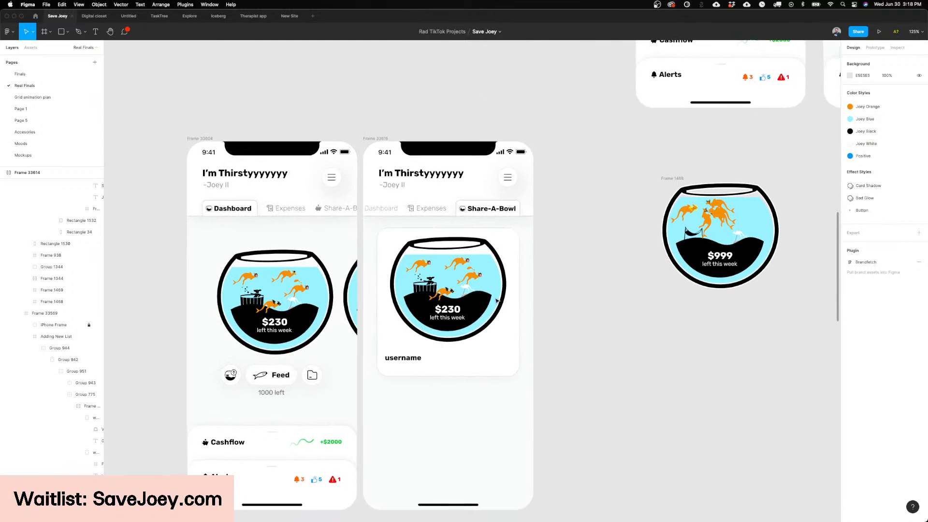
Step: Move the YouTube Studio browser window aside and narrow the Figma window so the livestream chat can be monitored beside it
left_click(571, 513)
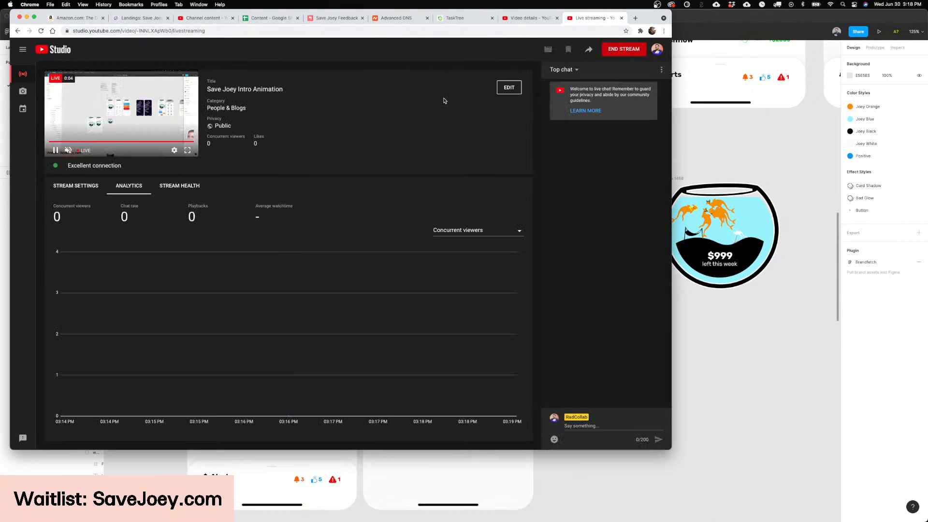
left_click_drag(646, 10, 904, 9)
left_click(248, 104)
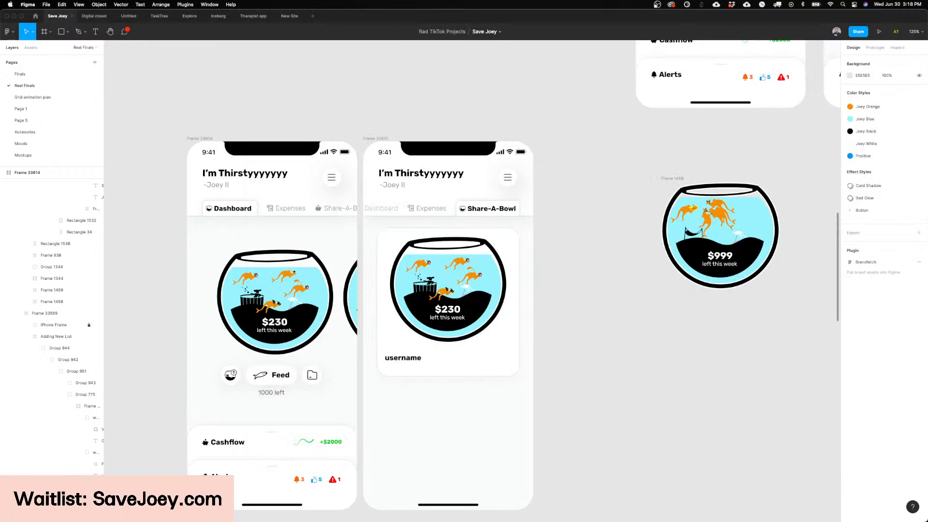
left_click_drag(925, 162, 865, 162)
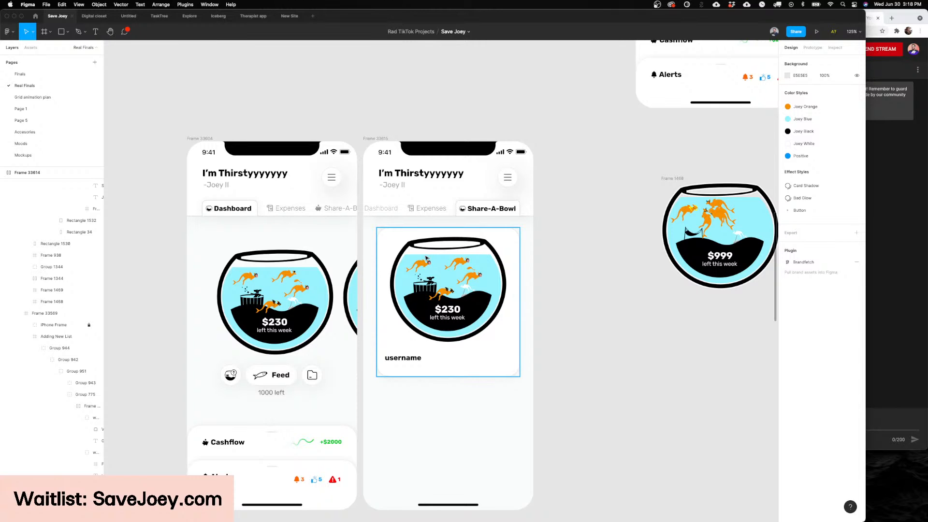
Step: Examine the Dashboard screen, including its Expenses tab label, next to the Share-A-Bowl screen
scroll(401, 311, "down", 2)
scroll(401, 312, "left", 4)
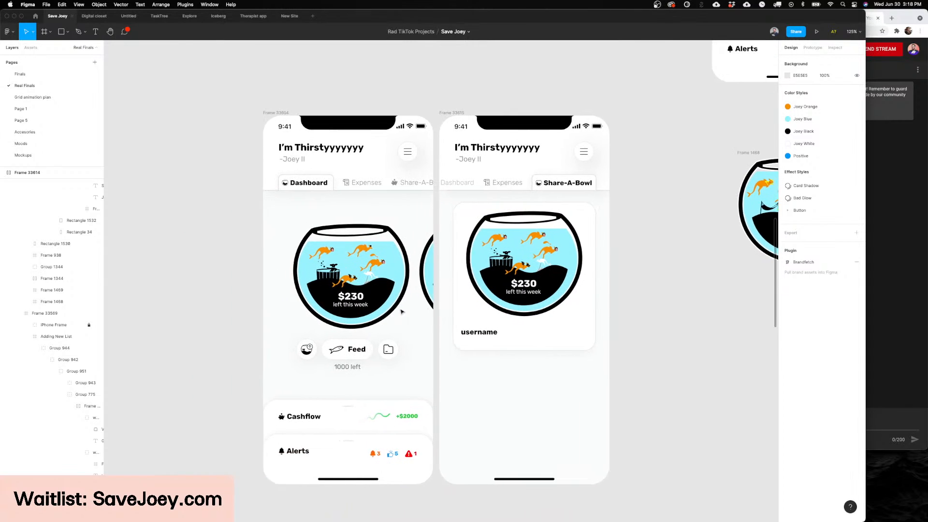
scroll(290, 128, "down", 3)
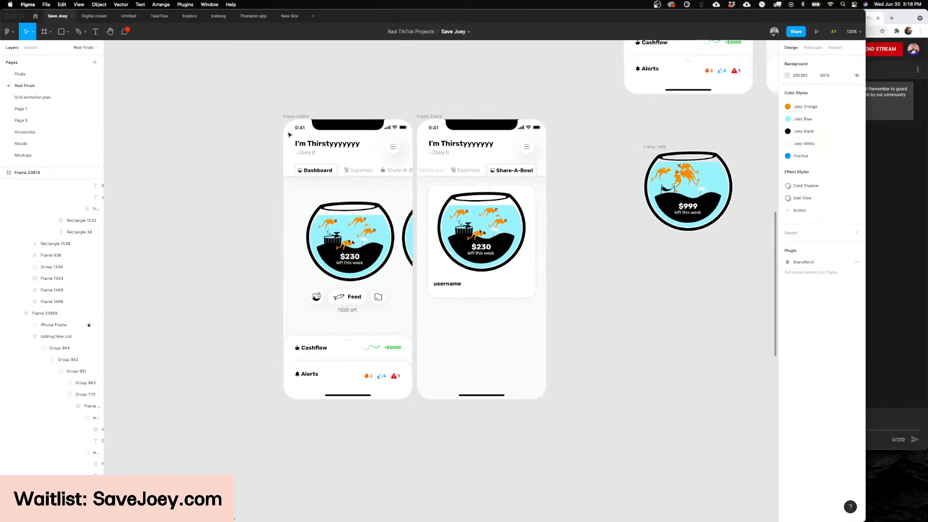
scroll(331, 145, "up", 5)
left_click(381, 184)
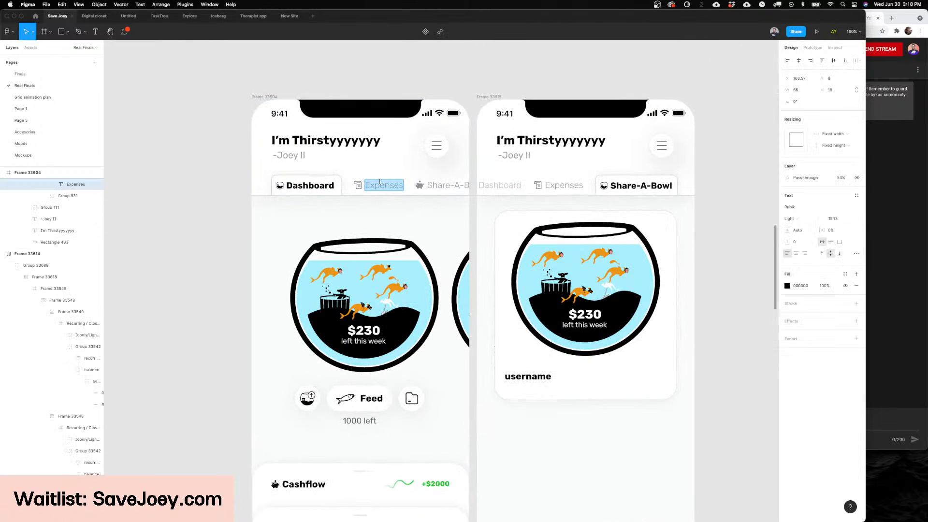
key("Escape")
key("Escape")
scroll(379, 182, "down", 2)
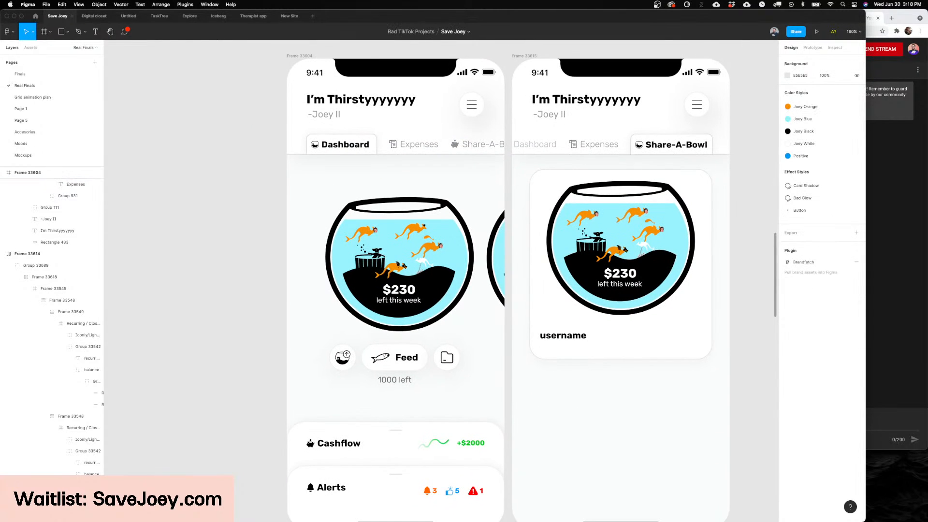
scroll(401, 181, "down", 3)
scroll(401, 182, "up", 3)
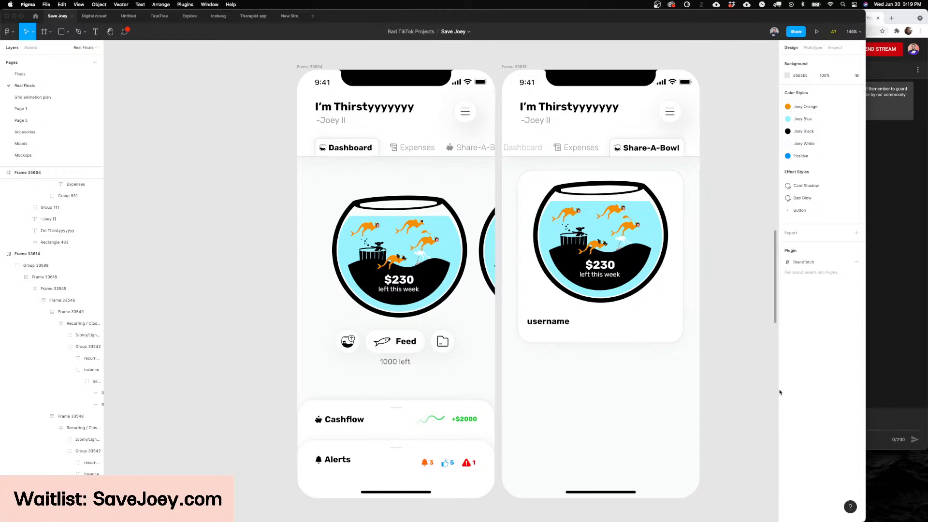
Step: Examine the Share-A-Bowl screen's frame and its white username card containing the fish bowl
left_click(633, 314)
scroll(723, 264, "right", 1)
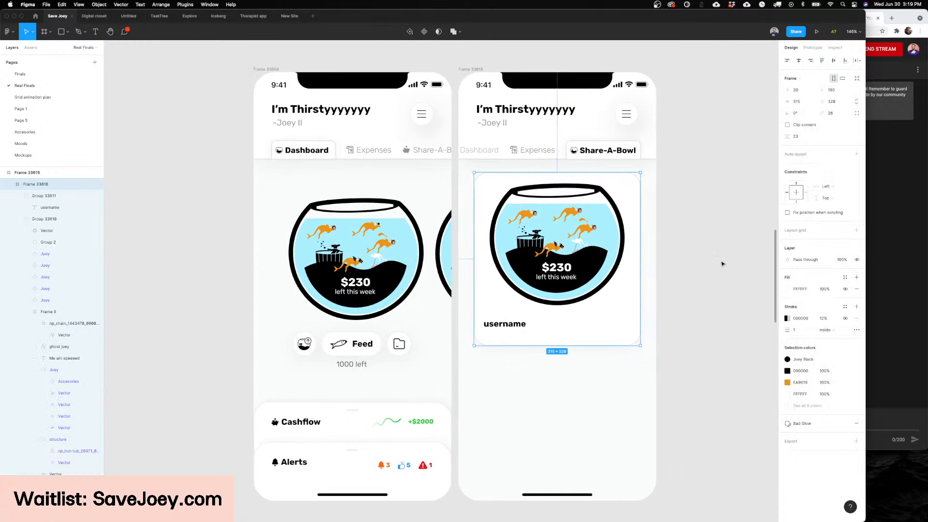
left_click(724, 263)
scroll(724, 264, "right", 1)
scroll(723, 264, "down", 1)
scroll(724, 263, "up", 1)
scroll(723, 264, "left", 1)
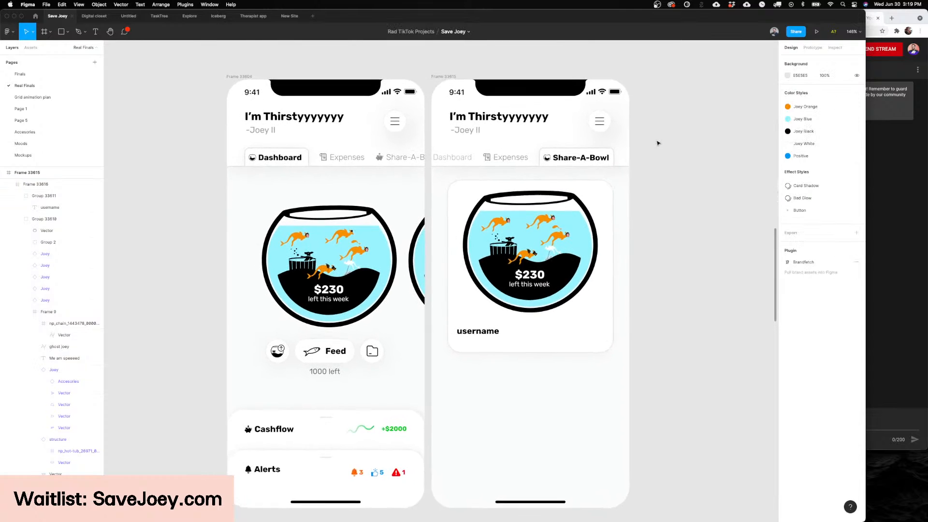
scroll(657, 143, "down", 1)
scroll(657, 143, "down", 1)
scroll(657, 143, "right", 2)
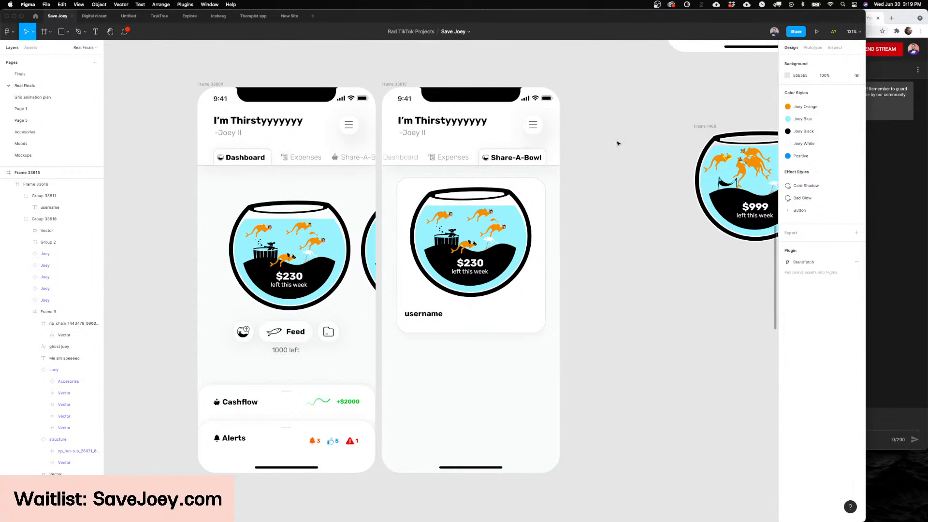
scroll(507, 143, "right", 1)
left_click(379, 91)
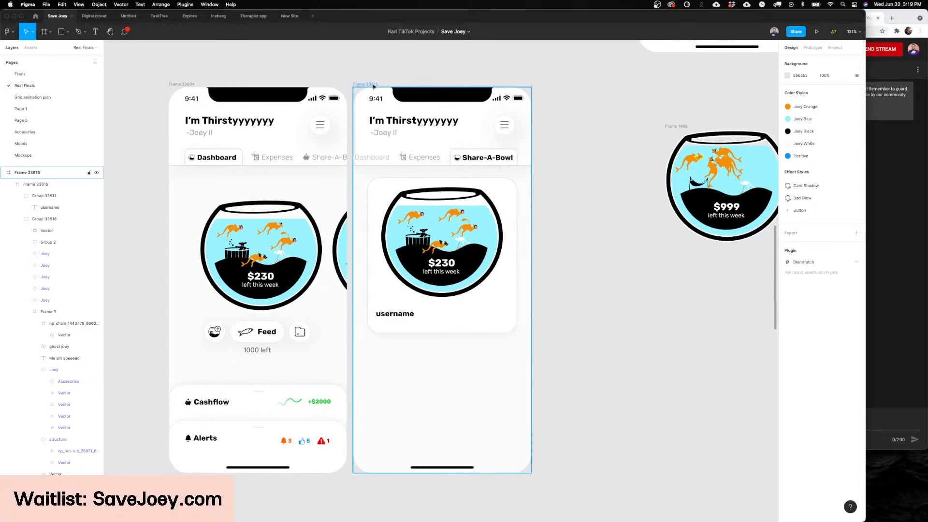
scroll(382, 90, "left", 5)
scroll(401, 227, "right", 2)
scroll(408, 231, "up", 5)
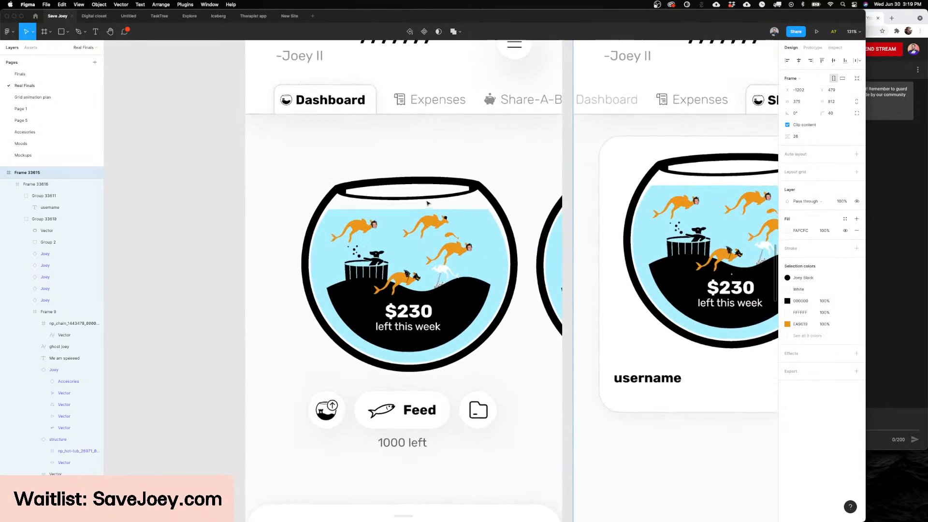
Step: Try lowering the blue water level in the Dashboard screen's fish bowl
left_click(407, 231)
scroll(411, 237, "up", 4)
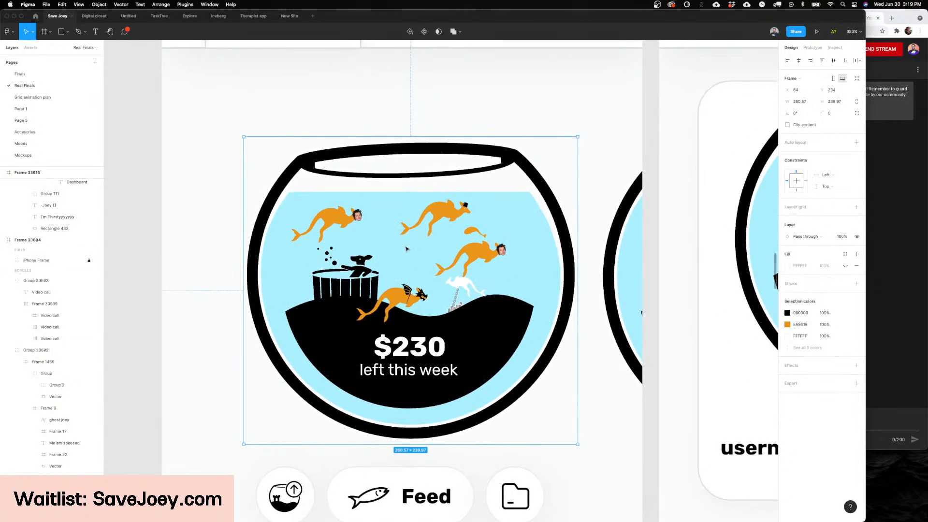
scroll(421, 248, "left", 1)
left_click(422, 248)
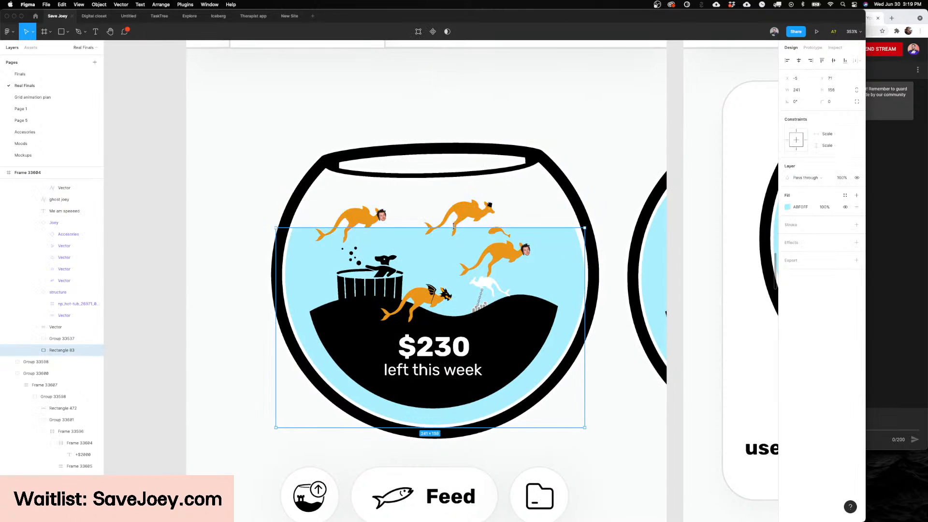
scroll(432, 217, "down", 2)
scroll(432, 224, "down", 3)
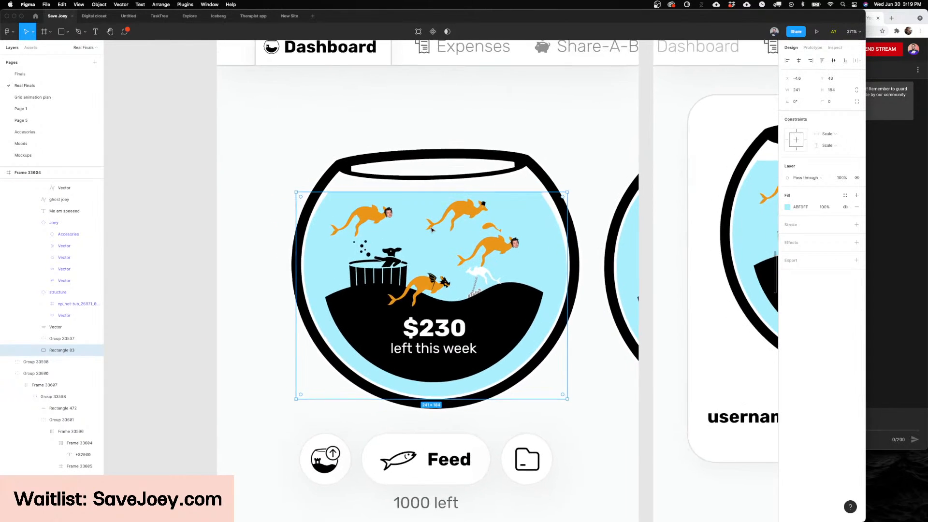
Step: Try moving the kangaroo with the black hat to another spot in the Dashboard's fish bowl
scroll(411, 219, "right", 3)
left_click(398, 216)
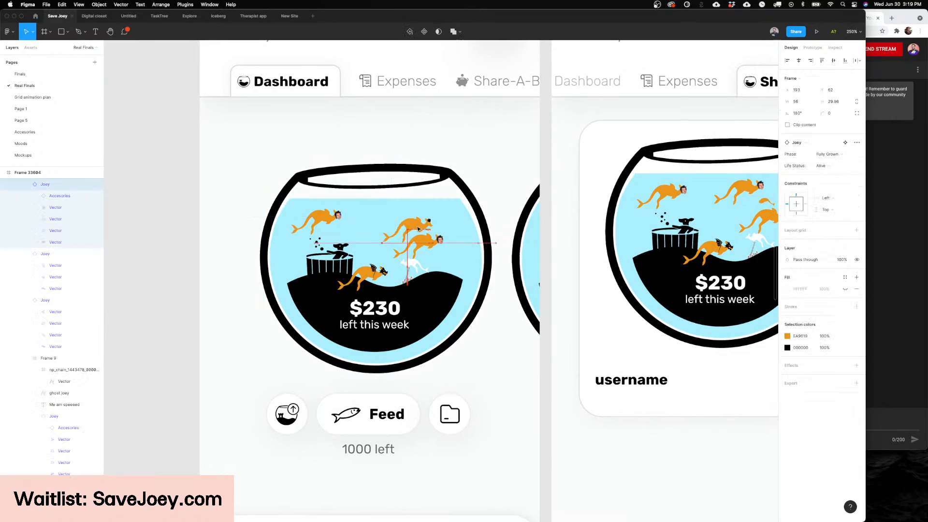
scroll(435, 203, "up", 5)
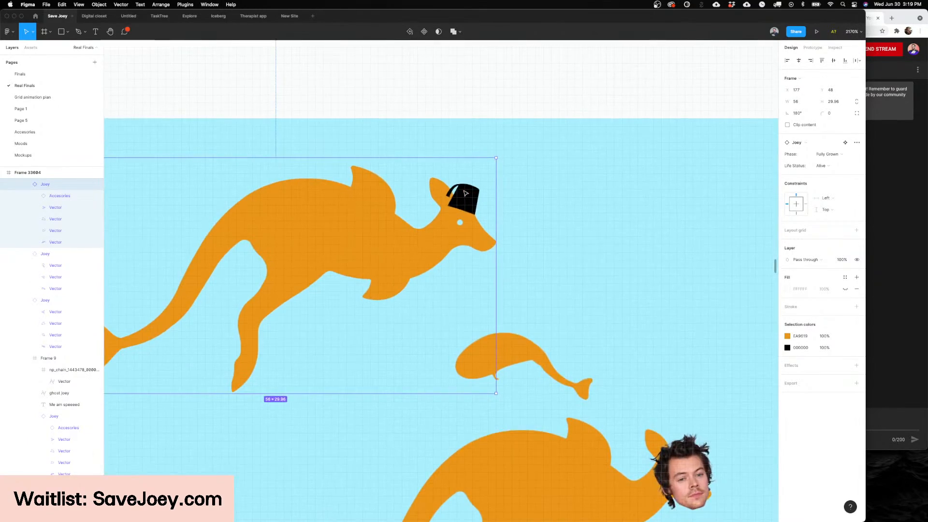
scroll(465, 193, "down", 5)
Step: Try shifting the hot-tub structure down inside the Dashboard's fish bowl
left_click(323, 279)
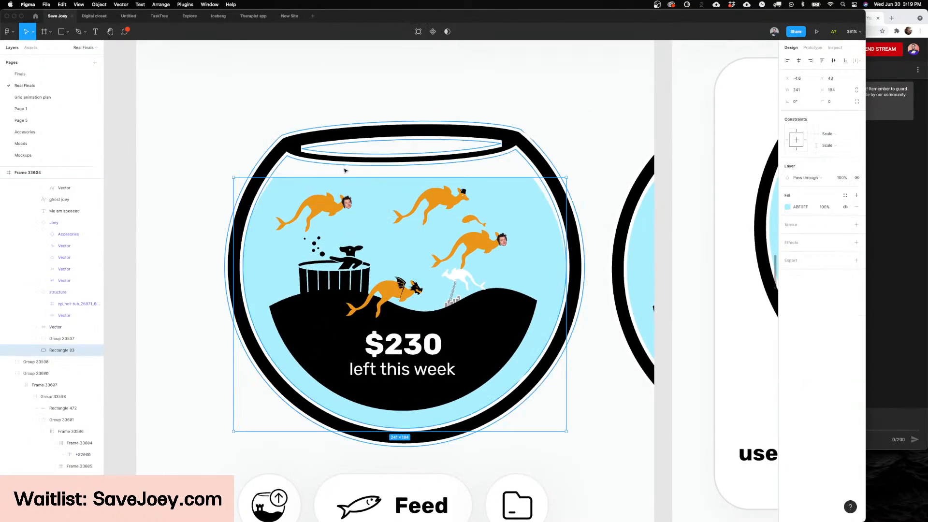
scroll(323, 280, "up", 3)
scroll(324, 280, "down", 5)
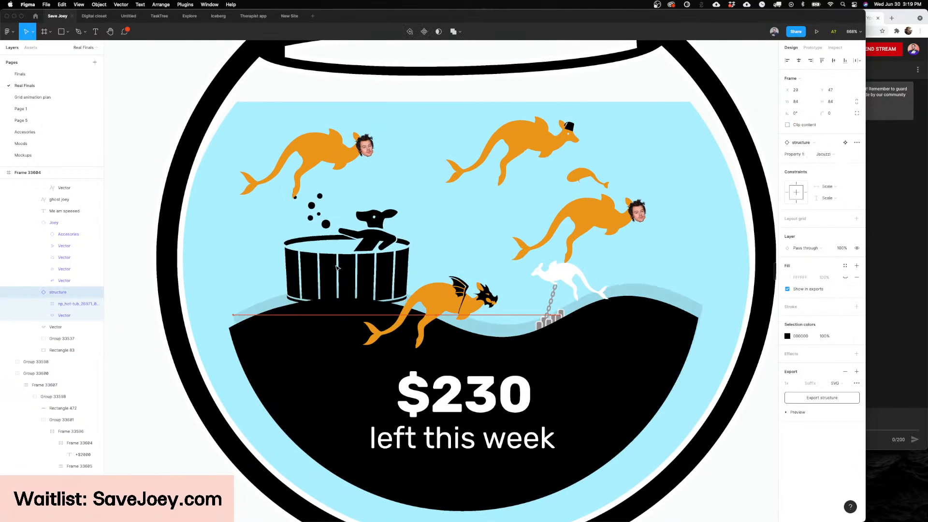
scroll(336, 267, "up", 2)
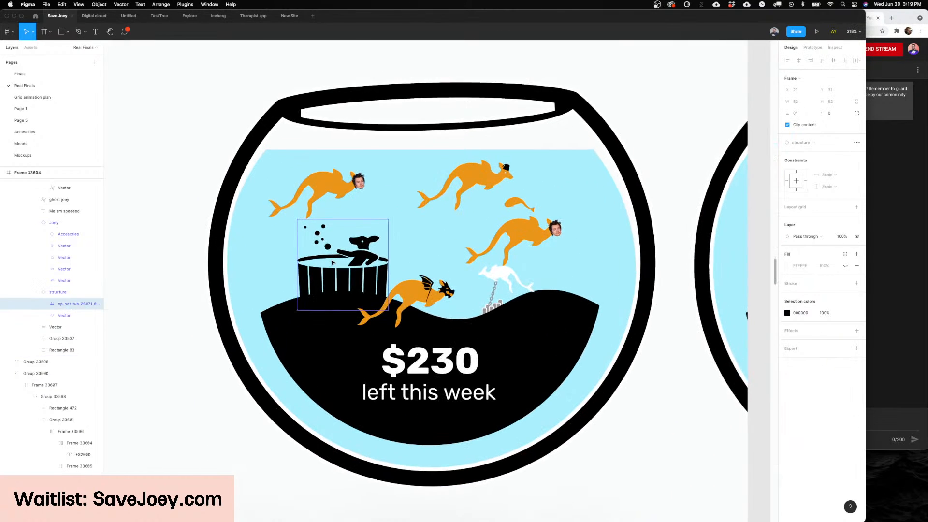
scroll(342, 263, "down", 4)
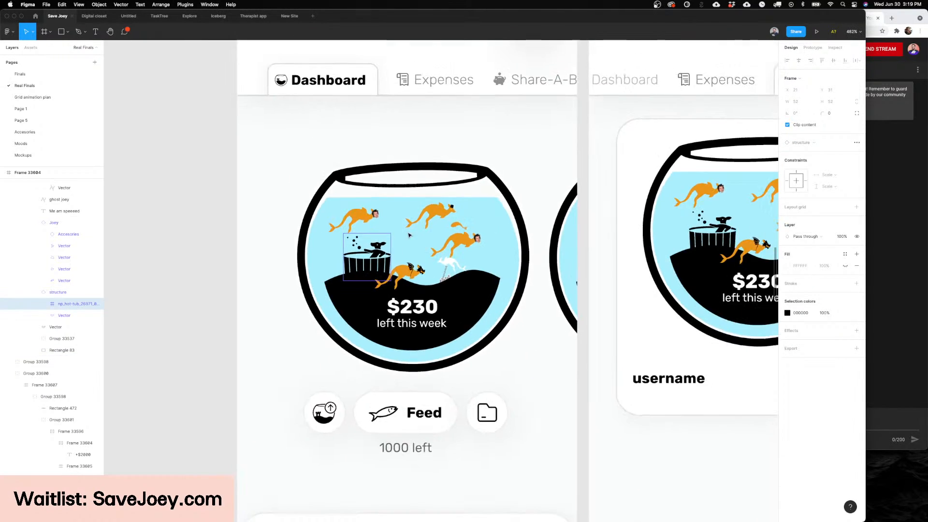
left_click(589, 247)
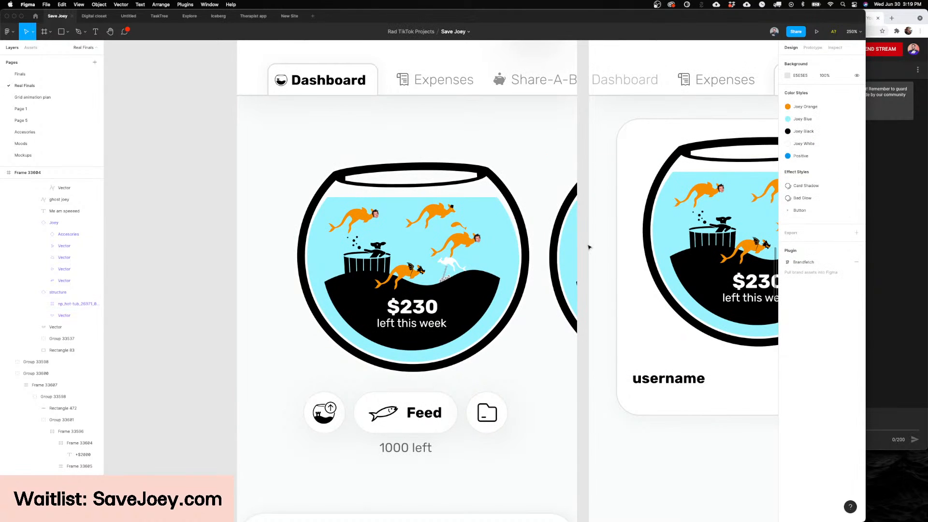
Step: Survey the other app screens on the Real Finals page, such as Bowl Upgrades and Joeydex, and return to the Dashboard and Share-A-Bowl screens
scroll(588, 247, "right", 1)
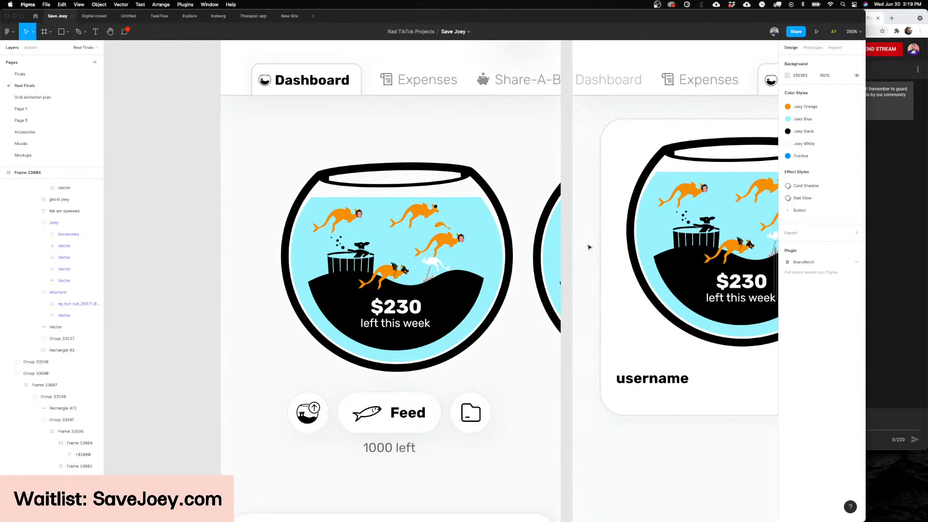
scroll(570, 248, "down", 5)
scroll(569, 248, "up", 3)
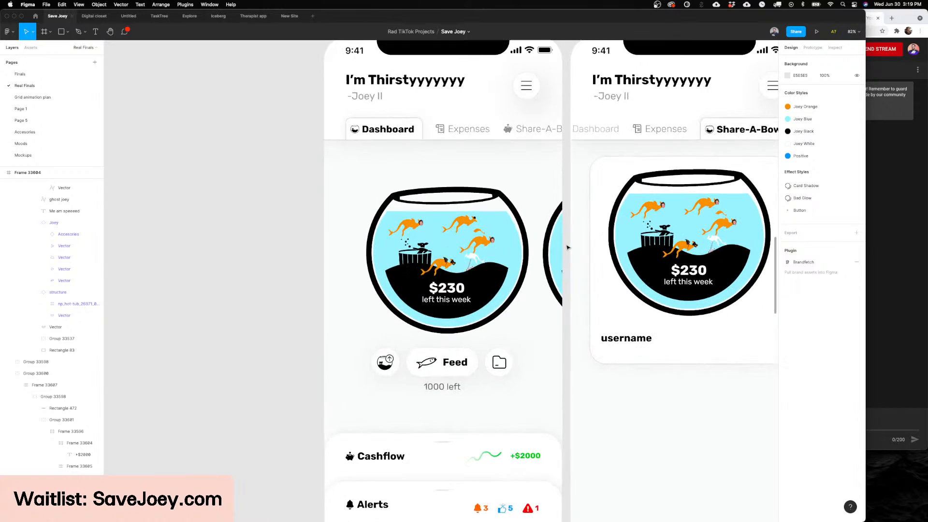
scroll(567, 247, "down", 2)
scroll(566, 247, "right", 10)
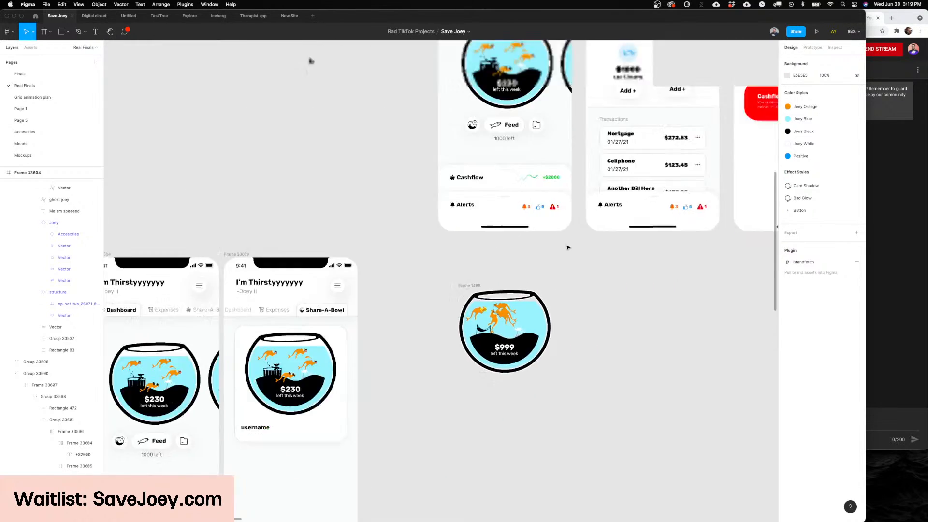
scroll(567, 247, "right", 15)
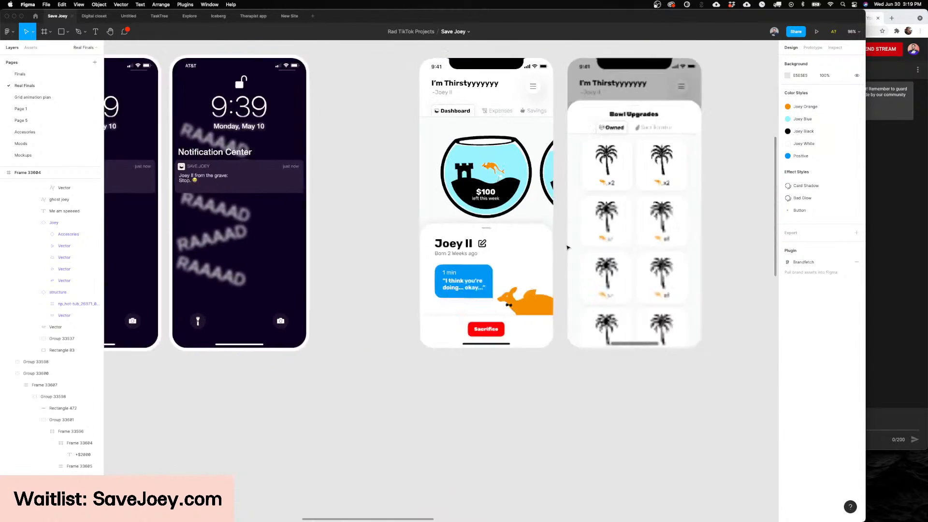
scroll(567, 247, "right", 15)
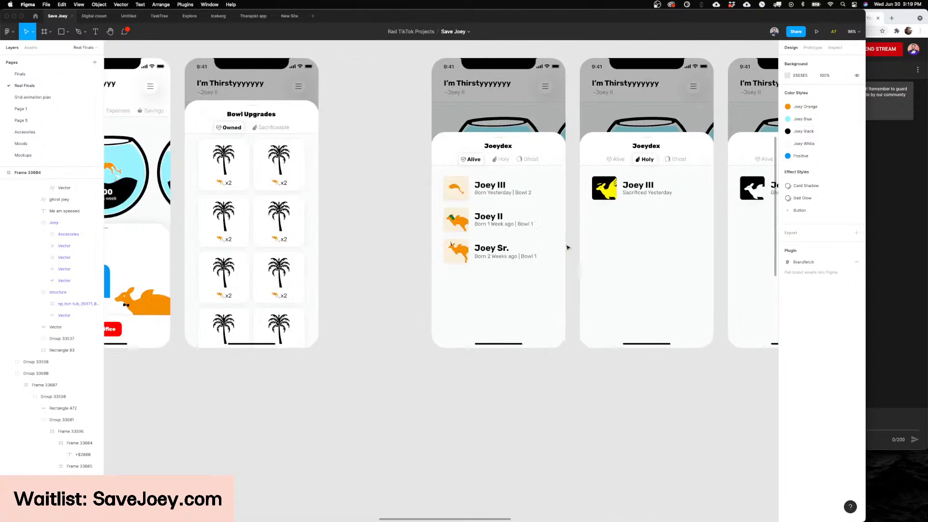
scroll(566, 248, "down", 8)
scroll(567, 247, "down", 10)
scroll(566, 248, "right", 2)
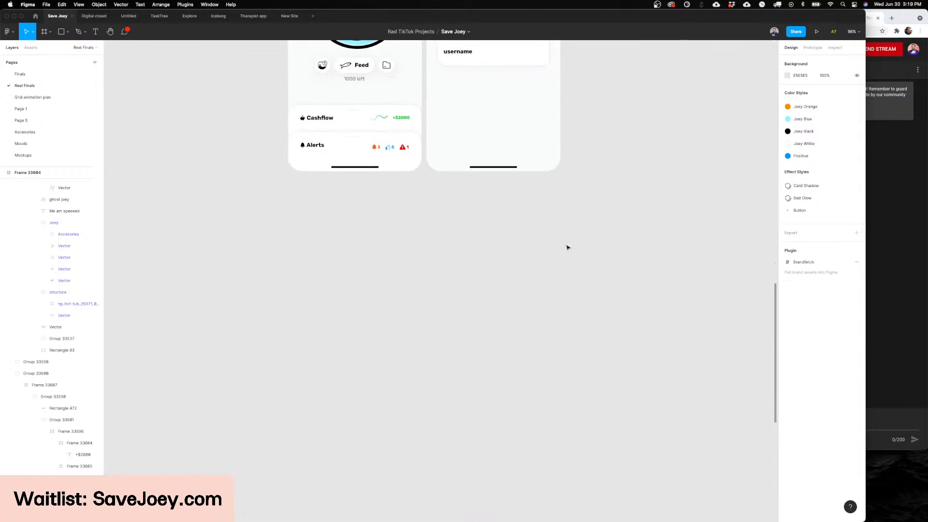
scroll(567, 248, "up", 10)
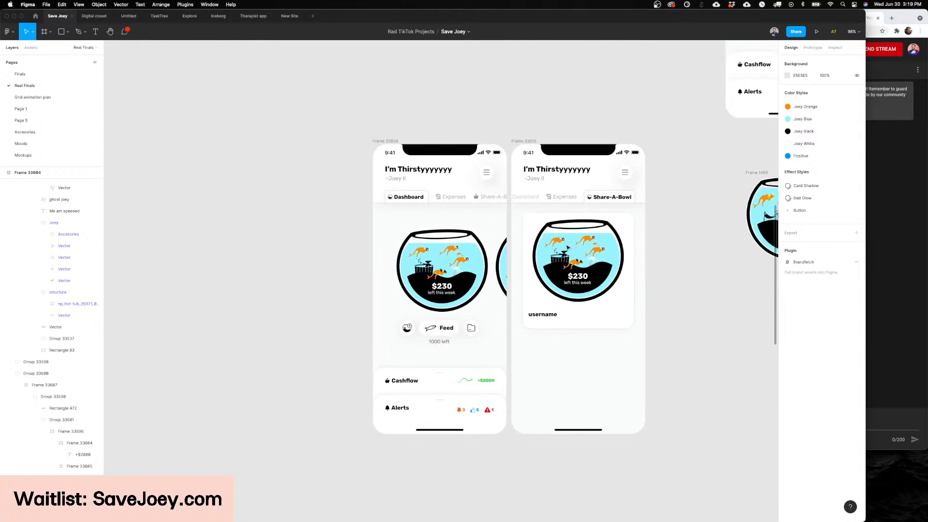
scroll(560, 160, "down", 3)
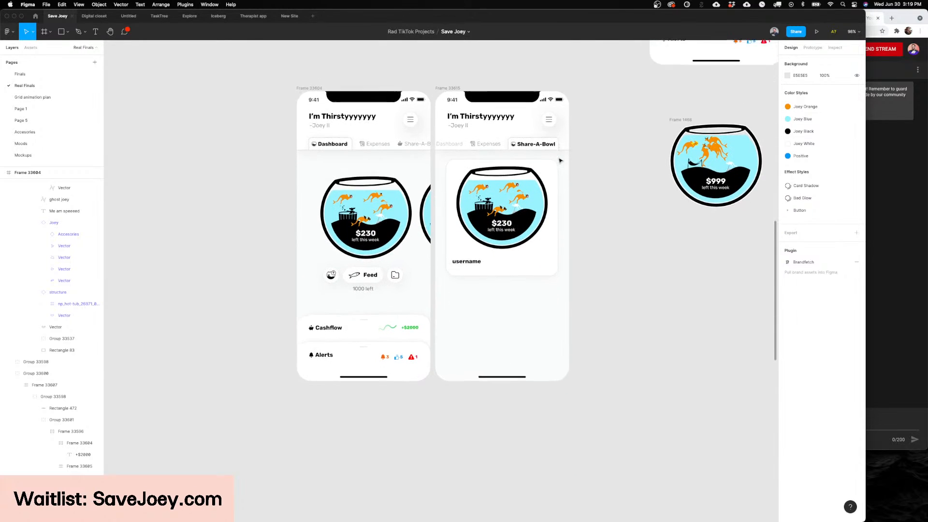
scroll(560, 160, "left", 2)
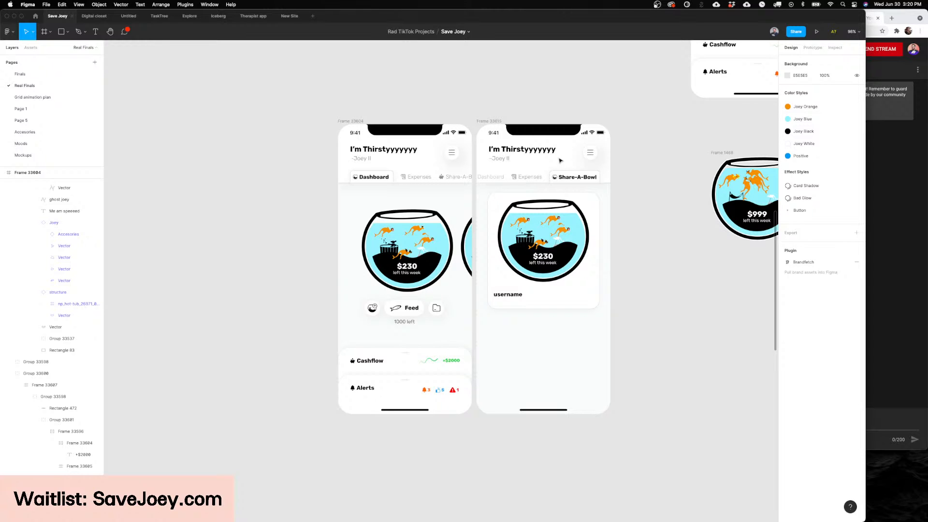
scroll(559, 161, "up", 5)
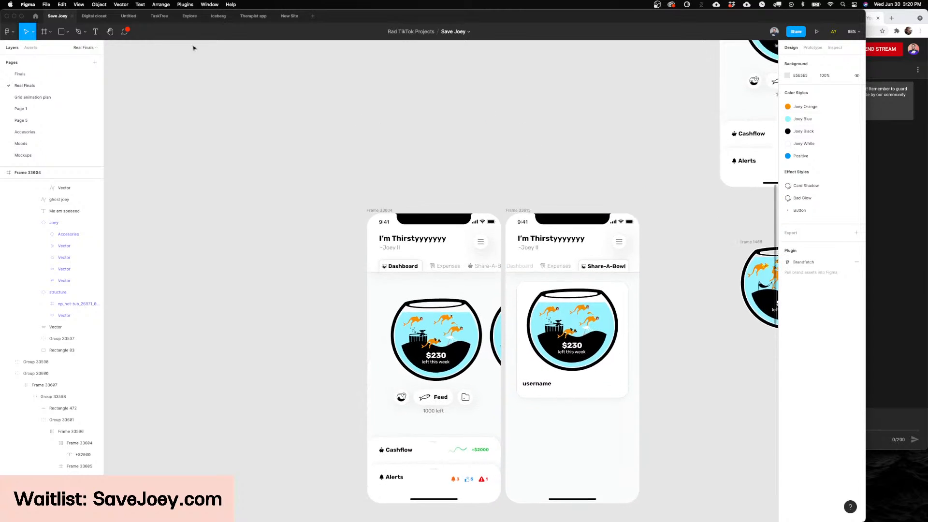
Step: Open the Finals page and look over its full canvas of components and screens
left_click(20, 73)
scroll(401, 201, "down", 10)
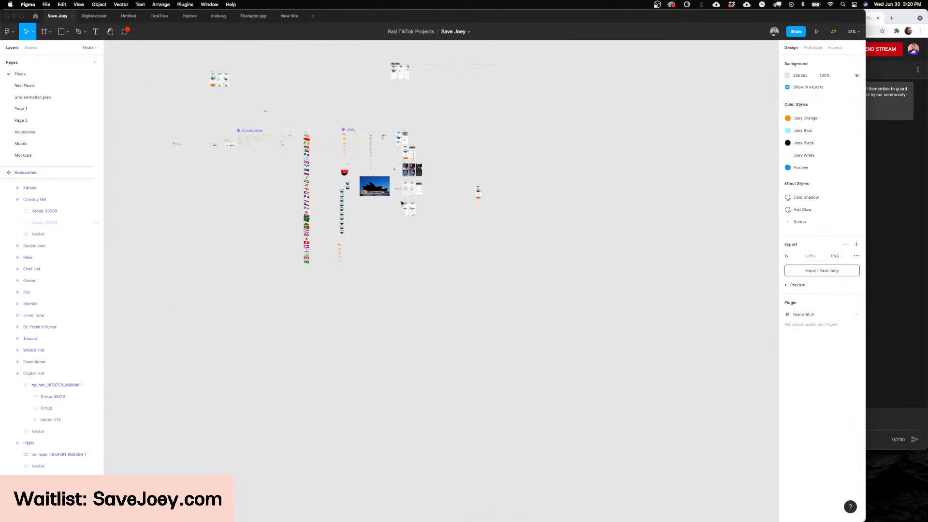
scroll(327, 177, "up", 5)
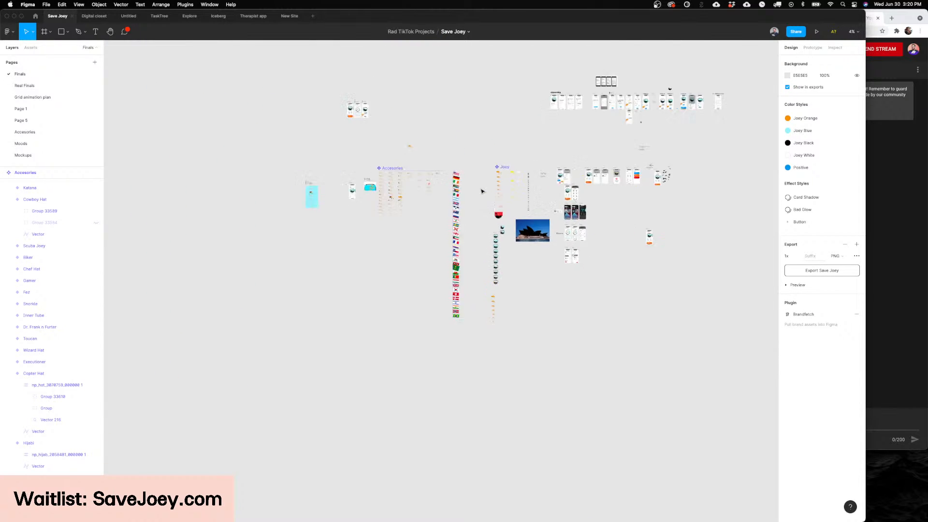
Step: Look over the accessory, flag and Joey kangaroo components on the Finals page
scroll(483, 191, "down", 2)
scroll(370, 158, "up", 5)
scroll(367, 159, "right", 5)
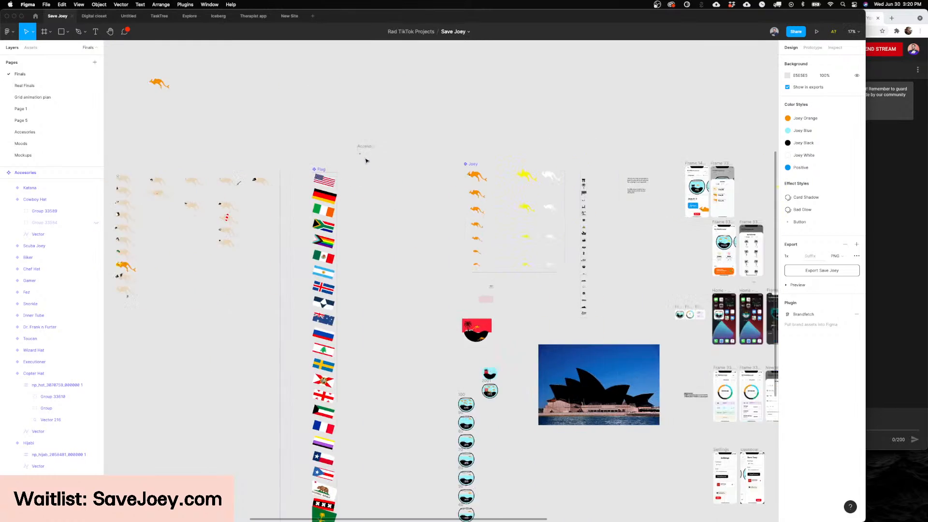
scroll(365, 159, "down", 5)
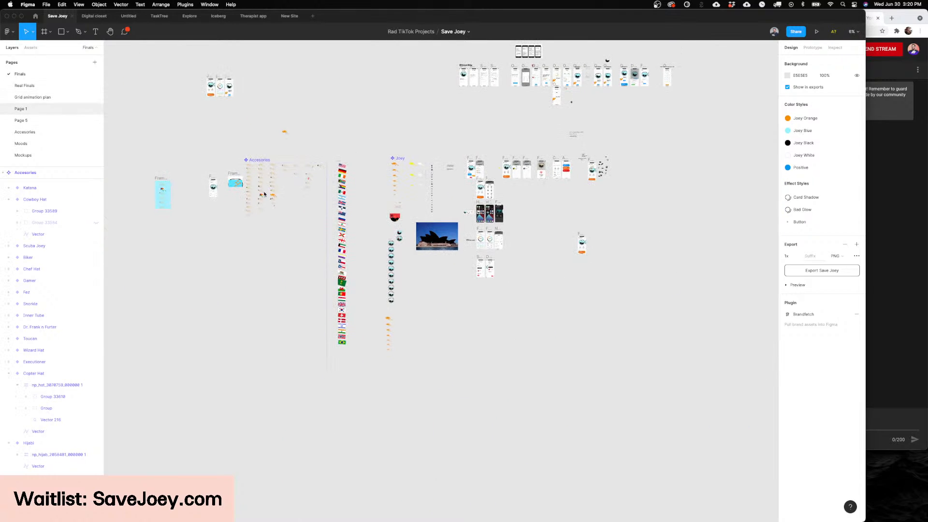
Step: Open Page 1 and examine the Joey Biden kangaroo artwork up close
left_click(36, 109)
scroll(477, 273, "down", 5)
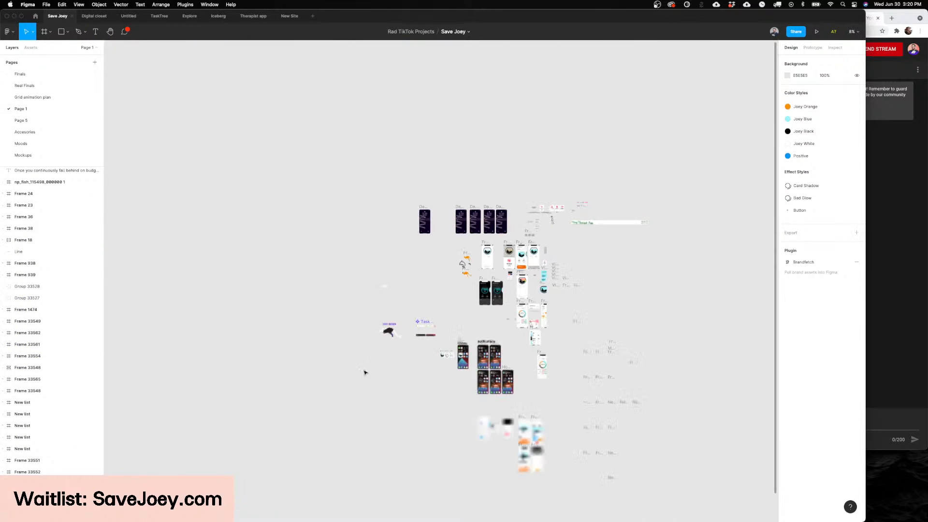
scroll(441, 266, "up", 8)
scroll(441, 266, "up", 6)
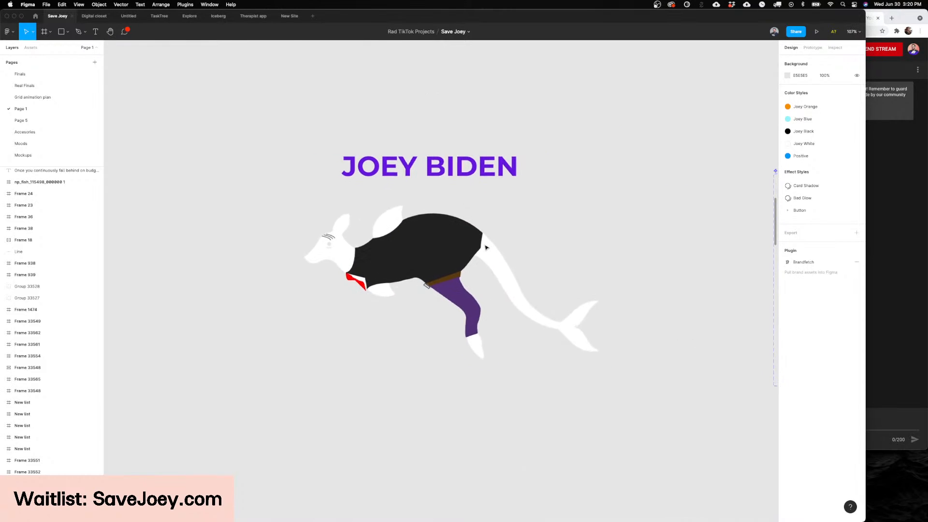
scroll(368, 261, "up", 3)
scroll(400, 326, "down", 3)
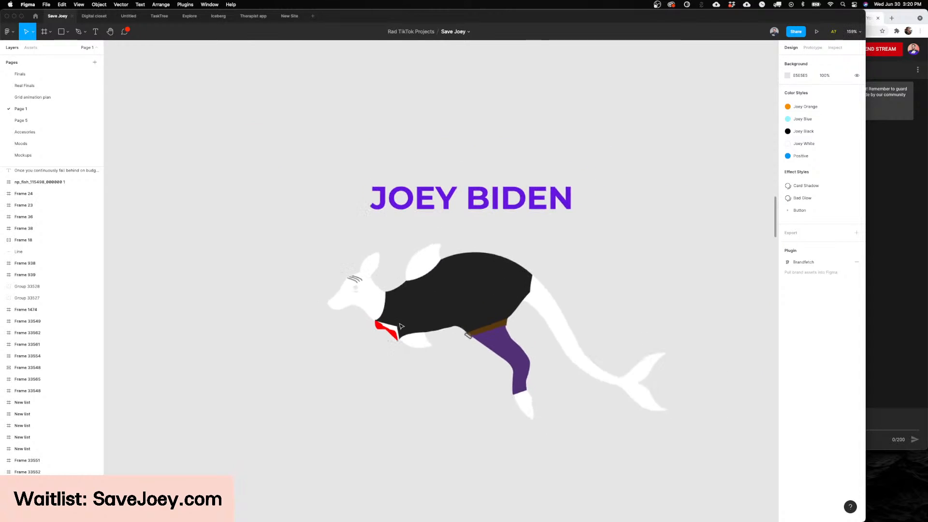
scroll(400, 326, "down", 3)
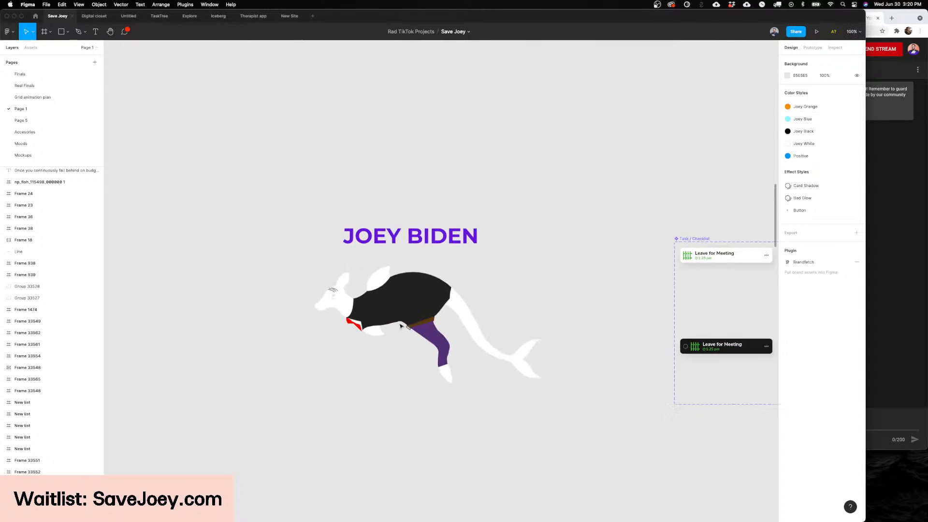
scroll(354, 300, "up", 5)
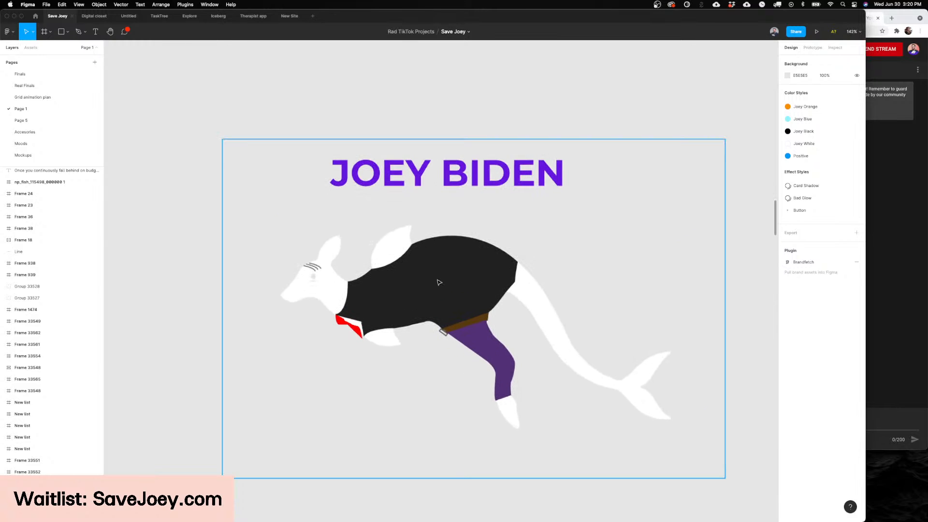
scroll(414, 297, "down", 3)
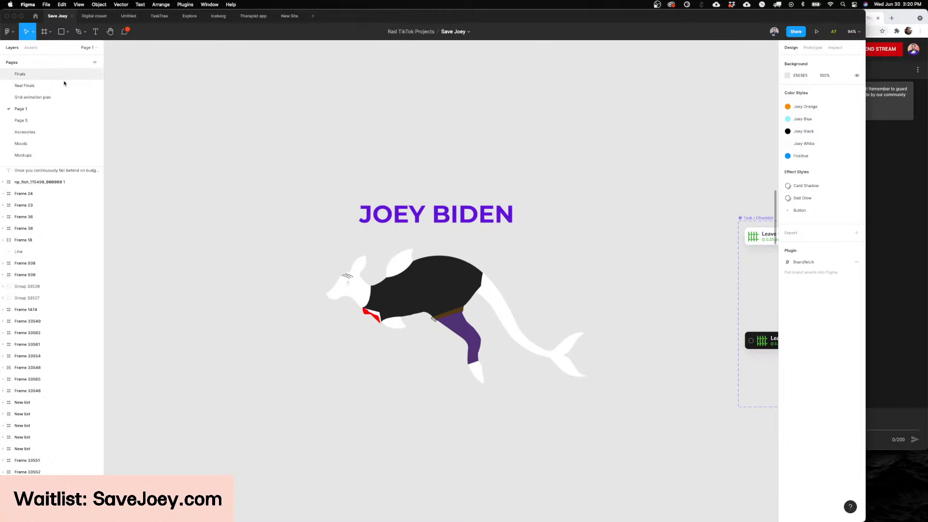
Step: Go back through the Finals page to Real Finals and view the Dashboard and Share-A-Bowl screens beside the standalone fish bowl
left_click(64, 81)
scroll(462, 214, "up", 10)
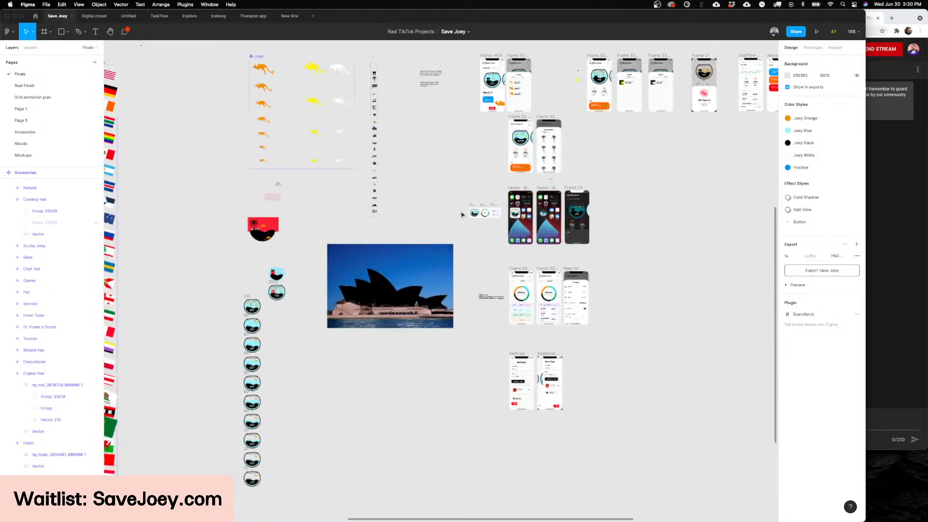
scroll(462, 213, "down", 8)
scroll(461, 214, "down", 10)
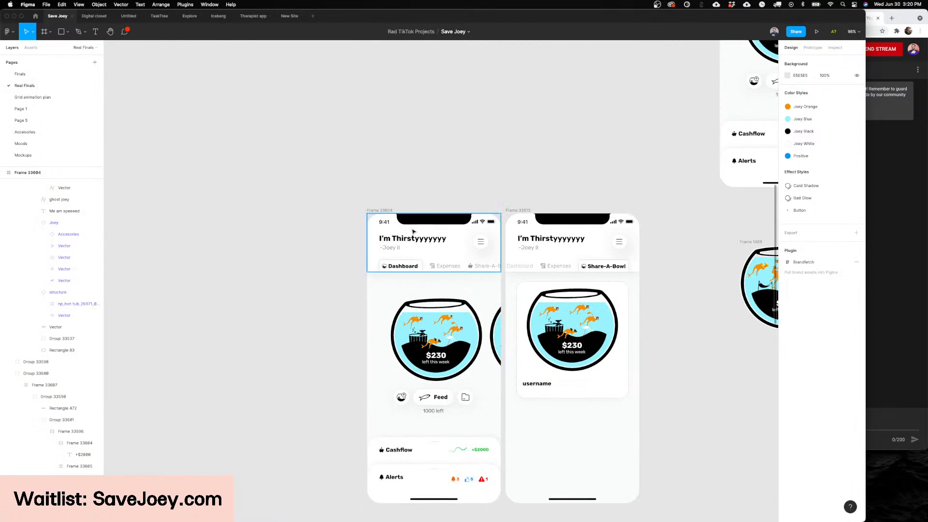
scroll(456, 263, "up", 2)
scroll(456, 263, "down", 3)
scroll(454, 262, "down", 4)
scroll(455, 262, "right", 3)
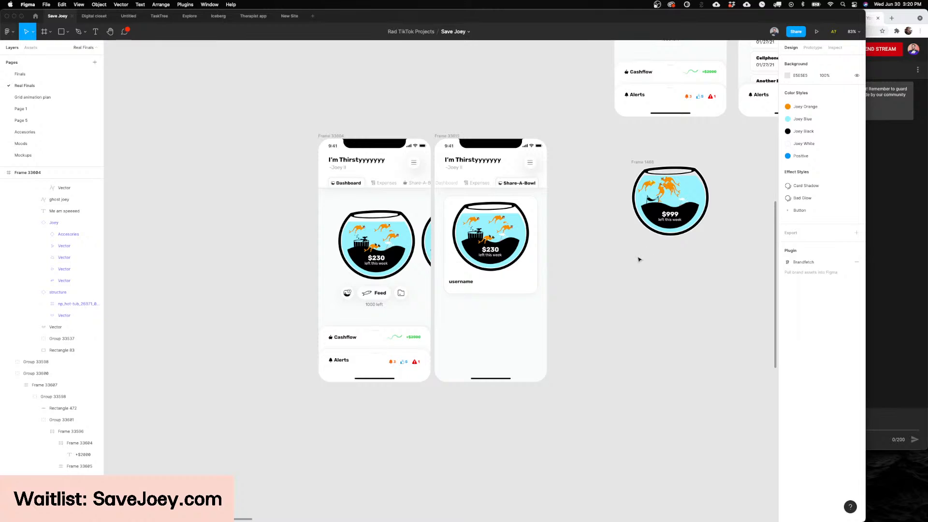
scroll(639, 259, "right", 1)
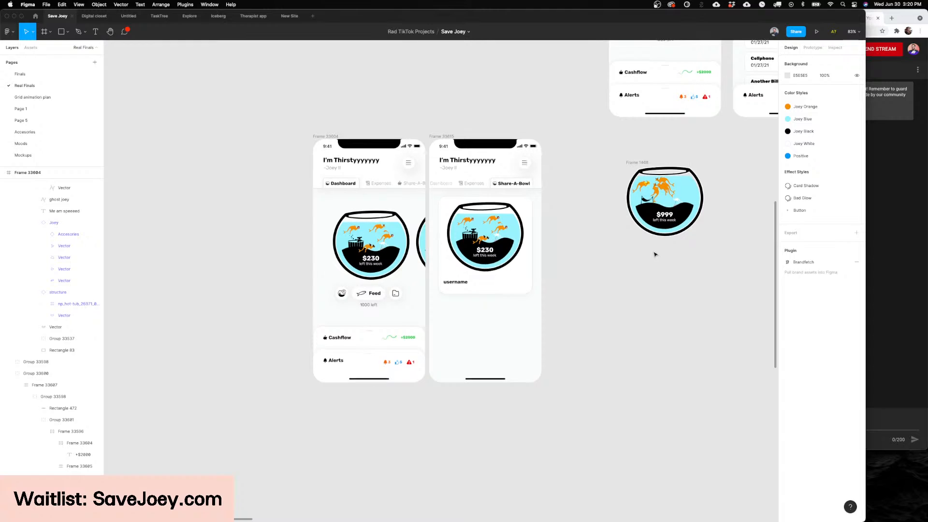
Step: Examine the fish bowl artwork in the Share-A-Bowl card and on the Dashboard screen, including the kangaroos and hot tub
scroll(648, 278, "up", 3)
scroll(376, 300, "up", 10)
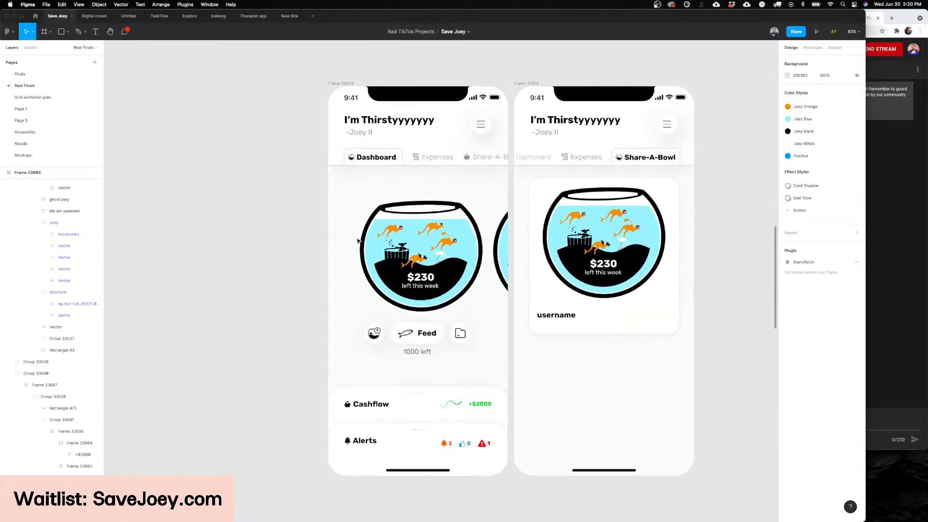
scroll(412, 230, "down", 8)
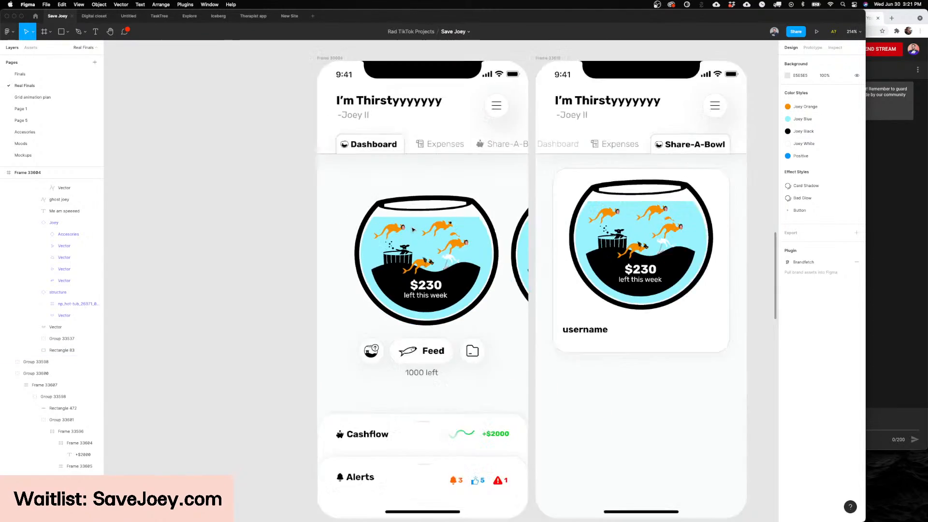
scroll(412, 230, "up", 5)
scroll(412, 230, "down", 5)
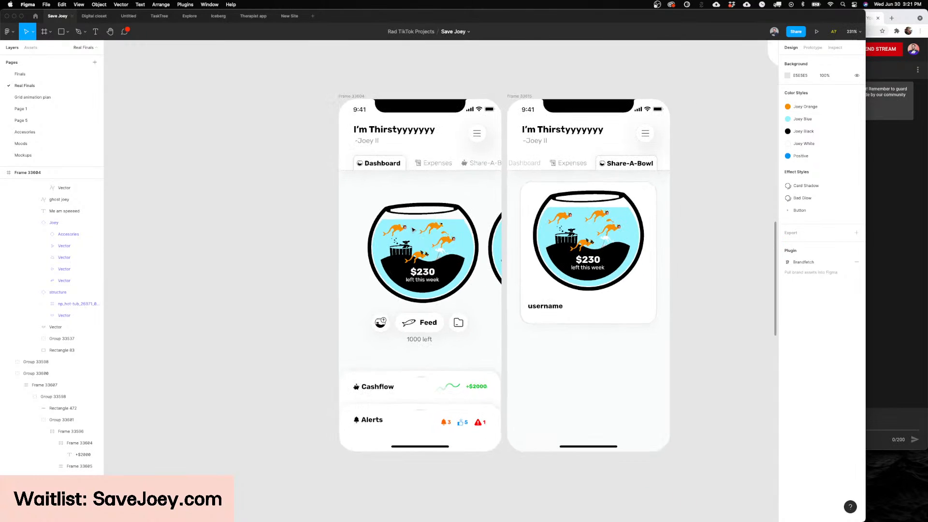
scroll(412, 230, "right", 3)
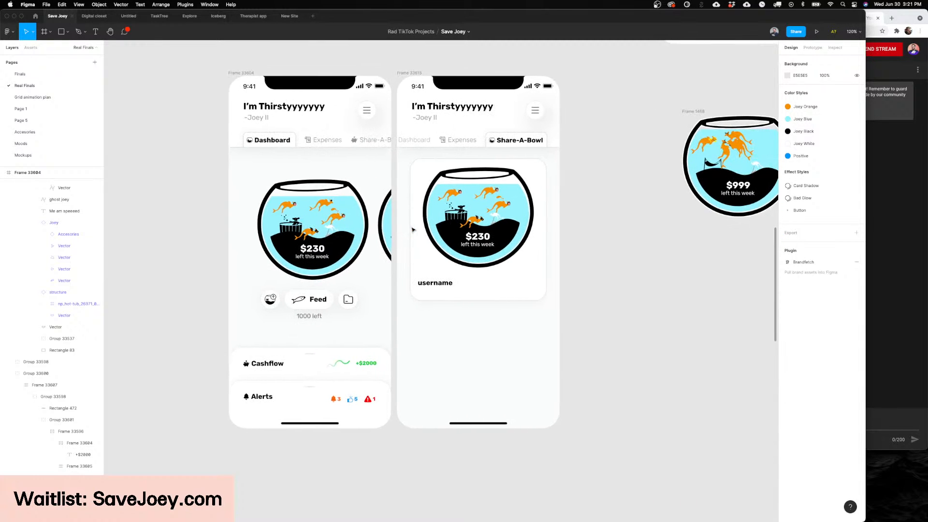
scroll(592, 266, "left", 2)
scroll(592, 268, "up", 2)
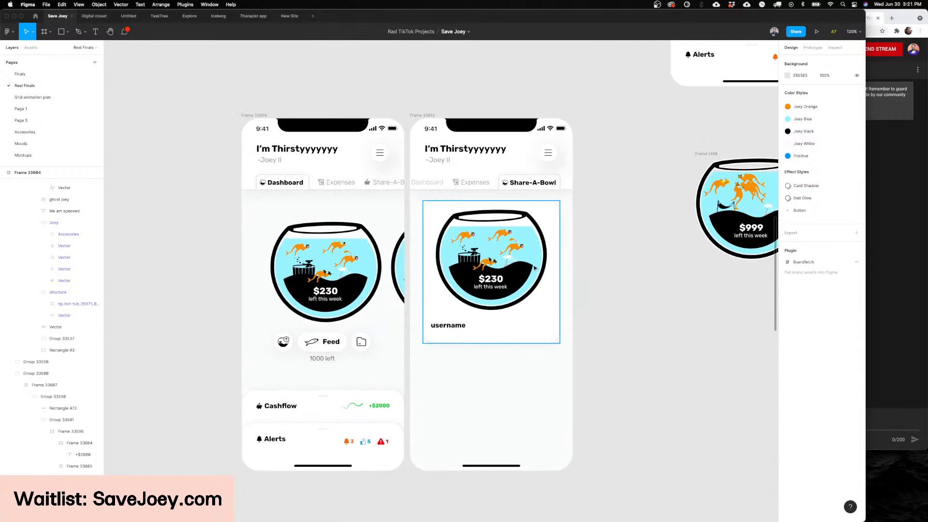
scroll(549, 263, "up", 5)
scroll(459, 314, "right", 2)
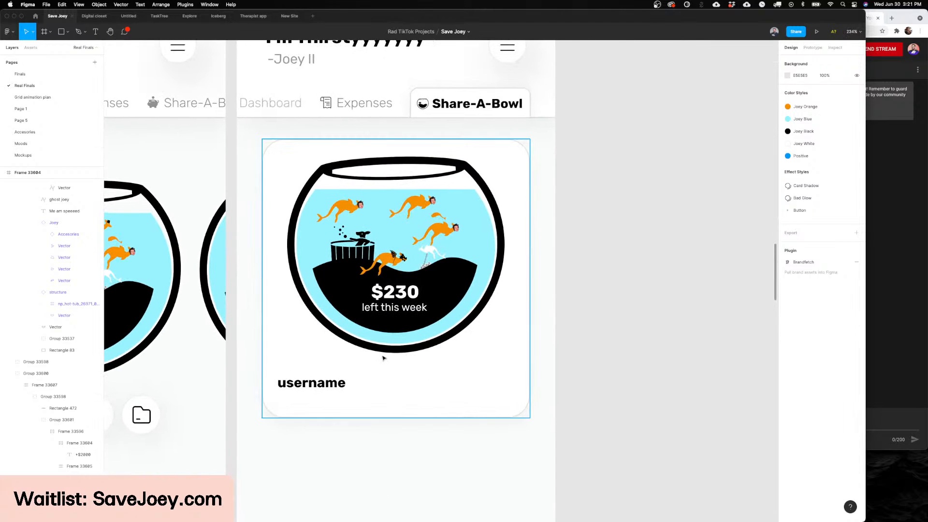
scroll(382, 357, "left", 10)
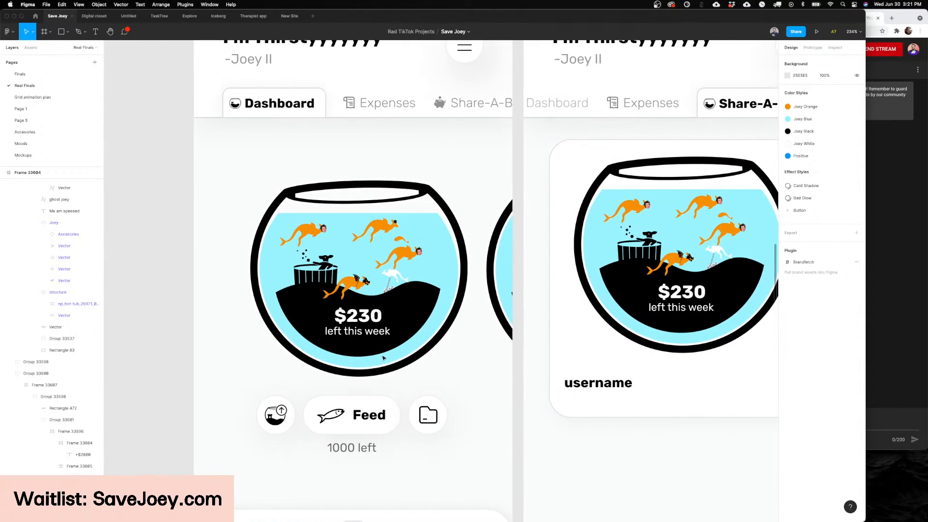
scroll(345, 296, "up", 10)
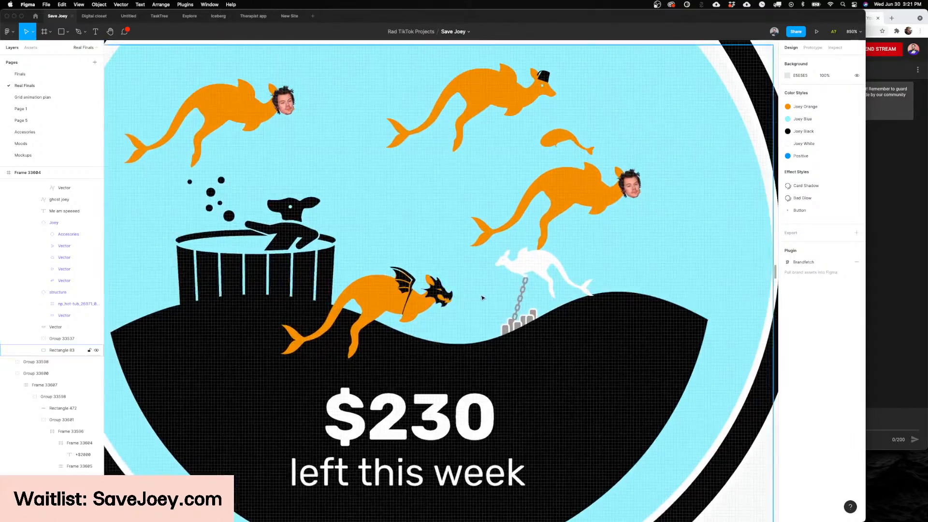
scroll(366, 341, "down", 10)
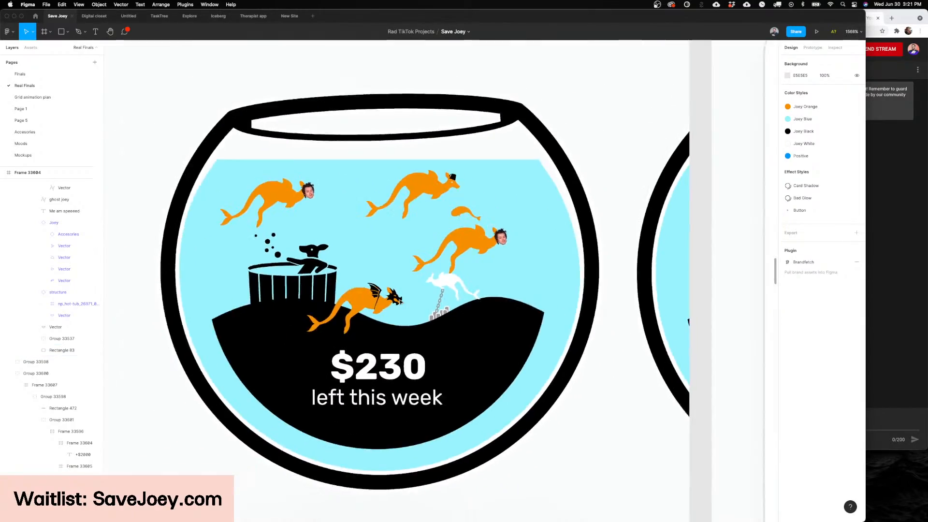
scroll(566, 354, "down", 8)
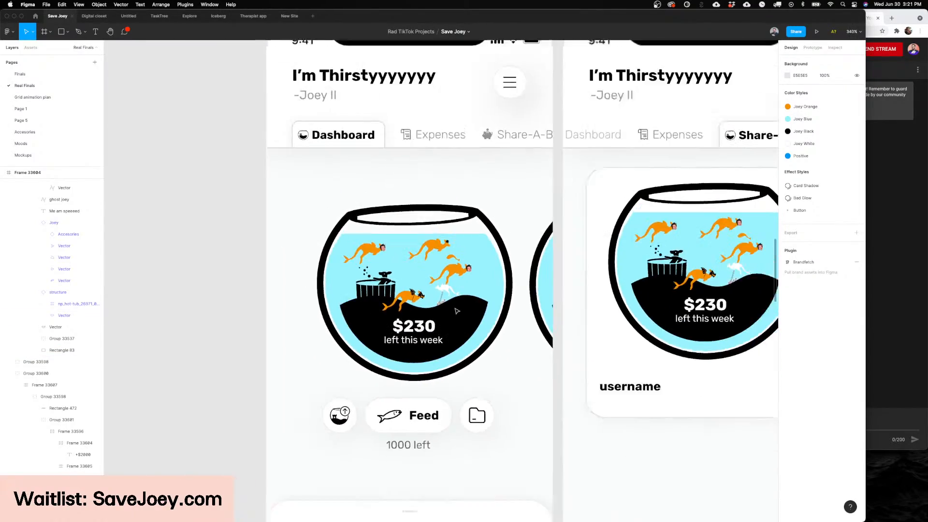
scroll(547, 358, "down", 2)
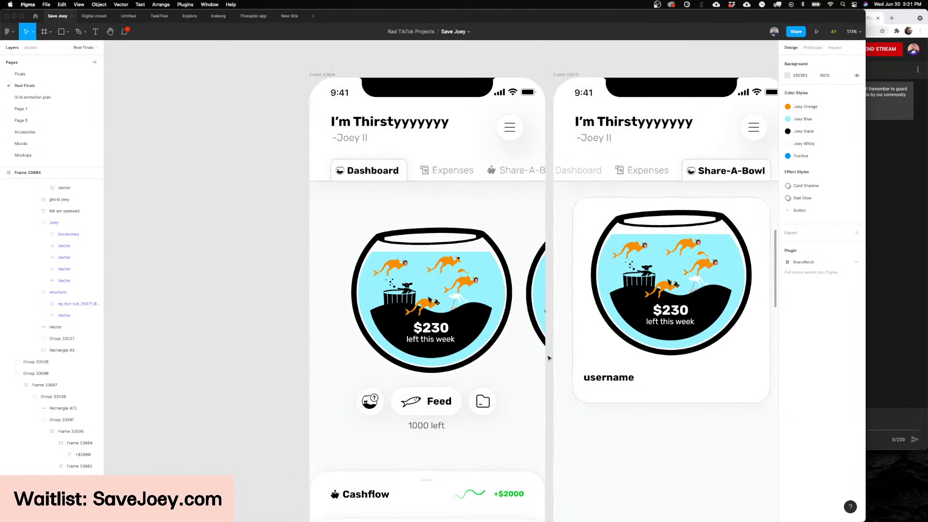
Step: Compare the Dashboard screen with the Share-A-Bowl screen and its username card
scroll(629, 353, "right", 4)
scroll(685, 347, "right", 6)
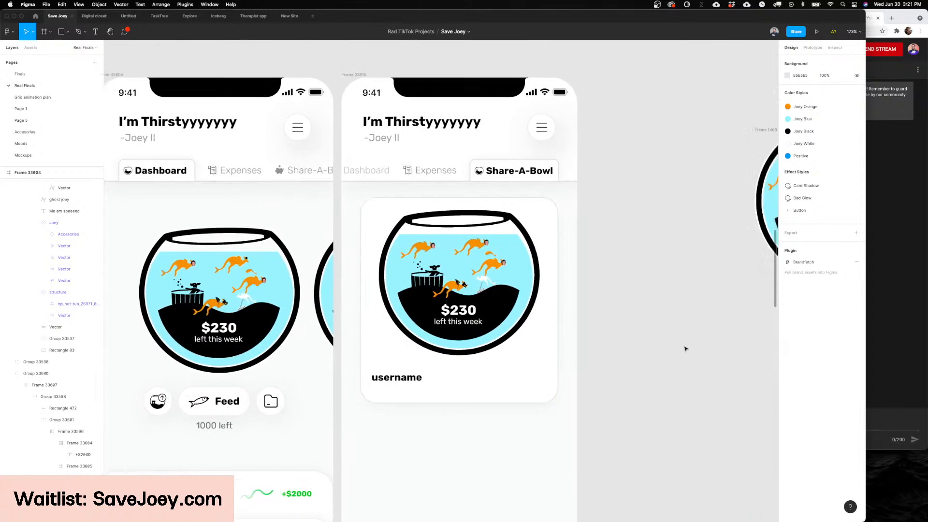
scroll(658, 346, "left", 7)
scroll(658, 346, "left", 2)
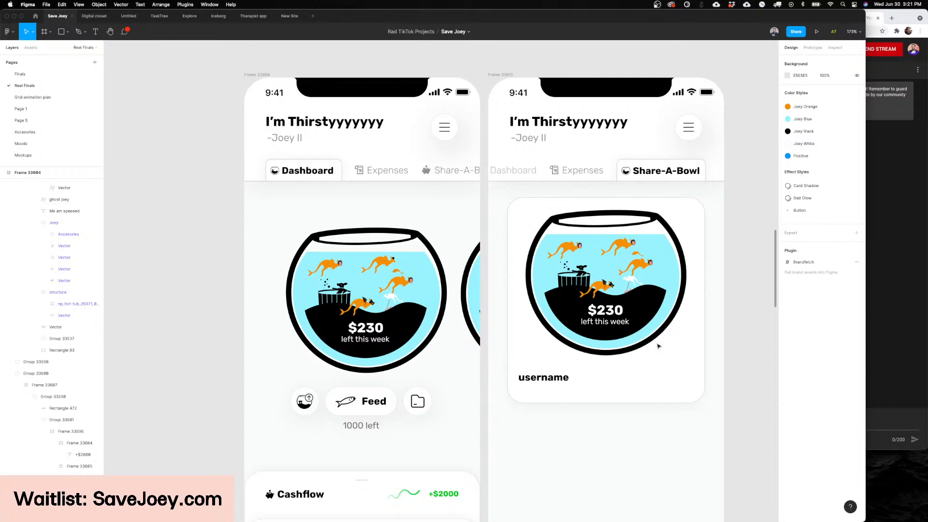
scroll(658, 346, "right", 6)
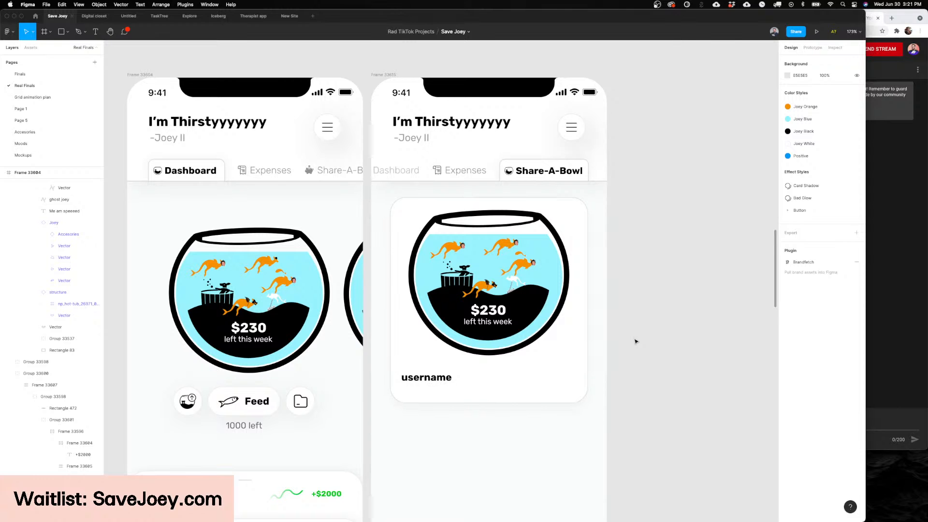
scroll(635, 341, "right", 1)
scroll(635, 341, "right", 1)
scroll(596, 334, "left", 2)
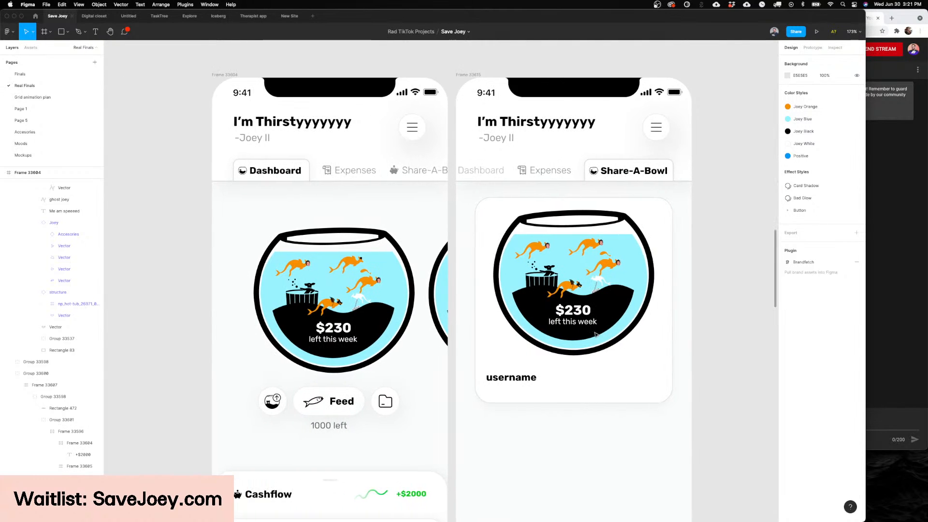
Step: Survey the whole Real Finals page, including the lock-screen and home-screen widget mockups, and return to the Dashboard and Share-A-Bowl screens
scroll(596, 334, "down", 10)
scroll(595, 335, "right", 5)
scroll(596, 334, "up", 2)
scroll(595, 334, "down", 2)
scroll(596, 334, "right", 12)
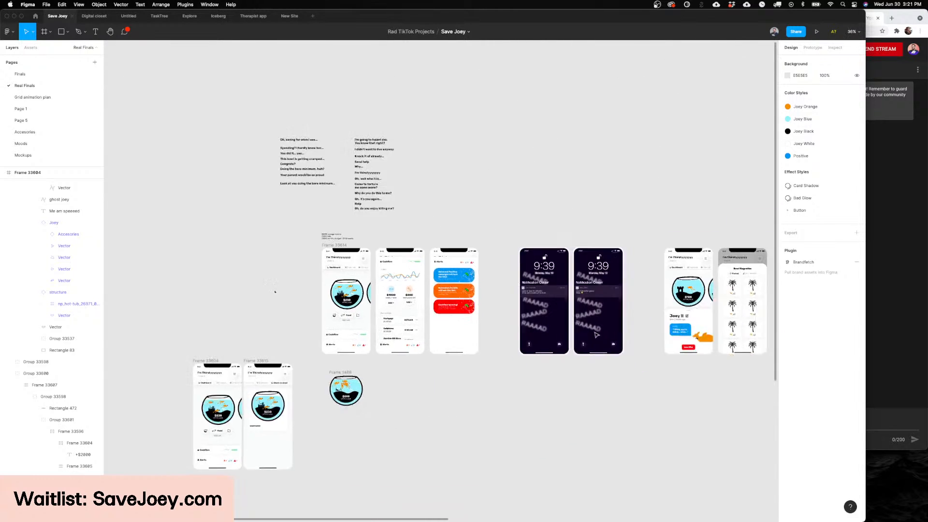
scroll(594, 334, "right", 15)
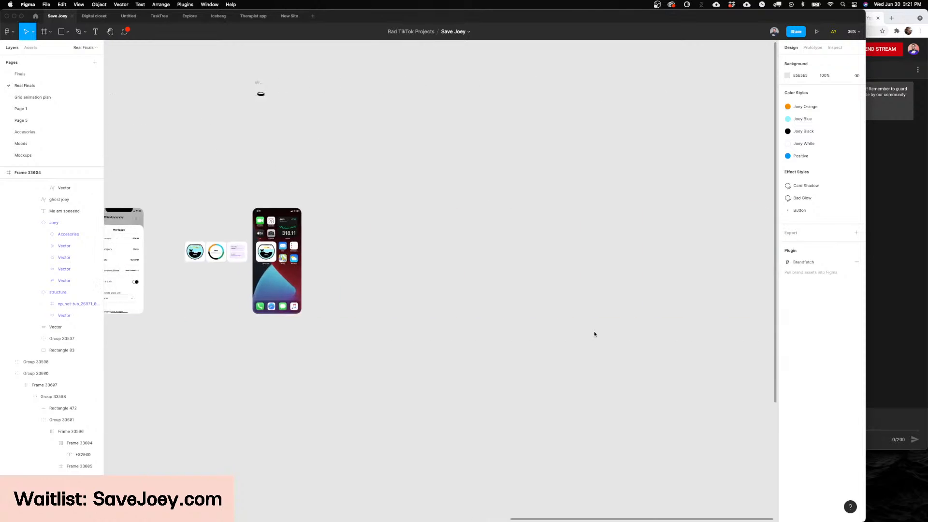
scroll(594, 333, "left", 5)
scroll(594, 334, "right", 4)
scroll(594, 334, "down", 3)
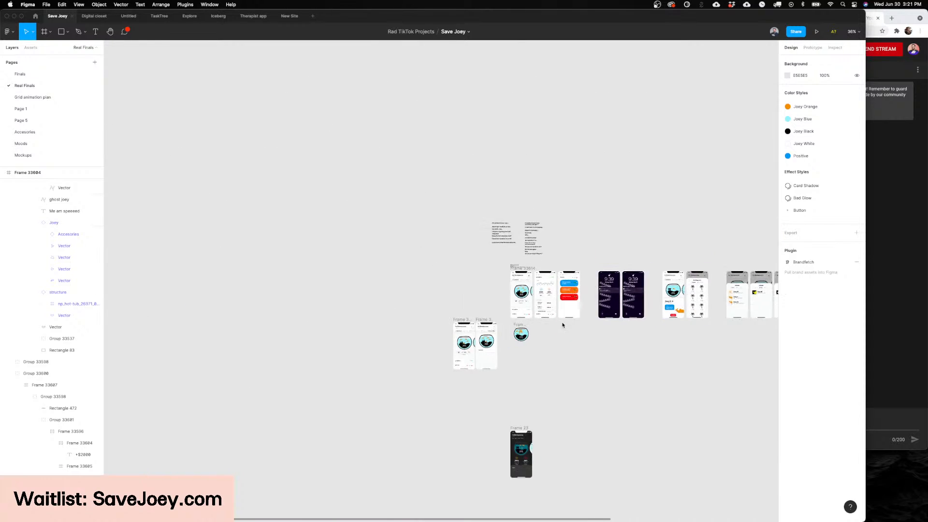
scroll(562, 325, "up", 8)
scroll(660, 426, "down", 5)
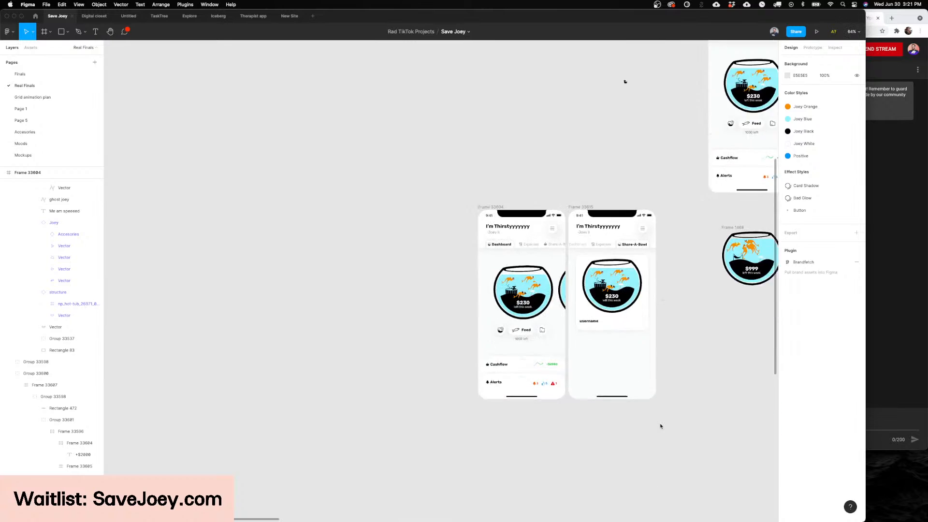
scroll(578, 296, "right", 5)
scroll(553, 289, "up", 2)
scroll(554, 290, "left", 1)
scroll(554, 291, "up", 3)
scroll(554, 291, "left", 3)
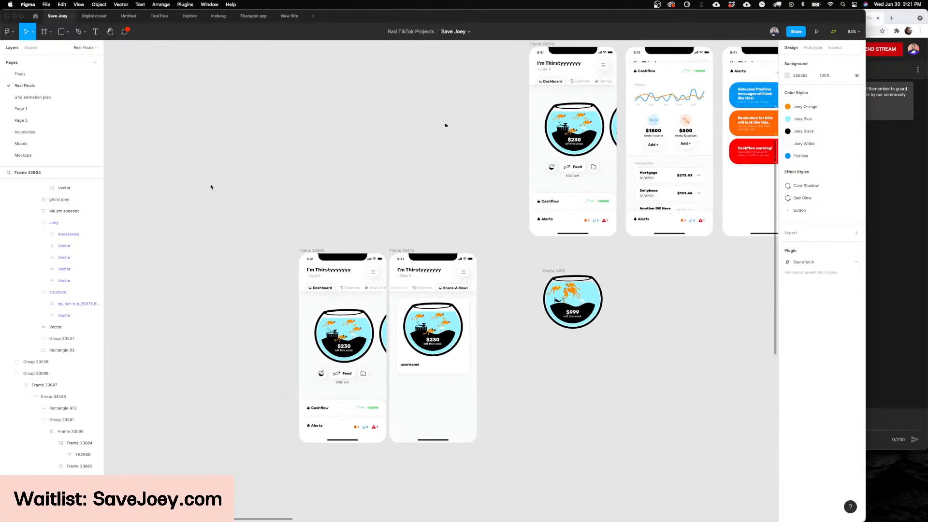
Step: Switch to Rive, open the Save Joey folder and select the Full Grown file
left_click(516, 508)
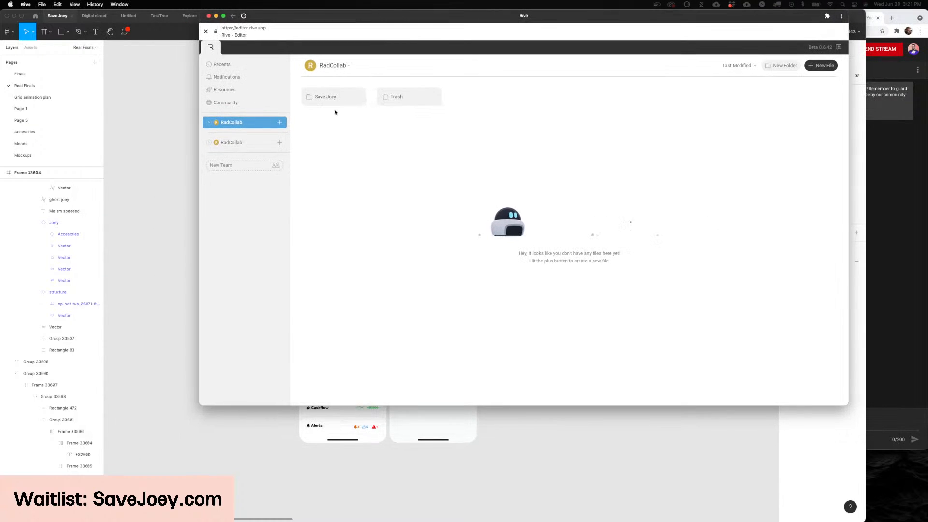
left_click(340, 103)
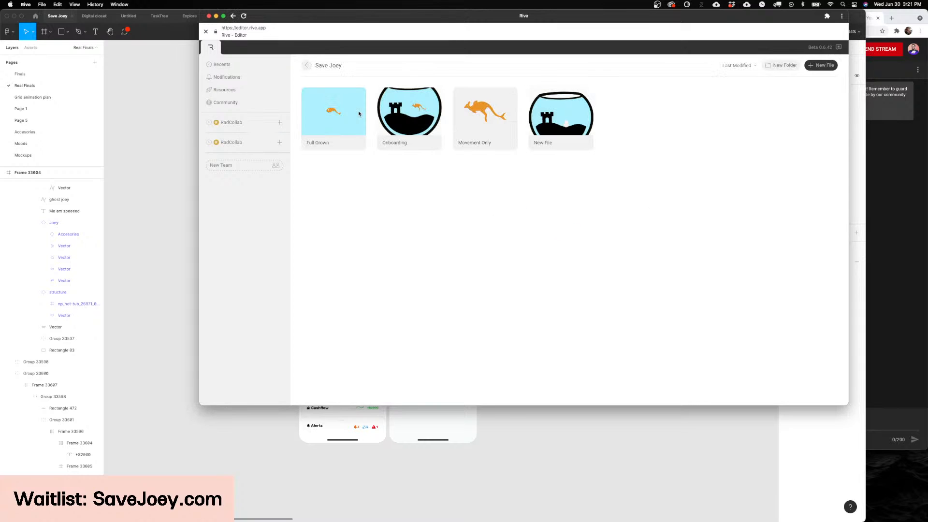
left_click(310, 133)
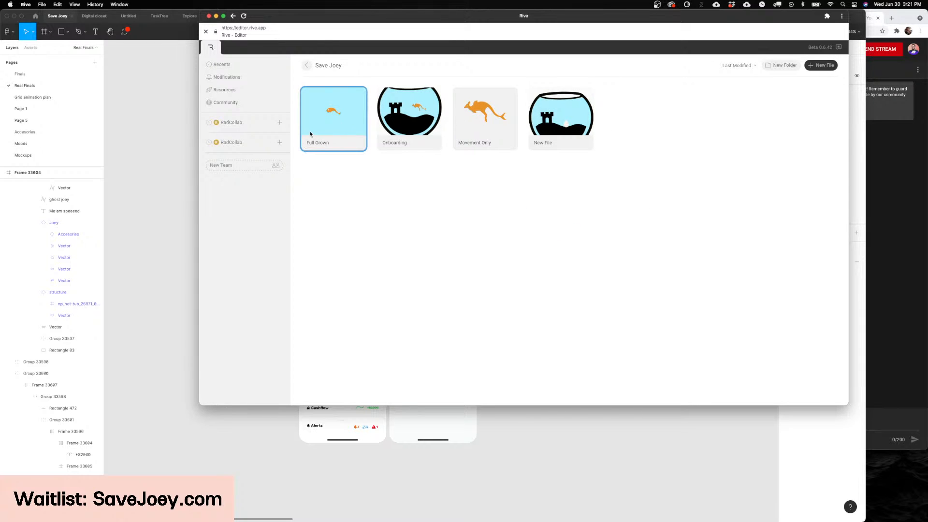
Step: Open the Movement Only file and select its Movement artboard
double_click(473, 132)
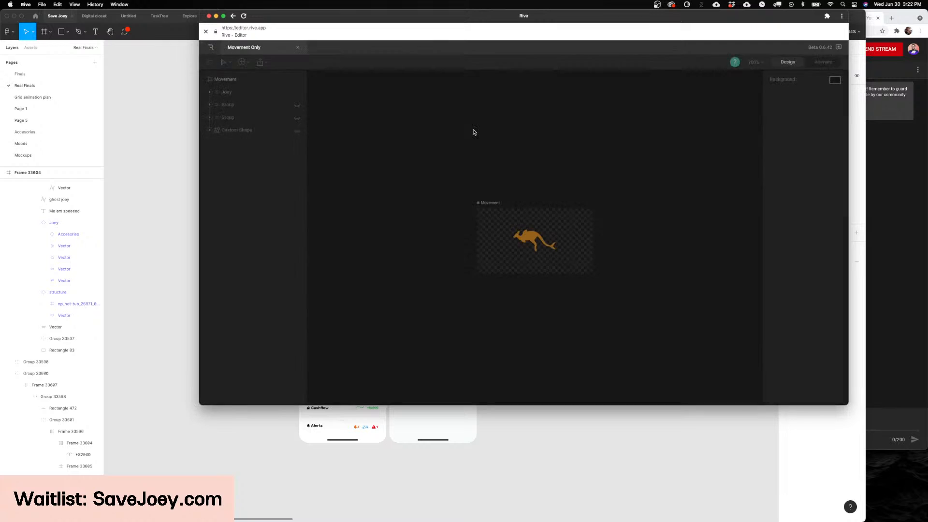
scroll(526, 202, "right", 2)
scroll(407, 281, "down", 5)
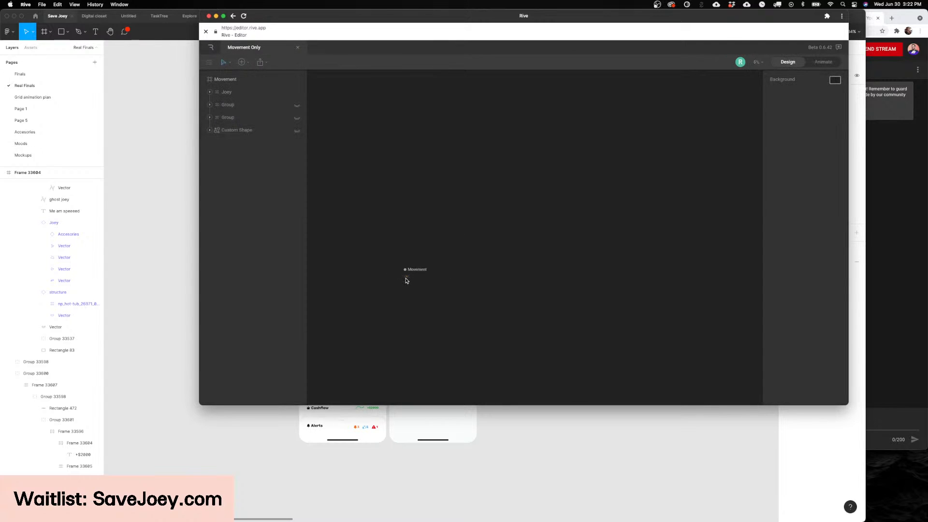
scroll(406, 280, "up", 7)
scroll(401, 279, "up", 1)
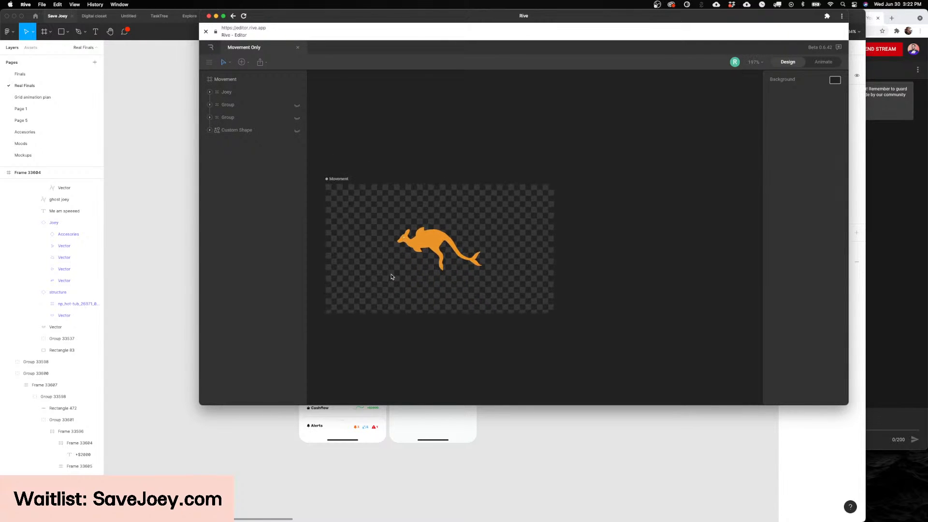
left_click(333, 180)
scroll(367, 201, "up", 3)
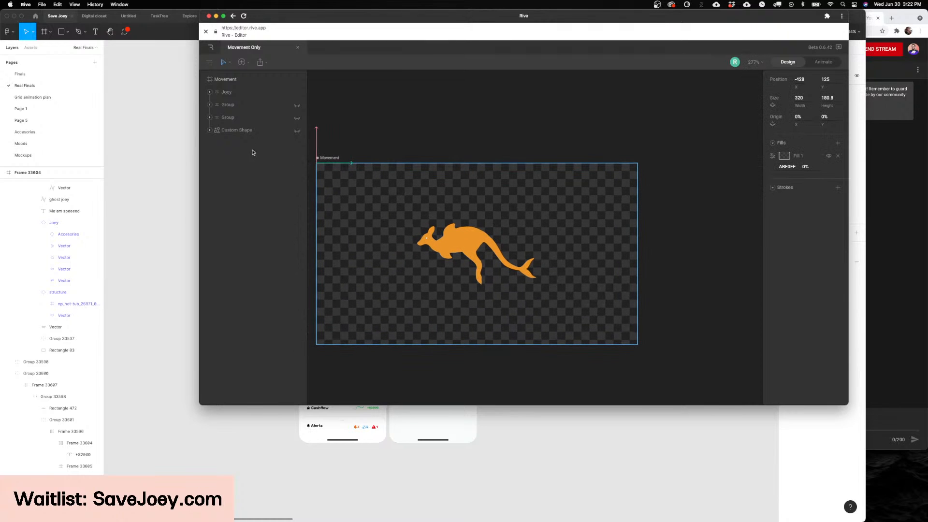
Step: Switch to animation mode and open the Move state machine
left_click(822, 62)
scroll(218, 362, "down", 6)
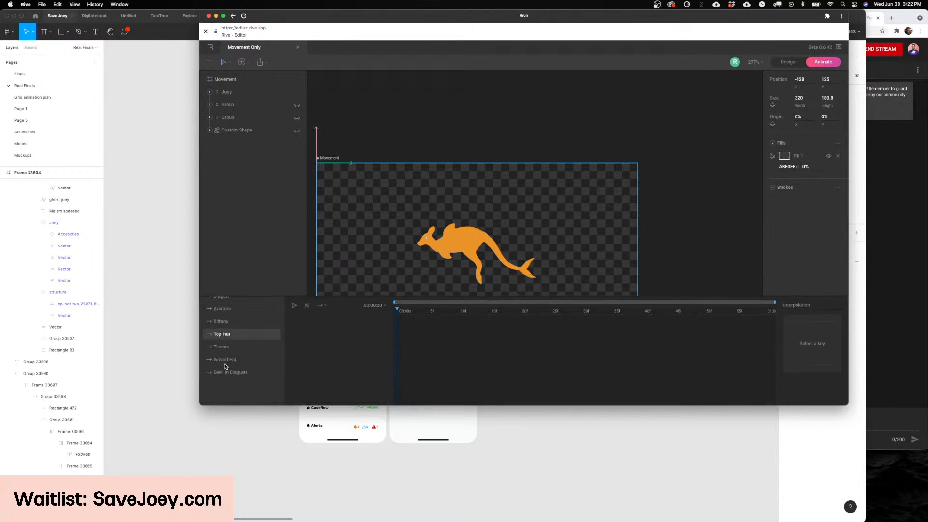
left_click(226, 394)
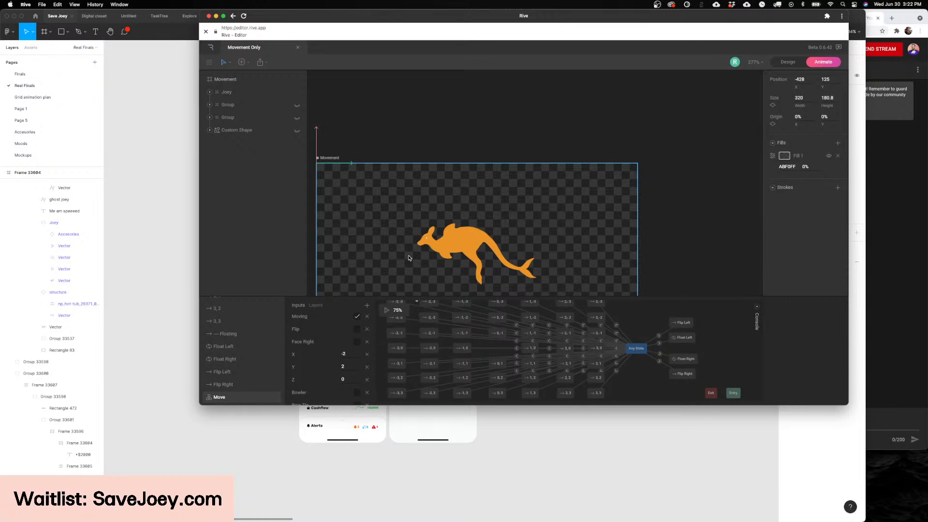
Step: Enlarge the state machine area and the Rive window to give the graph and artboard more room
left_click_drag(414, 292, 458, 179)
scroll(457, 180, "down", 3)
scroll(457, 180, "left", 2)
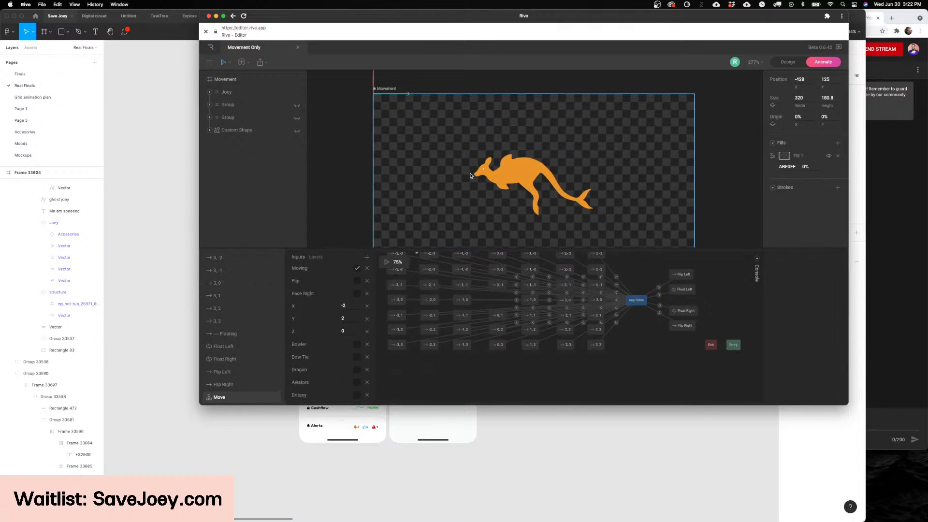
scroll(457, 180, "right", 2)
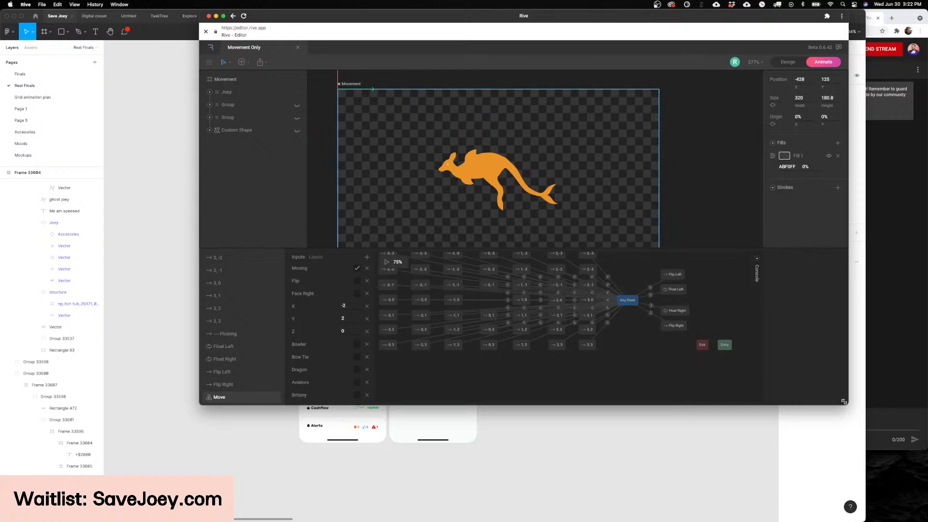
left_click_drag(846, 403, 881, 496)
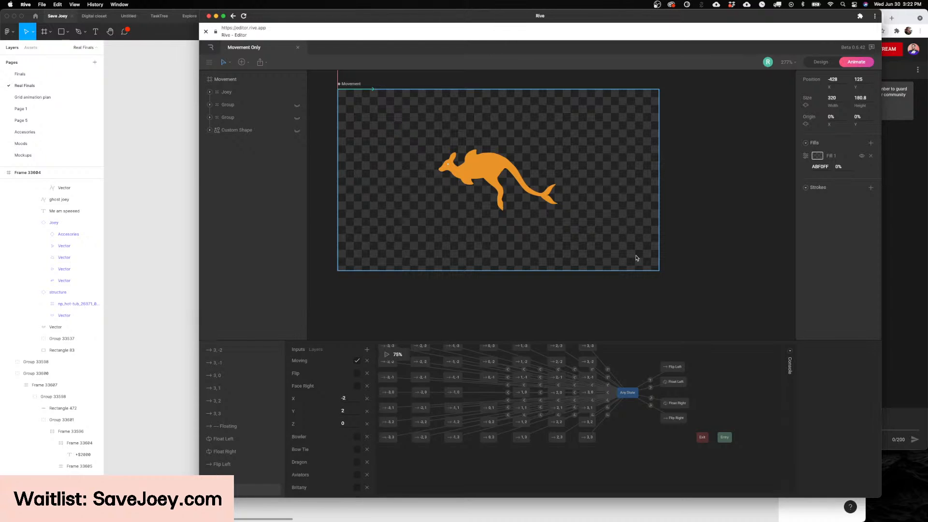
Step: Deselect the Movement artboard and play the Move state machine
scroll(623, 241, "down", 2)
scroll(620, 238, "left", 3)
scroll(620, 238, "up", 2)
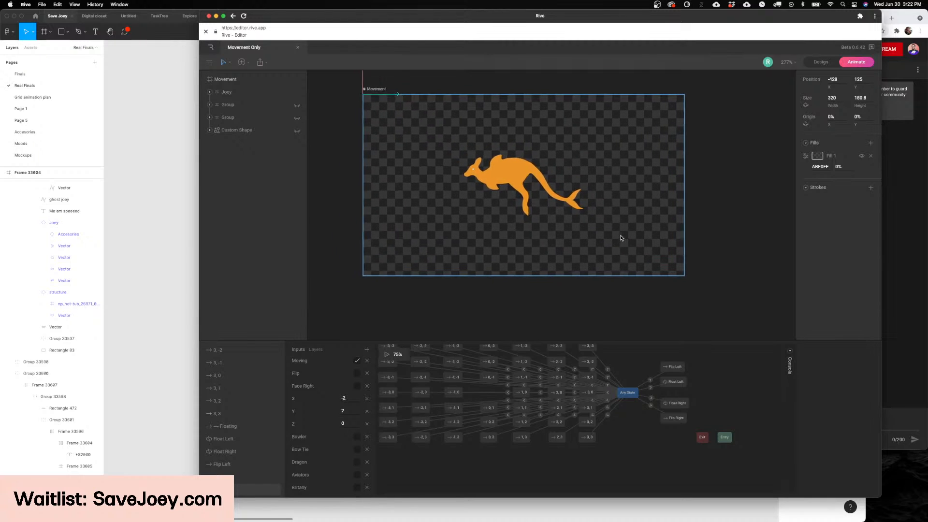
left_click(577, 306)
scroll(578, 385, "up", 2)
scroll(578, 385, "left", 2)
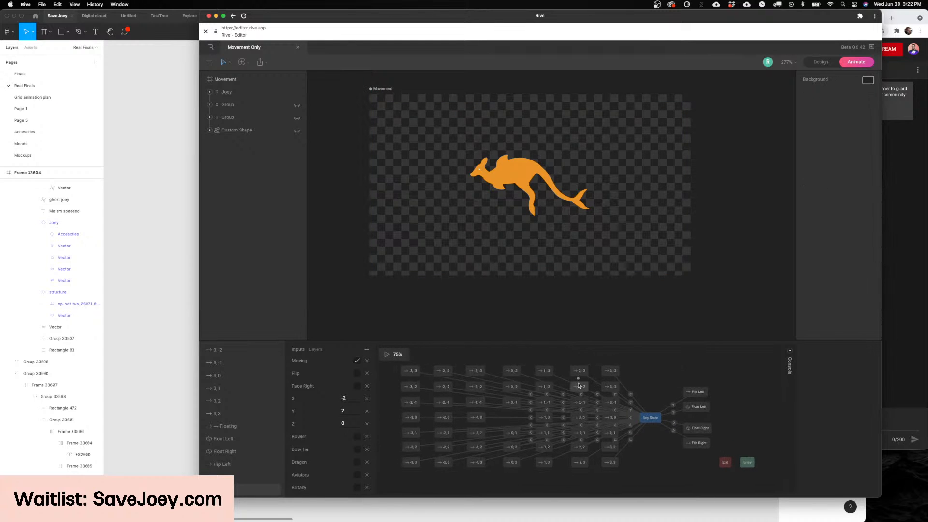
scroll(578, 385, "up", 1)
scroll(578, 385, "left", 1)
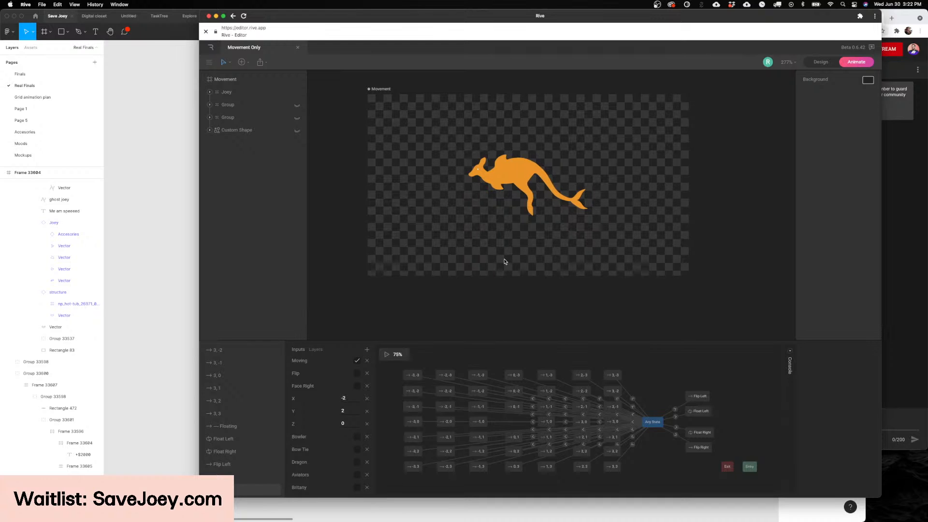
scroll(427, 332, "up", 1)
scroll(427, 333, "right", 1)
left_click(386, 354)
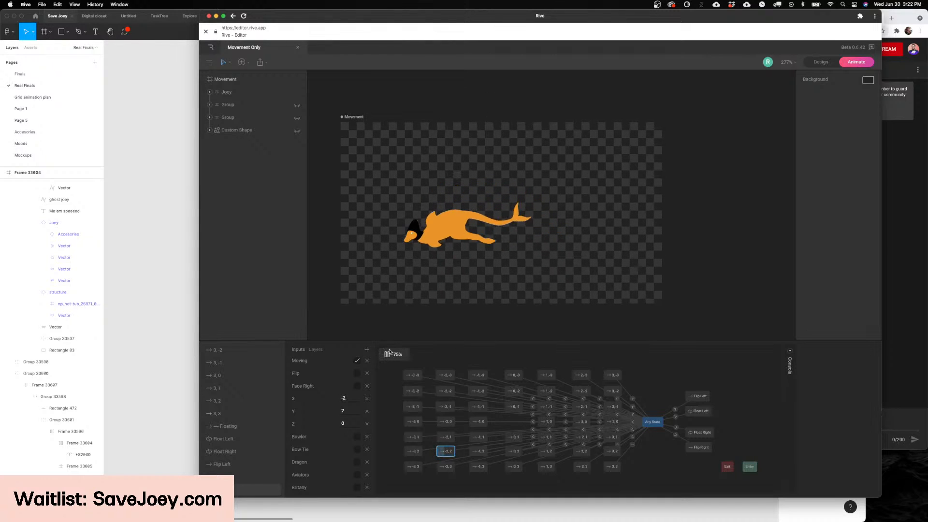
Step: Examine the playing kangaroo movement on the Movement artboard, up close and at full view
scroll(386, 238, "down", 1)
scroll(387, 238, "left", 1)
scroll(387, 238, "up", 5)
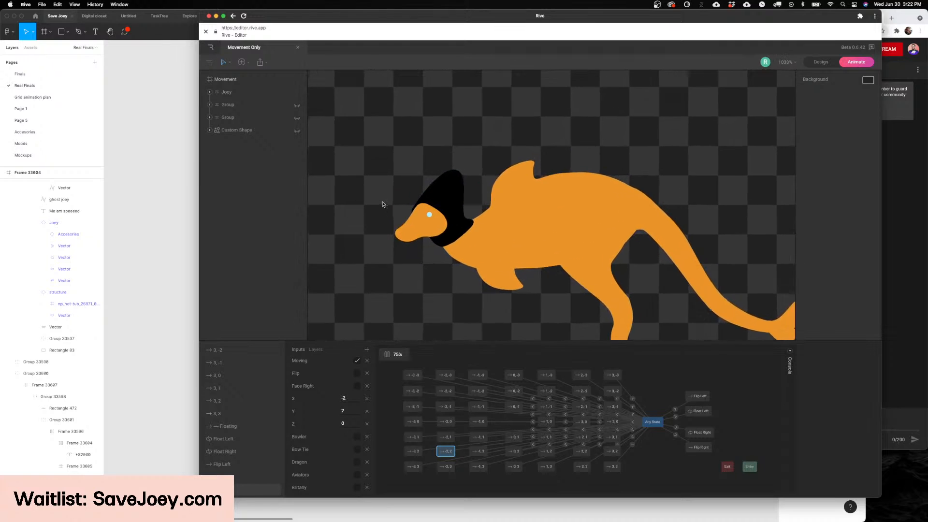
scroll(372, 219, "up", 2)
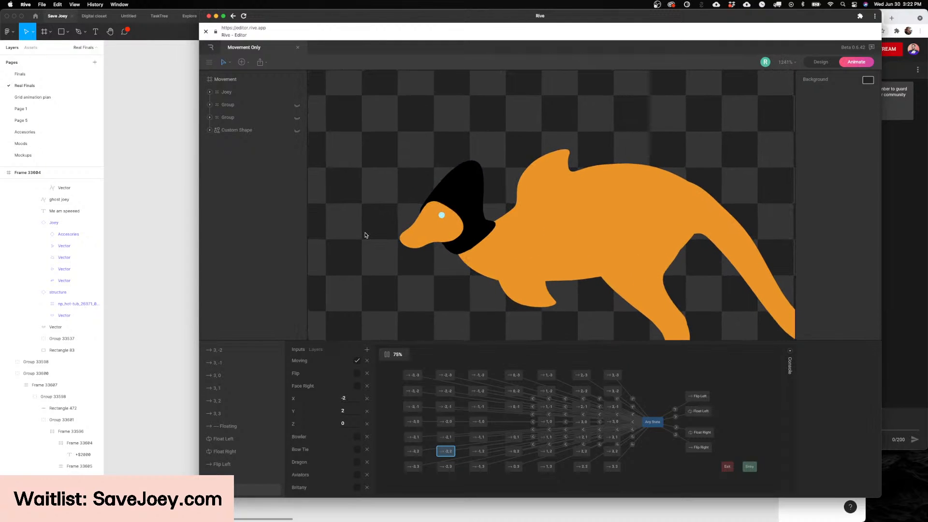
scroll(369, 241, "down", 6)
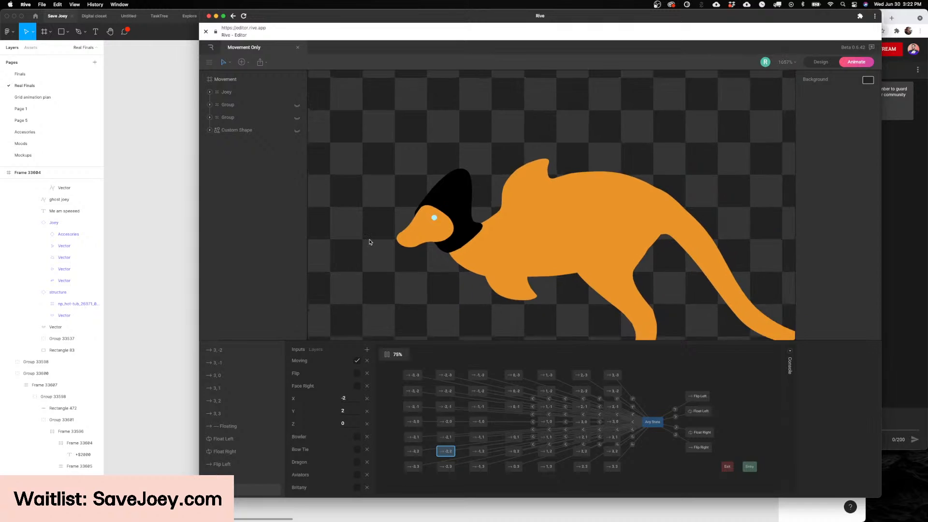
scroll(370, 241, "up", 5)
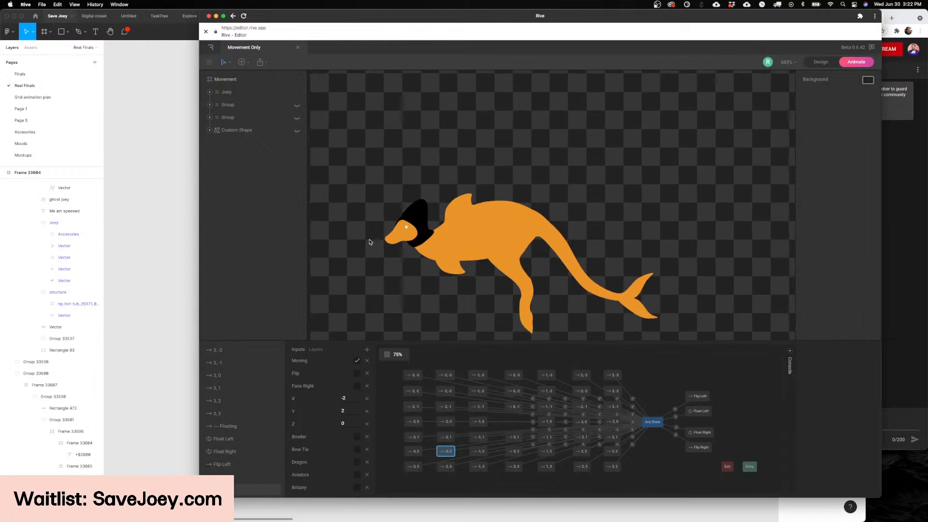
scroll(370, 242, "down", 4)
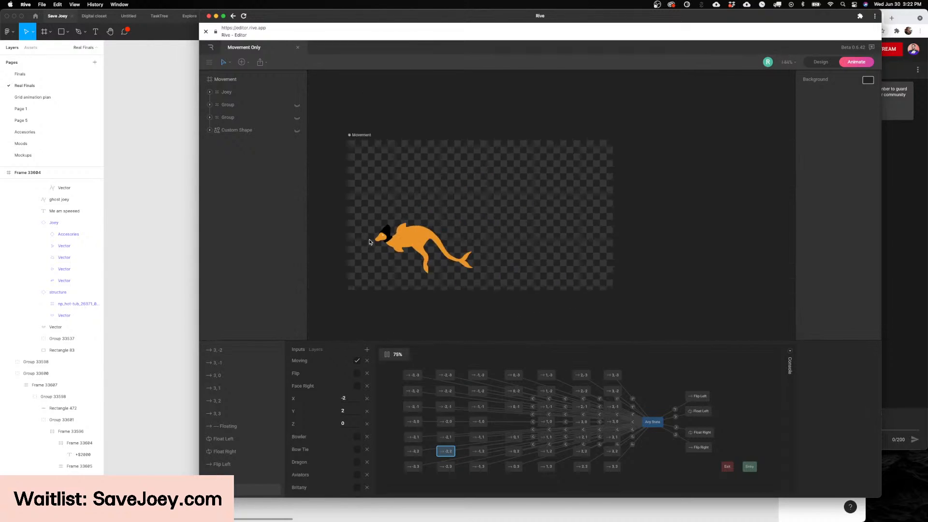
scroll(370, 242, "up", 3)
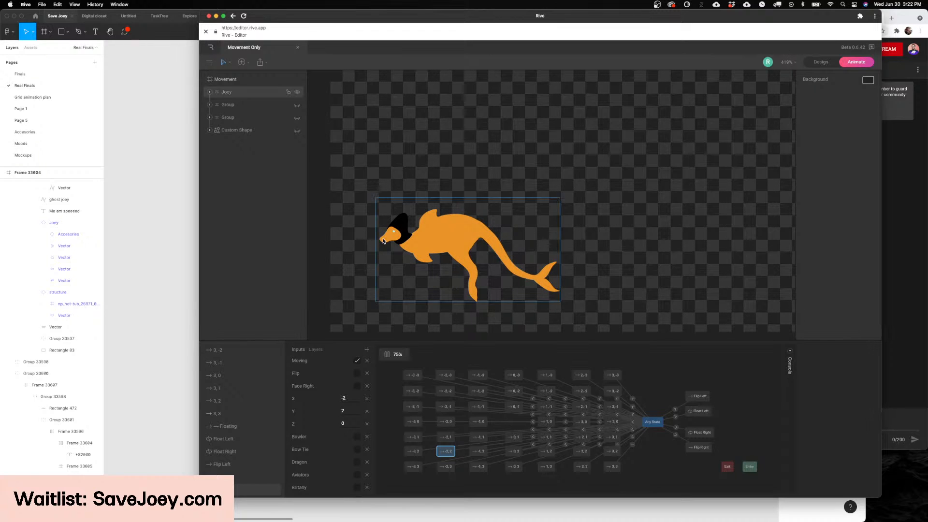
scroll(355, 276, "down", 4)
scroll(356, 277, "up", 3)
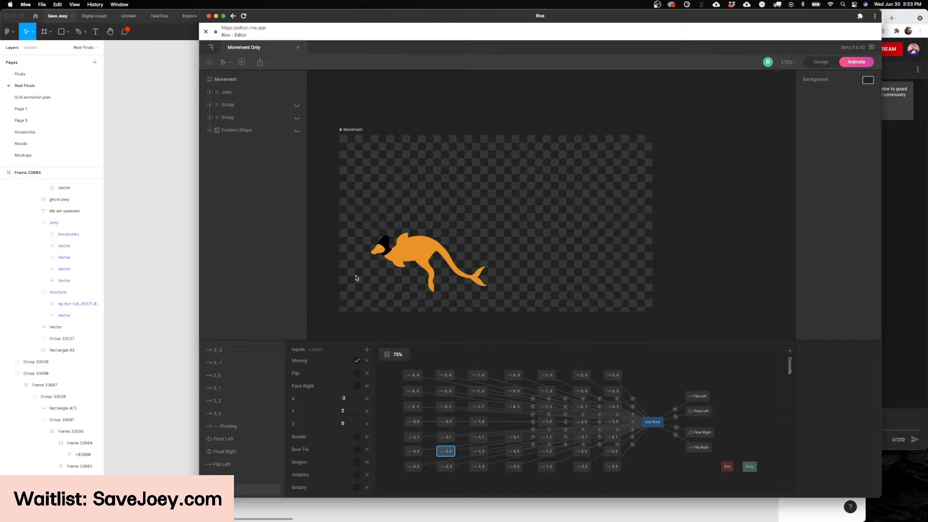
scroll(356, 278, "down", 2)
scroll(356, 278, "left", 2)
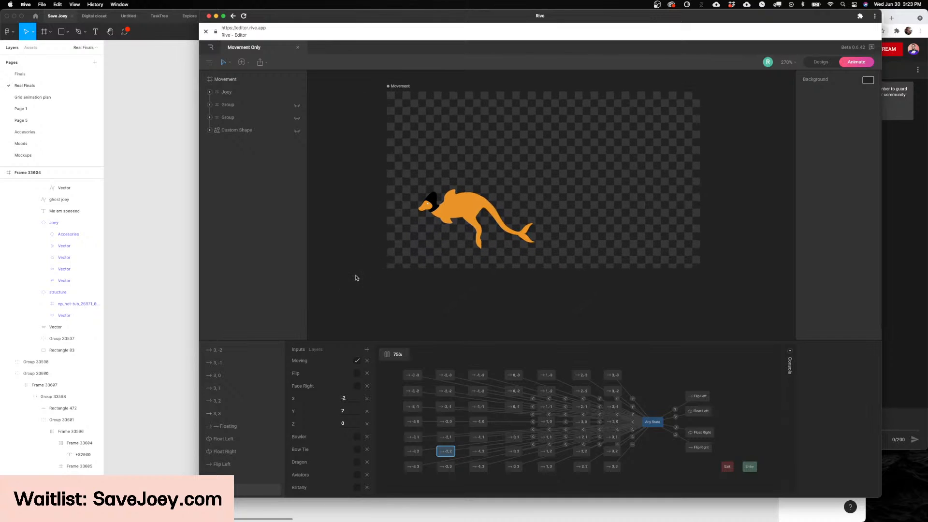
Step: Switch to Figma, examine the Dashboard and Share-A-Bowl screens, and select the Share-A-Bowl tab label on the Dashboard
left_click(175, 264)
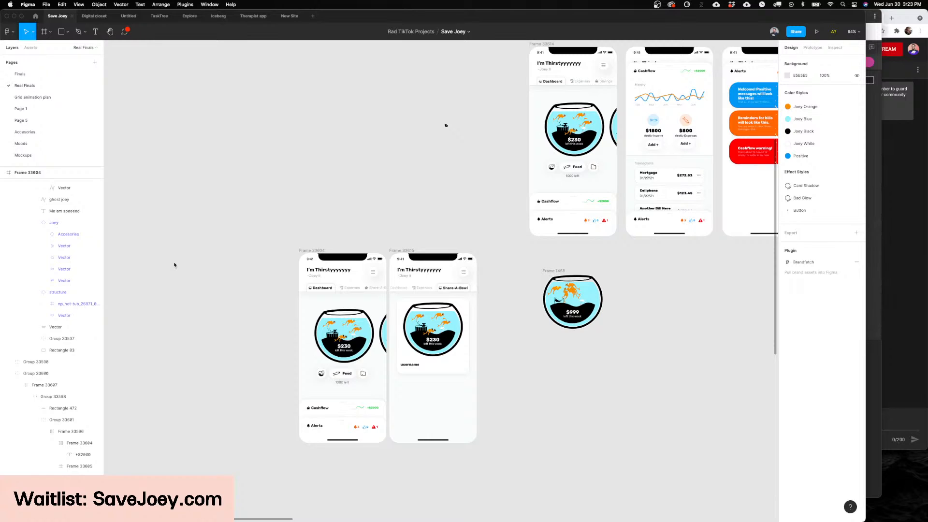
scroll(205, 363, "down", 2)
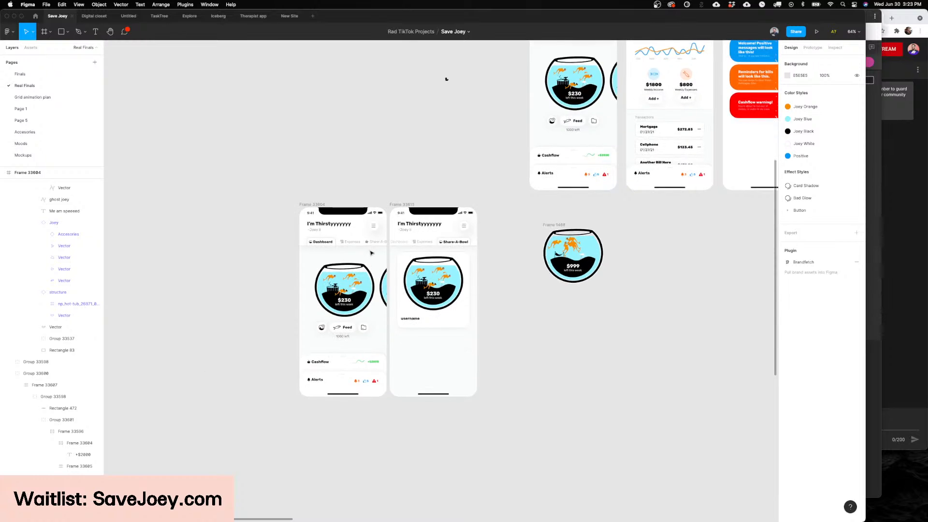
scroll(370, 253, "up", 5)
scroll(449, 265, "down", 2)
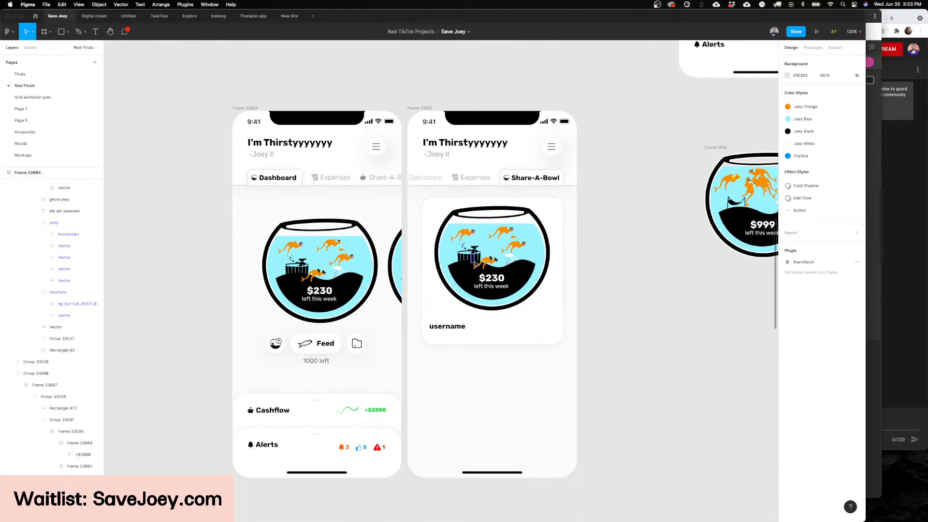
scroll(449, 265, "up", 4)
scroll(527, 263, "down", 5)
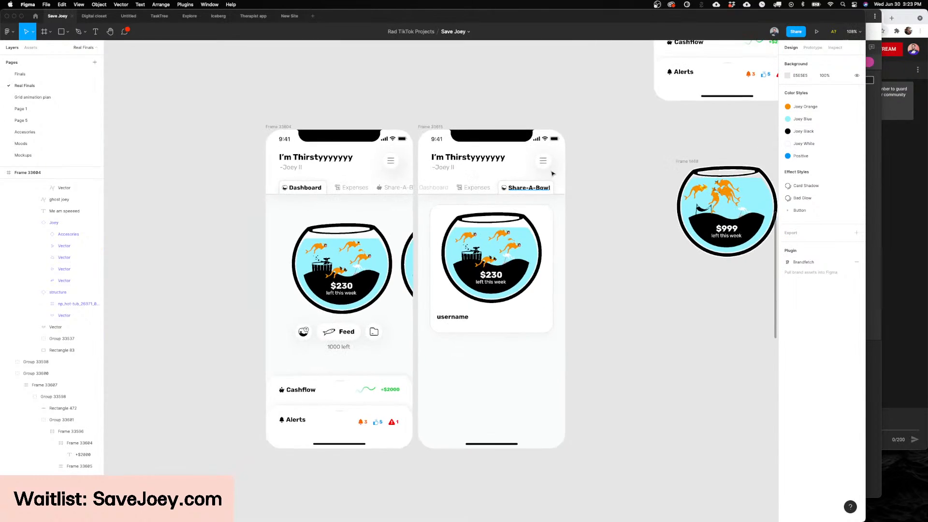
scroll(549, 175, "up", 8)
scroll(552, 175, "down", 6)
scroll(552, 175, "down", 5)
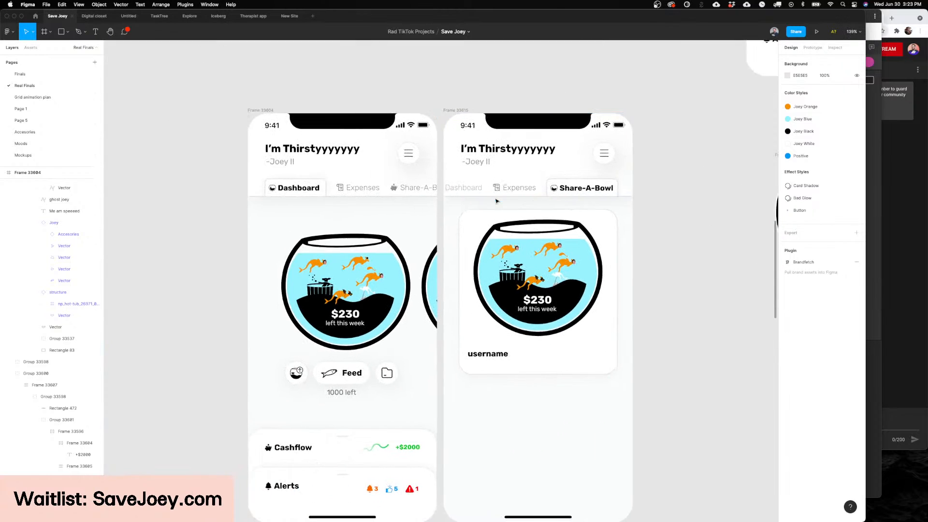
scroll(309, 154, "up", 4)
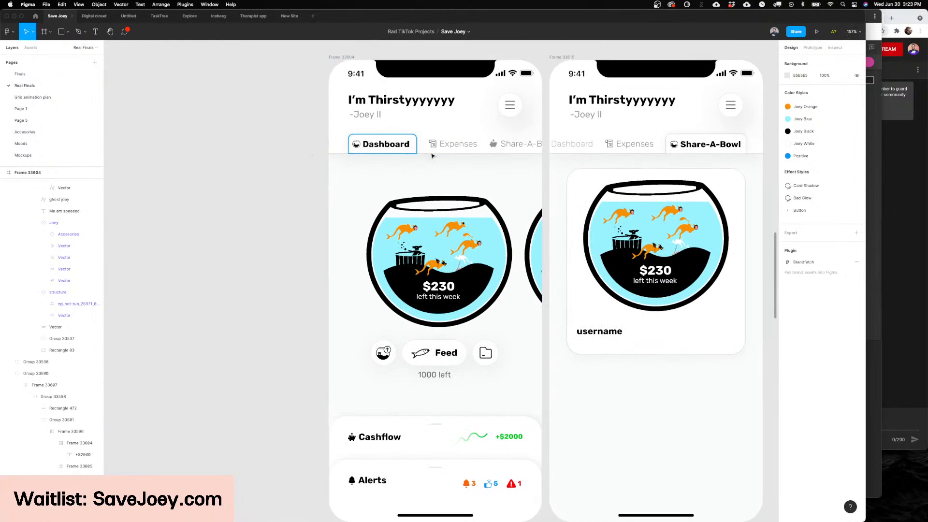
double_click(514, 147)
double_click(513, 147)
Step: Raise the top edge of the water shape in the Dashboard fish bowl, making the shape 195 high
left_click(426, 224)
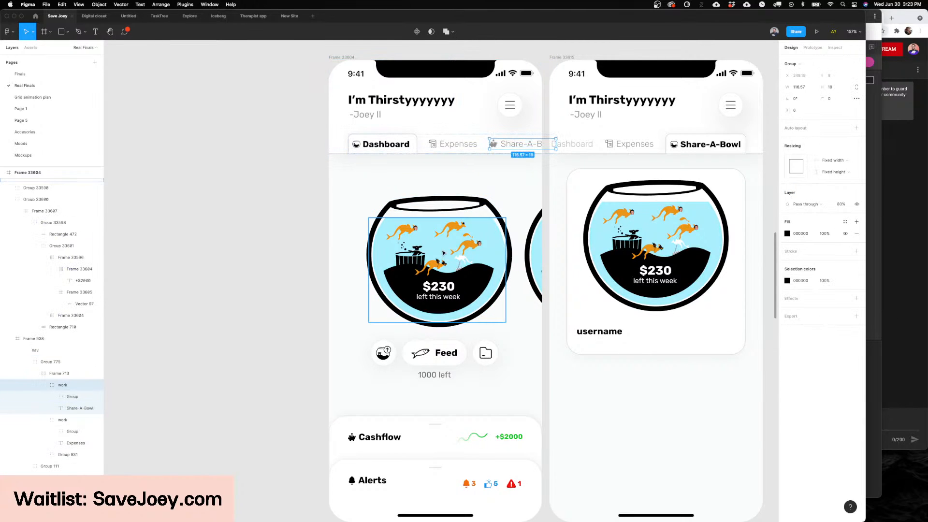
scroll(425, 224, "up", 6)
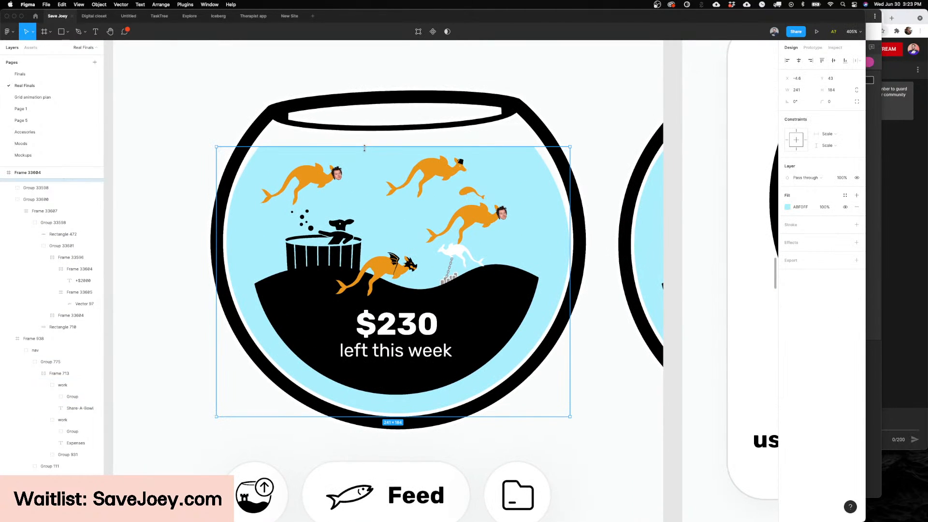
scroll(363, 158, "down", 4)
scroll(362, 136, "down", 2)
scroll(362, 136, "up", 2)
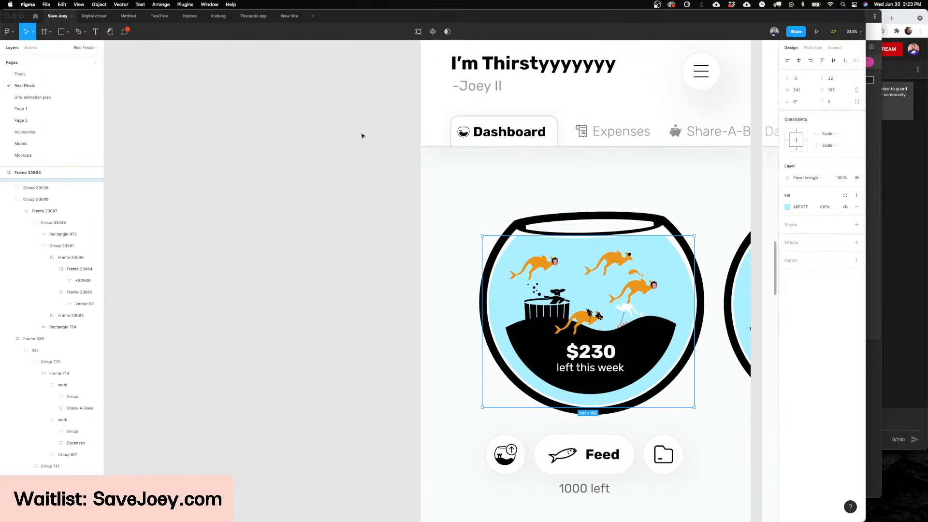
Step: Compare the Dashboard fish bowl with the Share-A-Bowl card and inspect the card's username text up close
scroll(363, 136, "right", 2)
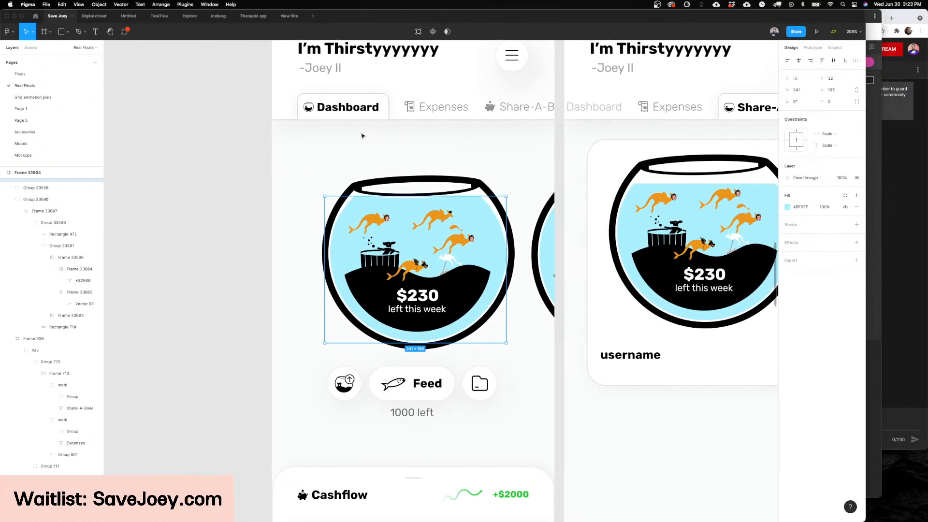
scroll(362, 136, "down", 3)
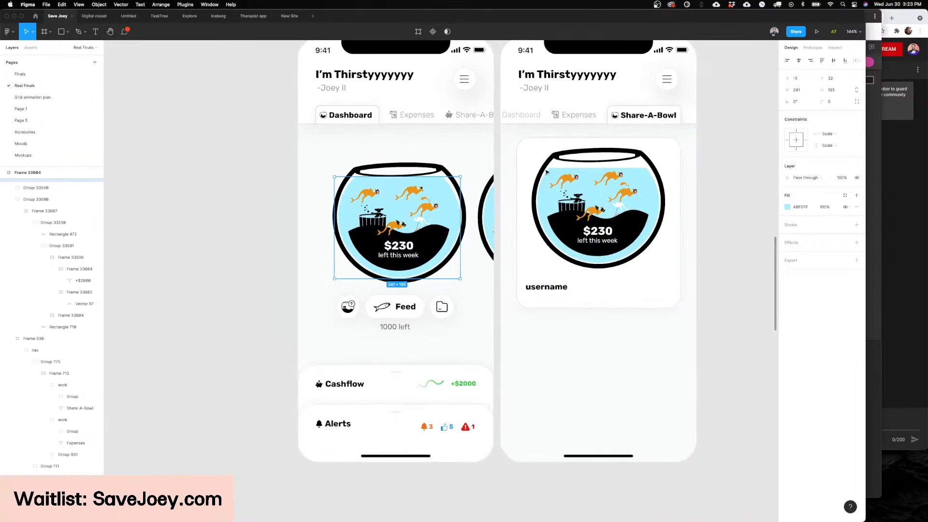
scroll(602, 87, "right", 4)
scroll(639, 97, "down", 2)
scroll(634, 92, "up", 3)
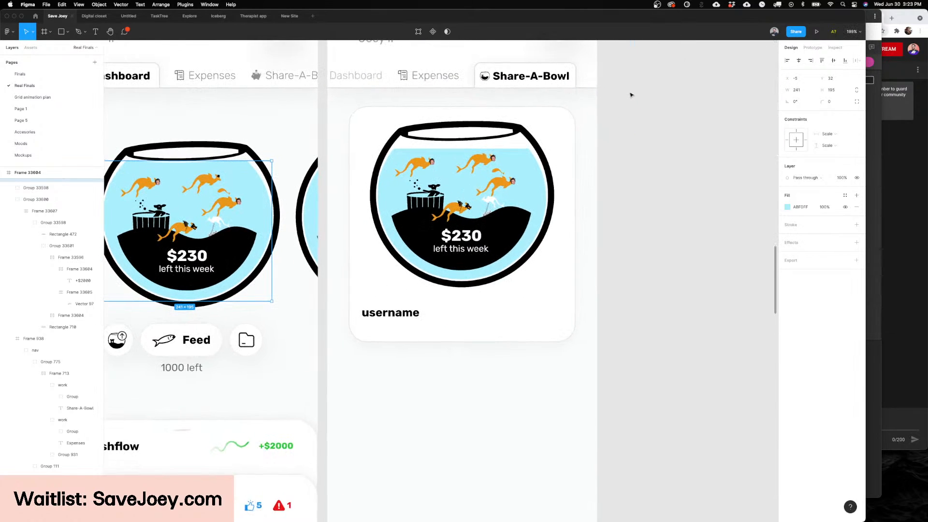
scroll(620, 143, "up", 2)
scroll(620, 143, "right", 1)
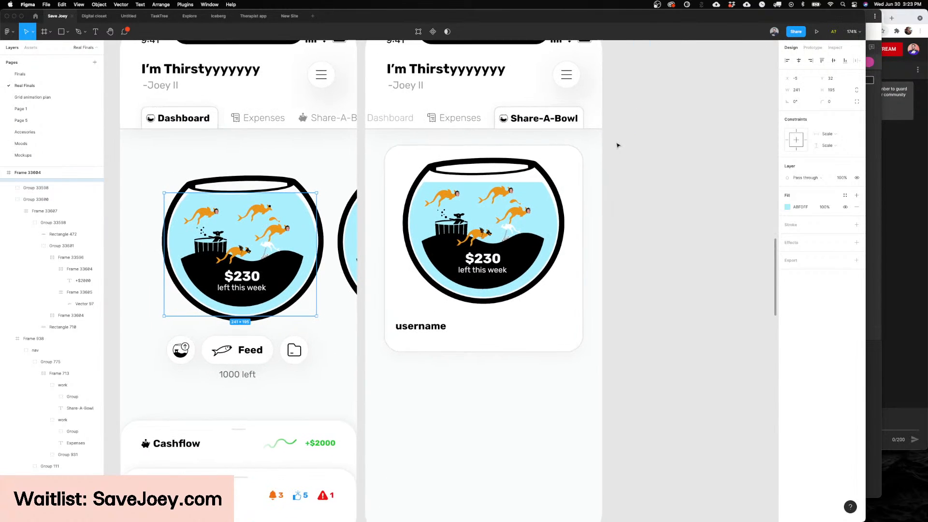
left_click(427, 330)
scroll(413, 324, "up", 5)
scroll(413, 325, "down", 5)
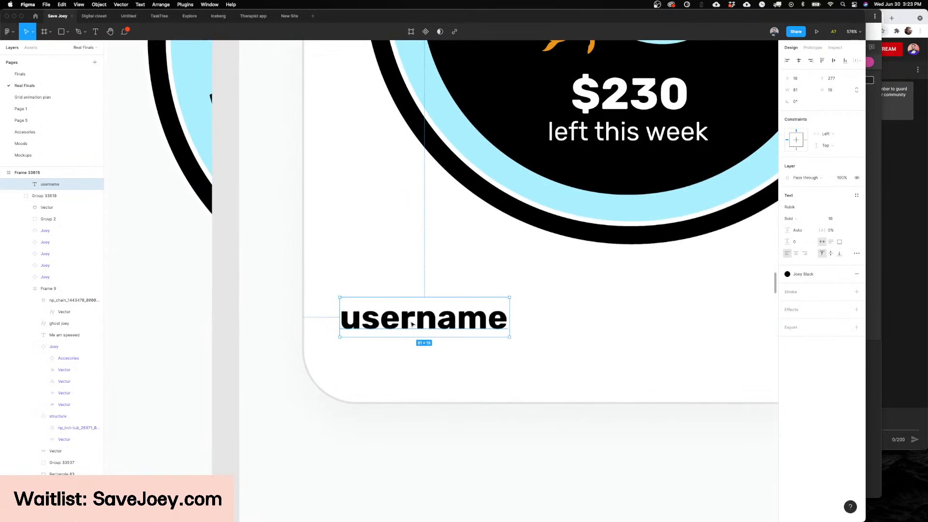
Step: Examine the Share-A-Bowl card beside the Dashboard fish bowl and clear the selection of the username text
scroll(411, 322, "up", 6)
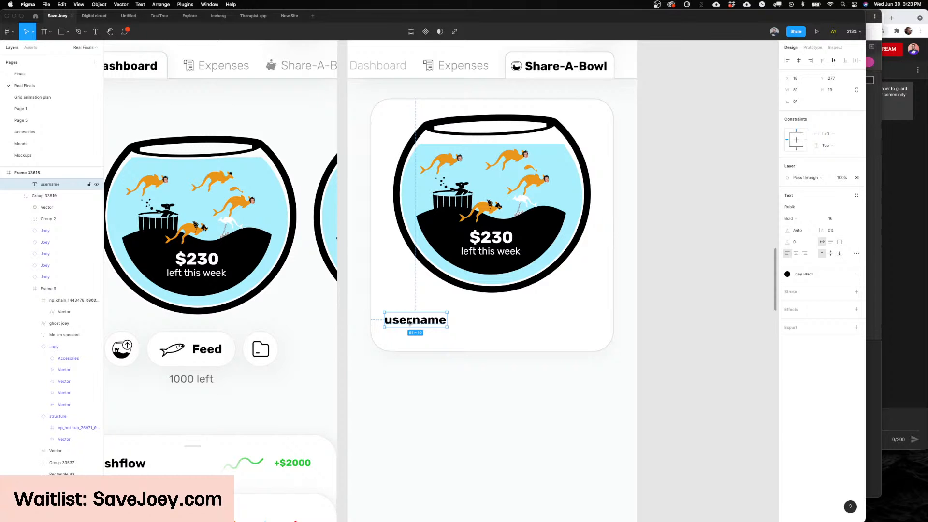
scroll(410, 322, "left", 1)
scroll(409, 321, "up", 1)
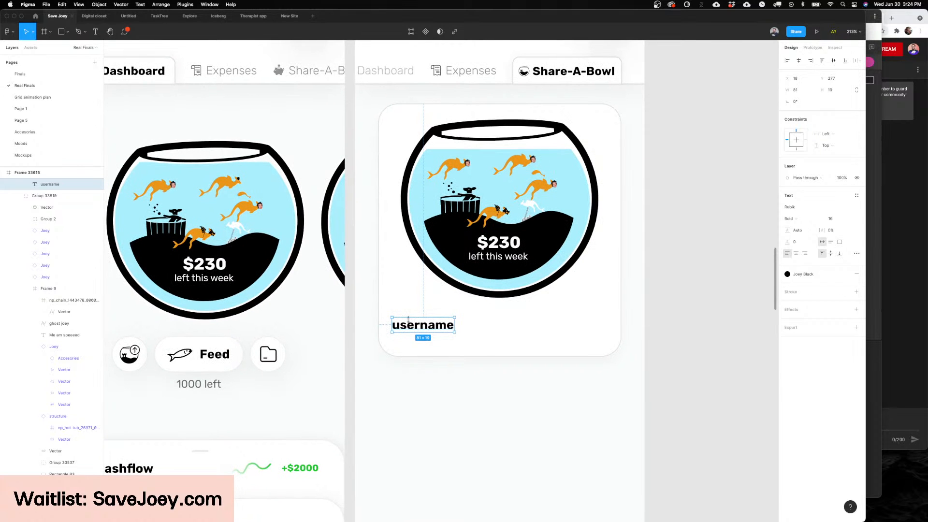
scroll(408, 321, "up", 3)
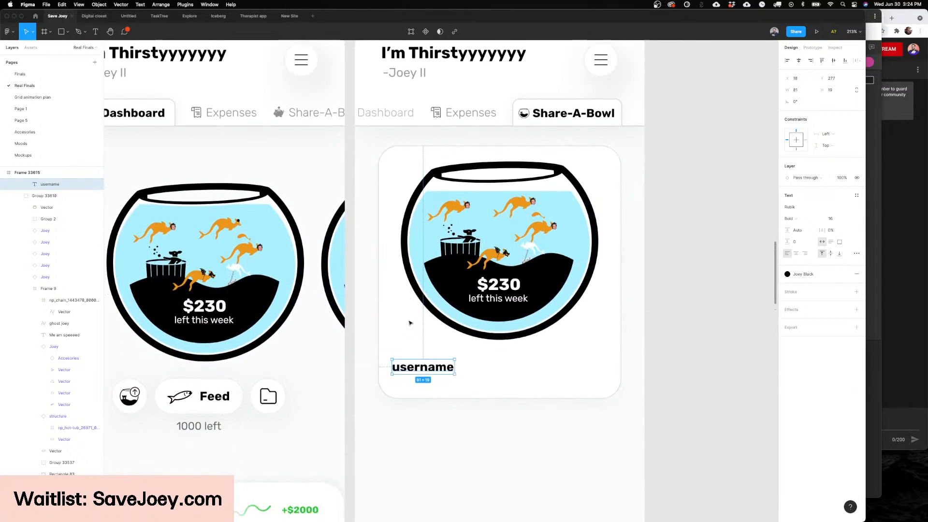
scroll(410, 323, "up", 1)
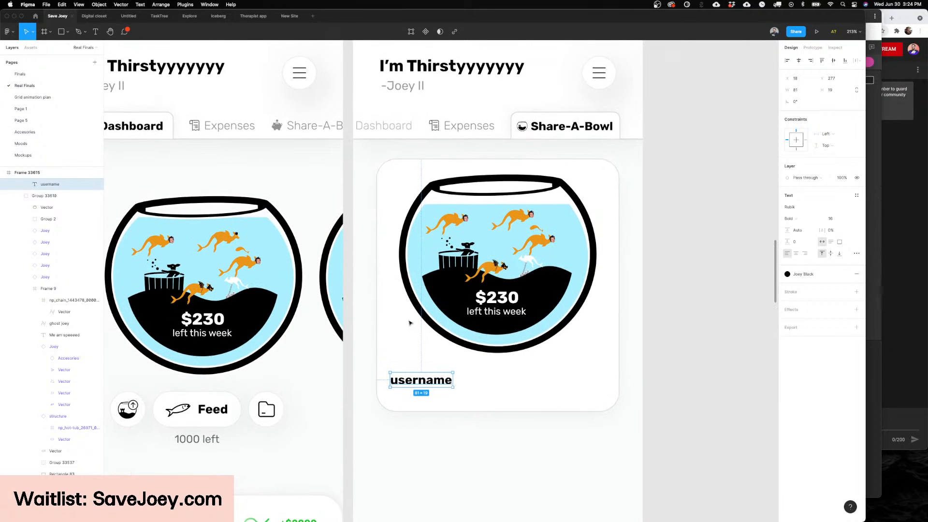
scroll(410, 323, "right", 3)
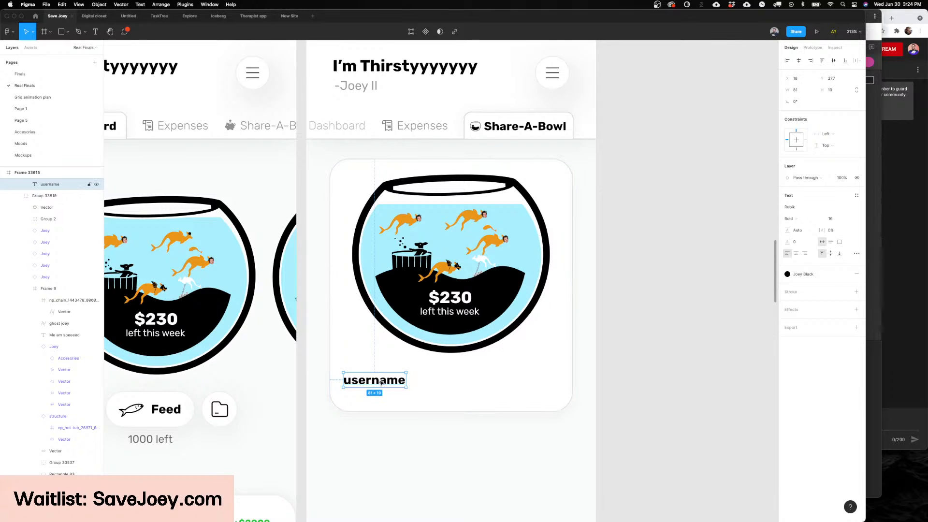
left_click(601, 397)
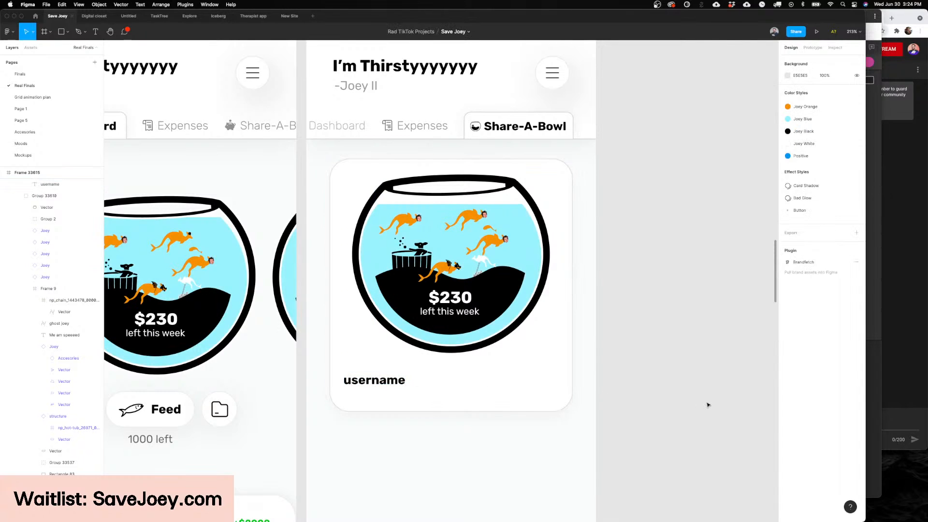
scroll(708, 404, "left", 3)
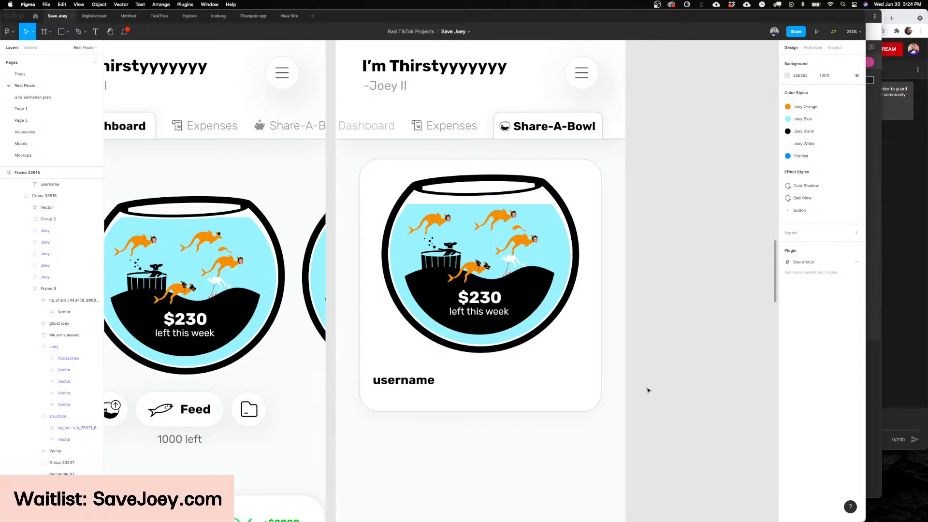
Step: Move the username text to the horizontal centre of the Share-A-Bowl card, beneath the fish bowl
left_click(397, 381)
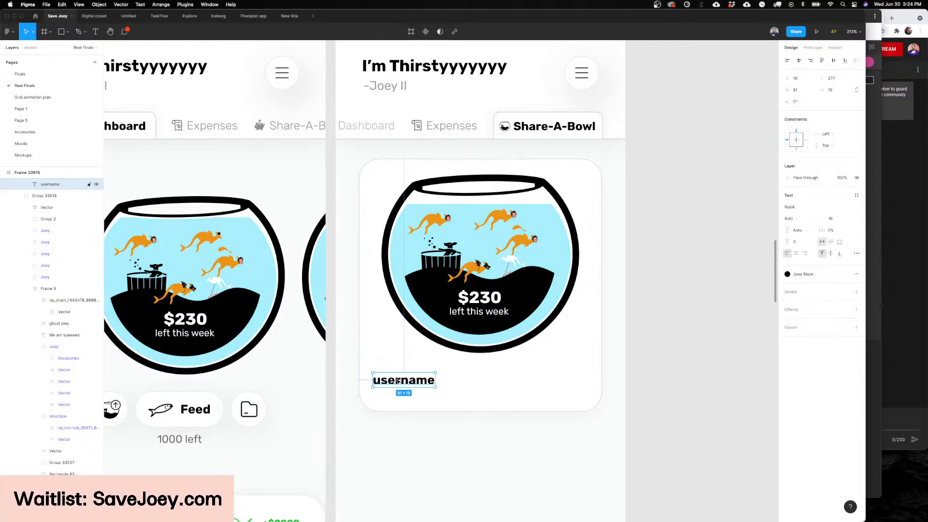
left_click_drag(397, 380, 480, 386)
scroll(580, 382, "right", 1)
scroll(580, 381, "up", 1)
left_click(634, 380)
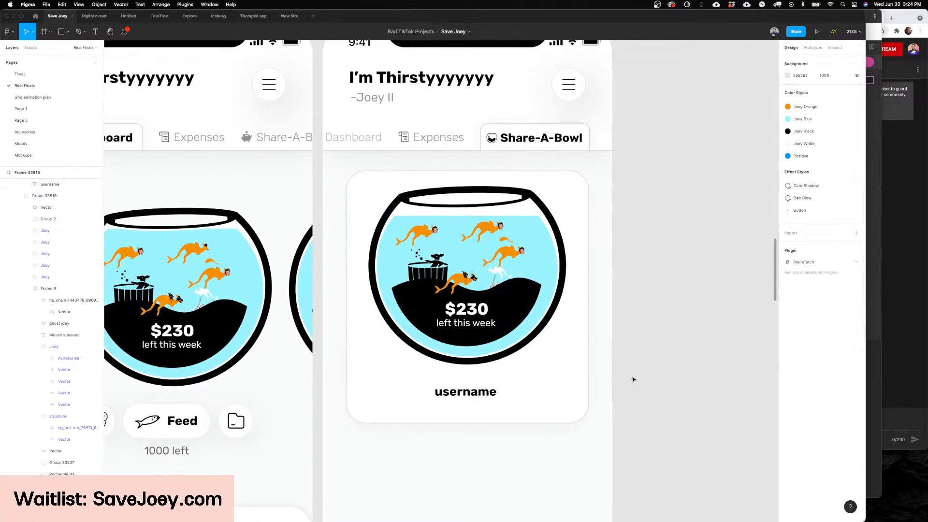
Step: Delete the "$230 left this week" text from the fish bowl in the Share-A-Bowl card
left_click(466, 313)
key("Delete")
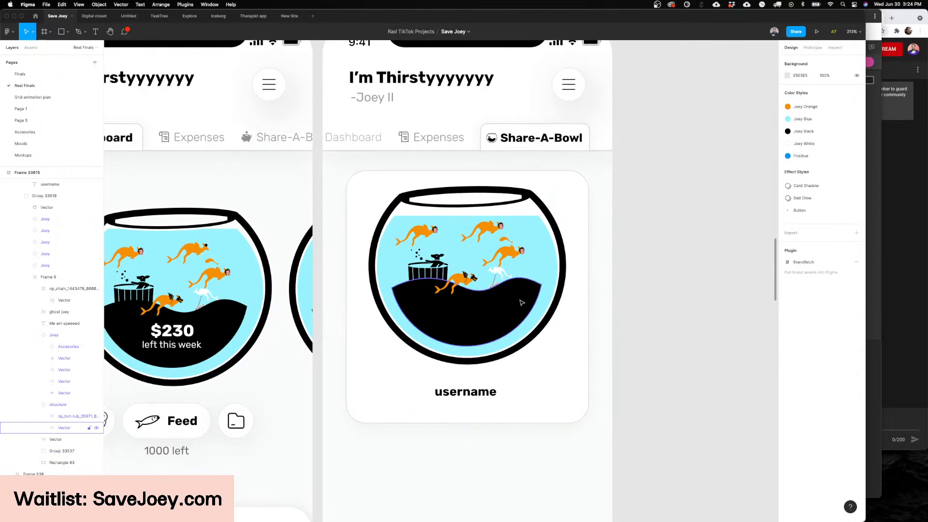
scroll(614, 311, "up", 5)
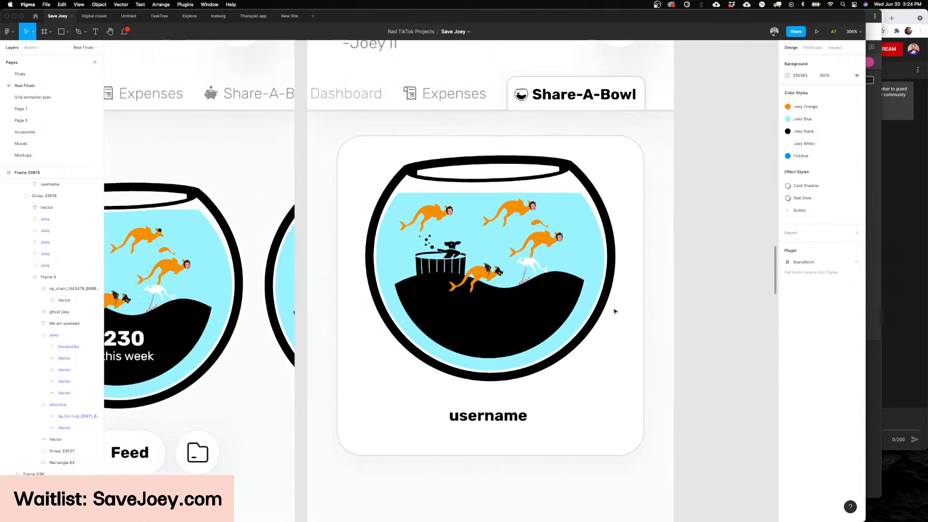
scroll(615, 311, "down", 3)
Step: Move the whole Share-A-Bowl card with its bowl and username down to Y 242
left_click(487, 254)
scroll(487, 254, "right", 1)
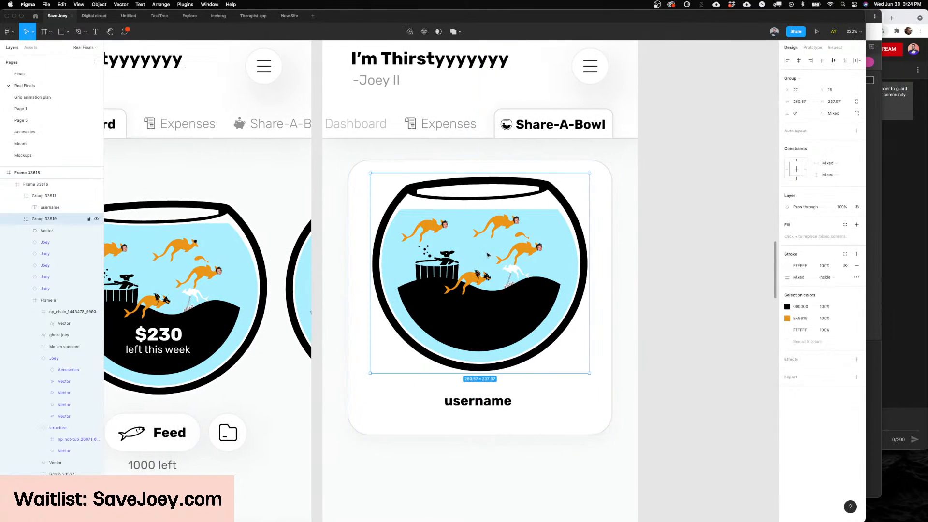
scroll(563, 379, "down", 2)
left_click(497, 397)
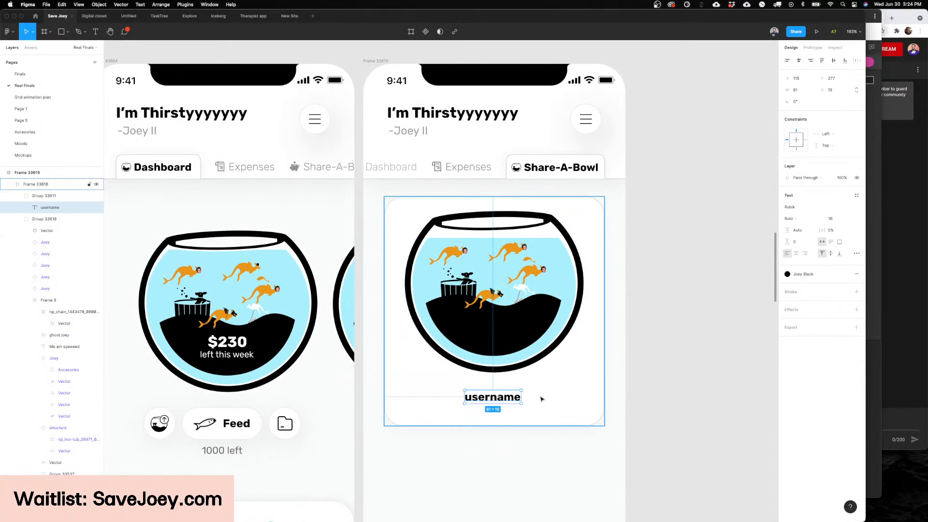
left_click(682, 250)
left_click(541, 253)
left_click_drag(502, 204, 502, 240)
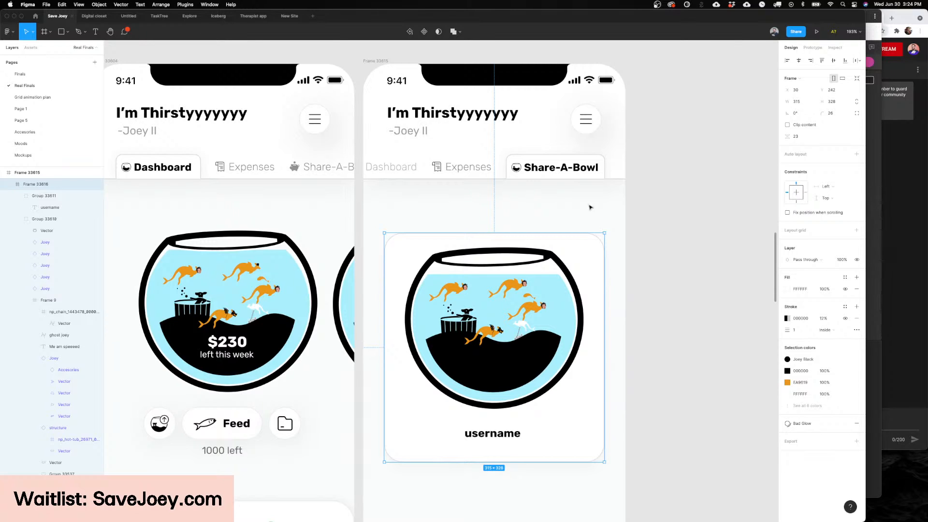
Step: Examine the Share-A-Bowl card against the Dashboard screen and inspect its username text up close
scroll(614, 213, "right", 2)
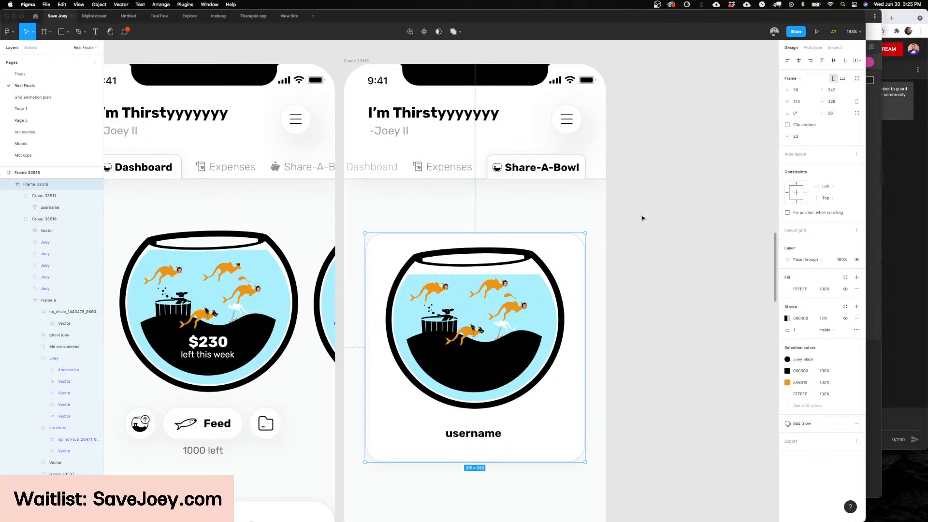
scroll(643, 218, "down", 3)
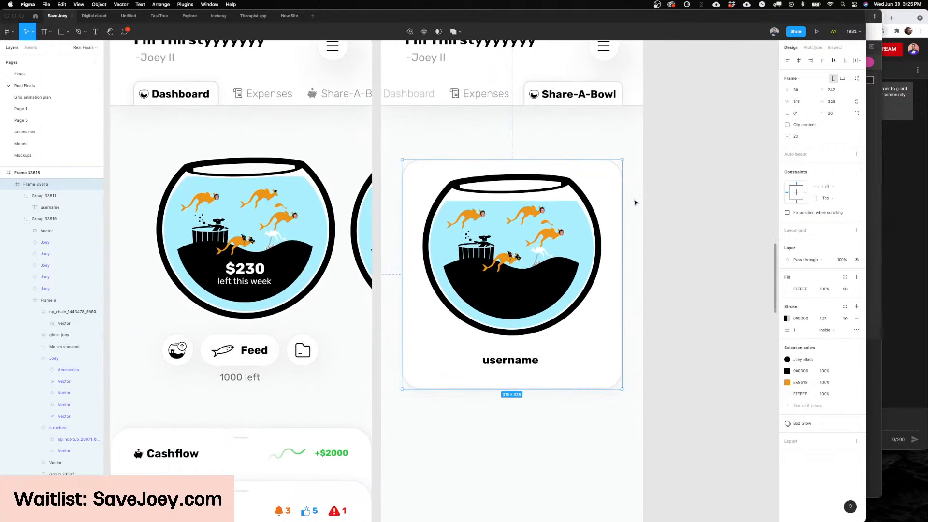
scroll(634, 202, "right", 3)
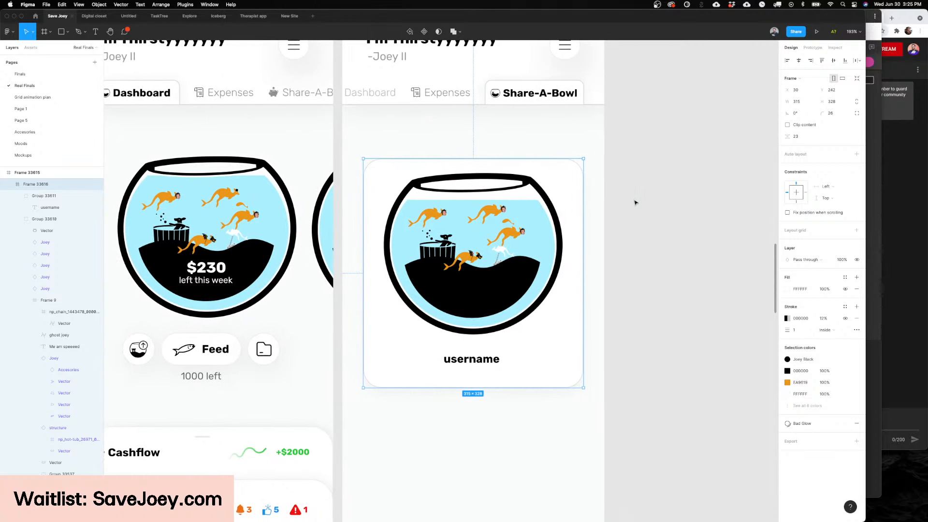
scroll(634, 202, "up", 2)
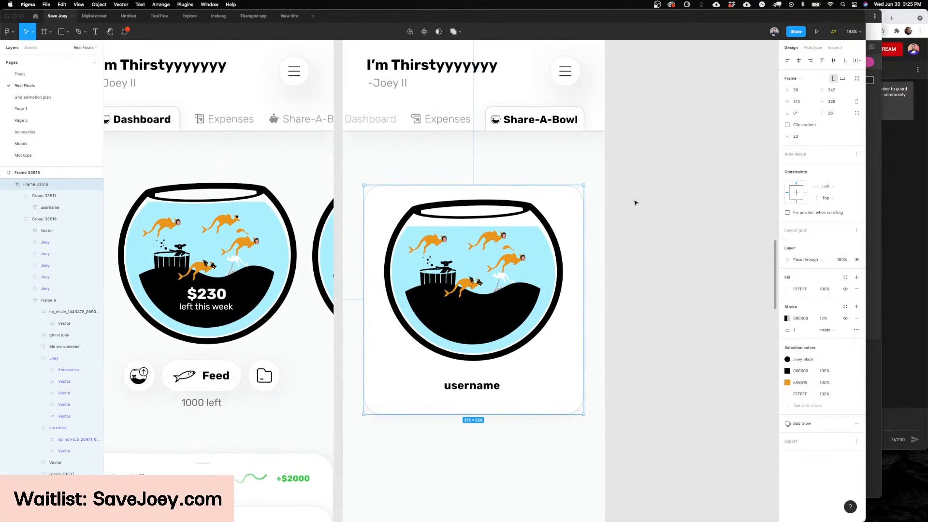
scroll(634, 202, "down", 1)
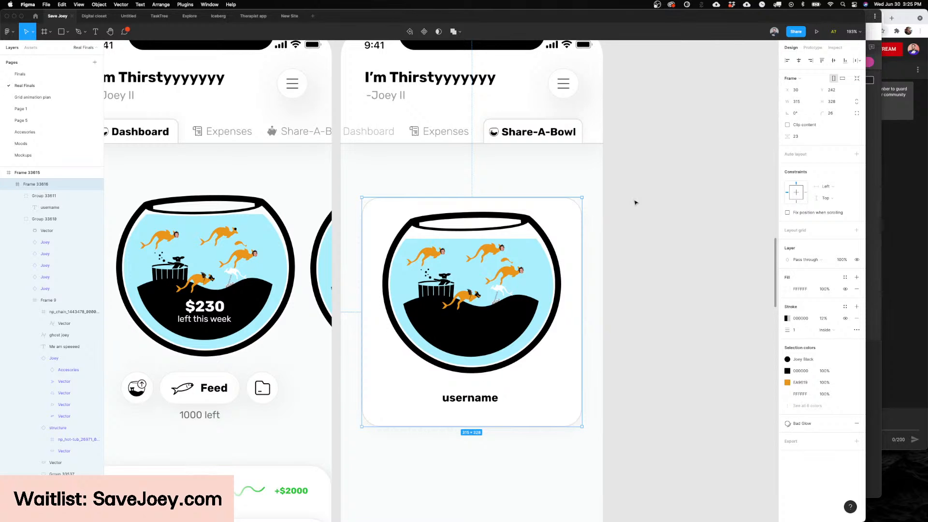
scroll(559, 161, "down", 3)
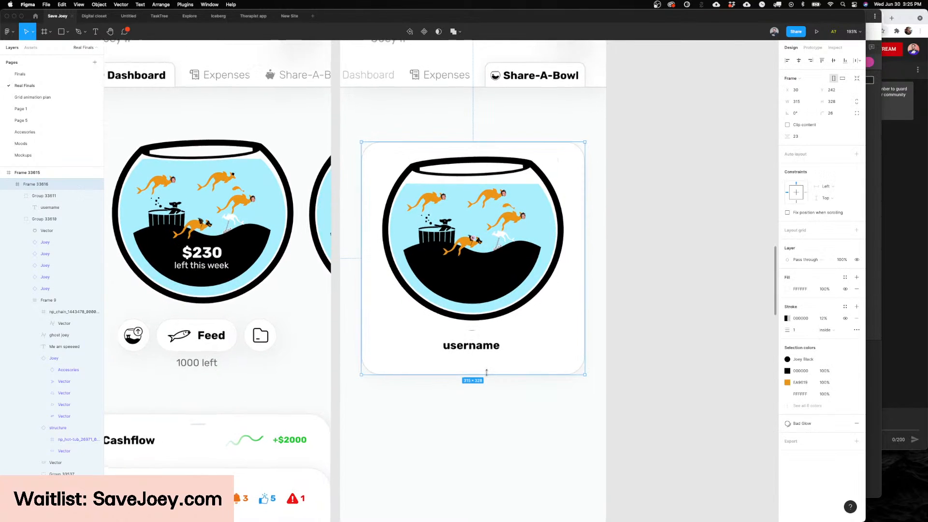
scroll(486, 372, "up", 5)
left_click(482, 334, "super")
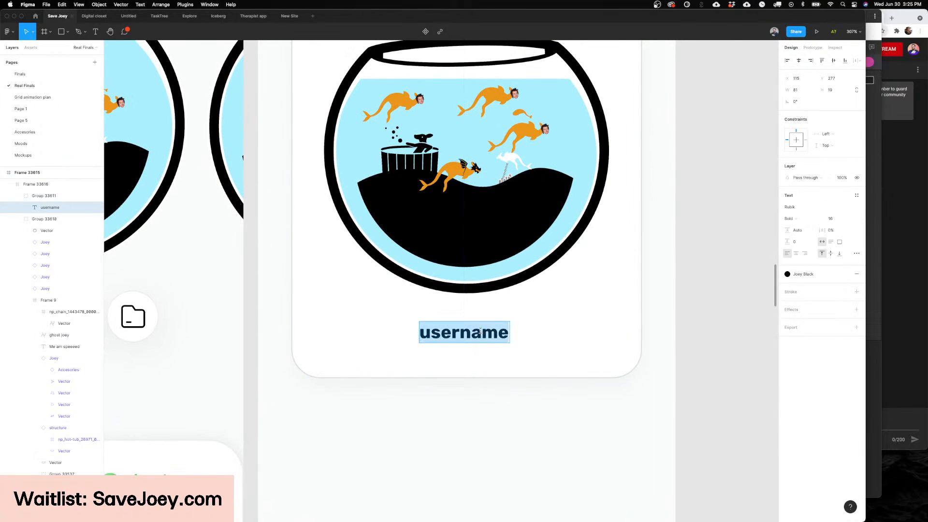
scroll(483, 333, "down", 5)
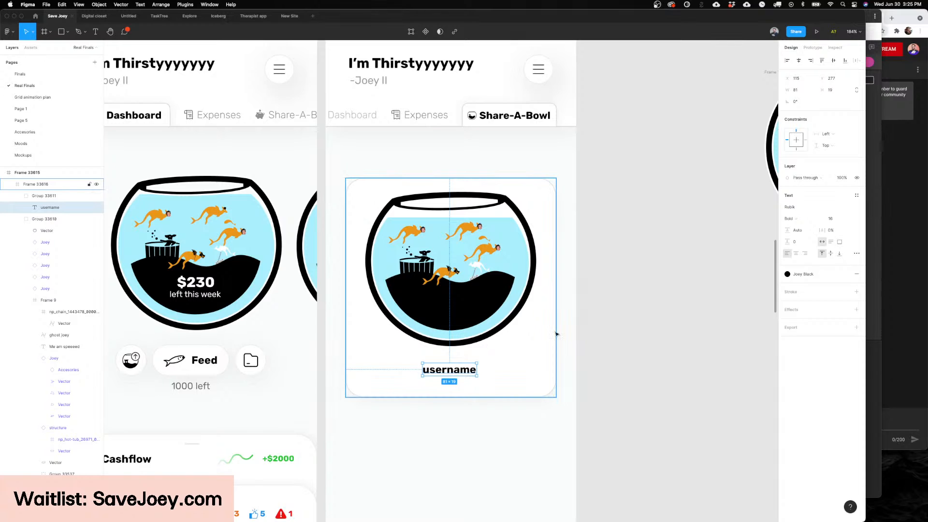
Step: Look over the onboarding screens in the TaskTree file and return to the Save Joey file
left_click(159, 16)
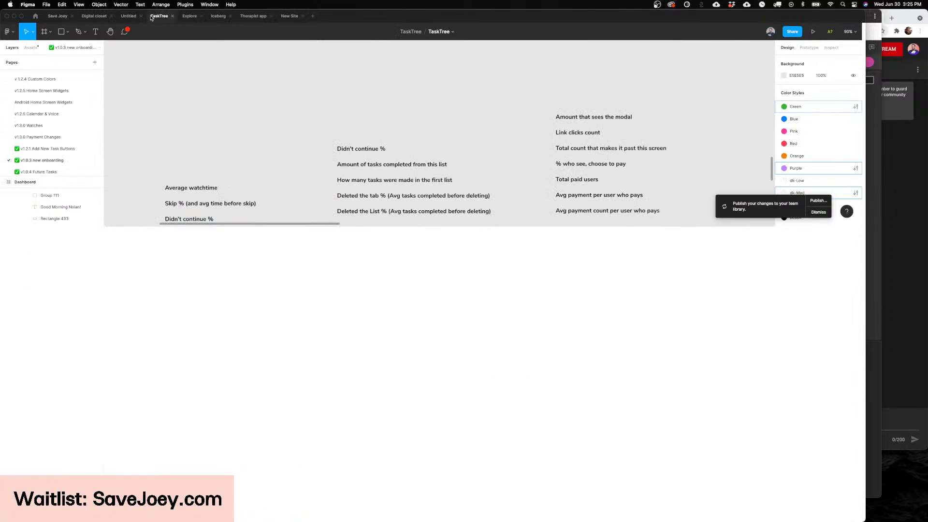
scroll(429, 215, "left", 10)
scroll(429, 215, "down", 3)
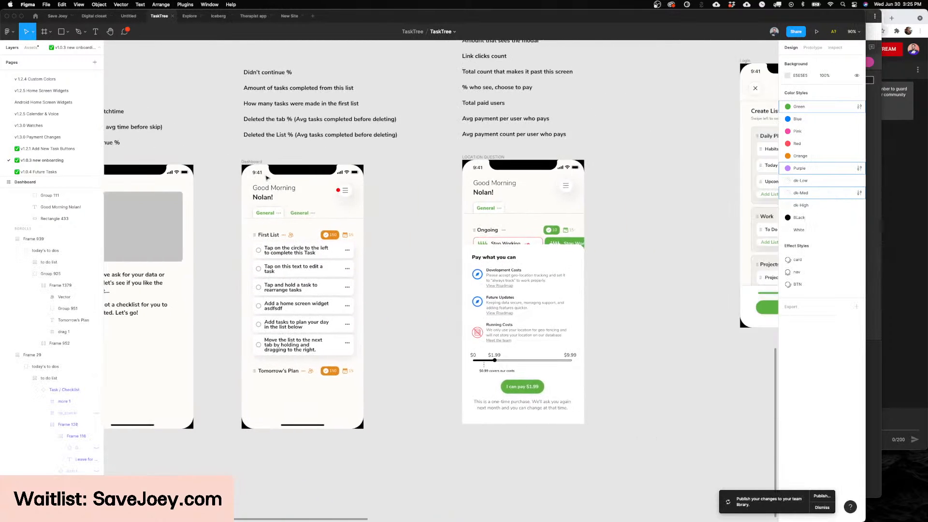
scroll(156, 50, "right", 6)
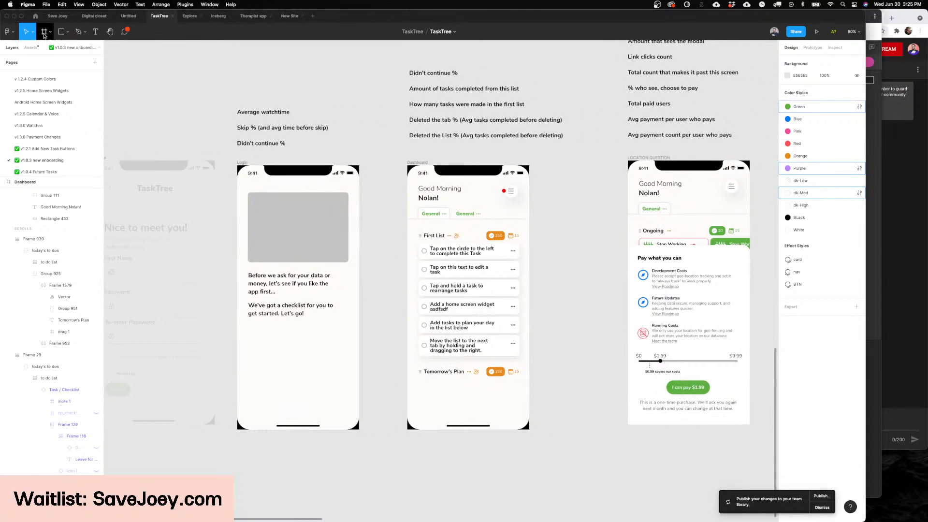
left_click(57, 16)
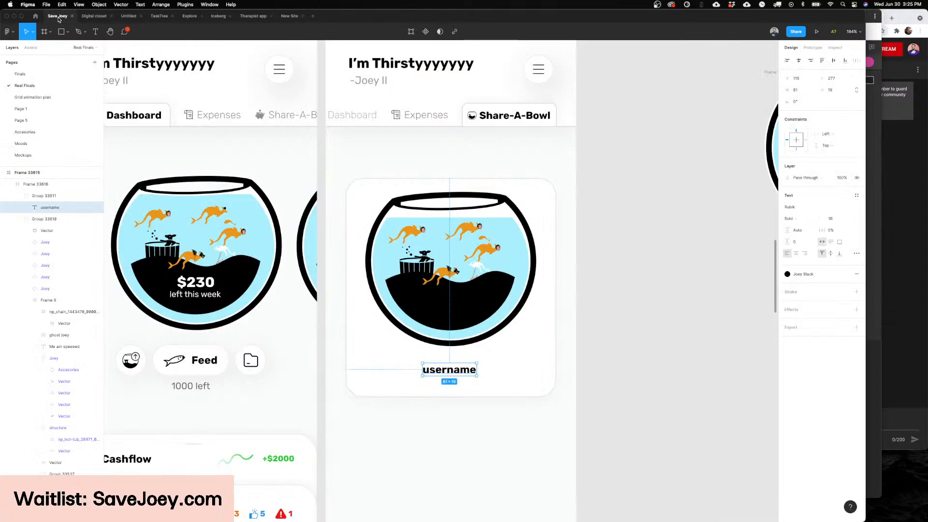
Step: Try moving the Share-A-Bowl card slightly higher to Y 235
scroll(589, 247, "down", 3)
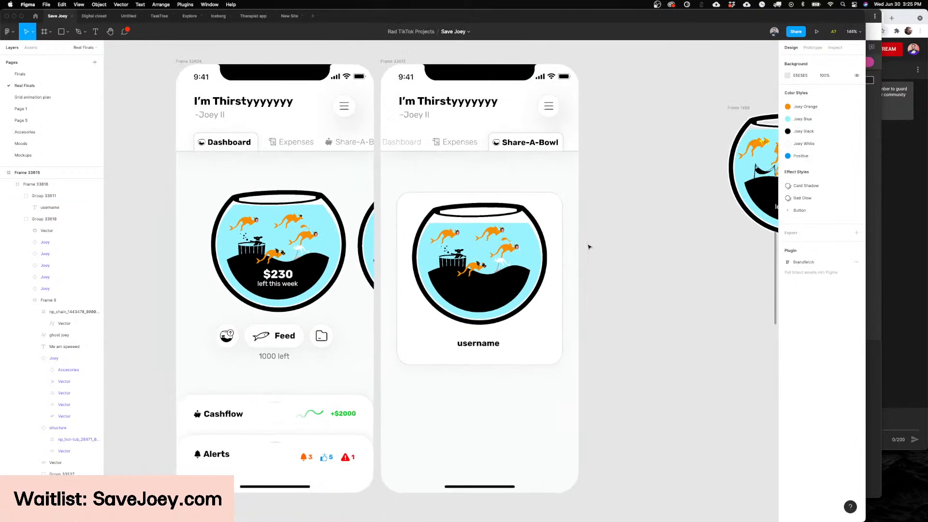
scroll(588, 247, "up", 2)
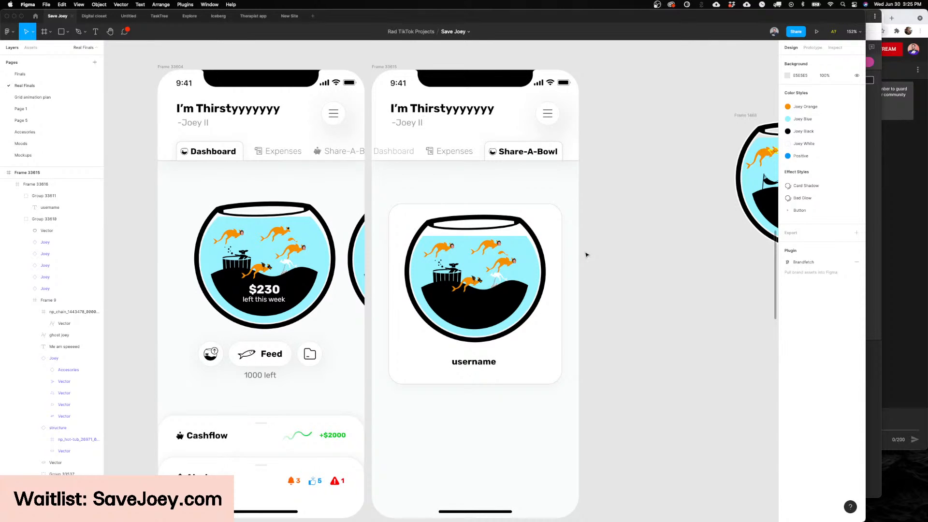
scroll(570, 270, "down", 1)
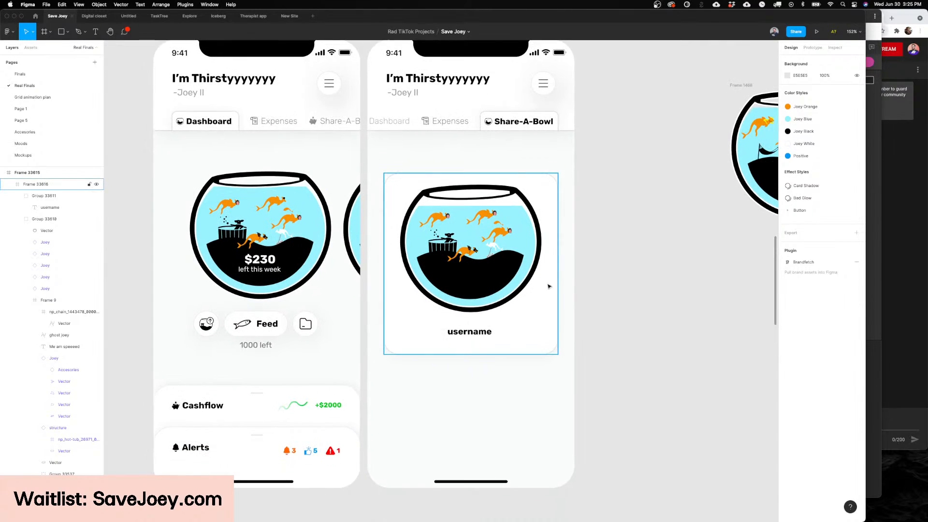
left_click(547, 304)
scroll(544, 311, "up", 3)
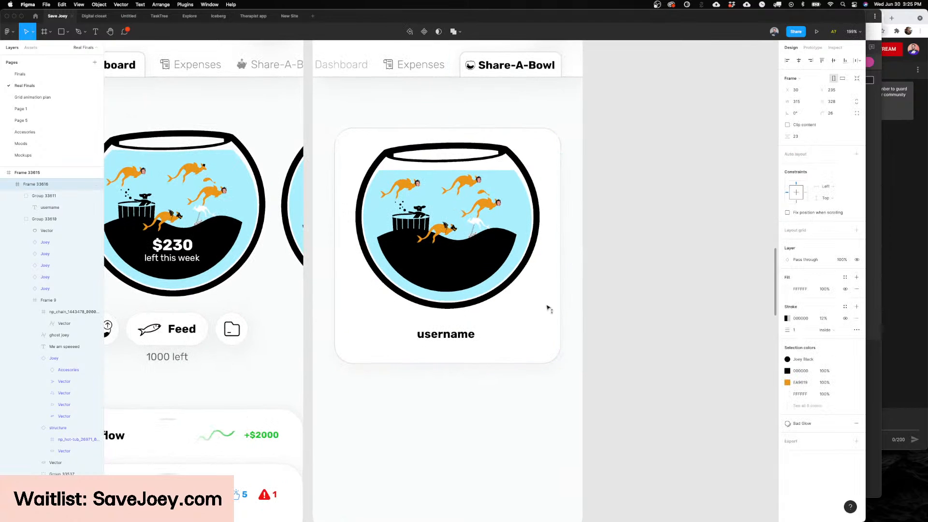
left_click(634, 302)
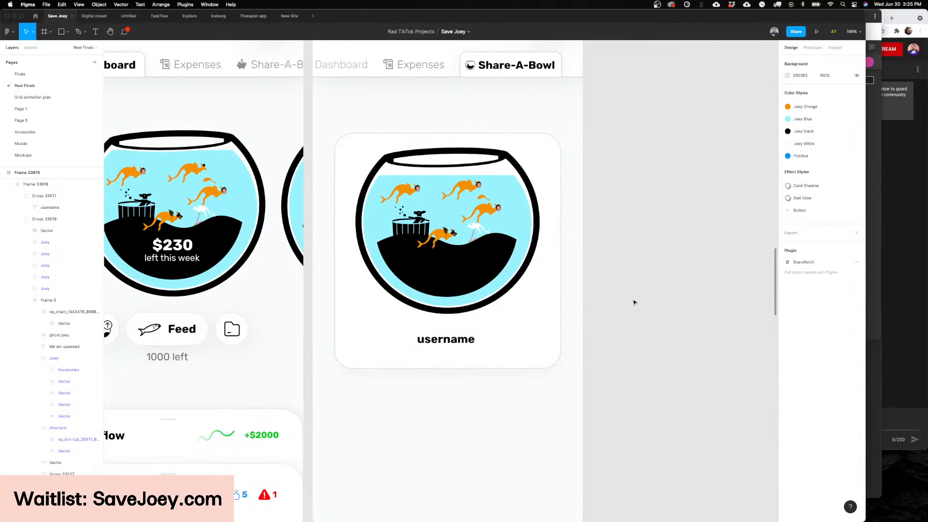
Step: Examine the kangaroos, hot tub and chained ghost joey in the Dashboard fish bowl up close
scroll(634, 302, "down", 5)
scroll(356, 257, "up", 6)
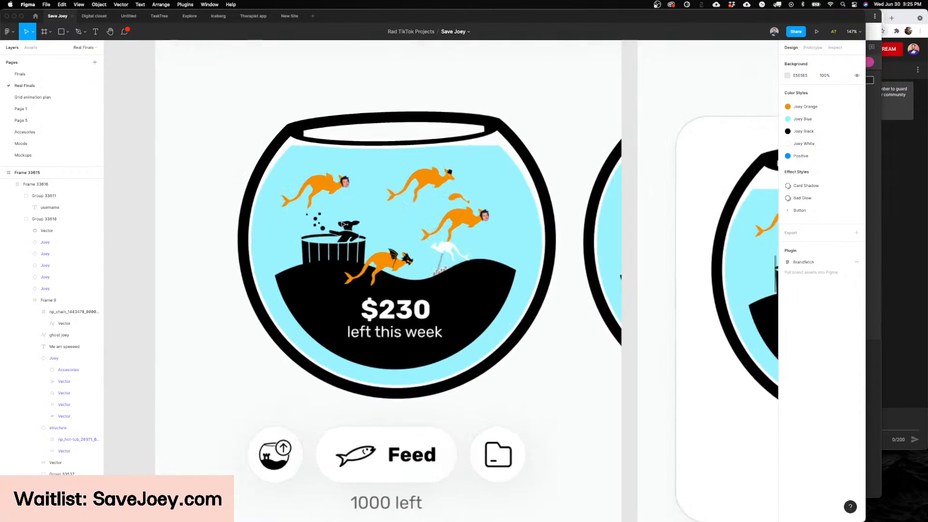
scroll(357, 258, "up", 5)
scroll(387, 270, "down", 2)
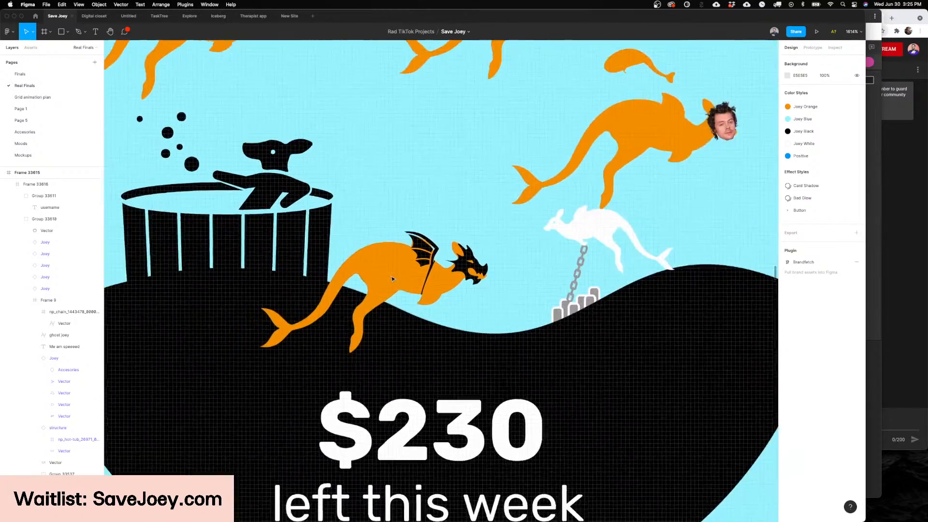
scroll(398, 279, "up", 3)
scroll(397, 279, "up", 3)
scroll(420, 278, "down", 1)
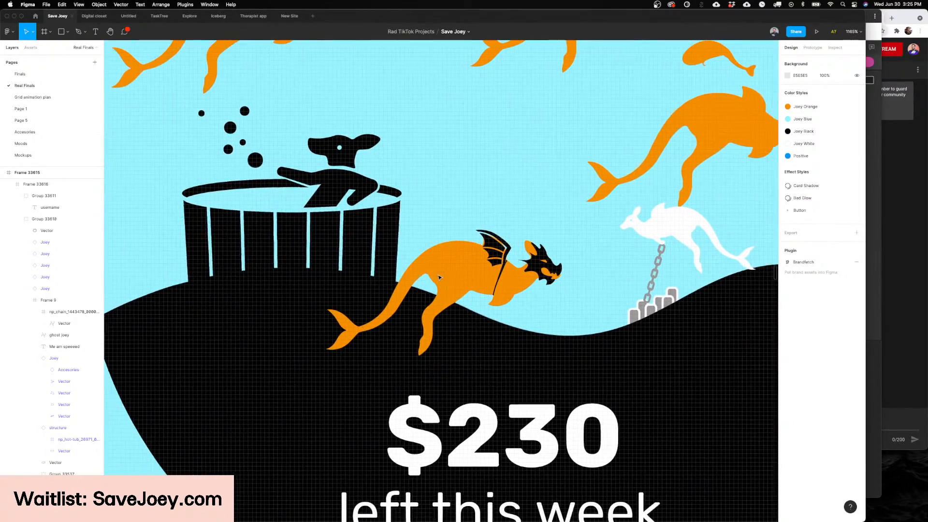
scroll(458, 276, "down", 3)
scroll(519, 276, "up", 4)
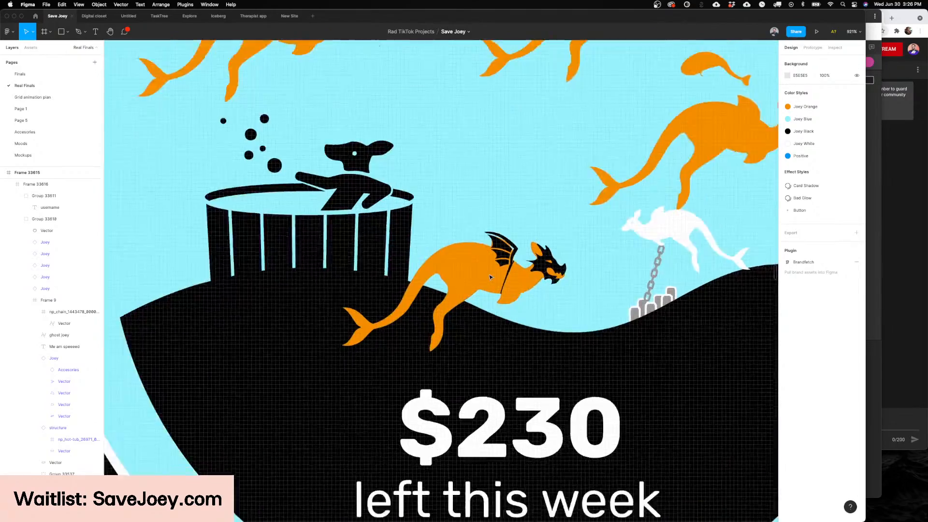
Step: Examine the Dashboard screen's fish bowl characters, Feed controls, and Cashflow and Alerts cards up close
scroll(590, 458, "down", 5)
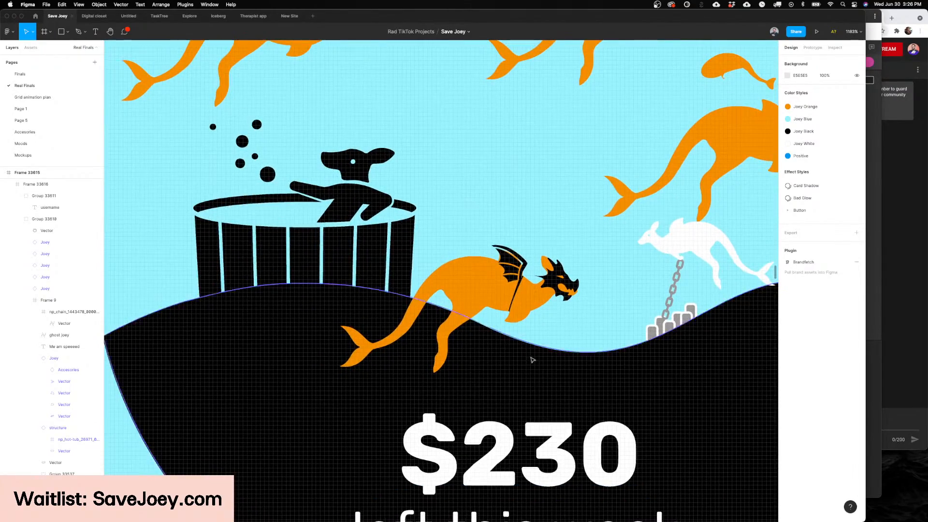
scroll(528, 355, "down", 4)
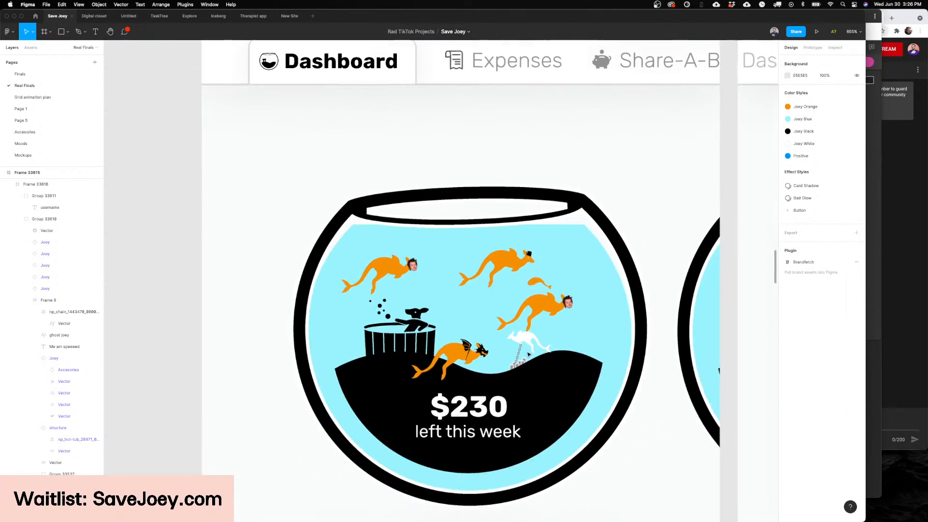
scroll(527, 354, "down", 4)
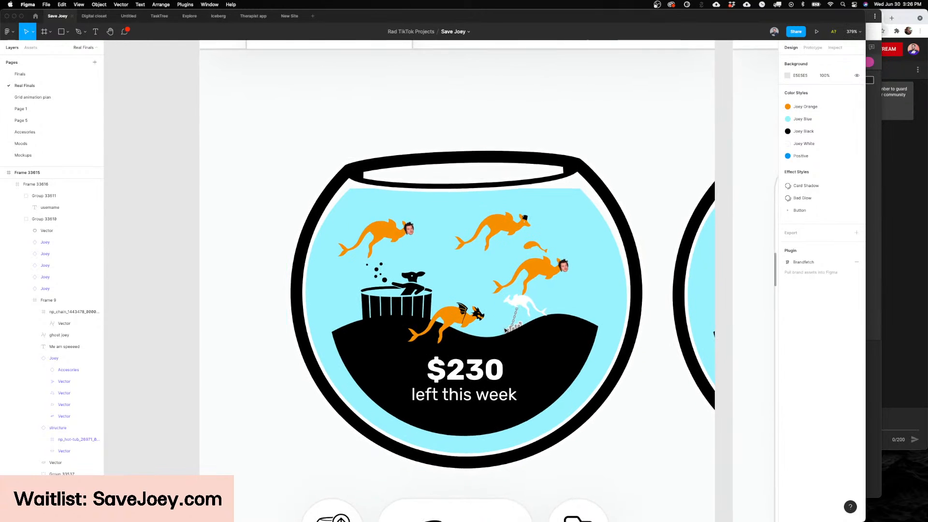
scroll(505, 330, "down", 4)
scroll(464, 386, "up", 6)
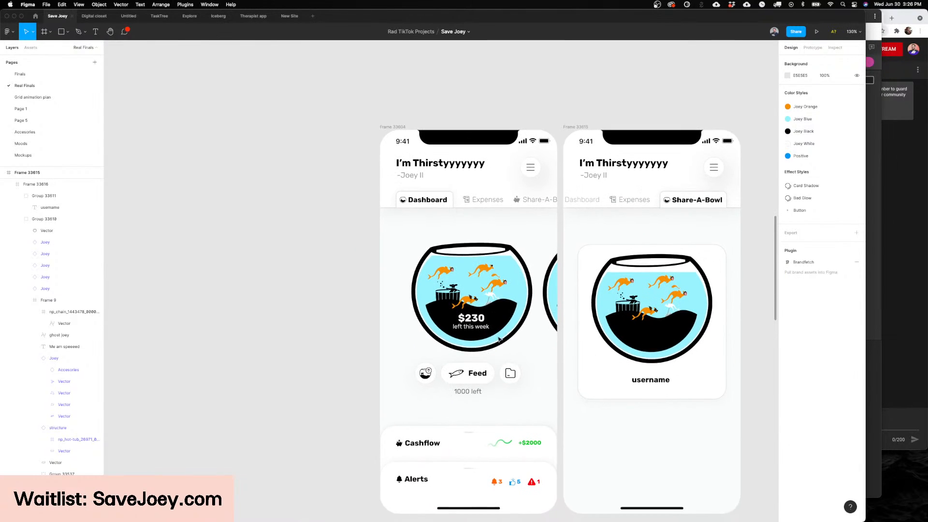
scroll(467, 381, "down", 3)
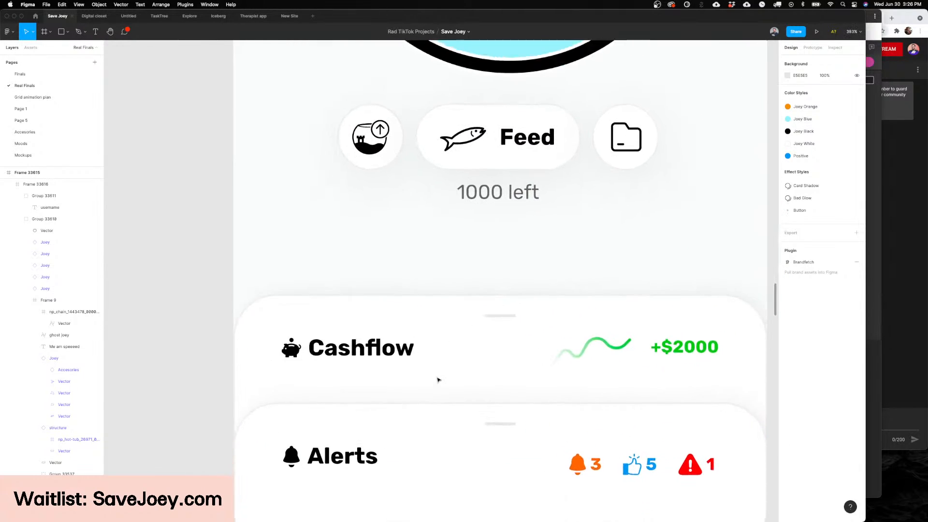
scroll(437, 379, "down", 2)
scroll(438, 379, "up", 3)
scroll(454, 251, "up", 8)
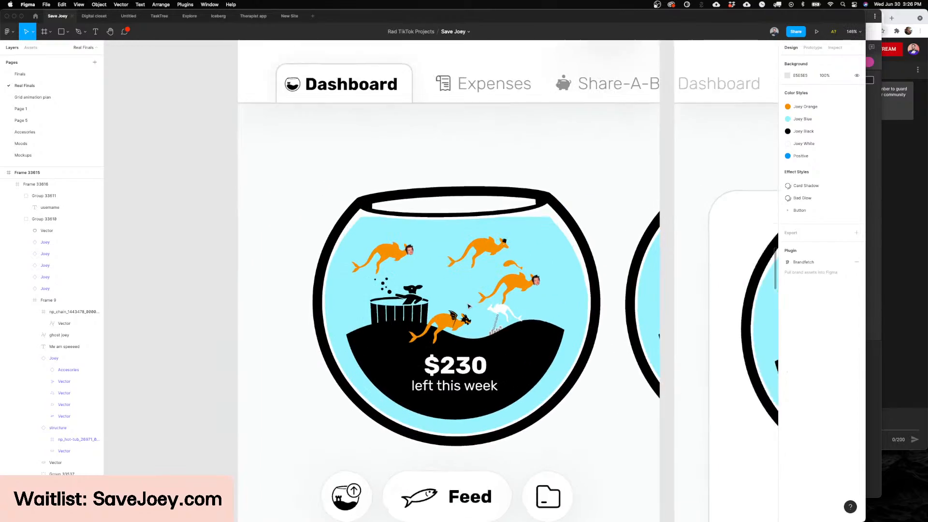
scroll(556, 271, "up", 4)
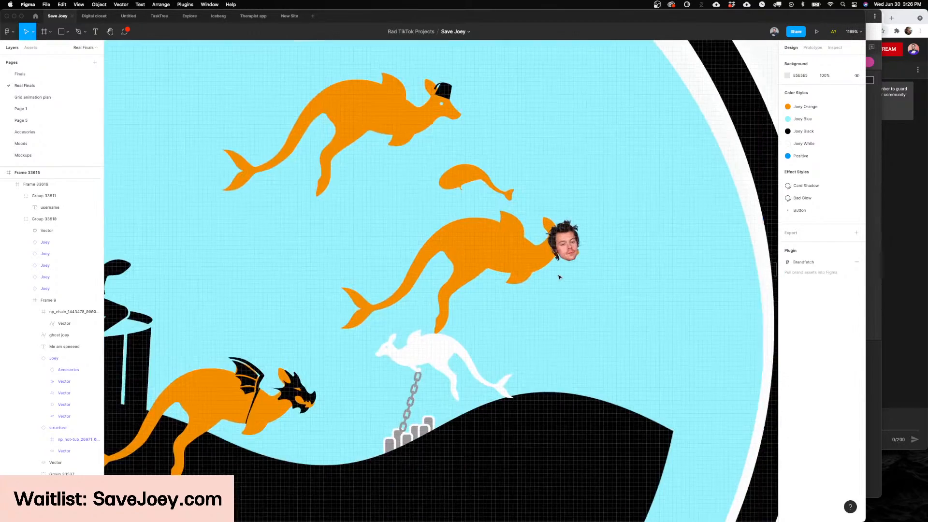
scroll(559, 277, "down", 10)
Step: Compare the layouts of the Dashboard and Share-A-Bowl screens side by side
scroll(559, 276, "right", 7)
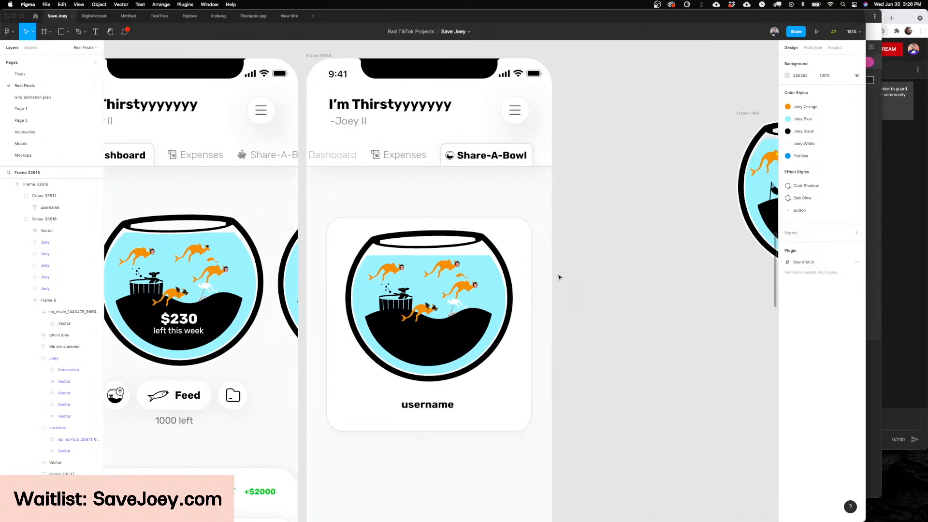
scroll(558, 276, "left", 3)
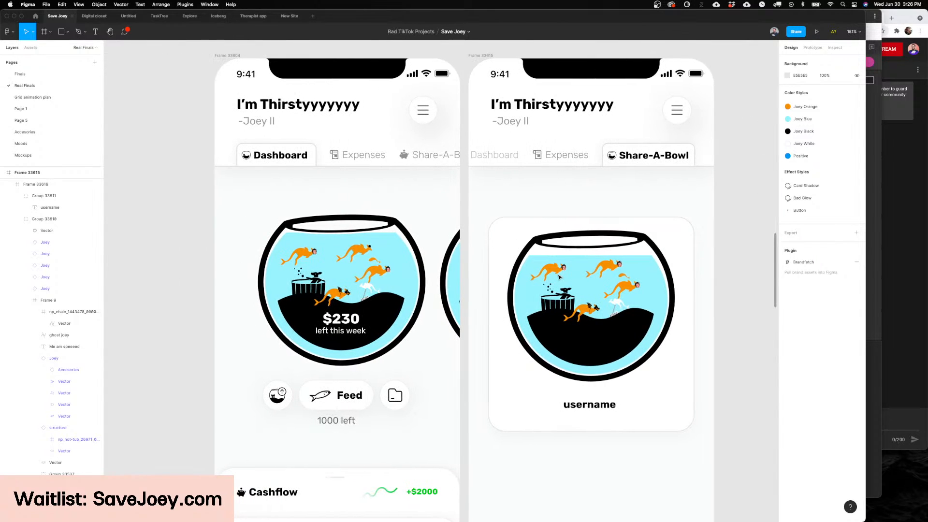
scroll(559, 276, "right", 3)
scroll(541, 275, "left", 6)
scroll(516, 273, "right", 2)
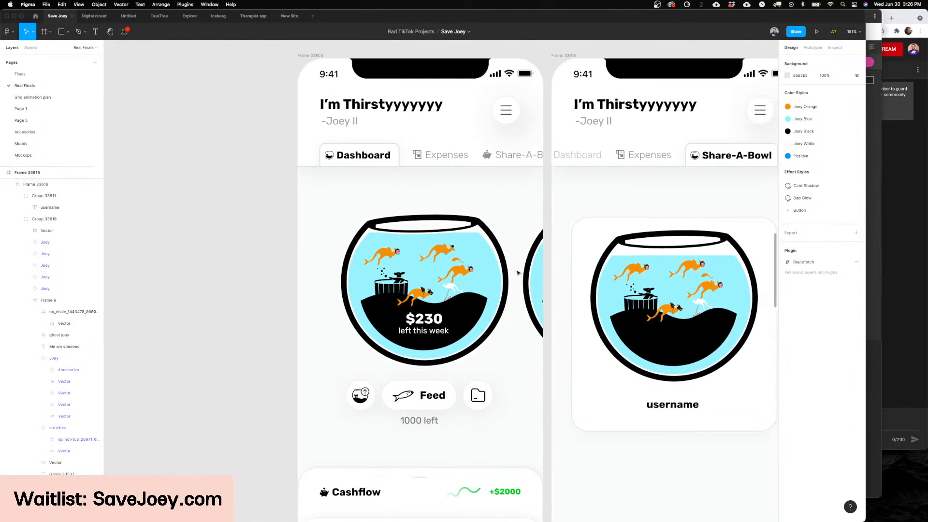
scroll(517, 273, "down", 4)
scroll(517, 273, "right", 4)
scroll(517, 272, "up", 2)
scroll(517, 273, "right", 3)
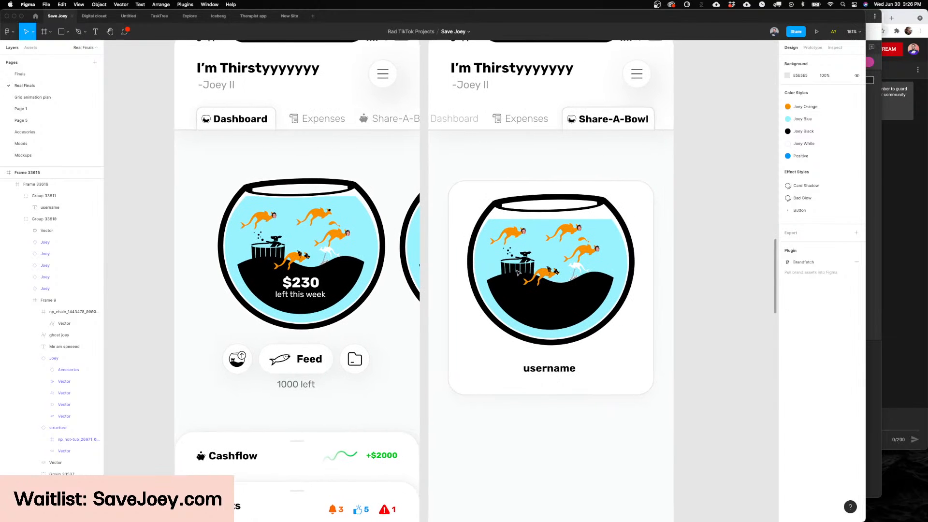
scroll(691, 296, "right", 8)
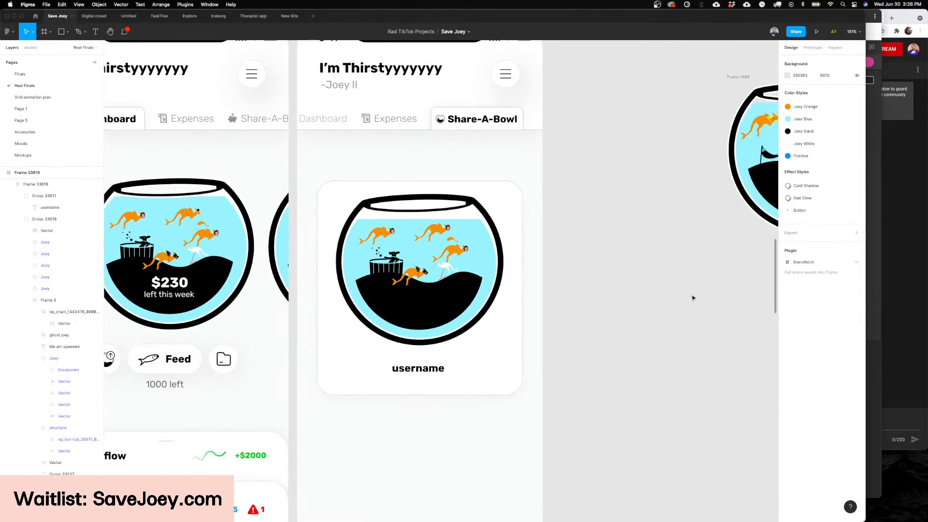
scroll(692, 298, "left", 6)
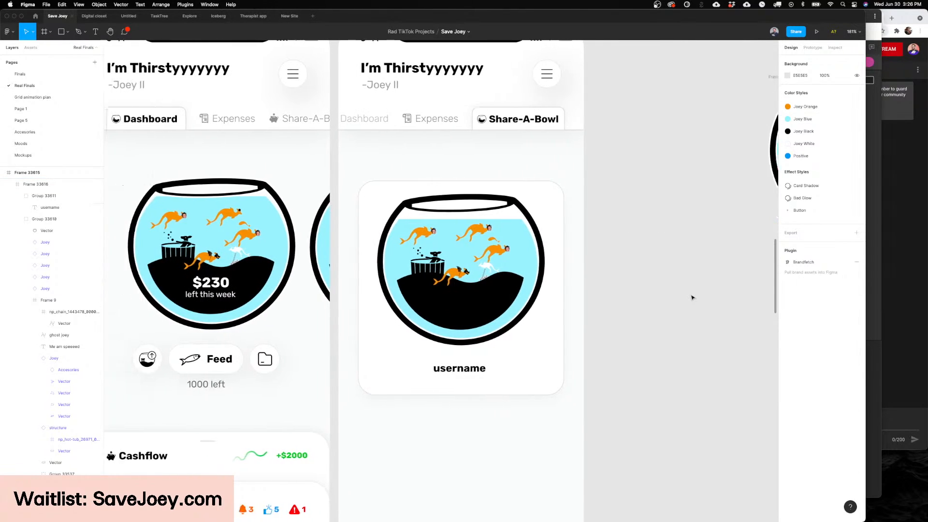
scroll(661, 297, "down", 1)
scroll(661, 297, "down", 1)
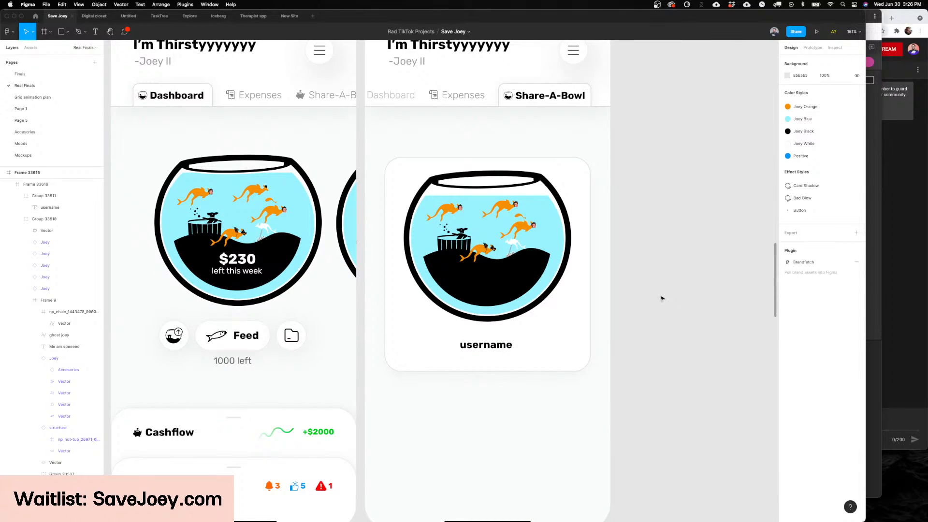
scroll(661, 297, "up", 1)
scroll(661, 298, "left", 1)
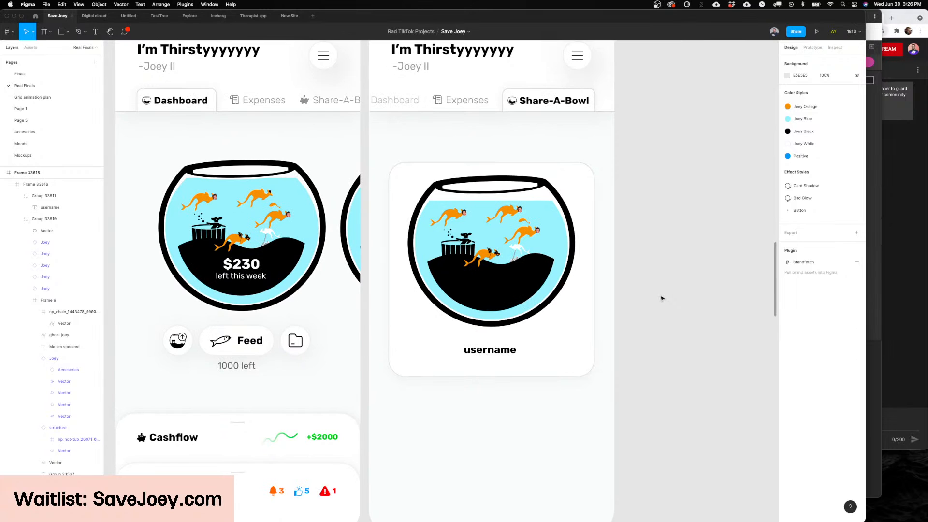
scroll(662, 298, "right", 7)
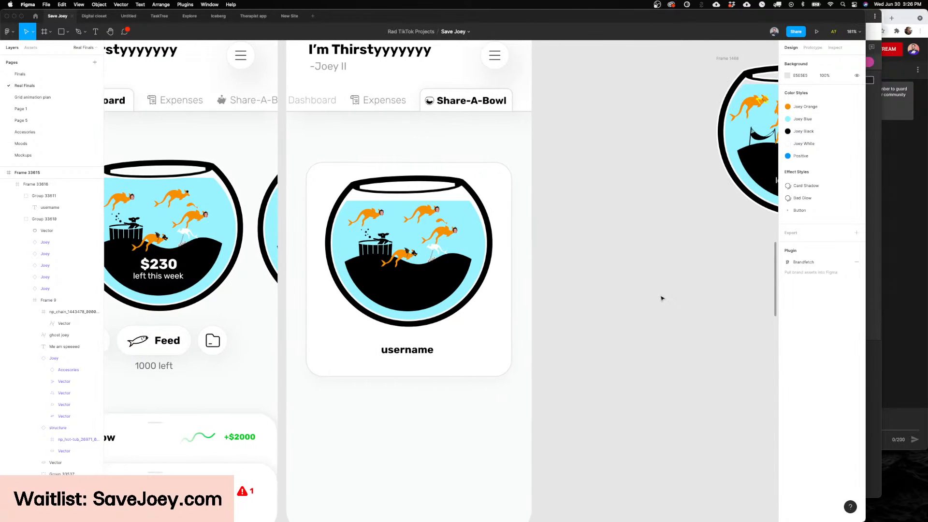
scroll(628, 293, "right", 3)
scroll(610, 289, "left", 6)
scroll(611, 289, "up", 2)
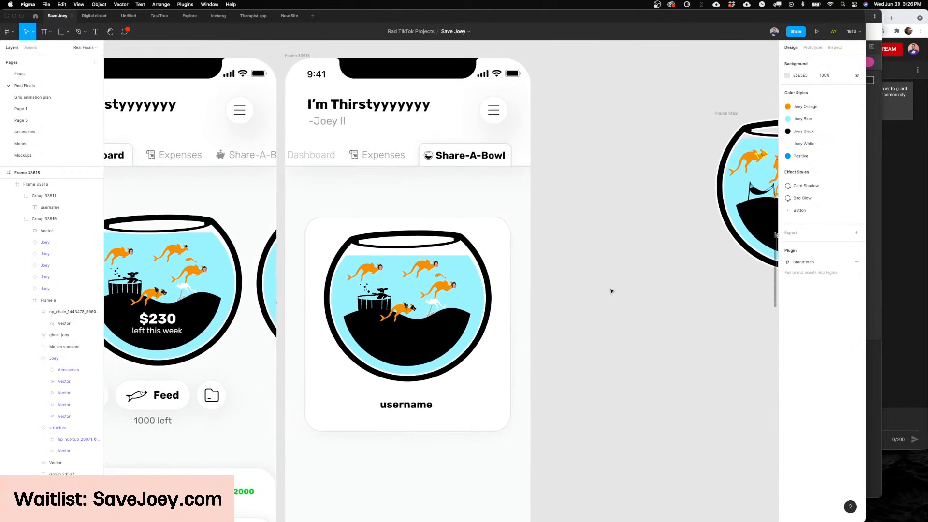
scroll(611, 290, "left", 4)
scroll(611, 290, "down", 2)
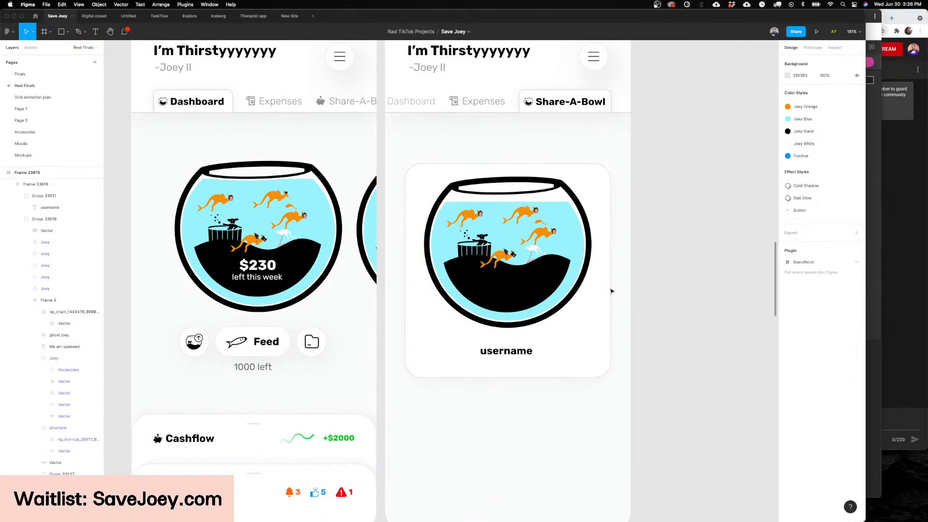
scroll(611, 291, "down", 6)
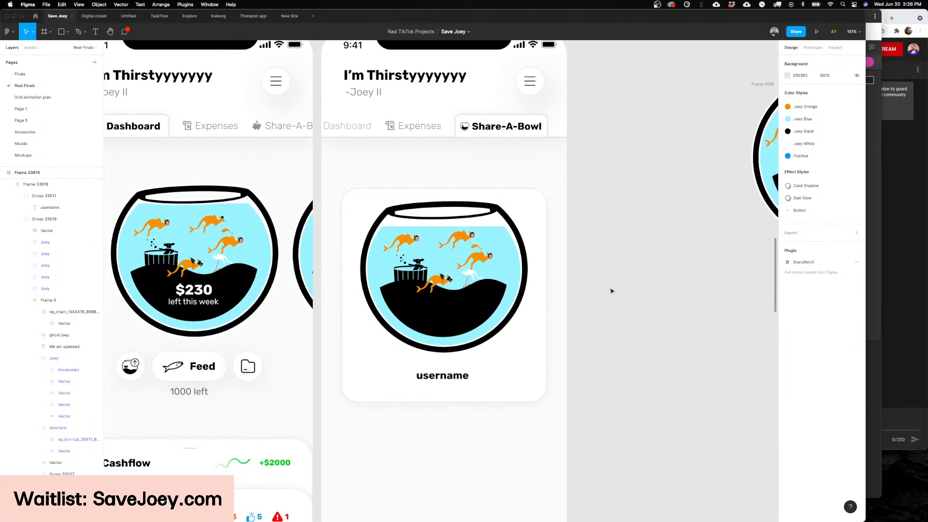
scroll(576, 307, "up", 4)
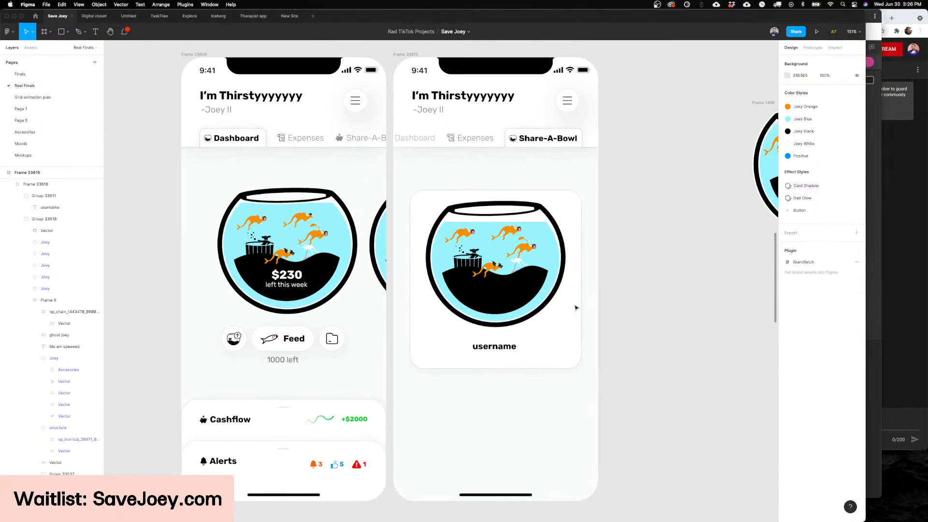
scroll(576, 307, "left", 8)
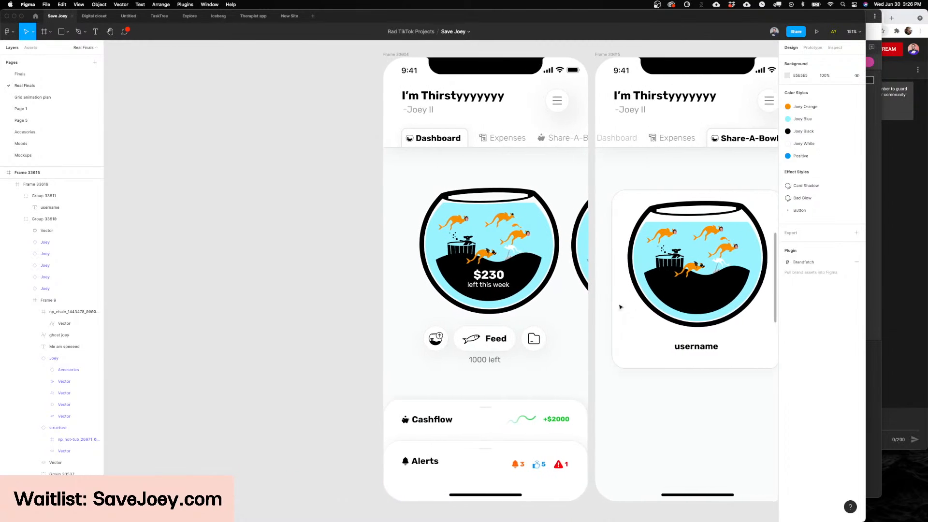
scroll(584, 293, "right", 8)
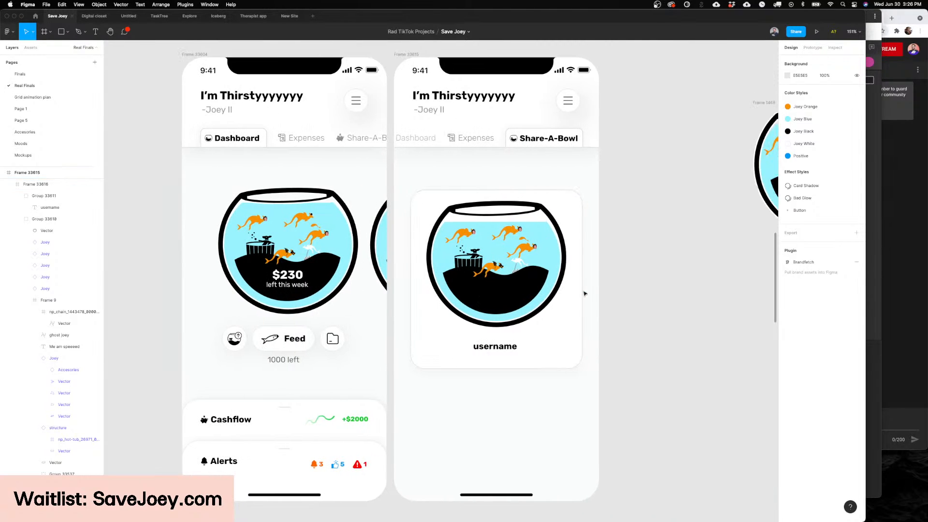
scroll(585, 293, "up", 3)
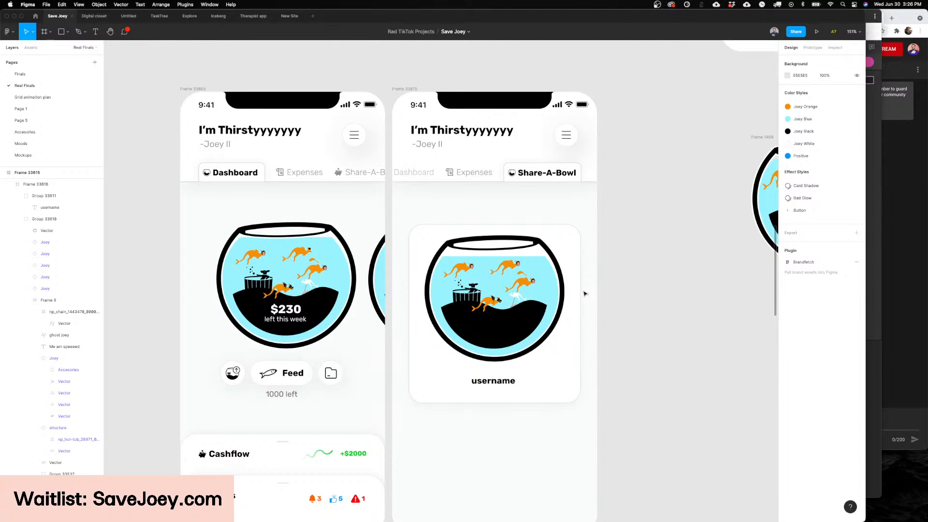
scroll(584, 293, "left", 5)
scroll(585, 293, "down", 2)
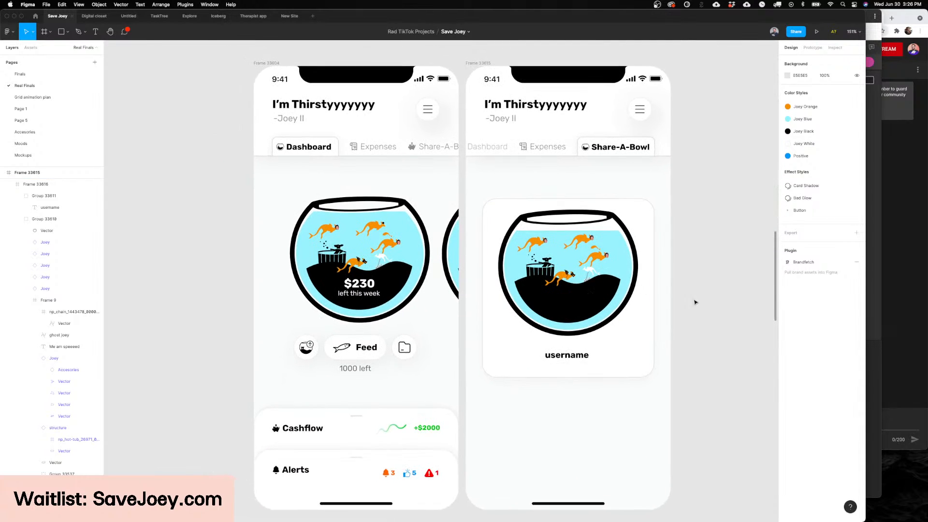
scroll(695, 302, "left", 5)
scroll(695, 302, "right", 10)
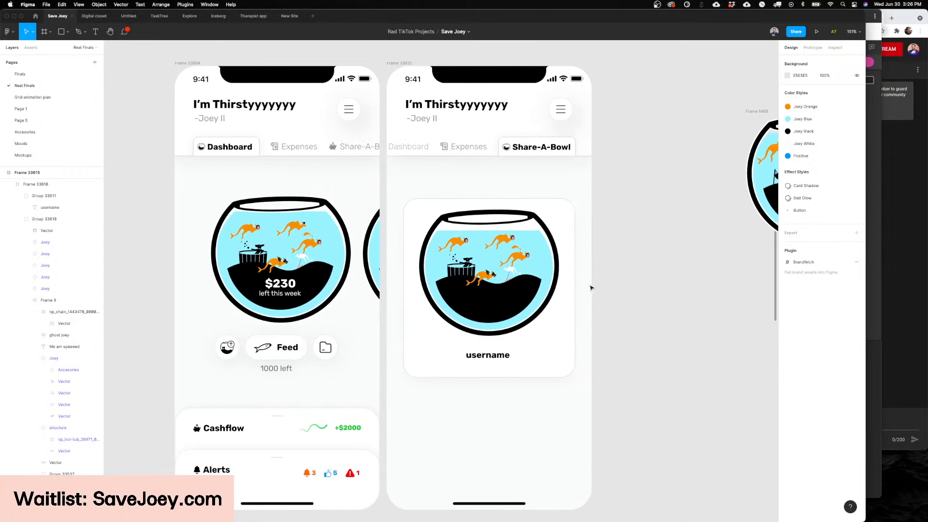
scroll(590, 288, "right", 1)
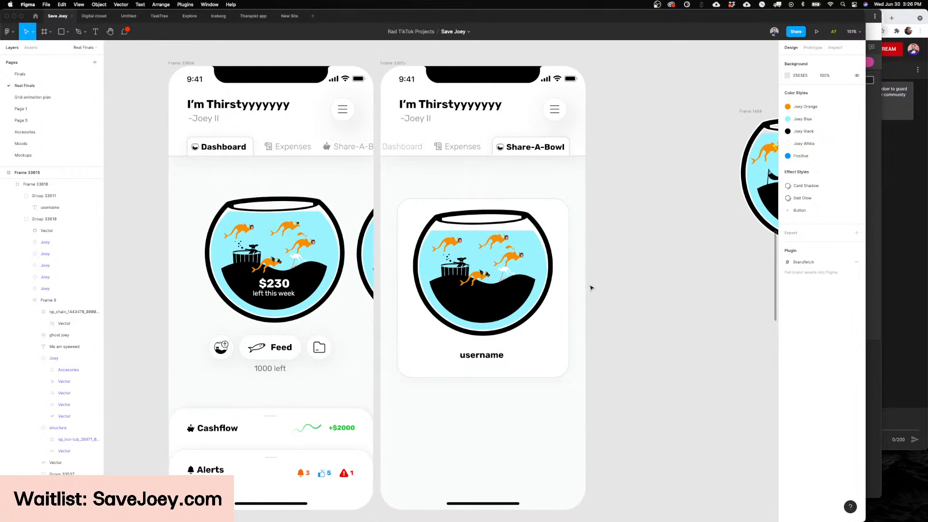
scroll(594, 290, "down", 1)
Step: Inspect the frame properties of the Share-A-Bowl card and clear the selection
left_click(499, 295)
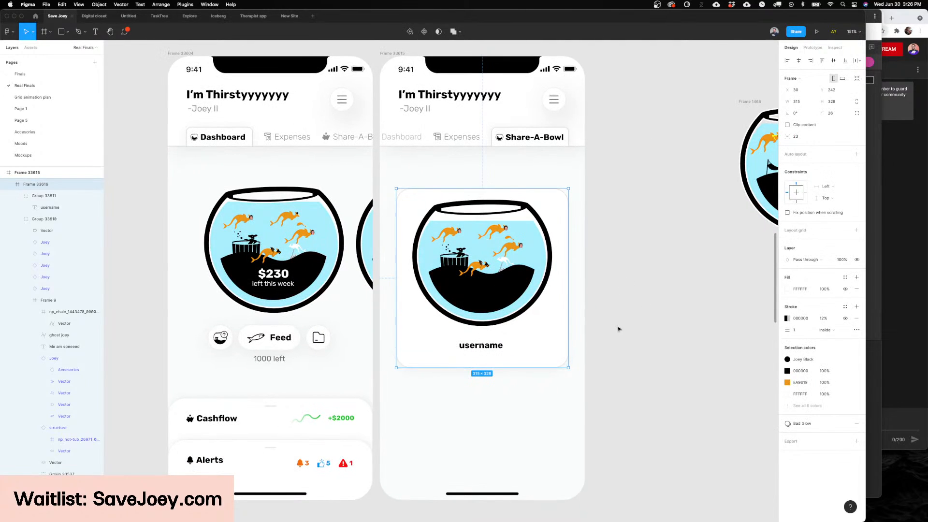
scroll(619, 329, "left", 5)
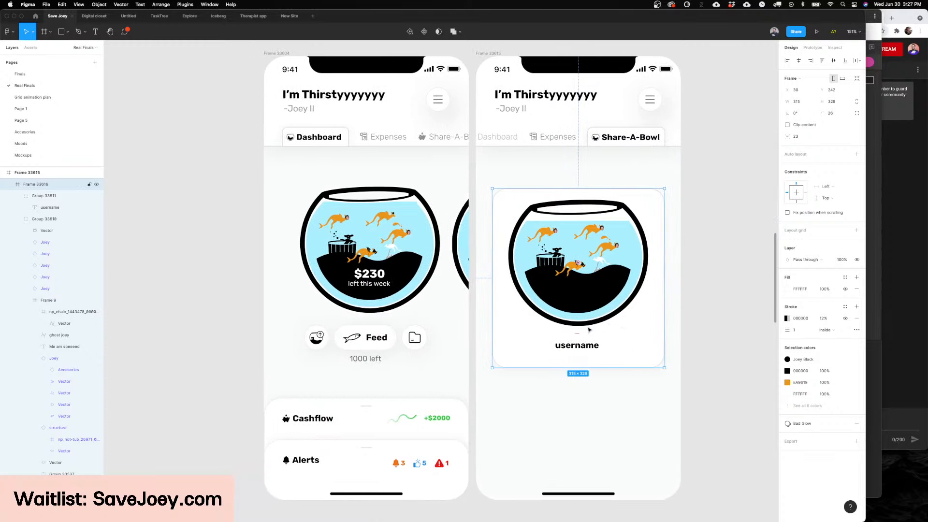
left_click(473, 345)
scroll(473, 344, "left", 2)
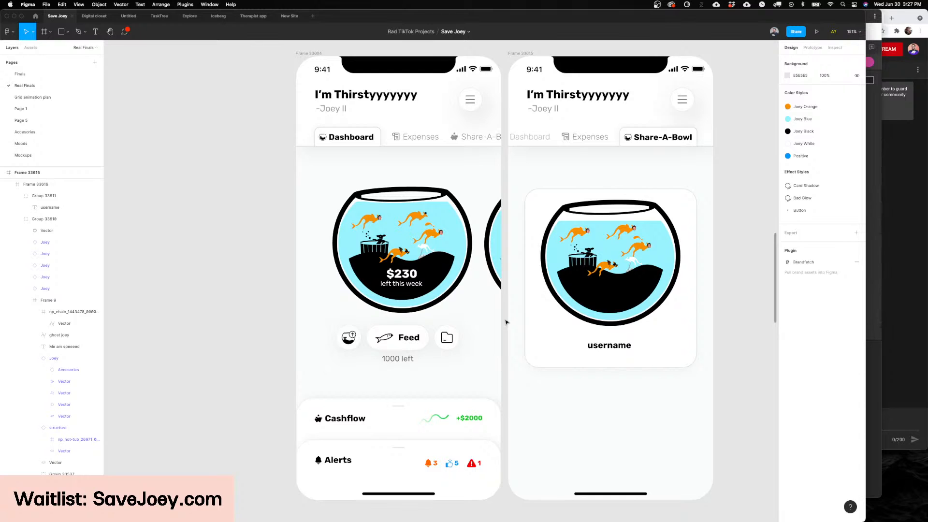
Step: Review the Dashboard fish bowl and the Share-A-Bowl username card at closer range and in full view
scroll(506, 322, "left", 3)
scroll(508, 197, "up", 5)
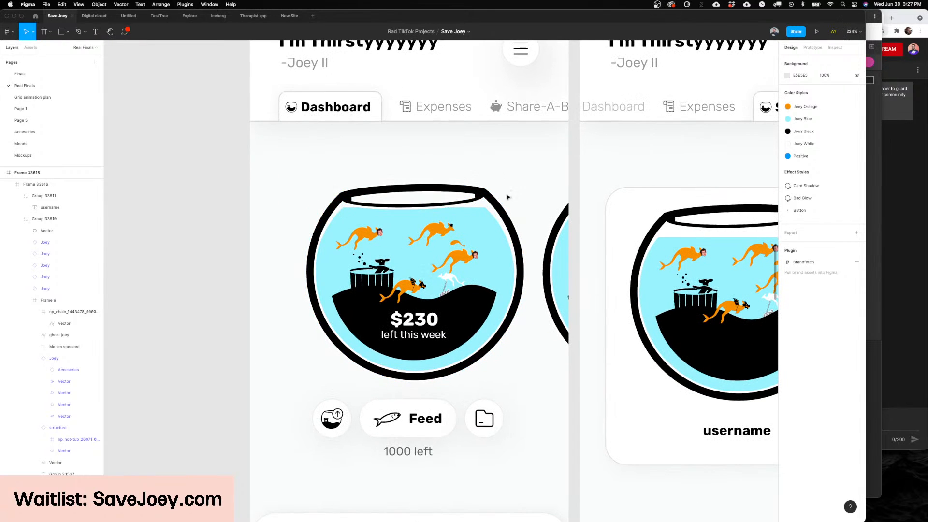
scroll(508, 197, "down", 4)
scroll(511, 198, "right", 2)
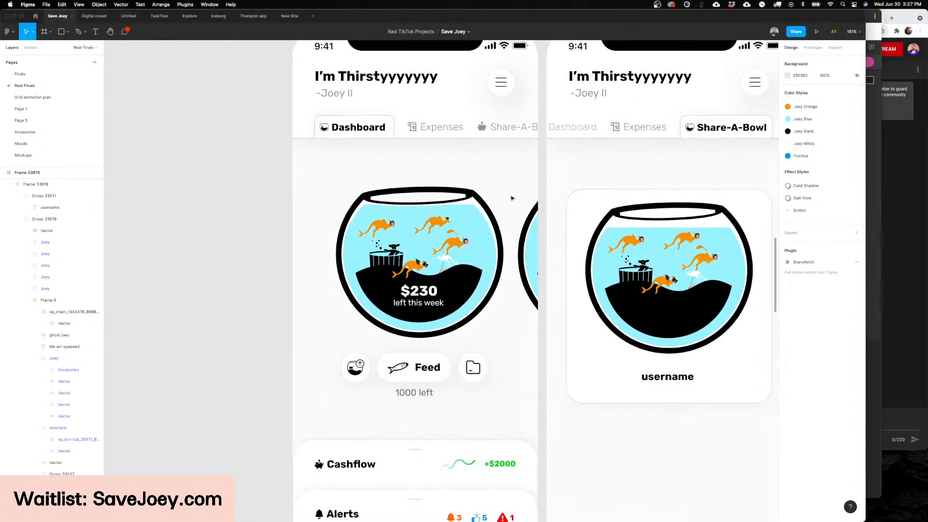
scroll(512, 197, "right", 10)
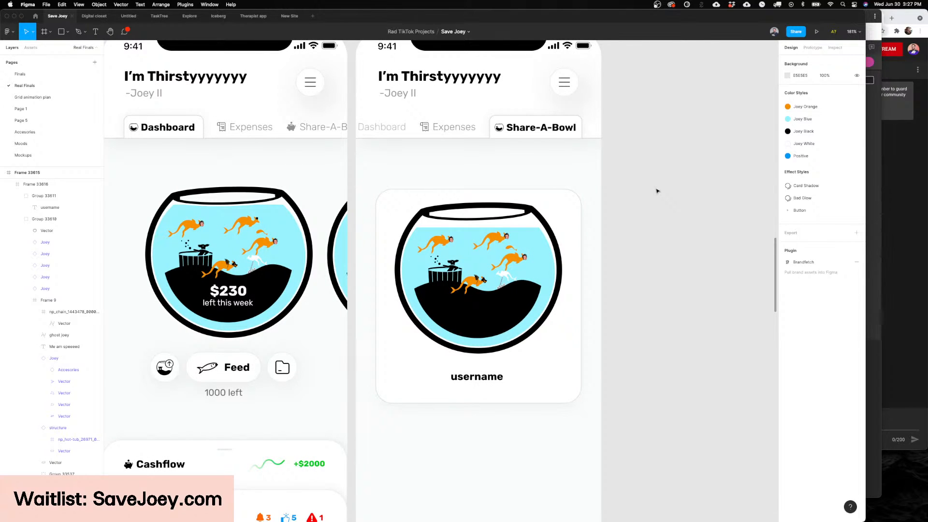
scroll(507, 302, "up", 5)
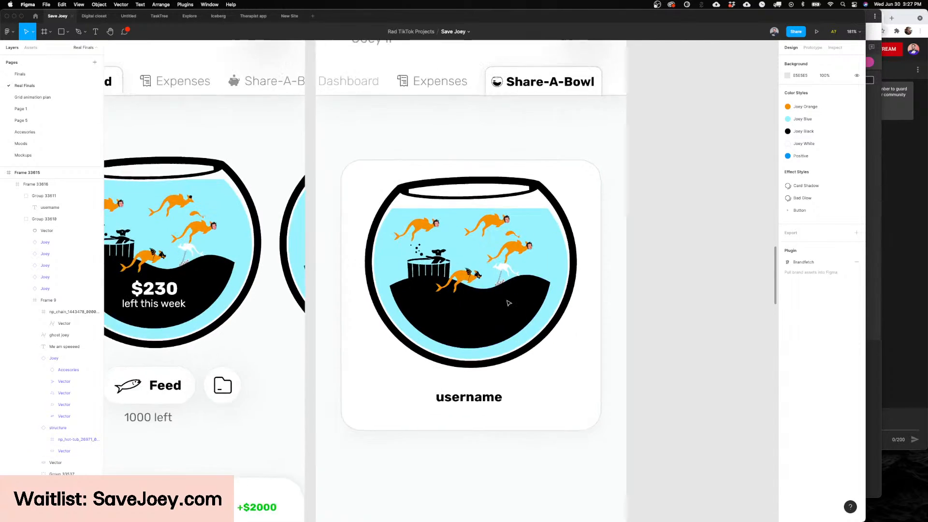
scroll(510, 299, "down", 8)
scroll(677, 306, "left", 3)
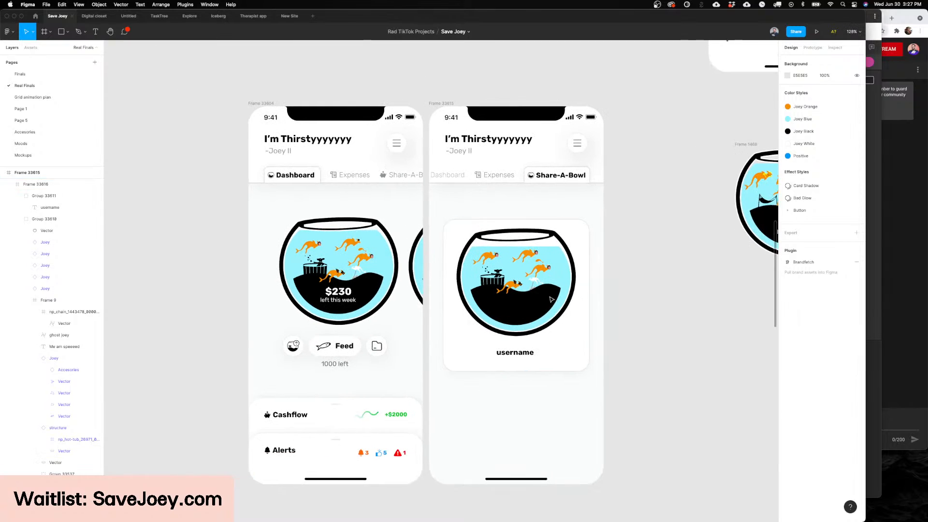
scroll(677, 308, "up", 2)
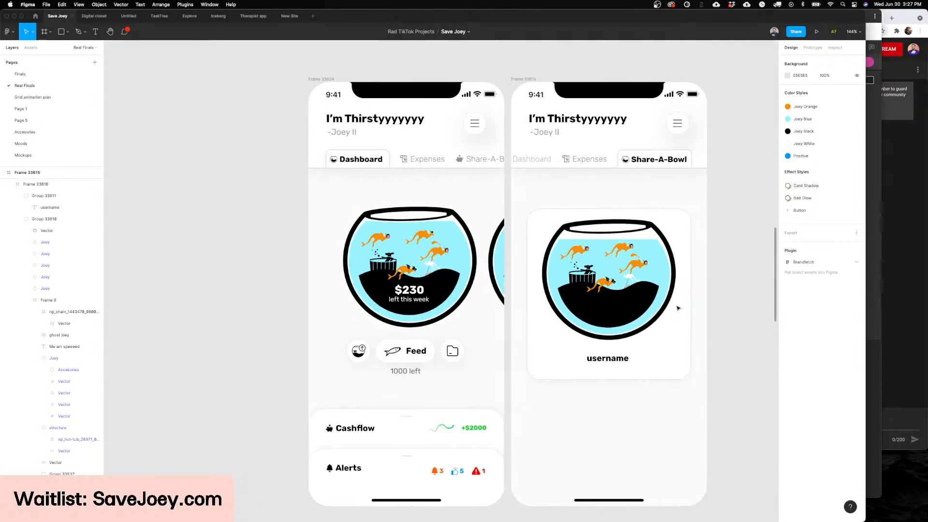
Step: Select the Share-A-Bowl tab group in the Share-A-Bowl screen's navigation bar to inspect its properties
scroll(677, 308, "right", 1)
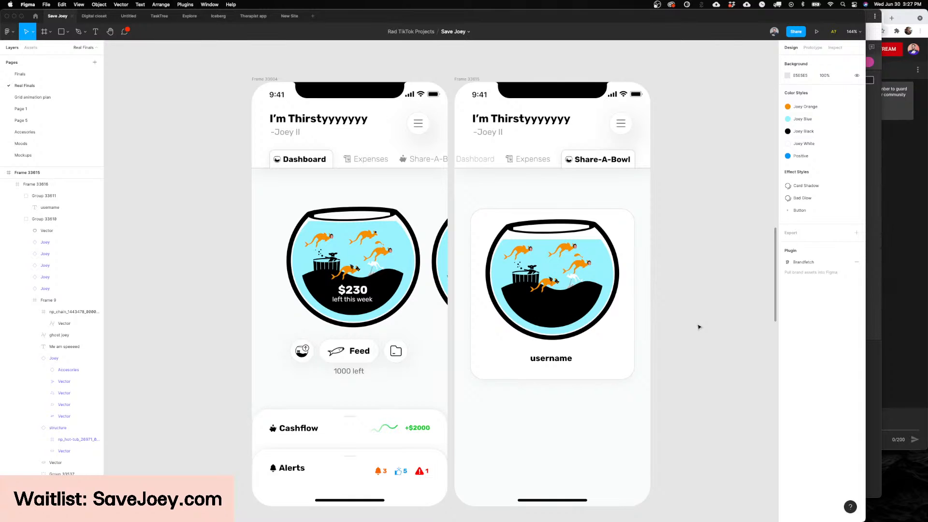
scroll(531, 339, "right", 4)
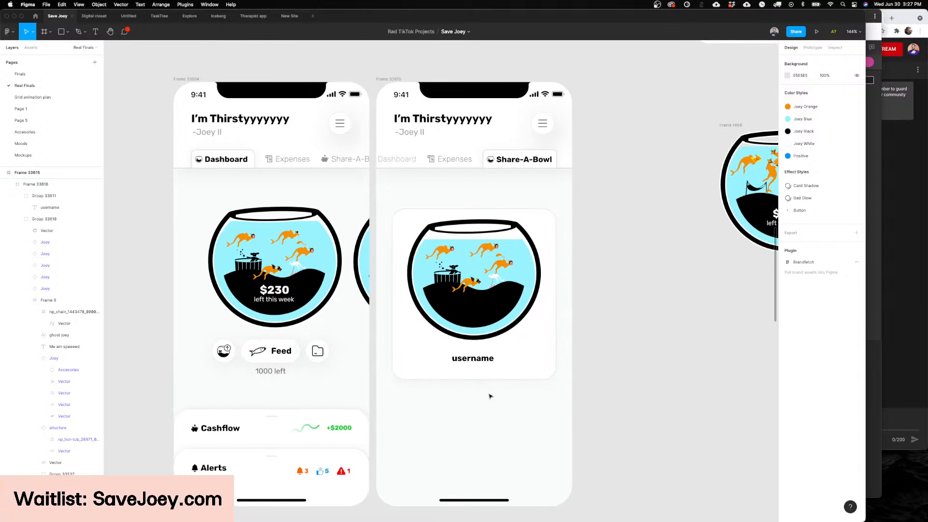
scroll(486, 387, "left", 4)
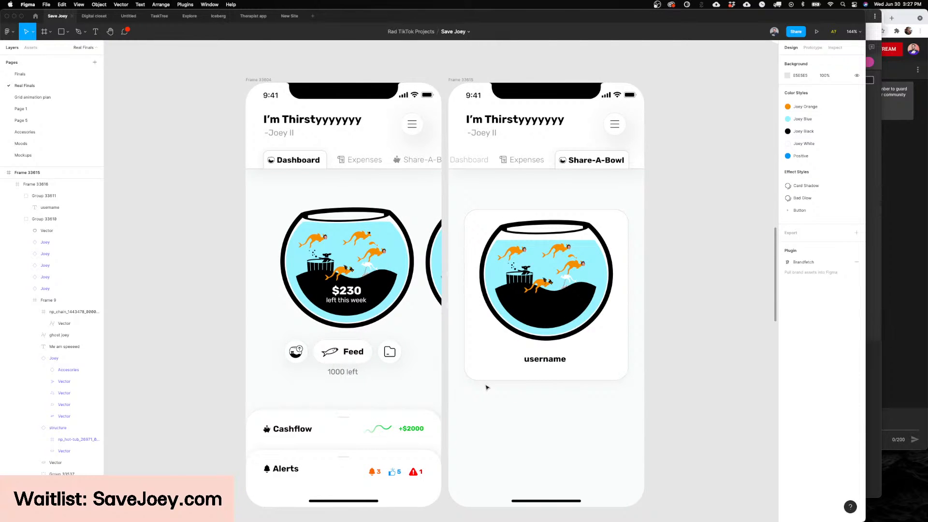
scroll(487, 386, "left", 3)
scroll(464, 266, "right", 6)
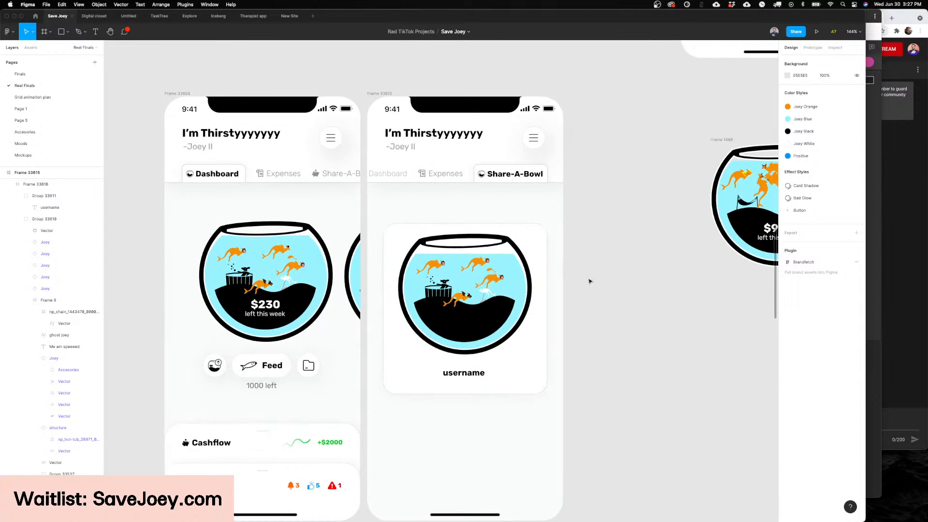
scroll(591, 278, "down", 2)
scroll(590, 278, "left", 2)
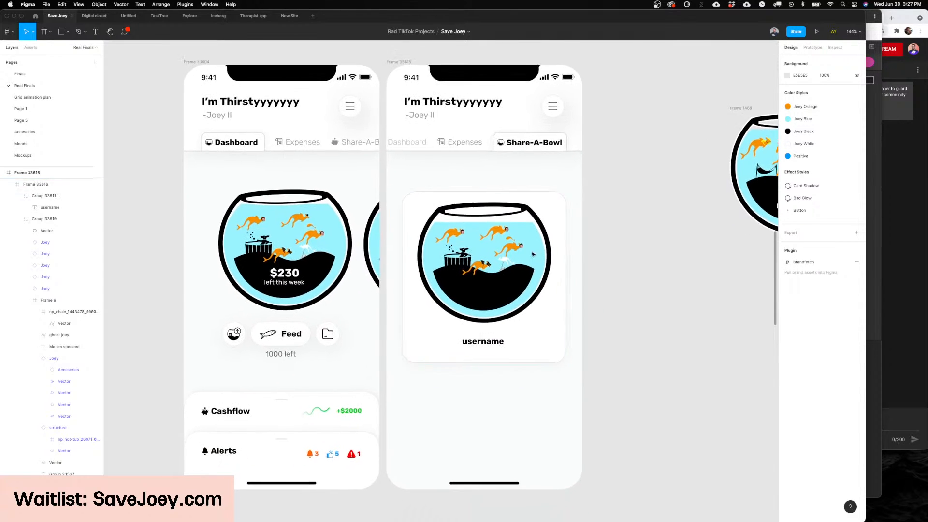
left_click(537, 143)
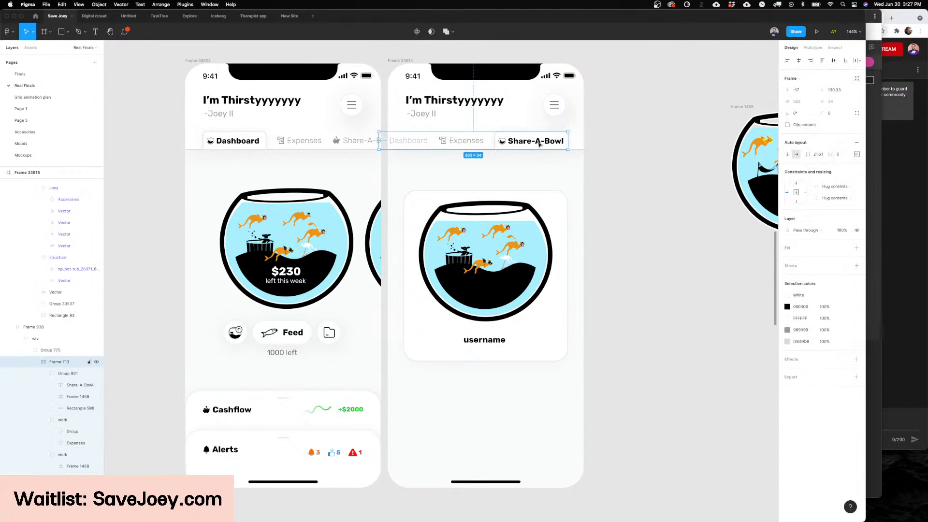
left_click(539, 143)
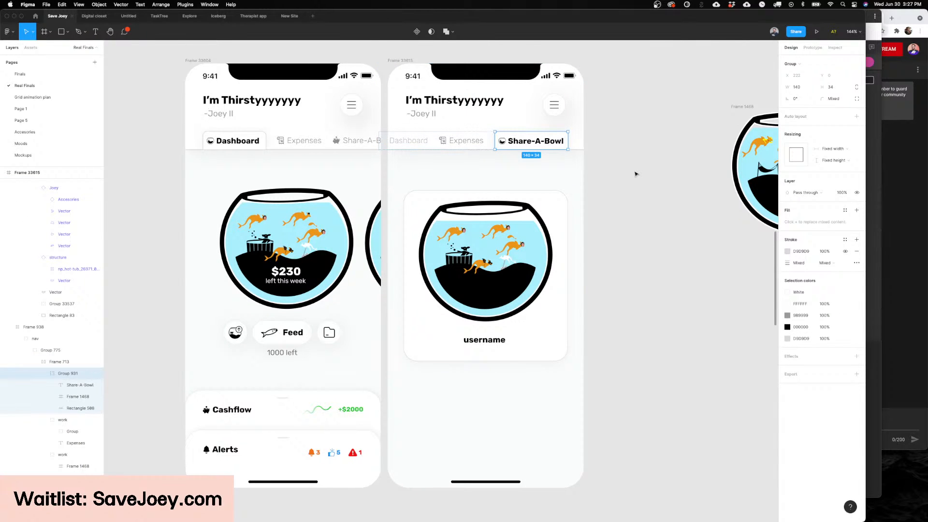
scroll(634, 174, "left", 3)
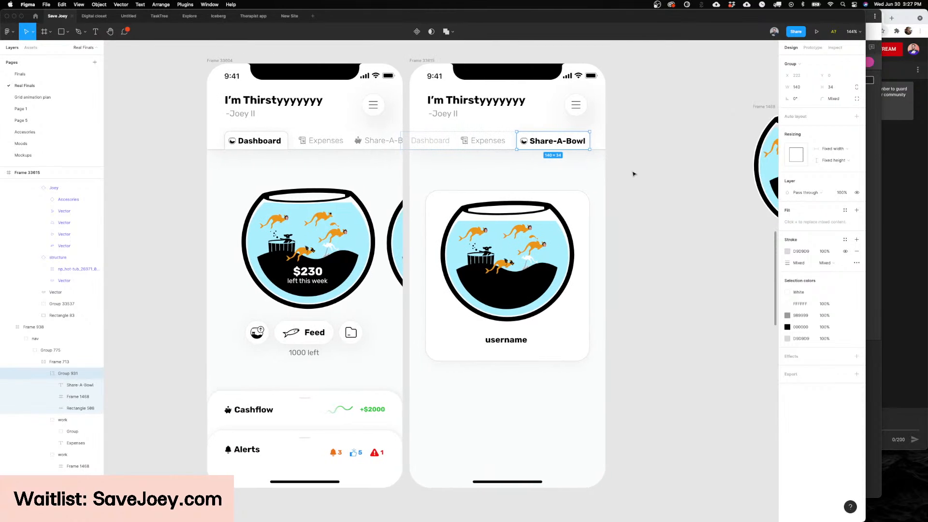
scroll(634, 174, "left", 1)
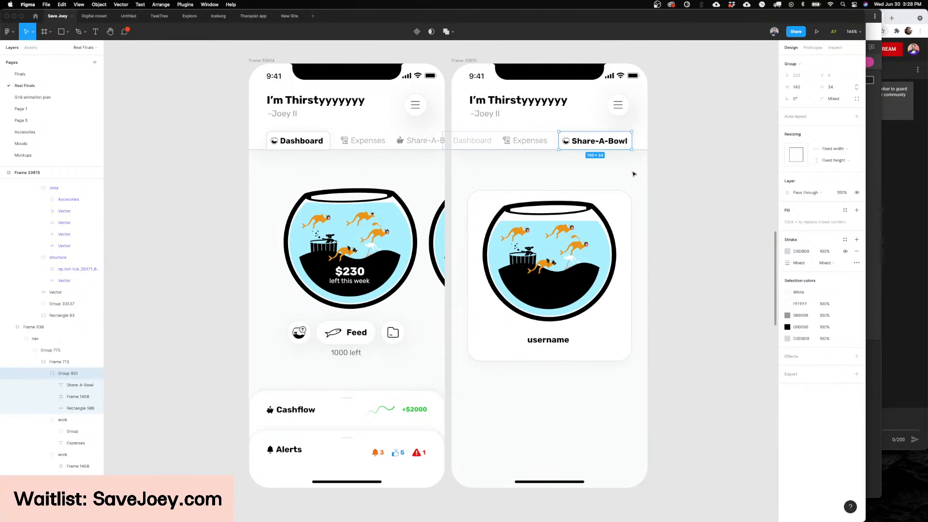
scroll(633, 174, "left", 4)
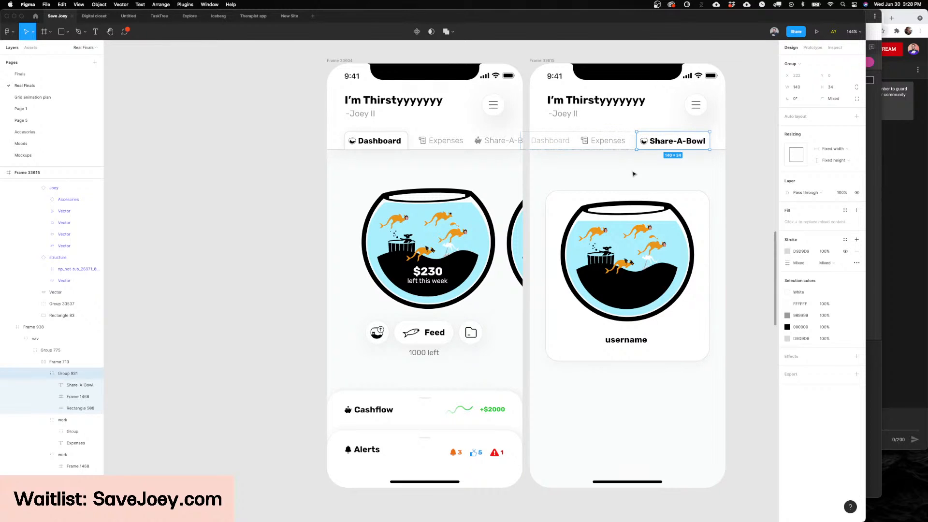
scroll(634, 174, "left", 4)
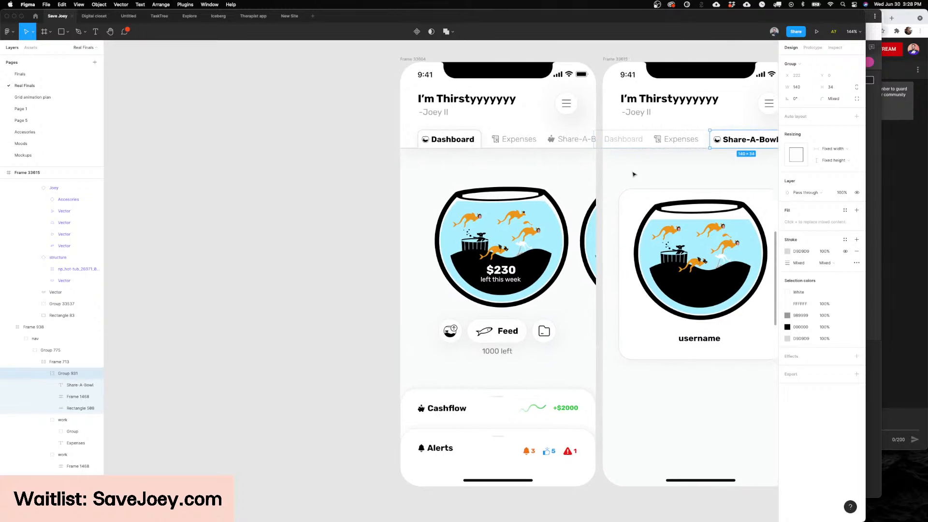
scroll(633, 174, "right", 3)
scroll(525, 187, "up", 5)
scroll(453, 195, "down", 5)
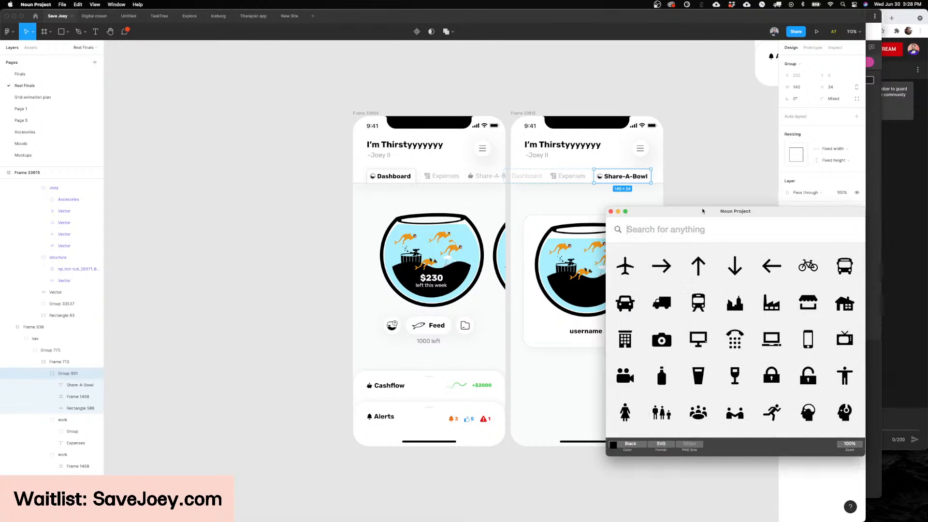
Step: Move the Noun Project window clear of the Share-A-Bowl screen and return to Figma
mouse_move(702, 210)
left_mouse_down()
mouse_move(712, 187)
mouse_move(708, 204)
left_mouse_up()
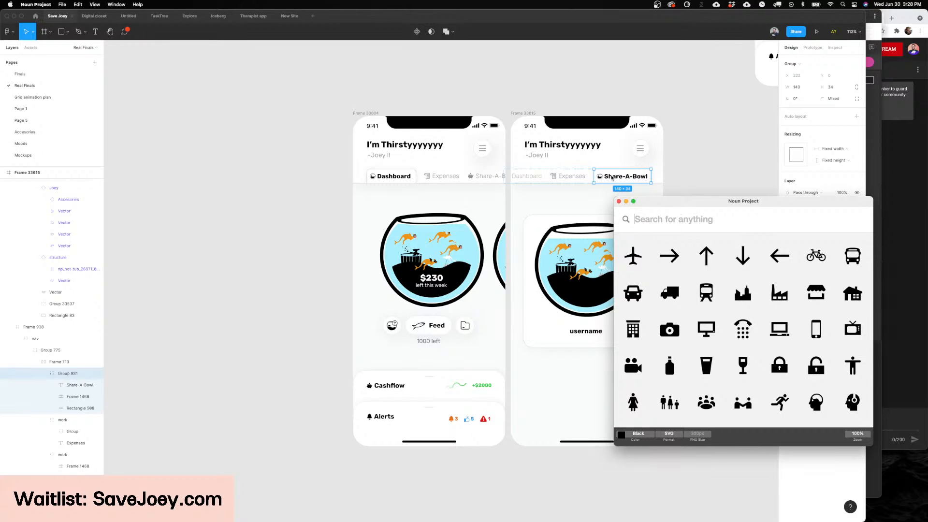
mouse_move(672, 201)
left_mouse_down()
mouse_move(665, 207)
mouse_move(677, 207)
left_mouse_up()
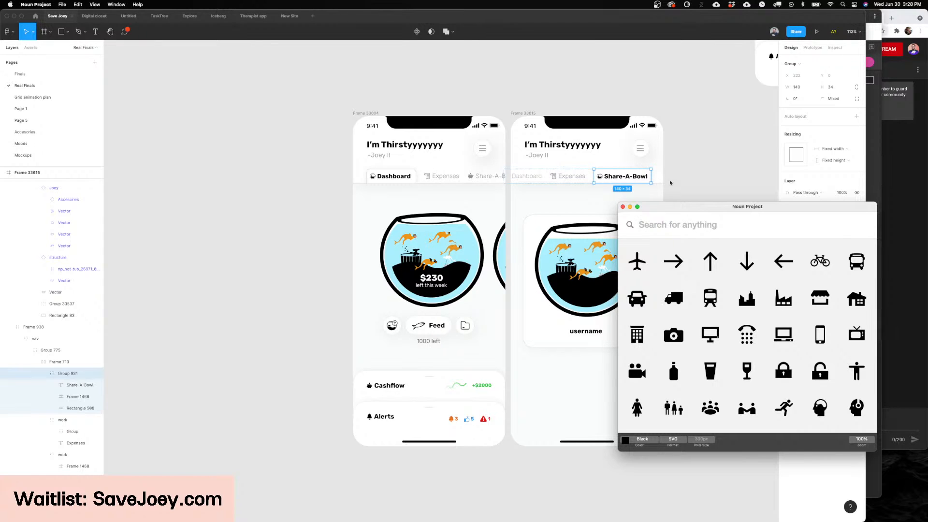
left_click_drag(690, 209, 735, 192)
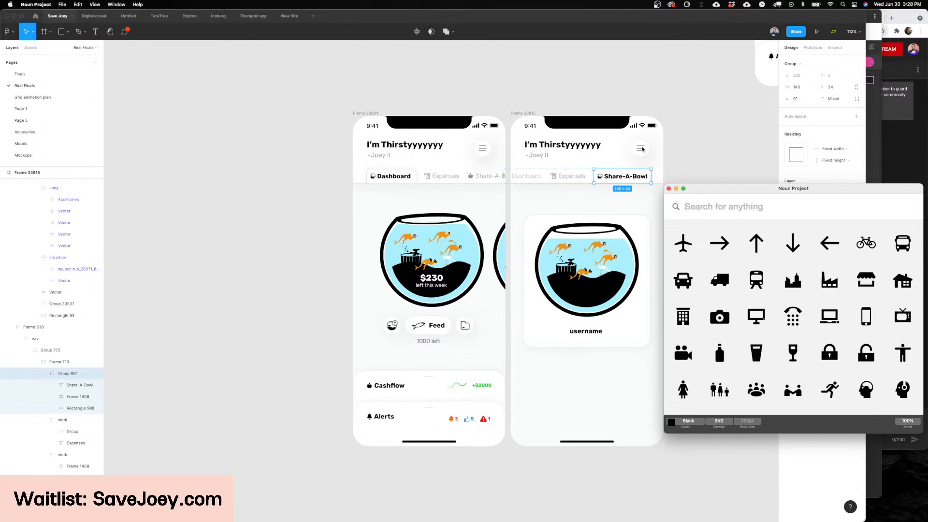
scroll(639, 148, "right", 2)
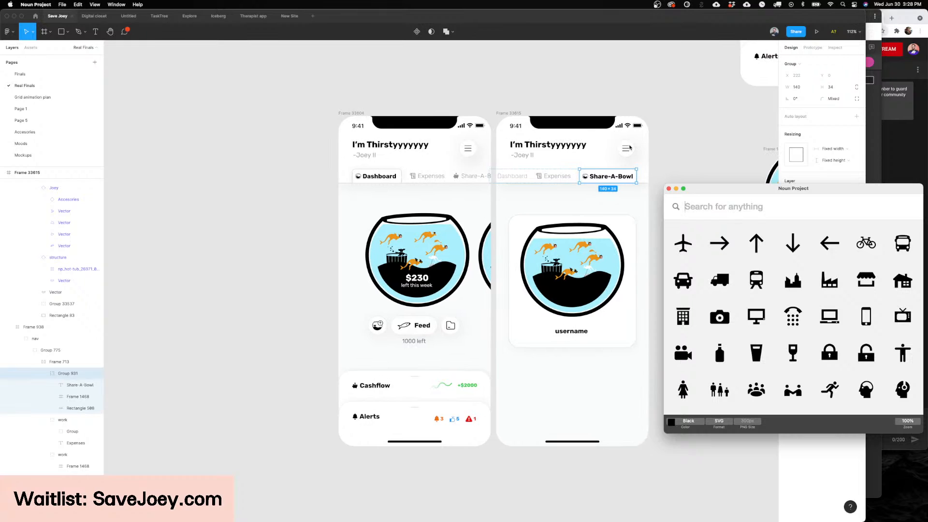
scroll(629, 147, "left", 2)
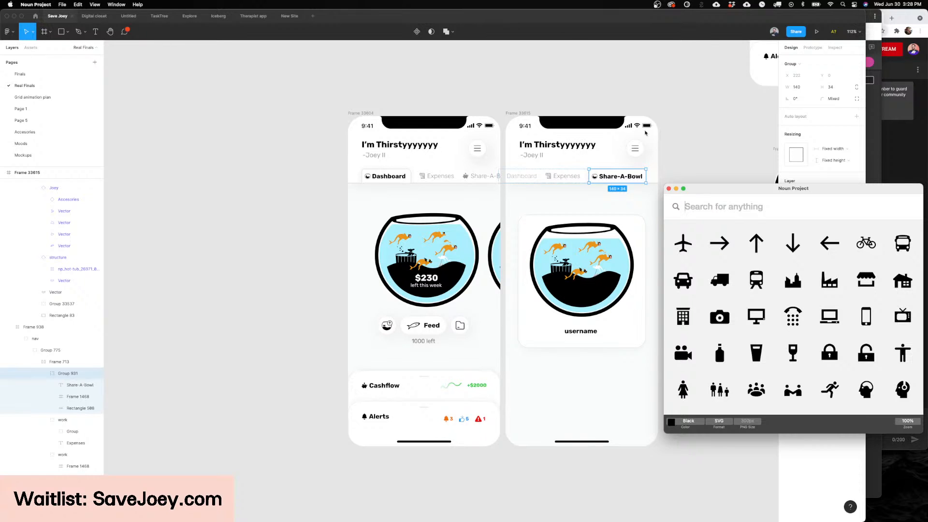
left_click(714, 128)
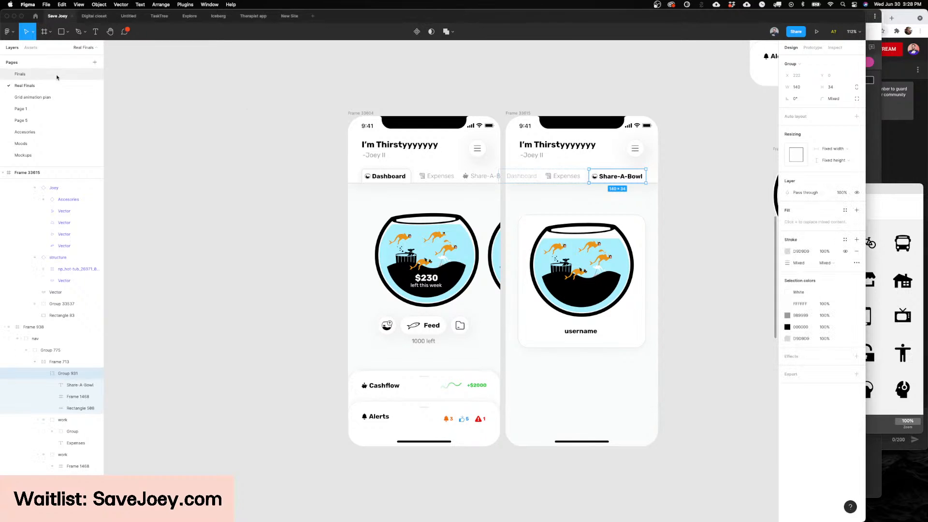
Step: On the Finals page, paste an instance of the fully grown, alive Joey onto the empty canvas above the Joey component set
left_click(47, 98)
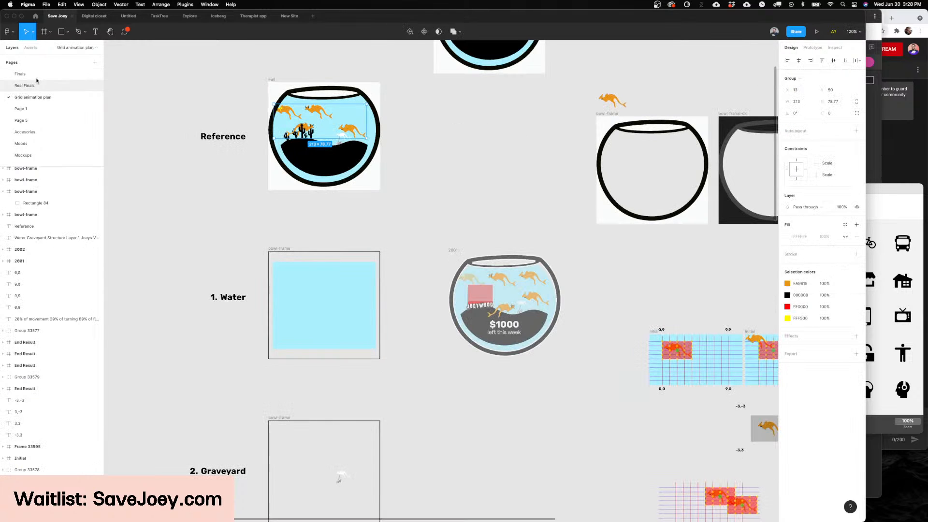
left_click(37, 74)
scroll(544, 179, "up", 10)
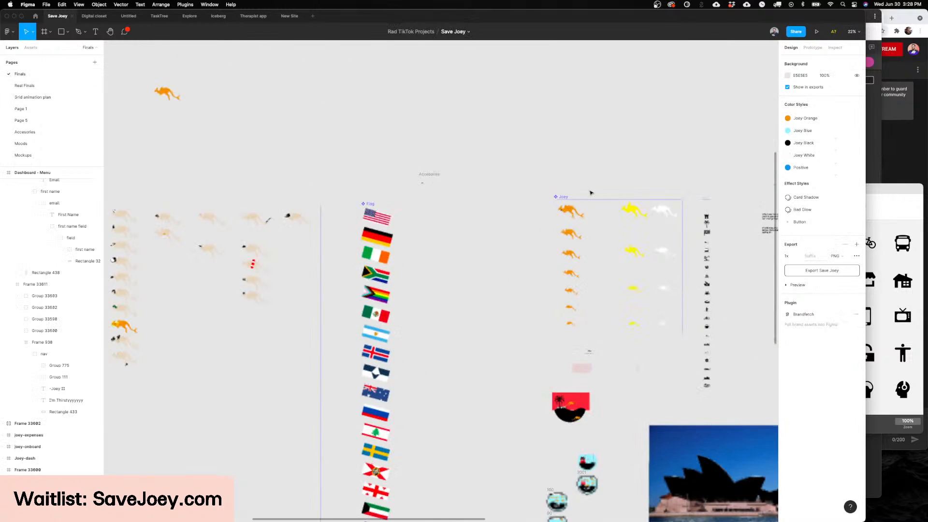
left_click(454, 167)
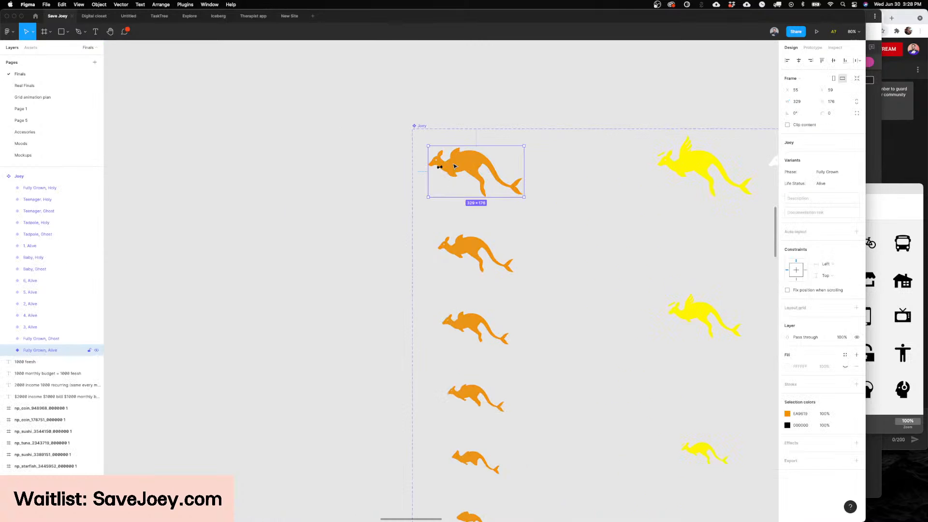
scroll(454, 166, "up", 10)
left_click(506, 198)
key("super+v")
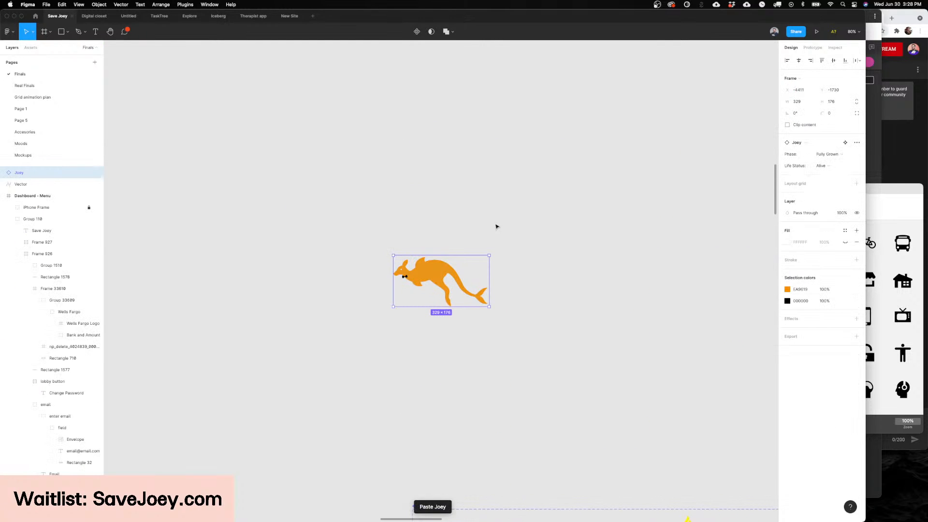
left_click_drag(428, 276, 691, 248)
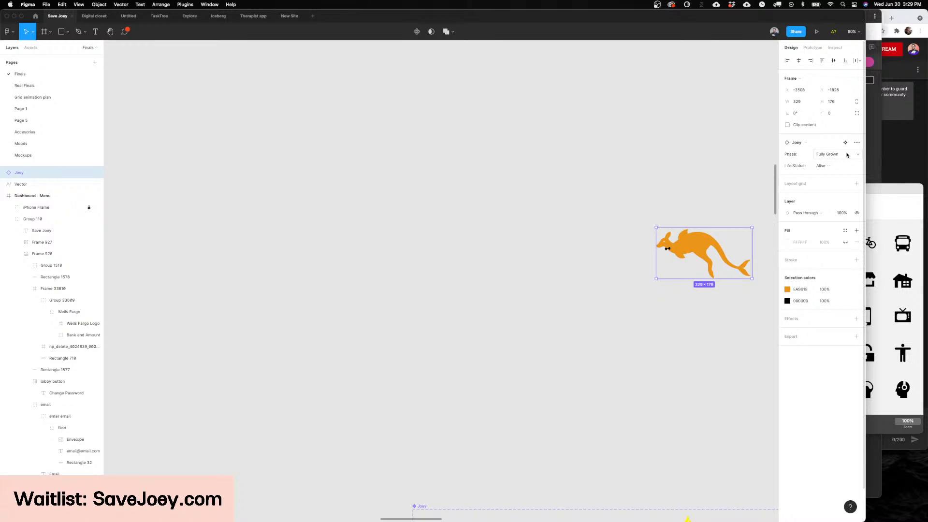
Step: Try the Holy and Ghost life statuses on the Joey instance and return it to Alive
left_click(830, 166)
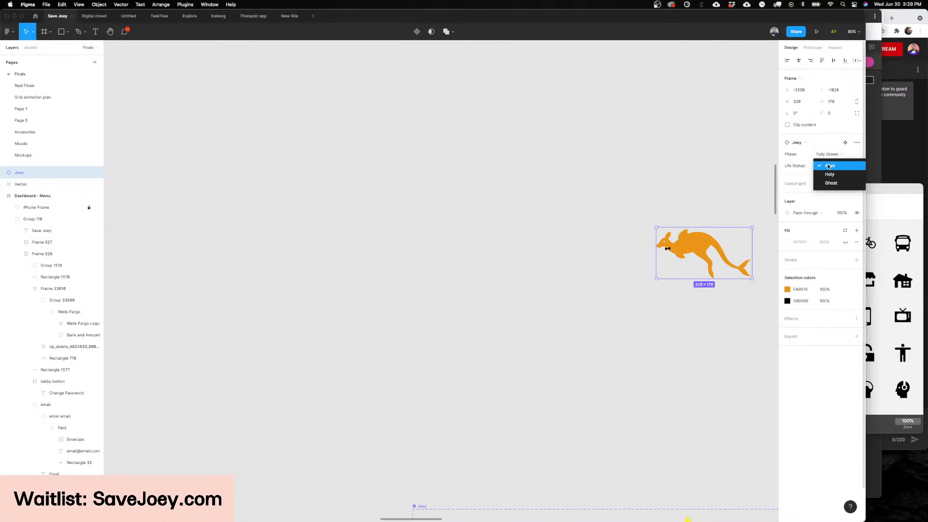
left_click(830, 174)
left_click(829, 166)
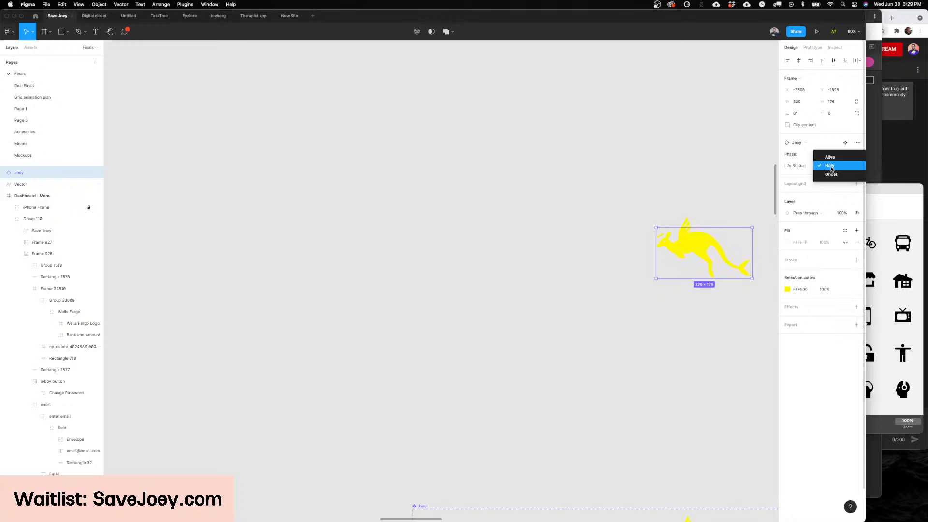
left_click(830, 175)
left_click(830, 166)
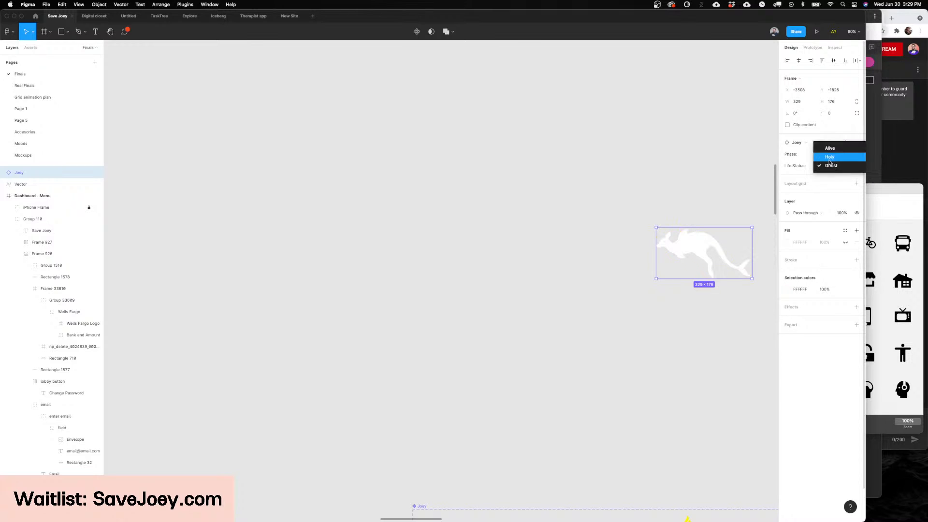
left_click(829, 153)
Step: Try growth phases 1, 4 and 5 on the Joey instance and return it to Fully Grown
left_click(828, 155)
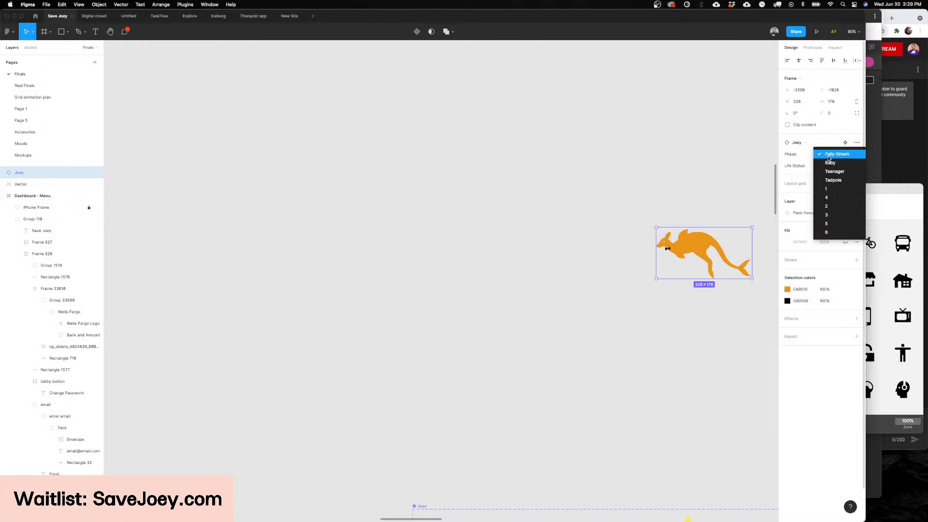
left_click(829, 188)
left_click(831, 155)
left_click(830, 162)
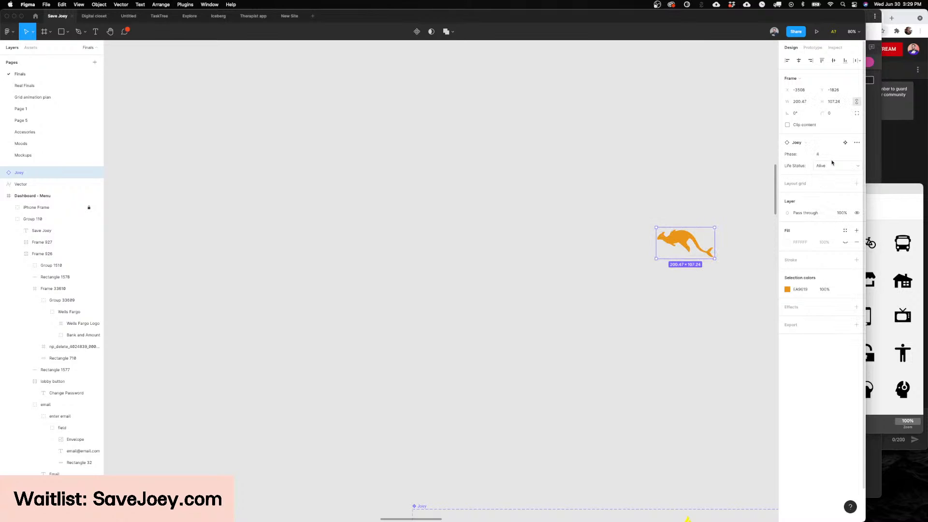
left_click(831, 157)
left_click(828, 180)
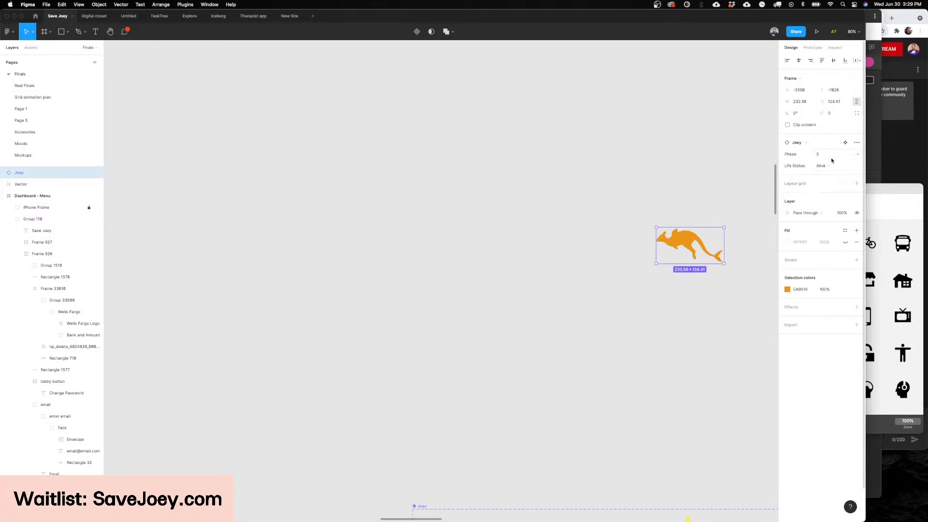
left_click(831, 155)
left_click(836, 84)
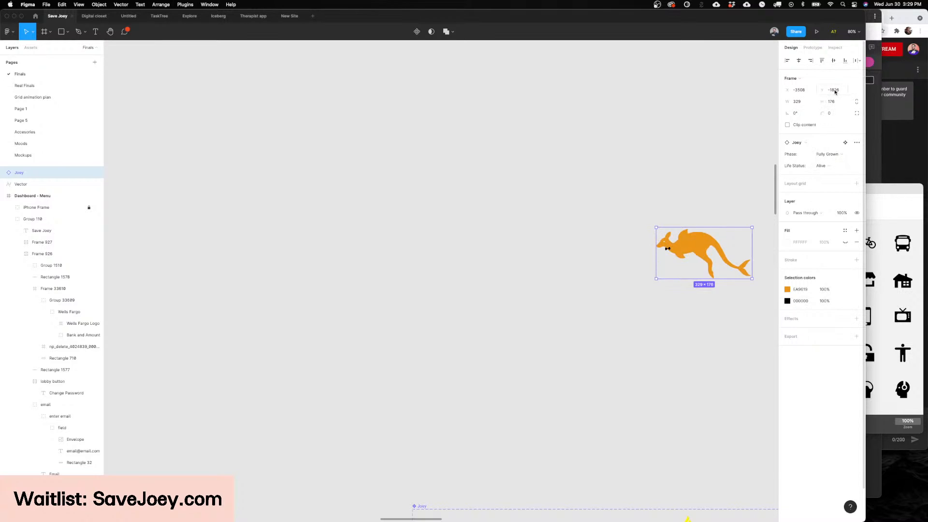
Step: Try the Pride Bandana and Aviator on the Joey instance, set its accessory type to Copter Hat, and clear the selection
double_click(710, 247)
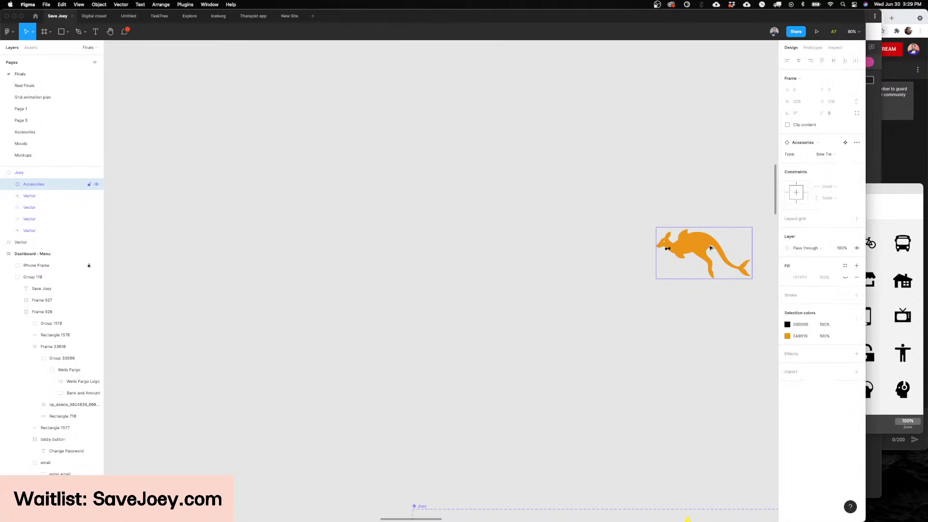
left_click(823, 154)
left_click(829, 171)
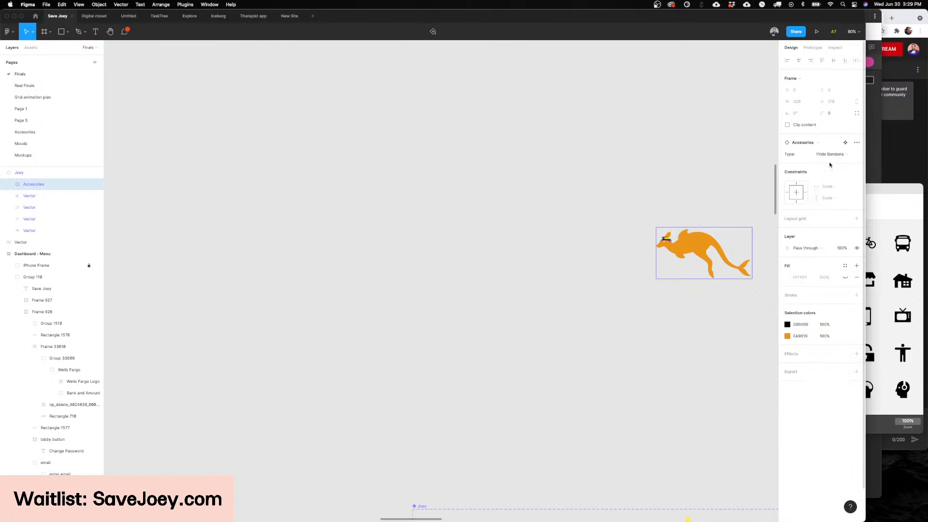
left_click(829, 154)
left_click(829, 180)
left_click(829, 154)
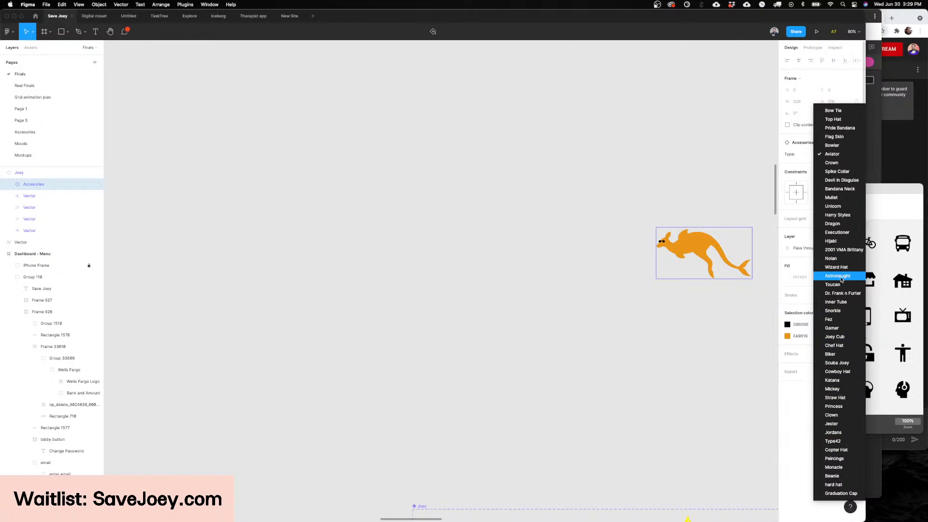
left_click(839, 450)
left_click(705, 418)
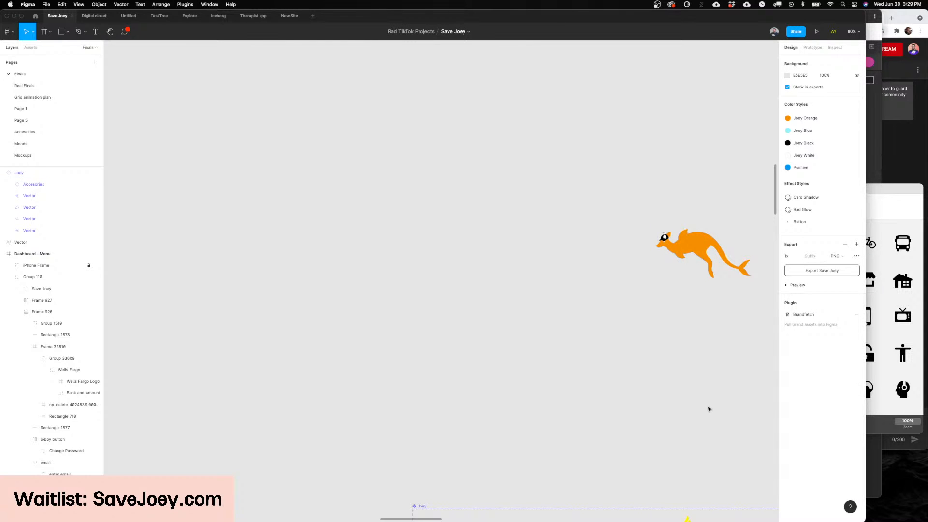
scroll(655, 356, "down", 4)
scroll(655, 356, "right", 4)
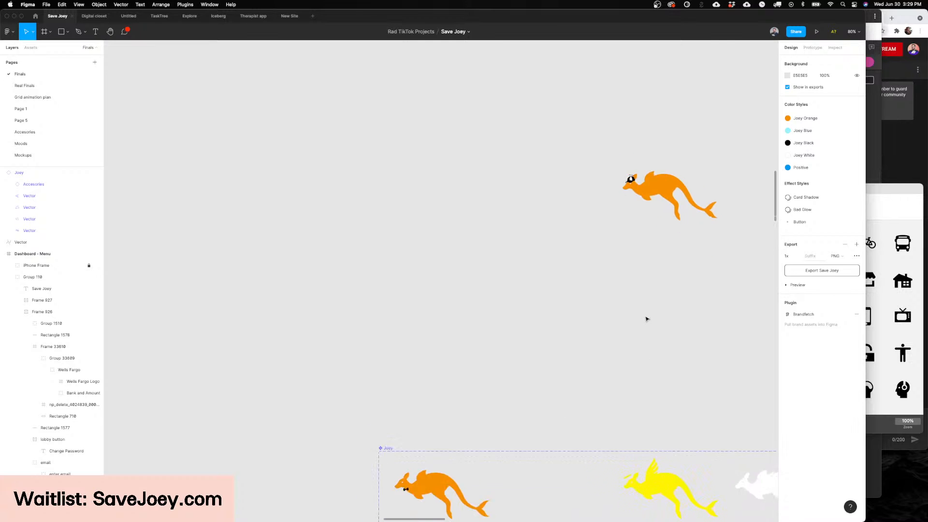
Step: Move the Copter Hat Joey instance to just above the first variant of the Joey component set and clear the selection
left_click_drag(630, 179, 403, 375)
scroll(403, 375, "down", 2)
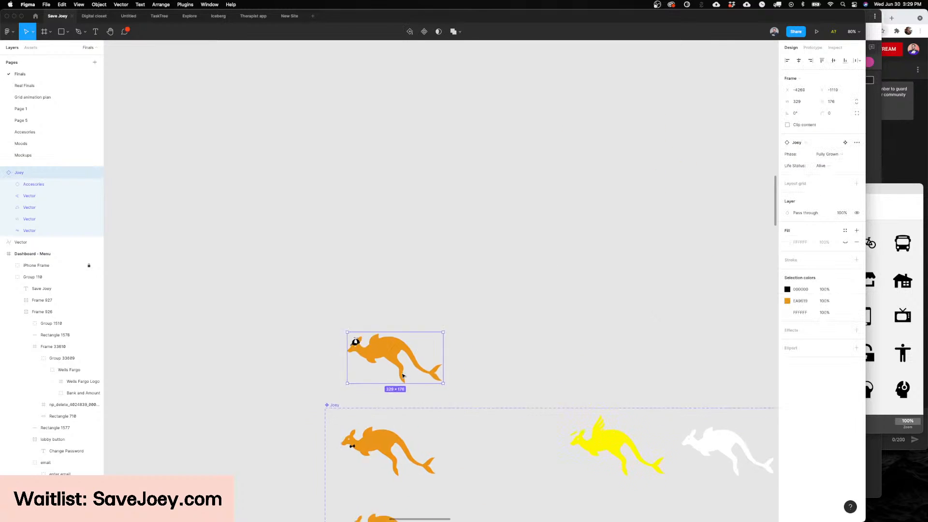
scroll(403, 375, "left", 1)
left_click(403, 375)
scroll(403, 339, "down", 2)
scroll(404, 269, "up", 5)
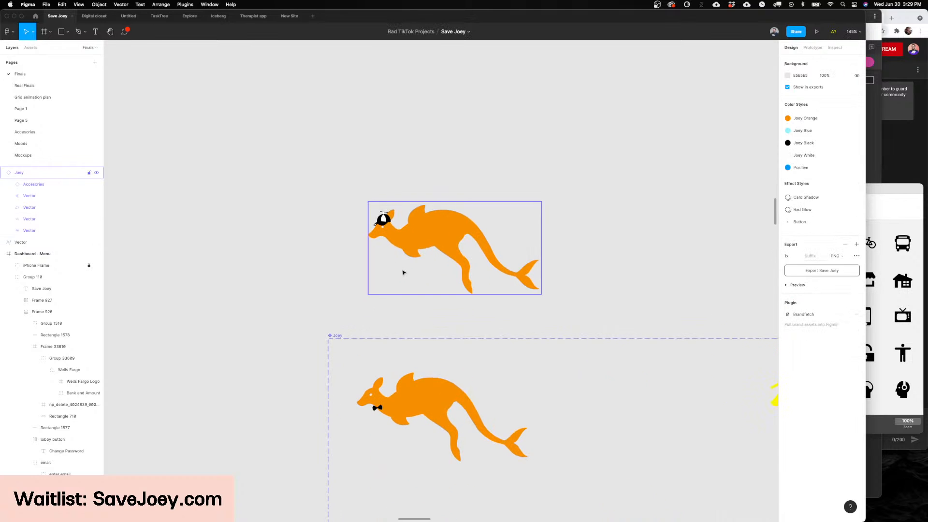
Step: Compare the layers of the Joey instance with those of the Fully Grown, Alive main variant
left_click(401, 411)
left_click_drag(402, 410, 411, 402)
scroll(412, 402, "down", 2)
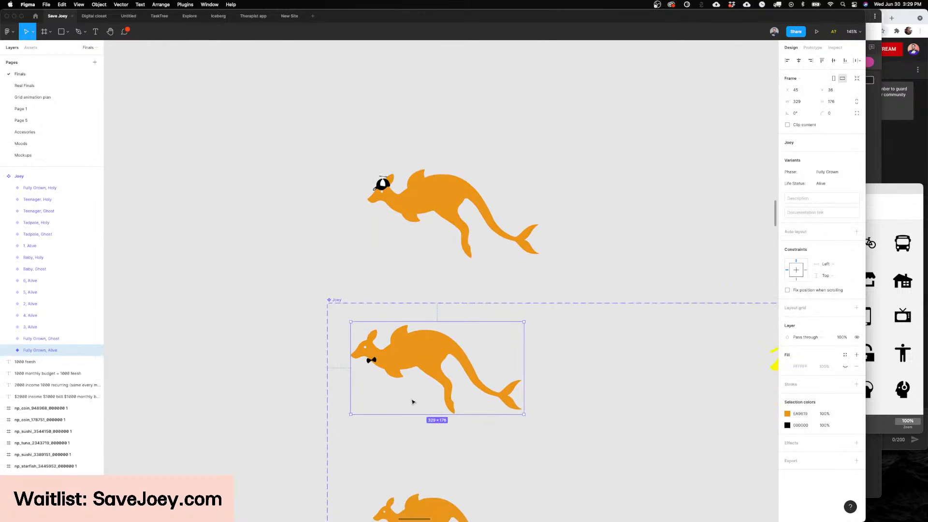
left_click(380, 205)
left_click(424, 179, "super")
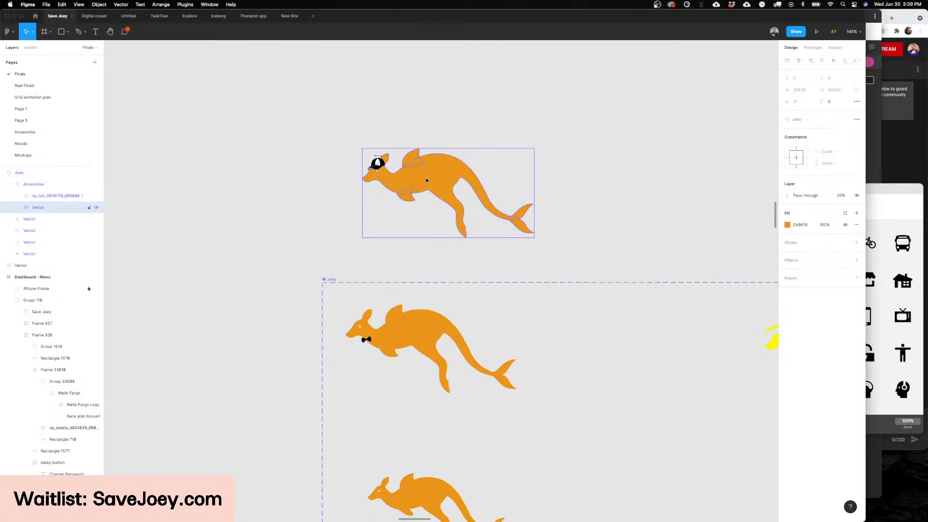
left_click(408, 332, "super")
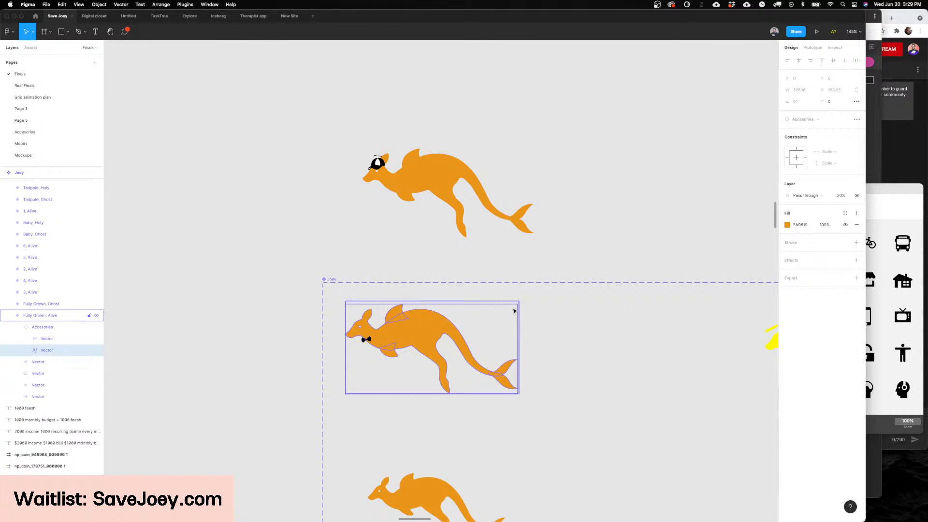
key("F4")
left_click(423, 343)
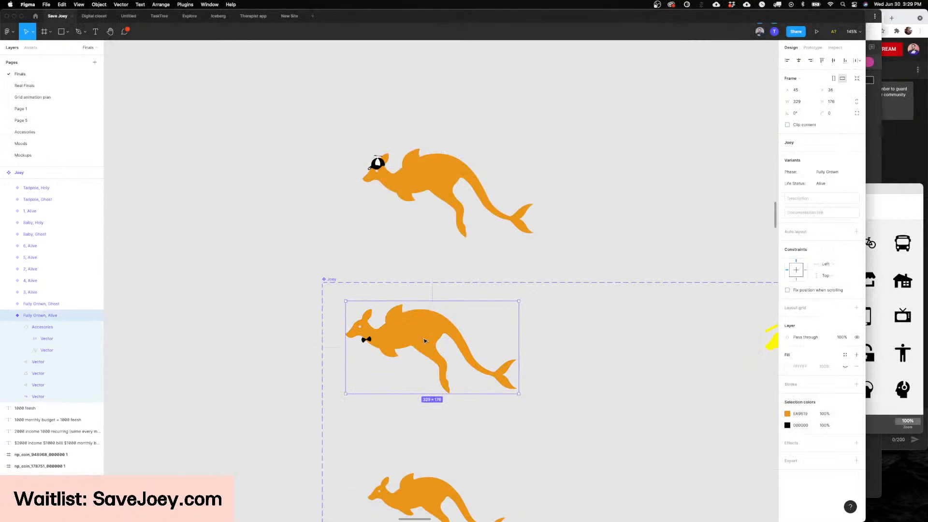
left_click(425, 341, "super")
Step: Edit the body vector of the Fully Grown, Alive variant, pulling a belly point downward to distort the shape
left_click(58, 342)
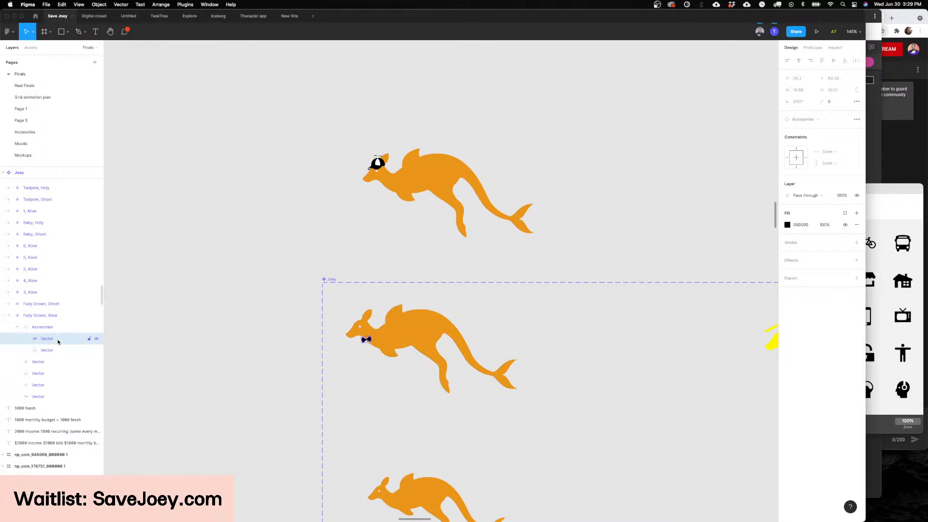
left_click(55, 327)
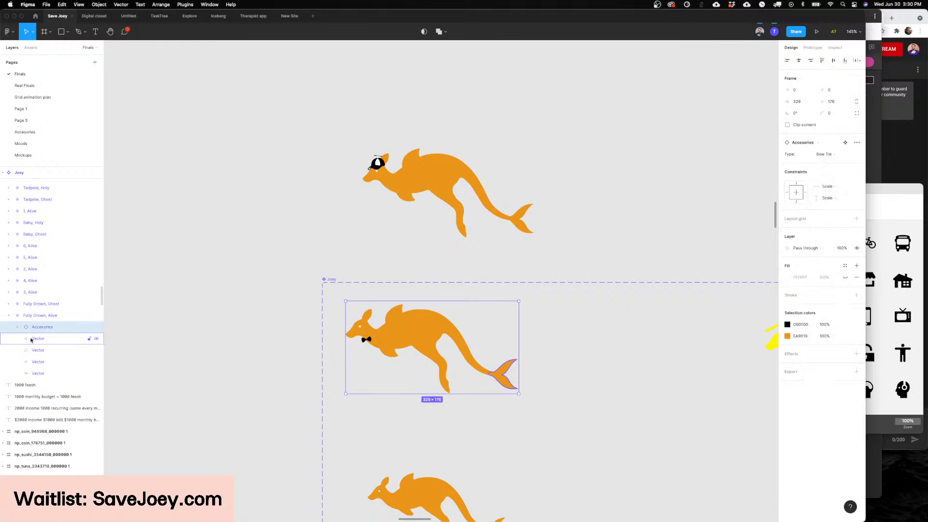
left_click(40, 371)
double_click(421, 342)
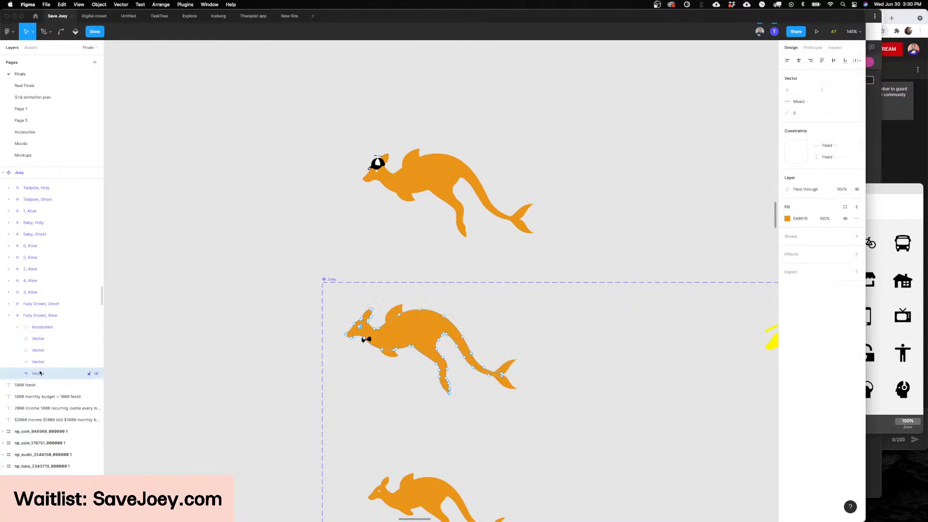
left_click(413, 347)
left_click_drag(412, 348, 404, 416)
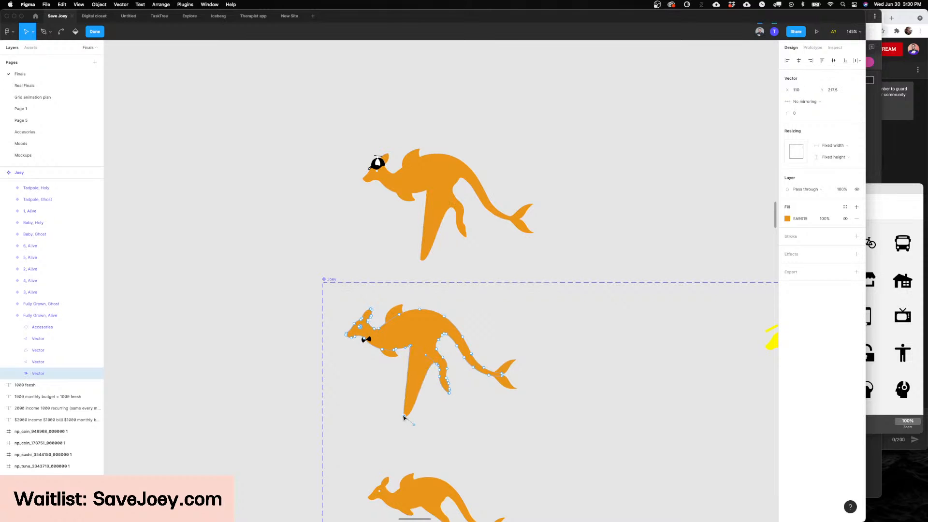
Step: Move all points of the body vector upward, undo the shape edits, and leave vector editing
key("super+a")
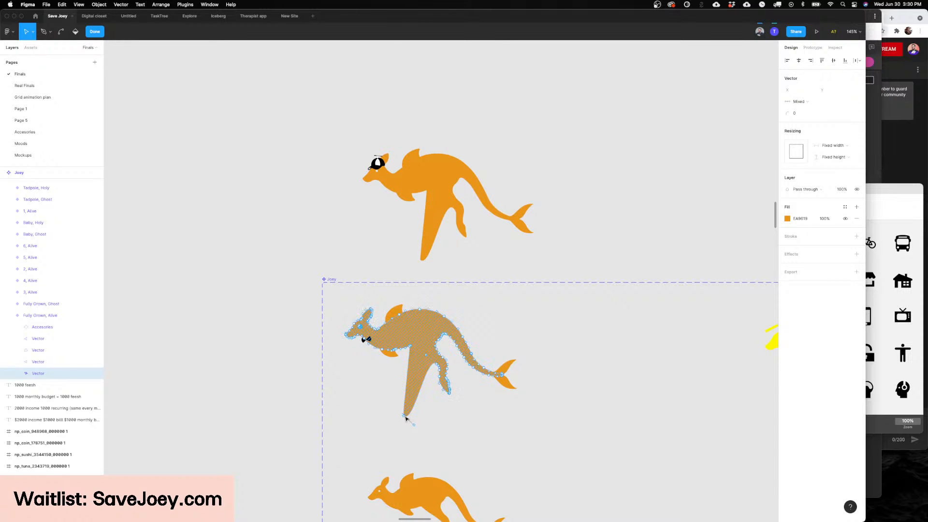
left_click_drag(405, 417, 416, 375)
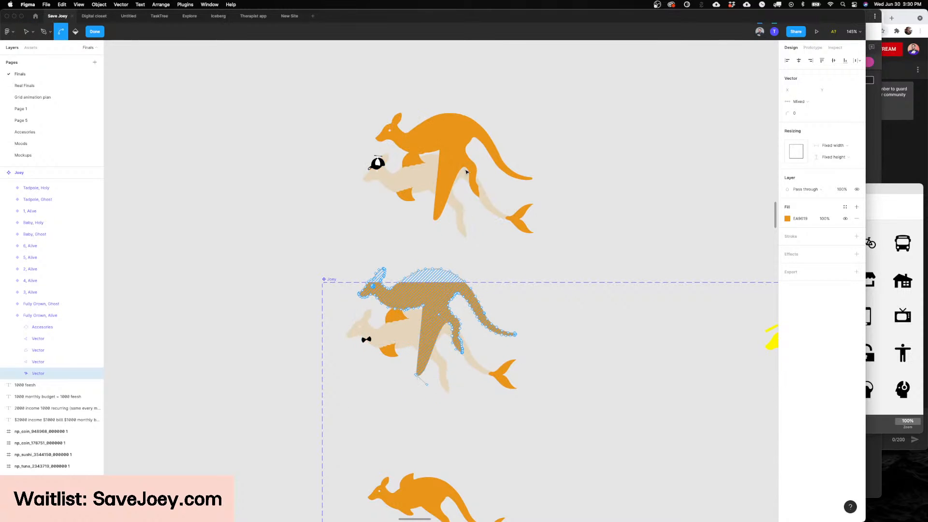
key("super+z")
key("super+z")
key("super+z")
key("Escape")
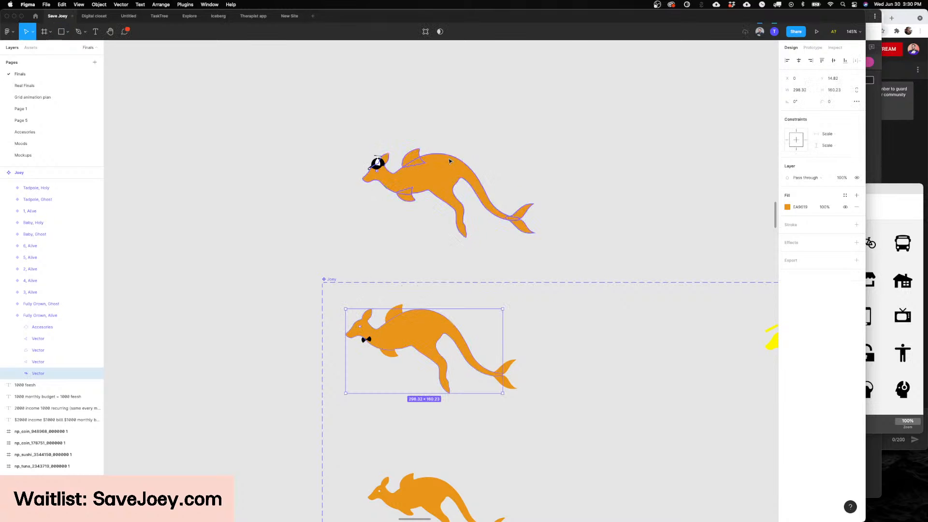
Step: Clear the selection, survey the Accessories, Flag and Joey component sets on the canvas, and select the Joey set
left_click(604, 181)
scroll(543, 182, "right", 3)
left_click(412, 182)
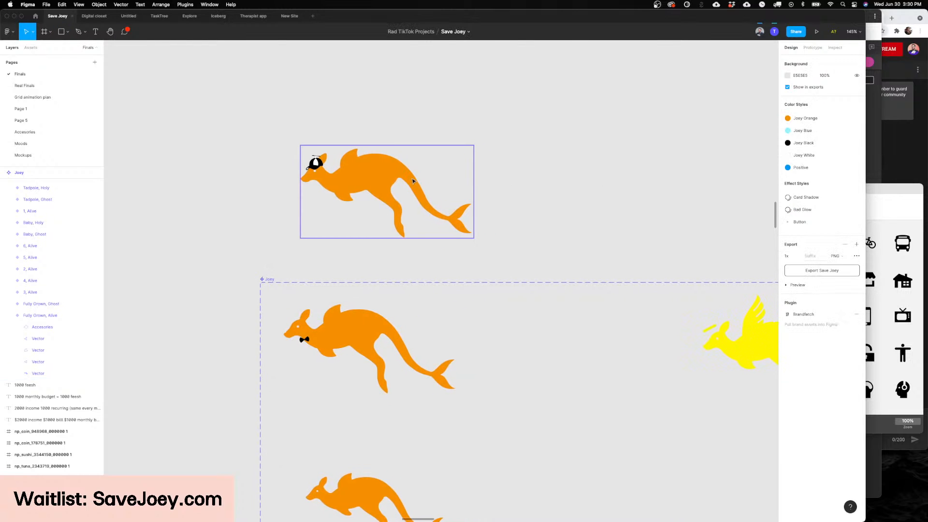
key("Escape")
scroll(418, 180, "down", 15)
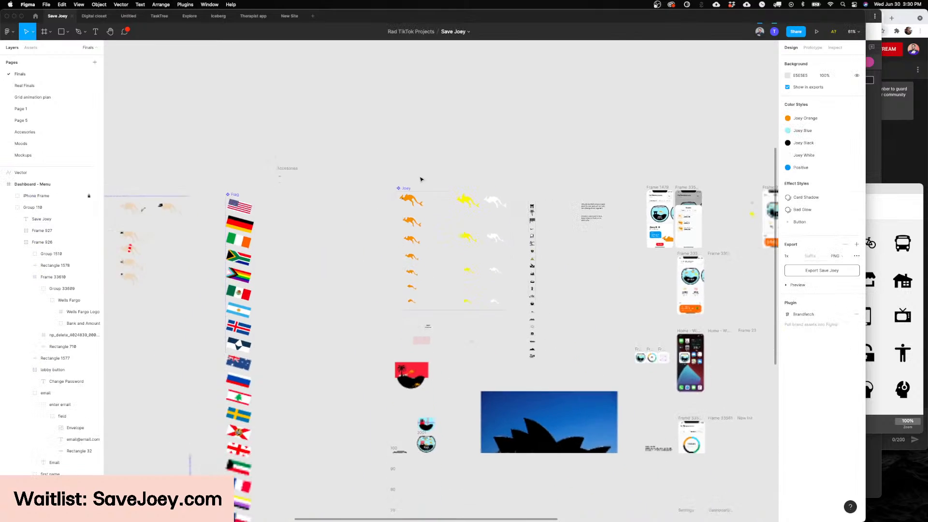
scroll(420, 179, "left", 10)
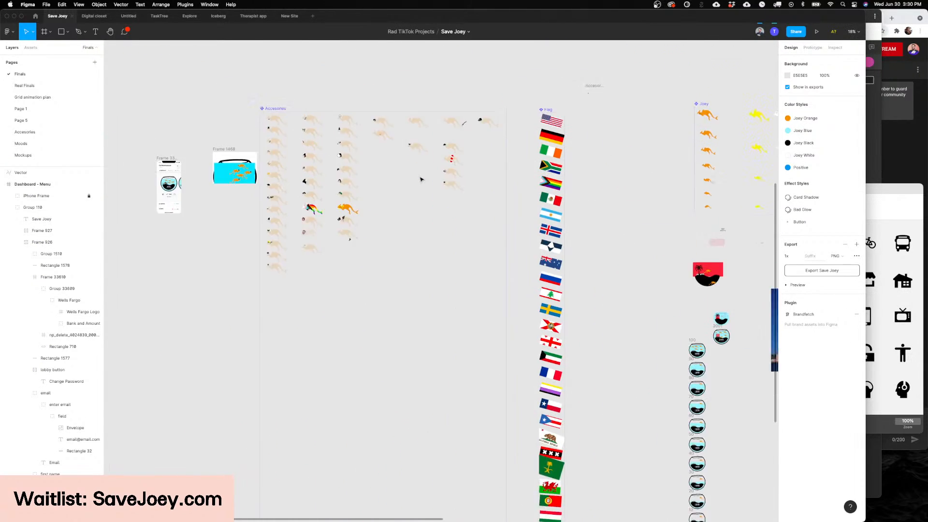
scroll(420, 179, "left", 2)
scroll(435, 181, "right", 10)
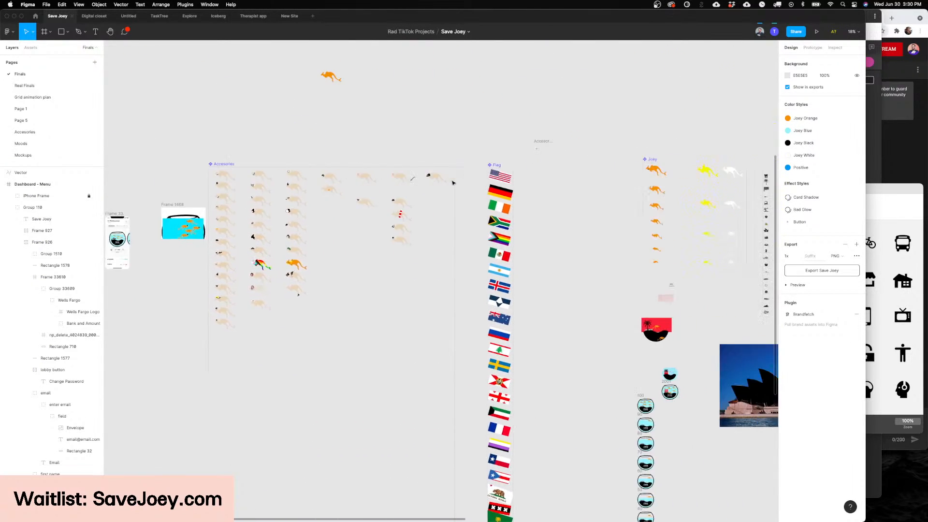
scroll(452, 183, "right", 3)
left_click_drag(428, 157, 335, 159)
scroll(343, 158, "left", 4)
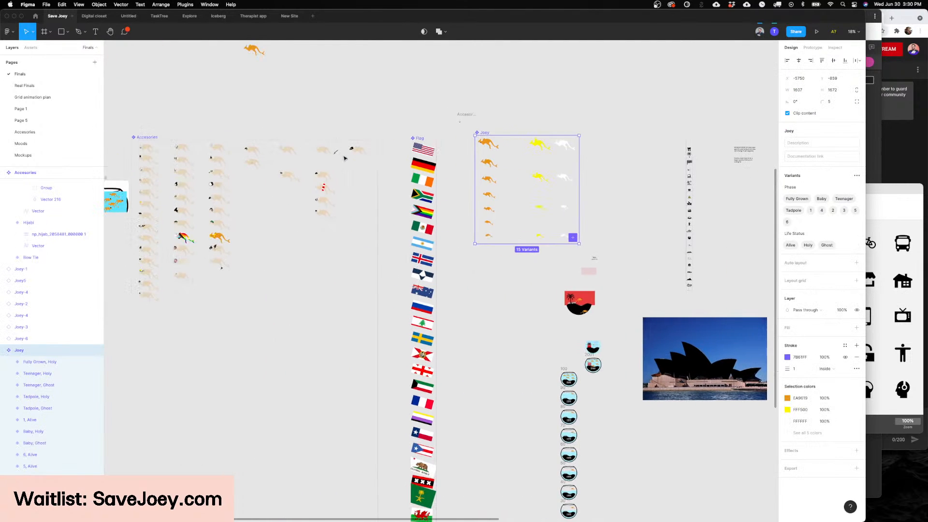
Step: Examine the first column of the Accessories component set, from the bow tie down to the bowler hat, including the spiky-haired headband variant
scroll(344, 157, "up", 2)
scroll(338, 174, "up", 8)
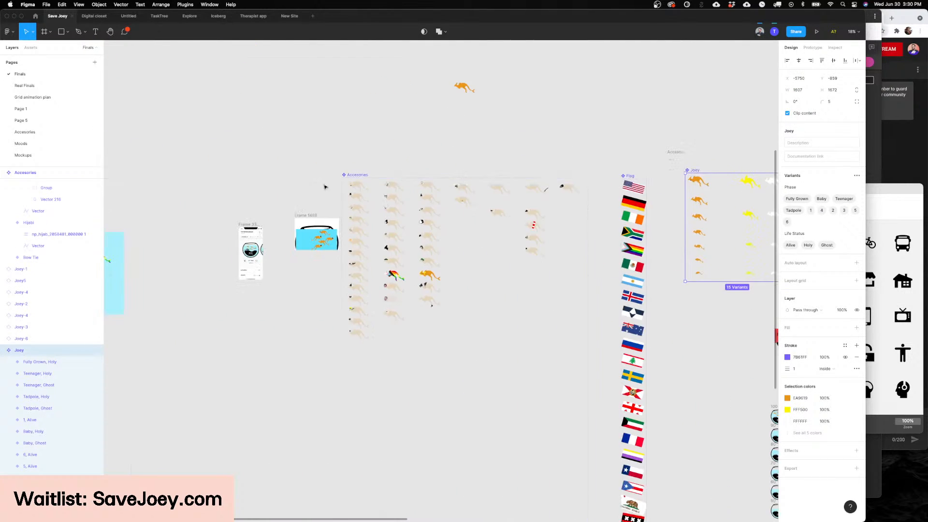
scroll(411, 145, "up", 10)
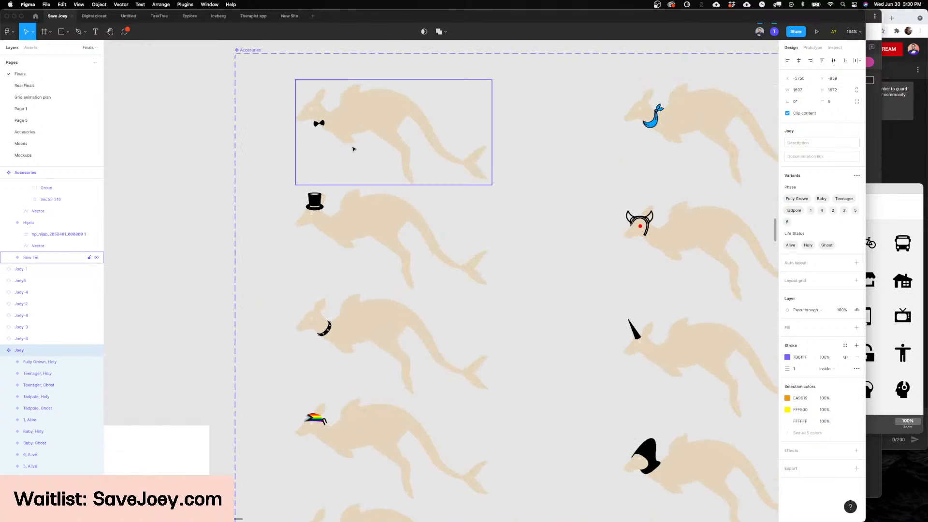
scroll(362, 160, "down", 10)
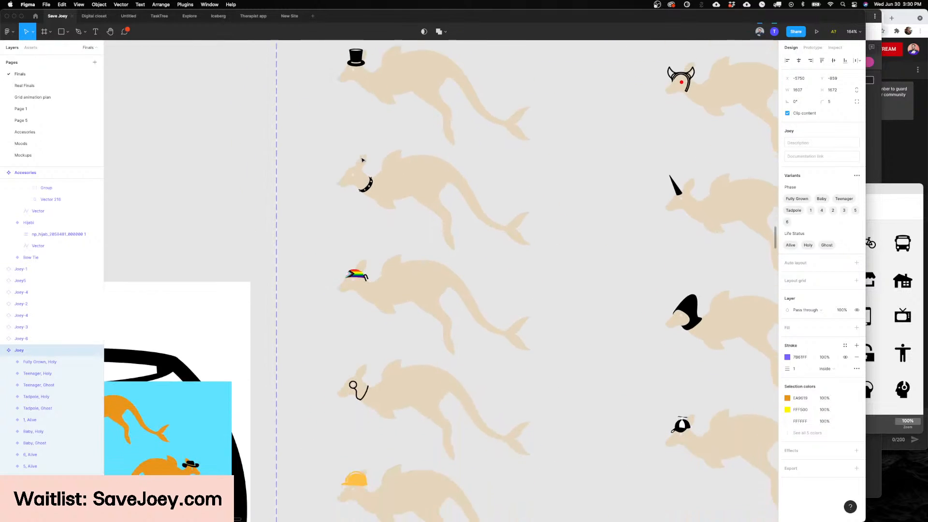
scroll(363, 160, "down", 8)
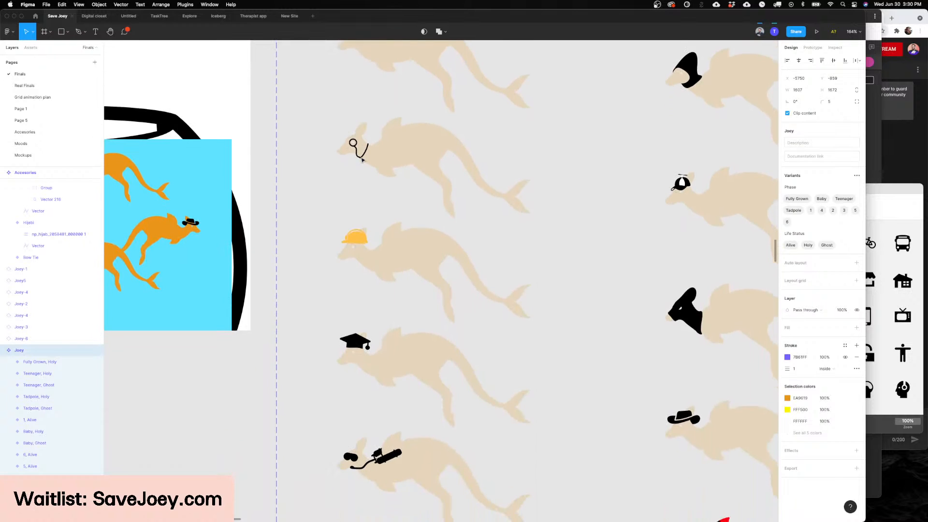
scroll(390, 163, "down", 5)
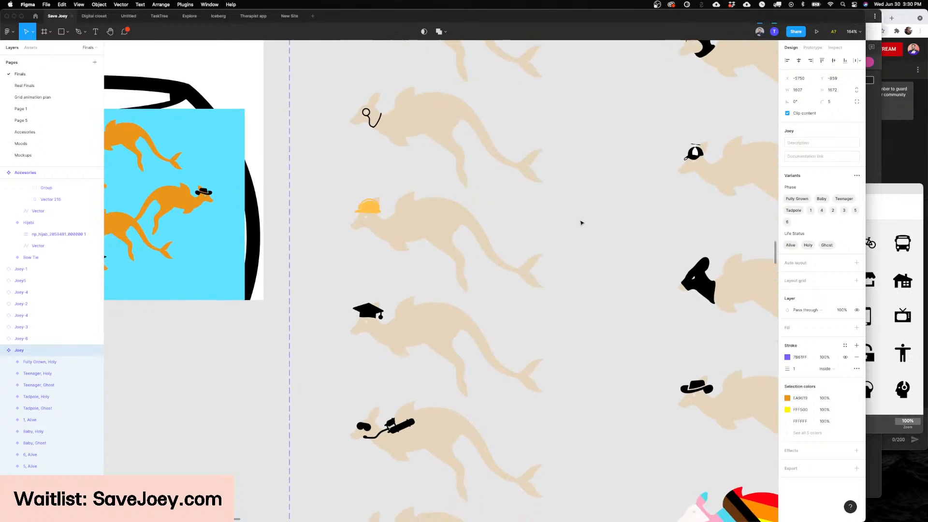
scroll(581, 222, "down", 14)
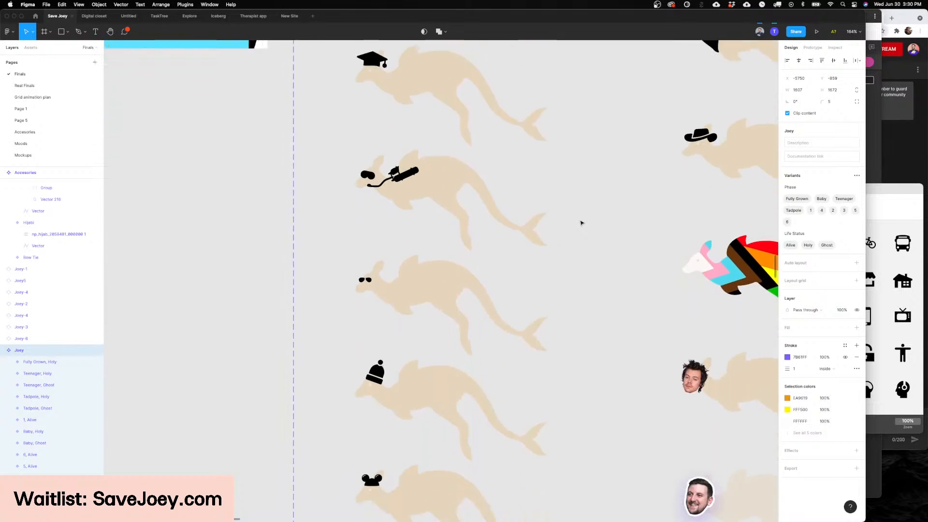
scroll(581, 223, "down", 8)
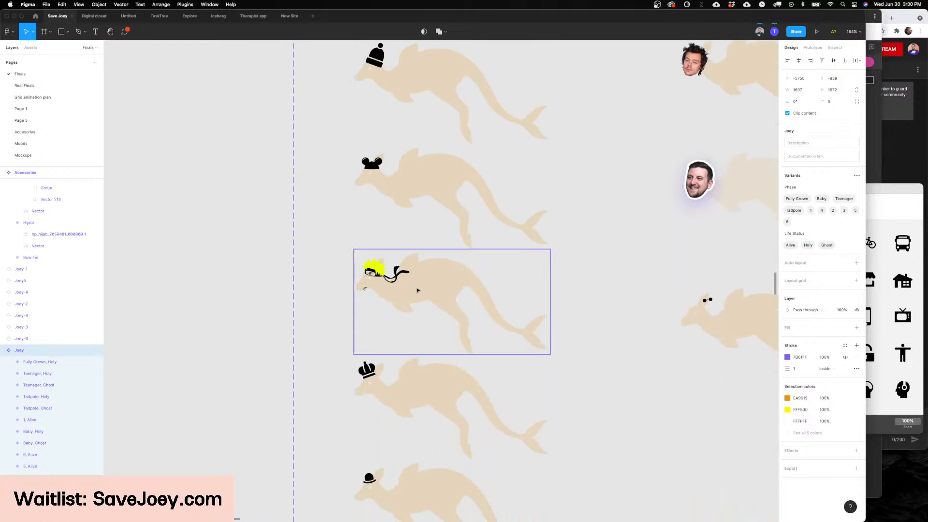
scroll(359, 314, "up", 10)
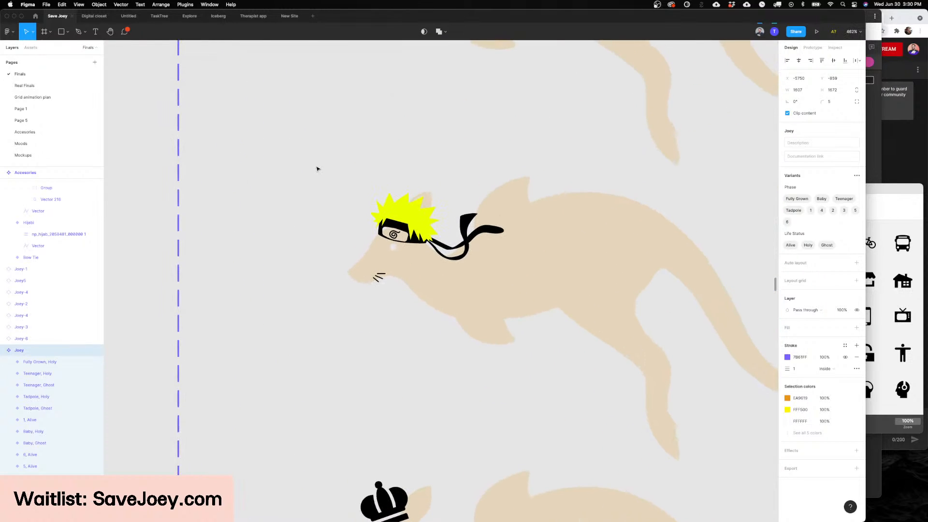
scroll(317, 169, "down", 20)
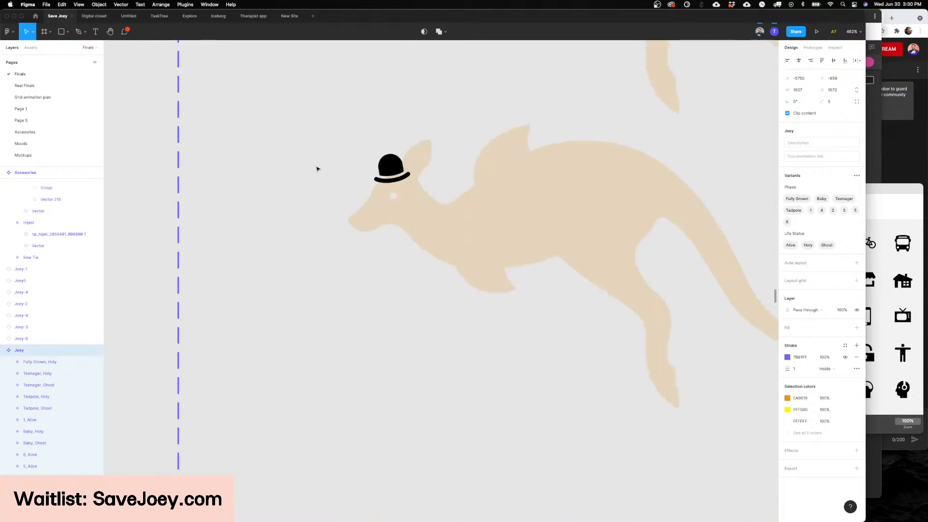
Step: Examine the second column of accessory variants up close, including the face cutouts, rainbow body, brimmed hat and propeller cap
scroll(317, 169, "up", 14)
scroll(317, 169, "right", 15)
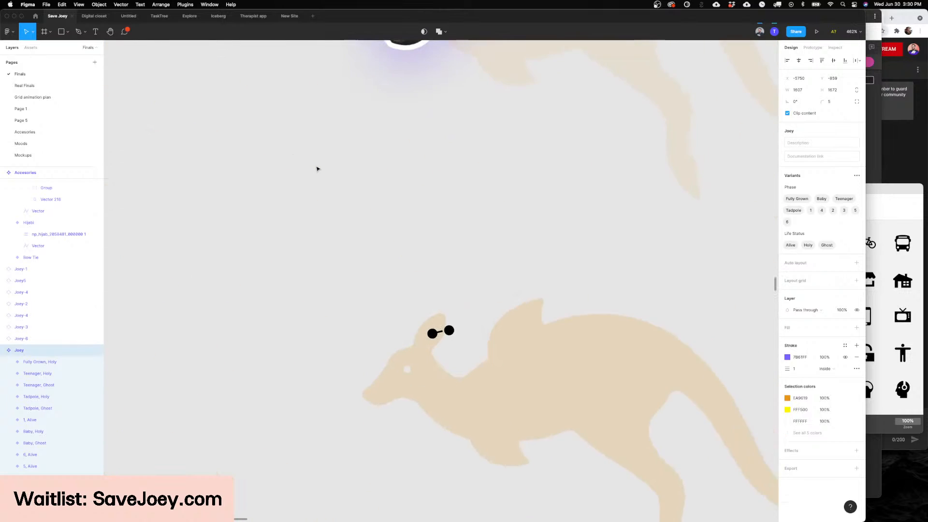
scroll(318, 169, "down", 2)
scroll(318, 169, "left", 1)
scroll(318, 169, "up", 8)
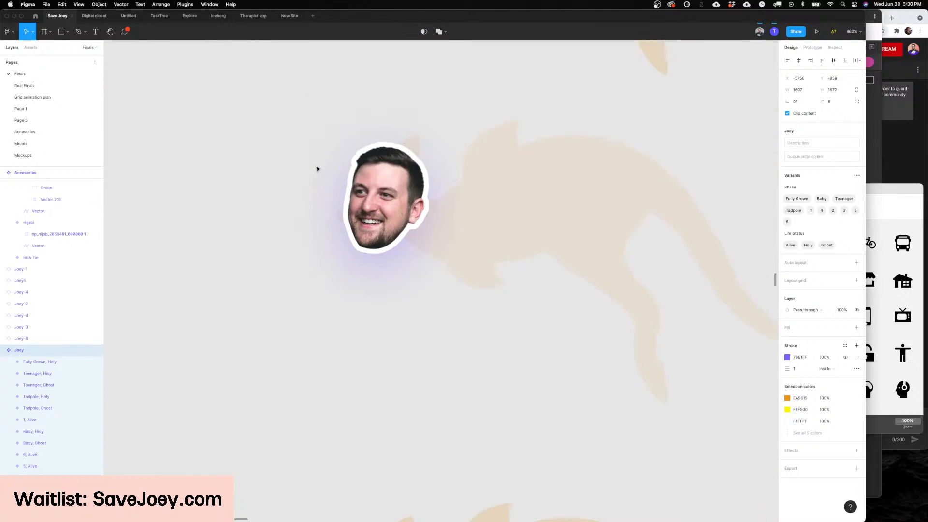
scroll(316, 169, "up", 15)
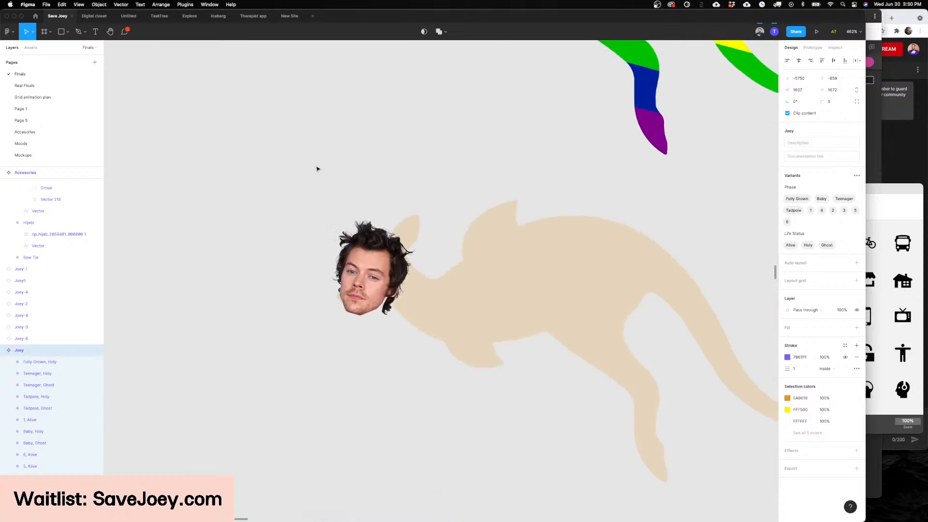
scroll(317, 168, "up", 12)
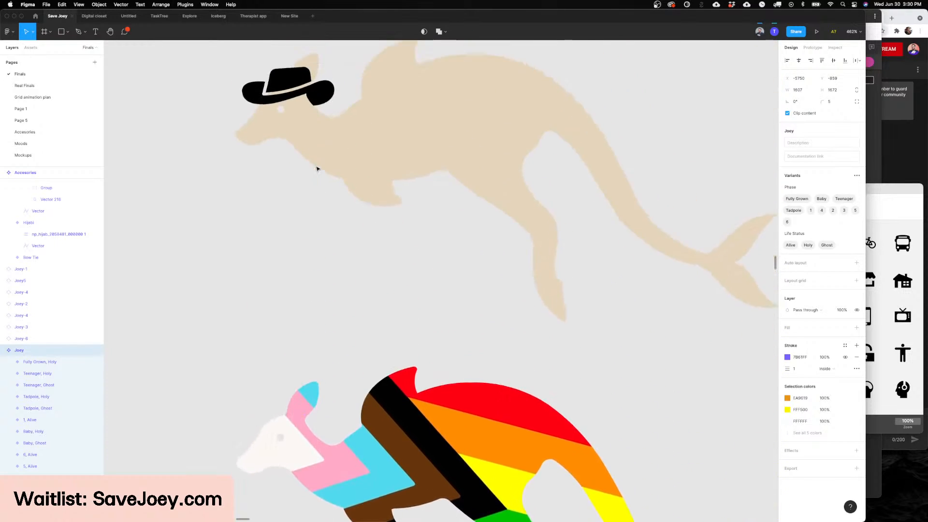
scroll(316, 168, "up", 20)
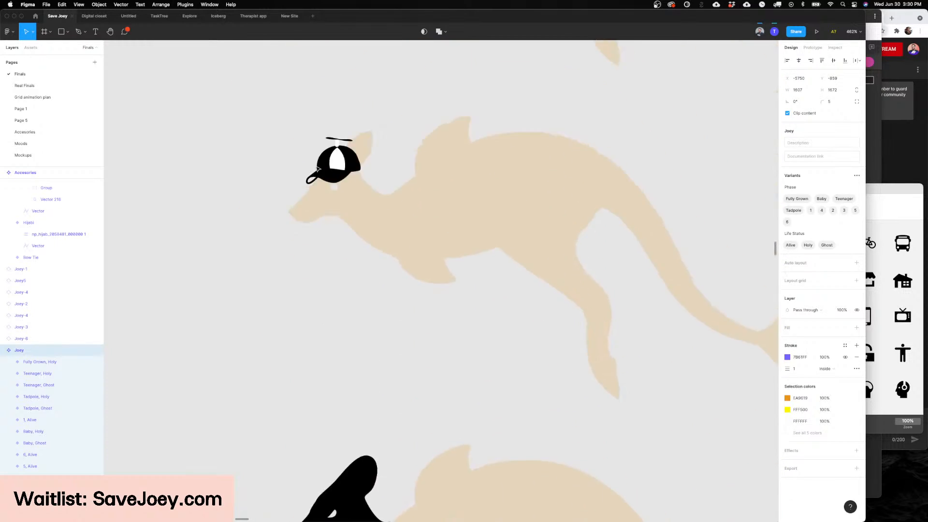
Step: Look through the bandana, horns and chef hat variants and the third accessory column down to the dragon and sneaker
scroll(316, 168, "down", 10)
scroll(316, 168, "up", 10)
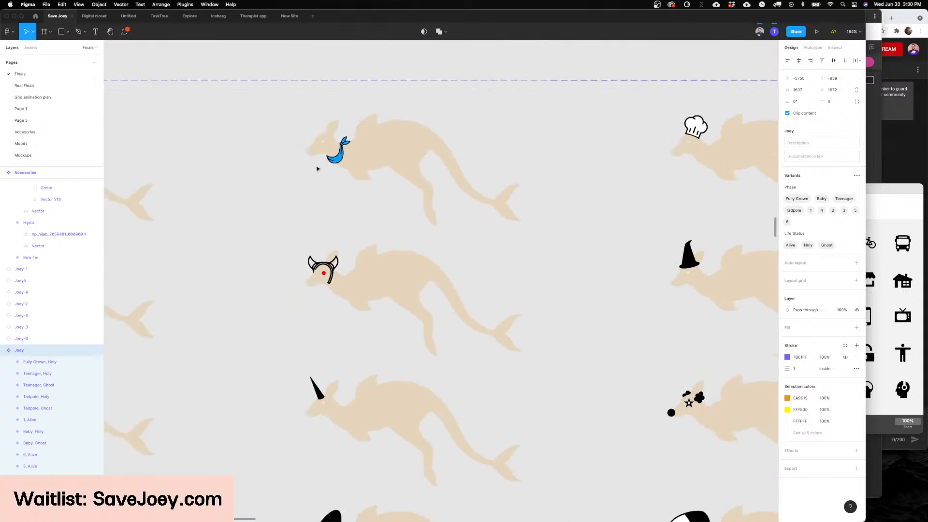
scroll(316, 169, "down", 15)
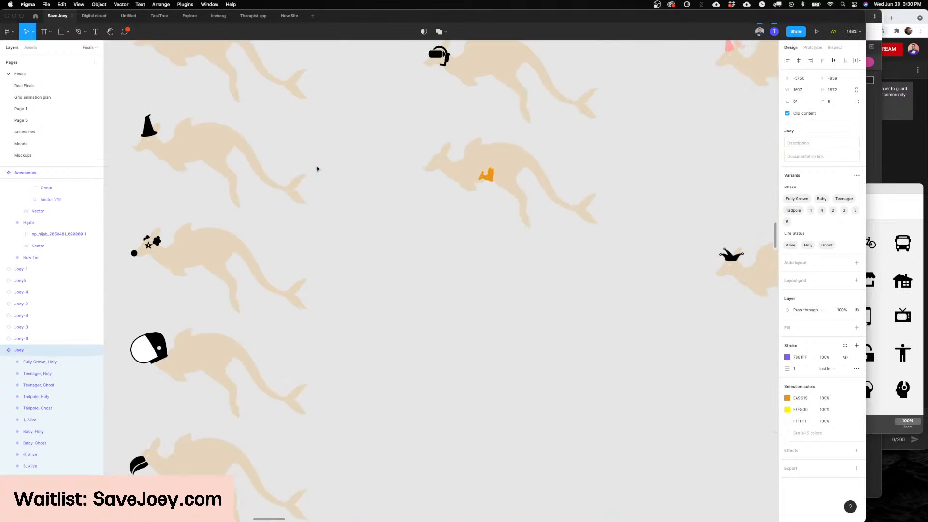
scroll(317, 169, "down", 15)
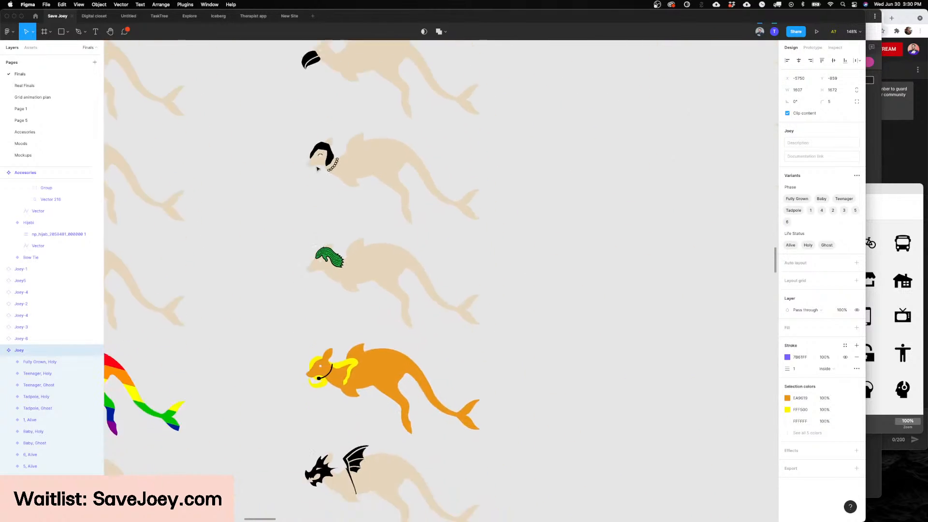
scroll(317, 169, "down", 10)
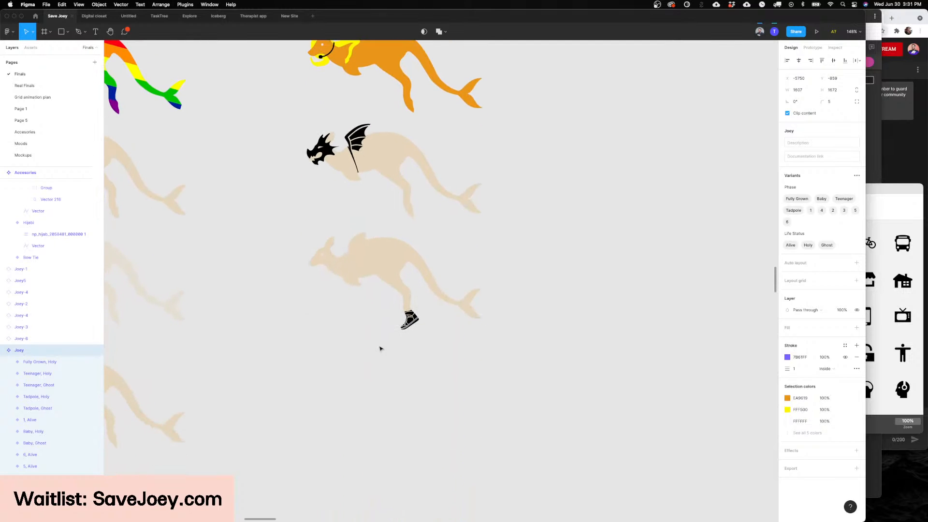
Step: Examine the dragon and sneaker accessory variants up close and look over the remaining accessories and the Flag component set
scroll(317, 158, "up", 5)
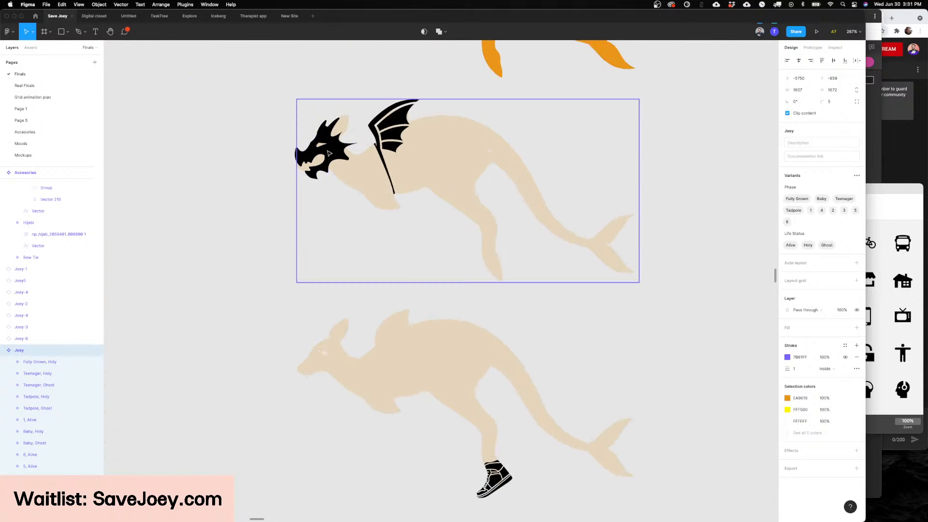
scroll(328, 153, "down", 1)
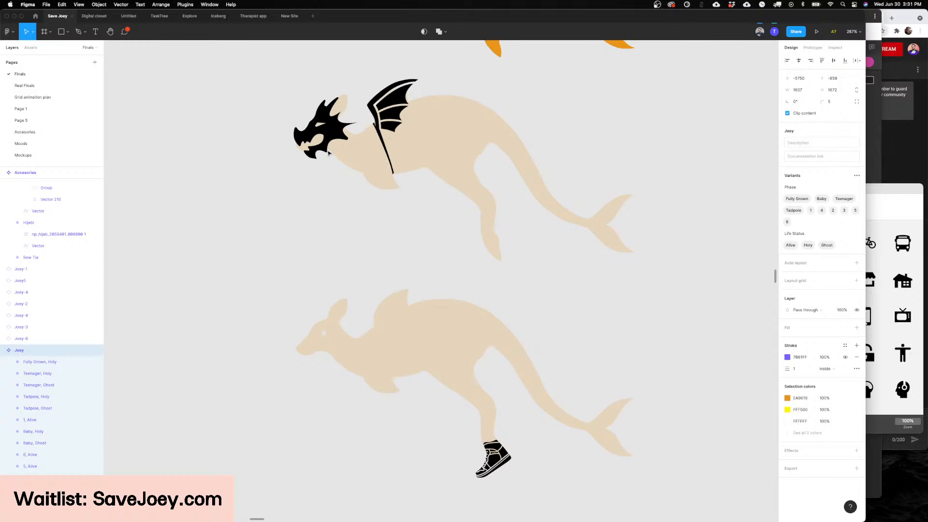
scroll(389, 115, "down", 10)
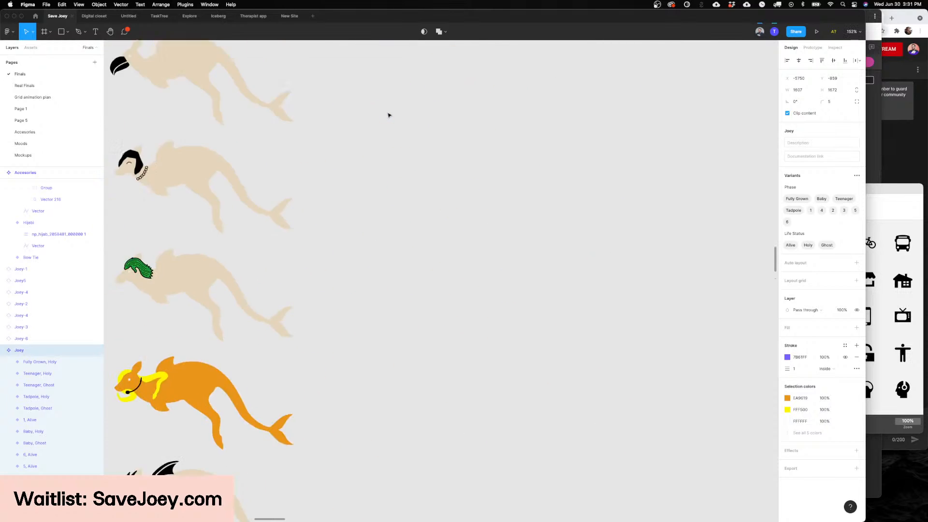
scroll(389, 115, "up", 5)
scroll(389, 115, "right", 10)
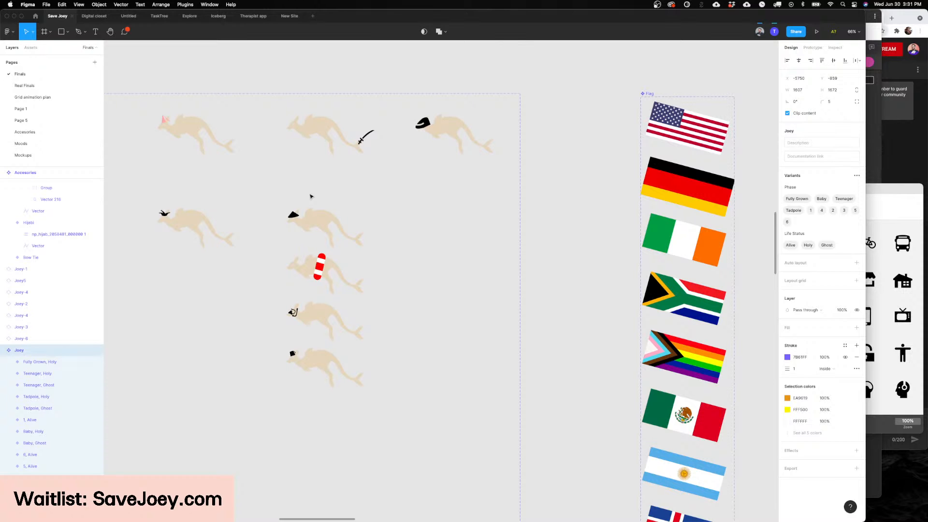
scroll(408, 178, "right", 5)
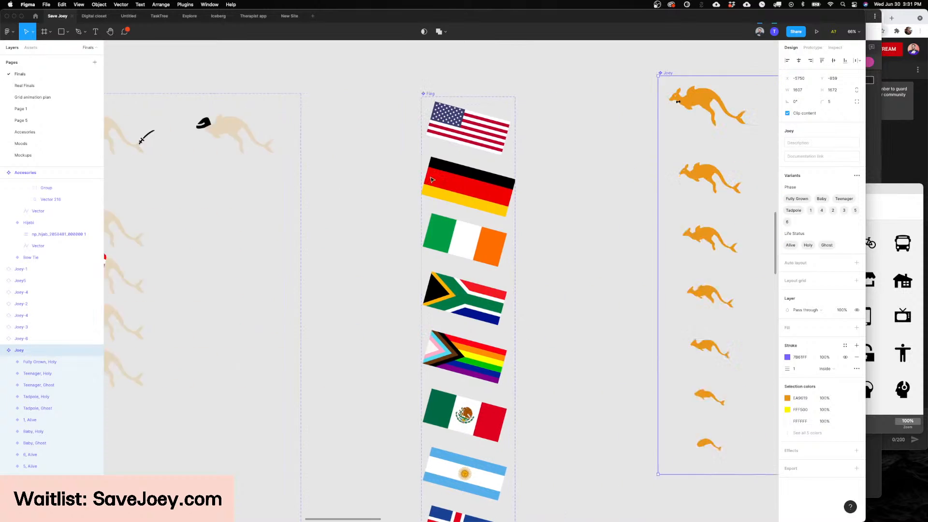
Step: Survey the app screens on the Finals page, from the dashboard and Joey list frames across to the RIP Joey III screen
scroll(408, 178, "down", 5)
scroll(432, 179, "right", 8)
scroll(431, 179, "down", 2)
scroll(507, 189, "up", 2)
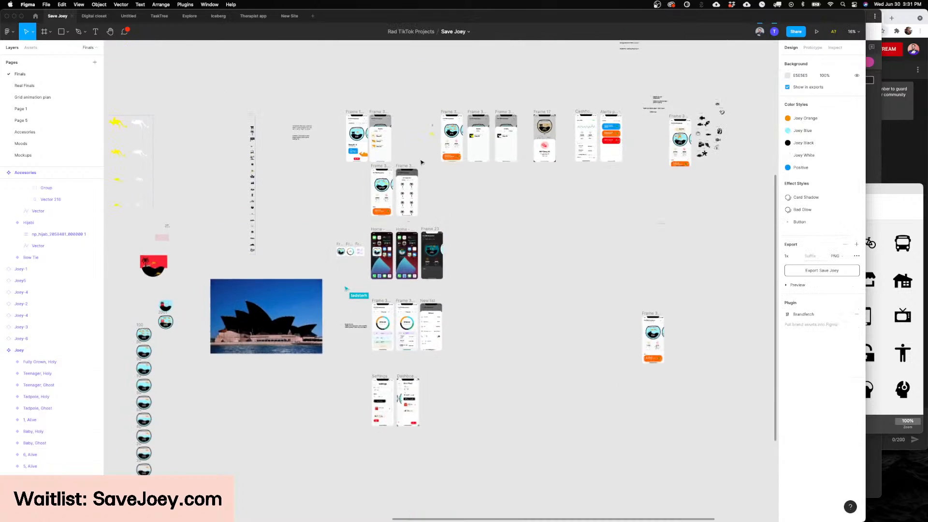
scroll(404, 128, "up", 10)
scroll(404, 129, "down", 5)
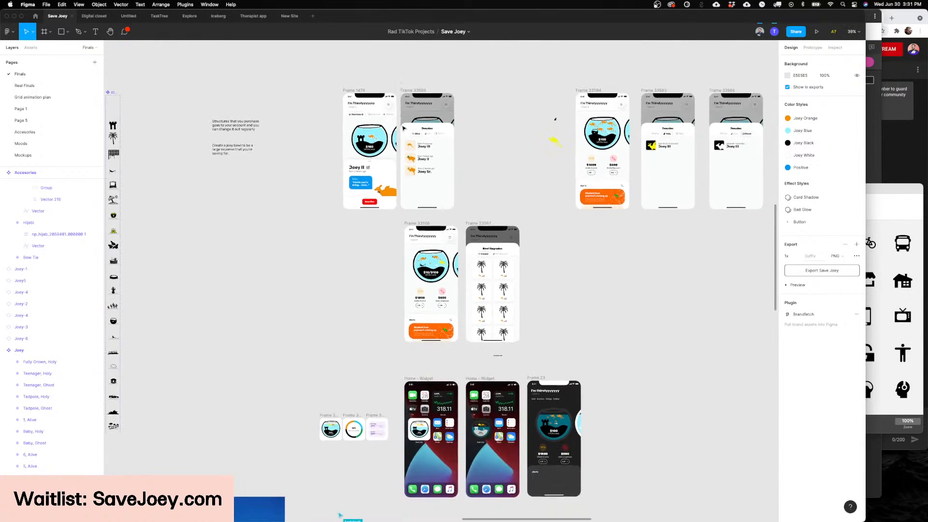
scroll(404, 128, "up", 3)
scroll(404, 129, "down", 3)
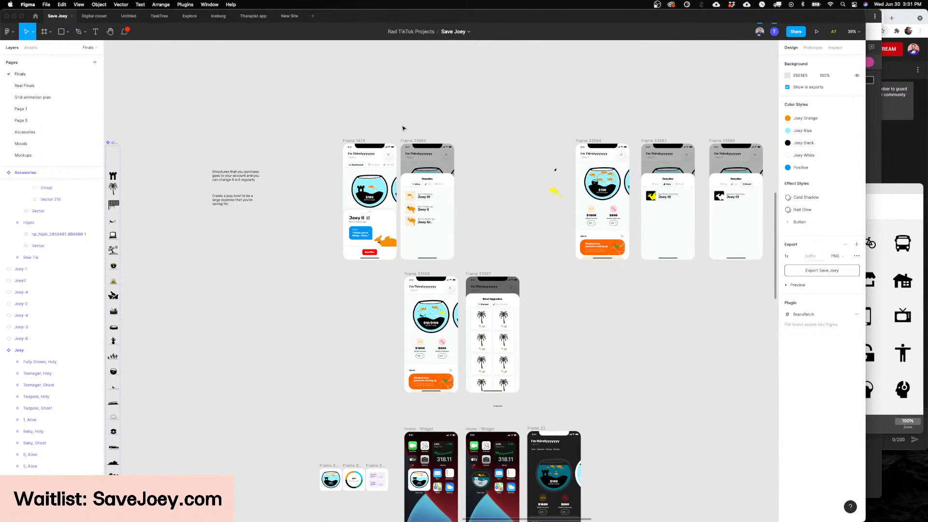
scroll(439, 145, "right", 2)
scroll(440, 146, "right", 2)
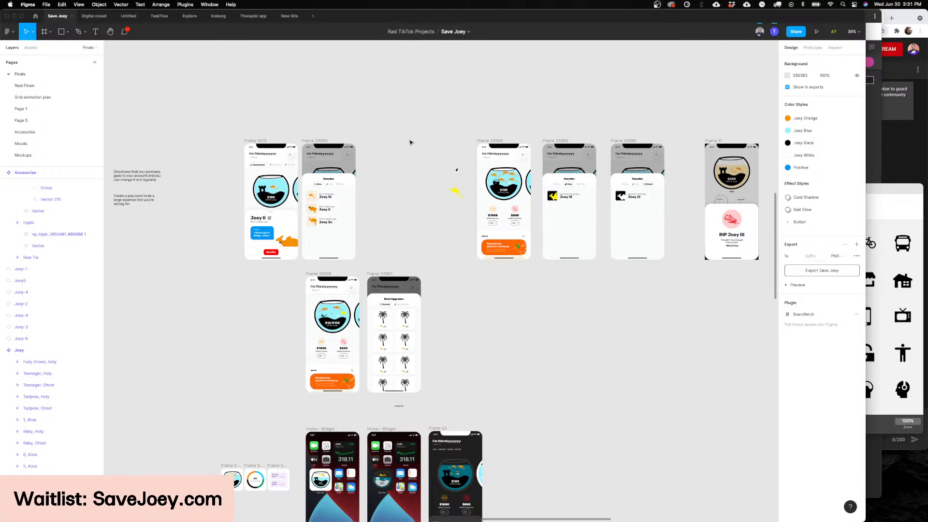
Step: Open the Real Finals page and examine the Dashboard, Cashflow and Alerts screens up close
left_click(30, 86)
scroll(361, 126, "down", 5)
left_click(561, 196)
scroll(561, 195, "up", 3)
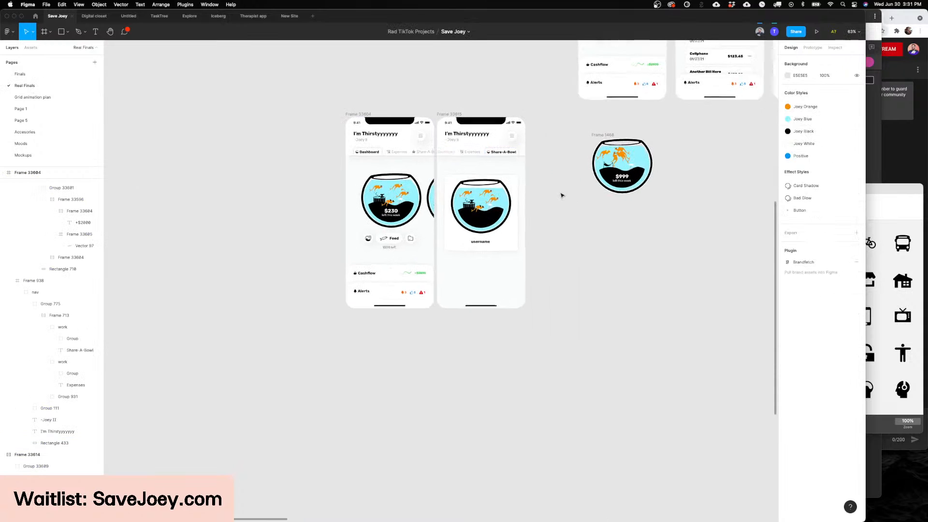
scroll(561, 195, "up", 7)
scroll(562, 195, "right", 7)
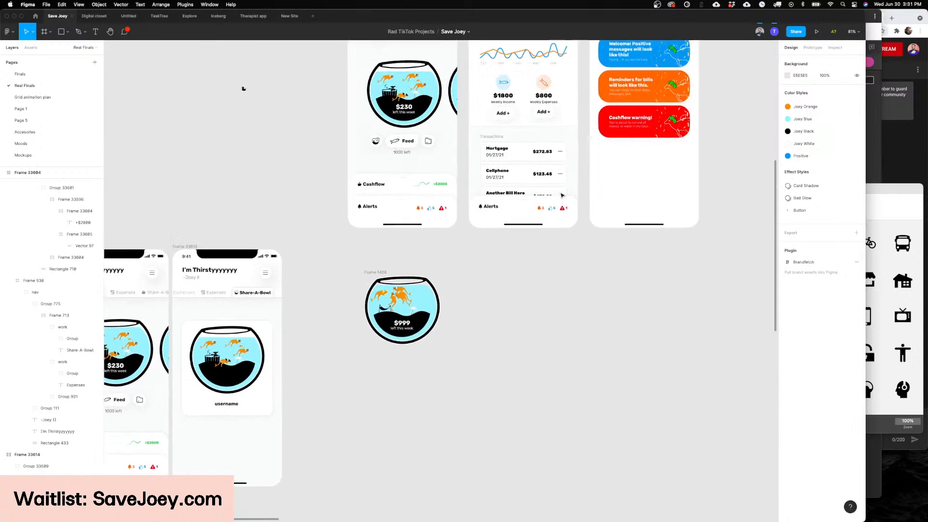
scroll(627, 202, "left", 5)
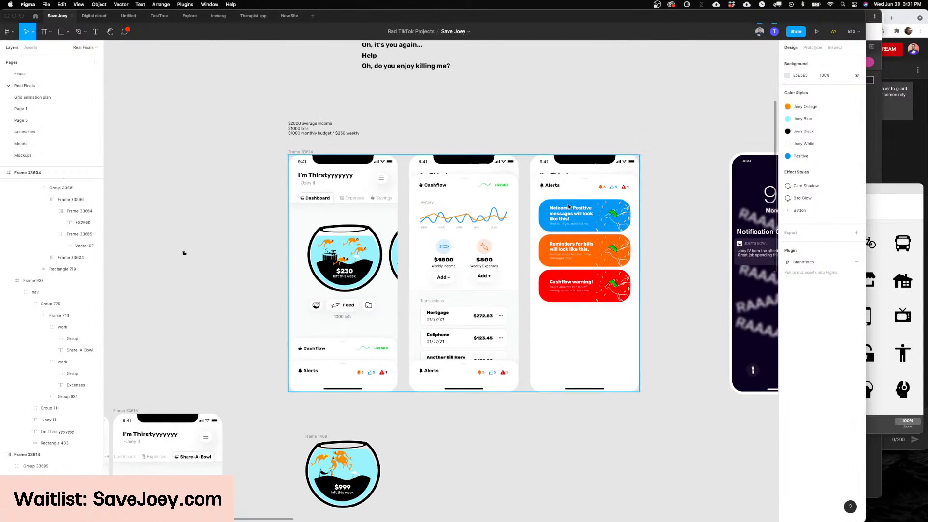
scroll(174, 199, "right", 5)
scroll(174, 199, "up", 5)
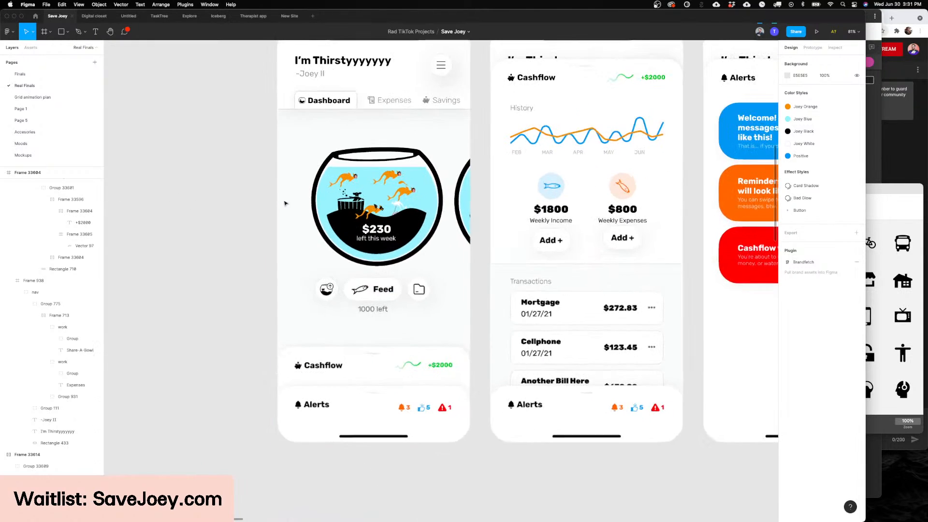
scroll(314, 194, "up", 2)
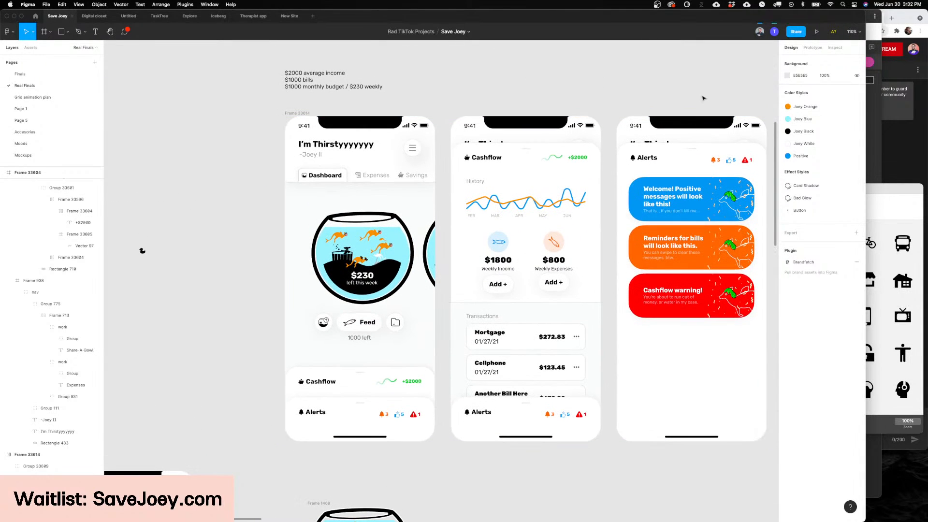
Step: Check the live stream's analytics and chat in YouTube Studio in Chrome, and return to the Real Finals screens in Figma
left_click(887, 125)
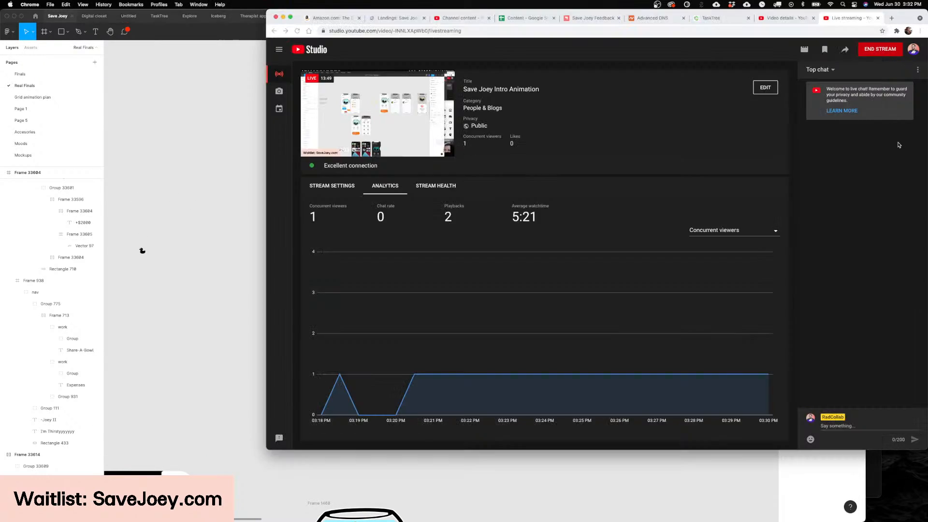
left_click(222, 164)
scroll(222, 164, "down", 1)
scroll(223, 165, "down", 2)
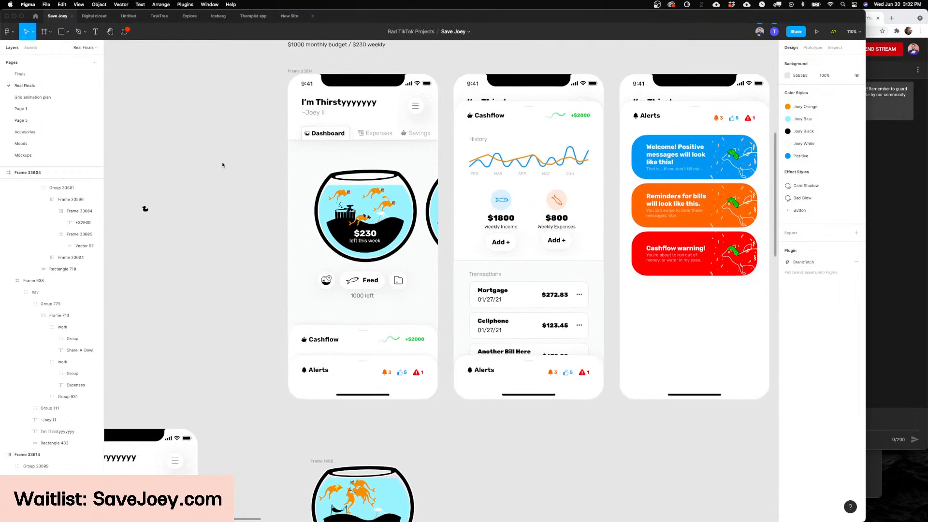
scroll(223, 164, "down", 5, "ctrl")
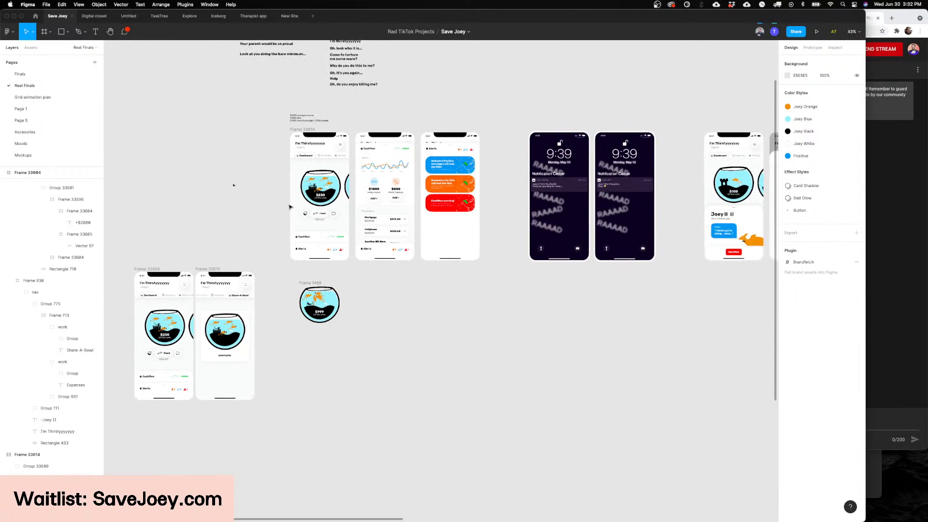
Step: Survey the row of final screens from the dashboard through the lock screens, Bowl Upgrades, Joey lists and expenses to the home-screen widget
scroll(289, 207, "left", 3)
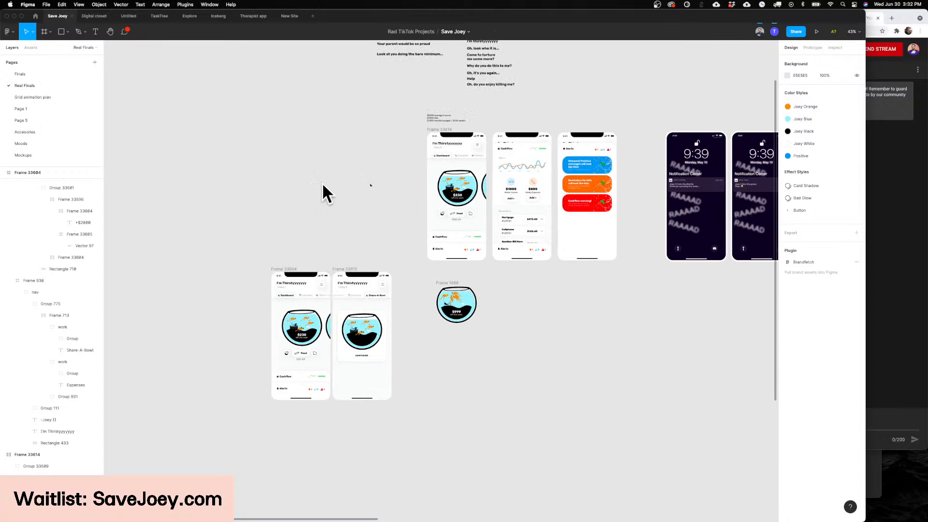
scroll(321, 190, "down", 3)
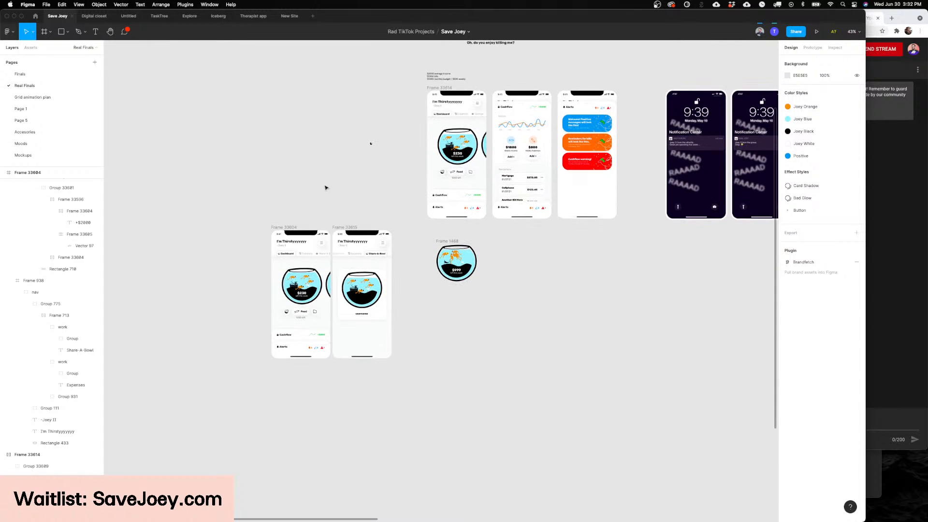
scroll(326, 188, "up", 4)
scroll(325, 188, "right", 2)
scroll(326, 187, "right", 10)
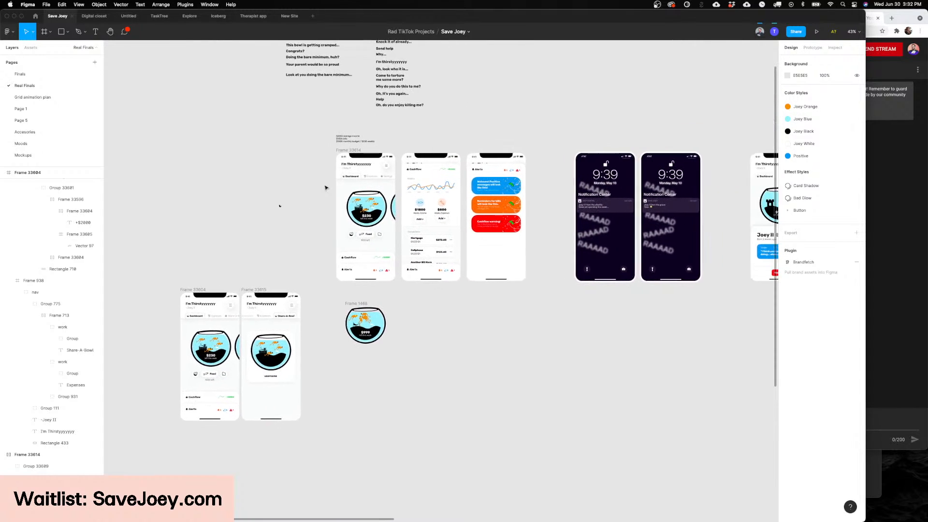
scroll(524, 276, "right", 6)
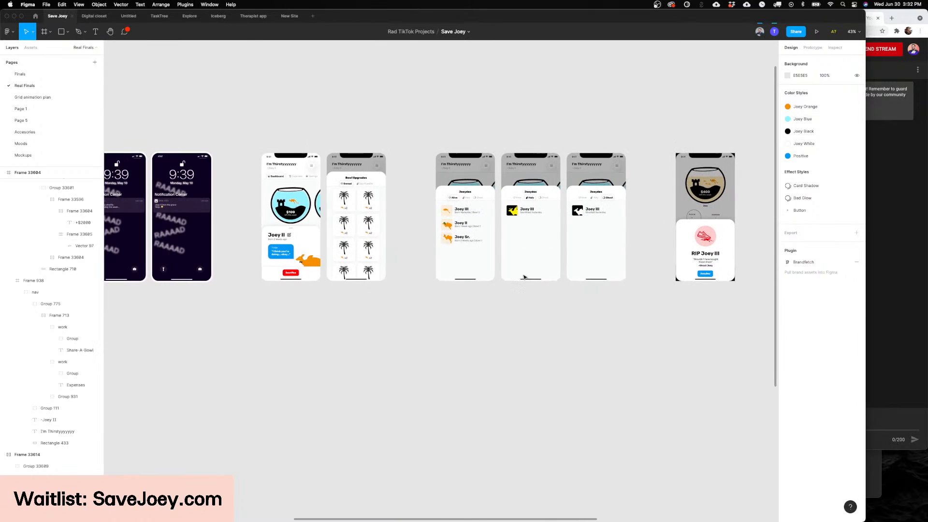
scroll(524, 276, "right", 12)
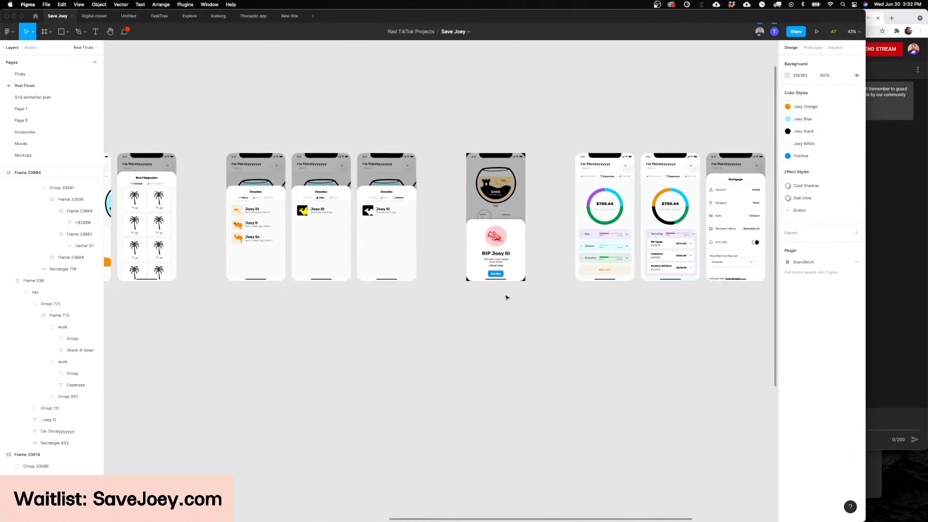
scroll(509, 301, "right", 3)
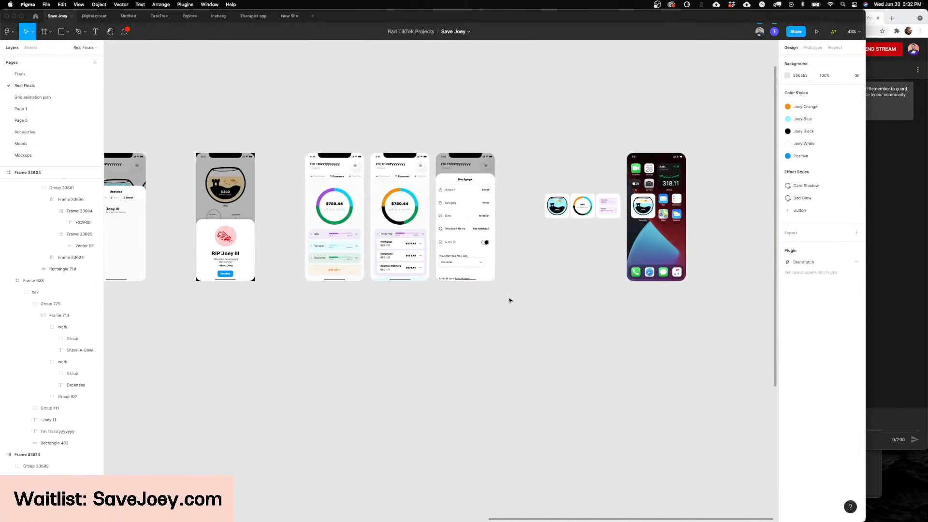
Step: Look back along the row from the expense screens to the dashboard and the Share-A-Bowl frames below it
scroll(510, 300, "left", 12)
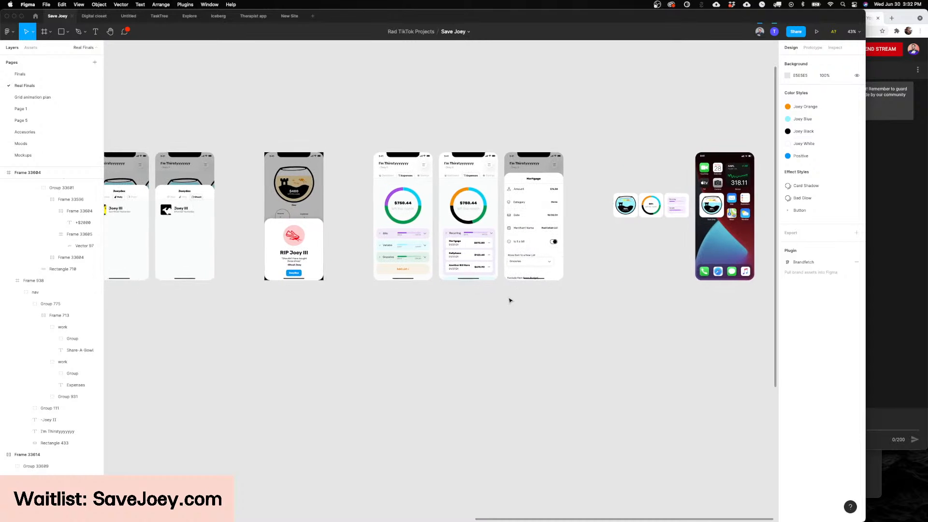
scroll(510, 300, "left", 15)
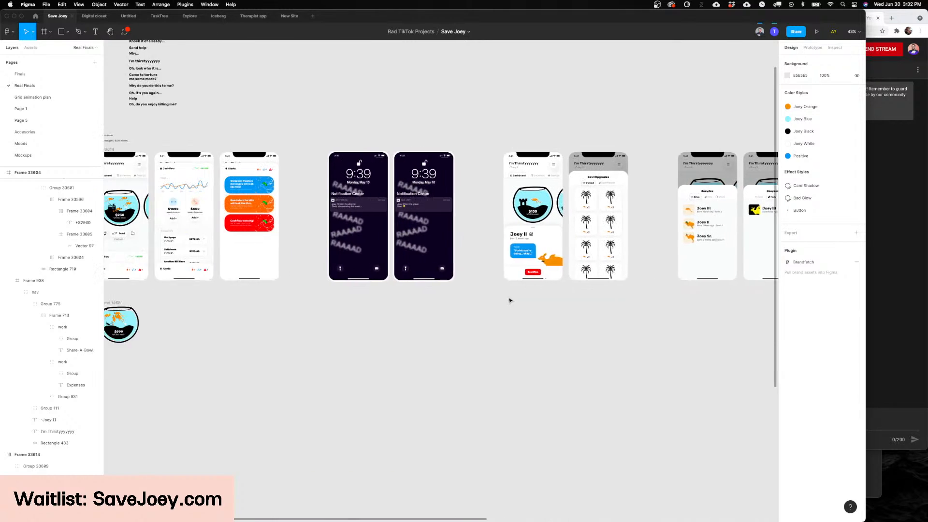
scroll(510, 301, "left", 6)
scroll(510, 301, "down", 2)
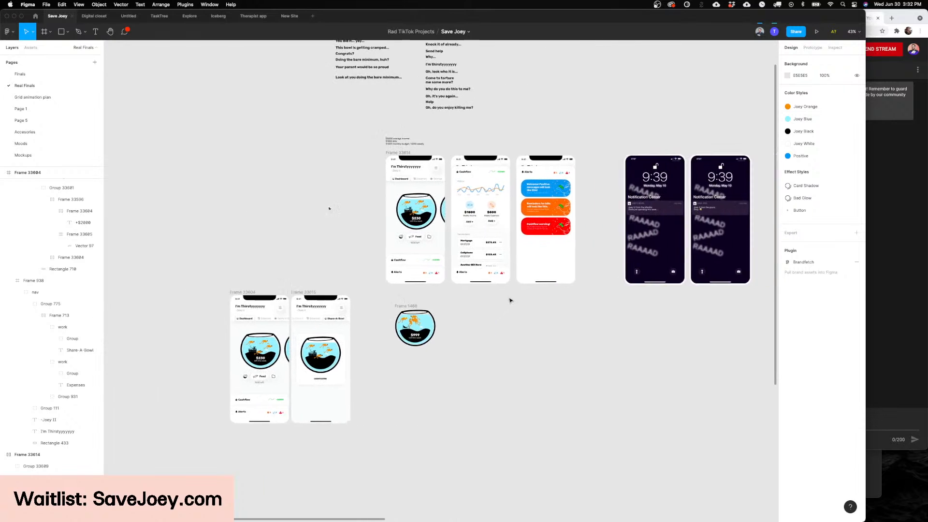
scroll(208, 251, "left", 6)
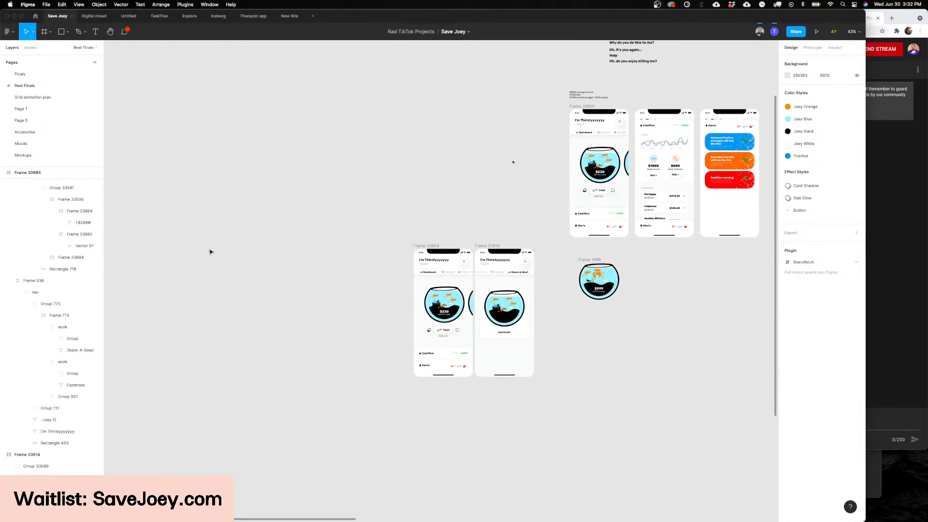
scroll(208, 252, "down", 2)
scroll(209, 252, "right", 2)
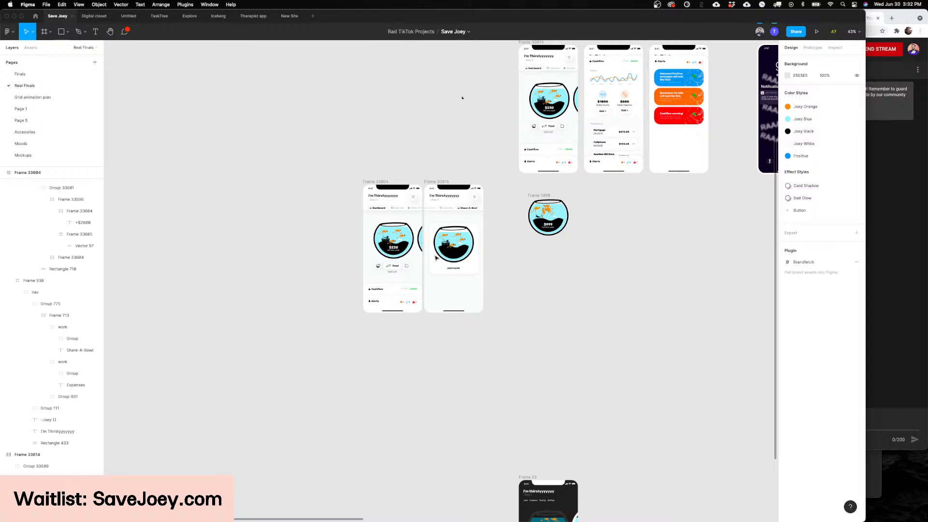
Step: Open the Finals page and find the Onboarding section above the dashboard screens
scroll(436, 258, "up", 4)
scroll(436, 258, "right", 3)
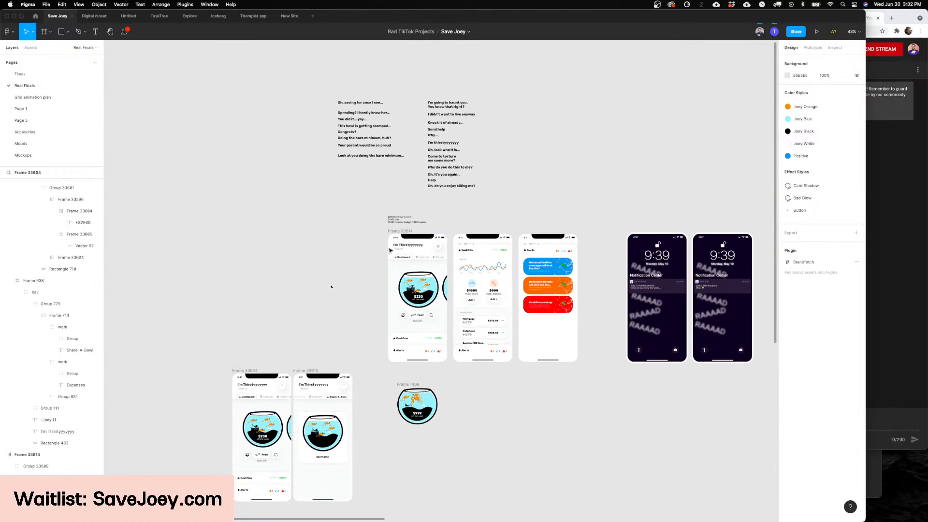
scroll(406, 279, "up", 3)
scroll(271, 296, "down", 5)
left_click(20, 74)
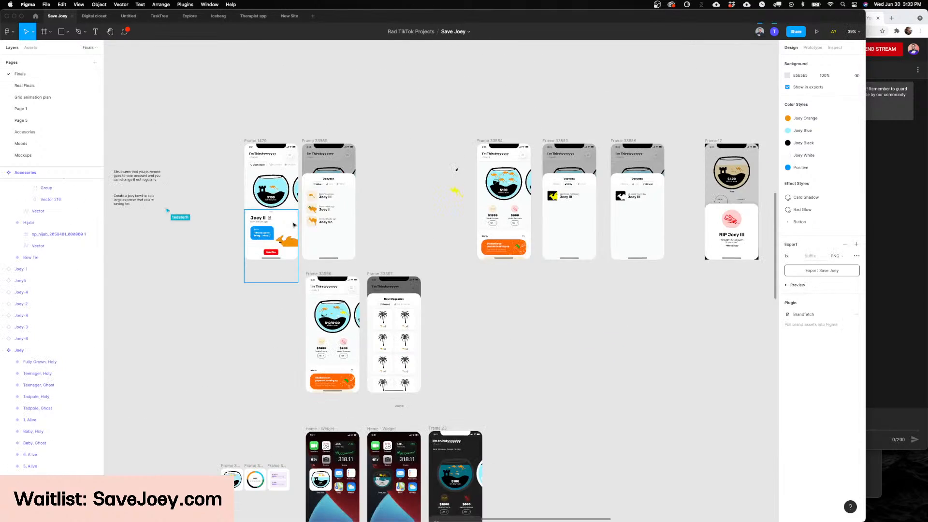
scroll(294, 225, "down", 3)
scroll(299, 242, "up", 3)
scroll(304, 256, "up", 8)
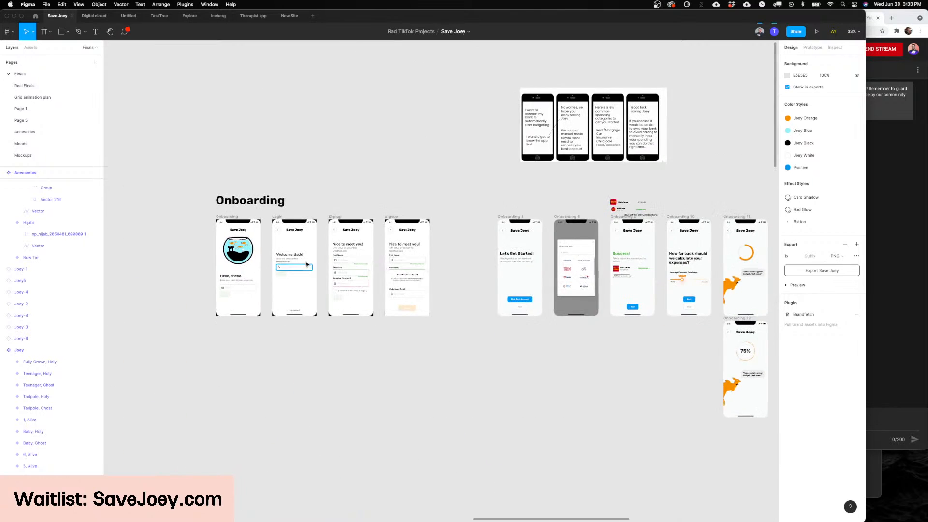
Step: Examine the onboarding welcome, login, signup and email confirmation screens up close
scroll(307, 264, "right", 6)
scroll(309, 275, "up", 3)
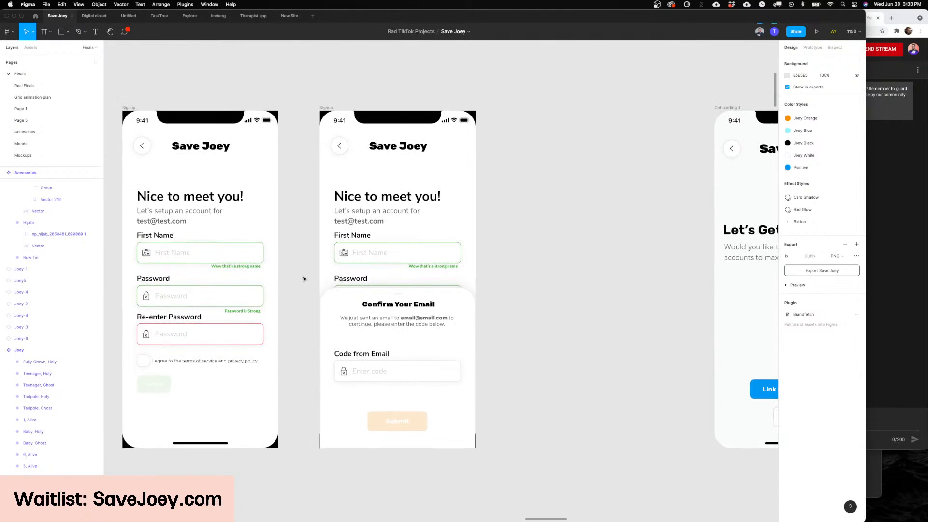
scroll(310, 277, "down", 5)
scroll(314, 275, "left", 4)
scroll(315, 275, "right", 4)
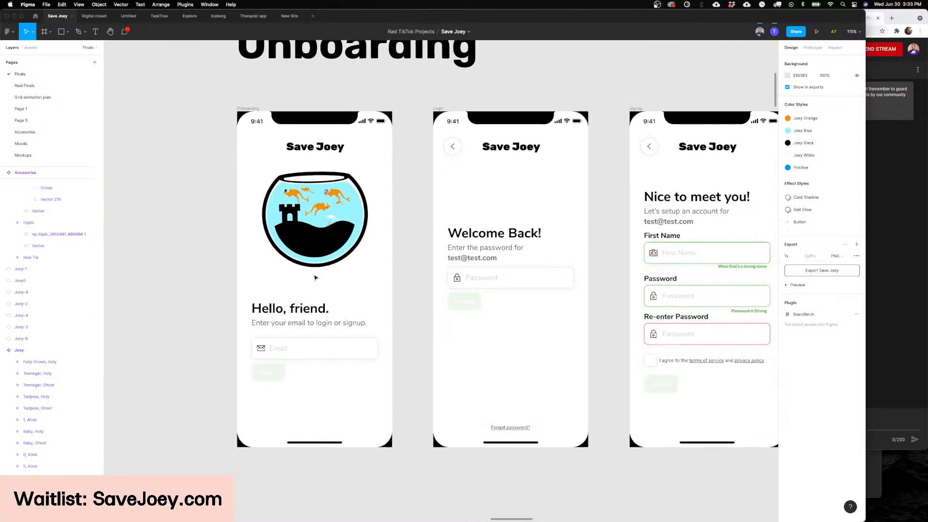
scroll(314, 277, "down", 3)
Step: Examine the Let's Get Started screen and the neighbouring bank selection and Success screens
scroll(315, 277, "right", 6)
scroll(307, 251, "up", 5)
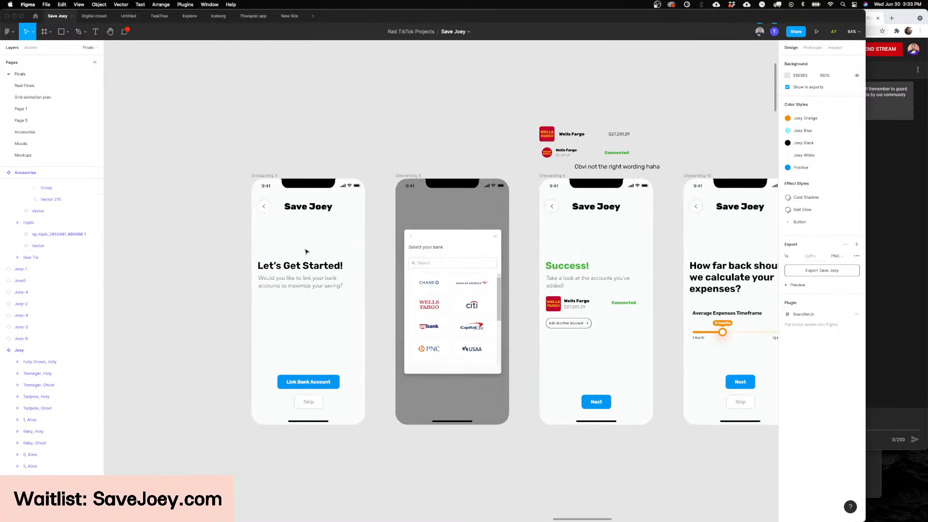
scroll(306, 252, "left", 1)
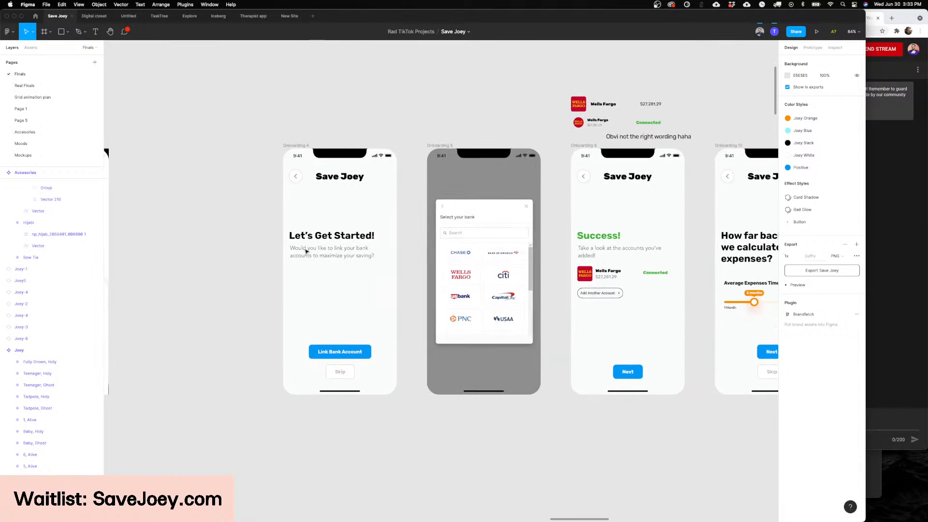
scroll(306, 251, "down", 1)
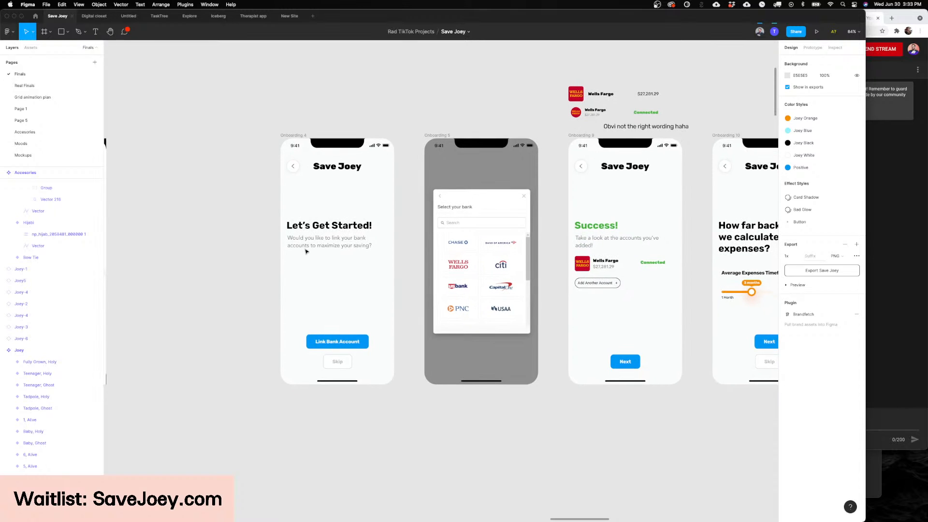
scroll(306, 252, "right", 2)
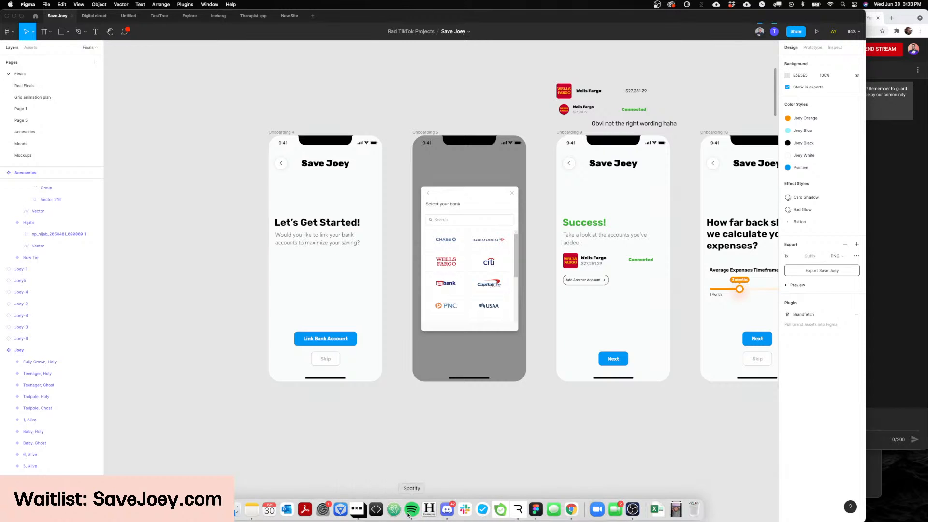
Step: Switch to Rive, play the Joey movement state machine, and return to the onboarding screens in Figma
left_click(518, 508)
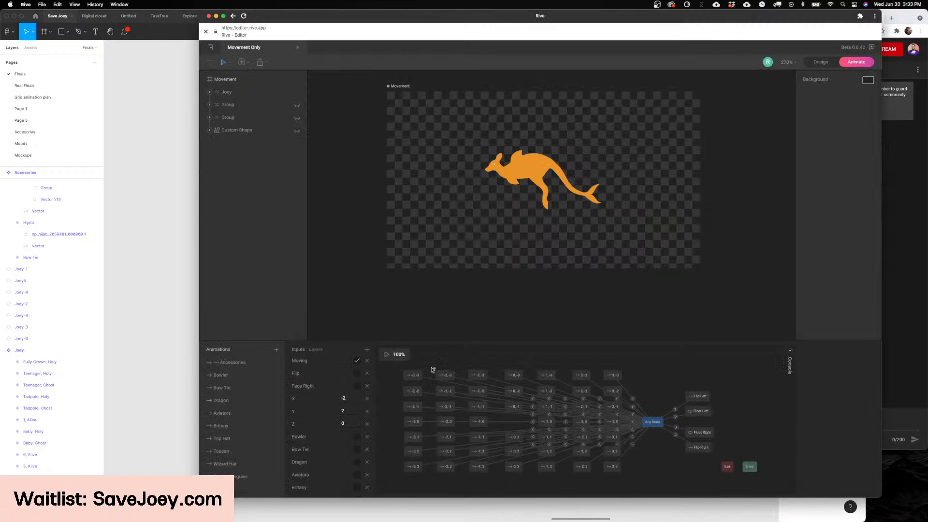
left_click(386, 354)
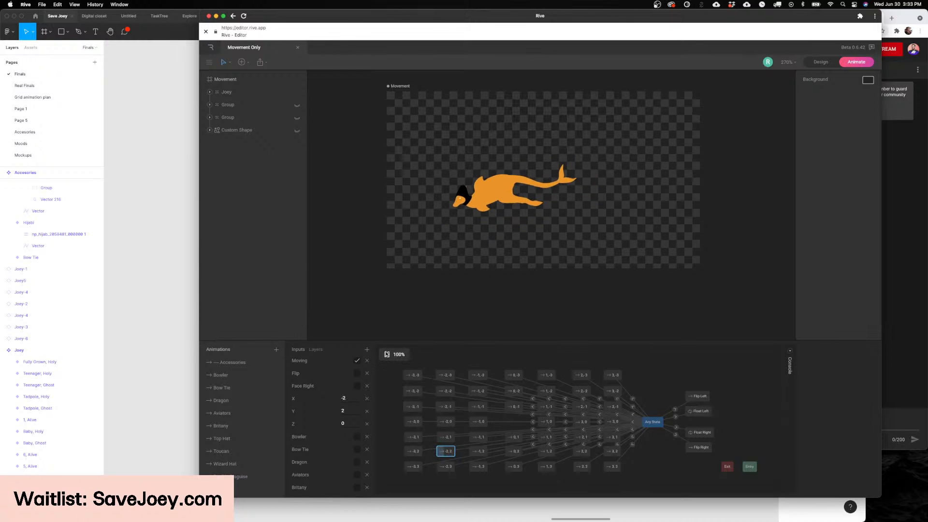
left_click(181, 320)
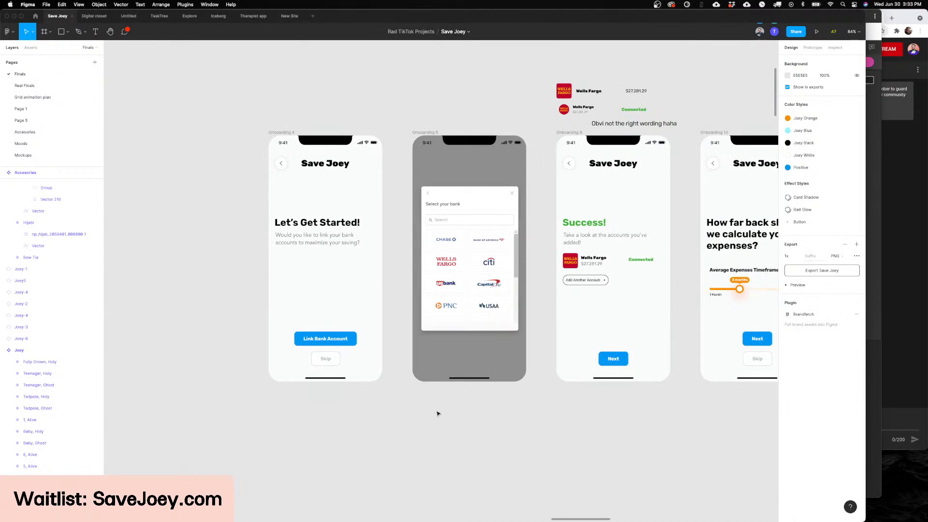
Step: Look ahead to the expense timeframe and budget calculation screens, and back at the Link Bank Account and Skip options
scroll(671, 347, "right", 2)
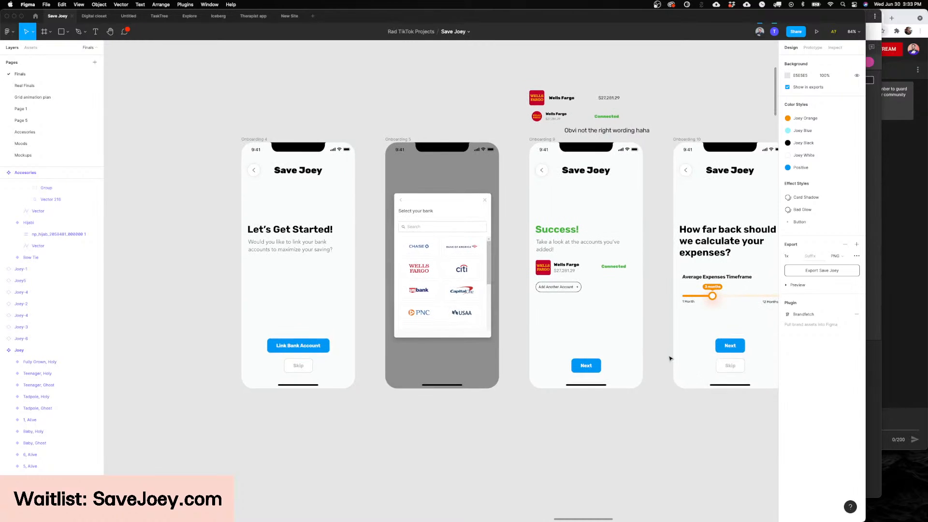
scroll(667, 357, "right", 5)
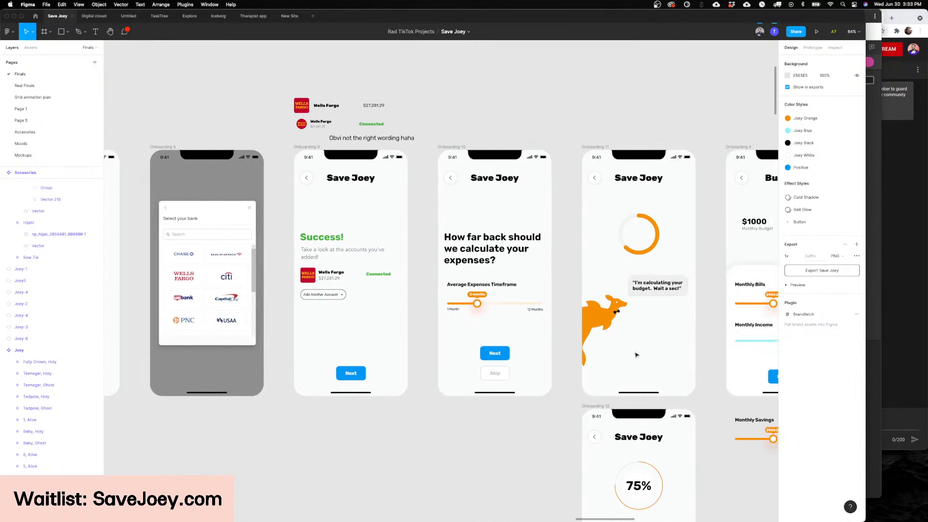
scroll(570, 314, "left", 5)
scroll(506, 272, "up", 3)
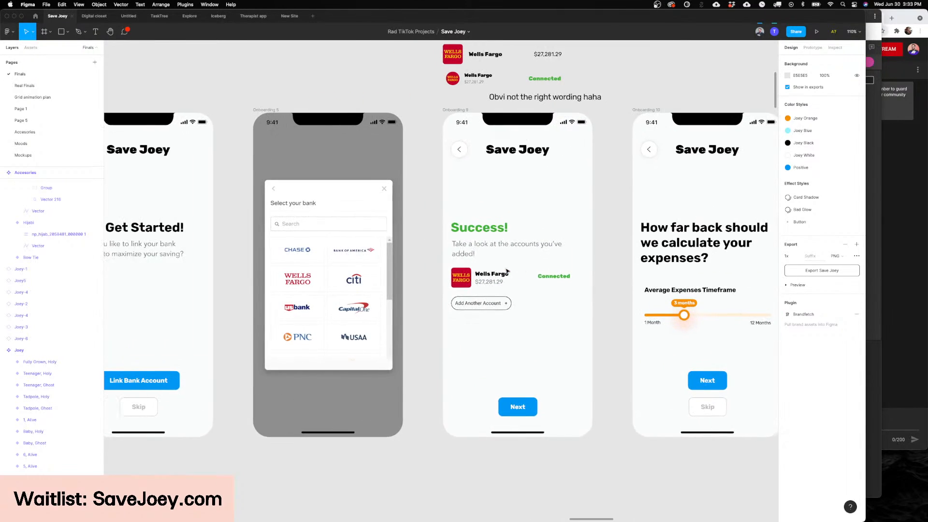
scroll(435, 289, "left", 5)
scroll(346, 411, "up", 5)
scroll(346, 410, "down", 8)
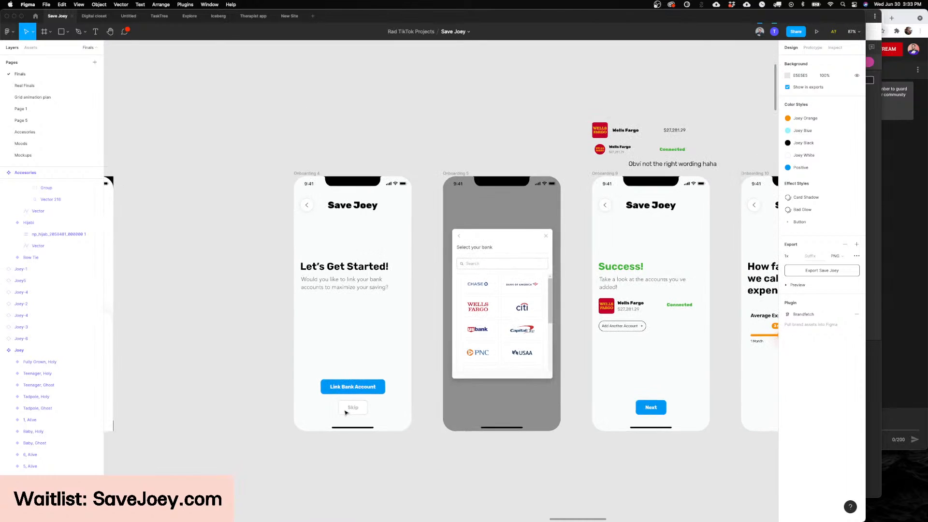
scroll(346, 411, "up", 3)
scroll(451, 375, "left", 3)
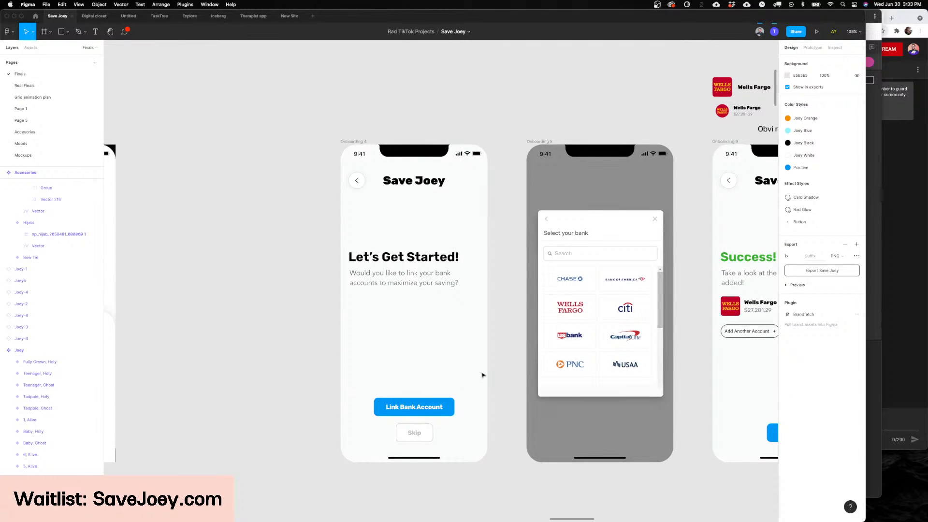
Step: Examine the Select your bank screen alongside the Let's Get Started and Success screens
scroll(482, 375, "down", 2)
scroll(482, 375, "right", 5)
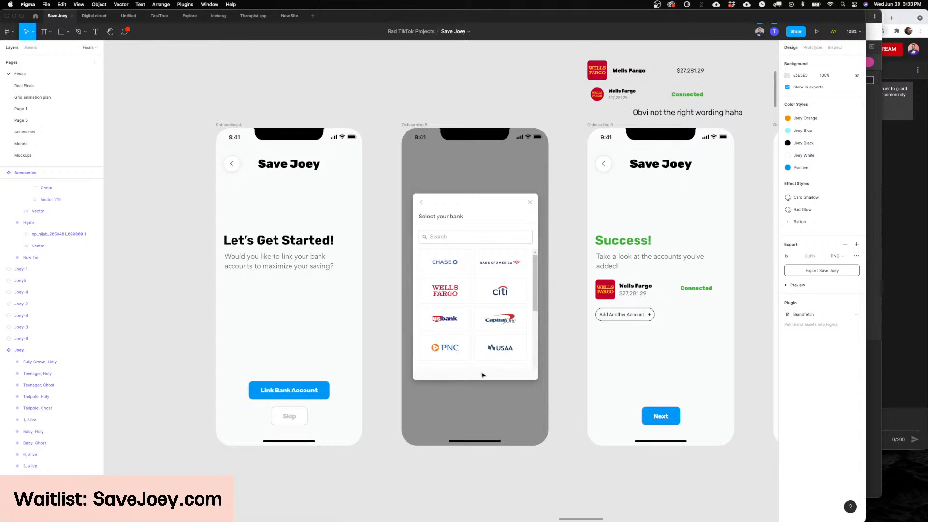
scroll(482, 375, "left", 1)
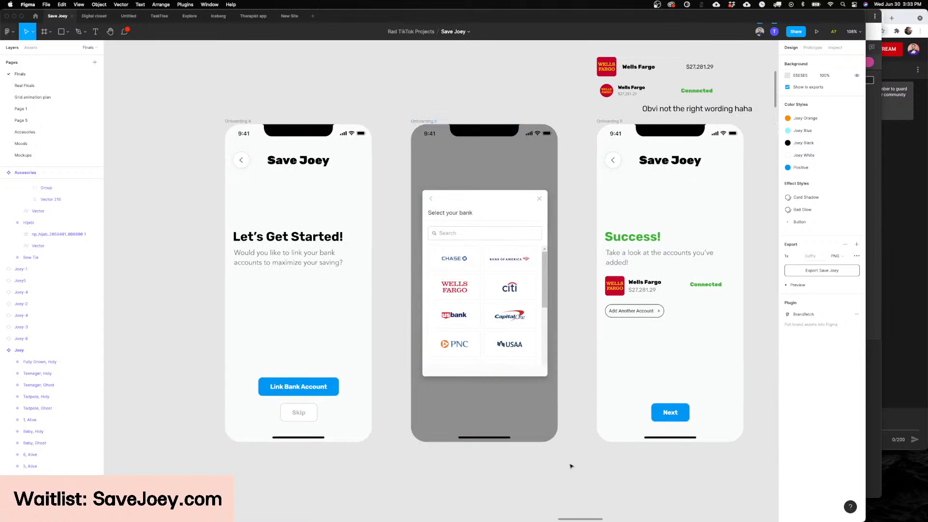
scroll(571, 465, "left", 5)
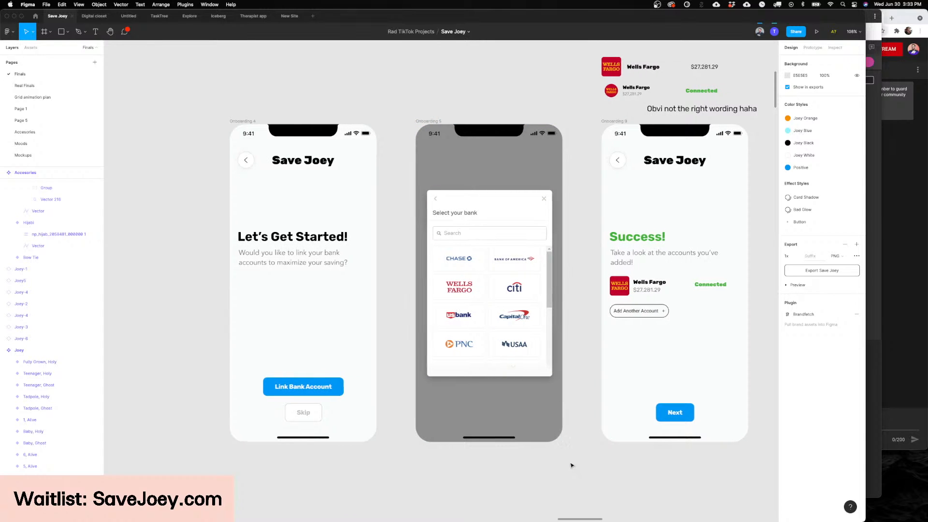
scroll(571, 465, "right", 3)
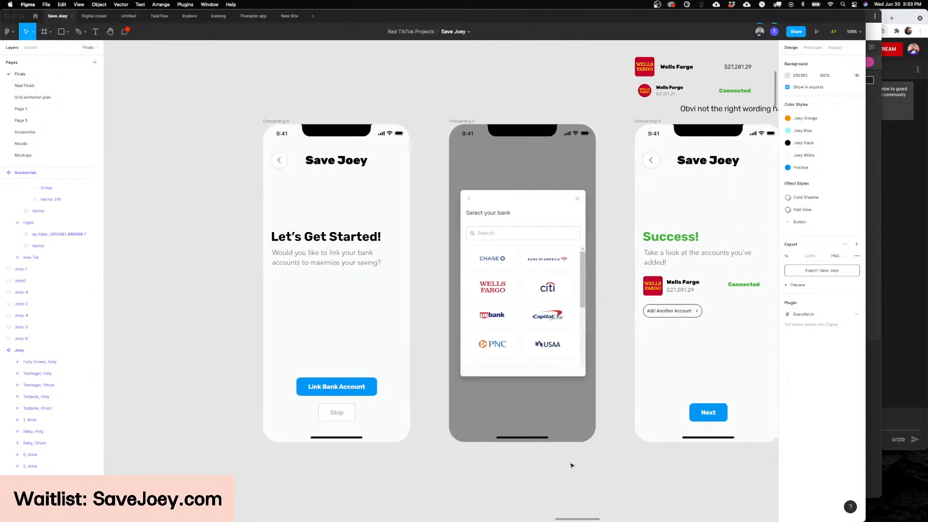
scroll(547, 400, "down", 5)
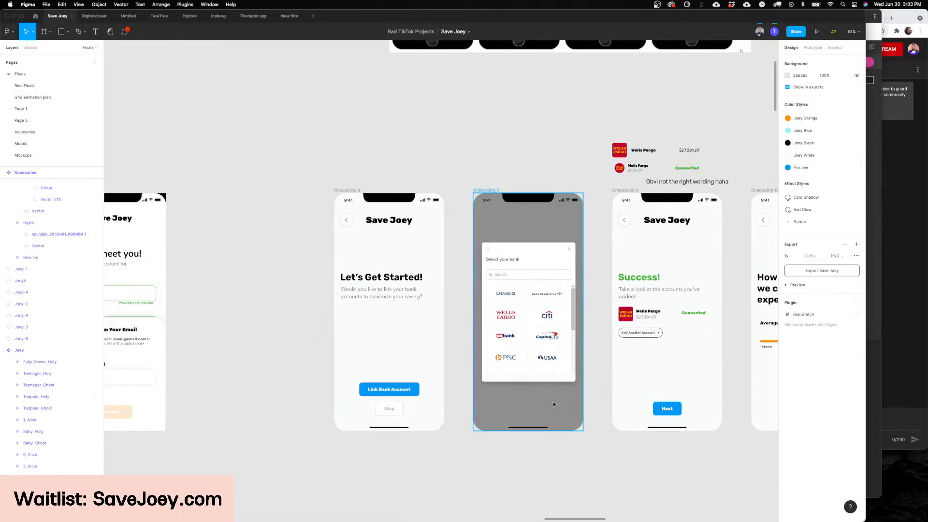
scroll(553, 404, "up", 2)
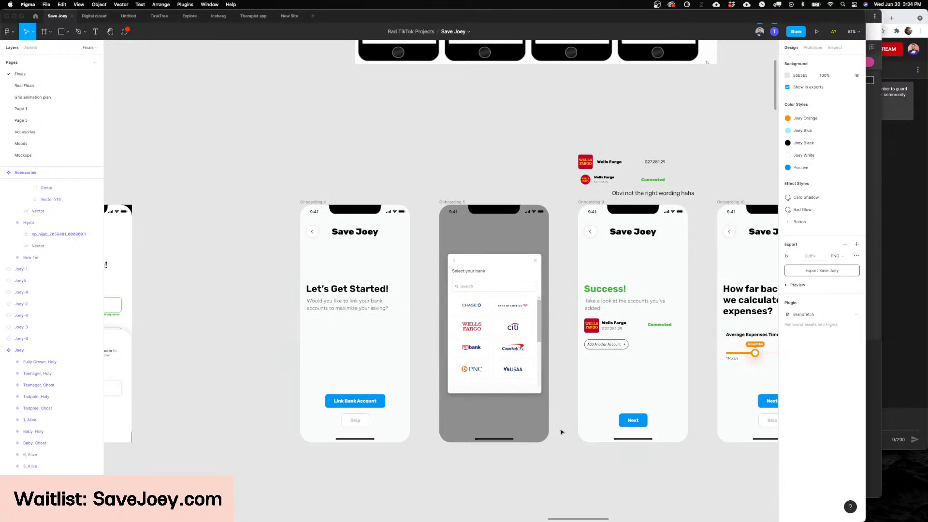
scroll(561, 455, "down", 1)
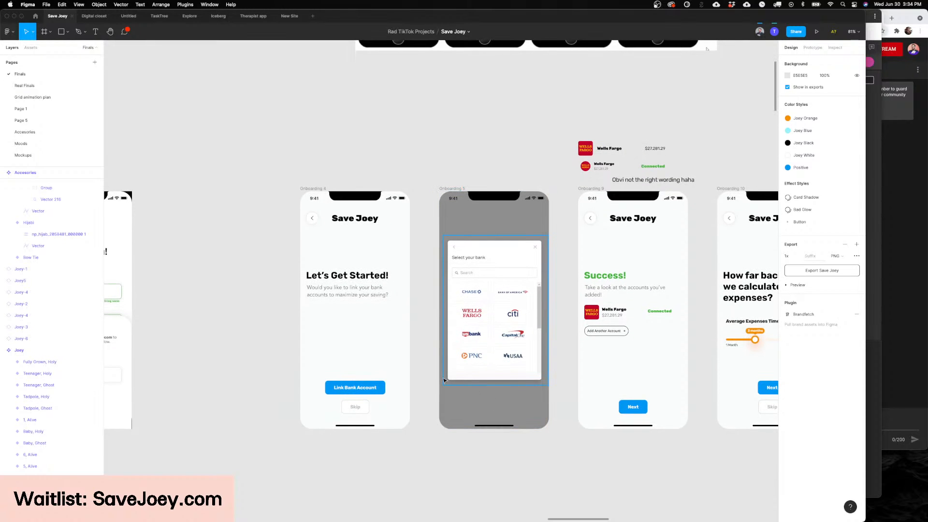
Step: Survey the onboarding row between the bank linking screens and the budget calculation screen with Joey
scroll(568, 363, "right", 5)
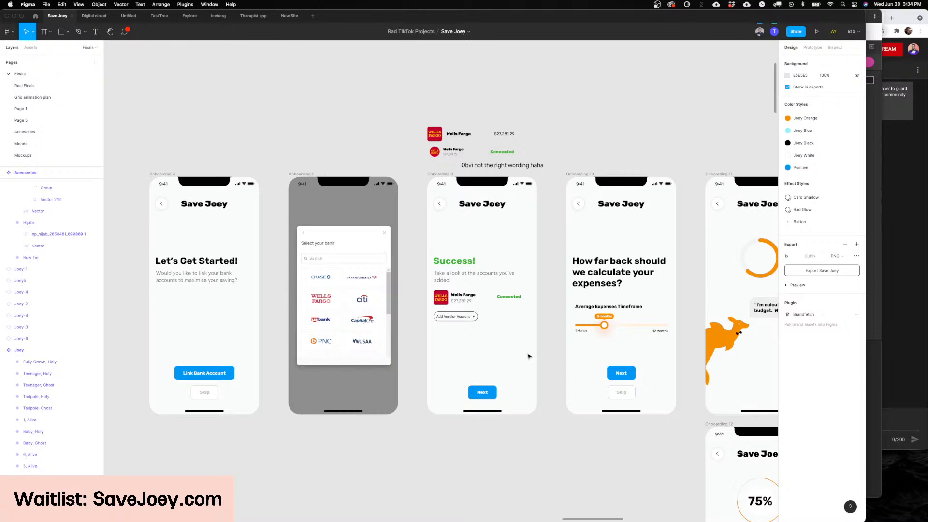
scroll(529, 356, "right", 4)
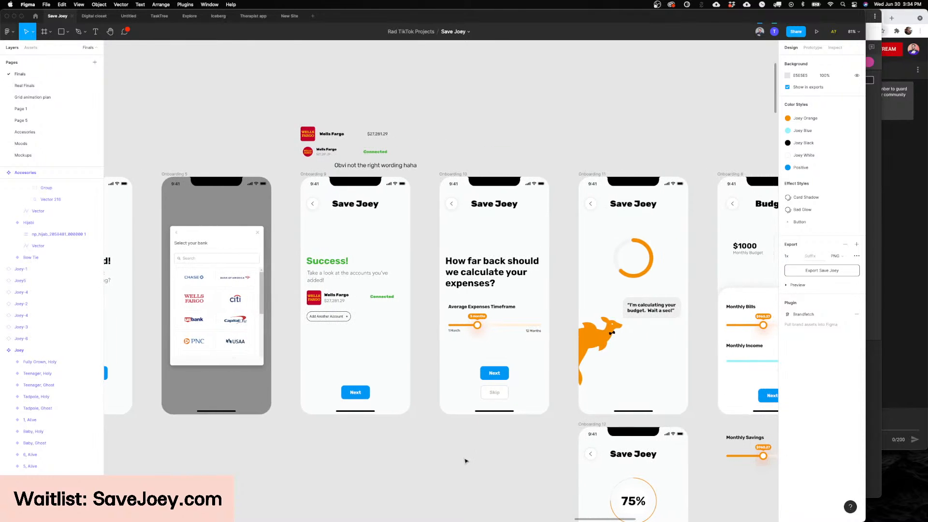
scroll(465, 460, "left", 8)
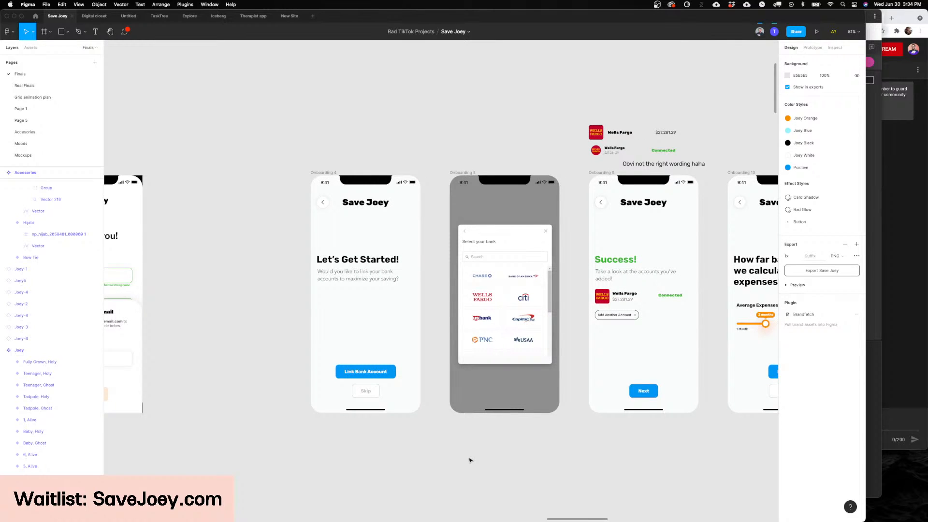
scroll(464, 429, "right", 7)
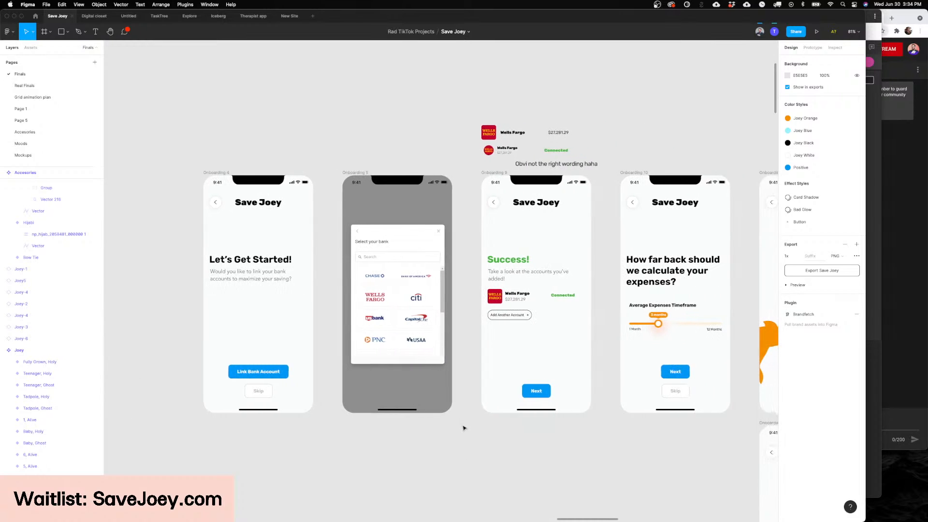
scroll(463, 428, "left", 2)
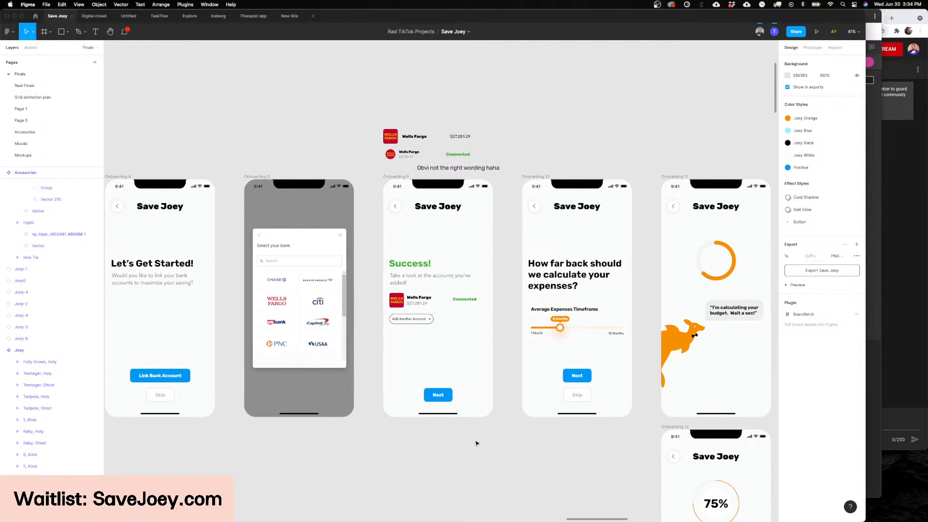
Step: Compare the connected account, Average Expenses Timeframe and bank linking screens up close
scroll(479, 333, "up", 5, "ctrl")
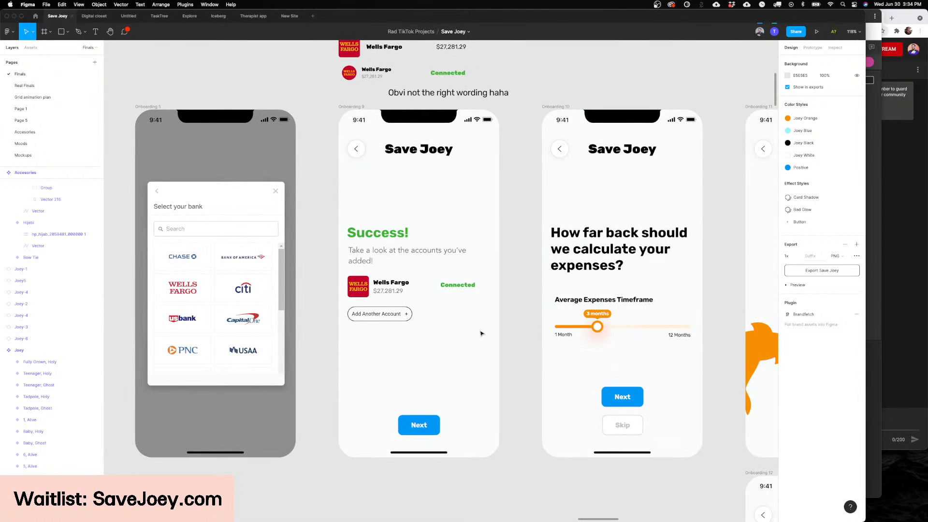
scroll(480, 334, "up", 2)
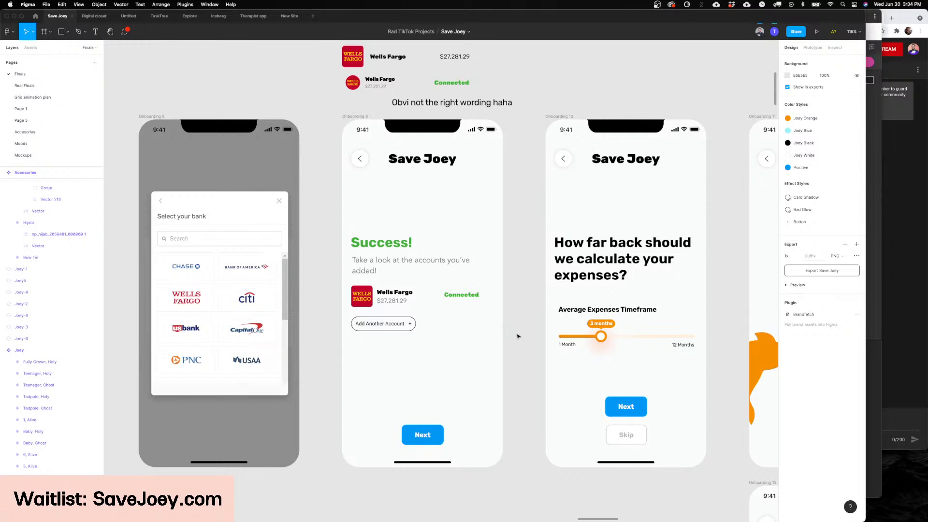
scroll(518, 336, "left", 1)
scroll(518, 336, "right", 1)
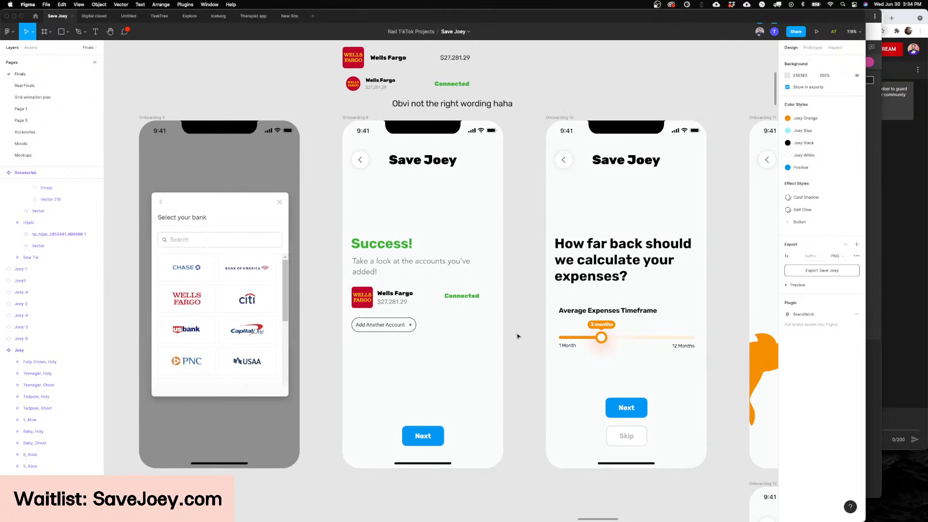
scroll(518, 336, "right", 6)
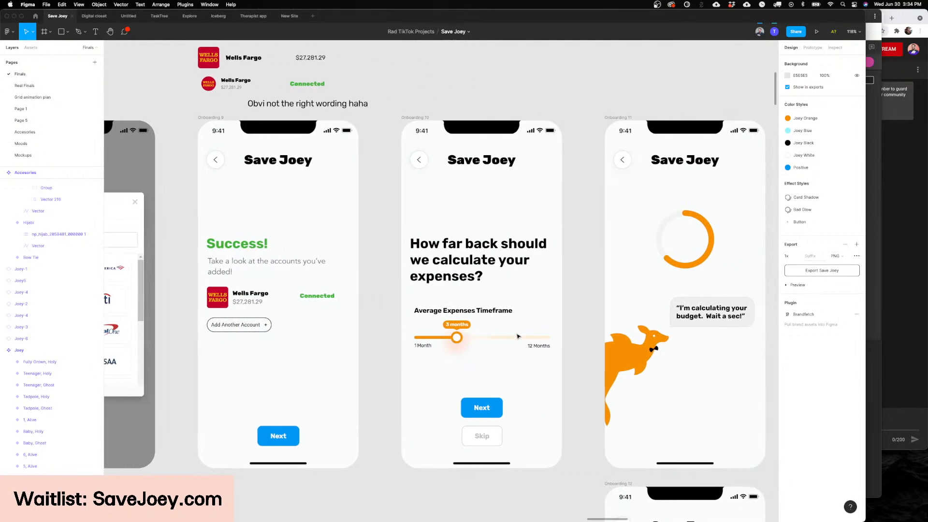
scroll(518, 336, "left", 20)
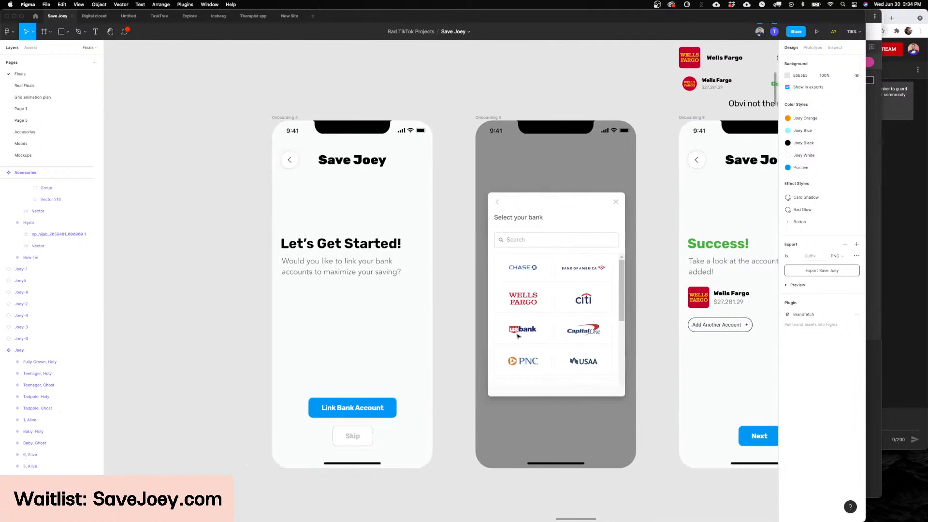
scroll(516, 336, "right", 8)
scroll(527, 343, "left", 6)
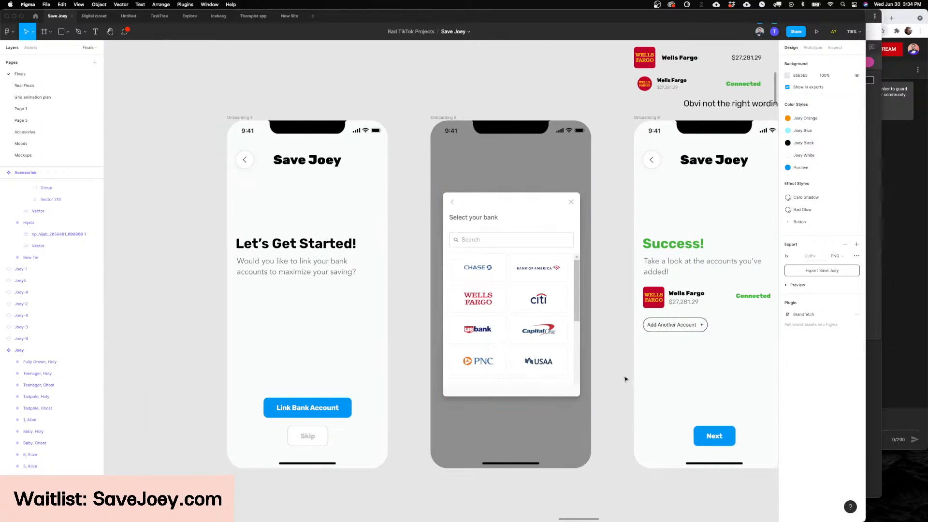
Step: Select the bank list image on the Onboarding 5 screen to inspect it, and clear the selection
scroll(625, 379, "right", 4)
scroll(483, 345, "left", 2)
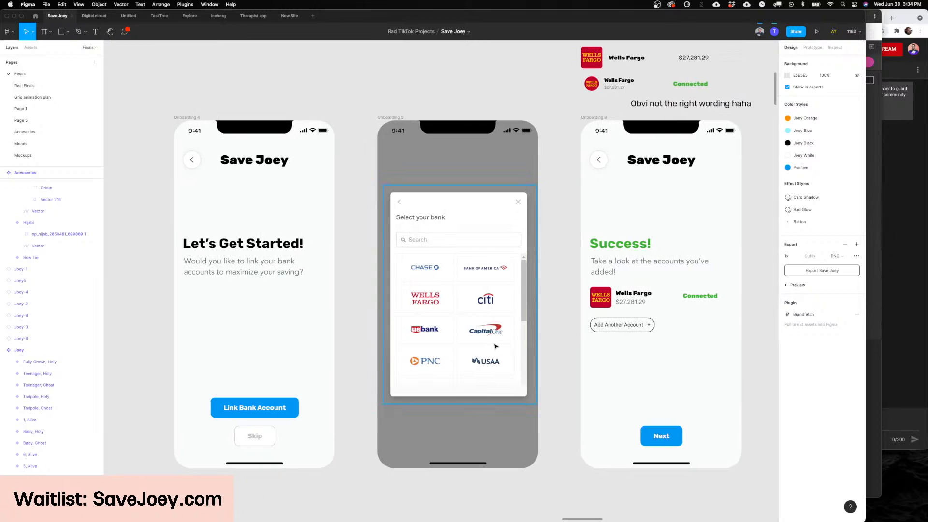
left_click(475, 344)
scroll(531, 350, "right", 2)
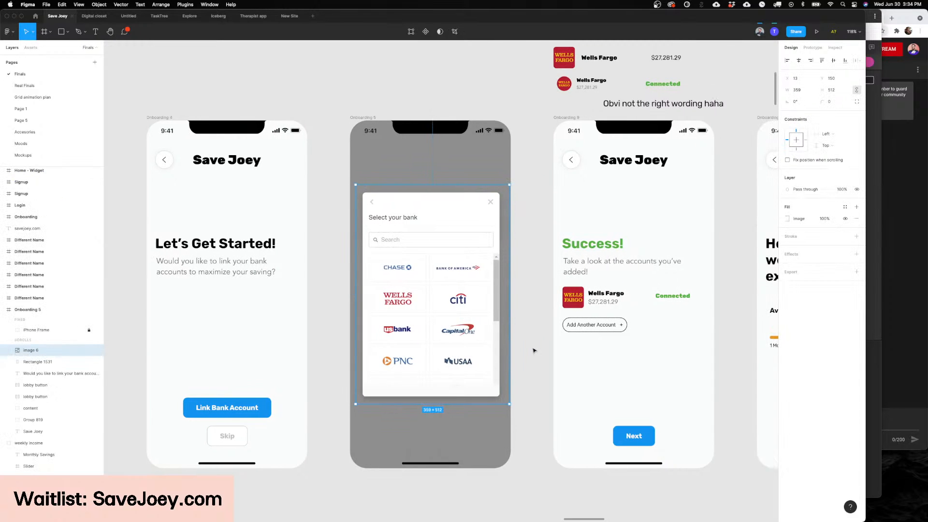
scroll(534, 349, "right", 3)
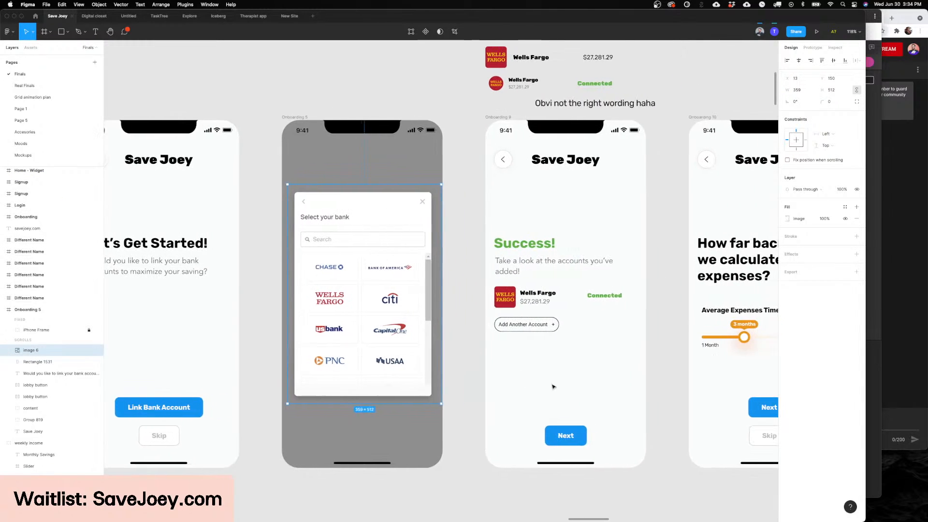
left_click(652, 383)
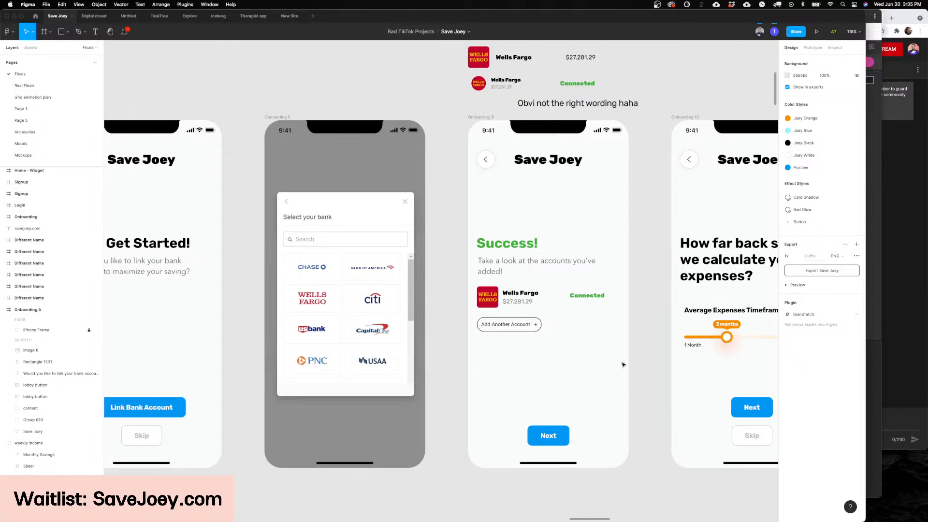
Step: Follow the flow from the bank list through the Success screen and expense timeframe question to Joey's budget calculation screen
scroll(621, 363, "right", 4)
scroll(506, 473, "left", 2)
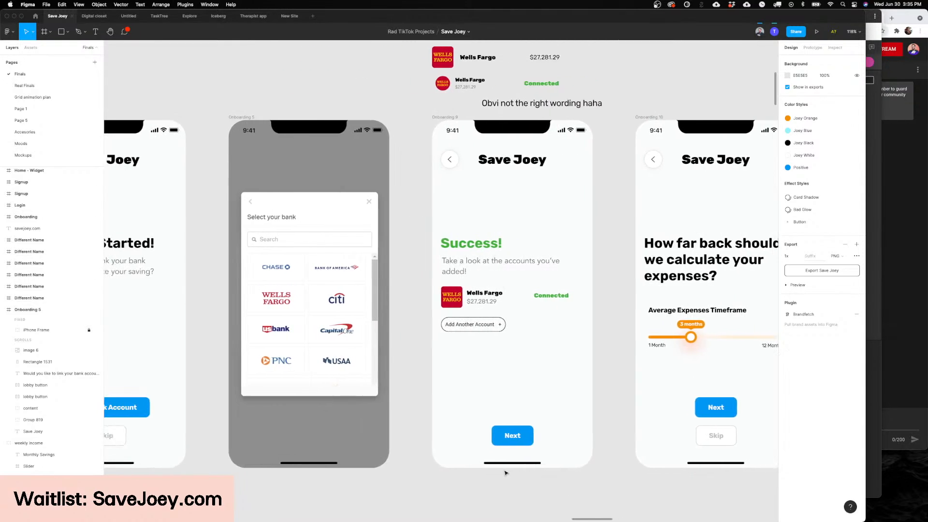
scroll(508, 454, "right", 3)
scroll(510, 445, "right", 10)
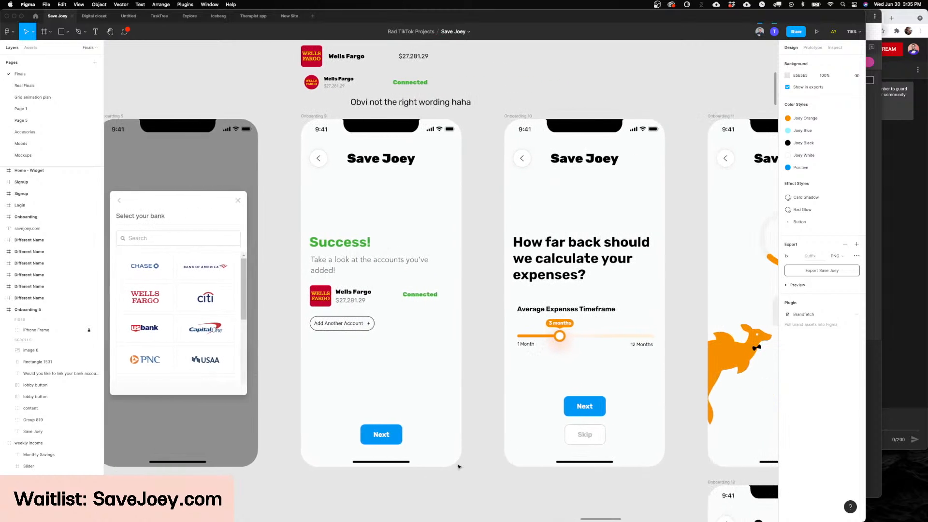
scroll(475, 466, "left", 18)
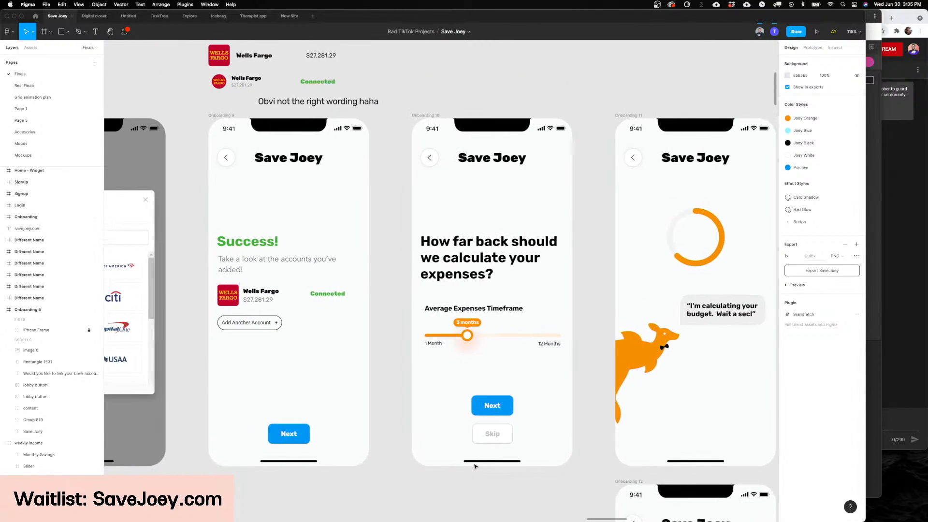
scroll(423, 456, "left", 1)
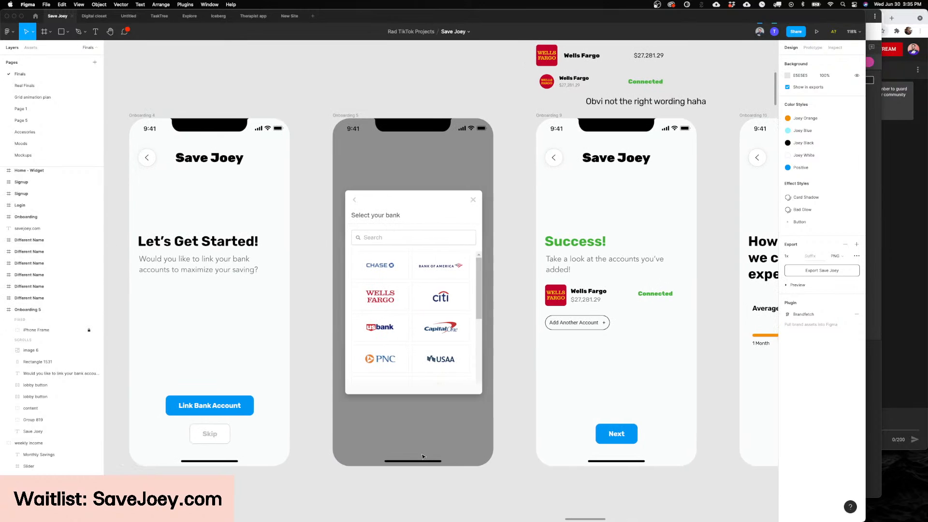
scroll(422, 456, "right", 7)
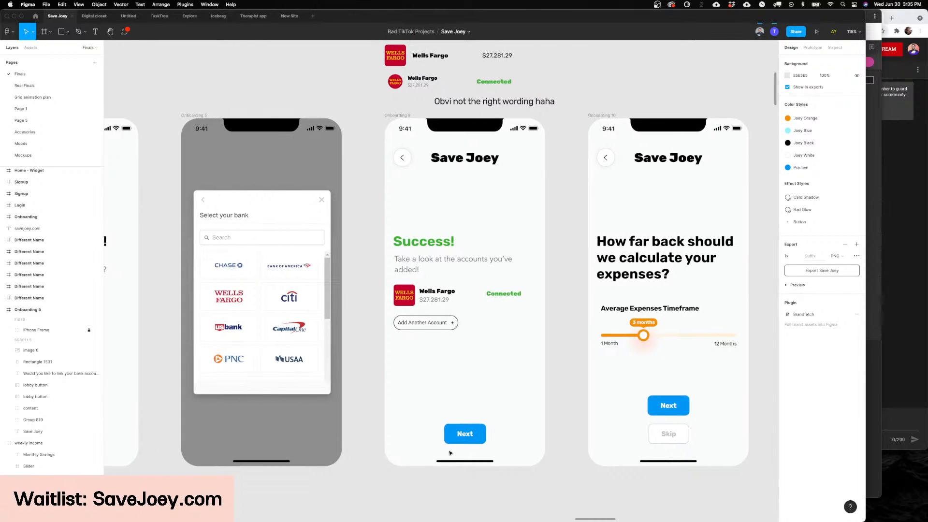
scroll(475, 438, "right", 5)
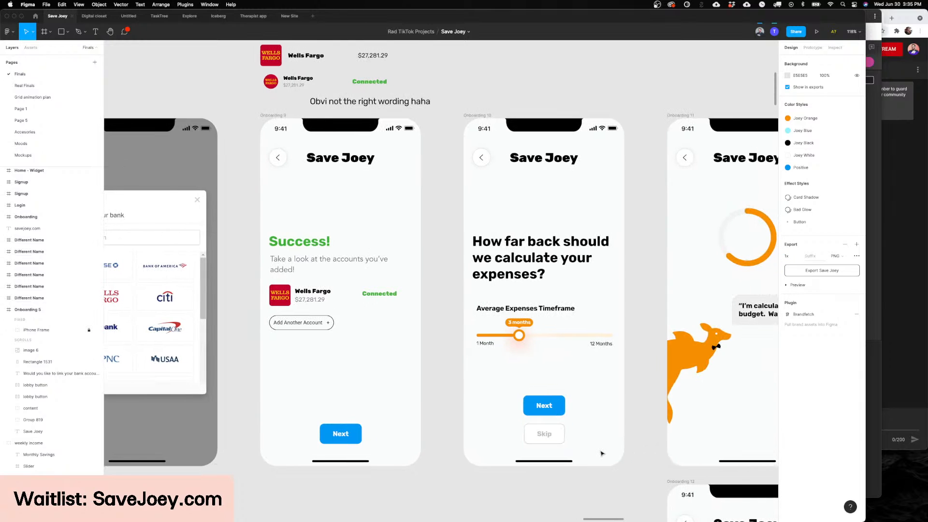
scroll(602, 452, "right", 6)
scroll(602, 453, "right", 10)
scroll(429, 414, "left", 17)
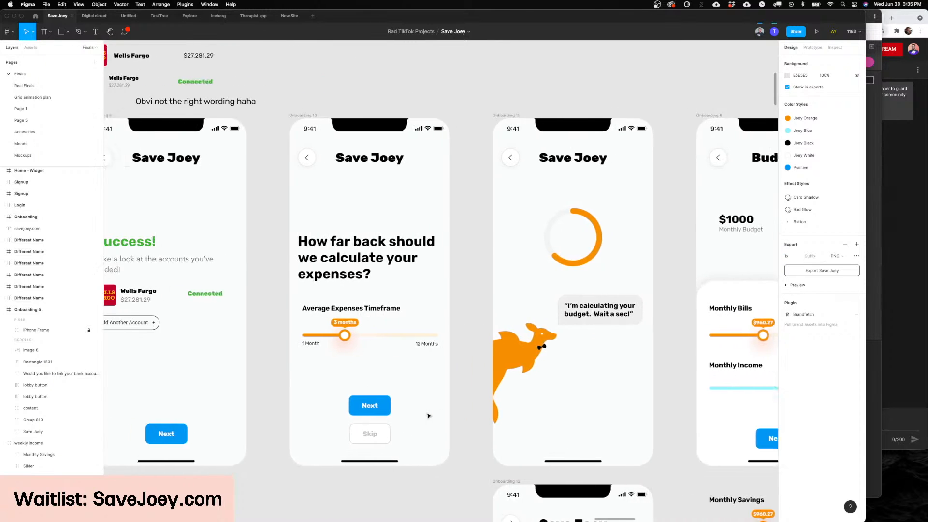
scroll(427, 415, "right", 1)
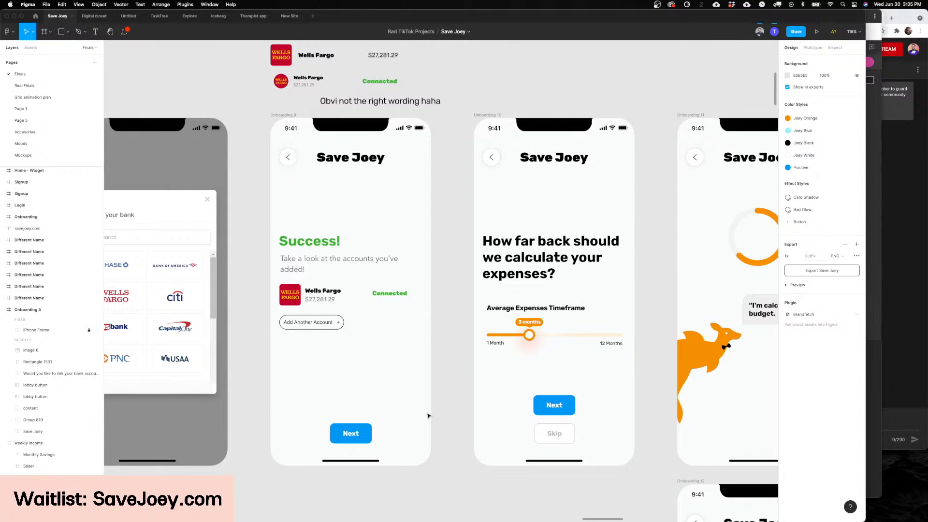
scroll(427, 416, "left", 8)
Step: Review the onboarding screens side by side, from Let's Get Started and bank selection to Success and the expenses question
scroll(431, 414, "down", 2)
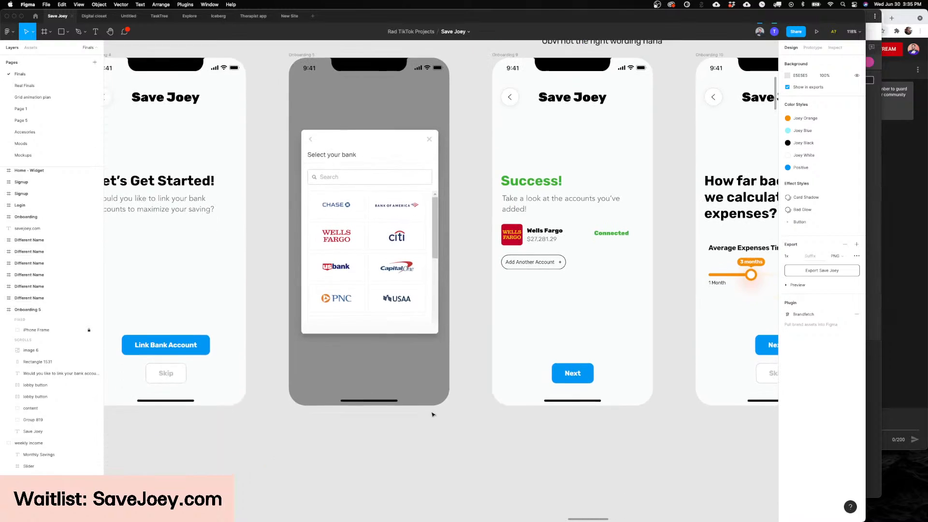
scroll(427, 396, "down", 4, "ctrl")
scroll(424, 382, "up", 2)
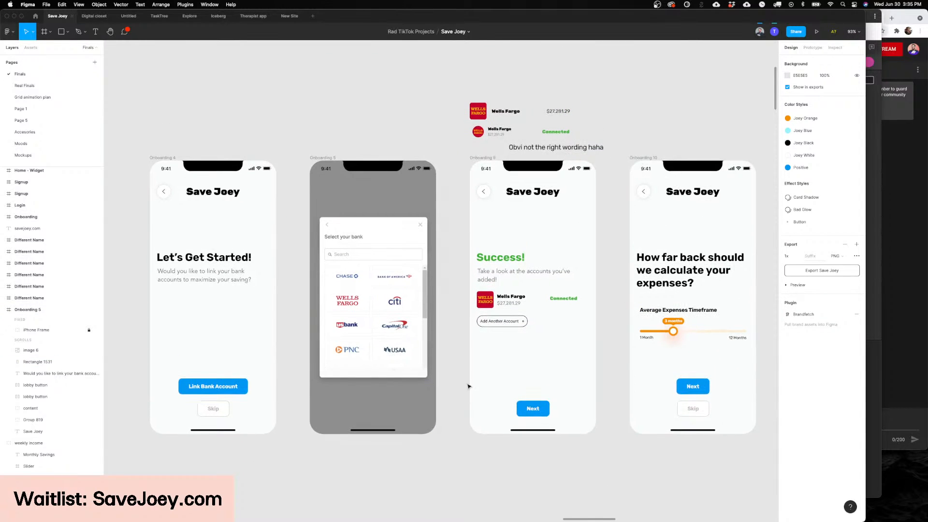
scroll(488, 361, "right", 3)
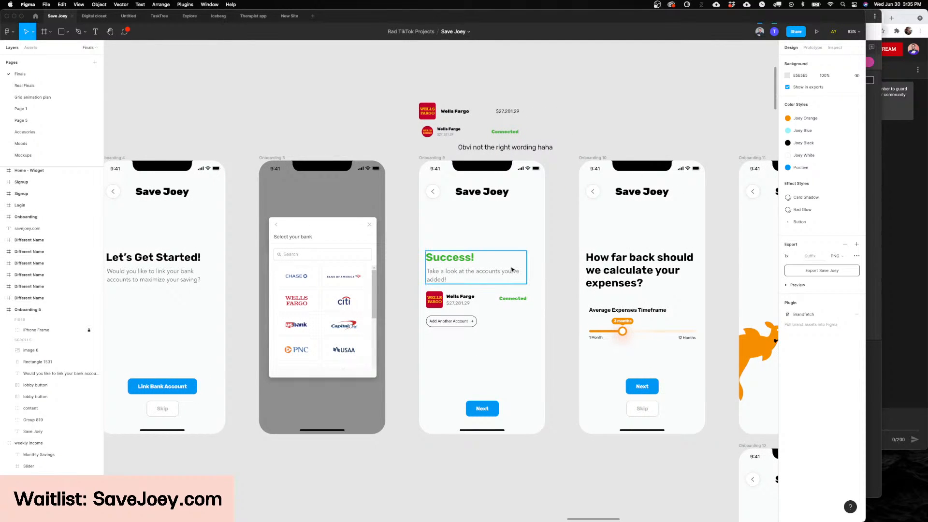
scroll(512, 269, "right", 1)
scroll(512, 269, "right", 6)
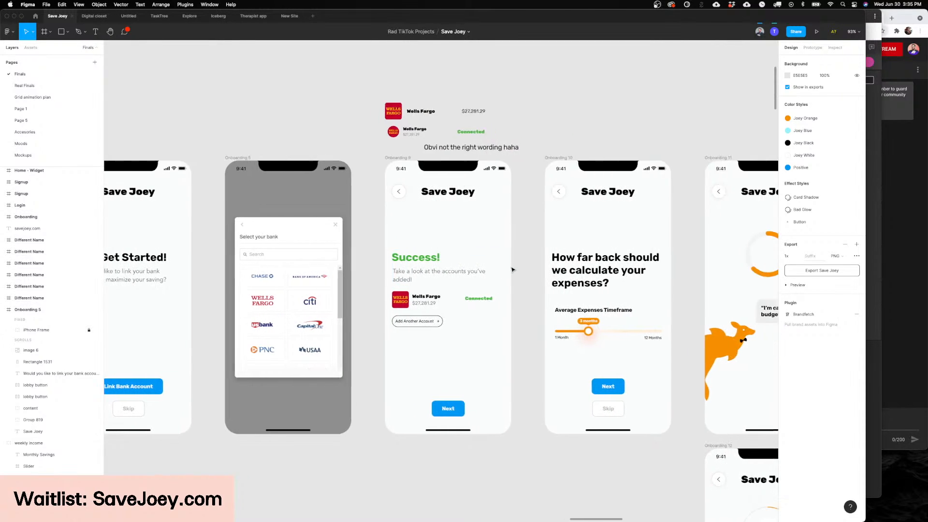
scroll(511, 270, "left", 3)
scroll(511, 270, "left", 4)
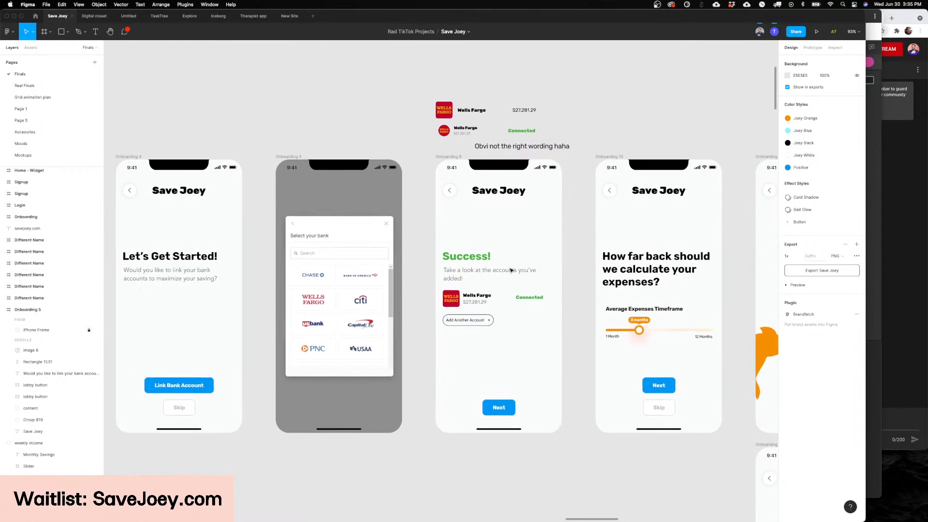
scroll(511, 270, "down", 6)
scroll(511, 270, "up", 5)
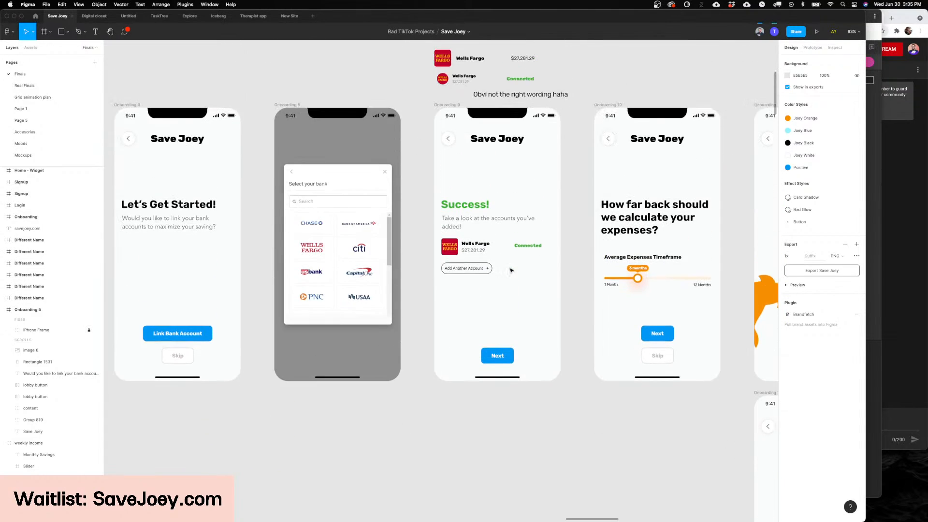
scroll(511, 270, "left", 2)
scroll(511, 270, "left", 3)
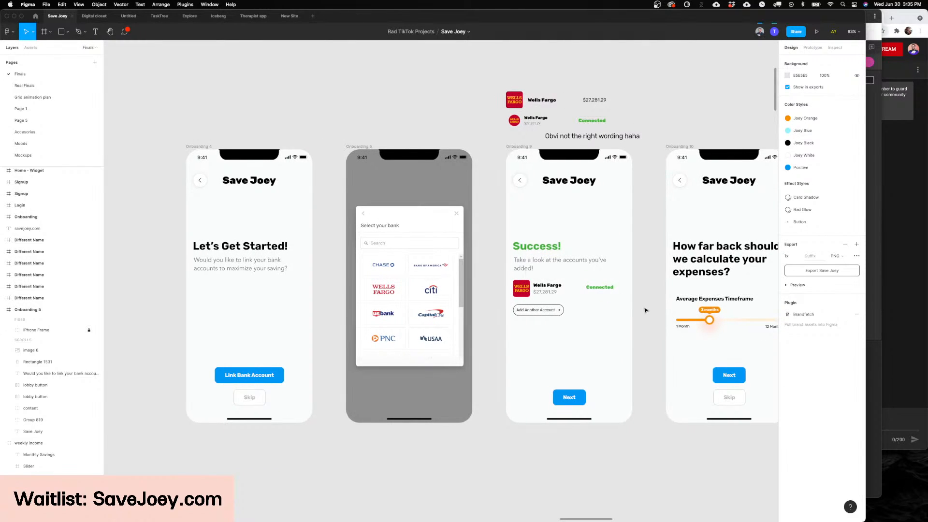
Step: Trace the onboarding from the connected account screen to the expenses question and Joey's budget calculation message
scroll(644, 310, "right", 20)
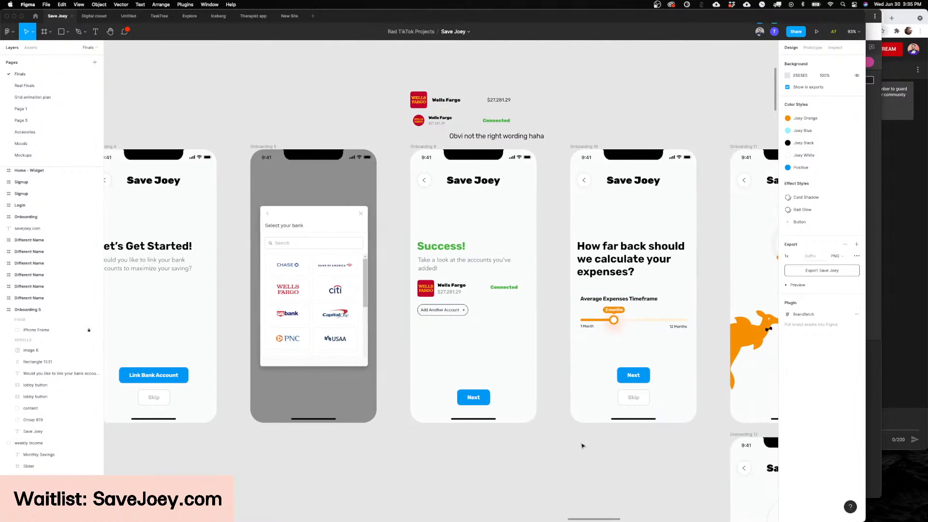
scroll(494, 409, "left", 10)
scroll(493, 409, "right", 8)
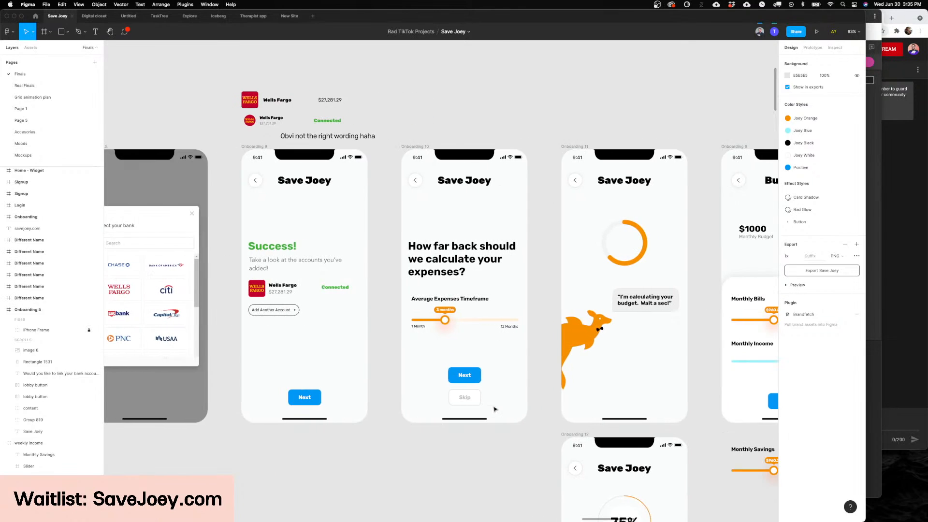
scroll(494, 409, "left", 15)
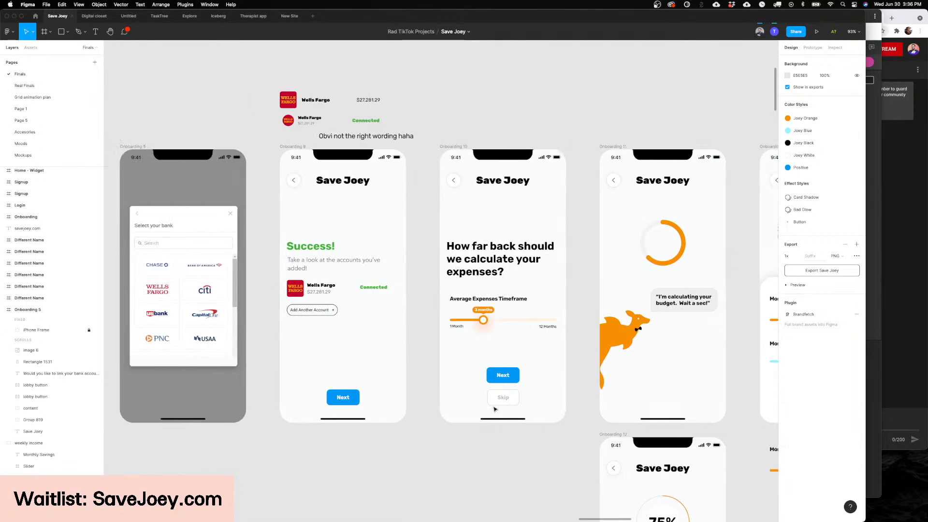
scroll(505, 408, "right", 5)
scroll(509, 409, "right", 6)
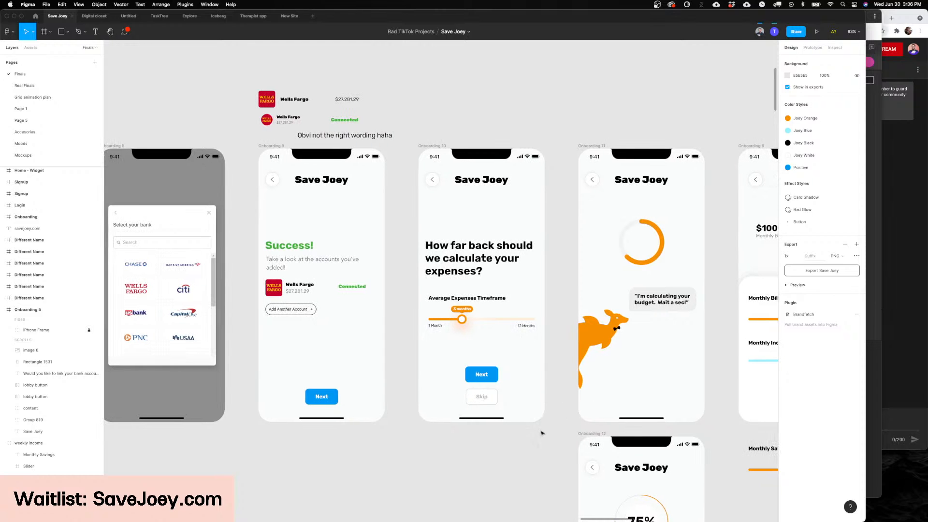
scroll(541, 433, "left", 12)
scroll(540, 433, "up", 3)
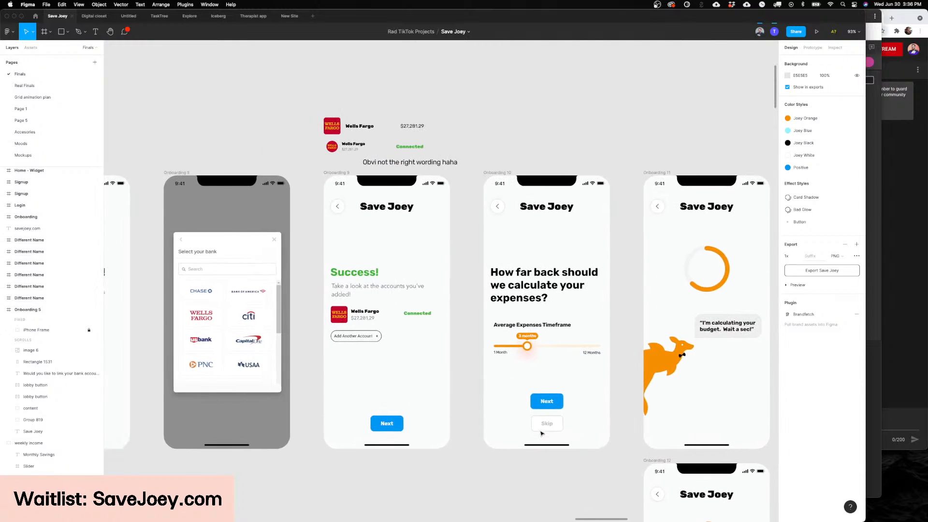
Step: Examine the Average Expenses Timeframe slider and the Next and Skip options on the Onboarding 10 screen up close
scroll(444, 385, "down", 5)
scroll(444, 385, "down", 15)
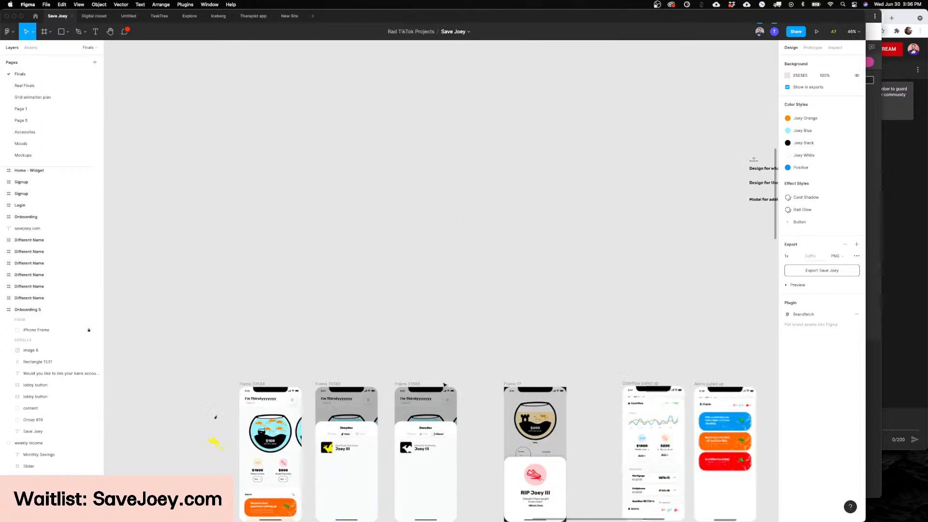
scroll(444, 385, "up", 13)
scroll(444, 385, "right", 5)
scroll(371, 273, "up", 6)
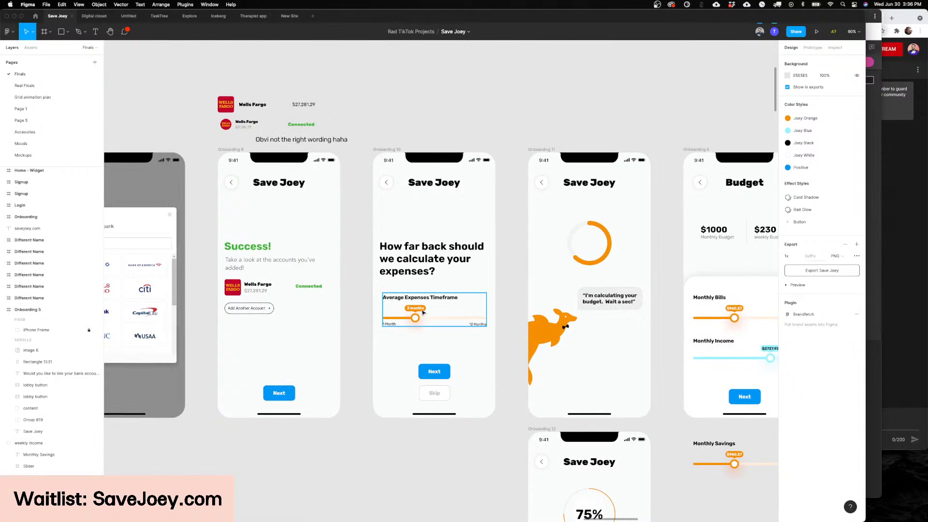
scroll(422, 313, "up", 2)
scroll(493, 314, "up", 4)
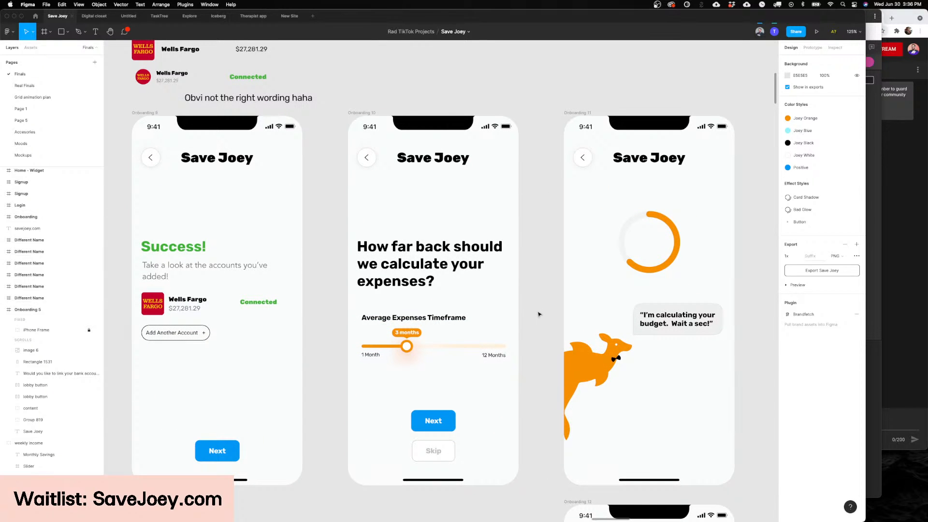
scroll(539, 314, "down", 1)
scroll(433, 379, "up", 5)
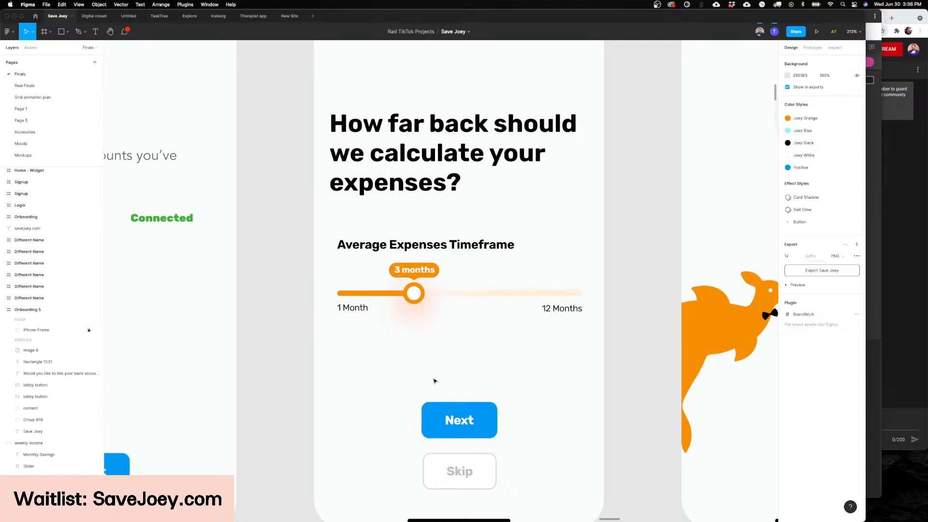
scroll(434, 381, "down", 4)
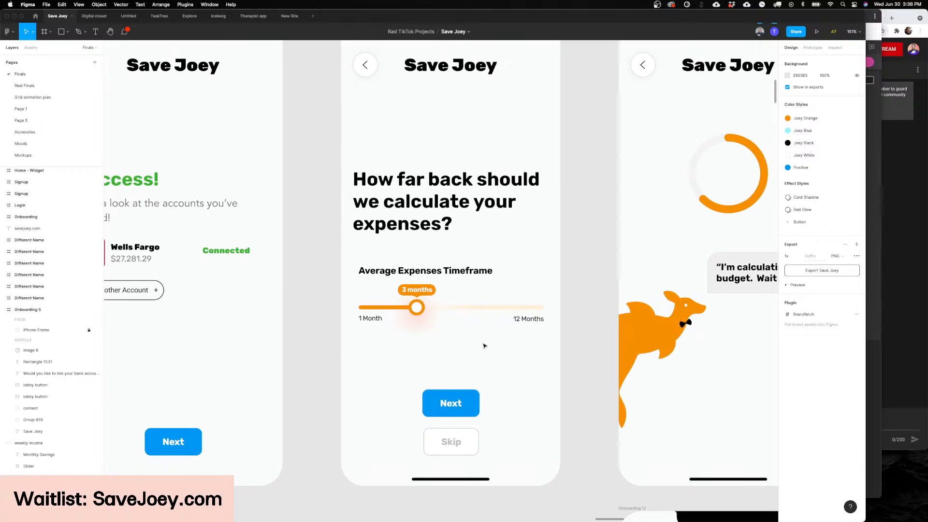
Step: Examine the Budget screen's Monthly Bills and Monthly Income sliders alongside the budget calculation and first Joey welcome screens
scroll(483, 345, "right", 3)
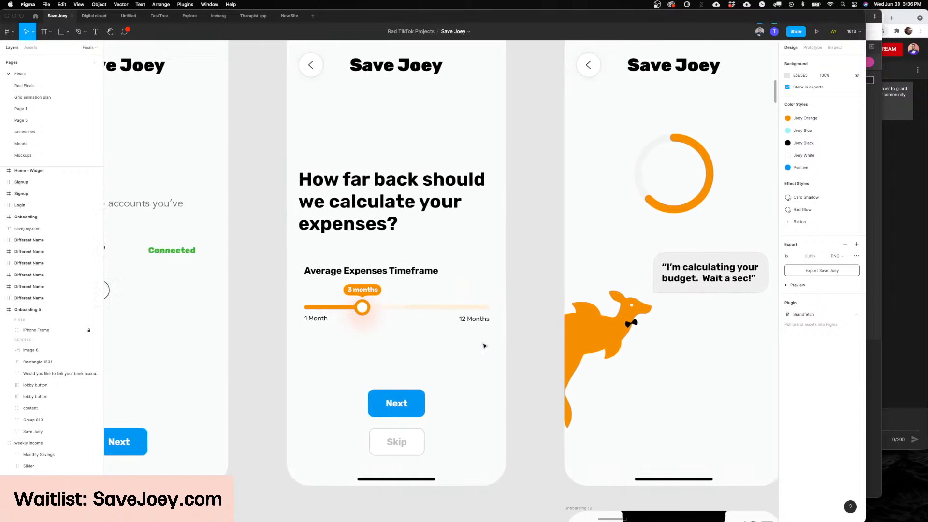
scroll(483, 345, "right", 5)
scroll(484, 345, "down", 2)
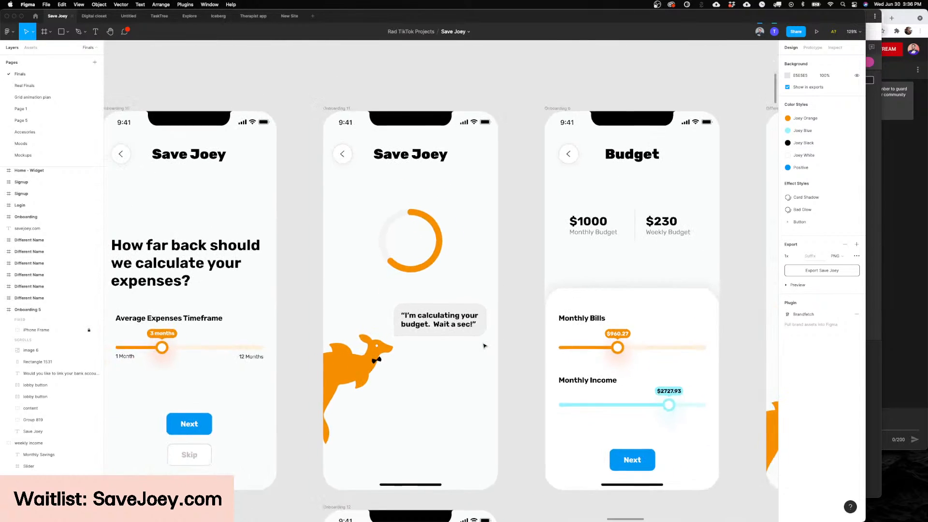
scroll(484, 346, "right", 4)
scroll(538, 343, "down", 1)
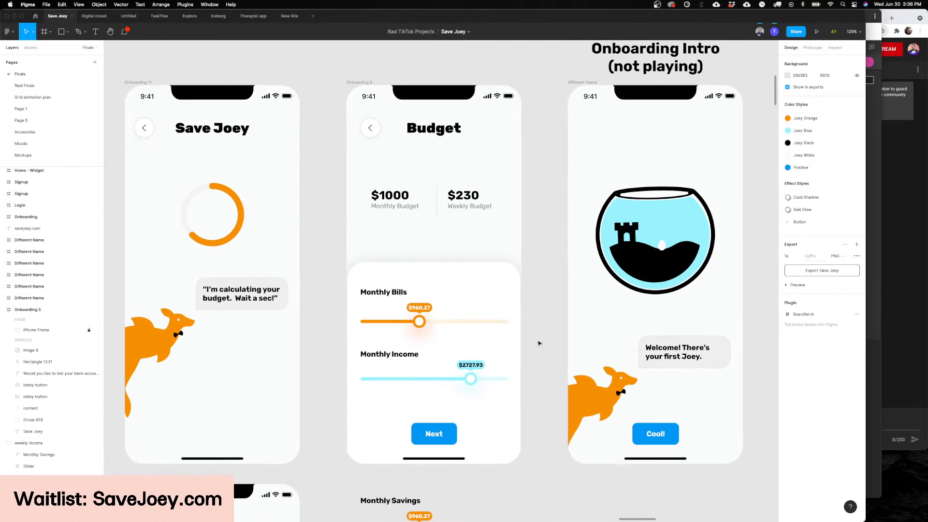
scroll(538, 343, "down", 1)
scroll(539, 343, "left", 1)
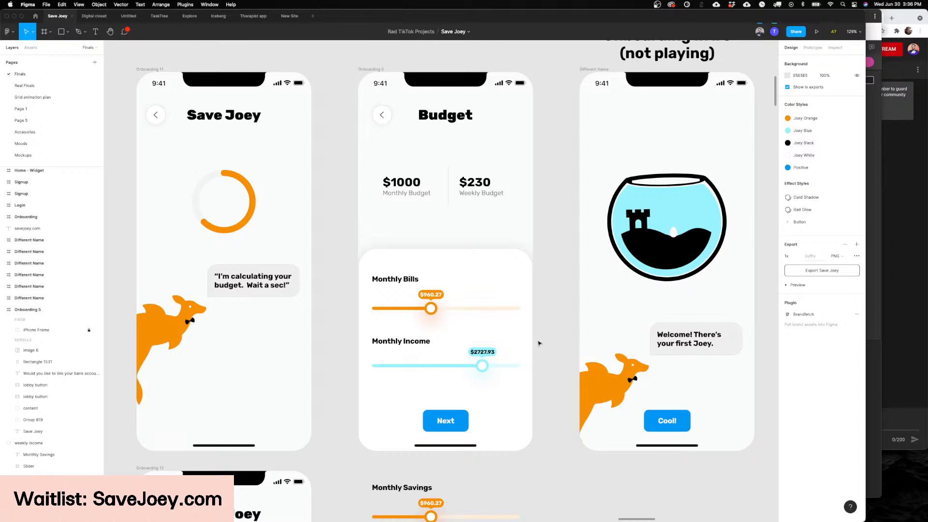
scroll(539, 343, "left", 10)
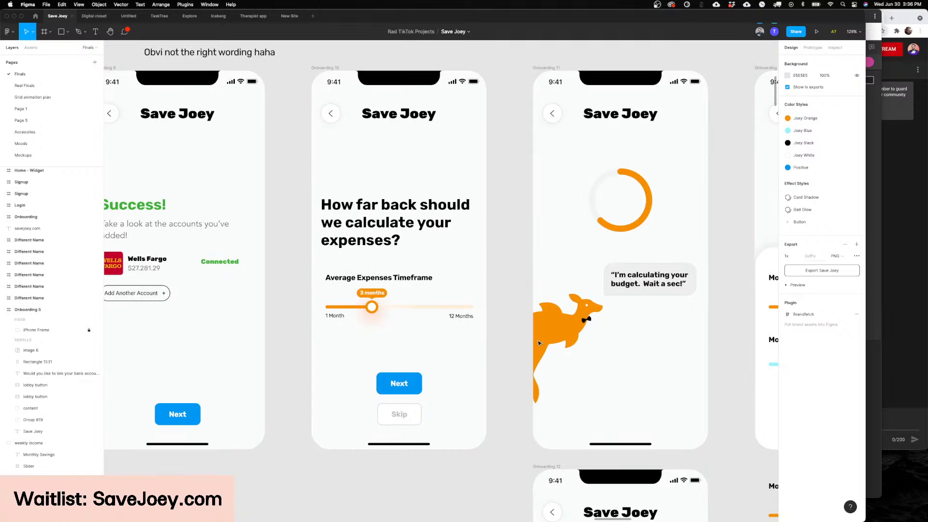
scroll(538, 343, "right", 1)
scroll(538, 343, "right", 5)
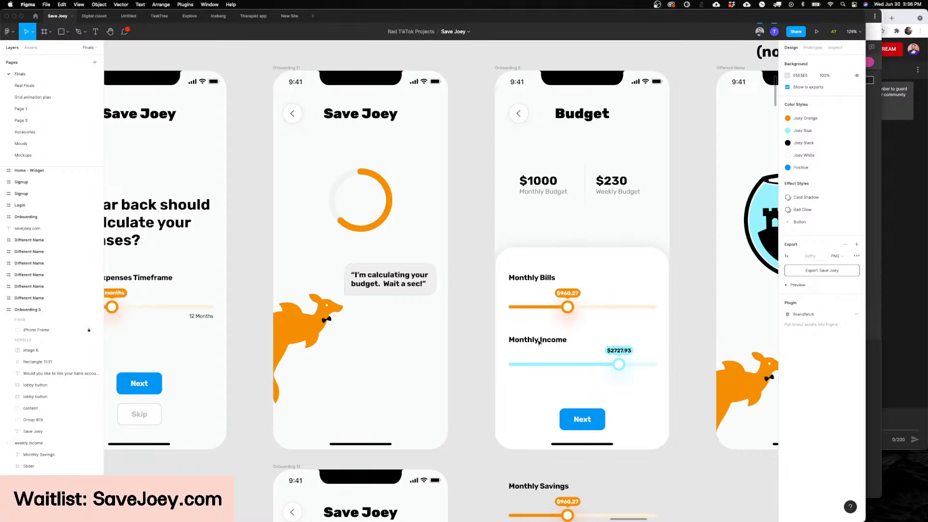
Step: Examine the Budget screen between the budget calculation screen and the Onboarding Intro screen welcoming the first Joey
scroll(539, 343, "right", 3)
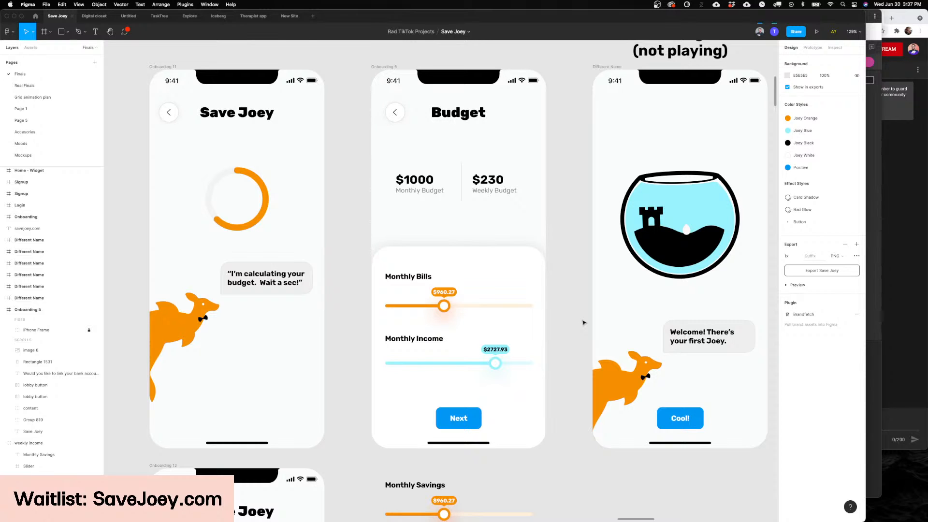
scroll(582, 321, "right", 2)
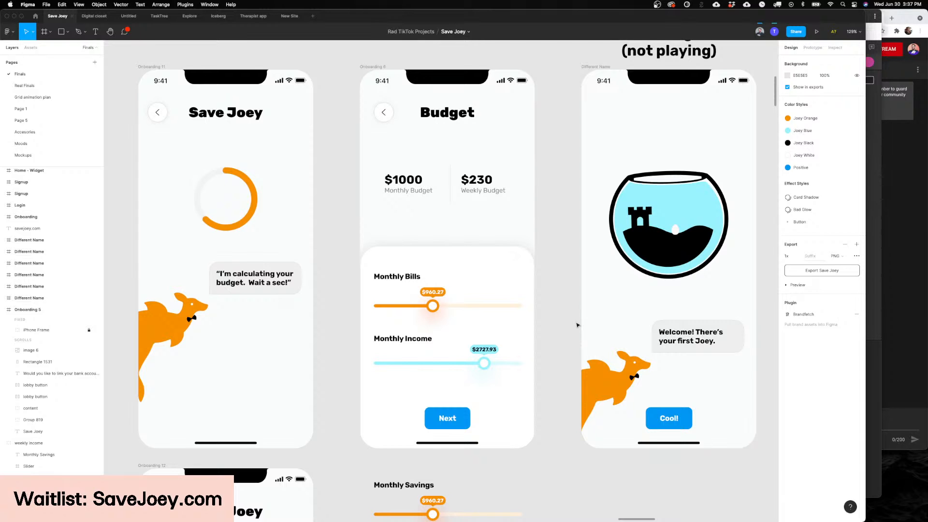
scroll(577, 325, "up", 2)
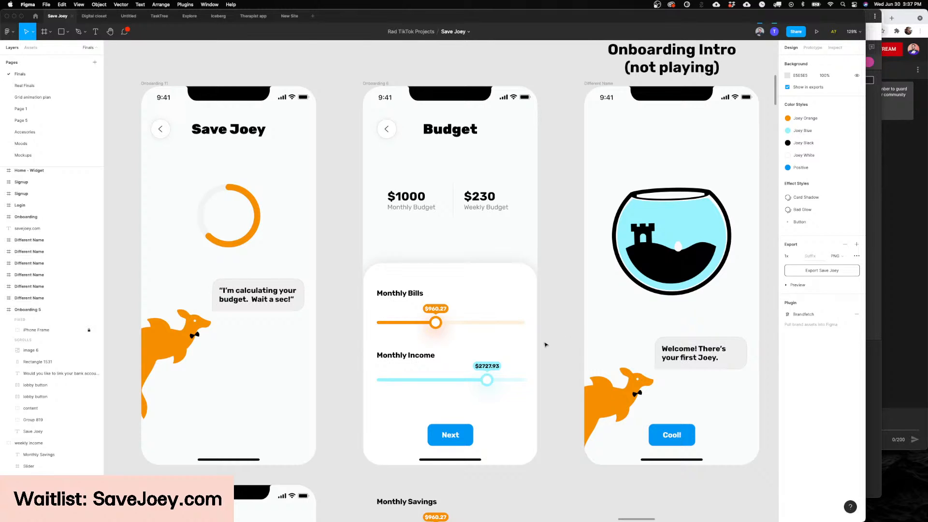
scroll(547, 345, "left", 2)
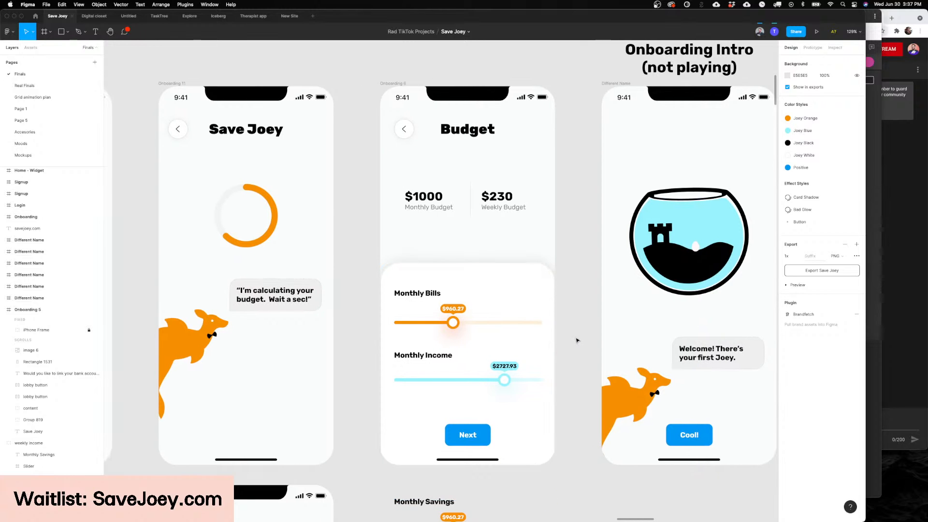
scroll(576, 341, "up", 1)
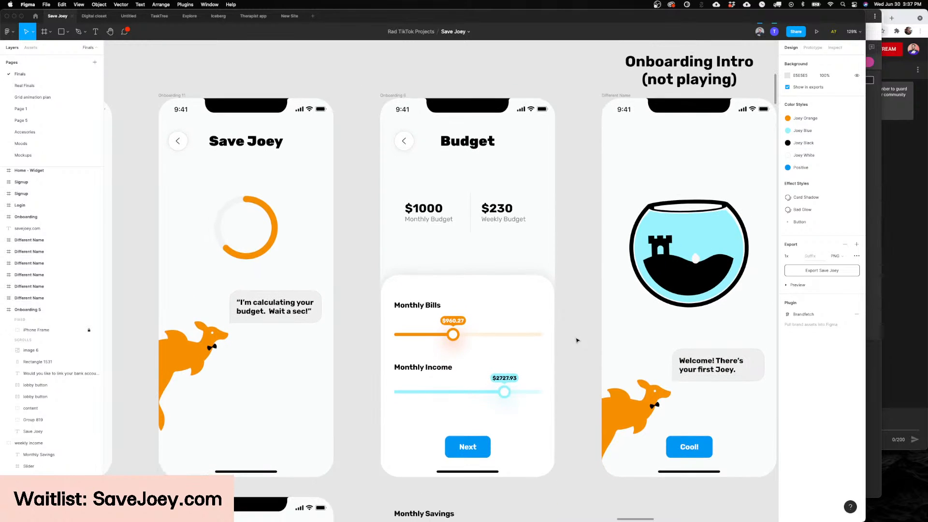
scroll(575, 340, "down", 2)
scroll(574, 340, "right", 1)
scroll(570, 339, "up", 1)
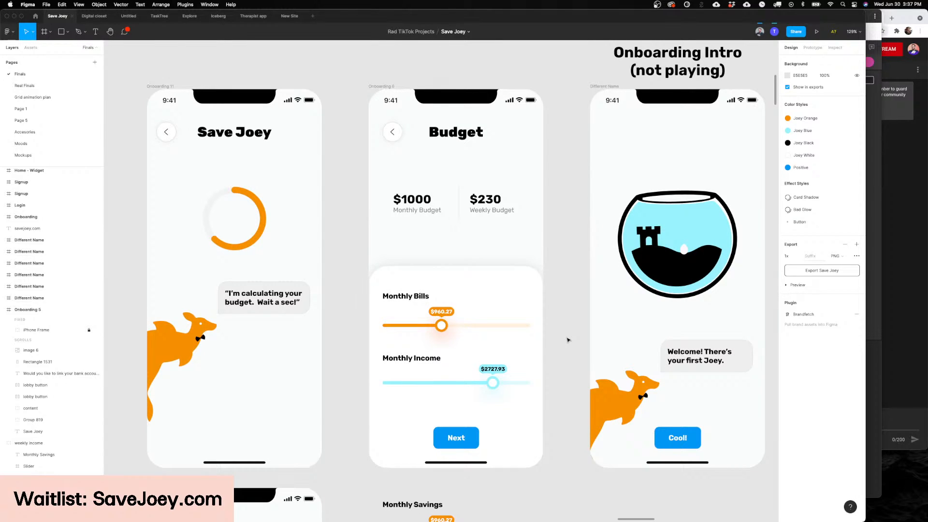
scroll(568, 340, "right", 1)
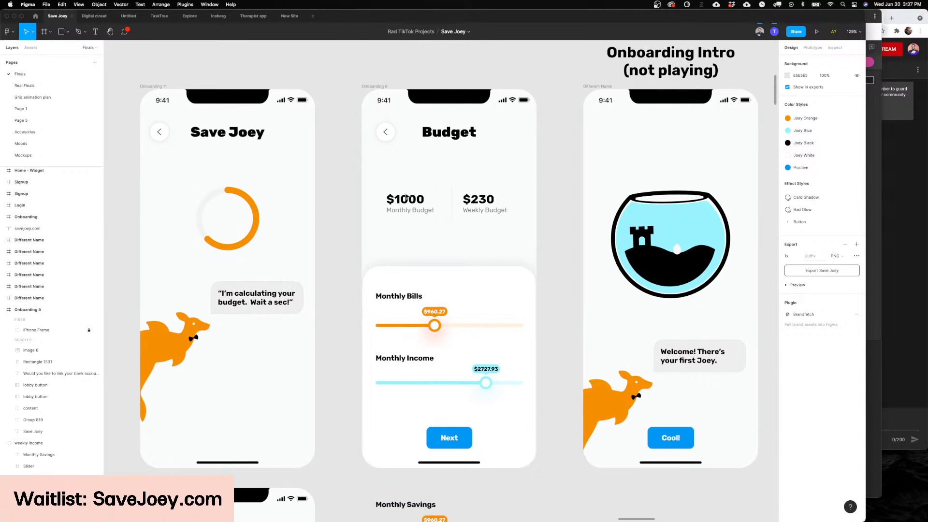
Step: Point out the Monthly Budget amount and the Monthly Bills and Monthly Income labels on the Budget screen, leaving nothing selected
left_click(398, 309)
scroll(398, 269, "up", 2)
double_click(407, 239, "super")
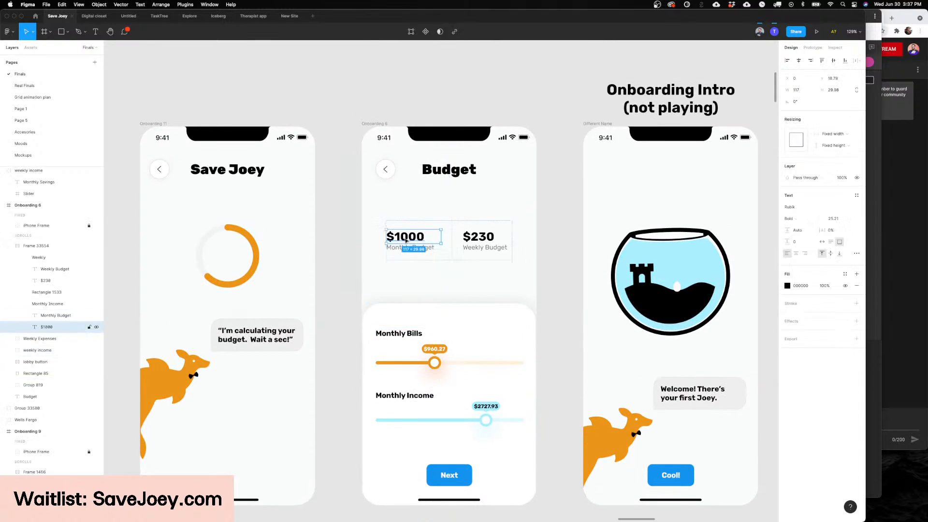
key("Escape")
double_click(420, 395, "super")
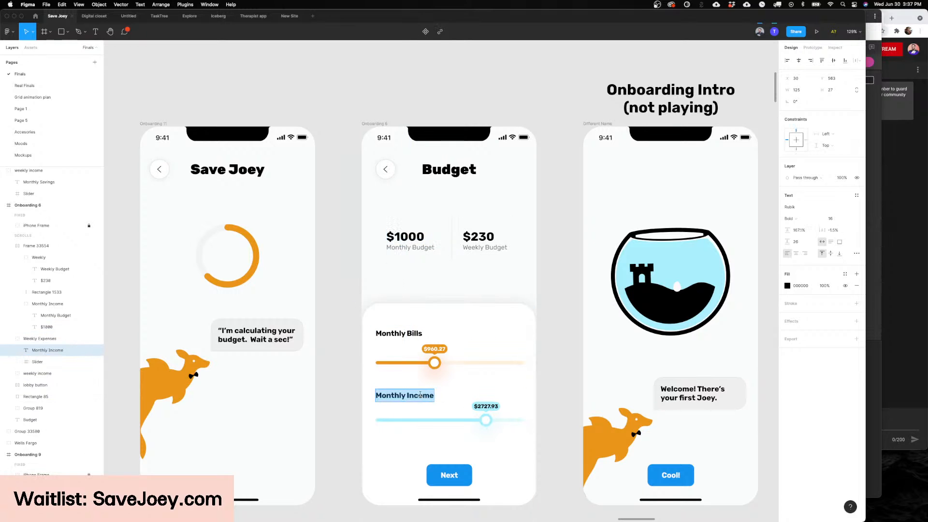
triple_click(400, 333)
left_click(399, 395)
triple_click(399, 395)
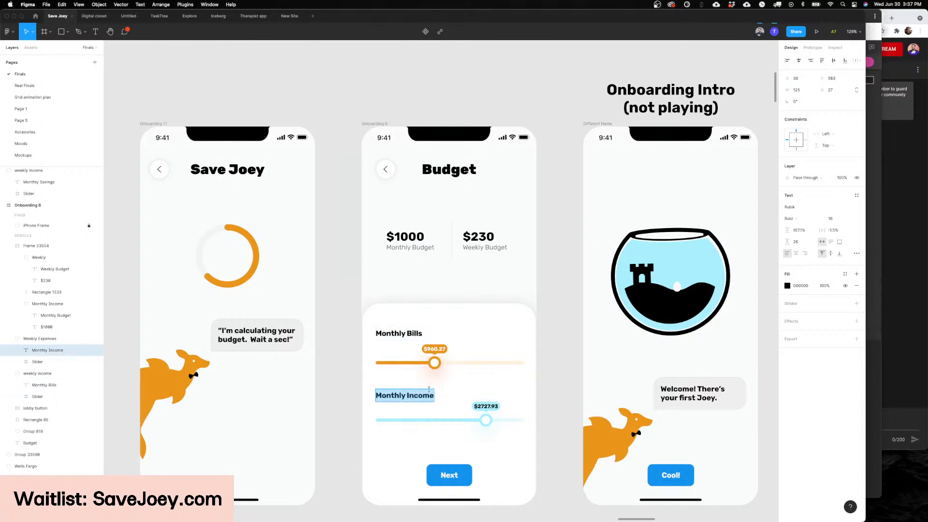
scroll(508, 367, "right", 3)
key("Escape")
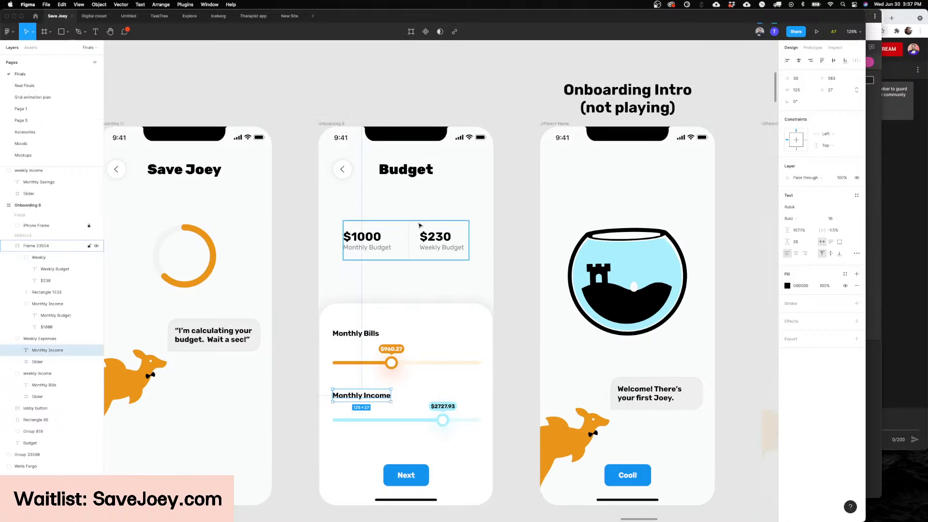
left_click(489, 241)
scroll(490, 241, "left", 1)
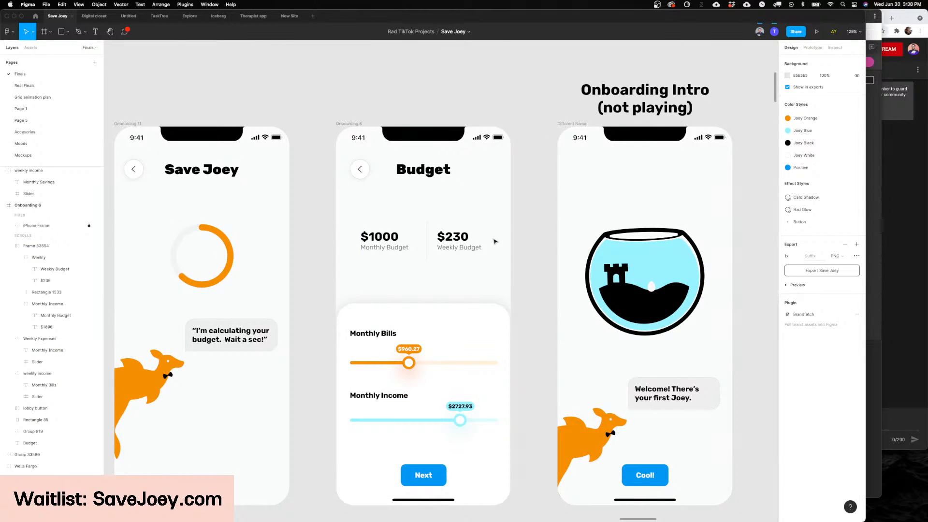
Step: Try lowering the water level in the Onboarding Water fishbowl, undo the change, and view the bowl up close
scroll(494, 241, "right", 15)
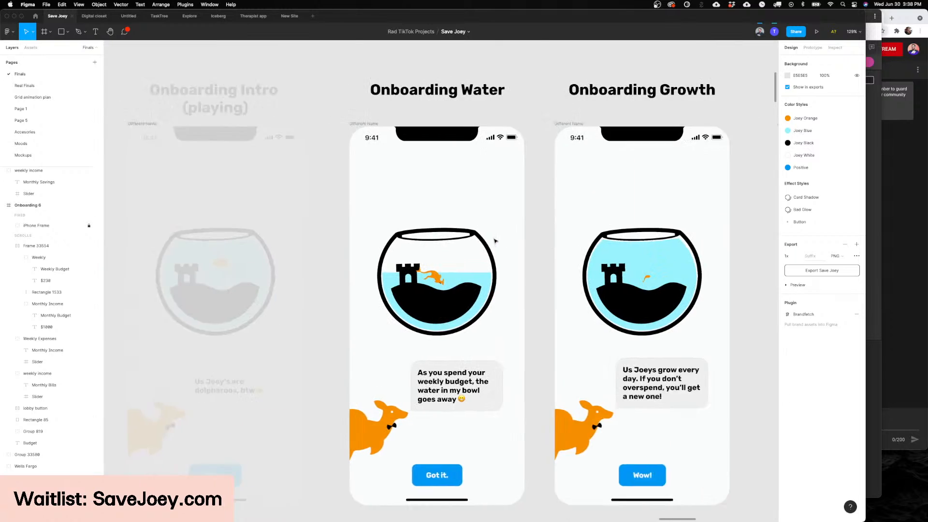
left_click(345, 273)
scroll(338, 274, "up", 5)
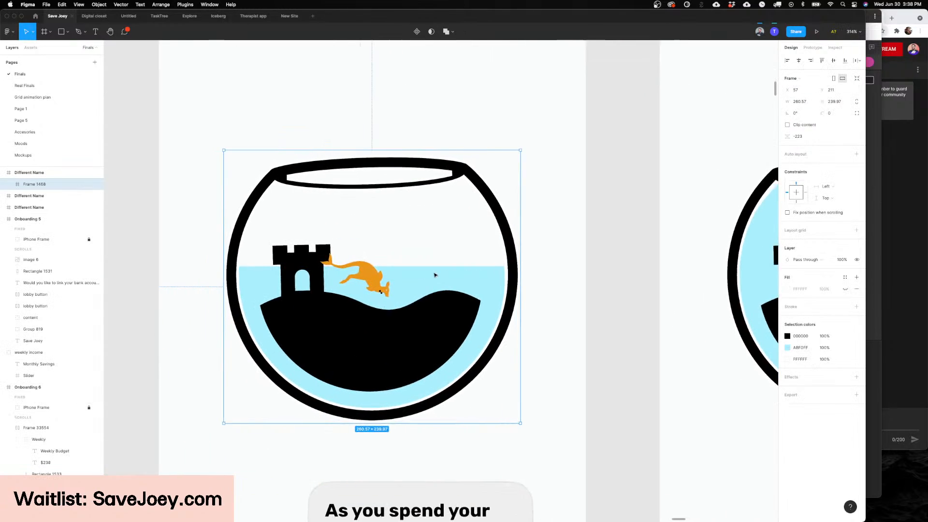
double_click(485, 276)
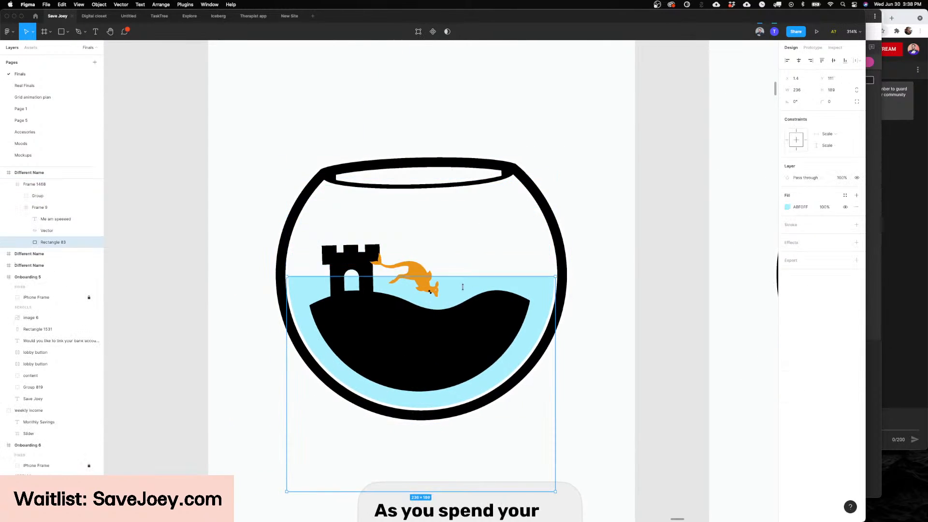
left_click_drag(458, 232, 457, 312)
key("super+z")
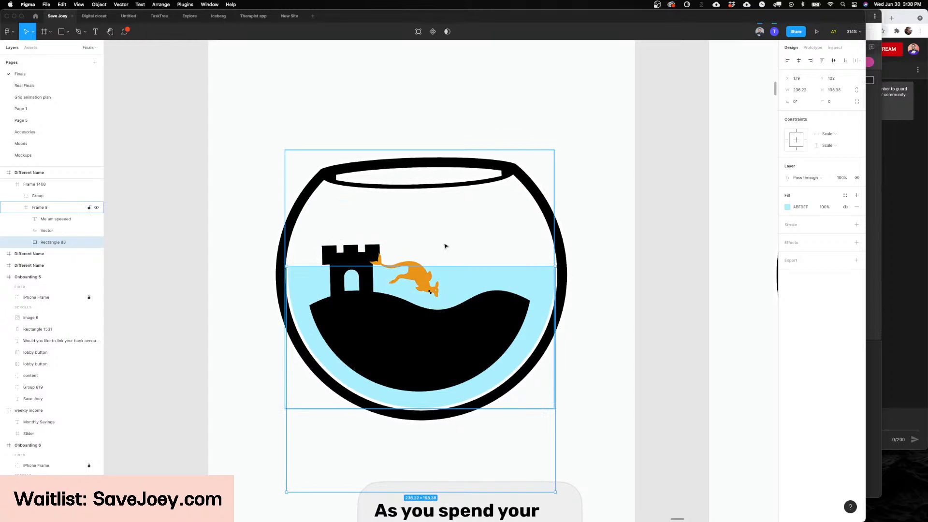
scroll(416, 289, "up", 5)
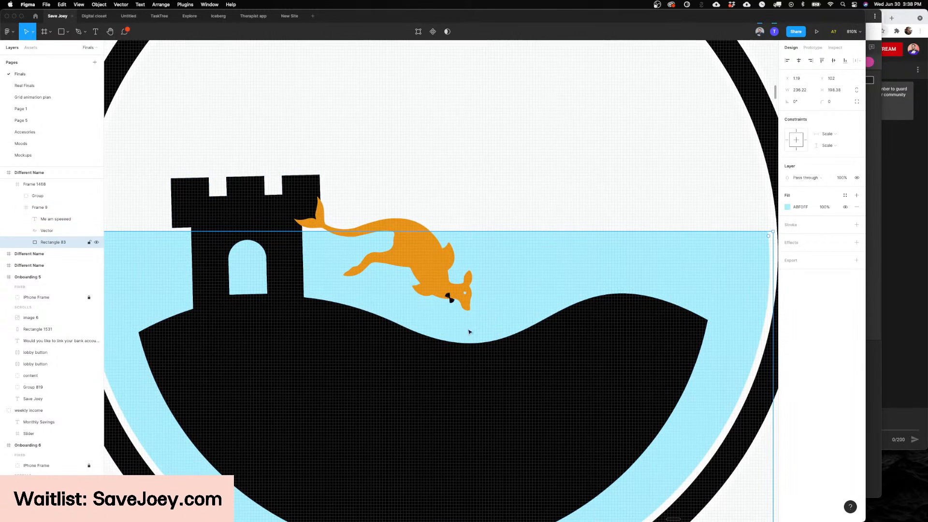
Step: Look over the Onboarding Final, notification and home screens, and open the Real Finals page at its dashboard screens
scroll(468, 332, "down", 8)
scroll(468, 332, "down", 5)
scroll(460, 327, "right", 5)
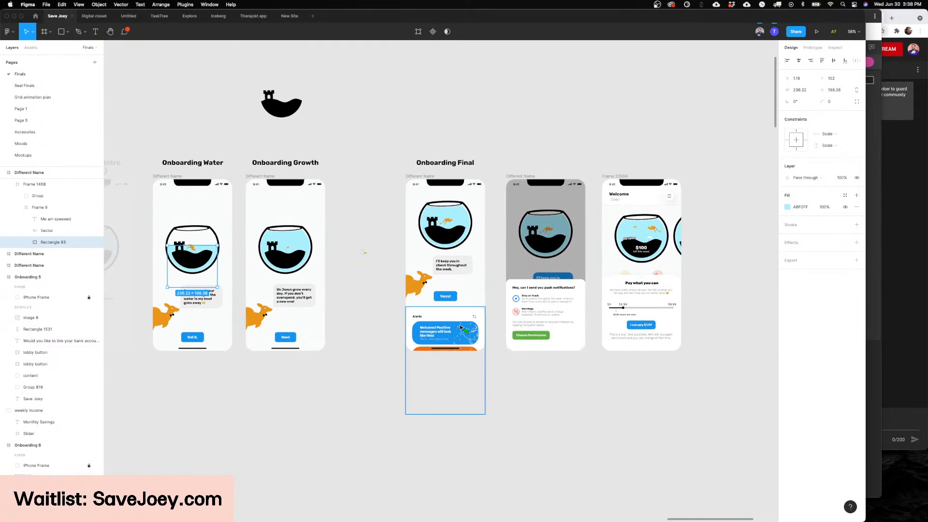
scroll(450, 326, "down", 15)
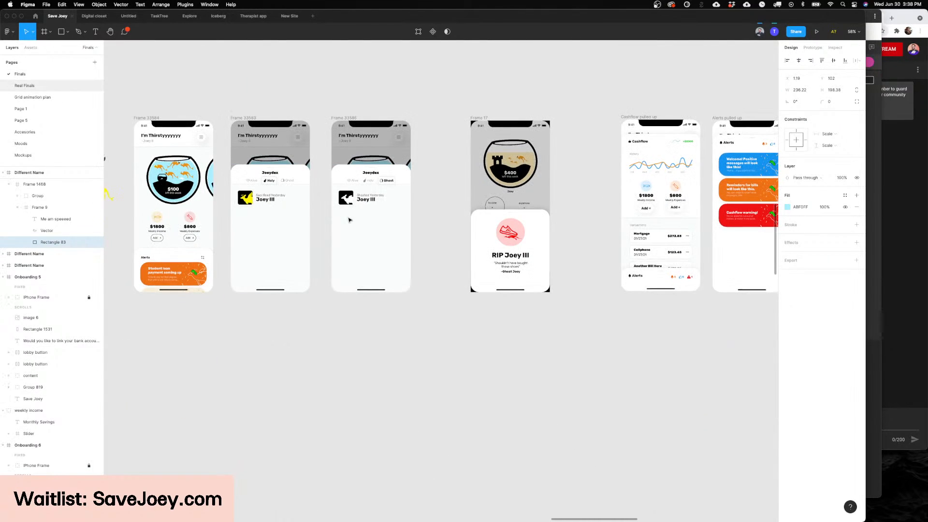
scroll(407, 291, "up", 10)
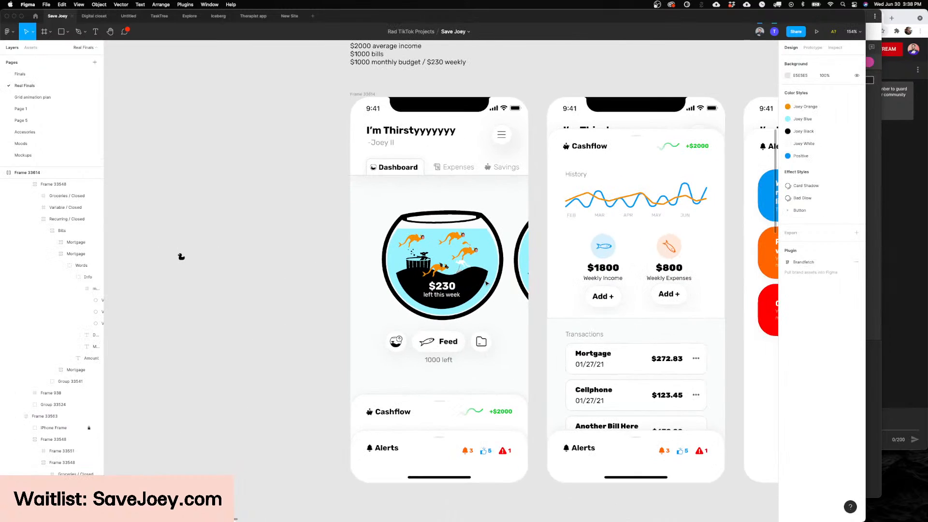
Step: Examine the Dashboard screen from its header to its fishbowl and feed controls, alongside the income and budget notes above it
scroll(486, 284, "down", 1)
left_click(531, 200)
scroll(531, 200, "up", 4)
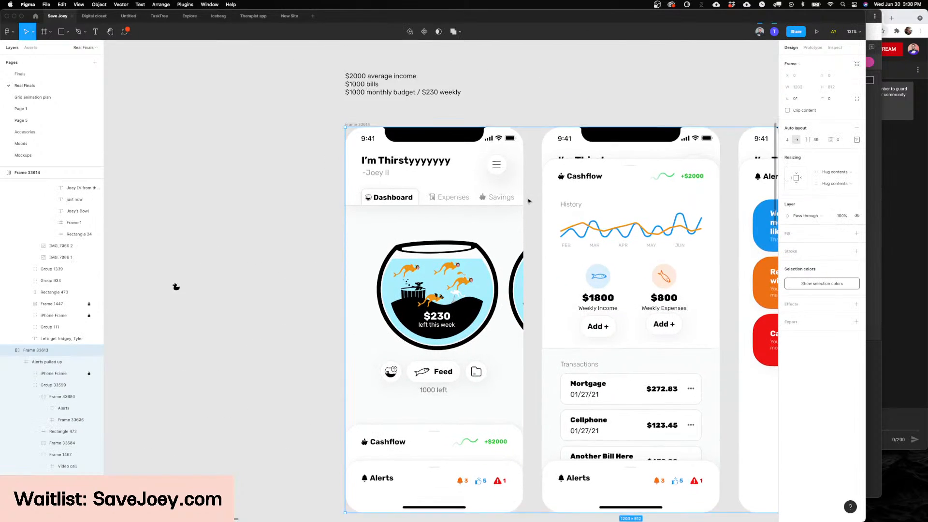
scroll(436, 207, "up", 5)
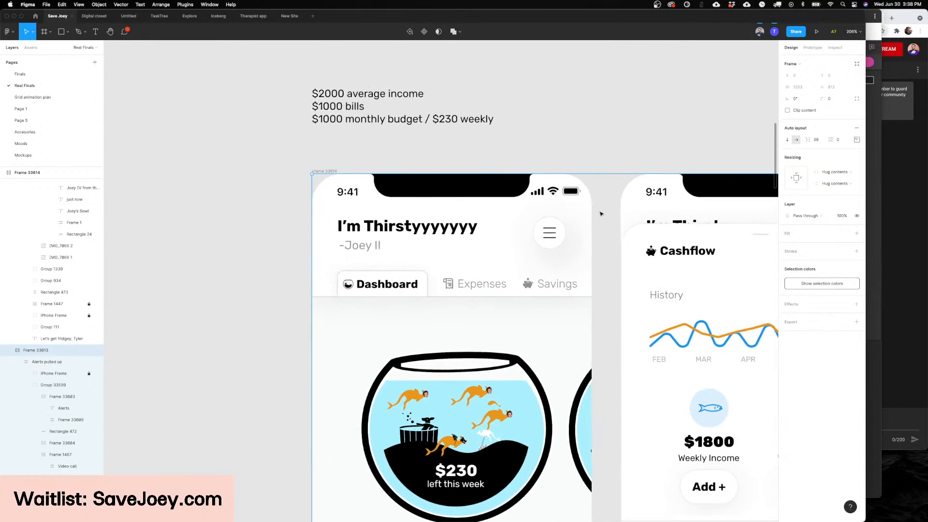
scroll(601, 214, "down", 2)
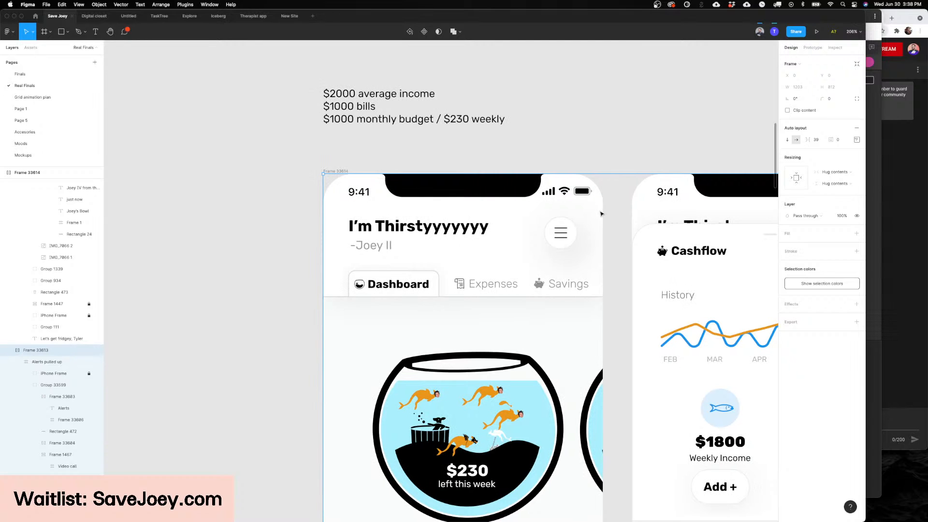
scroll(601, 213, "down", 3)
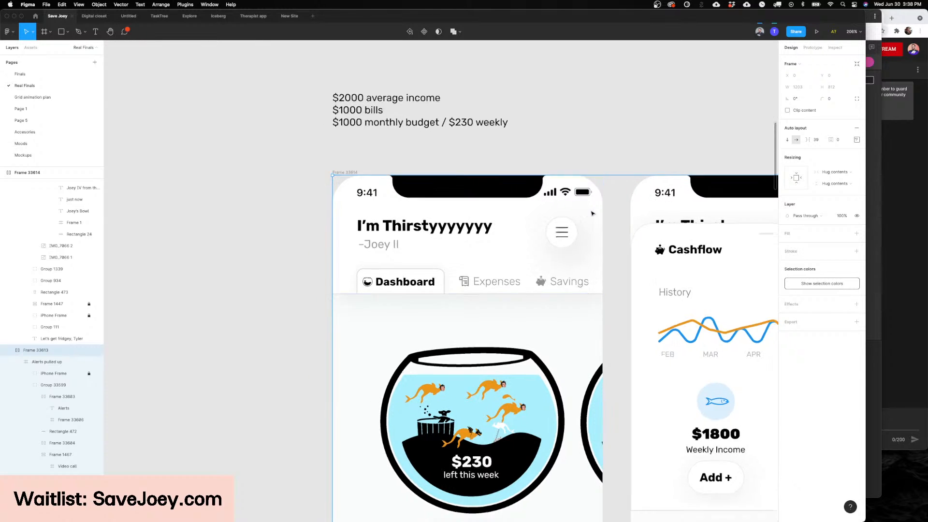
scroll(599, 220, "down", 3)
scroll(598, 225, "down", 2)
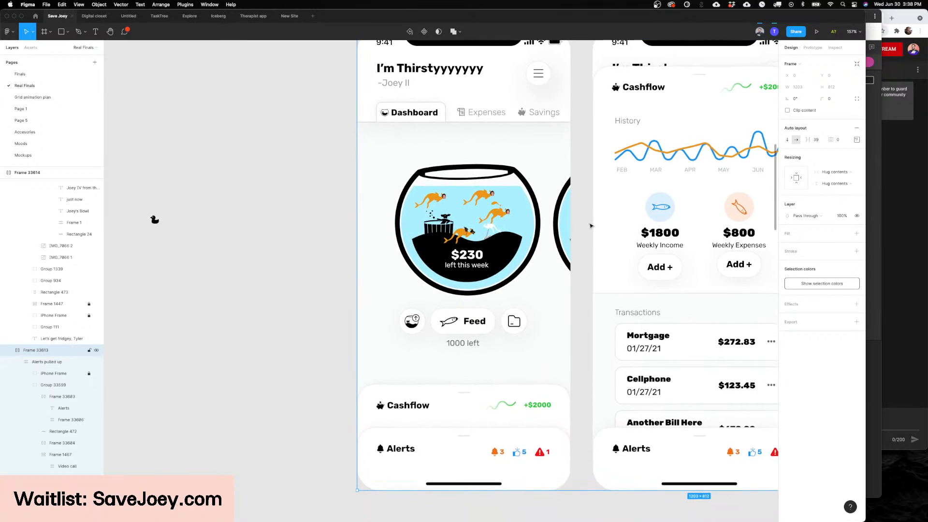
scroll(587, 228, "up", 2)
scroll(581, 230, "up", 3)
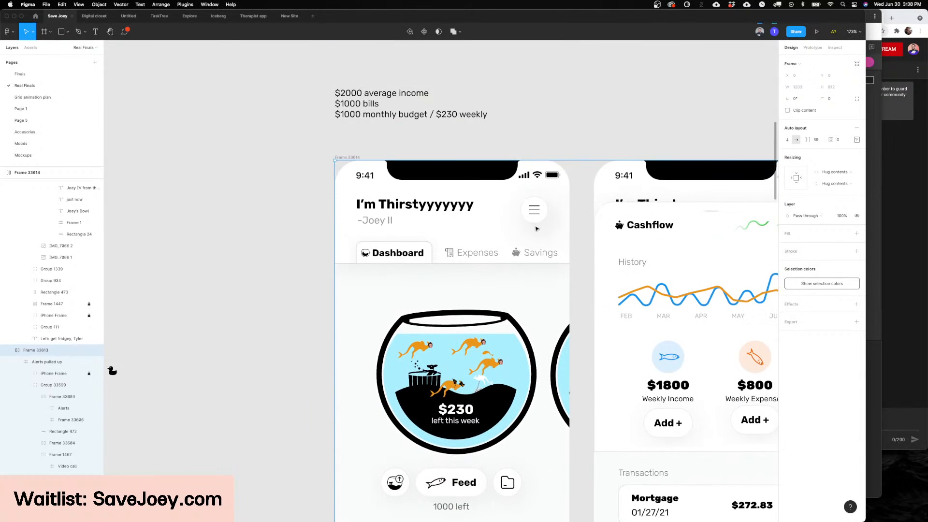
Step: Highlight the "I'm Thirstyyyyyyy" heading on the Dashboard screen for a closer look, and deselect it
scroll(401, 193, "up", 4)
double_click(376, 205)
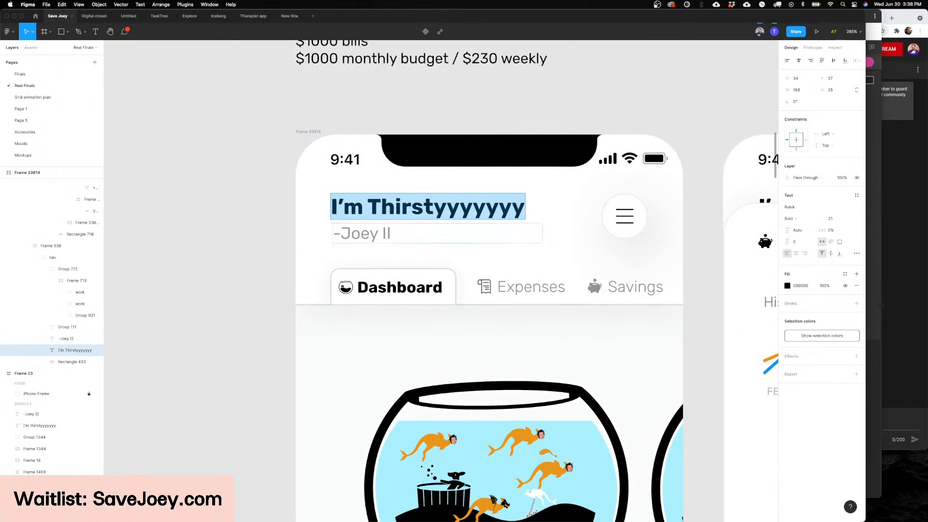
key("Escape")
key("Escape")
scroll(388, 245, "down", 5)
scroll(555, 290, "down", 3)
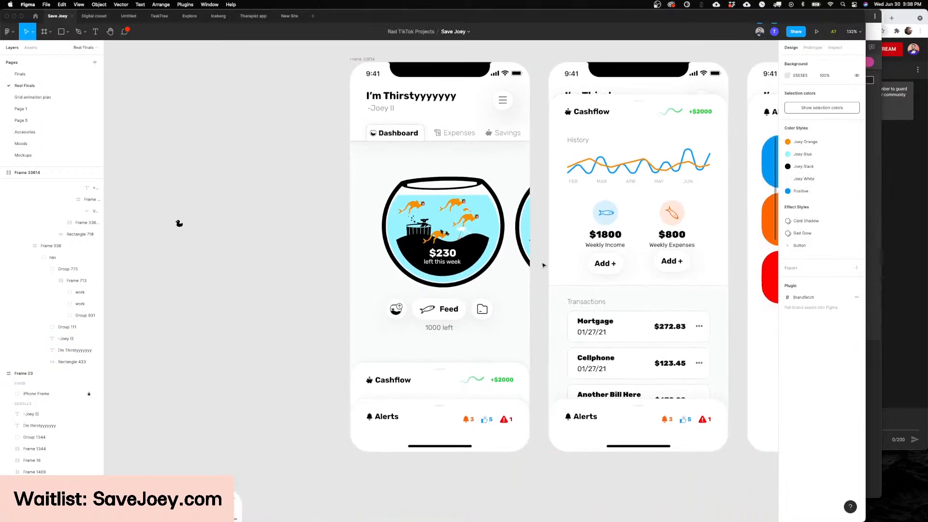
Step: Read the two columns of sarcastic Joey messages above the dashboard screens on the Real Finals page
scroll(542, 264, "up", 10)
scroll(540, 264, "down", 5)
scroll(539, 263, "up", 4)
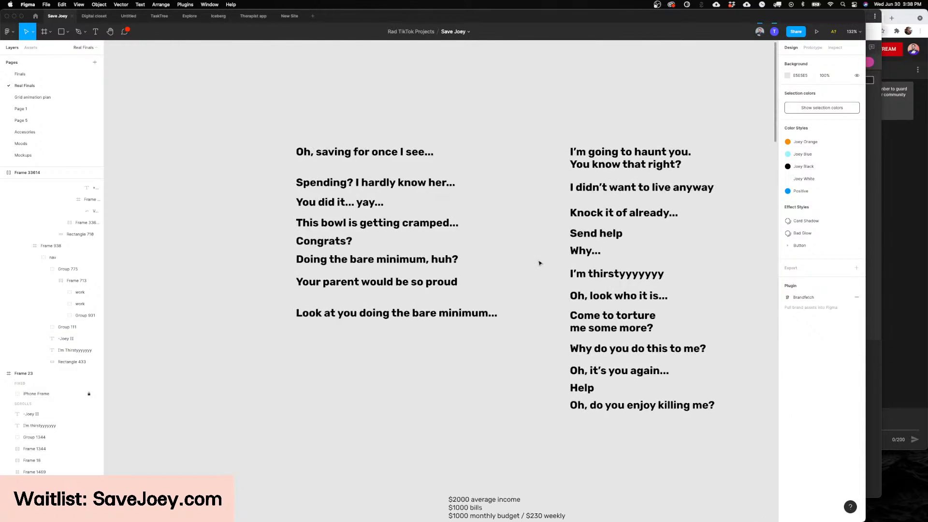
scroll(539, 263, "left", 3)
scroll(531, 261, "up", 1)
scroll(580, 241, "right", 6)
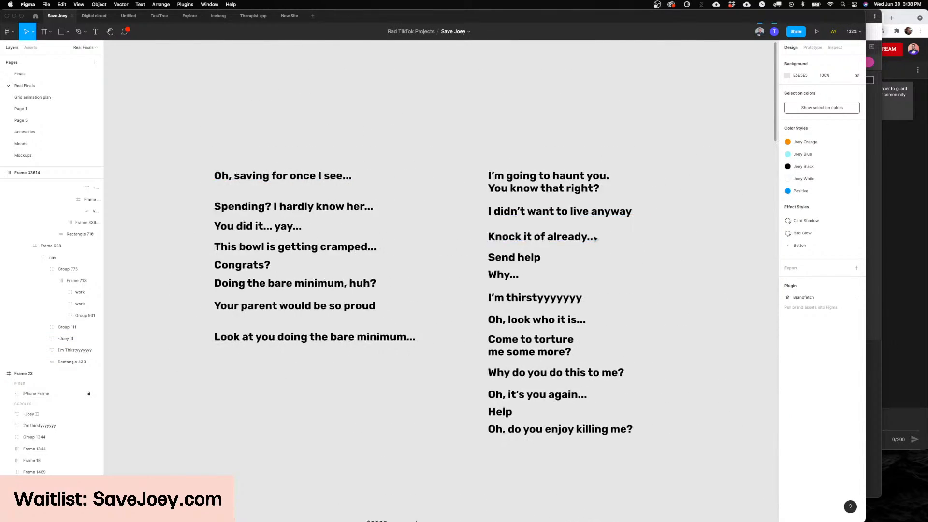
Step: Highlight the "Send help" line among Joey's messages and view the surrounding phrases up close
scroll(531, 236, "right", 2)
double_click(467, 260)
scroll(467, 260, "up", 5)
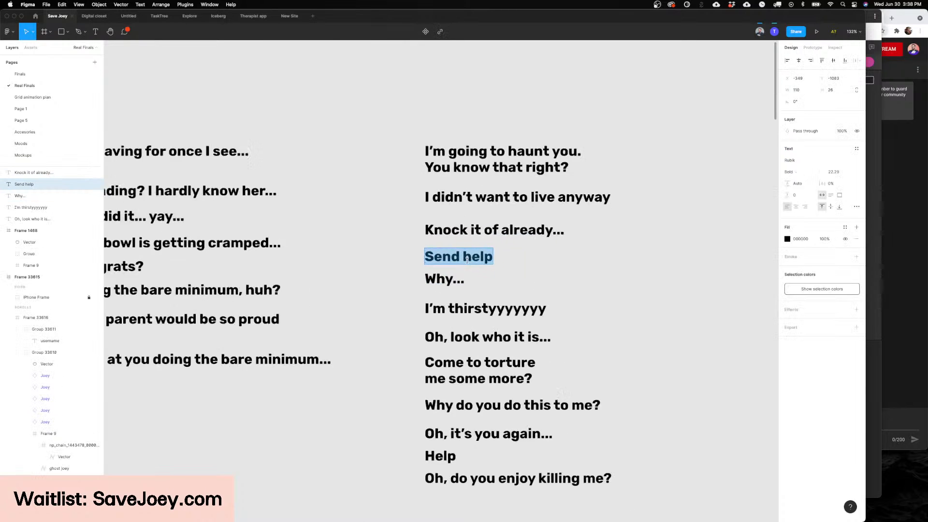
double_click(469, 258)
key("Escape")
scroll(477, 261, "down", 10)
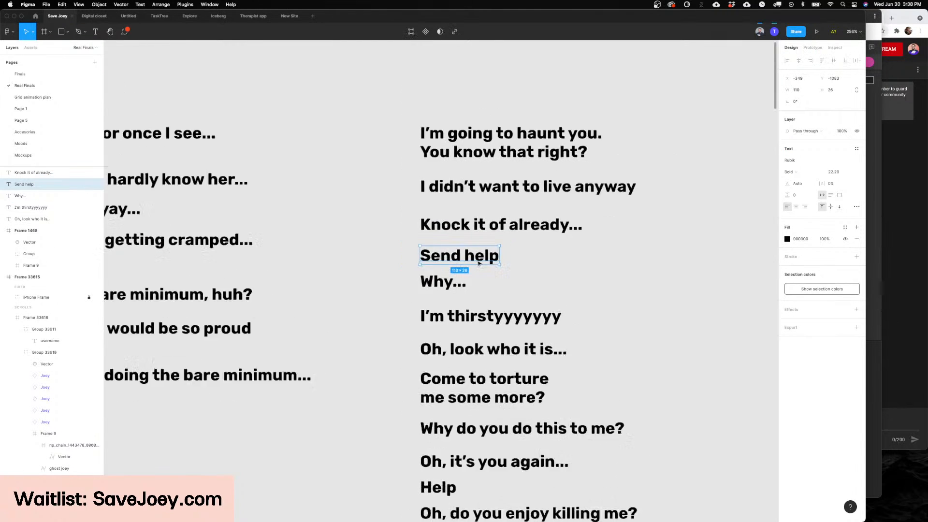
Step: Return to the Dashboard screen below the message list and examine its fishbowl and Cashflow section
scroll(478, 263, "down", 10)
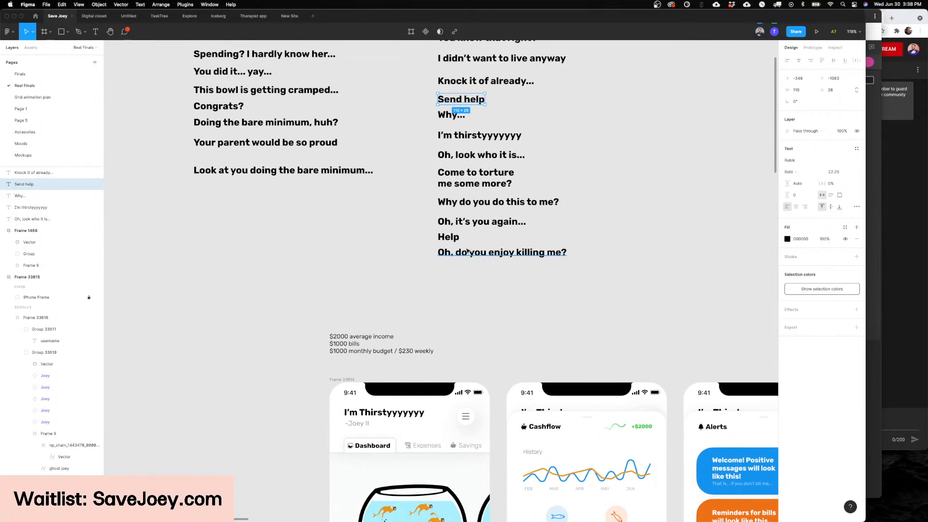
scroll(470, 264, "down", 3)
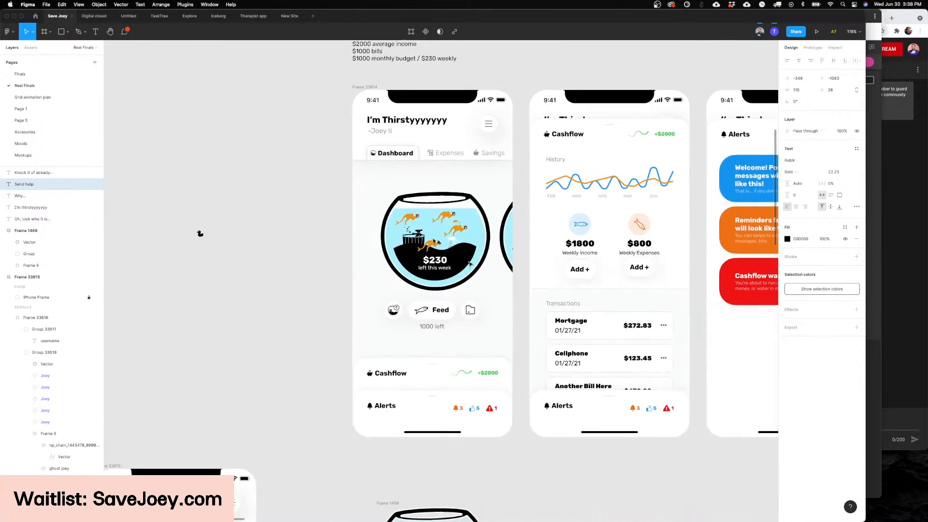
scroll(429, 218, "down", 5)
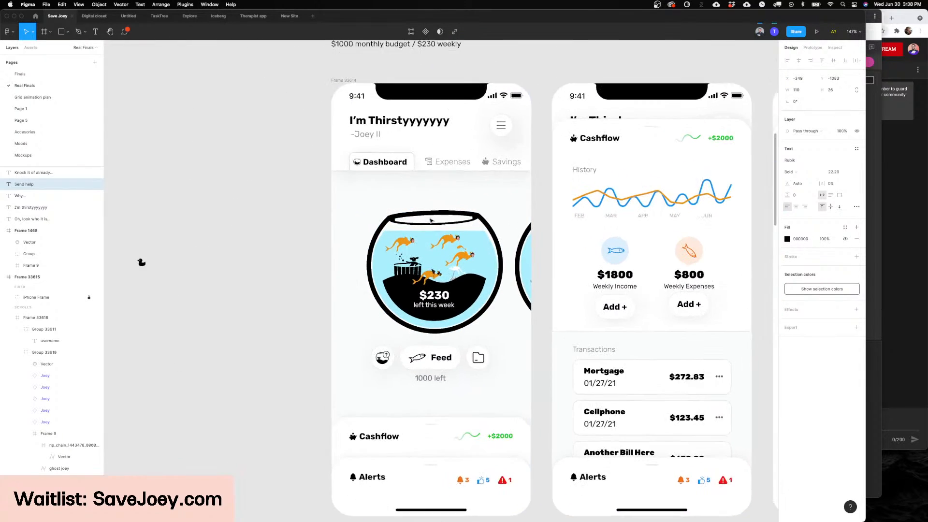
Step: Swap the jacuzzi structure in the Dashboard's first fishbowl for the Castle variant
scroll(430, 203, "up", 5)
left_click(430, 193)
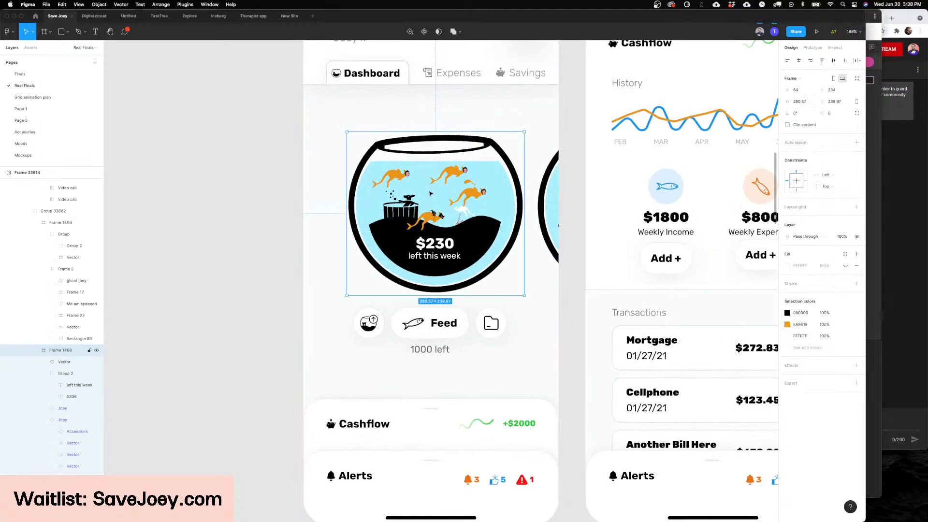
scroll(429, 203, "up", 2)
scroll(428, 213, "up", 3)
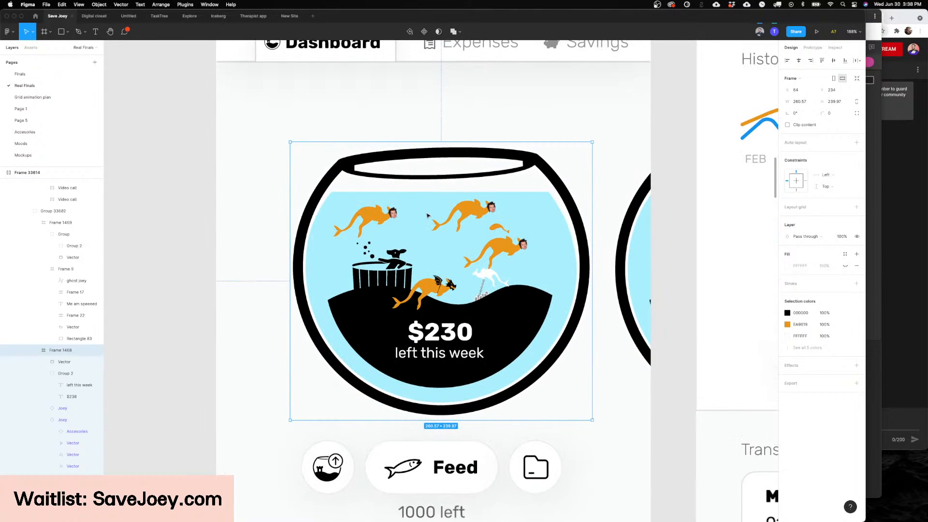
double_click(367, 275)
left_click(827, 154)
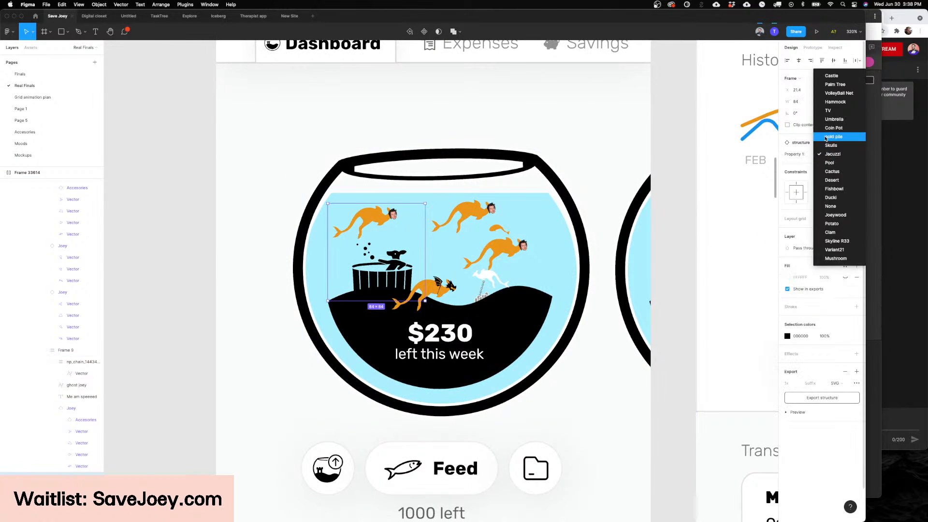
left_click(826, 75)
Step: Delete the two upper orange Joeys and the winged Joey beside the castle from the fishbowl
left_click(443, 214)
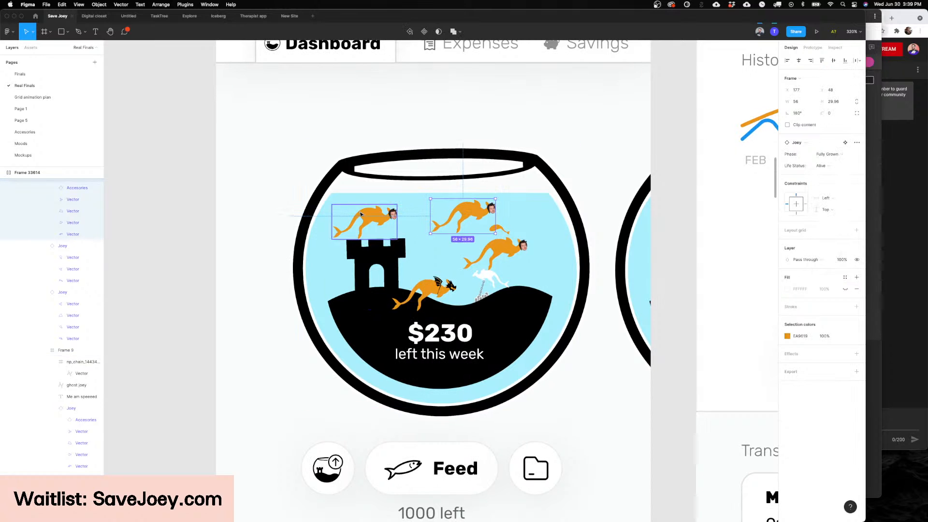
left_click(360, 214, "shift")
left_click(499, 250, "shift")
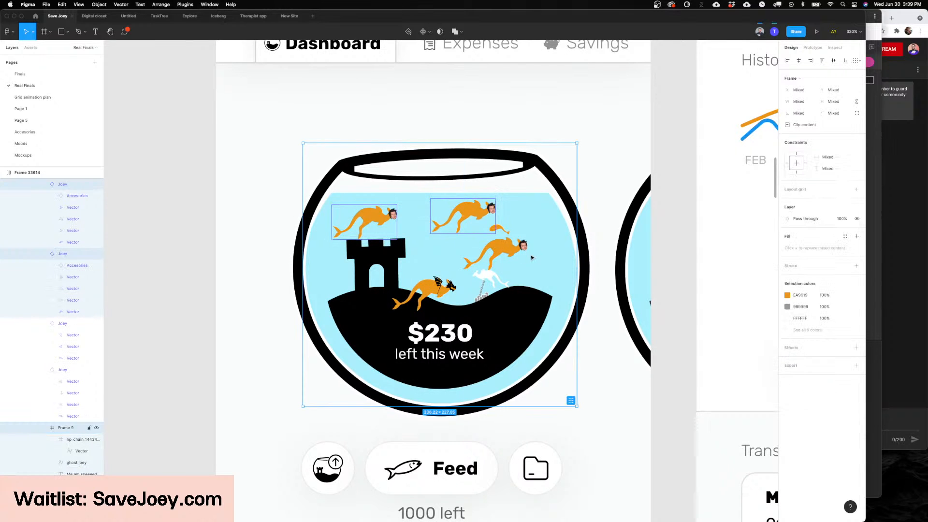
left_click(531, 258, "shift")
key("Delete")
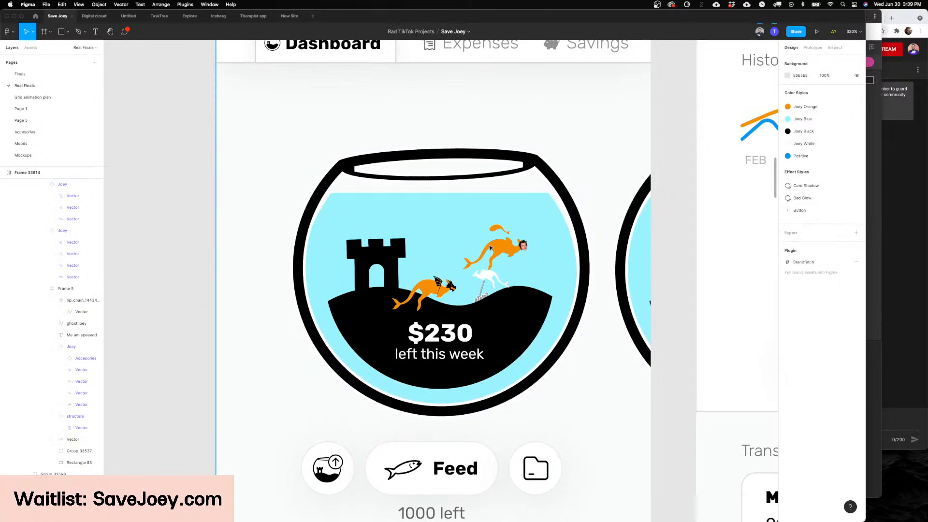
left_click(432, 287)
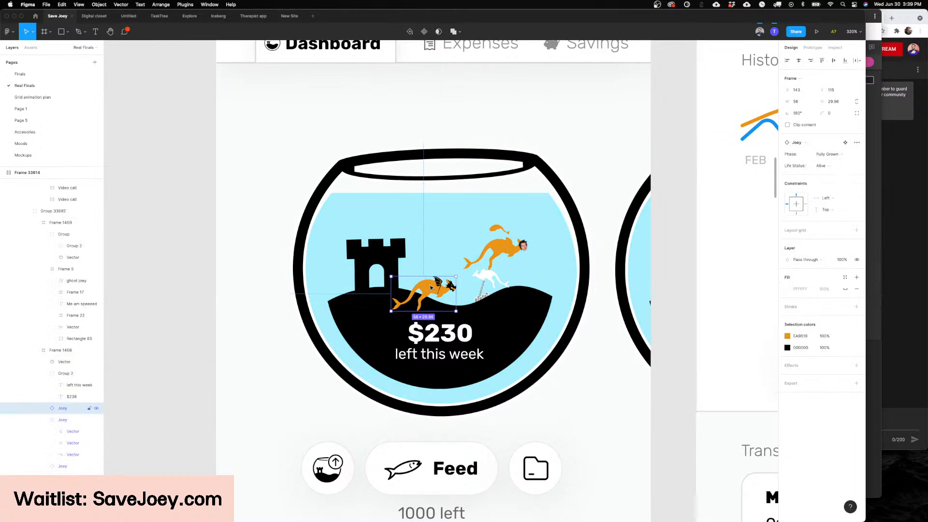
key("Delete")
Step: Set the phase of the tiny Joey above the photo-headed Joey to 2
scroll(529, 239, "up", 5)
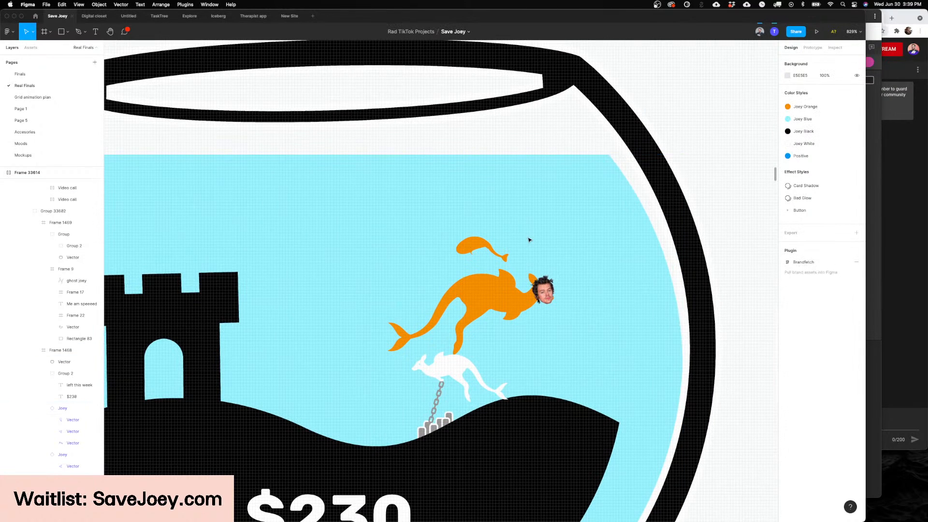
scroll(529, 239, "down", 5)
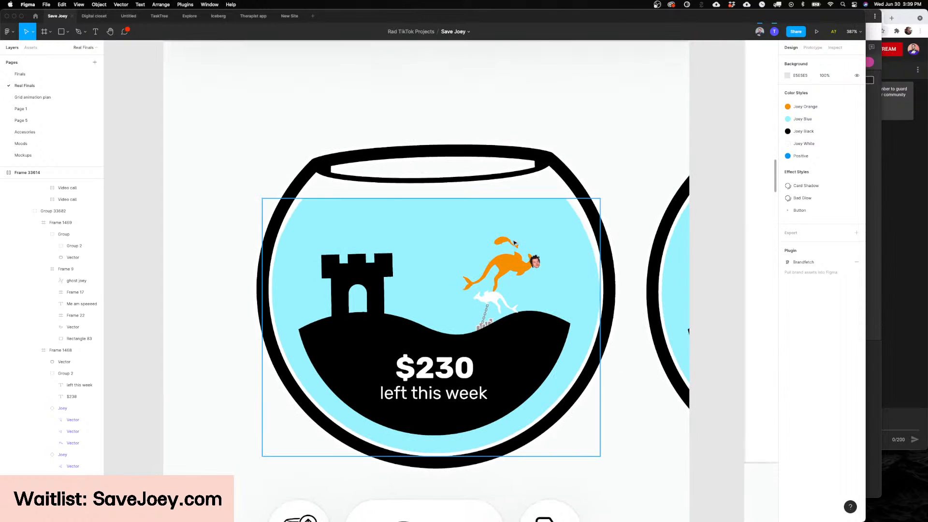
left_click(509, 243)
double_click(509, 243)
double_click(508, 243)
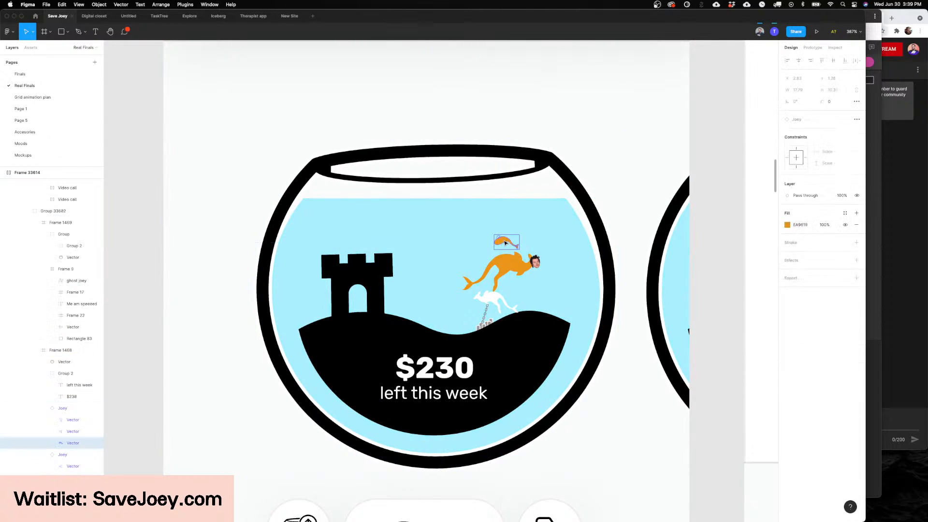
key("Escape")
left_click(824, 154)
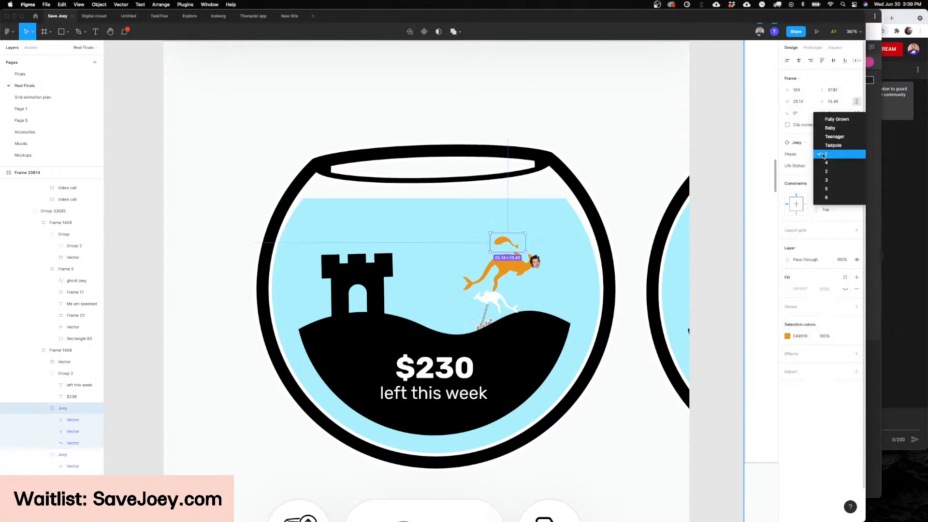
left_click(829, 171)
Step: Advance the small Joey through phases 3 and 5, finishing with Fully Grown
left_click(830, 154)
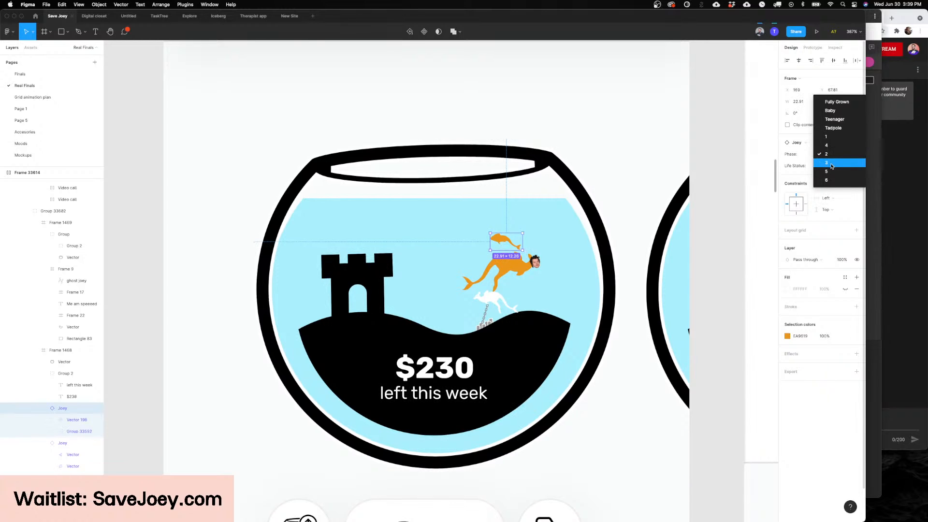
left_click(826, 162)
left_click(829, 155)
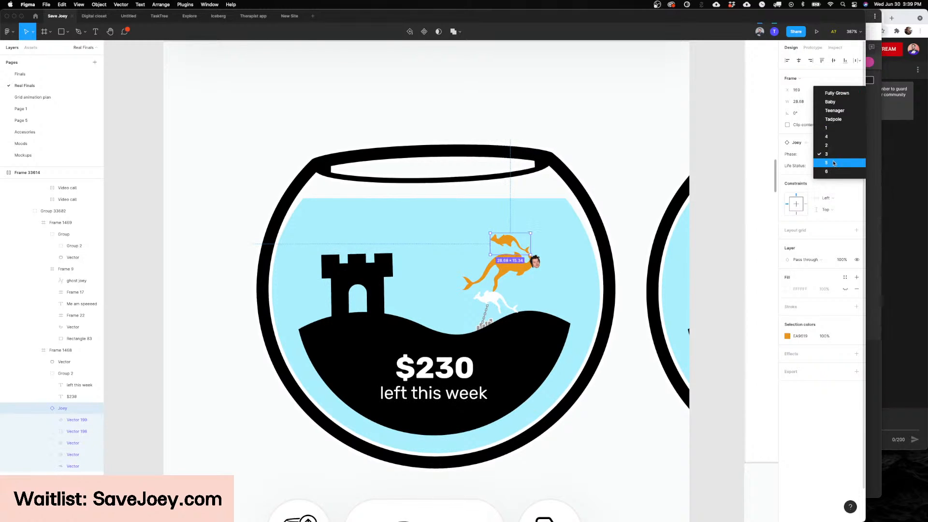
left_click(826, 163)
left_click(827, 154)
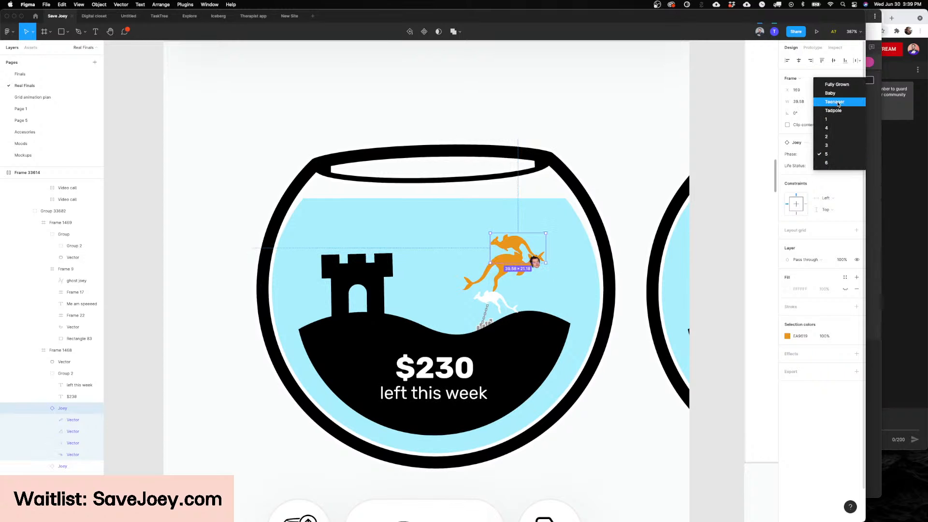
key("Return")
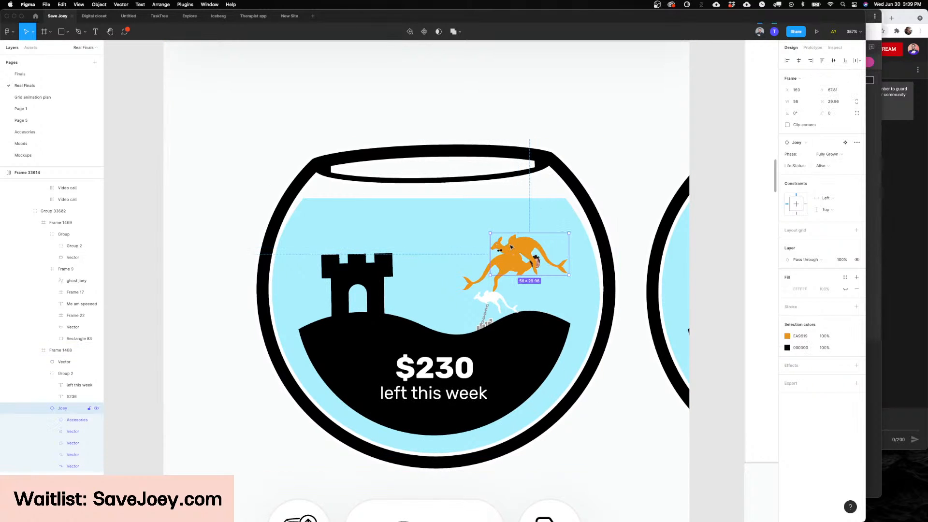
Step: Move the fully grown Joey to about X 110, Y 55, clear of the photo-headed Joey
scroll(448, 228, "up", 5)
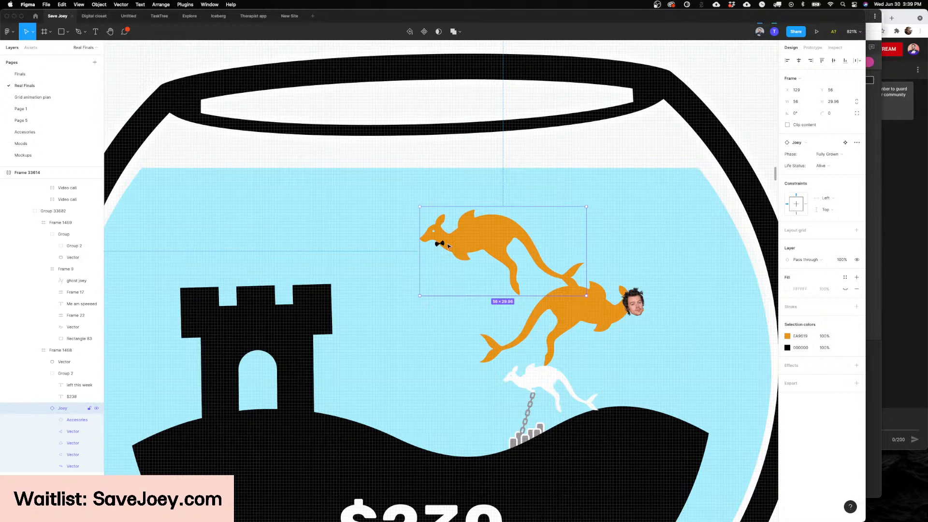
scroll(449, 246, "up", 3)
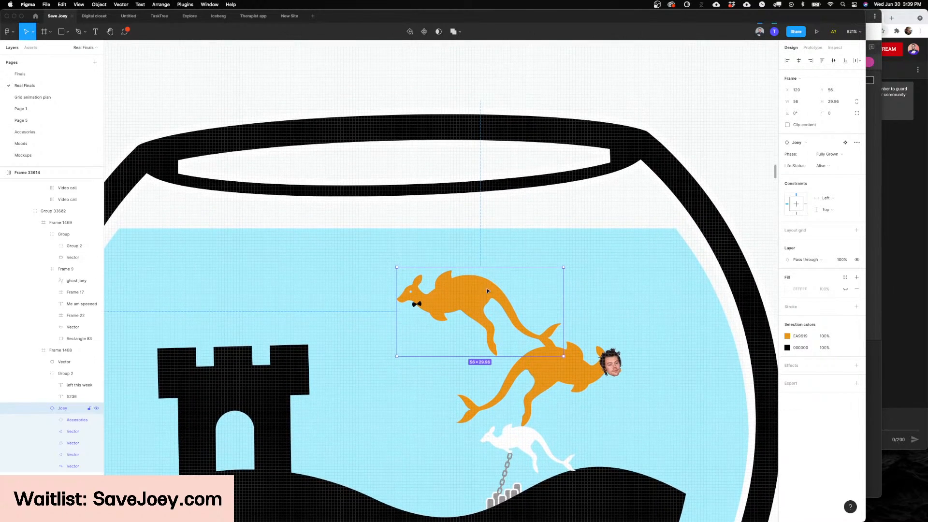
left_click_drag(433, 292, 379, 289)
scroll(379, 289, "up", 5)
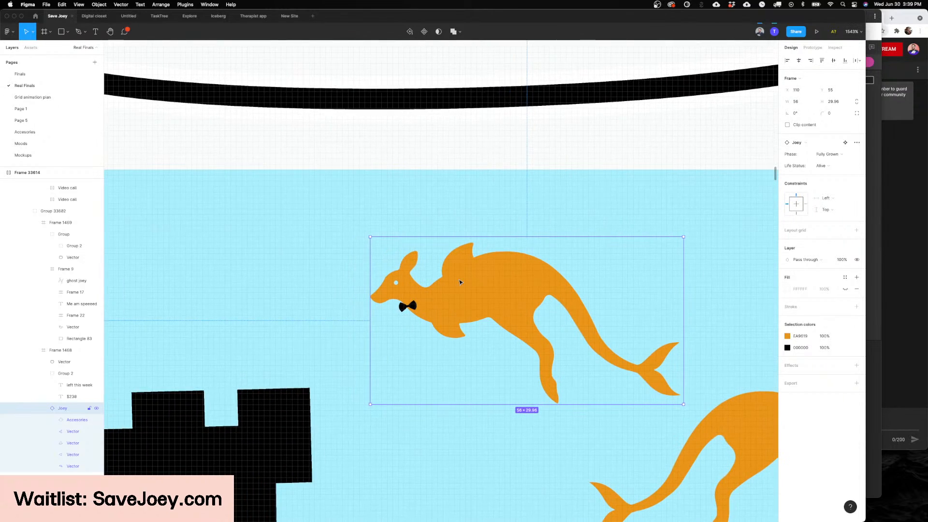
Step: Select the fully grown Joey's Bow Tie accessory and view the chained white Joey up close
key("Return")
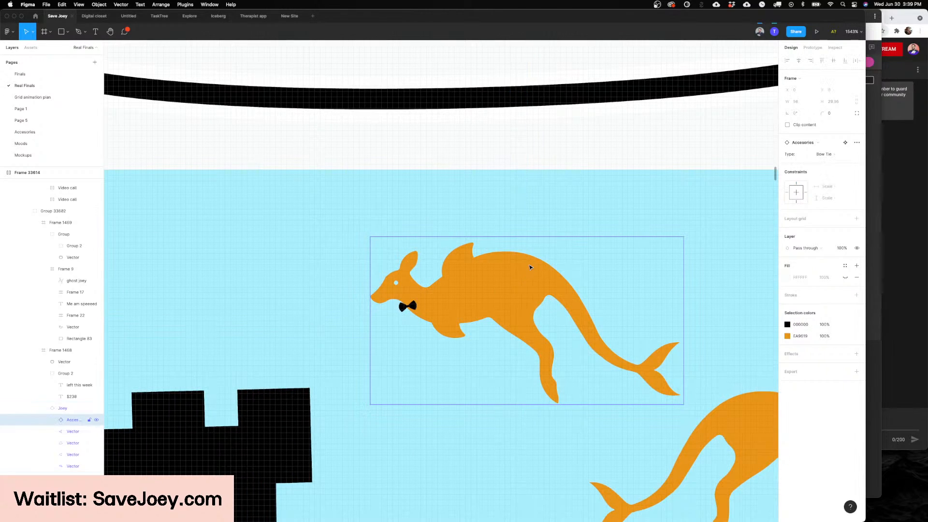
scroll(530, 267, "down", 5)
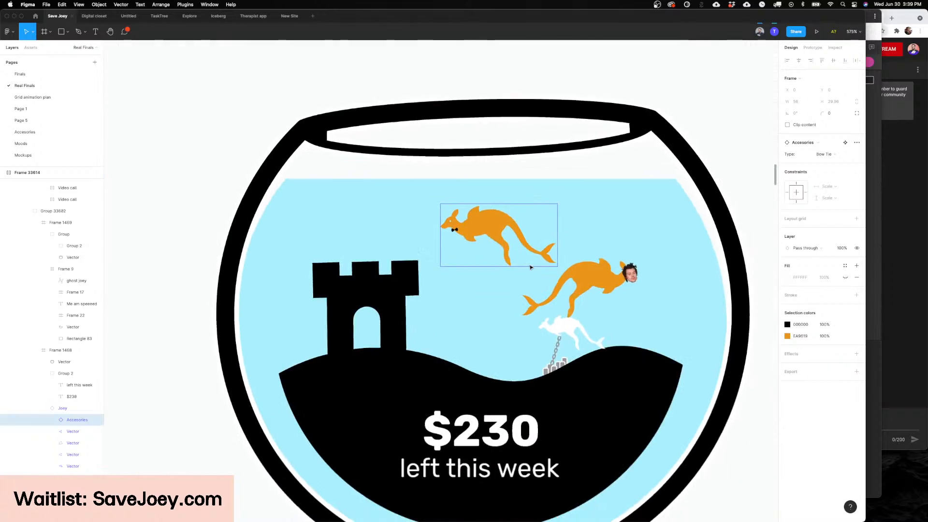
scroll(472, 251, "up", 5)
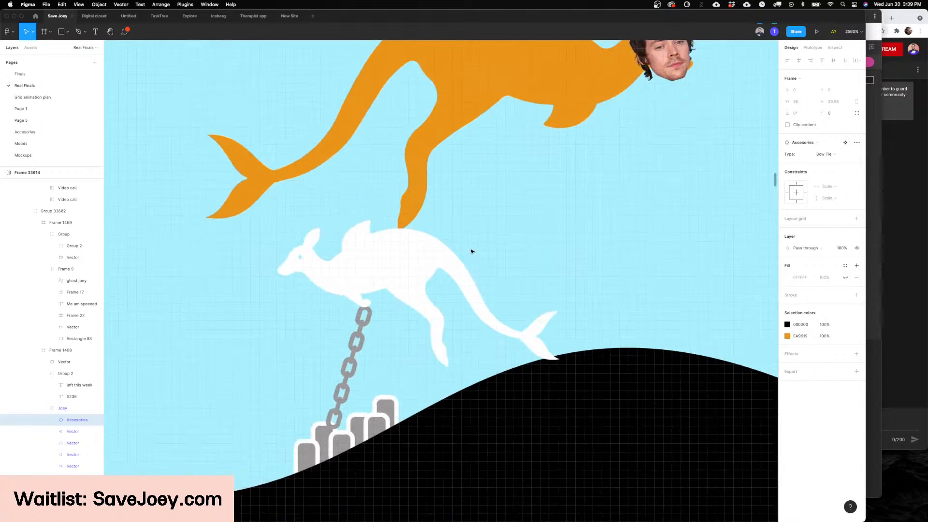
scroll(472, 250, "down", 6)
scroll(472, 250, "up", 5)
scroll(452, 309, "down", 4)
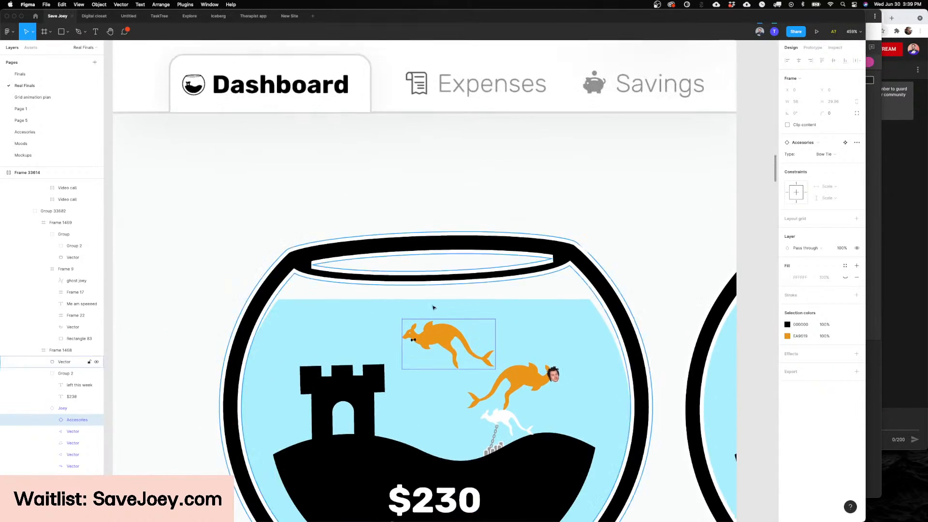
Step: Examine the bow tie at the fully grown Joey's neck up close
scroll(431, 250, "up", 3)
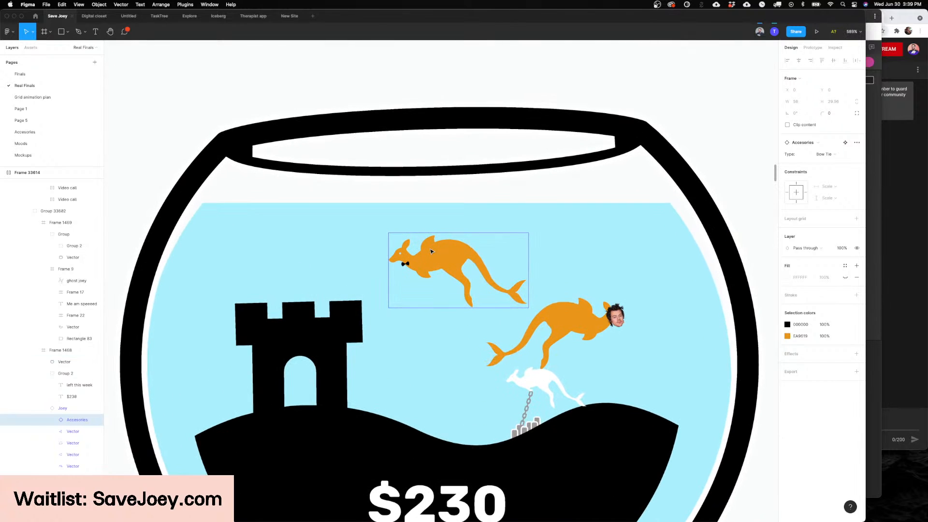
scroll(439, 253, "down", 2)
scroll(431, 248, "up", 3)
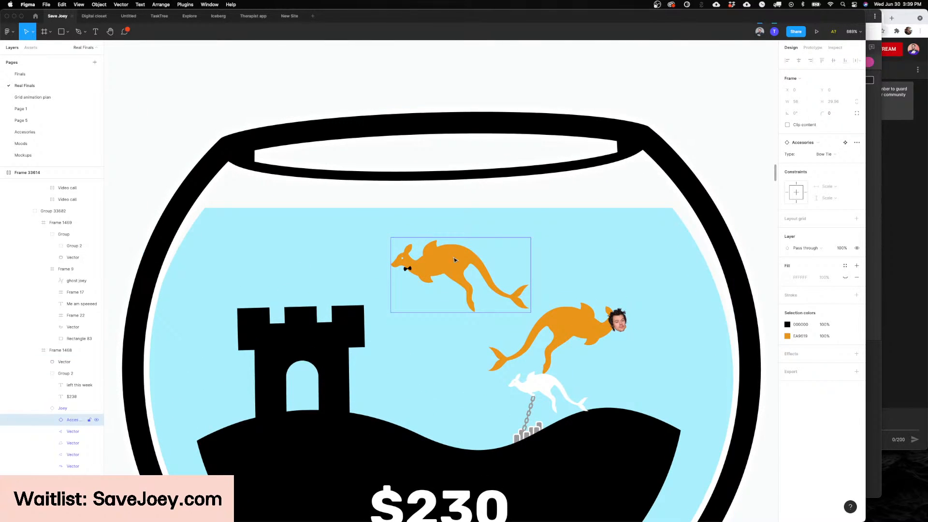
scroll(427, 255, "down", 1)
scroll(411, 245, "up", 10)
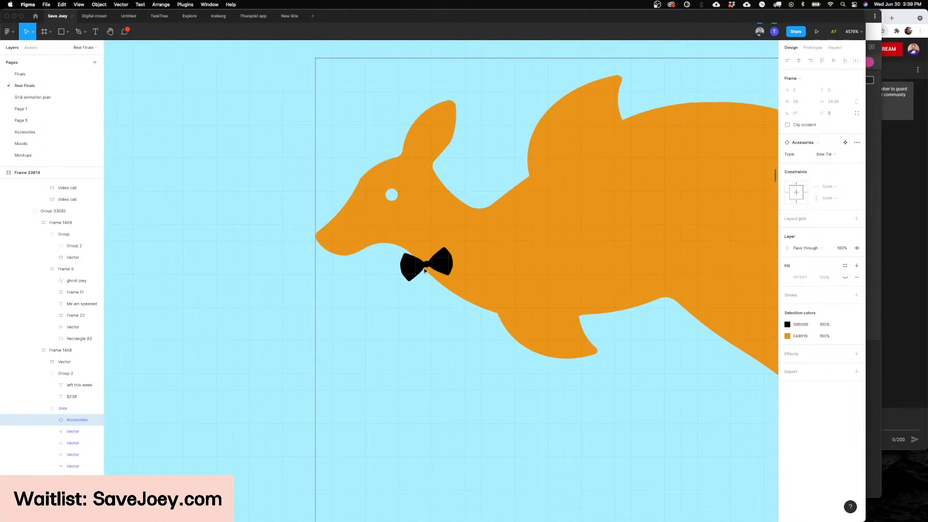
scroll(424, 270, "down", 4)
scroll(424, 270, "down", 2)
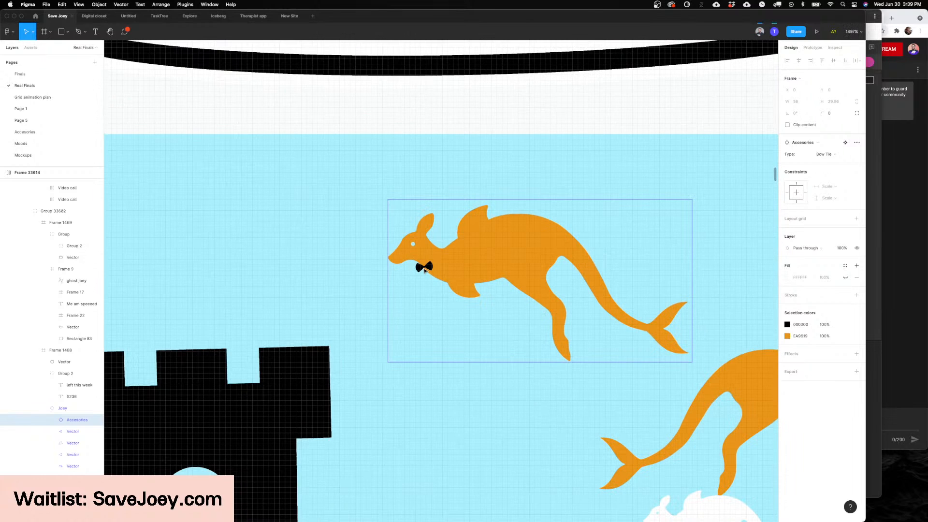
scroll(424, 271, "down", 3)
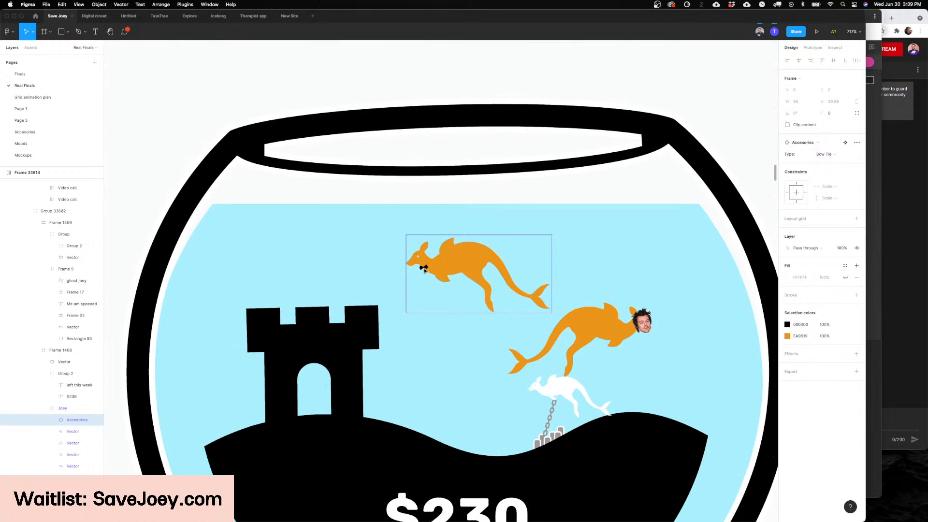
Step: Look over the Dashboard screen around the fishbowl, and select the bow-tied Joey inside it
scroll(467, 271, "right", 2)
scroll(467, 271, "down", 4)
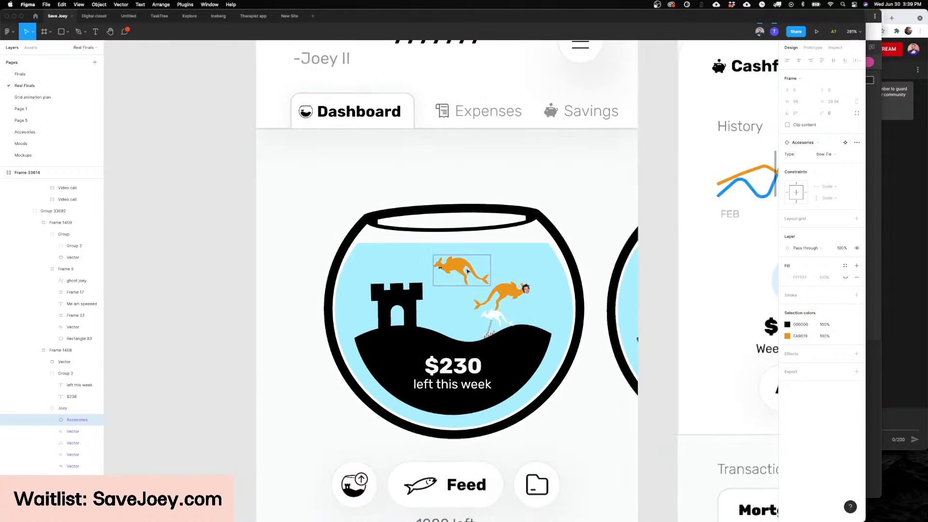
scroll(531, 274, "right", 3)
left_click(597, 277)
scroll(597, 276, "up", 4)
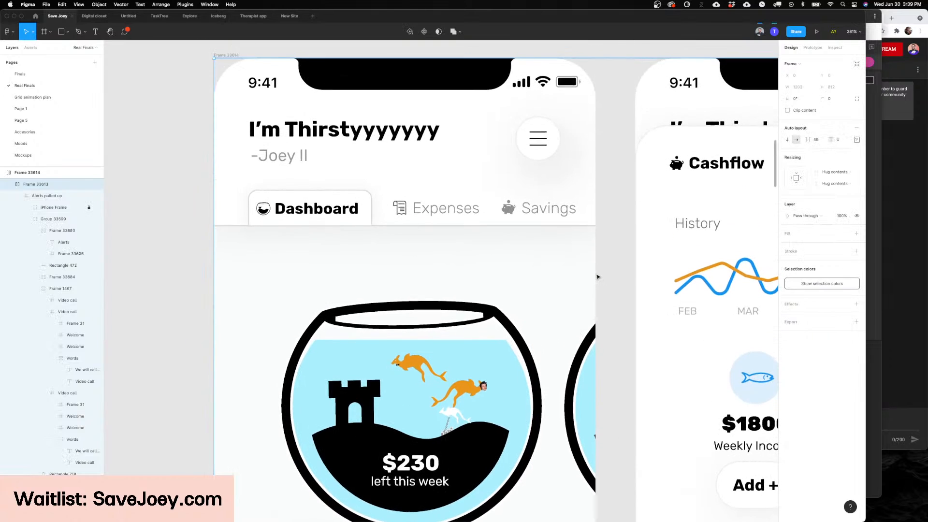
scroll(597, 277, "down", 5)
scroll(597, 277, "down", 1)
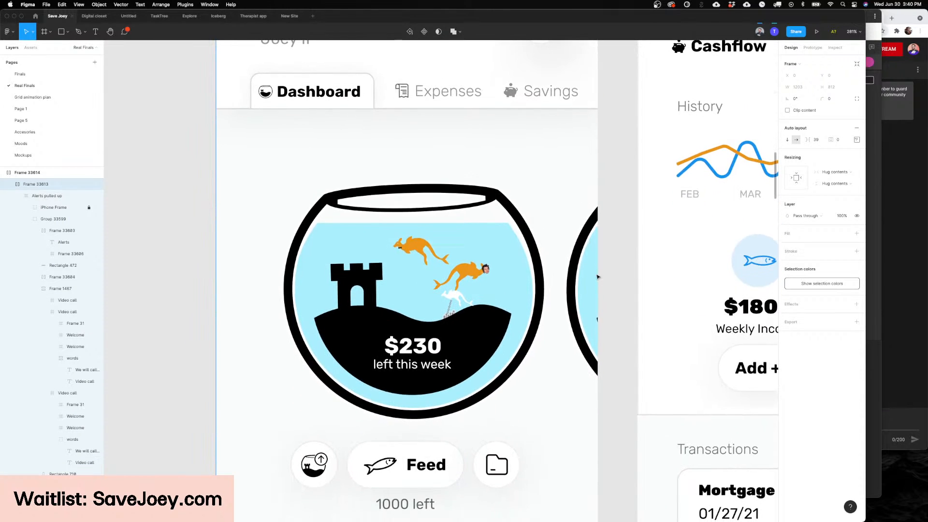
scroll(597, 277, "left", 2)
scroll(459, 231, "up", 5)
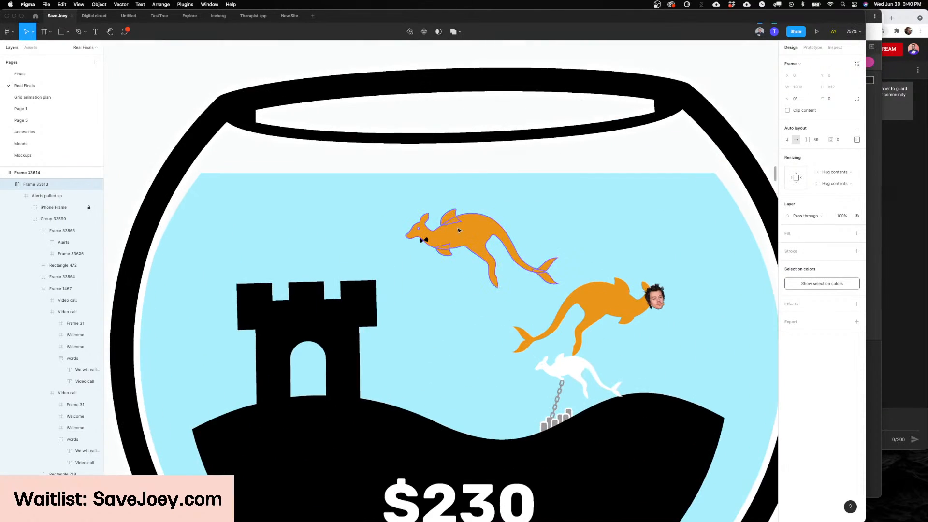
left_click(457, 235)
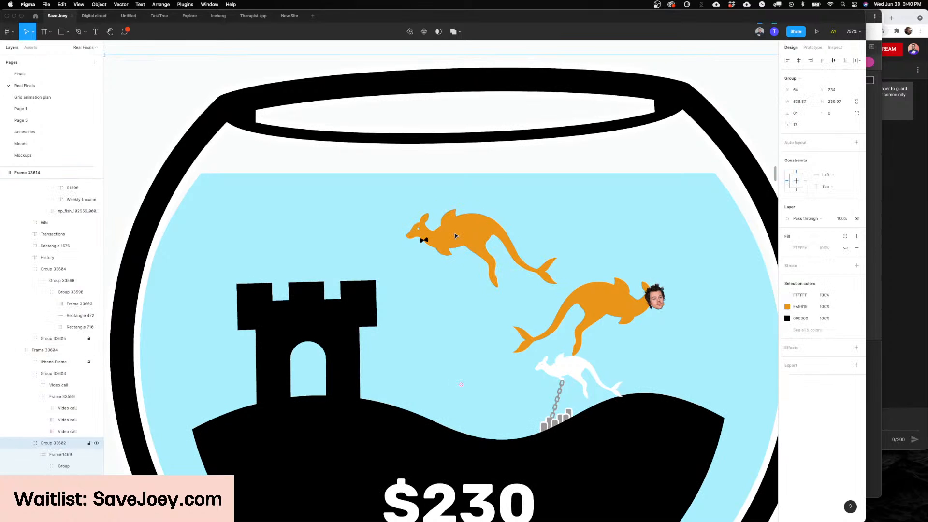
double_click(455, 235)
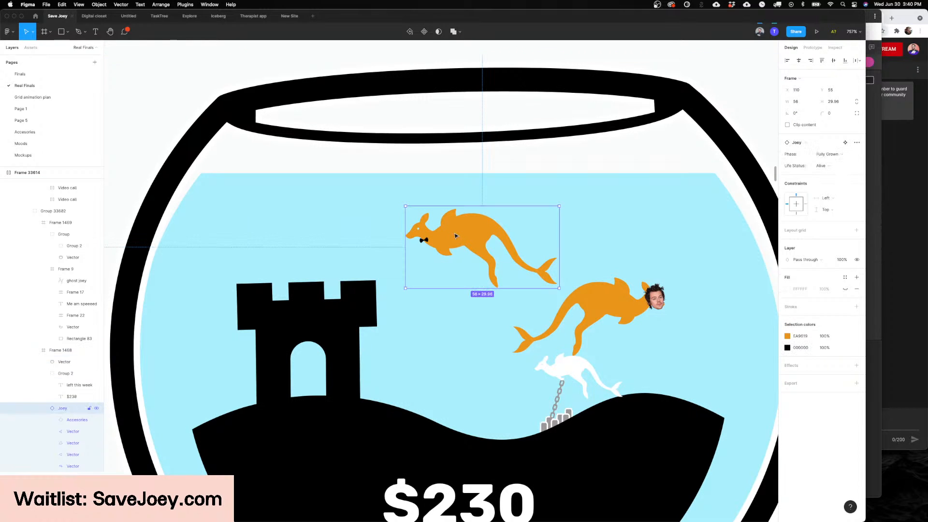
Step: Open Page 1 and view the note about the app's name below the orange student loan alert
left_click(43, 111)
scroll(433, 249, "down", 10)
scroll(433, 248, "right", 5)
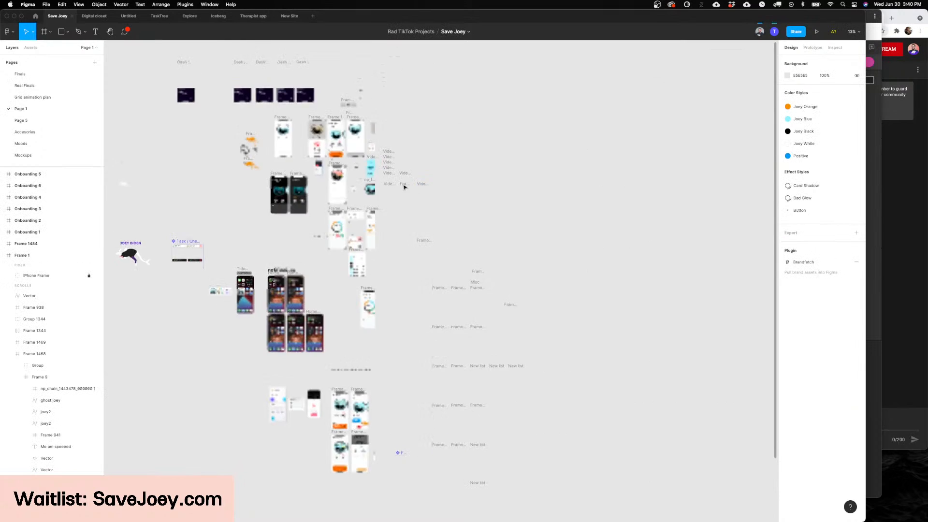
scroll(404, 186, "up", 8)
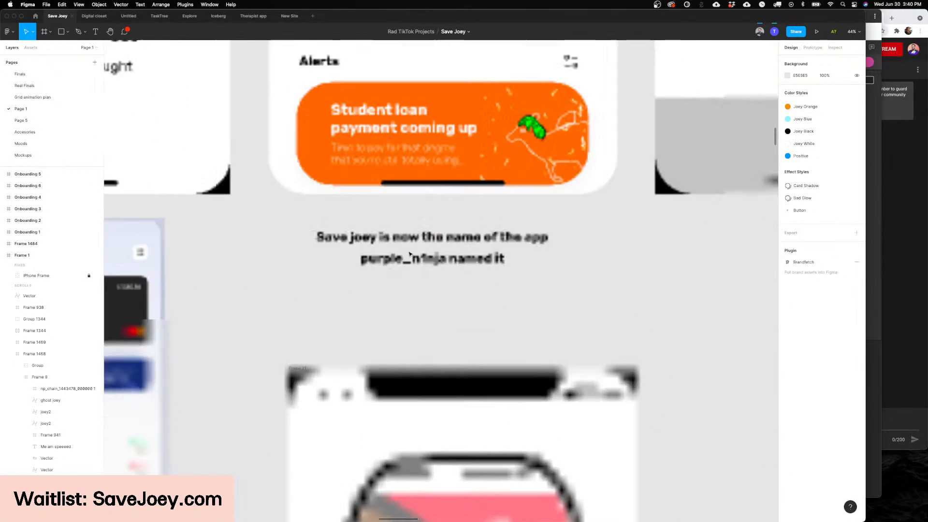
Step: Return to the Real Finals page and view the bow-tied Joey inside the Dashboard fishbowl up close
scroll(409, 253, "up", 10)
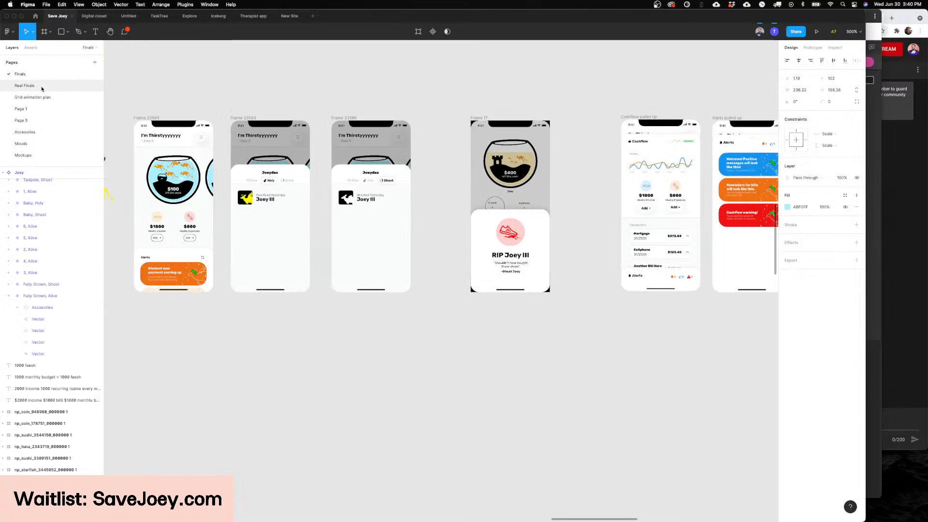
left_click(42, 89)
scroll(493, 287, "down", 4)
scroll(493, 286, "up", 5)
scroll(493, 286, "down", 4)
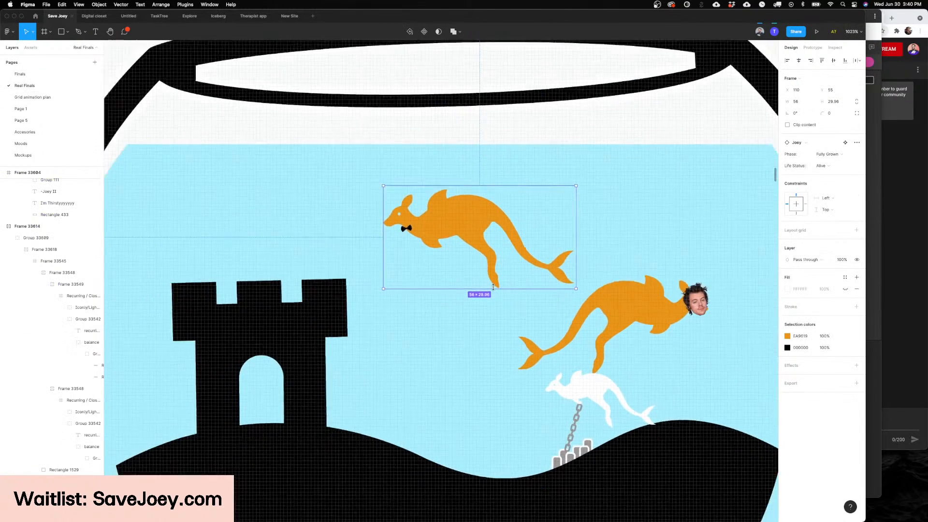
scroll(492, 287, "up", 4)
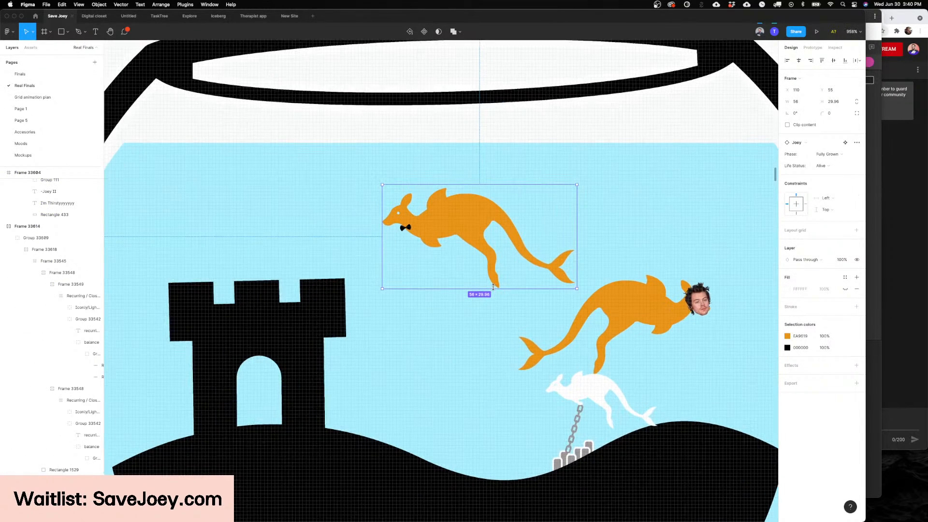
Step: Try the Flag Skin and Spike Collar accessories on the bow-tied Joey
double_click(445, 224)
left_click(824, 154)
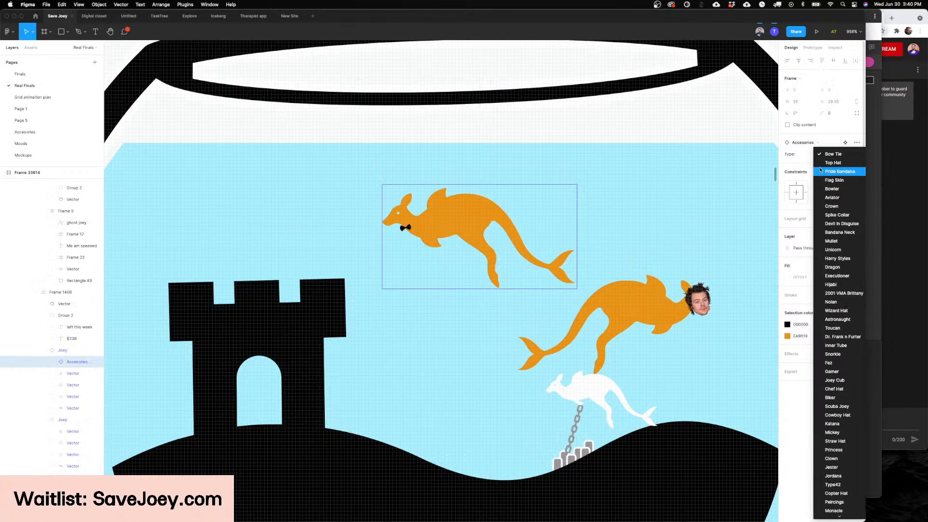
left_click(827, 179)
left_click(830, 155)
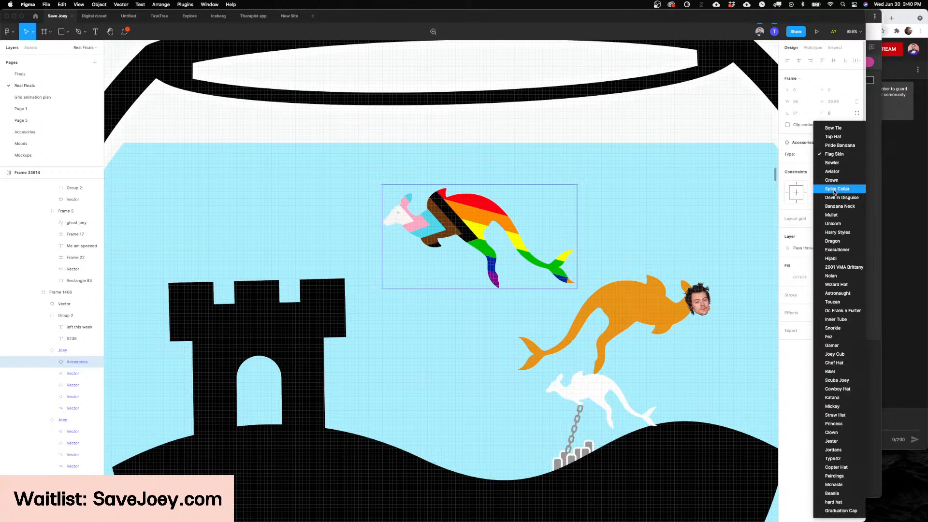
left_click(834, 189)
Step: Try the Wizard Hat accessory on the upper Joey and view it in the fishbowl with nothing selected
left_click(830, 155)
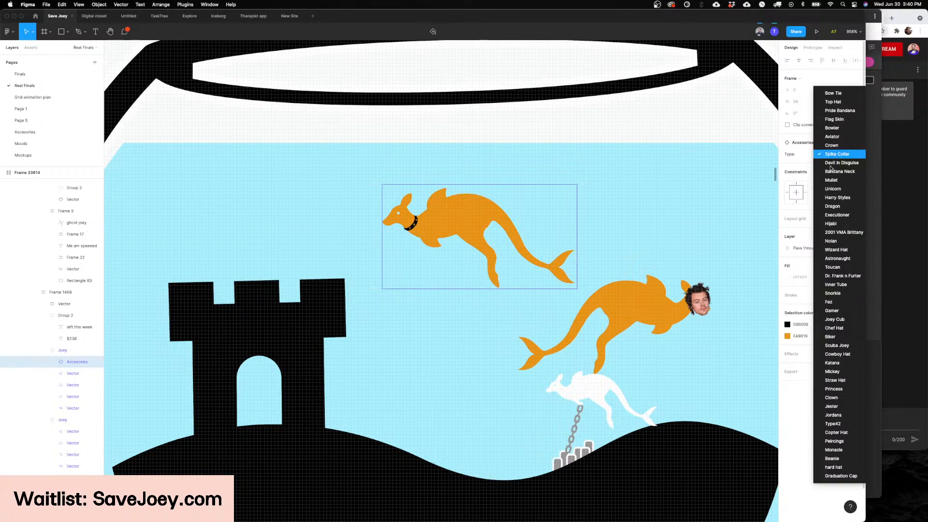
left_click(835, 250)
scroll(383, 160, "up", 3)
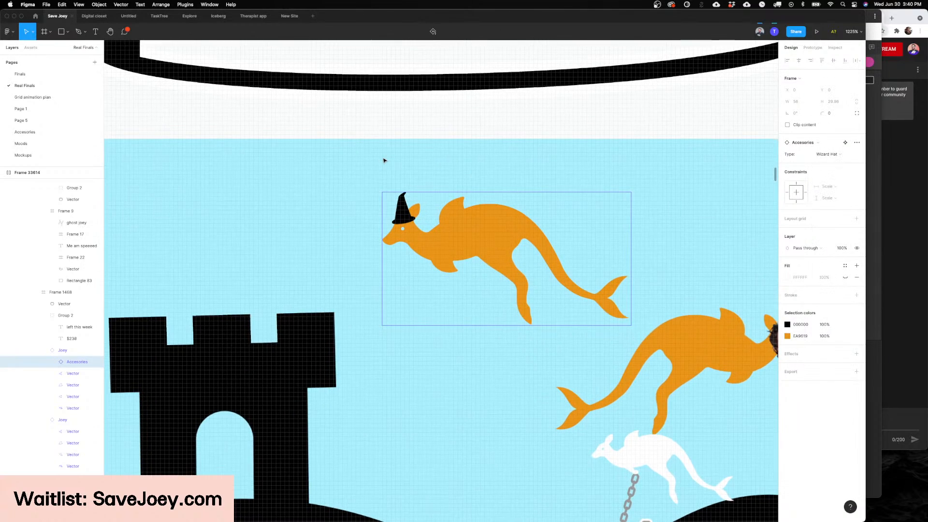
key("Escape")
scroll(384, 160, "down", 3)
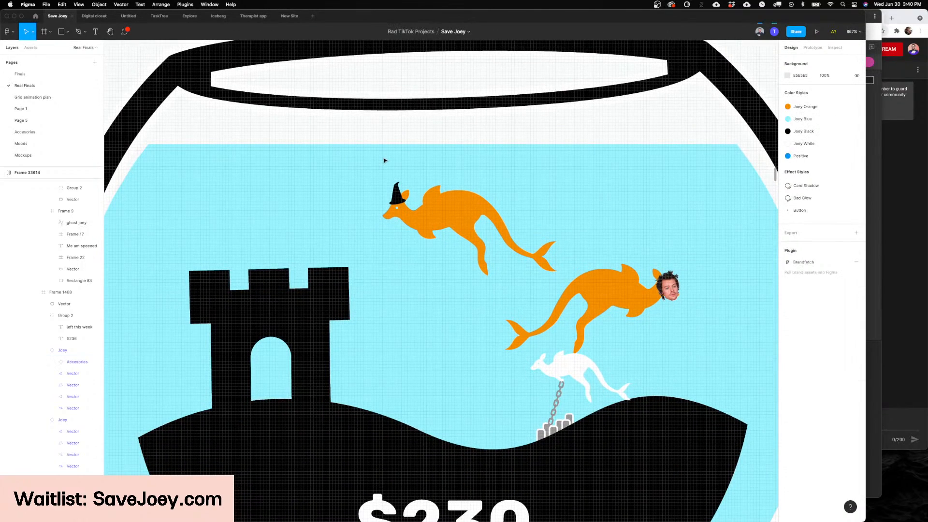
scroll(464, 176, "up", 1)
scroll(424, 238, "down", 2)
Step: Undo the Wizard Hat, Spike Collar and Flag Skin changes on the upper Joey
key("super+z")
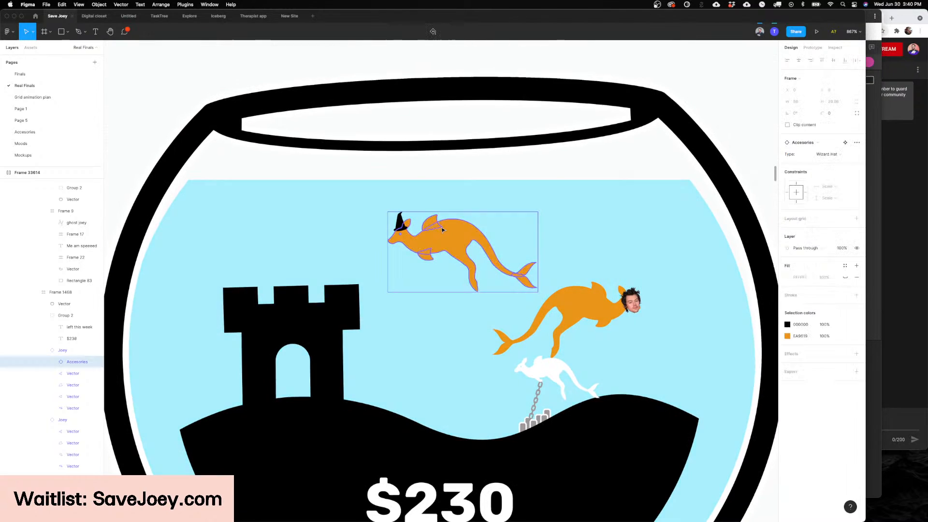
key("super+z")
key("super+z")
key("super+z")
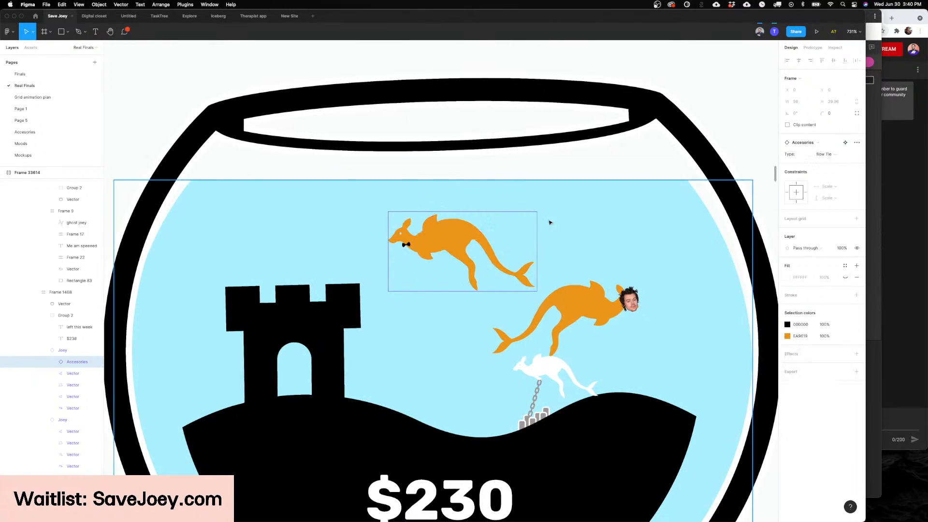
Step: Browse the accessory types available for the bow-tied Joey, close them unchanged, and view the Harry Styles Joey
left_click(825, 153)
scroll(848, 259, "down", 1)
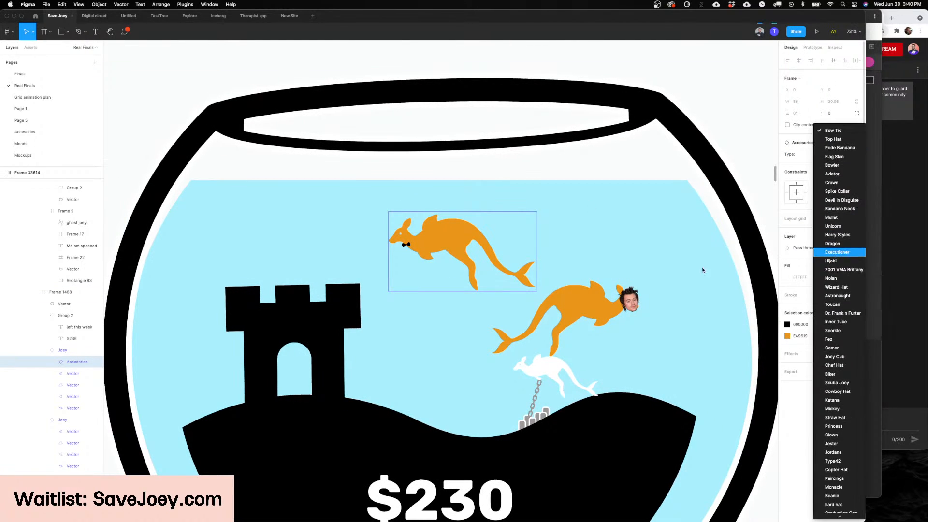
left_click(600, 299)
scroll(596, 298, "right", 3)
scroll(441, 268, "up", 5)
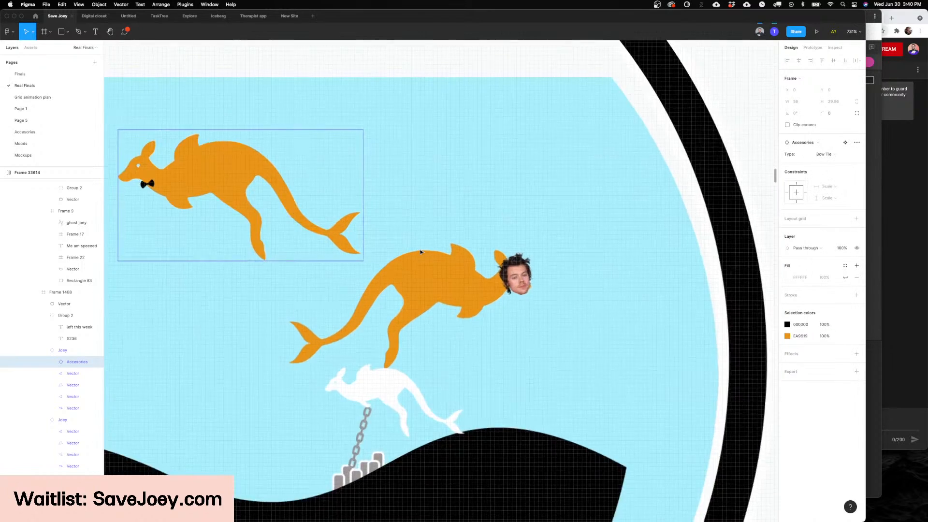
Step: Move the Harry Styles Joey slightly upward in the fishbowl to X 194, Y 78
left_click(406, 299)
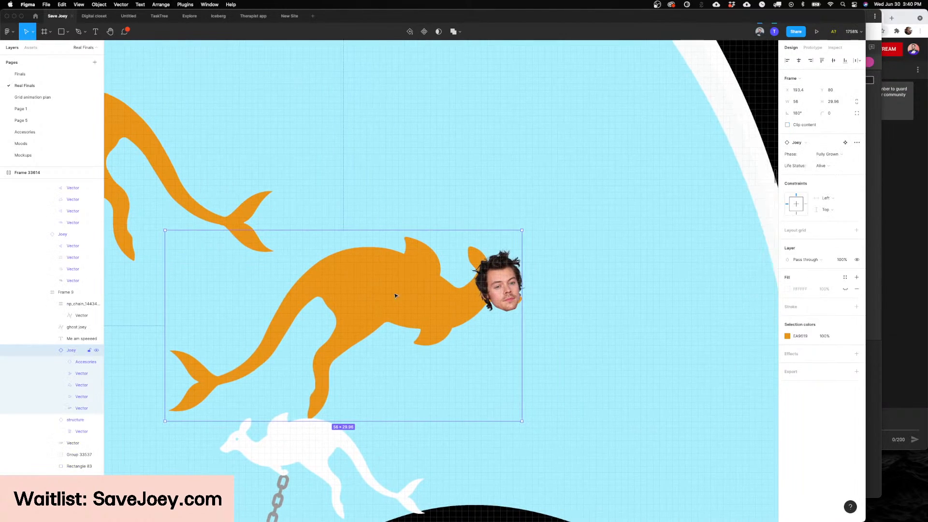
mouse_move(395, 294)
left_mouse_down()
mouse_move(374, 270)
mouse_move(398, 299)
left_mouse_up()
scroll(374, 271, "up", 2)
scroll(374, 271, "down", 3)
scroll(461, 284, "up", 5)
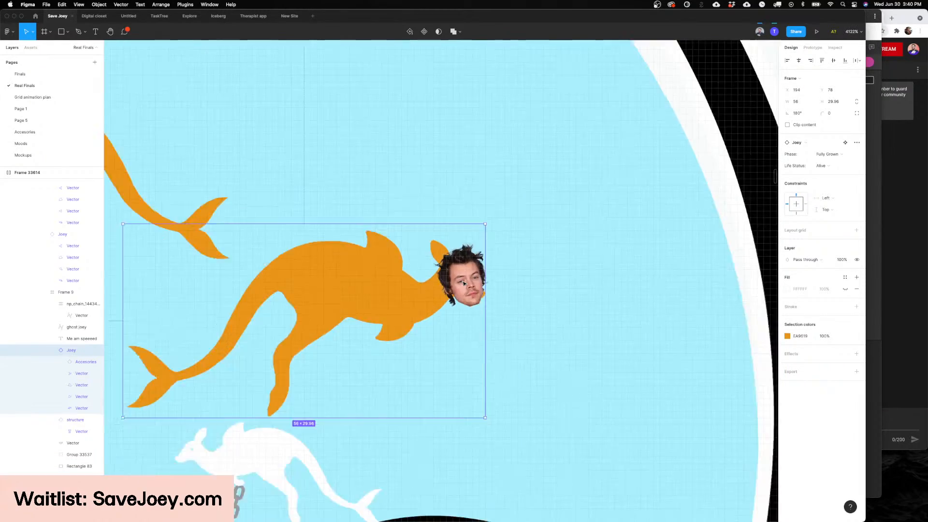
scroll(463, 283, "down", 8)
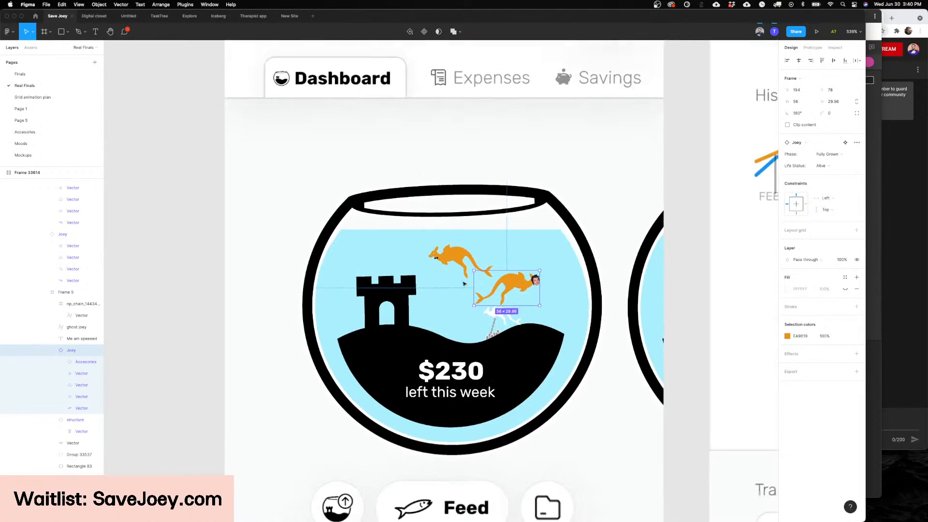
scroll(522, 291, "up", 2)
scroll(523, 290, "down", 2)
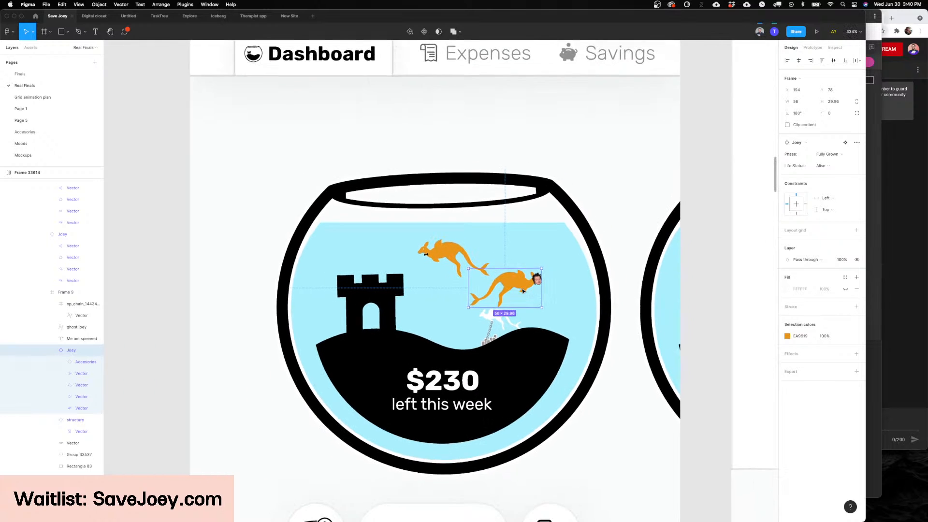
Step: Select the castle structure in the fishbowl and look over the Dashboard screen around it
left_click(397, 304)
scroll(489, 288, "up", 3)
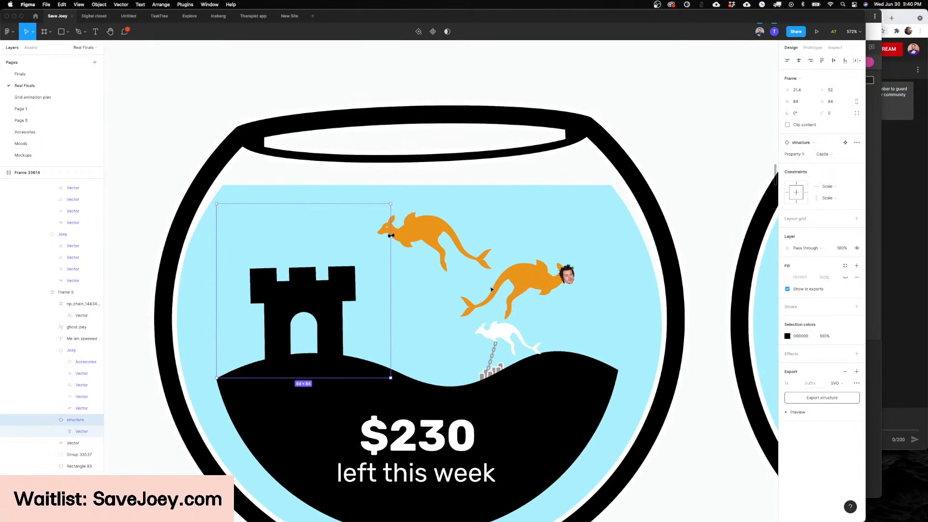
scroll(491, 289, "left", 2)
scroll(491, 289, "down", 3)
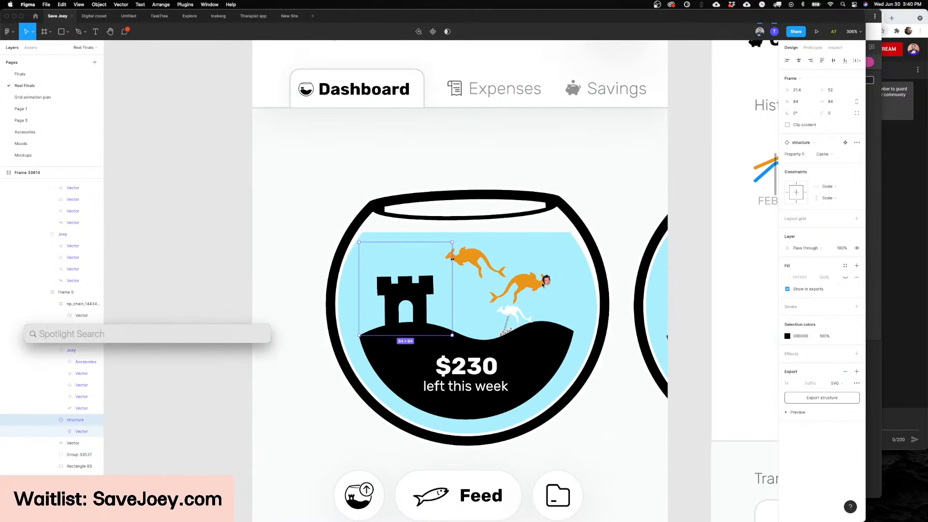
scroll(517, 284, "down", 3)
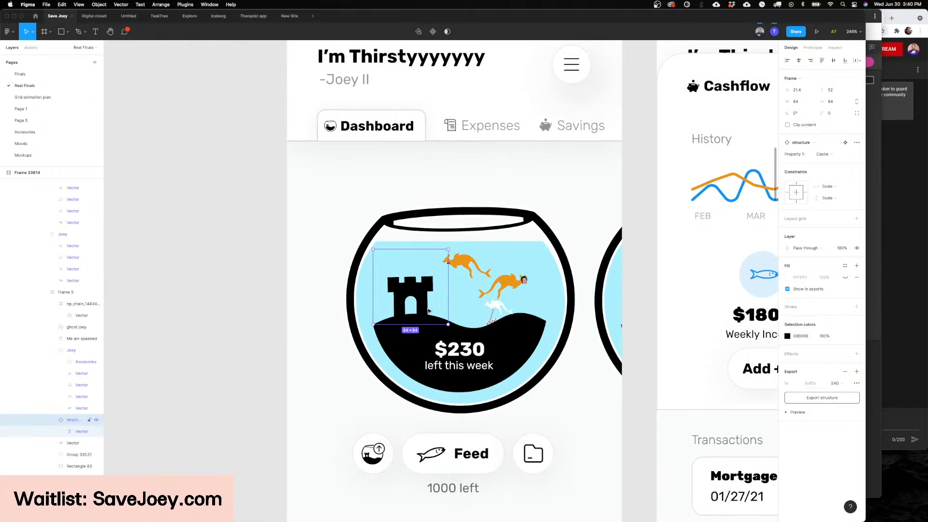
scroll(430, 309, "right", 2)
scroll(444, 295, "up", 4)
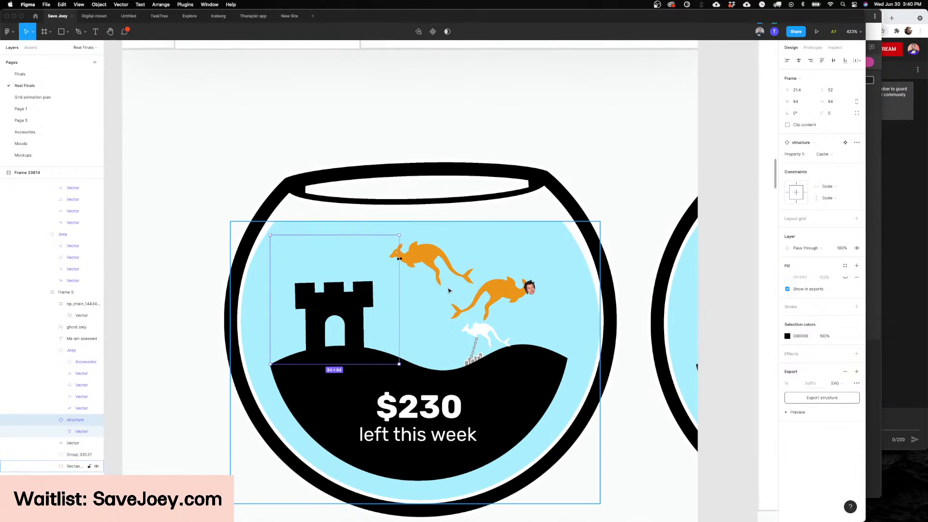
scroll(454, 288, "left", 2)
Step: Select the bow-tied Joey, glance over all open windows, and return to the Save Joey design
left_click(454, 274)
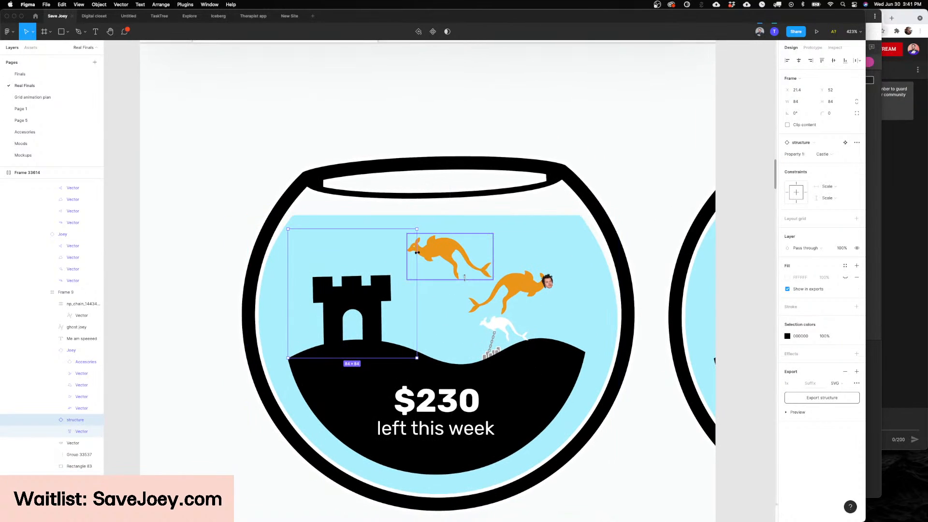
key("ctrl+Up")
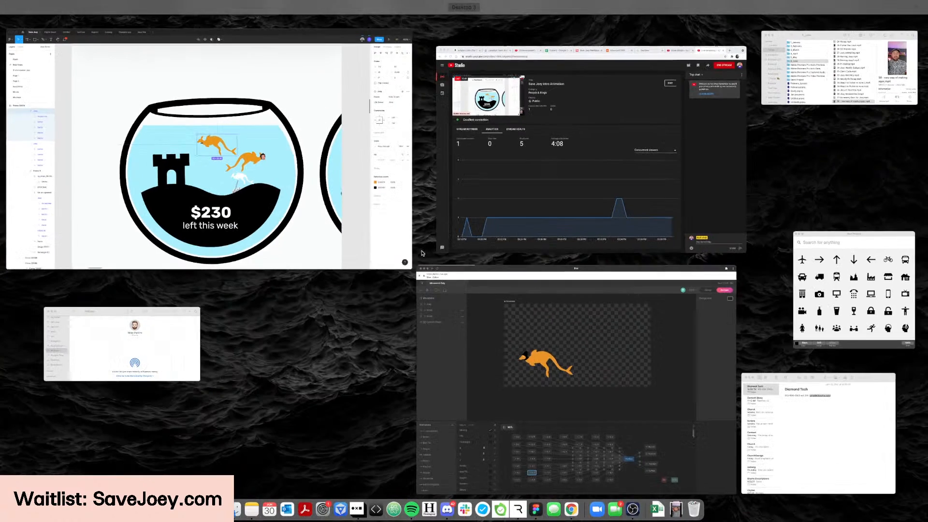
left_click(360, 240)
left_click(530, 290)
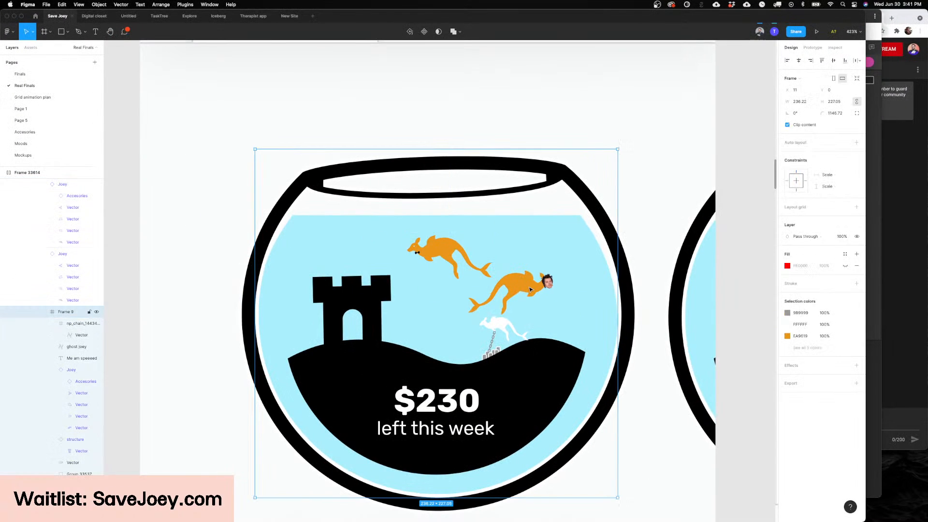
Step: Select the castle structure and try the Hammock and Ducki variants in its place
left_click(327, 299)
scroll(341, 300, "up", 3)
scroll(468, 260, "up", 3)
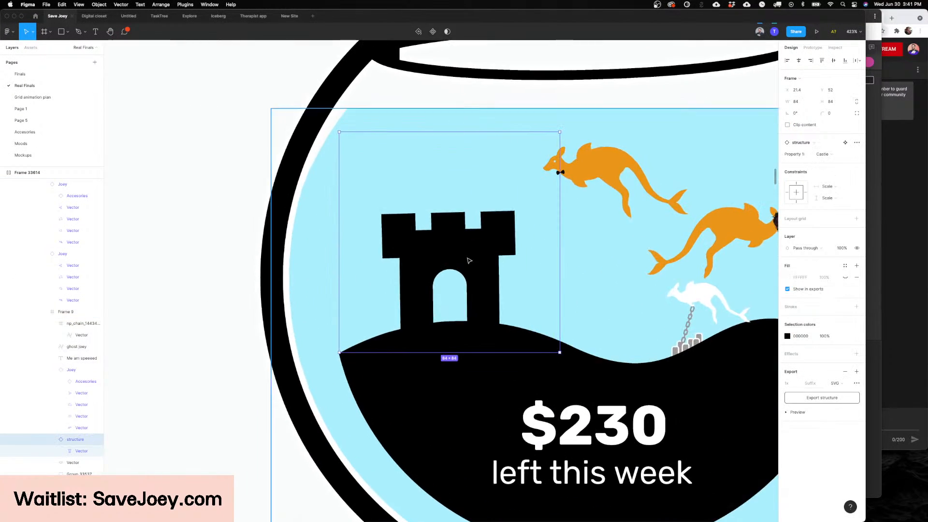
scroll(466, 260, "down", 2)
left_click(829, 155)
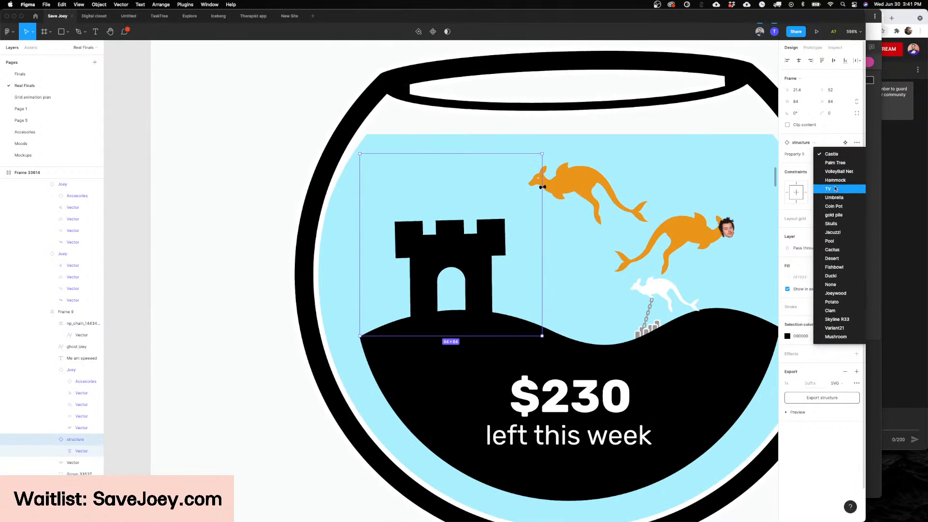
left_click(839, 181)
left_click(833, 154)
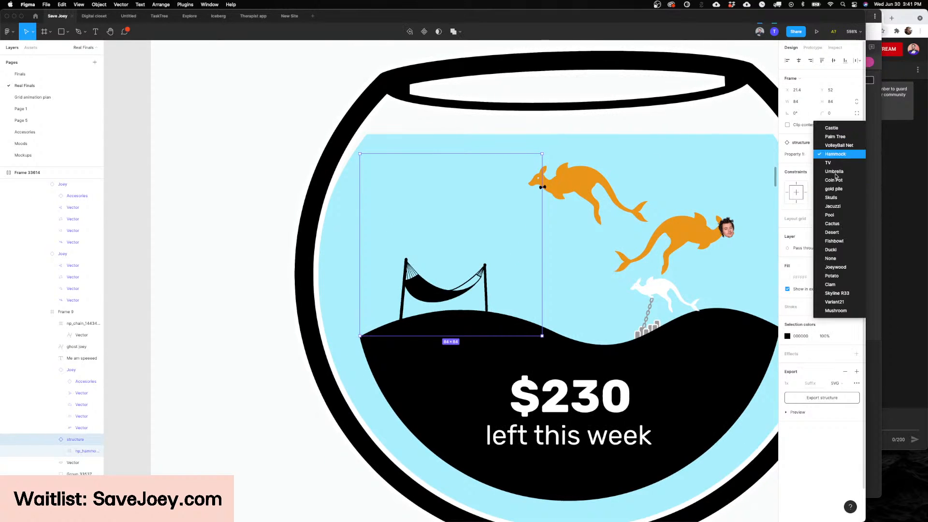
left_click(832, 251)
Step: Set the fishbowl's structure to the Potato variant, deselect it, and view the whole bowl
left_click(823, 155)
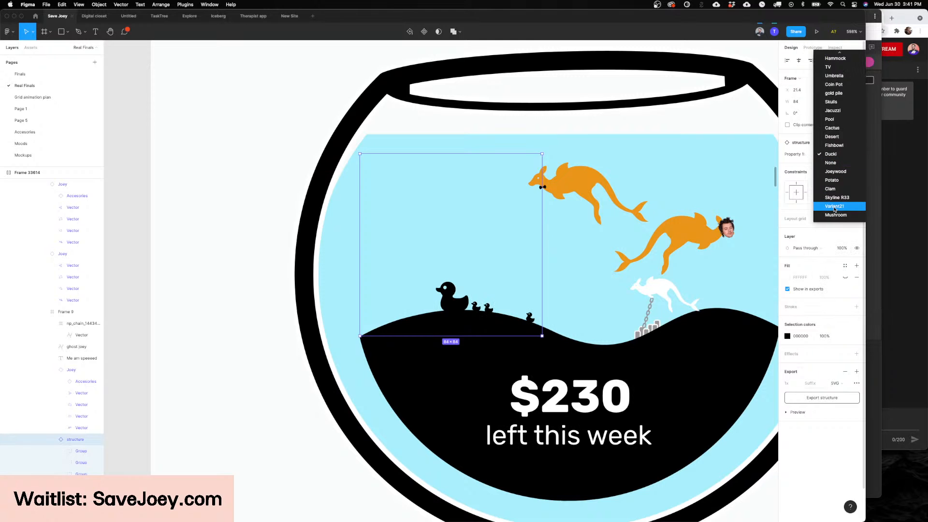
left_click(831, 180)
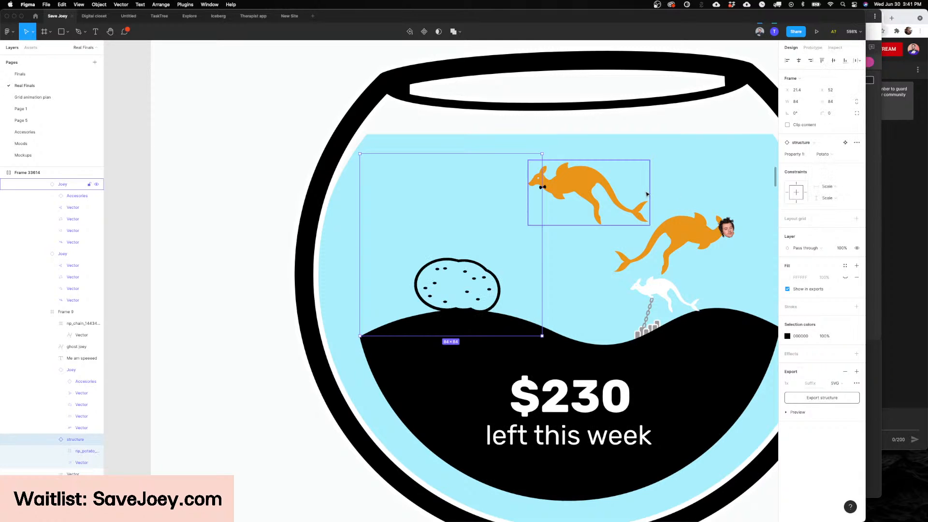
scroll(649, 194, "down", 5)
key("Escape")
scroll(649, 193, "down", 4)
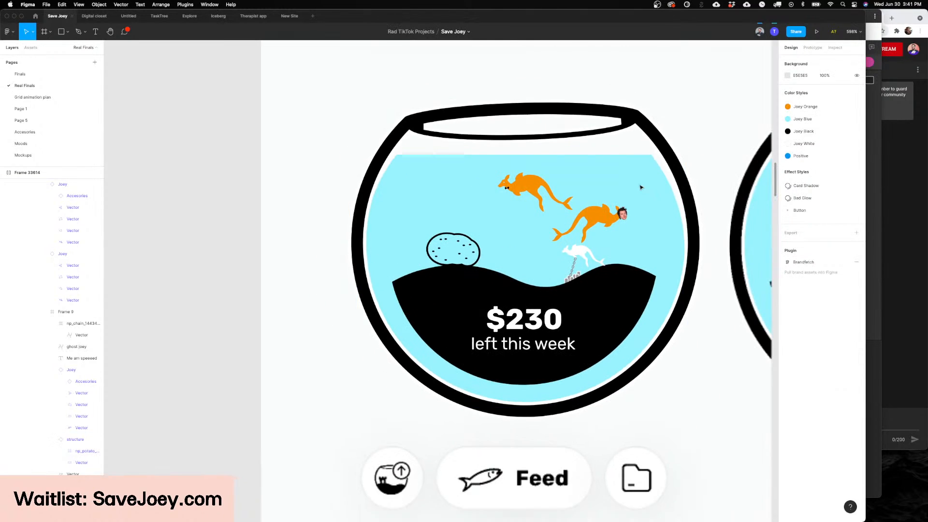
Step: Change the fill of the fishbowl's water to light green DFFFAB by shifting its hue
left_click(643, 188)
left_click(787, 207)
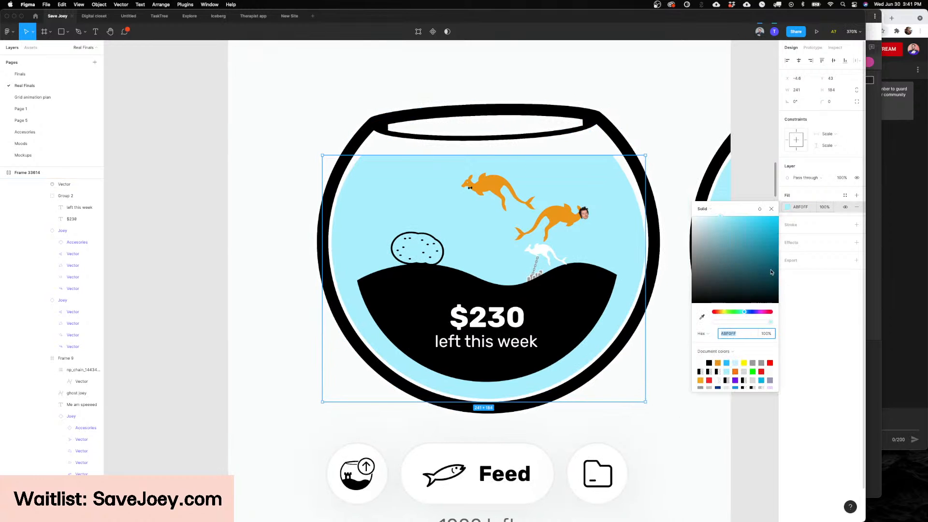
left_click_drag(727, 311, 726, 311)
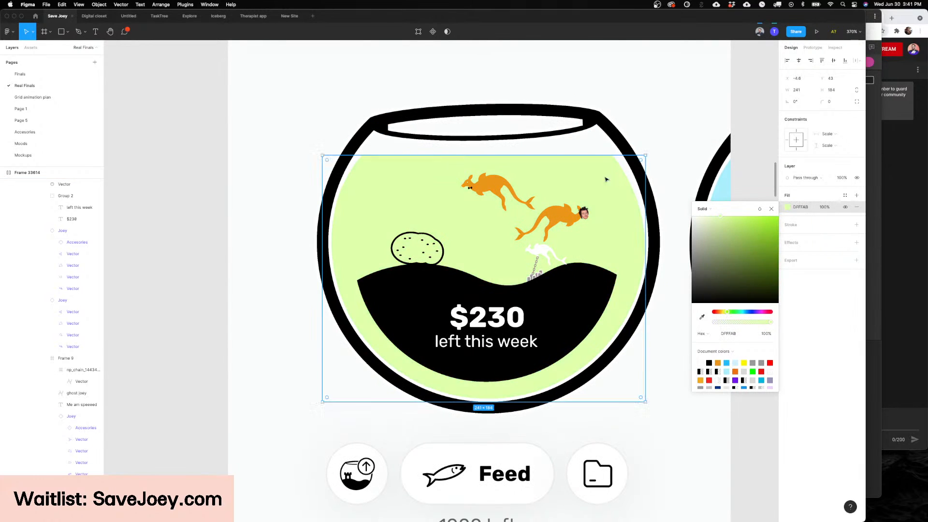
Step: Select the Harry Styles Joey and try the Ghost life status on it
left_click(564, 223)
scroll(641, 207, "up", 5)
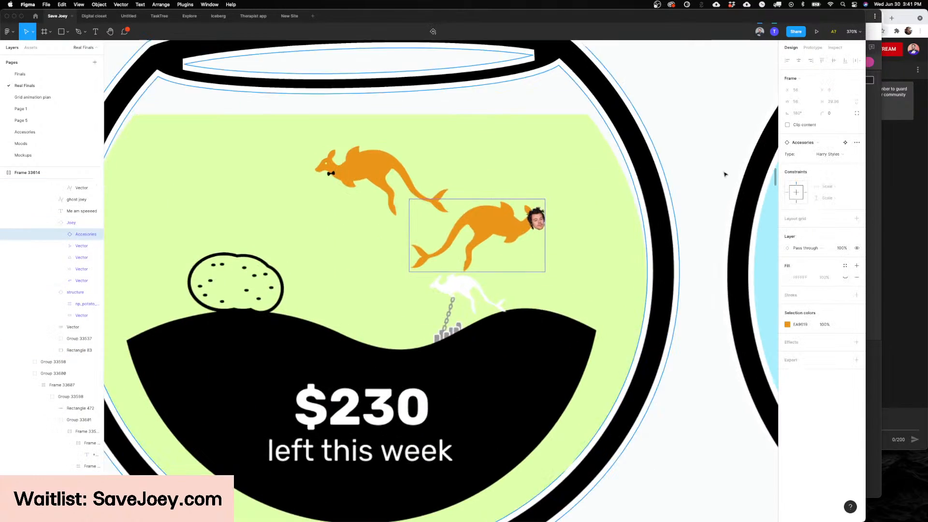
key("shift+Return")
left_click(820, 165)
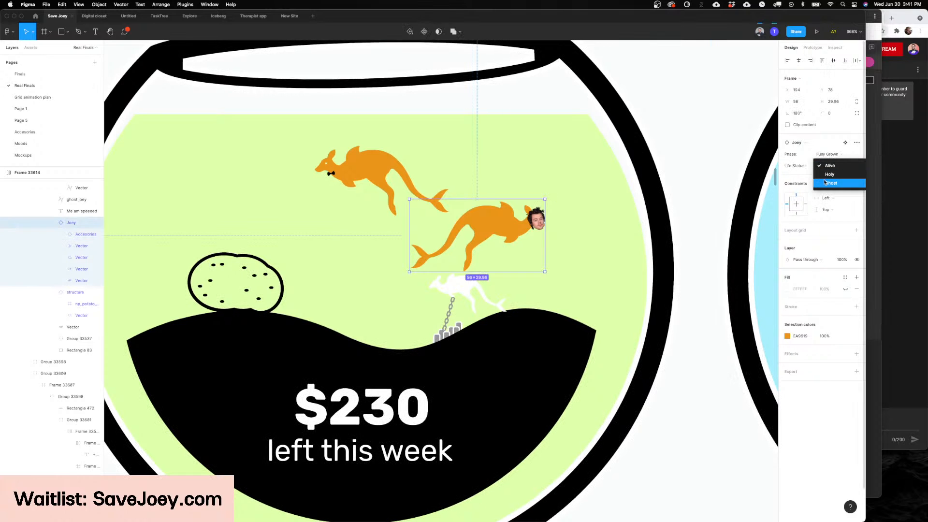
left_click(824, 183)
Step: Set the lower fully grown Joey's life status to Holy and view it up close
left_click(843, 165)
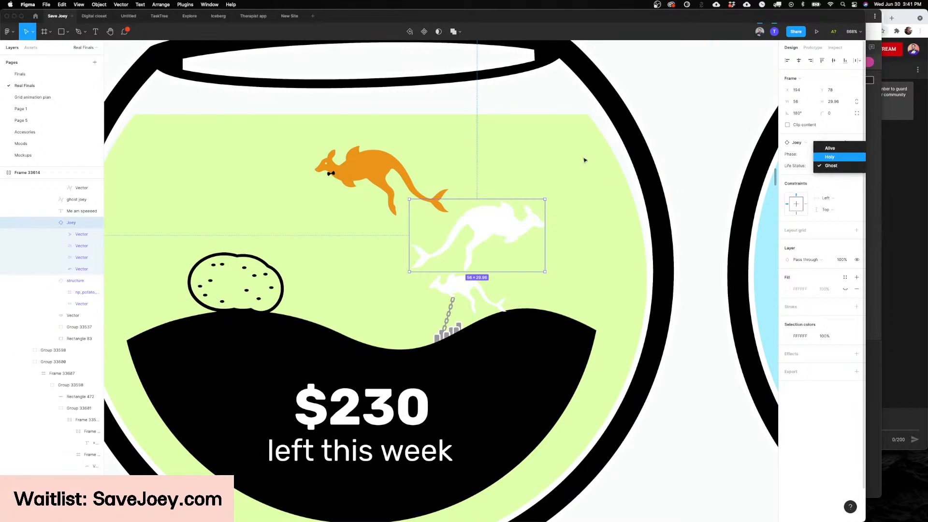
key("Return")
scroll(572, 161, "up", 3)
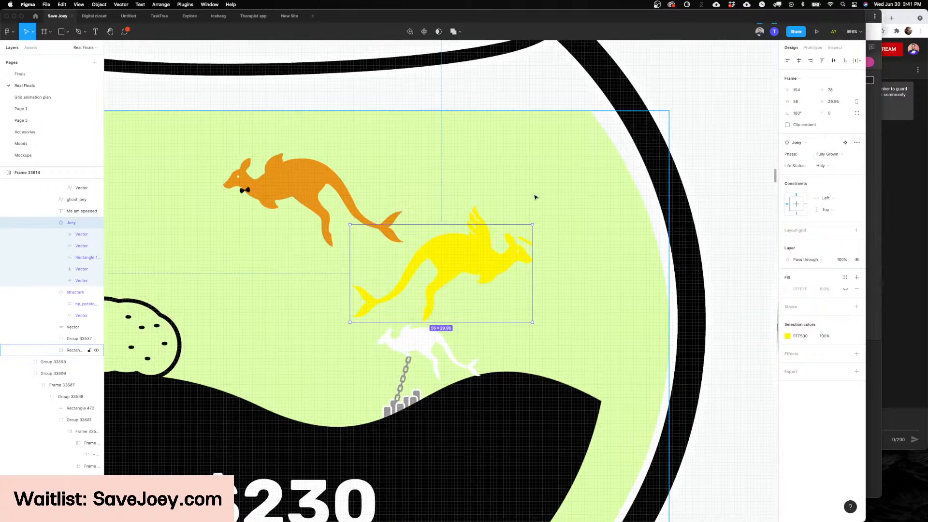
Step: Apply the Joey Blue colour style to the fishbowl's water and deselect it to view the bowl
left_click(536, 197)
left_click(845, 196)
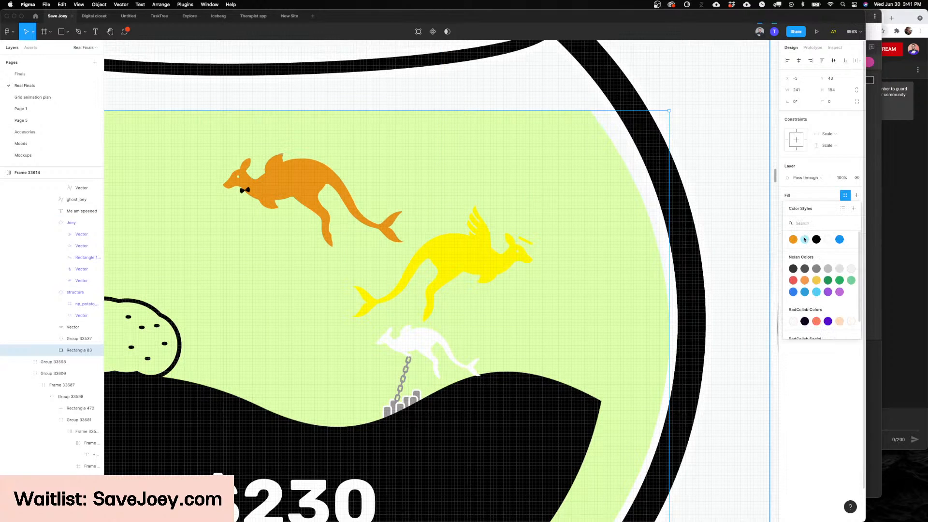
left_click(804, 239)
key("Escape")
scroll(592, 203, "down", 3)
scroll(596, 201, "up", 1)
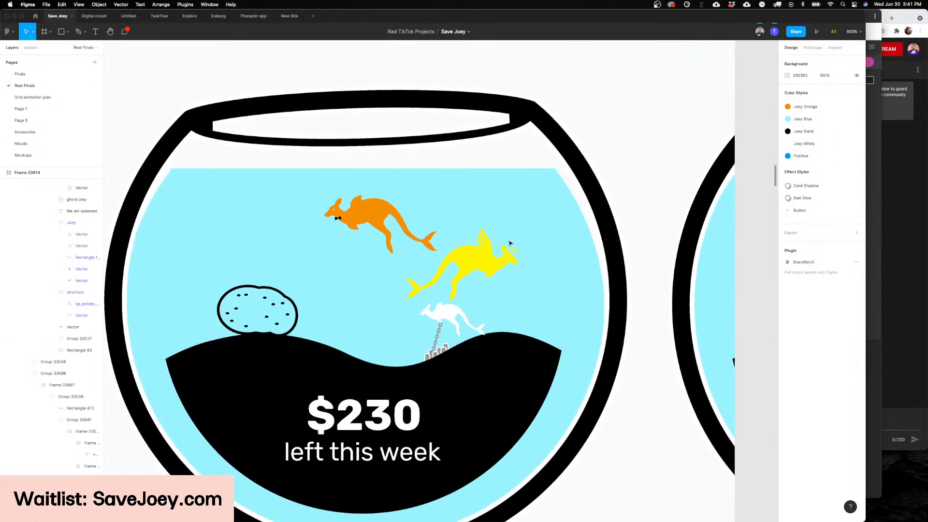
Step: Set the yellow winged Joey's life status to Alive and view it up close in the bowl
left_click(478, 259)
scroll(475, 255, "down", 3)
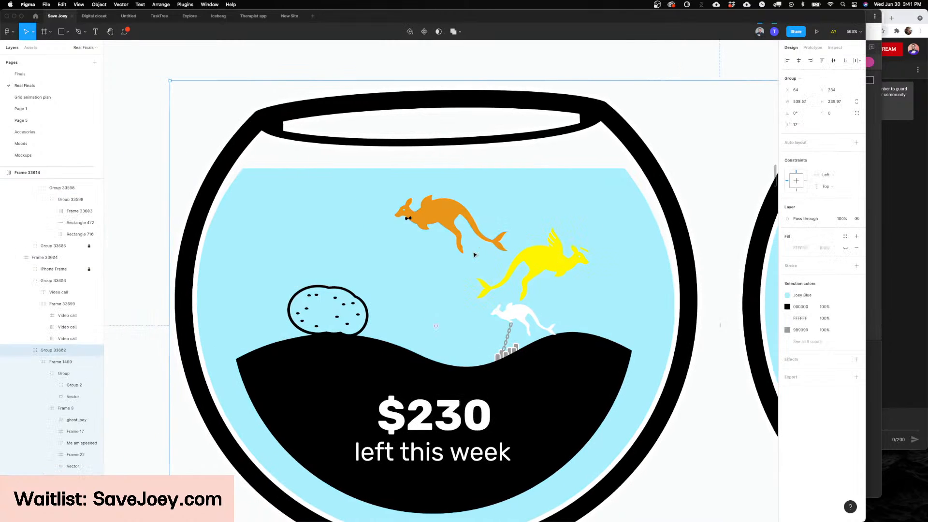
scroll(475, 251, "left", 2)
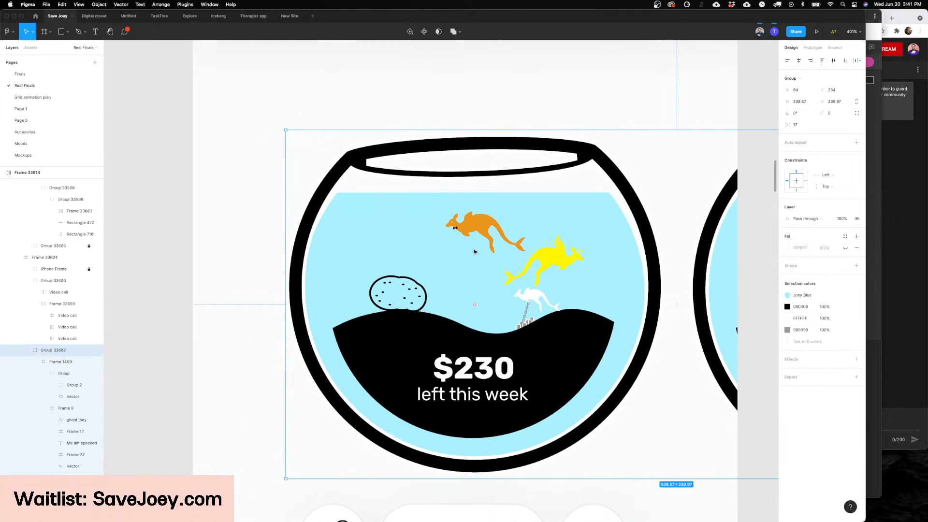
scroll(472, 269, "left", 2)
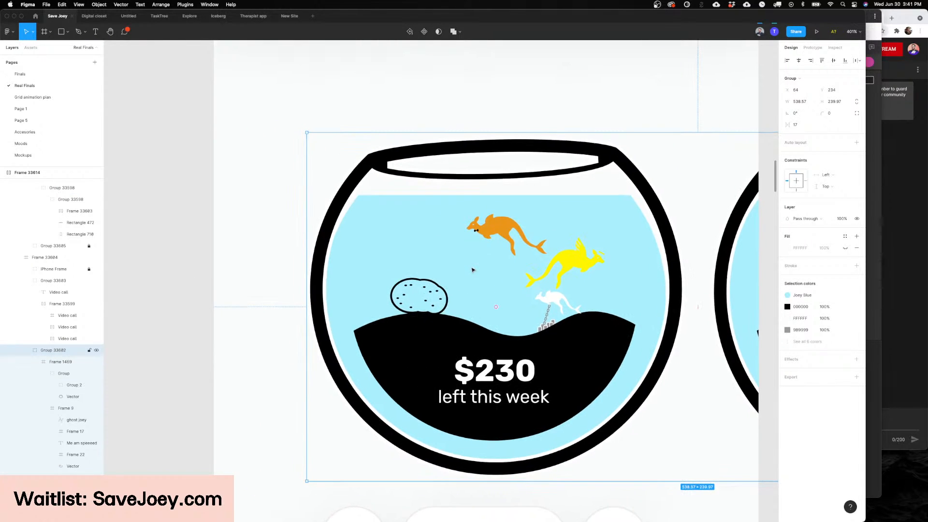
scroll(472, 270, "right", 6)
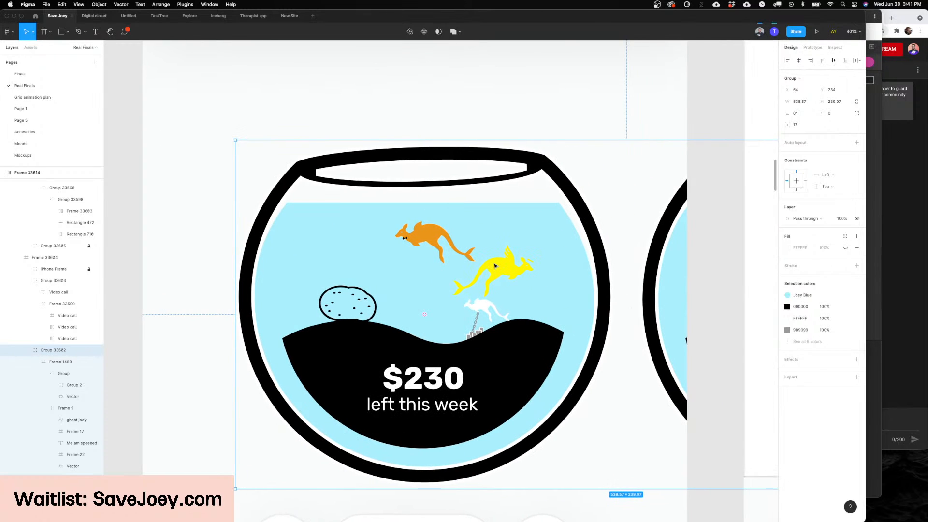
double_click(494, 265)
double_click(495, 265)
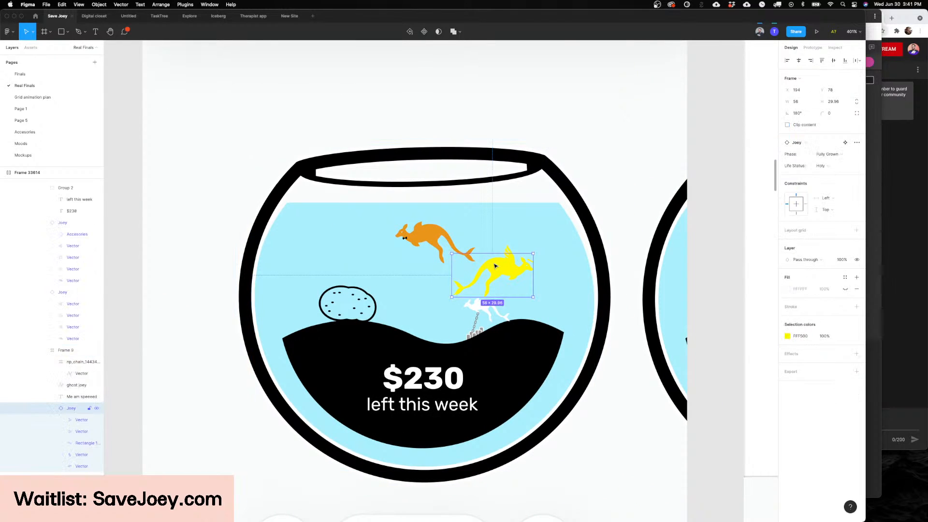
scroll(495, 265, "down", 5)
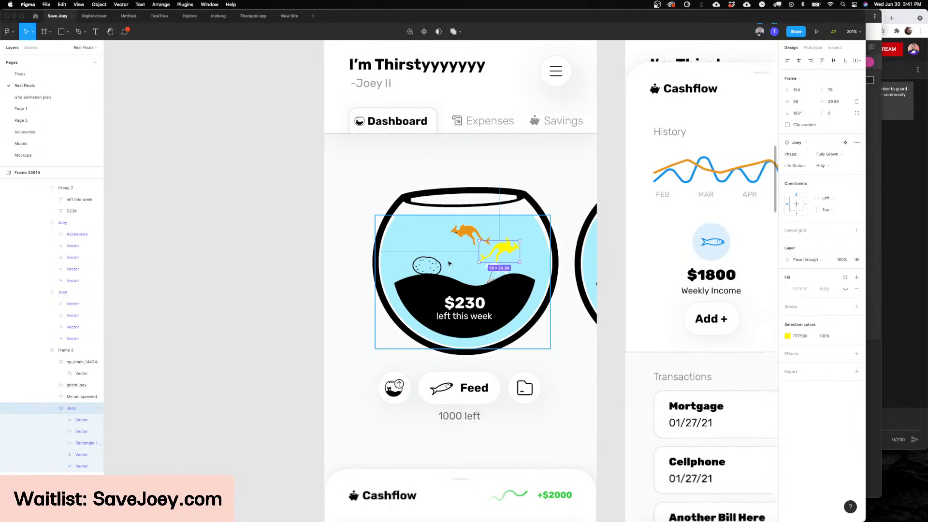
scroll(459, 256, "up", 3)
left_click(820, 165)
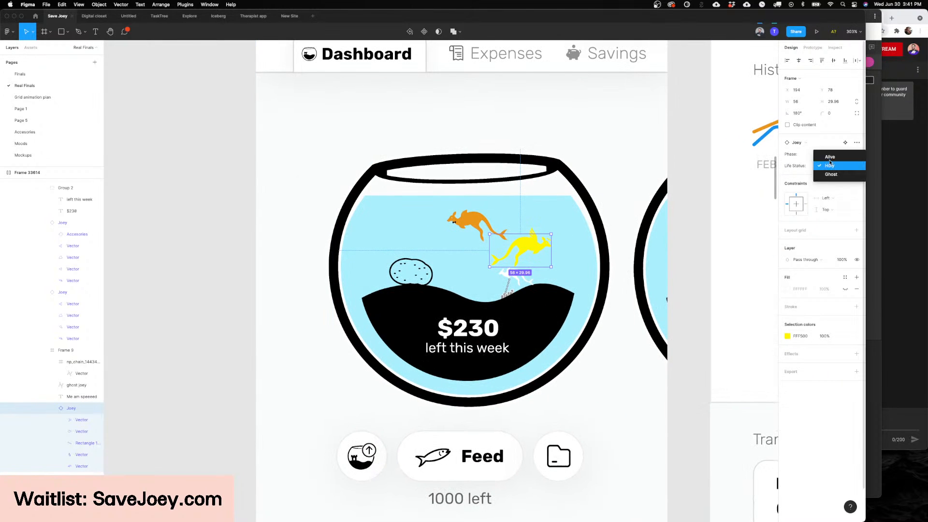
left_click(830, 157)
scroll(478, 210, "up", 3)
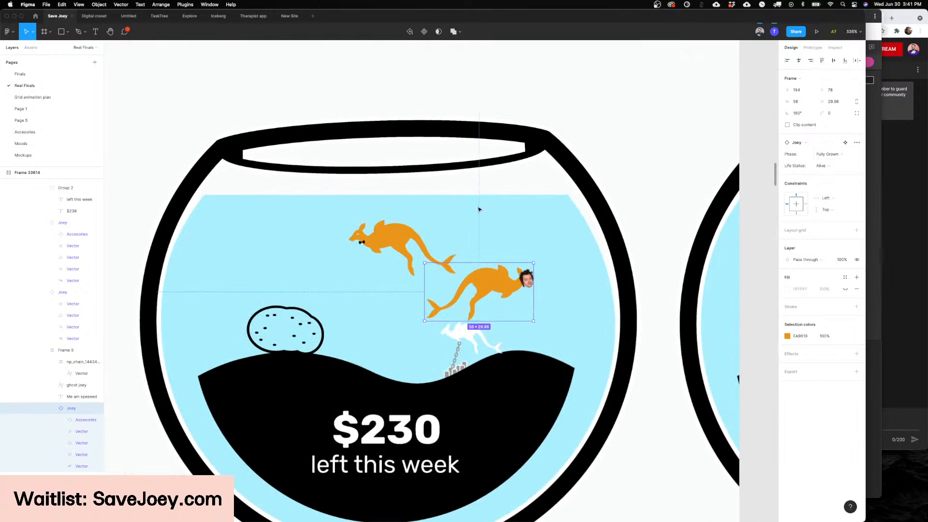
Step: Examine the lower part of the dashboard screen, including the Feed controls and the Cashflow and Alerts cards
scroll(478, 209, "down", 3)
scroll(479, 210, "down", 6)
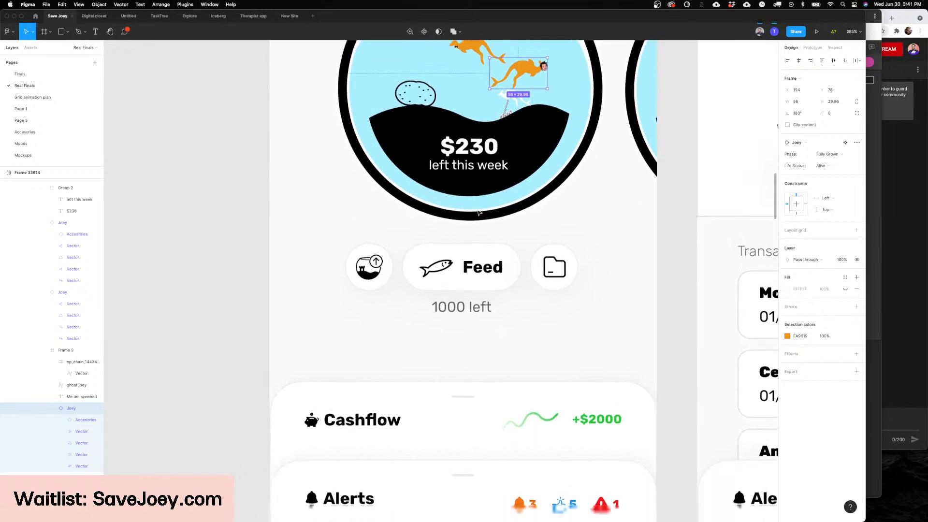
scroll(478, 213, "down", 2)
scroll(645, 244, "up", 1)
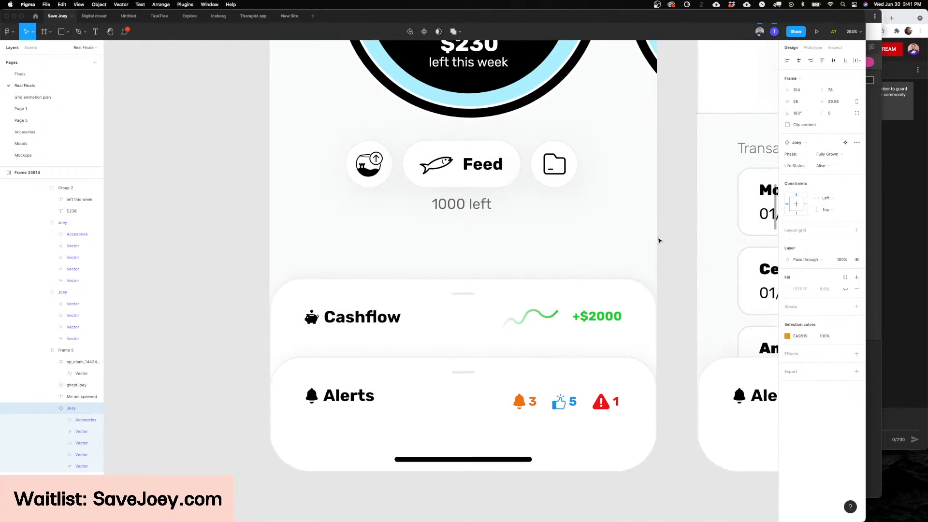
left_click(662, 239)
scroll(669, 239, "down", 1)
left_click(669, 239)
scroll(669, 238, "up", 1)
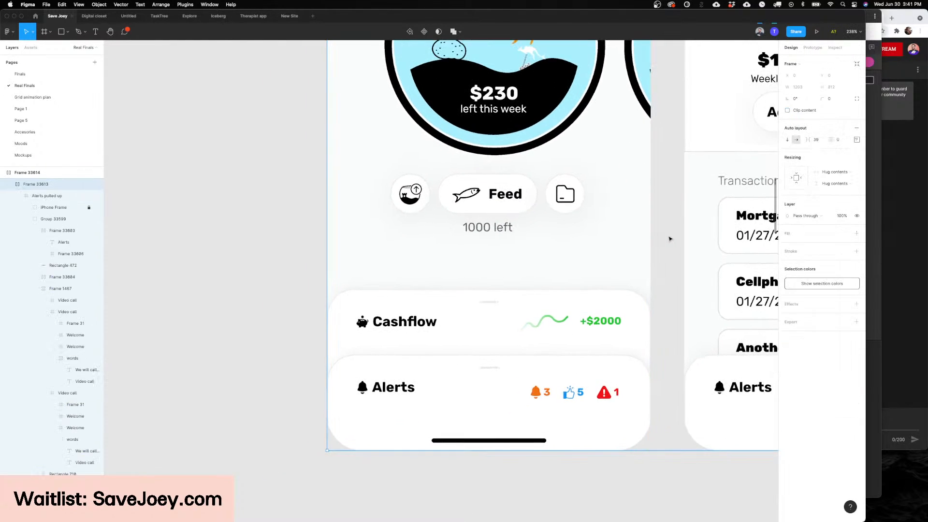
scroll(670, 239, "right", 1)
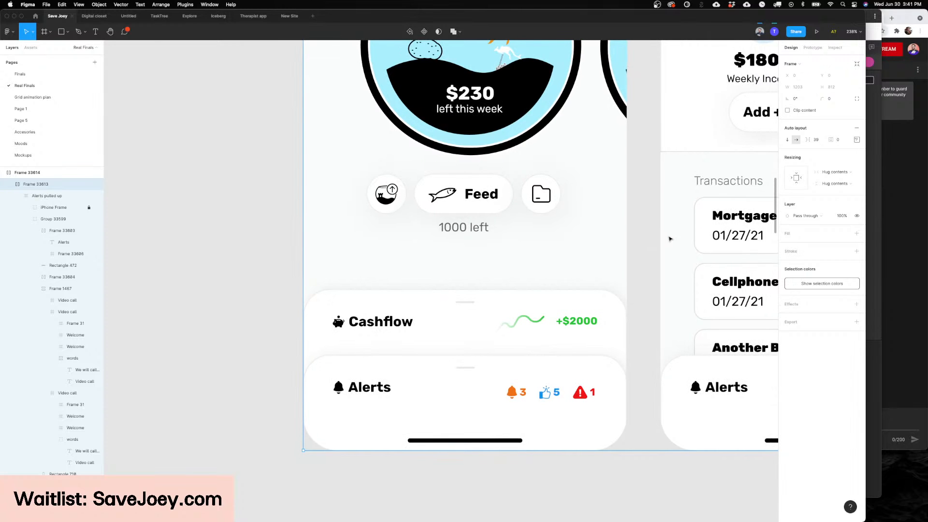
scroll(667, 239, "up", 2)
scroll(639, 248, "down", 2)
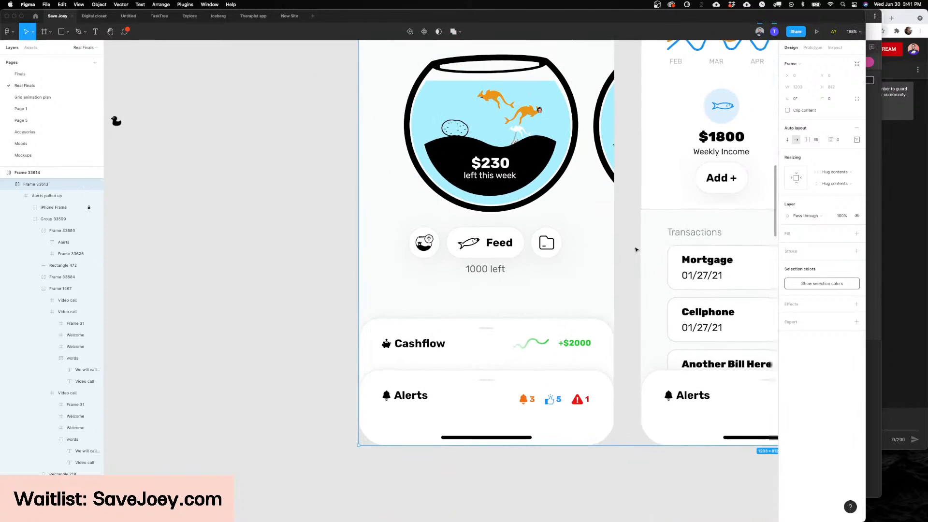
scroll(631, 250, "down", 2)
scroll(630, 253, "right", 1)
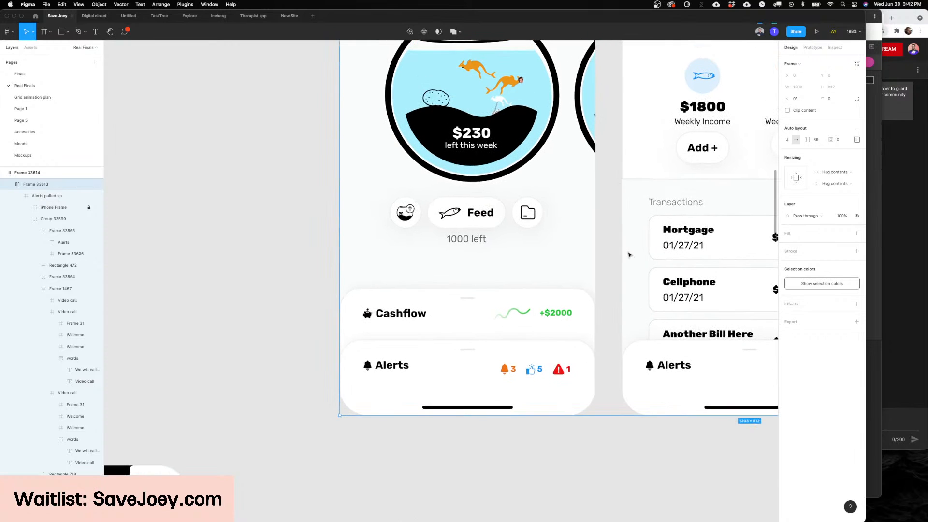
Step: Examine the pulled-up Cashflow screen, focusing on the curves of its History graph
scroll(629, 255, "up", 1)
scroll(629, 254, "right", 6)
scroll(629, 255, "up", 5)
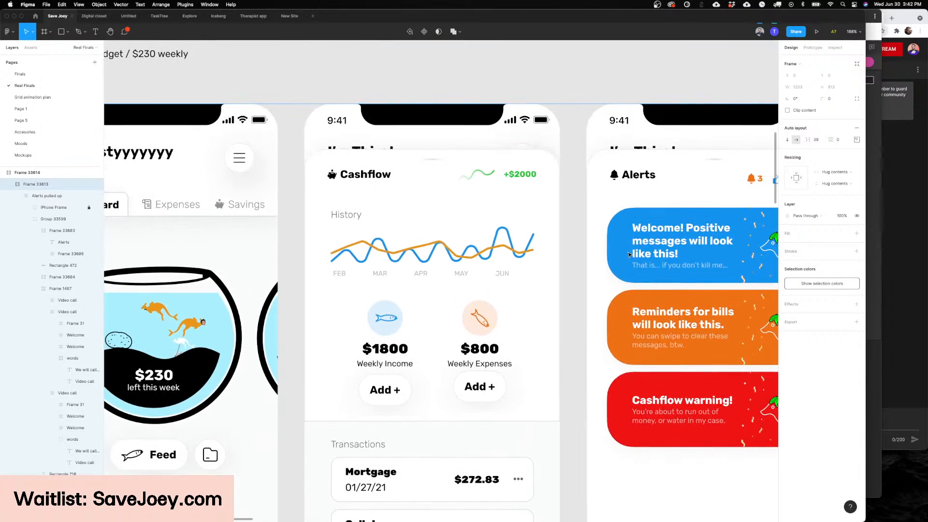
scroll(629, 255, "left", 1)
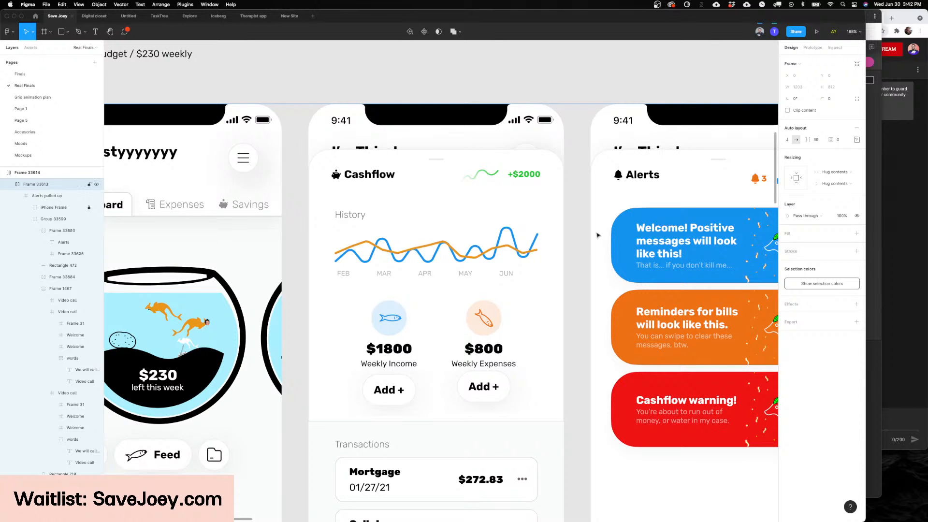
scroll(560, 239, "up", 4)
left_click(538, 254, "super")
scroll(558, 254, "down", 4)
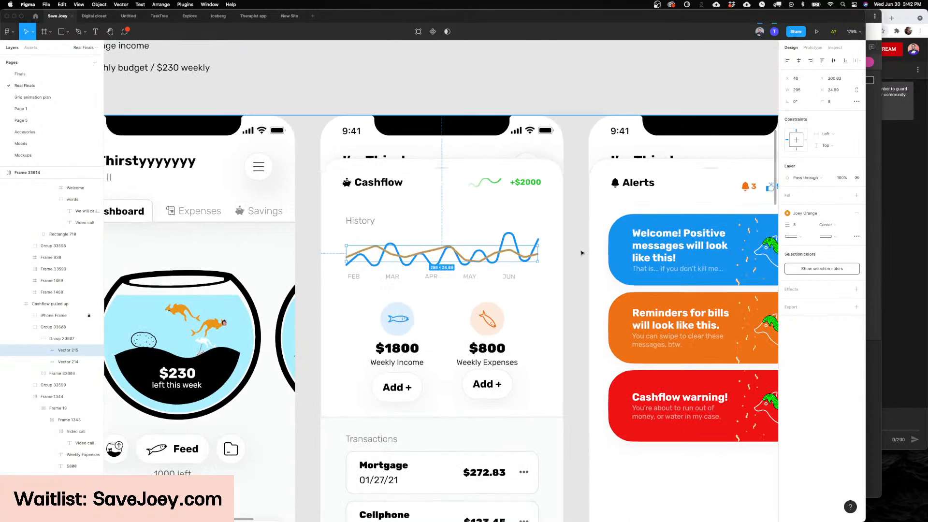
left_click(582, 253)
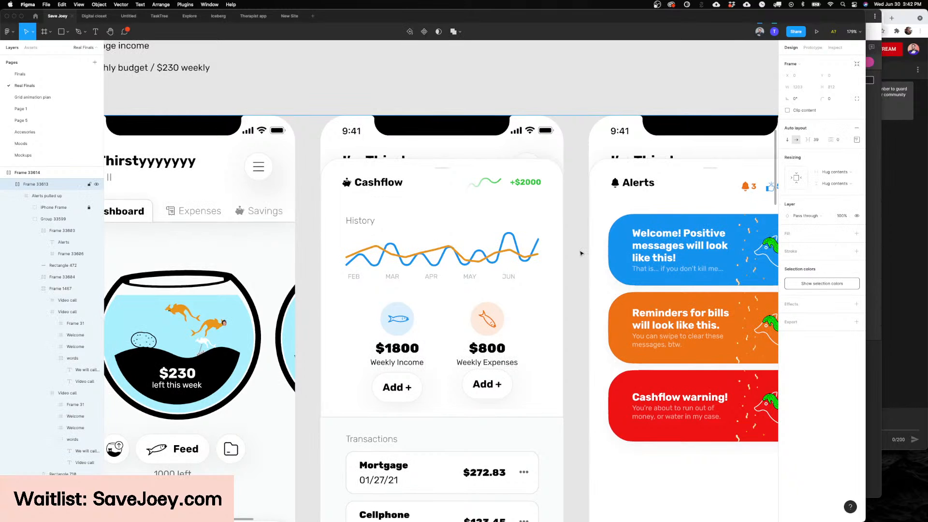
left_click(436, 251, "super")
mouse_move(431, 243)
left_mouse_down()
mouse_move(430, 202)
mouse_move(420, 261)
mouse_move(425, 246)
left_mouse_up()
left_click(577, 243)
Step: Review the Cashflow screen's weekly income and expenses section and its Transactions list
scroll(578, 243, "down", 2)
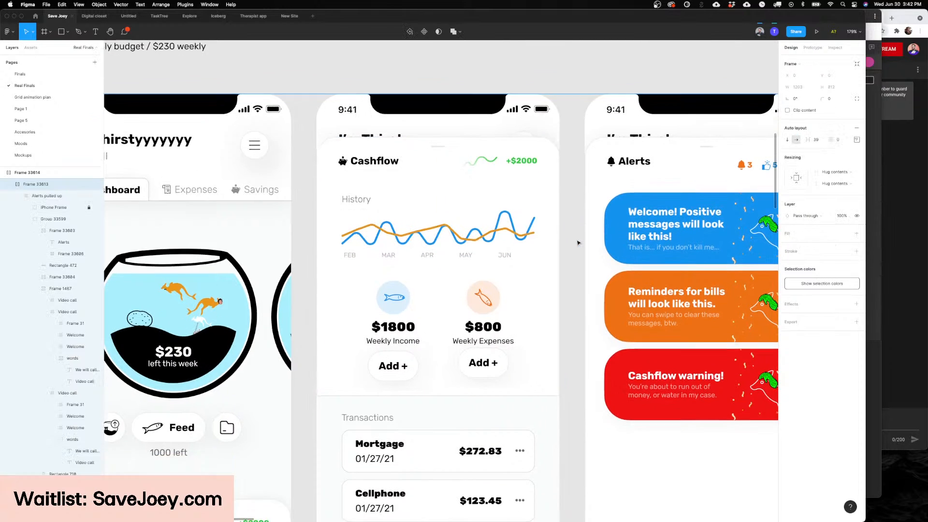
scroll(577, 243, "down", 2)
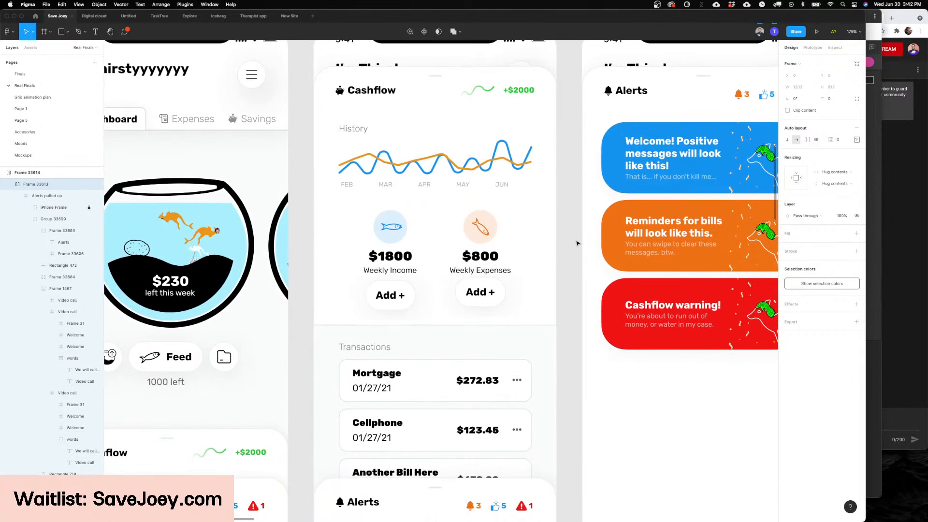
scroll(576, 243, "down", 2)
scroll(576, 243, "down", 3)
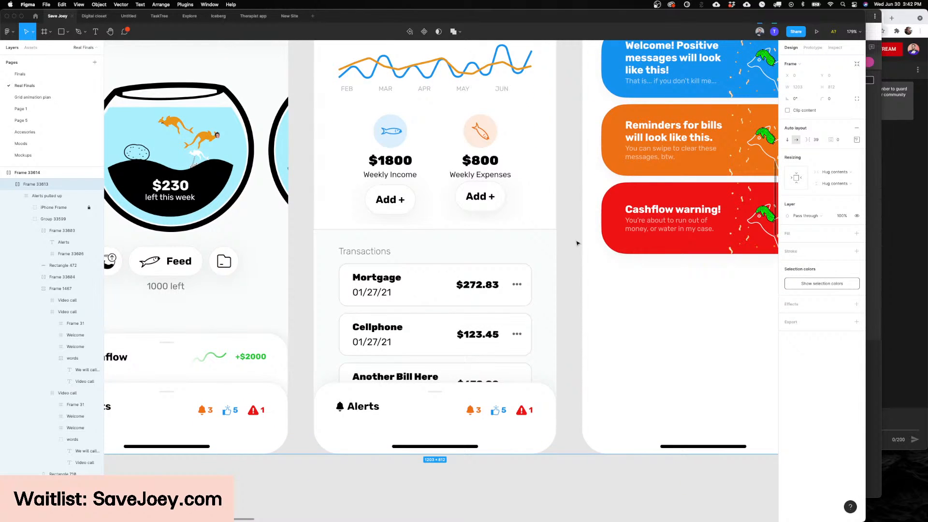
scroll(577, 243, "down", 2)
scroll(577, 244, "up", 3)
scroll(573, 258, "down", 4)
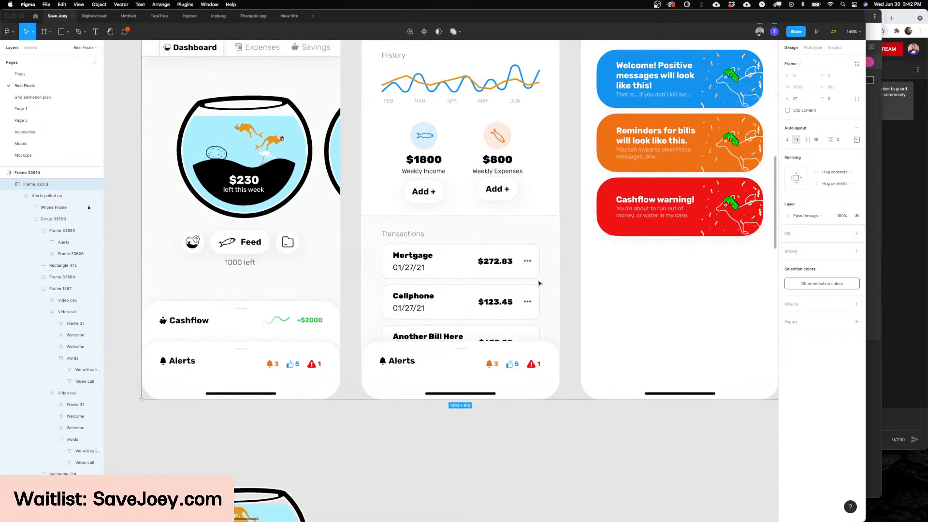
scroll(377, 384, "up", 5)
Step: Examine the Alerts screen's positive message, bill reminder and cashflow warning cards, then clear the selection
scroll(376, 384, "right", 5)
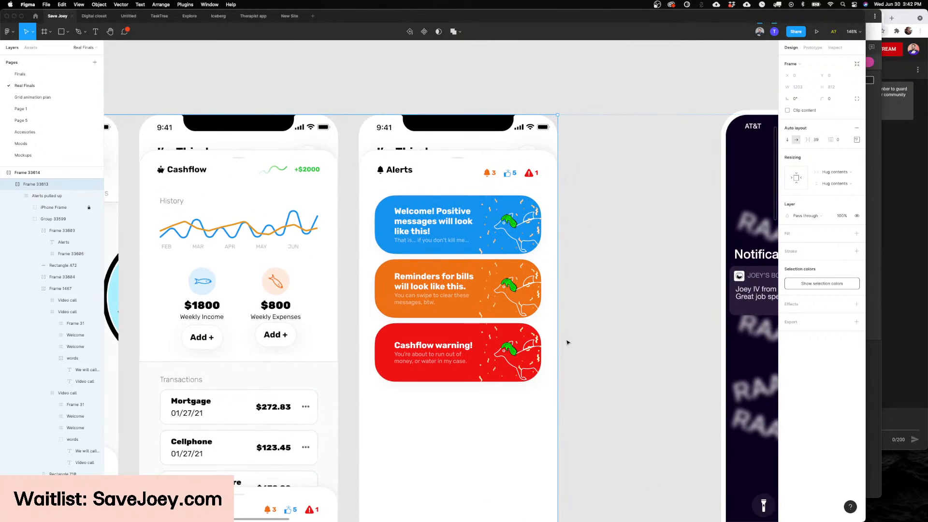
left_click(567, 342)
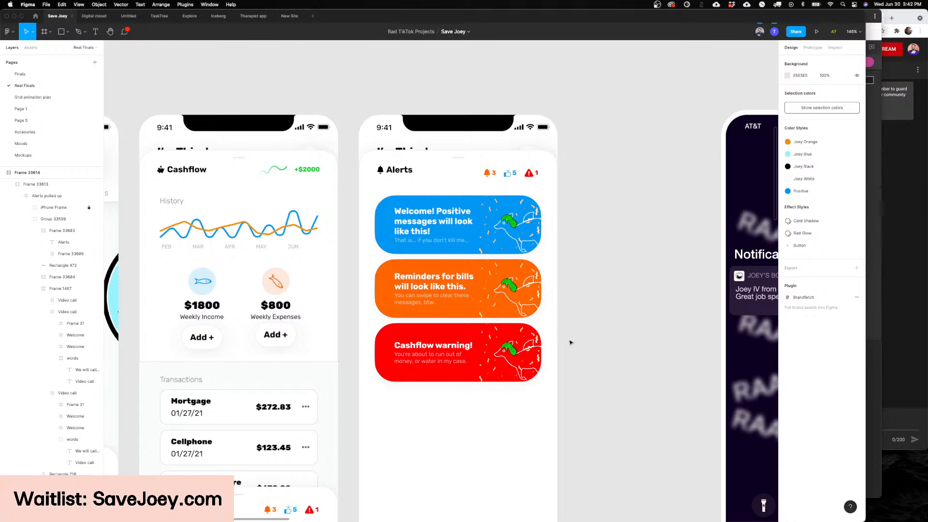
scroll(570, 342, "down", 3)
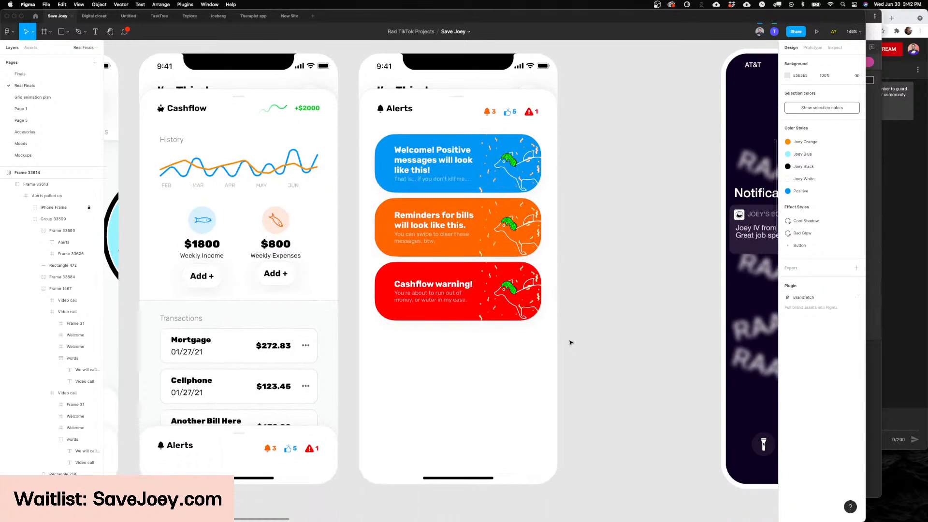
scroll(570, 342, "down", 3)
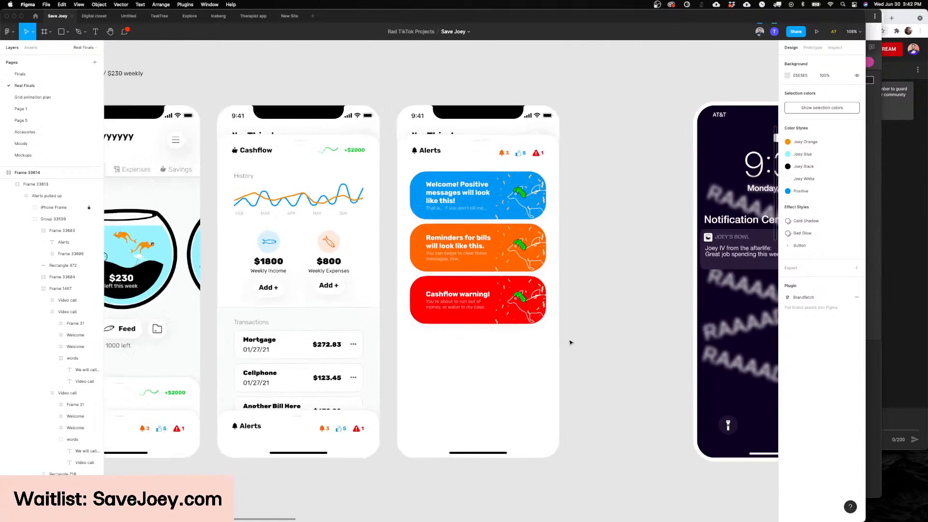
scroll(570, 342, "up", 3)
left_click(417, 292)
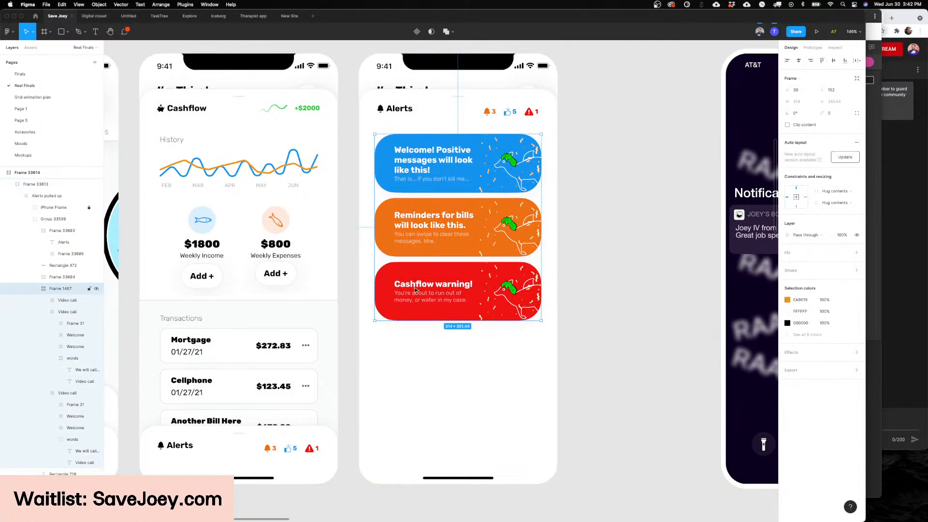
left_click(409, 278)
scroll(409, 278, "down", 5)
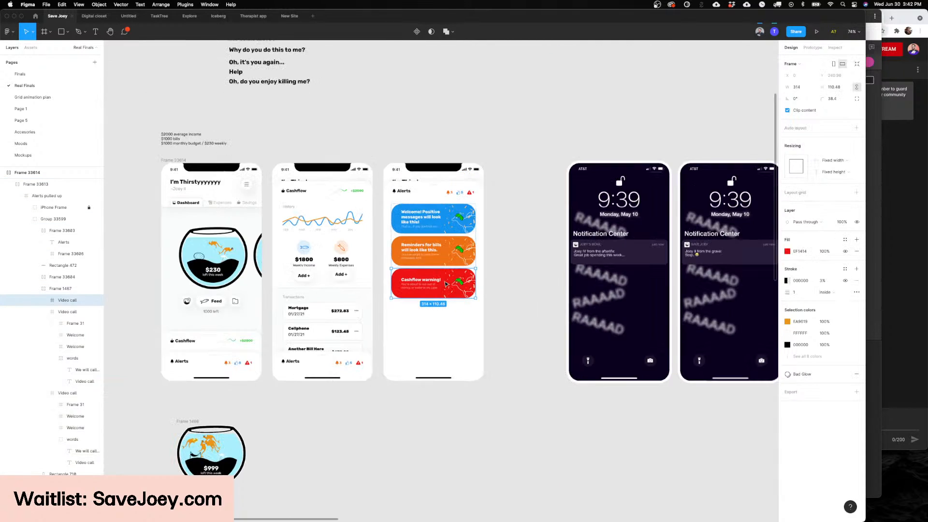
left_click(513, 286)
Step: Review the Joey notifications on the two lock screen mockups
scroll(514, 287, "right", 2)
scroll(510, 270, "up", 6)
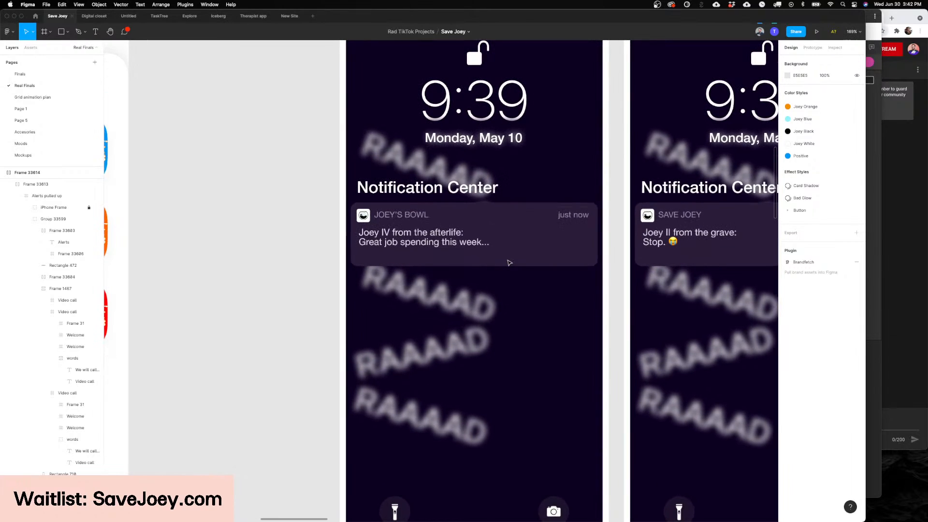
scroll(509, 262, "right", 6)
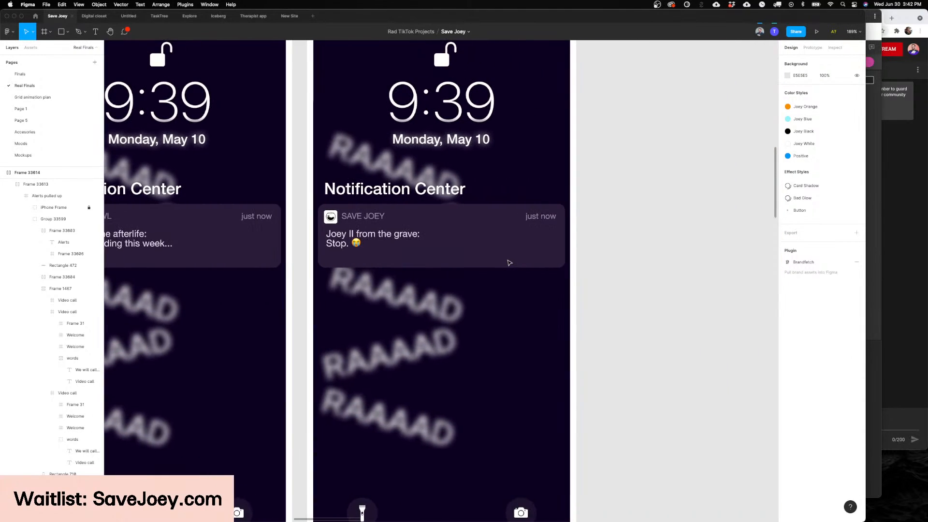
scroll(509, 262, "left", 1)
scroll(509, 262, "up", 1)
scroll(509, 262, "right", 1)
scroll(509, 262, "down", 5)
scroll(508, 262, "right", 2)
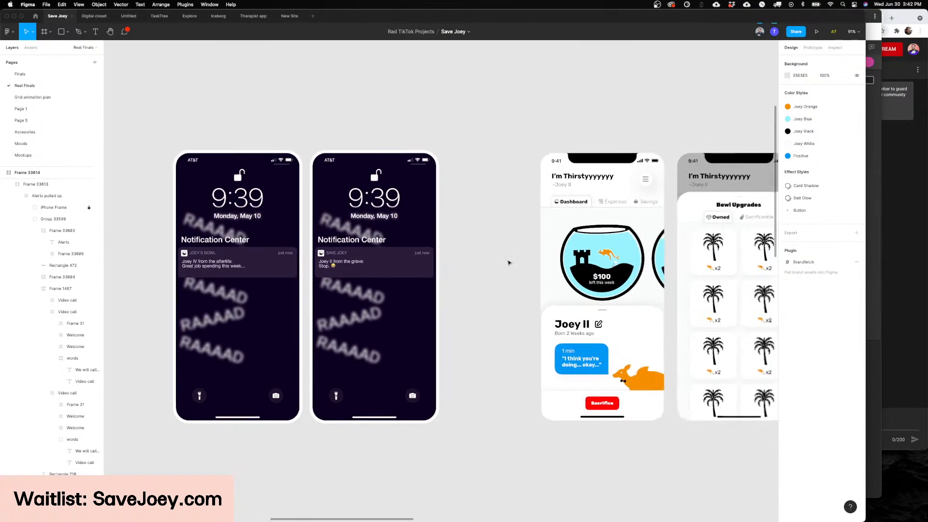
Step: Examine the Joey II profile card's name, age line and blue speech bubble, then clear the selection
scroll(509, 262, "right", 6)
scroll(435, 290, "left", 1)
scroll(380, 311, "up", 3)
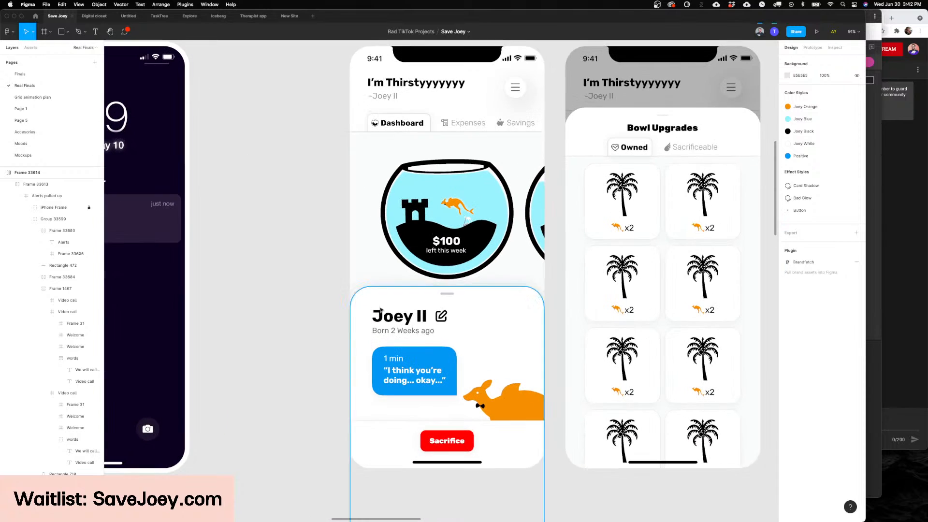
scroll(380, 311, "up", 10)
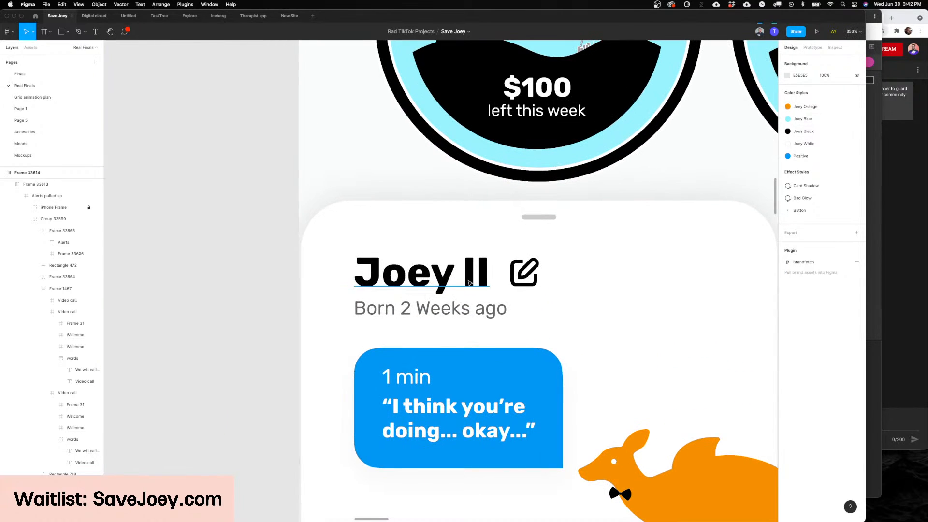
left_click(441, 315, "super")
scroll(438, 318, "right", 2)
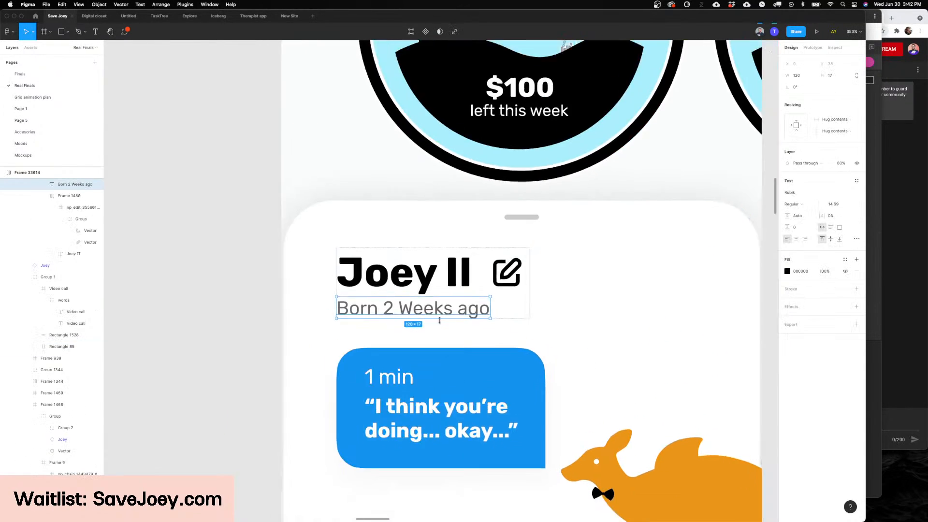
scroll(438, 318, "down", 2)
left_click(382, 278)
scroll(382, 279, "down", 3)
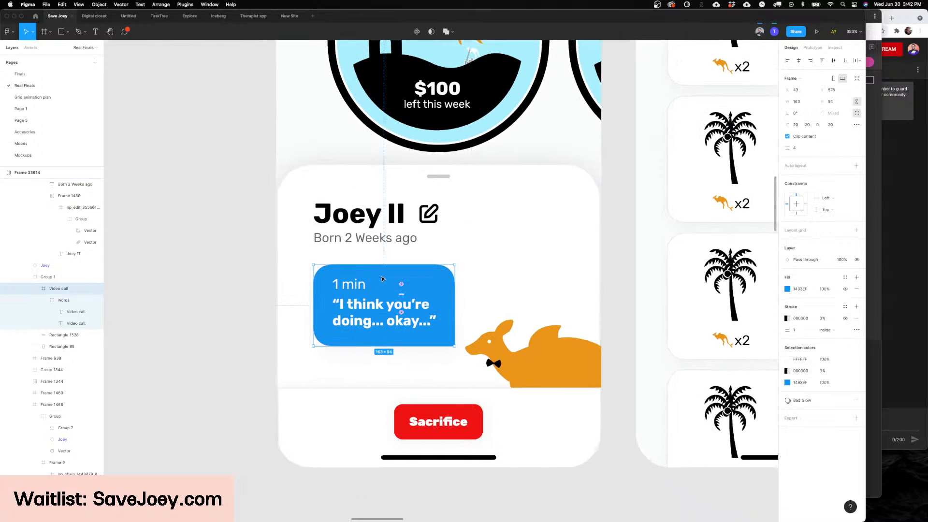
left_click(365, 320, "super")
key("Escape")
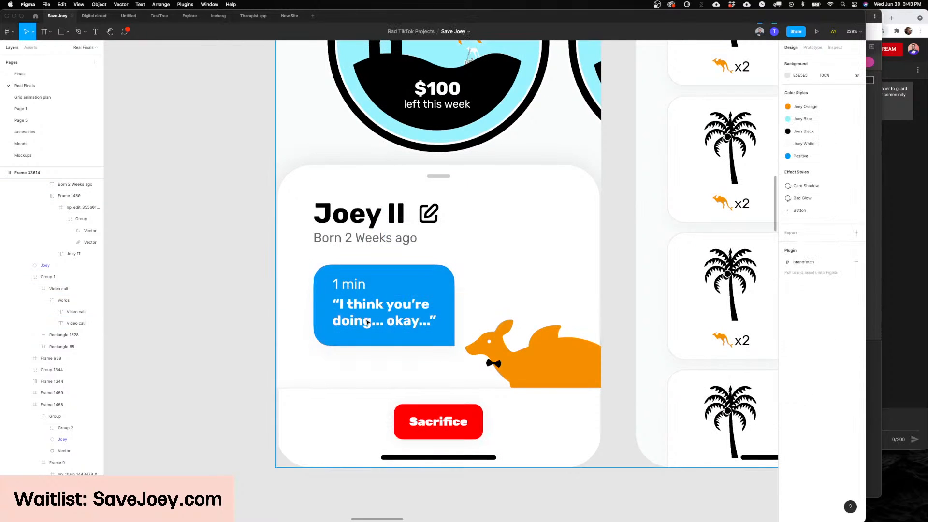
Step: Review the whole Joey II profile panel on the Dashboard screen, including the kangaroo and the Sacrifice button
scroll(367, 322, "left", 2)
scroll(368, 321, "down", 3)
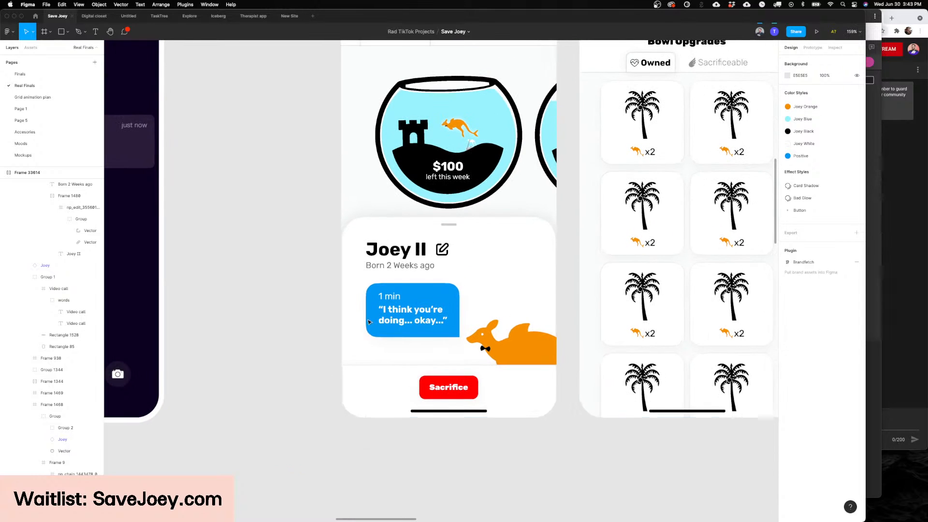
left_click(501, 331)
scroll(425, 307, "up", 3)
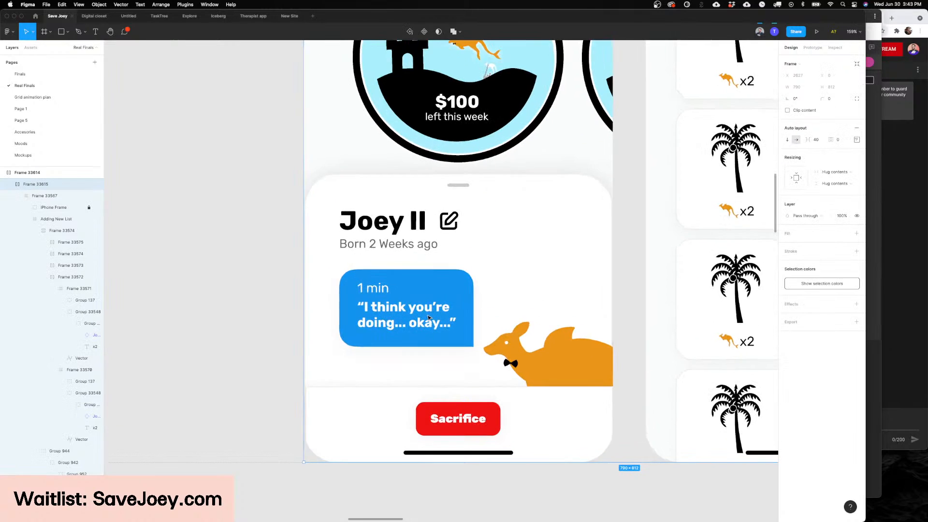
scroll(424, 309, "down", 5)
scroll(429, 318, "up", 2)
Step: Review the Bowl Upgrades screen beside the Joey II profile, focusing on its Owned list
scroll(428, 317, "right", 3)
scroll(513, 296, "up", 3)
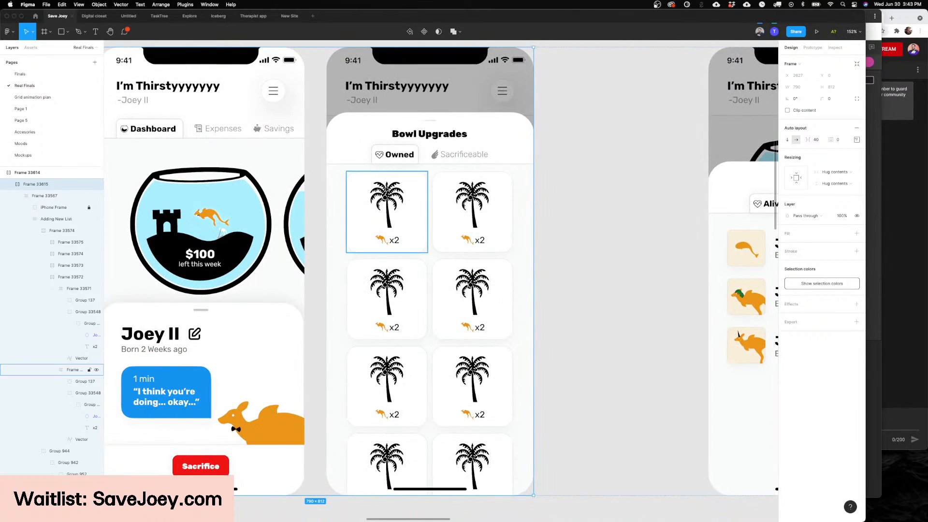
scroll(385, 205, "up", 4)
left_click(385, 205)
scroll(384, 206, "left", 10)
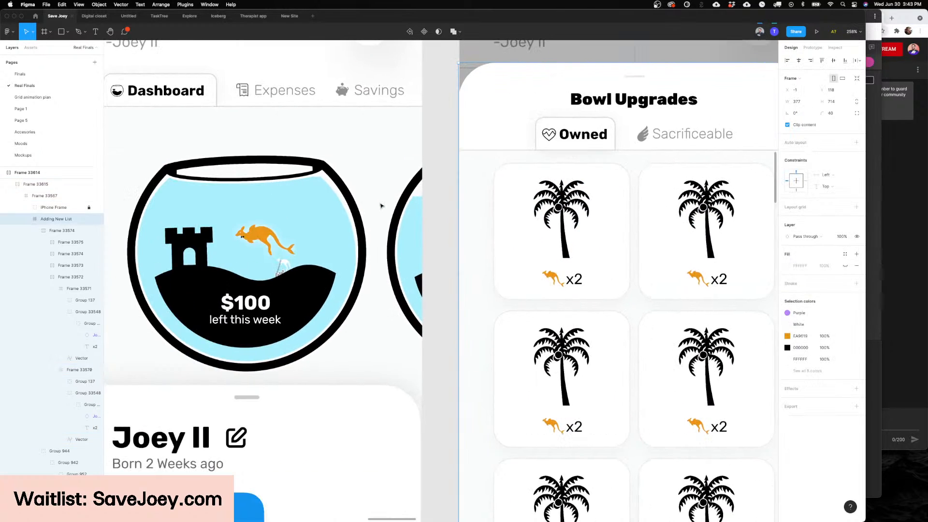
scroll(381, 206, "right", 10)
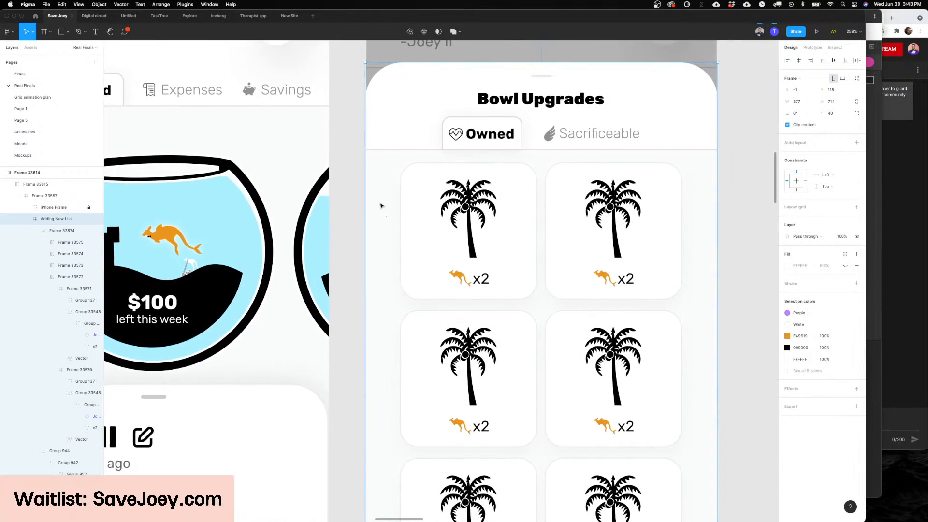
Step: Inspect the first-row palm tree upgrade cards and the second card's palm vector, then clear the selection
double_click(354, 252)
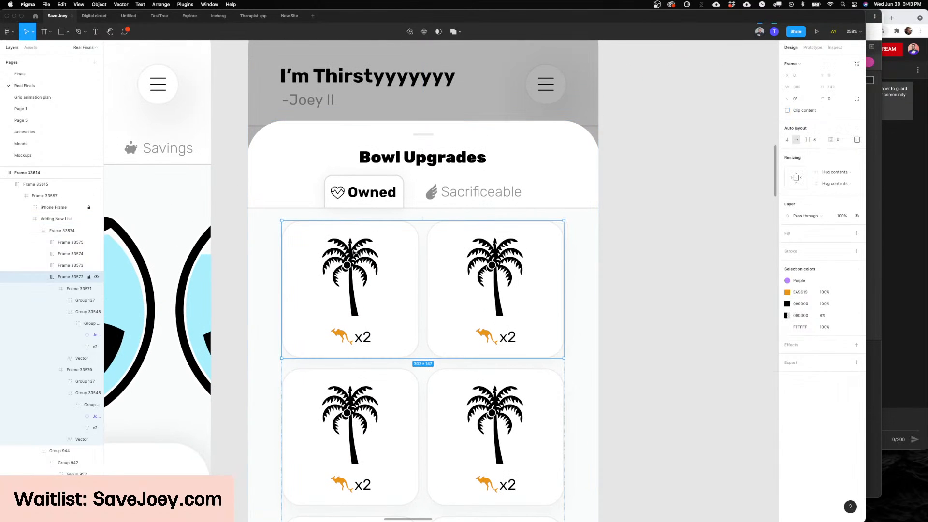
double_click(354, 252)
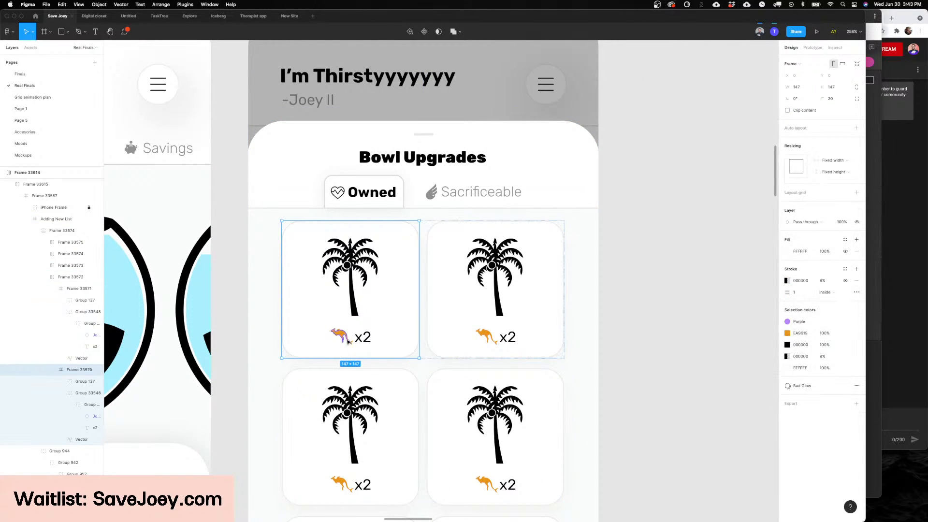
scroll(480, 337, "right", 3)
double_click(448, 253)
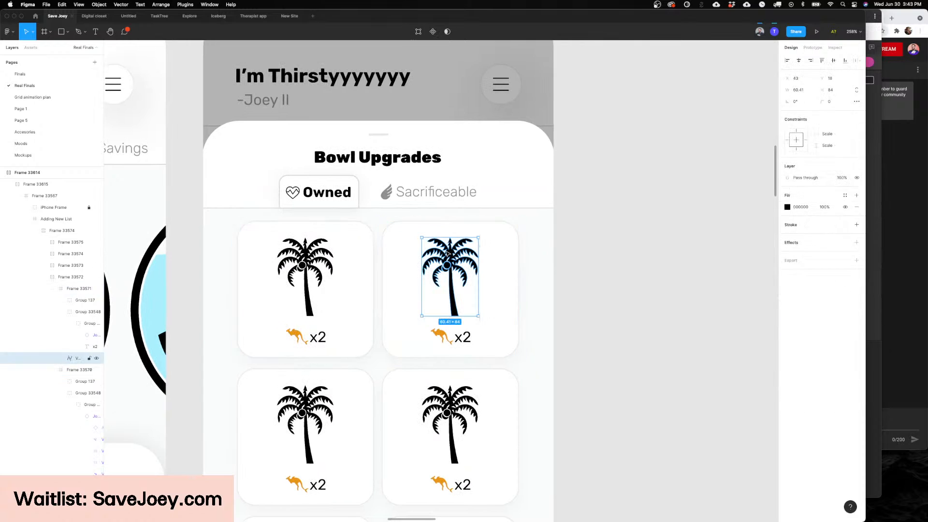
scroll(519, 322, "down", 5)
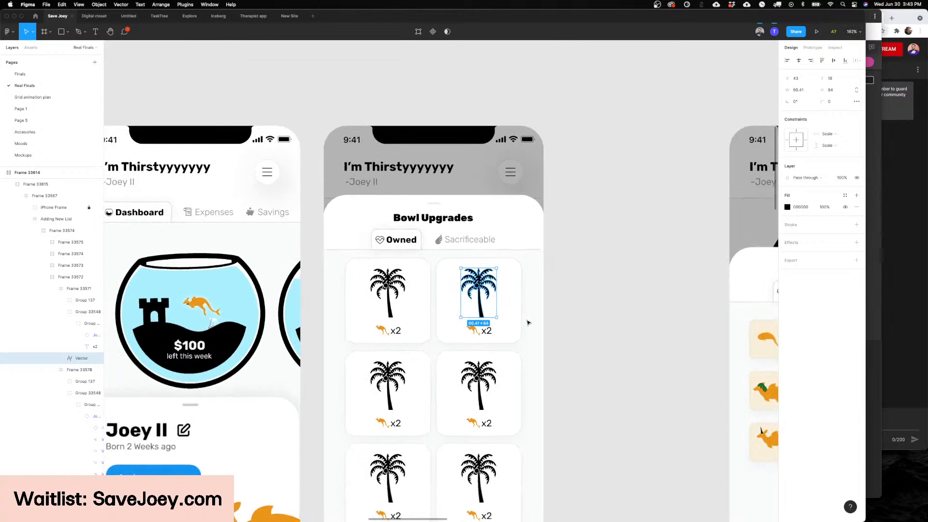
scroll(532, 322, "down", 3)
left_click(535, 321)
Step: Review the three Joeydex screens for Alive, Holy and Ghost Joeys
scroll(536, 318, "down", 4)
scroll(529, 318, "right", 5)
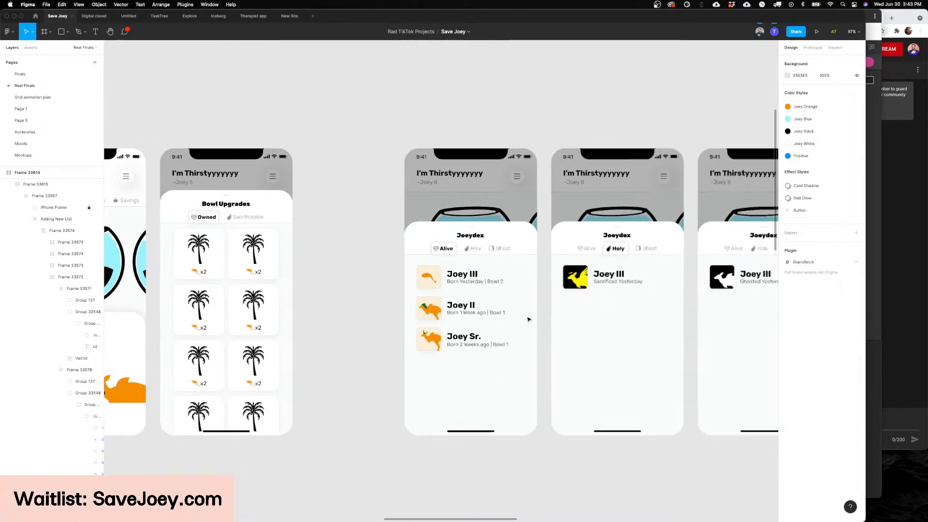
scroll(516, 317, "up", 4)
scroll(511, 317, "right", 5)
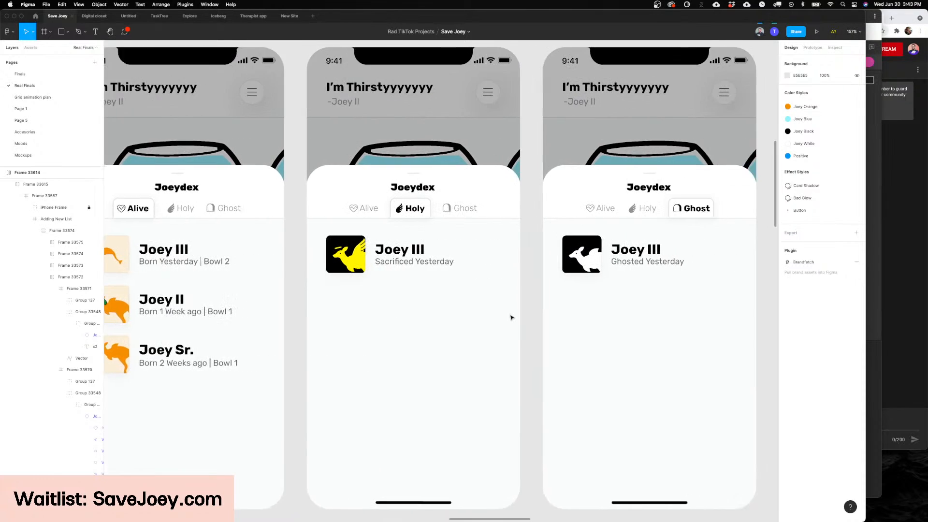
scroll(511, 317, "left", 4)
scroll(512, 316, "right", 10)
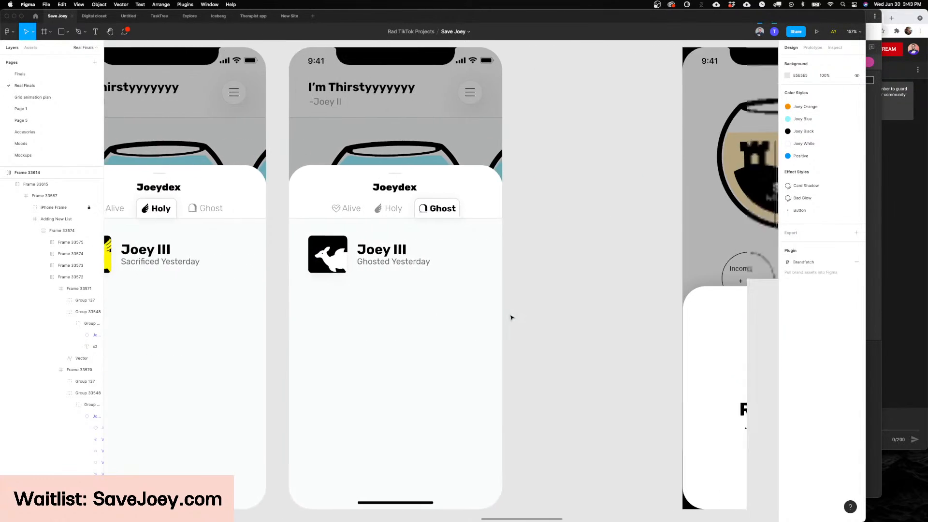
Step: Examine the two Expenses screens, comparing the collapsed category lists with the expanded Recurring list
scroll(511, 317, "right", 12)
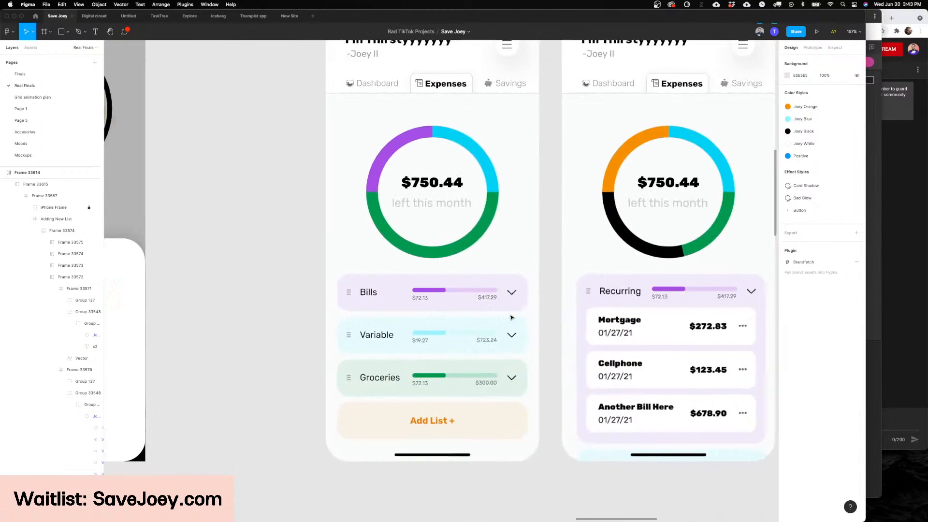
scroll(511, 317, "up", 2)
scroll(512, 317, "left", 1)
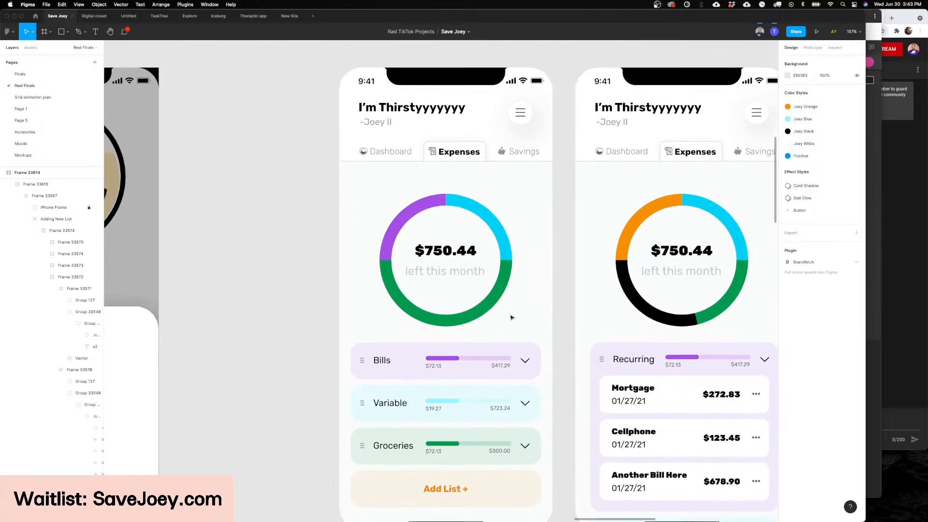
scroll(511, 317, "down", 3)
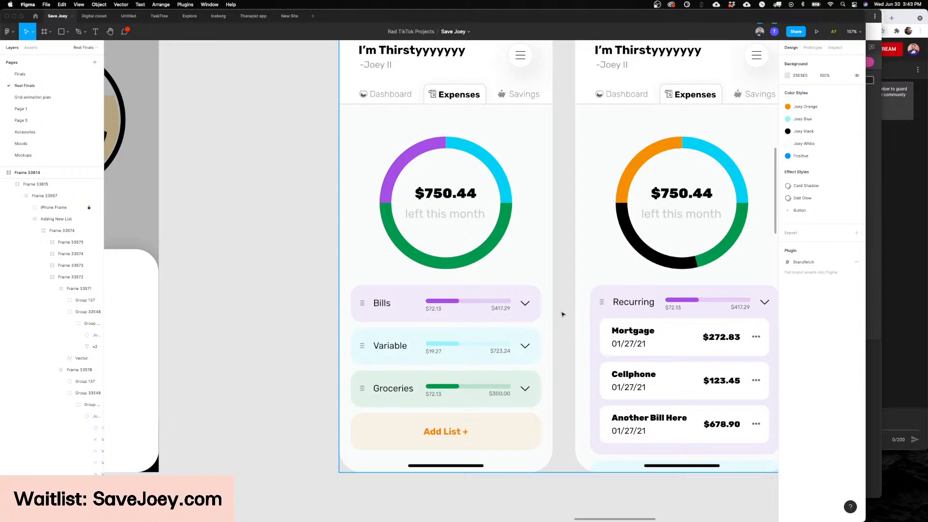
scroll(562, 315, "right", 2)
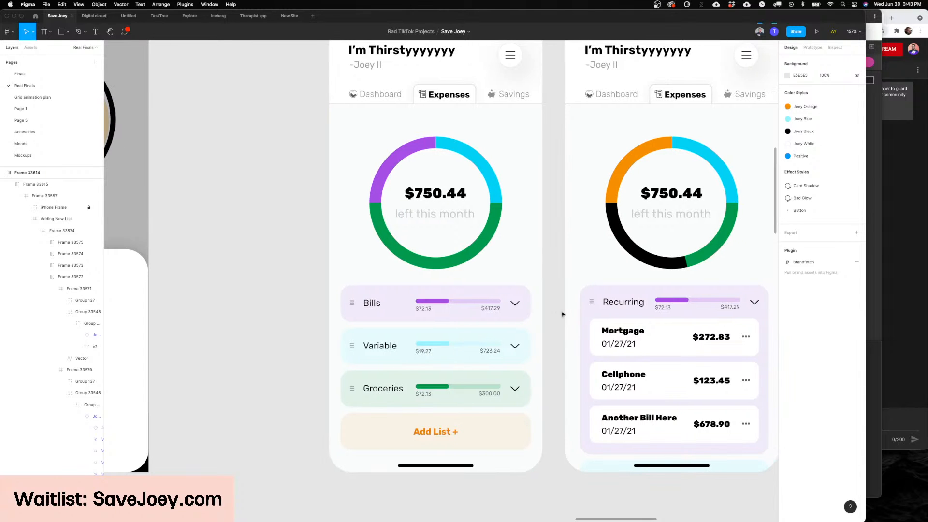
scroll(562, 315, "left", 3)
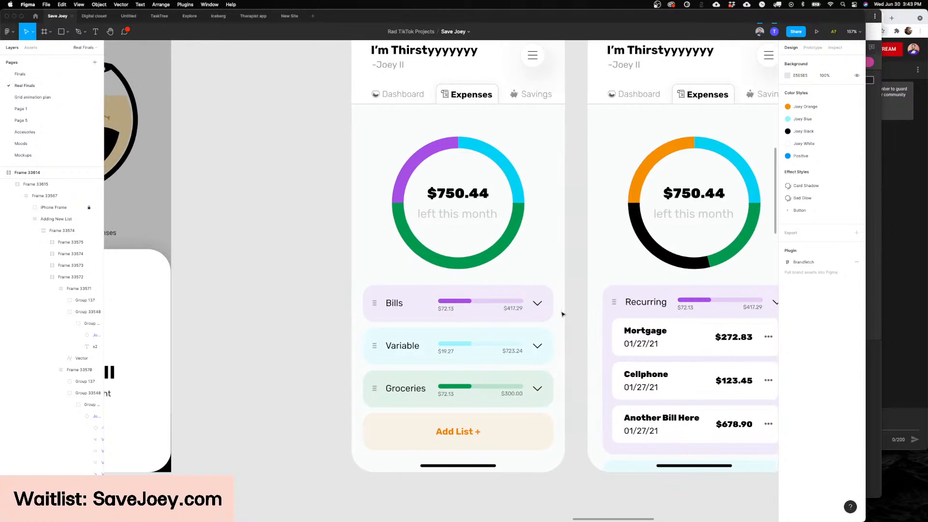
scroll(562, 314, "right", 4)
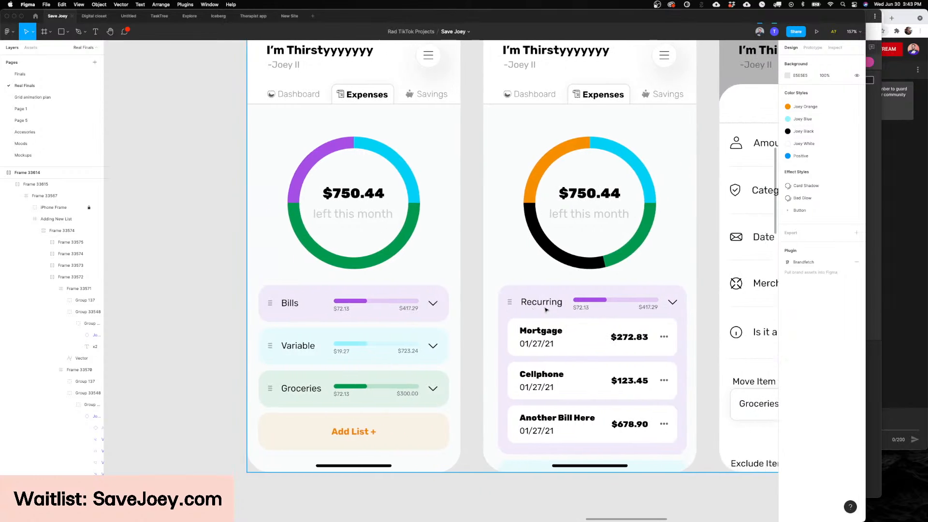
Step: Find the separate dark-mode dashboard mockup on the canvas and review its fishbowl and overall layout
scroll(556, 312, "down", 10)
scroll(545, 310, "up", 10)
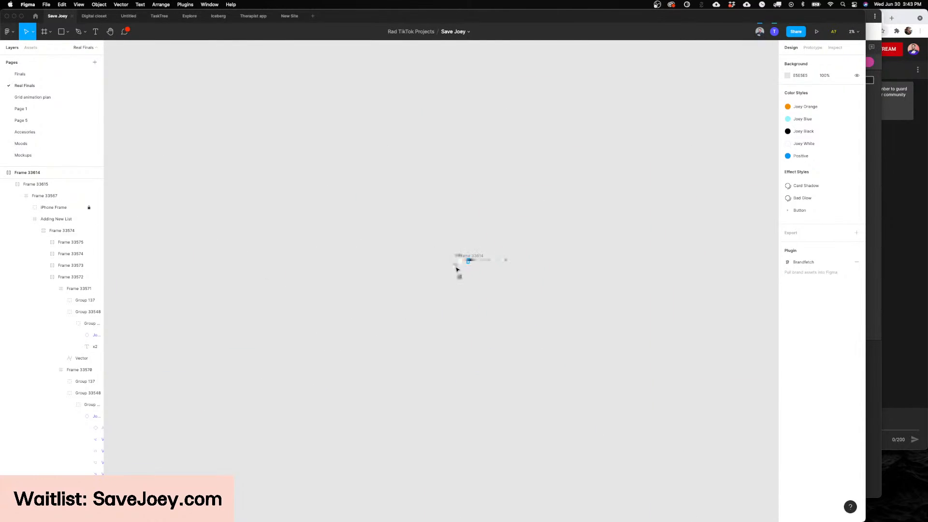
scroll(456, 269, "up", 15)
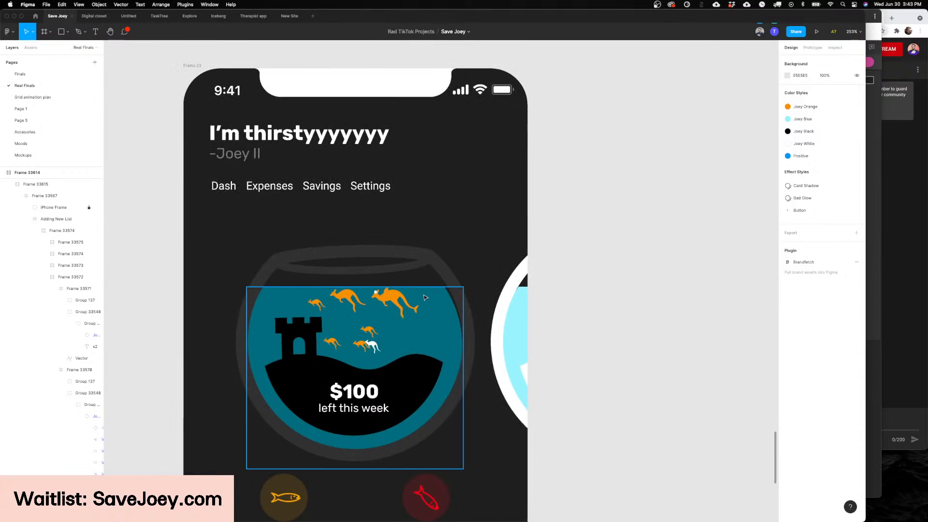
scroll(424, 297, "down", 5)
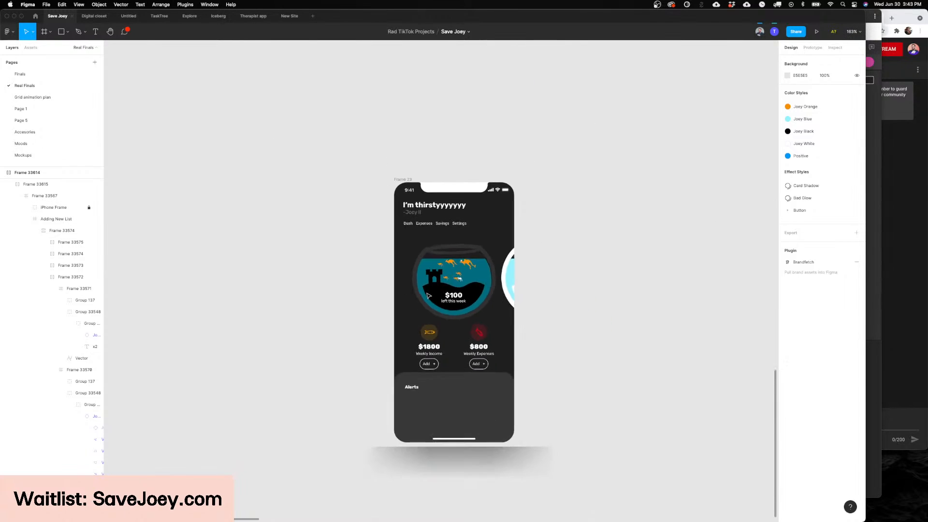
scroll(428, 295, "down", 4)
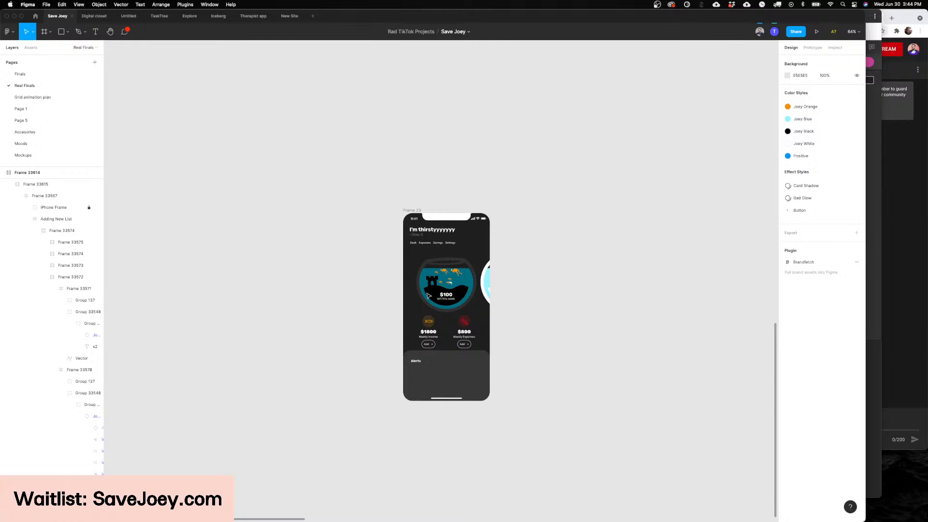
Step: Switch from the Real Finals page to the Finals page and find the onboarding screens
scroll(540, 254, "up", 20)
scroll(531, 264, "right", 7)
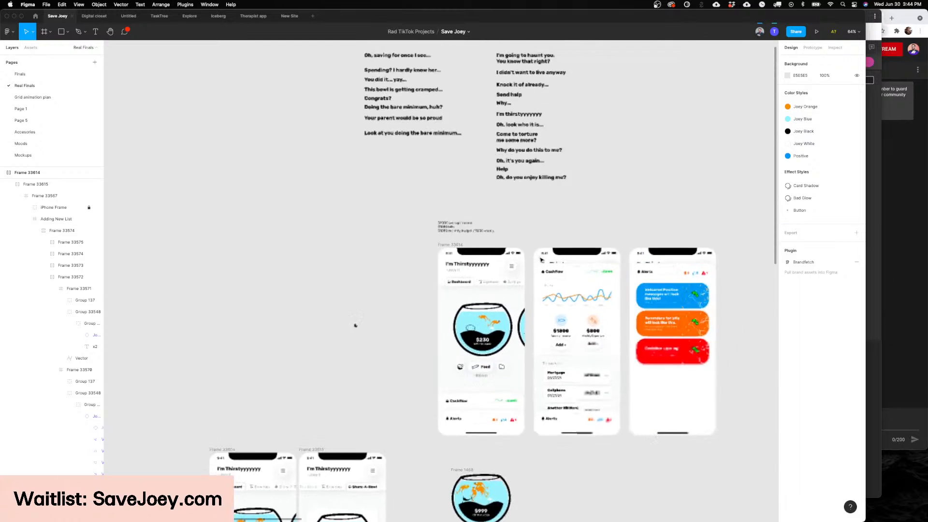
scroll(223, 130, "down", 8)
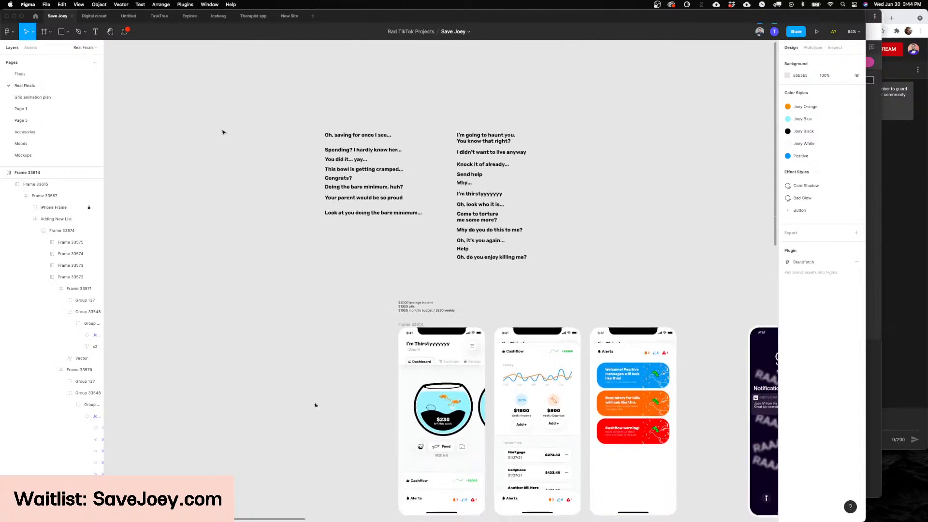
scroll(222, 132, "down", 3, "ctrl")
left_click(20, 74)
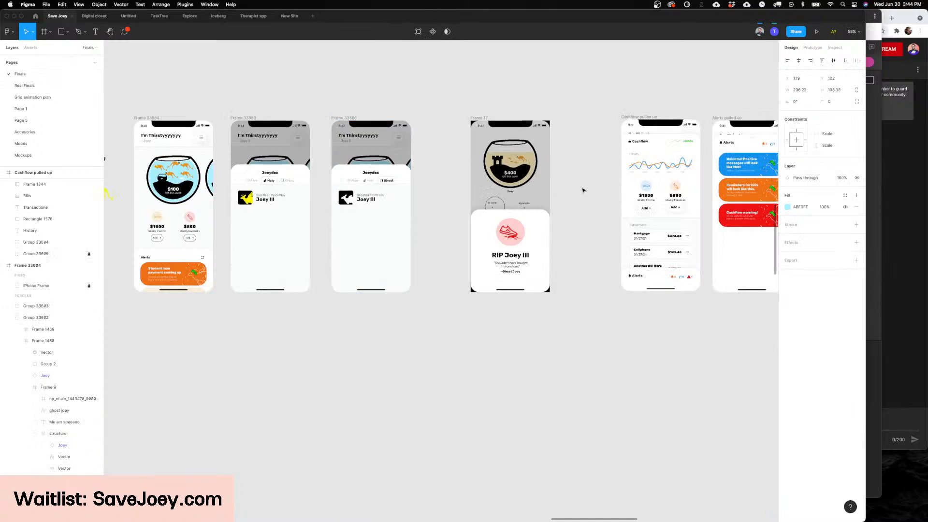
scroll(583, 191, "left", 12)
scroll(583, 191, "up", 12)
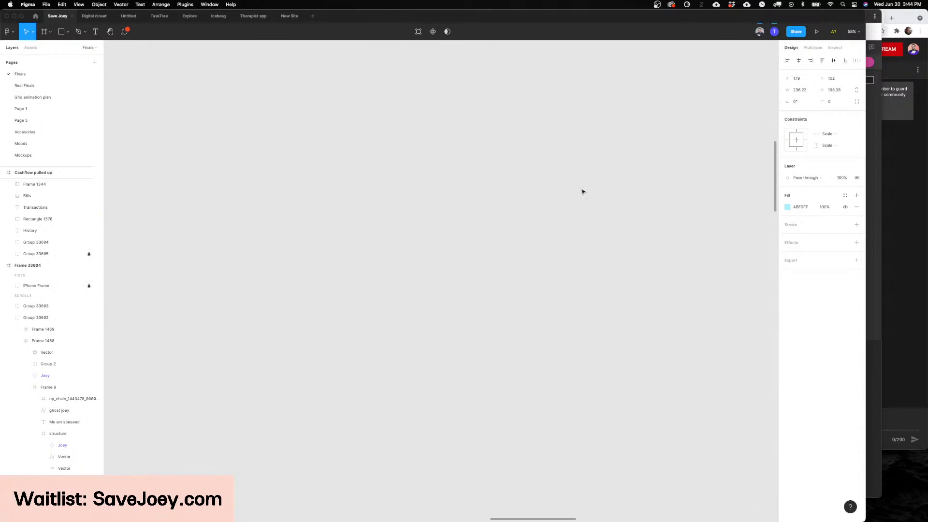
scroll(582, 192, "up", 8)
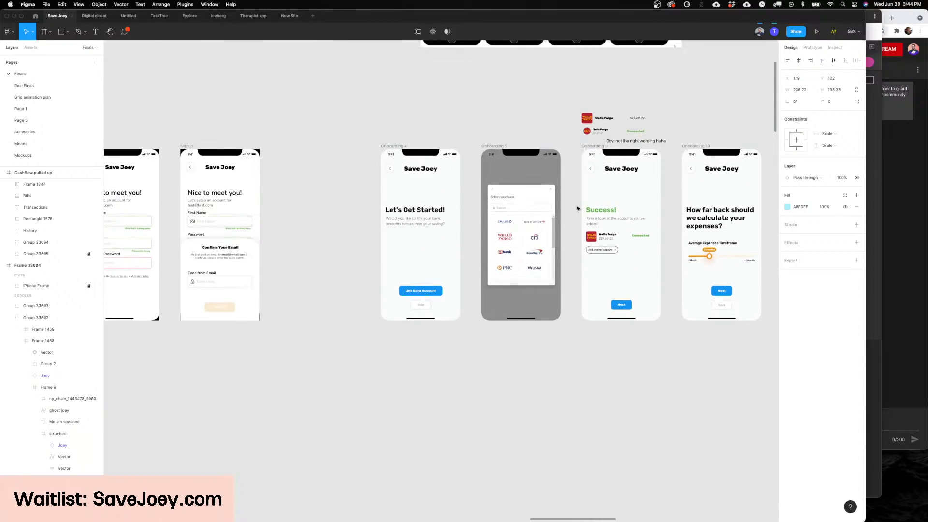
Step: Review the onboarding screens for bank selection, the connected account, the expenses timeframe and the budget calculation
key("shift+0")
key("super+equal")
scroll(578, 209, "up", 4)
scroll(577, 209, "right", 6)
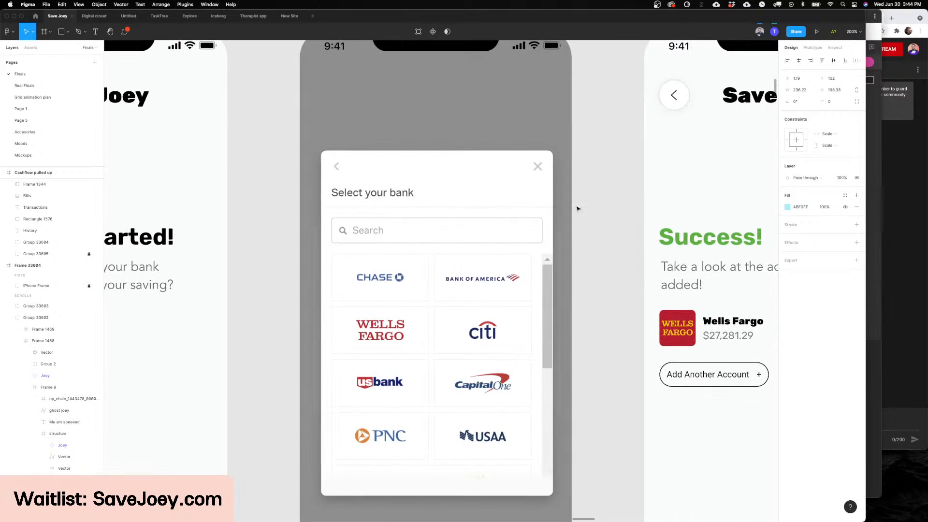
key("super+minus")
scroll(577, 209, "right", 10)
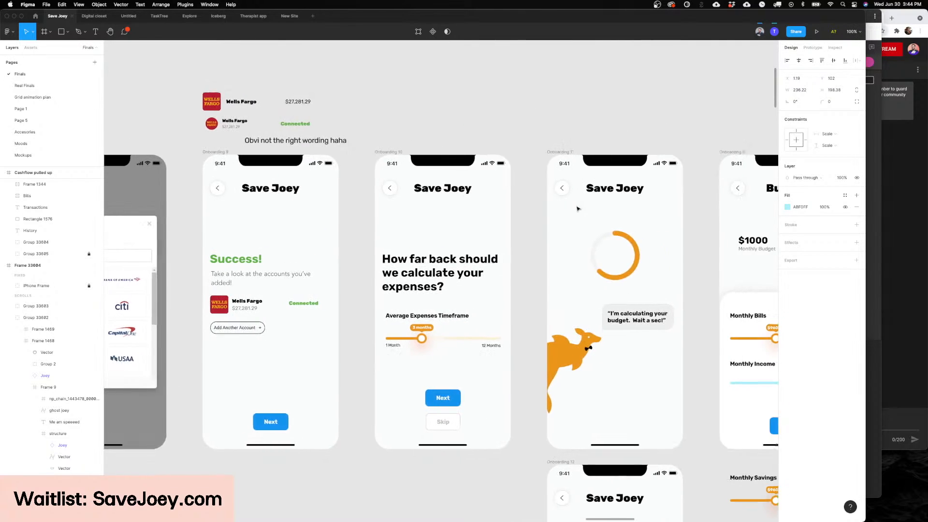
scroll(557, 208, "left", 2)
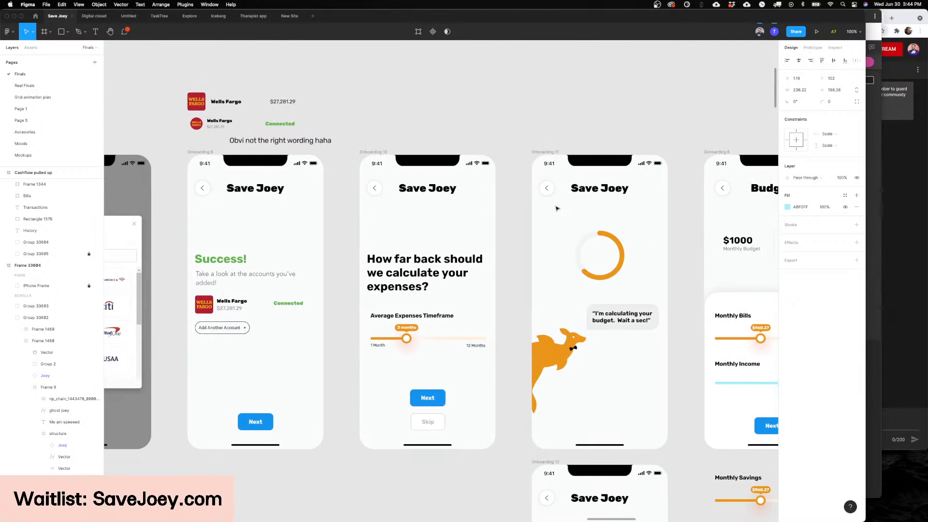
Step: Examine the Budget onboarding screen with its Monthly Bills and Monthly Income sliders
scroll(557, 208, "right", 8)
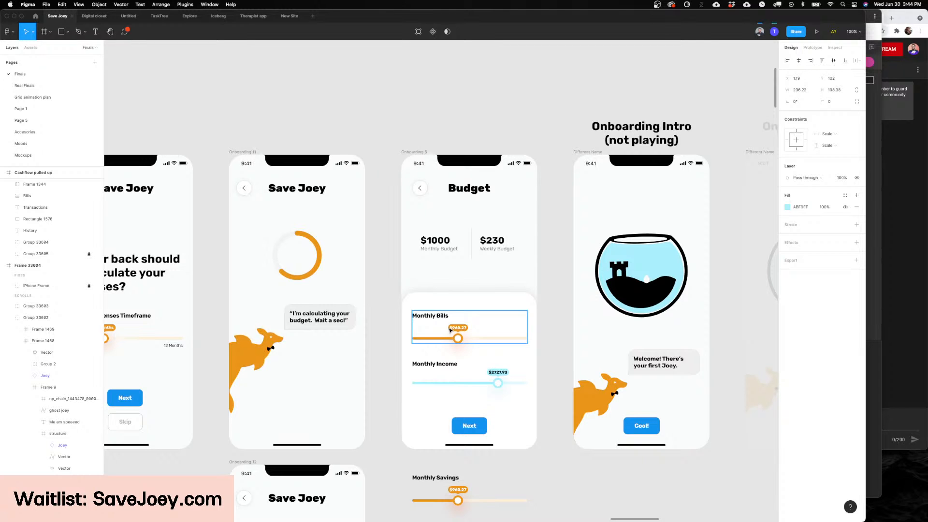
scroll(449, 330, "up", 4)
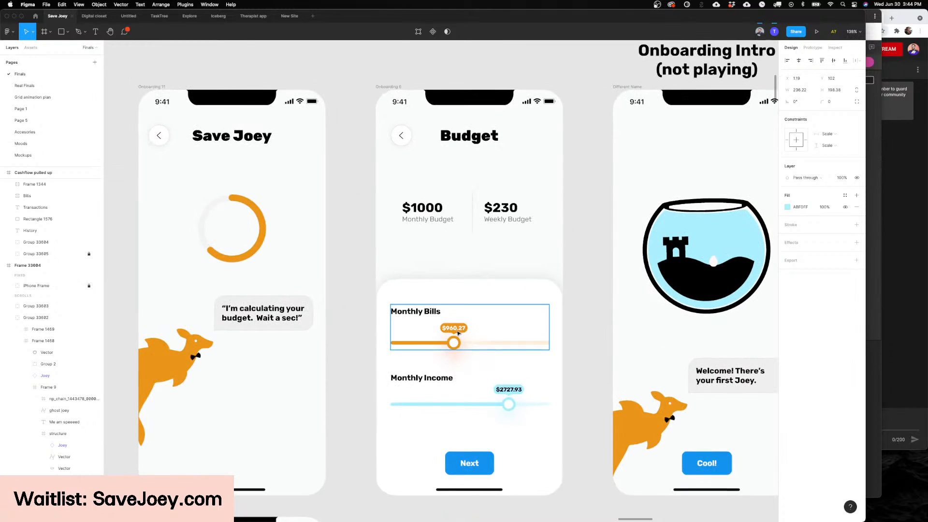
scroll(540, 314, "up", 2)
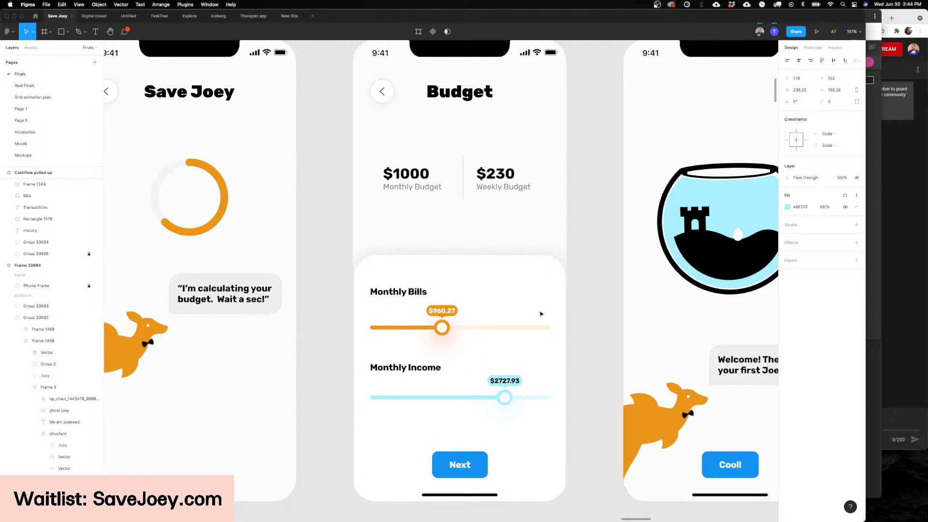
key("super+equal")
key("super+minus")
key("super+minus")
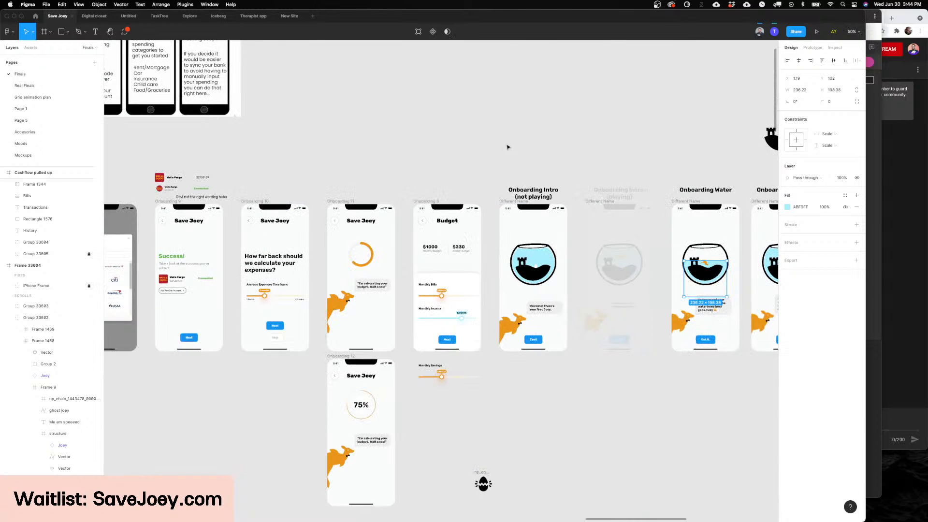
Step: Open Page 1 and find the lock-screen mockup with the Joey II notification
left_click(36, 108)
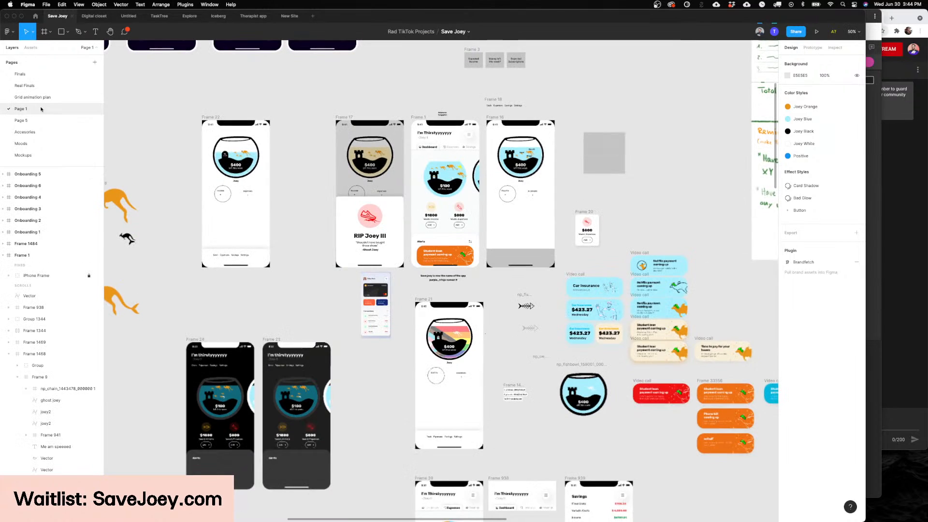
scroll(369, 191, "up", 10)
scroll(369, 192, "left", 8)
scroll(369, 191, "up", 5, "ctrl")
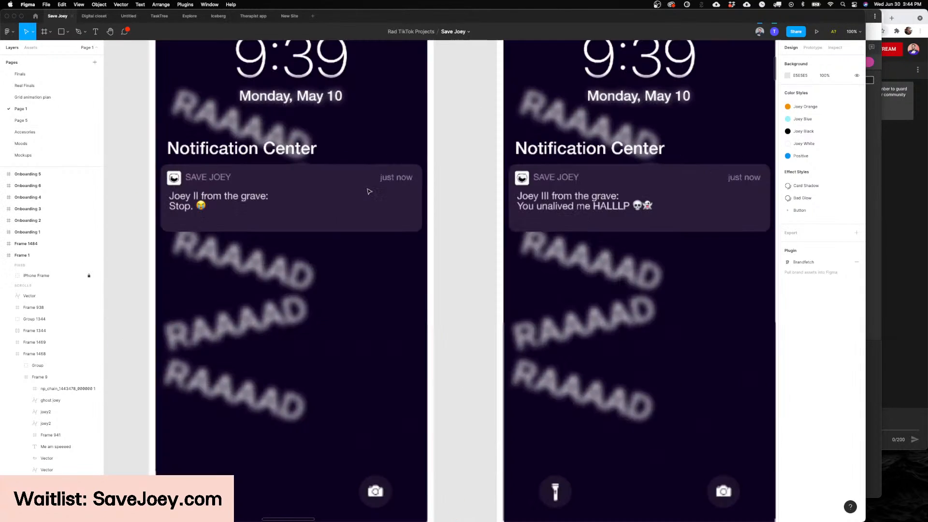
scroll(383, 194, "left", 5)
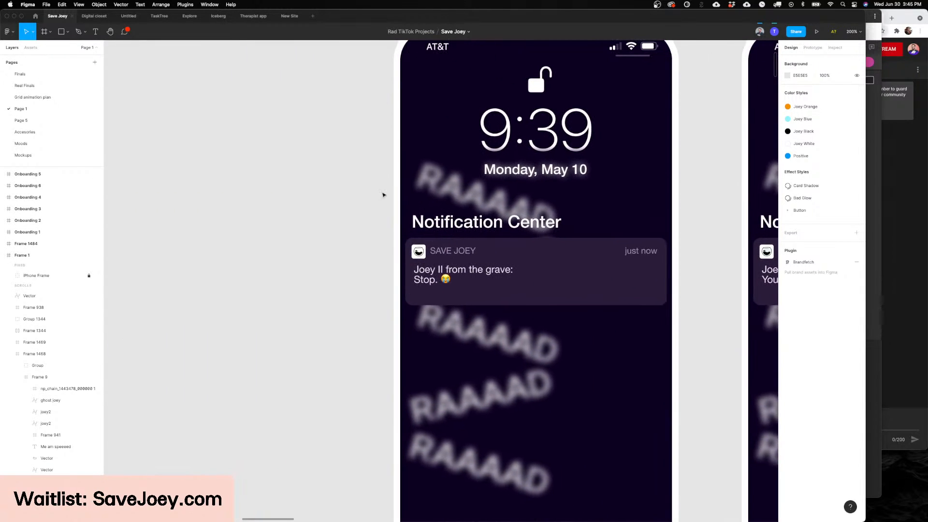
key("super+equal")
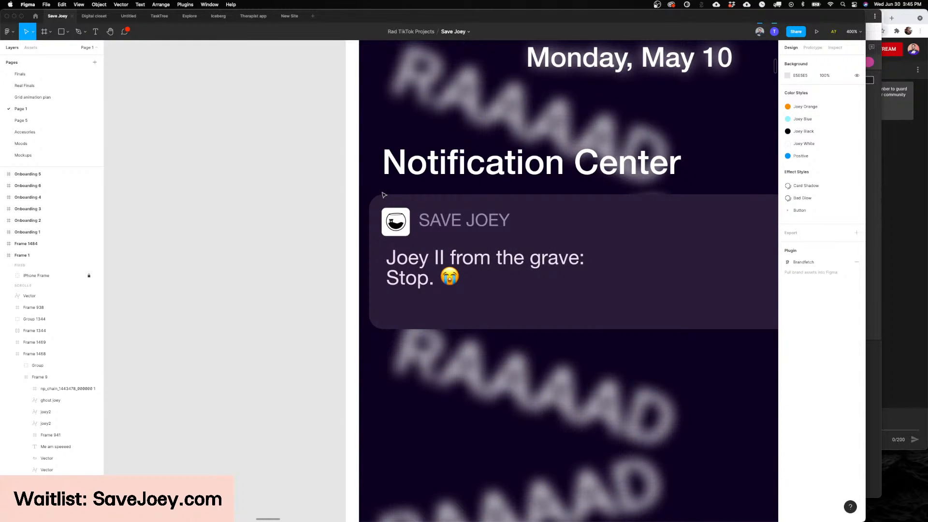
Step: Read through the four "from the grave" notification messages, comparing the wording on each lock screen
scroll(384, 195, "right", 10)
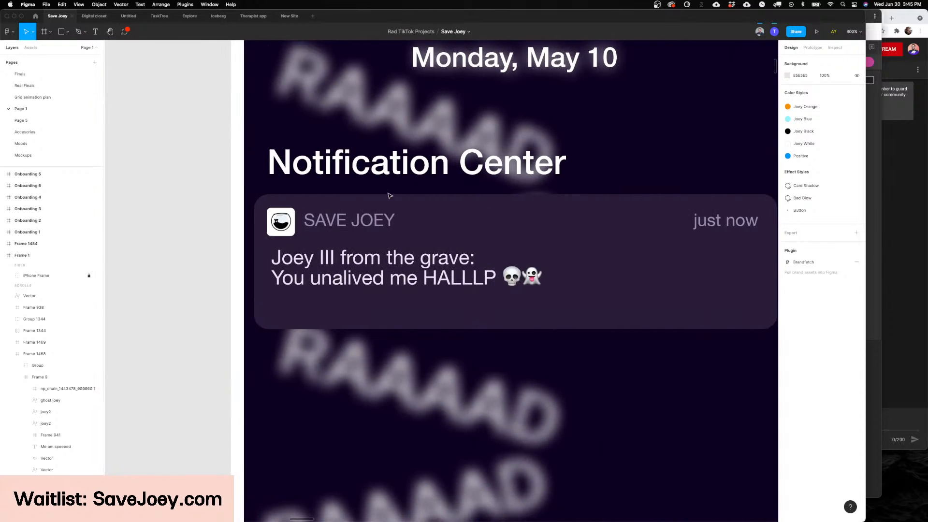
scroll(390, 195, "right", 10)
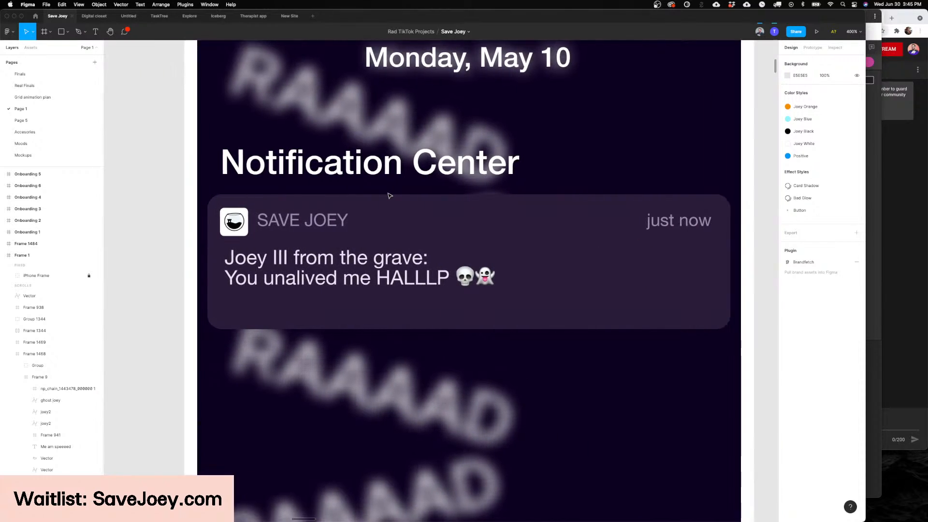
scroll(390, 196, "right", 5)
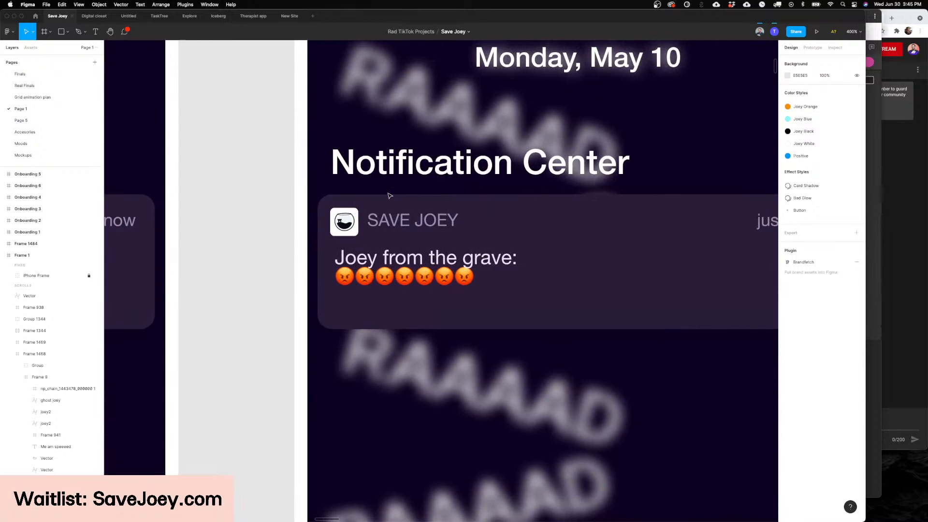
scroll(390, 195, "right", 10)
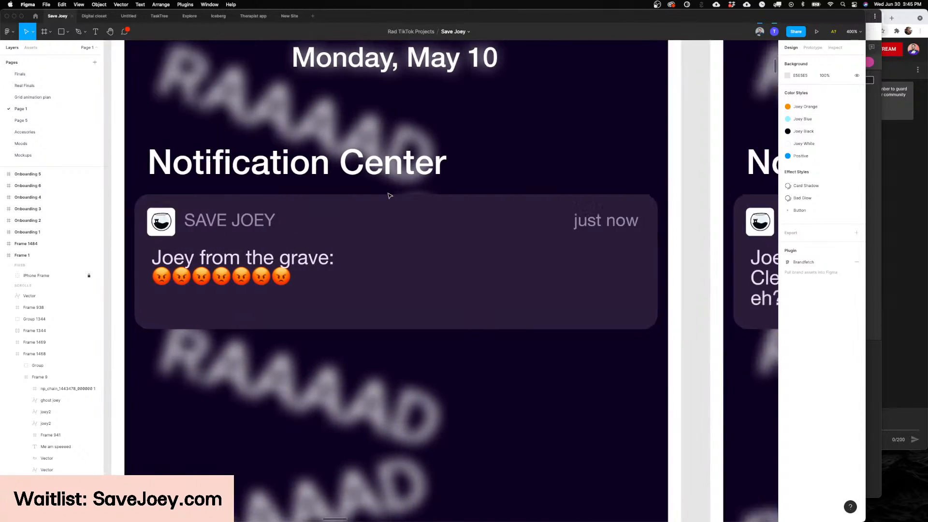
scroll(390, 195, "right", 4)
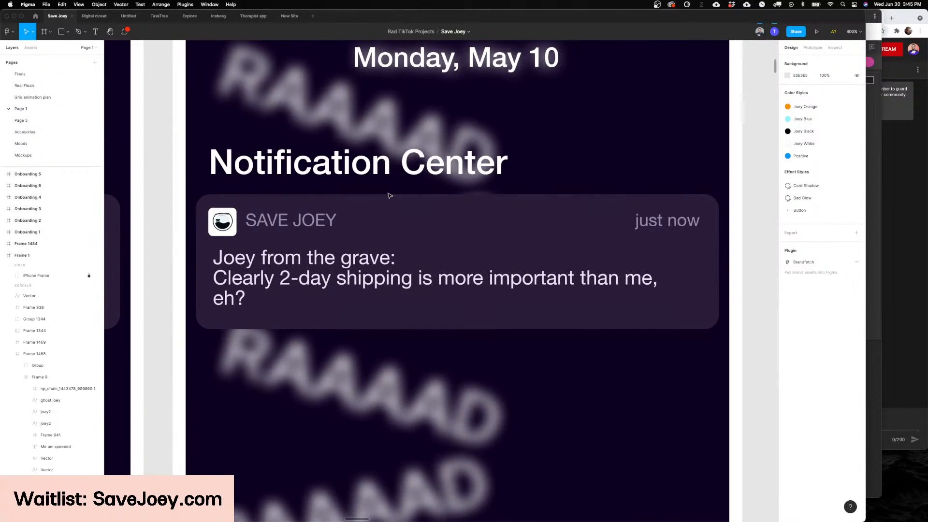
scroll(390, 195, "left", 14)
scroll(390, 195, "left", 12)
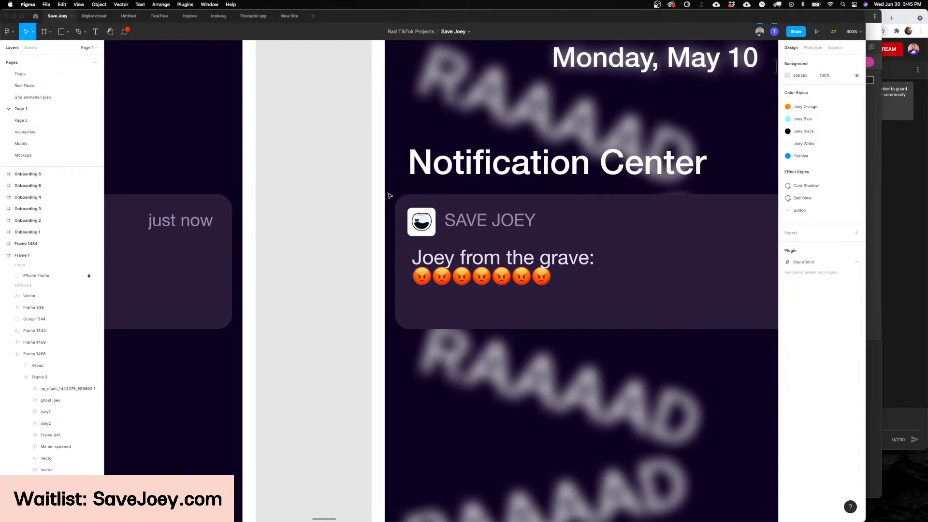
scroll(392, 195, "left", 10)
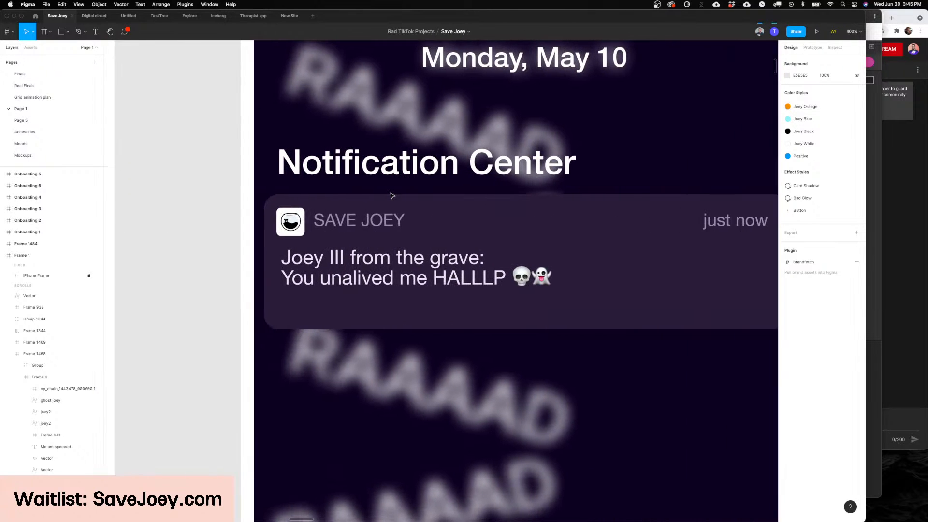
scroll(392, 195, "left", 10)
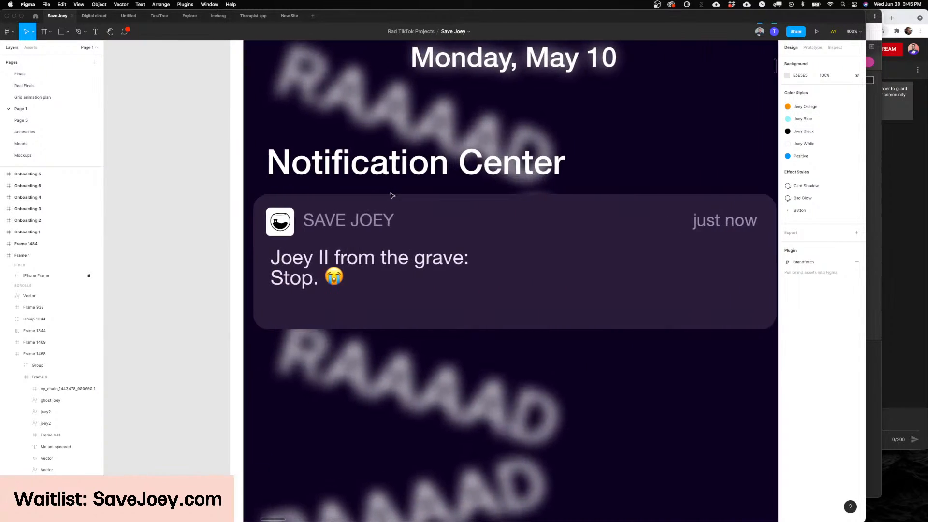
scroll(392, 195, "left", 1)
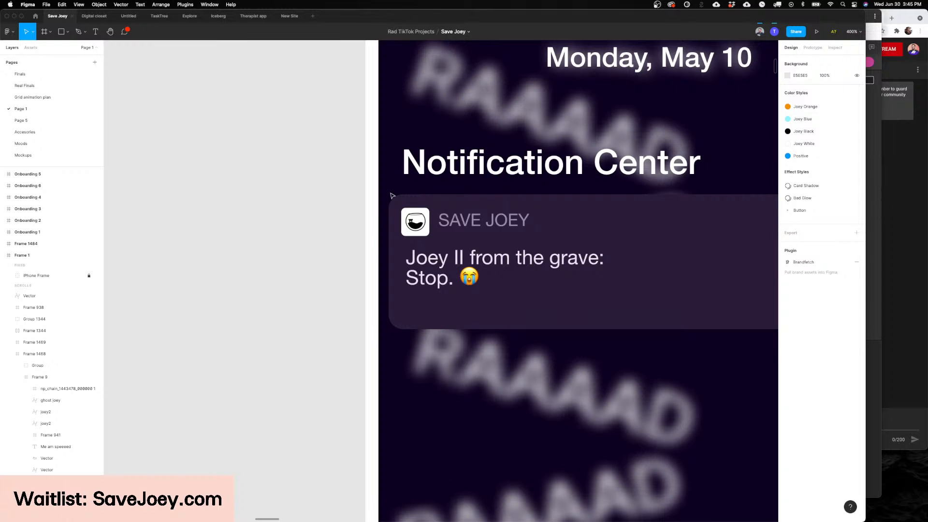
Step: Find the handwritten Money/Budget App sketch on Page 1 and review its feature ideas
scroll(392, 196, "down", 10)
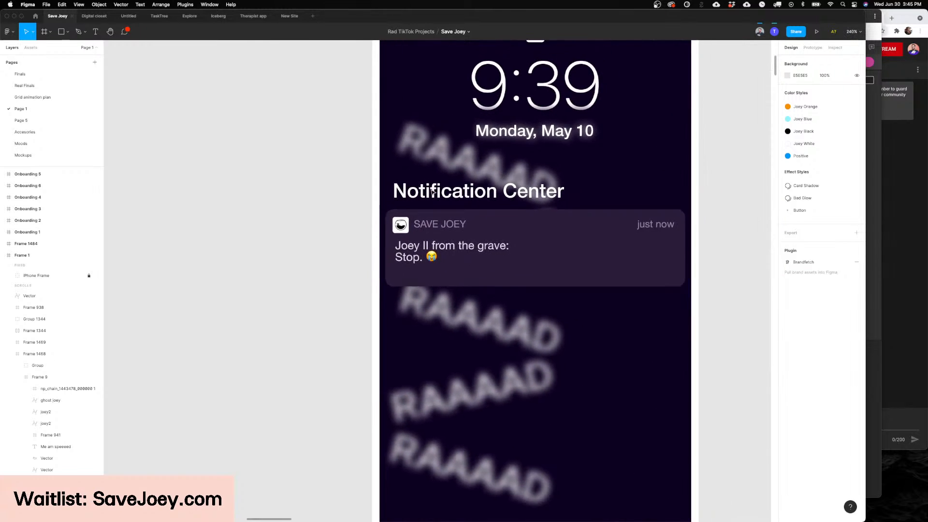
scroll(433, 191, "down", 10)
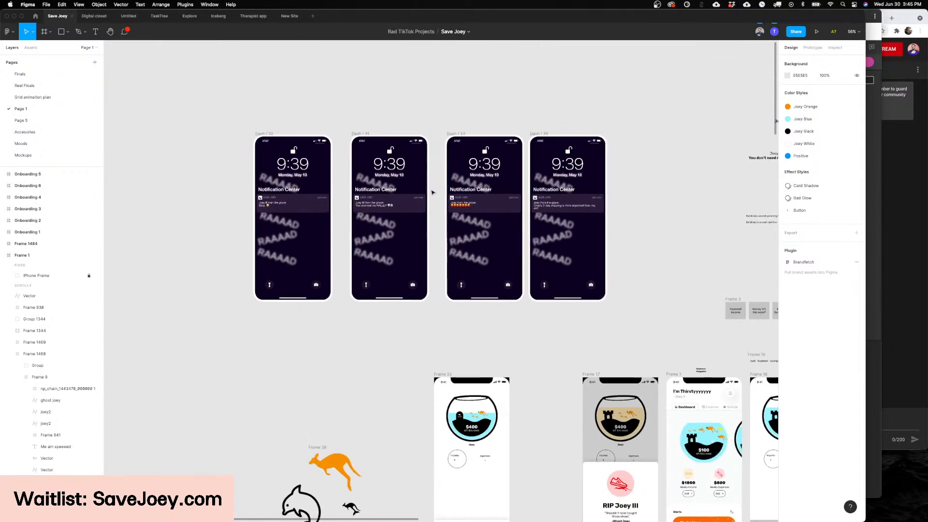
scroll(431, 192, "right", 10)
scroll(503, 264, "up", 5)
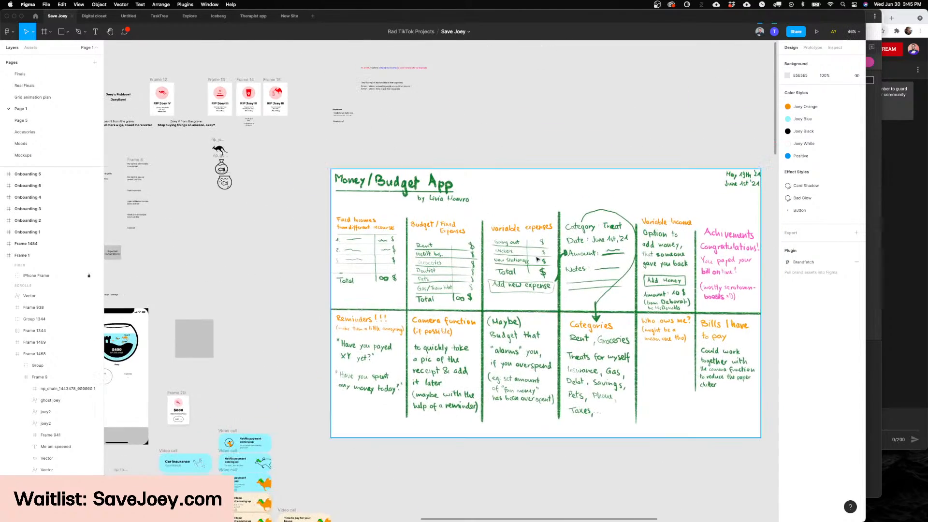
scroll(504, 264, "down", 1)
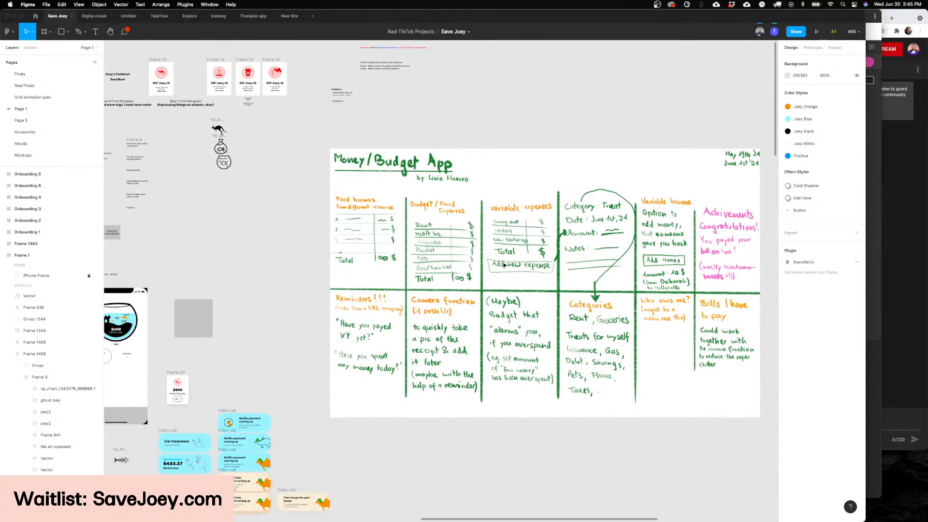
scroll(503, 264, "right", 5)
scroll(493, 263, "left", 4)
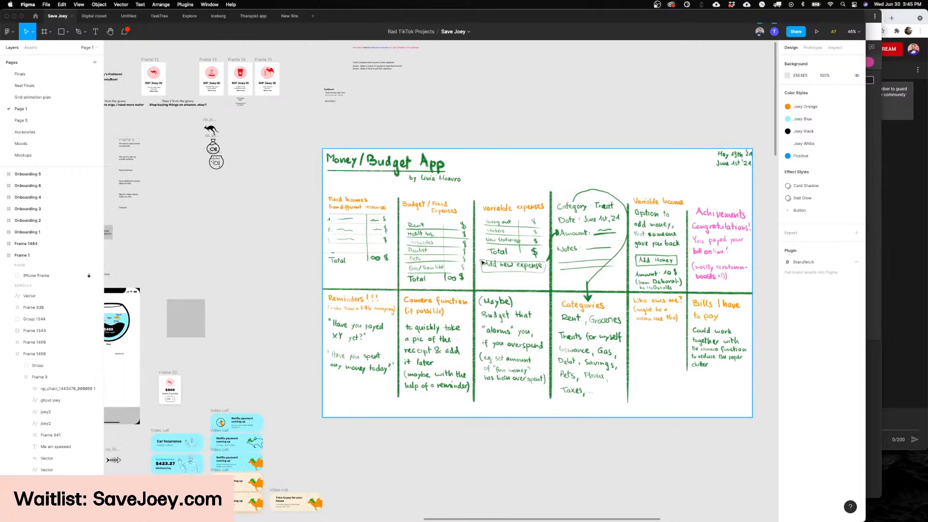
scroll(482, 263, "left", 2)
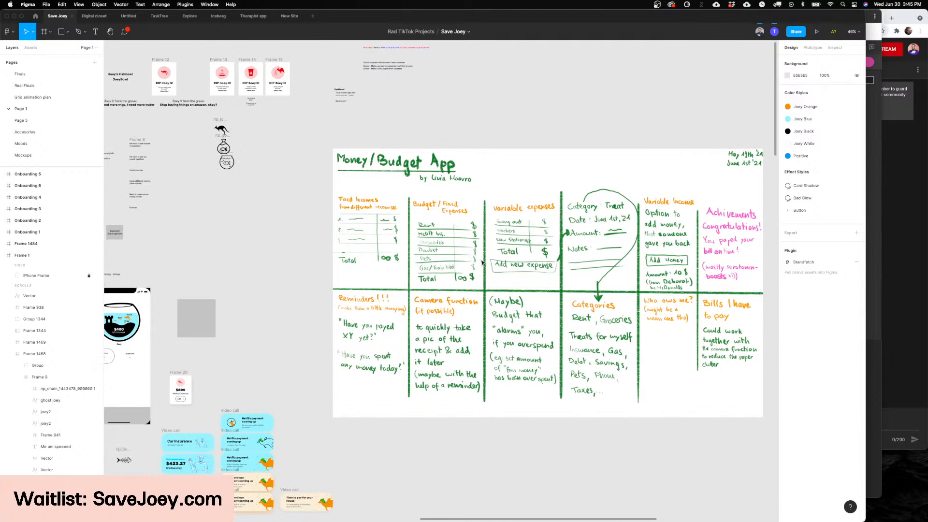
scroll(482, 263, "up", 2)
scroll(482, 262, "right", 2)
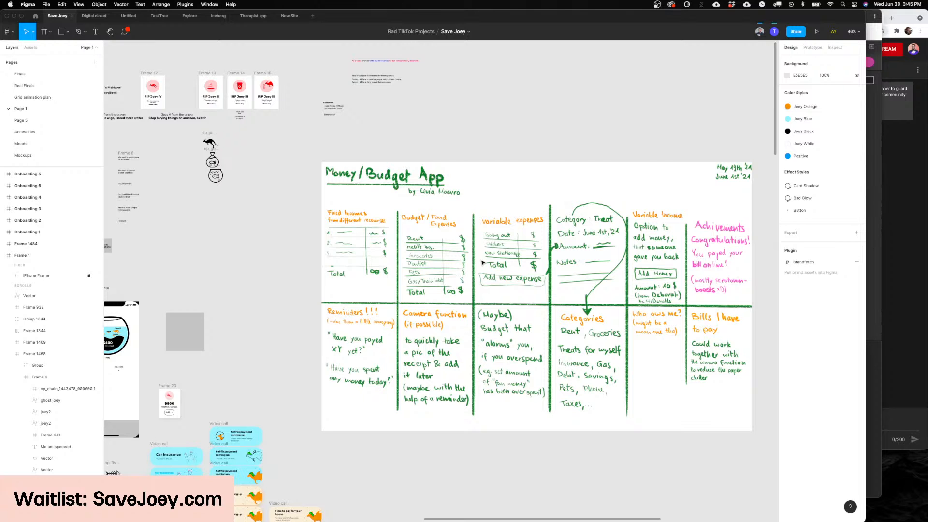
Step: Find the RIP Joey cards and examine their illustrations and Ghost Joey quotes
scroll(482, 262, "left", 6)
scroll(482, 262, "up", 3)
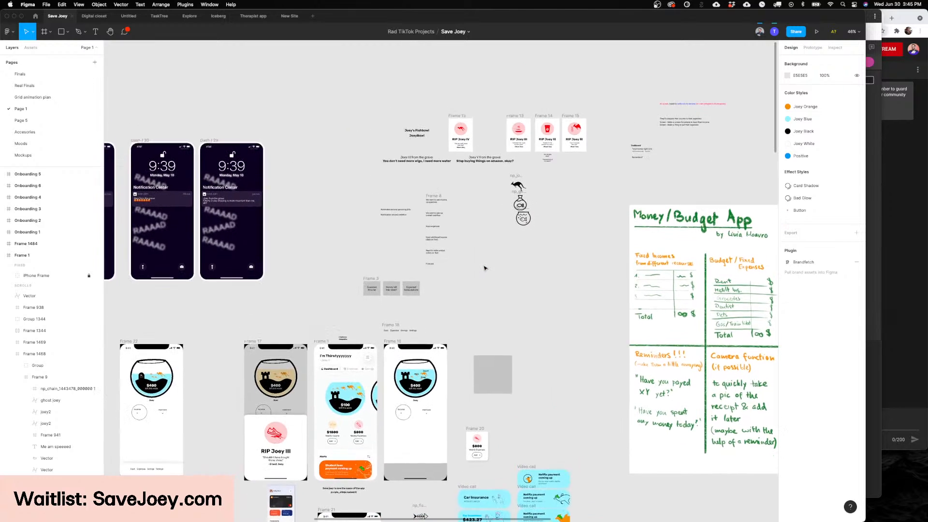
scroll(535, 204, "up", 10)
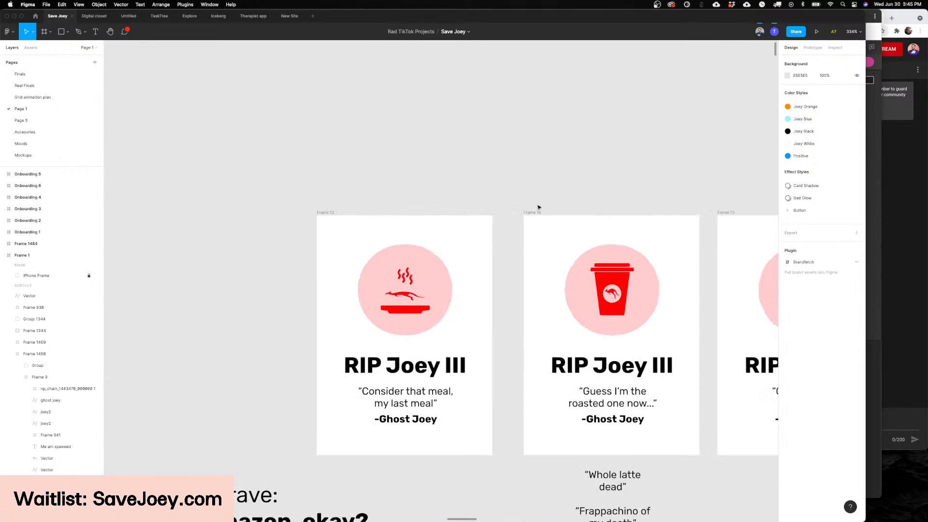
scroll(532, 207, "up", 3)
scroll(529, 209, "down", 10)
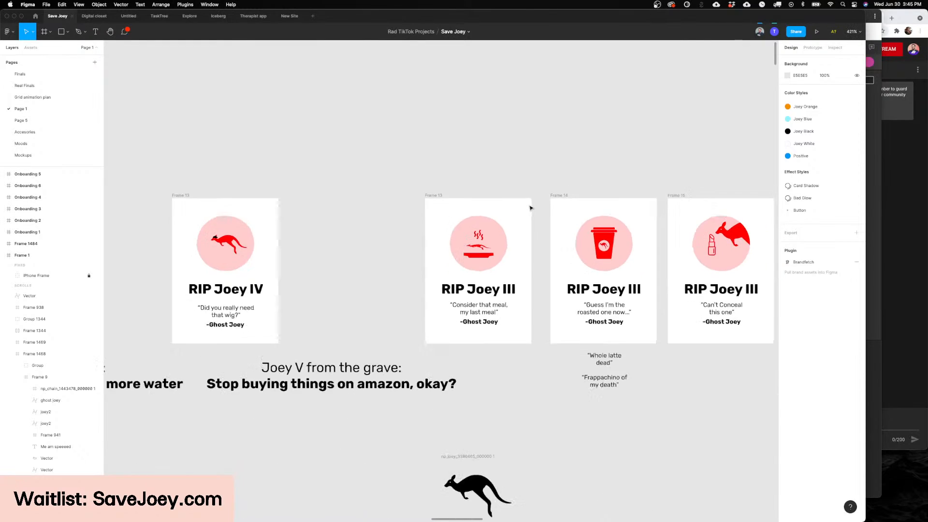
Step: Survey the rest of Page 1, from the lock-screen mockups to the fishbowl dashboards, payment alert cards and RIP Joey screen
scroll(530, 207, "left", 6)
scroll(497, 327, "up", 4)
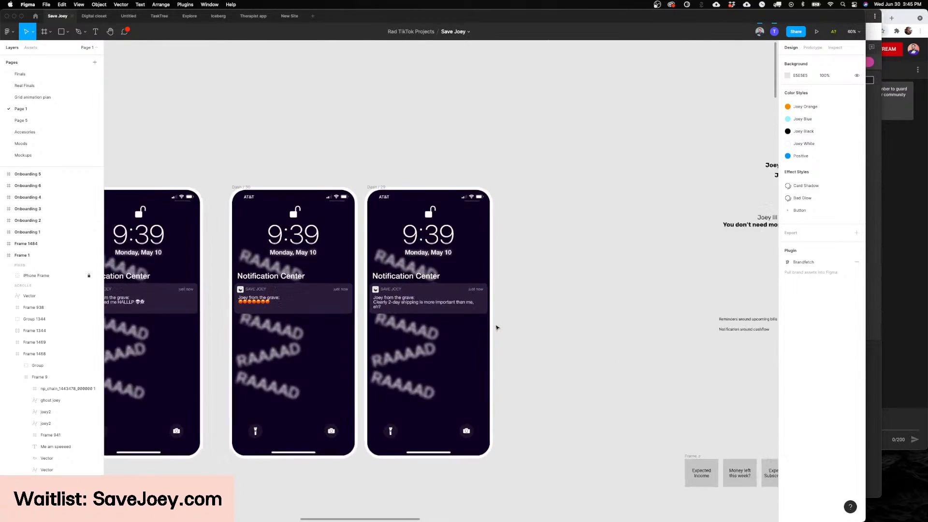
scroll(429, 284, "down", 6)
scroll(429, 285, "down", 1)
scroll(430, 284, "down", 5)
scroll(430, 285, "right", 3)
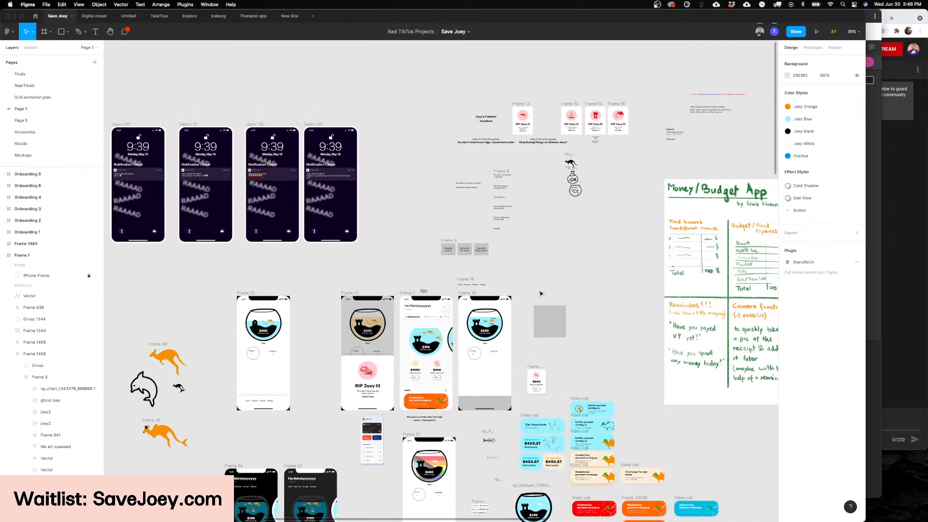
scroll(429, 284, "down", 2)
scroll(494, 300, "up", 4)
scroll(493, 300, "up", 3)
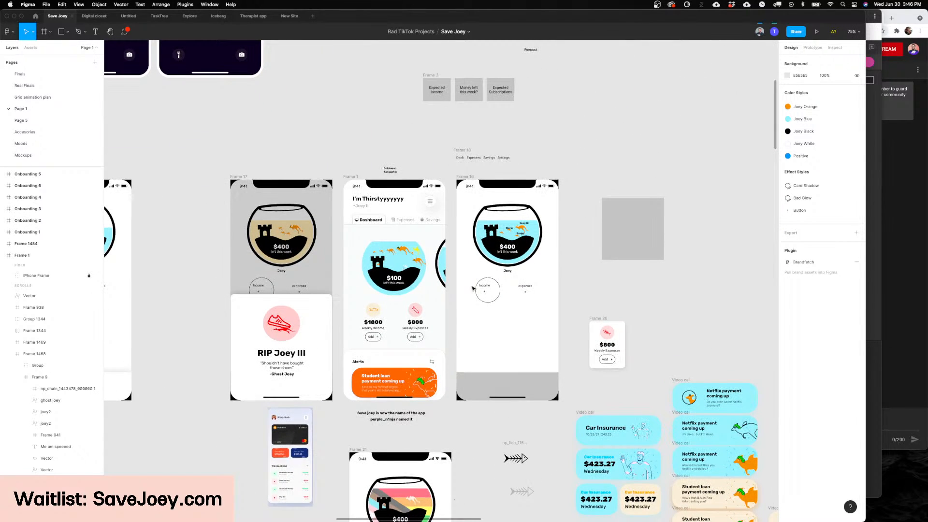
scroll(472, 288, "down", 3)
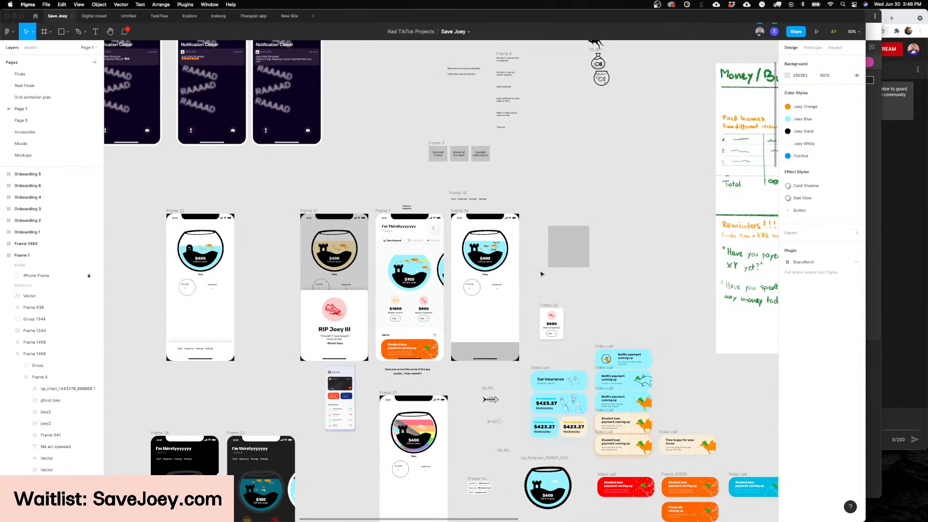
Step: Open the Real Finals page and find the Dashboard, Cashflow and Alerts screens
left_click(22, 74)
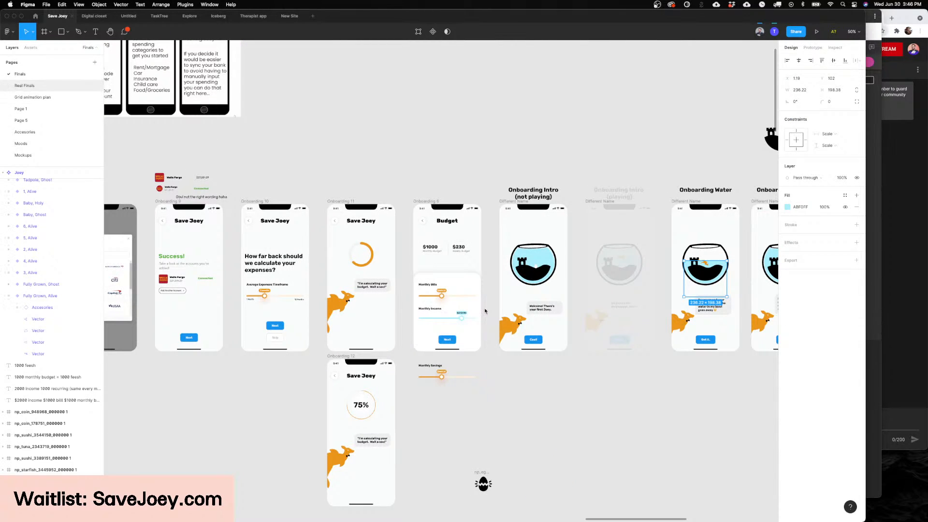
scroll(488, 312, "down", 3)
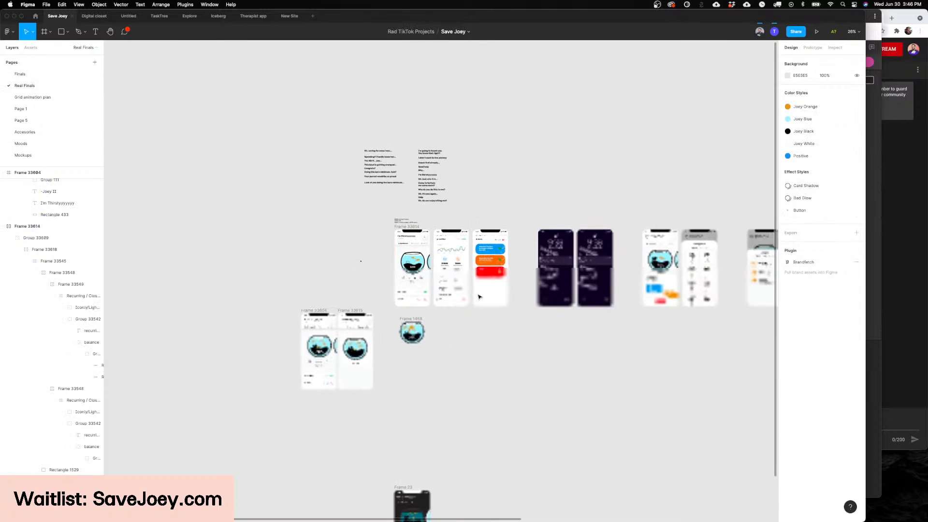
scroll(478, 296, "up", 10)
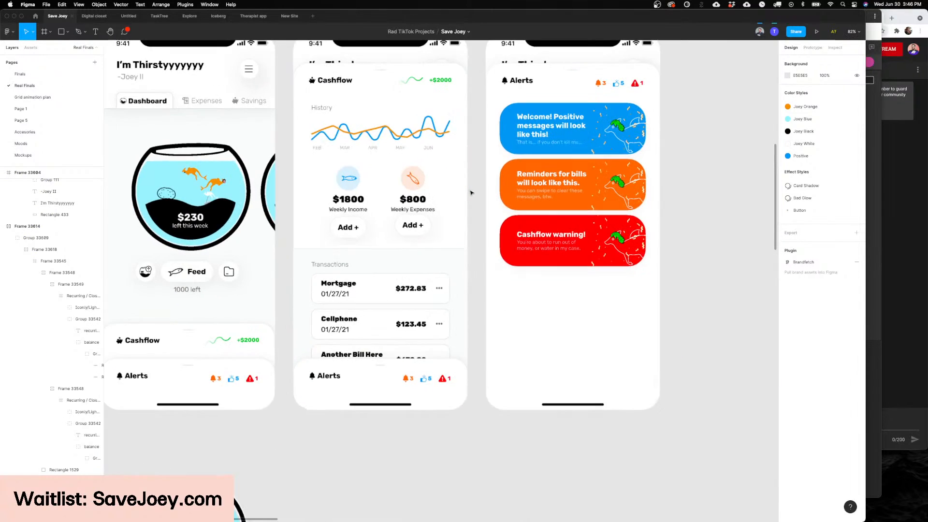
scroll(471, 193, "down", 5)
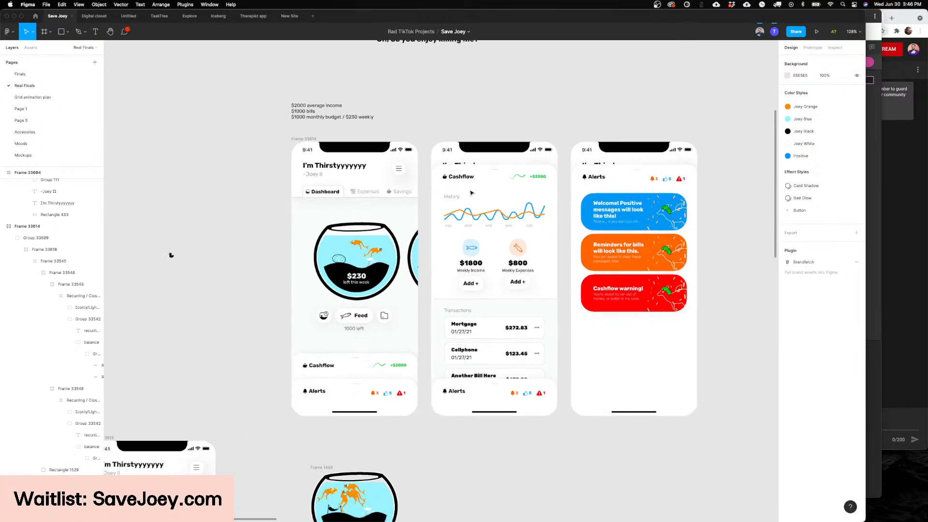
Step: Swap the structure inside the Dashboard screen's fishbowl to the Castle variant
double_click(337, 260)
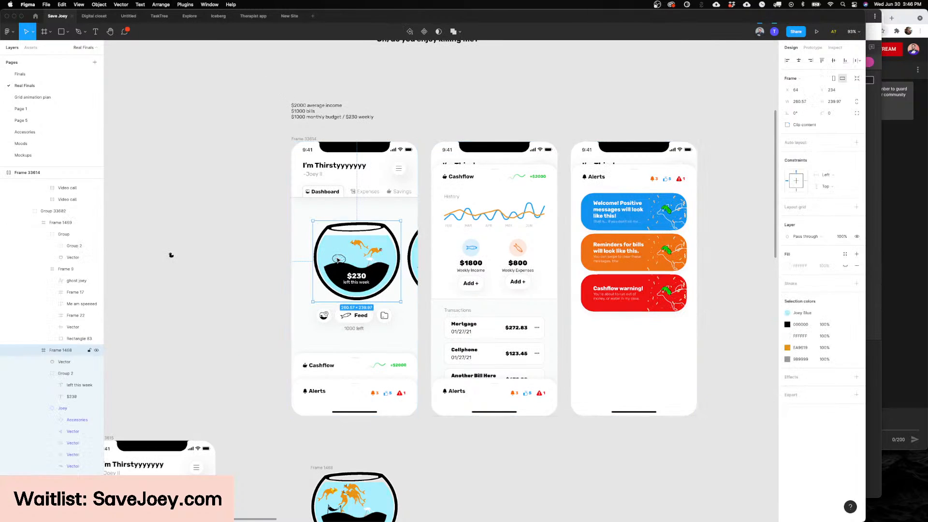
double_click(338, 260)
double_click(337, 260)
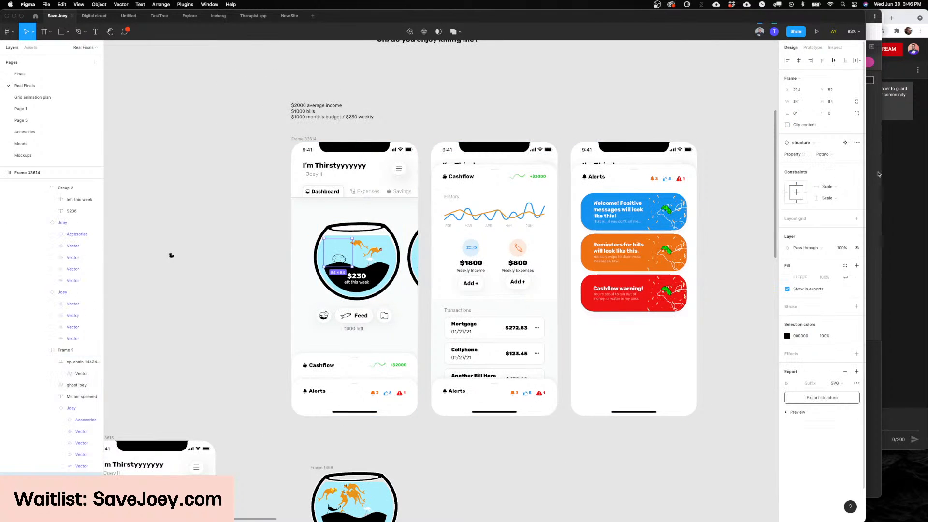
left_click(822, 154)
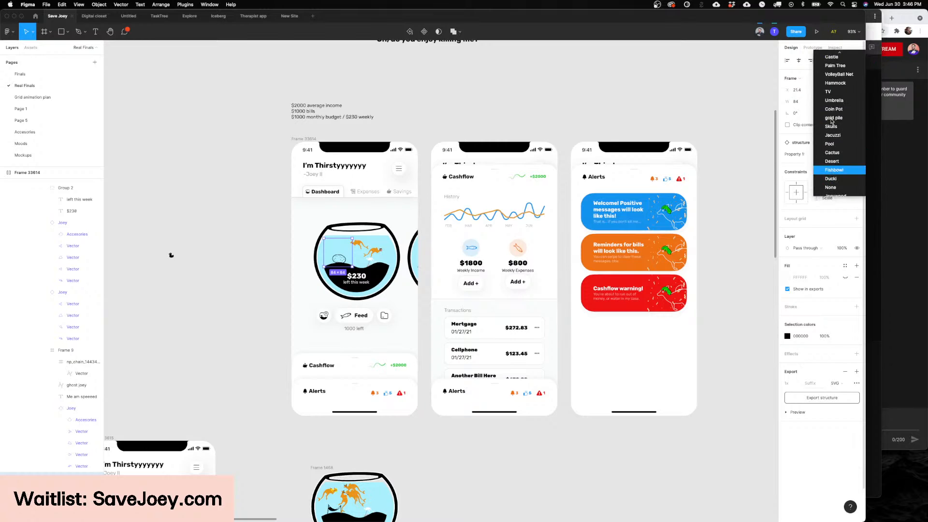
left_click(831, 57)
scroll(279, 251, "up", 3)
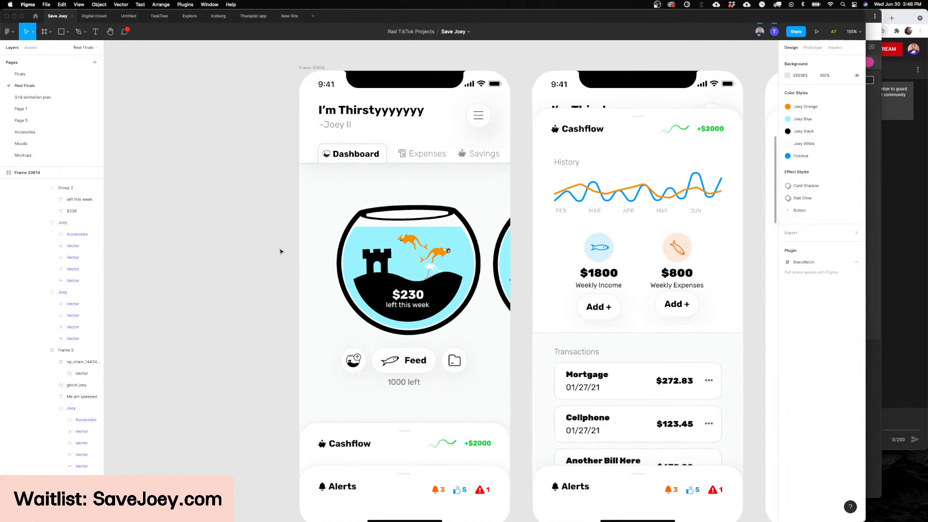
Step: Examine the Dashboard screen's tab row up close, focusing on the Savings tab and its label
scroll(282, 252, "left", 1)
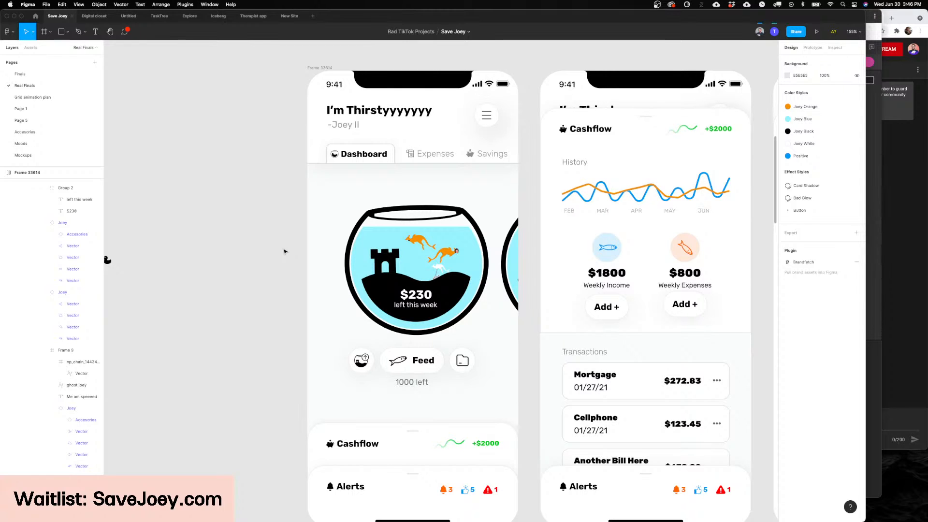
scroll(297, 247, "up", 3)
scroll(507, 261, "up", 10)
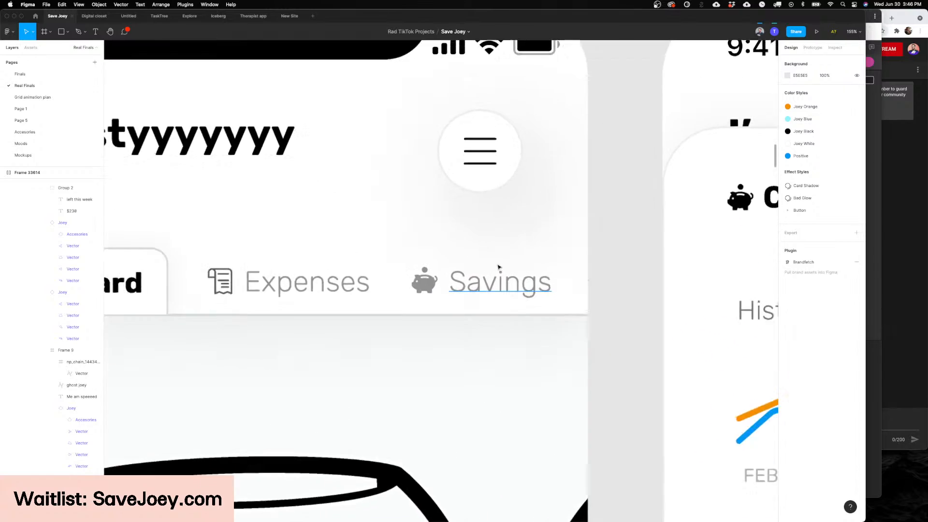
scroll(507, 262, "down", 10)
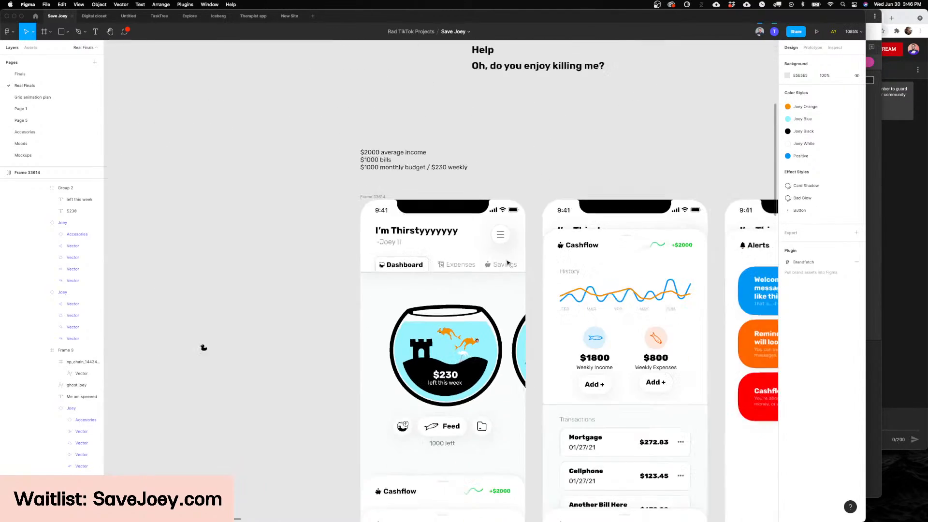
scroll(507, 262, "down", 4)
left_click(491, 404)
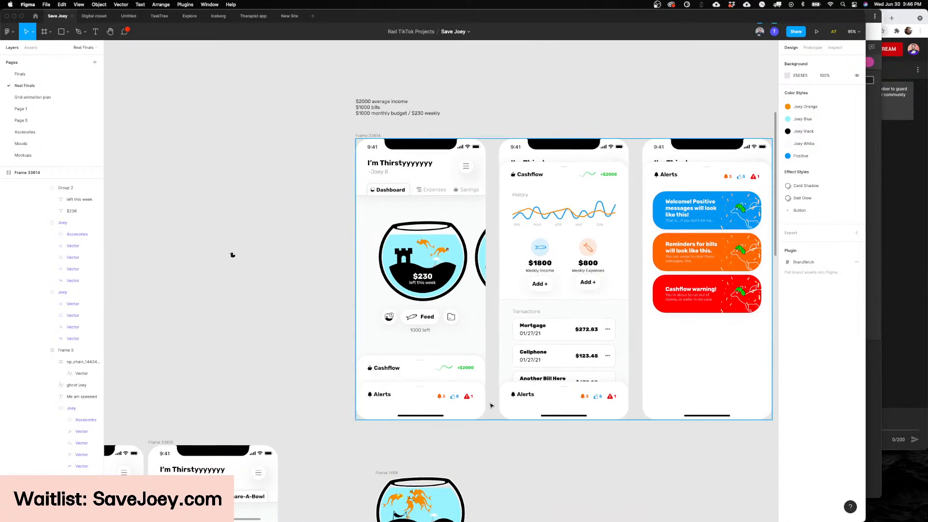
scroll(491, 405, "up", 5)
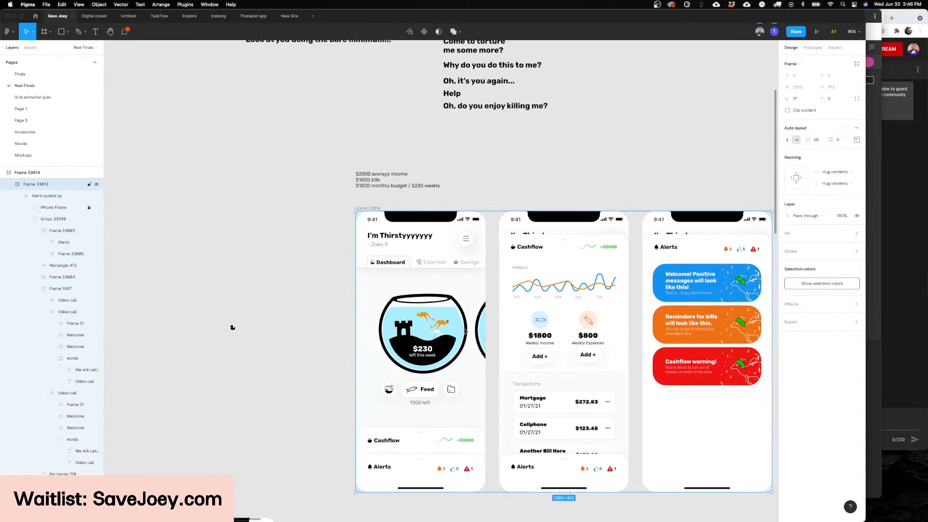
scroll(474, 282, "up", 3)
scroll(475, 281, "up", 5)
double_click(474, 278, "super")
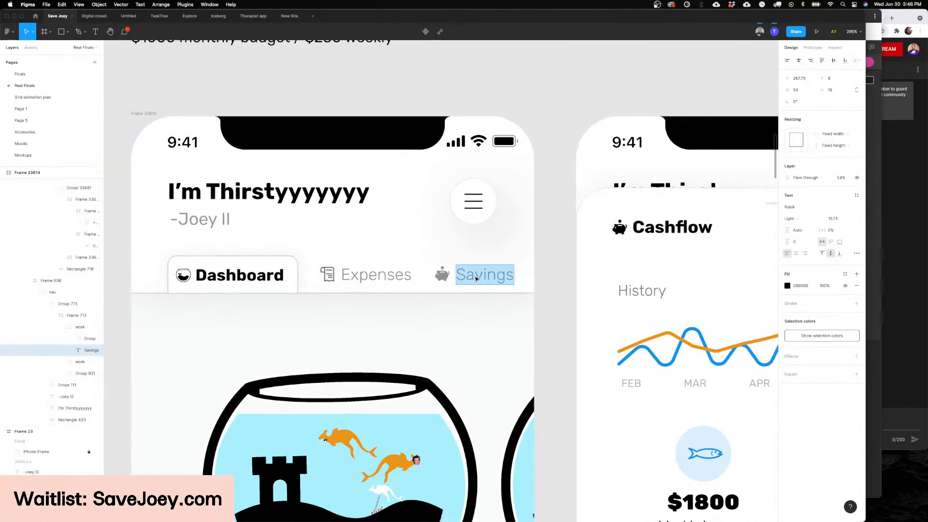
key("Escape")
key("Escape")
double_click(468, 270, "super")
scroll(485, 268, "down", 5)
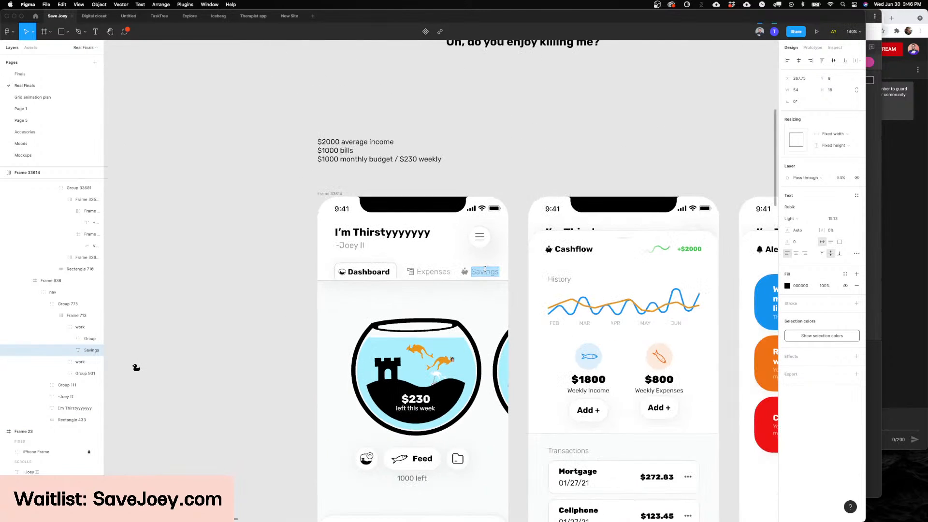
key("Escape")
key("Escape")
left_click(514, 266)
Step: Look over the Dashboard, Cashflow and Alerts screens side by side
scroll(514, 266, "down", 2)
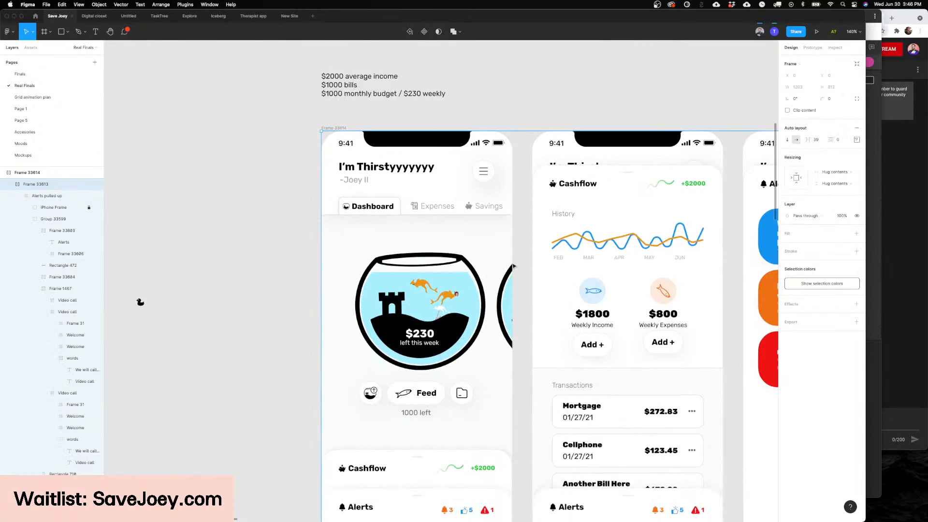
scroll(514, 266, "down", 3)
scroll(514, 266, "down", 2)
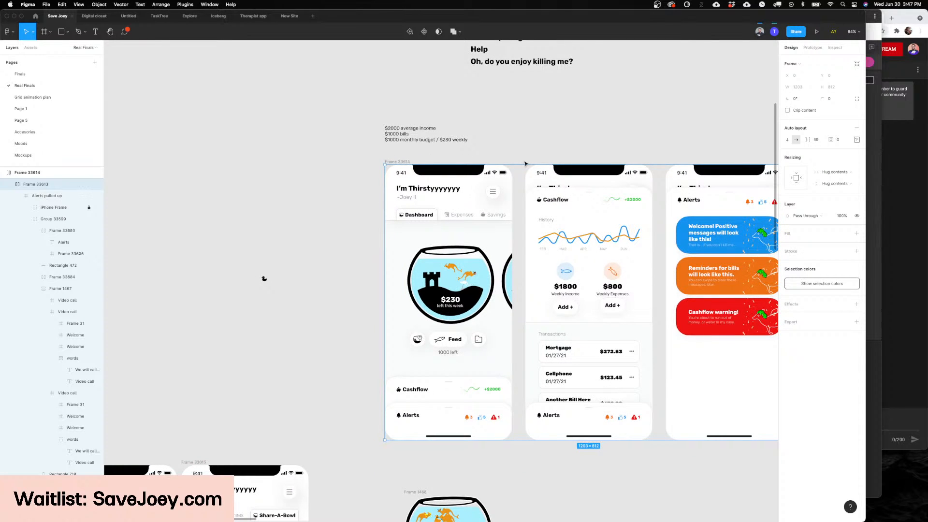
scroll(525, 163, "right", 3)
left_click(495, 159)
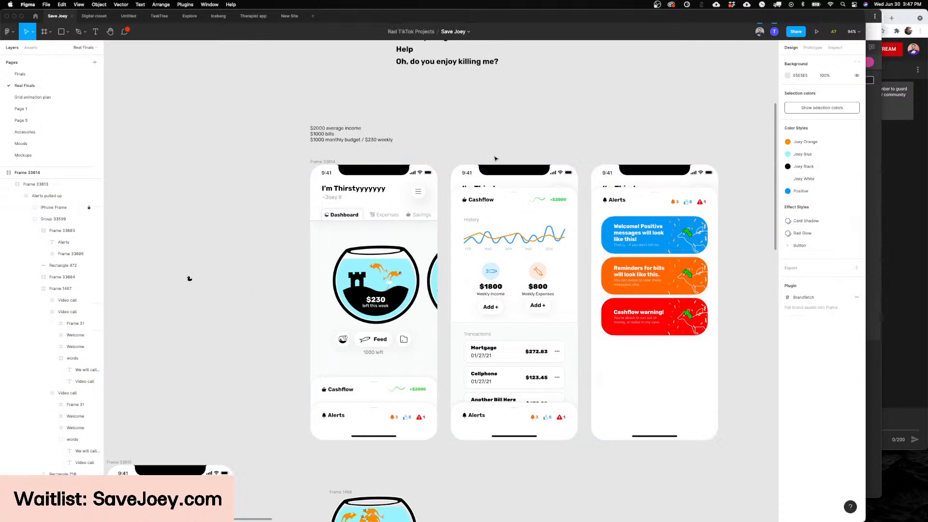
scroll(480, 163, "up", 2)
scroll(480, 163, "left", 2)
scroll(480, 162, "down", 1)
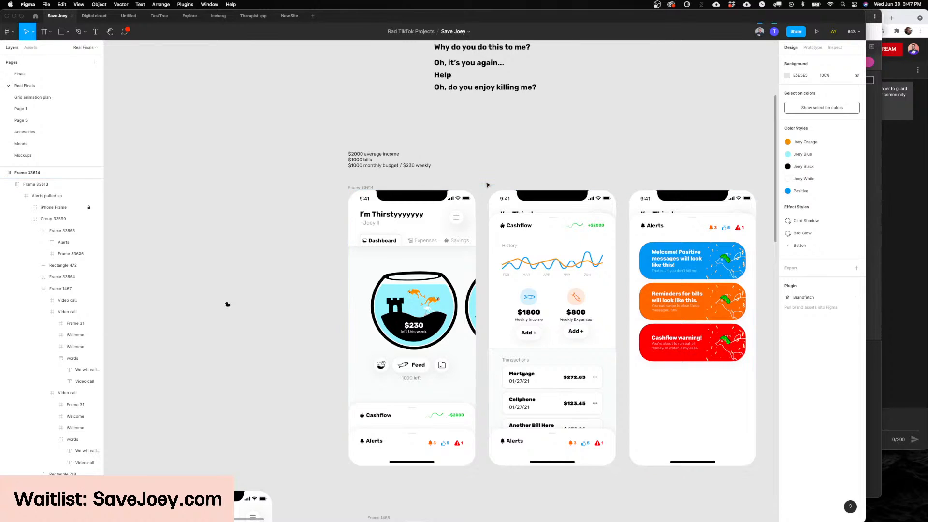
scroll(487, 184, "right", 3)
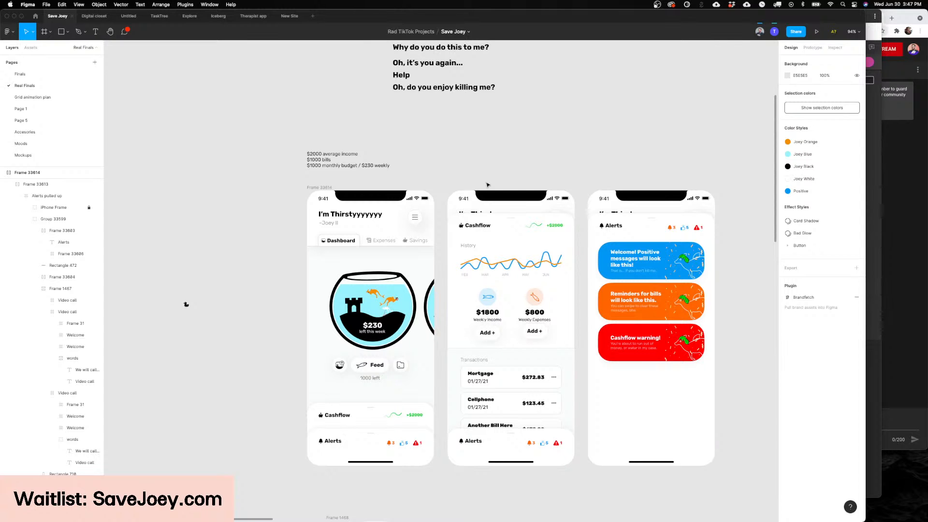
Step: Find the Share-A-Bowl screen below the main screens and examine its fishbowl card with the username
scroll(486, 184, "down", 10)
scroll(487, 184, "left", 10)
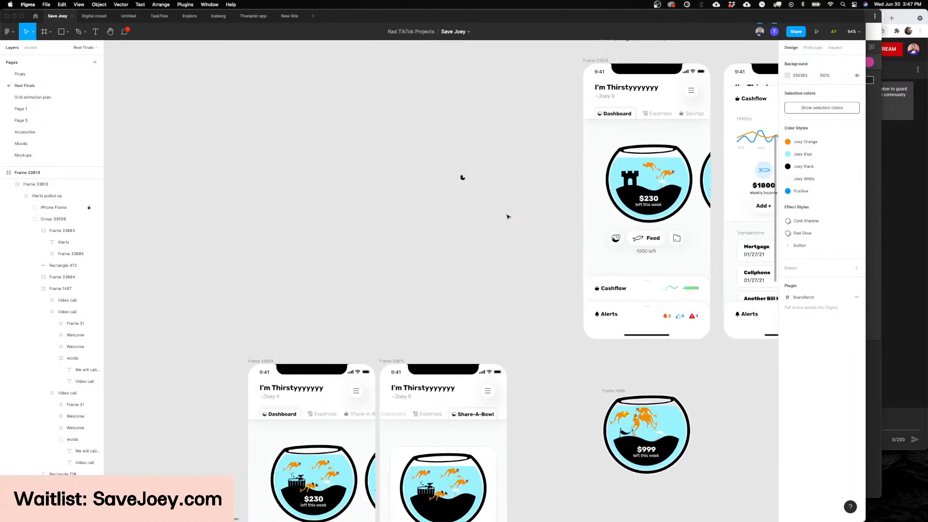
scroll(507, 217, "up", 10)
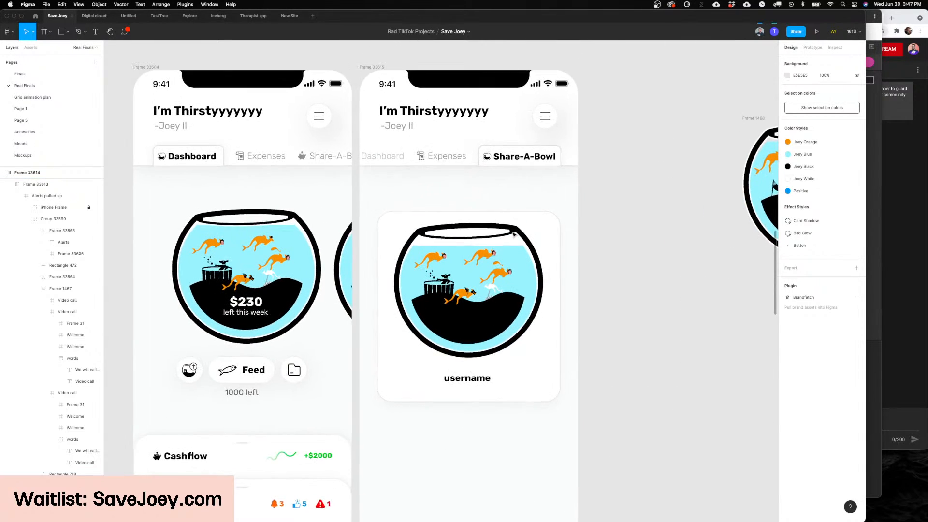
left_click(513, 234)
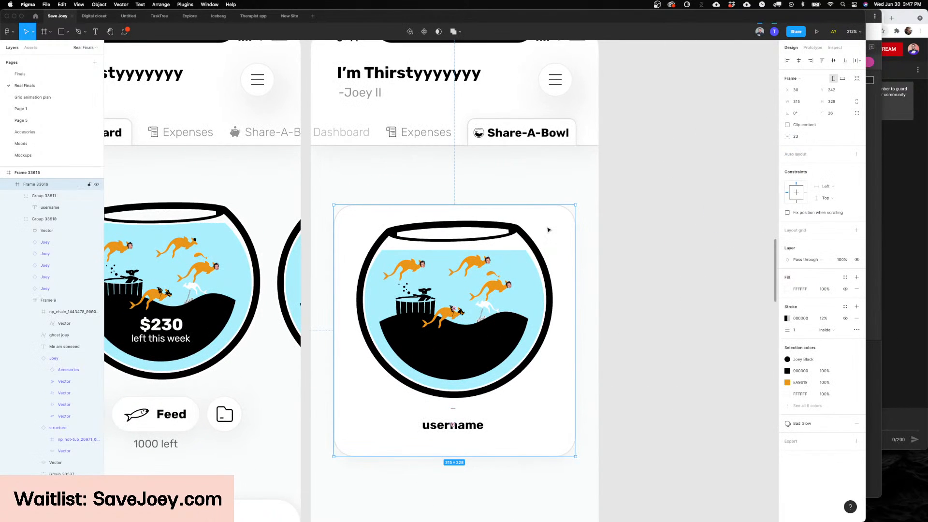
key("Escape")
scroll(548, 229, "down", 8)
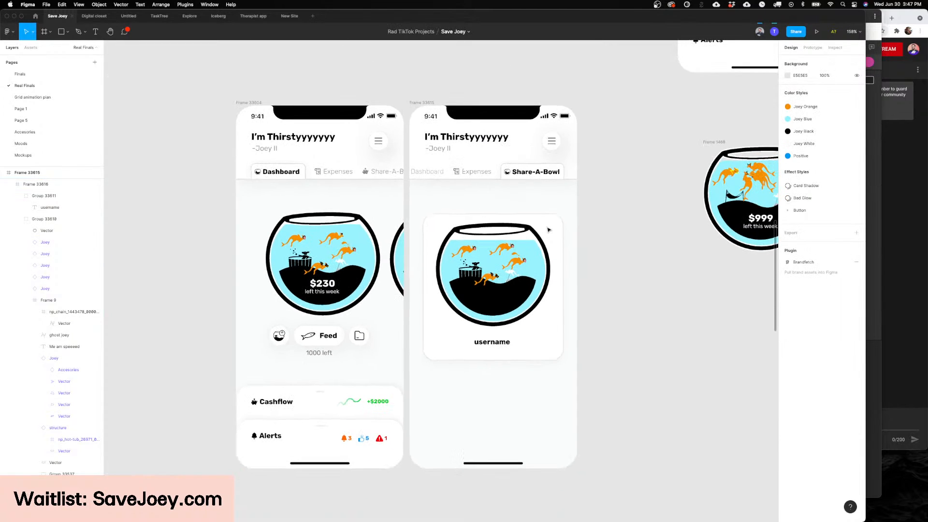
scroll(547, 229, "right", 1)
scroll(548, 229, "down", 1)
scroll(548, 230, "left", 3)
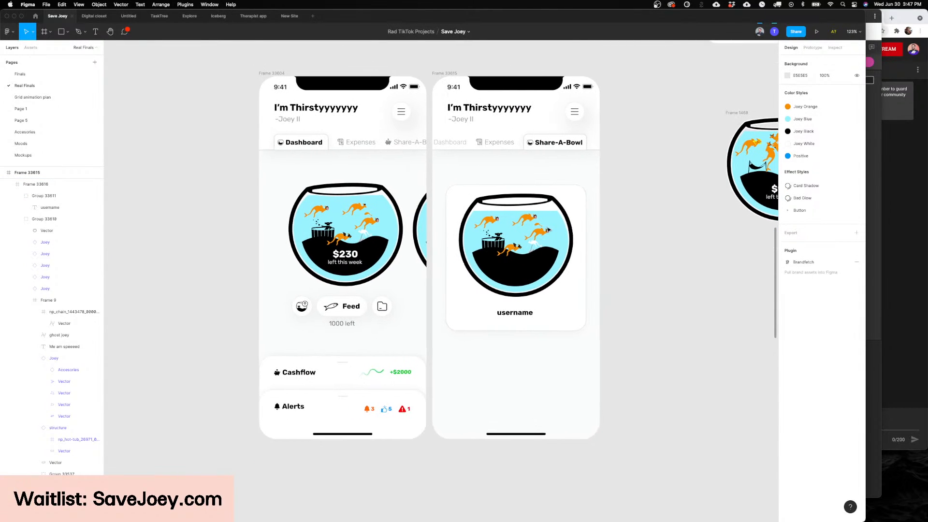
Step: Compare the Share-A-Bowl card with the Dashboard fishbowl beside it, checking the tabs, joeys and hot tub up close
scroll(548, 230, "right", 2)
scroll(540, 217, "up", 6)
left_click(540, 217)
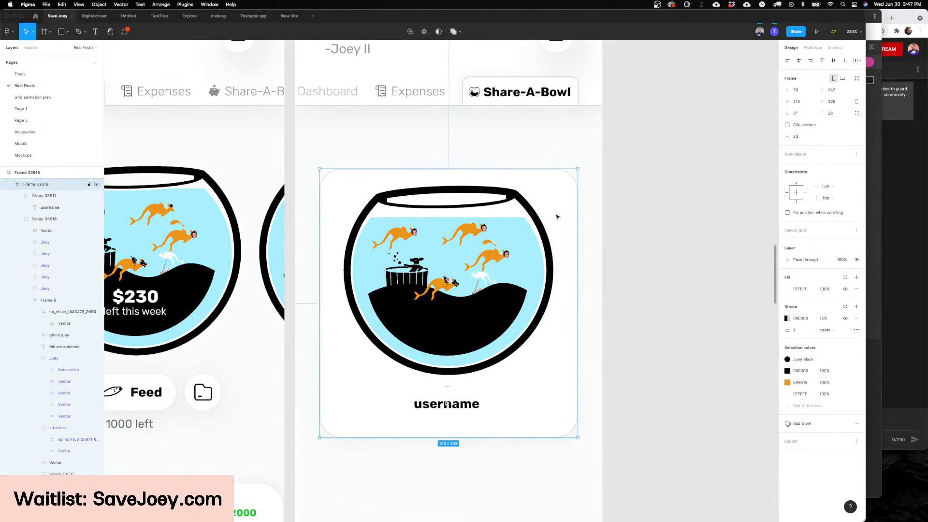
scroll(557, 217, "down", 6)
scroll(557, 217, "up", 1)
scroll(557, 217, "right", 1)
scroll(557, 217, "down", 2)
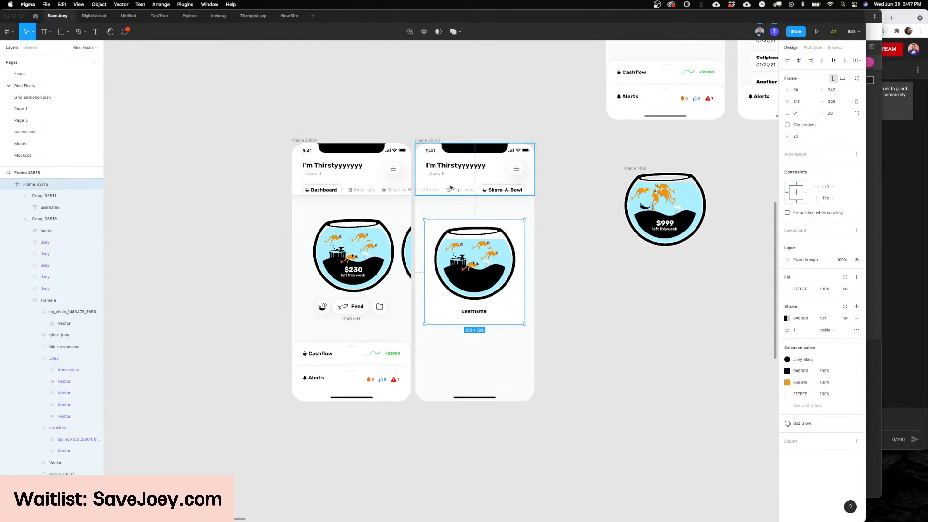
scroll(444, 191, "up", 3)
scroll(444, 190, "left", 2)
left_click(441, 204)
scroll(441, 204, "right", 2)
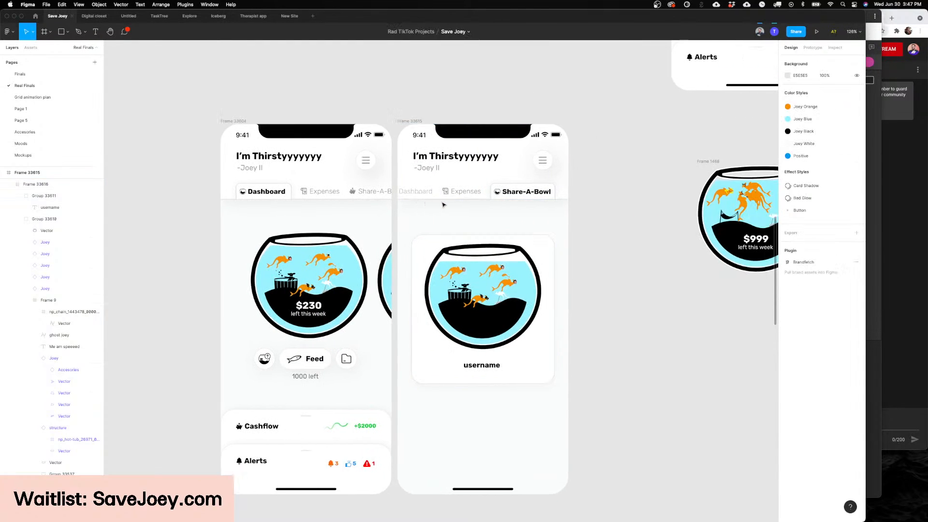
scroll(553, 182, "up", 4)
scroll(507, 190, "left", 4)
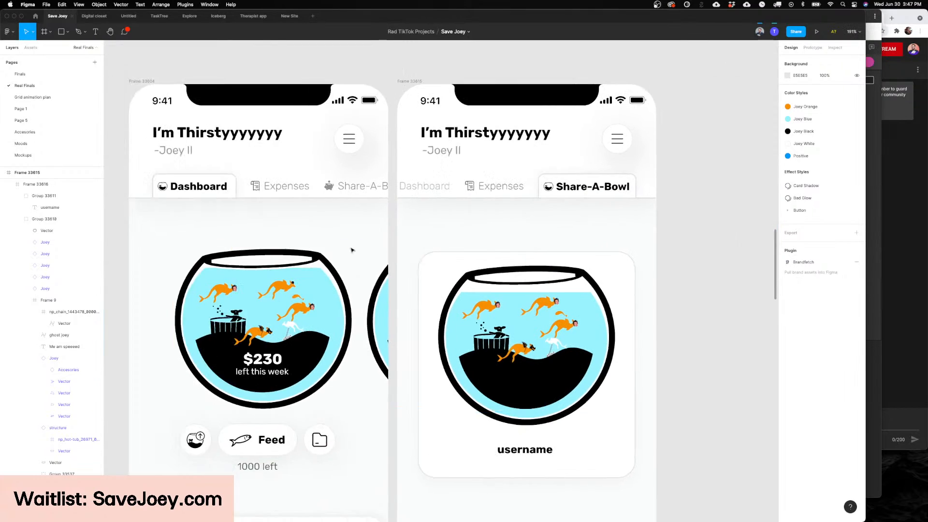
scroll(394, 340, "up", 6)
scroll(394, 340, "down", 5)
scroll(394, 339, "right", 3)
scroll(393, 339, "down", 1)
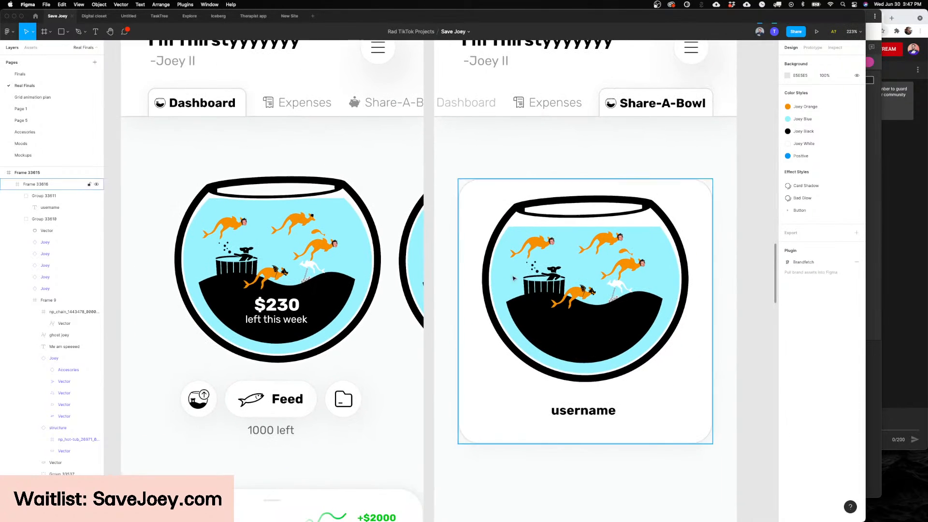
Step: Recolor the water in the Share-A-Bowl fishbowl to a pale yellow
left_click(569, 267)
scroll(628, 241, "right", 3)
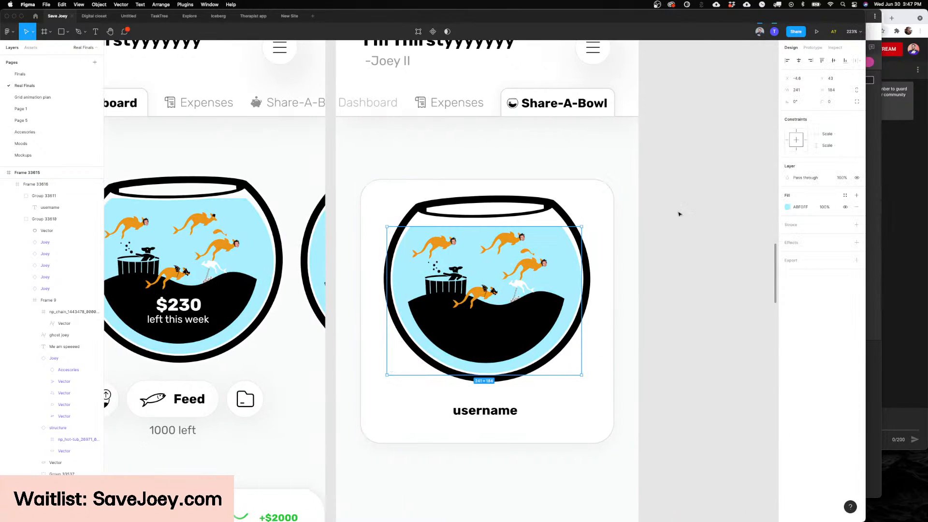
left_click(787, 207)
left_click(722, 313)
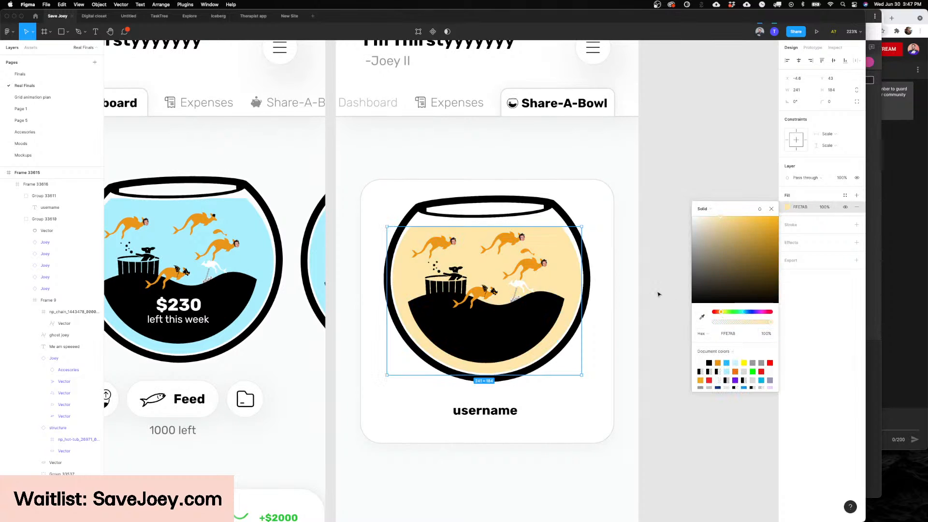
left_click(658, 291)
Step: Shift the hue of the Share-A-Bowl fishbowl's water fill to a light salmon pink
scroll(616, 294, "up", 5)
scroll(616, 293, "up", 4)
left_click(561, 265)
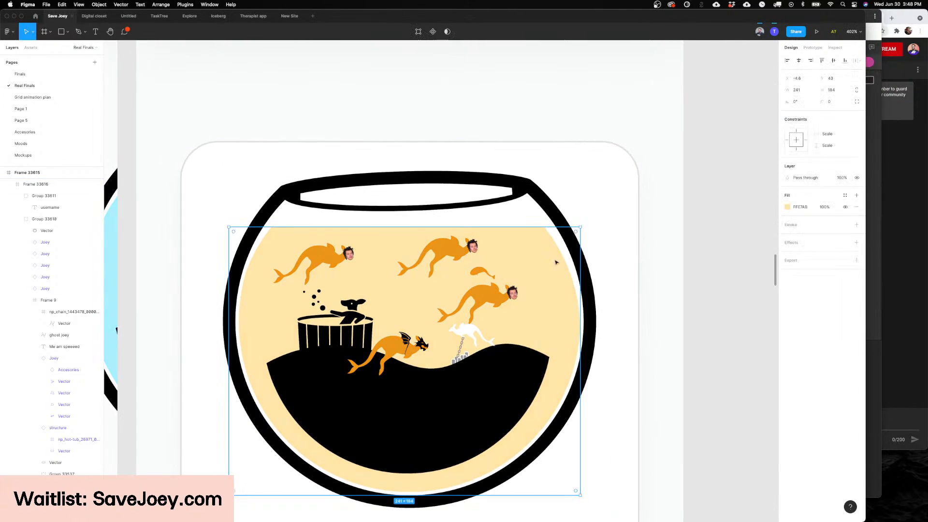
left_click(786, 207)
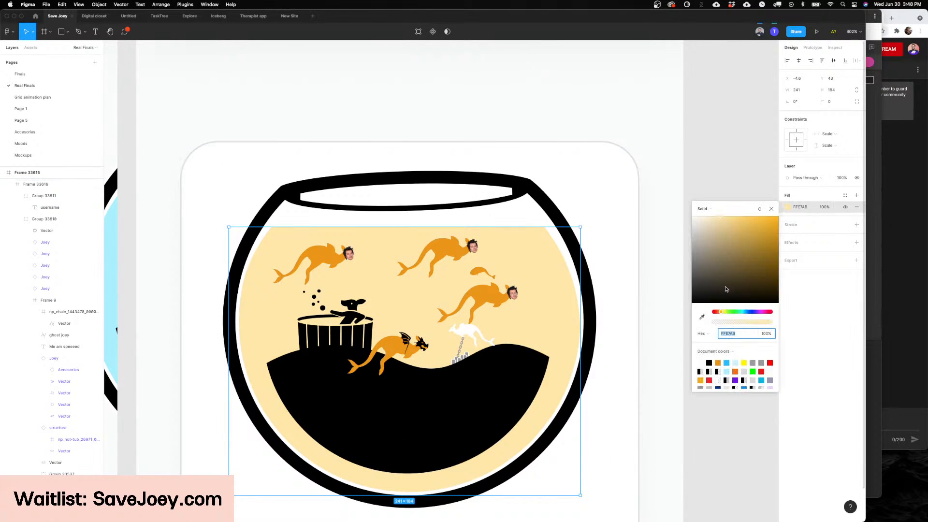
left_click(717, 311)
Step: Change the accessory type of the three Harry Styles joeys in the Share-A-Bowl fishbowl to Dragon
left_click(509, 292)
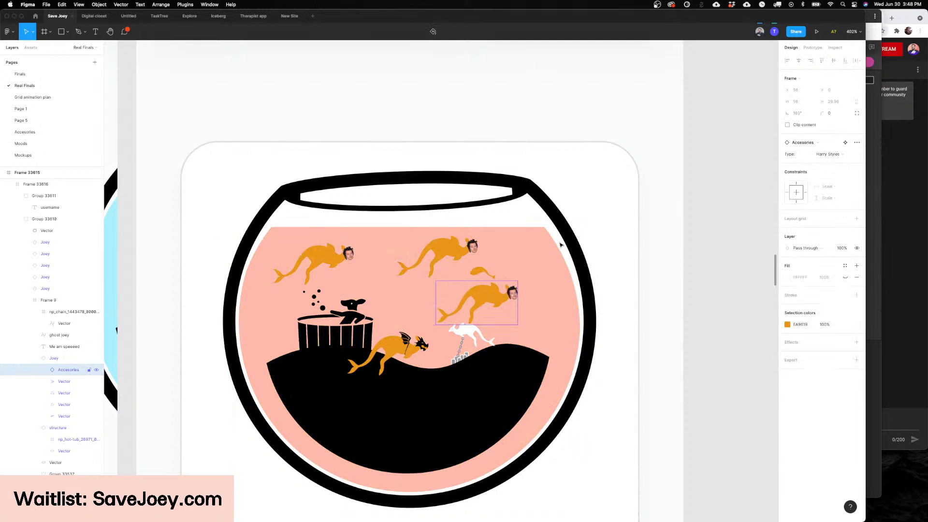
left_click(830, 154)
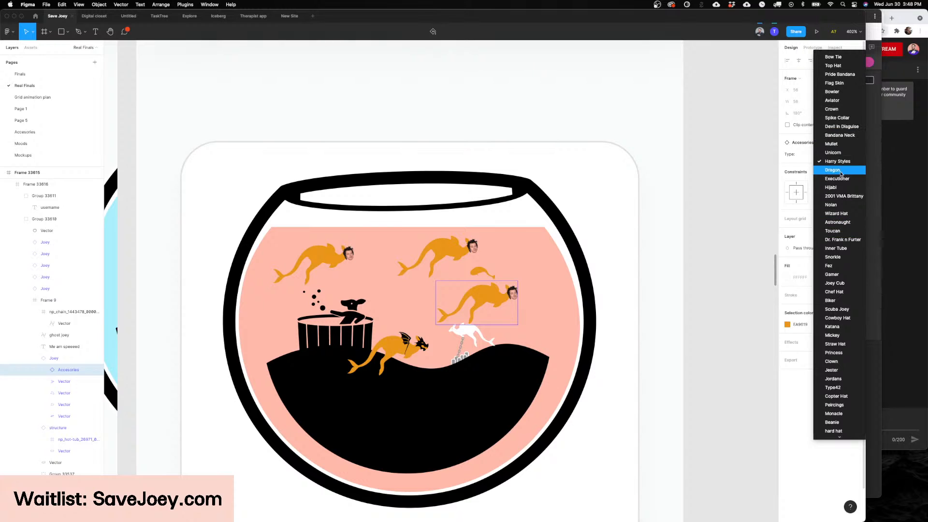
left_click(831, 170)
left_click(451, 245)
left_click(823, 154)
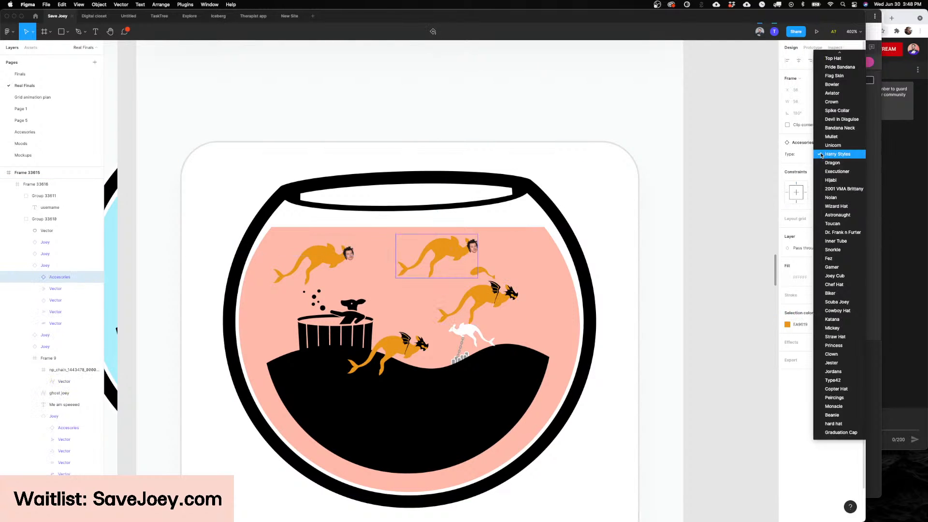
left_click(832, 170)
scroll(435, 290, "left", 5)
left_click(401, 261)
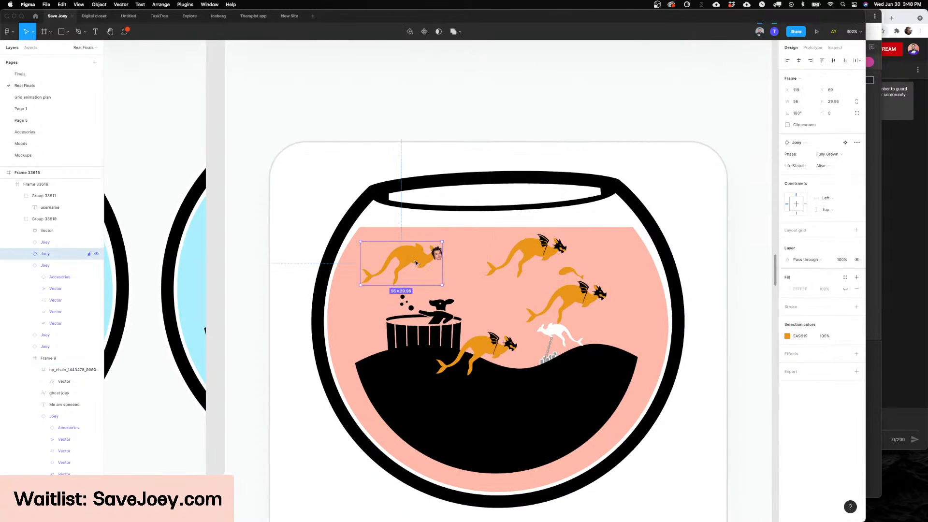
double_click(408, 256)
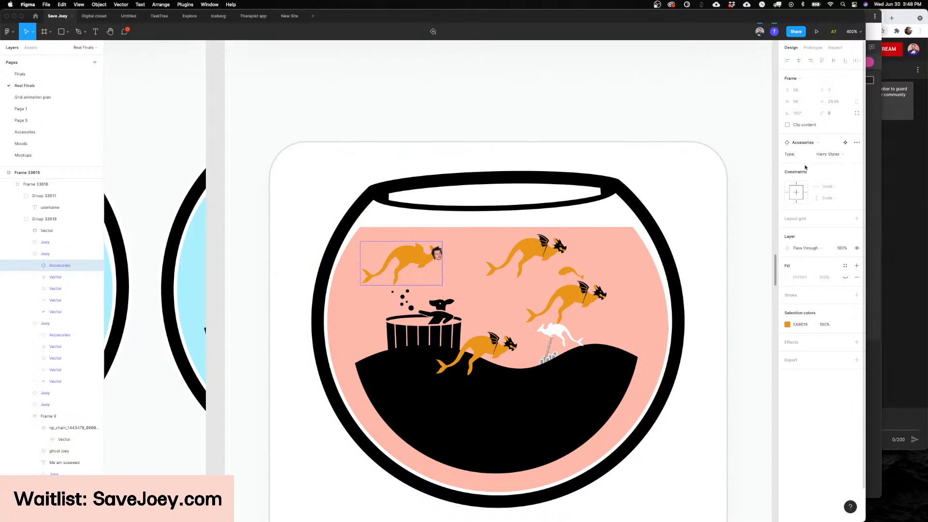
left_click(829, 156)
Step: Swap the Jacuzzi structure in the Share-A-Bowl fishbowl for the gold pile variant
left_click(436, 319)
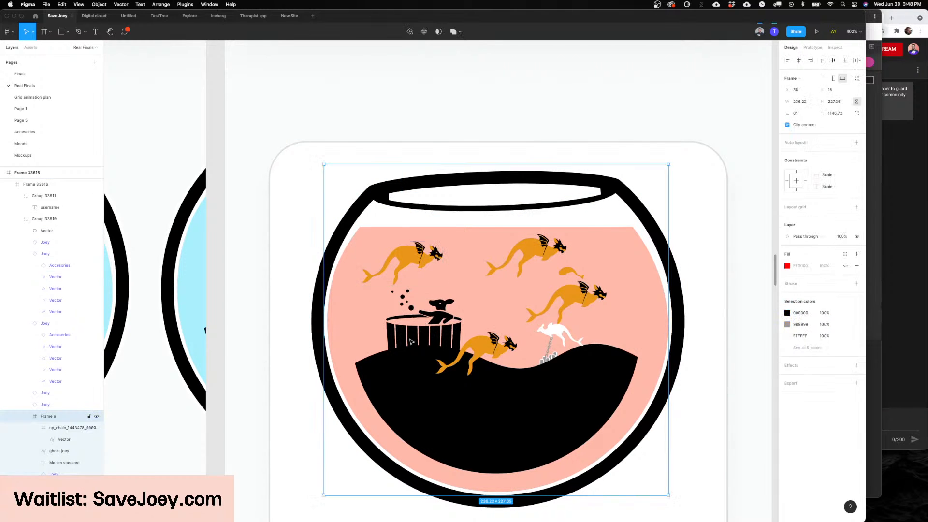
left_click(436, 319)
left_click(824, 155)
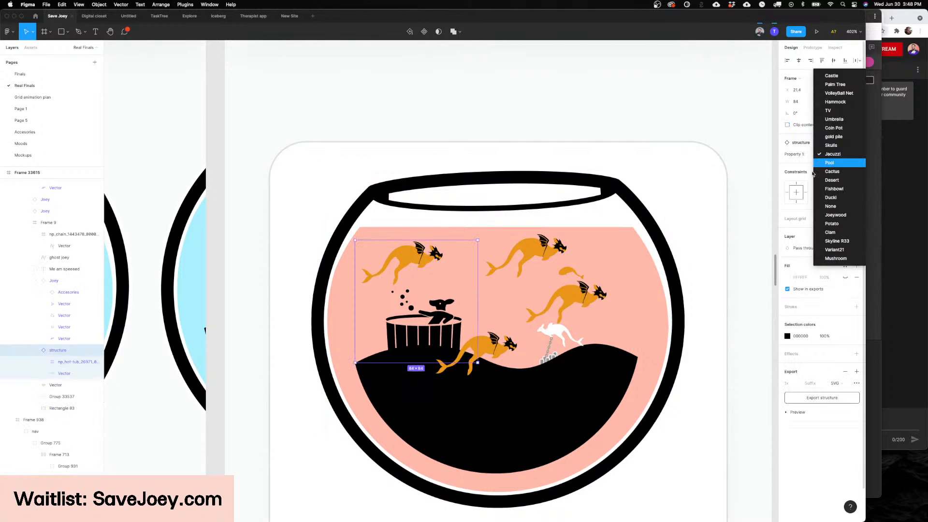
left_click(844, 137)
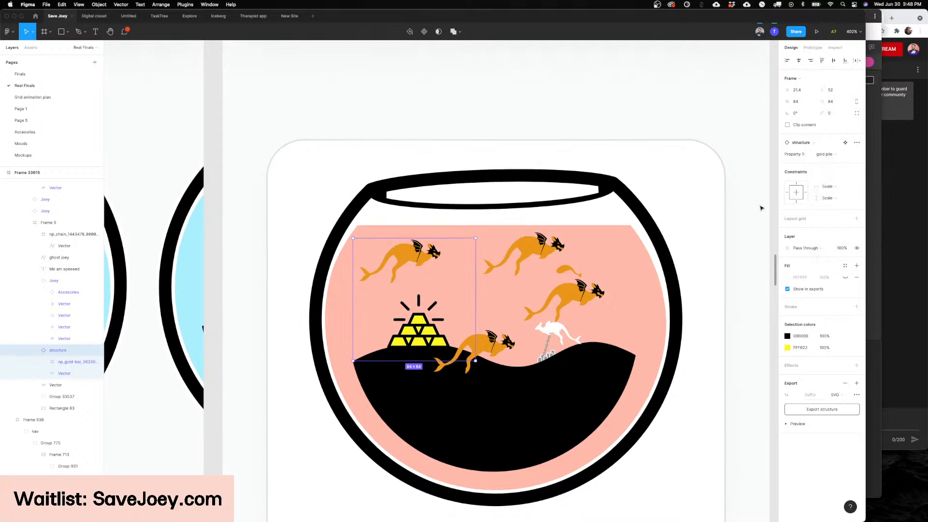
left_click(749, 211)
Step: Compare the customized Share-A-Bowl fishbowl with the Dashboard fishbowl beside it
scroll(749, 211, "down", 3)
scroll(750, 210, "down", 5)
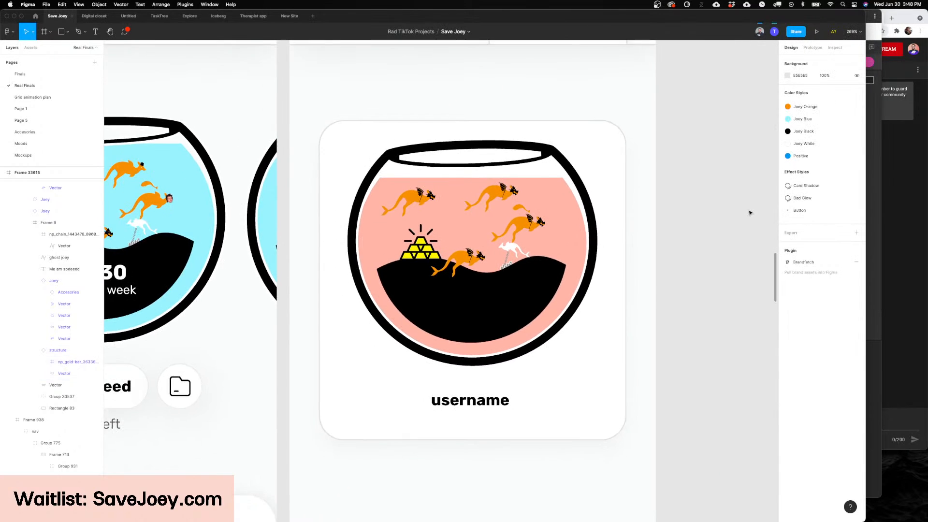
scroll(750, 212, "down", 4)
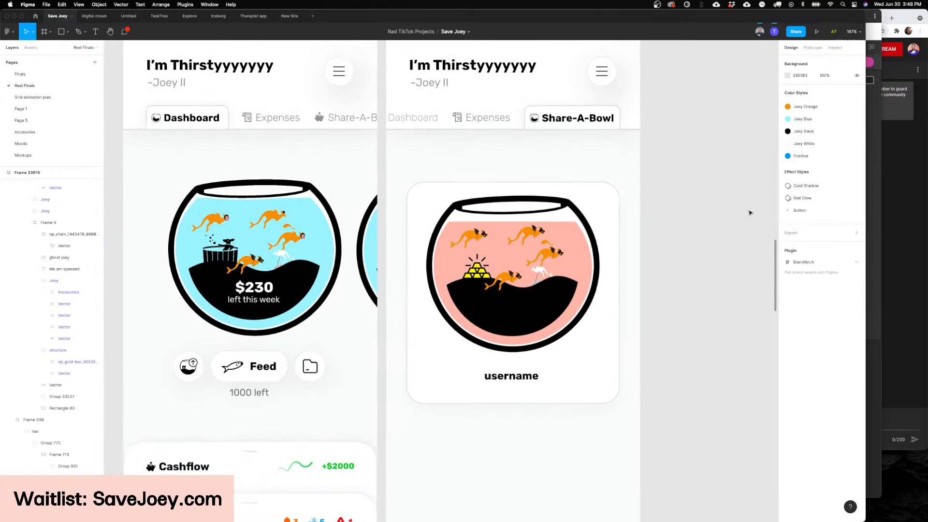
scroll(623, 221, "right", 2)
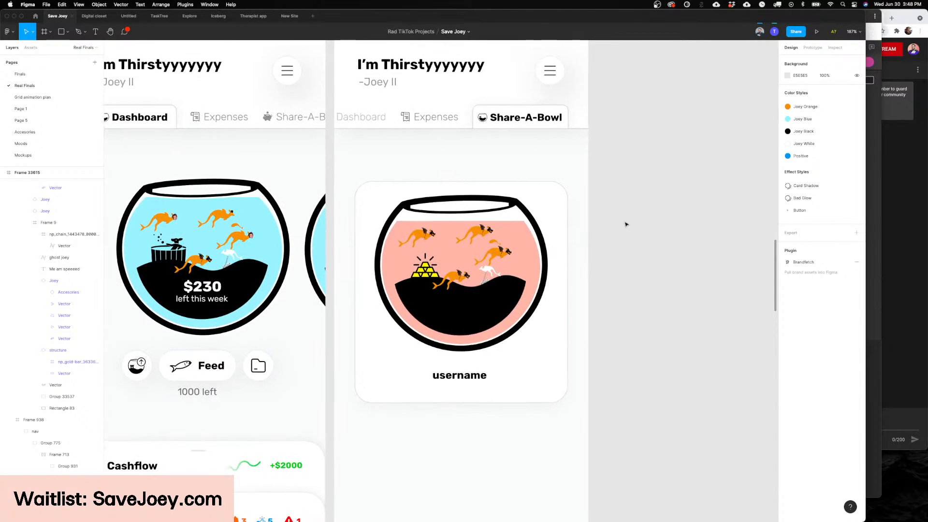
scroll(584, 236, "up", 2)
scroll(584, 236, "up", 2)
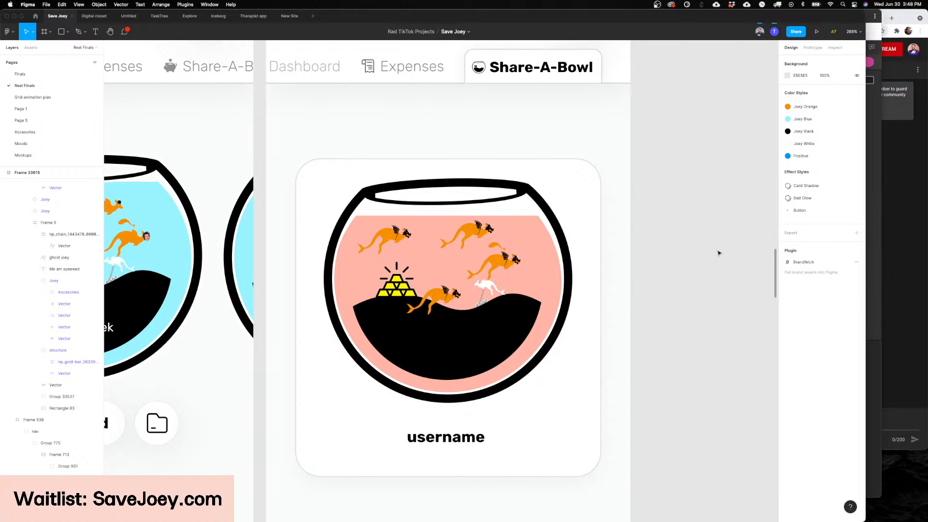
scroll(603, 244, "down", 4)
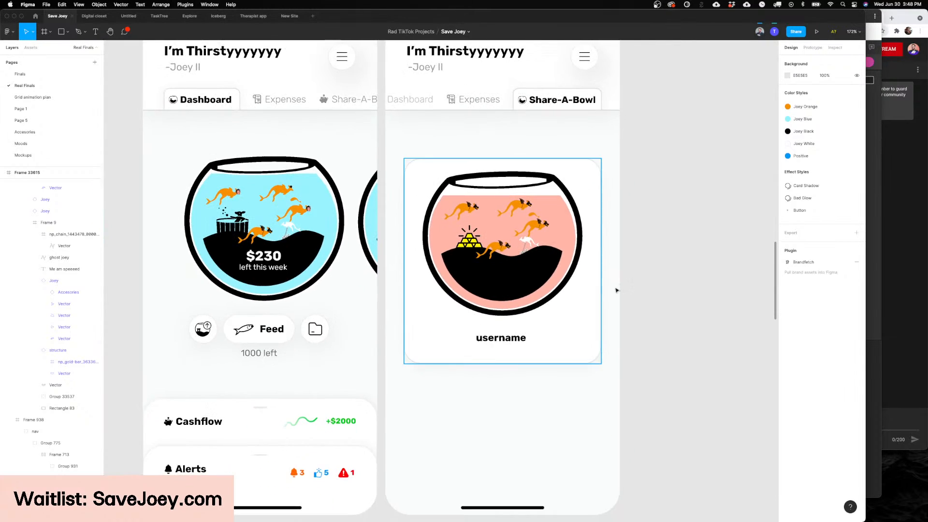
Step: Examine the Share-A-Bowl tab and the header of its screen up close
scroll(628, 271, "up", 2)
scroll(650, 250, "up", 5)
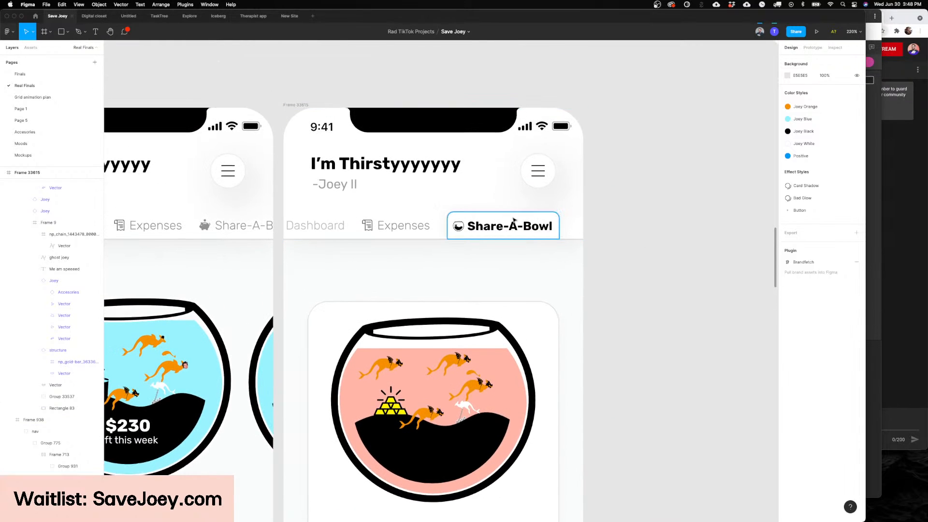
scroll(514, 220, "up", 5)
scroll(514, 220, "down", 5)
scroll(514, 219, "up", 1)
scroll(504, 233, "up", 4)
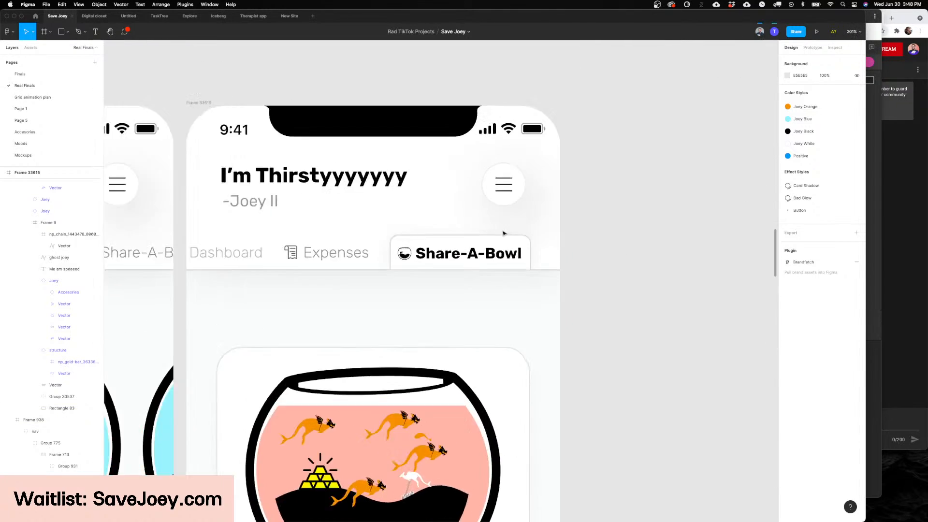
scroll(503, 234, "up", 5)
scroll(392, 273, "down", 3)
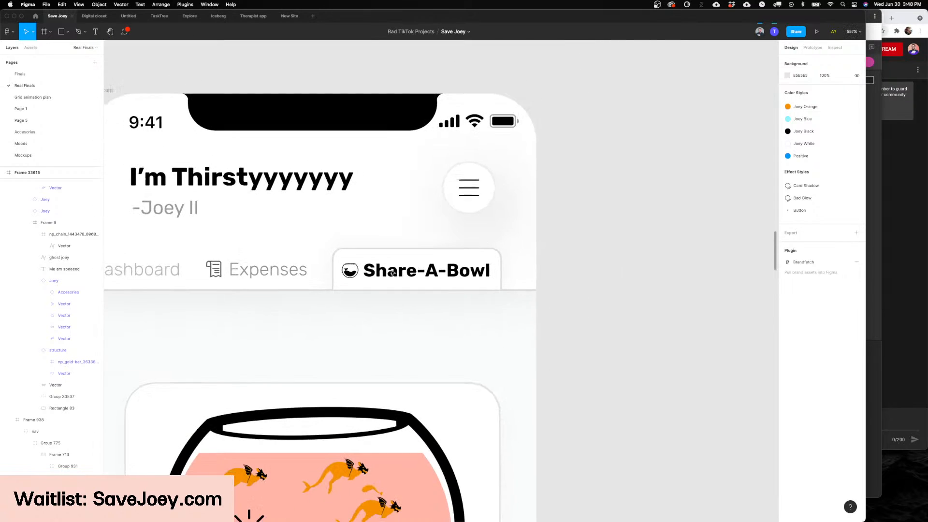
scroll(392, 273, "down", 6)
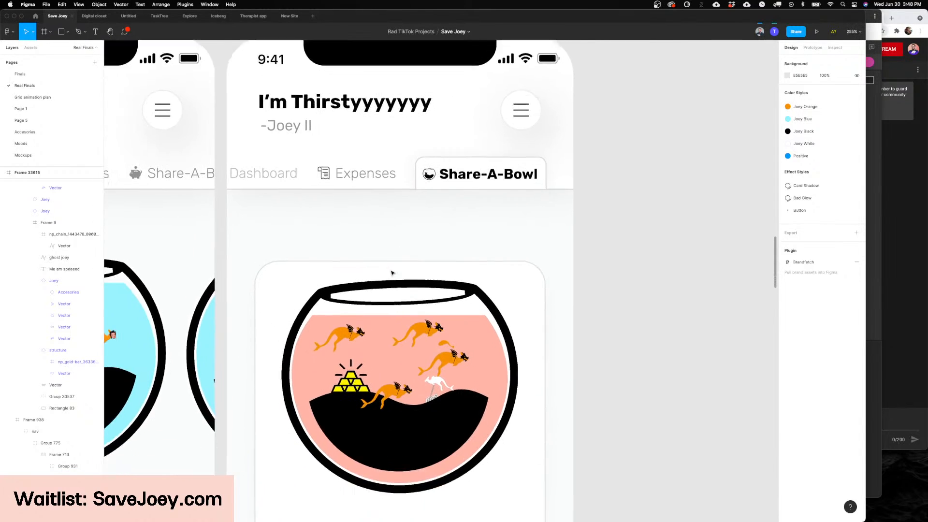
Step: Look over the full Share-A-Bowl and Dashboard screens, selecting and deselecting the username card
scroll(392, 273, "down", 3)
left_click(440, 294)
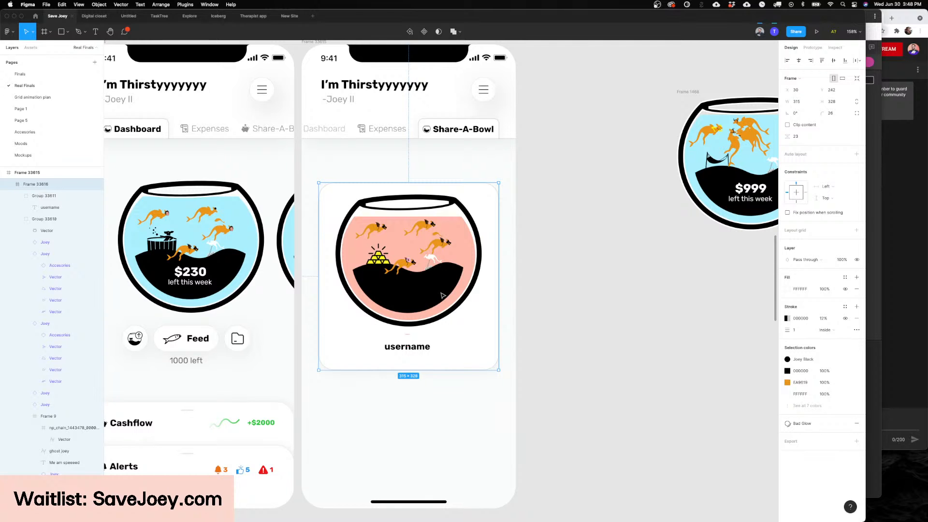
scroll(553, 284, "left", 3)
scroll(553, 285, "up", 2)
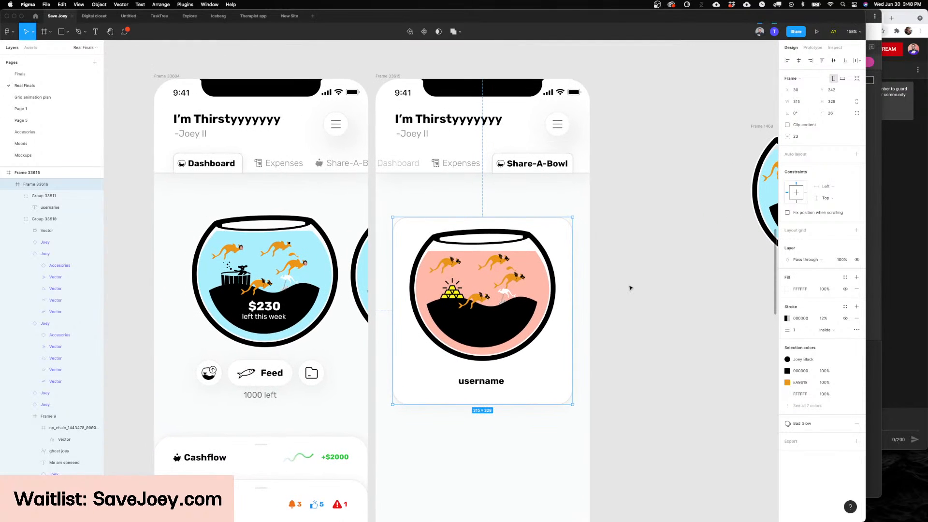
scroll(629, 288, "left", 5)
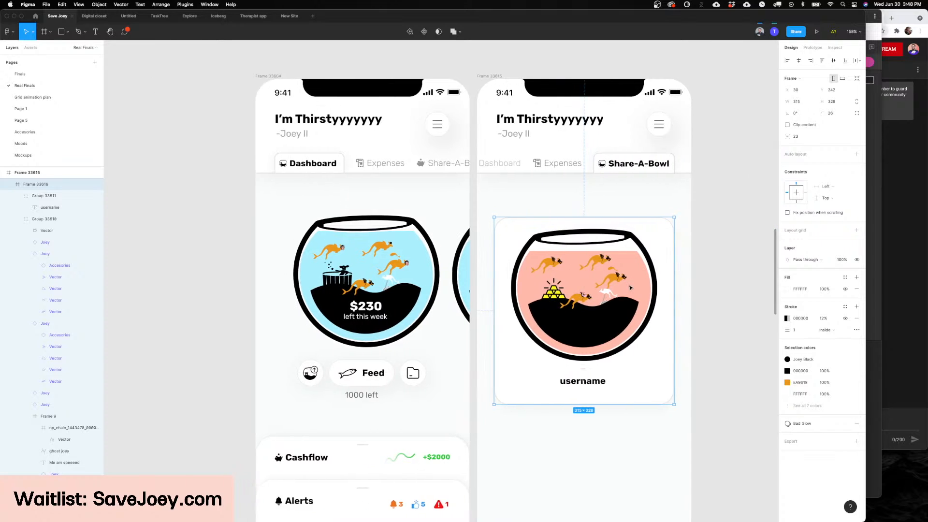
scroll(629, 288, "right", 3)
scroll(630, 288, "down", 1)
scroll(629, 288, "right", 2)
scroll(630, 287, "down", 1)
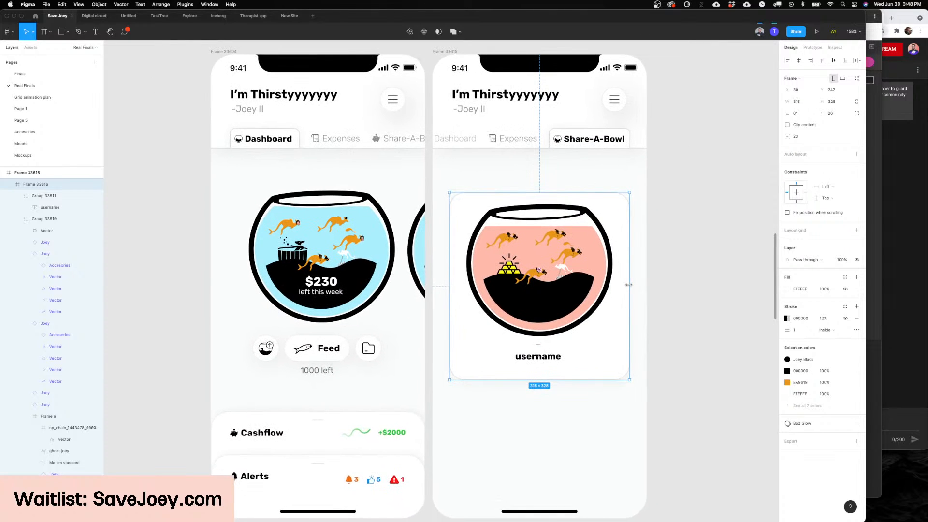
scroll(631, 285, "right", 5)
scroll(646, 284, "up", 2)
left_click(600, 286)
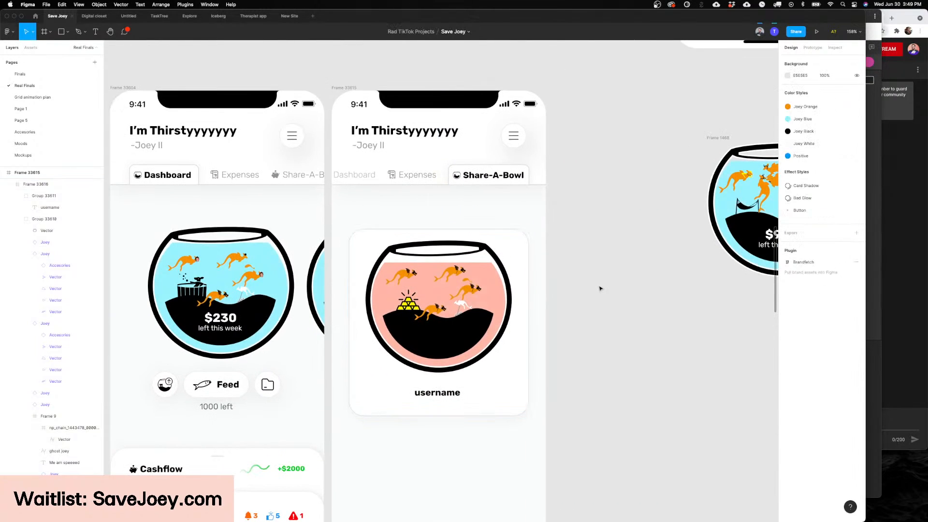
Step: Review the Dashboard fishbowl's joeys and hot tub up close, alongside the Share-A-Bowl screen
scroll(600, 289, "left", 4)
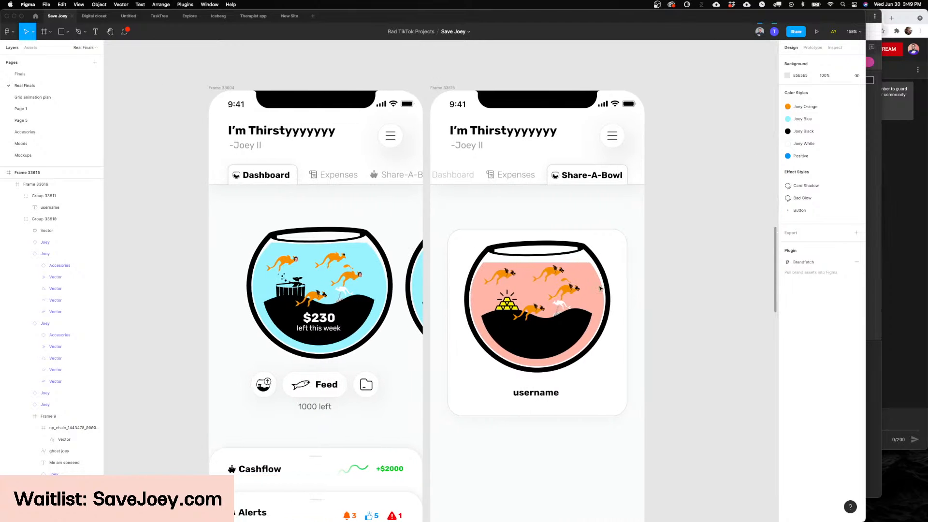
scroll(604, 289, "right", 3)
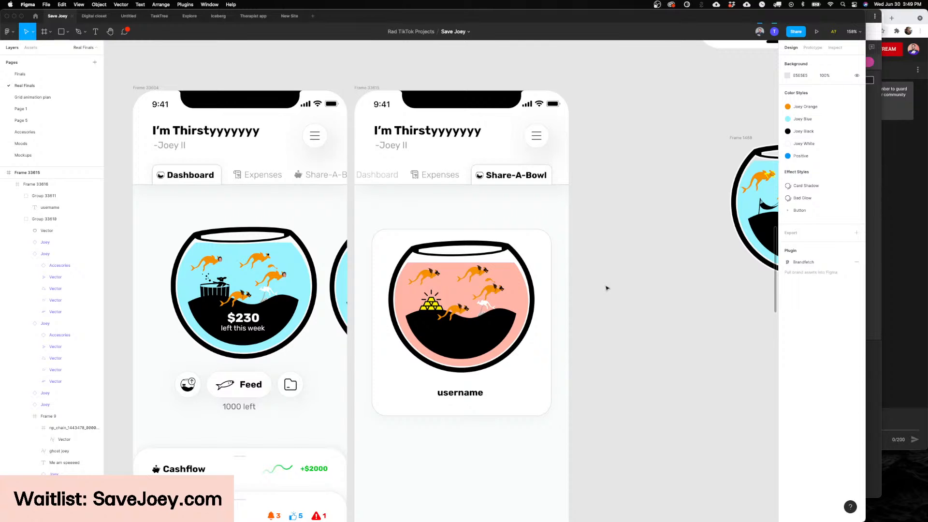
scroll(607, 288, "up", 1)
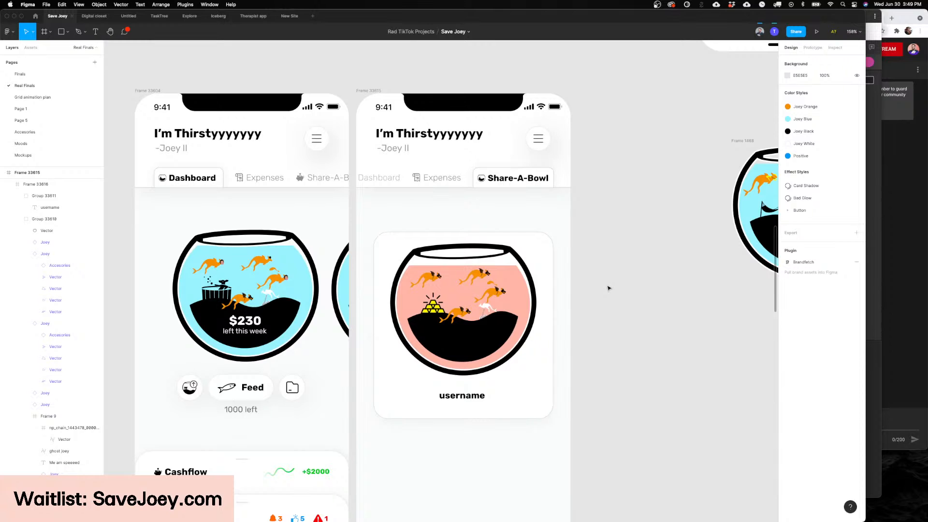
scroll(607, 288, "down", 3)
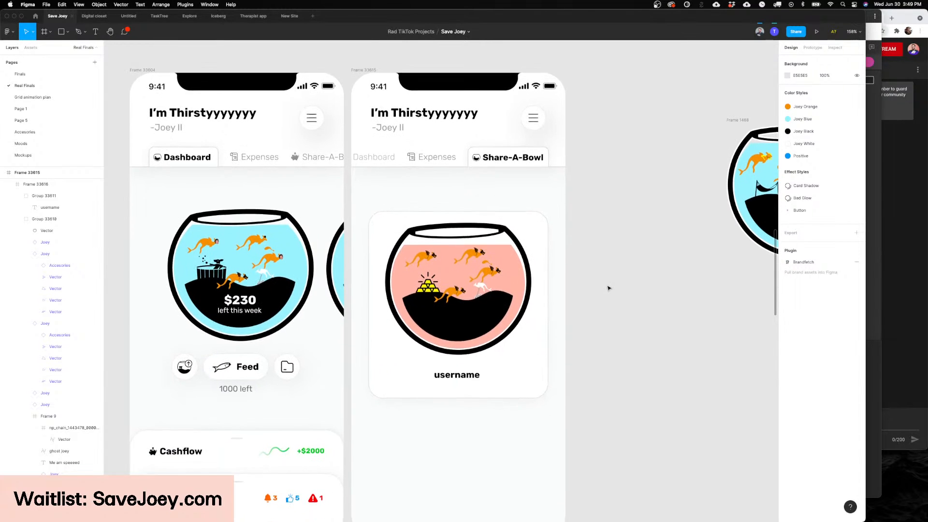
scroll(457, 183, "up", 5)
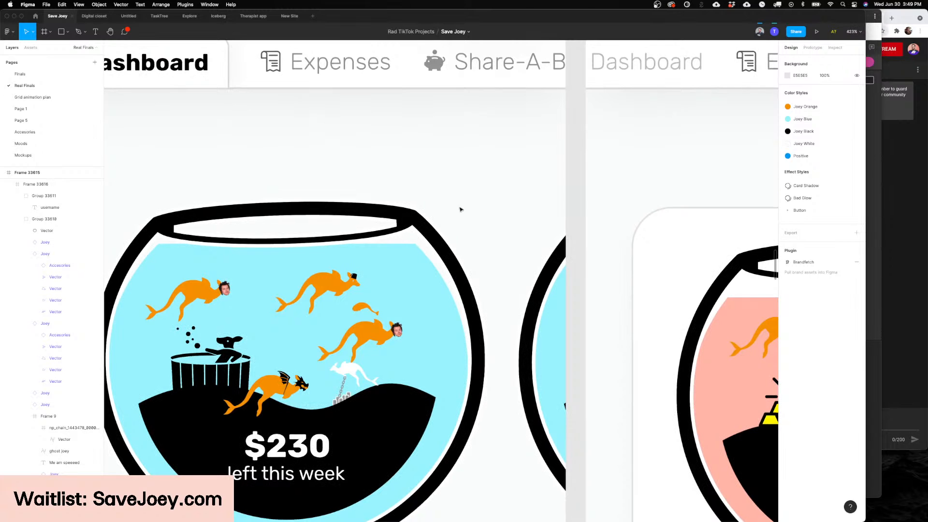
scroll(456, 209, "down", 1)
scroll(455, 209, "down", 10)
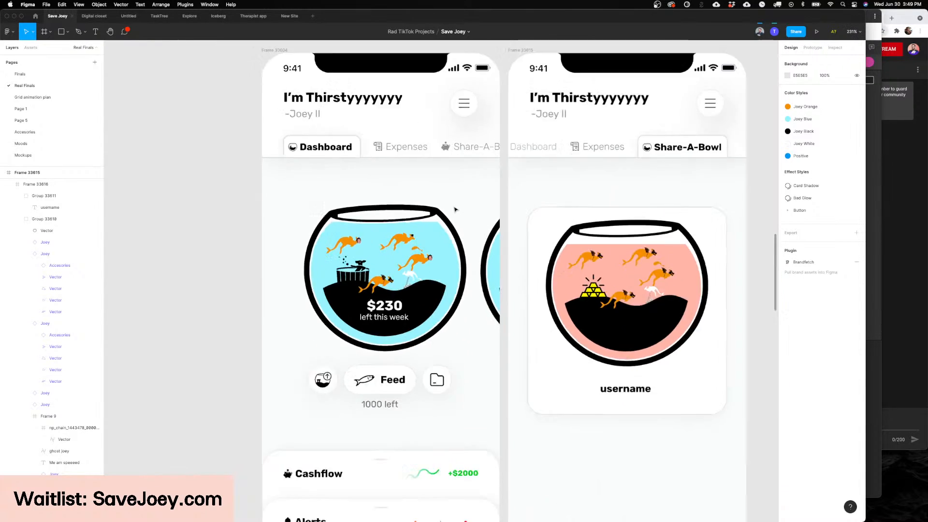
Step: View the standalone $999 fishbowl beside the screens and re-examine the Share-A-Bowl card
scroll(679, 259, "right", 5)
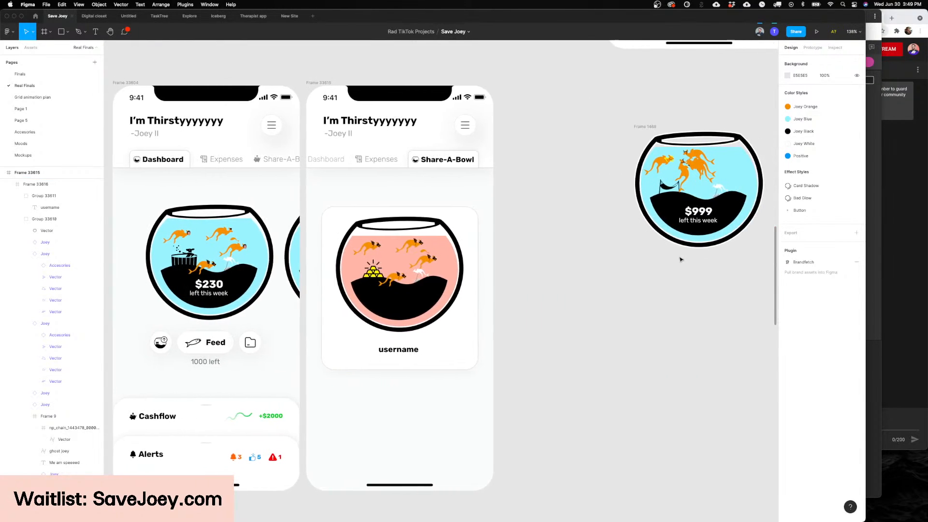
scroll(531, 241, "left", 3)
left_click(467, 250)
scroll(467, 250, "up", 5)
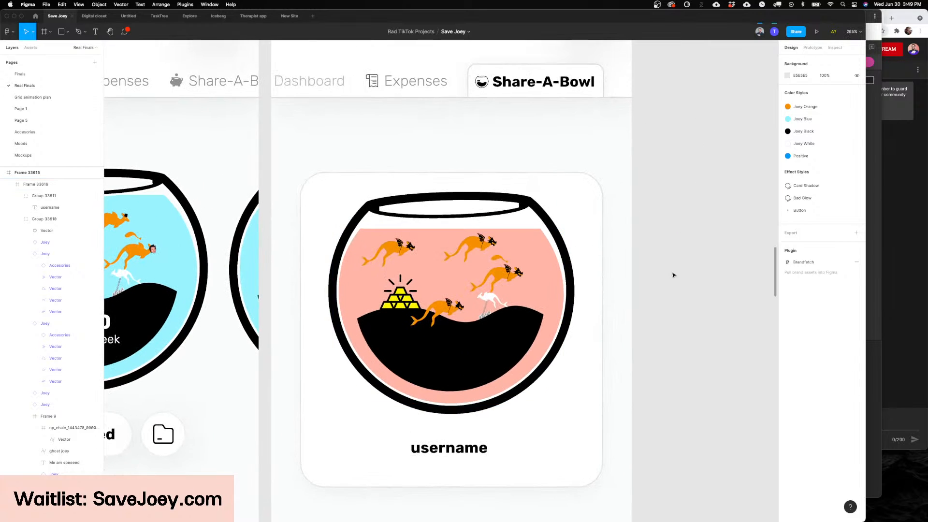
scroll(544, 238, "down", 2)
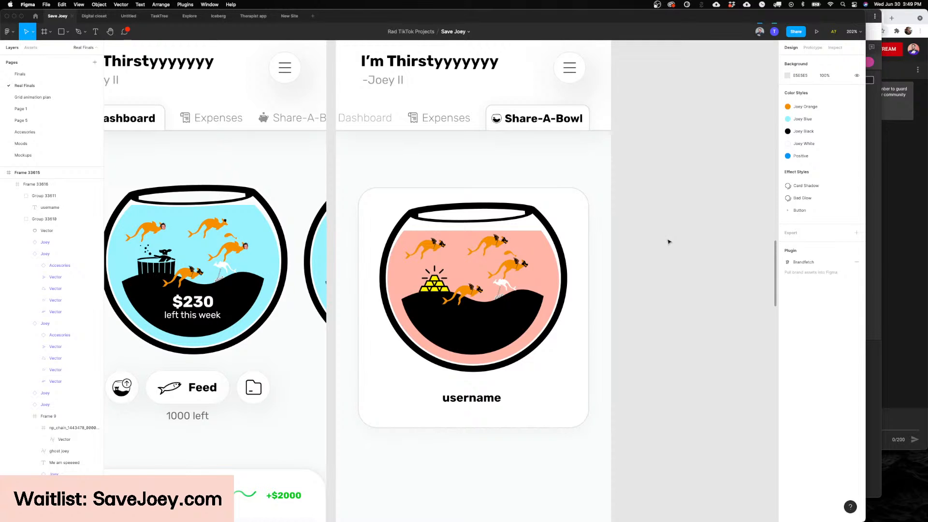
Step: Compare the Dashboard's blue fishbowl with the Share-A-Bowl card's pink one, up close and as full screens
scroll(668, 242, "right", 2)
scroll(668, 242, "up", 1)
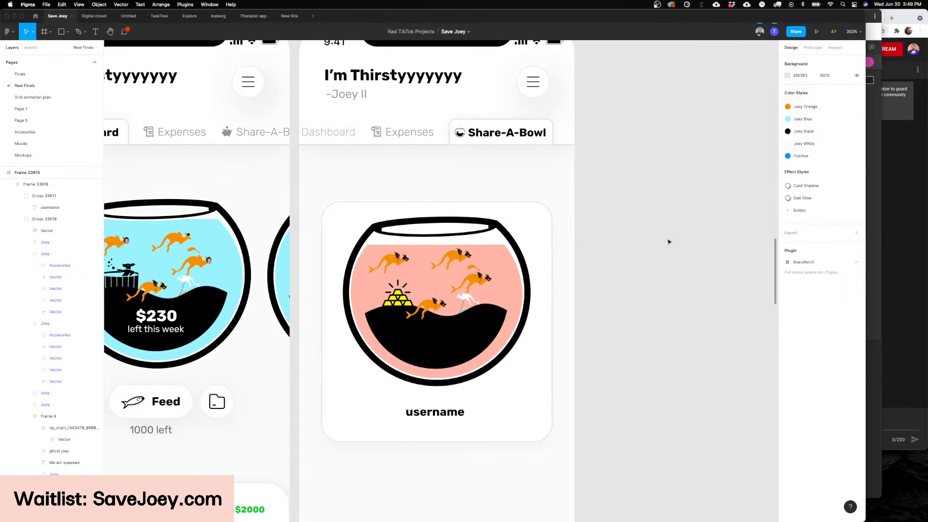
scroll(668, 242, "left", 10)
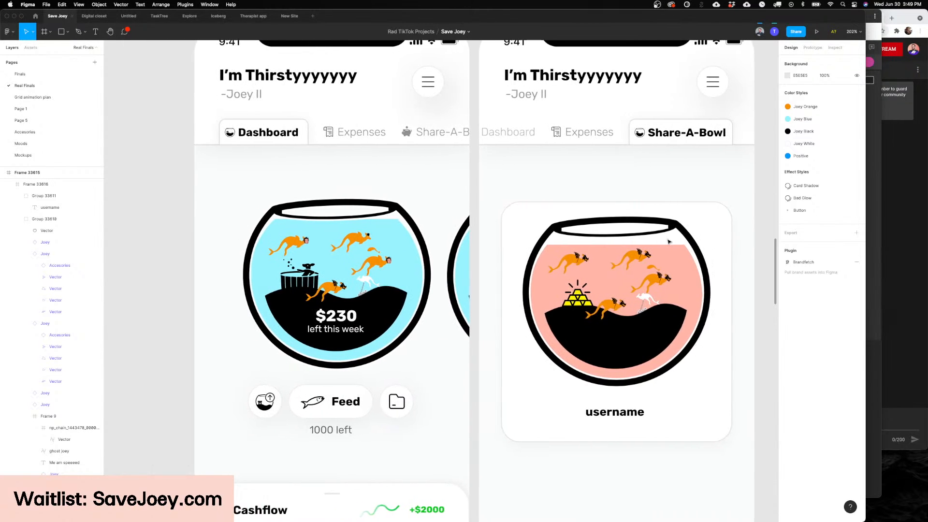
scroll(668, 242, "left", 3)
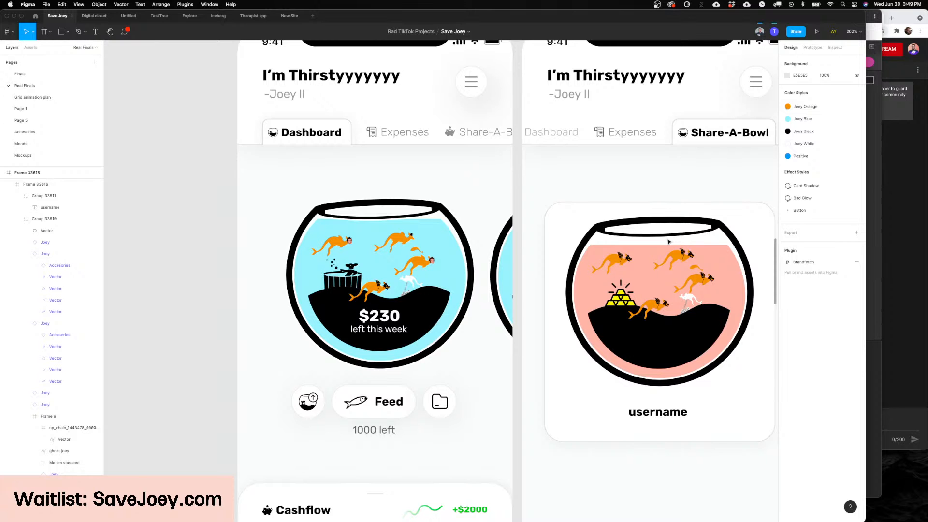
scroll(668, 241, "down", 3, "ctrl")
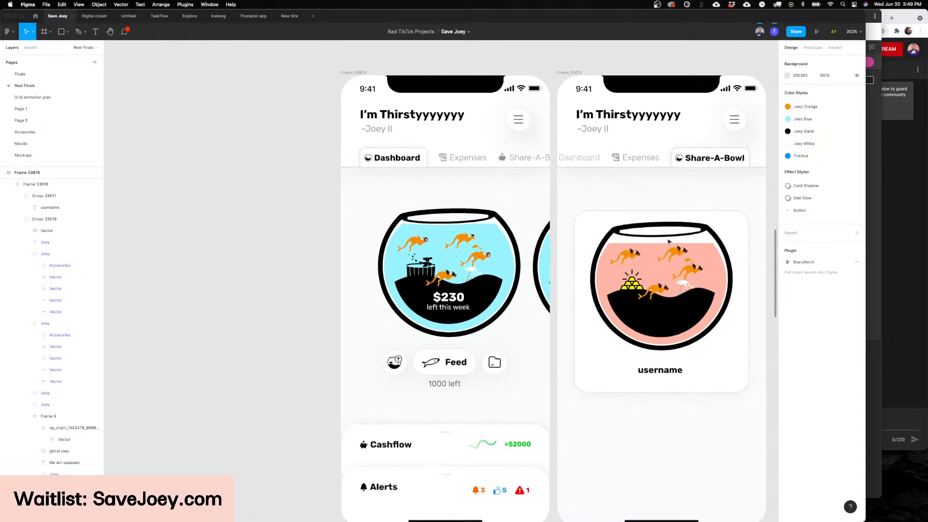
scroll(668, 242, "right", 5)
scroll(668, 241, "right", 5)
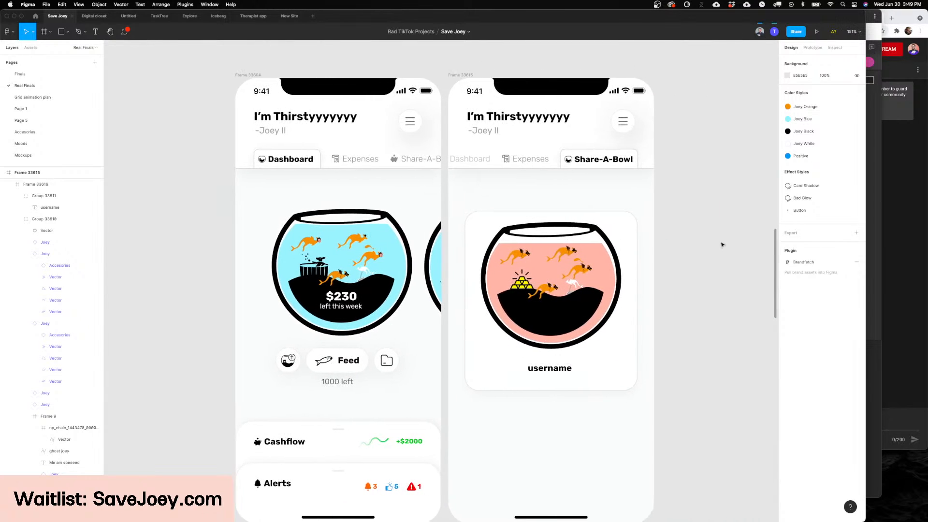
scroll(649, 229, "down", 2, "ctrl")
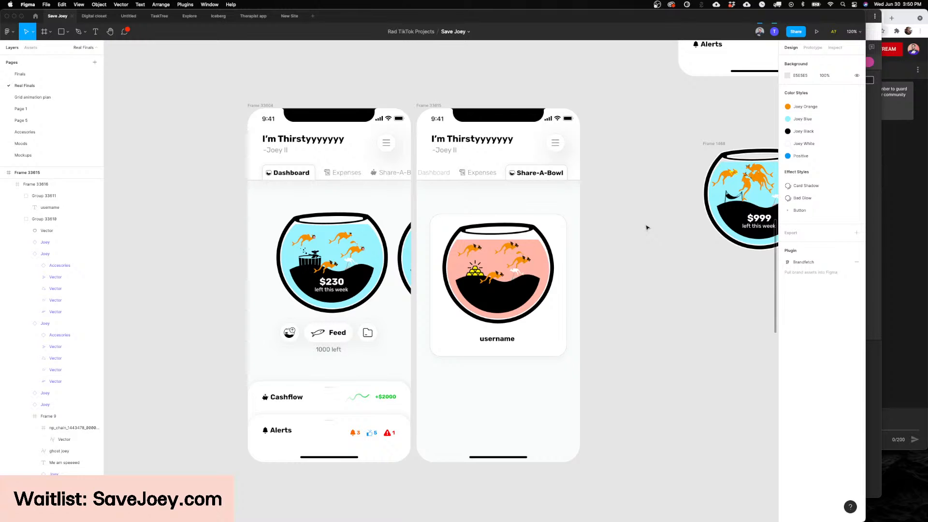
scroll(632, 227, "left", 3)
scroll(631, 227, "down", 1)
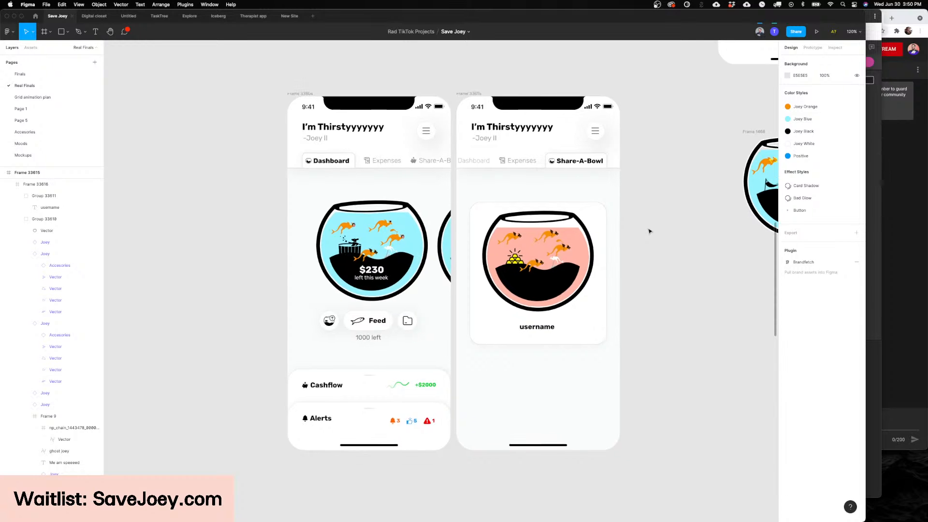
scroll(650, 231, "up", 2)
scroll(648, 231, "right", 4)
scroll(627, 225, "down", 2)
scroll(609, 232, "up", 3)
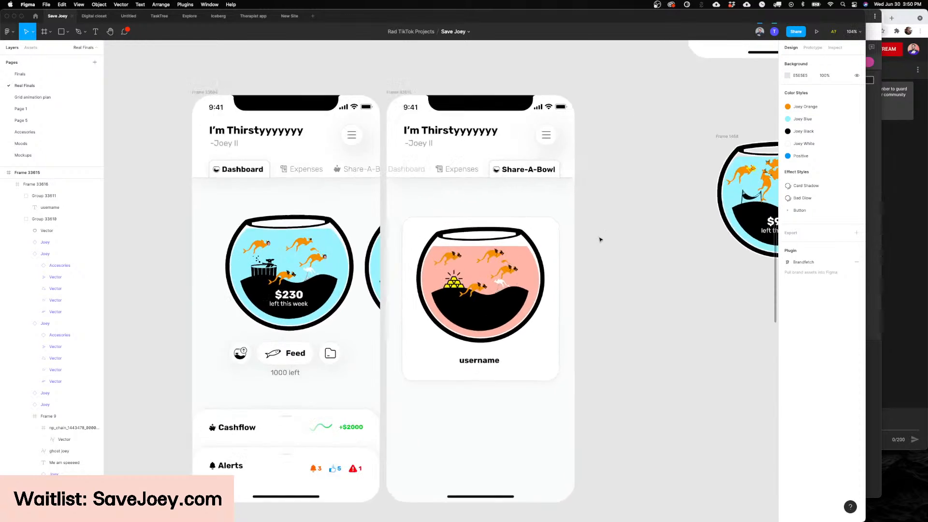
scroll(647, 235, "left", 5)
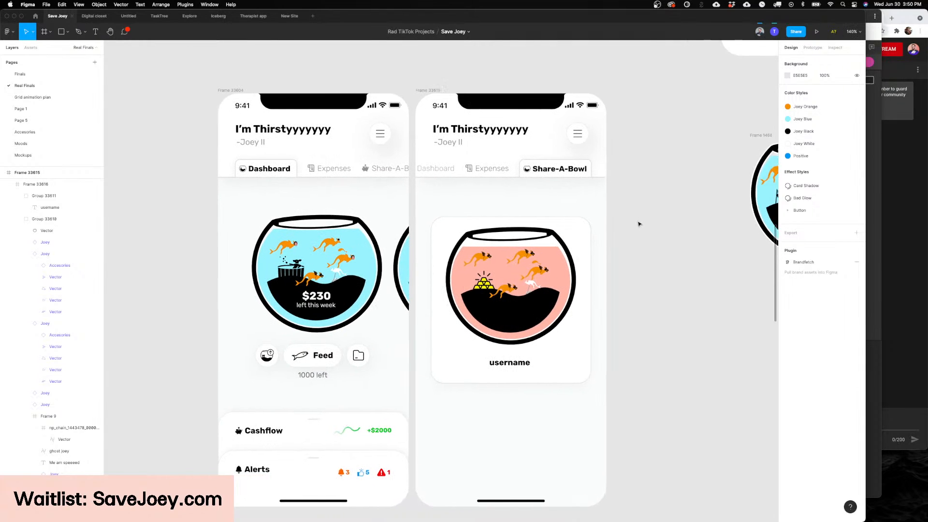
scroll(645, 232, "down", 2)
scroll(639, 224, "right", 8)
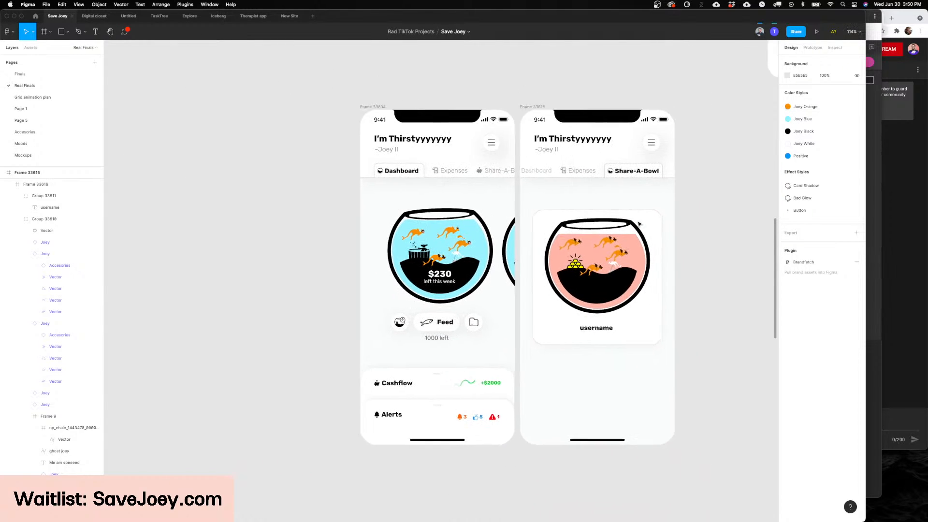
Step: Look over the Cashflow, Alerts, Bowl Upgrades and Joeydex screens, plus the overview of the whole Real Finals page
scroll(639, 224, "up", 2)
scroll(639, 224, "right", 10)
scroll(639, 223, "up", 3)
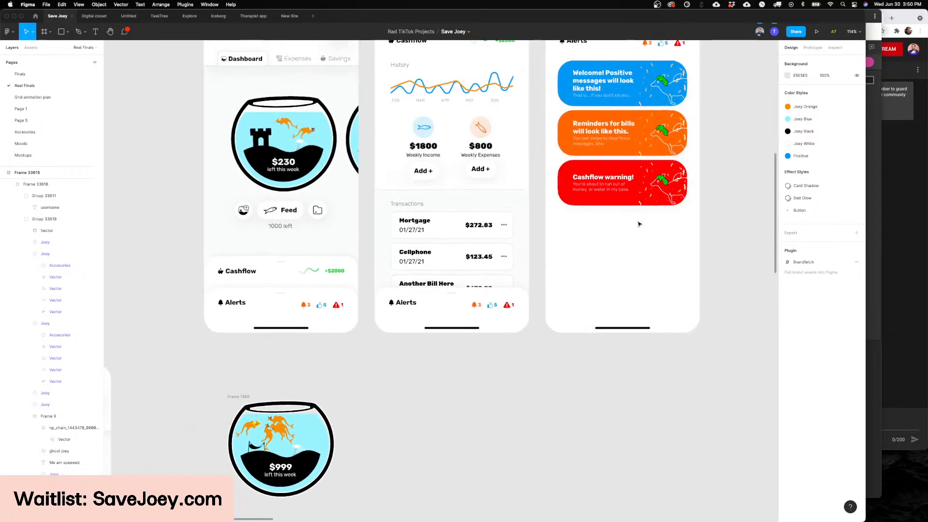
scroll(638, 224, "right", 15)
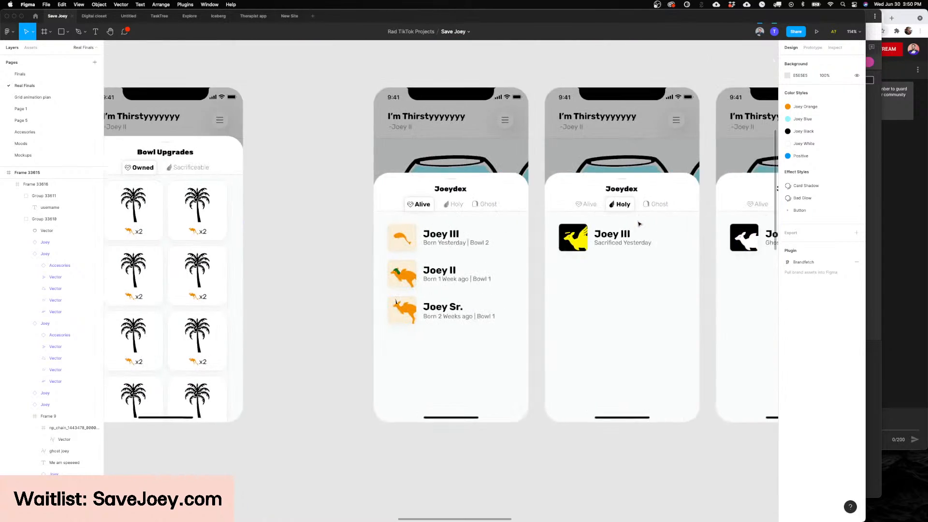
scroll(639, 223, "right", 10)
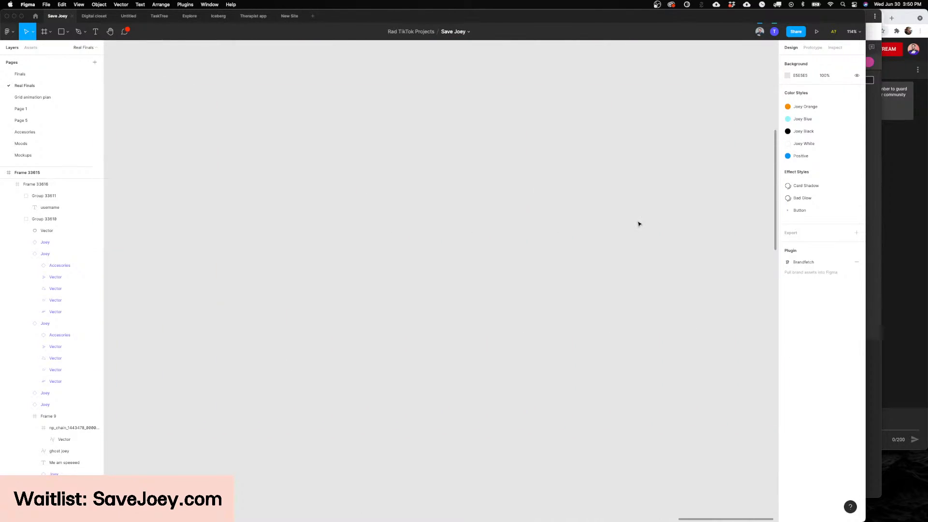
scroll(639, 223, "left", 15)
scroll(639, 223, "down", 12)
scroll(639, 224, "up", 3)
scroll(639, 224, "up", 5)
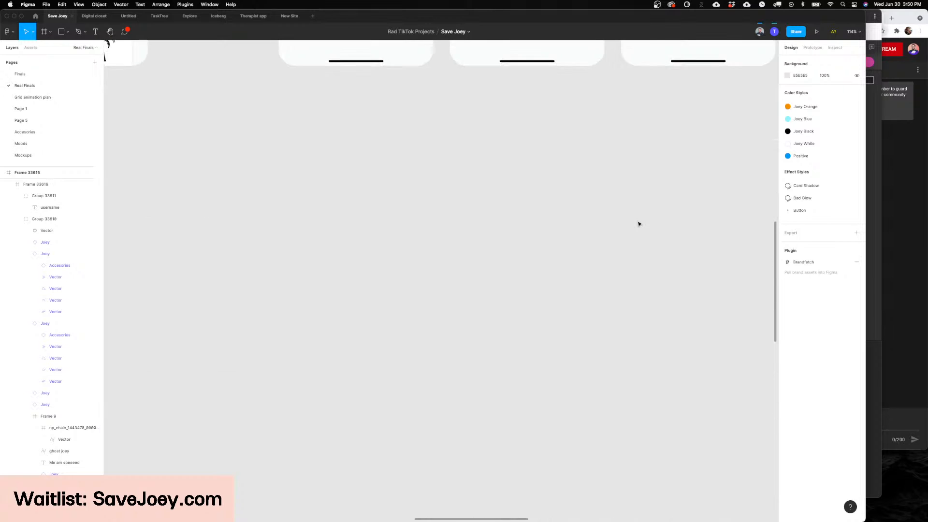
scroll(638, 224, "right", 1)
scroll(638, 224, "down", 10)
scroll(419, 205, "left", 8)
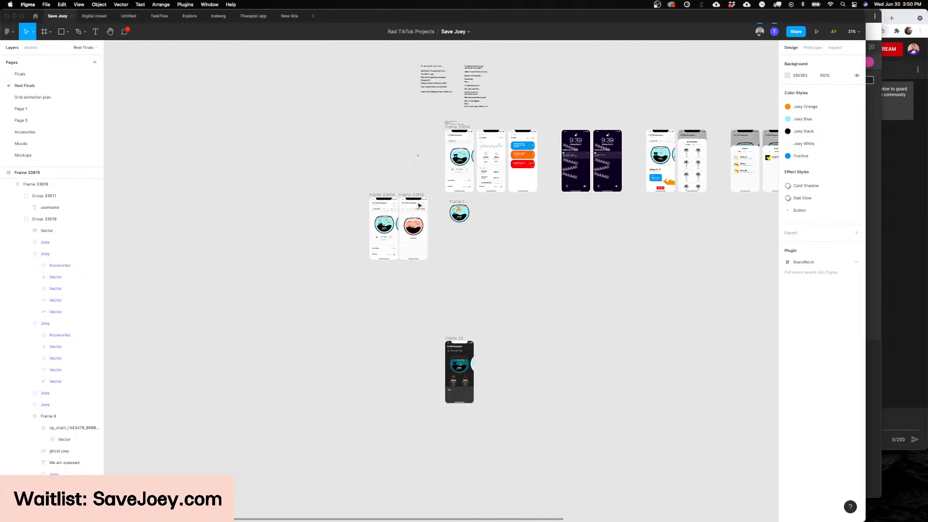
scroll(419, 206, "down", 2)
scroll(418, 206, "up", 4)
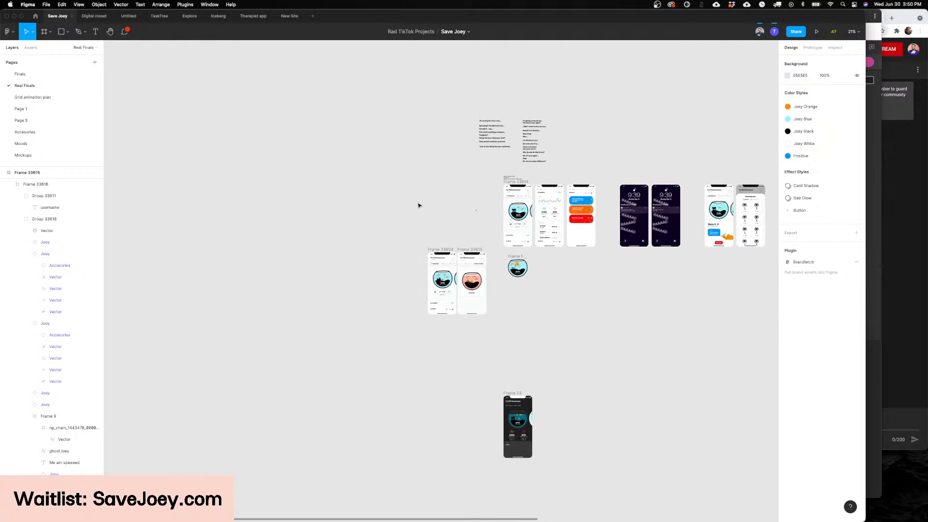
Step: Return to the Dashboard and Share-A-Bowl screens and review both in full, side by side
scroll(418, 206, "down", 1)
scroll(453, 258, "up", 10)
scroll(556, 294, "down", 2)
scroll(556, 293, "right", 2)
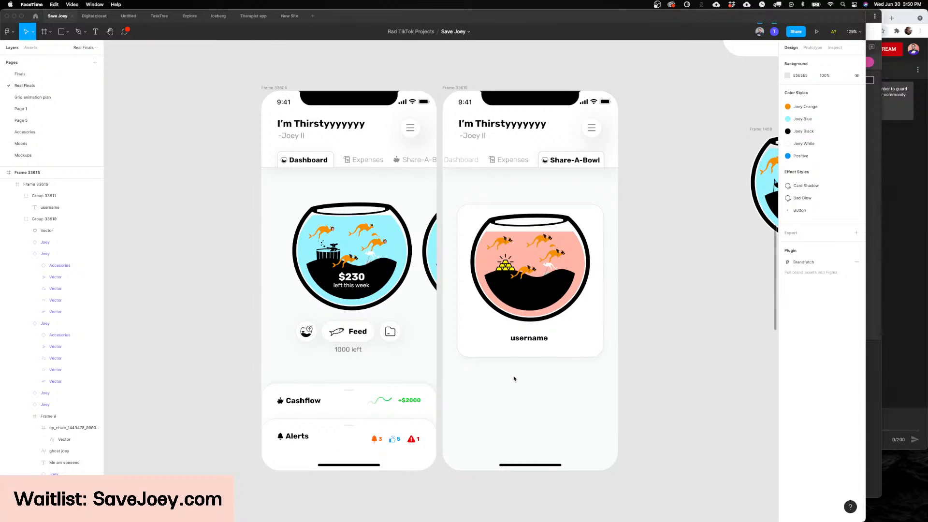
scroll(514, 378, "left", 2)
scroll(514, 378, "right", 1)
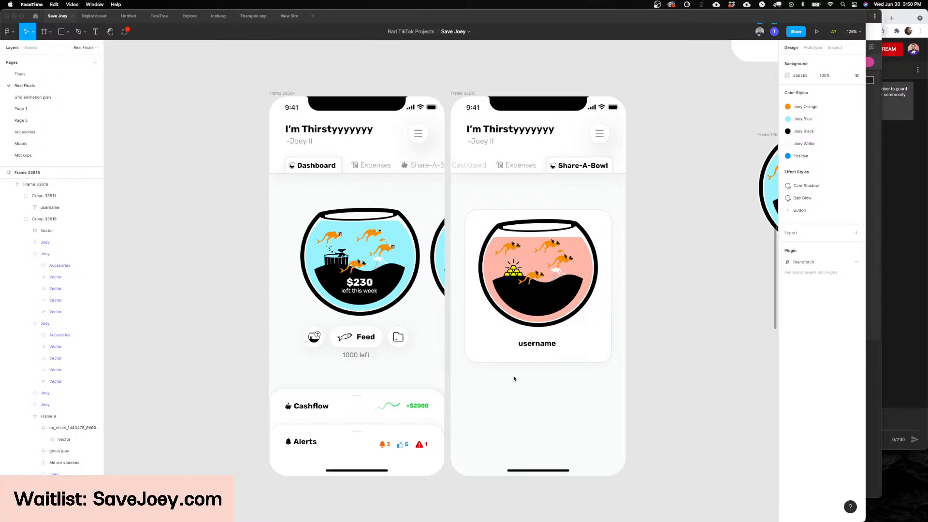
scroll(514, 378, "up", 1)
left_click(539, 359)
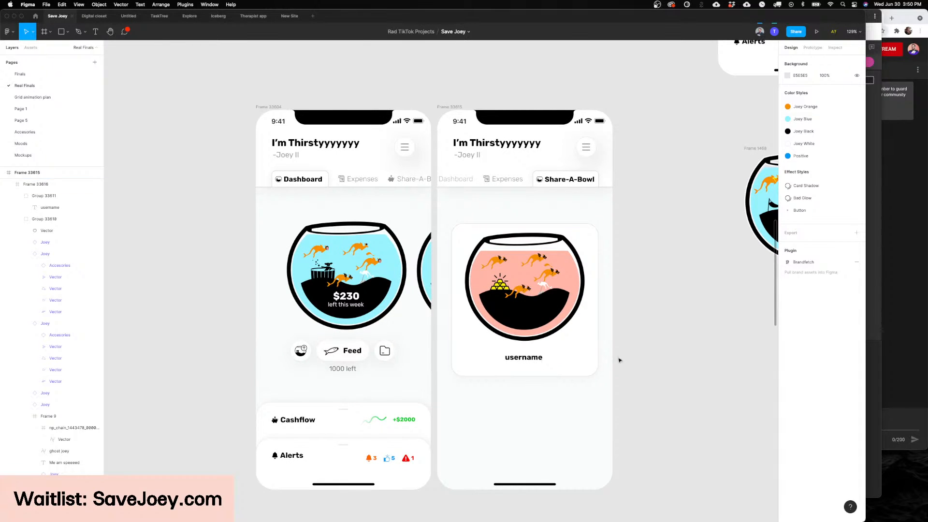
scroll(623, 360, "left", 2)
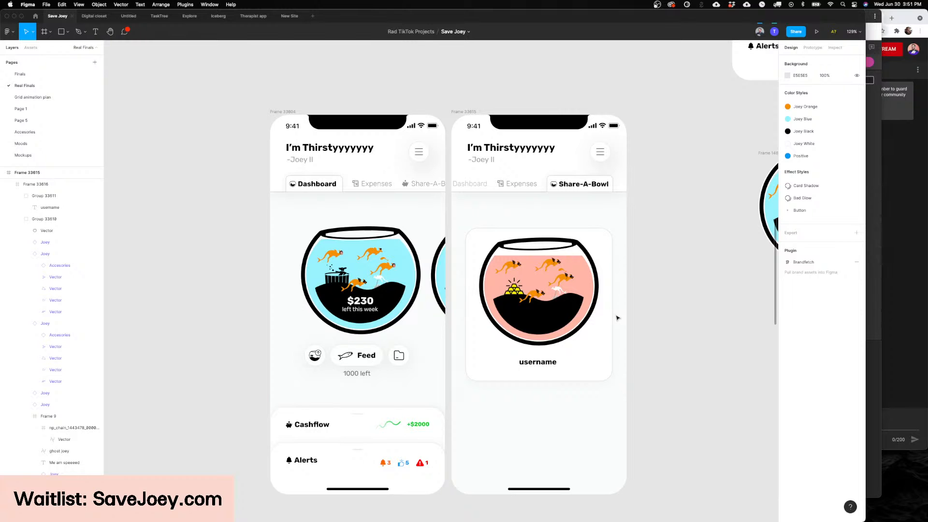
scroll(680, 315, "down", 2)
key("f")
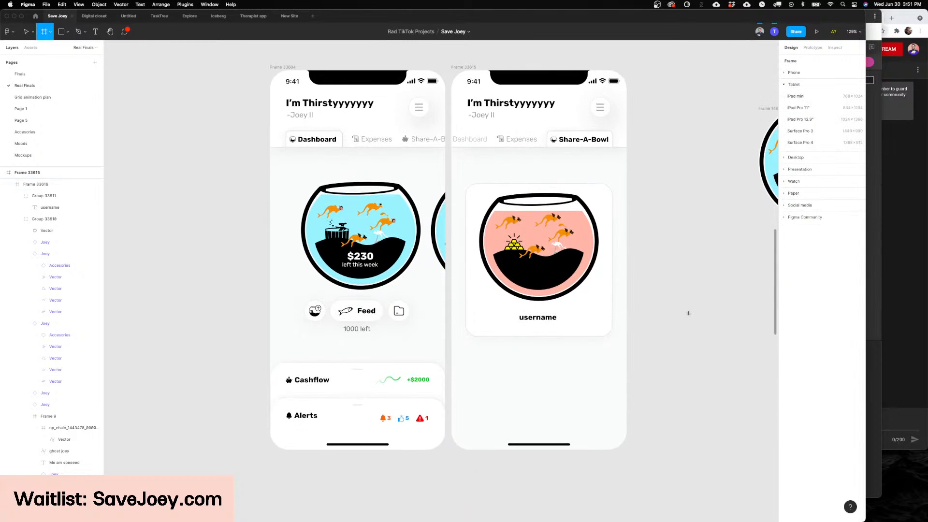
left_click(688, 312)
scroll(689, 313, "down", 2)
scroll(686, 314, "down", 3)
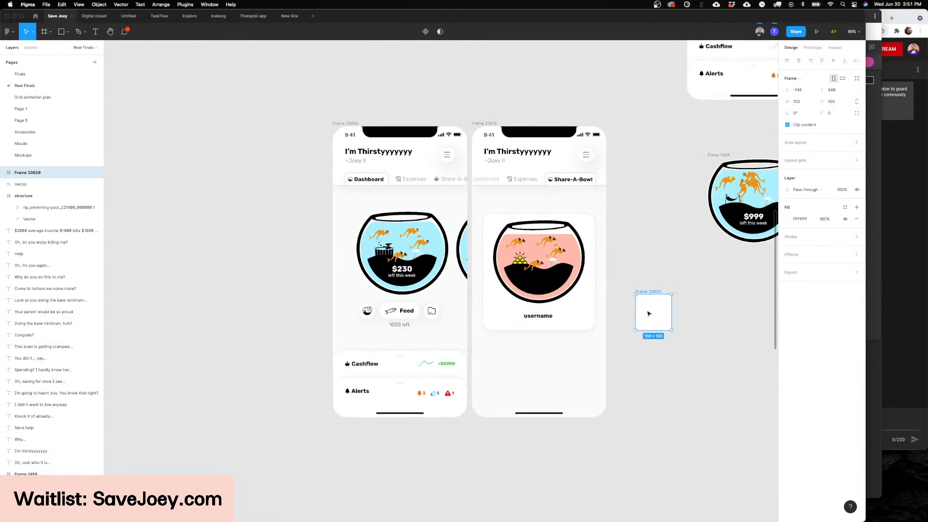
scroll(648, 313, "up", 1)
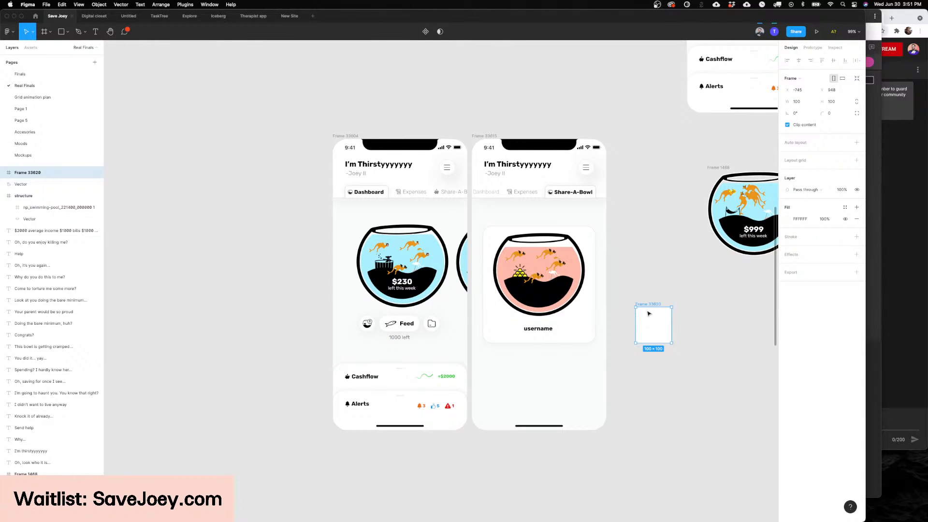
scroll(649, 313, "up", 2)
scroll(648, 315, "down", 4)
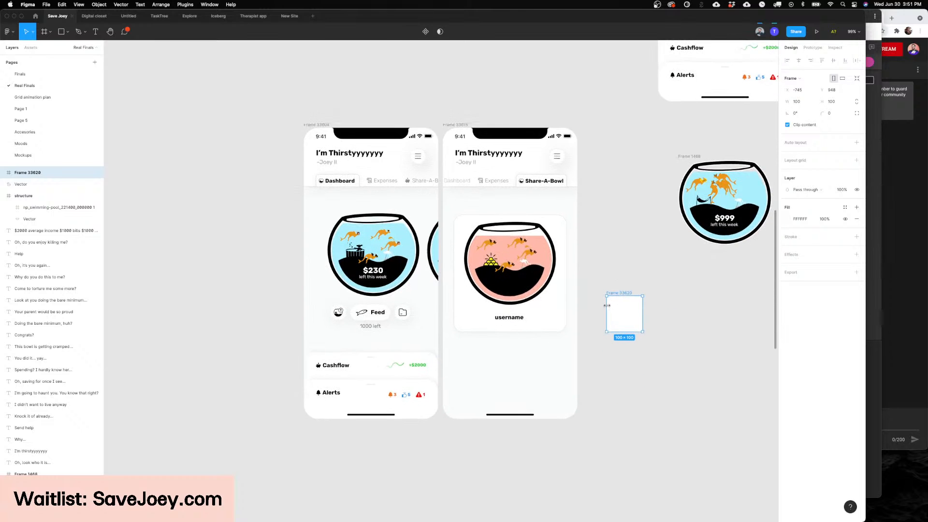
scroll(581, 302, "right", 4)
scroll(579, 298, "up", 2)
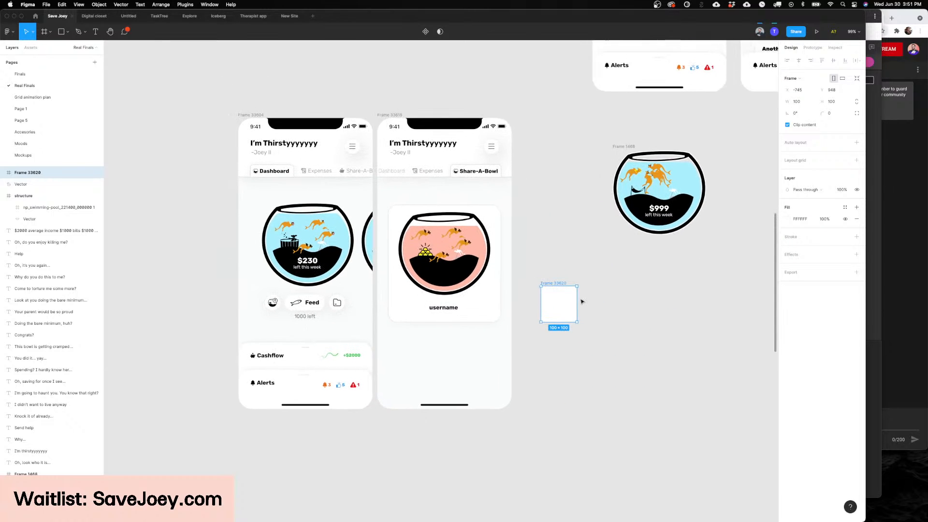
left_click(551, 272)
left_click(551, 284)
key("Delete")
Step: Switch to the TaskTree file and review the Dashboard screens on its TaskTree Finals page
scroll(552, 284, "right", 2)
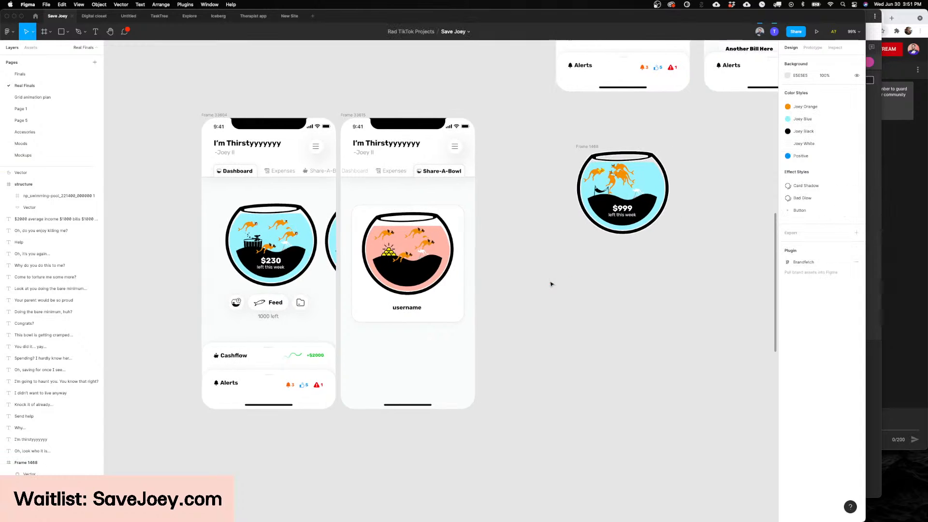
scroll(551, 284, "right", 1)
scroll(526, 279, "left", 2)
scroll(526, 280, "up", 2)
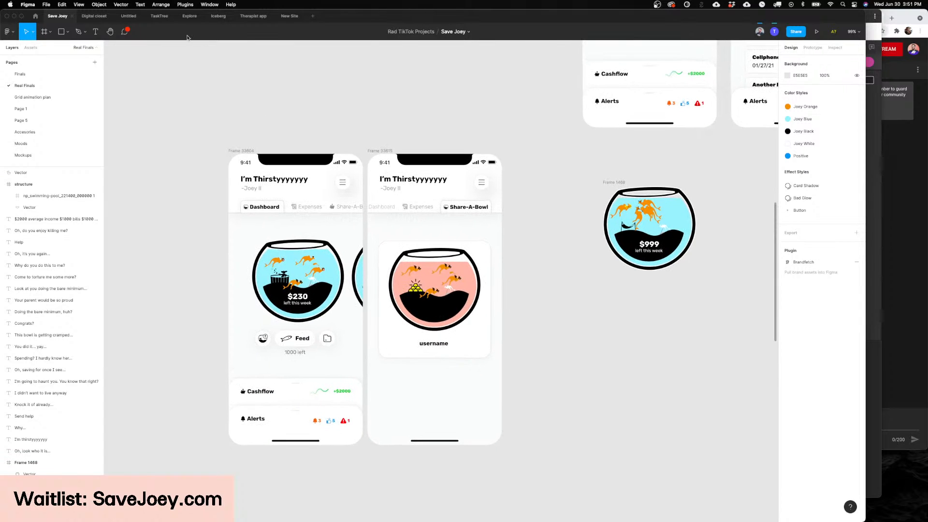
left_click(160, 18)
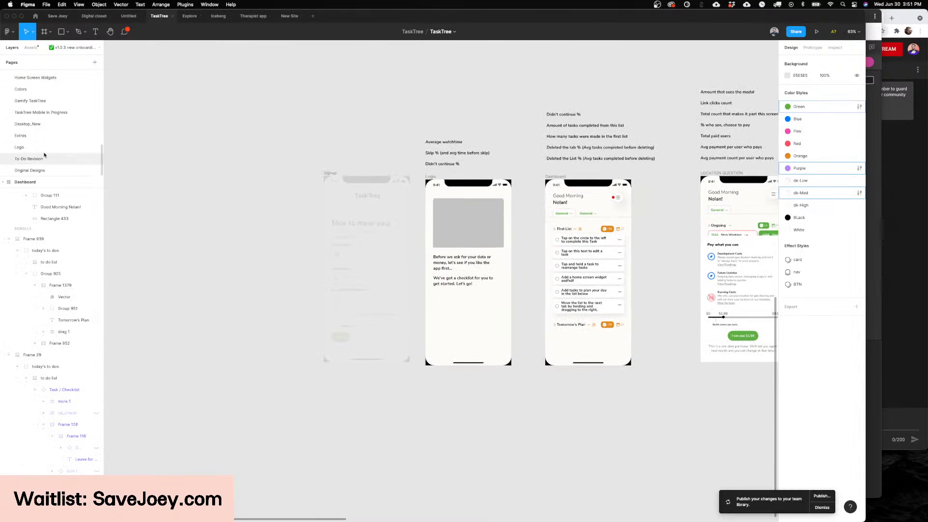
scroll(43, 145, "up", 5)
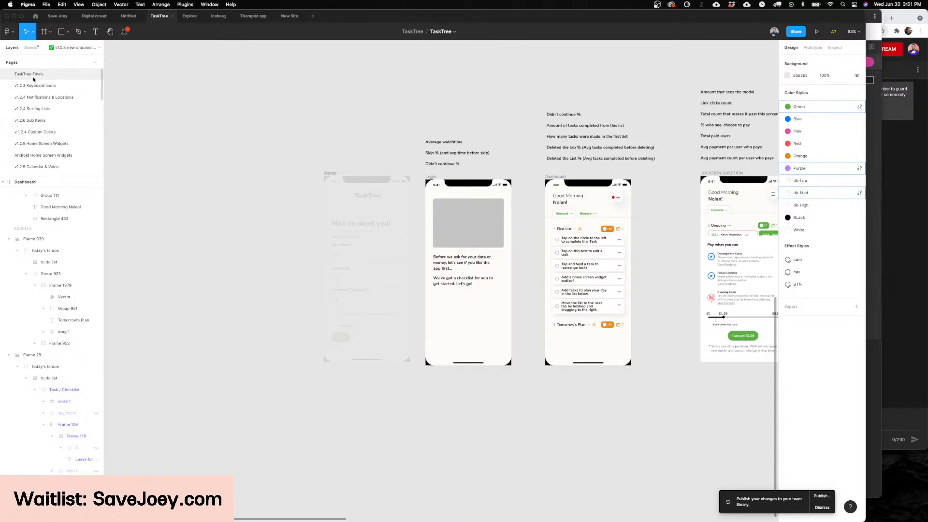
scroll(435, 230, "left", 2)
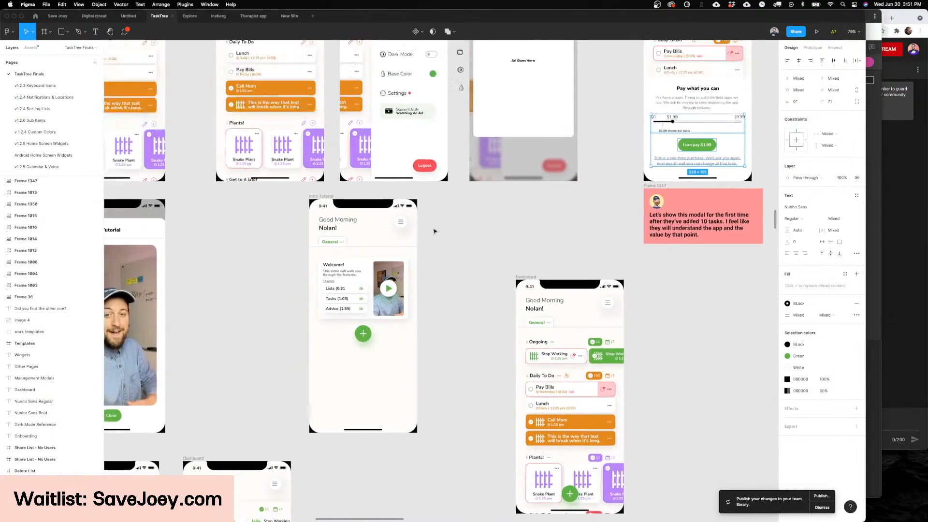
scroll(435, 230, "up", 5)
scroll(435, 231, "left", 7)
scroll(434, 230, "left", 2)
scroll(434, 231, "up", 5)
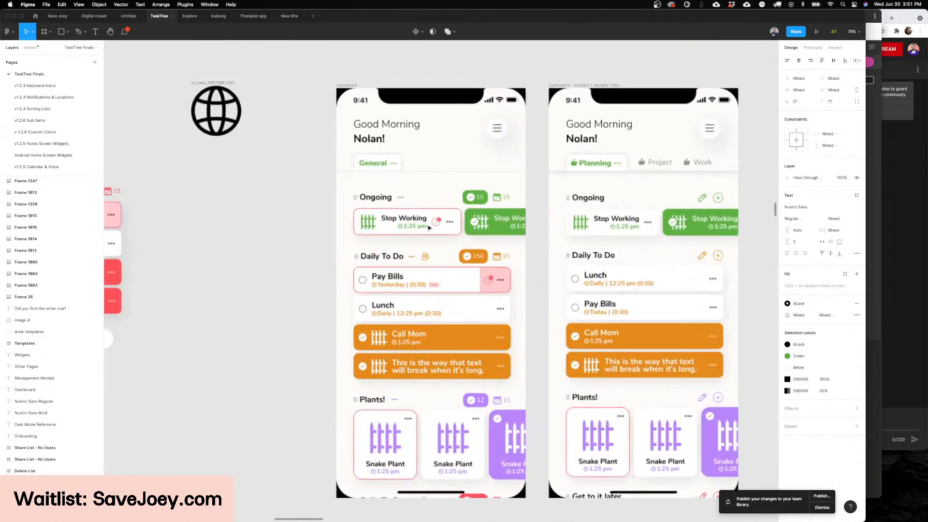
scroll(463, 228, "left", 1)
scroll(475, 228, "down", 1)
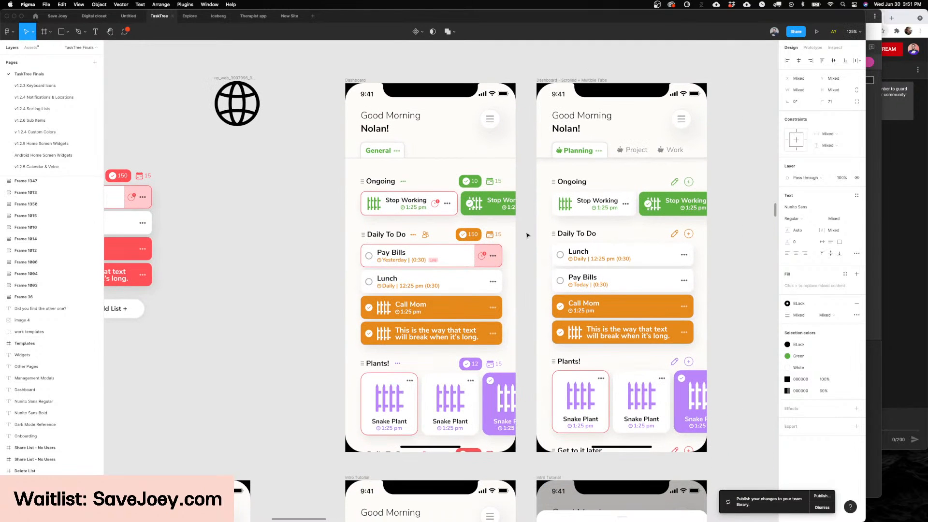
scroll(527, 235, "down", 1)
Step: Open TaskTree's Original Designs page and examine the mockup with the Rubber Tree plant screen up close
scroll(43, 116, "down", 5)
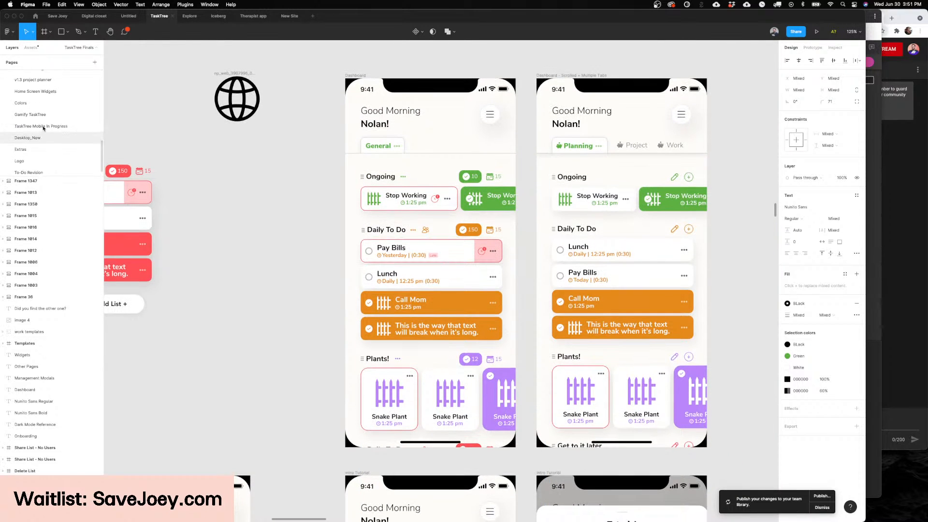
scroll(41, 140, "down", 1)
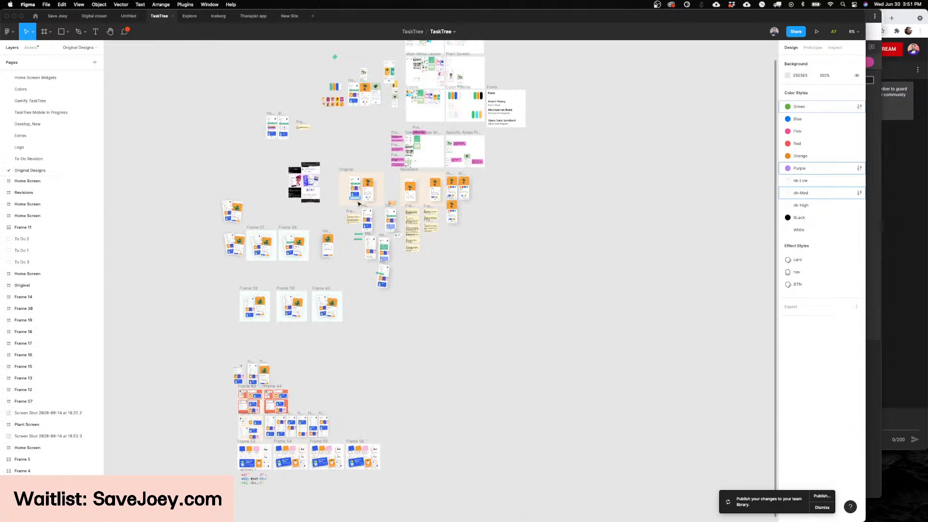
scroll(351, 233, "up", 5)
scroll(353, 236, "down", 2)
scroll(353, 236, "left", 3)
scroll(355, 237, "down", 2)
scroll(452, 323, "up", 10)
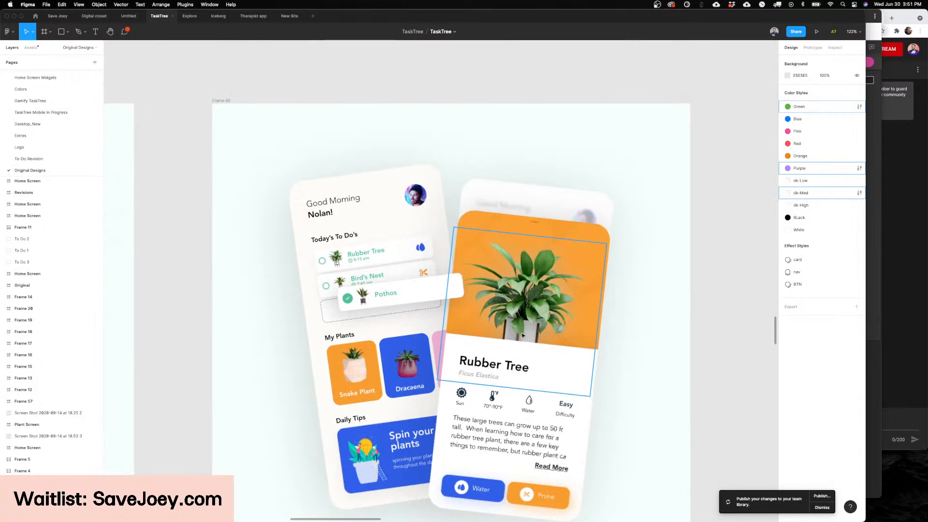
Step: Examine the full mockup on the Original Designs page, with the to-do home screen beside the Rubber Tree plant screen
scroll(469, 295, "down", 2)
scroll(474, 285, "down", 2)
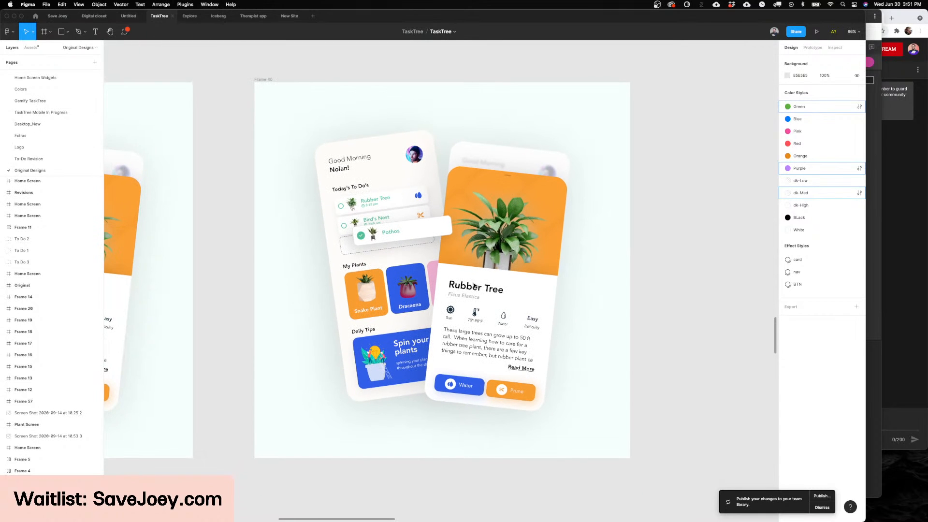
scroll(473, 286, "up", 2)
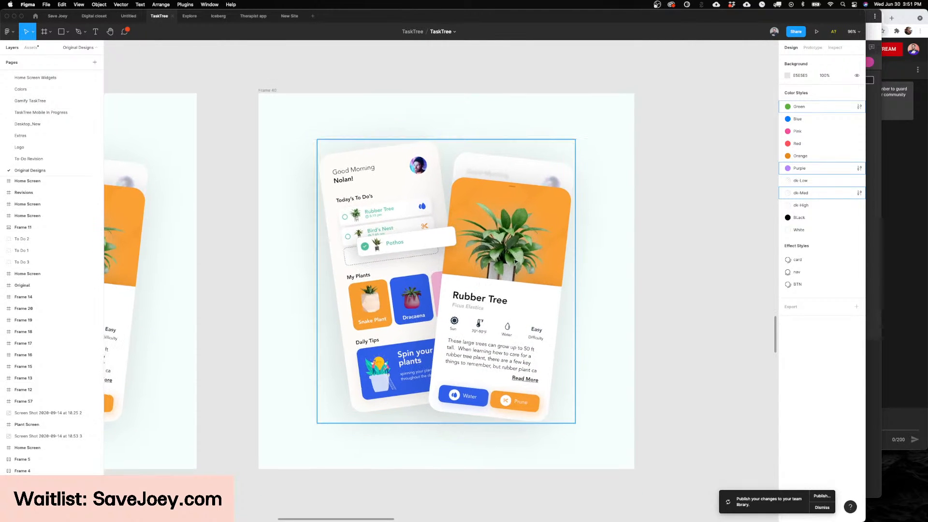
scroll(428, 158, "up", 3)
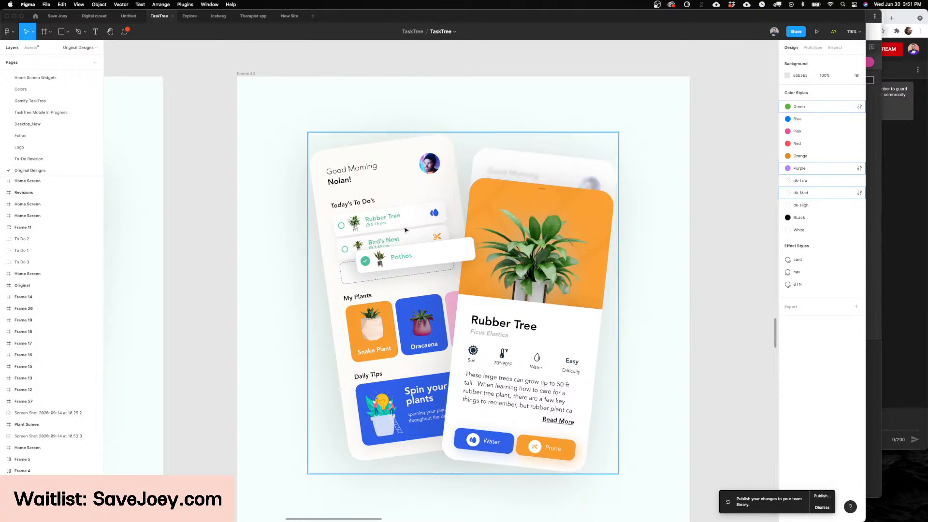
Step: Switch to the TaskTree Finals page to compare its Dashboard screens with the original mockup
scroll(42, 103, "up", 5)
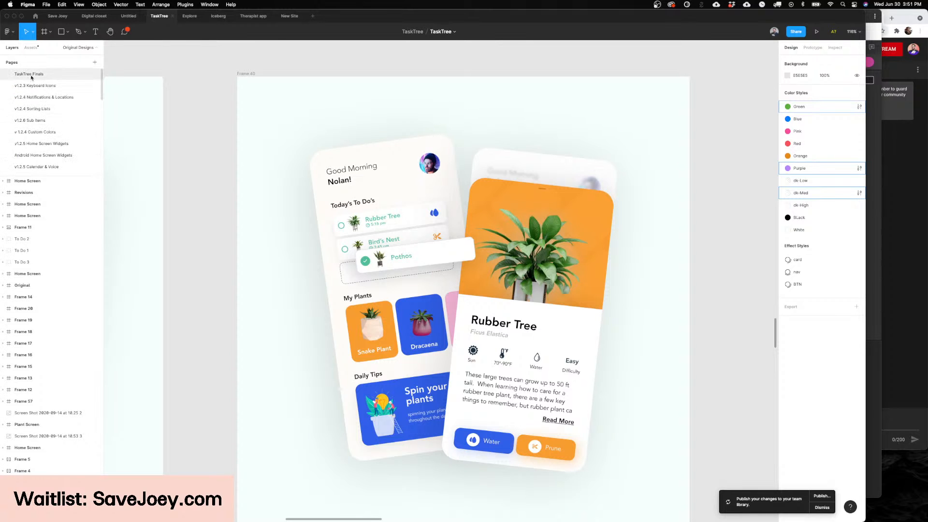
left_click(30, 75)
scroll(30, 144, "down", 5)
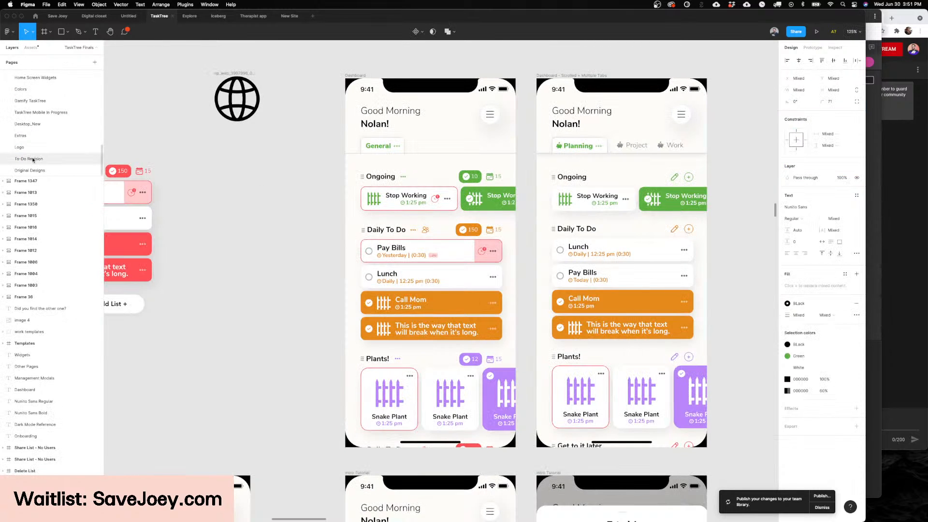
Step: Open the To-Do Revision page and examine its green home screen beside the Managing Your Lists and Adding New List screens
left_click(32, 159)
scroll(430, 192, "down", 5)
scroll(388, 181, "up", 8)
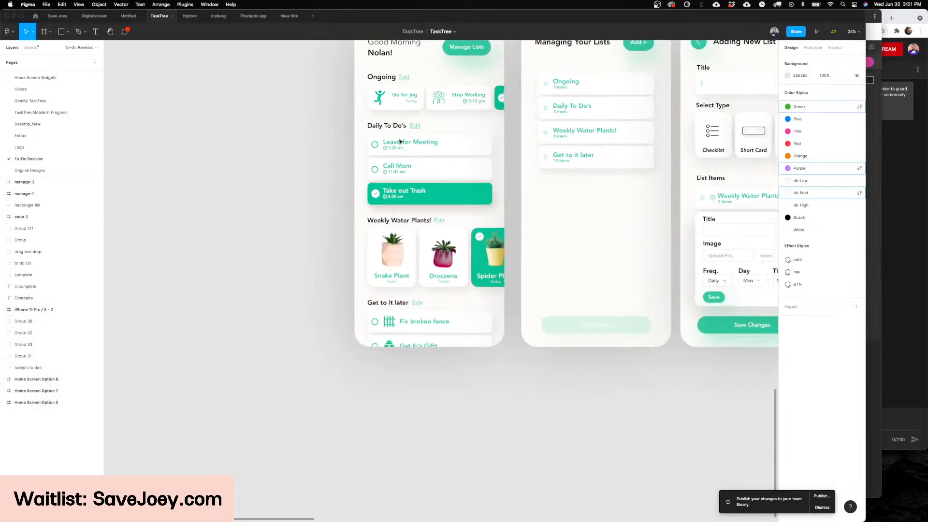
scroll(399, 141, "up", 2)
scroll(399, 142, "down", 2)
scroll(399, 141, "up", 1)
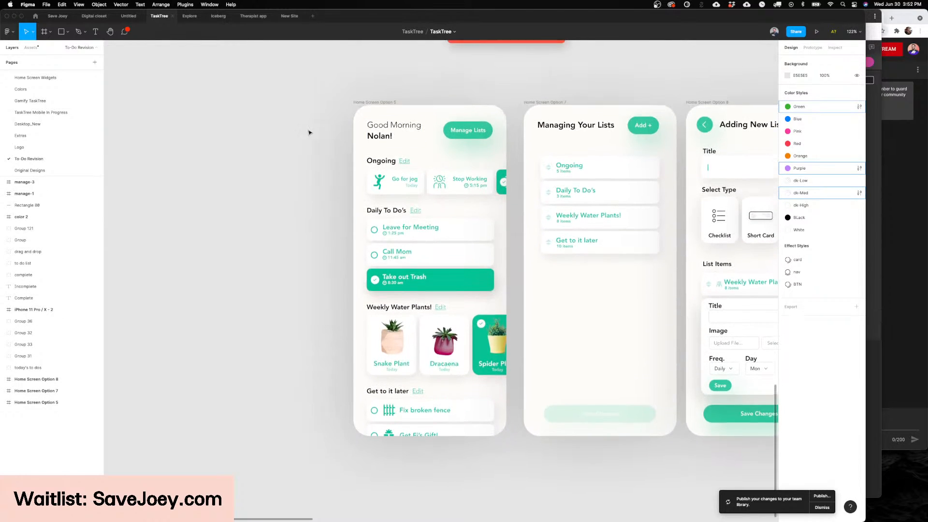
Step: Return to the TaskTree Finals page and review the two main Dashboard screens within the Dashboard section
scroll(27, 79, "up", 2)
scroll(27, 79, "up", 2)
left_click(28, 76)
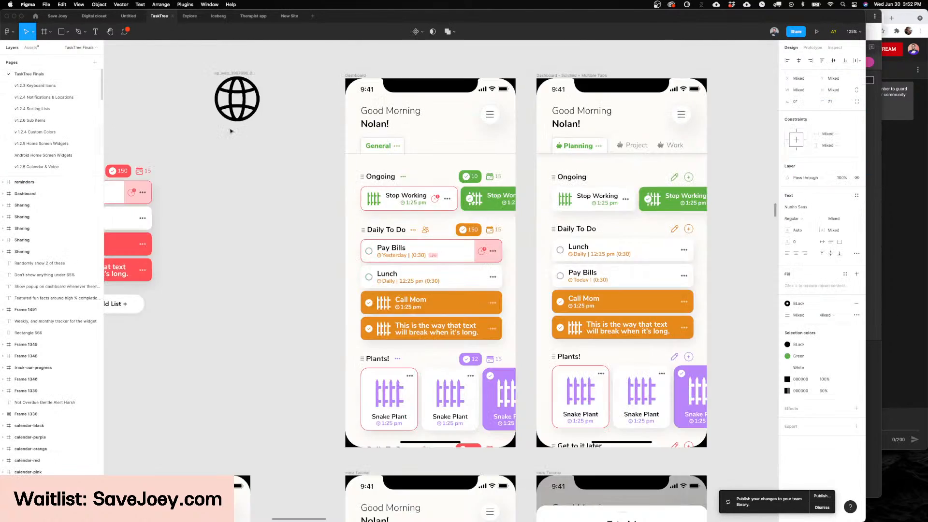
scroll(321, 139, "up", 1)
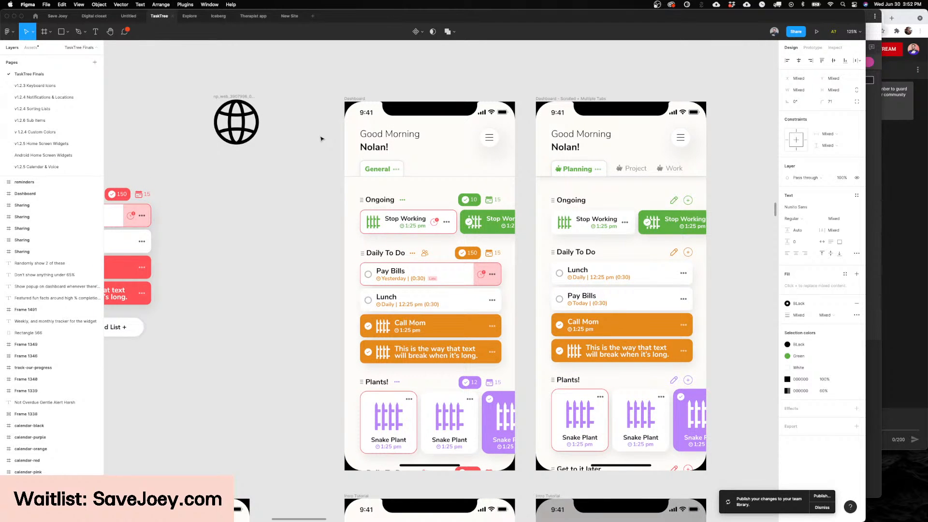
scroll(285, 162, "up", 4)
scroll(285, 162, "down", 5)
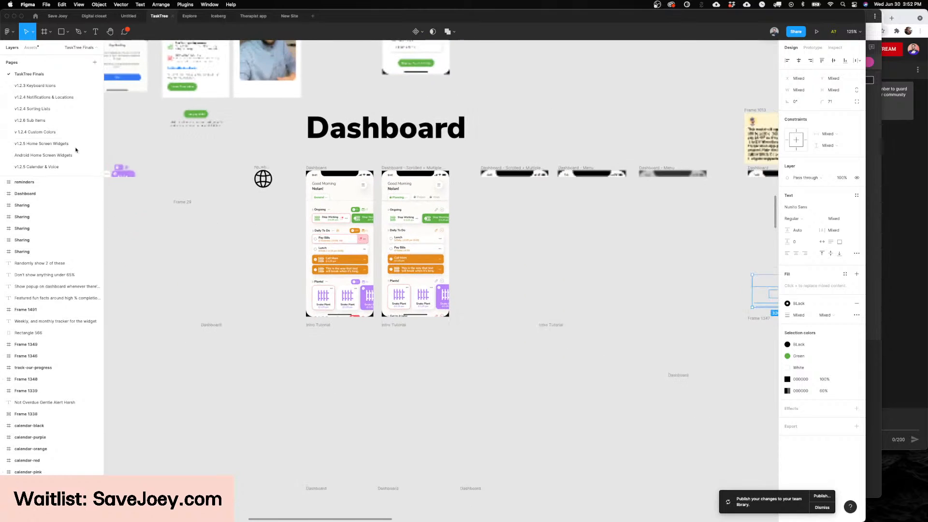
Step: Open the Gamify TaskTree page and bring the Dashboard screen with the fishbowl into close view
scroll(61, 153, "down", 5)
scroll(61, 153, "down", 5)
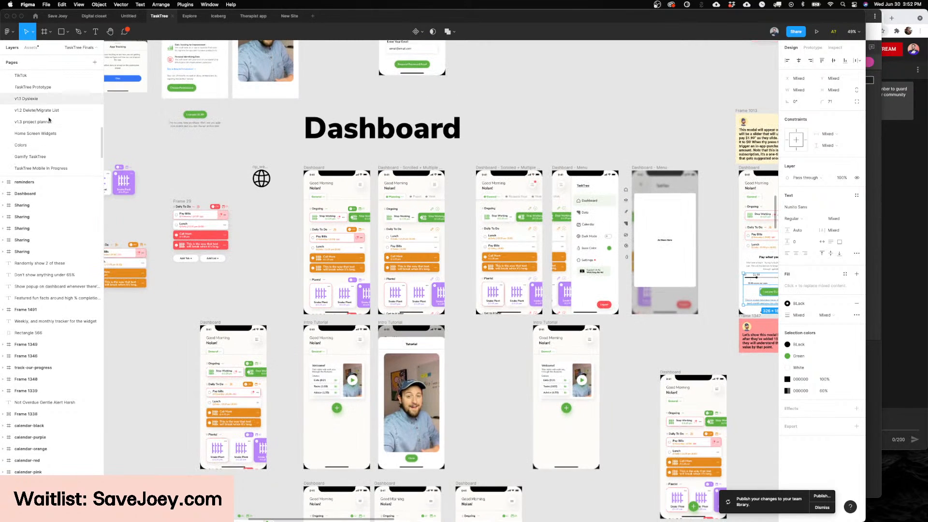
scroll(37, 123, "up", 2)
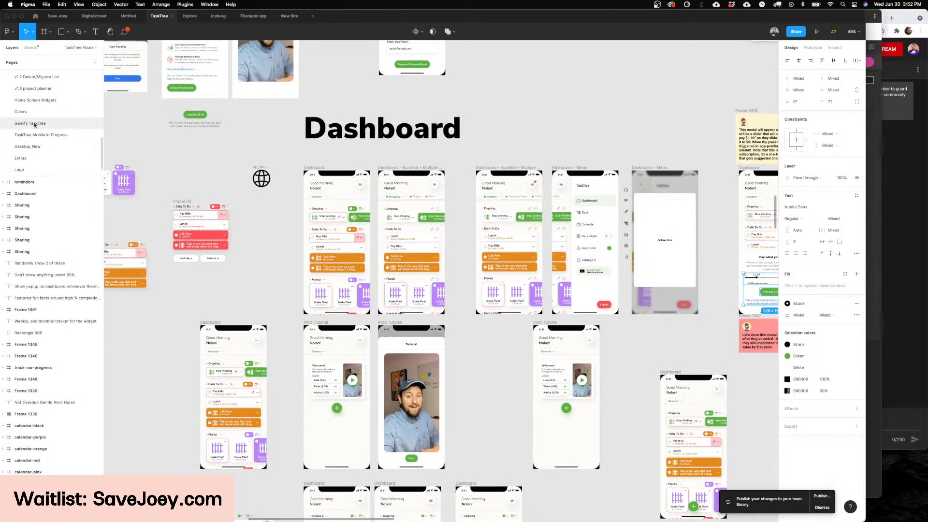
left_click(35, 123)
scroll(339, 232, "left", 5)
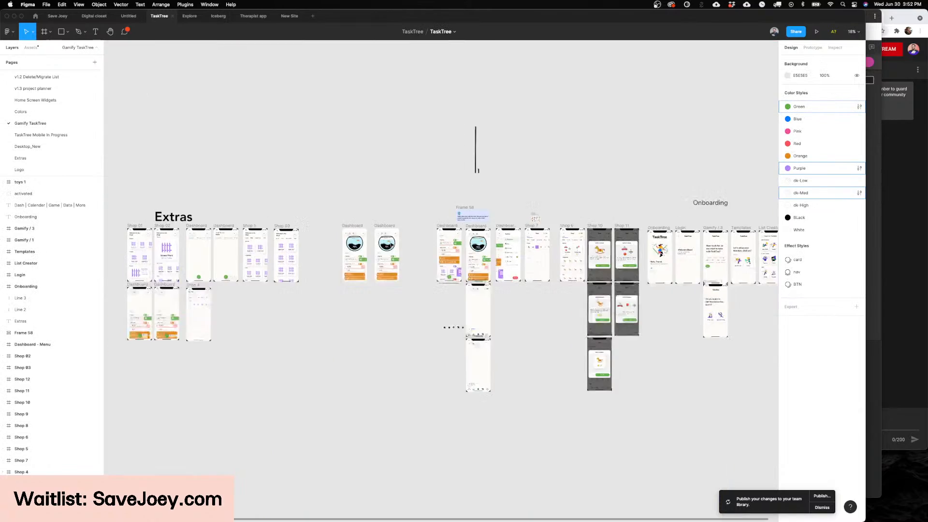
scroll(476, 241, "up", 3)
scroll(481, 231, "up", 8)
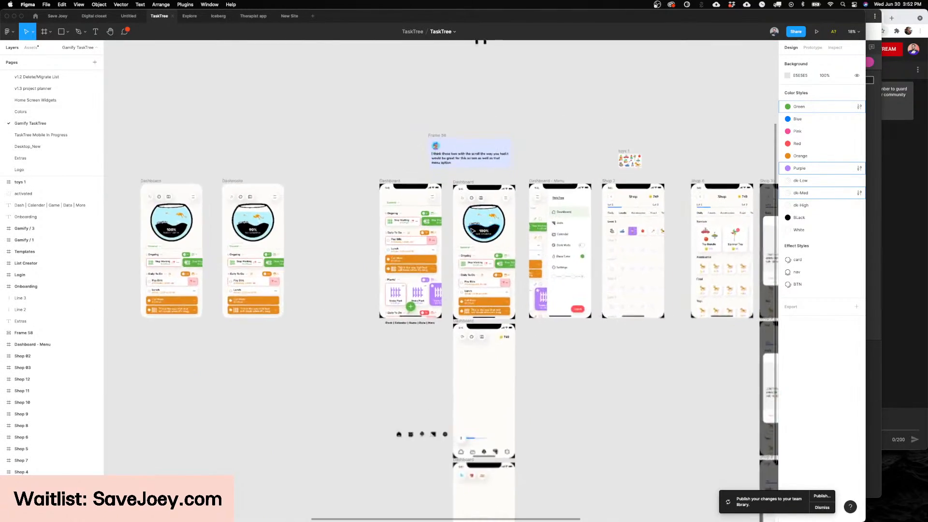
scroll(481, 231, "up", 3)
Step: Delete the fishbowl from the gamified Dashboard screen and look at the layout without it
left_click(436, 222)
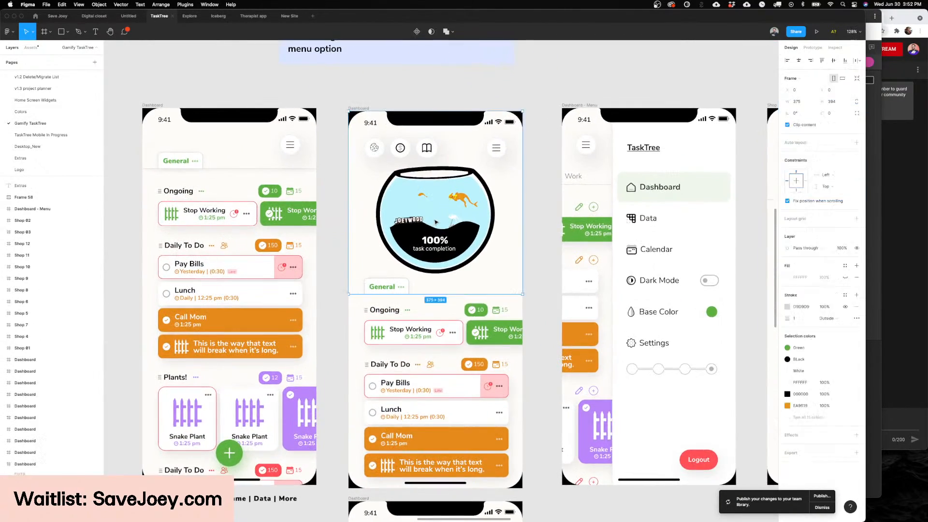
key("Delete")
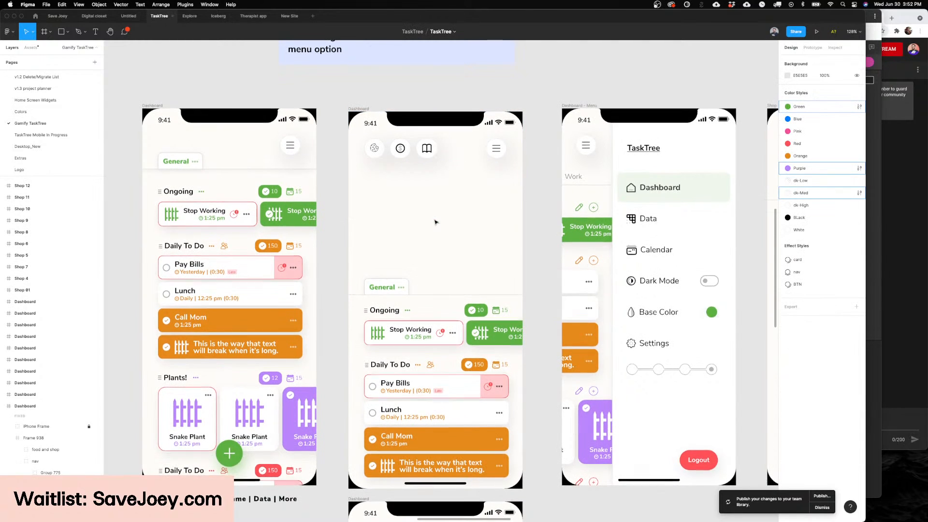
scroll(435, 222, "up", 2)
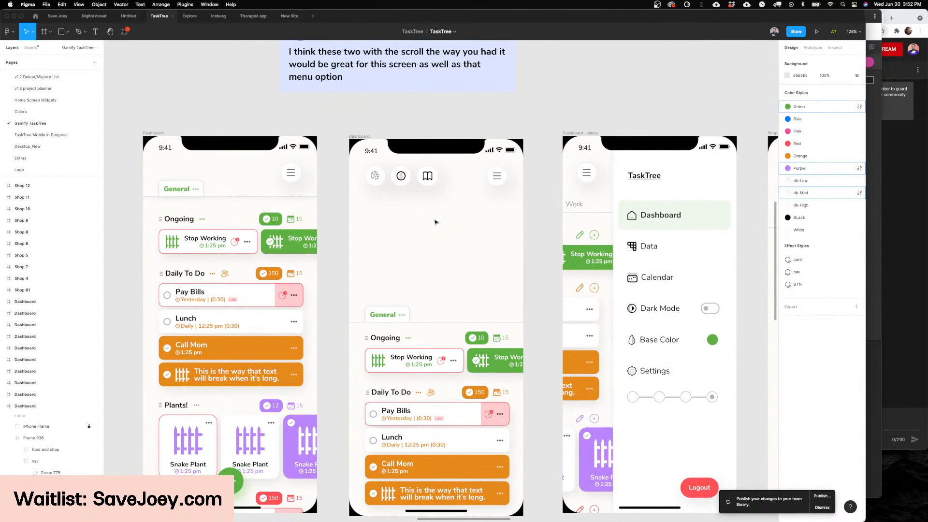
scroll(436, 222, "down", 2)
scroll(435, 222, "up", 6)
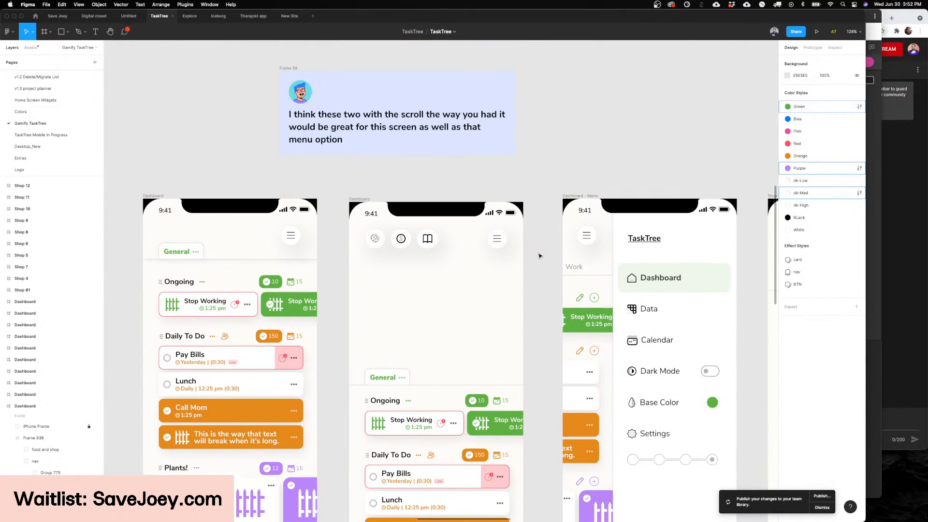
scroll(540, 255, "down", 4)
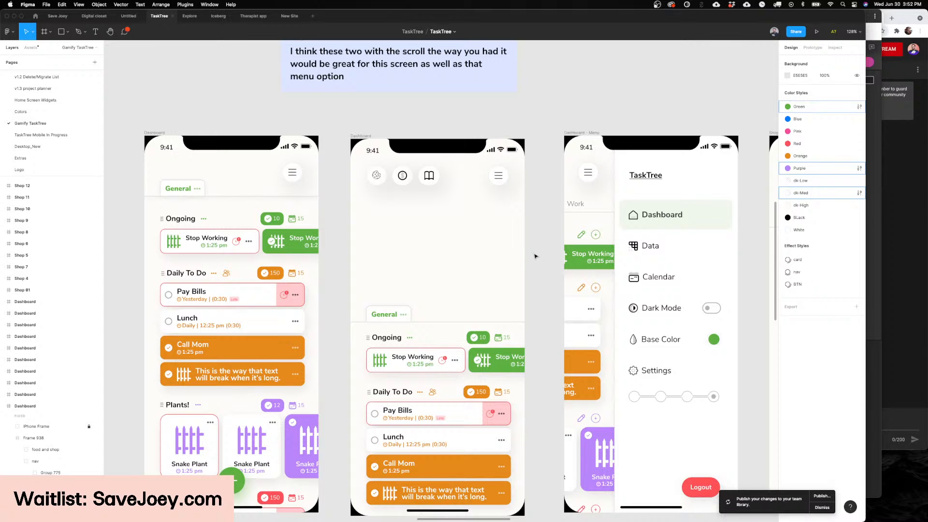
Step: Undo the fishbowl deletion and examine the bowl, its kangaroo fish and the task completion label up close
scroll(483, 240, "up", 4)
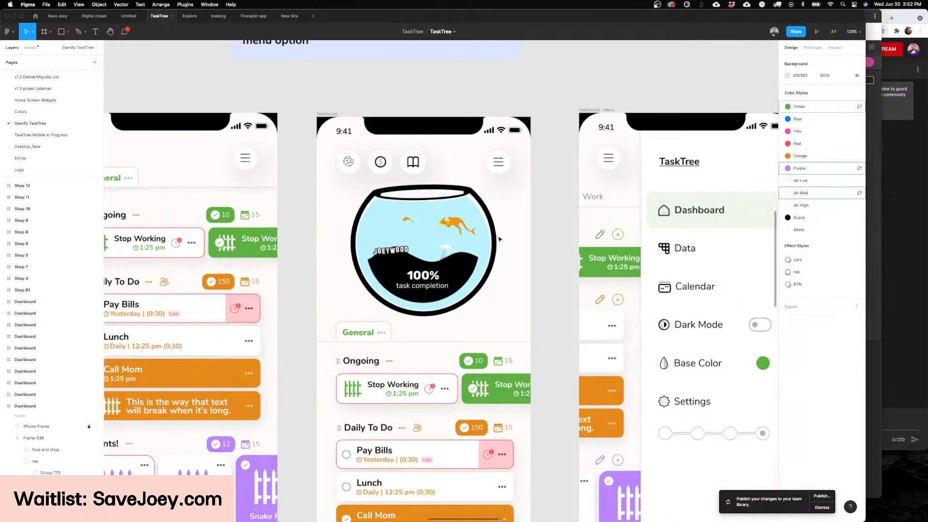
scroll(483, 240, "left", 2)
scroll(487, 240, "up", 1)
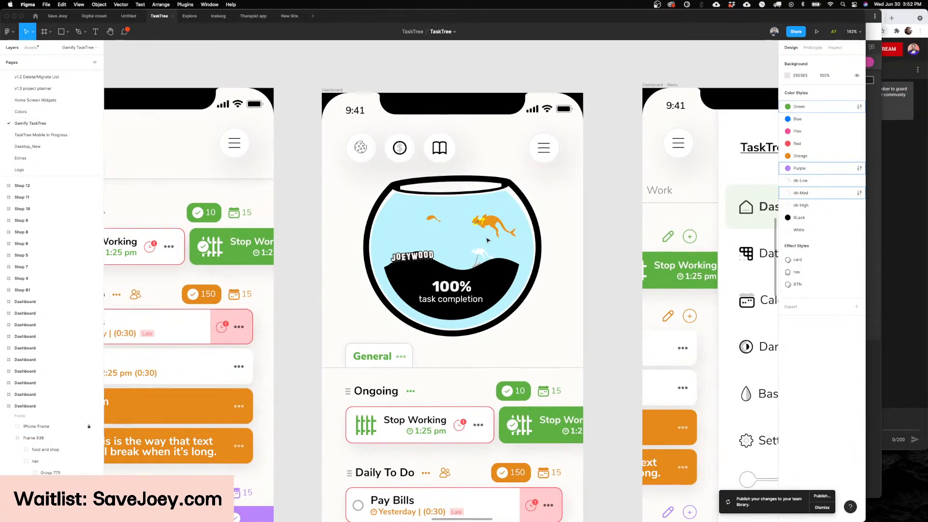
scroll(487, 240, "up", 2)
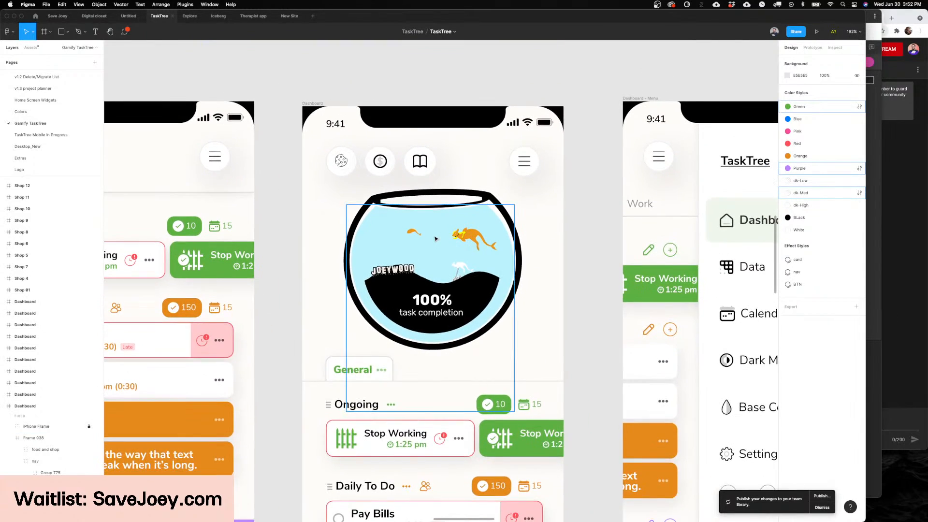
scroll(436, 239, "up", 3)
scroll(436, 239, "down", 5)
scroll(463, 257, "up", 5)
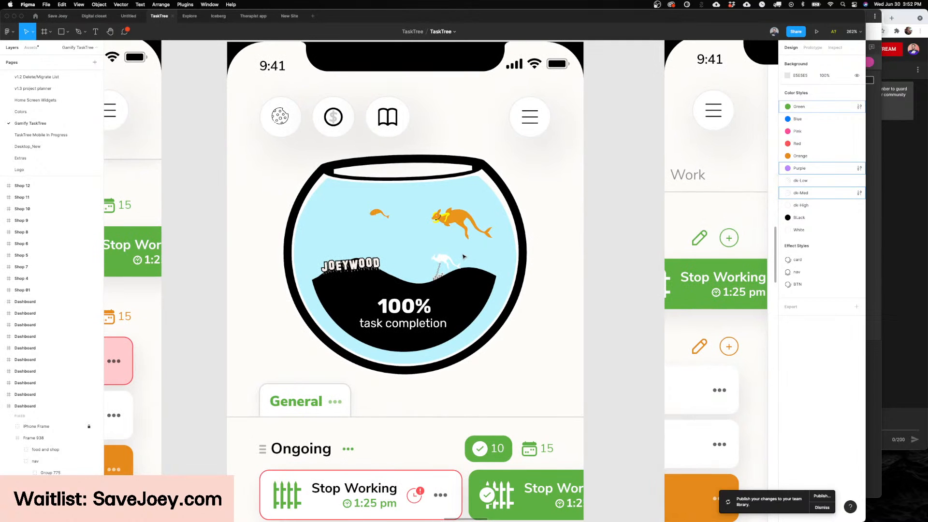
scroll(590, 257, "down", 5)
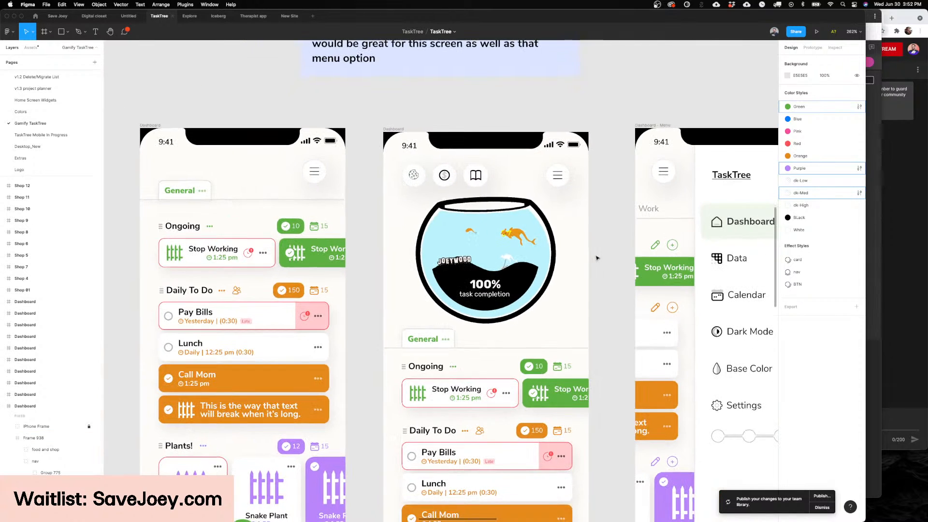
Step: Compare the fishbowl Dashboard with the plain Dashboard and the Dashboard menu screen on either side of it
scroll(597, 257, "right", 2)
scroll(594, 256, "right", 2)
scroll(594, 256, "down", 1)
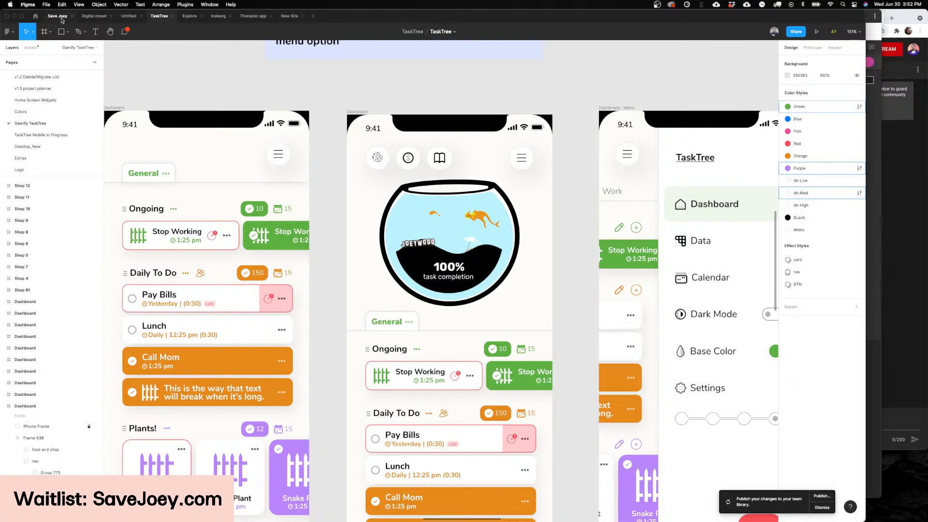
scroll(591, 178, "down", 2)
scroll(590, 178, "down", 2)
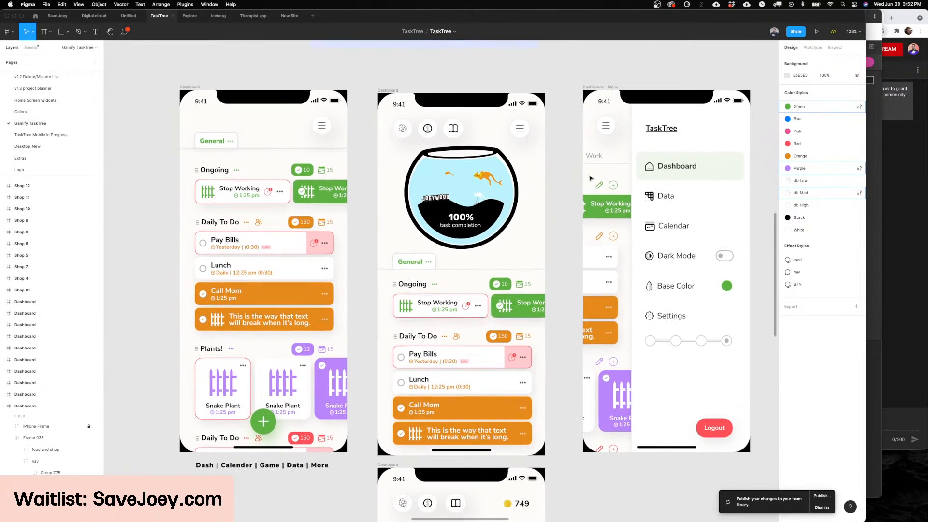
scroll(549, 174, "up", 1)
scroll(548, 175, "right", 1)
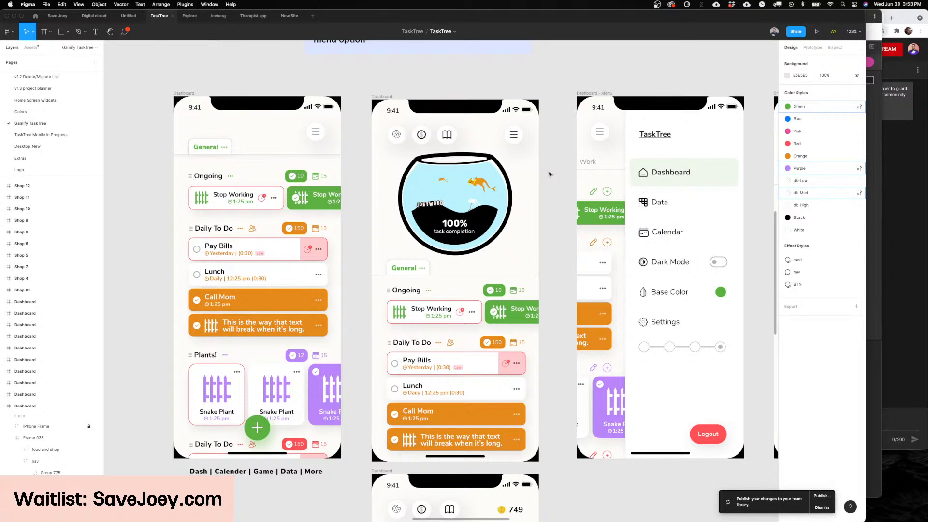
scroll(549, 174, "down", 1)
scroll(549, 174, "up", 3)
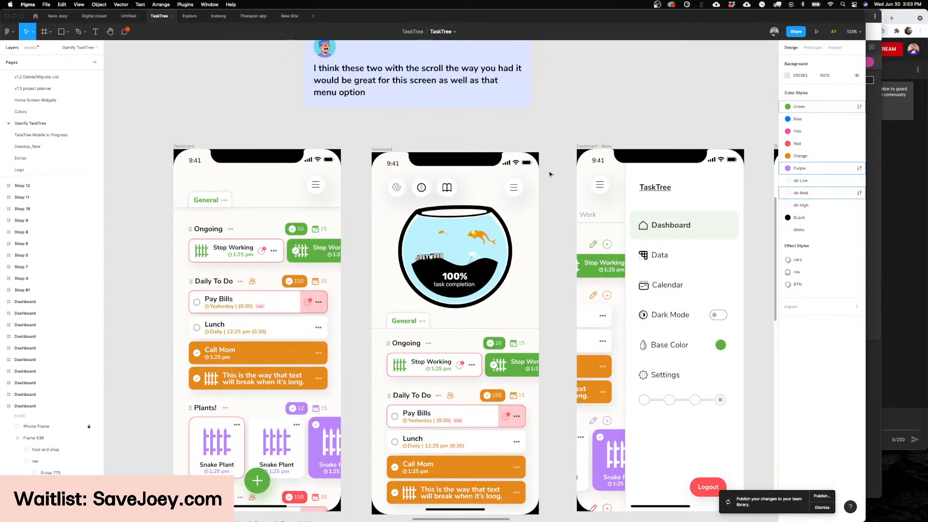
scroll(549, 174, "down", 2)
scroll(549, 174, "down", 3)
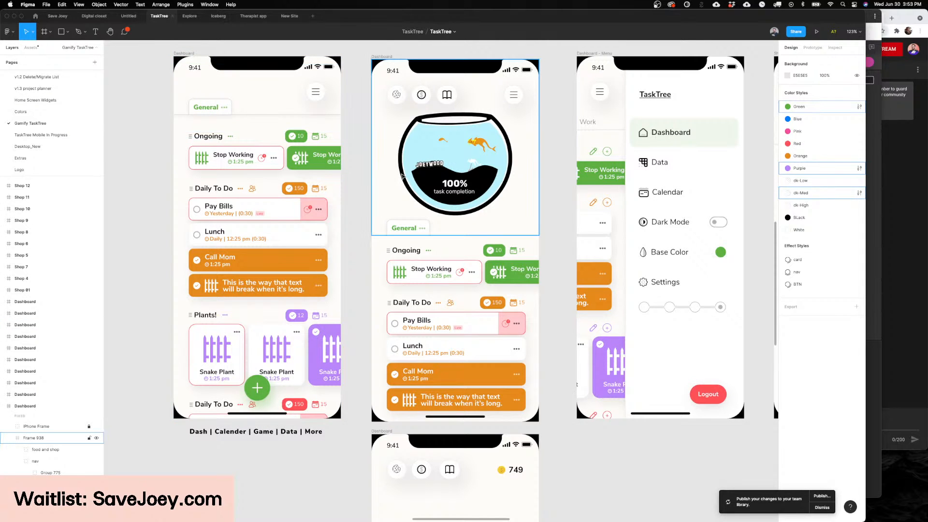
scroll(402, 176, "up", 3)
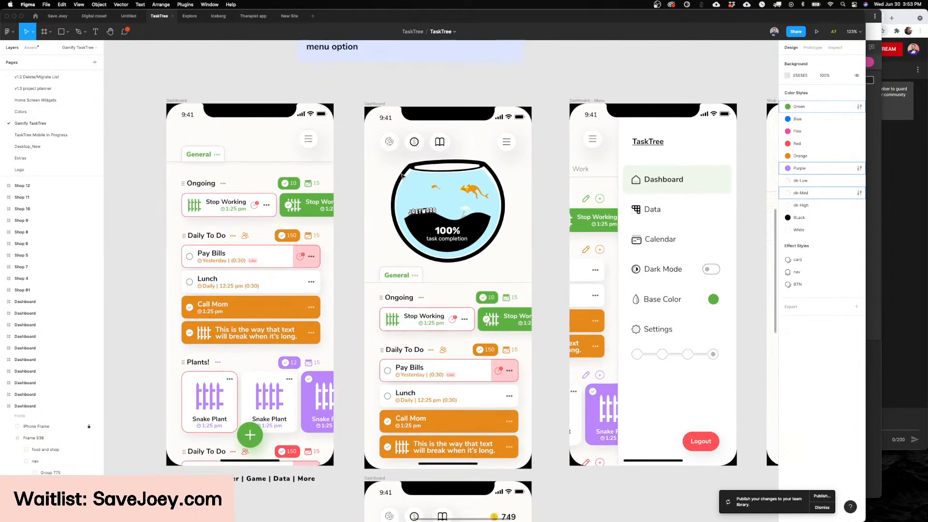
Step: Go back to the TaskTree Finals page and review its General and Planning Dashboard screens up close
scroll(402, 176, "down", 1)
scroll(35, 72, "up", 3)
left_click(35, 72)
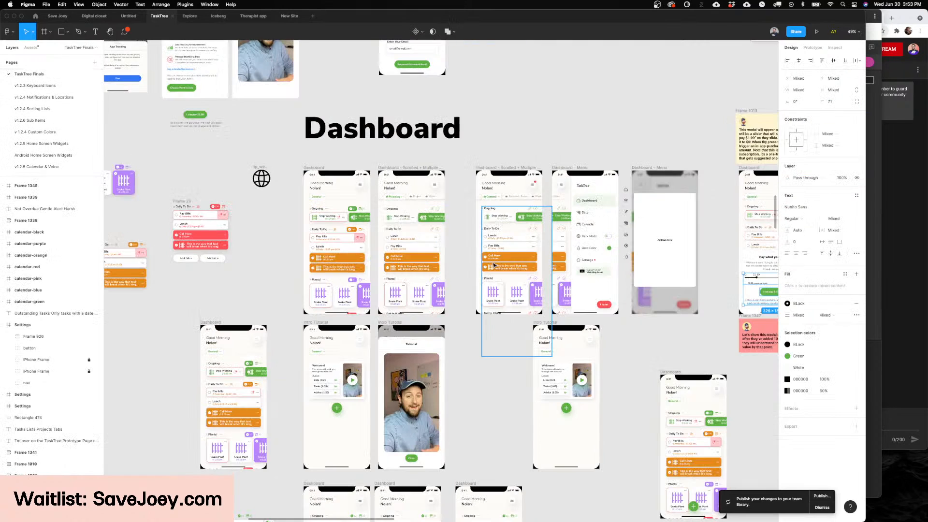
scroll(271, 184, "up", 8)
scroll(344, 240, "up", 3)
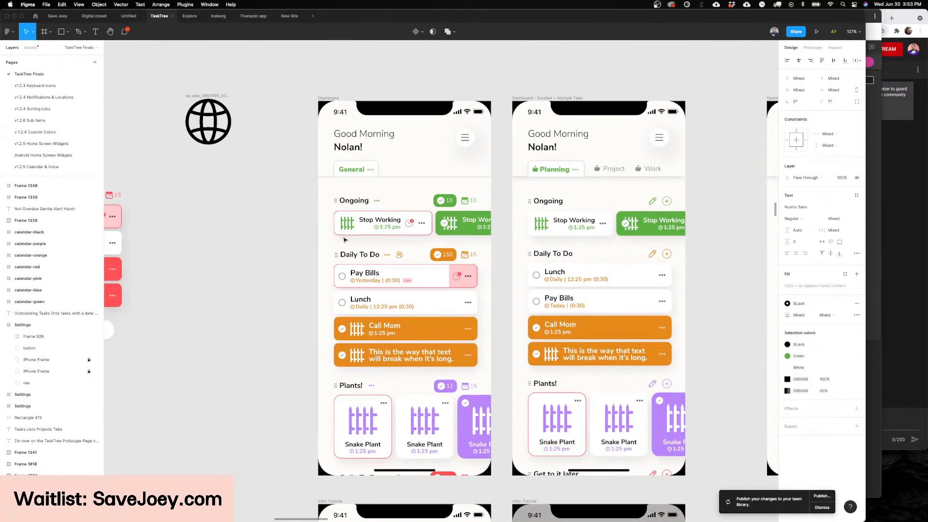
scroll(468, 223, "down", 1)
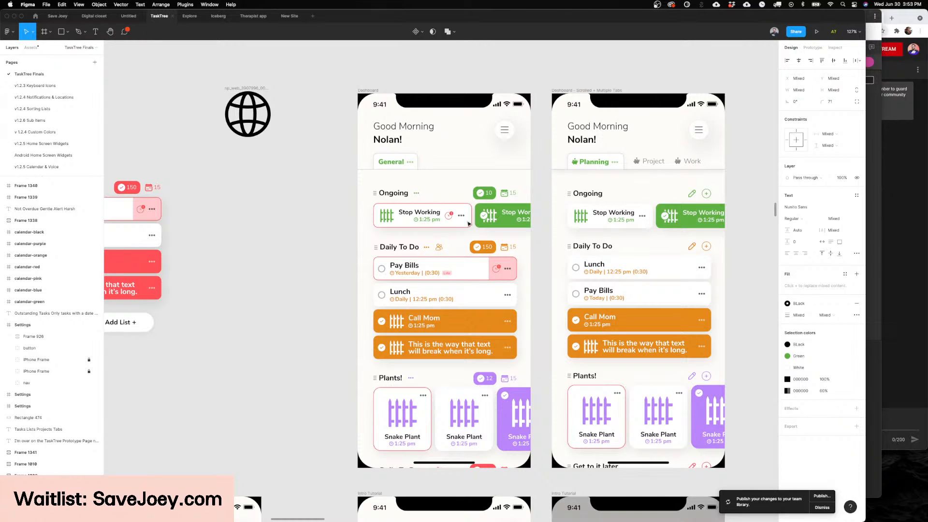
Step: Open the Gamify TaskTree page and examine its fishbowl Dashboard screen up close
scroll(40, 125, "down", 5)
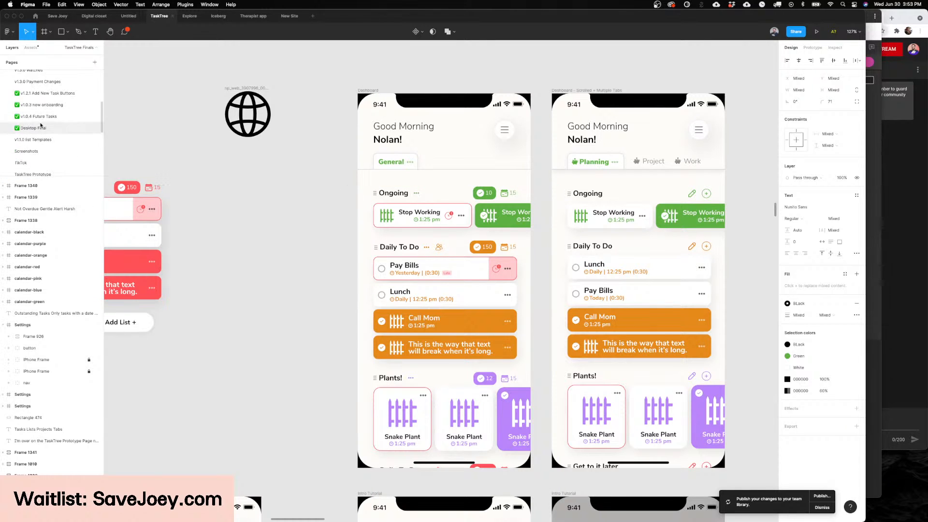
scroll(41, 125, "down", 5)
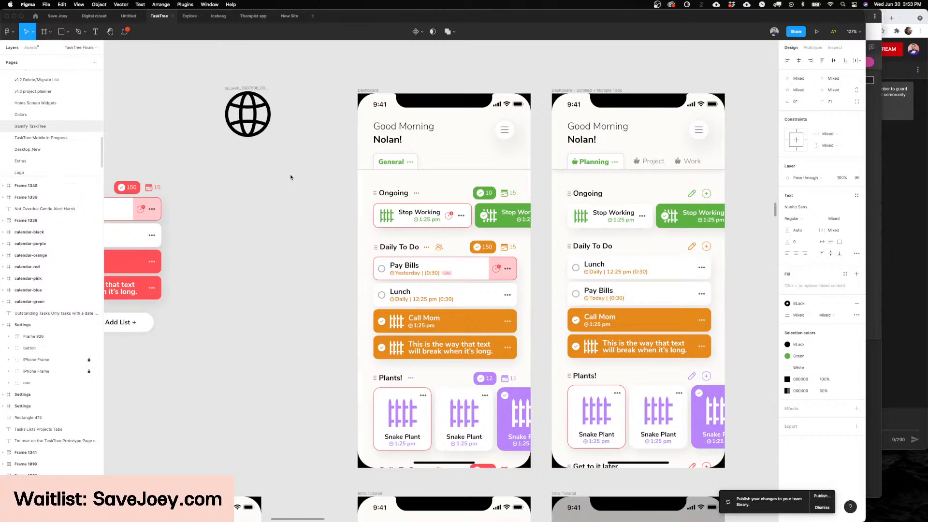
scroll(462, 208, "up", 3)
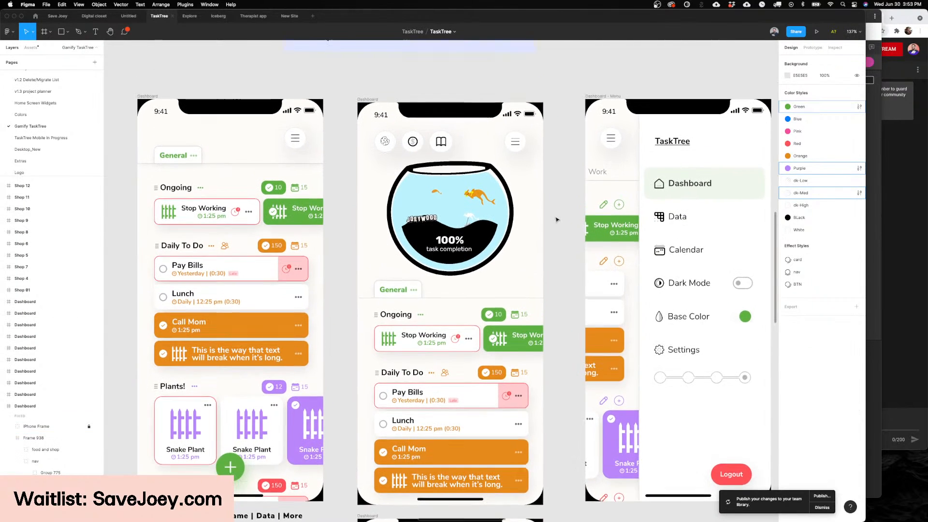
scroll(556, 220, "down", 1)
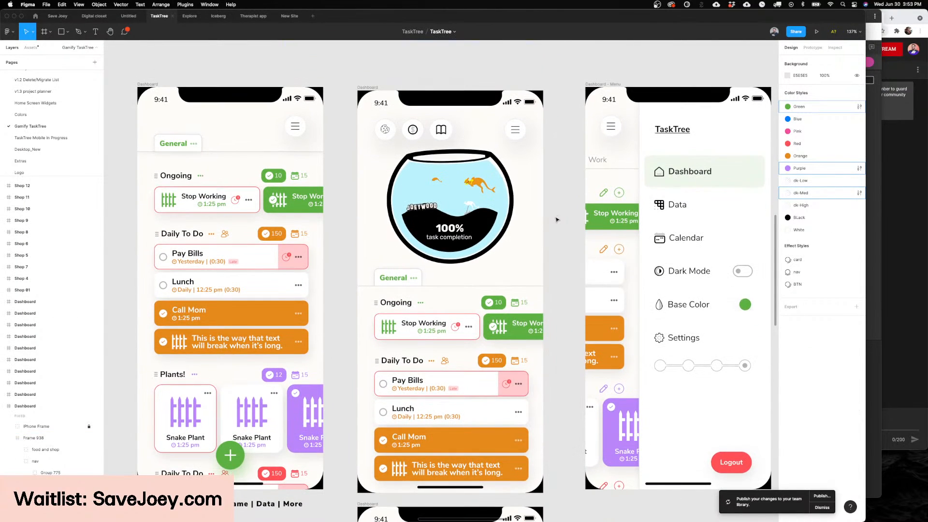
scroll(555, 217, "up", 1)
scroll(435, 226, "up", 4)
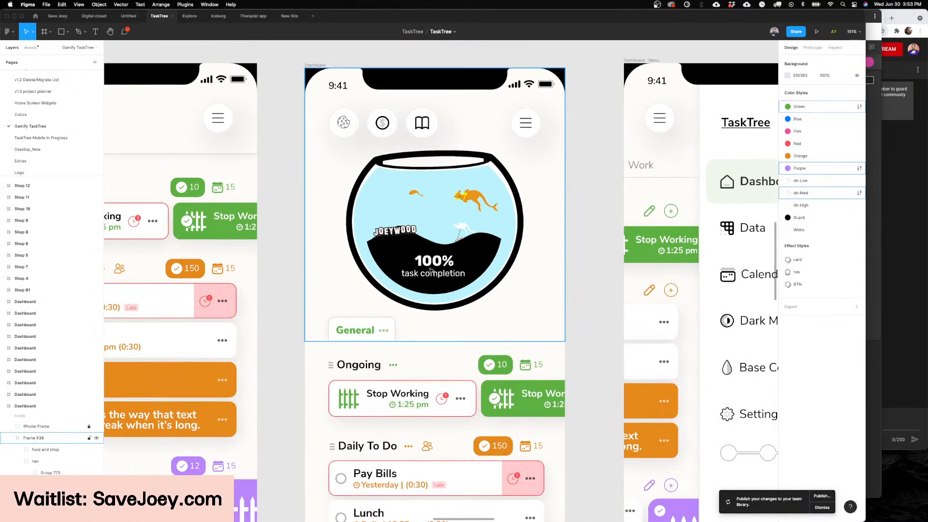
scroll(437, 246, "down", 1)
Step: Try lowering the blue water inside the Dashboard's fishbowl, and undo the move
left_click(447, 219)
left_click_drag(436, 158, 445, 262)
key("ctrl+z")
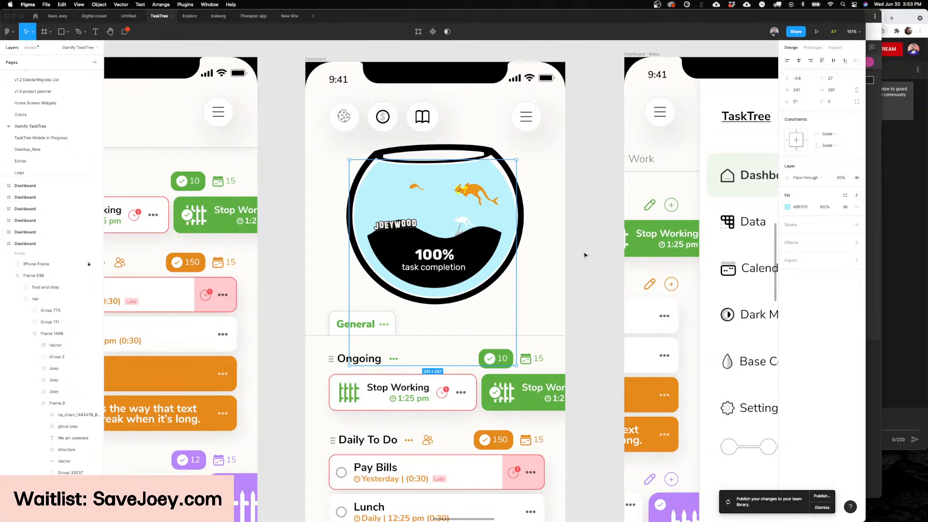
left_click(622, 266)
Step: Review the gamified Dashboard screens alongside the feedback note, the menu screen and the Shop screen
scroll(624, 266, "down", 6)
scroll(623, 265, "right", 3)
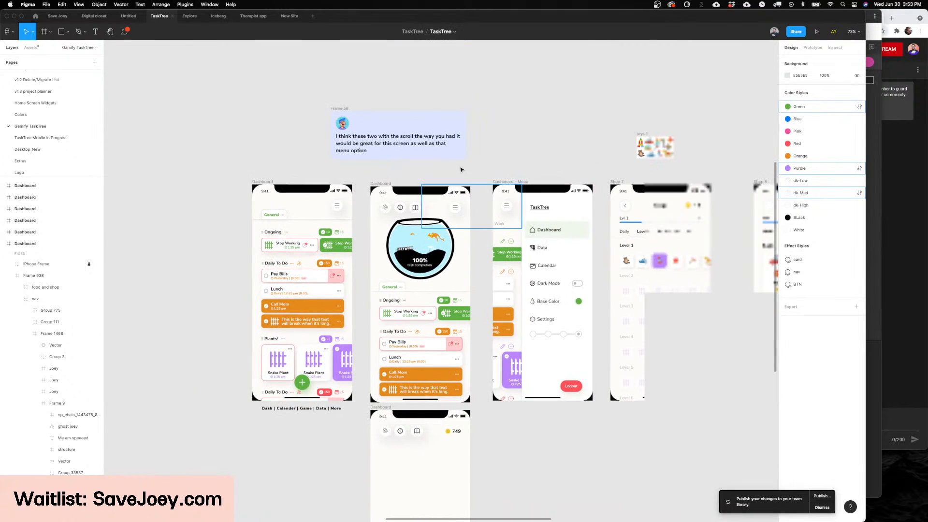
scroll(338, 161, "up", 2)
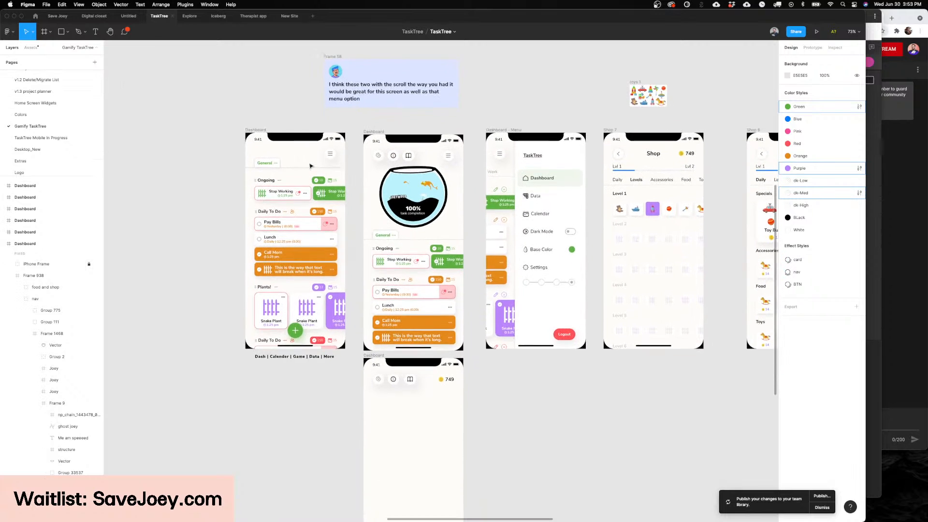
scroll(311, 166, "up", 1)
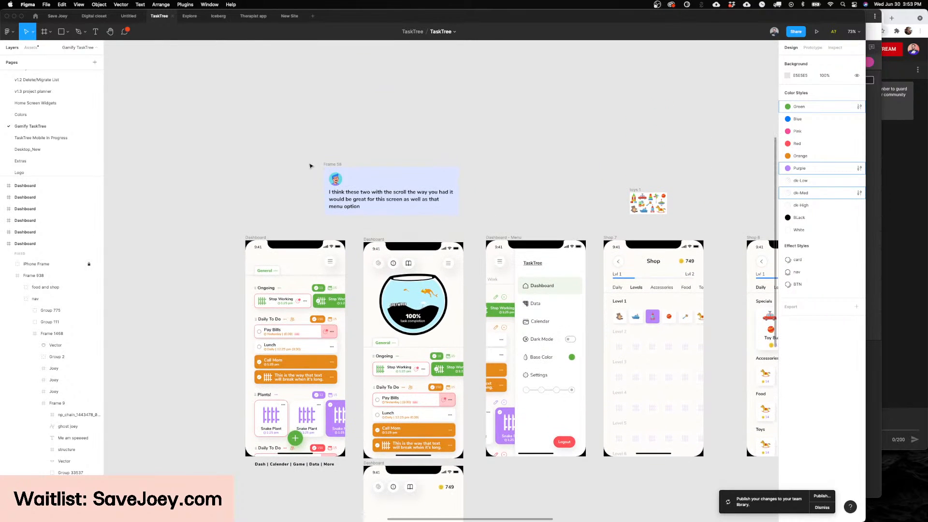
scroll(567, 186, "down", 2)
scroll(567, 186, "left", 2)
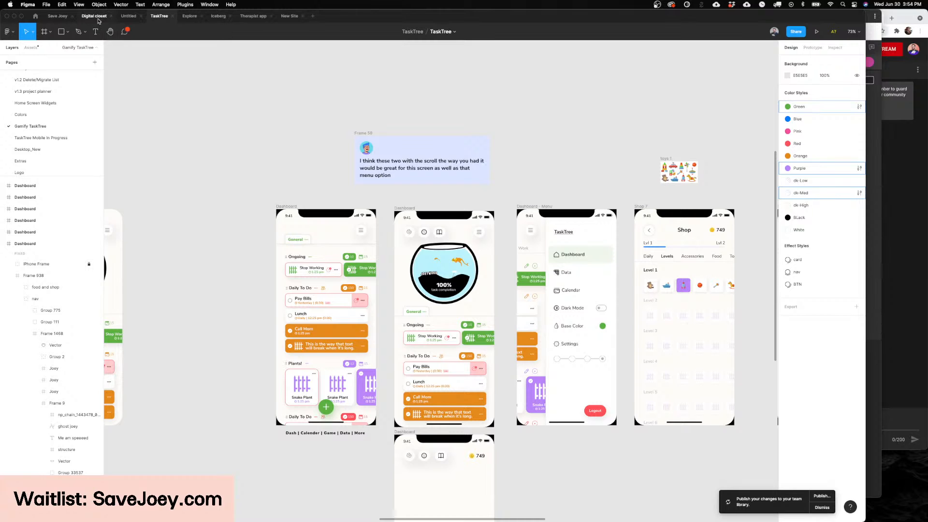
Step: Switch to the Save Joey file and look at its Dashboard and Share-A-Bowl screens
left_click(74, 18)
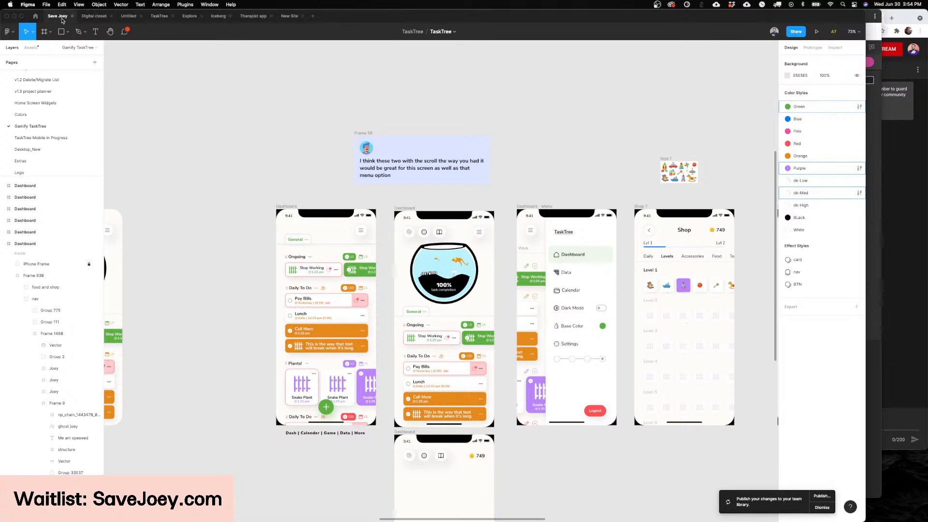
scroll(628, 233, "left", 1)
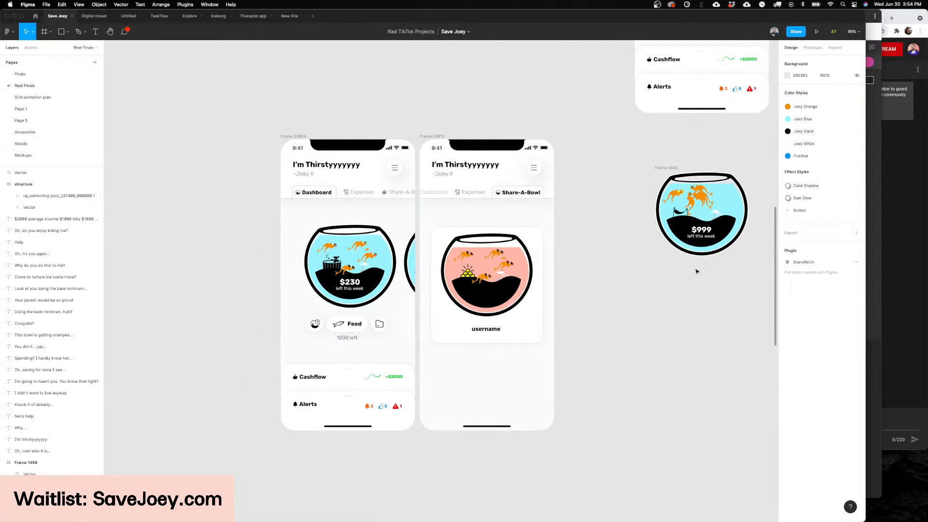
scroll(666, 328, "left", 3)
scroll(666, 328, "right", 2)
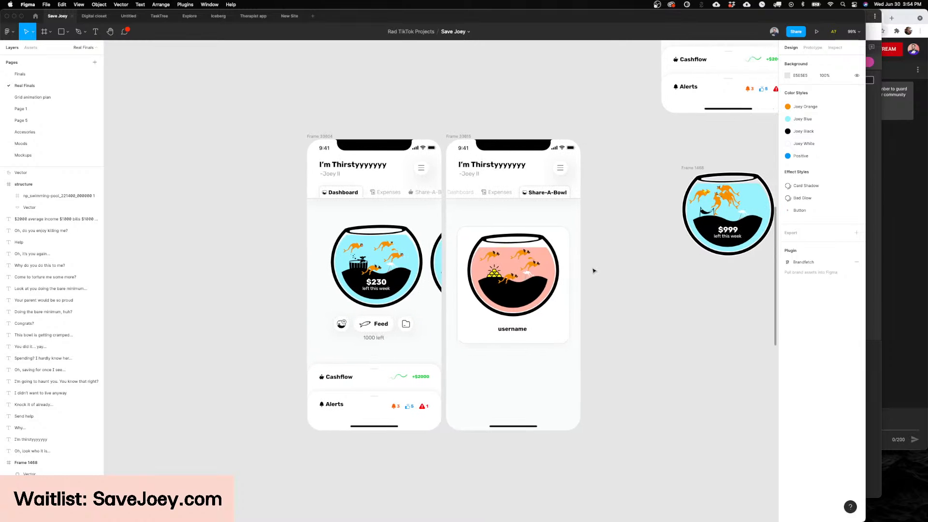
Step: Switch to the Digital closet file and review its Onboarding, Planned Outfit and Generate screens
left_click(94, 16)
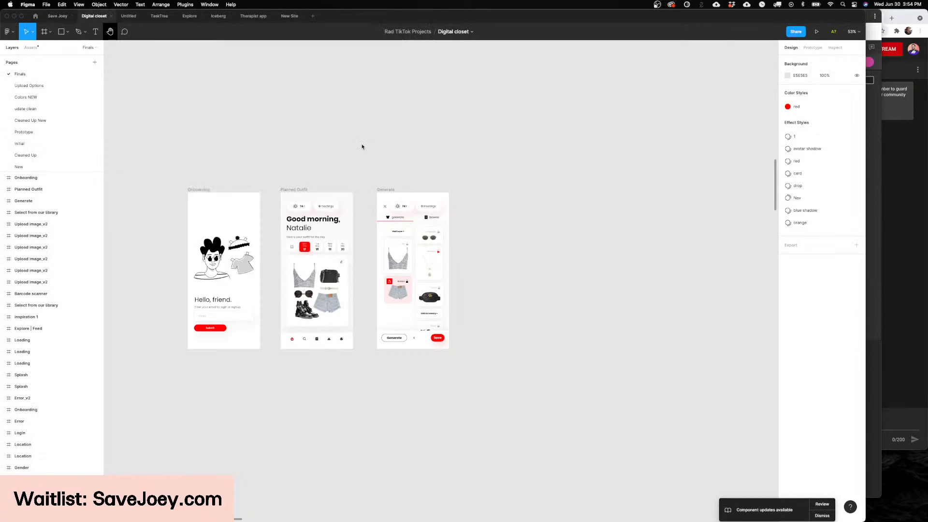
scroll(366, 145, "left", 3)
scroll(472, 241, "up", 5)
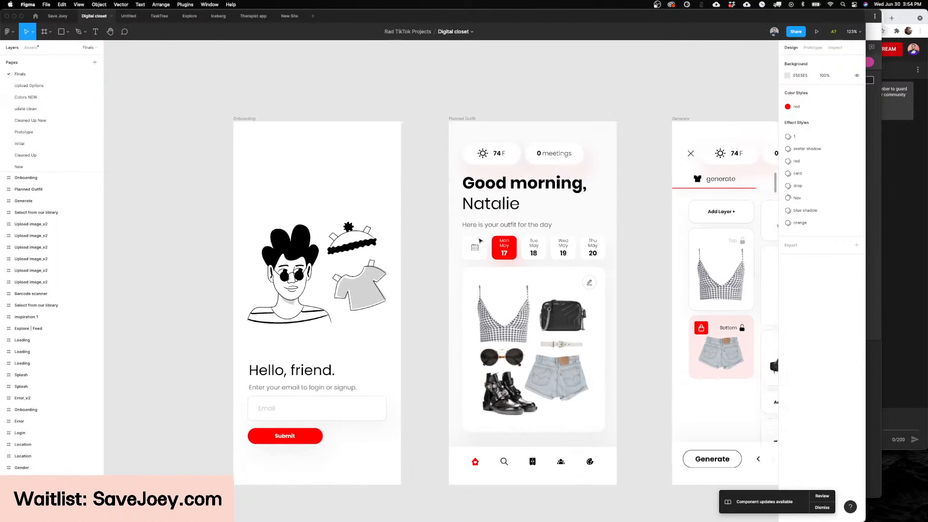
scroll(479, 240, "down", 1)
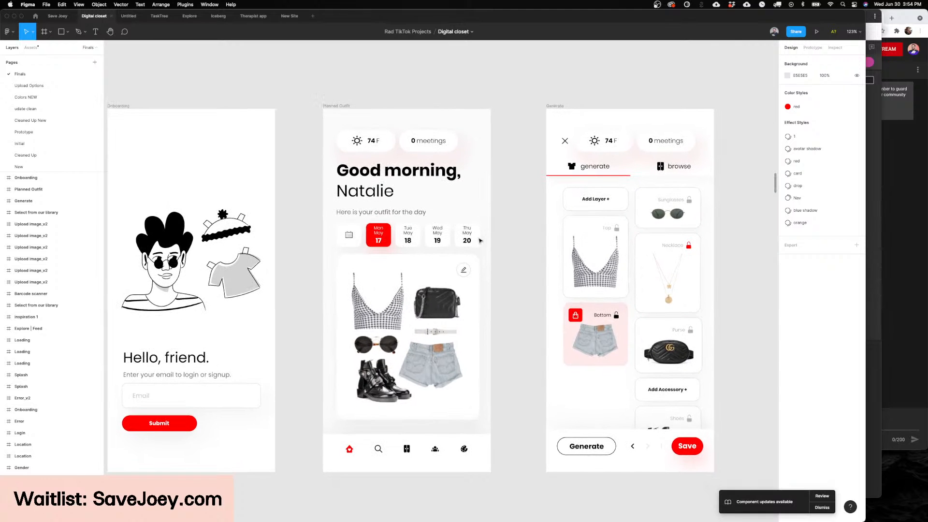
scroll(479, 241, "right", 10)
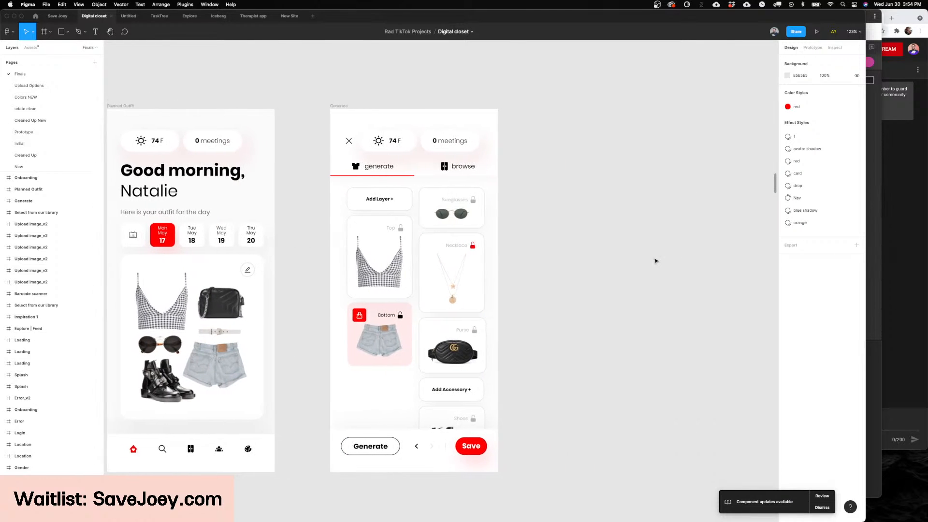
scroll(655, 261, "down", 2)
scroll(655, 261, "left", 10)
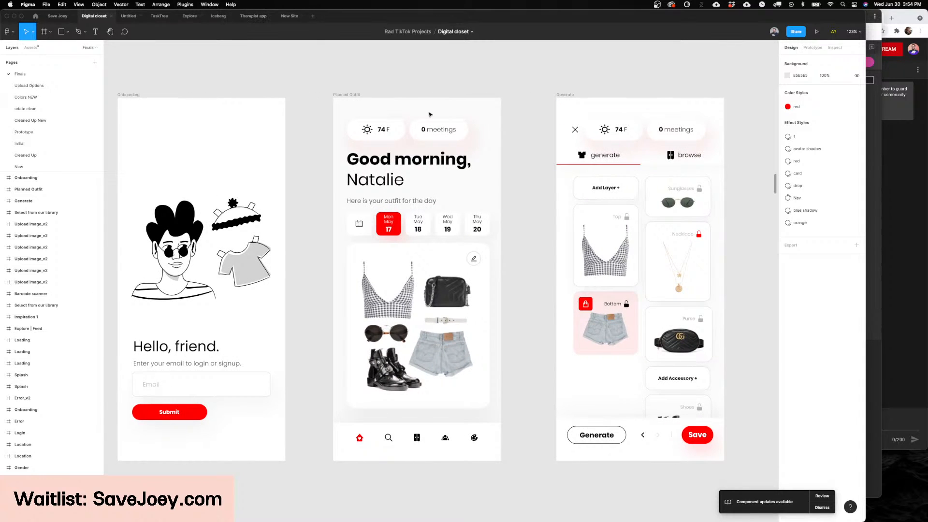
scroll(429, 114, "left", 1)
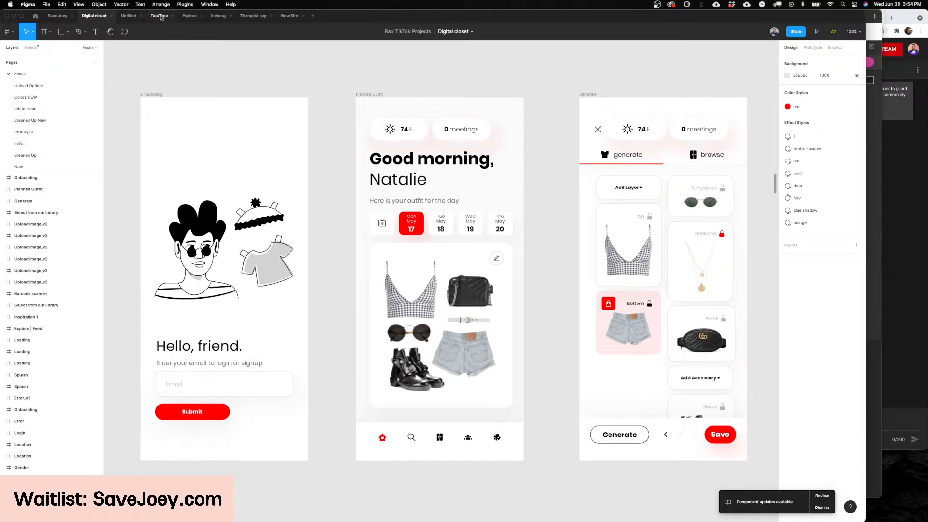
Step: Return to the Save Joey file and review the Real Finals screens around the Dashboard and Share-A-Bowl frames
left_click(44, 16)
scroll(580, 210, "down", 1)
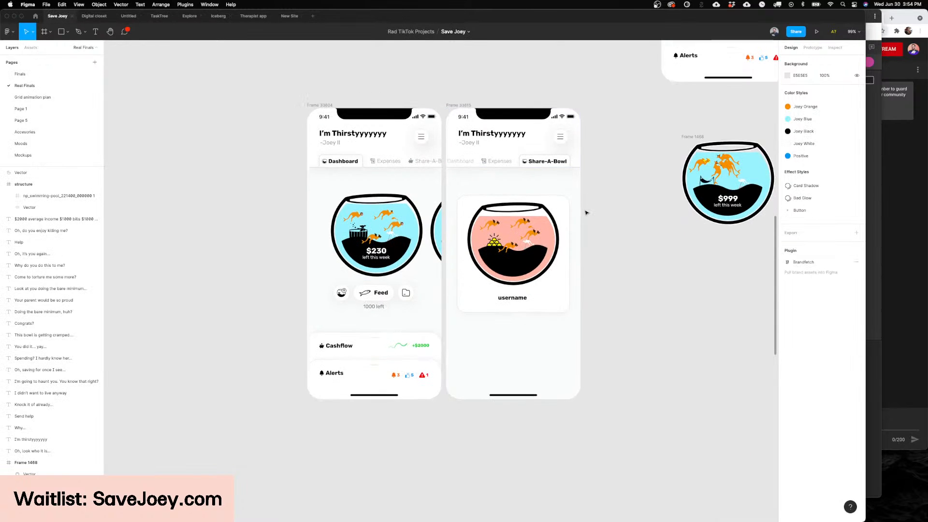
scroll(608, 214, "down", 1)
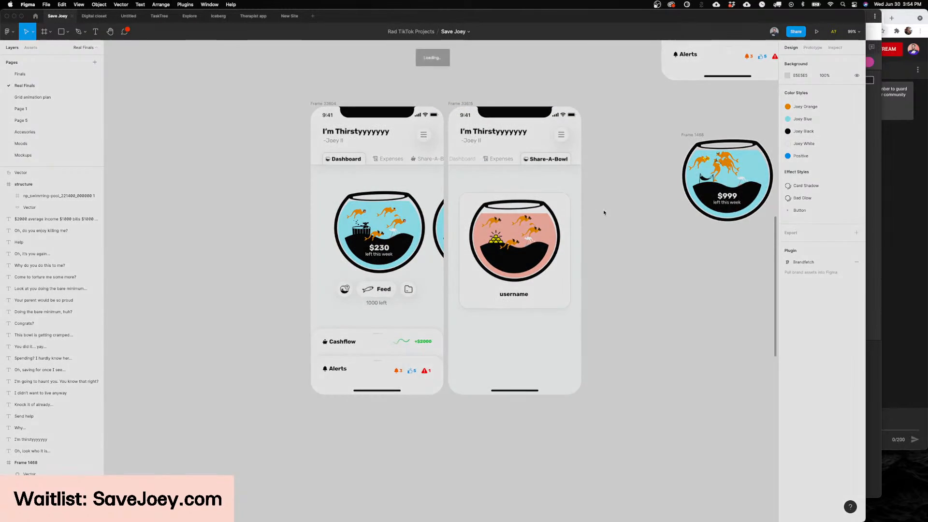
scroll(604, 213, "down", 5)
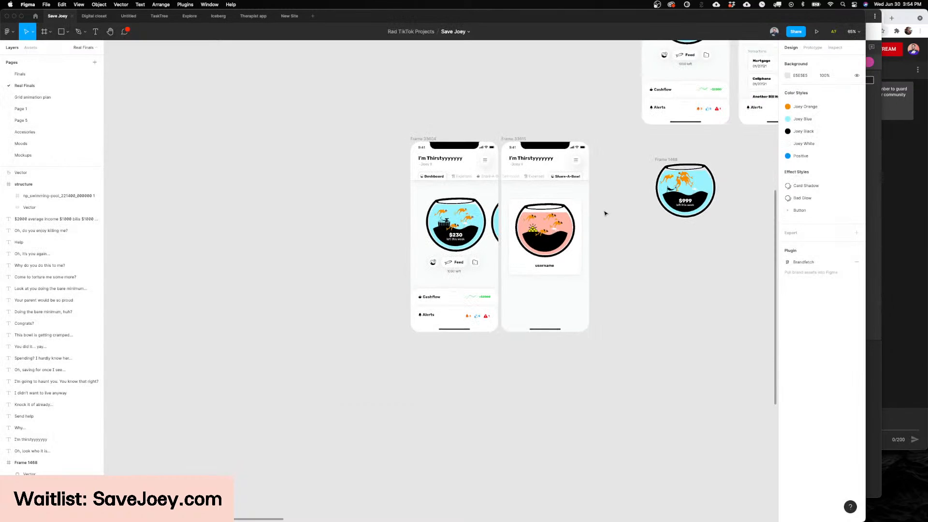
scroll(546, 208, "up", 1)
scroll(546, 207, "left", 1)
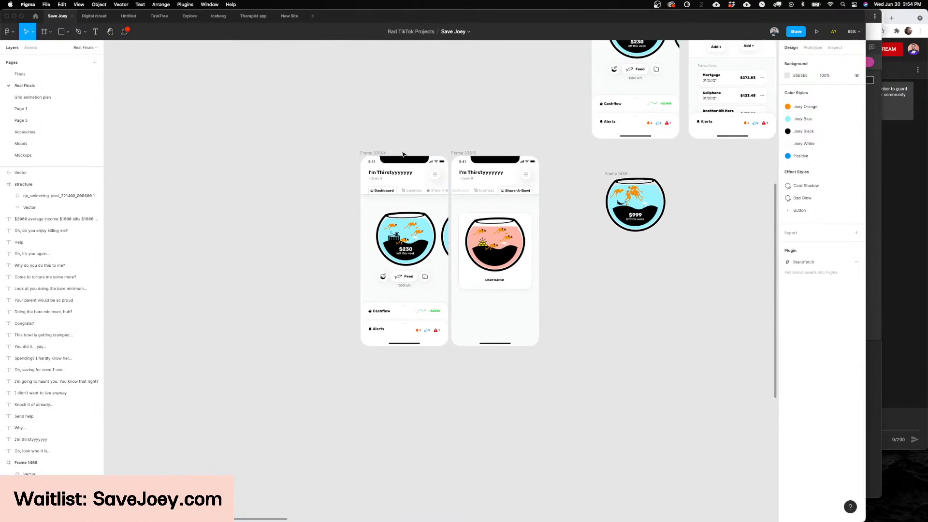
scroll(403, 150, "up", 5)
Step: Select the light Dashboard frame, and examine the dark-mode Dashboard design lower on the Real Finals page
left_click(347, 156)
scroll(347, 157, "down", 10)
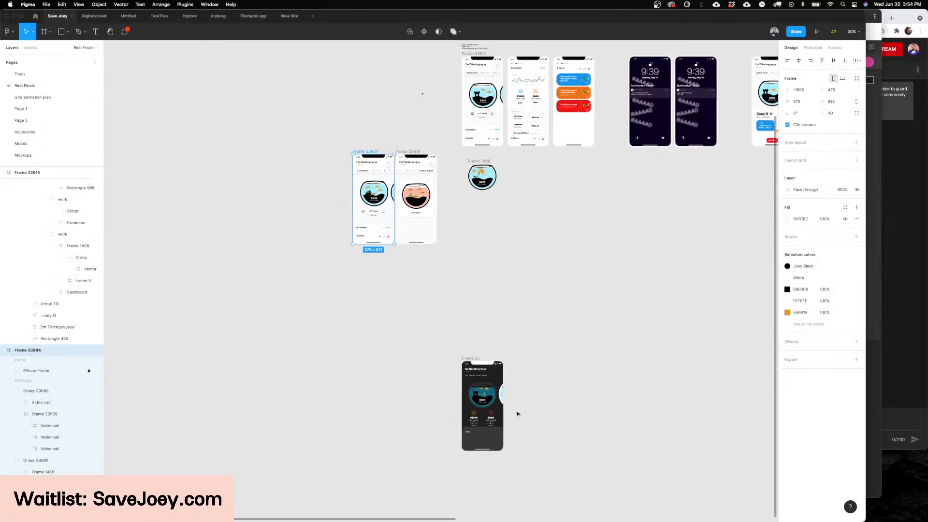
scroll(490, 401, "up", 10)
scroll(491, 401, "down", 3)
scroll(488, 354, "down", 2)
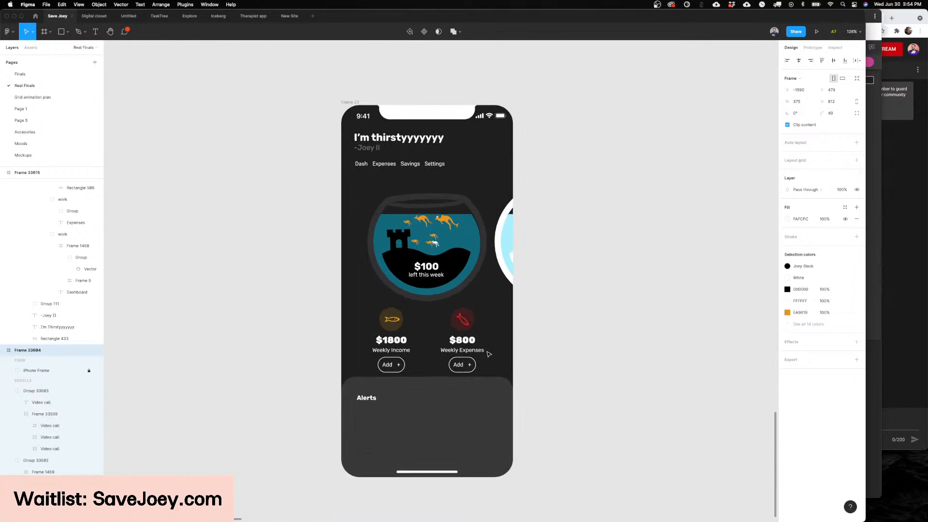
scroll(488, 354, "down", 3)
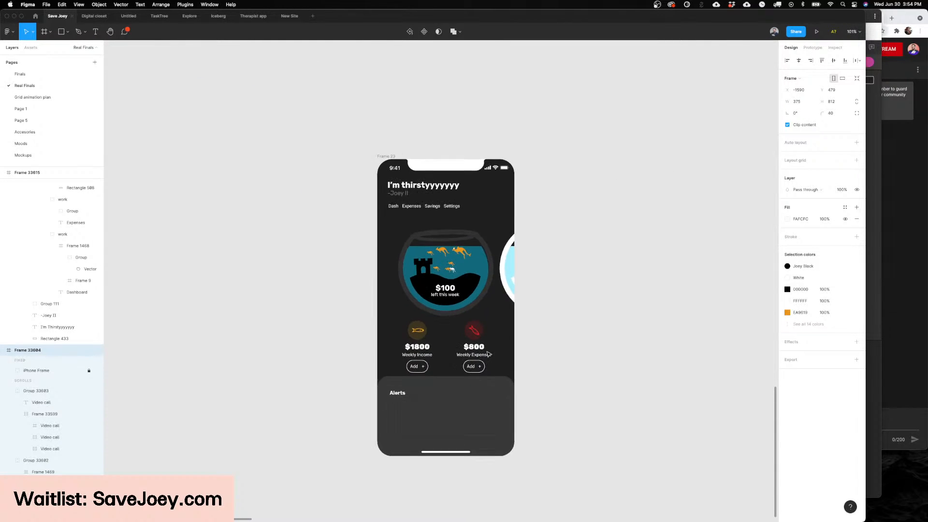
Step: Go back to the light screens and examine the pink bowl card on the Share-A-Bowl screen up close
scroll(489, 356, "up", 3)
scroll(489, 356, "left", 2)
scroll(489, 356, "up", 12)
scroll(489, 356, "left", 5)
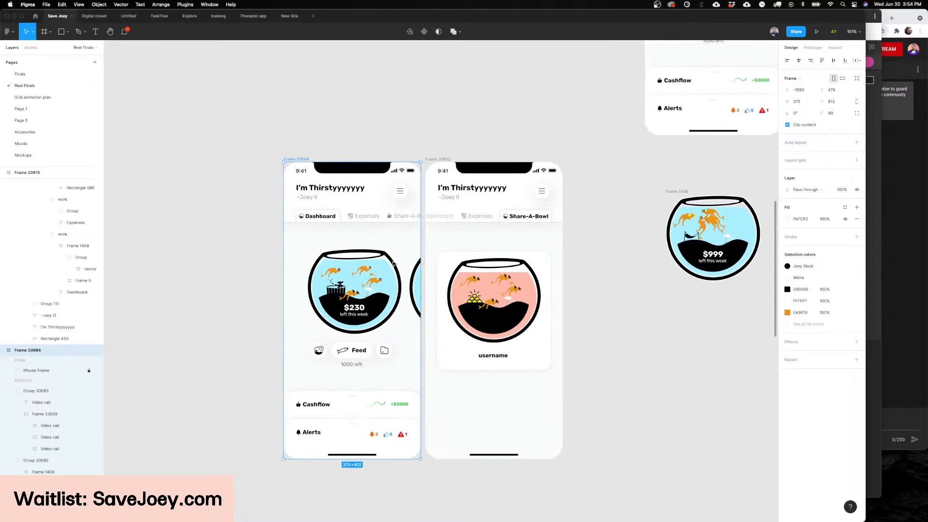
scroll(647, 257, "up", 6)
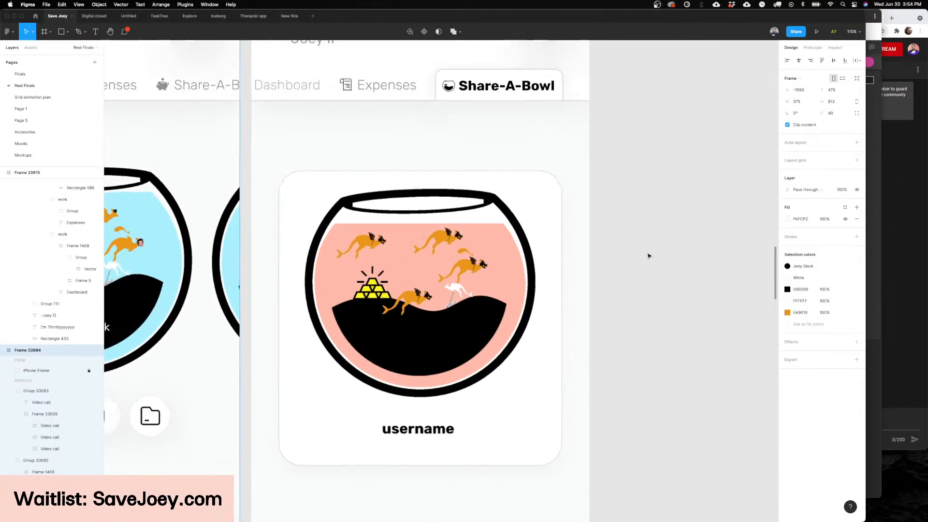
scroll(550, 271, "down", 6)
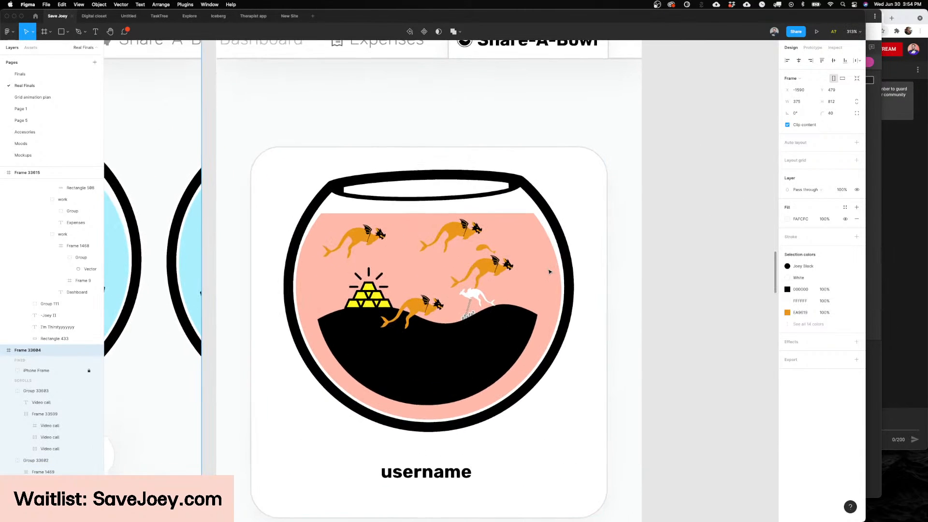
scroll(549, 271, "down", 5)
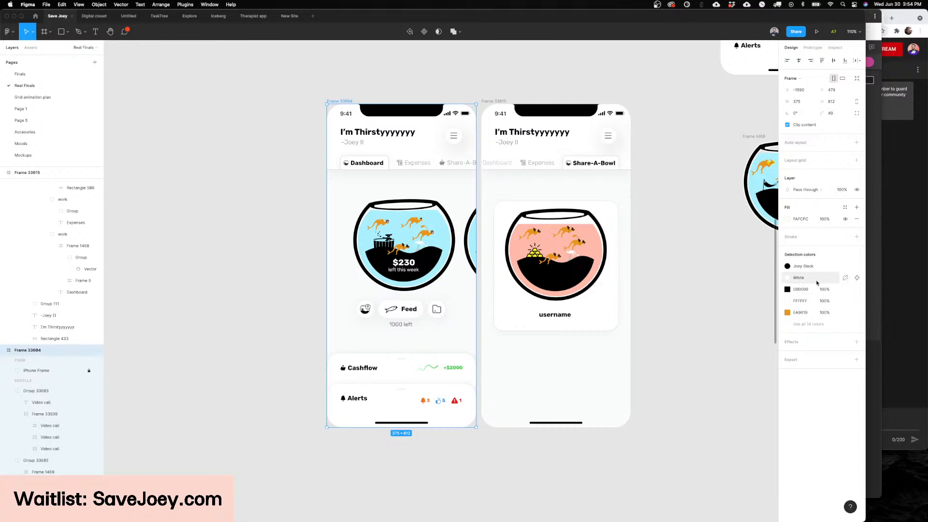
scroll(592, 290, "down", 3)
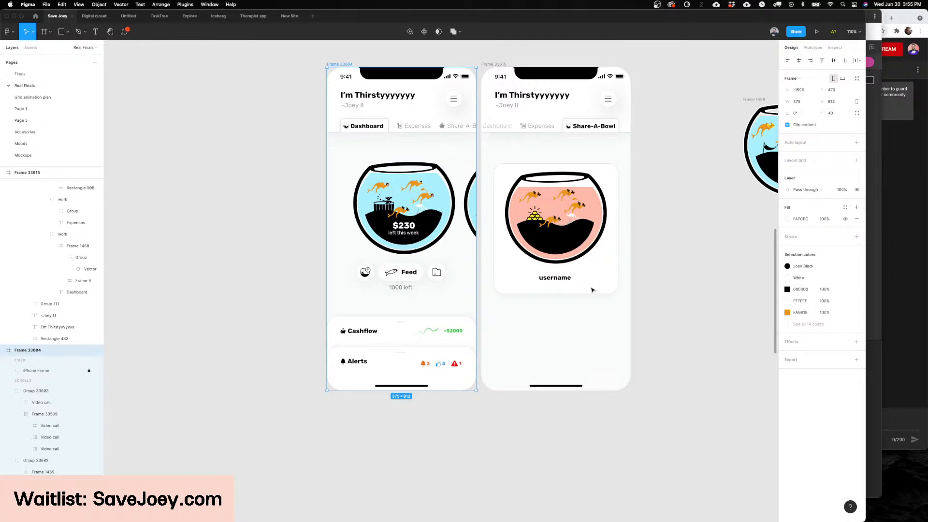
Step: Move the Share-A-Bowl frame right to about X -1168 to widen its gap from the Dashboard frame, and clear the selection
scroll(592, 290, "up", 2)
scroll(592, 290, "right", 4)
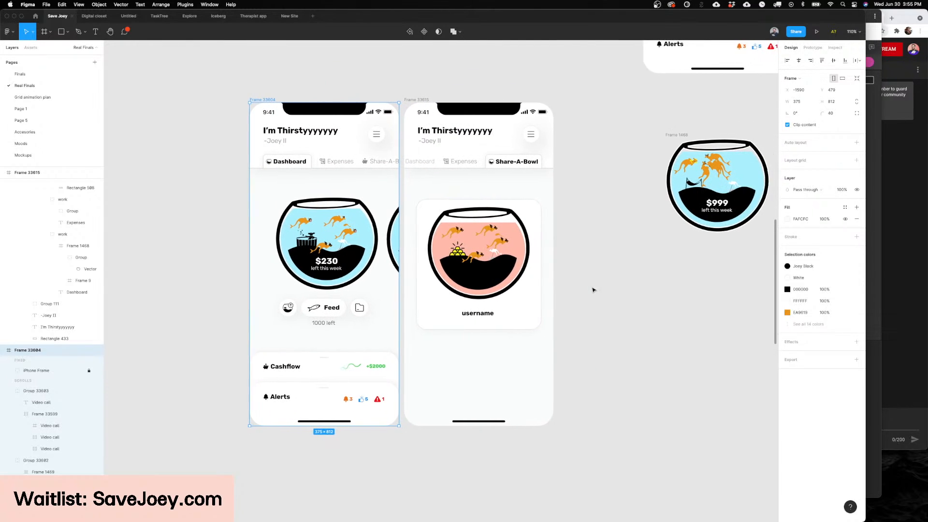
scroll(580, 271, "up", 3)
scroll(618, 265, "left", 2)
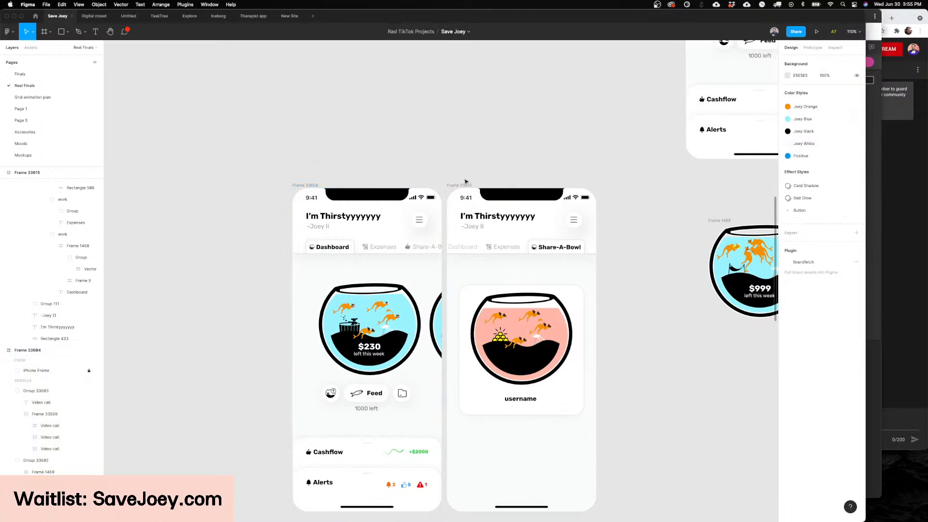
left_click_drag(465, 185, 477, 185)
scroll(752, 269, "down", 5)
scroll(752, 269, "left", 3)
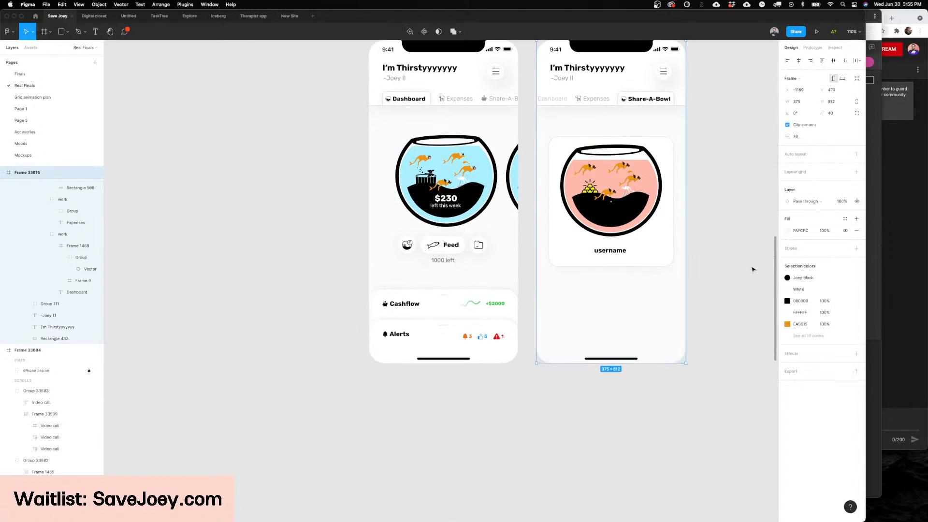
left_click(772, 269)
scroll(692, 249, "up", 3)
scroll(691, 248, "right", 5)
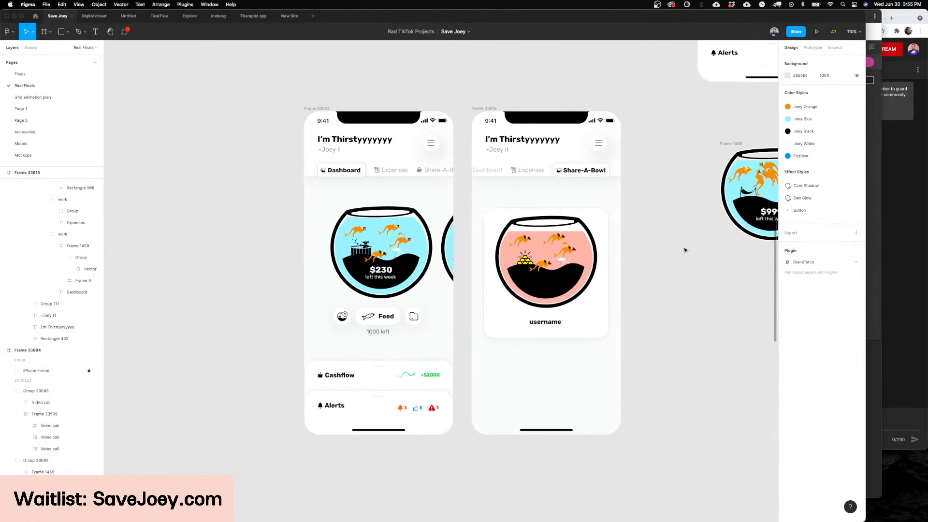
Step: Examine the original Dashboard, Cashflow and Alerts screens up close, including the budget notes above them
scroll(628, 237, "up", 2)
scroll(628, 237, "down", 8)
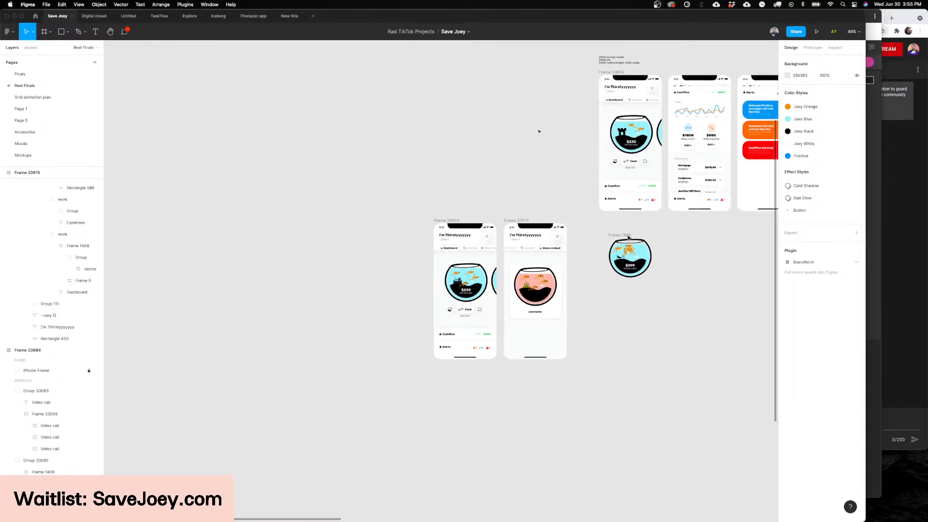
scroll(628, 237, "down", 3)
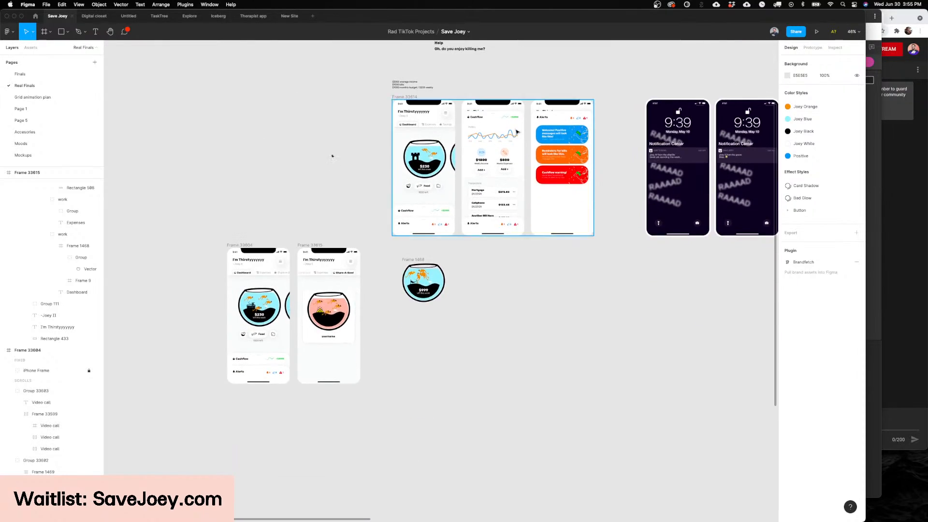
scroll(515, 129, "up", 5)
scroll(515, 129, "up", 5)
scroll(515, 130, "up", 2)
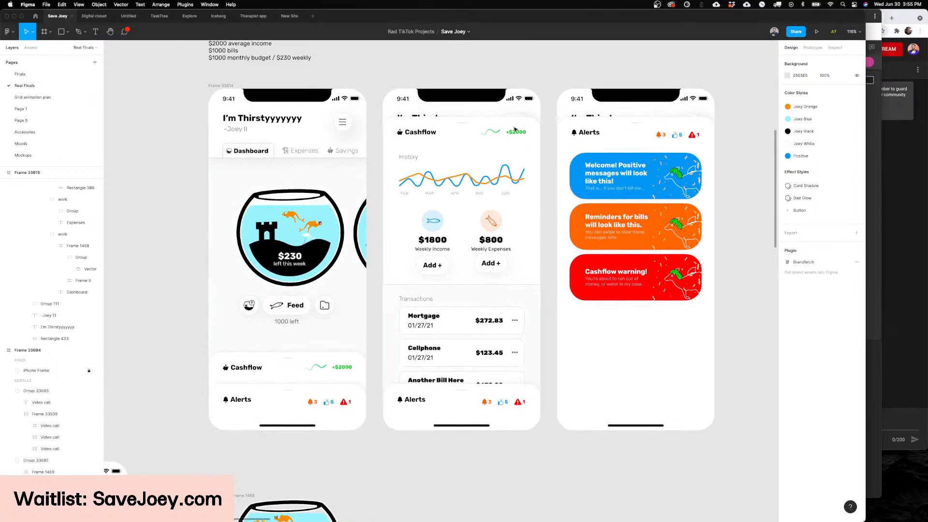
scroll(516, 131, "up", 2)
scroll(559, 154, "down", 1)
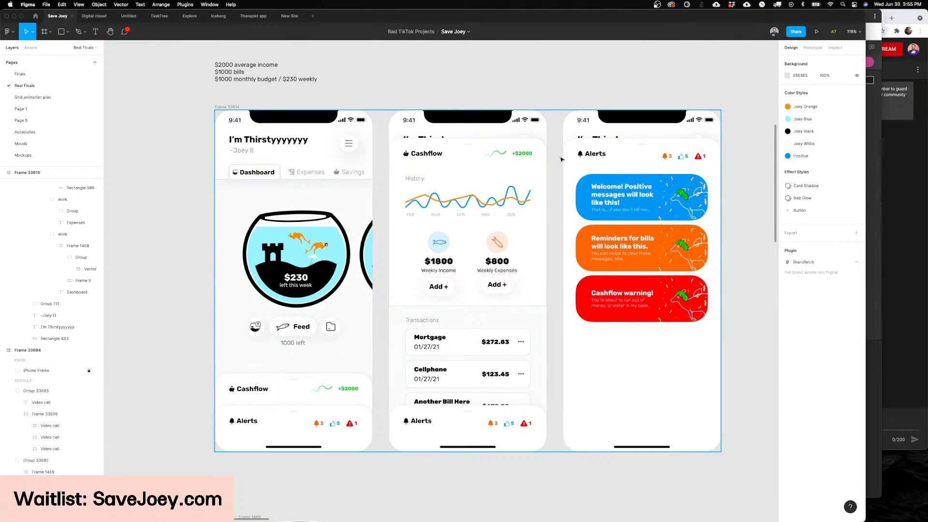
scroll(553, 126, "left", 5)
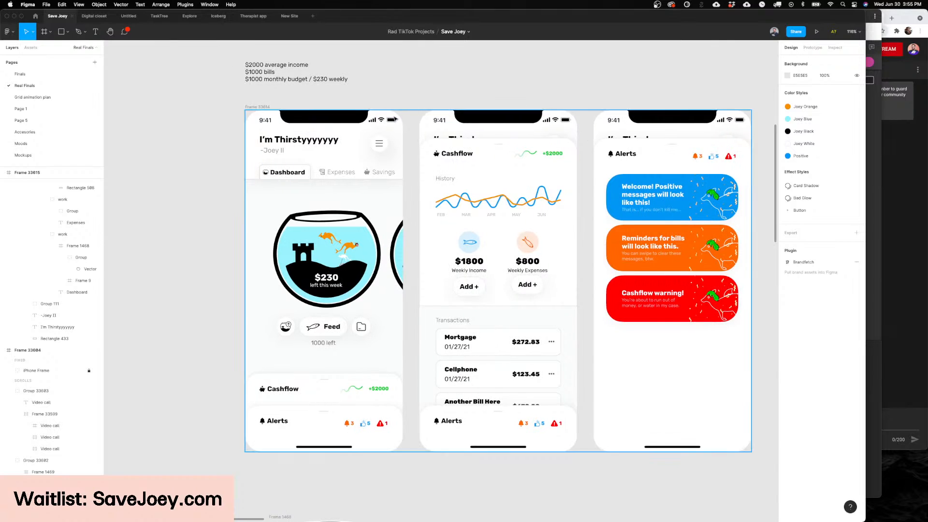
scroll(360, 115, "right", 5)
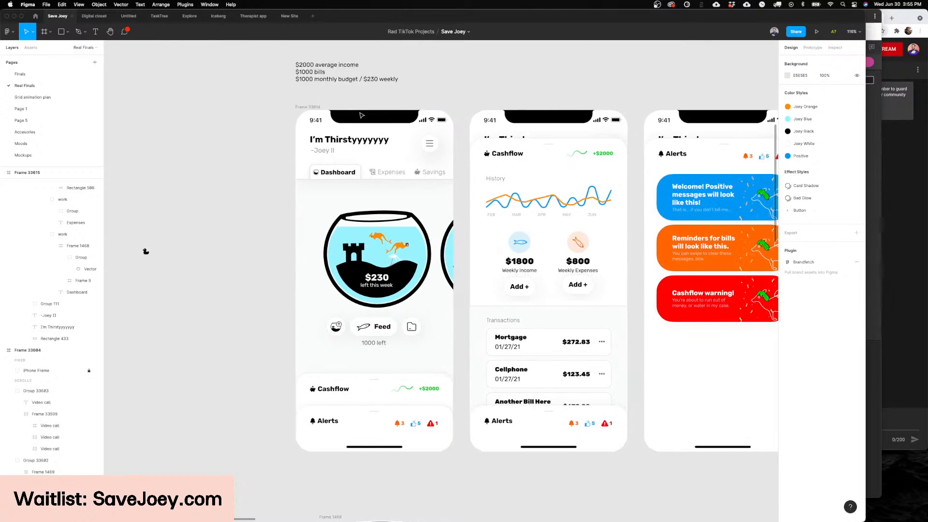
scroll(360, 115, "right", 8)
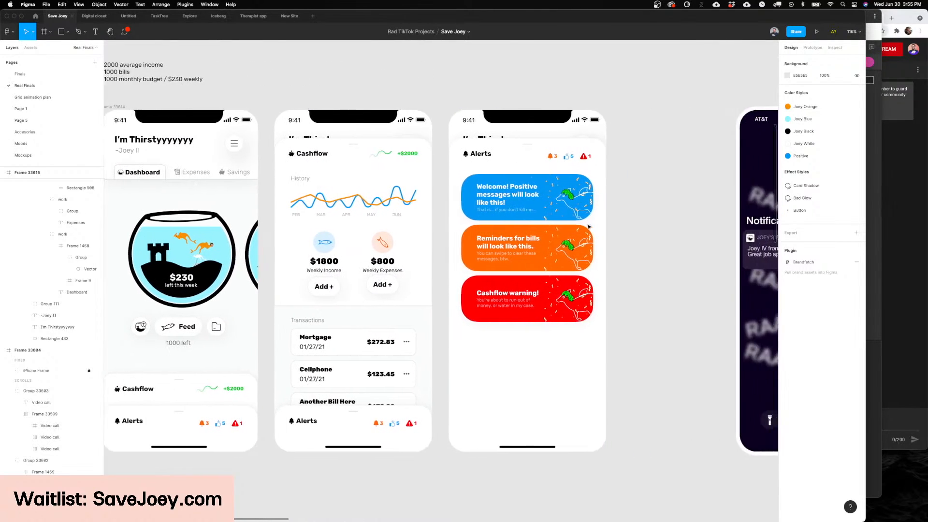
scroll(588, 227, "left", 10)
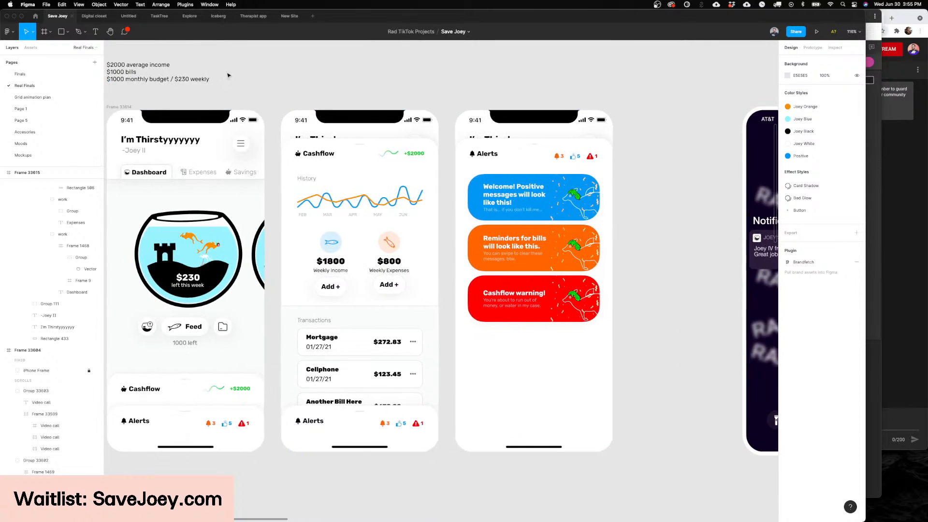
Step: Go back to the newer Dashboard and Share-A-Bowl frames and compare them with the original screens
scroll(423, 126, "down", 10)
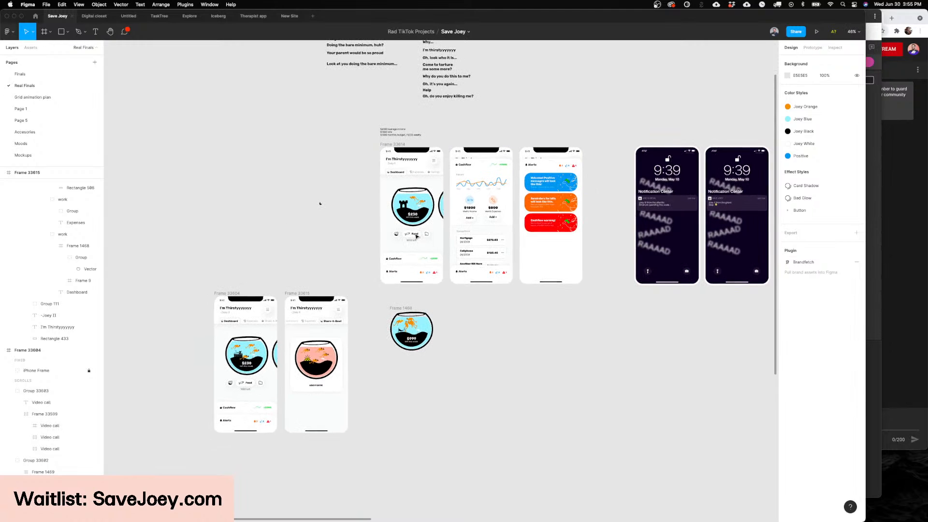
scroll(455, 339, "down", 3)
scroll(455, 339, "up", 10)
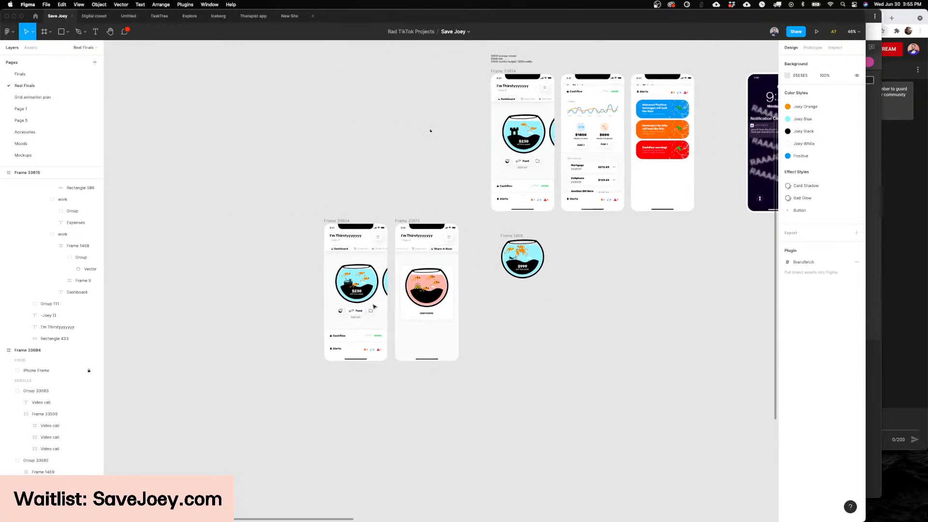
scroll(417, 303, "down", 3)
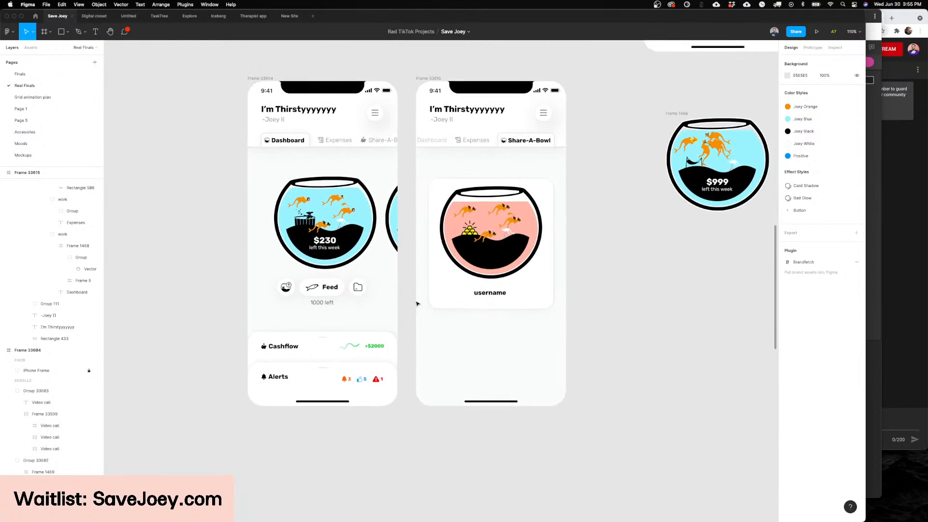
scroll(417, 303, "up", 4)
scroll(417, 303, "down", 4)
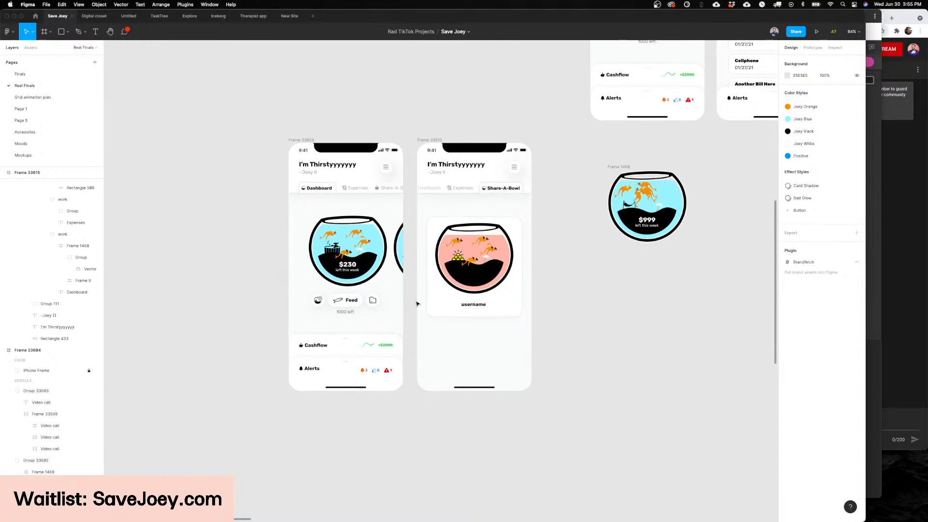
scroll(381, 148, "up", 6)
scroll(382, 148, "right", 10)
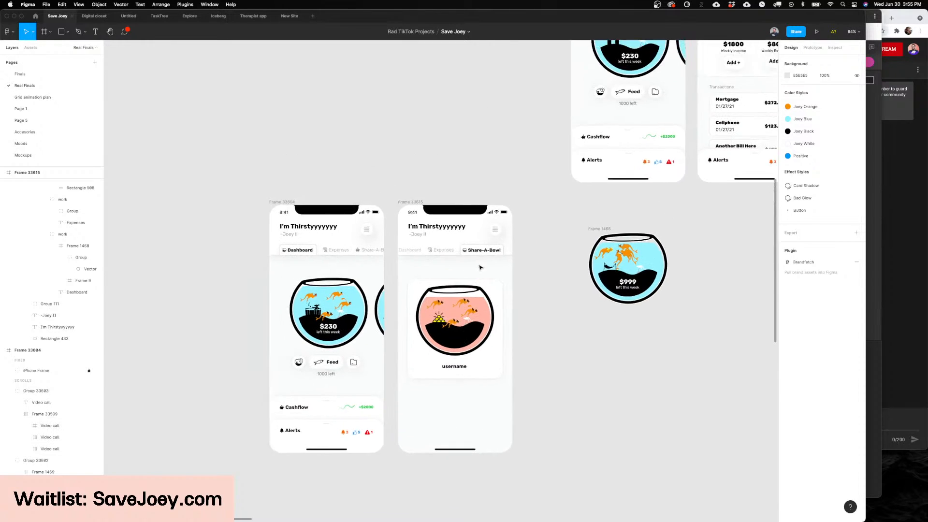
Step: Review the original Dashboard, Cashflow and Alerts screens again along with the neighbouring lock-screen notification mockups
scroll(466, 240, "left", 8)
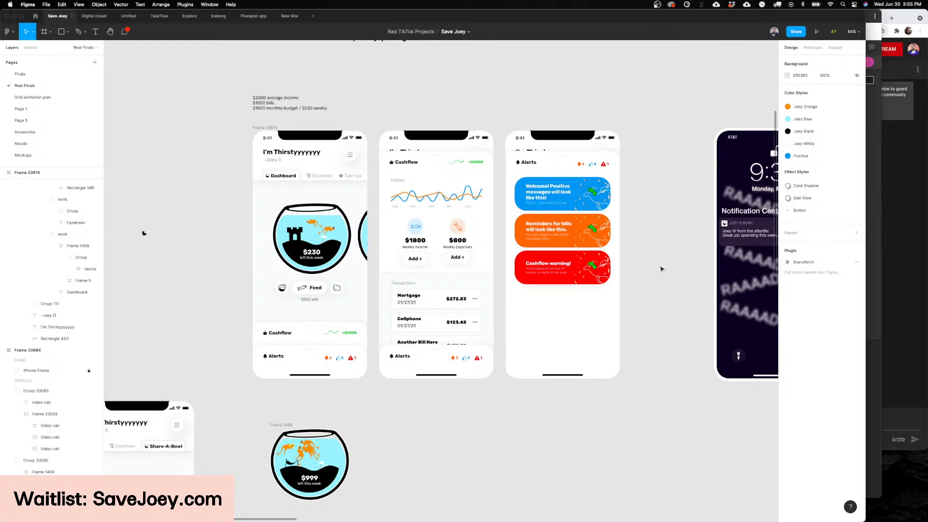
scroll(661, 269, "right", 4)
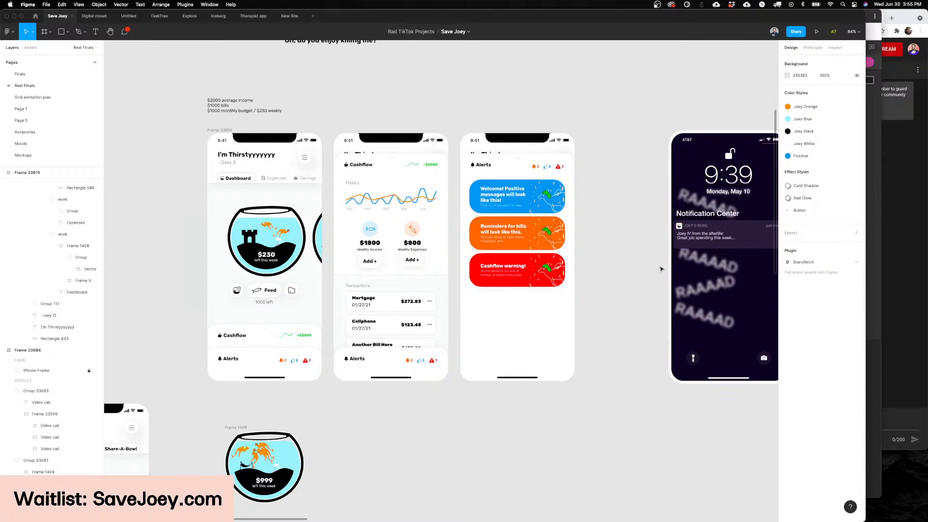
scroll(661, 268, "right", 3)
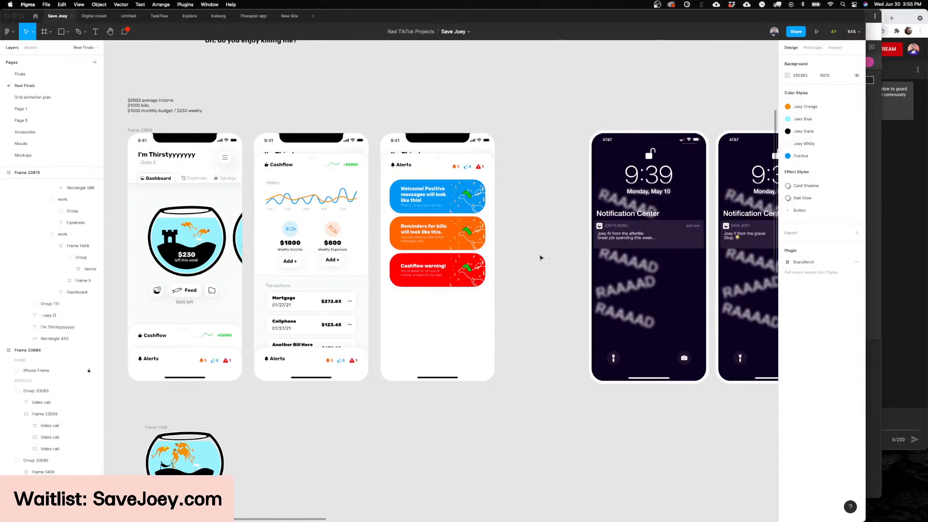
scroll(541, 259, "left", 8)
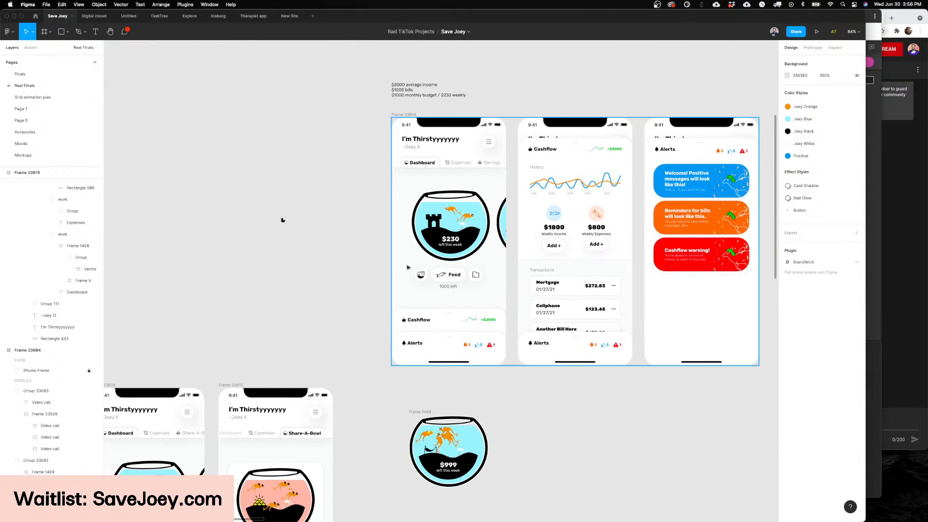
scroll(411, 269, "right", 10)
scroll(439, 264, "right", 2)
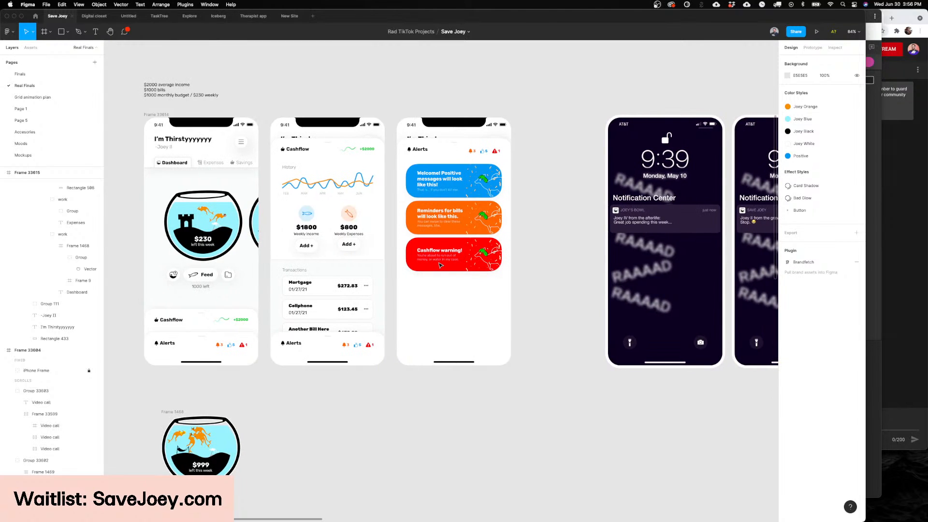
scroll(440, 265, "left", 4)
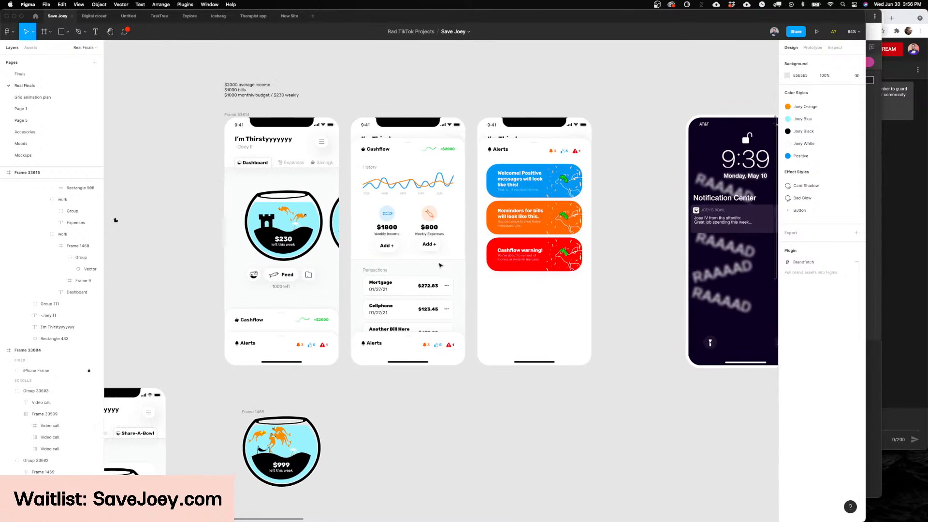
scroll(439, 265, "left", 1)
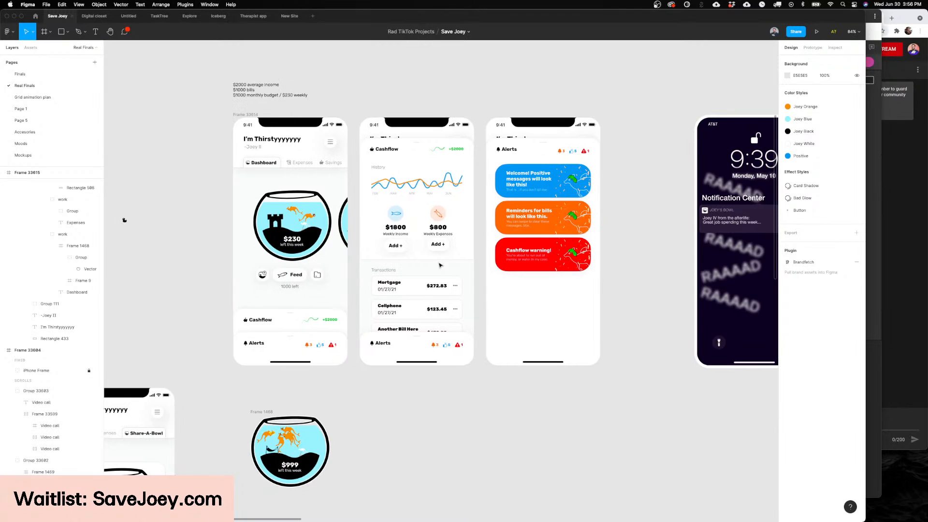
scroll(440, 264, "left", 5)
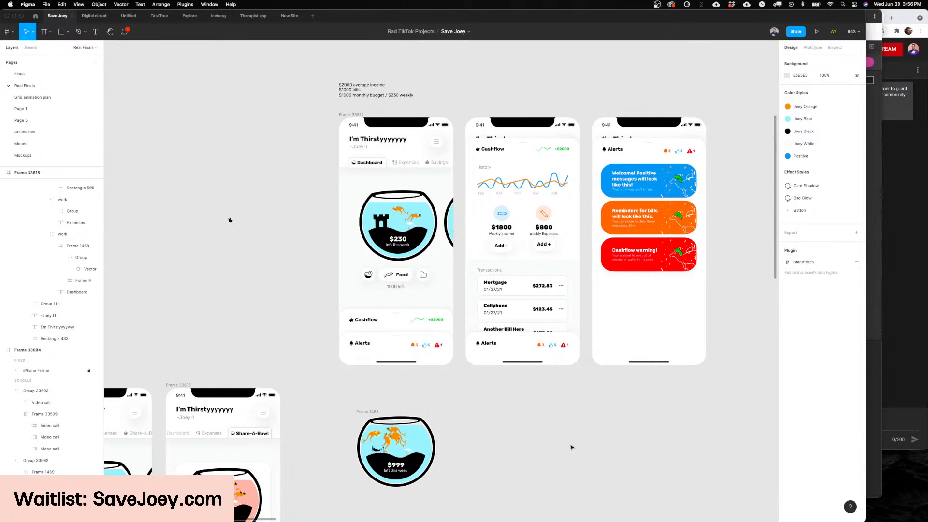
scroll(518, 393, "left", 4)
scroll(518, 393, "right", 5)
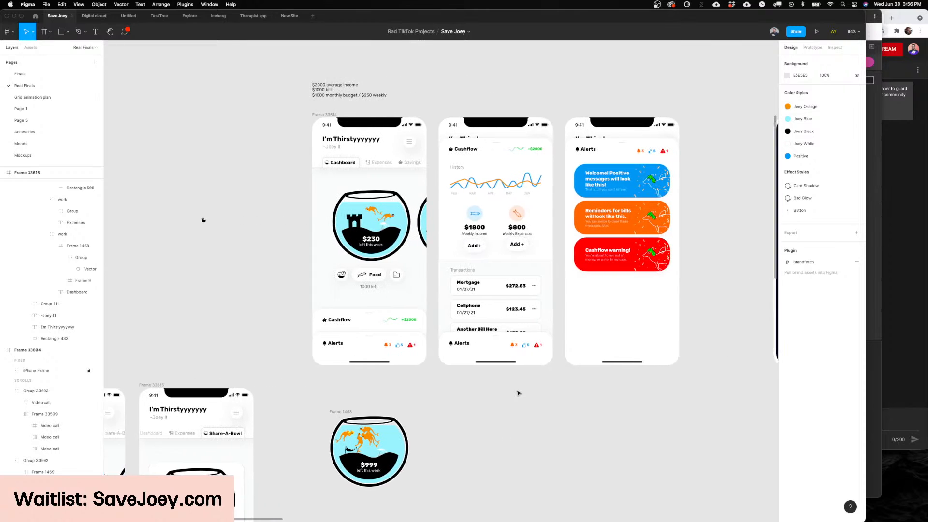
scroll(518, 393, "right", 2)
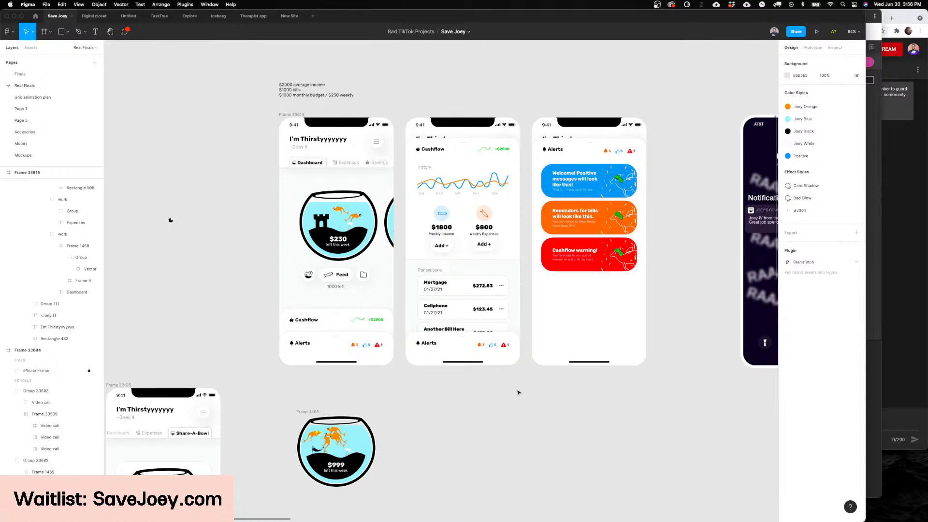
scroll(519, 393, "left", 1)
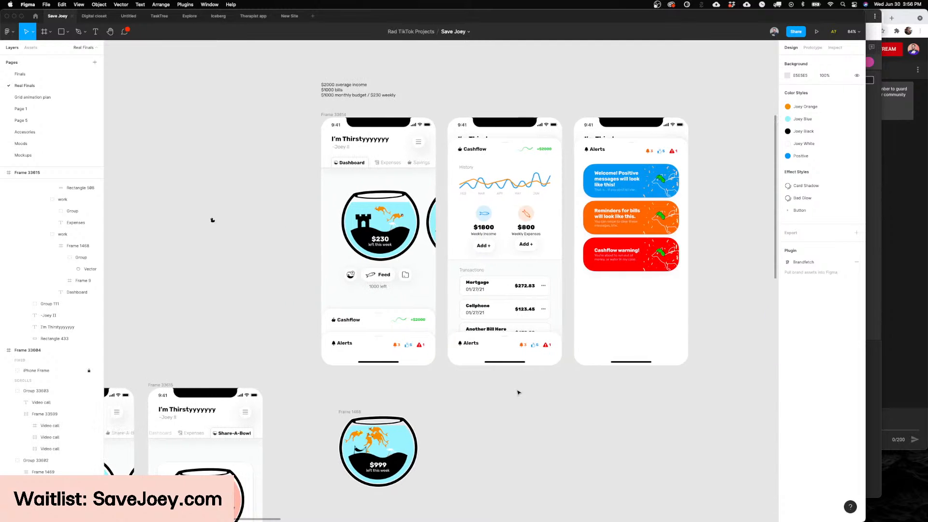
scroll(518, 392, "up", 1)
scroll(518, 392, "right", 9)
scroll(519, 392, "right", 10)
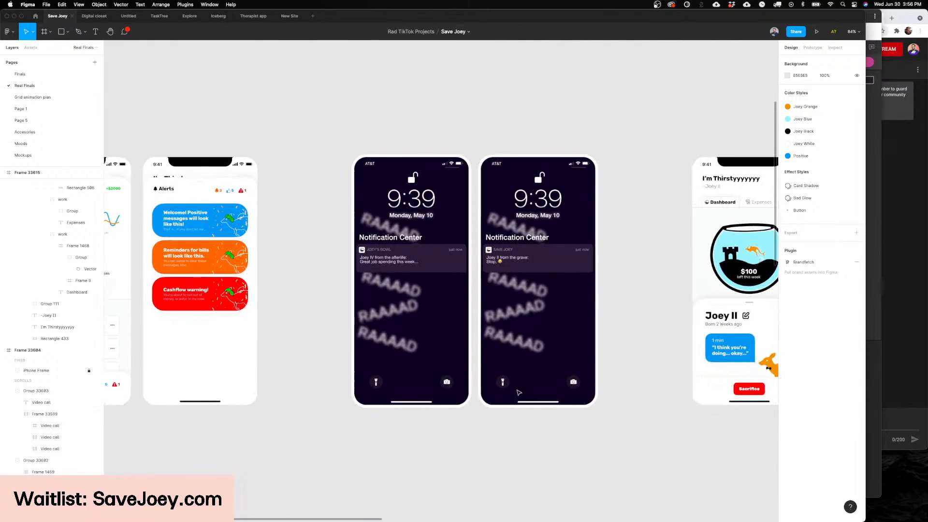
Step: Duplicate the pink bowl card on the Share-A-Bowl screen directly below the original at X 30, Y 593, and clear the selection
scroll(514, 382, "down", 5)
scroll(512, 374, "down", 6)
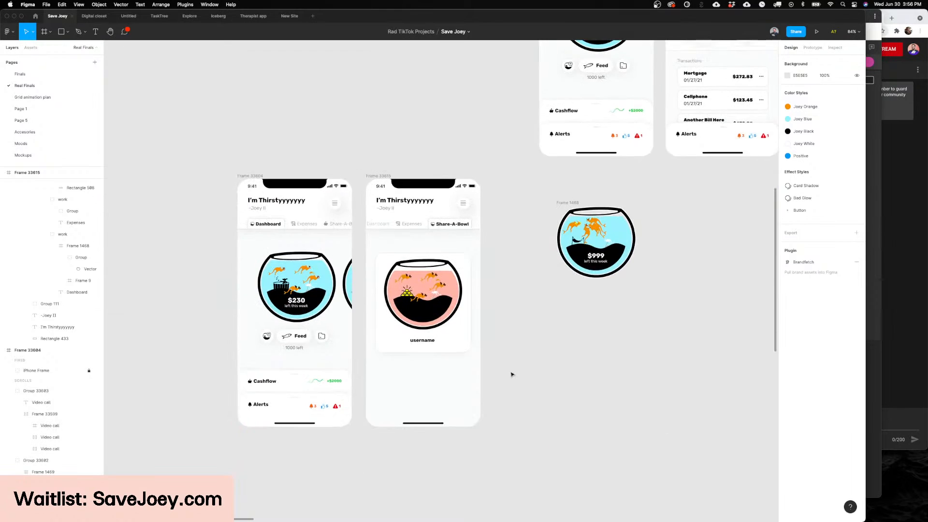
scroll(511, 375, "up", 5, "ctrl")
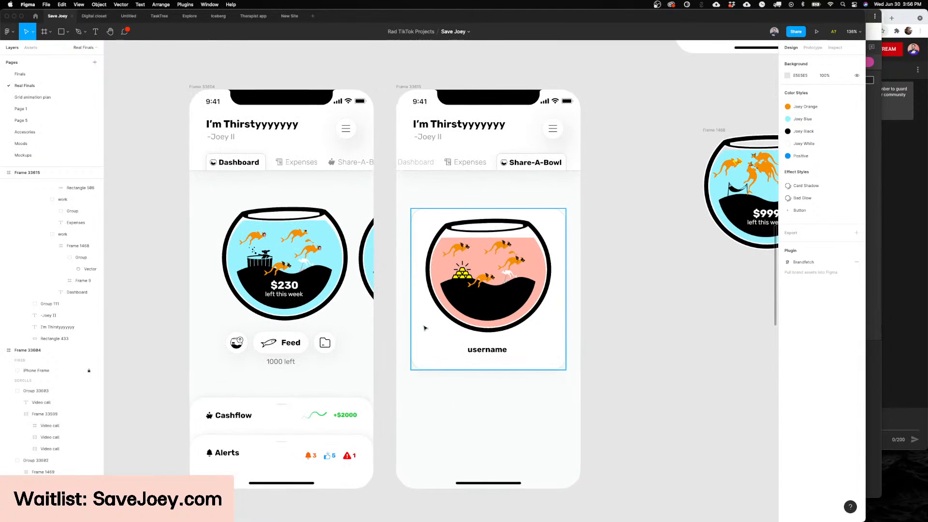
left_click(449, 328)
scroll(481, 338, "right", 2)
left_click_drag(459, 328, 459, 462)
left_click_drag(476, 381, 480, 400)
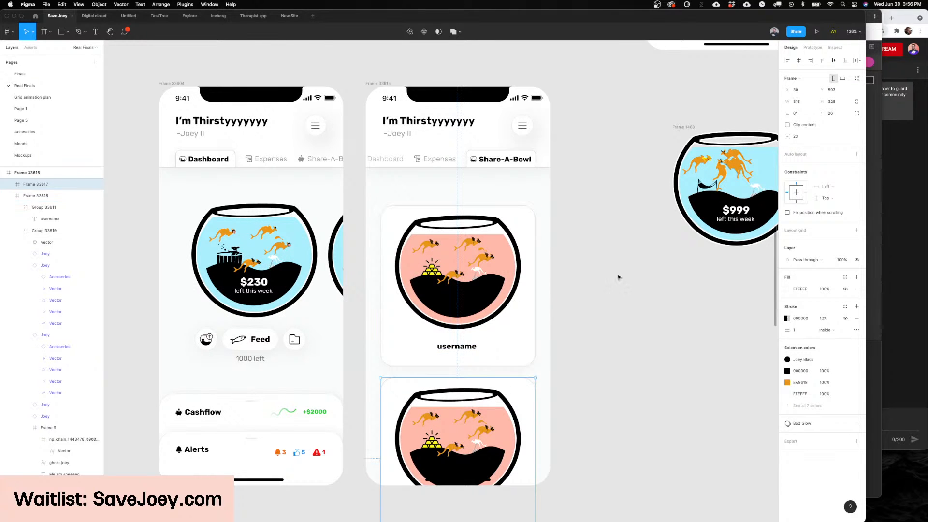
left_click(617, 275)
Step: Search Noun Project for "share" and place the outlined box icon with an upward arrow above the Dashboard fishbowl
scroll(555, 241, "left", 5)
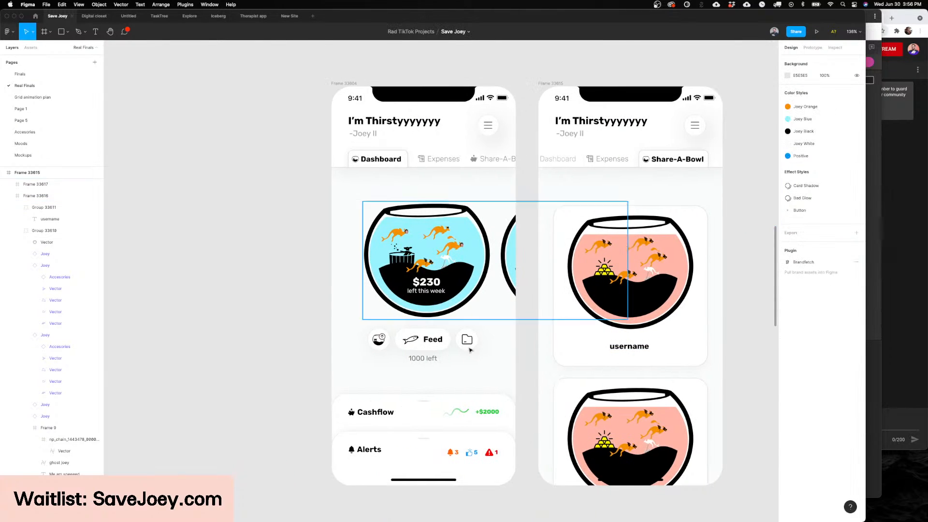
mouse_move(447, 516)
left_click(357, 511)
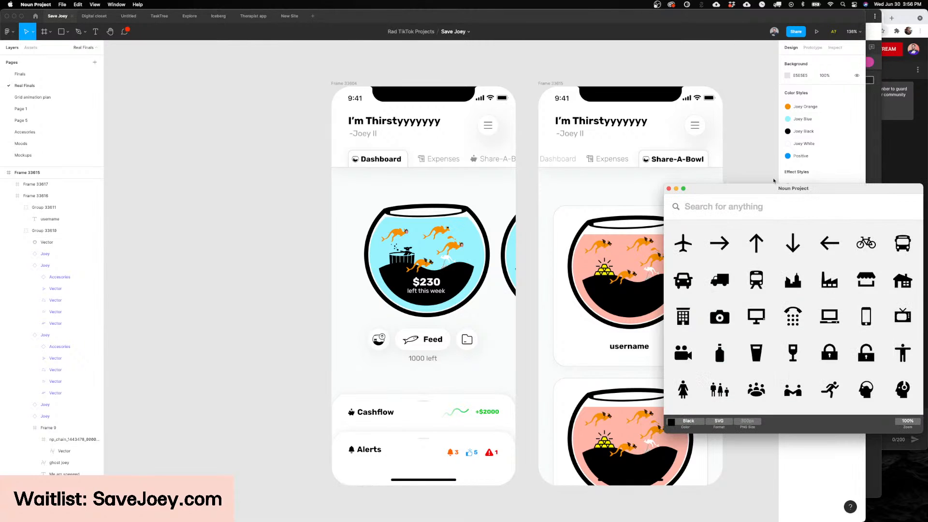
type("share")
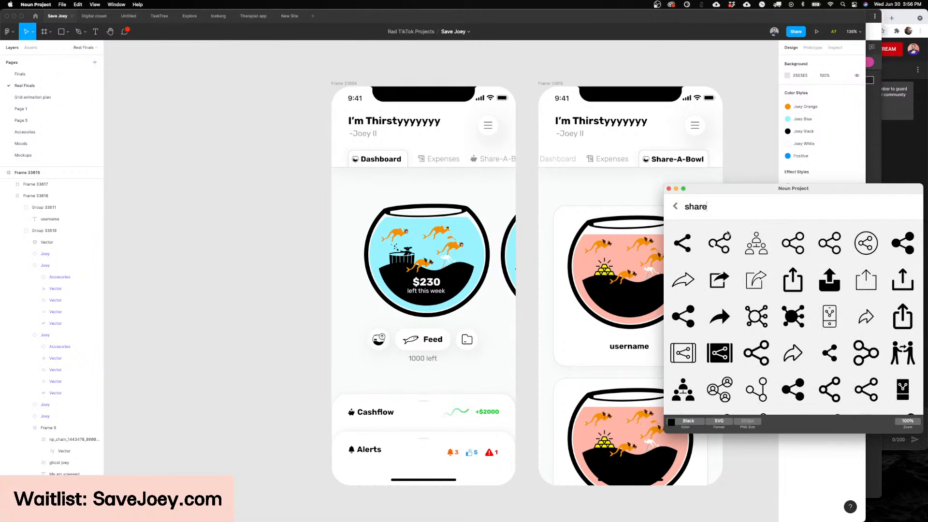
left_click_drag(716, 280, 558, 215)
left_click_drag(790, 286, 481, 193)
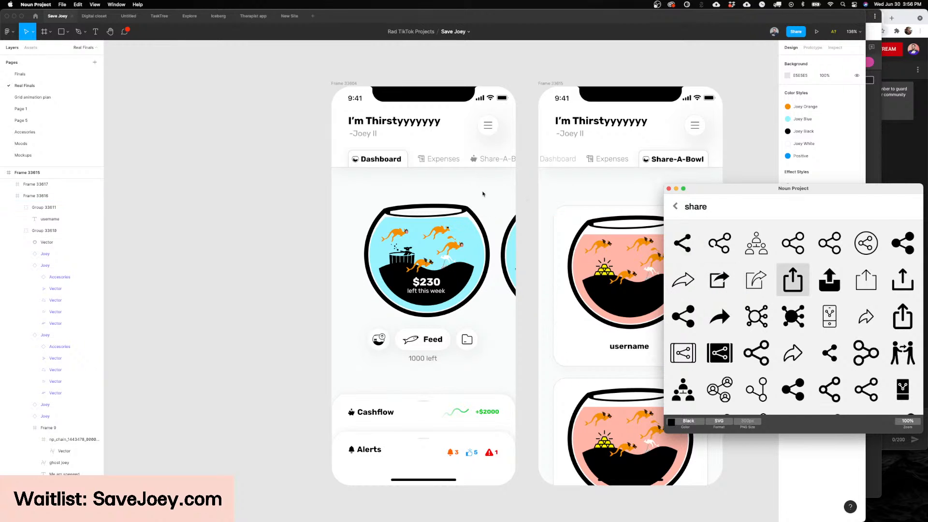
Step: Scale the share icon down to 16 × 16 and position it beside the upper-right rim of the Dashboard's blue fishbowl
scroll(481, 183, "up", 3)
key("k")
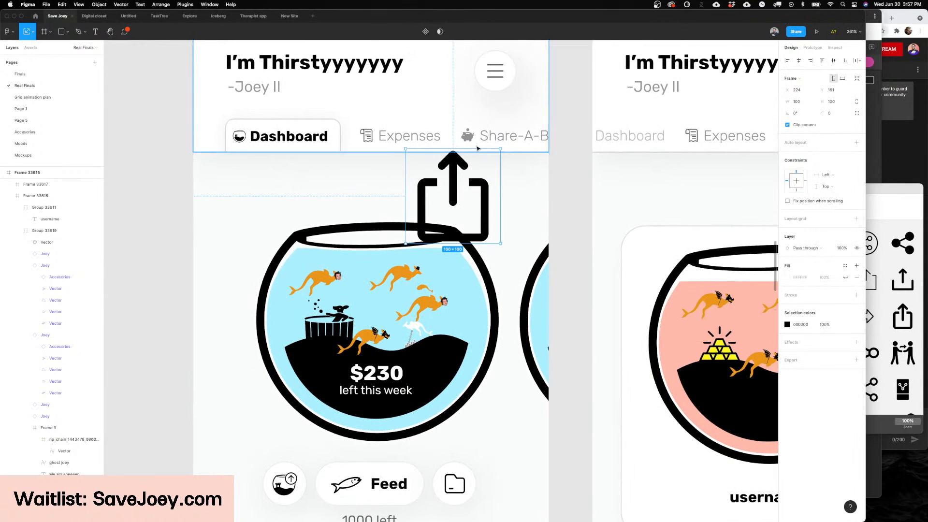
left_click(477, 148)
left_click(462, 181)
left_click_drag(455, 149, 489, 219)
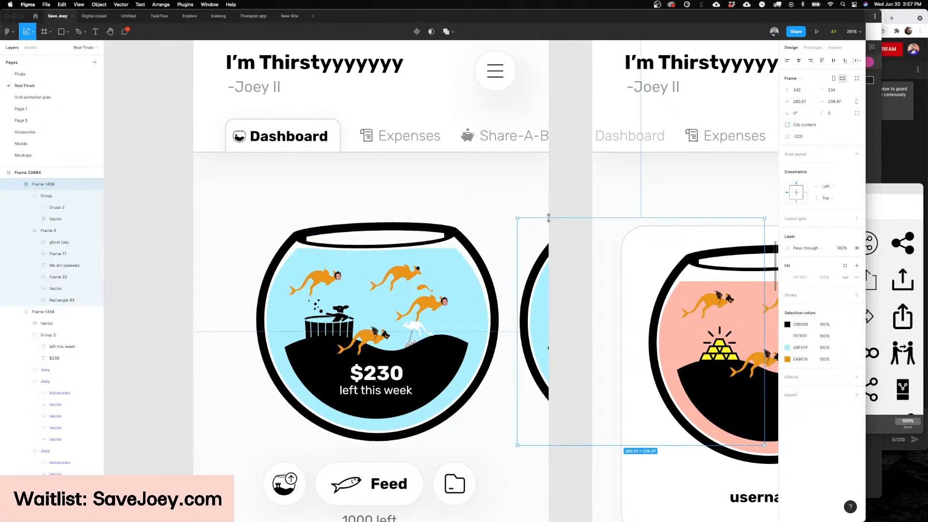
key("Left")
key("Left")
right_click(561, 209)
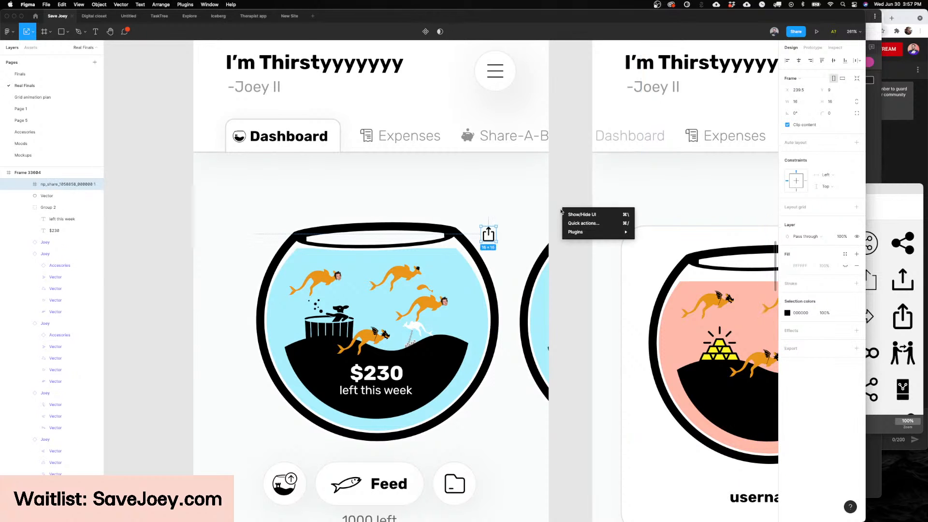
Step: Clear the share icon's selection and review the Dashboard and Share-A-Bowl screens side by side
scroll(562, 205, "down", 4)
key("v")
scroll(564, 202, "down", 1)
left_click(564, 203)
scroll(565, 202, "down", 3)
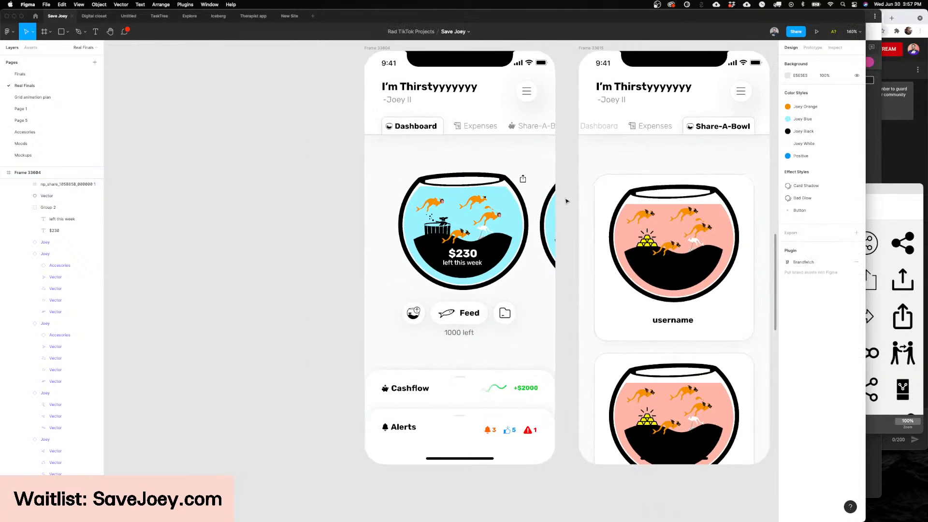
scroll(566, 200, "up", 1)
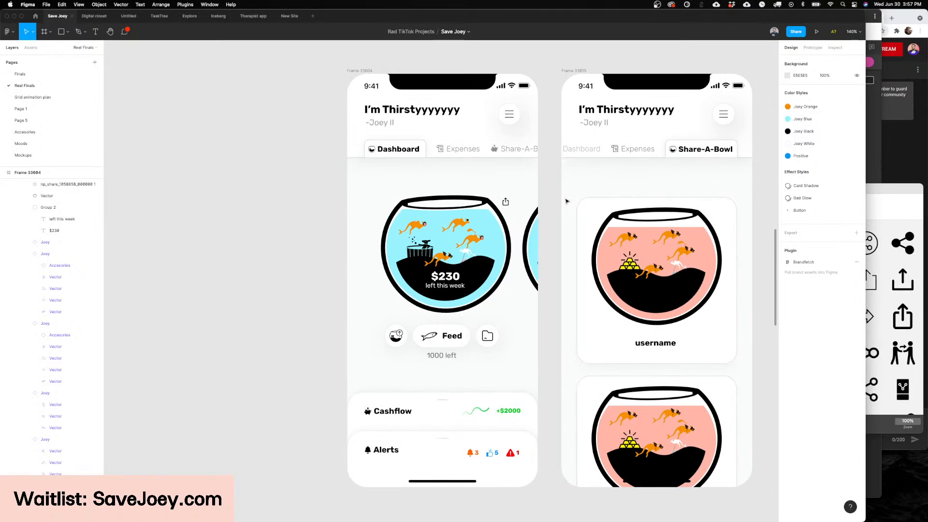
scroll(567, 200, "right", 6)
scroll(567, 200, "down", 2)
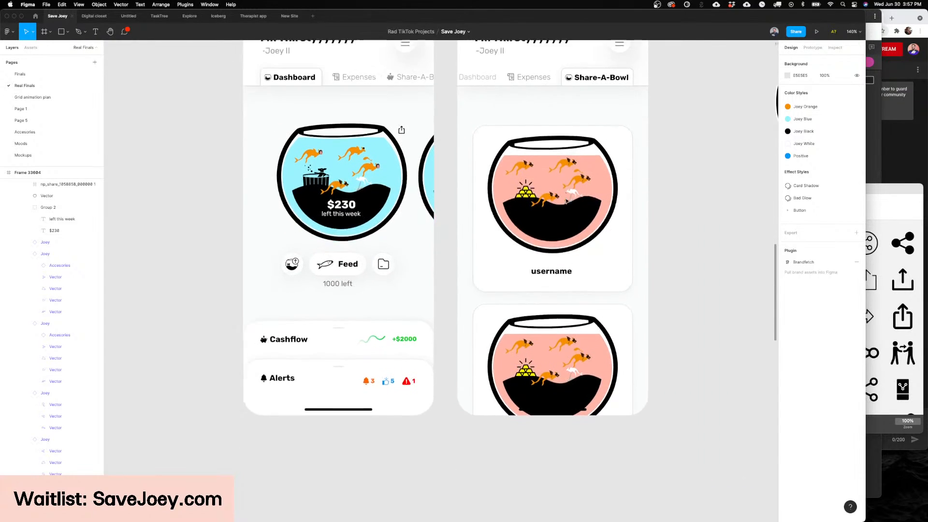
scroll(566, 200, "right", 3)
scroll(566, 200, "up", 1)
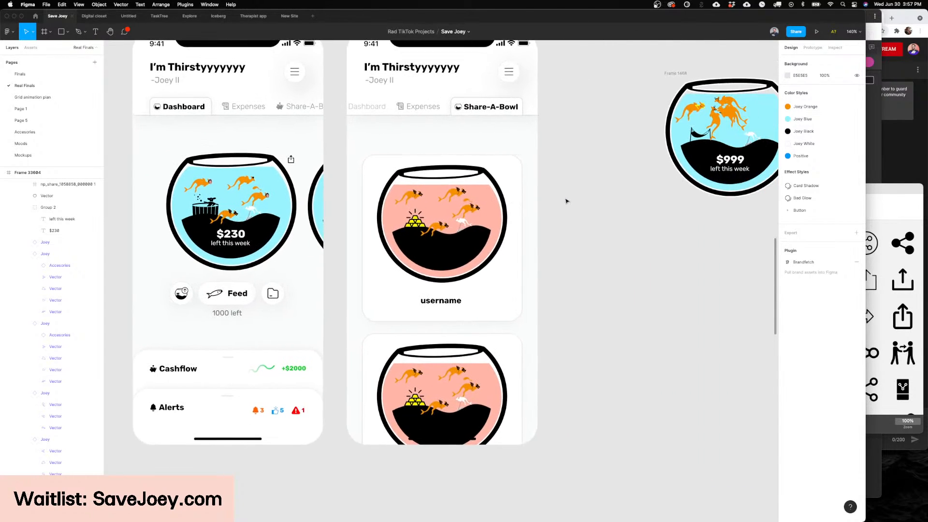
Step: Add a "Trending" text label above the first bowl card on the Share-A-Bowl screen at X 37, Y 197
scroll(566, 200, "up", 10)
key("t")
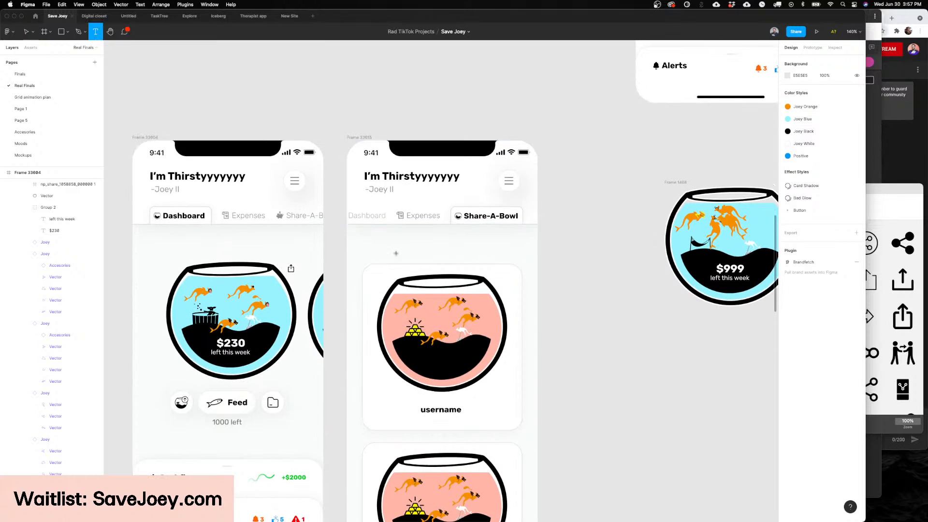
left_click(375, 240)
type("T")
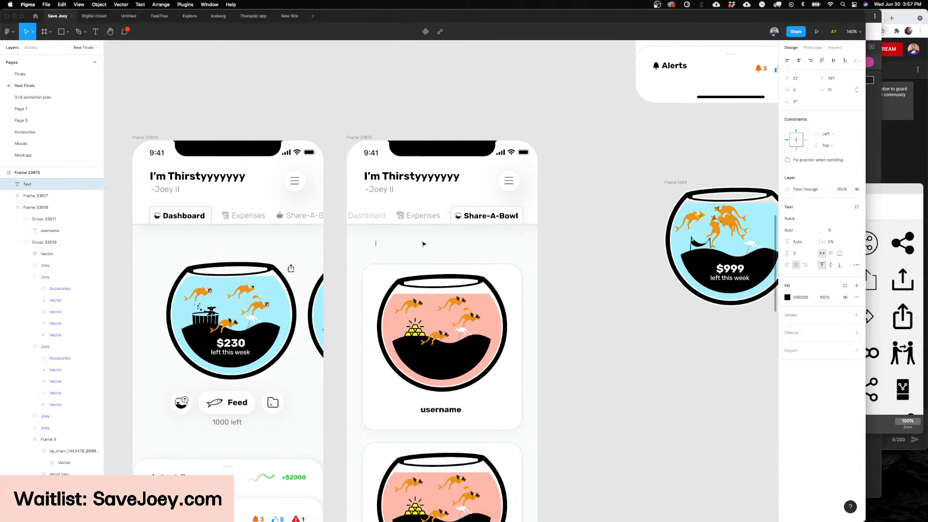
key("Escape")
type("rending")
key("Escape")
scroll(420, 264, "up", 3)
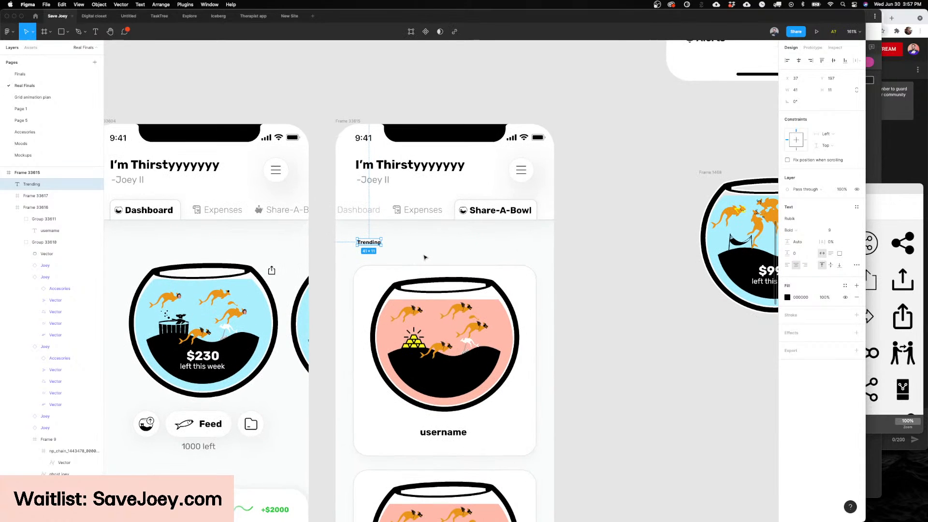
scroll(429, 255, "down", 1)
scroll(428, 255, "down", 3)
key("r")
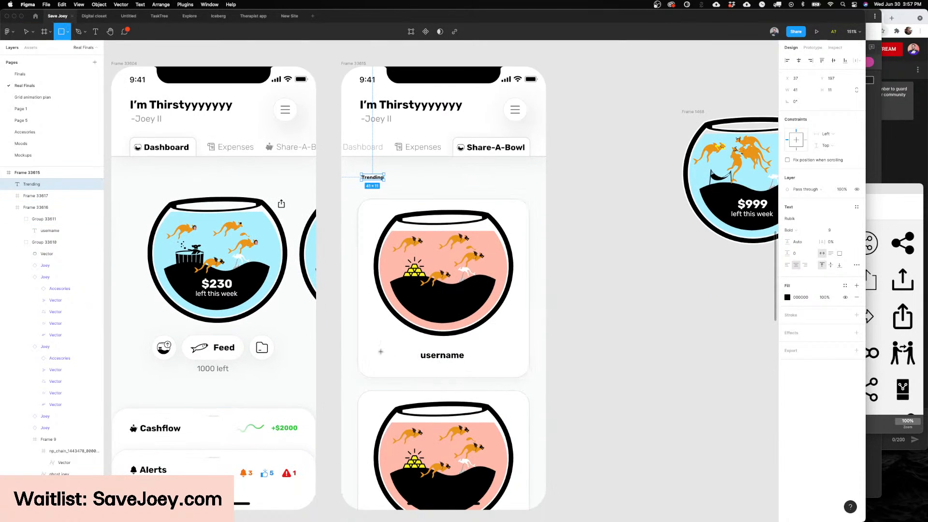
key("v")
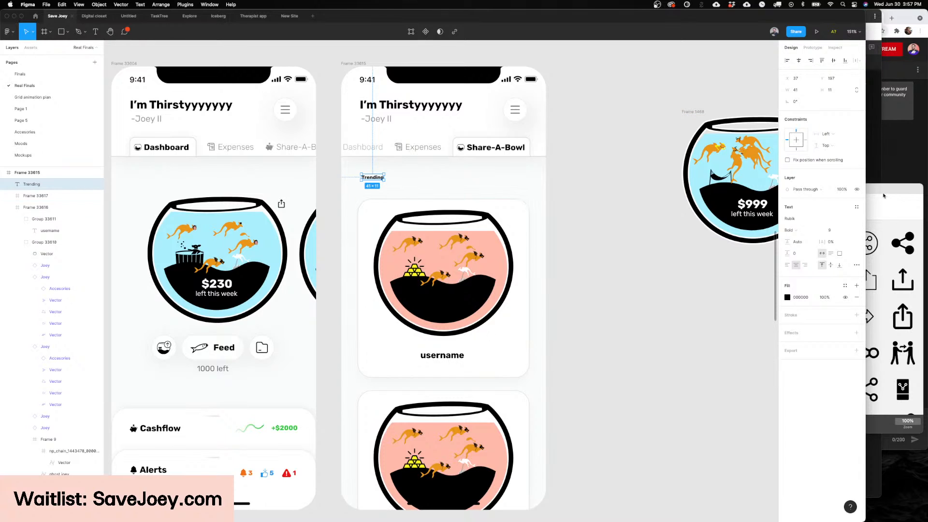
left_click_drag(888, 190, 884, 177)
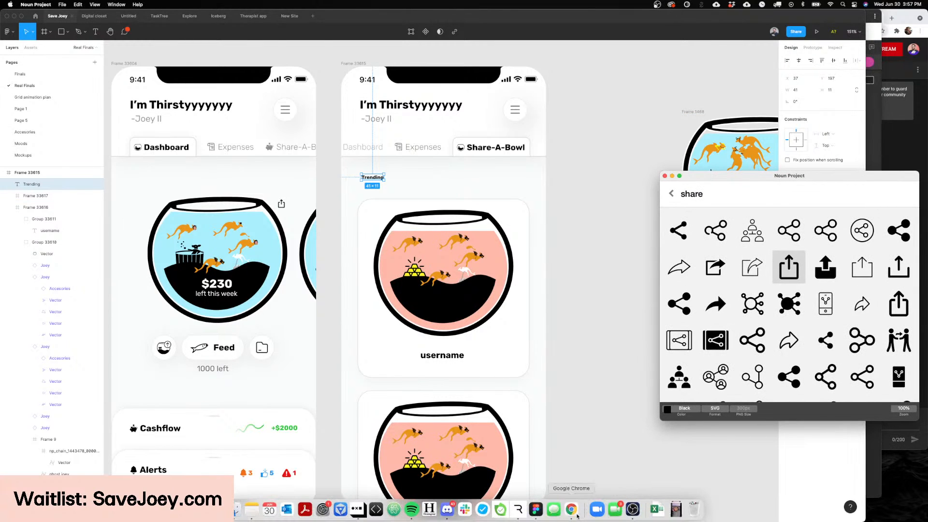
Step: Open reddit.com in a new Google Chrome tab and examine its home feed's sorting options and vote controls
left_click(571, 511)
key("super+t")
type("reddit.com/r/NameCheap/comments/biyu8d/not_receiving_otp2fa_code/")
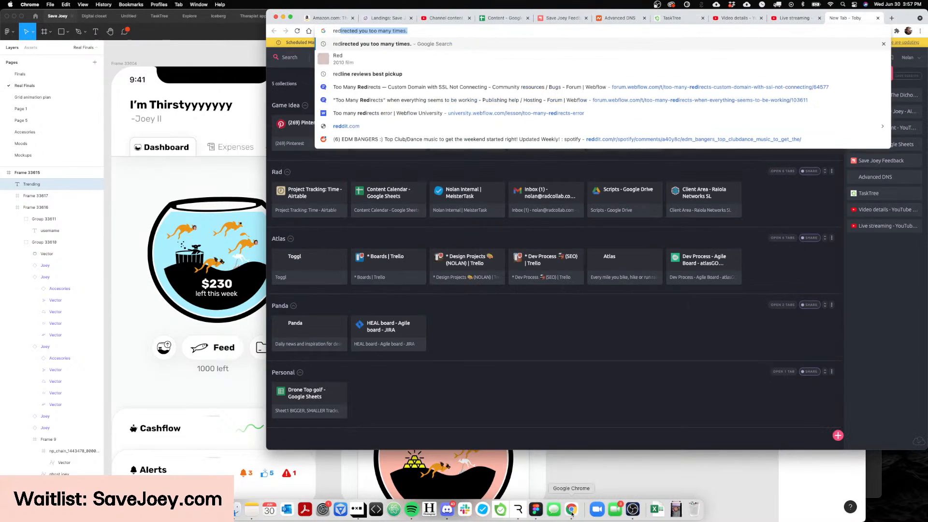
key("Return")
key("super+w")
key("super+t")
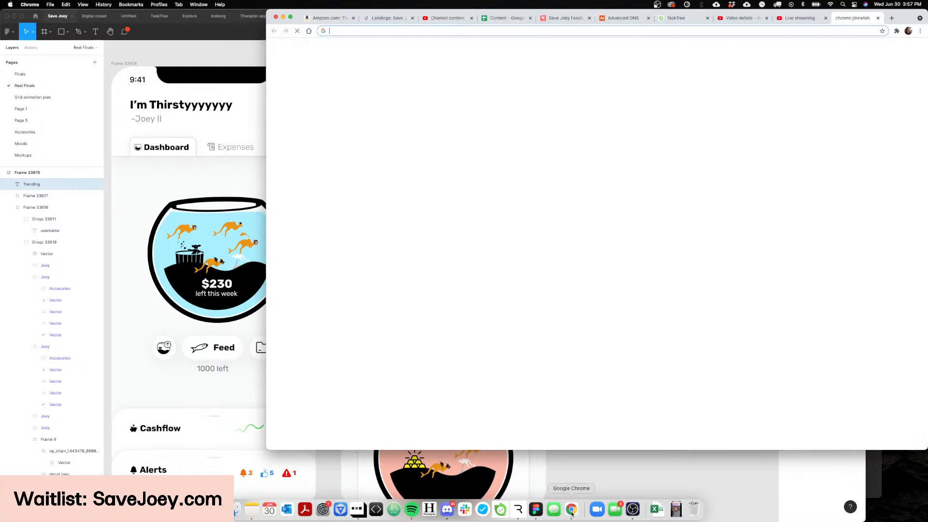
type("reddit.com")
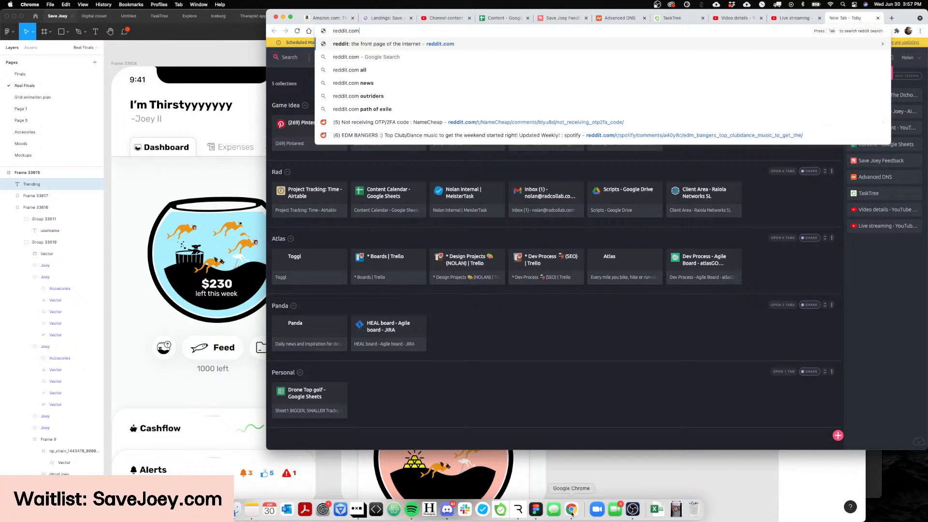
key("Return")
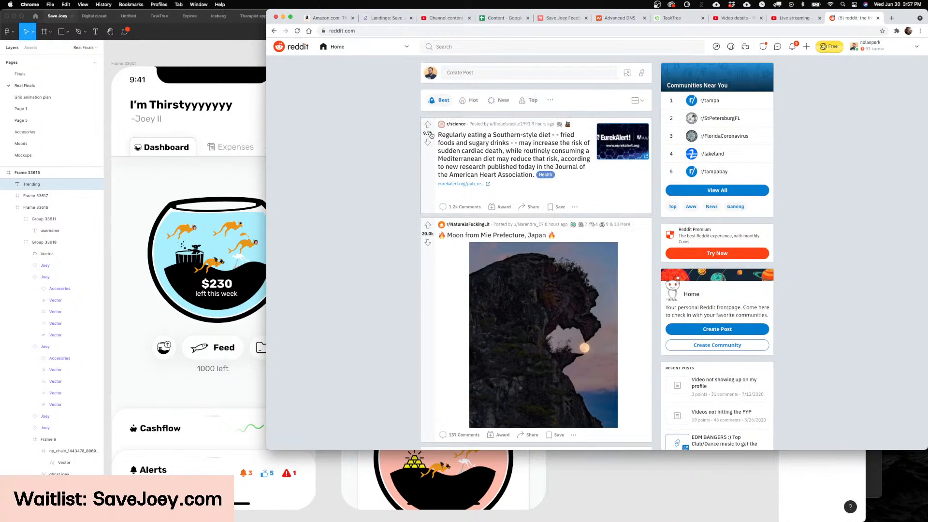
scroll(428, 173, "down", 3)
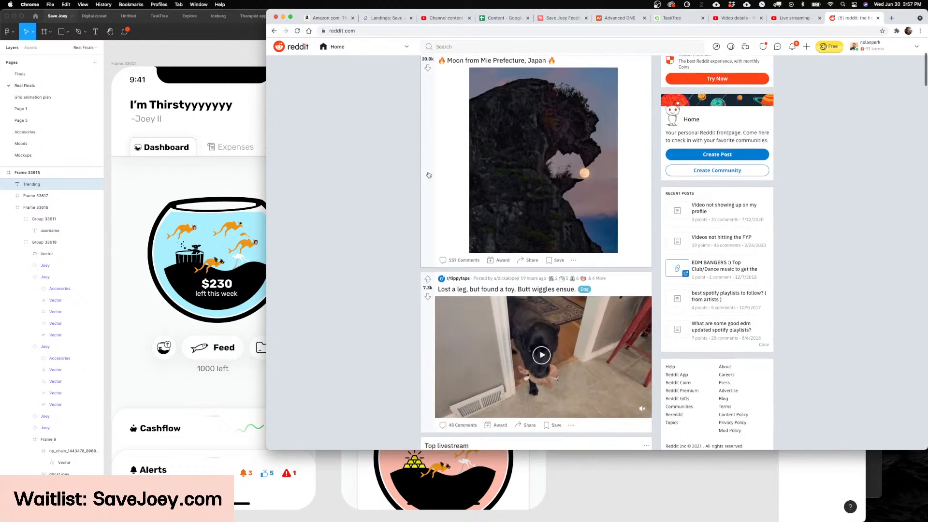
scroll(428, 171, "up", 2)
scroll(437, 208, "up", 1)
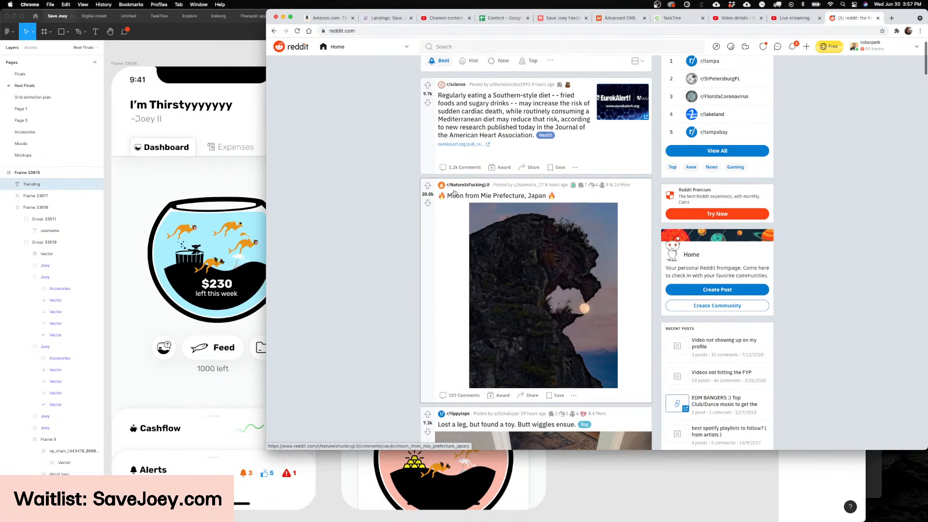
left_click(626, 488)
scroll(568, 386, "left", 1)
scroll(566, 384, "right", 2)
scroll(566, 384, "up", 1)
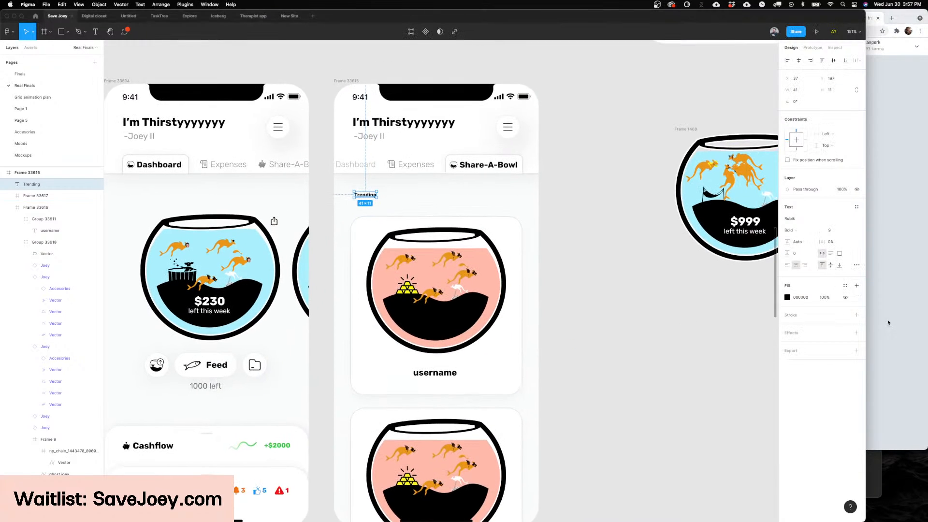
Step: Switch to the Save Joey Feedback board in Google Chrome and examine the sort and status options offered under Trending
key("super+Tab")
left_click(635, 498)
left_click(880, 254)
left_click(567, 19)
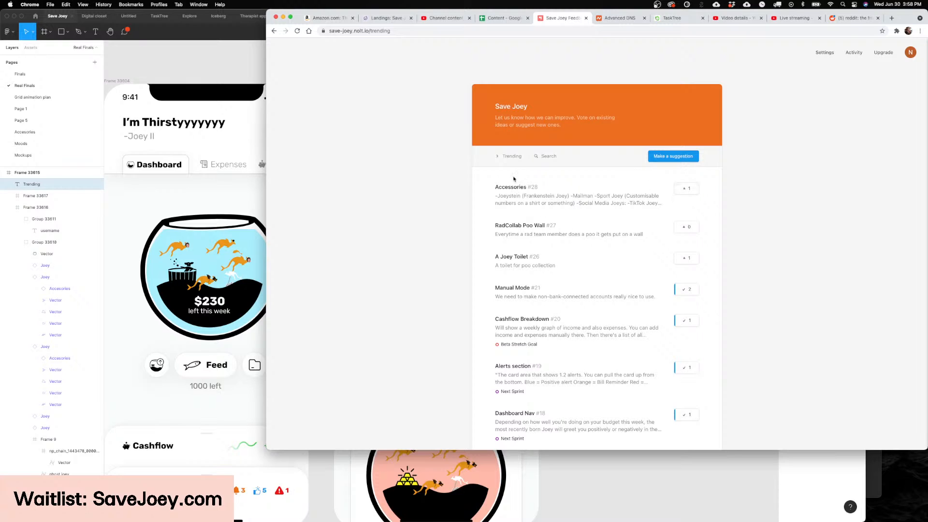
left_click(504, 158)
left_click(437, 188)
left_click(507, 156)
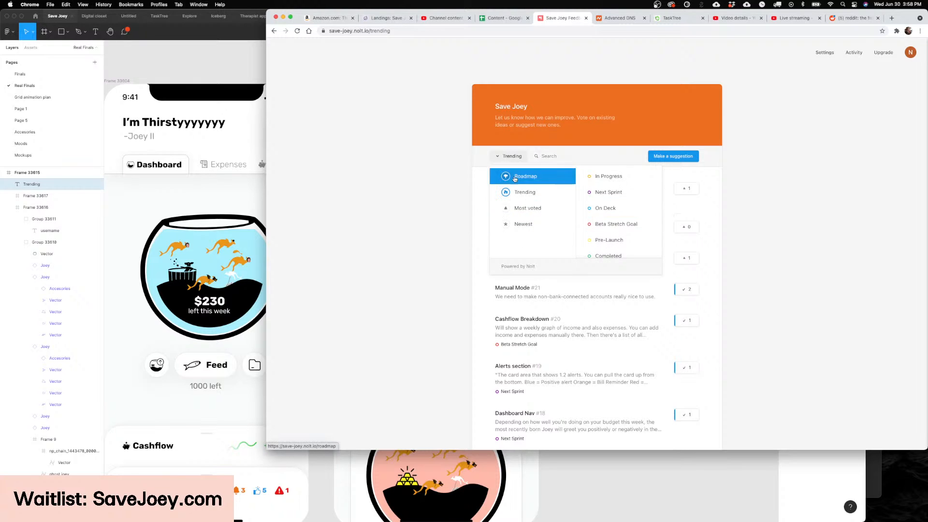
left_click(791, 207)
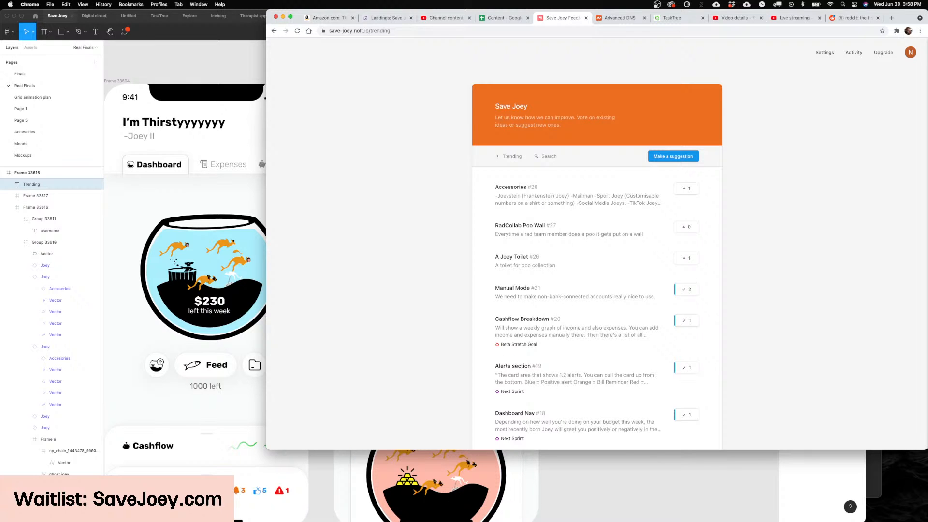
Step: Switch back to Figma and review the Trending label and bowl cards on the Share-A-Bowl screen
left_click(543, 468)
scroll(368, 241, "left", 1)
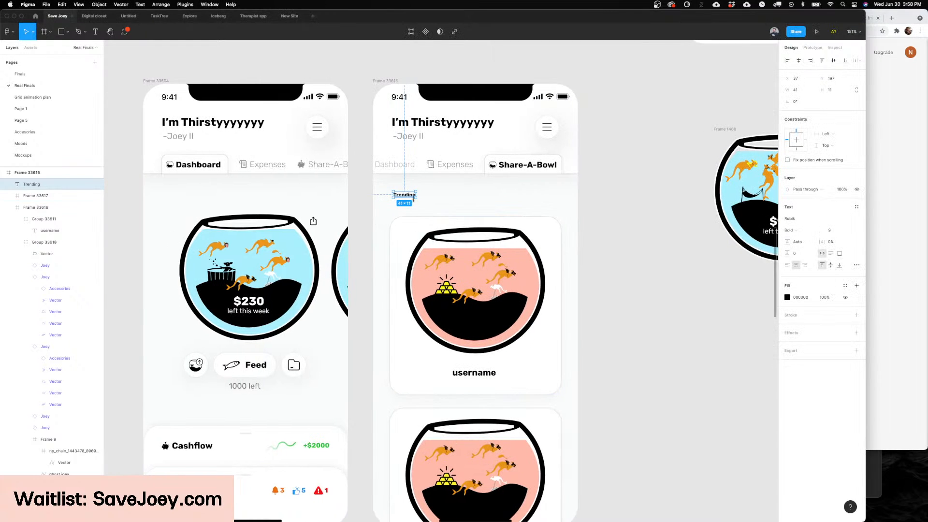
scroll(413, 199, "up", 5)
scroll(396, 201, "down", 4)
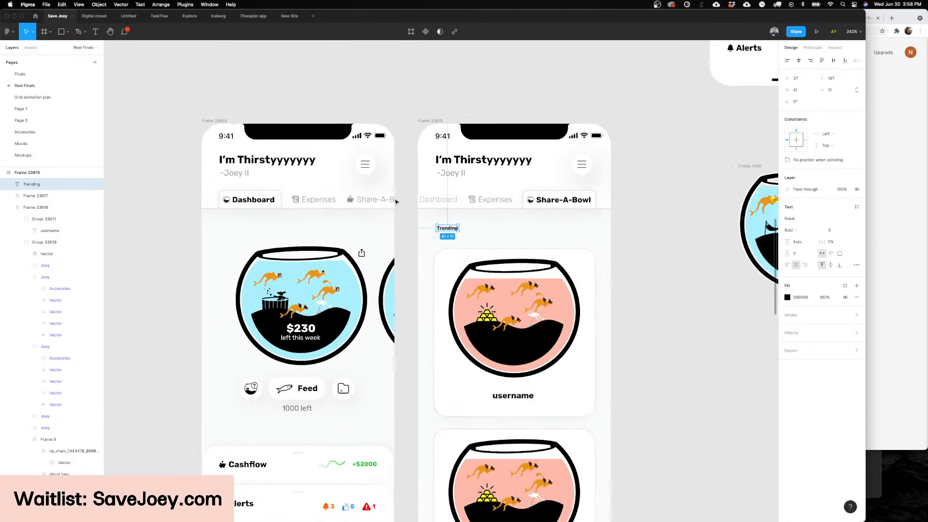
scroll(459, 367, "down", 1)
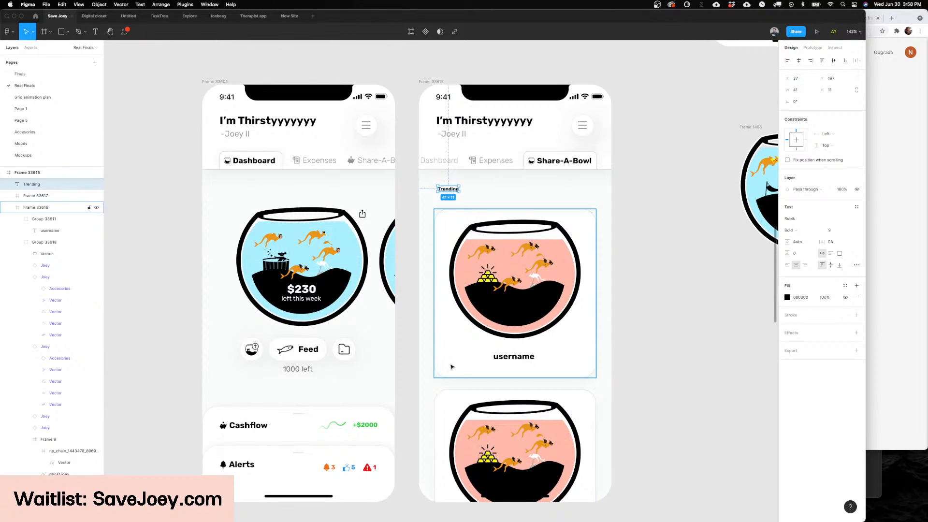
scroll(452, 367, "down", 1)
Step: Switch to the feedback board in Google Chrome, examine the "RadCollab Poo Wall" suggestion's details and close it
left_click(893, 297)
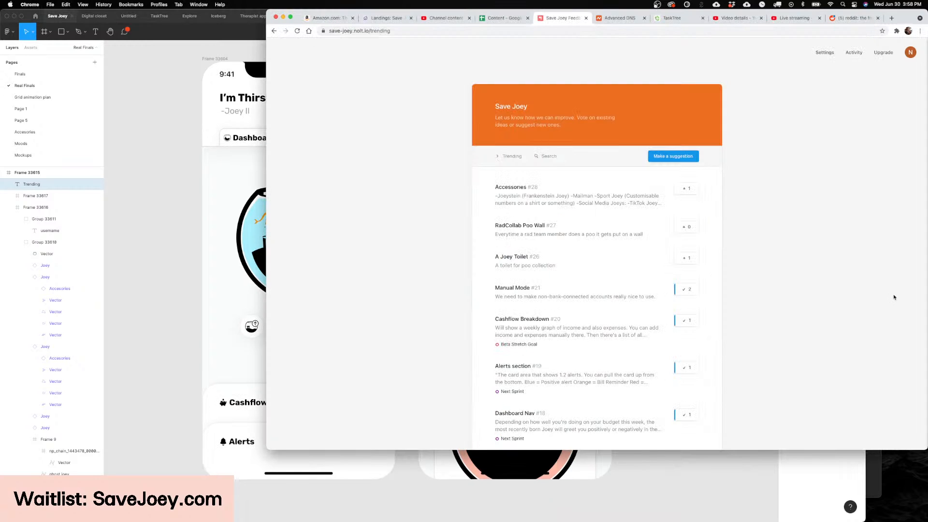
left_click(595, 236)
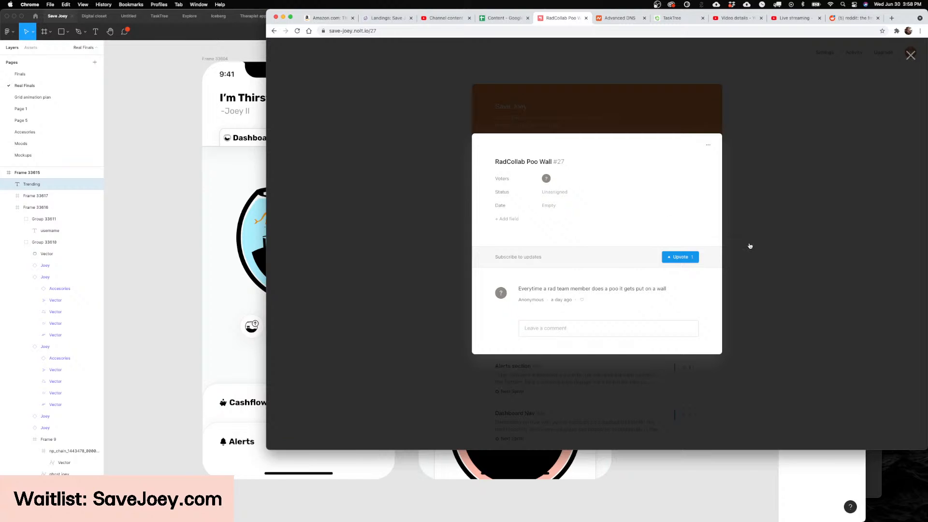
left_click(749, 245)
Step: Switch back to Figma and duplicate the Trending label to the right end of the same row at X 304, Y 197
left_click(675, 483)
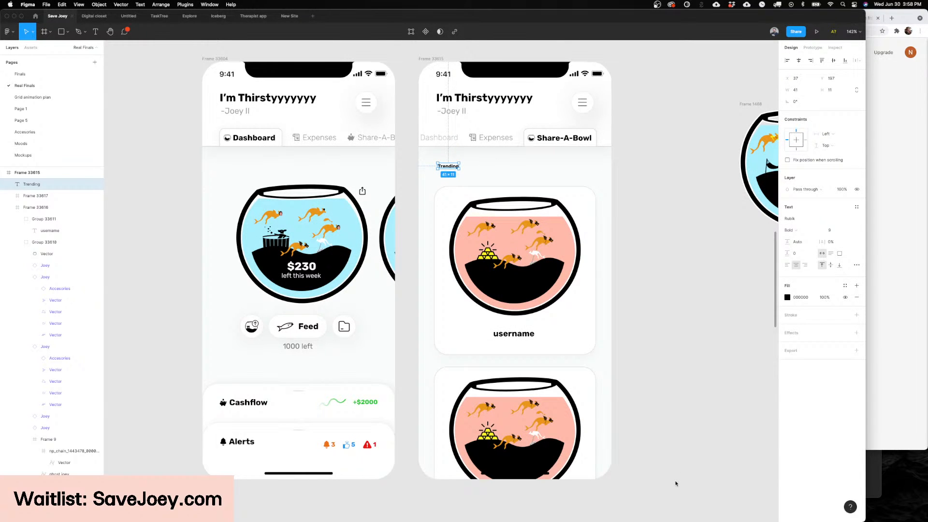
left_click(635, 397)
scroll(471, 71, "up", 5)
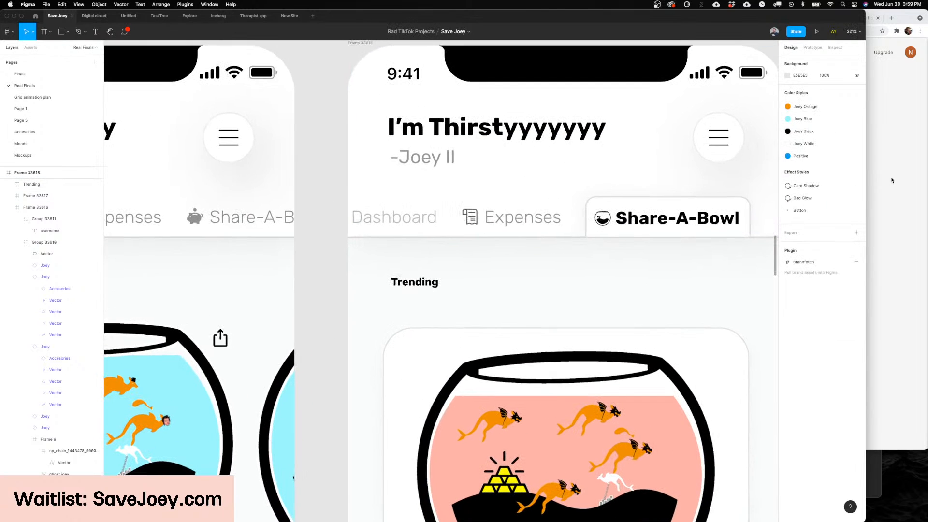
left_click(423, 282)
scroll(440, 280, "down", 5)
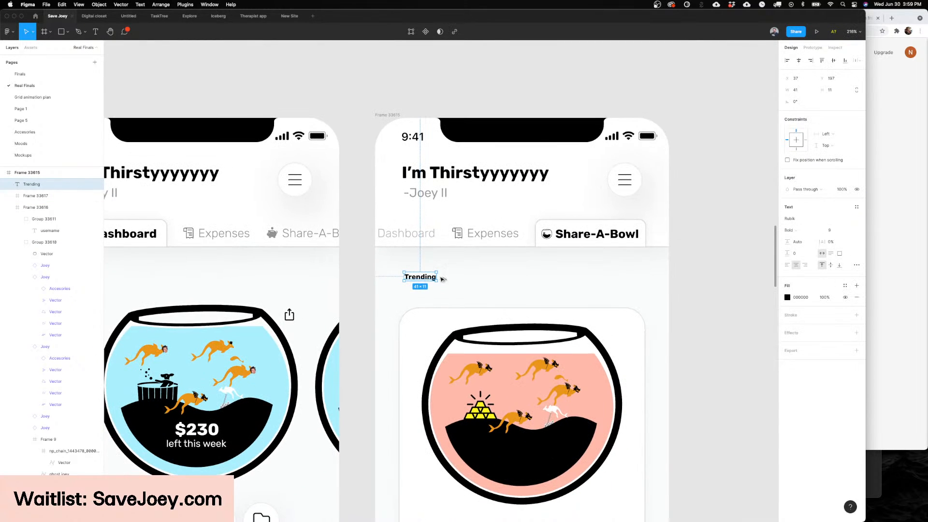
left_click_drag(426, 279, 636, 283)
scroll(636, 283, "down", 3)
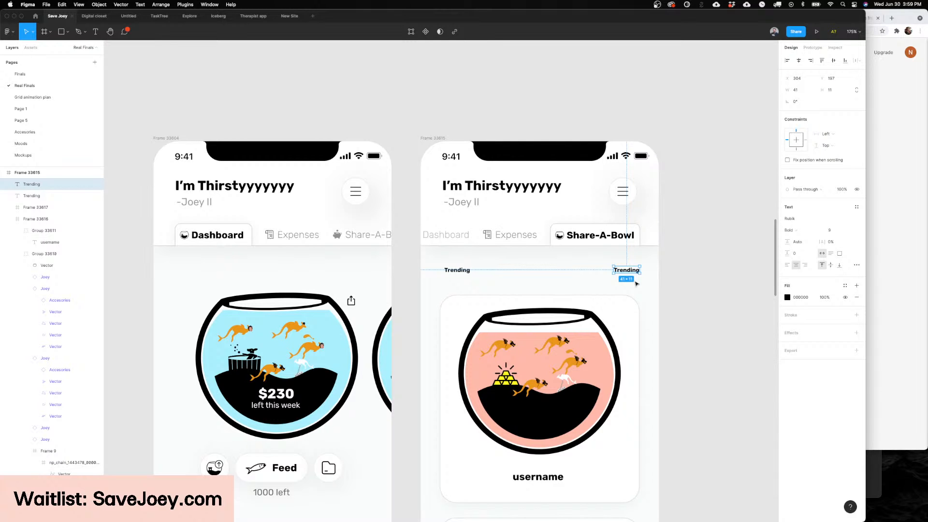
scroll(633, 280, "down", 4)
left_click(627, 270)
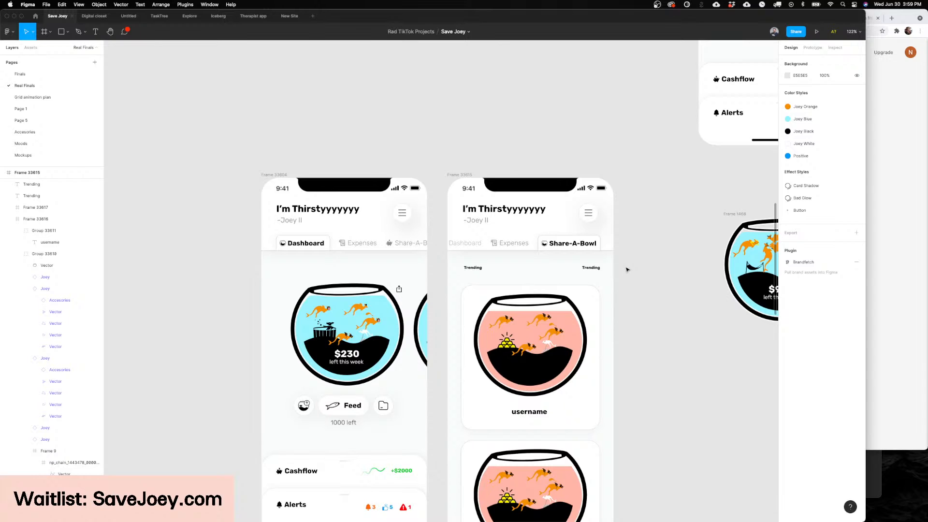
Step: Right-align the text of the duplicated Trending label above the Share-A-Bowl card
scroll(627, 270, "down", 1)
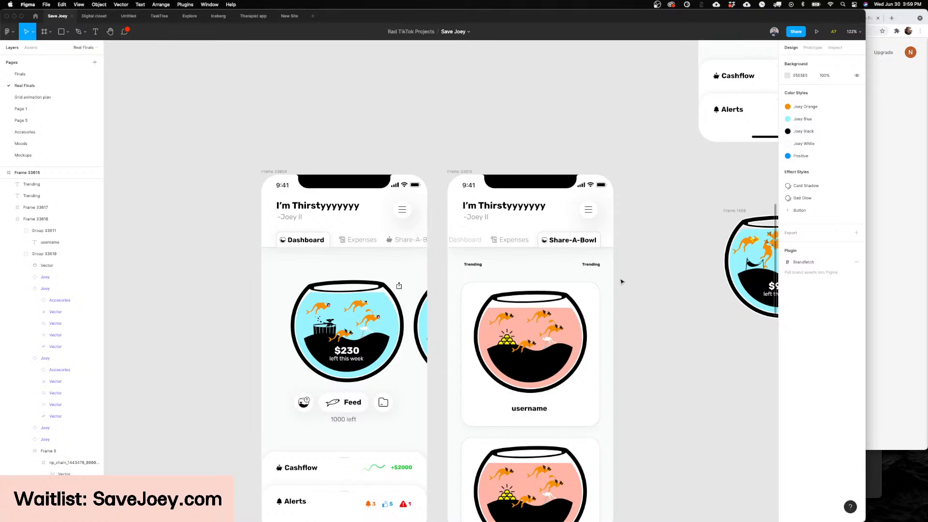
scroll(622, 278, "up", 5)
scroll(611, 248, "up", 4)
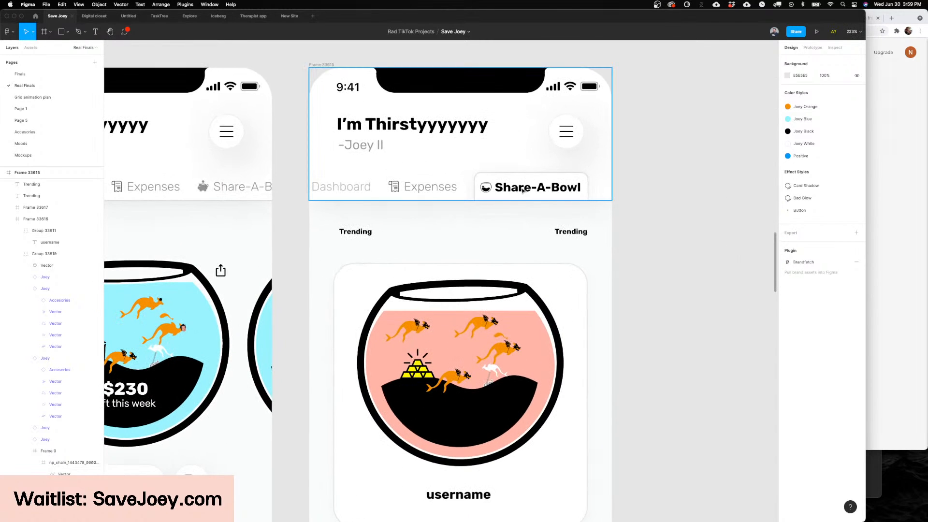
left_click(571, 231)
left_click(803, 265)
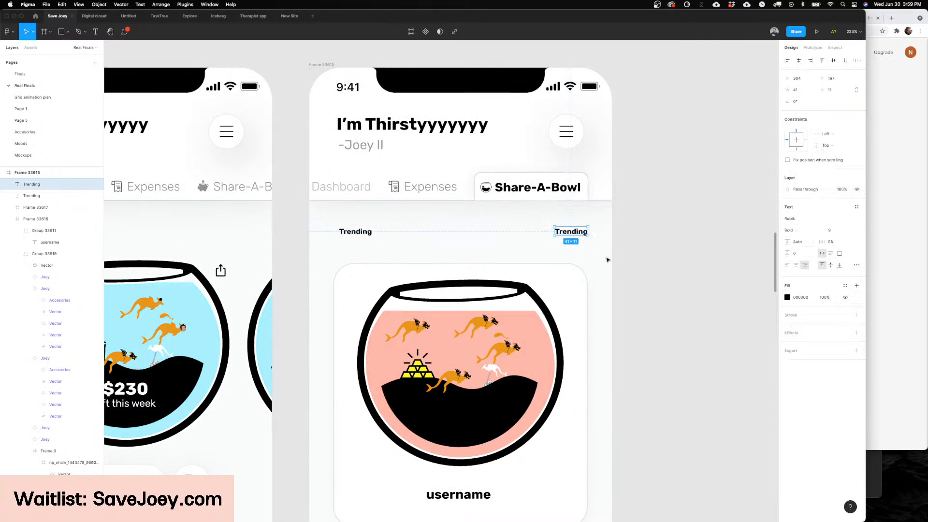
scroll(635, 255, "down", 2)
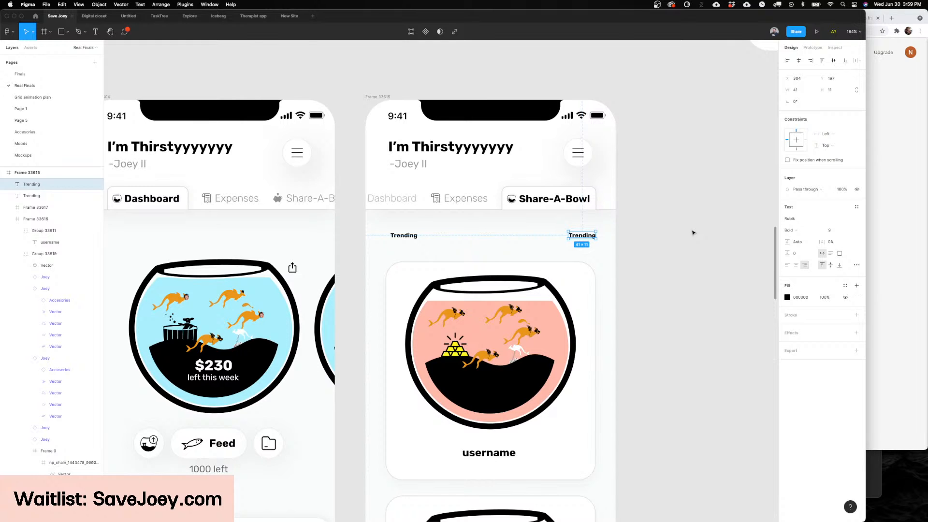
Step: Check the dashboard screens in the TaskTree file, return to the Save Joey file and review the Dashboard and Share-A-Bowl screens
left_click(702, 224)
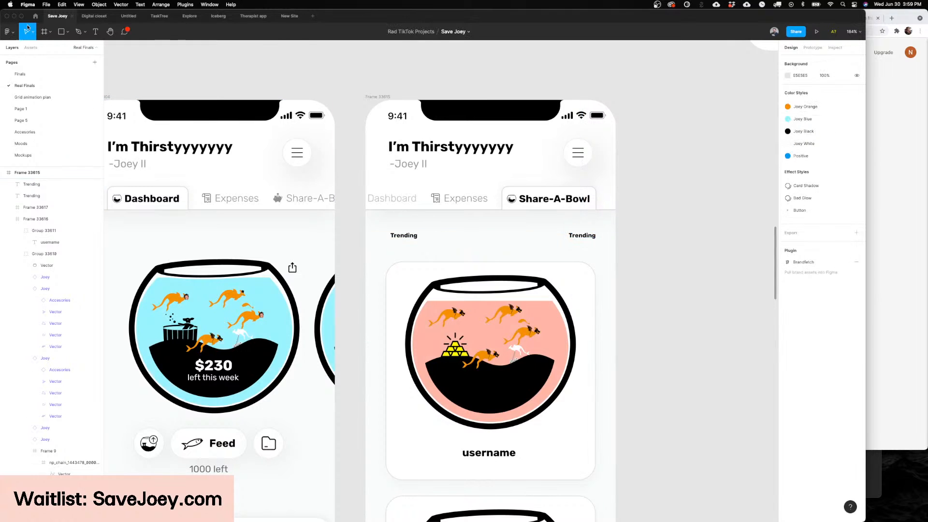
left_click(156, 16)
scroll(435, 194, "left", 15)
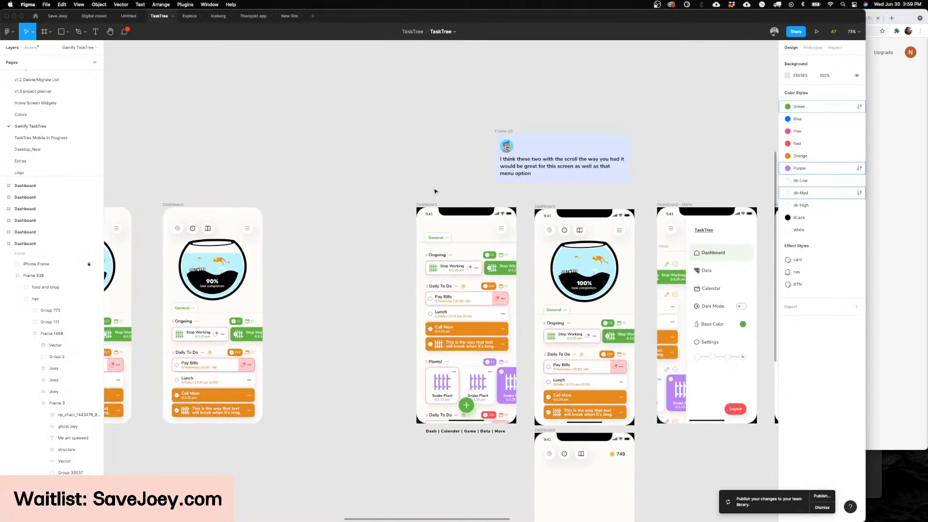
scroll(354, 133, "right", 5)
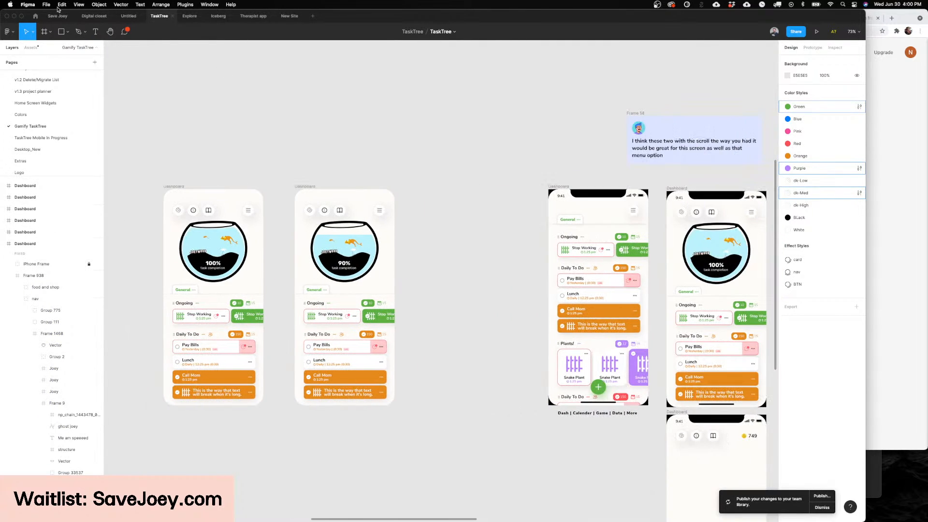
left_click(57, 16)
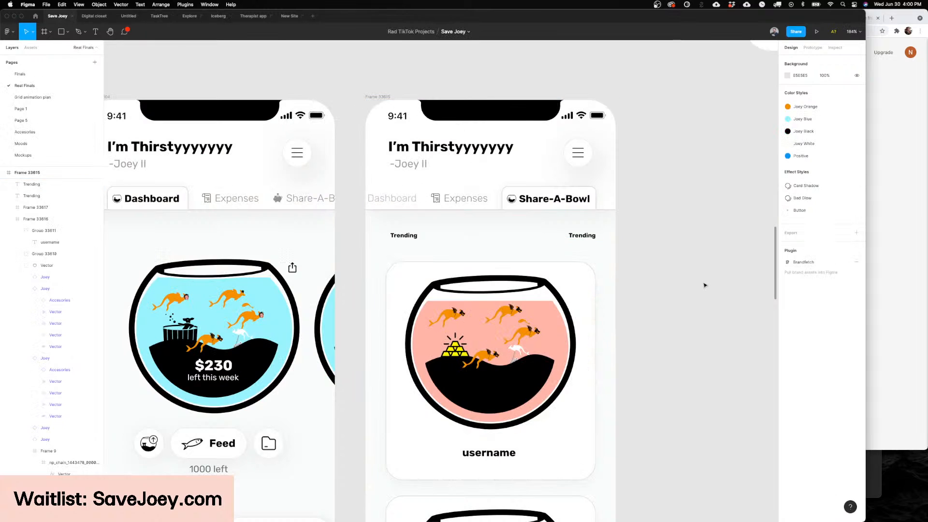
scroll(669, 284, "down", 5)
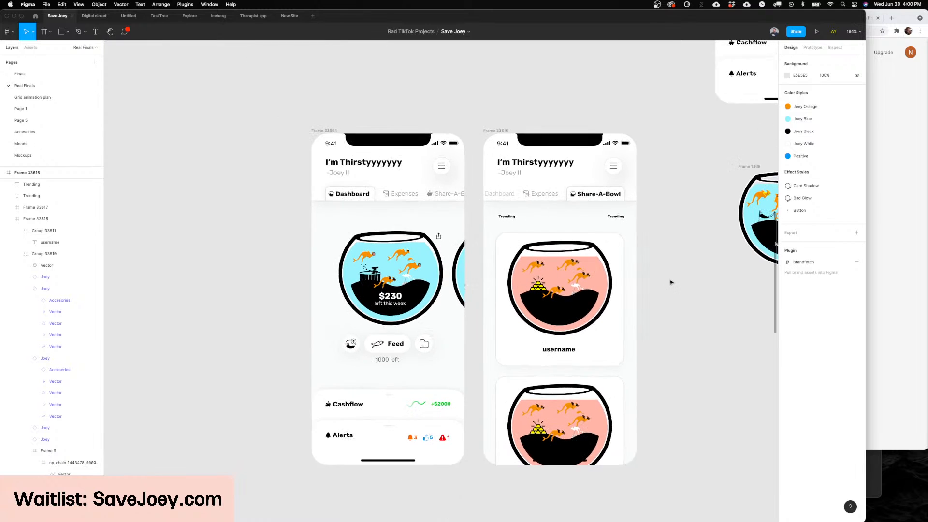
scroll(617, 271, "right", 3)
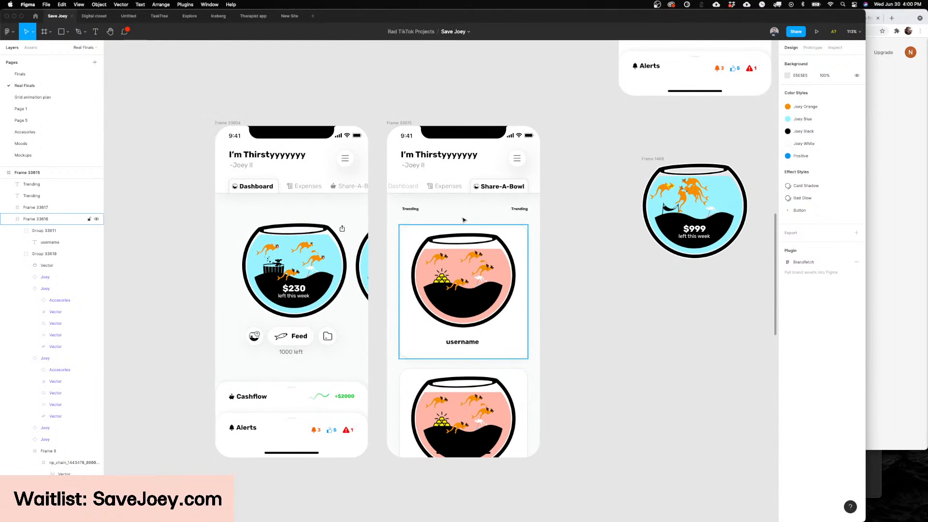
Step: Restyle the first Trending label on the Share-A-Bowl screen as left-aligned Regular text at size 16 and move it to X 30, Y 191
scroll(453, 209, "up", 5)
scroll(453, 210, "up", 5)
left_click(350, 212)
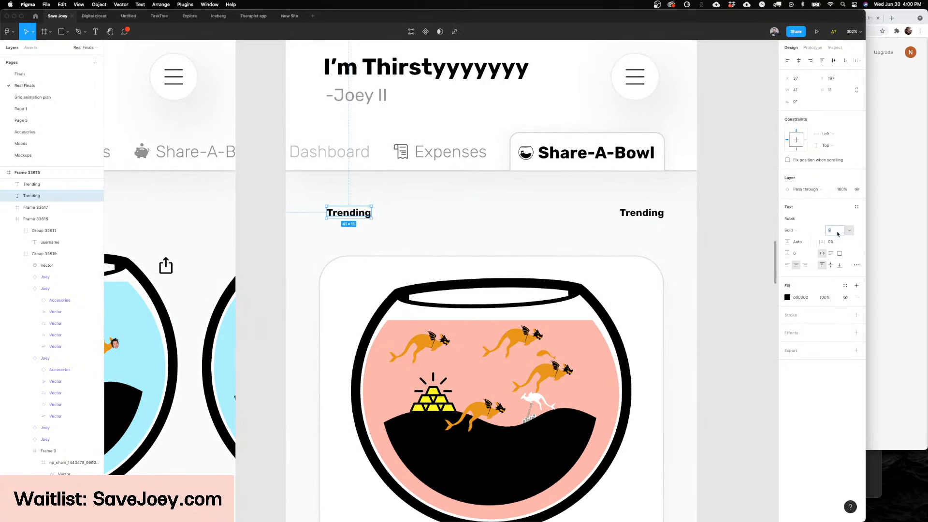
left_click(787, 265)
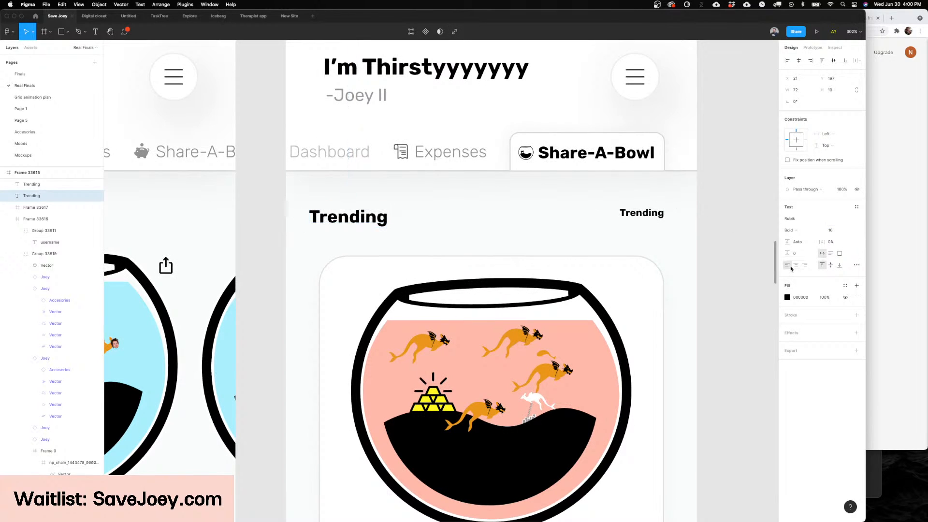
mouse_move(346, 216)
left_mouse_down()
mouse_move(363, 216)
mouse_move(354, 213)
left_mouse_up()
key("super+b")
Step: Set the first Trending label's layer opacity to 60% and its font size to 12
scroll(354, 213, "down", 5)
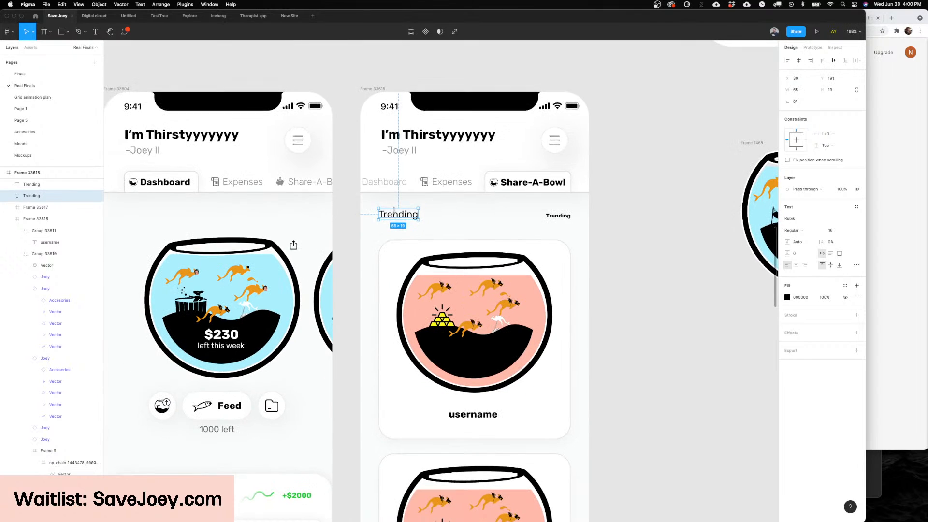
key("6")
scroll(400, 214, "up", 2)
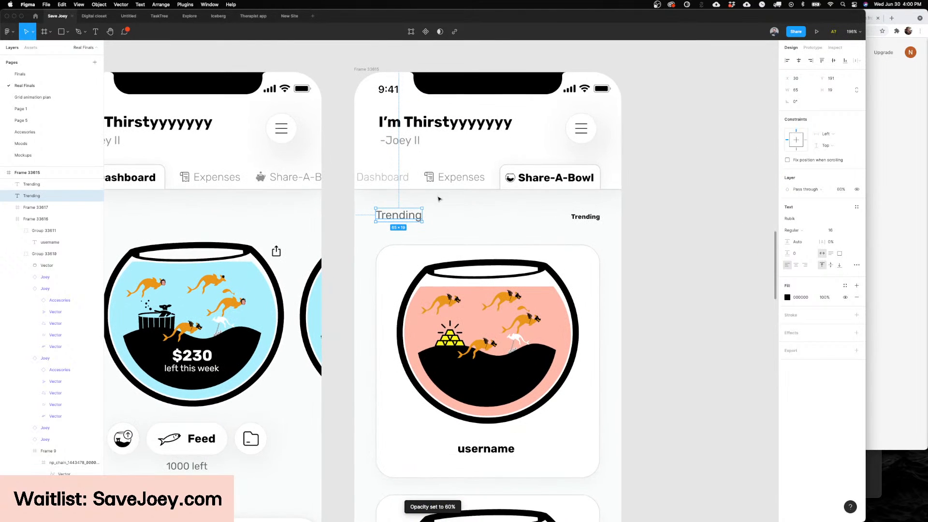
left_click(832, 230)
type("12")
key("Return")
scroll(614, 328, "left", 3)
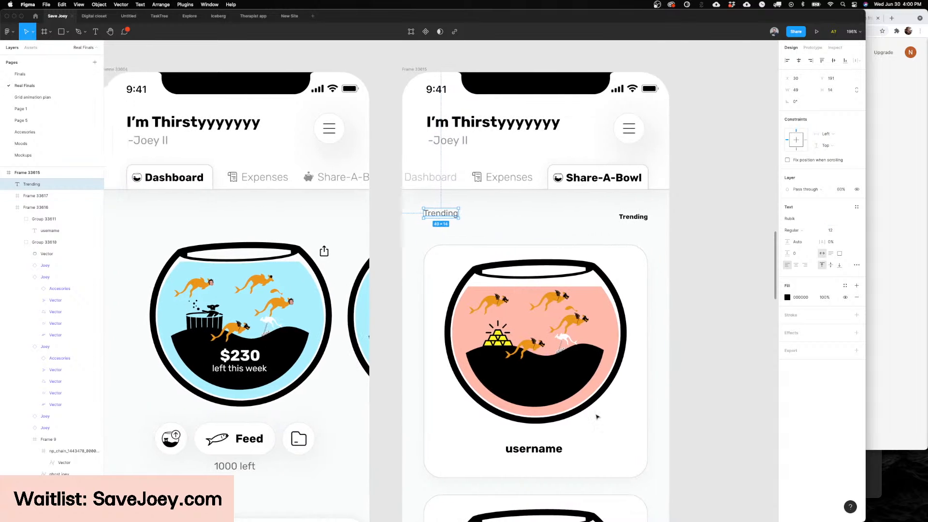
Step: Switch to Noun Project and search the icon library for "upvote"
mouse_move(482, 507)
left_click(356, 508)
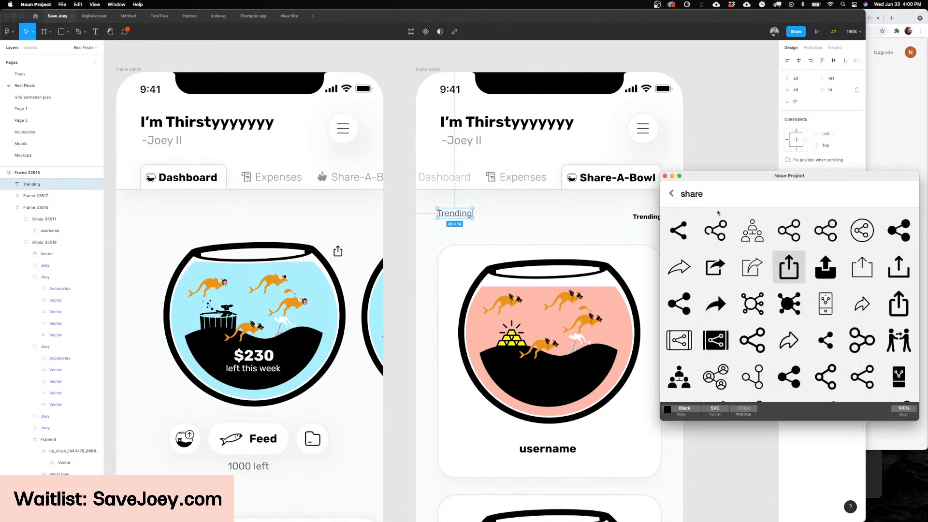
double_click(708, 198)
type("upvoty")
key("BackSpace")
type("e")
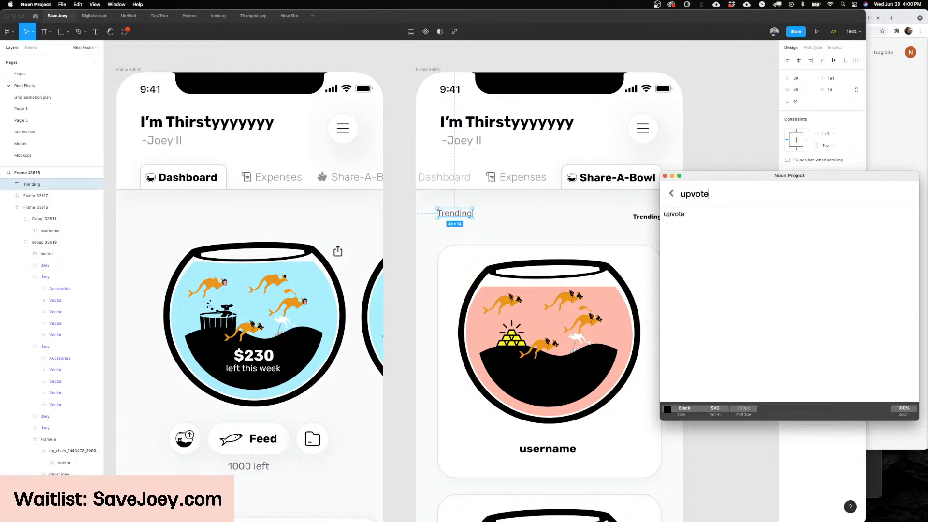
key("Return")
scroll(467, 201, "down", 1)
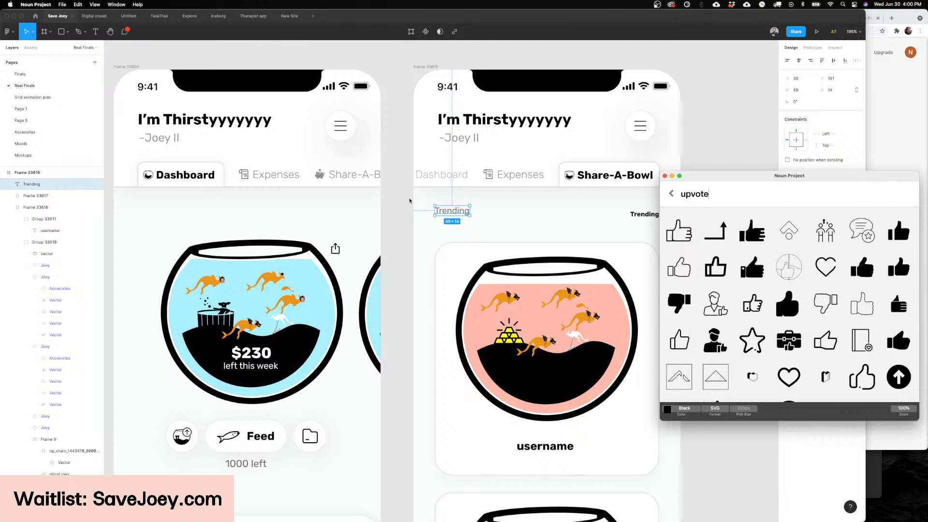
Step: Switch back to Figma and change the jacuzzi structure in the Dashboard screen's $230 bowl to the Cactus variant
scroll(373, 296, "left", 6)
left_click(397, 300)
scroll(519, 321, "up", 5)
left_click(520, 320)
scroll(520, 321, "up", 10)
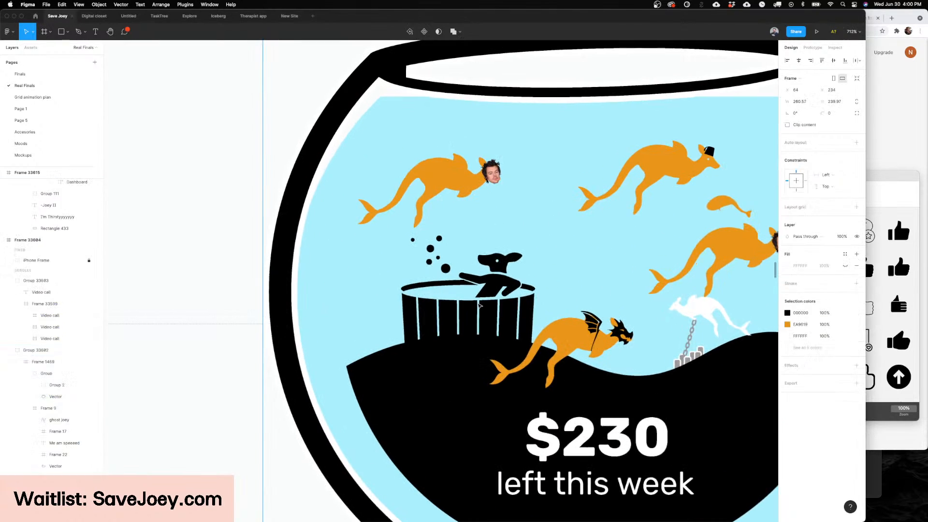
left_click(482, 296)
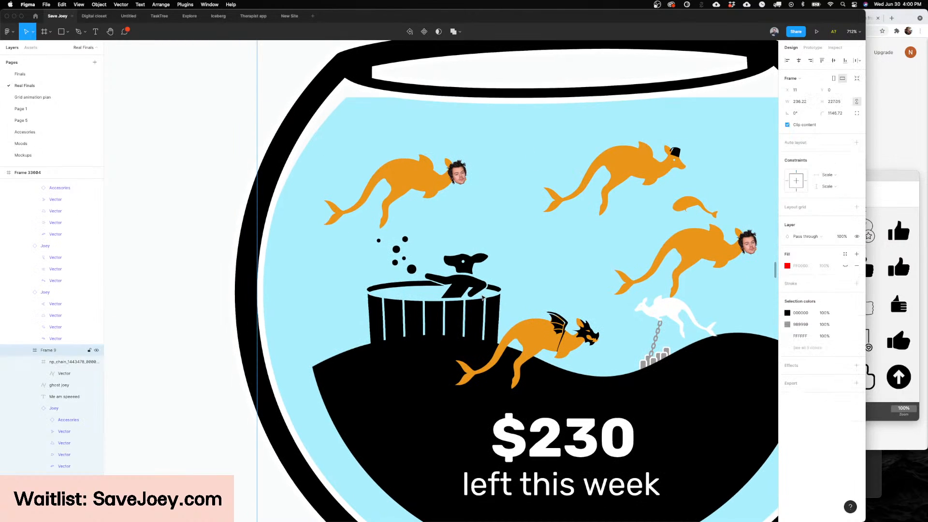
key("super+z")
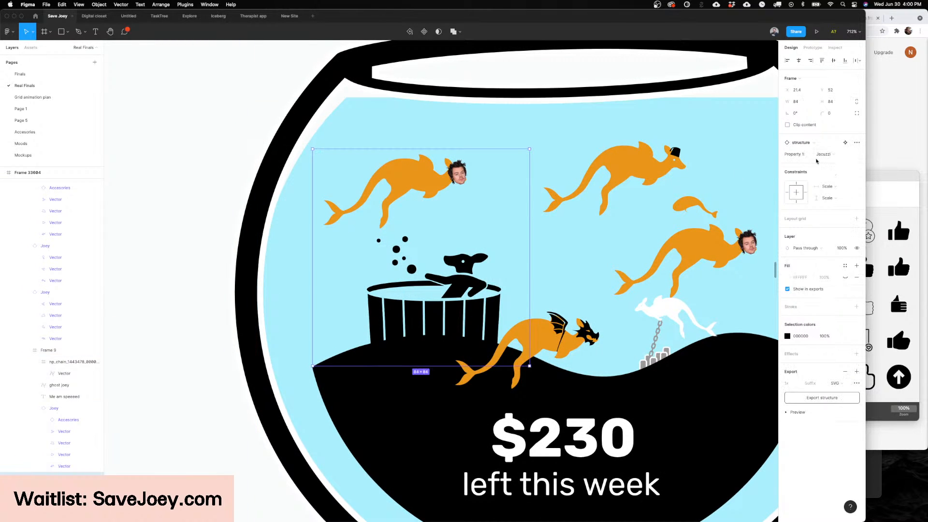
left_click(817, 157)
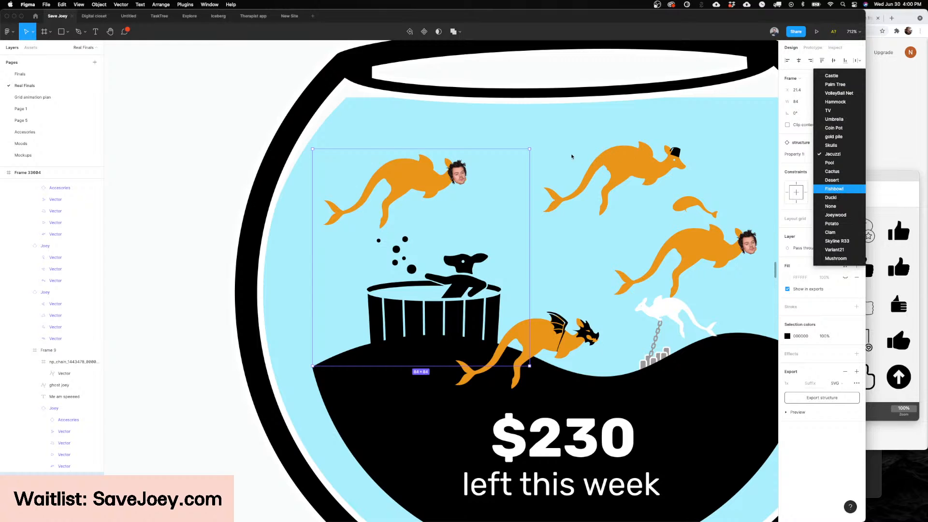
scroll(572, 155, "down", 5)
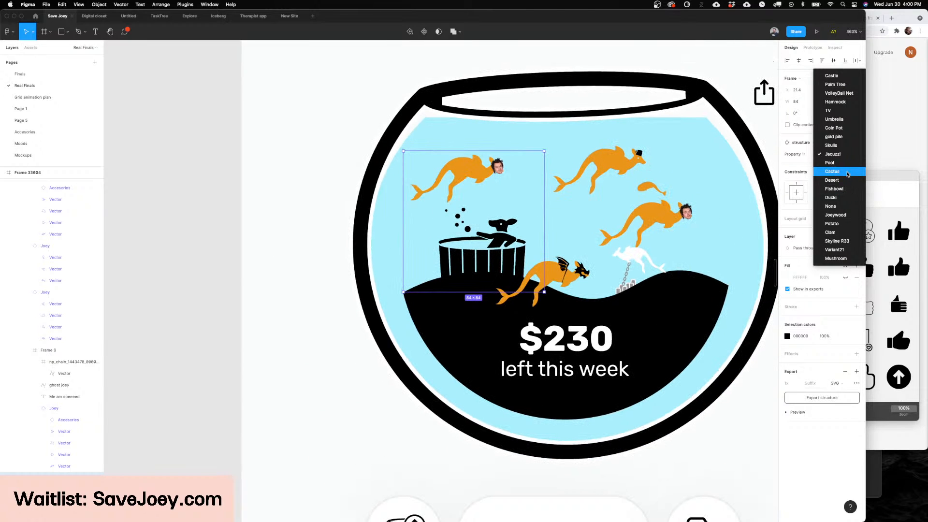
left_click(854, 172)
Step: Change the structure in the $230 bowl to the Desert variant
scroll(650, 198, "right", 3)
scroll(463, 209, "up", 5)
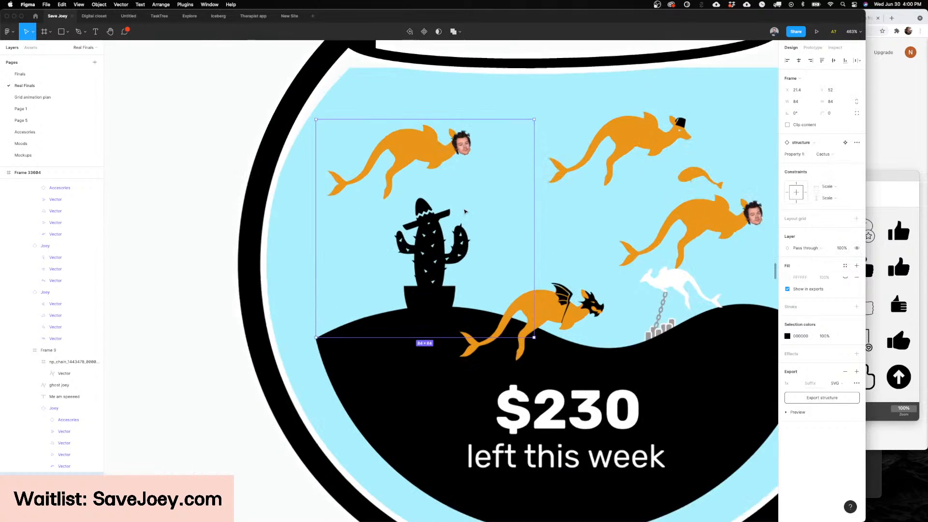
left_click(834, 155)
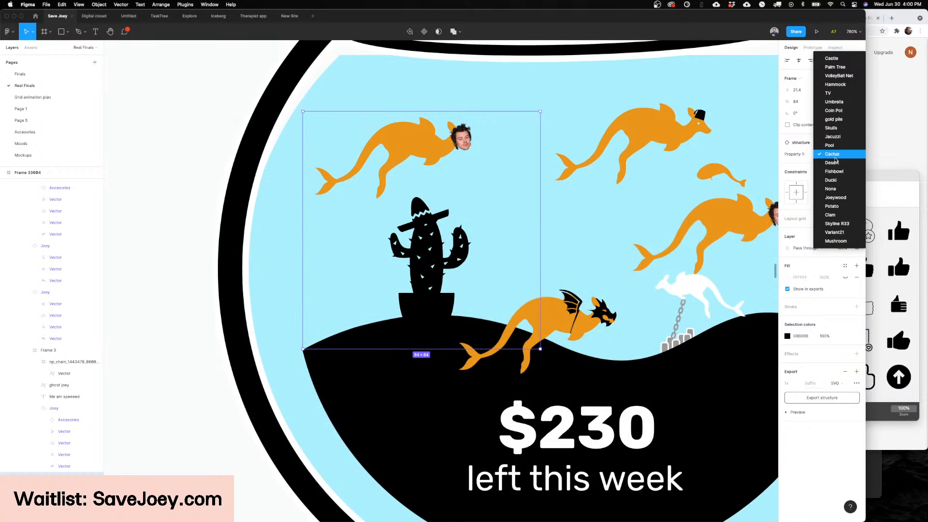
left_click(838, 165)
scroll(609, 221, "down", 3)
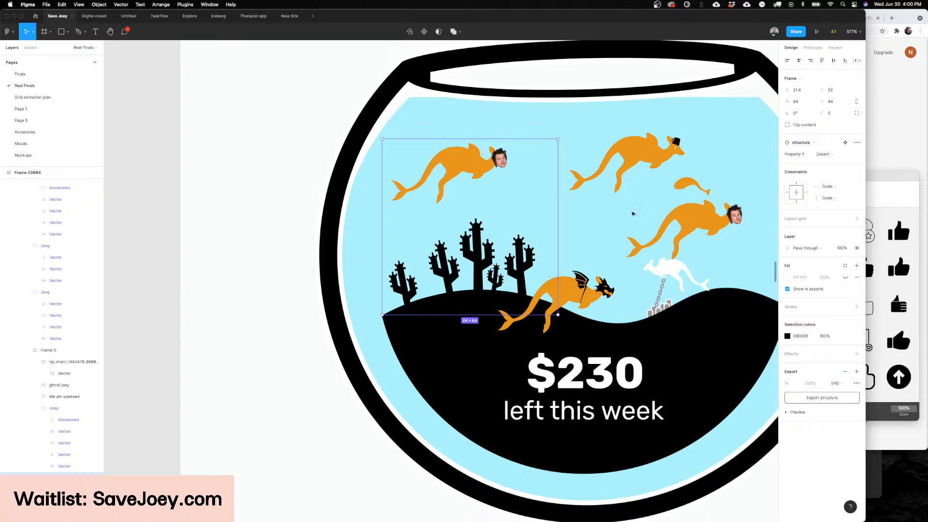
Step: Duplicate the restyled Trending label to X 247, Y 197 on the Share-A-Bowl screen and delete the old bold Trending label
scroll(631, 209, "down", 5)
scroll(639, 212, "right", 1)
left_click(516, 238)
scroll(516, 238, "right", 4)
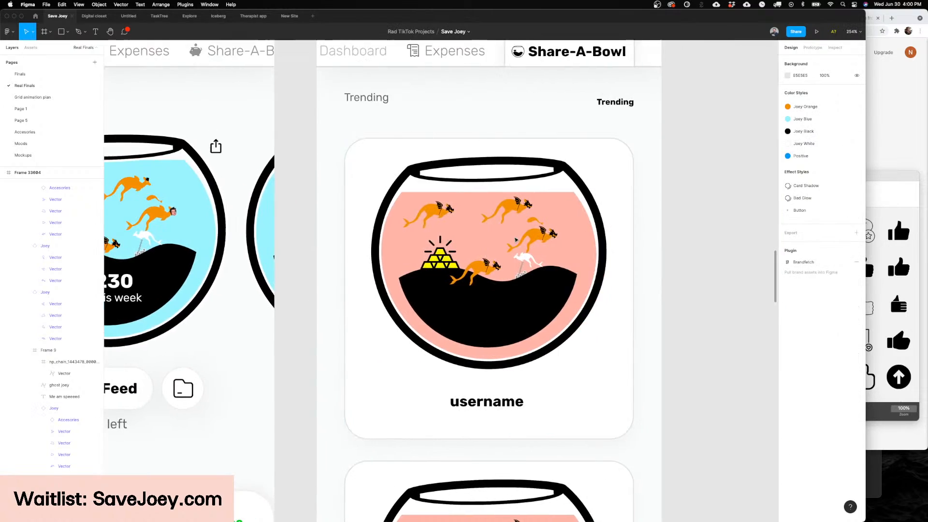
scroll(516, 234, "down", 3)
scroll(449, 129, "up", 1)
left_click(415, 144)
scroll(414, 143, "up", 3)
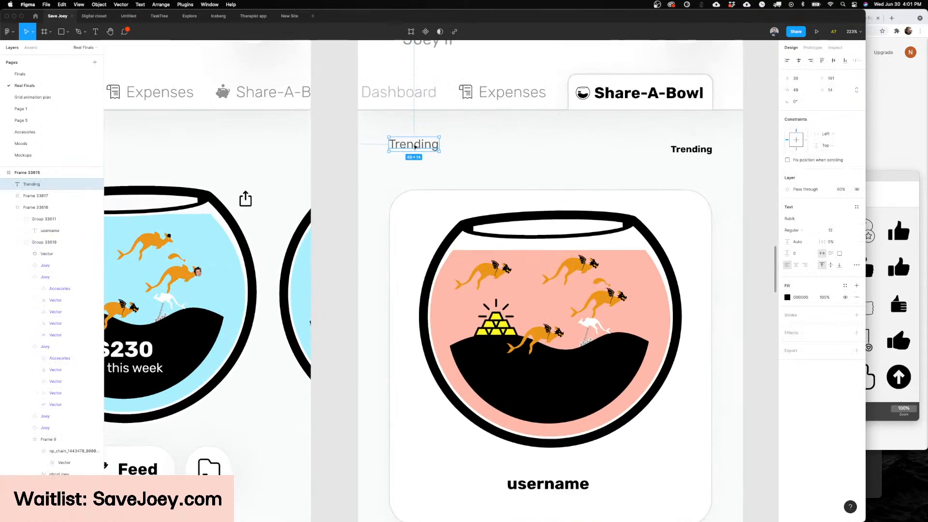
left_click_drag(370, 203, 626, 210)
left_click(642, 211)
key("Delete")
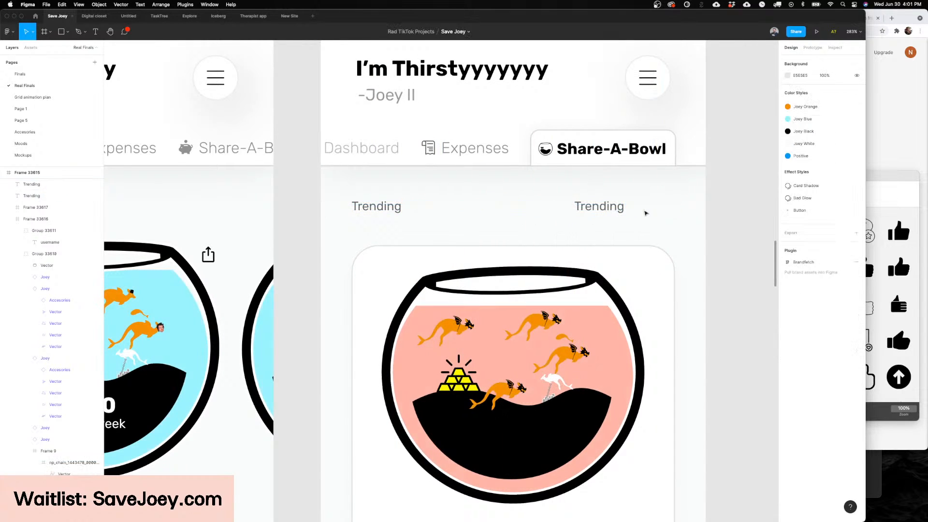
Step: Move the duplicated Trending label to X 295, Y 197, flush with the bowl card's right edge
scroll(617, 207, "right", 1)
scroll(613, 207, "down", 3)
scroll(613, 208, "right", 3)
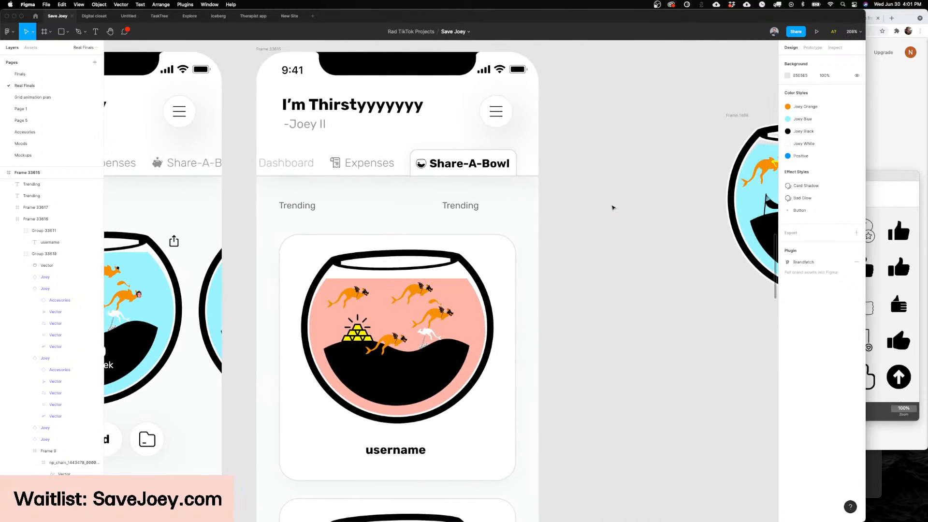
scroll(612, 207, "left", 3)
left_click(516, 208)
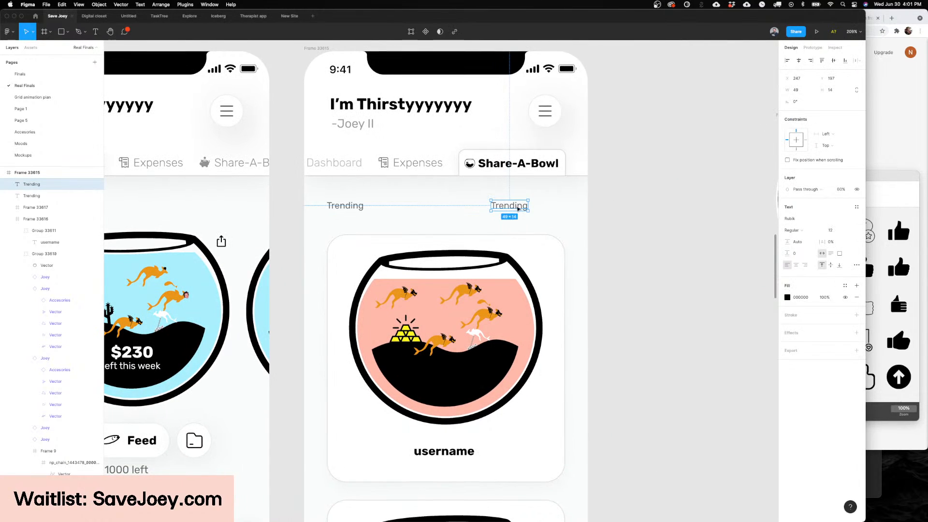
left_click_drag(518, 209, 555, 208)
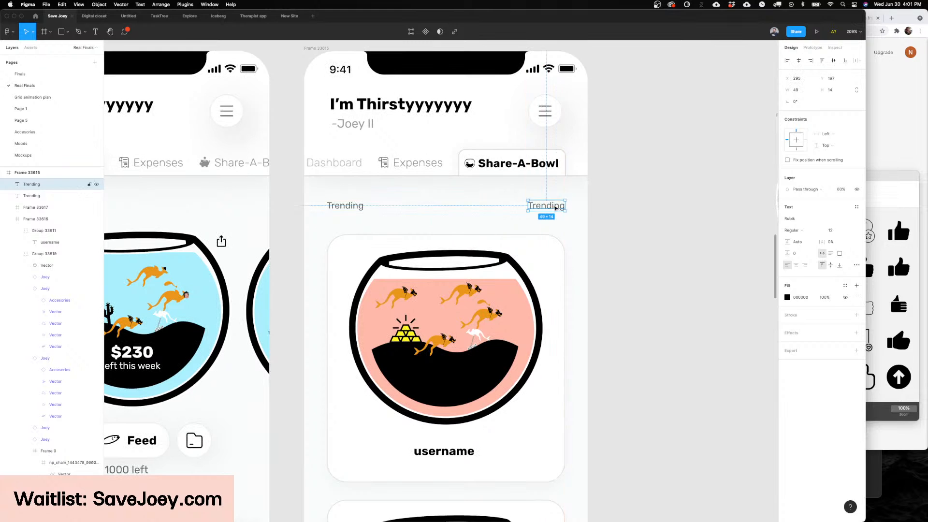
left_click(611, 209)
Step: Review the Trending row on the Share-A-Bowl screen and the desert structure in the Dashboard's $230 bowl
scroll(611, 211, "left", 2)
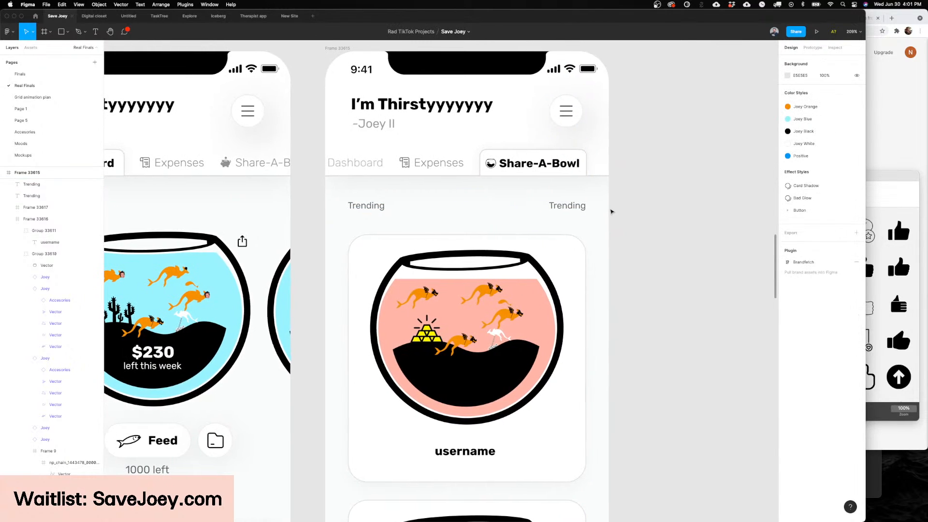
scroll(611, 212, "right", 1)
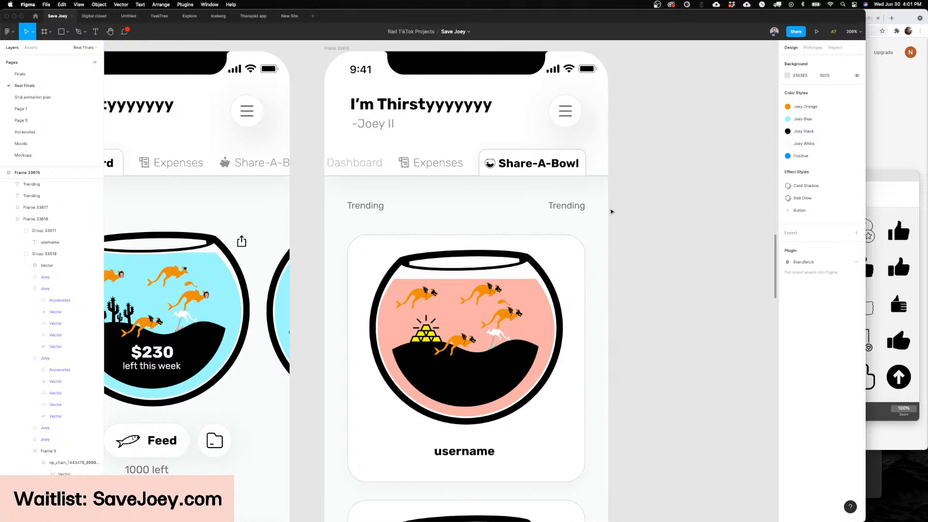
scroll(611, 211, "left", 8)
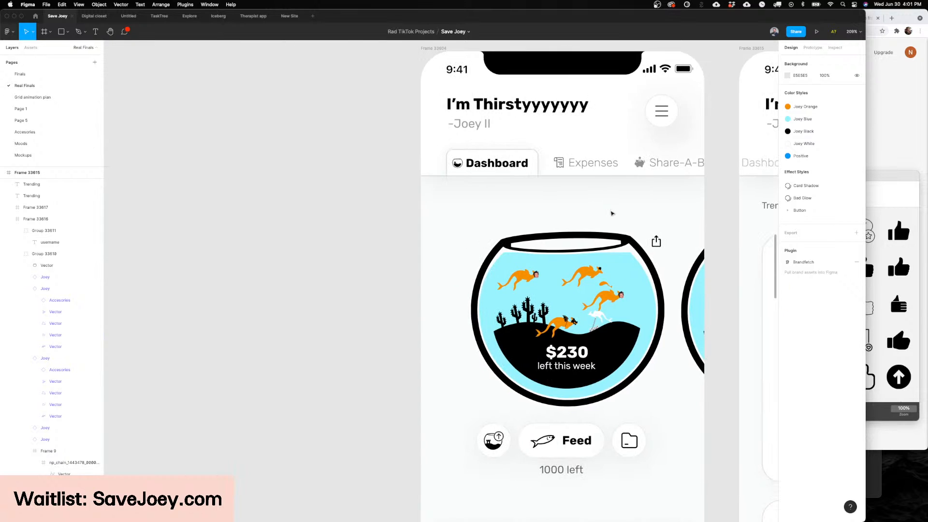
scroll(611, 211, "down", 3)
scroll(594, 314, "up", 5, "ctrl")
scroll(422, 278, "down", 3, "ctrl")
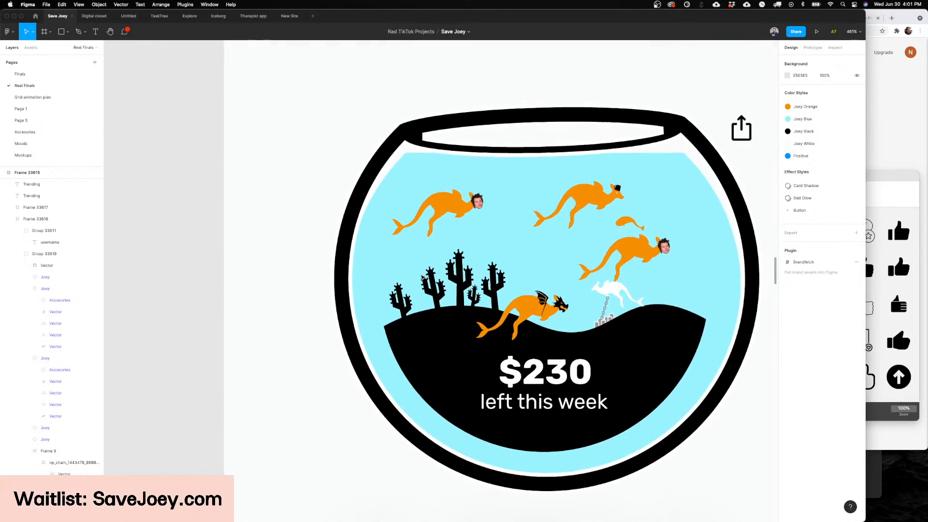
Step: Open the Grid animation plan page and examine how the kangaroos and cacti overlap in the Reference bowl
left_click(40, 98)
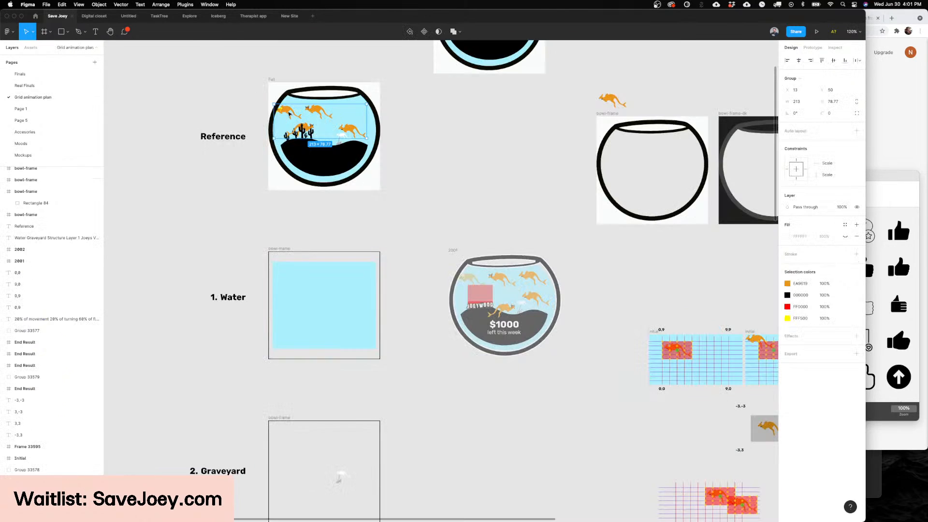
scroll(435, 190, "up", 4)
scroll(435, 190, "left", 3)
scroll(401, 223, "up", 10)
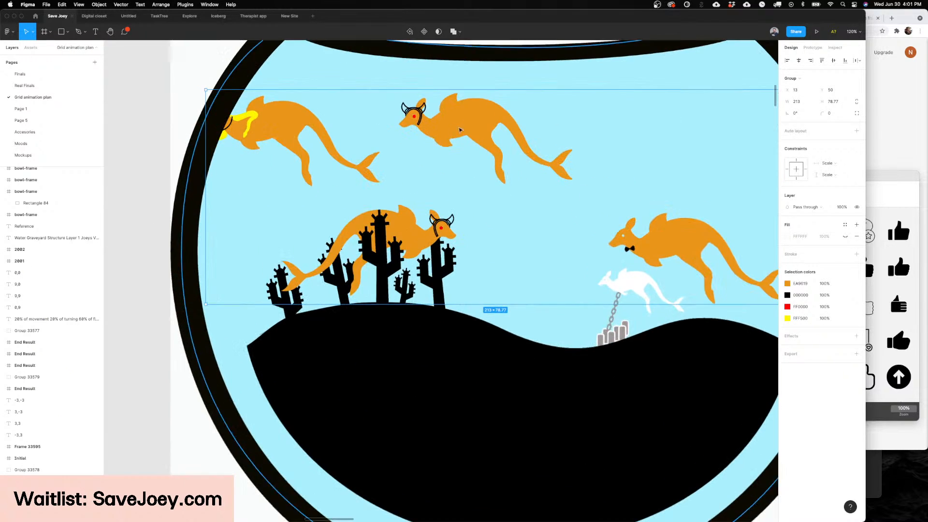
left_click(141, 181)
scroll(142, 180, "left", 2)
scroll(142, 180, "up", 1)
scroll(142, 180, "left", 3)
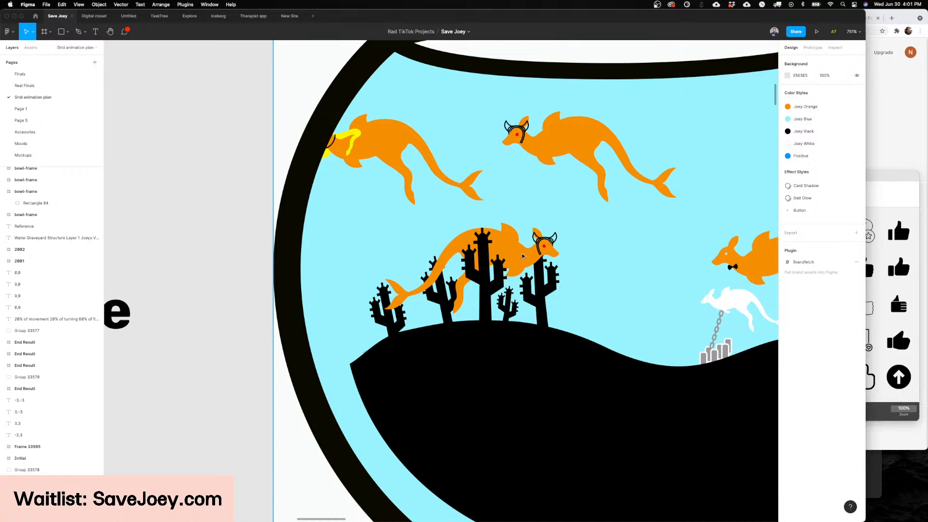
Step: Examine the Joeys group and its layering against the cactus structure in the Reference bowl
left_click(537, 234)
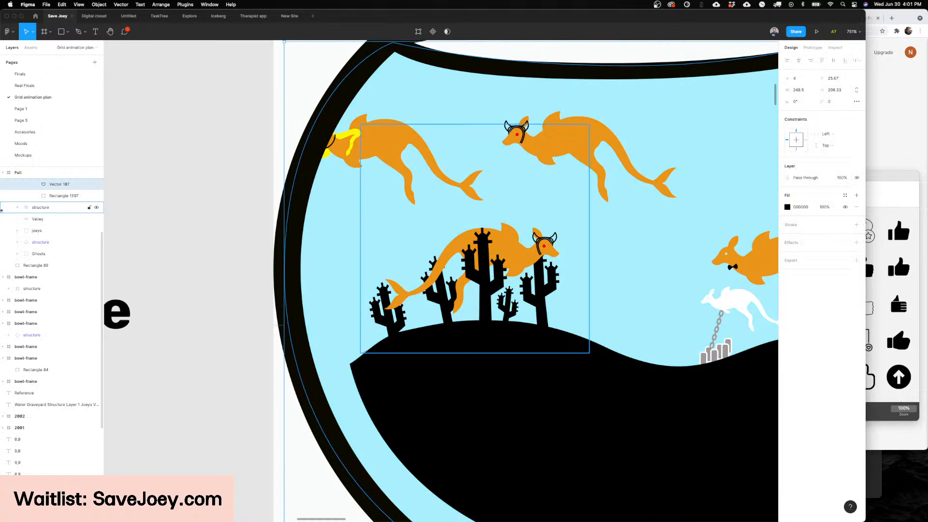
left_click(36, 230)
left_click_drag(441, 171, 398, 178)
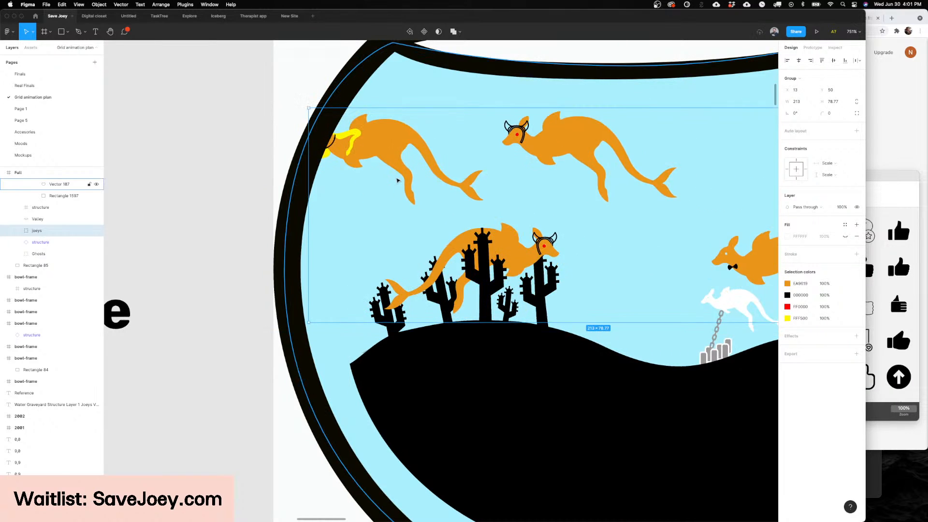
scroll(397, 179, "down", 5)
scroll(397, 179, "right", 6)
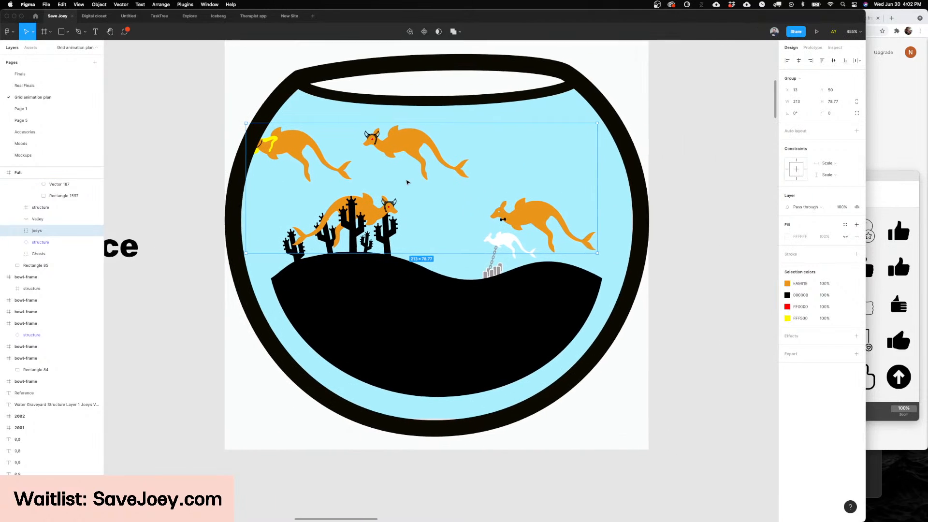
left_click(607, 224)
scroll(599, 223, "left", 2)
scroll(591, 223, "down", 5)
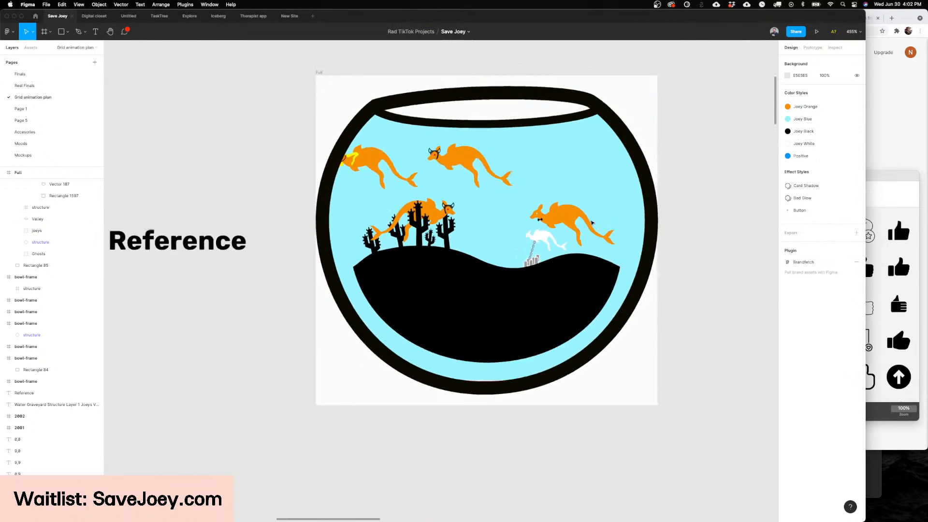
scroll(532, 225, "up", 3)
scroll(492, 221, "down", 5)
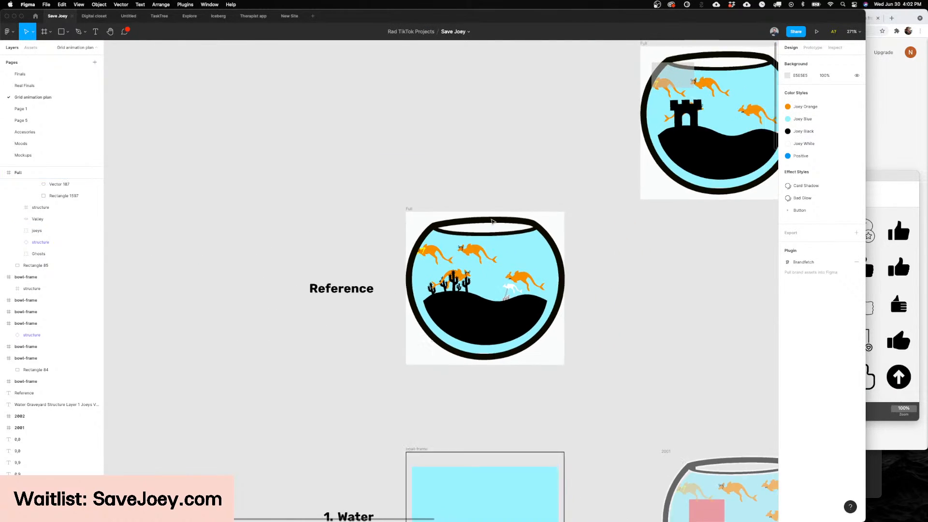
scroll(492, 222, "down", 4)
scroll(492, 221, "up", 4)
scroll(416, 246, "up", 2)
scroll(417, 247, "up", 2)
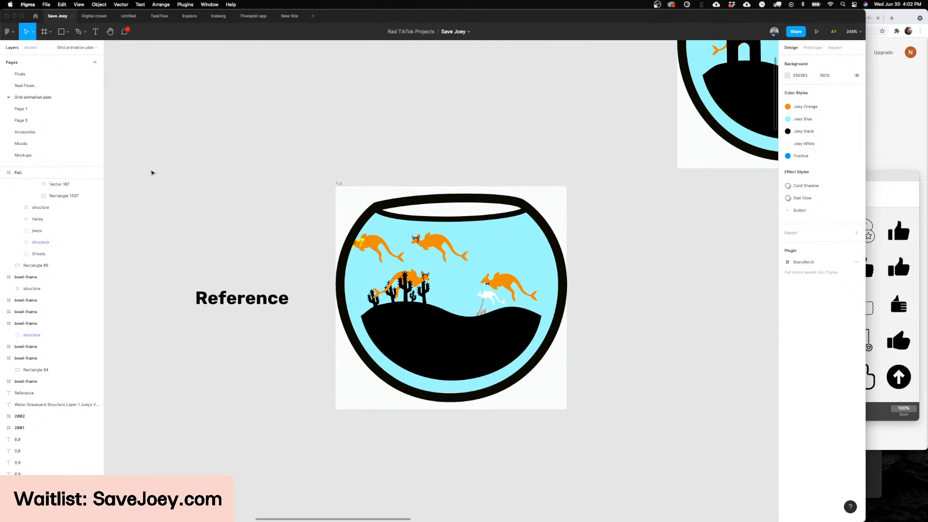
scroll(263, 151, "down", 2)
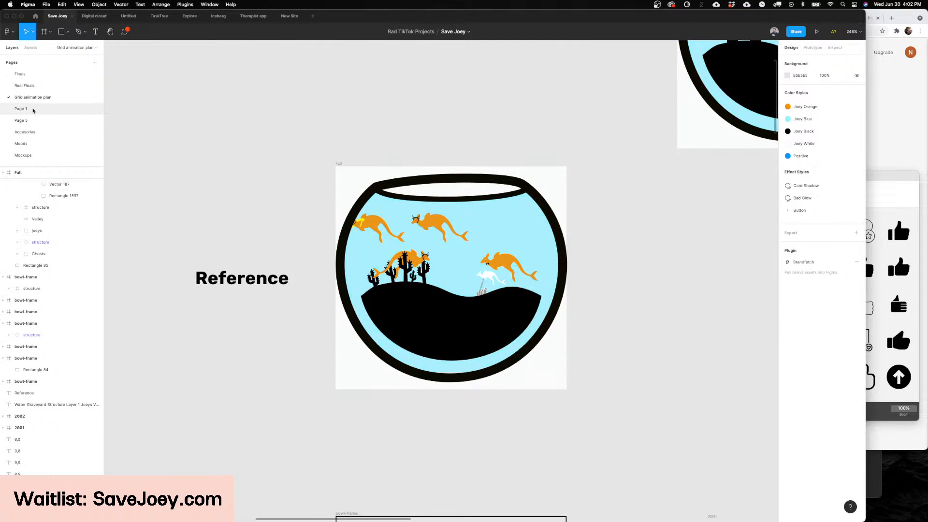
Step: Return to the Real Finals page and review the Trending row on the Share-A-Bowl screen
left_click(32, 110)
left_click(28, 99)
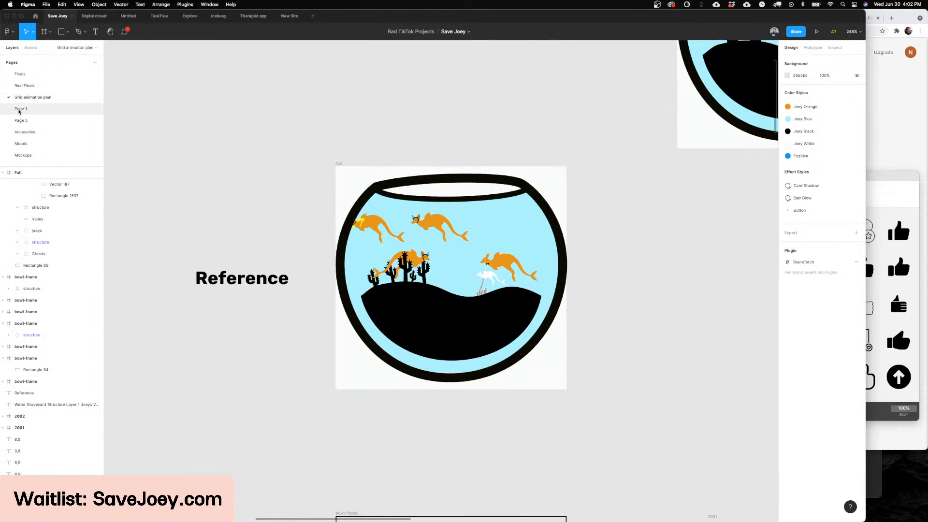
left_click(40, 77)
left_click(34, 87)
scroll(456, 165, "down", 5)
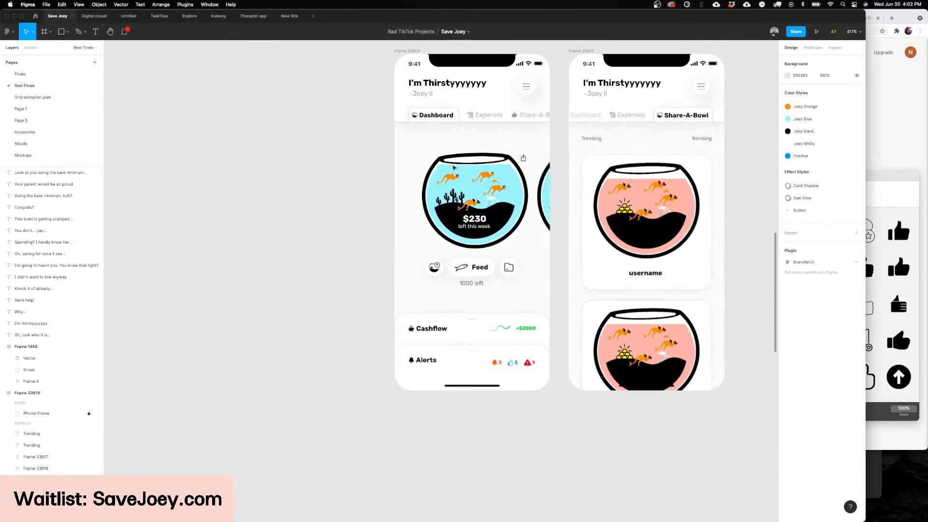
scroll(635, 188, "up", 1)
scroll(635, 188, "up", 5)
scroll(602, 188, "right", 3)
scroll(407, 150, "up", 1)
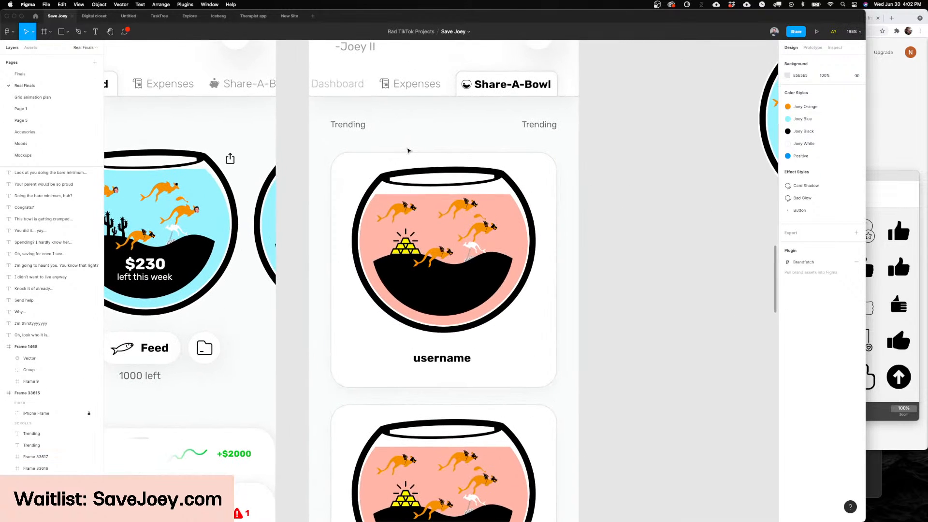
scroll(405, 153, "up", 1)
scroll(406, 153, "up", 1)
scroll(406, 153, "down", 2)
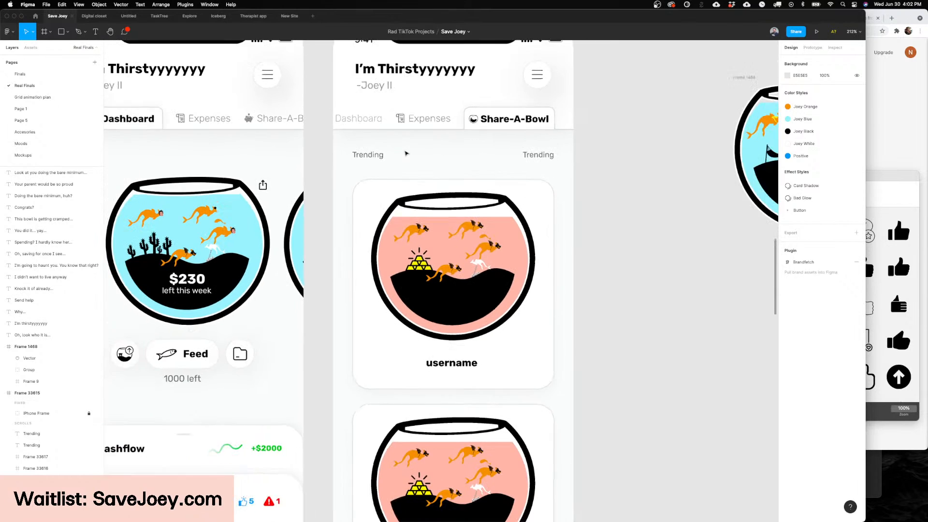
left_click(363, 158)
scroll(369, 161, "up", 1)
scroll(367, 208, "up", 2)
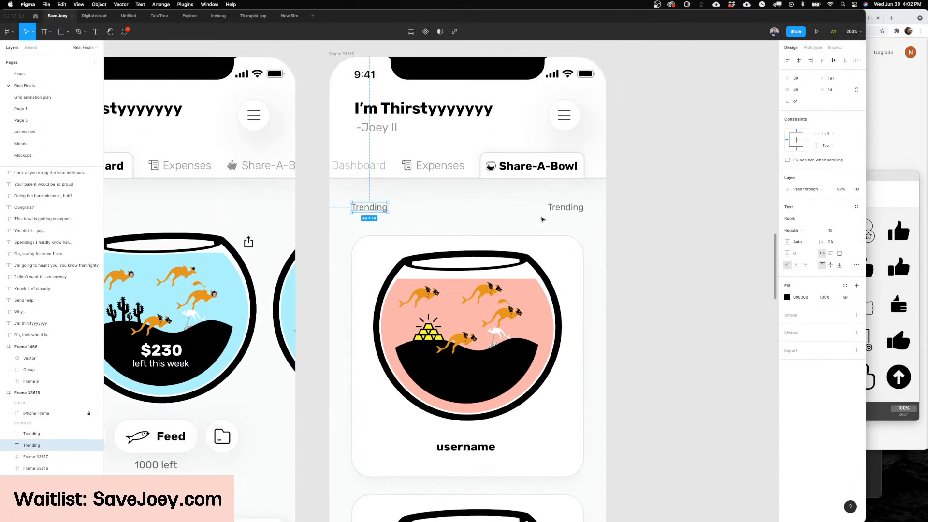
left_click(556, 211)
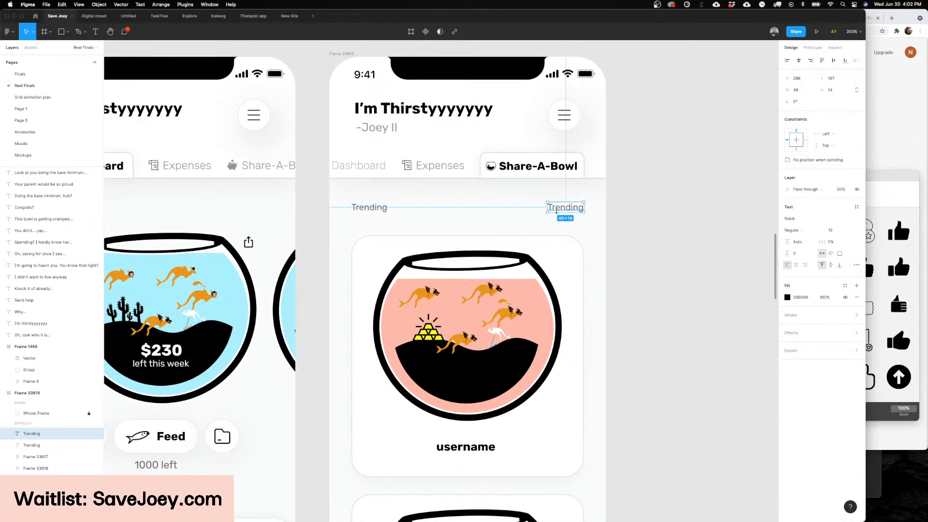
left_click(368, 208, "shift")
left_click(689, 158)
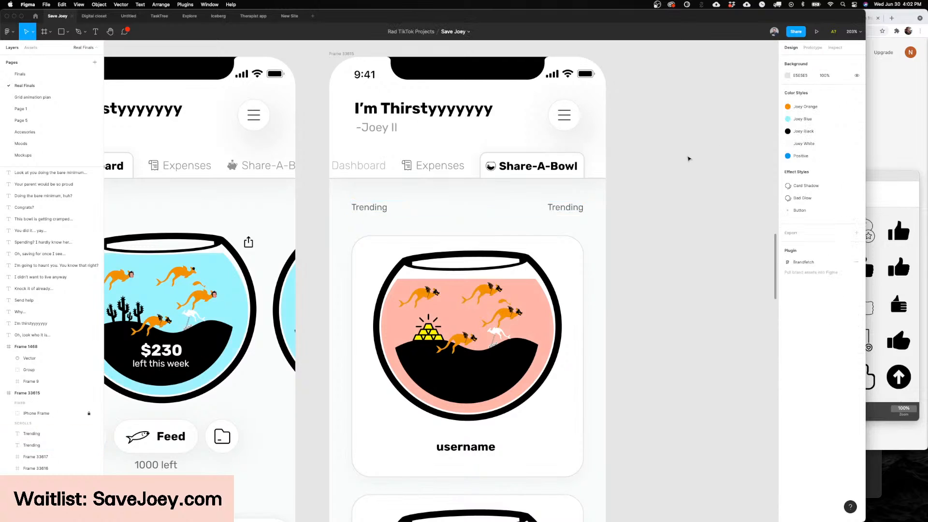
left_click(567, 205)
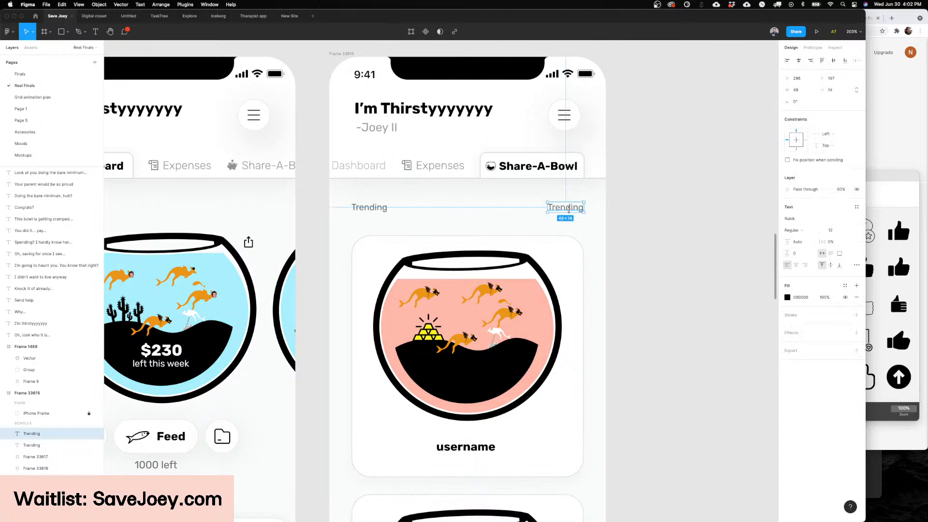
left_click_drag(572, 212, 375, 222)
key("super+z")
scroll(375, 222, "down", 1)
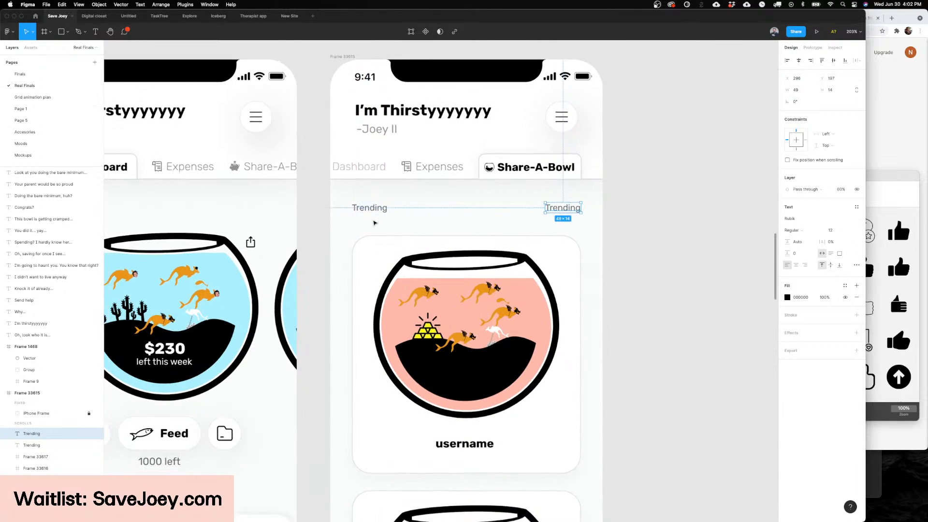
Step: Delete the duplicate Trending label aligned with the bowl card's right edge on the Share-A-Bowl screen
left_click(543, 217)
left_click(566, 209)
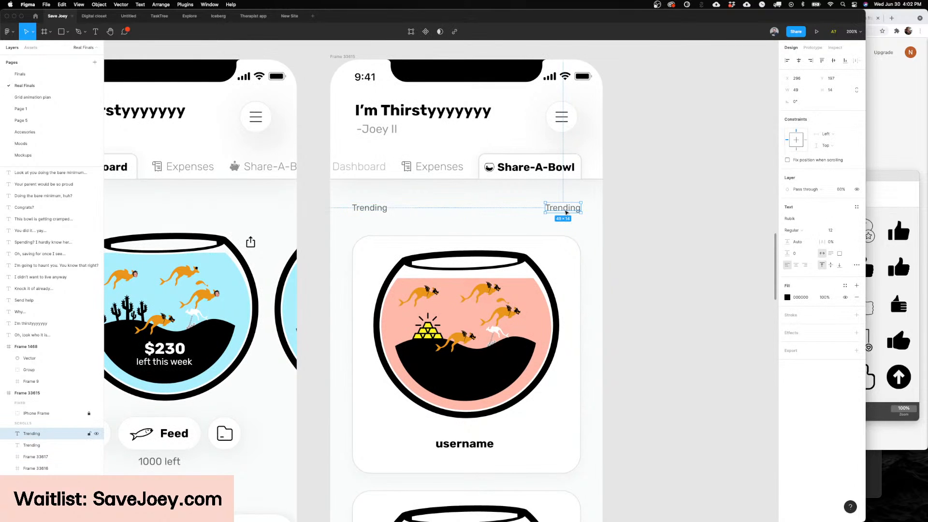
key("Delete")
Step: Make the remaining Trending label bold and insert "Sort by" in front of it
left_click(376, 211)
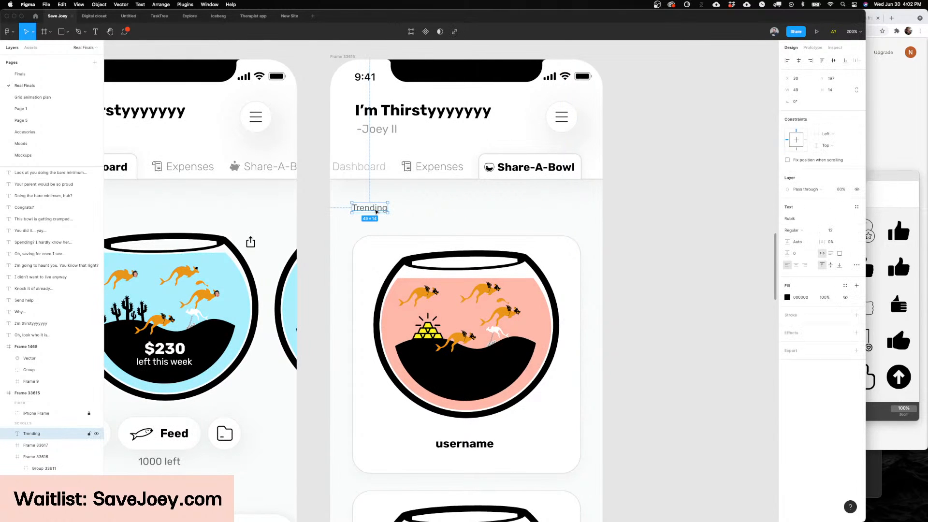
double_click(376, 210)
key("super+b")
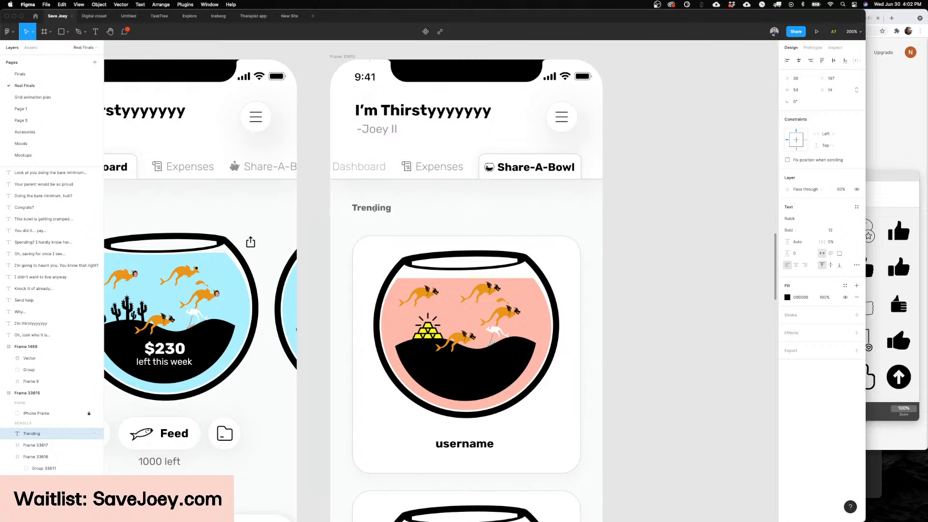
key("Escape")
type("so")
key("BackSpace")
key("BackSpace")
type("Sort")
type(" b")
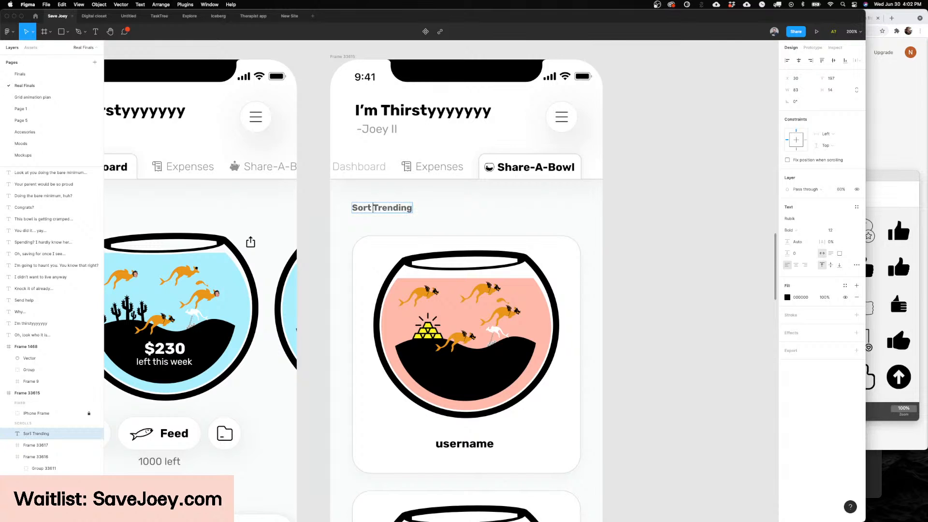
type("y")
Step: Set only the words "Sort by" in the Share-A-Bowl sort label to regular weight
key("shift+super+Left")
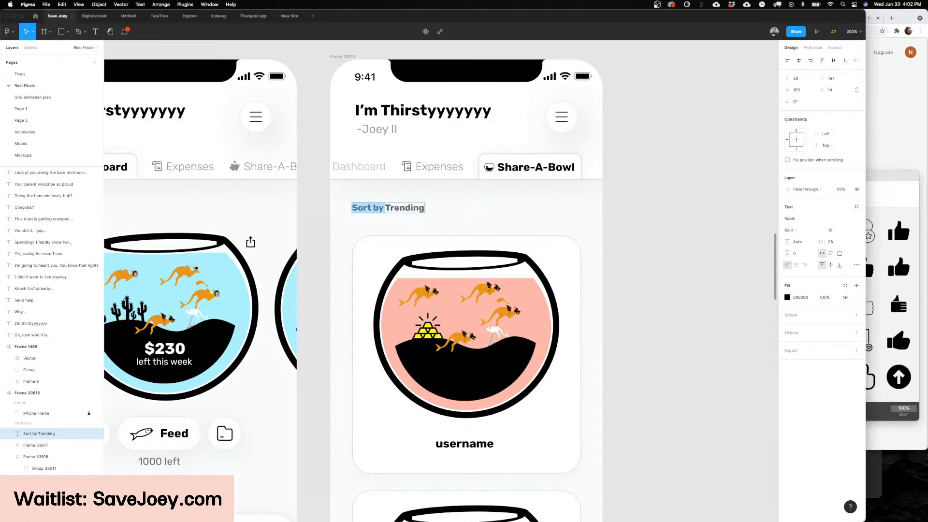
key("super+b")
left_click(644, 179)
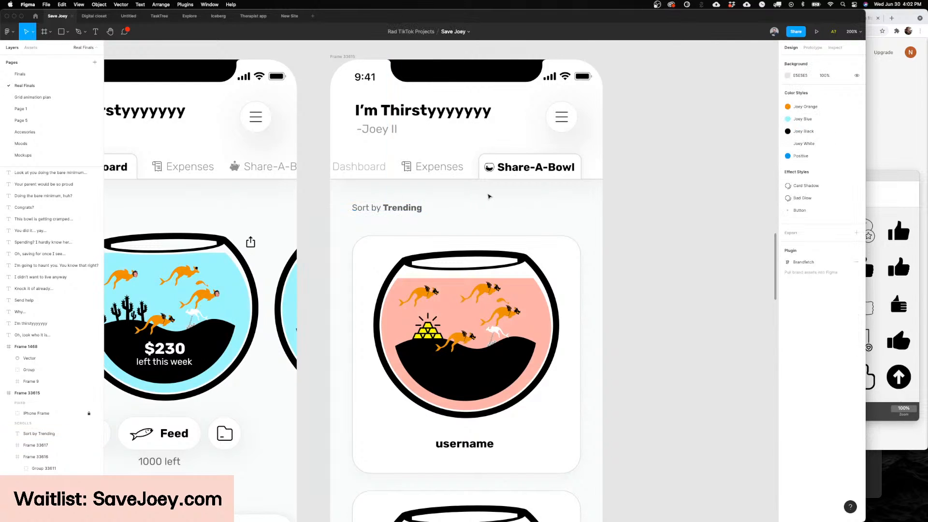
scroll(489, 196, "down", 2)
scroll(484, 198, "down", 2)
scroll(483, 197, "left", 1)
scroll(483, 197, "up", 3)
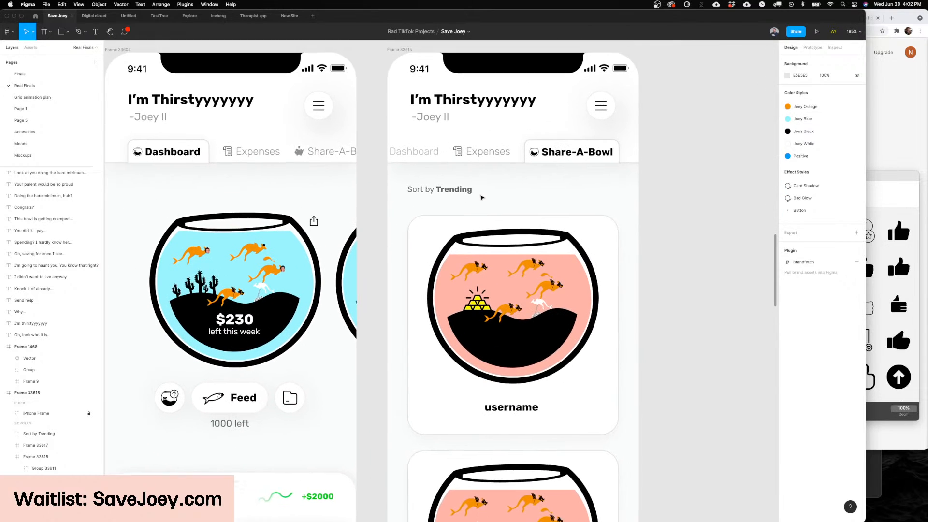
scroll(473, 179, "up", 5)
Step: Wrap the Sort by Trending label in an auto layout frame and remove the frame's padding
left_click(420, 274)
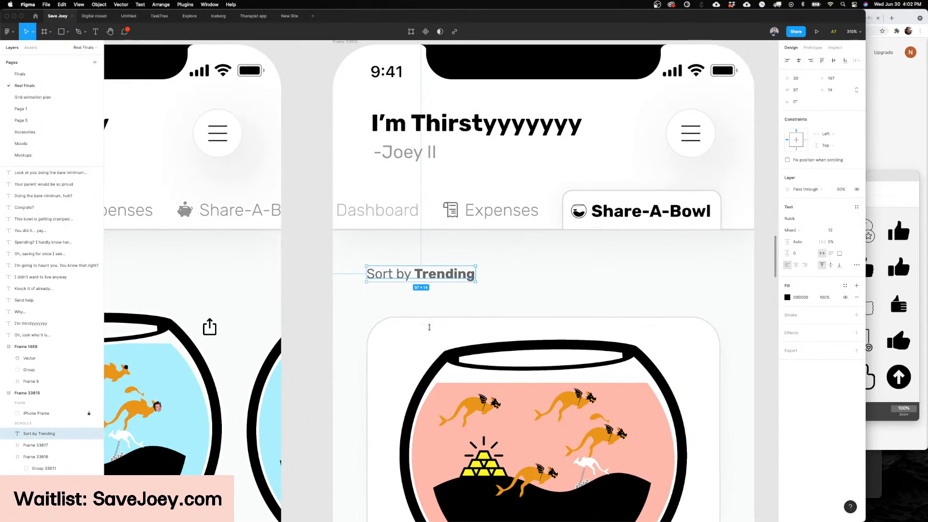
mouse_move(411, 508)
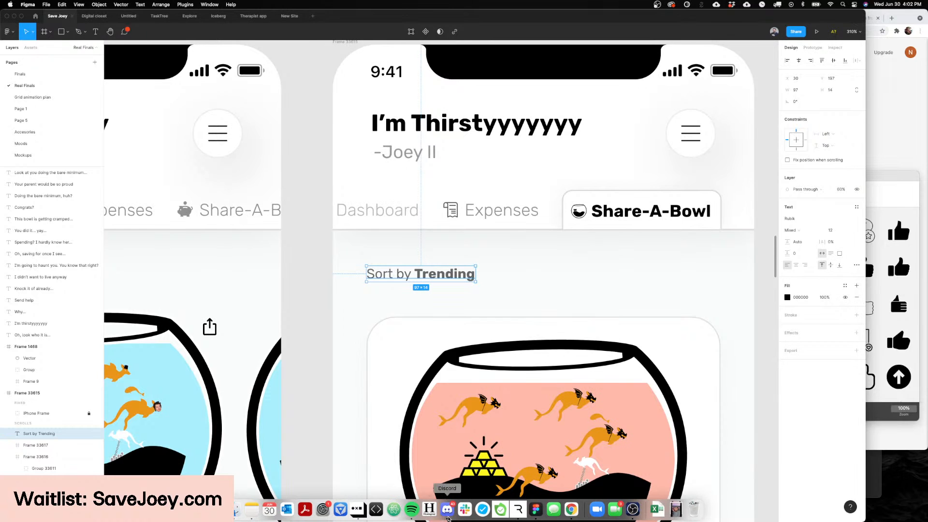
scroll(430, 274, "right", 1)
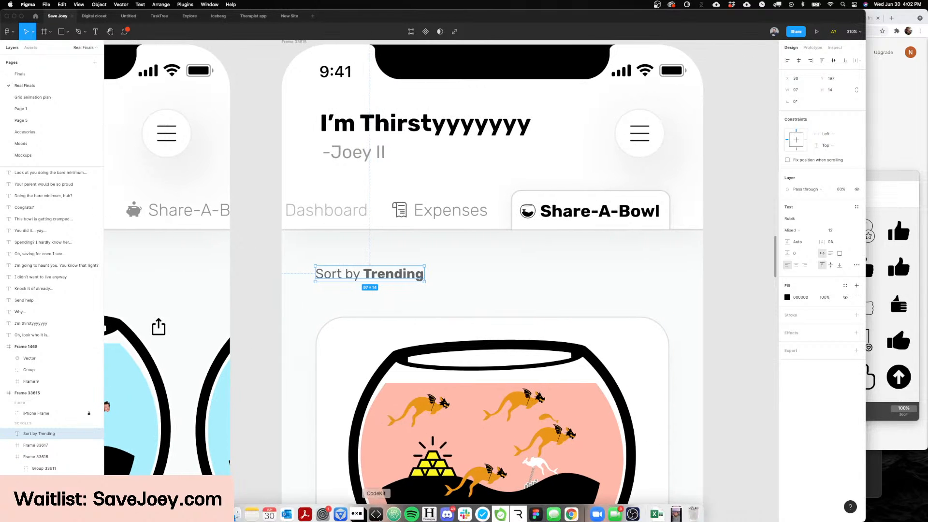
key("shift+a")
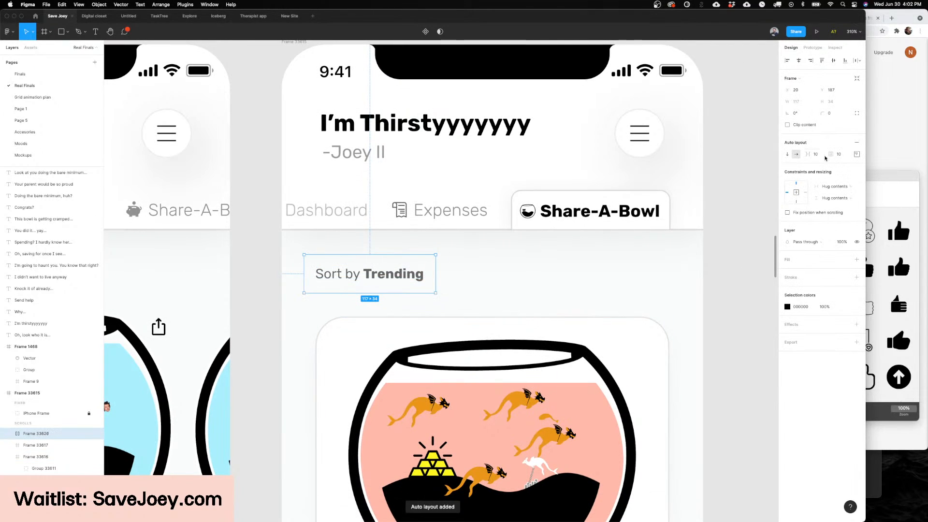
left_click_drag(829, 155, 603, 173)
left_click_drag(392, 264, 401, 261)
Step: Draw a 375 × 56 rectangle at X 0, Y 164 below the tabs and vertically center the sort label on it
scroll(406, 263, "down", 3)
scroll(401, 262, "left", 1)
key("r")
left_click_drag(623, 236, 336, 279)
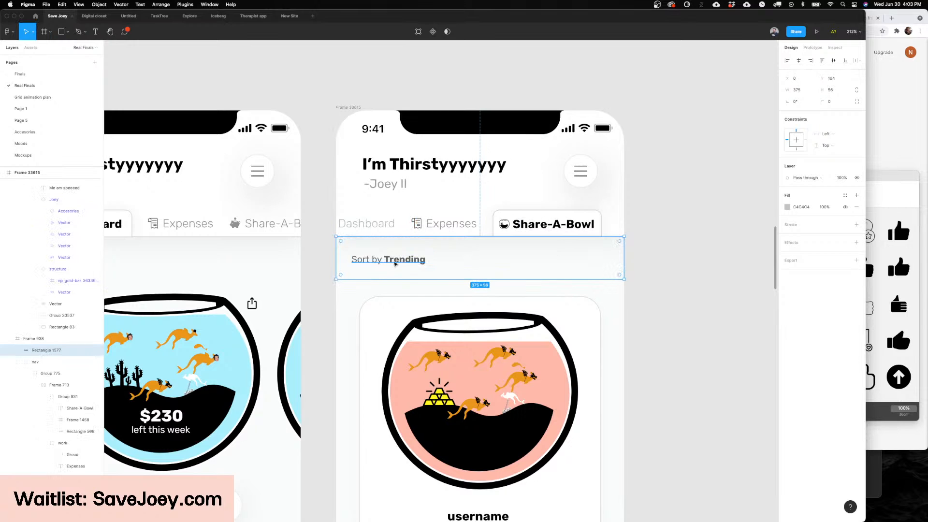
left_click(400, 261, "shift")
left_click(835, 61)
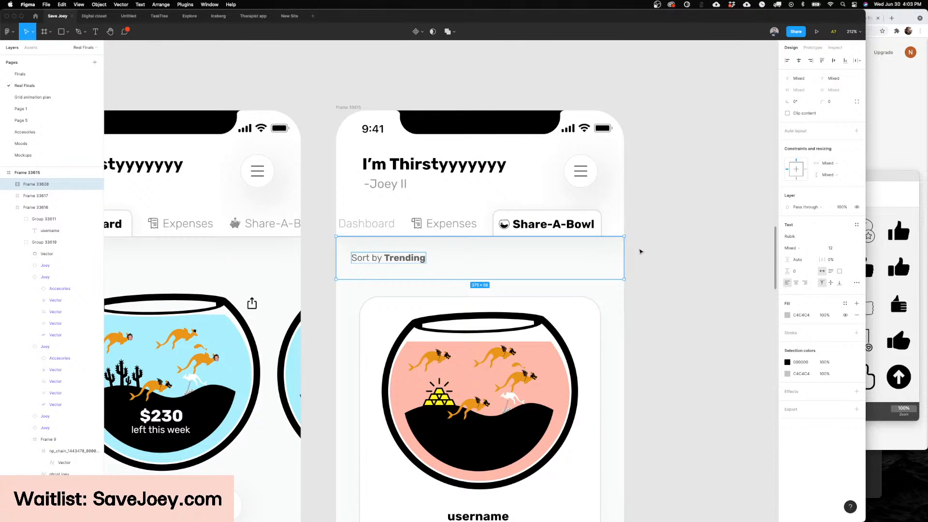
Step: Group the sort label with its rectangle and send the group behind the header in the Share-A-Bowl frame
key("super+g")
key("shift+apostrophe")
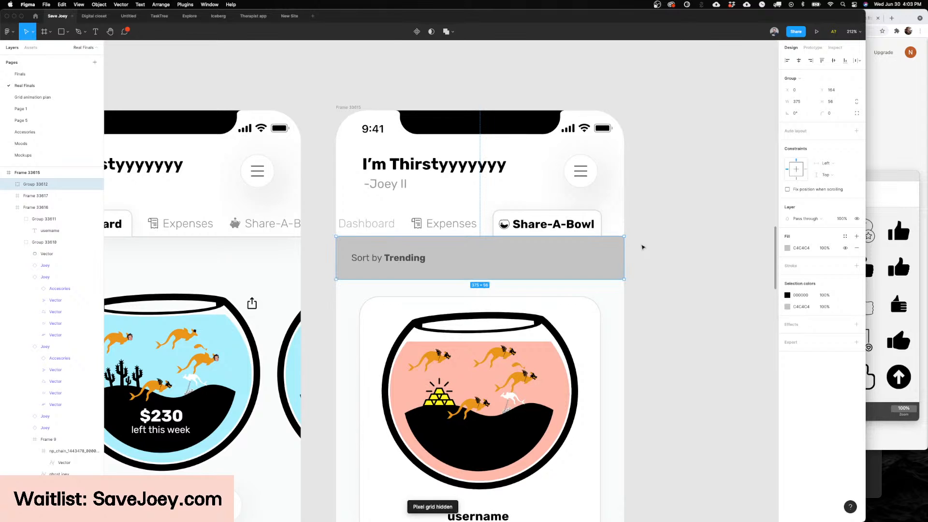
key("shift+apostrophe")
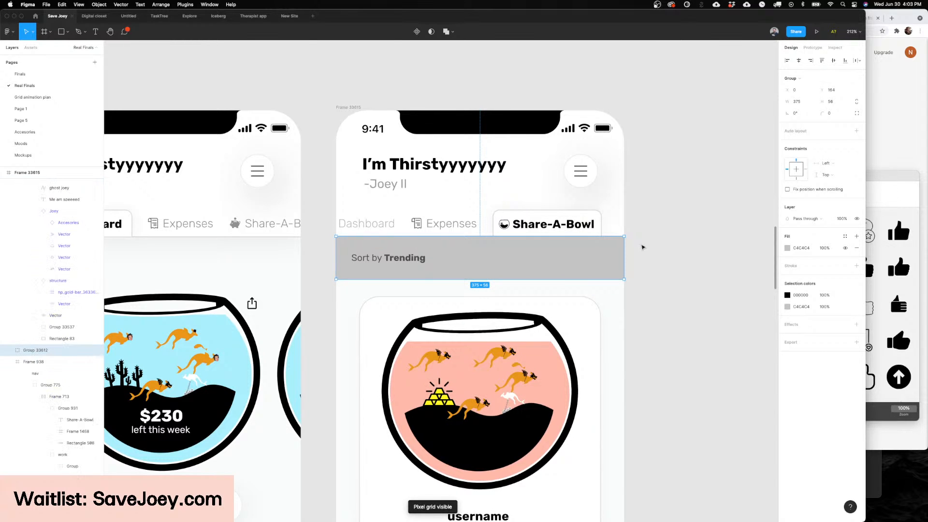
right_click(642, 245)
left_click(606, 250)
mouse_move(580, 266)
left_mouse_down()
mouse_move(582, 286)
mouse_move(580, 262)
left_mouse_up()
key("ctrl+z")
left_click(643, 260)
Step: Change the fill of the rectangle behind the Sort by Trending label to white, FFFFFF
left_click(379, 258, "super")
left_click(468, 258, "super")
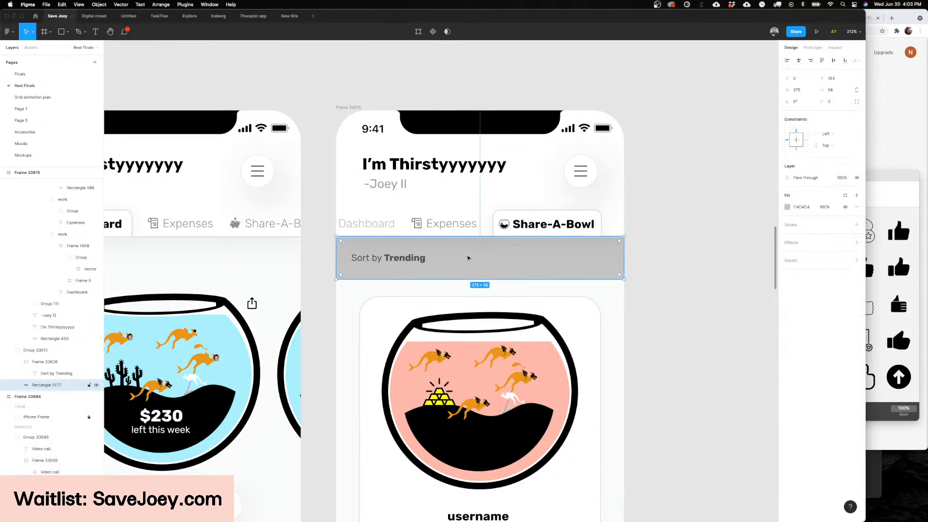
left_click(788, 207)
left_click_drag(773, 242, 622, 172)
left_click(618, 147)
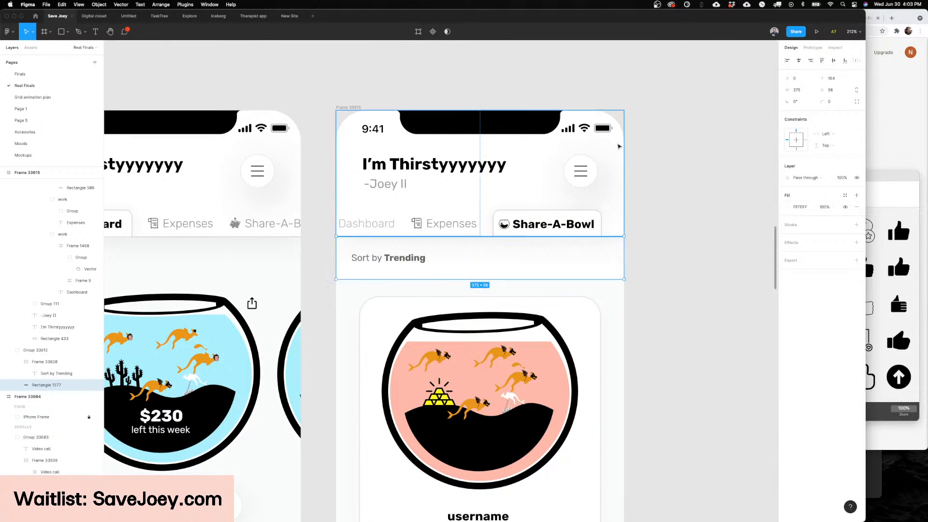
left_click(642, 159)
Step: Add a 1 px inside stroke in black, 000000, to the white sort bar rectangle
scroll(604, 203, "down", 1)
left_click(555, 230, "super")
scroll(554, 230, "down", 2)
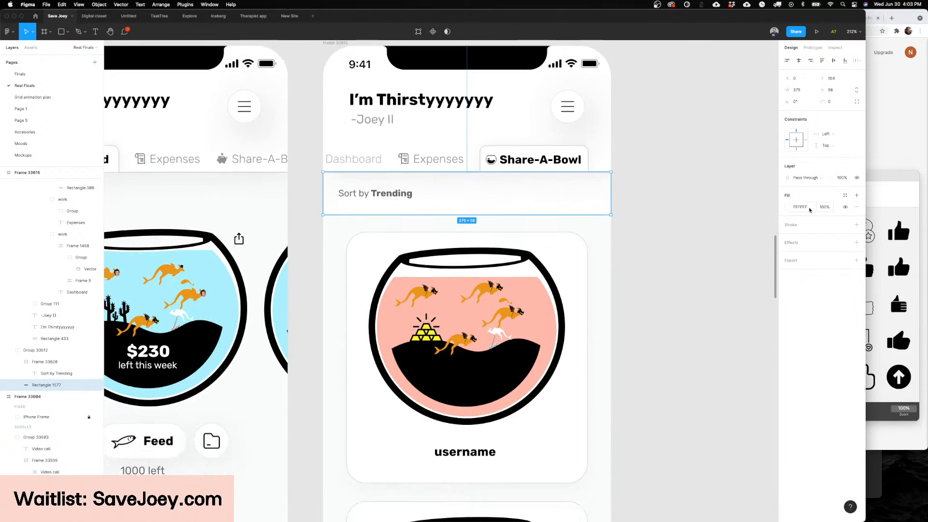
left_click(856, 224)
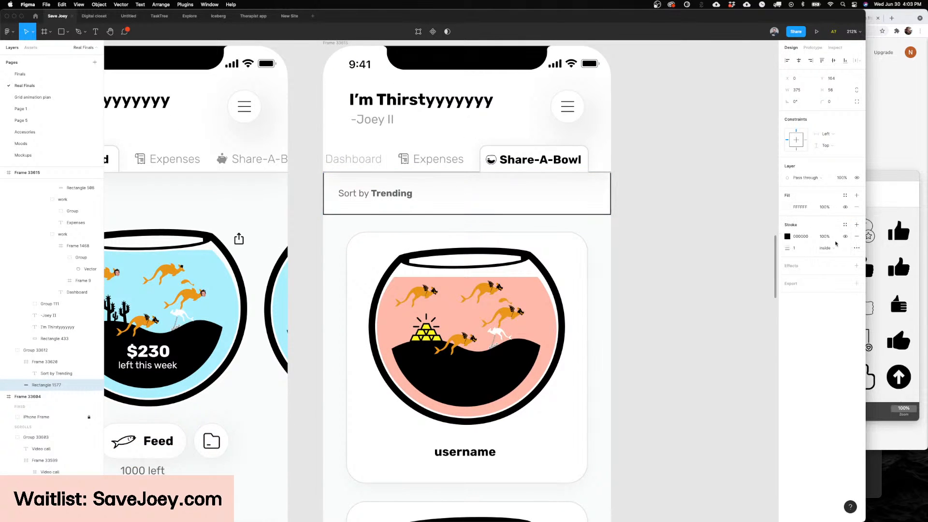
Step: Place the white sort bar's stroke outside and apply the Button/Nav effect style to the bar
left_click(832, 247)
left_click(833, 257)
left_click(845, 266)
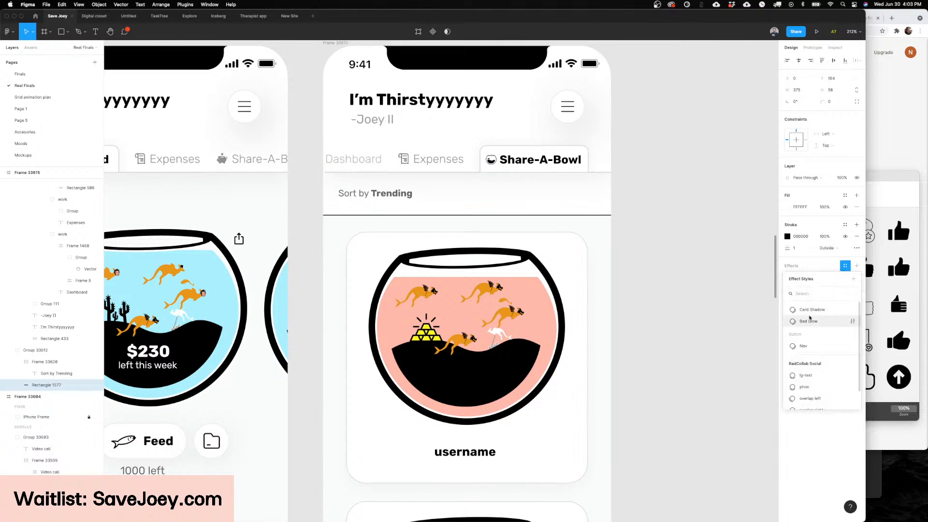
left_click(810, 319)
left_click(803, 265)
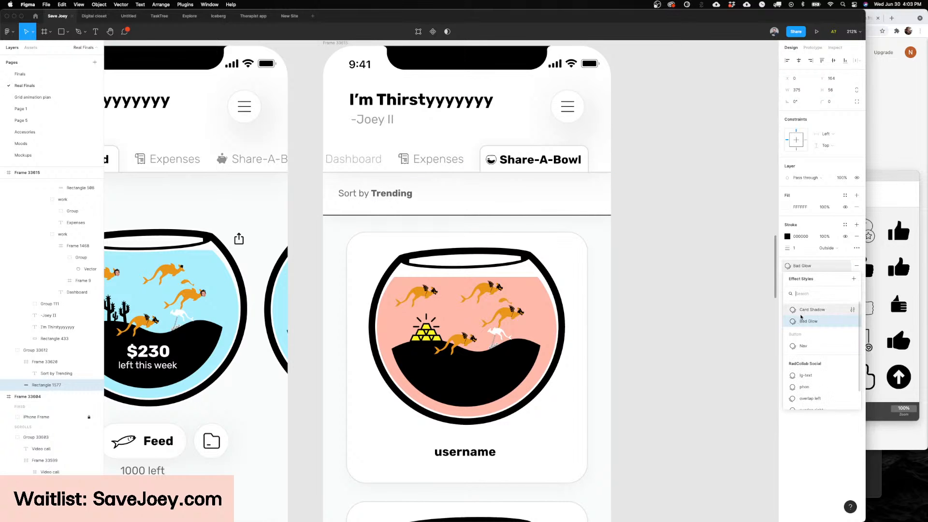
left_click(800, 344)
Step: Lighten the sort bar's stroke color to a pale gray, E4E4E4
left_click(786, 236)
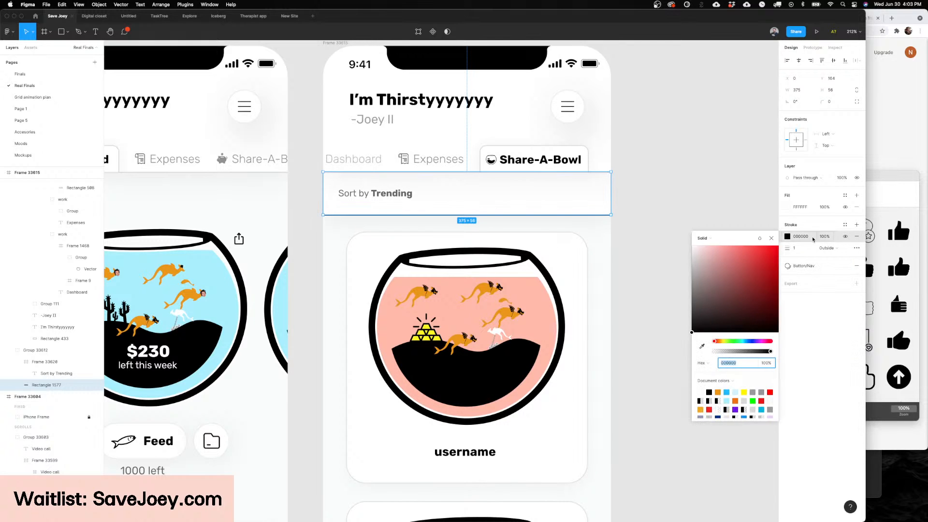
mouse_move(715, 310)
left_mouse_down()
mouse_move(693, 239)
mouse_move(669, 263)
left_mouse_up()
key("Escape")
scroll(644, 169, "down", 5)
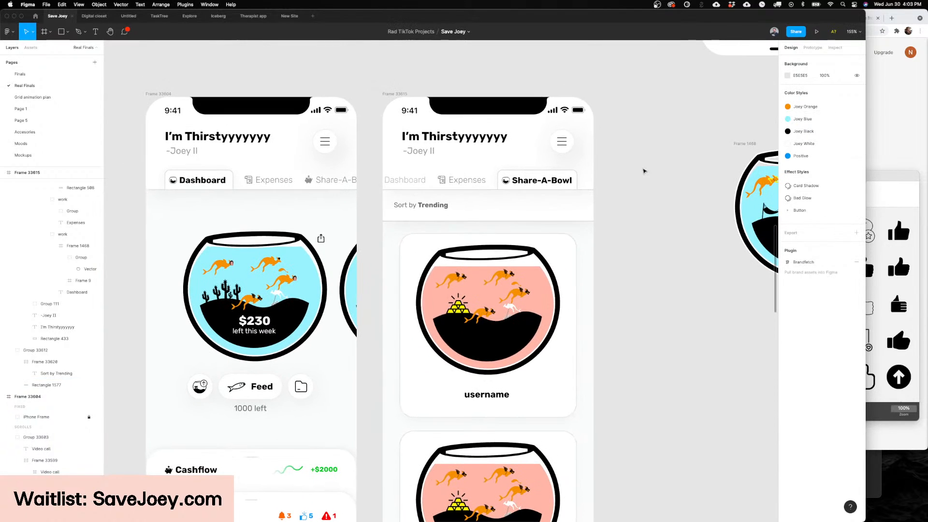
left_click(786, 236)
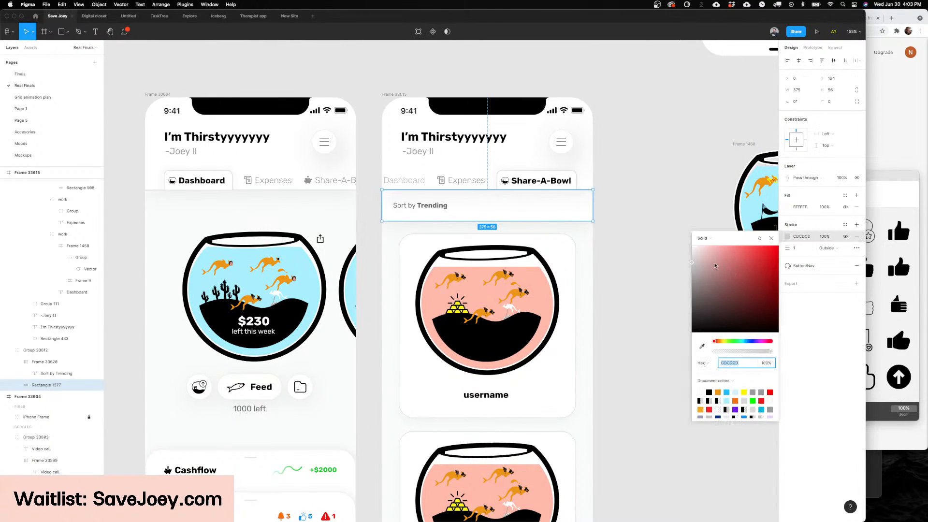
left_click_drag(693, 263, 685, 256)
left_click(617, 242)
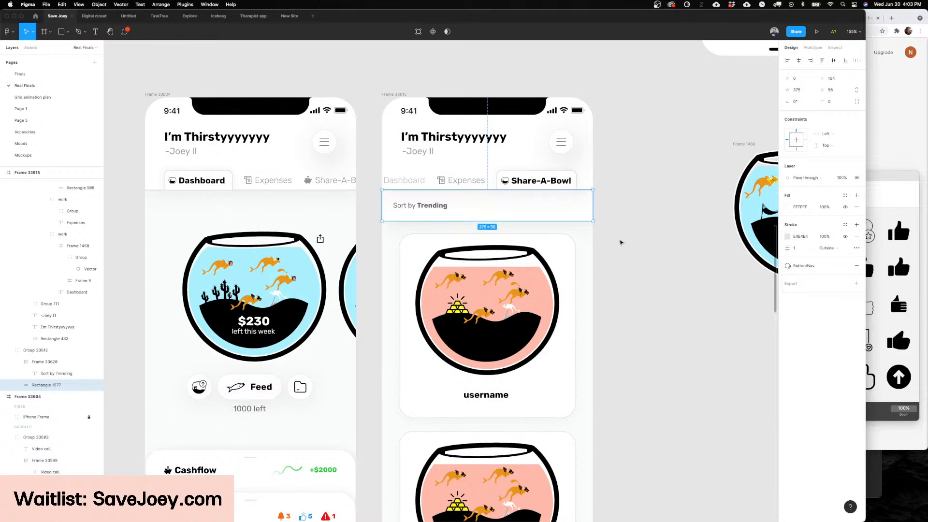
left_click(620, 242)
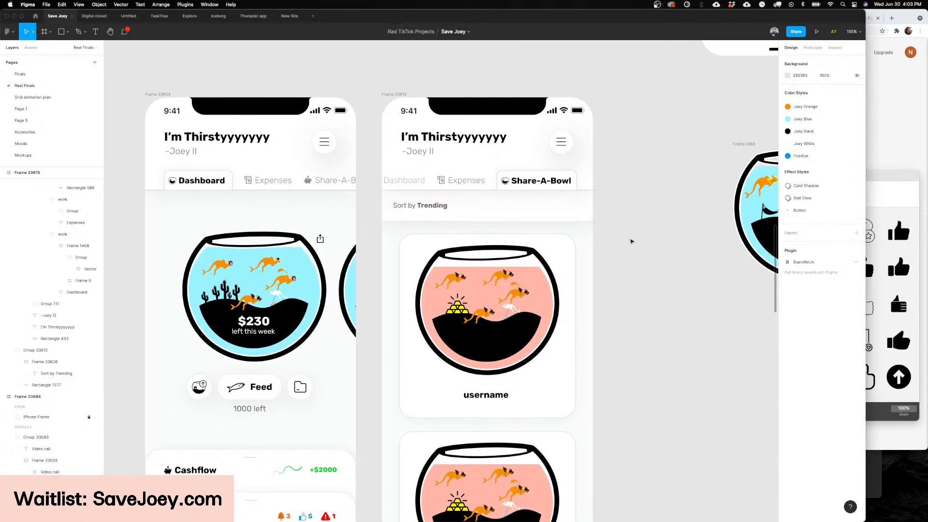
Step: Set the sort bar's stroke color to light gray, D7D7D7
scroll(632, 242, "up", 5)
scroll(629, 240, "up", 8)
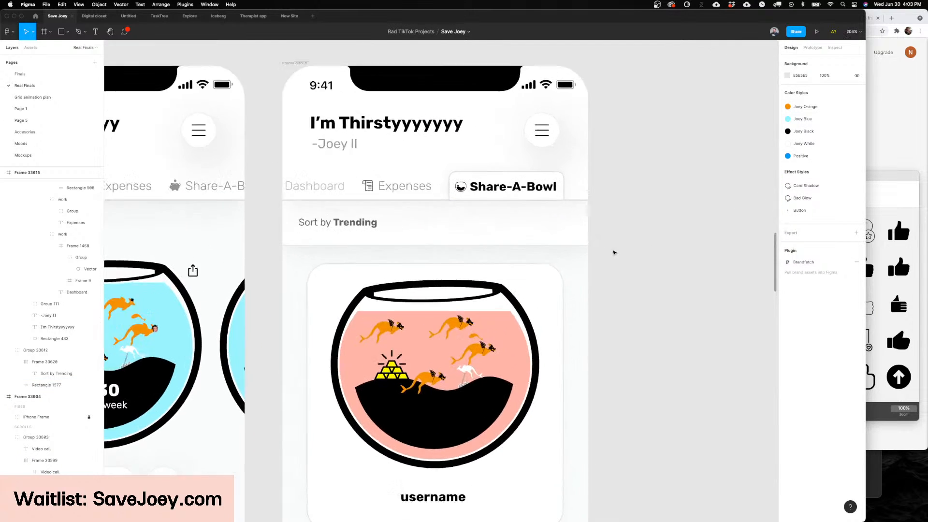
left_click(550, 224)
left_click(785, 237)
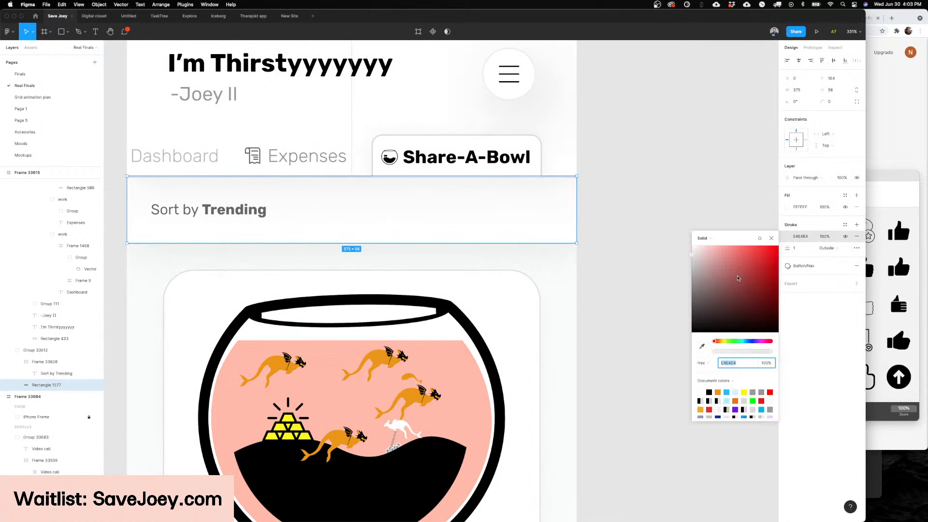
left_click(692, 262)
left_click(640, 234)
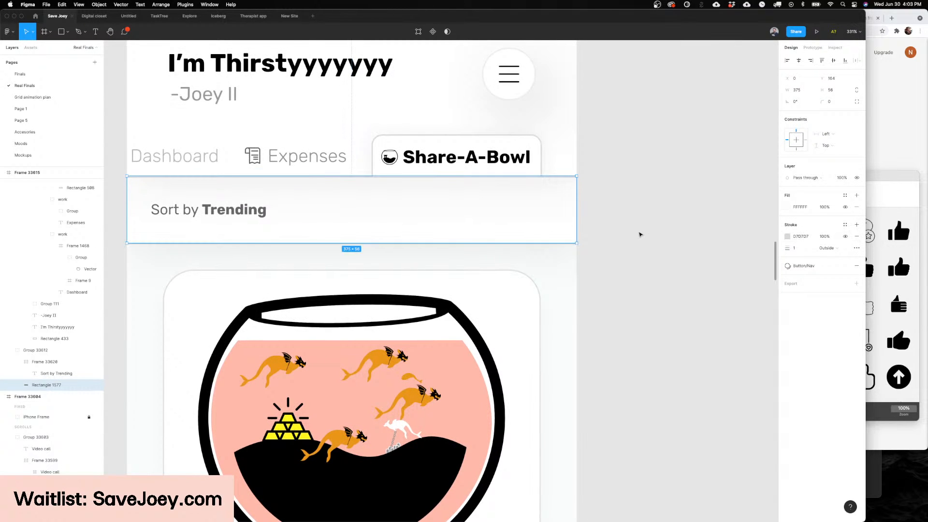
left_click(640, 232)
scroll(640, 231, "down", 8)
scroll(667, 223, "down", 2)
Step: Switch to the Noun Project app and search for "carrot" in place of the upvote icons
left_click(433, 201)
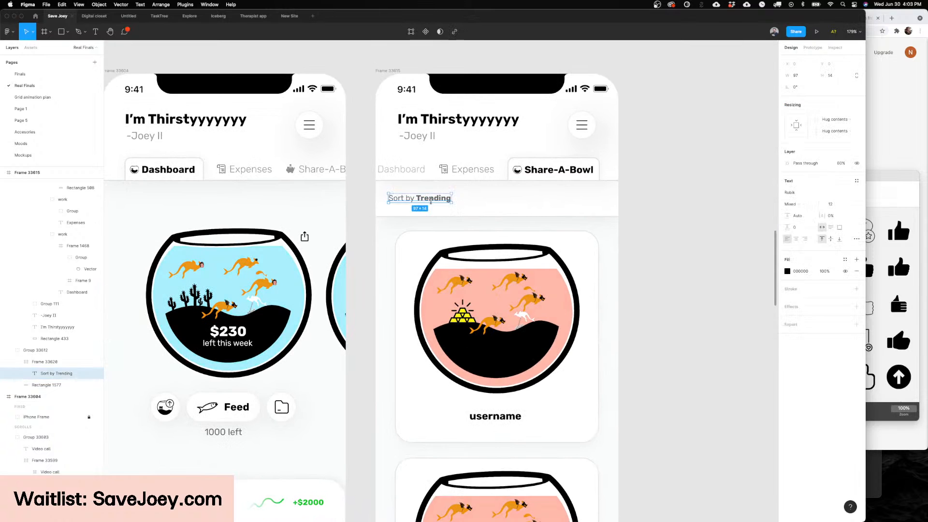
scroll(434, 202, "up", 4)
scroll(434, 201, "up", 2)
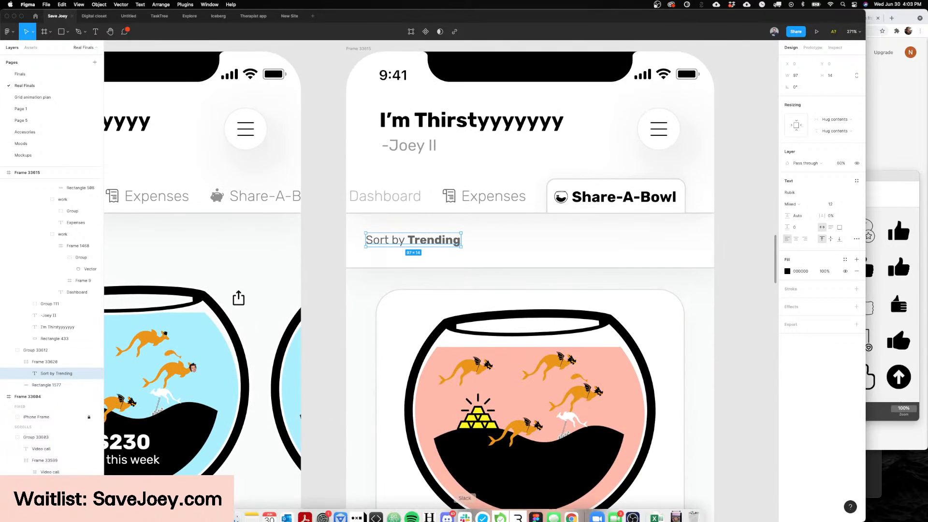
left_click(358, 510)
scroll(532, 352, "right", 2)
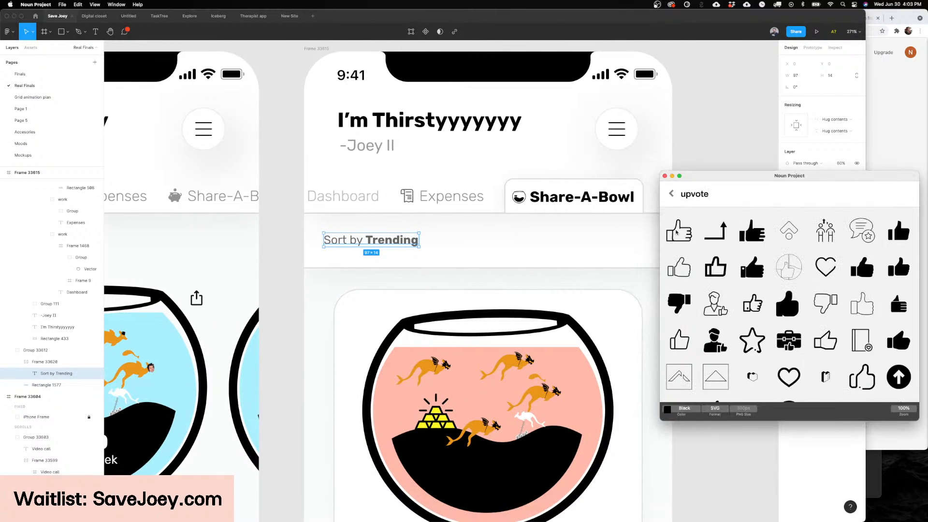
double_click(705, 194)
scroll(565, 245, "down", 2)
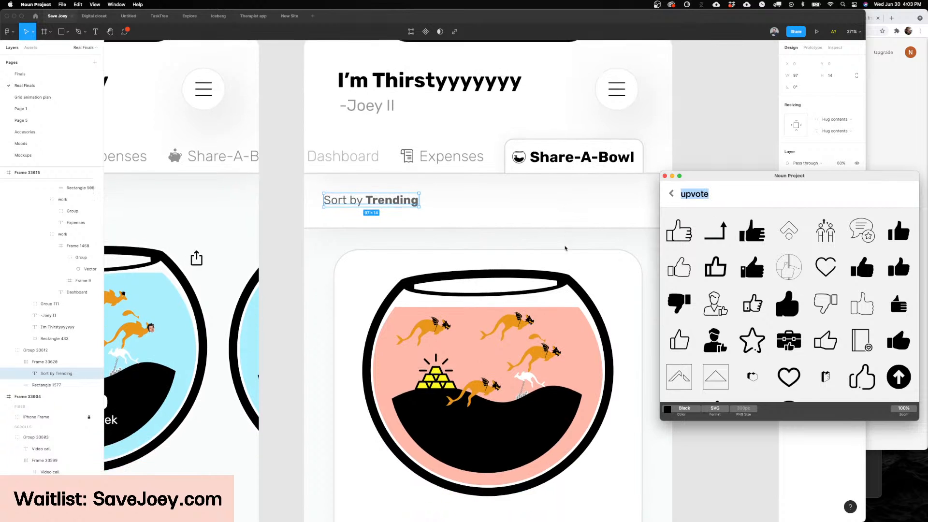
scroll(565, 246, "down", 3)
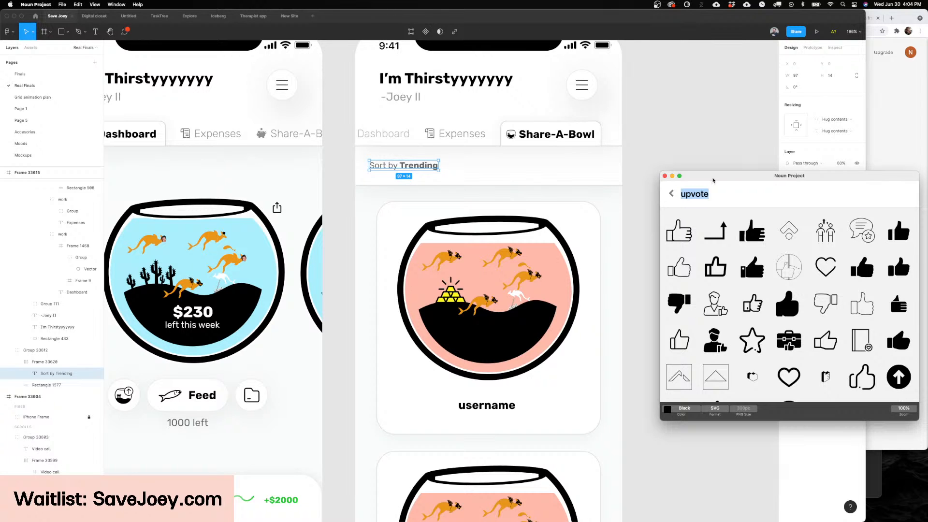
left_click_drag(712, 180, 672, 195)
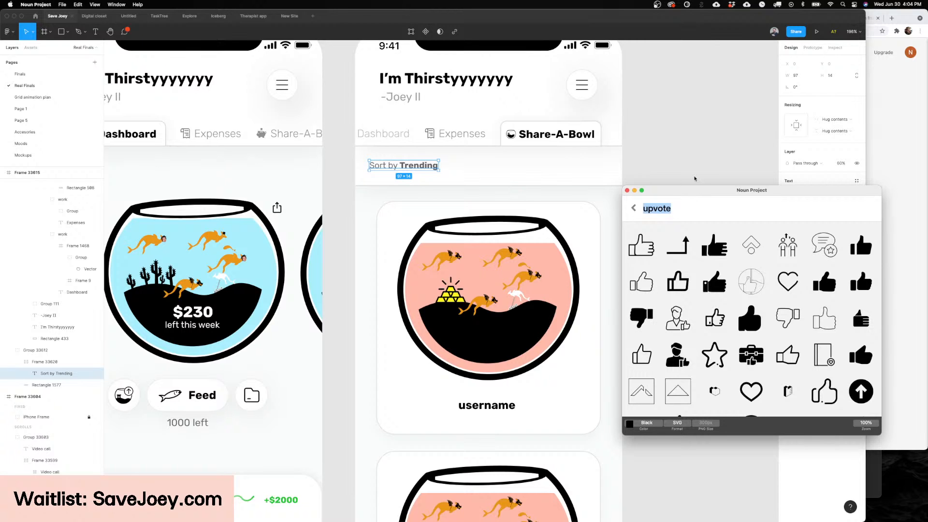
scroll(656, 147, "right", 2)
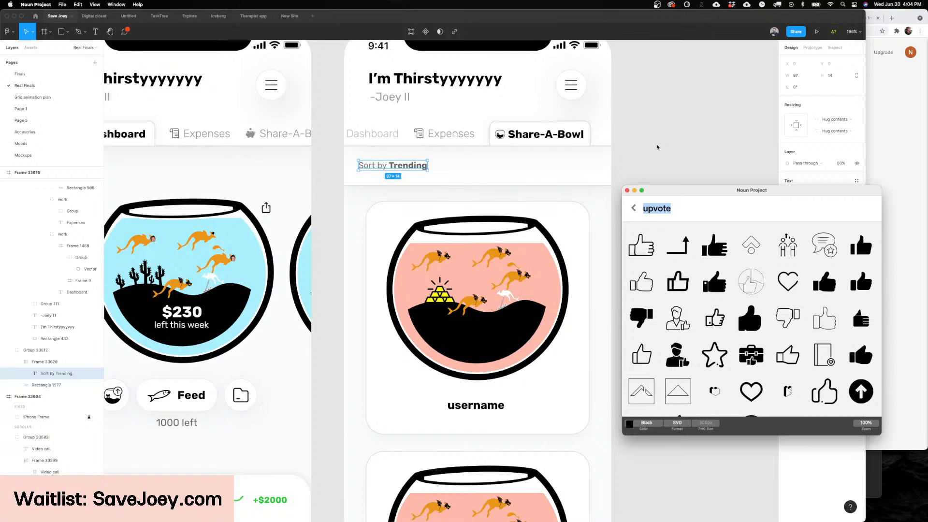
scroll(657, 147, "left", 1)
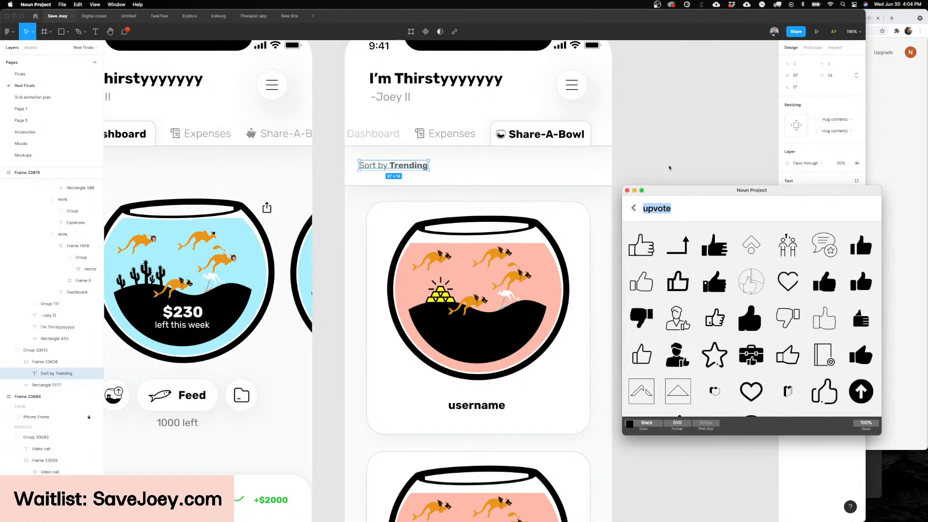
left_click_drag(691, 196, 682, 196)
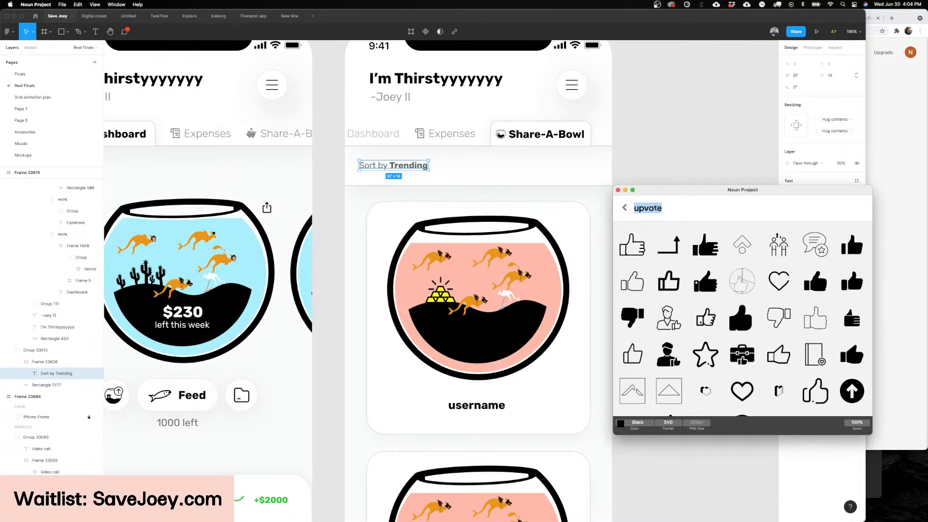
key("BackSpace")
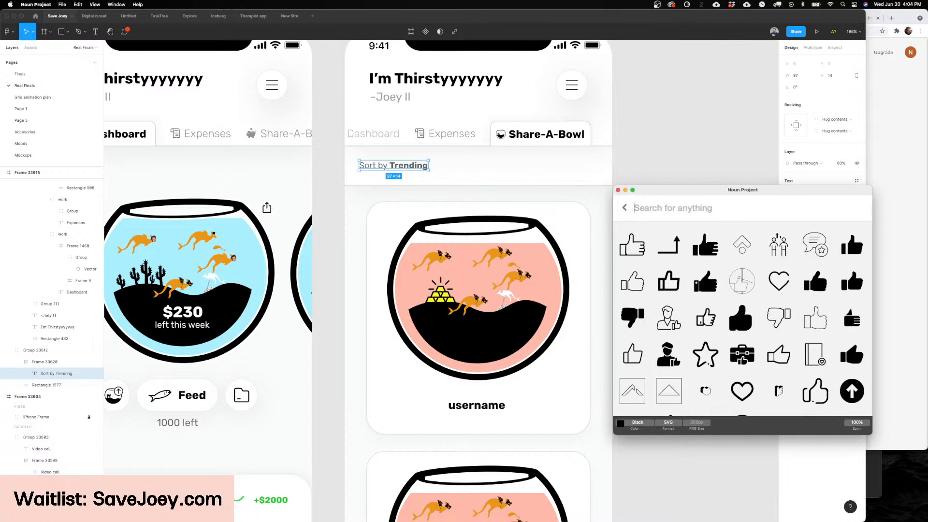
type("carrot")
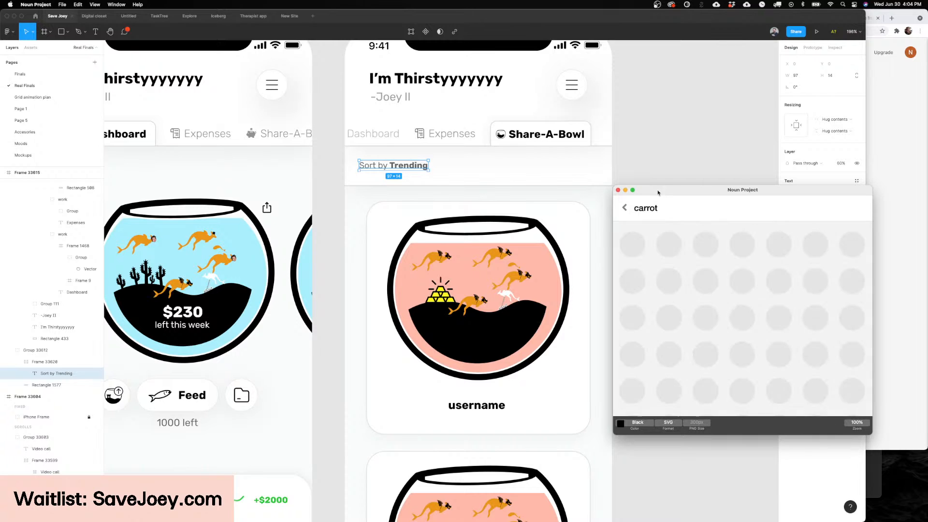
Step: Back in Figma, draw a small square just after the Sort by Trending label and open it for vector editing
left_click(669, 169)
scroll(456, 159, "up", 3)
scroll(456, 159, "up", 5)
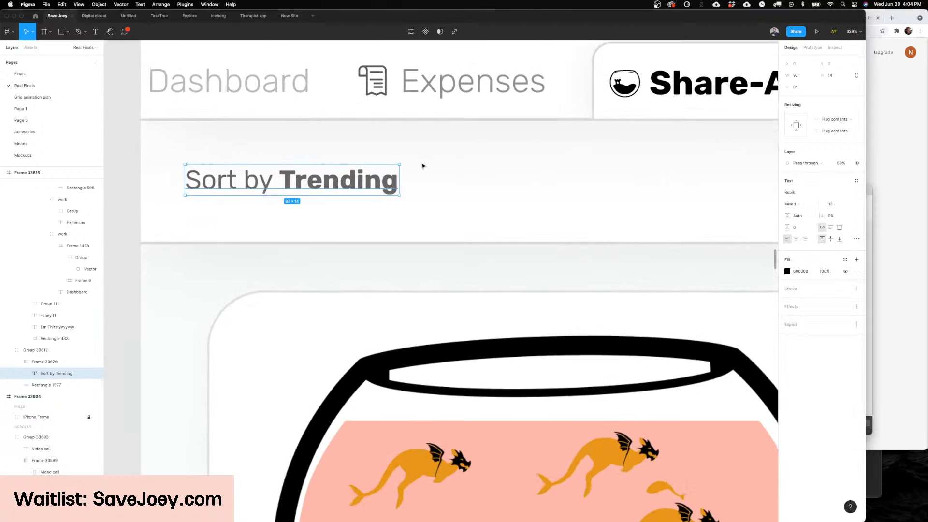
key("r")
left_click_drag(457, 198, 470, 211)
key("Return")
scroll(471, 208, "up", 3)
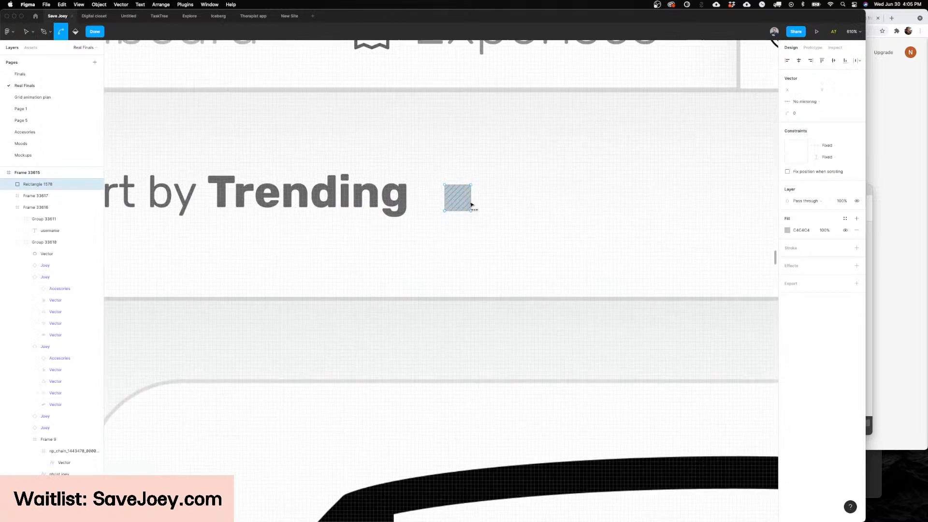
Step: Reshape the small square beside the sort label into a downward-pointing triangle and finish vector editing
left_click(471, 212)
key("Delete")
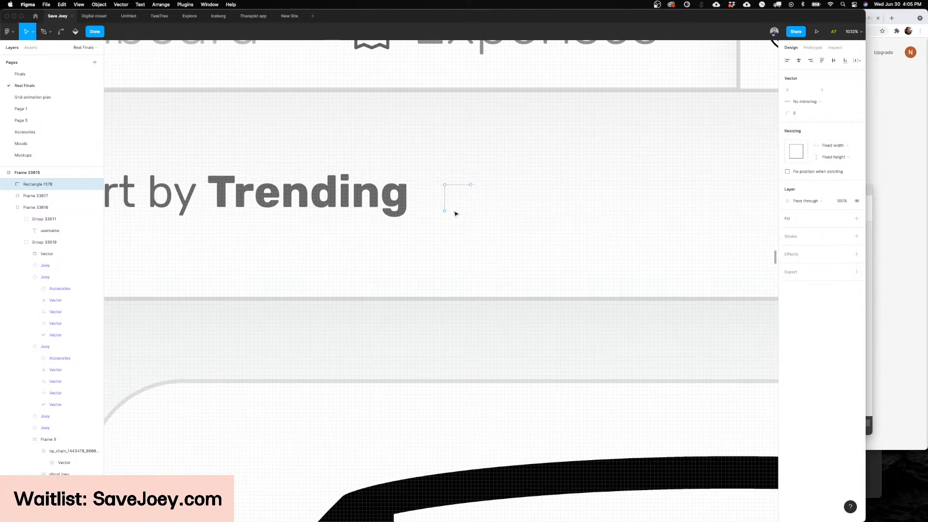
key("super+z")
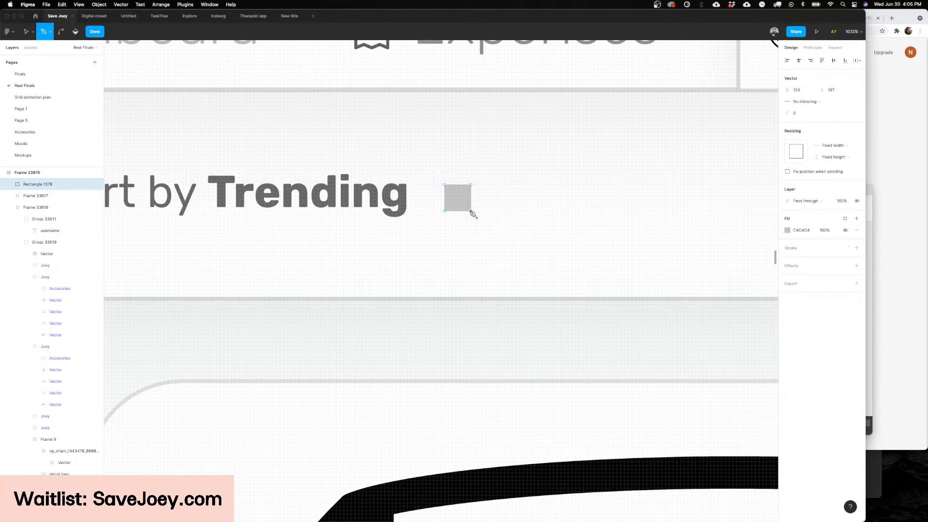
key("shift+Delete")
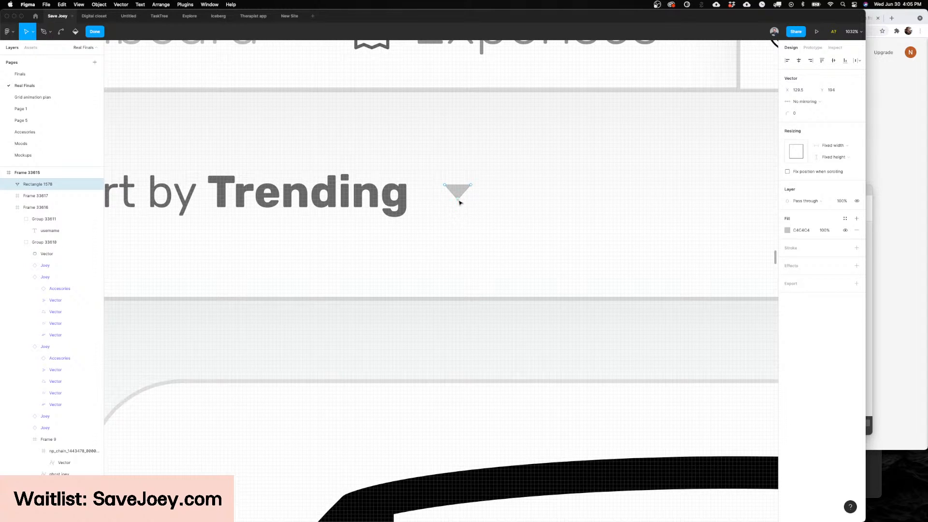
key("Escape")
Step: Move the triangle closer to the sort label, at X 124, Y 192, and set its corner radius to 1
left_click_drag(458, 192, 452, 199)
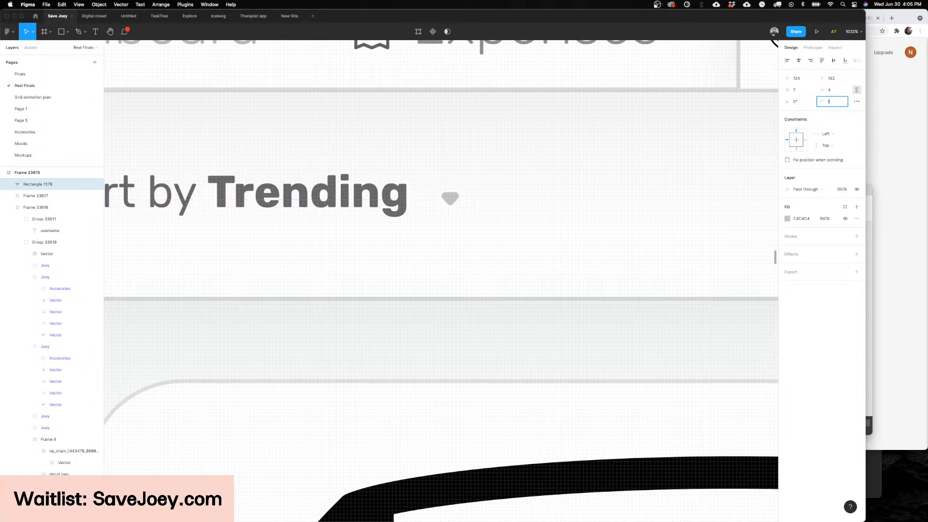
left_click(640, 166)
scroll(515, 234, "down", 5)
Step: Change the fill of the triangle beside the sort label to black, 000000
left_click(502, 225)
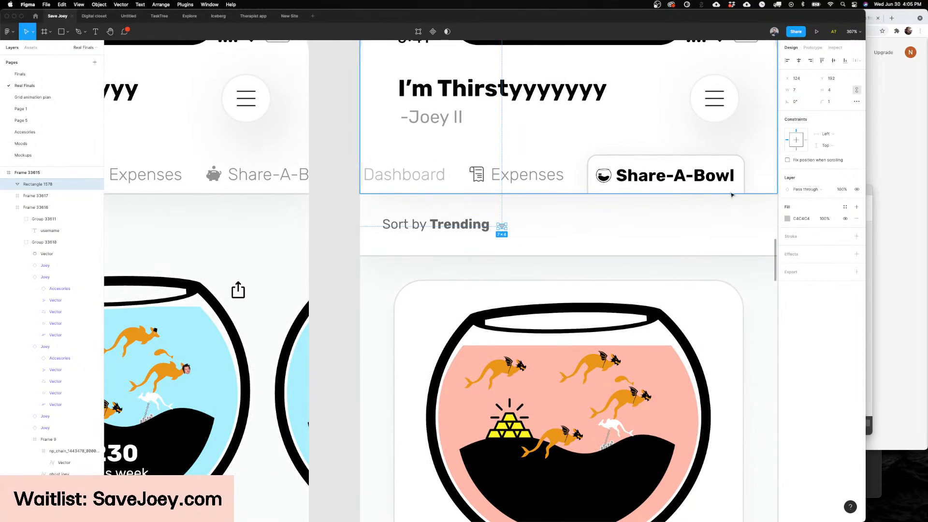
left_click(787, 219)
key("Escape")
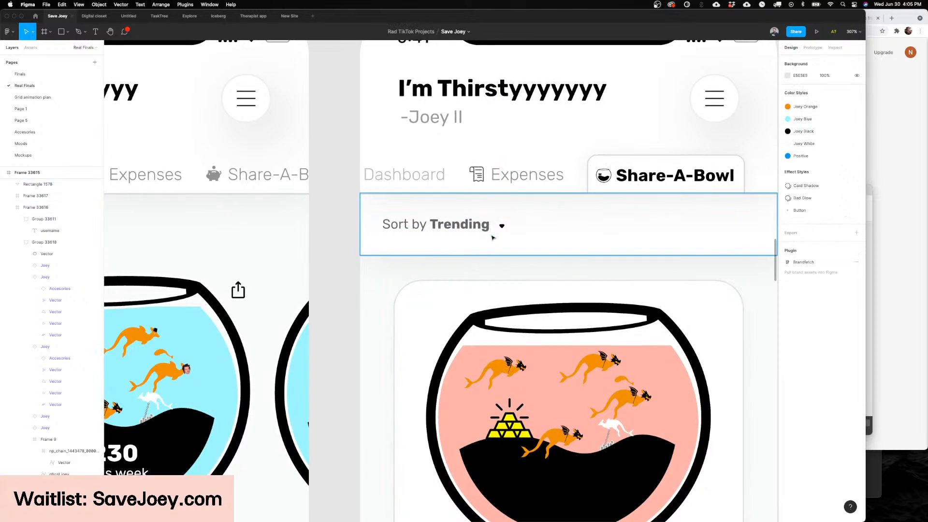
Step: Enlarge the dropdown triangle to 10 × 6 and place it beside the word Trending at X 121, Y 190
scroll(495, 227, "up", 5)
left_click_drag(492, 219, 482, 220)
key("Escape")
scroll(531, 225, "down", 5)
scroll(531, 225, "down", 3)
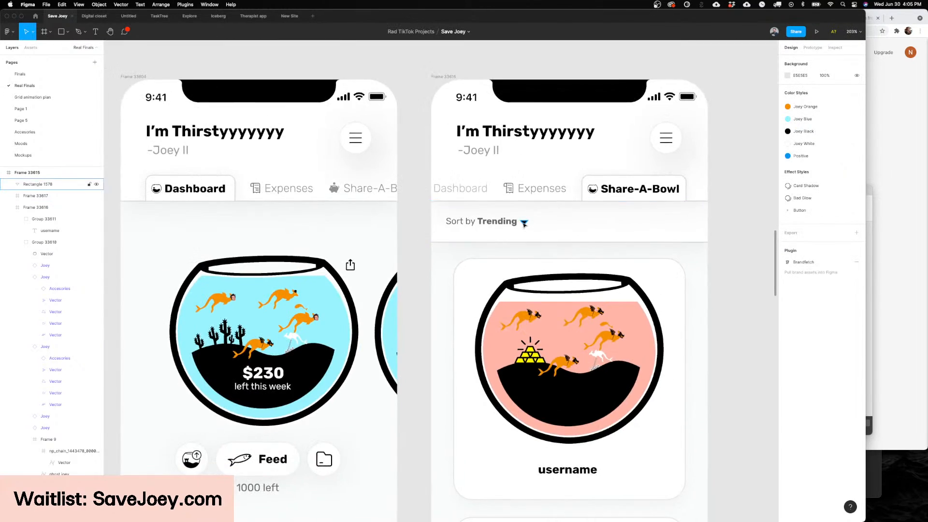
Step: Group the black dropdown triangle with the Sort by Trending label
left_click(523, 222)
key("Escape")
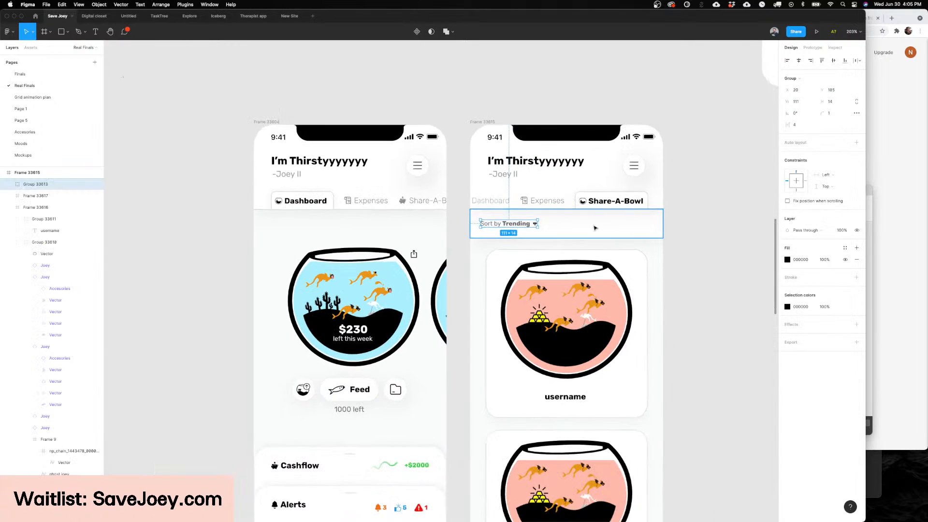
scroll(564, 223, "down", 2)
left_click(705, 226)
scroll(703, 227, "down", 2)
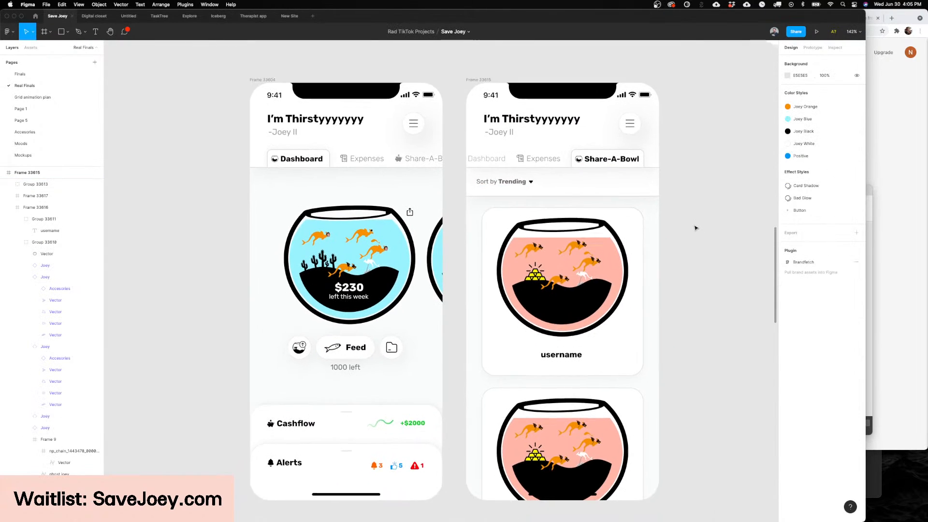
scroll(698, 227, "right", 4)
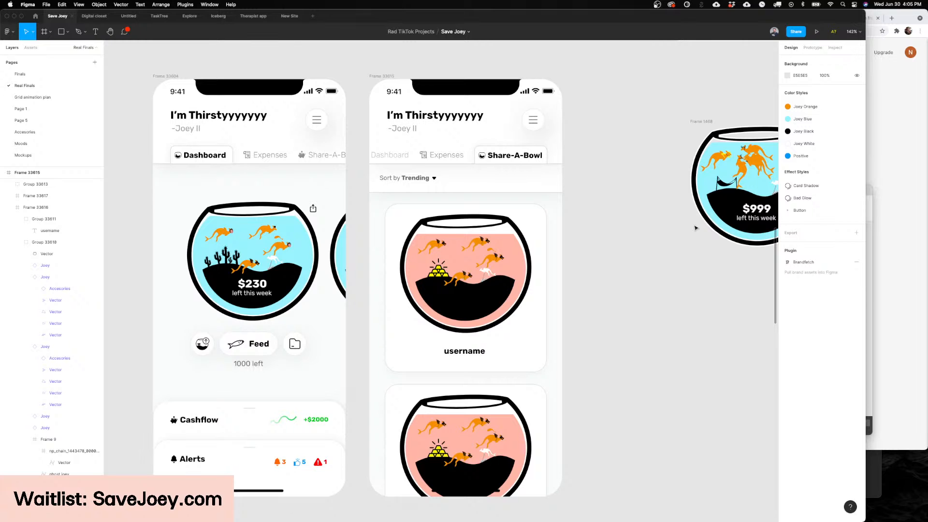
scroll(673, 242, "down", 1)
scroll(652, 242, "up", 5)
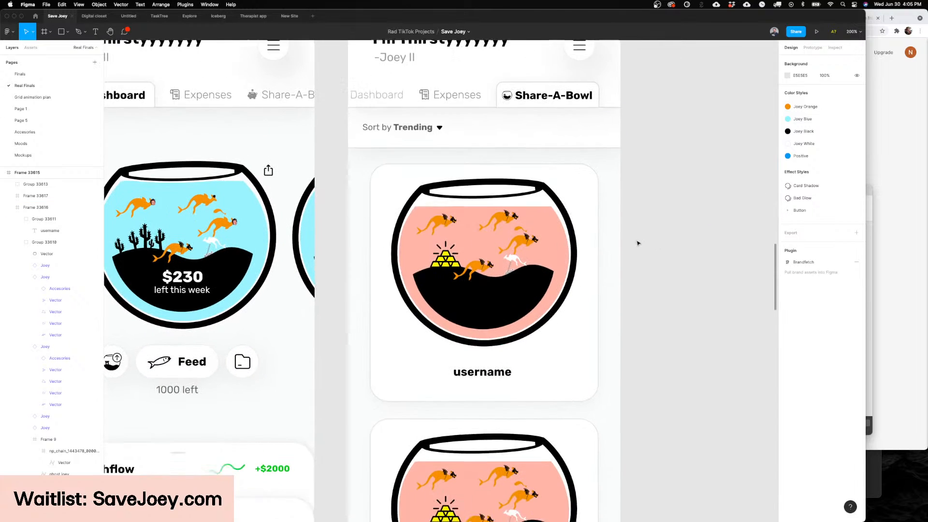
scroll(636, 243, "down", 2)
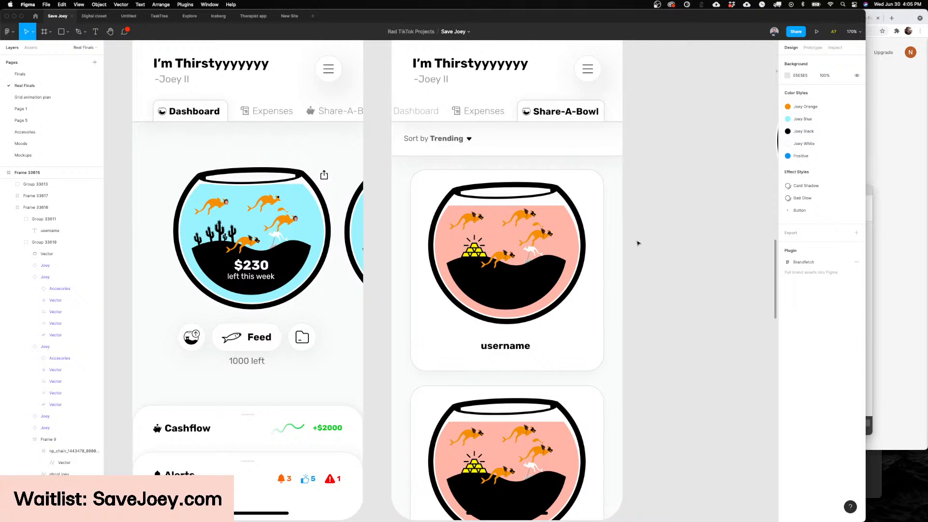
Step: Try lowering the water level in the Dashboard fishbowl by shrinking its blue rectangle to a height of 84
scroll(601, 241, "right", 2)
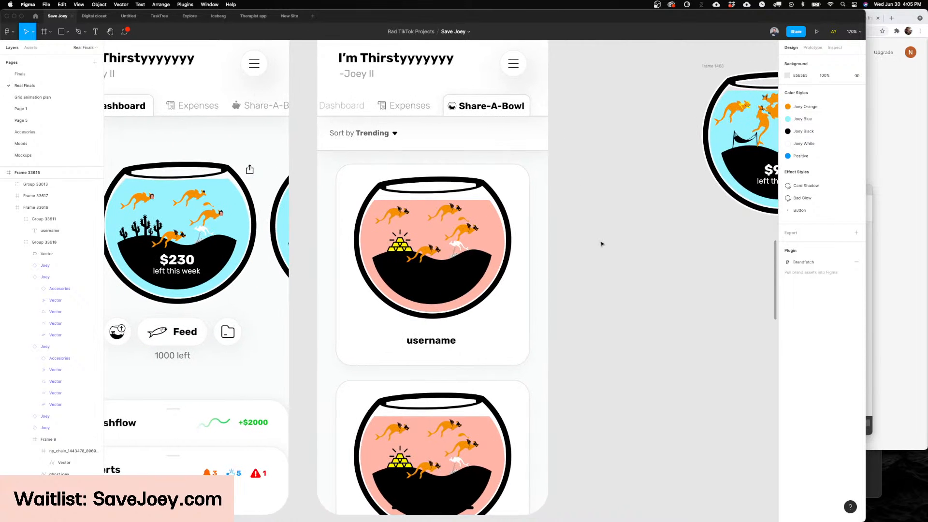
scroll(603, 244, "left", 6)
scroll(464, 247, "left", 3)
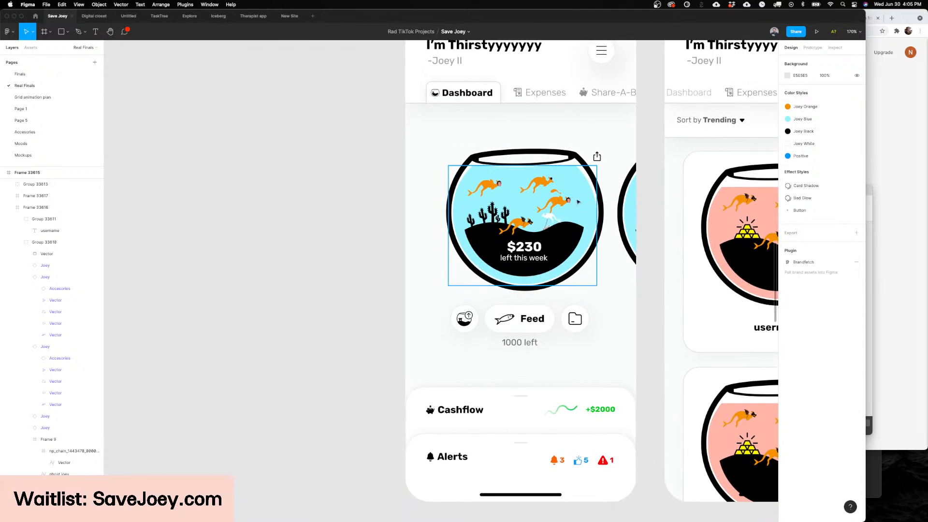
scroll(583, 169, "up", 5)
left_click(572, 181)
scroll(536, 178, "up", 3)
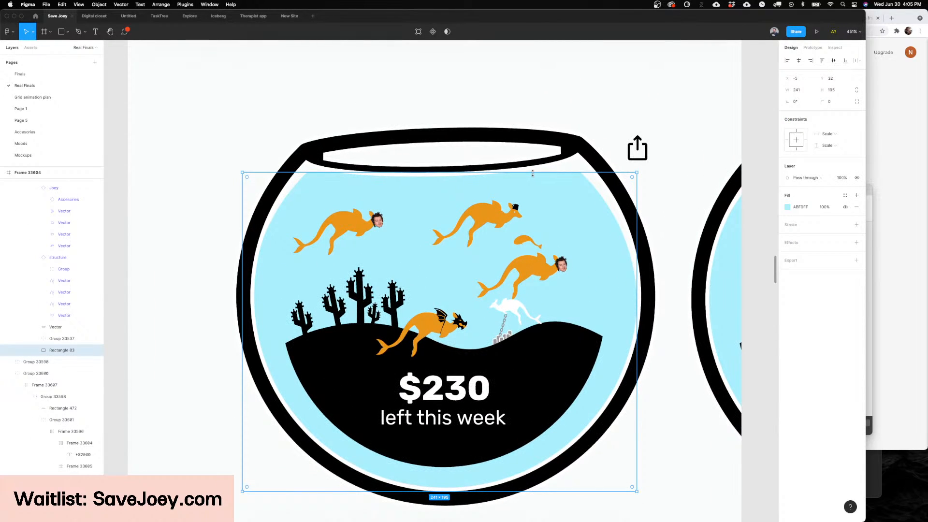
left_click_drag(533, 173, 525, 355)
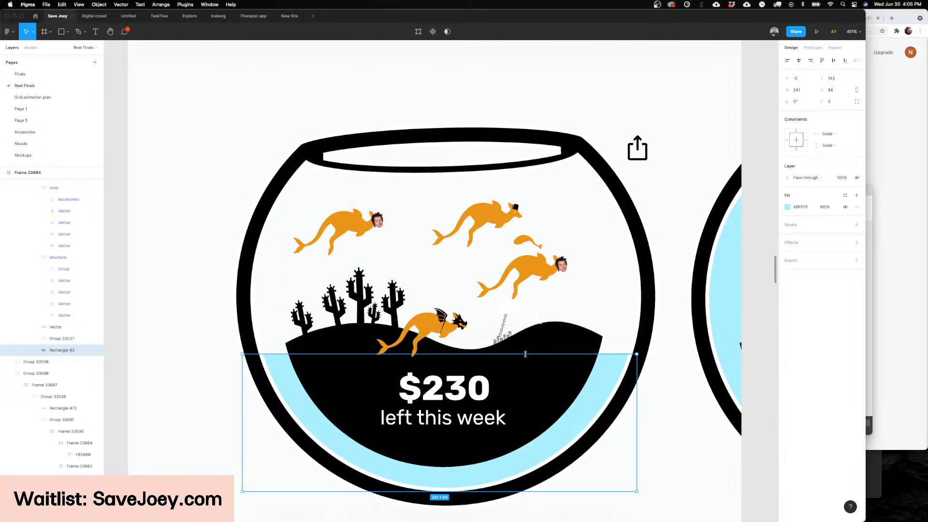
key("super+z")
Step: Try recoloring the blue water in the Dashboard fishbowl to a light orange derived from the joeys' color
scroll(542, 232, "up", 5)
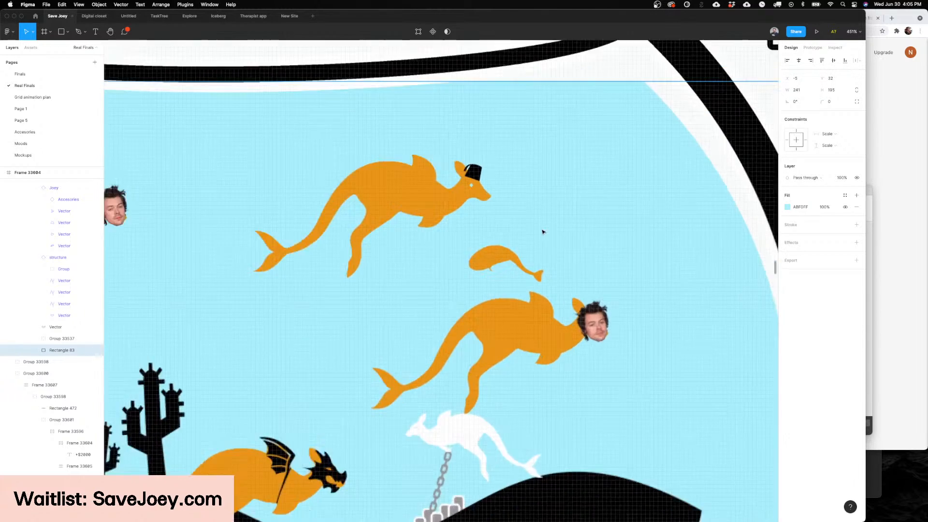
scroll(515, 234, "down", 3)
scroll(491, 288, "down", 3)
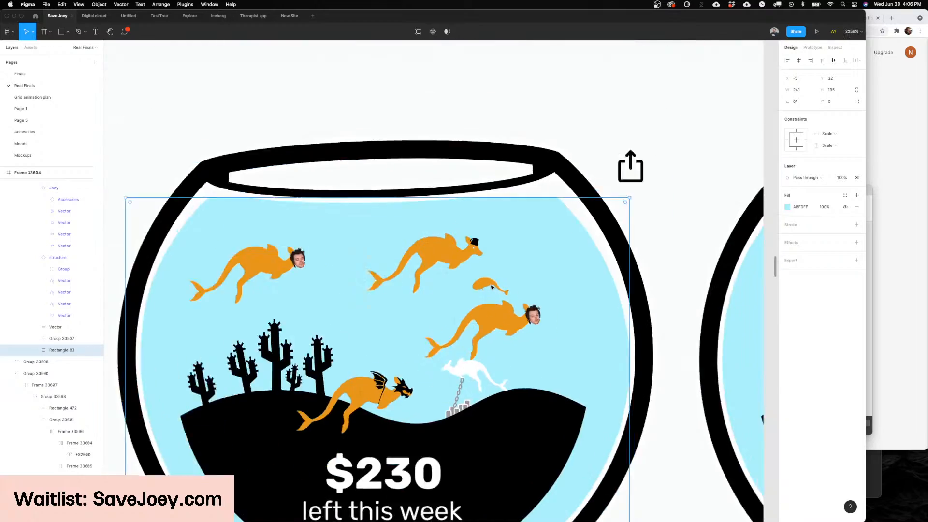
scroll(447, 335, "up", 5)
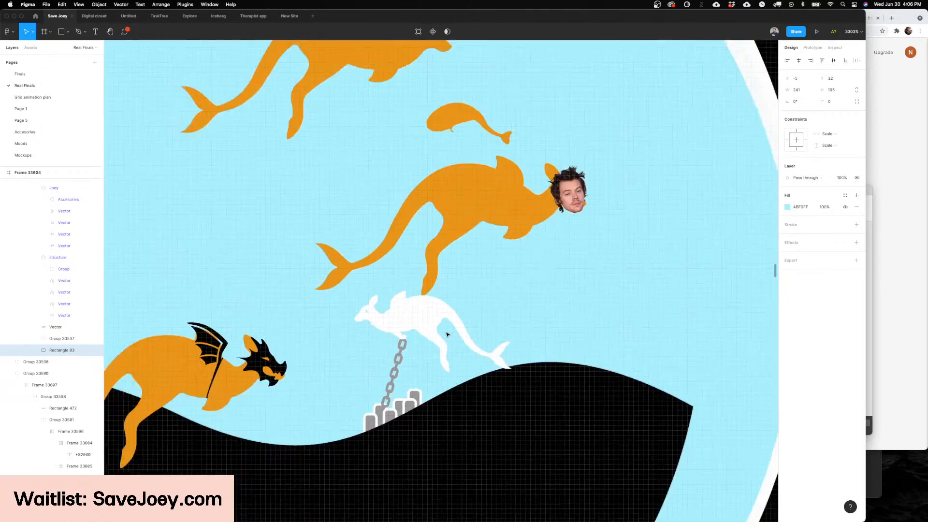
scroll(447, 334, "down", 10)
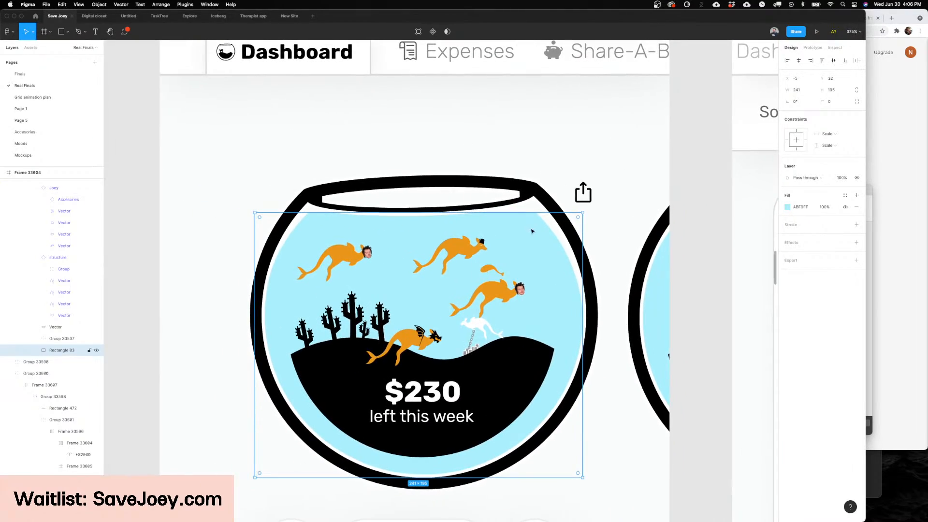
mouse_move(521, 213)
left_mouse_down()
mouse_move(514, 371)
mouse_move(503, 212)
left_mouse_up()
left_click(788, 210)
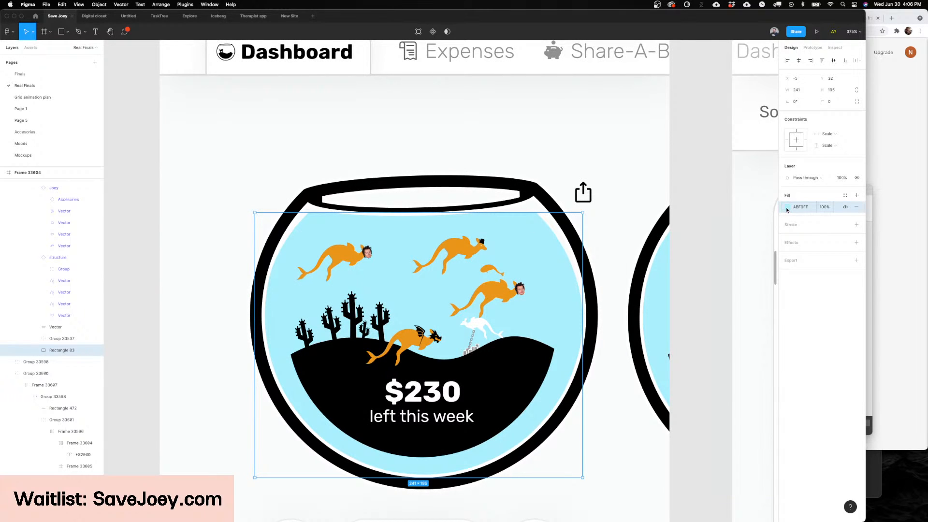
left_click(787, 207)
left_click(719, 312)
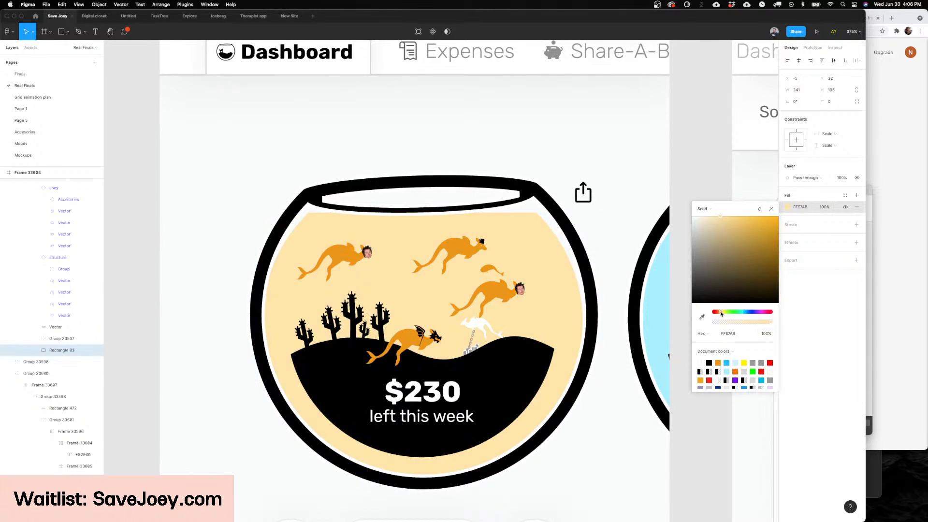
left_click(701, 317)
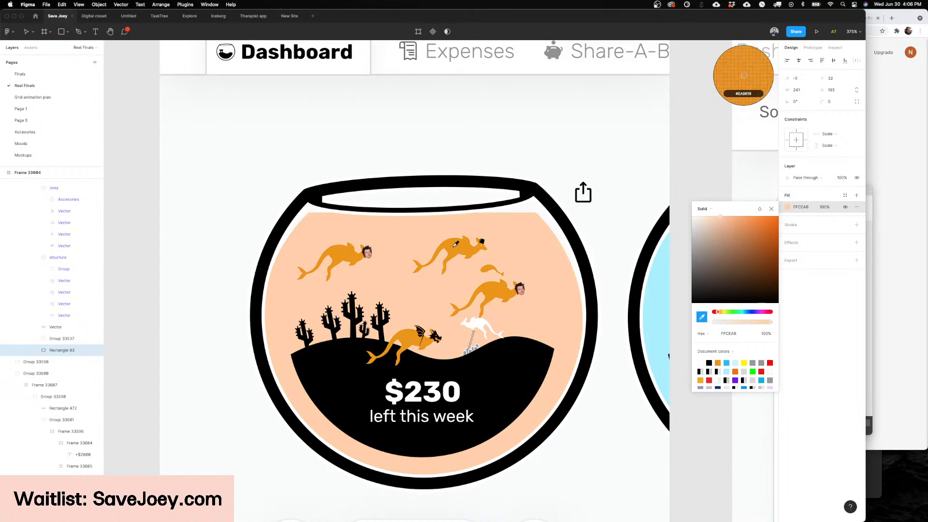
left_click(457, 254)
left_click_drag(760, 229, 730, 220)
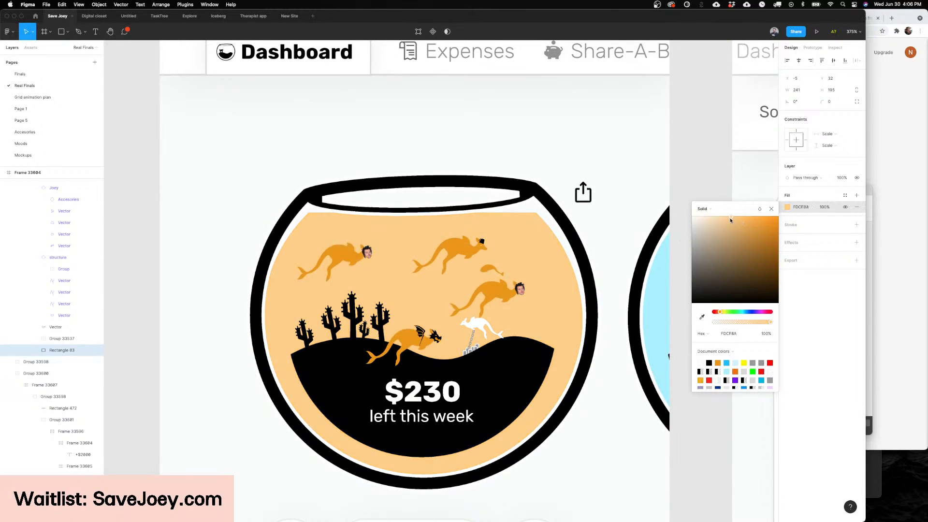
left_click(694, 177)
Step: Undo the orange recoloring of the Dashboard fishbowl's water
scroll(694, 176, "left", 2)
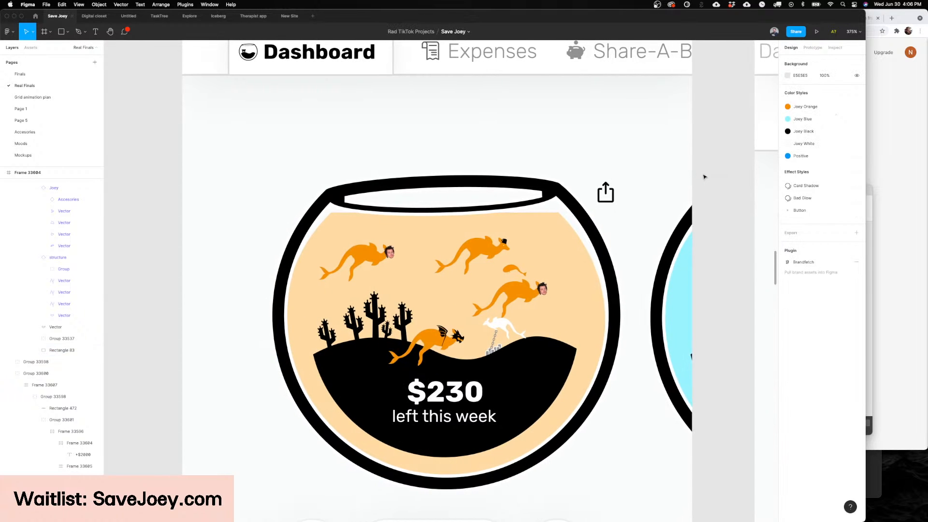
scroll(704, 177, "left", 2)
key("super+z")
key("super+z")
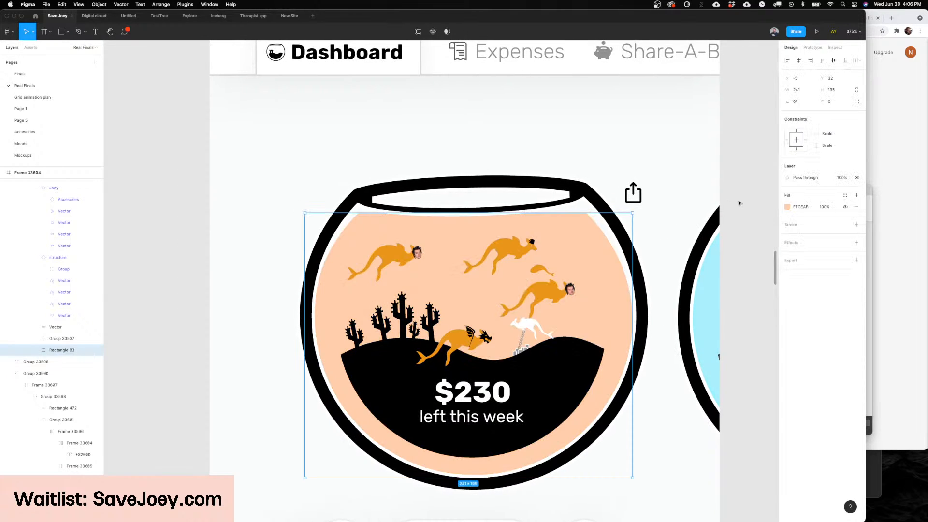
key("super+z")
left_click(735, 201)
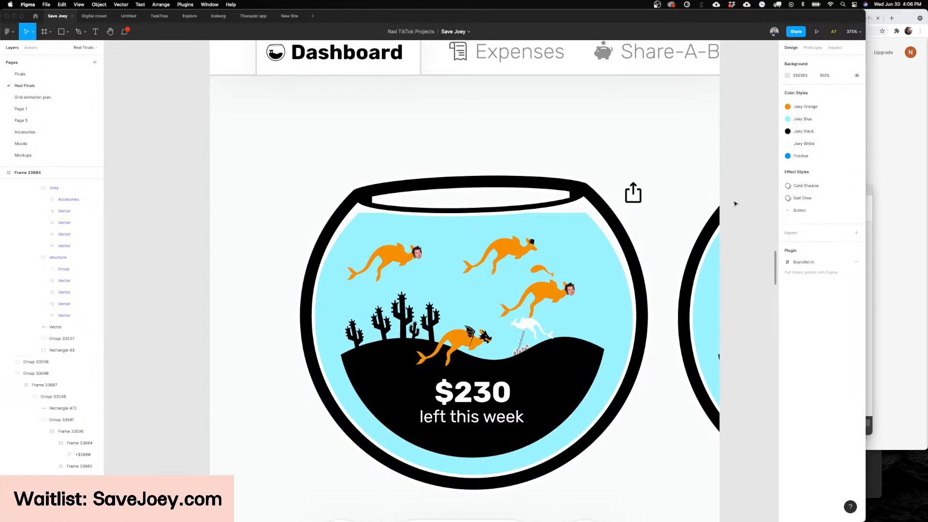
Step: Try a different shade for the blue water fill of the Dashboard fishbowl
left_click(577, 225)
left_click(786, 207)
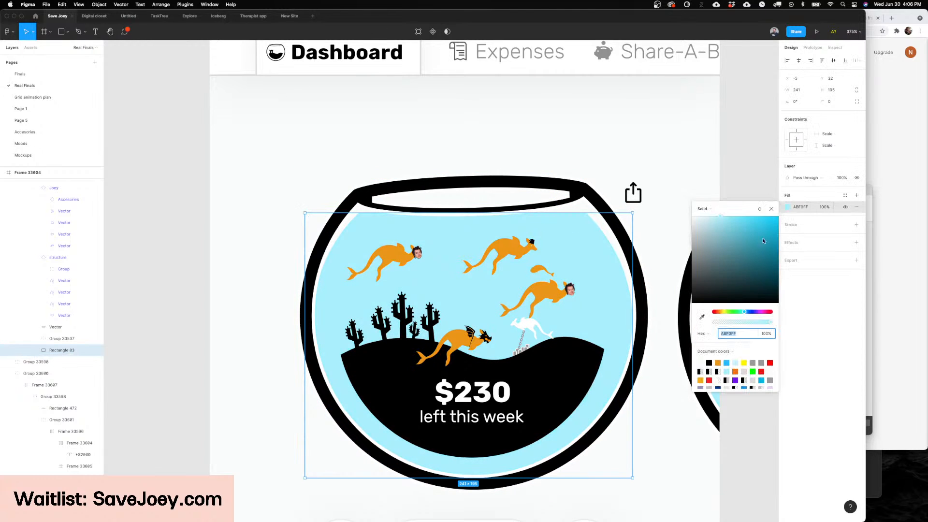
mouse_move(733, 258)
left_mouse_down()
mouse_move(768, 223)
mouse_move(710, 223)
mouse_move(717, 251)
mouse_move(745, 262)
left_mouse_up()
key("super+z")
scroll(676, 203, "right", 2)
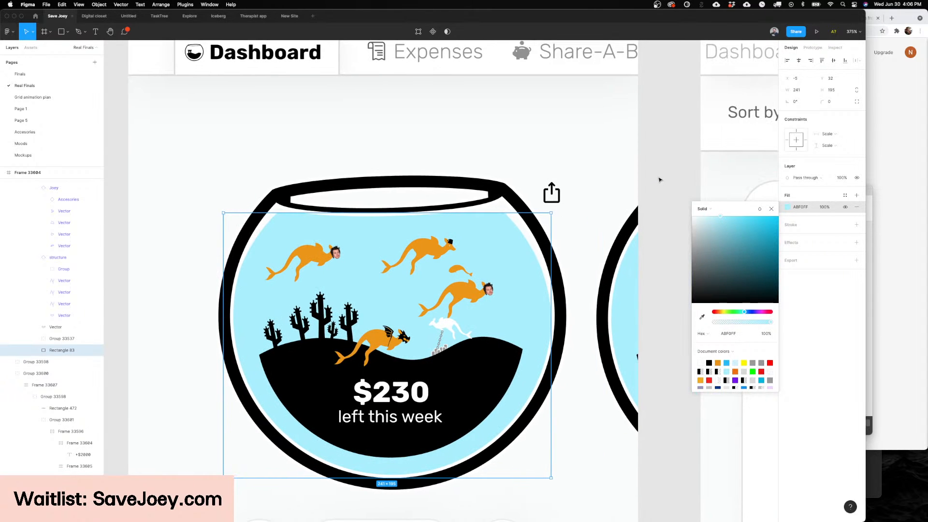
left_click(660, 179)
Step: Set the Life Status of the joey wearing the small black hat in the Dashboard fishbowl to Holy
scroll(658, 180, "down", 5)
scroll(531, 203, "right", 2)
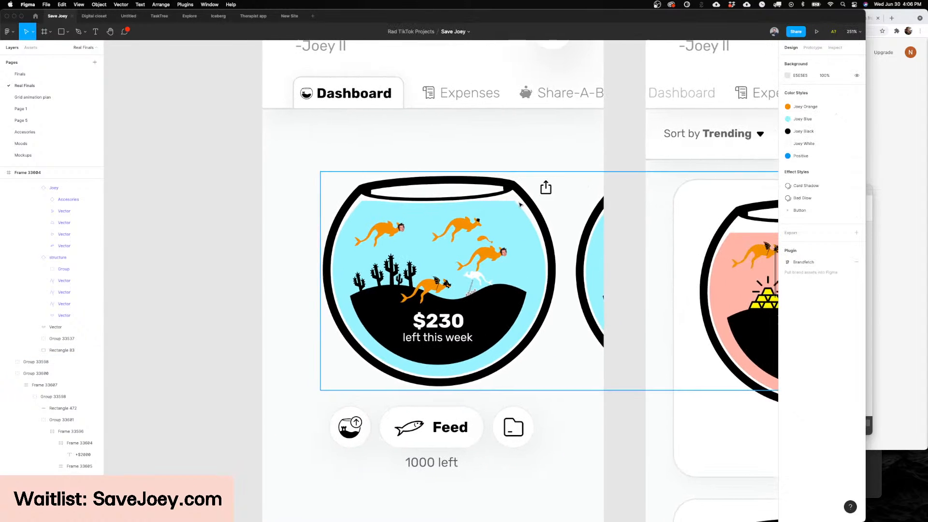
scroll(517, 207, "left", 2)
scroll(488, 222, "up", 5)
left_click(489, 223, "super")
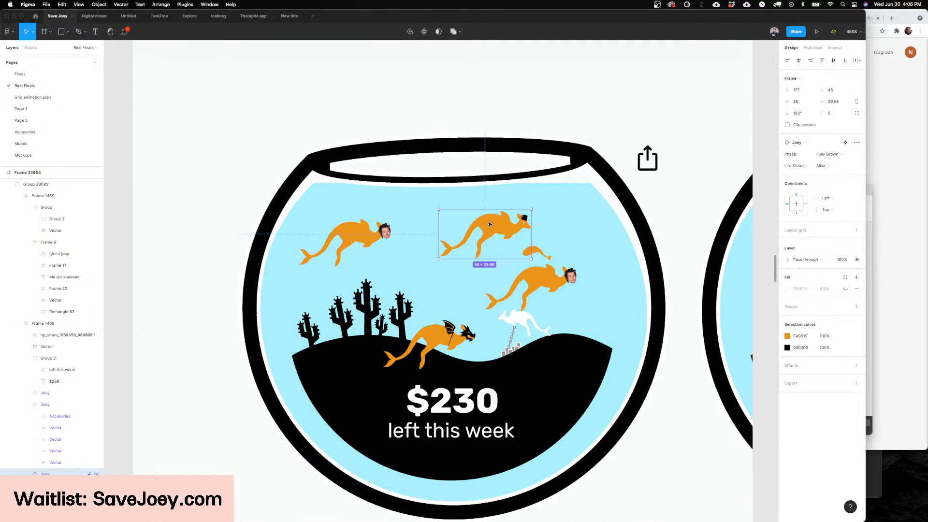
left_click(843, 170)
left_click(827, 177)
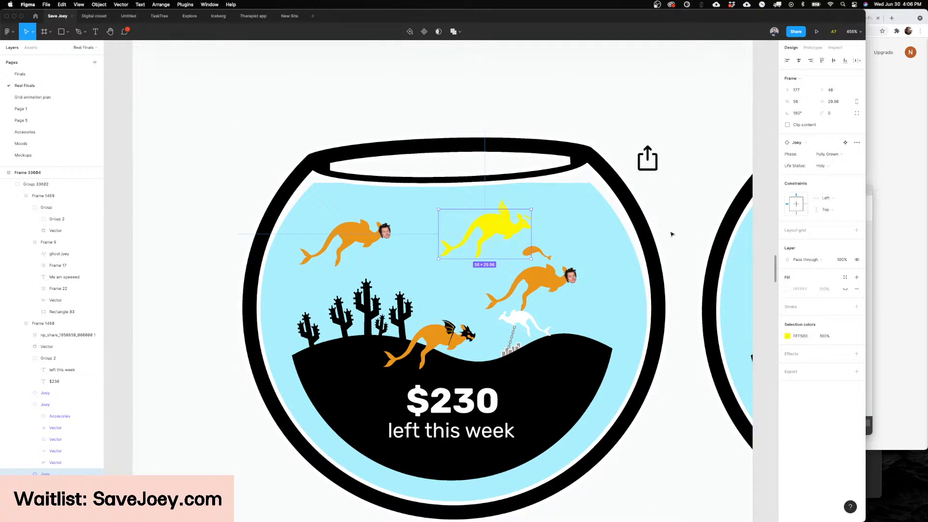
Step: Try another shade for the Dashboard bowl's water, and undo it together with the joey's Holy status
left_click(435, 259, "super")
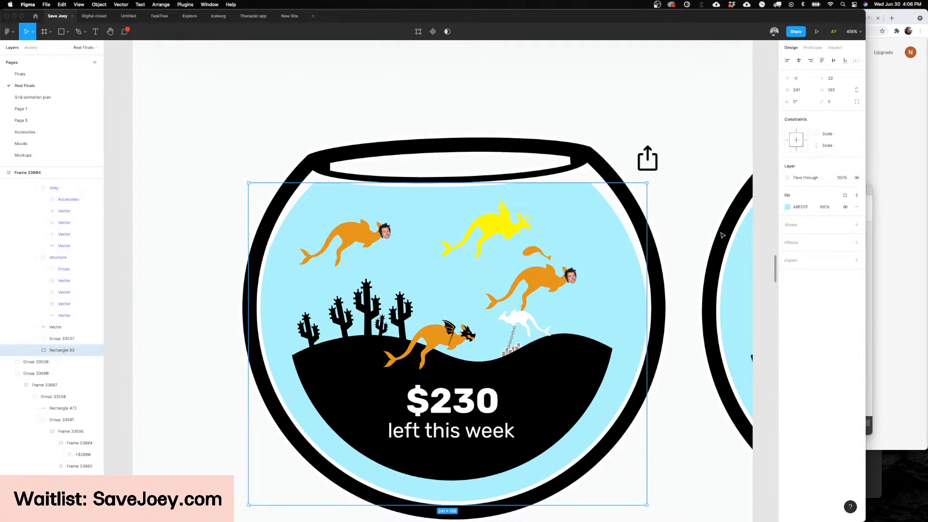
left_click(787, 206)
left_click(759, 237)
left_click_drag(759, 243, 786, 257)
key("super+z")
key("super+z")
key("super+z")
key("super+z")
key("super+z")
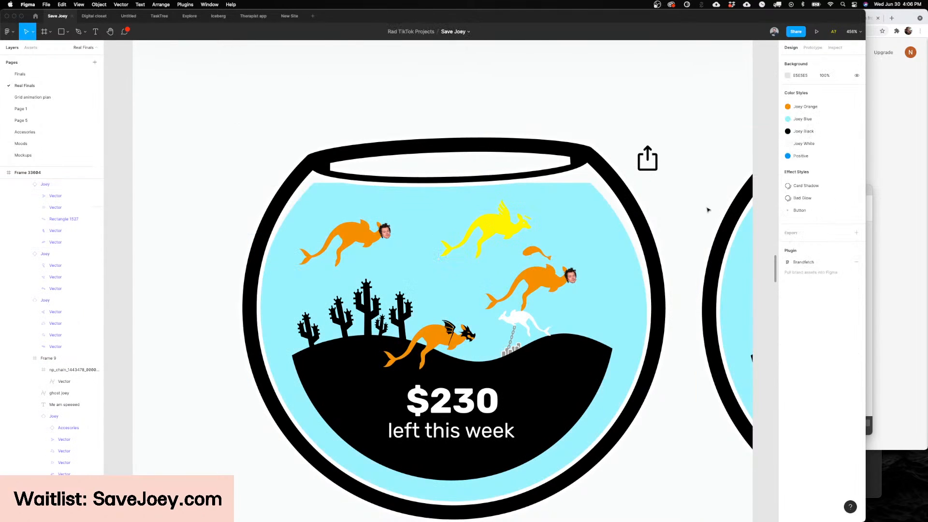
Step: Compare the fishbowl on the Dashboard screen with the bowl cards on the Share-A-Bowl screen
scroll(747, 195, "down", 5)
scroll(750, 196, "right", 8)
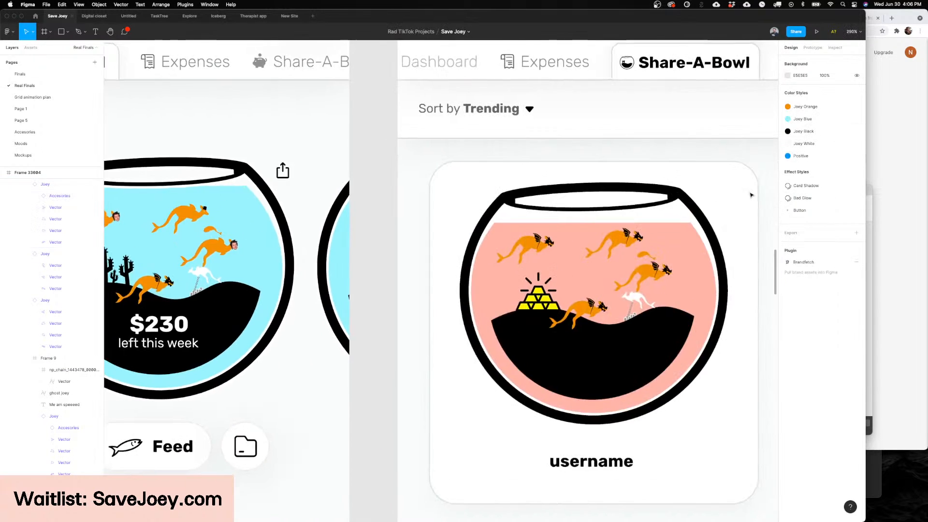
scroll(750, 195, "down", 6)
scroll(749, 195, "right", 4)
scroll(578, 213, "up", 2)
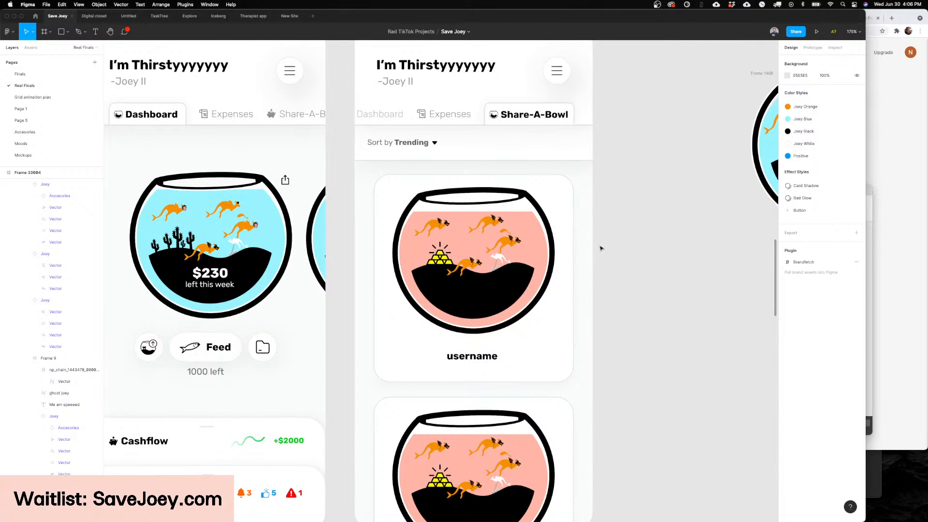
scroll(603, 248, "up", 2)
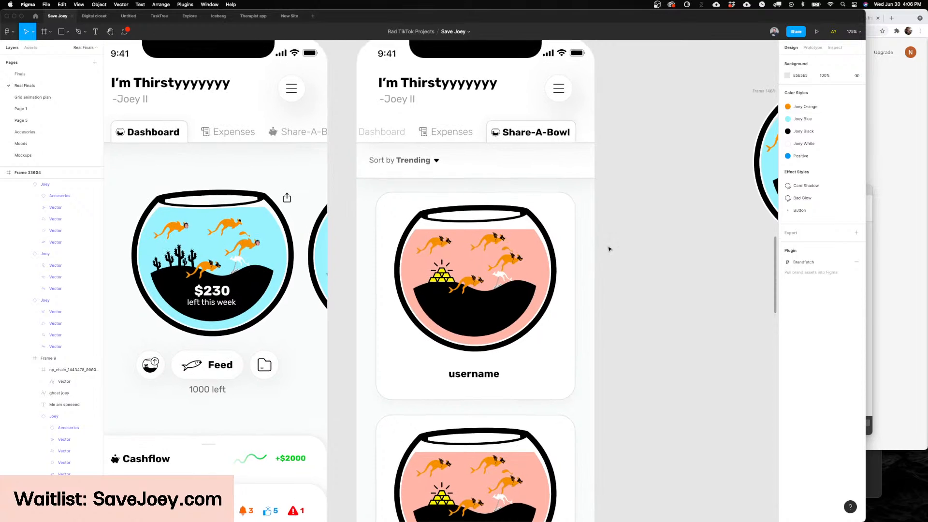
scroll(604, 247, "left", 10)
scroll(470, 220, "up", 5)
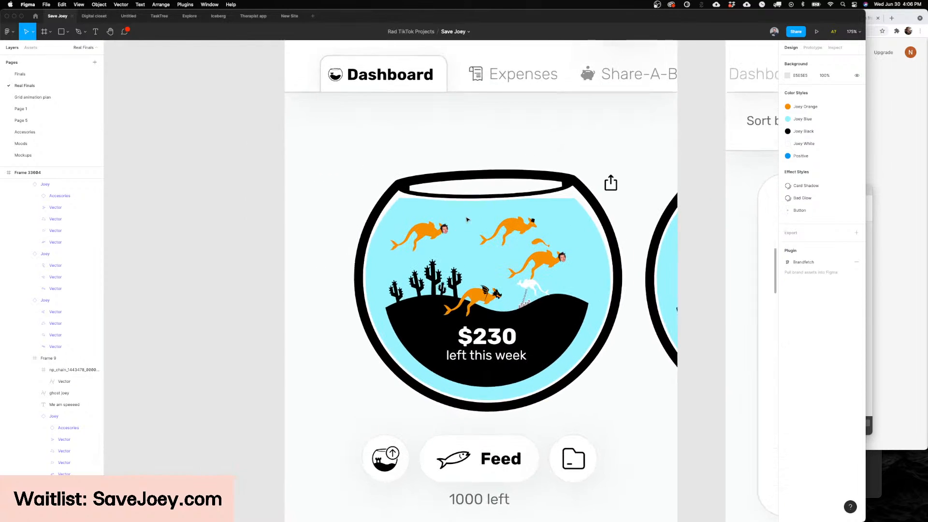
left_click(470, 220, "super")
scroll(705, 220, "down", 3)
scroll(705, 219, "right", 15)
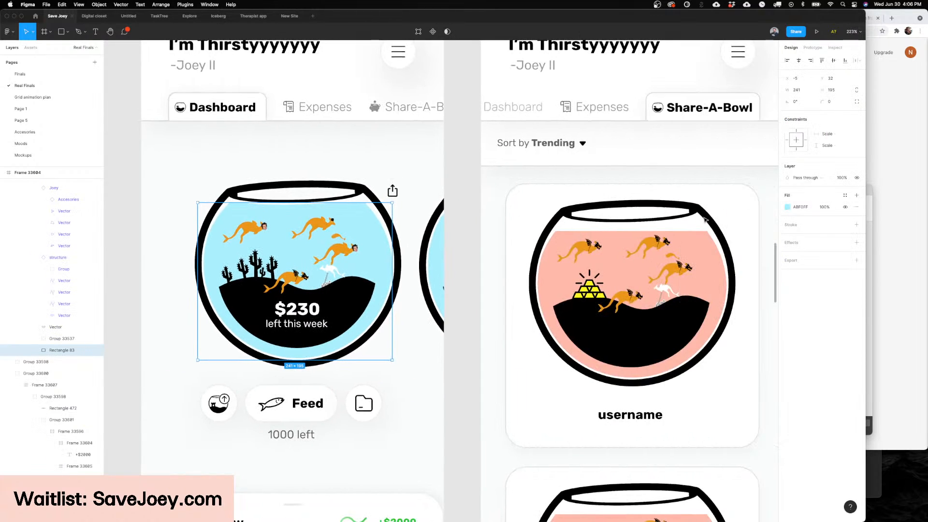
left_click(704, 220)
scroll(601, 234, "down", 1)
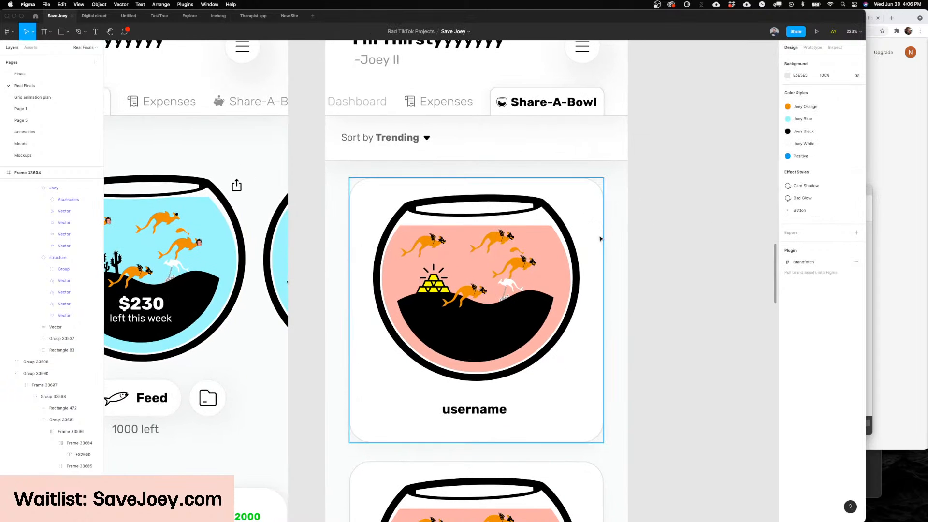
Step: Examine the pink water shape and the stacked bowl cards on the Share-A-Bowl screen
scroll(596, 243, "down", 2)
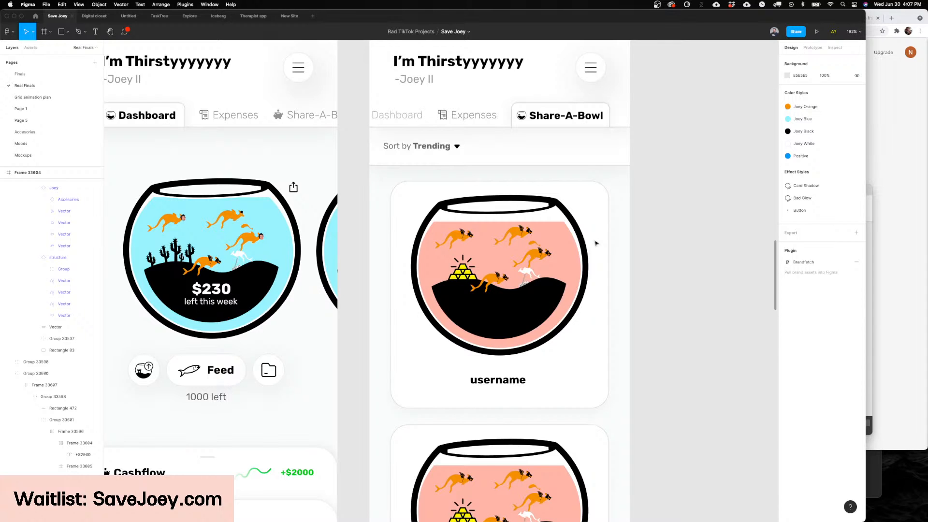
scroll(596, 243, "right", 1)
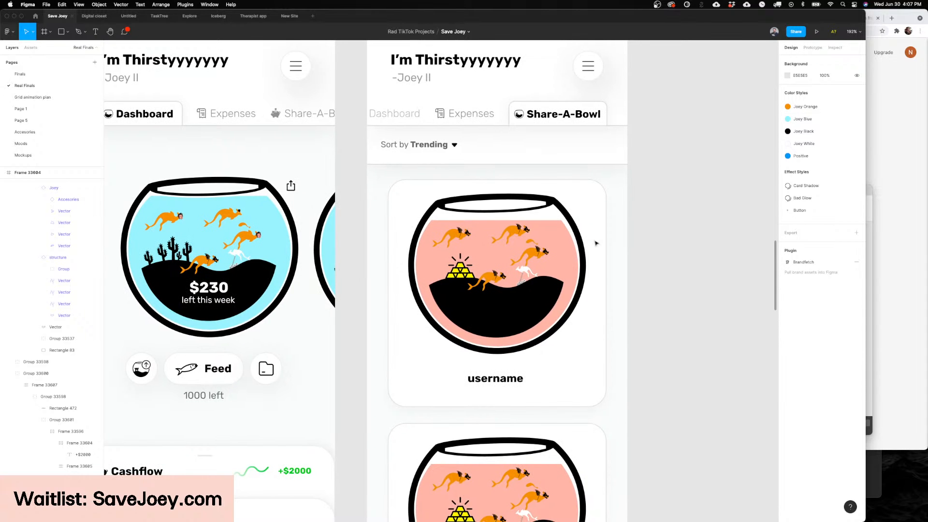
scroll(595, 243, "right", 2)
left_click(475, 250)
scroll(474, 250, "right", 4)
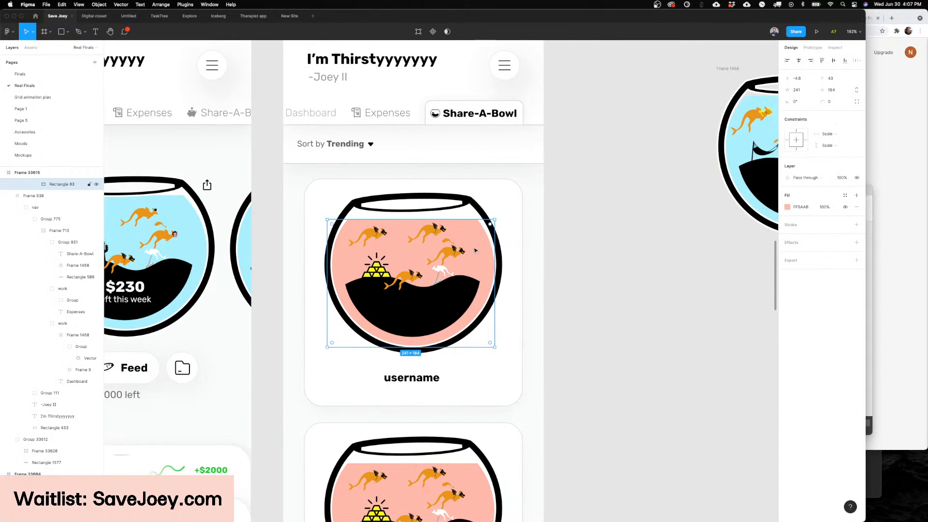
scroll(475, 250, "left", 1)
scroll(580, 236, "down", 4)
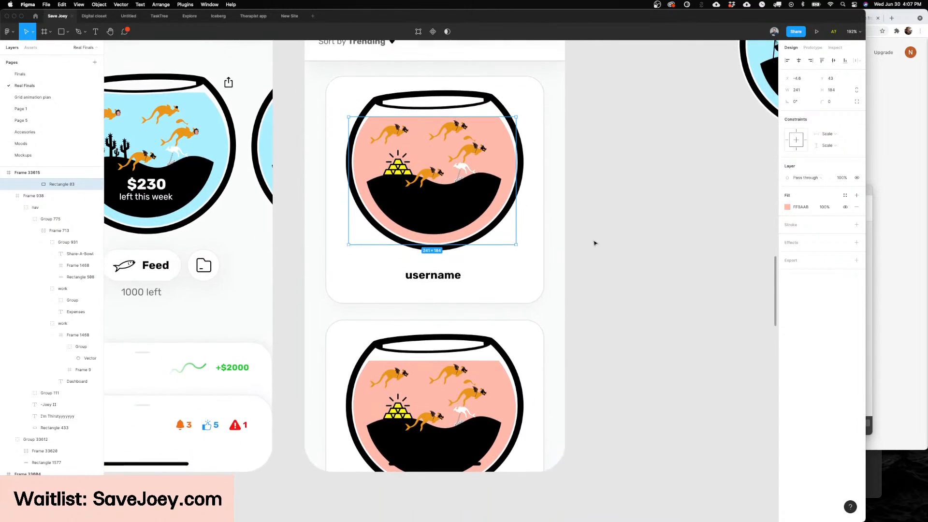
scroll(556, 261, "up", 4)
left_click(657, 297)
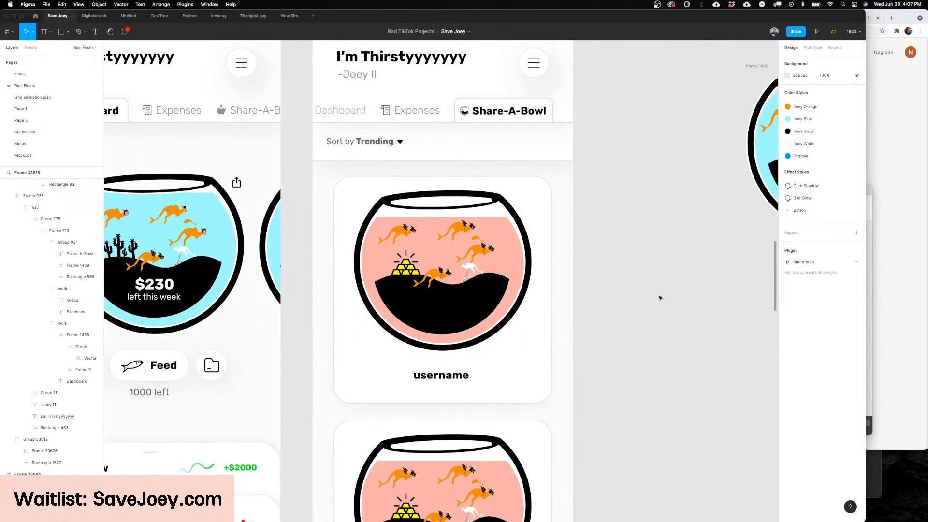
Step: Try replacing the username label on the first Share-A-Bowl card with placeholder text "asdfasd"
scroll(660, 298, "left", 1)
double_click(469, 375)
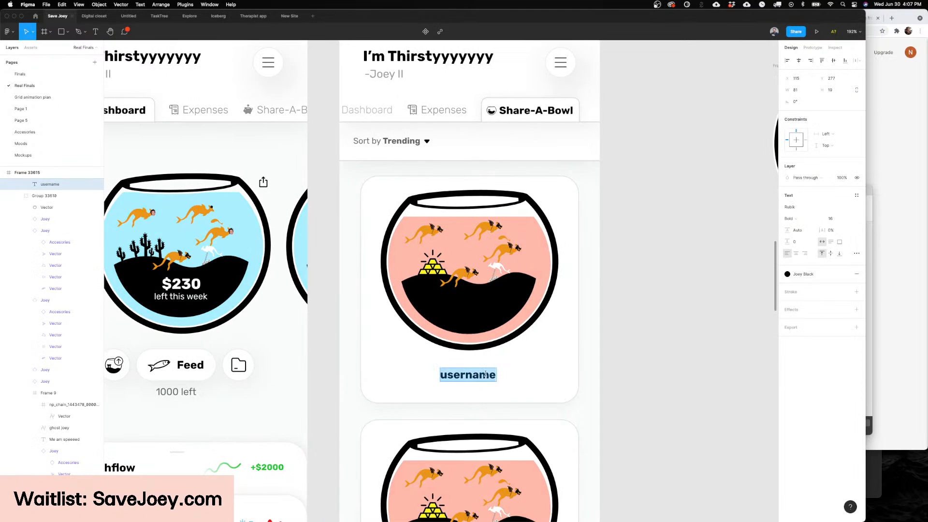
type("asdfasd")
key("super+z")
key("Escape")
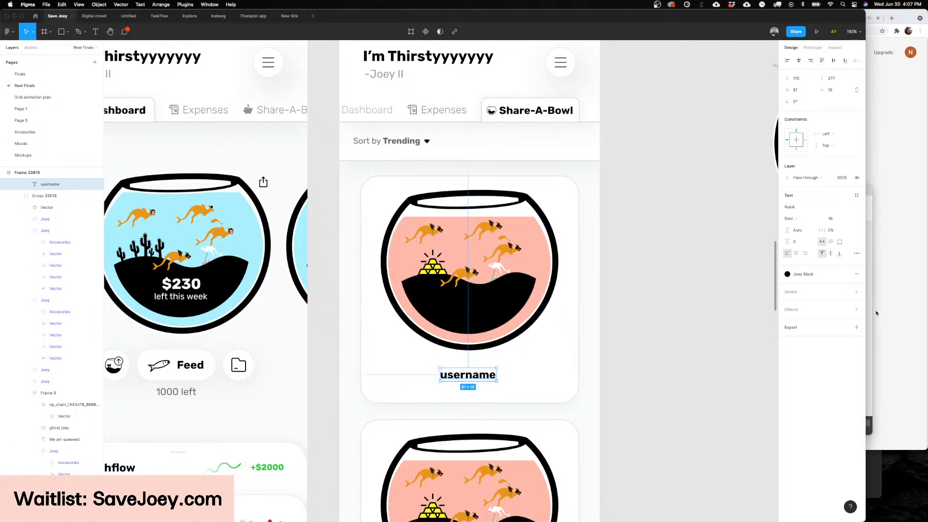
Step: Center-align the first Share-A-Bowl card's label and replace it with "Caption goes here for the bowl and you can add additional informariont here."
left_click(794, 253)
key("Return")
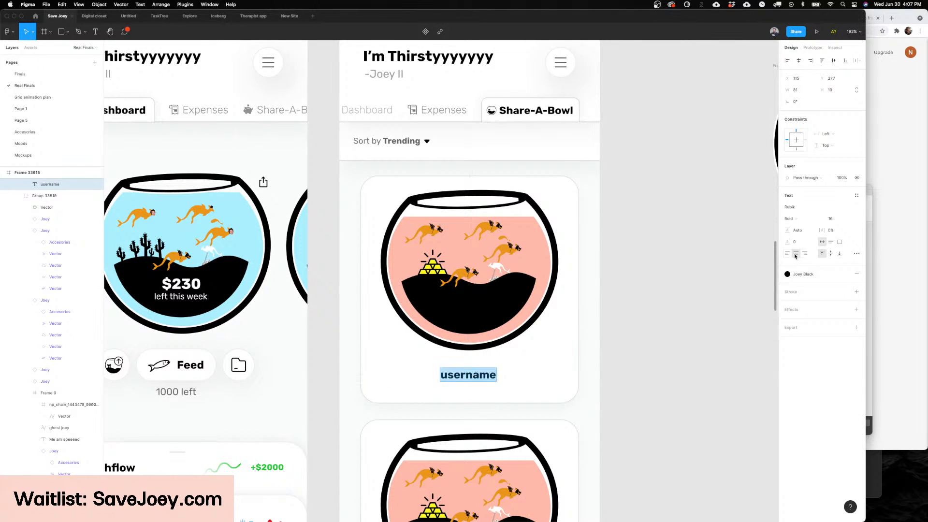
key("BackSpace")
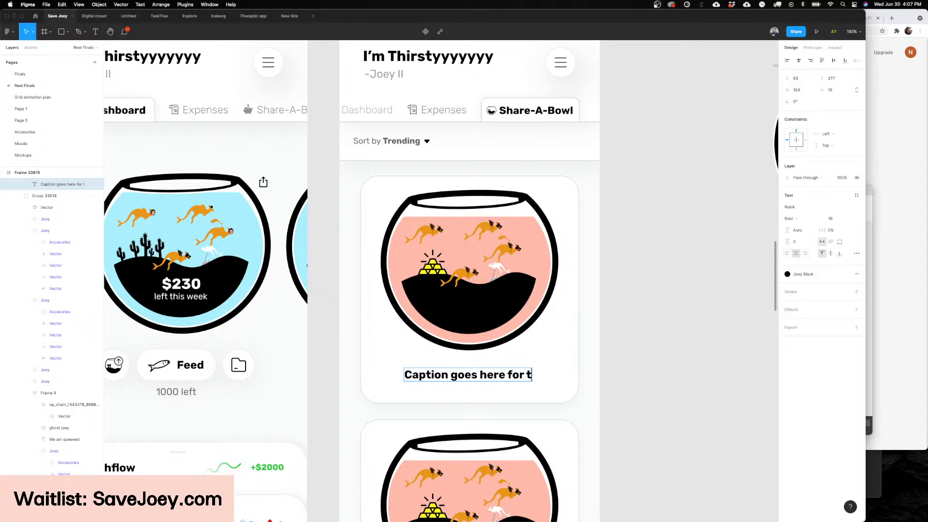
type("Caption goes here for the bowl a")
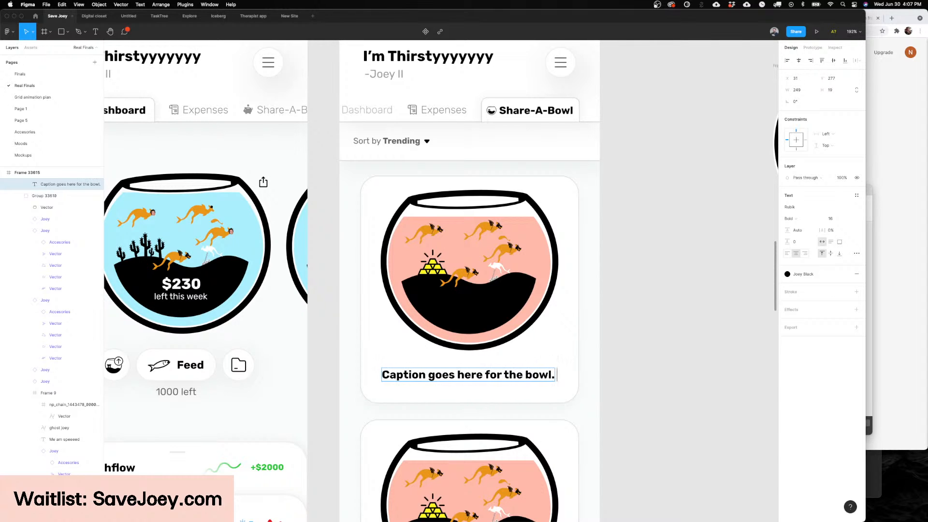
type("nd you can ad")
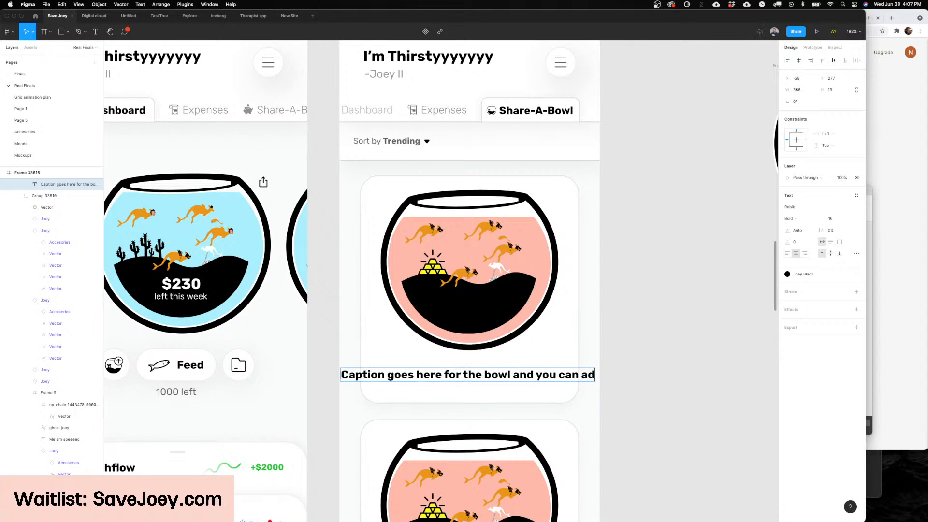
type("d addit")
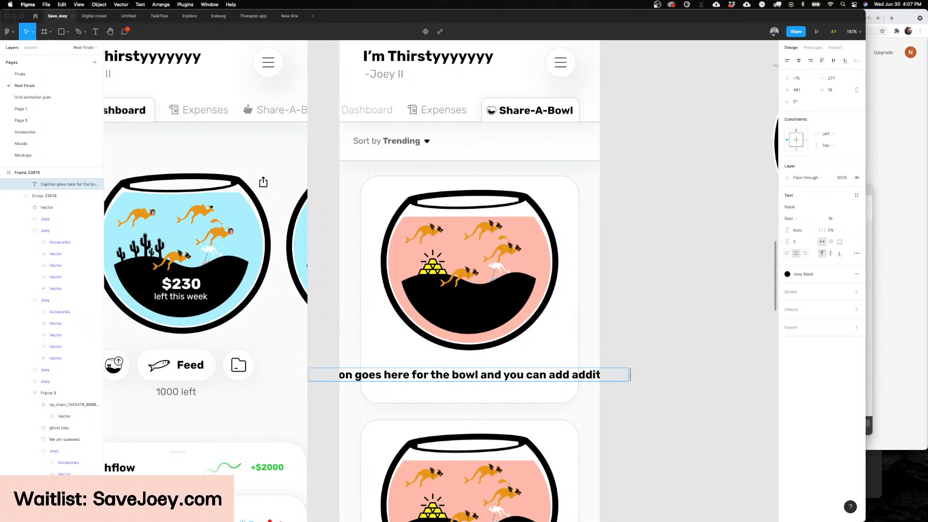
type("ional in")
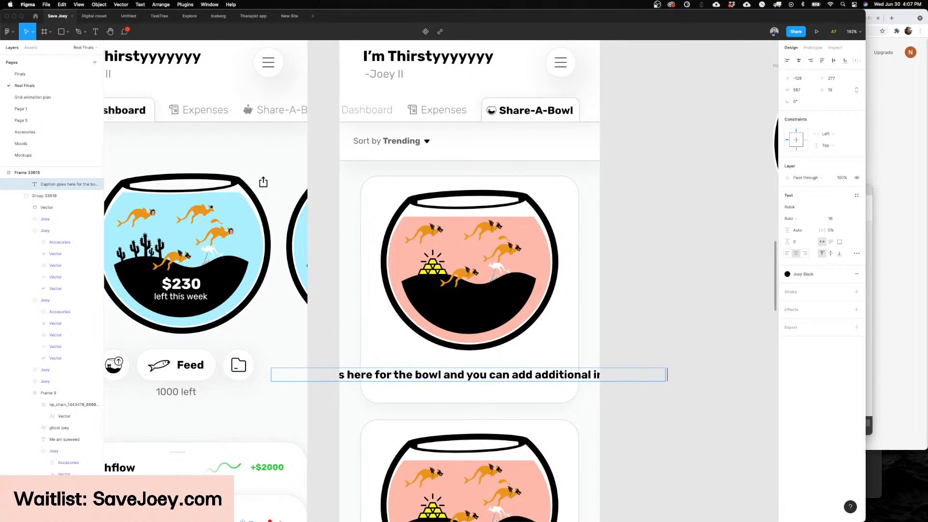
type("formation a...")
key("Escape")
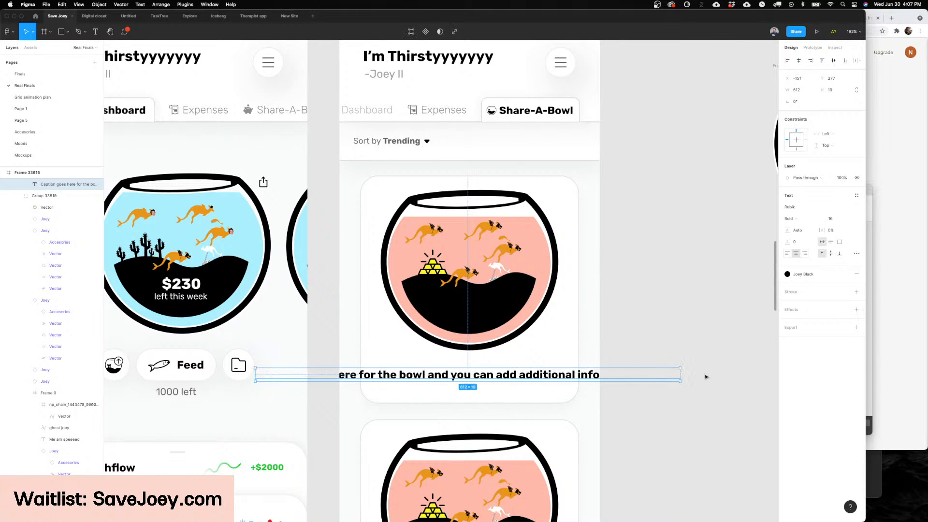
Step: Wrap the caption inside the first Share-A-Bowl card by narrowing its text box to about 258 wide and setting the font size to 12
left_click_drag(681, 374, 570, 373)
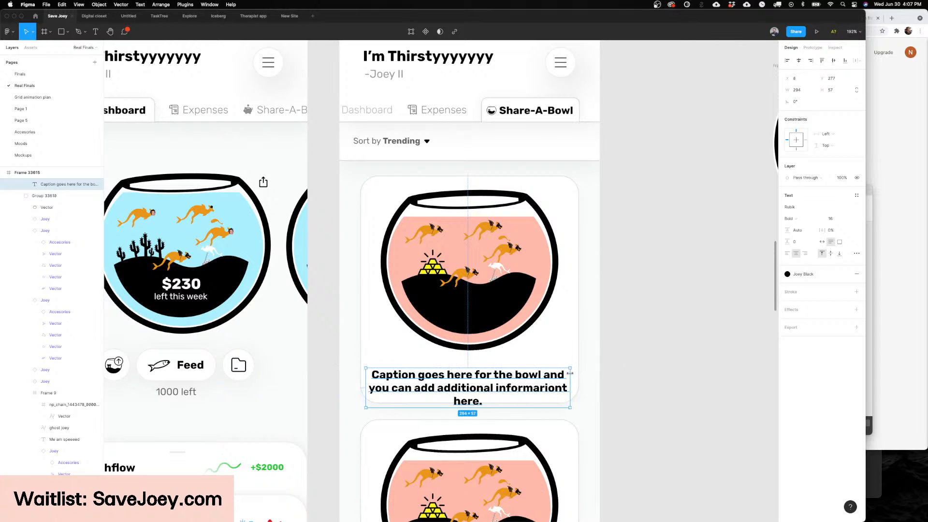
type("13")
key("Return")
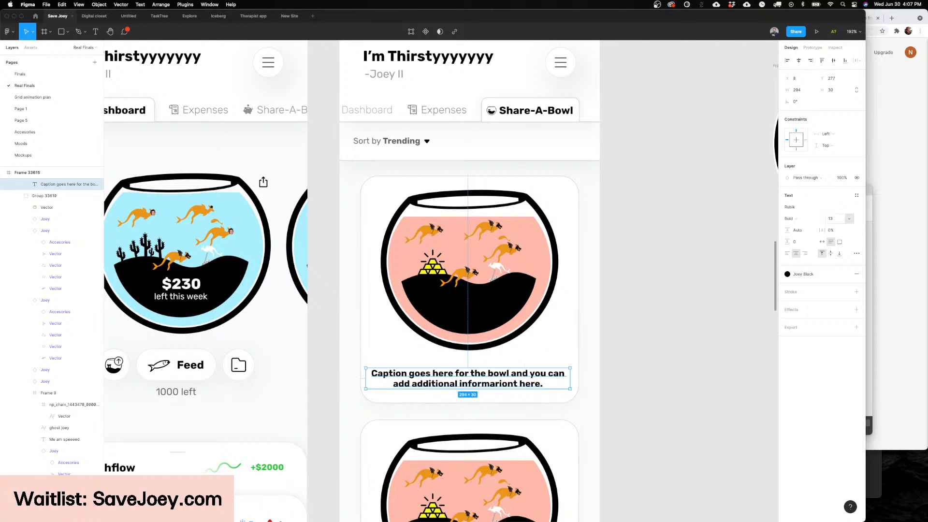
key("Down")
key("Return")
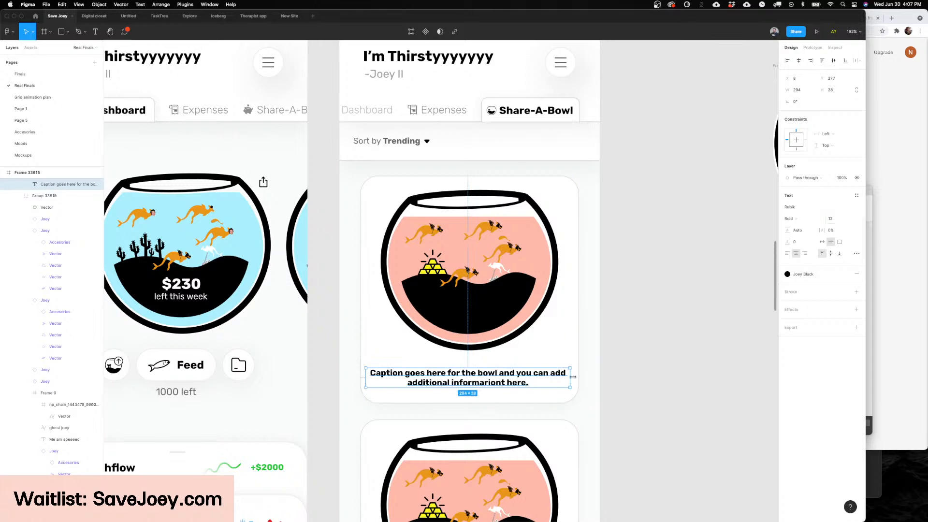
left_click_drag(572, 377, 561, 376)
left_click(613, 373)
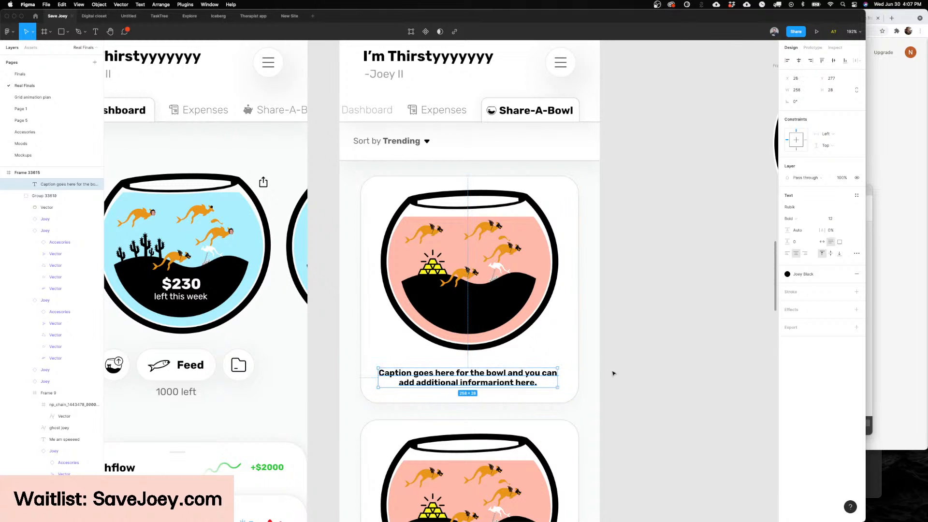
Step: Move the caption up and the pink bowl slightly down to tighten their spacing in the first Share-A-Bowl card
scroll(612, 373, "down", 2)
scroll(604, 369, "down", 2)
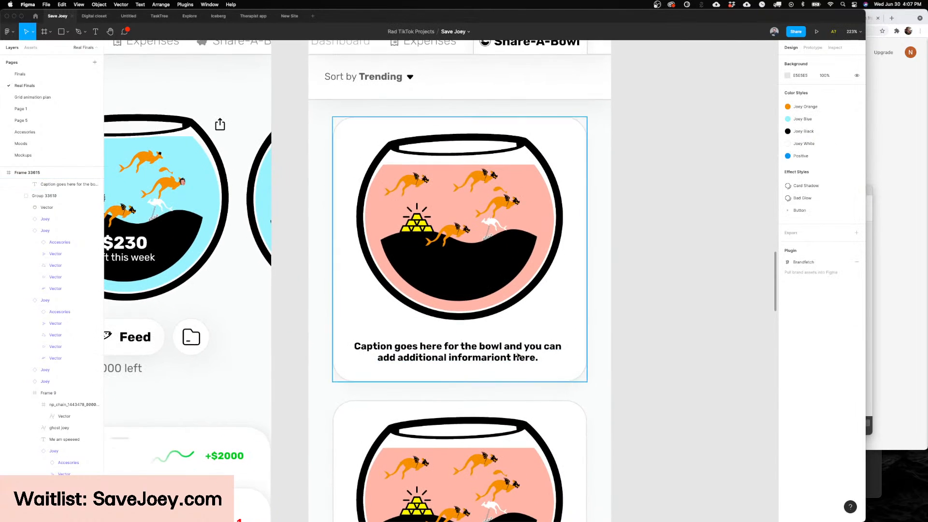
scroll(518, 355, "up", 2)
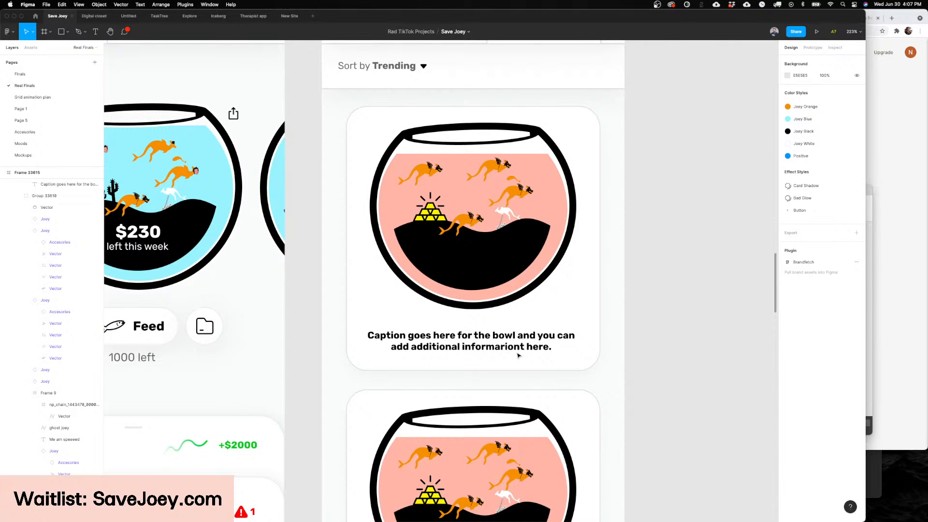
scroll(517, 353, "down", 1)
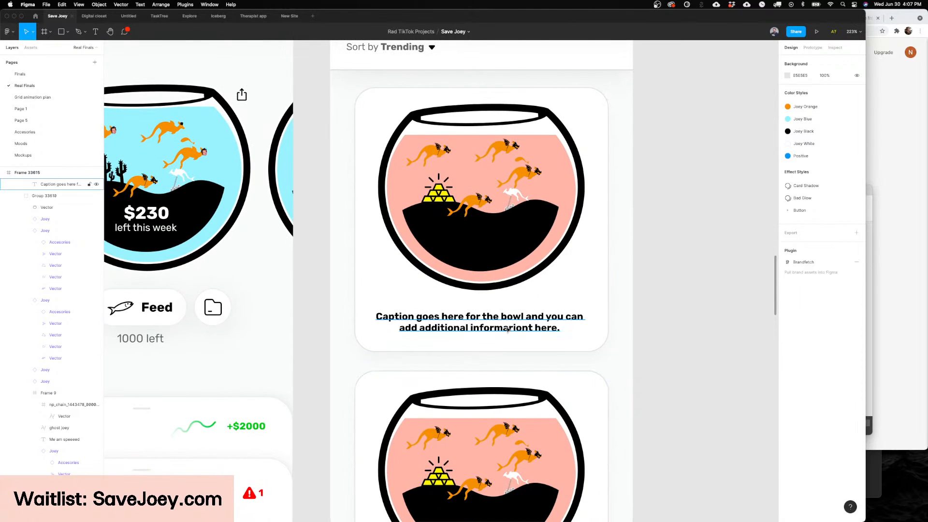
left_click_drag(507, 330, 508, 319)
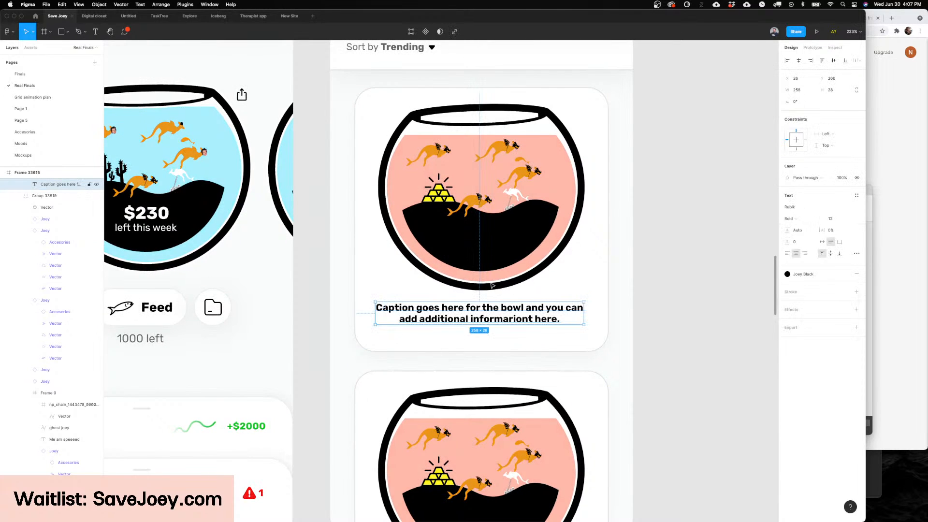
left_click(468, 219, "shift")
left_click_drag(468, 216, 472, 224)
scroll(679, 261, "up", 2)
left_click(679, 261)
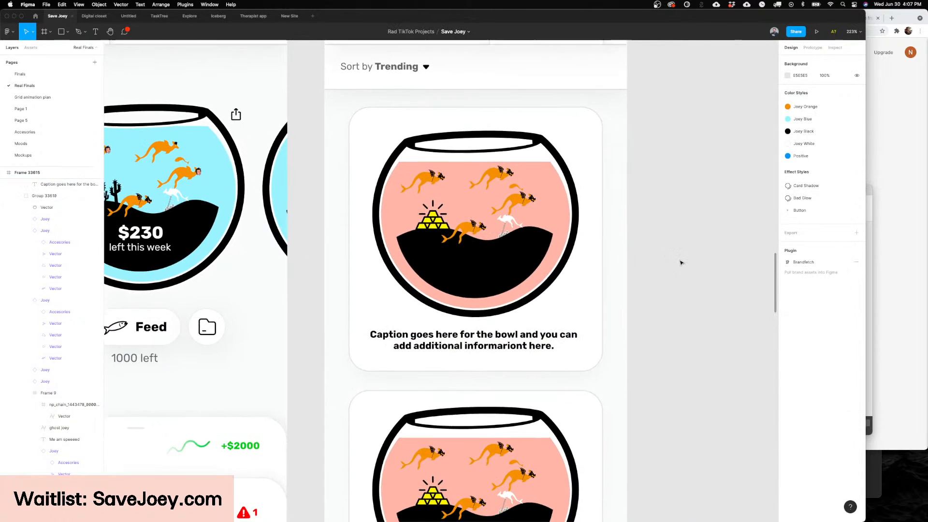
Step: Examine the joeys and their accessories inside the Dashboard screen's blue fishbowl up close
scroll(679, 263, "left", 5)
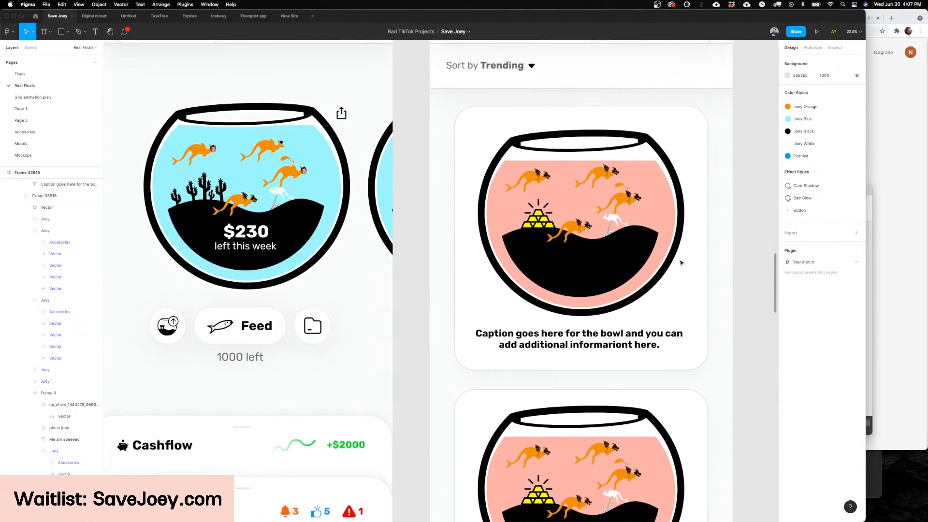
scroll(680, 263, "left", 4)
scroll(680, 263, "up", 2)
scroll(417, 241, "up", 5, "ctrl")
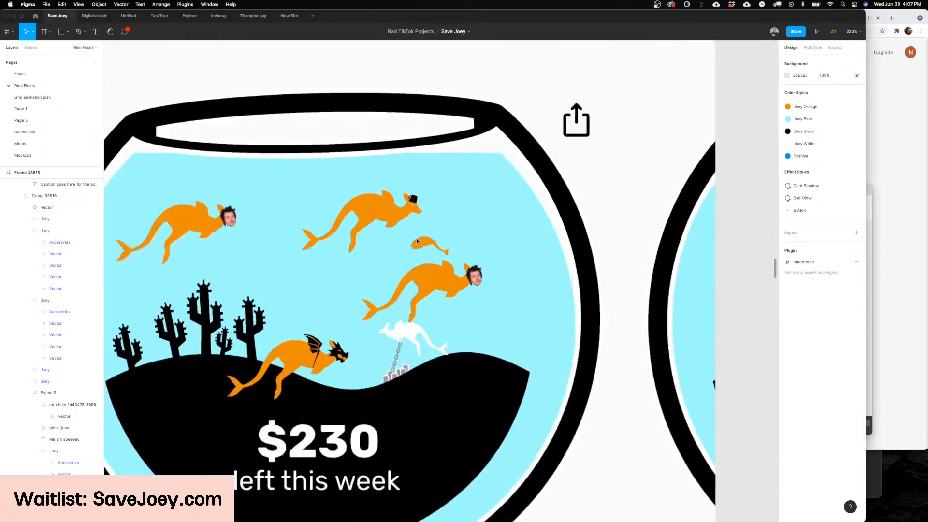
scroll(417, 241, "up", 5)
scroll(421, 251, "down", 6)
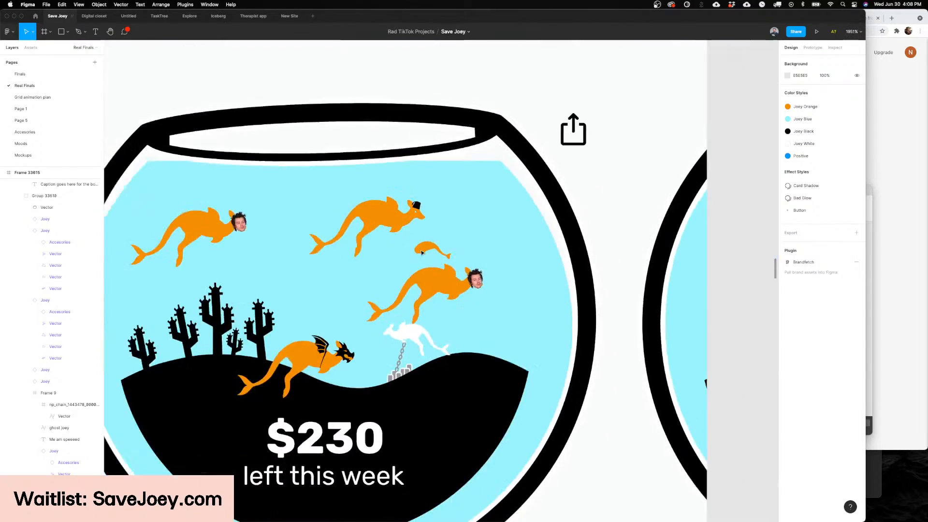
scroll(421, 252, "down", 4)
scroll(427, 249, "up", 6)
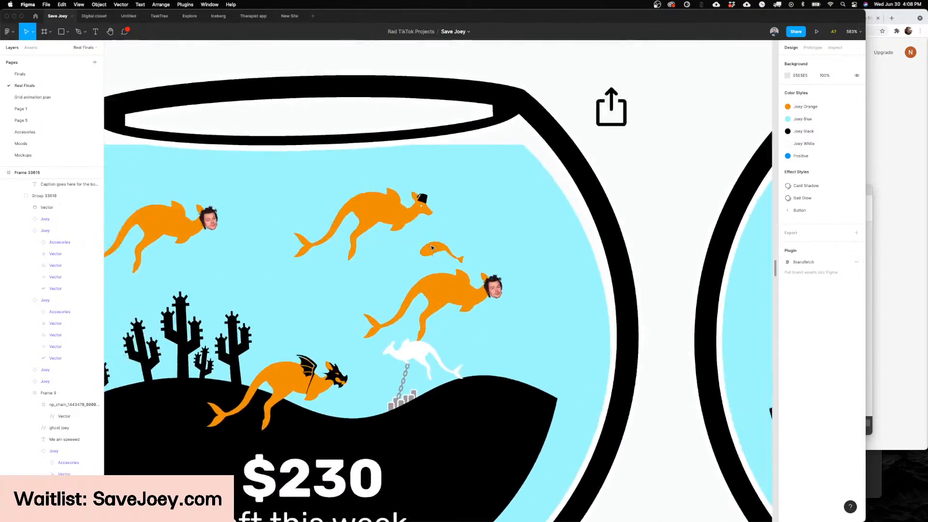
scroll(432, 247, "up", 2)
scroll(432, 247, "down", 5)
scroll(355, 228, "up", 6)
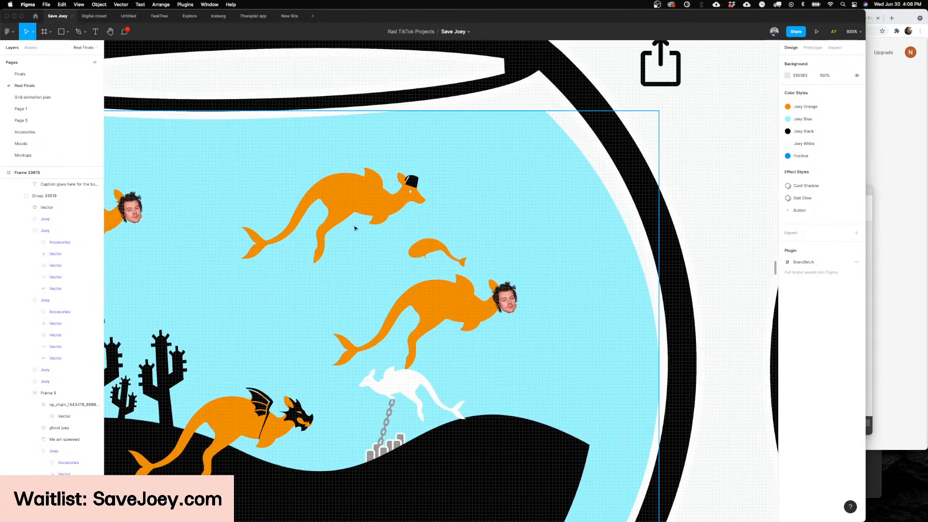
scroll(355, 228, "down", 4)
scroll(493, 279, "up", 3)
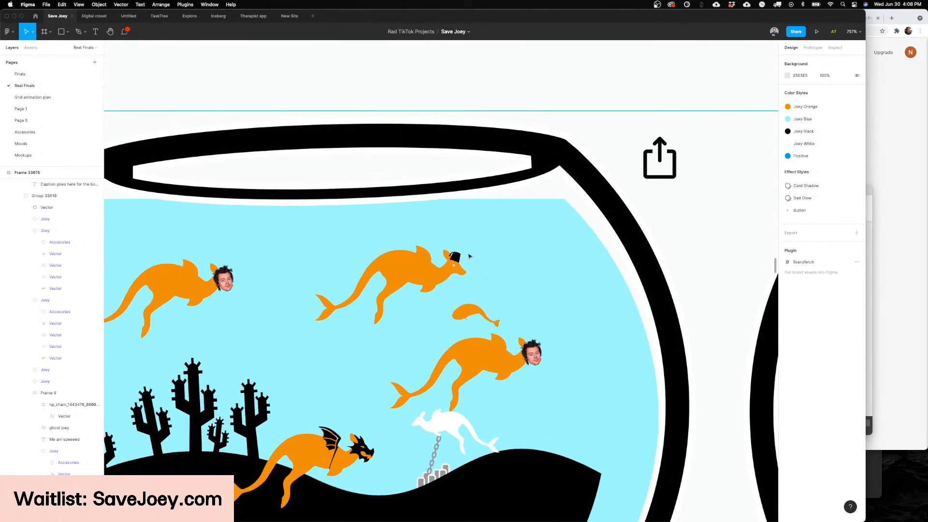
scroll(469, 256, "down", 3)
Step: Try Phase variants 1, 2, 3 and 6 on the hat-wearing joey in the Dashboard fishbowl
left_click(451, 268)
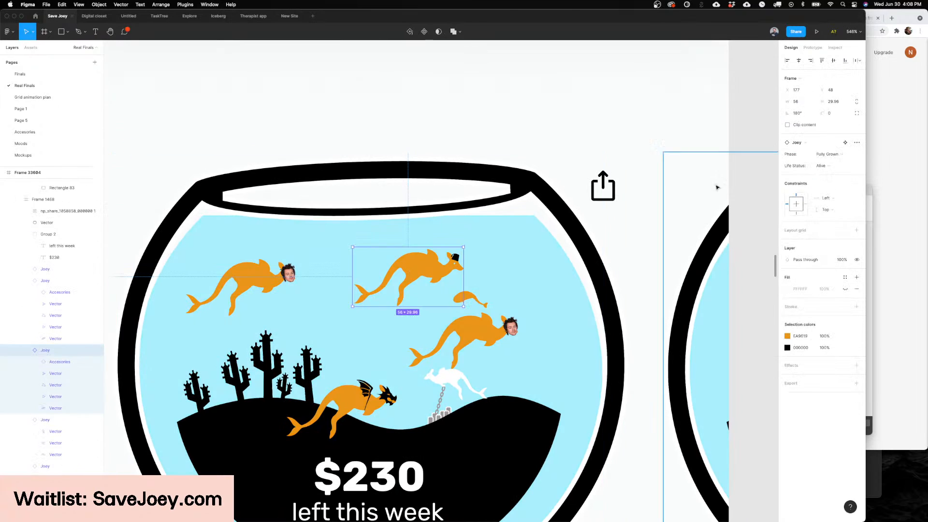
left_click(820, 156)
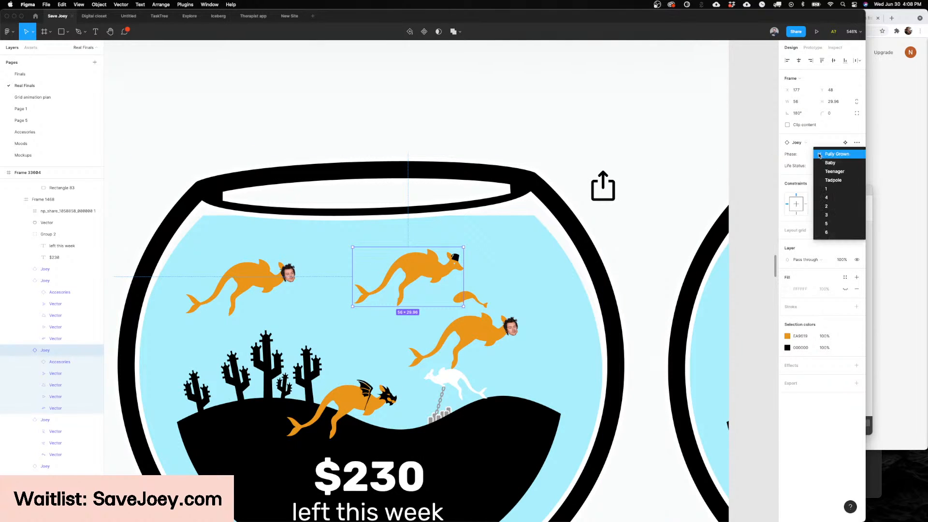
left_click(827, 189)
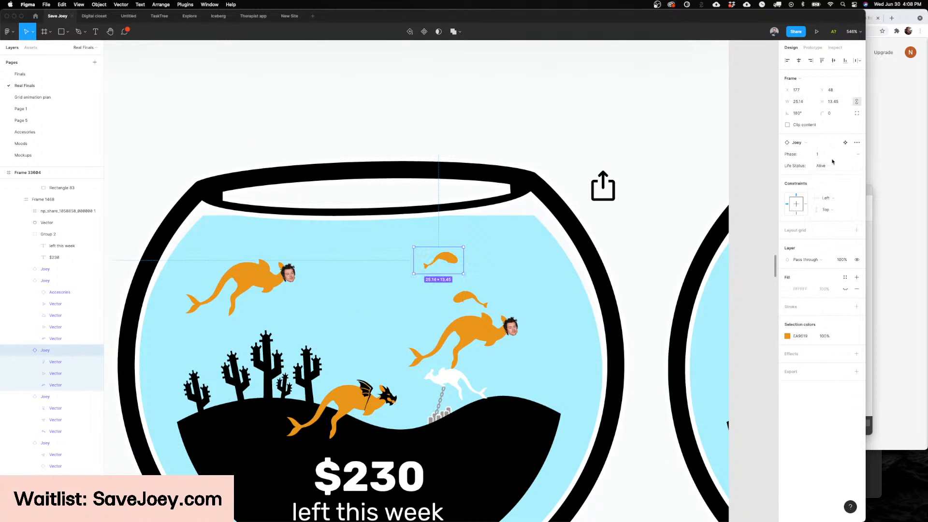
left_click(831, 155)
left_click(830, 163)
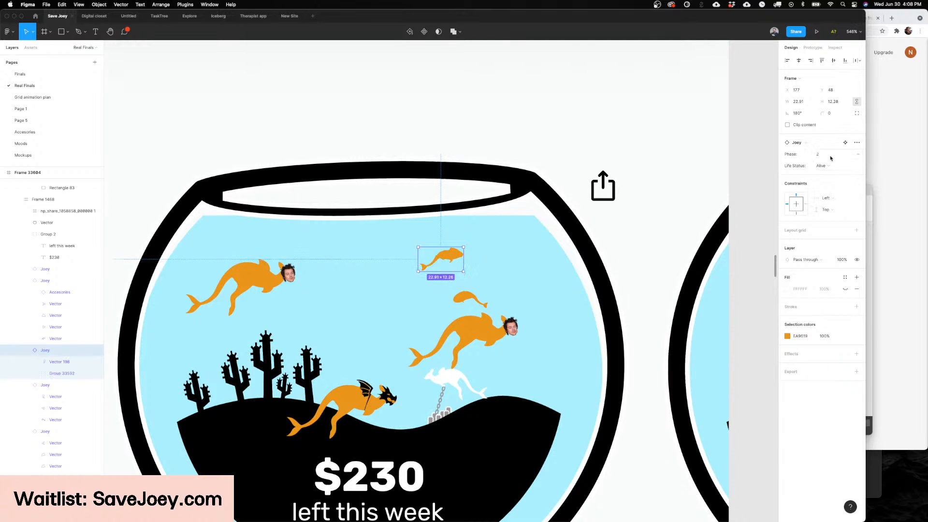
left_click(830, 158)
left_click(828, 154)
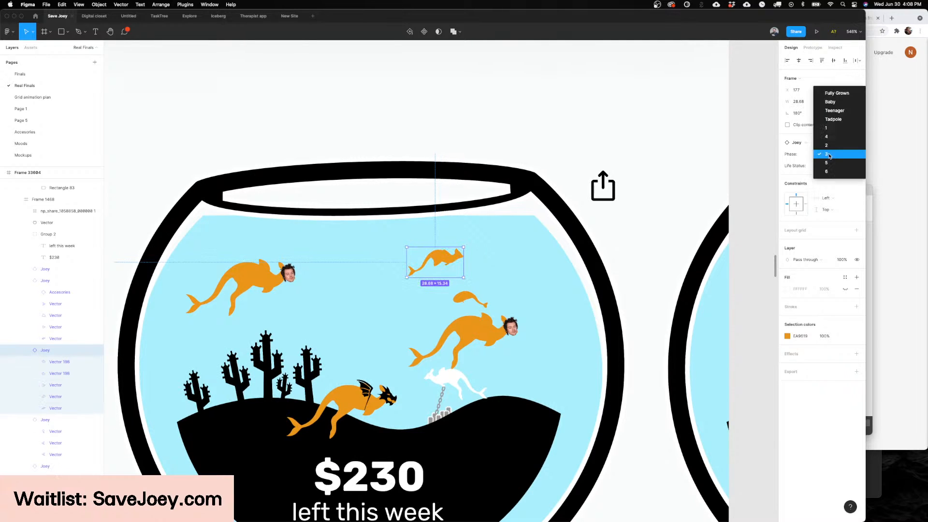
left_click(831, 179)
Step: Try another Life Status on the same joey, undo it, and restore the joey's Phase to Fully Grown
left_click(830, 165)
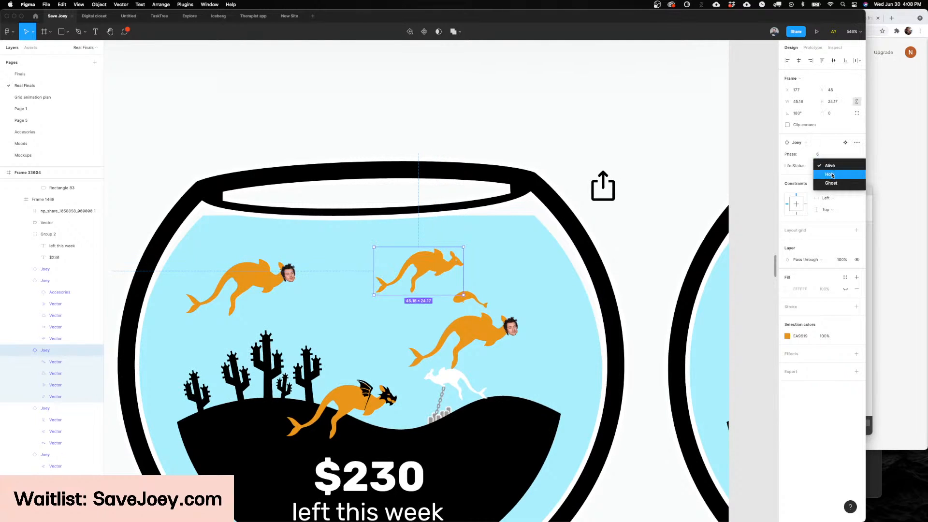
left_click(830, 166)
left_click(820, 154)
left_click(829, 82)
left_click(830, 82)
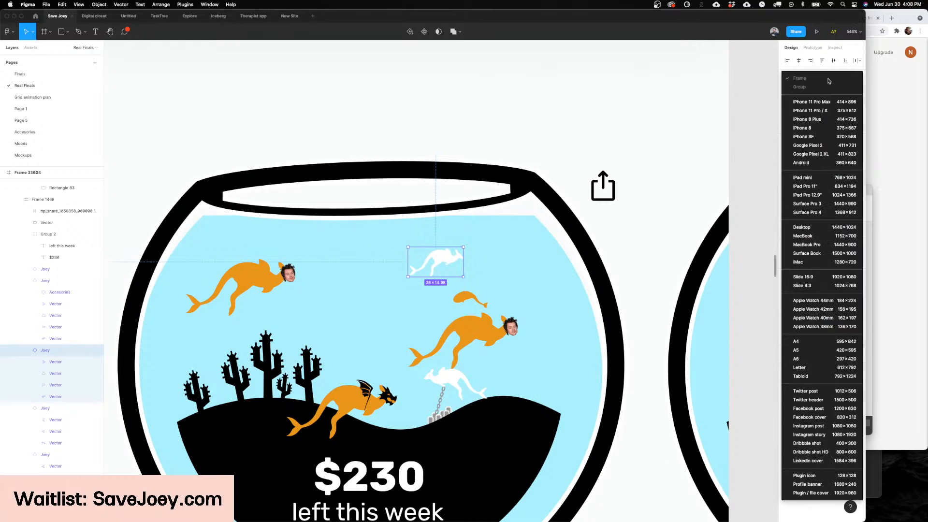
left_click(766, 95)
key("super+z")
left_click(819, 155)
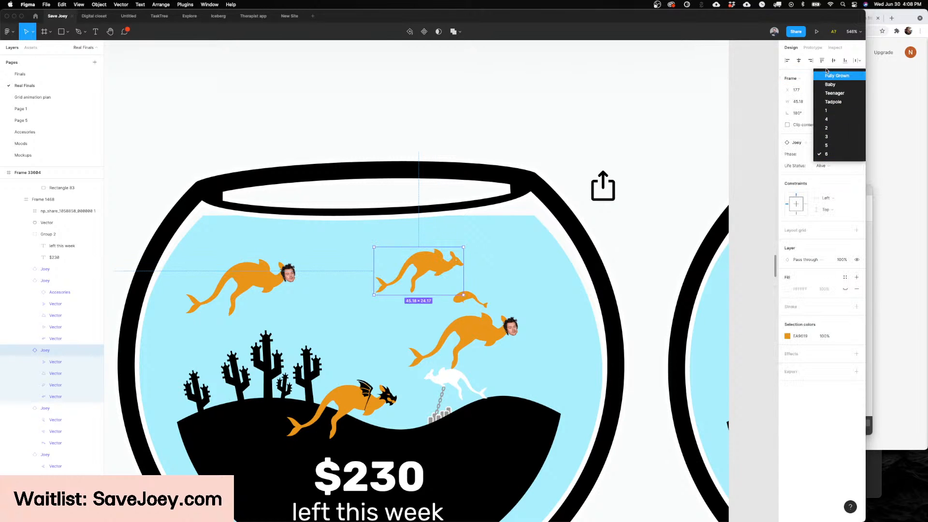
left_click(827, 75)
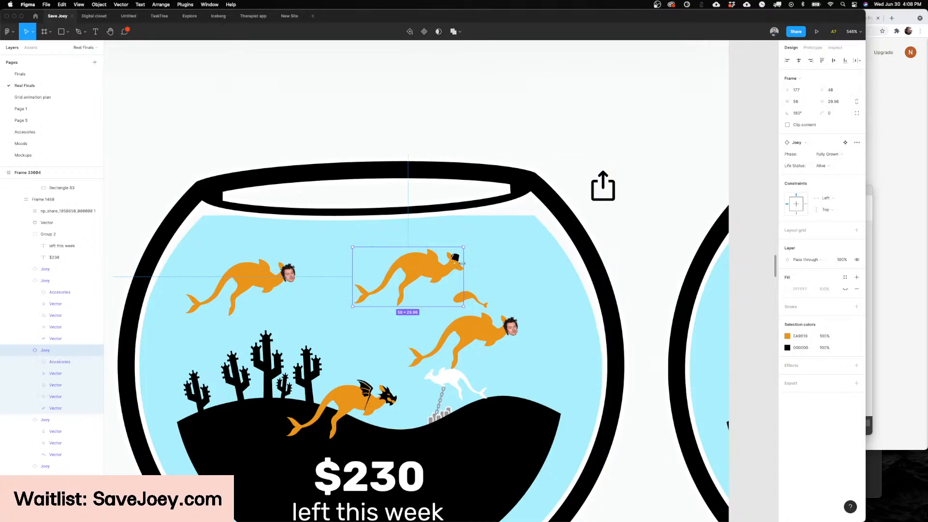
Step: Inspect the black hat on the fully grown joey in the Dashboard fishbowl and compare it with the neighbouring joeys
scroll(461, 263, "up", 10)
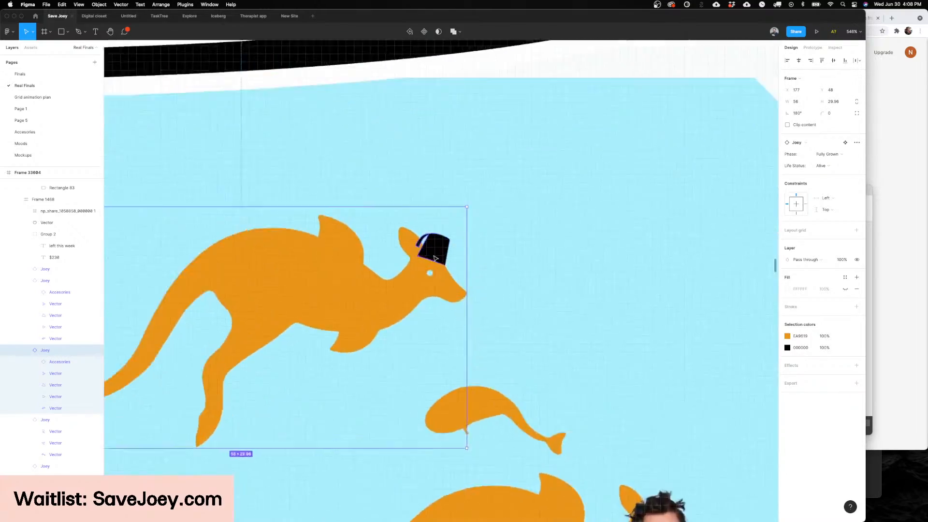
scroll(435, 256, "down", 5)
scroll(432, 253, "up", 5)
scroll(432, 253, "down", 10)
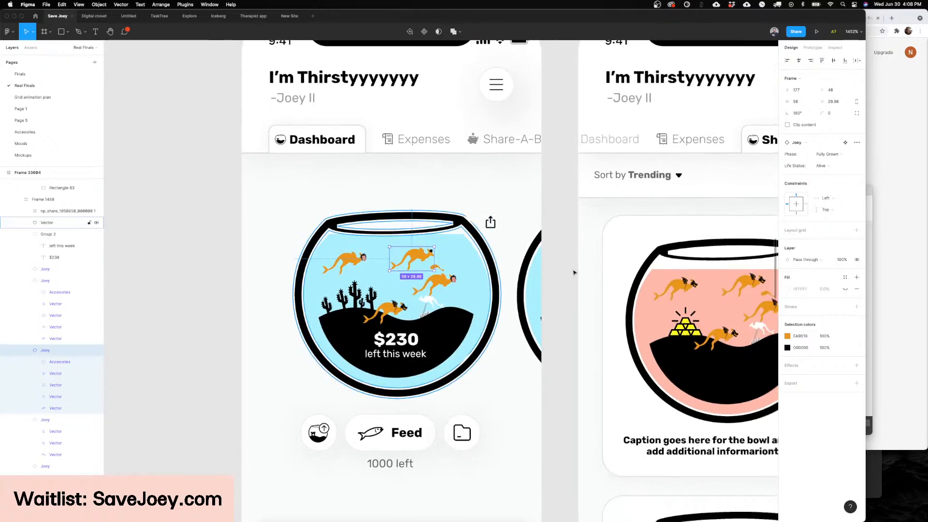
left_click(574, 273)
scroll(389, 234, "up", 10)
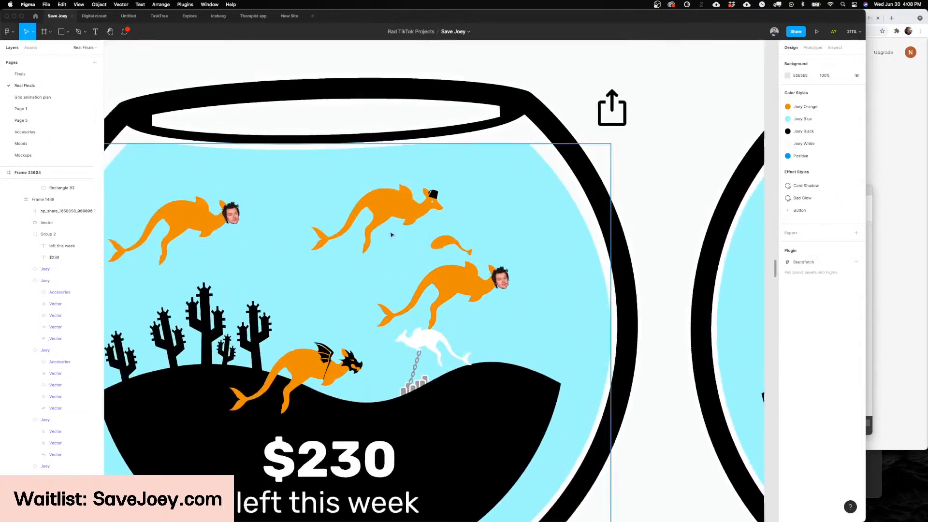
scroll(386, 186, "up", 4)
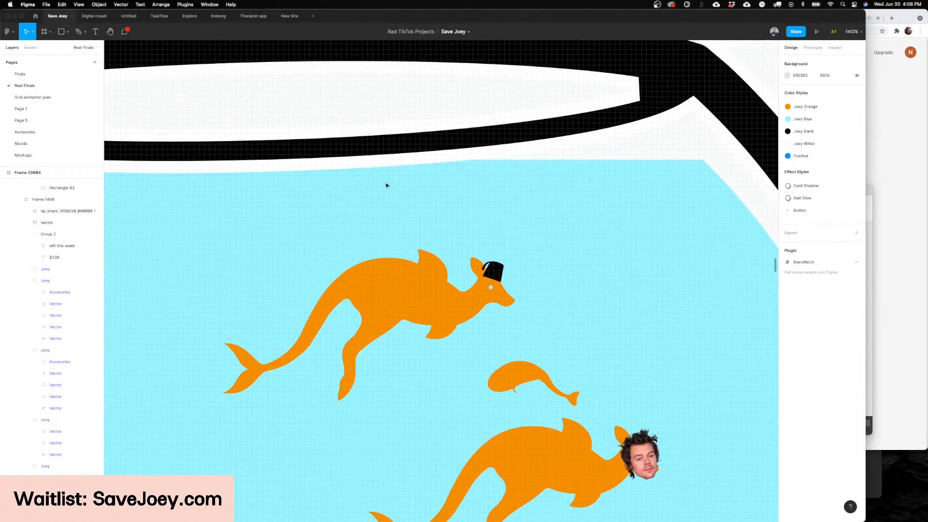
Step: Select the hat's vector on the hat-wearing joey to check its shape and properties, and clear the selection
left_click(498, 275)
scroll(500, 276, "up", 5)
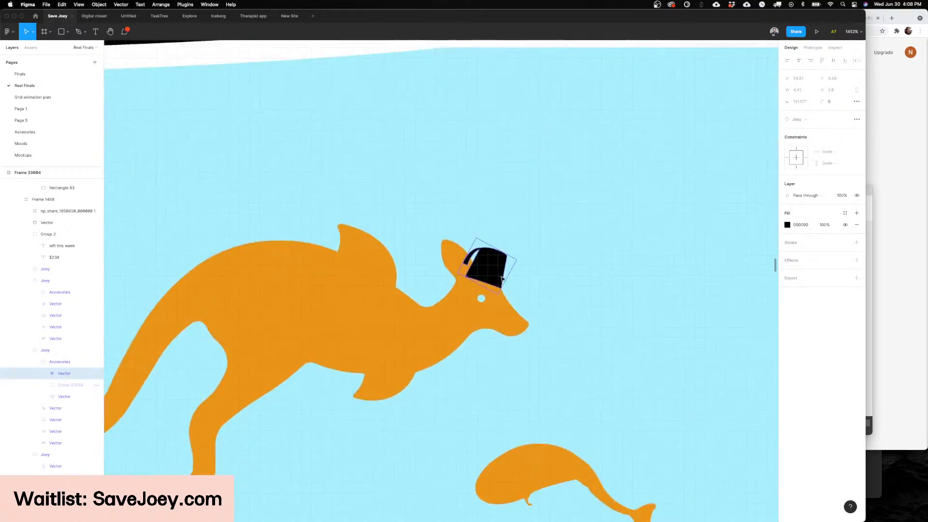
scroll(501, 277, "down", 10)
scroll(500, 277, "right", 5)
left_click(501, 277)
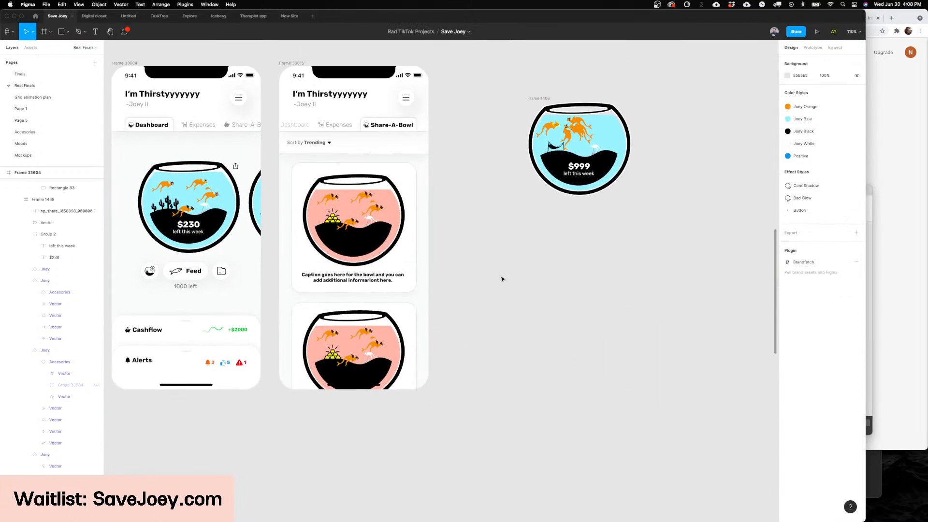
Step: Review the first Share-A-Bowl card, including its pink fishbowl, joeys, gold bars and caption text
scroll(367, 267, "up", 5)
scroll(368, 267, "up", 5)
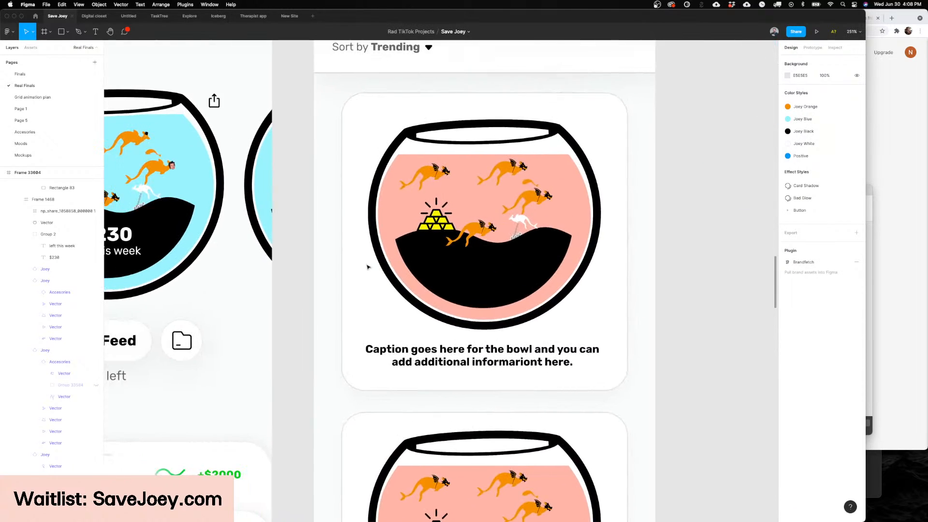
scroll(367, 267, "up", 1)
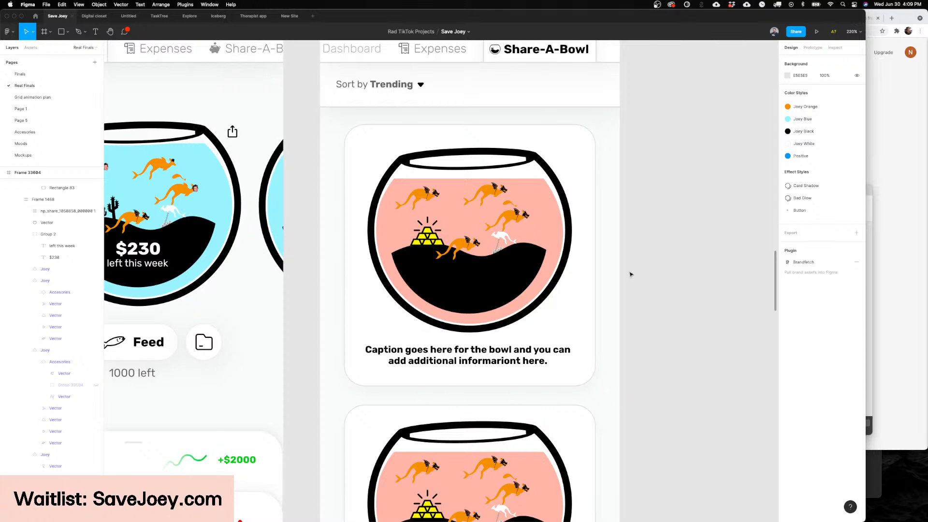
scroll(630, 274, "up", 3)
scroll(633, 273, "down", 1)
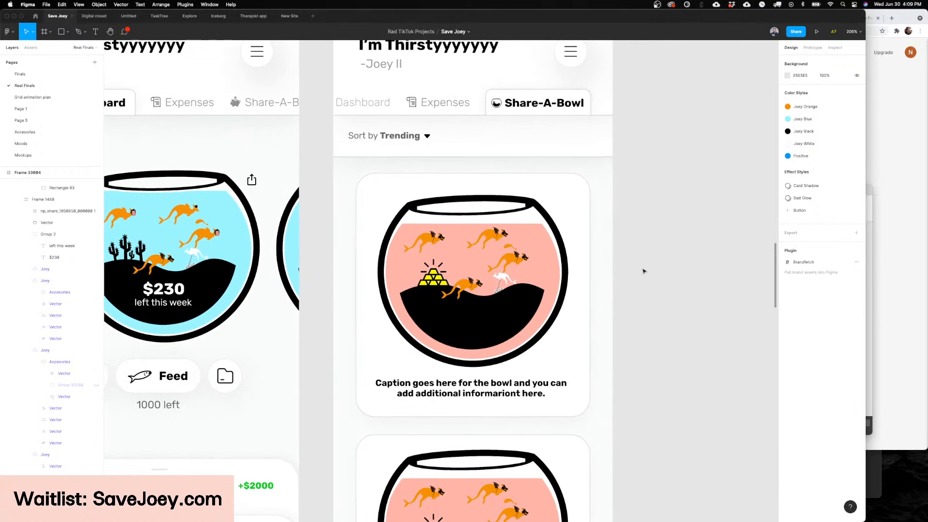
scroll(644, 271, "right", 1)
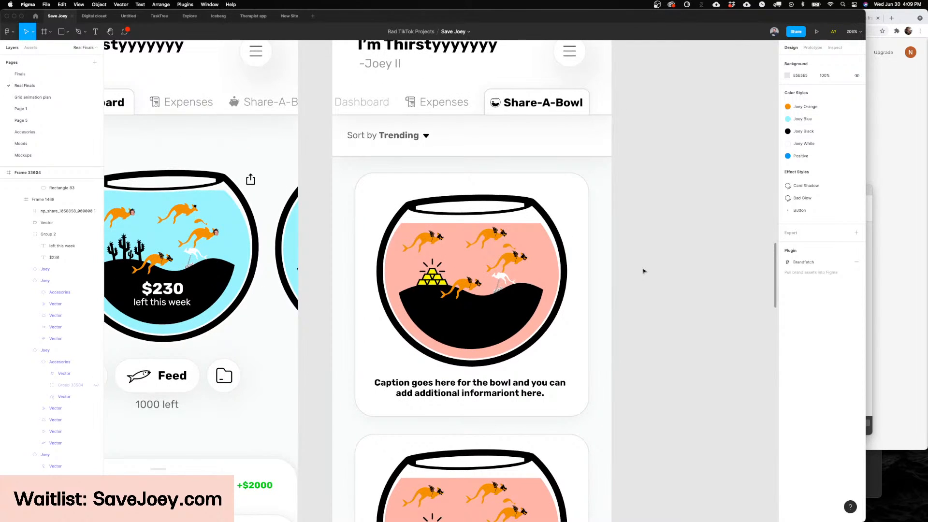
scroll(644, 271, "down", 1)
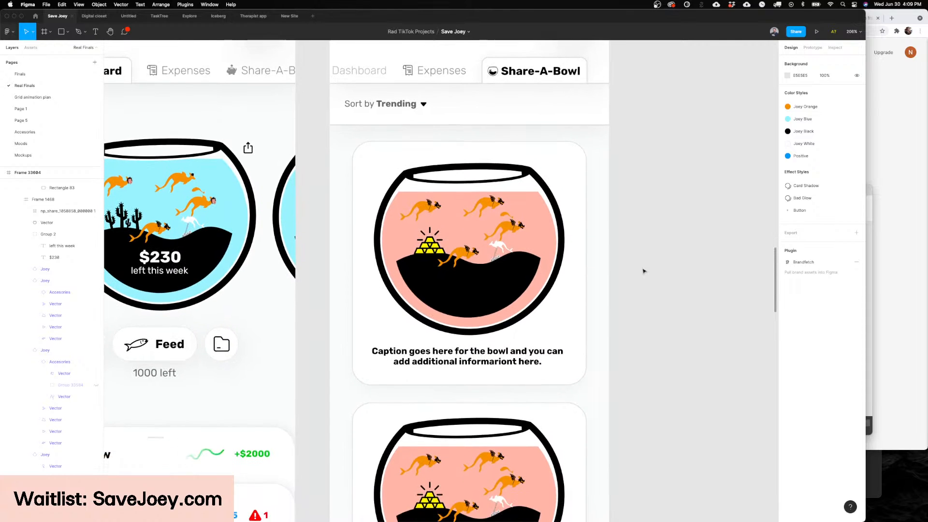
scroll(643, 271, "up", 1)
scroll(644, 271, "left", 1)
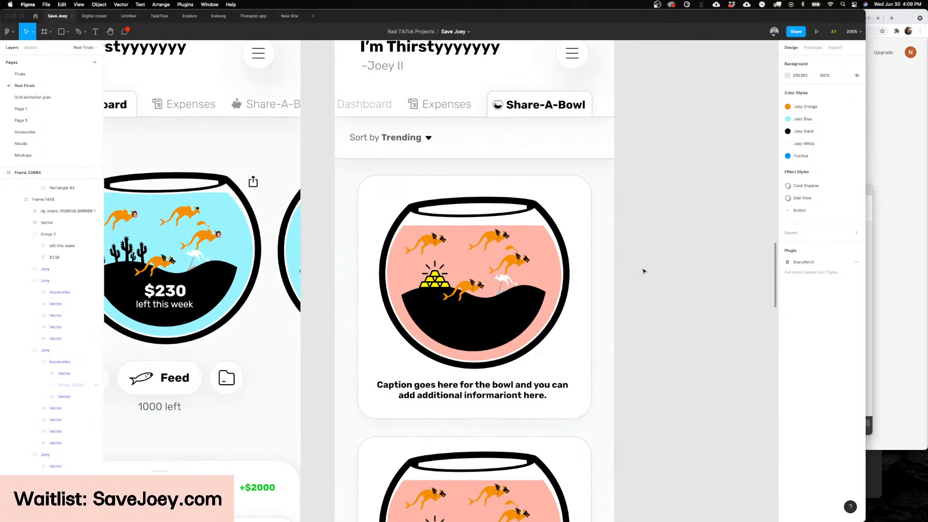
scroll(617, 242, "up", 10)
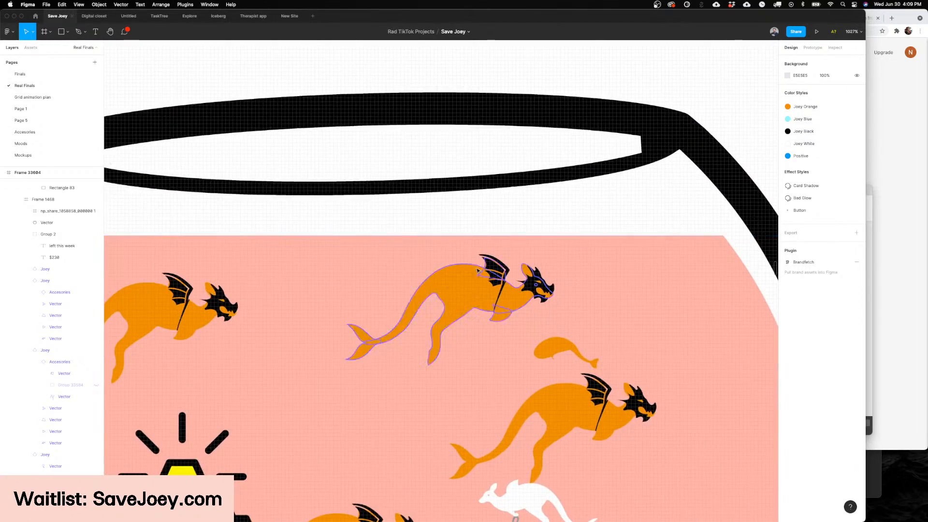
Step: Inspect the dragon-costumed joey in the first Share-A-Bowl card's pink fishbowl and clear the selection
left_click(478, 272)
scroll(478, 290, "up", 5)
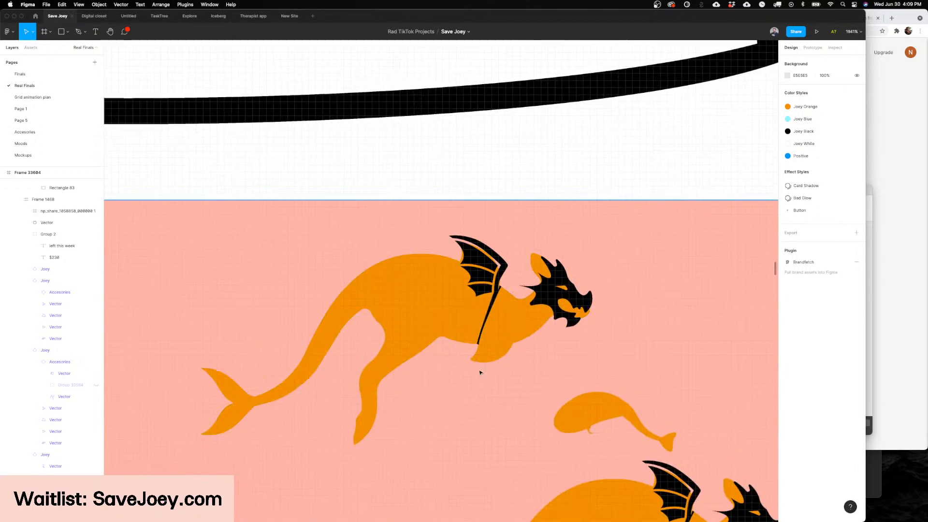
scroll(438, 381, "down", 5)
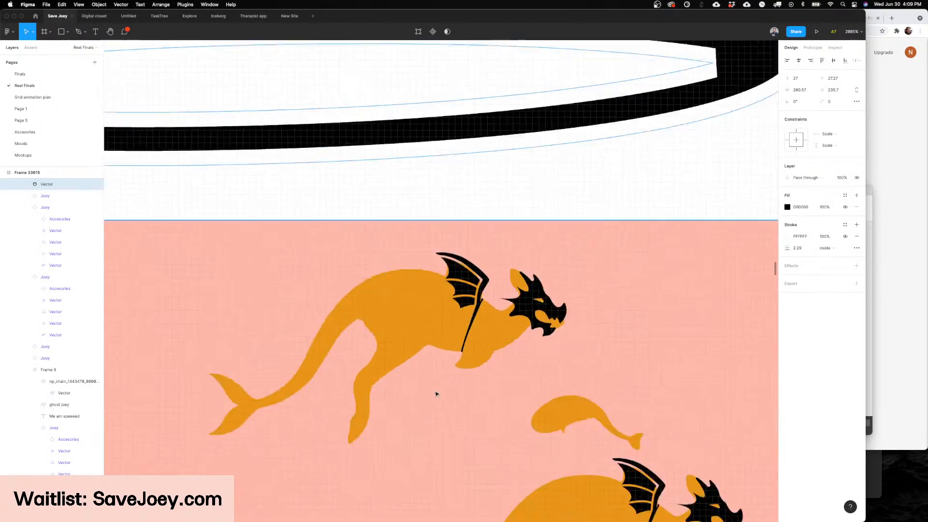
scroll(434, 389, "up", 4)
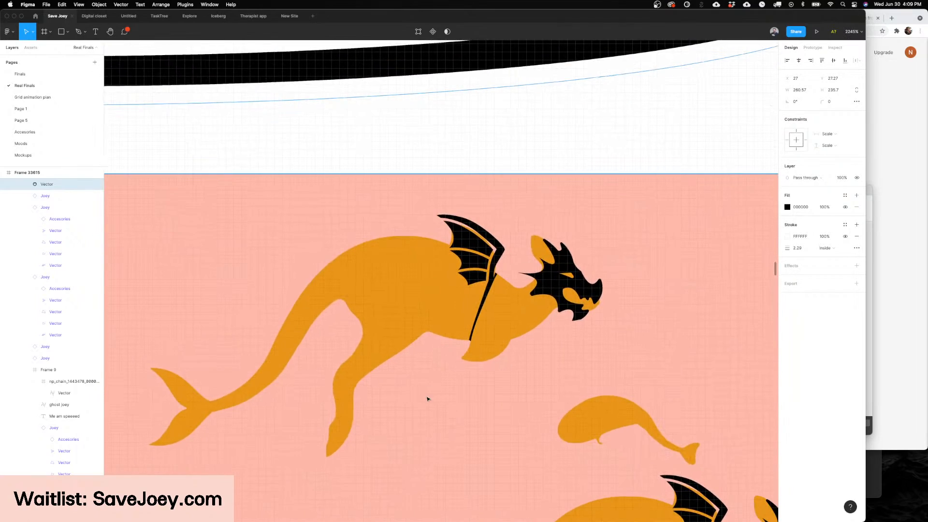
scroll(452, 380, "down", 8)
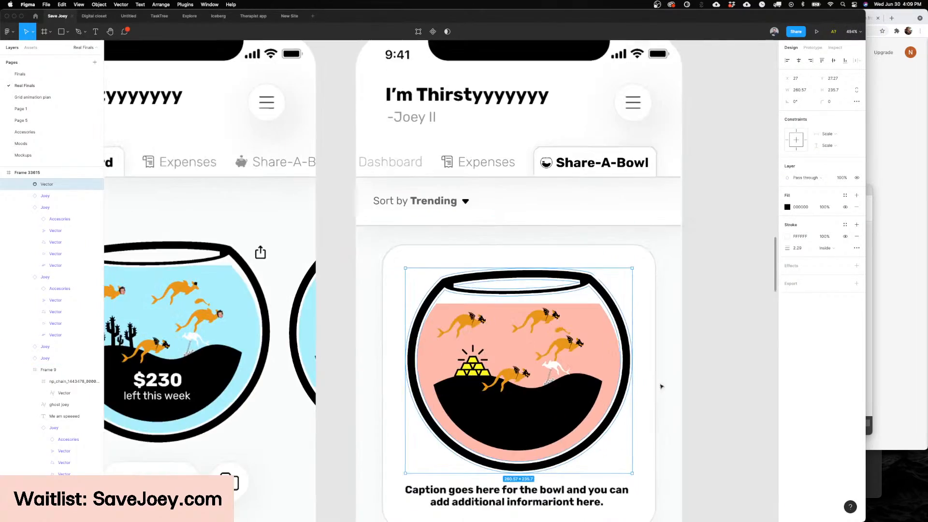
left_click(717, 381)
scroll(716, 381, "down", 3)
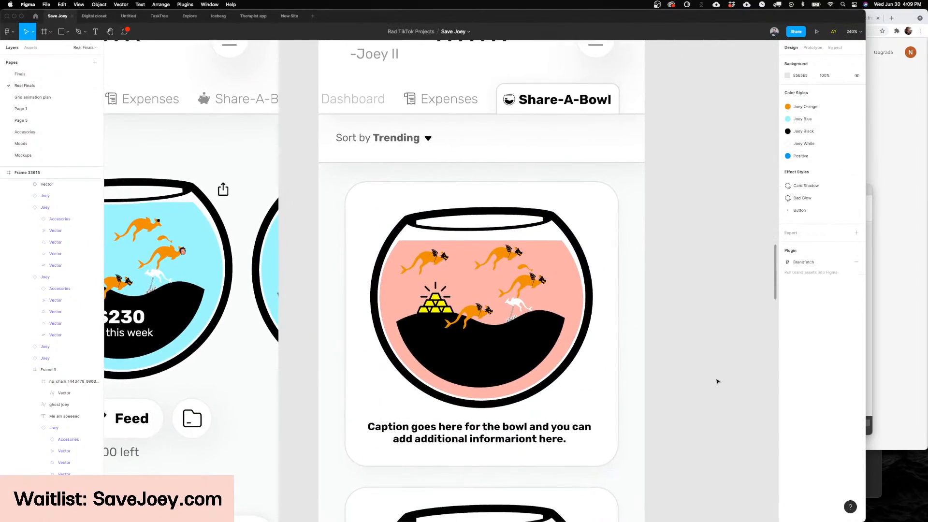
Step: Compare the Share-A-Bowl card with the Dashboard screen and survey the whole set of screens on the Real Finals page
scroll(707, 380, "down", 2)
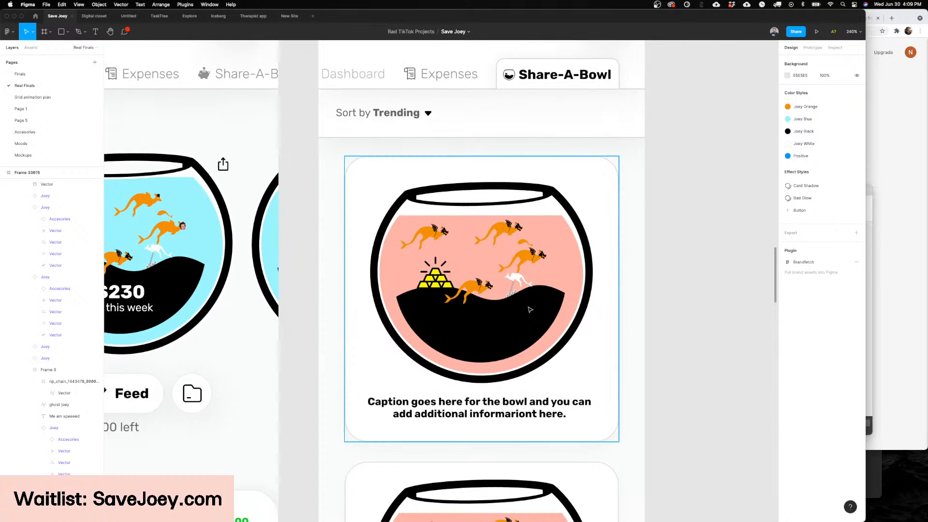
scroll(549, 289, "down", 3)
scroll(550, 287, "up", 5)
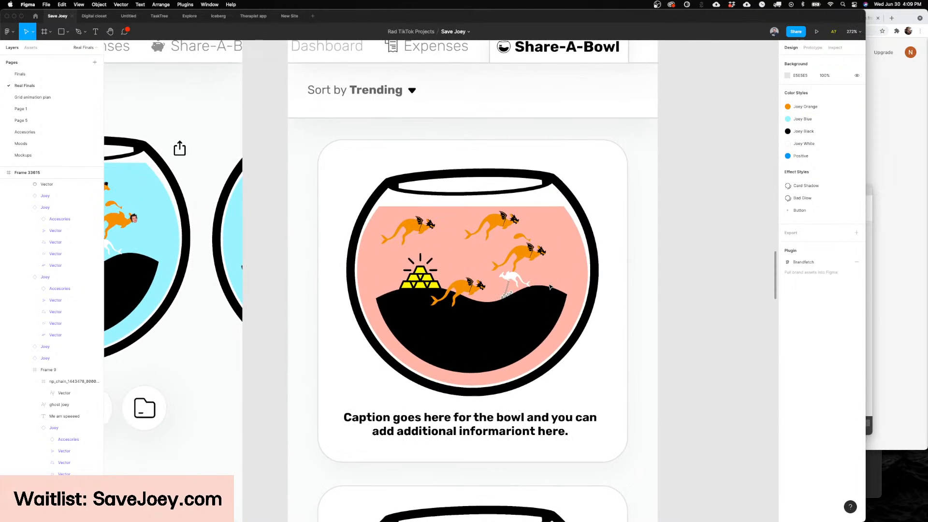
scroll(549, 288, "down", 5)
scroll(416, 273, "down", 4)
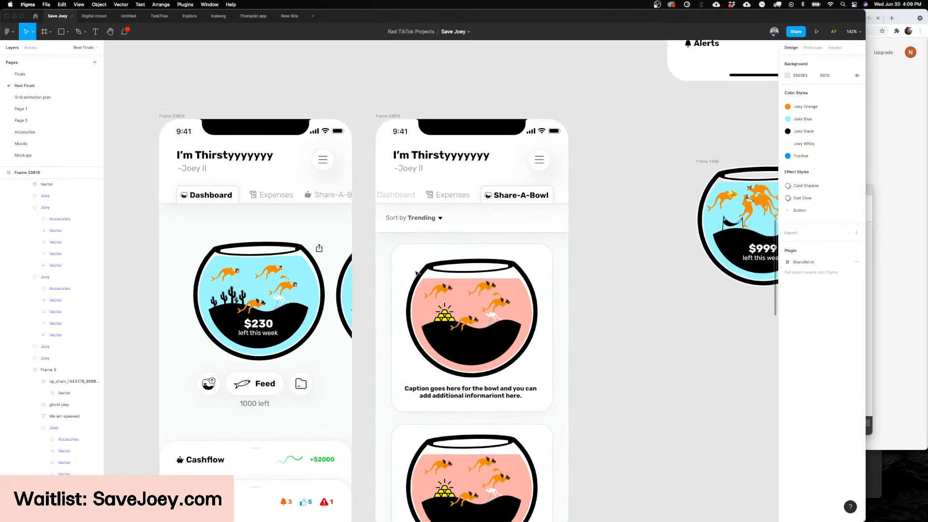
scroll(416, 273, "up", 3)
scroll(416, 273, "down", 5)
scroll(416, 274, "up", 2)
scroll(416, 273, "left", 3)
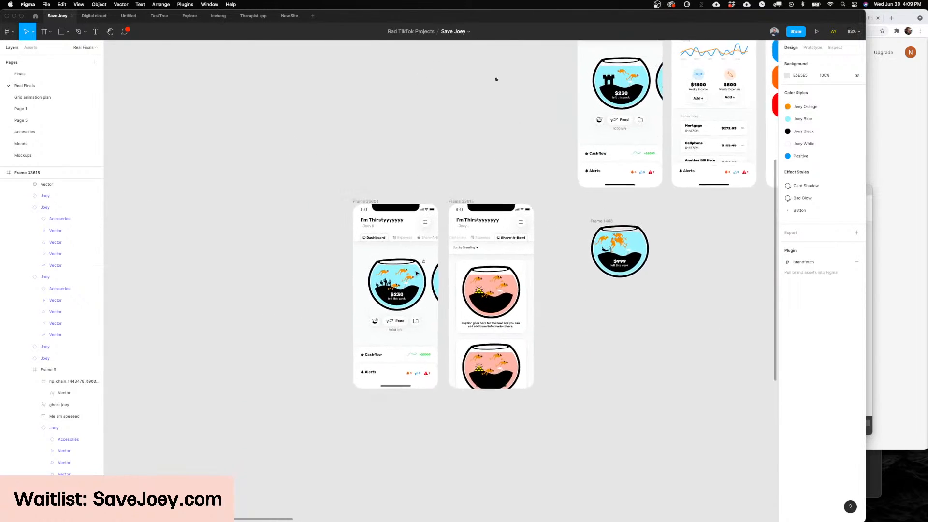
scroll(172, 158, "up", 2)
scroll(205, 141, "down", 5)
scroll(169, 144, "up", 3)
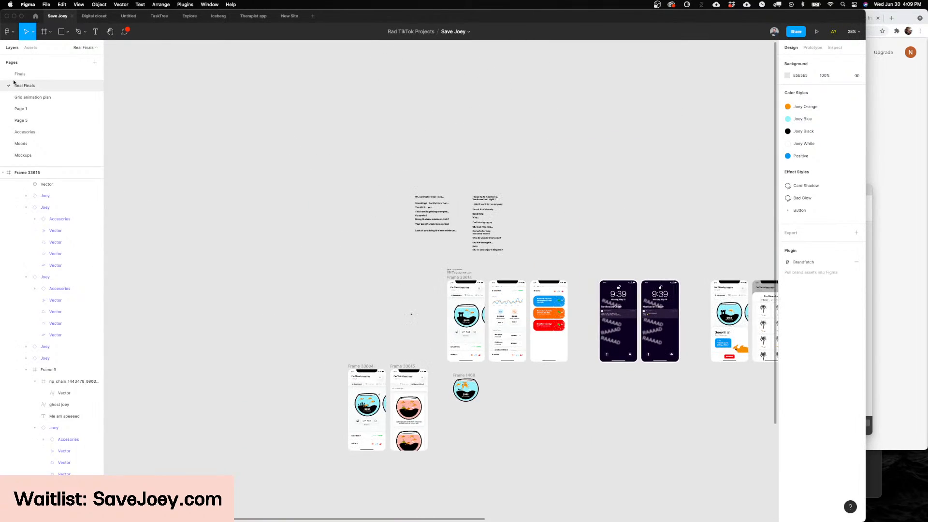
Step: Open the Finals page and look over the joey variants in the Accessories component set
left_click(21, 73)
scroll(473, 285, "left", 10)
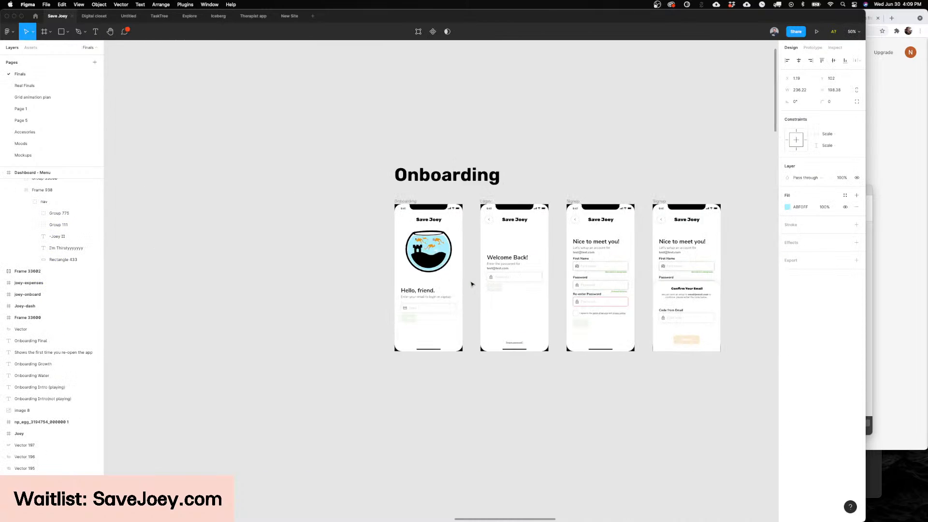
scroll(472, 284, "down", 5)
scroll(472, 284, "down", 5)
scroll(472, 284, "left", 5)
scroll(472, 284, "down", 3)
scroll(440, 301, "up", 3)
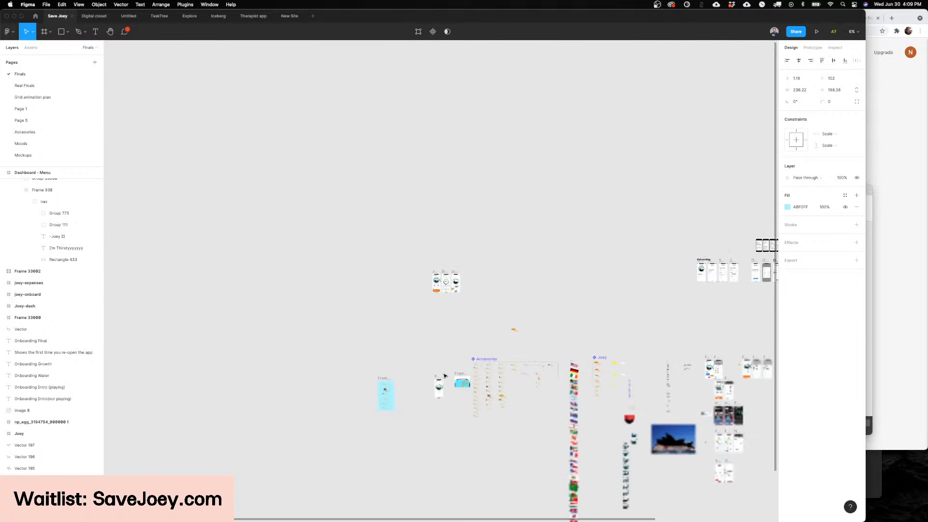
scroll(445, 303, "down", 2)
scroll(463, 309, "up", 10)
scroll(587, 358, "down", 3)
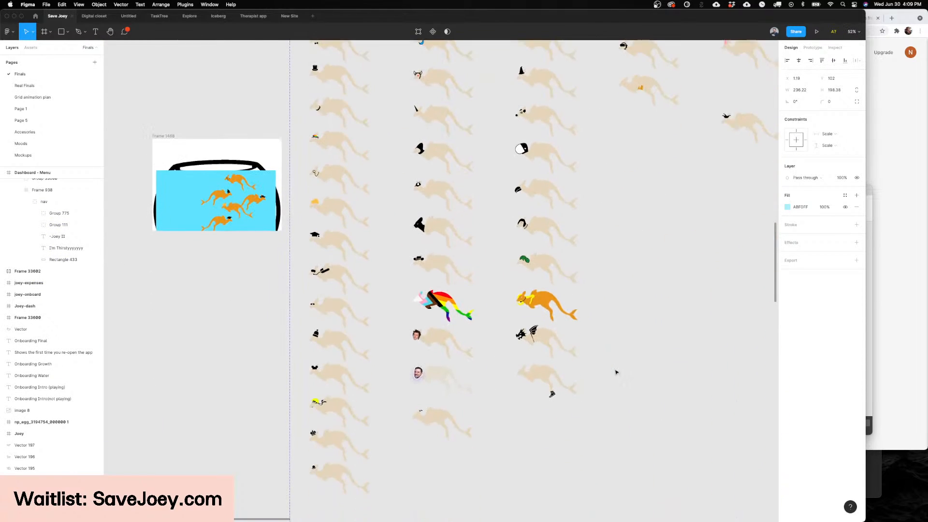
scroll(588, 358, "down", 8)
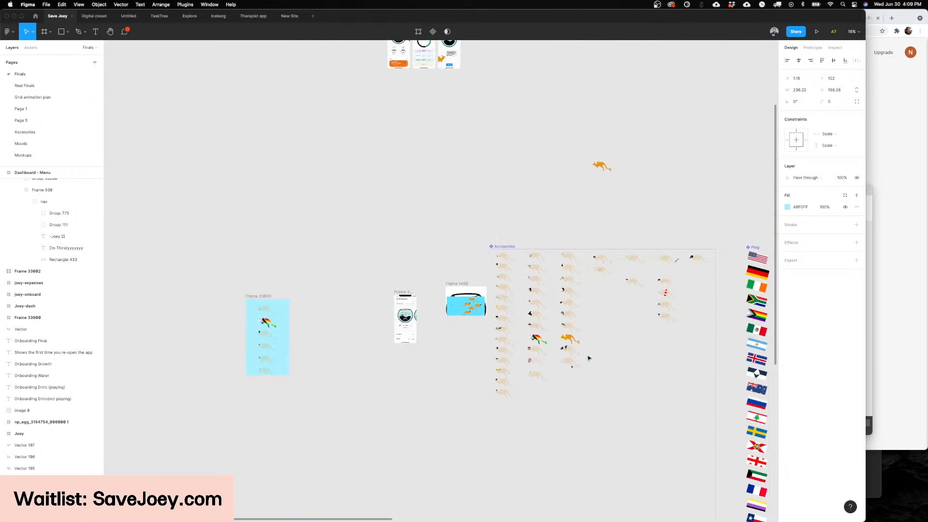
Step: Try moving the orange joey out of the $100 castle fishbowl on the Joey II Dashboard screen, and undo the move
scroll(588, 358, "right", 10)
scroll(588, 358, "left", 3)
scroll(587, 358, "up", 10)
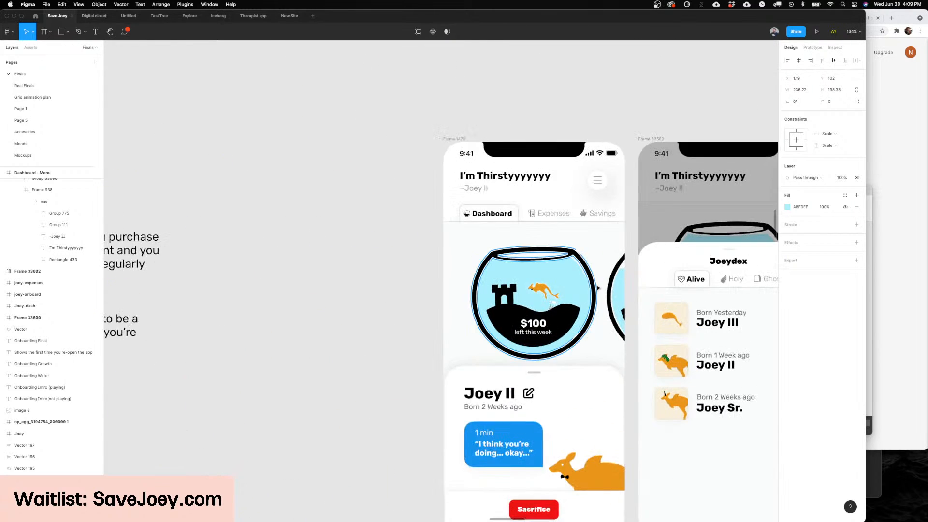
scroll(597, 288, "down", 2)
scroll(597, 288, "left", 3)
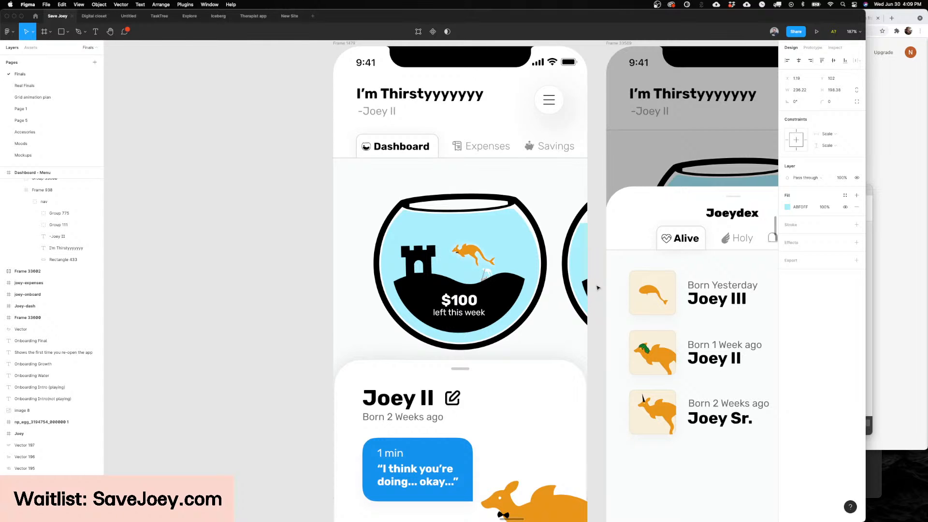
left_click(470, 253)
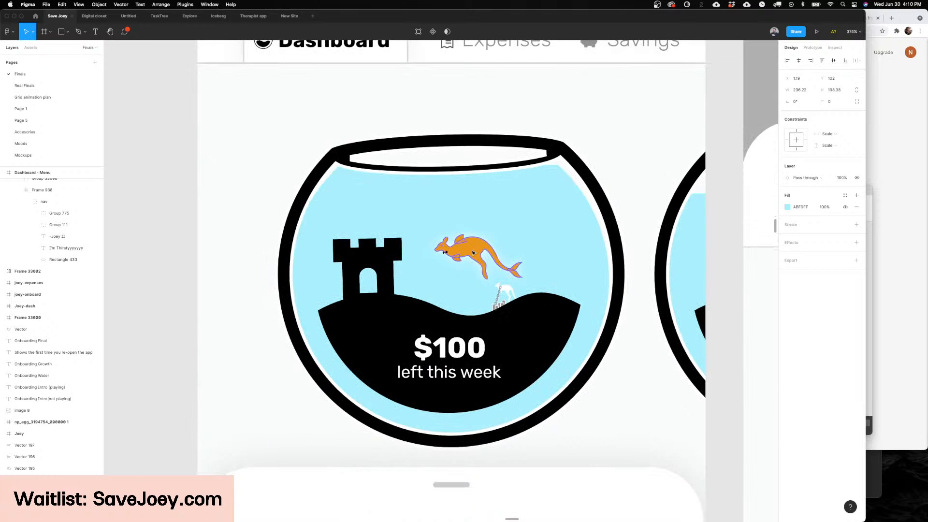
left_click(472, 251, "super")
left_click_drag(473, 252, 662, 261)
key("super+z")
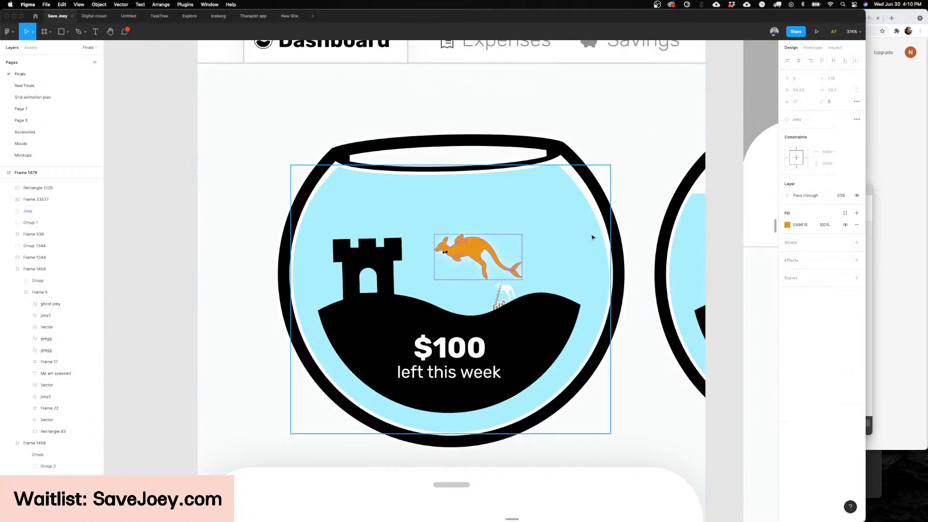
Step: Return to the Accessories component set on the Finals page, clear the selection and survey its columns of joeys
scroll(592, 236, "down", 5)
scroll(593, 237, "right", 2)
scroll(592, 237, "down", 3)
scroll(593, 236, "left", 5)
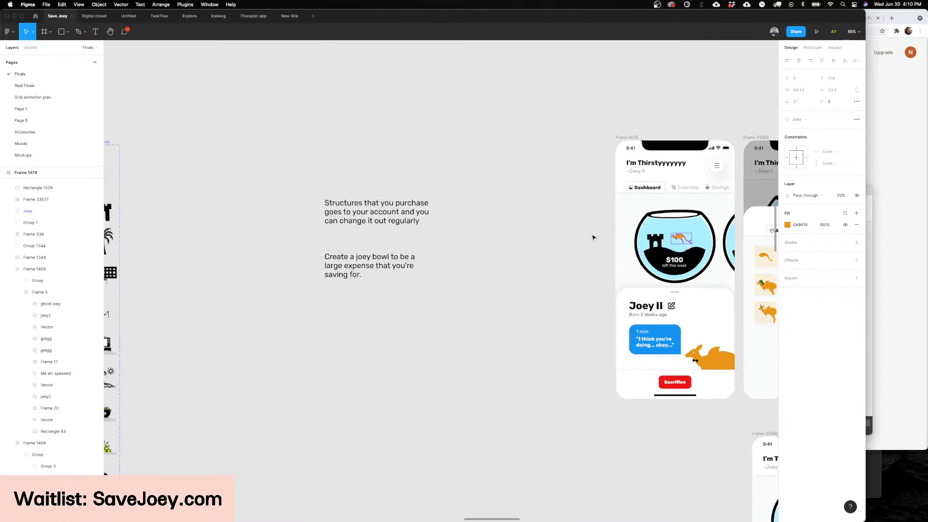
scroll(593, 235, "down", 5)
scroll(484, 224, "left", 6)
scroll(467, 225, "left", 10)
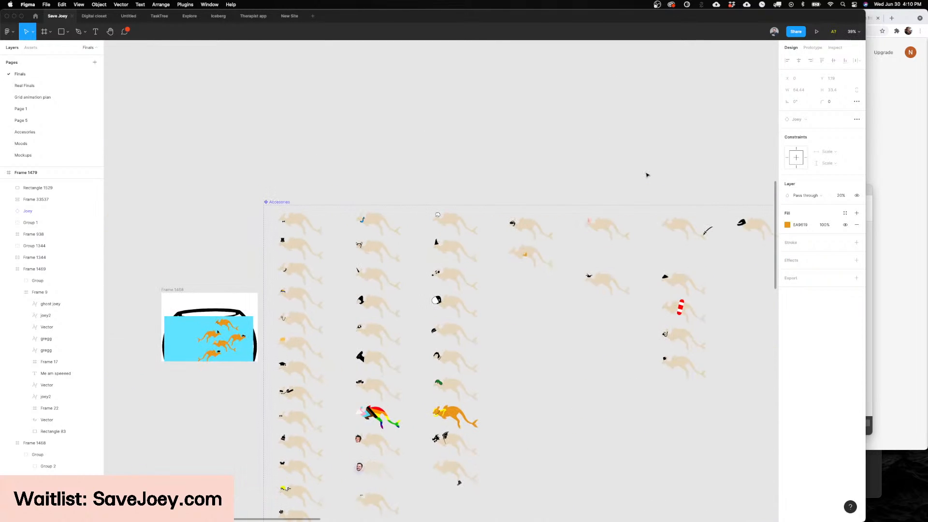
left_click(641, 192)
scroll(428, 253, "down", 3)
scroll(429, 252, "up", 5)
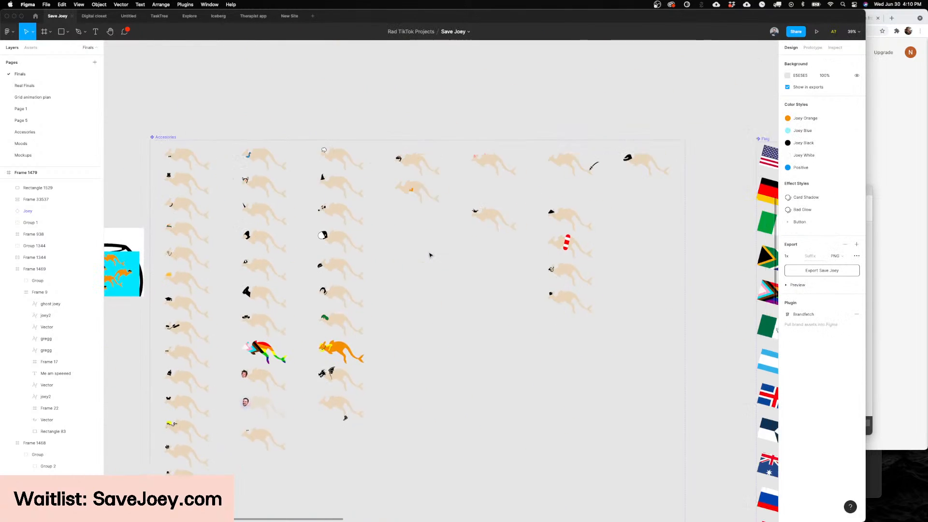
Step: Examine the sword accessory on the joey's tail up close and look over the remaining accessory variants
scroll(534, 236, "up", 8)
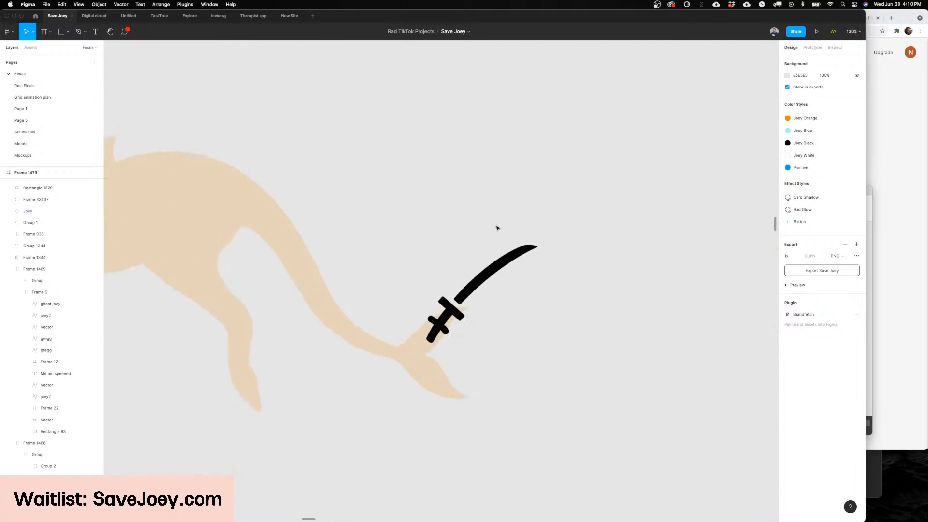
scroll(368, 334, "up", 2)
scroll(430, 379, "up", 5)
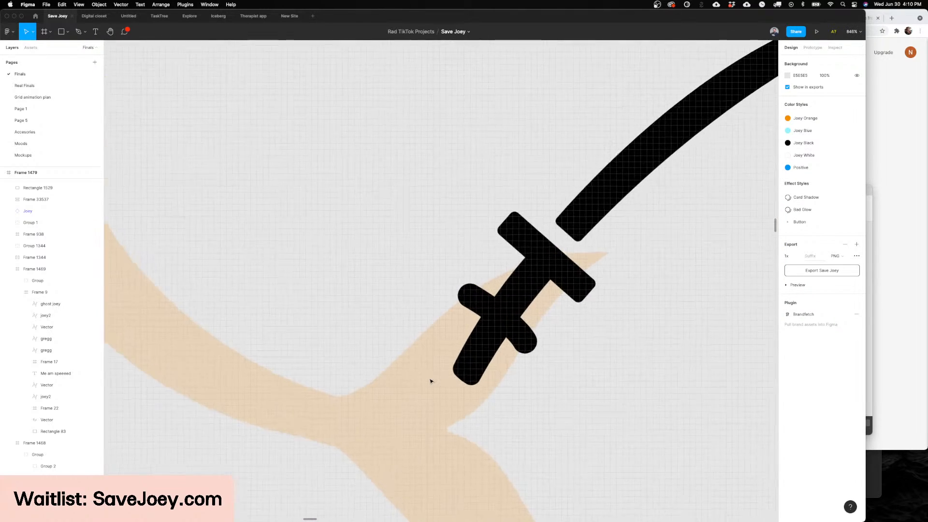
scroll(427, 346, "down", 10)
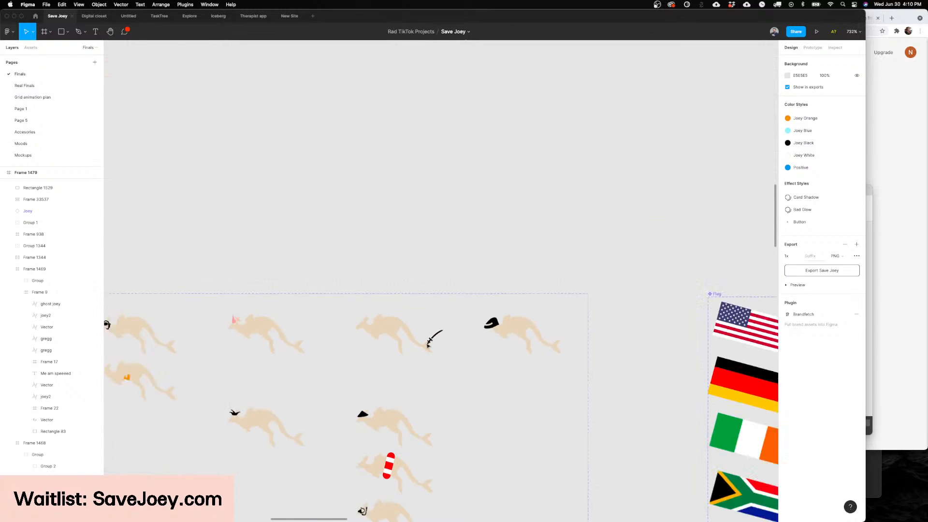
scroll(414, 314, "down", 5)
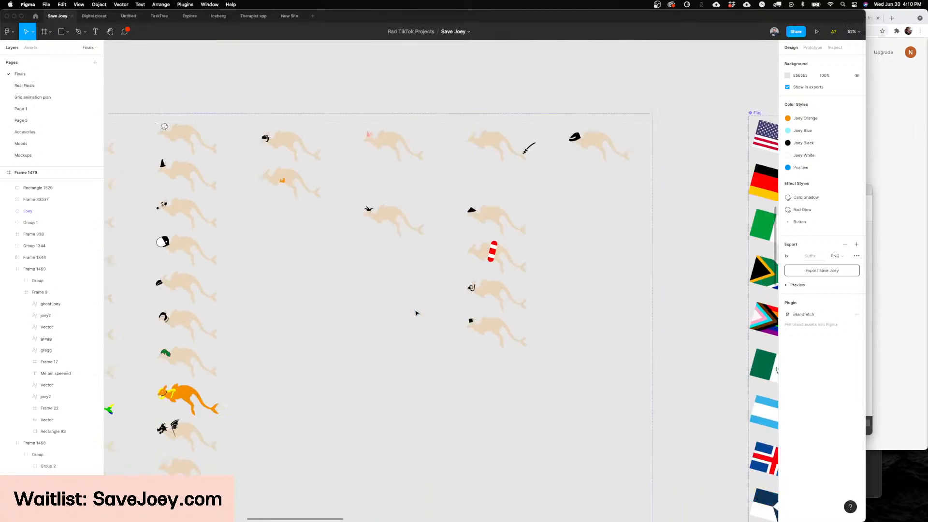
scroll(416, 313, "left", 2)
scroll(483, 296, "up", 8)
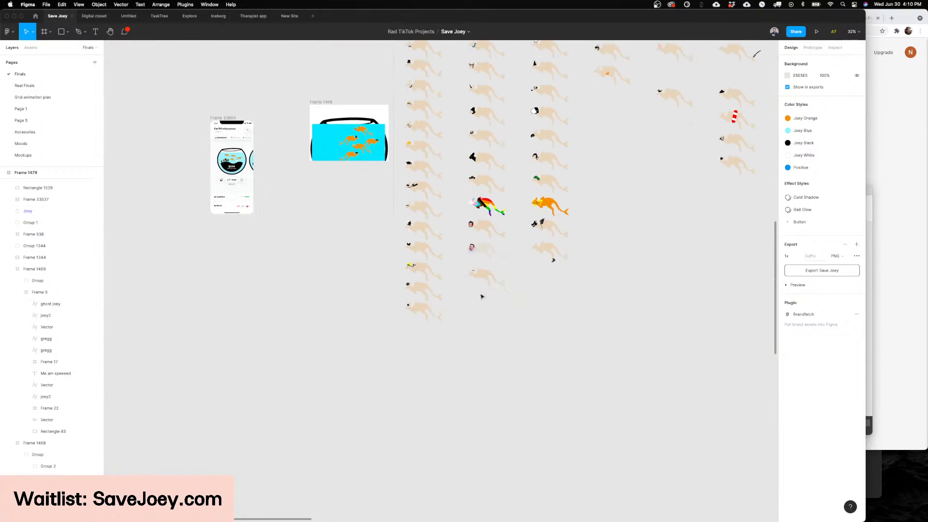
Step: Duplicate the bowler-hat joey variant into the empty space below the first column of the Accessories component set and inspect the copy
scroll(560, 310, "down", 3)
scroll(560, 310, "right", 5)
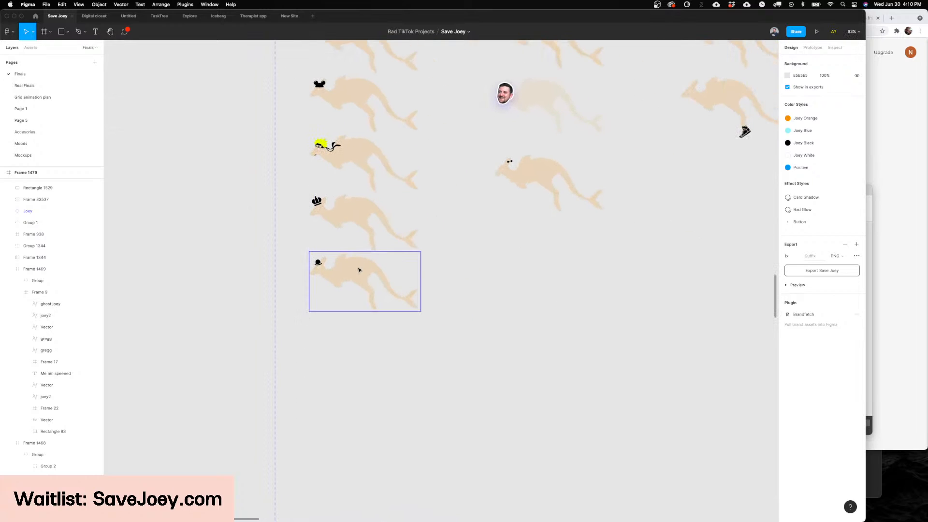
left_click_drag(358, 267, 369, 389)
scroll(372, 379, "down", 3)
scroll(372, 379, "left", 3)
scroll(386, 328, "up", 5)
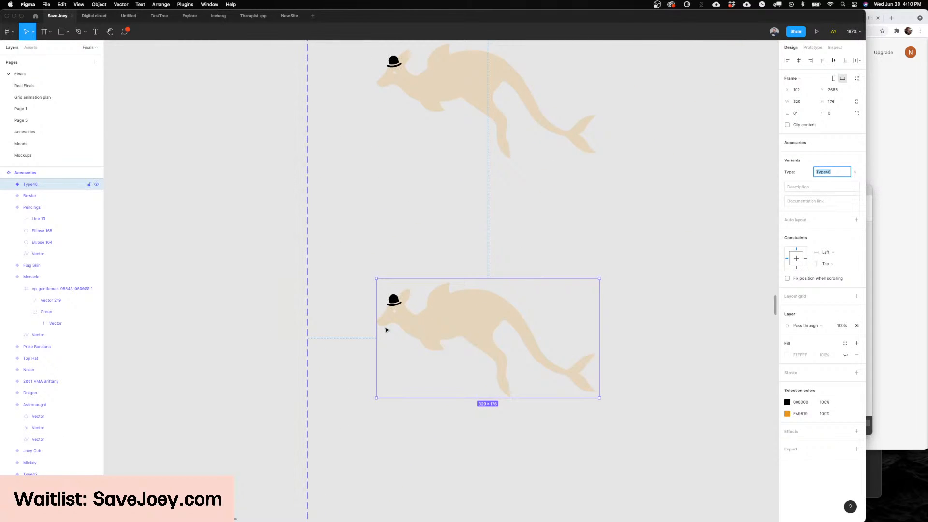
scroll(401, 326, "down", 2)
scroll(406, 335, "up", 4)
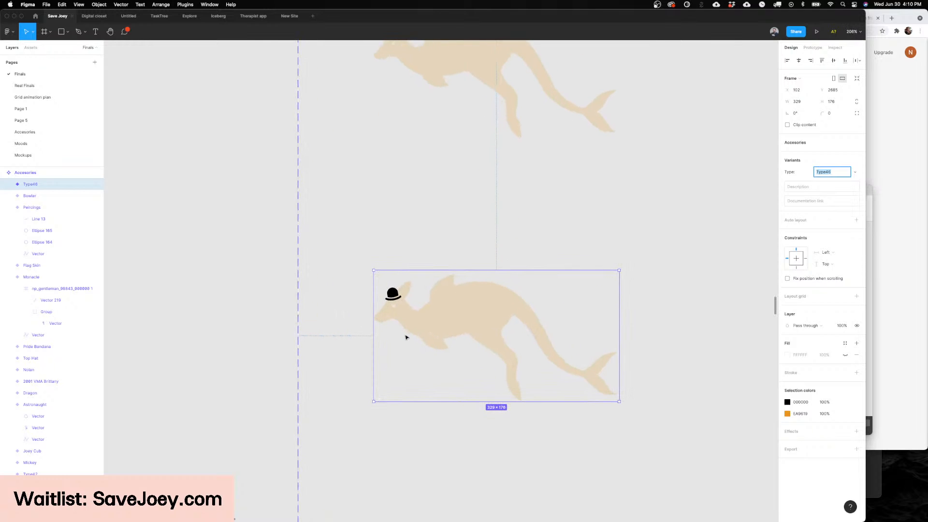
scroll(406, 337, "down", 7)
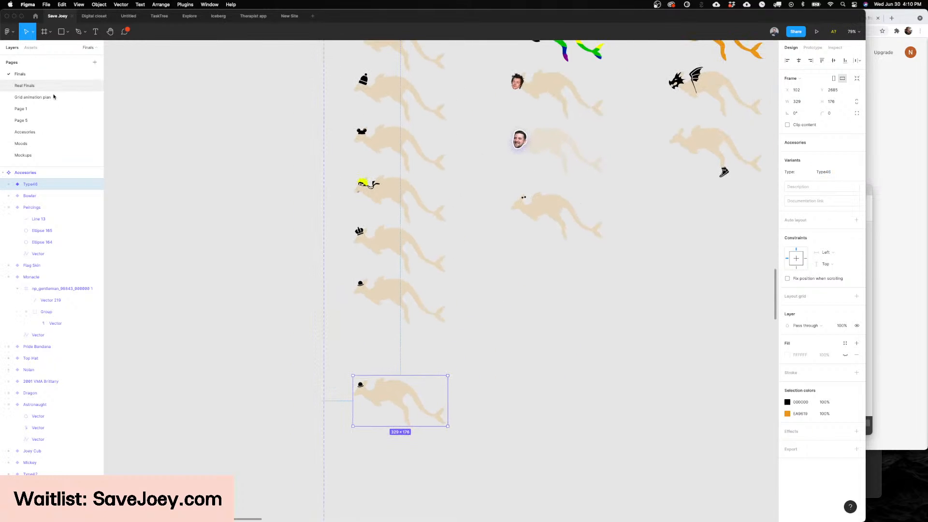
Step: Open the Real Finals page and select the white ghost joey chained inside the $230 fishbowl
left_click(24, 85)
scroll(520, 292, "up", 10)
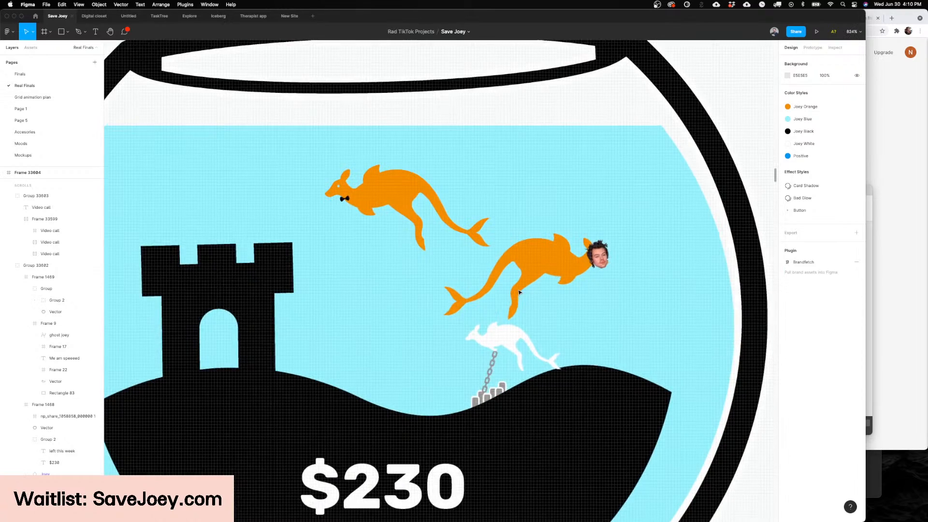
scroll(519, 293, "down", 2)
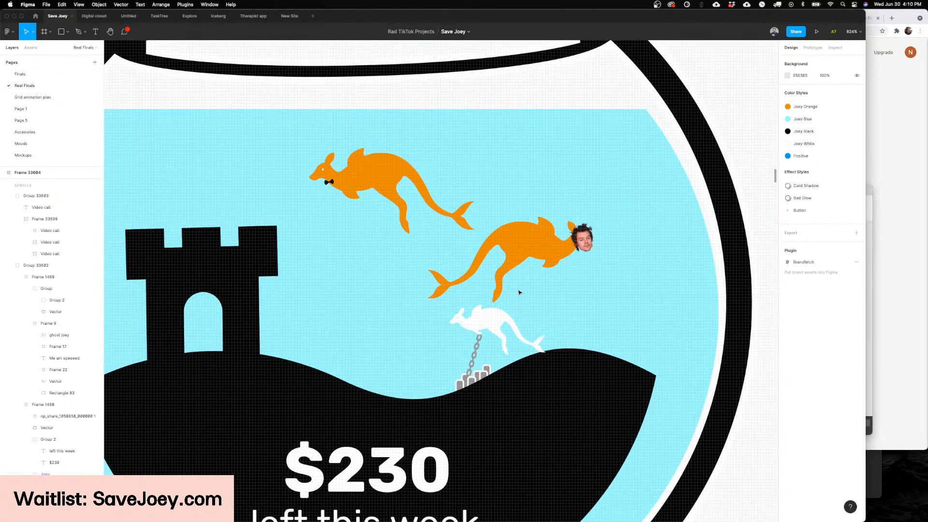
scroll(519, 292, "down", 2)
left_click(493, 310)
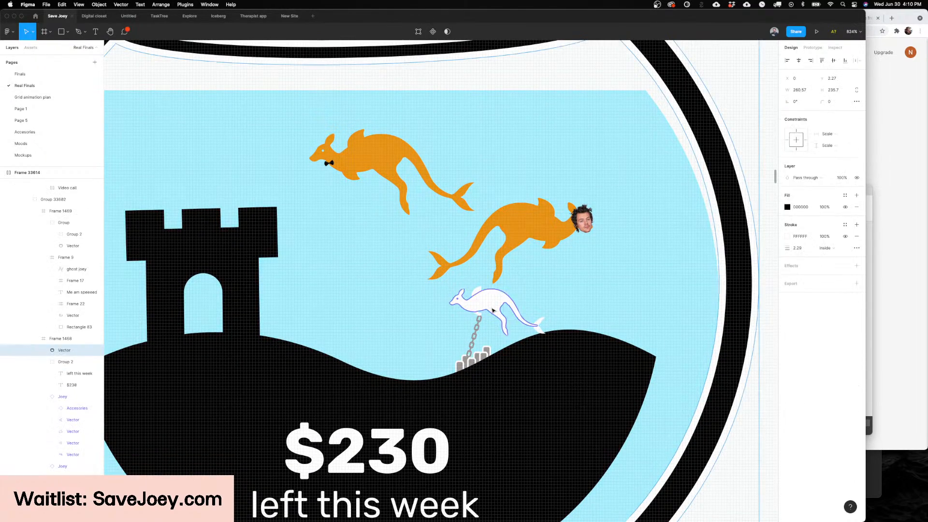
left_click(493, 310)
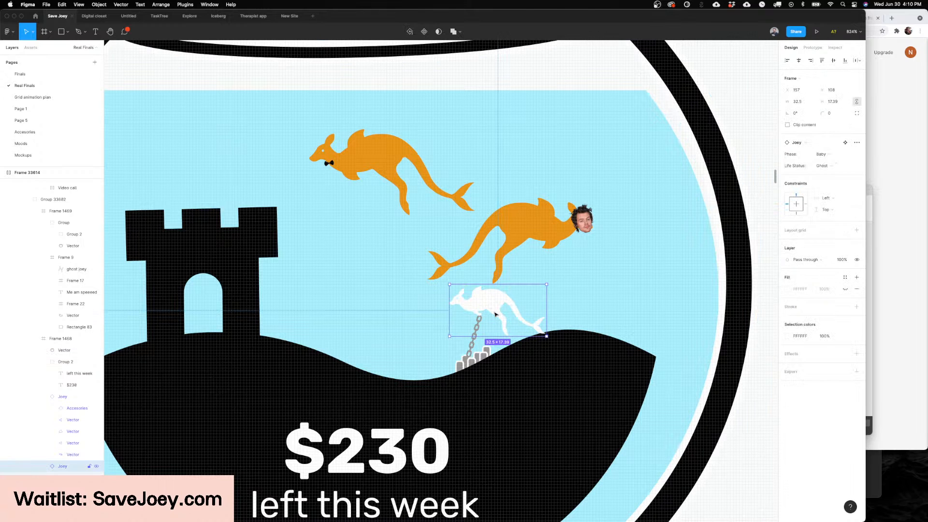
mouse_move(495, 314)
left_mouse_down()
mouse_move(503, 317)
mouse_move(484, 316)
left_mouse_up()
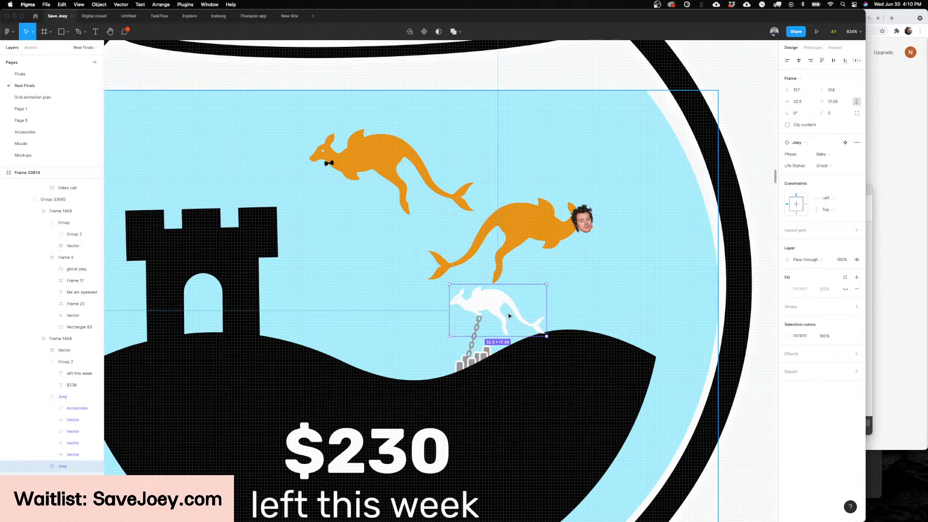
Step: Examine the $230 fishbowl within the Dashboard screen and up close, selecting the frame that holds its contents
scroll(509, 316, "up", 3)
scroll(509, 316, "down", 10)
scroll(509, 315, "up", 5)
scroll(509, 315, "down", 3)
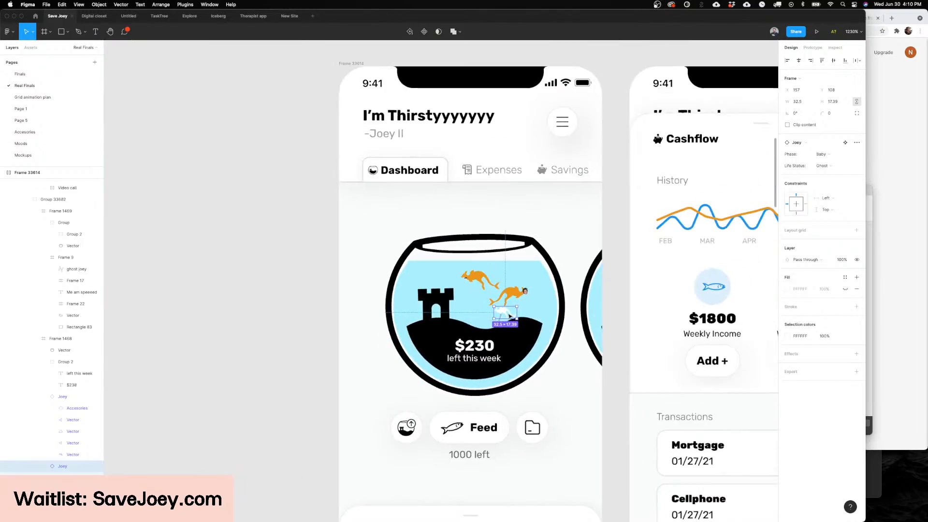
scroll(508, 316, "up", 5)
key("Escape")
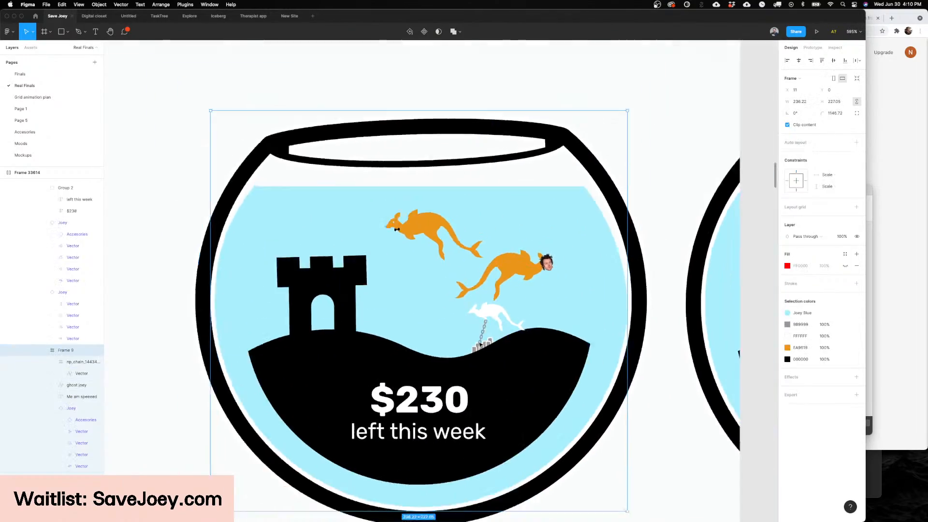
Step: Examine the Alive, Holy and Ghost lists of the Joeydex screens, with a close look at the ghosted joey entry
scroll(480, 344, "down", 10)
scroll(479, 344, "right", 10)
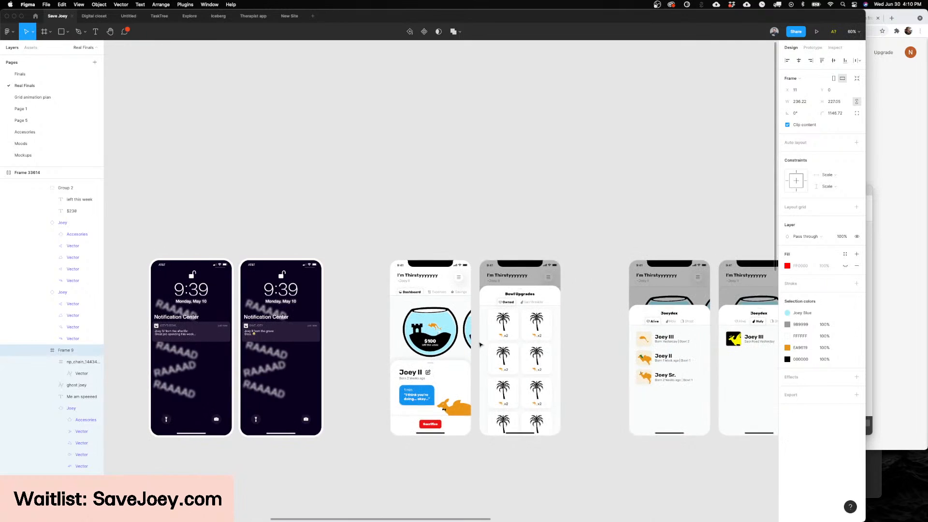
scroll(480, 344, "right", 5)
scroll(656, 337, "up", 4)
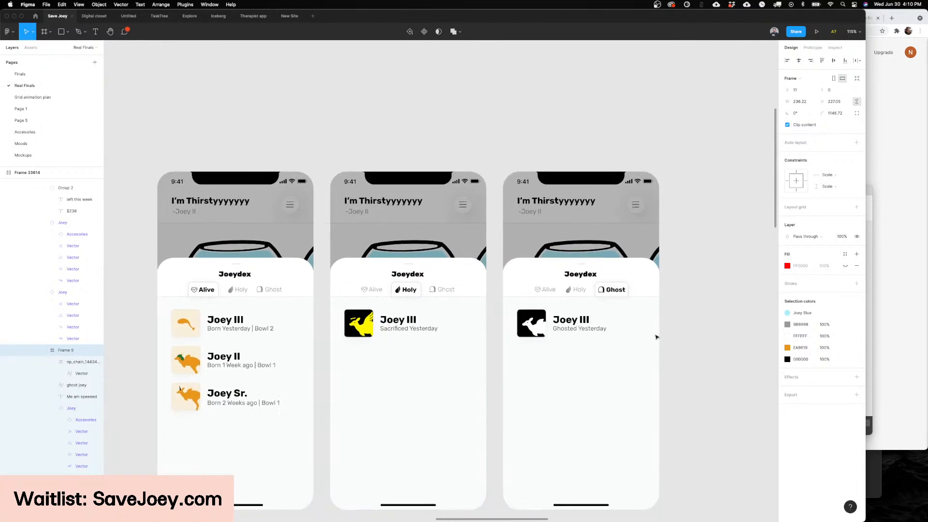
scroll(656, 337, "right", 5)
scroll(389, 390, "up", 5)
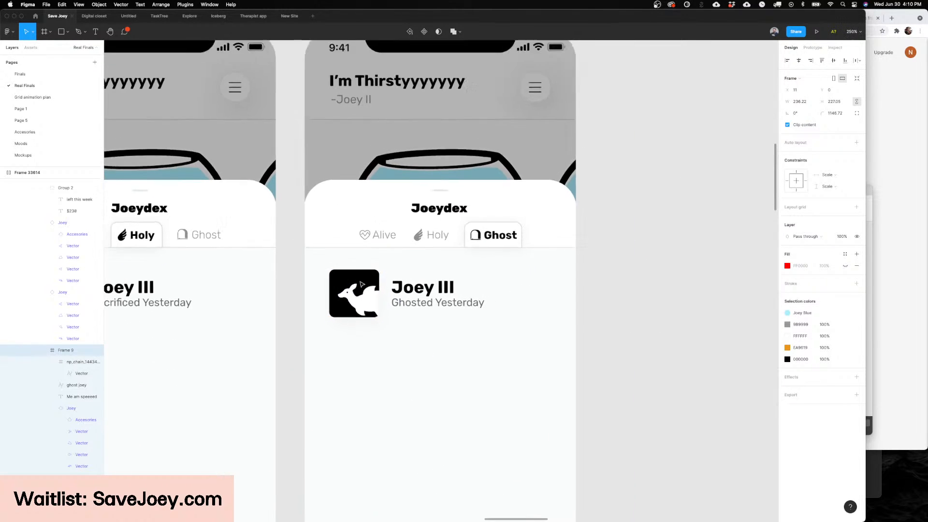
scroll(361, 283, "down", 3)
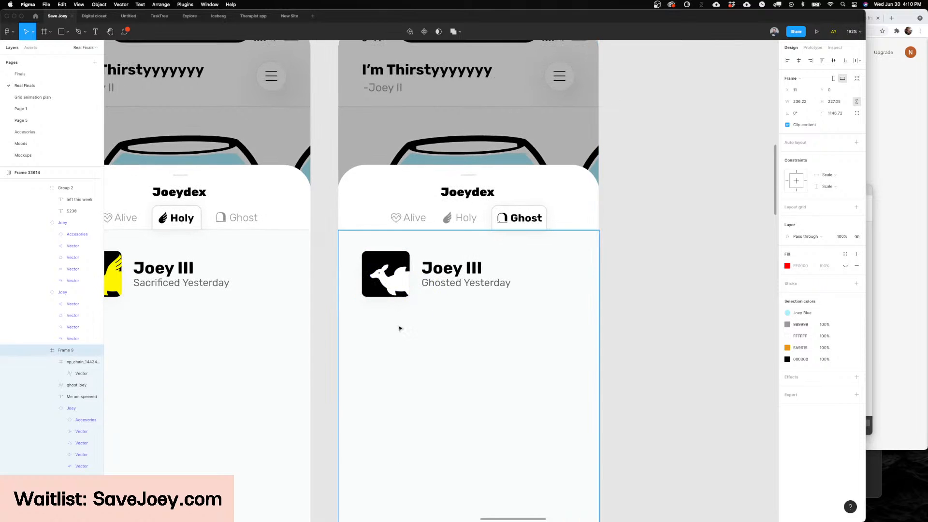
scroll(386, 381, "down", 3)
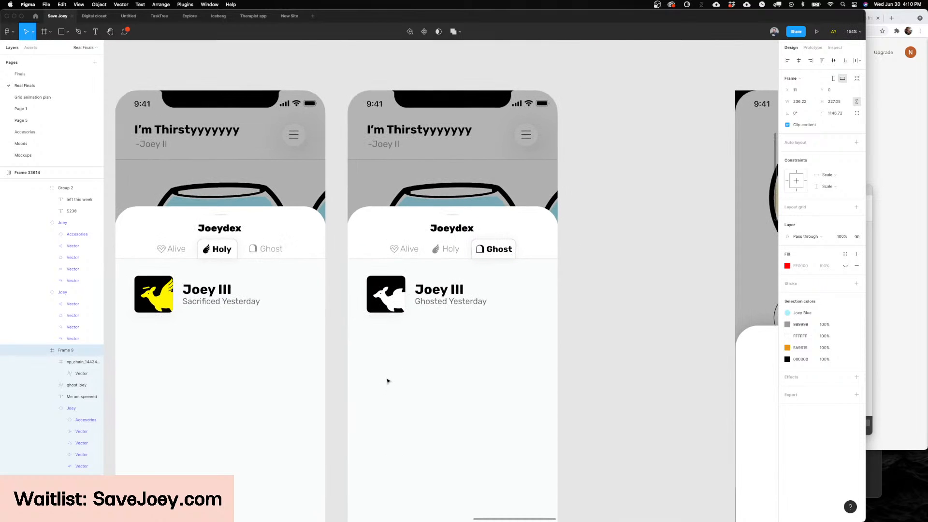
Step: Look back over the Bowl Upgrades and Joey II Dashboard screens to the Notification Center lock screens
scroll(387, 380, "left", 2)
scroll(386, 380, "down", 3)
scroll(387, 381, "down", 5)
scroll(387, 380, "left", 10)
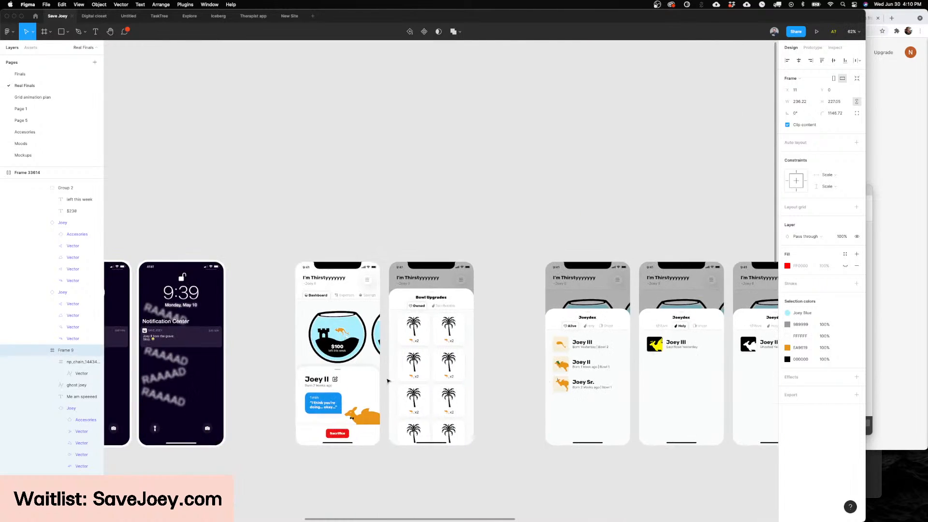
scroll(387, 381, "left", 1)
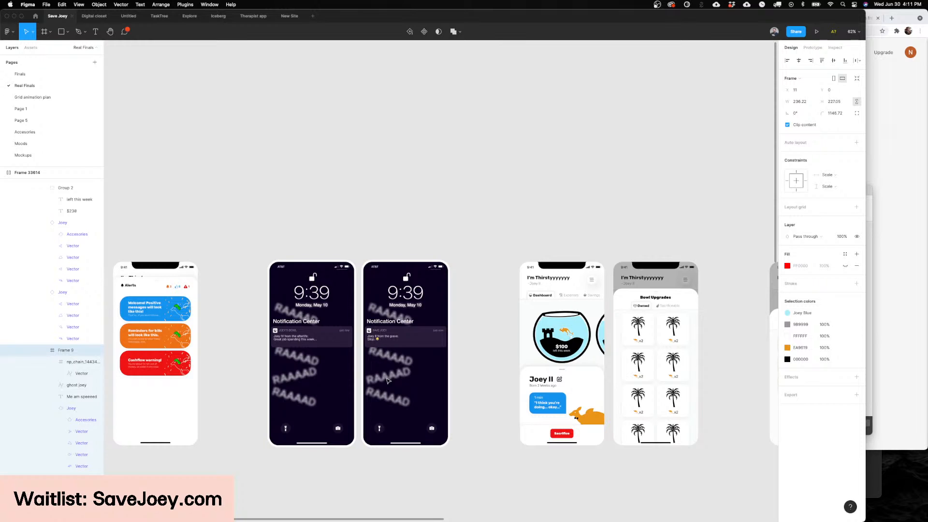
Step: On the Finals page, set the Type of the lowest bowler-hat kangaroo variant to Pirate
scroll(388, 381, "left", 1)
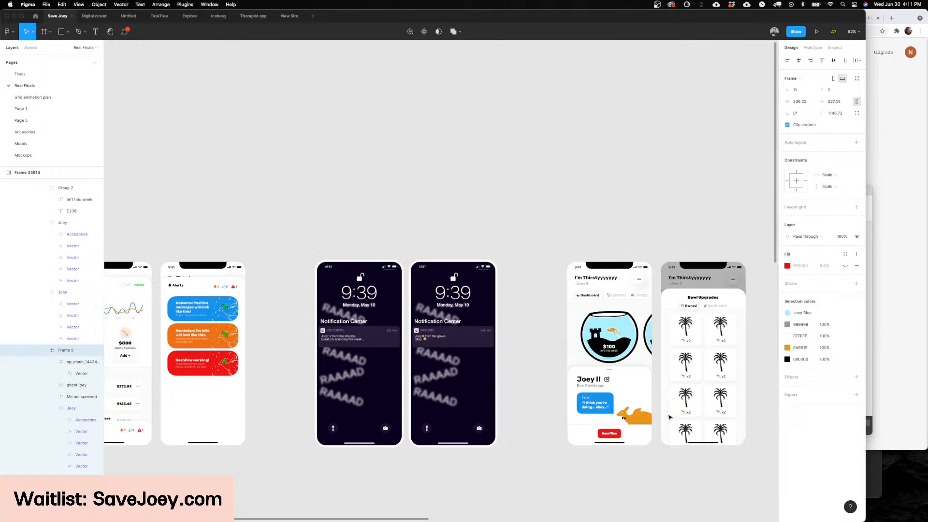
scroll(501, 311, "down", 10)
scroll(501, 310, "down", 5)
scroll(501, 311, "left", 4)
scroll(360, 224, "down", 5)
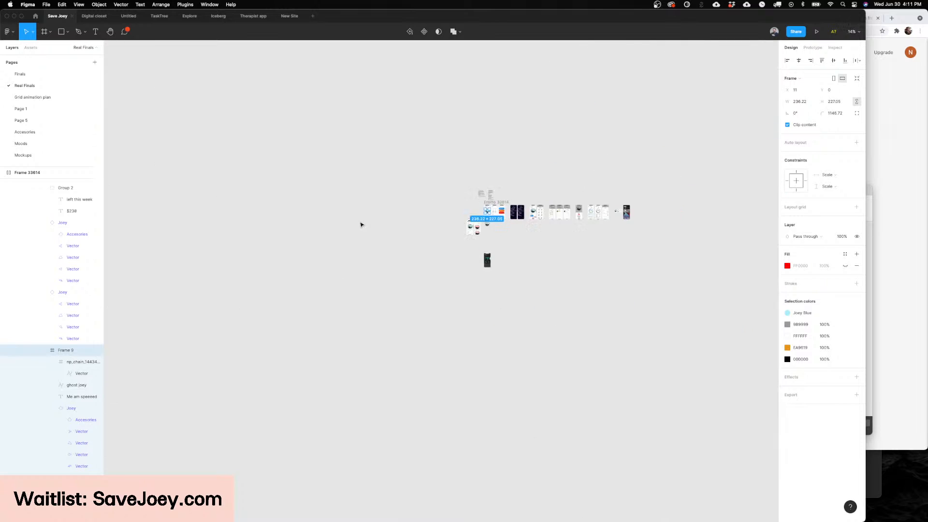
left_click(70, 75)
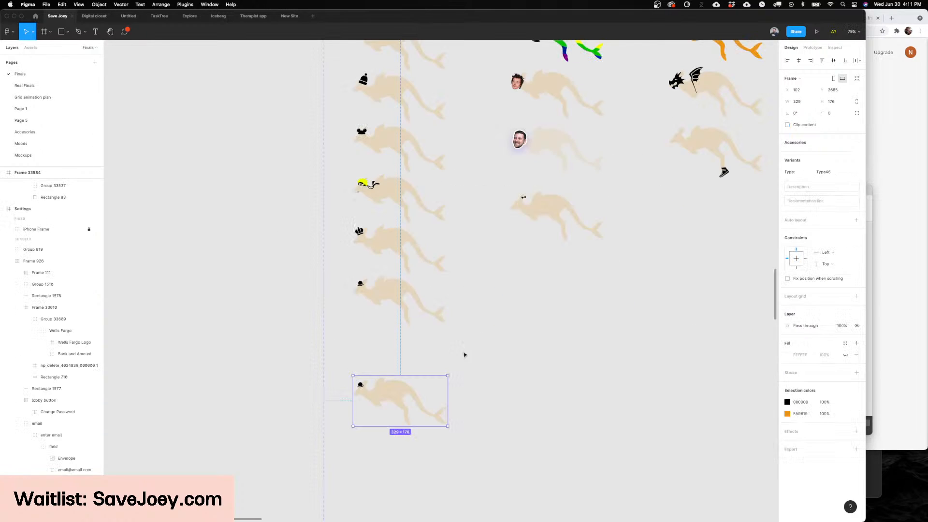
scroll(464, 354, "down", 3)
scroll(373, 320, "up", 5)
left_click(830, 173)
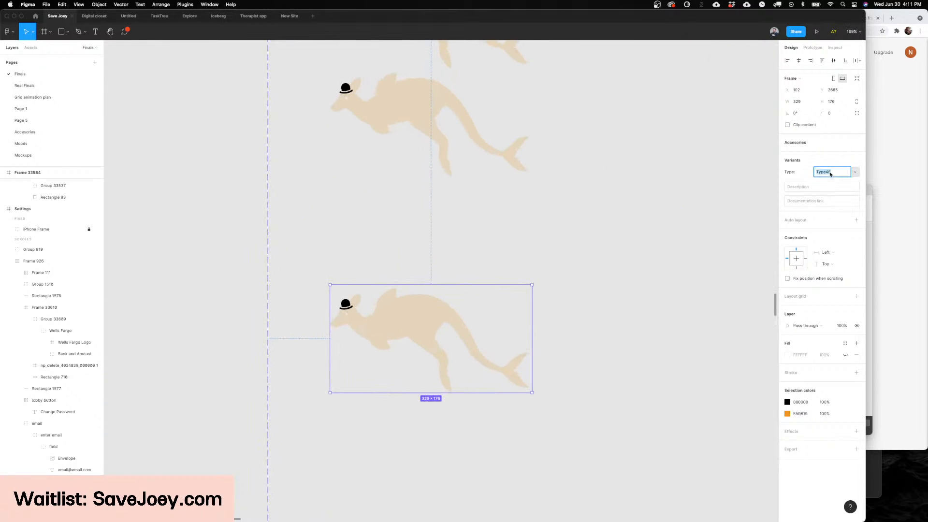
type("Pirate")
key("Return")
Step: Switch to Noun Project, search for pirate icons and move its window closer to the kangaroo artwork
scroll(346, 361, "up", 3)
scroll(377, 425, "left", 3)
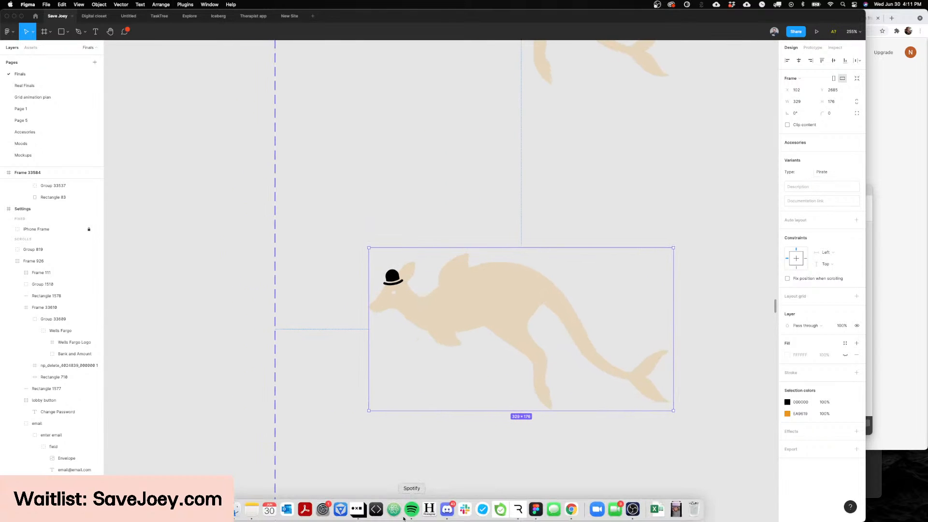
left_click(356, 509)
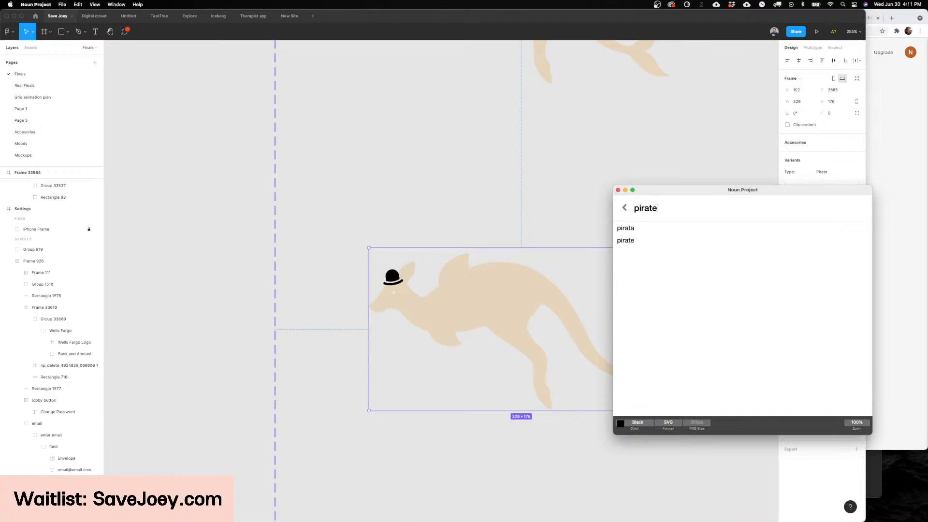
key("Return")
left_click_drag(671, 191, 529, 247)
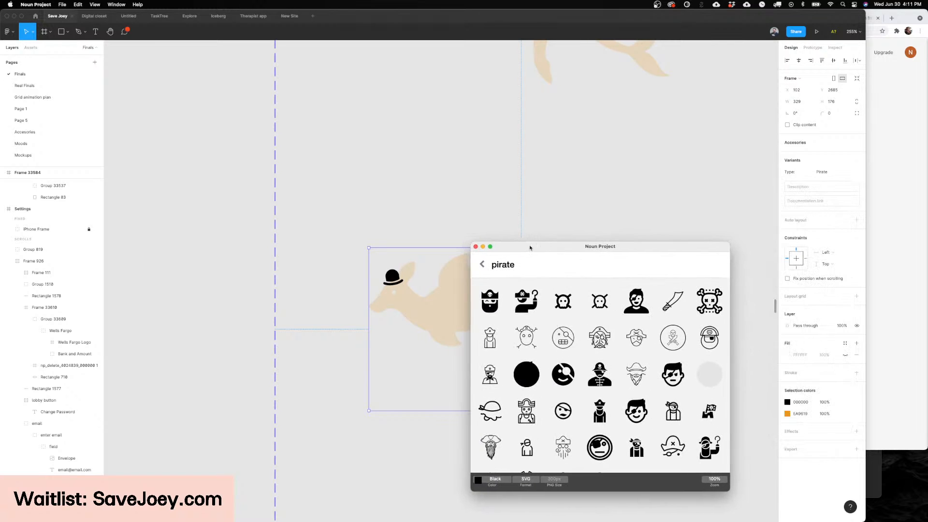
Step: Try placing the pirate skull icon with the bandana on the Figma canvas, then undo the placement
scroll(446, 312, "down", 1)
scroll(573, 283, "down", 3)
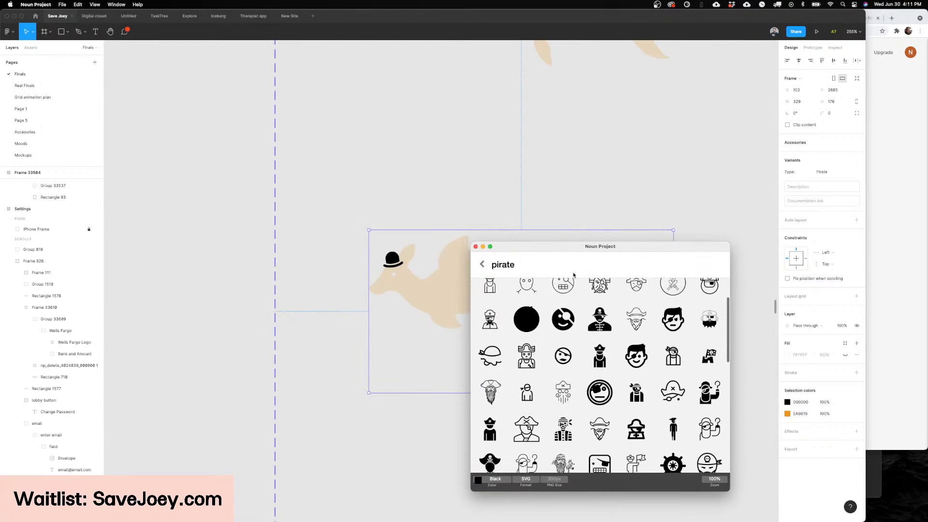
scroll(569, 294, "down", 3)
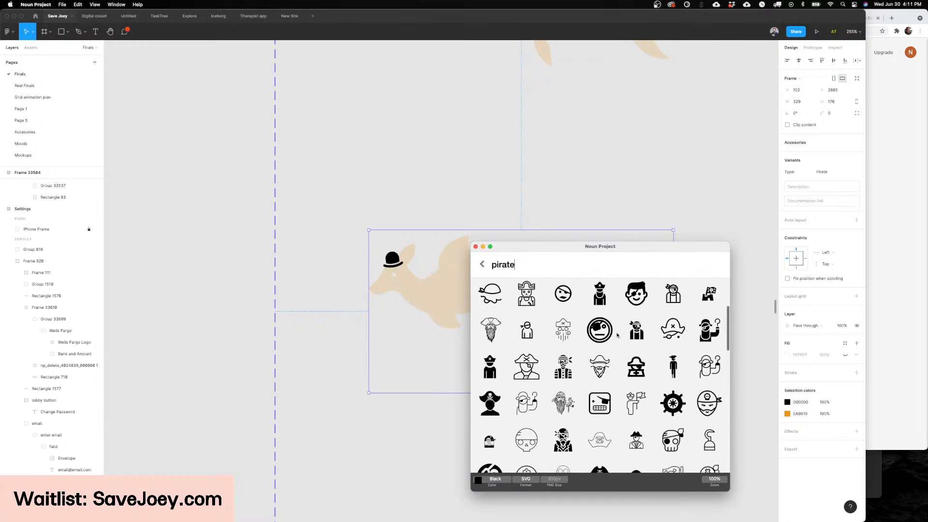
scroll(617, 335, "down", 4)
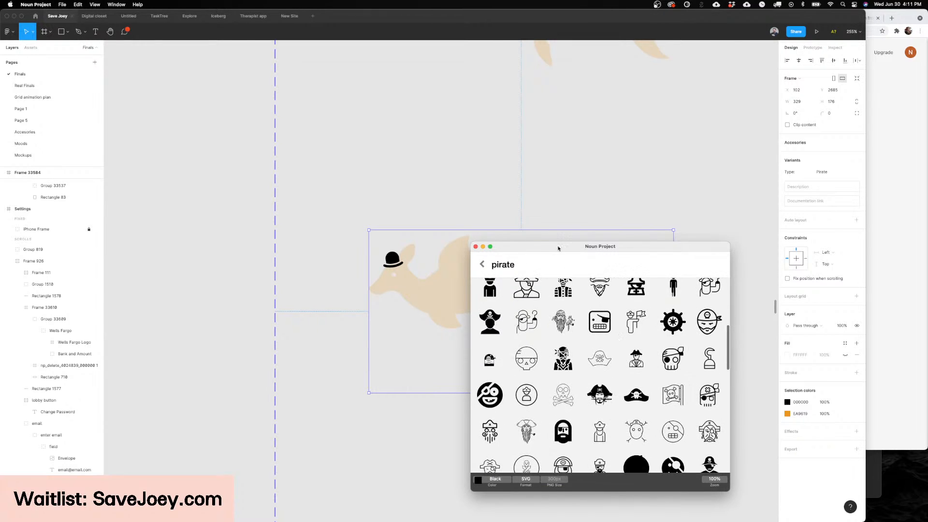
left_click_drag(673, 367, 299, 432)
key("super+z")
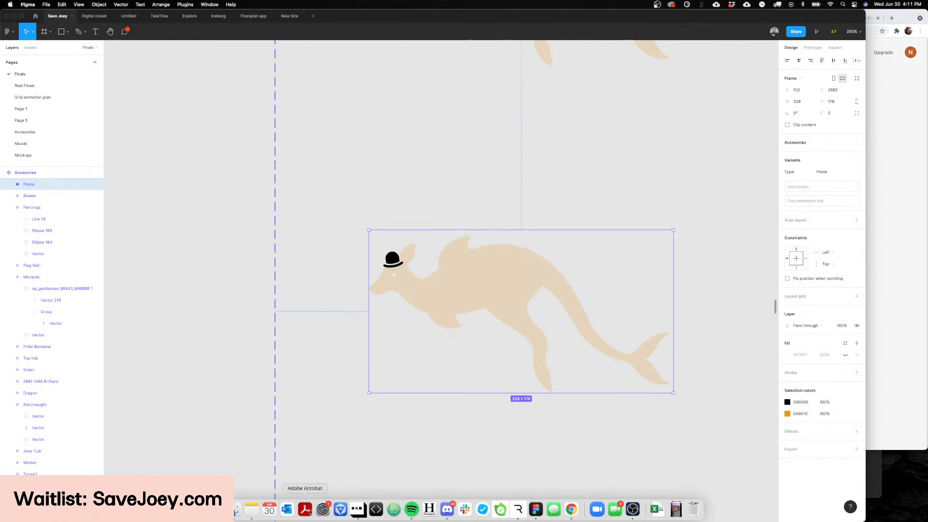
Step: Place the pirate silhouette icon with the skull-and-swords hat from Noun Project below the Pirate kangaroo variant
left_click(357, 508)
scroll(506, 332, "down", 3)
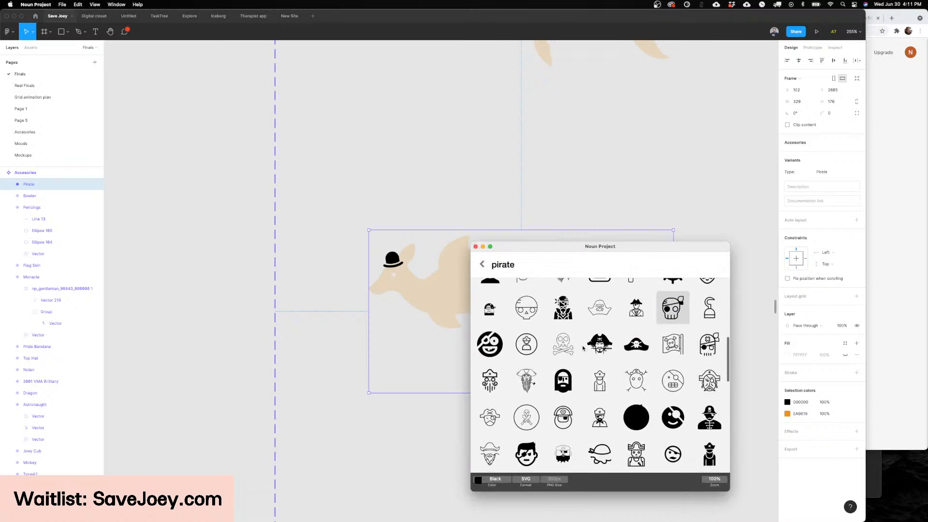
left_click_drag(506, 333, 356, 441)
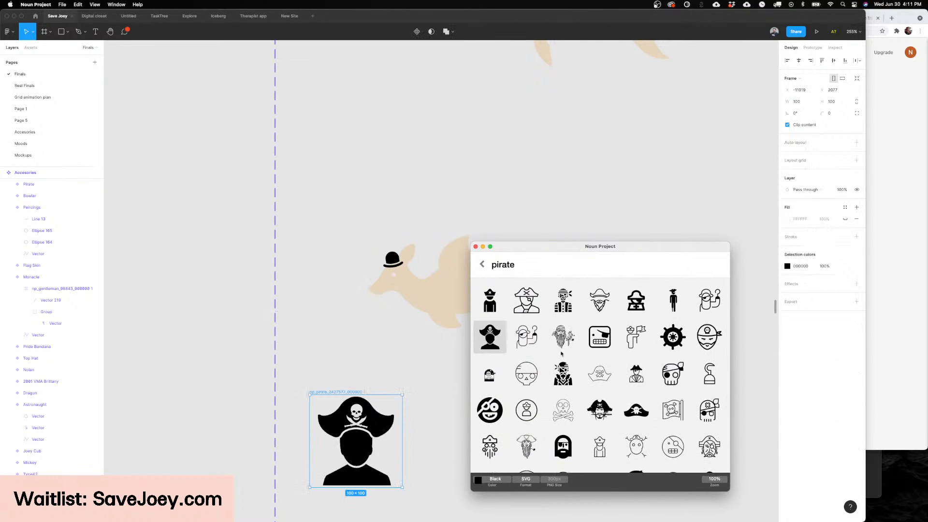
Step: Place the bearded eye-patch pirate icon with a cross on its hat just above the pirate silhouette
scroll(560, 348, "up", 2)
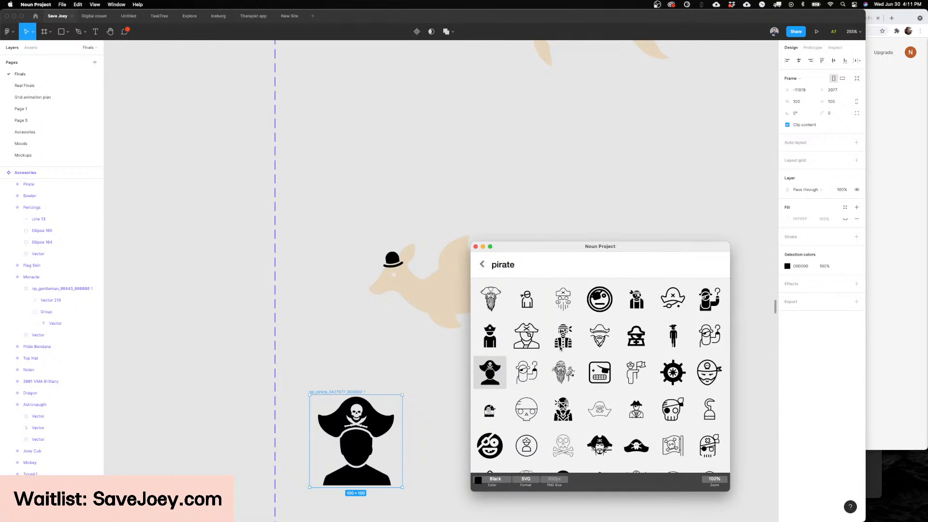
scroll(559, 348, "up", 5)
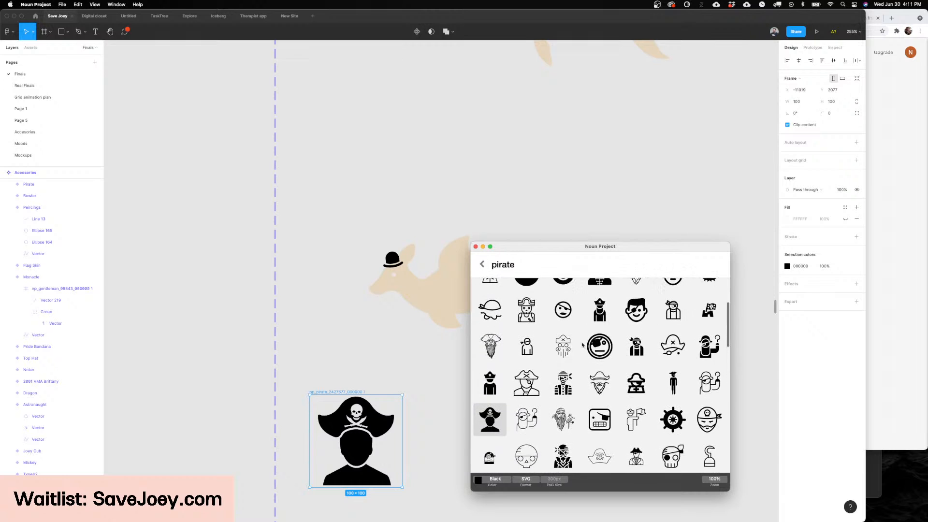
left_click_drag(574, 251, 512, 247)
scroll(563, 310, "up", 2)
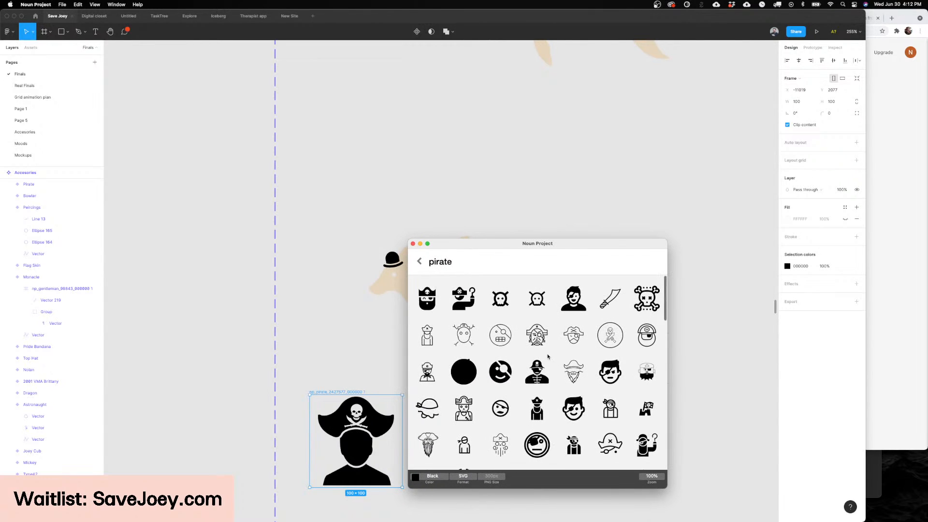
scroll(550, 350, "down", 5)
scroll(548, 357, "down", 5)
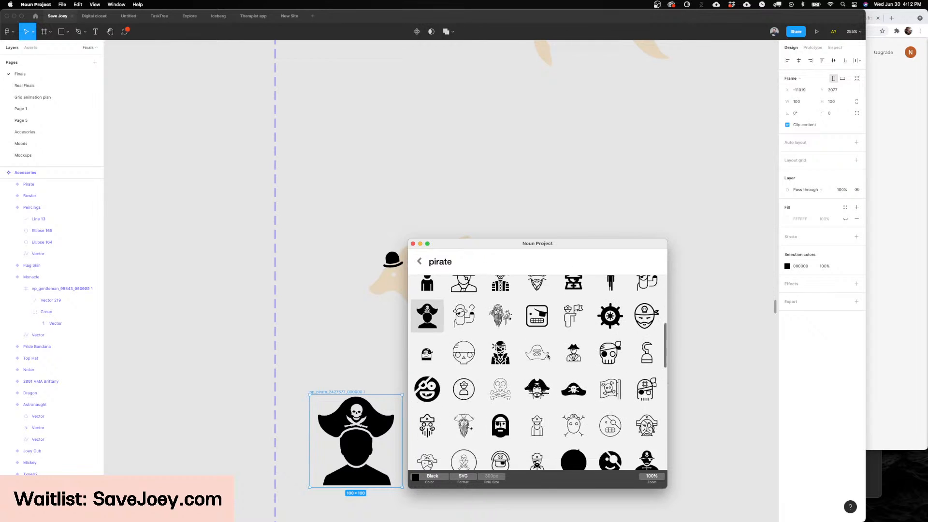
scroll(548, 356, "down", 5)
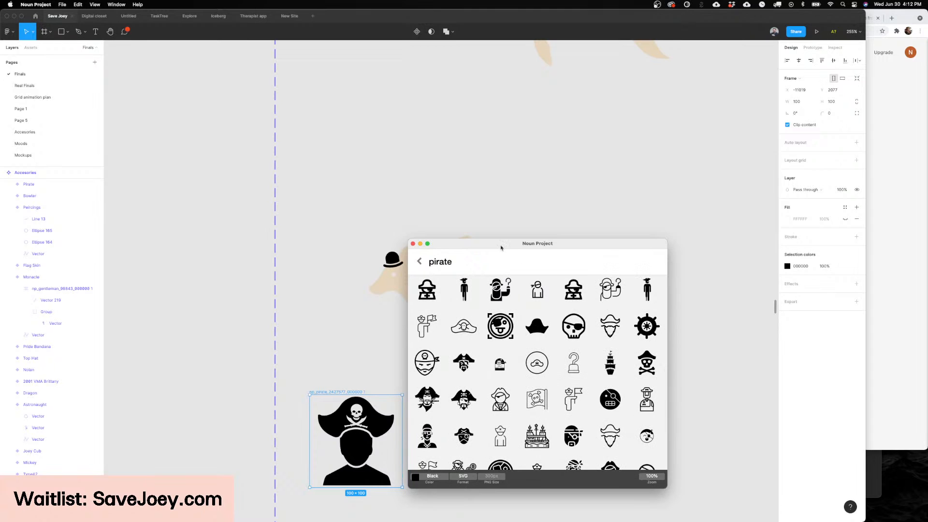
left_click_drag(500, 248, 553, 226)
scroll(590, 350, "down", 3)
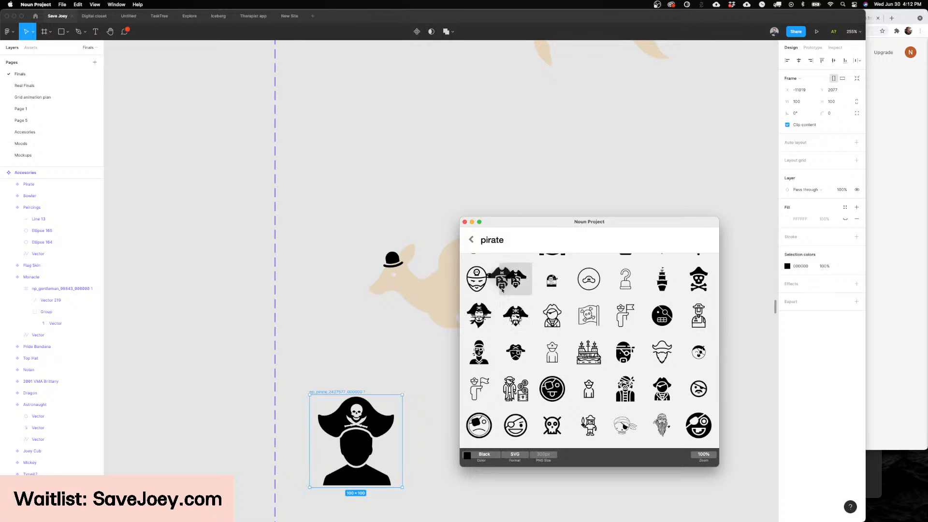
left_click_drag(502, 289, 345, 360)
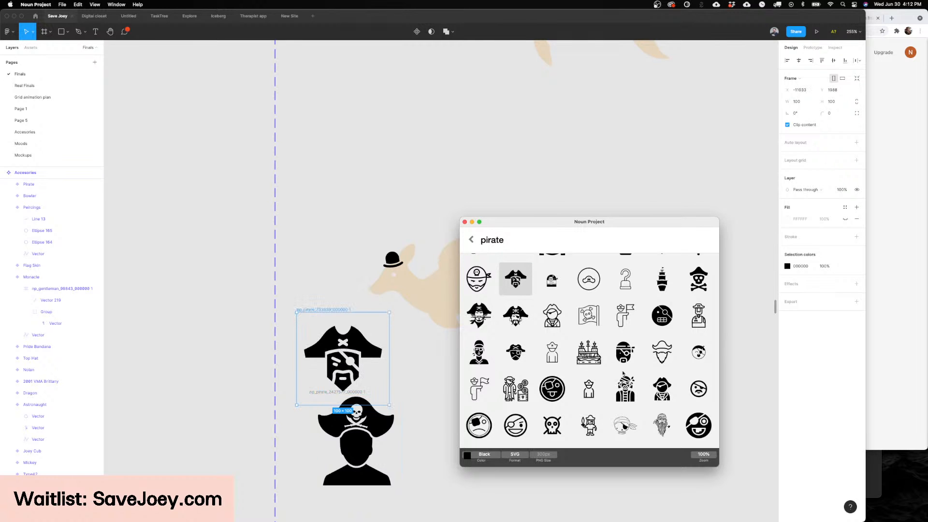
Step: Place the clean-shaven pirate head icon with an eye patch and plain hat beside the pirate silhouette
scroll(622, 373, "down", 8)
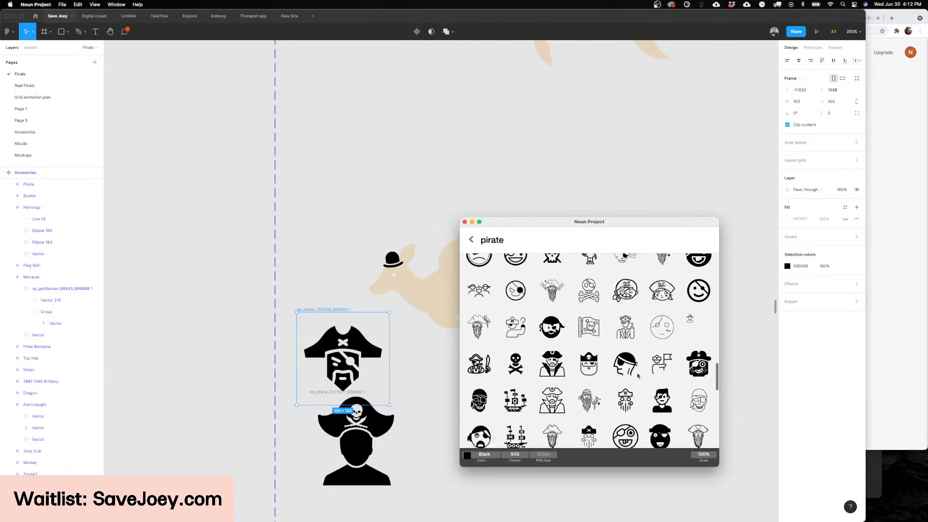
scroll(637, 376, "down", 3)
scroll(587, 383, "down", 4)
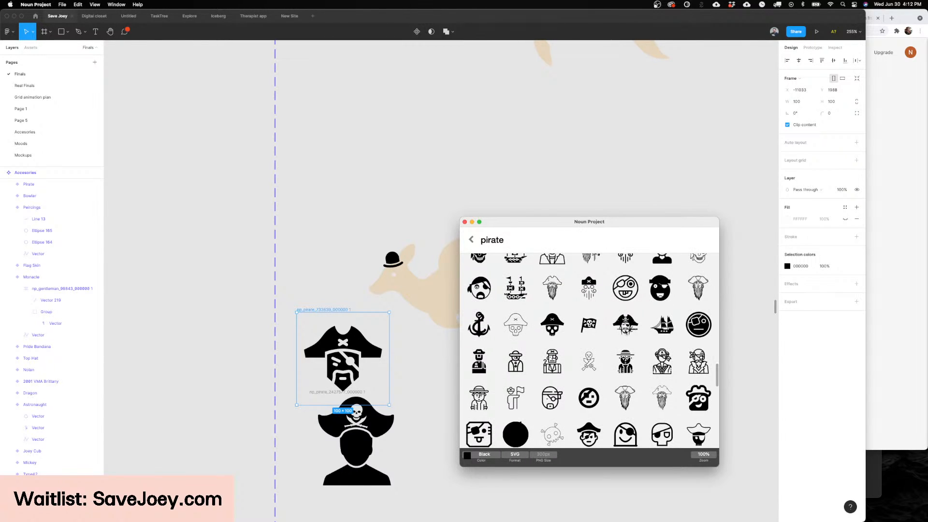
scroll(624, 362, "down", 4)
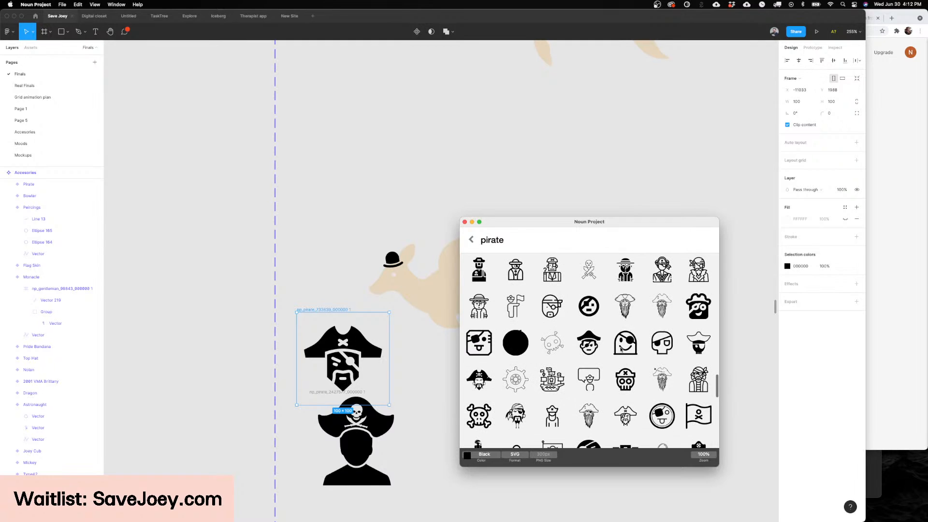
left_click_drag(588, 344, 427, 482)
Step: Examine how accessories such as the monocle sit on the existing kangaroo variants, and compare the three placed pirate icons
scroll(426, 482, "down", 3)
scroll(427, 482, "left", 2)
scroll(465, 376, "down", 5)
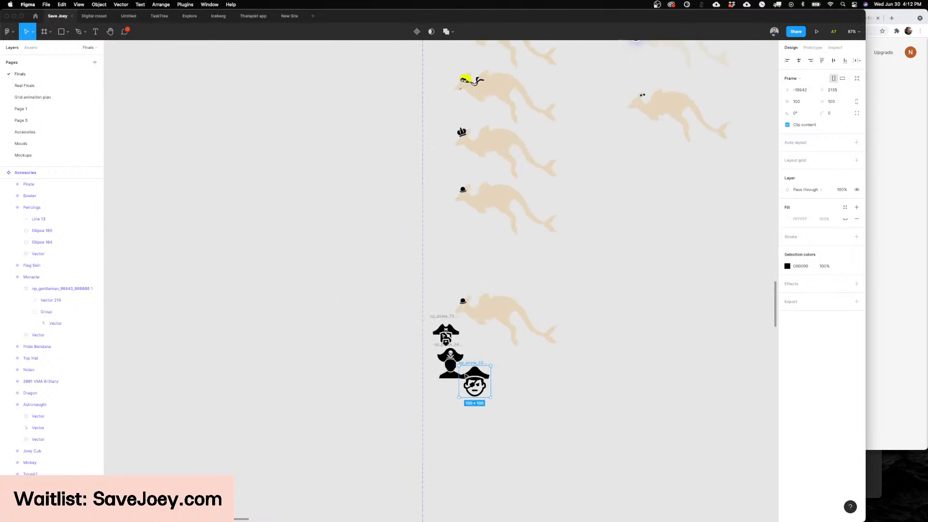
scroll(455, 348, "up", 3)
scroll(446, 346, "up", 8)
scroll(446, 347, "down", 5)
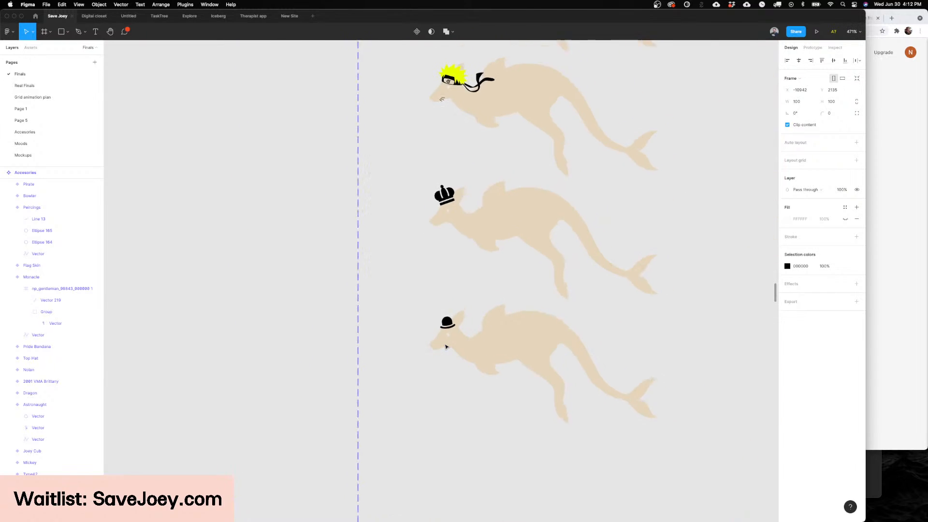
scroll(445, 346, "up", 10)
scroll(446, 346, "up", 2)
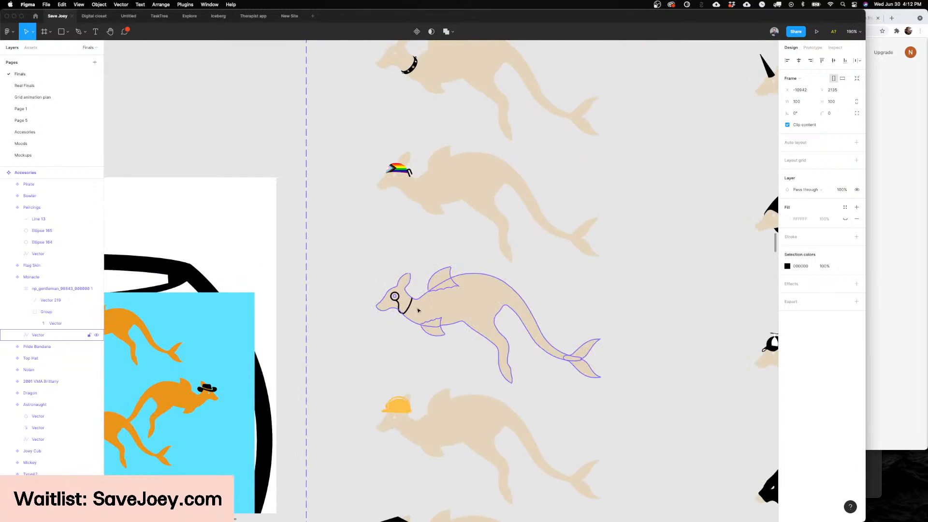
scroll(364, 261, "up", 10)
scroll(364, 266, "down", 15)
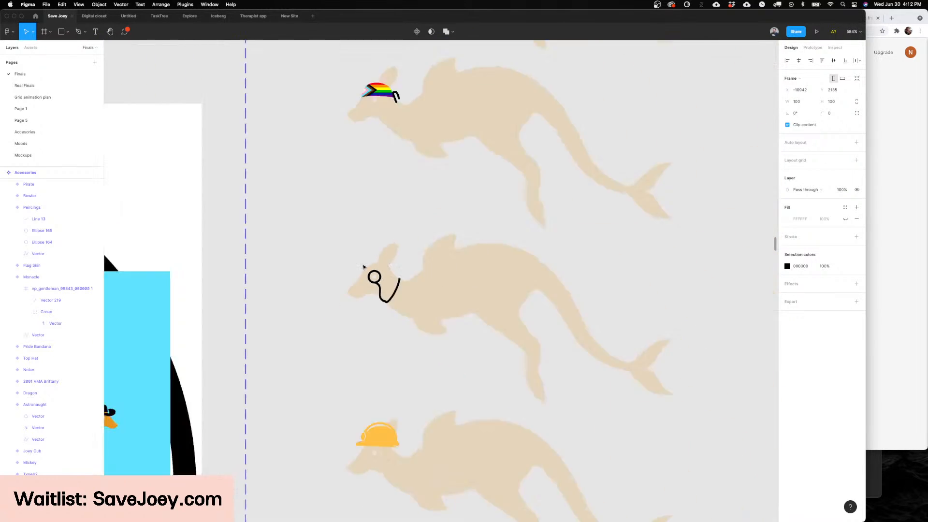
scroll(364, 267, "down", 10)
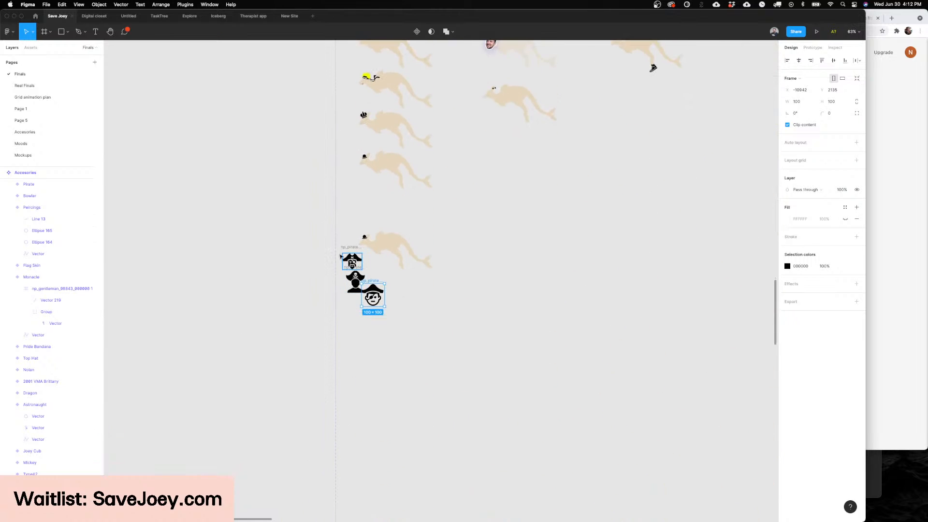
scroll(340, 256, "up", 9)
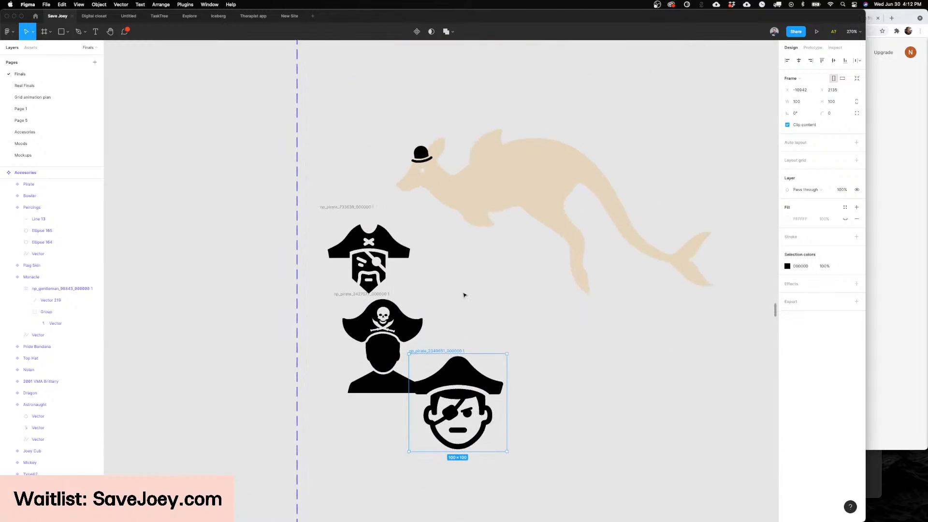
scroll(464, 294, "down", 2)
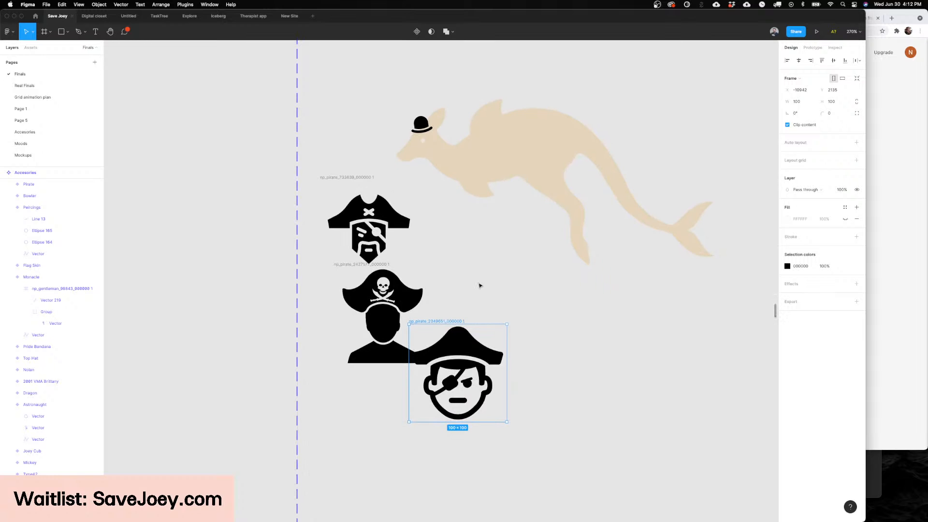
scroll(479, 285, "up", 6)
scroll(480, 285, "left", 3)
scroll(528, 398, "down", 3)
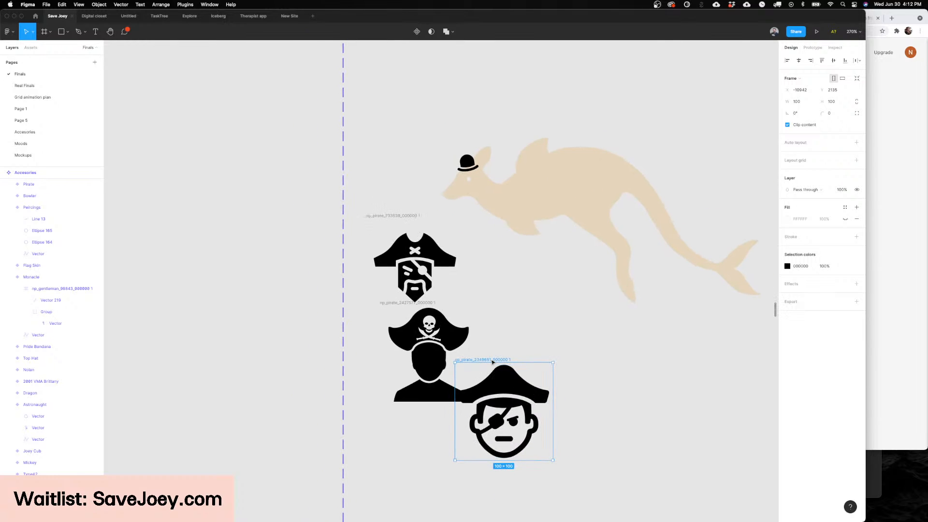
Step: Move the clean-shaven pirate head icon clear of the other icons and delete its hat
left_click_drag(492, 361, 577, 343)
double_click(593, 406)
scroll(592, 405, "up", 5)
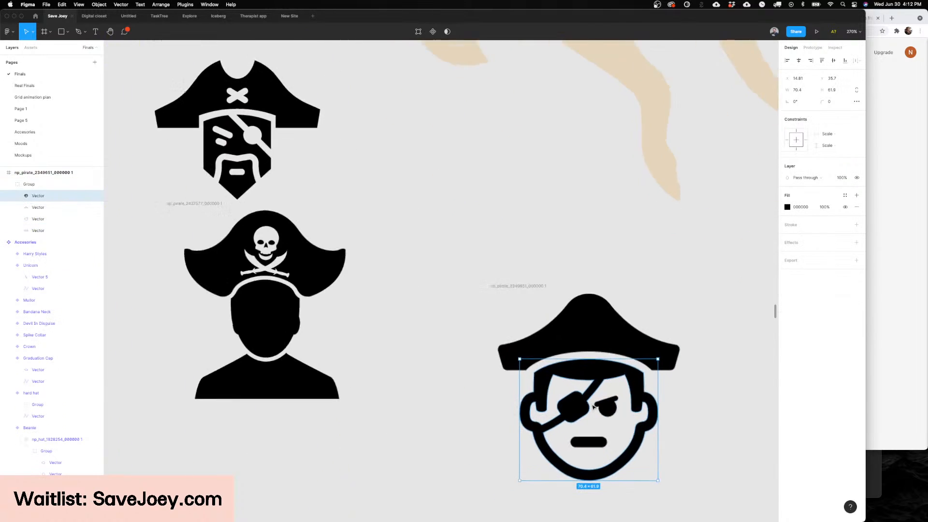
scroll(592, 406, "up", 5)
scroll(594, 403, "down", 3)
scroll(584, 403, "right", 3)
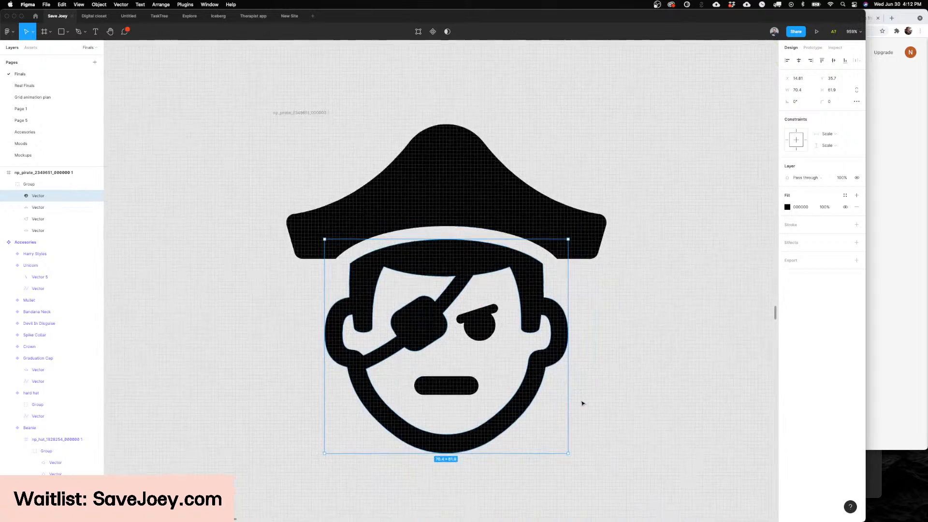
scroll(488, 242, "down", 3)
left_click(488, 244)
key("Delete")
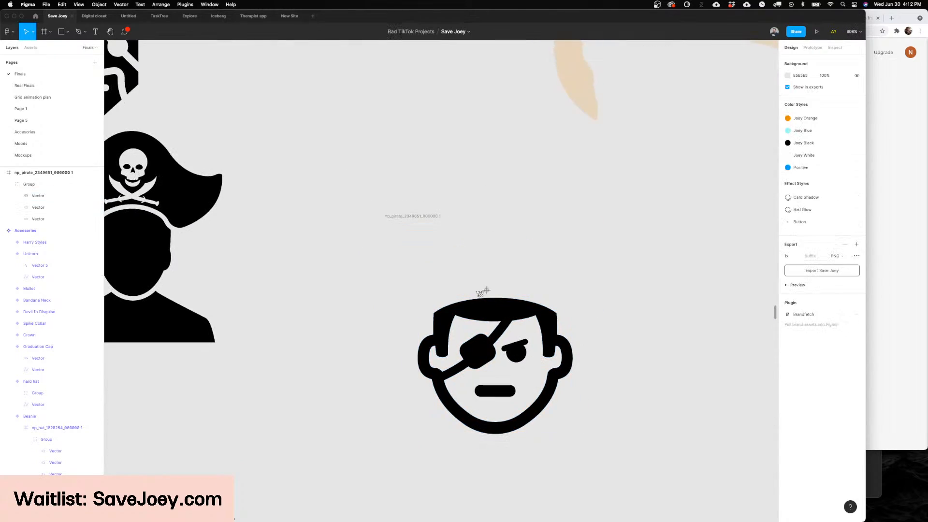
Step: Copy the points that form the eye patch and its strap from the hatless pirate head outline
key("Escape")
double_click(495, 310, "super")
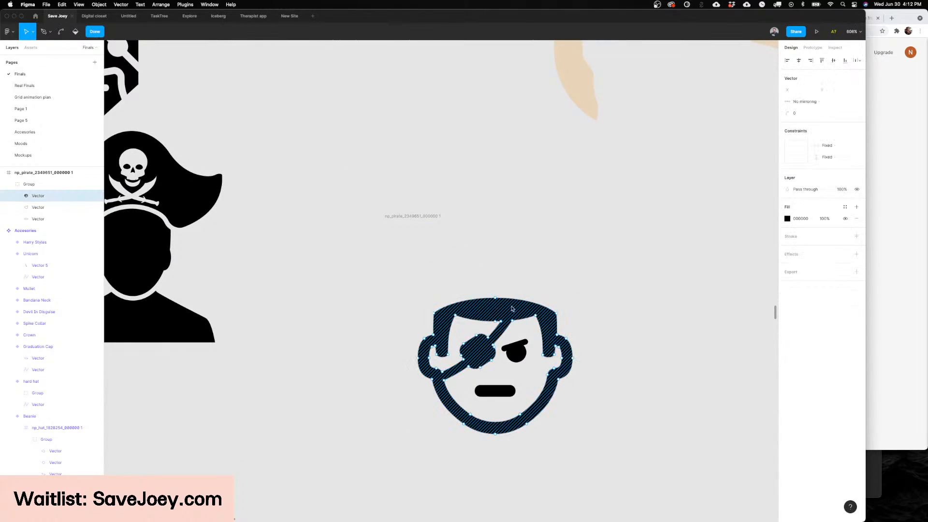
key("p")
key("Escape")
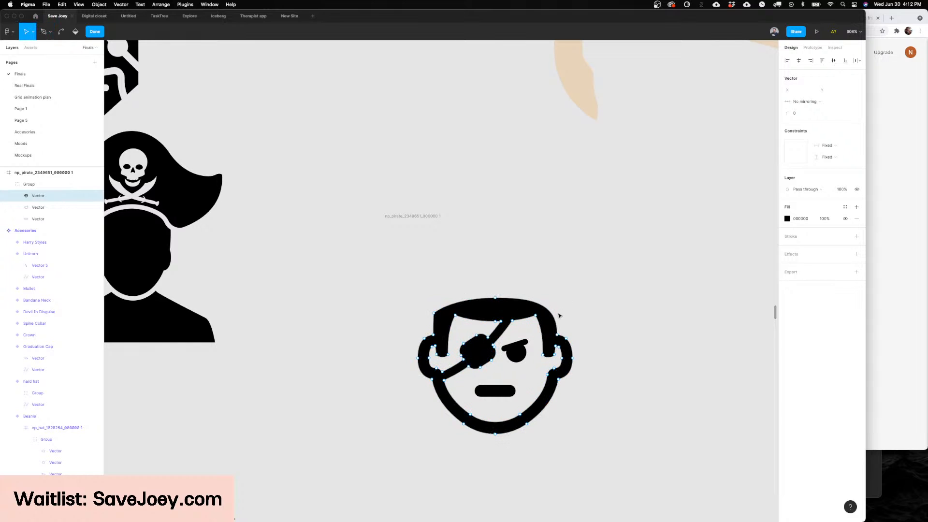
left_click_drag(594, 287, 515, 440)
left_click(521, 327)
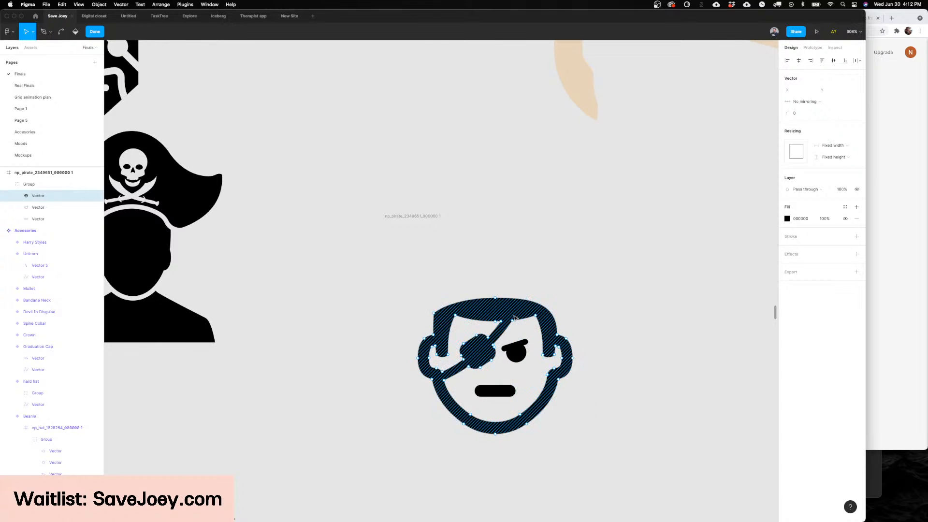
left_click_drag(517, 283, 439, 385)
key("super+c")
Step: Delete the hatless pirate head icon and paste the copied eye patch points as a separate vector
left_click(393, 228)
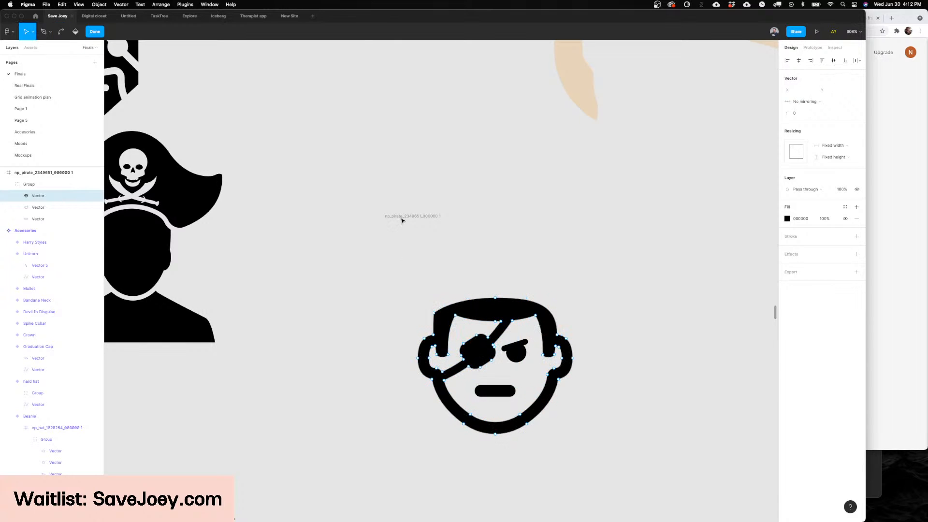
left_click(405, 216)
key("Delete")
key("super+v")
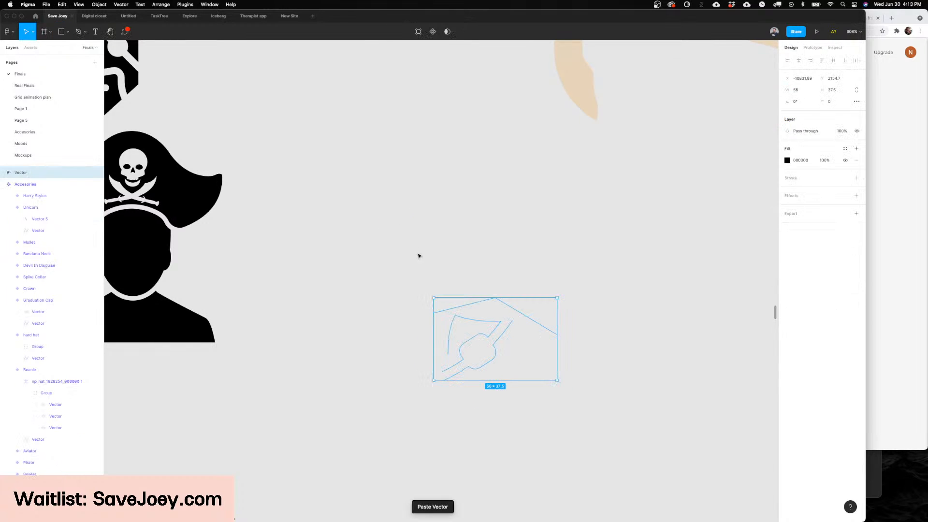
Step: Close the open outline at both strap ends of the pasted eye patch with the Pen tool
key("Return")
key("p")
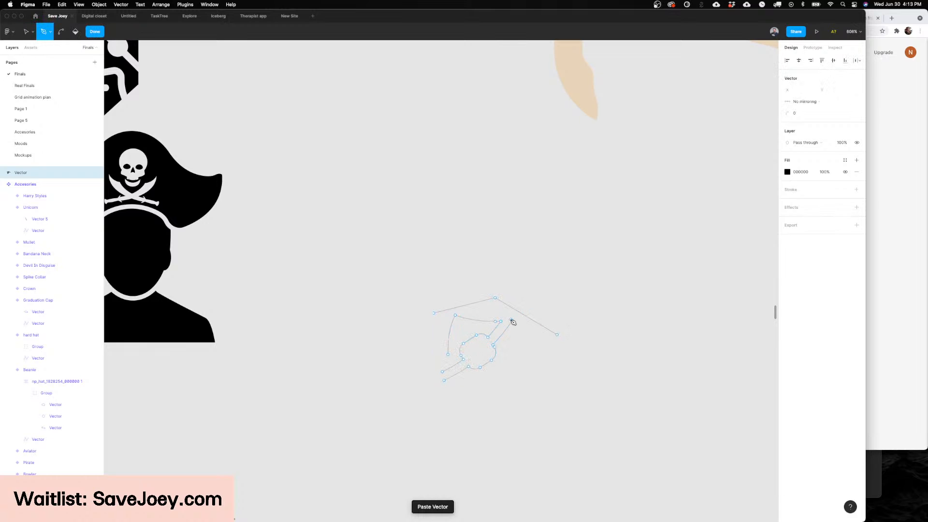
key("Escape")
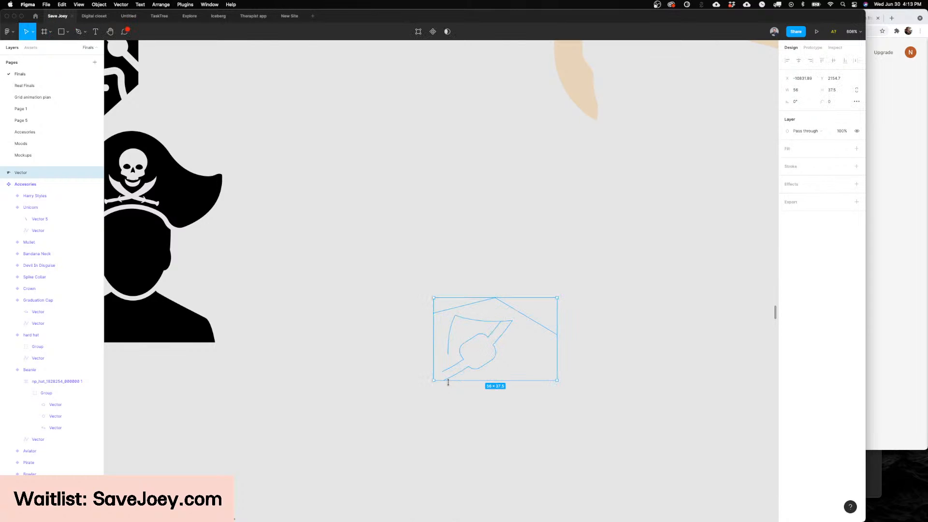
key("Return")
key("p")
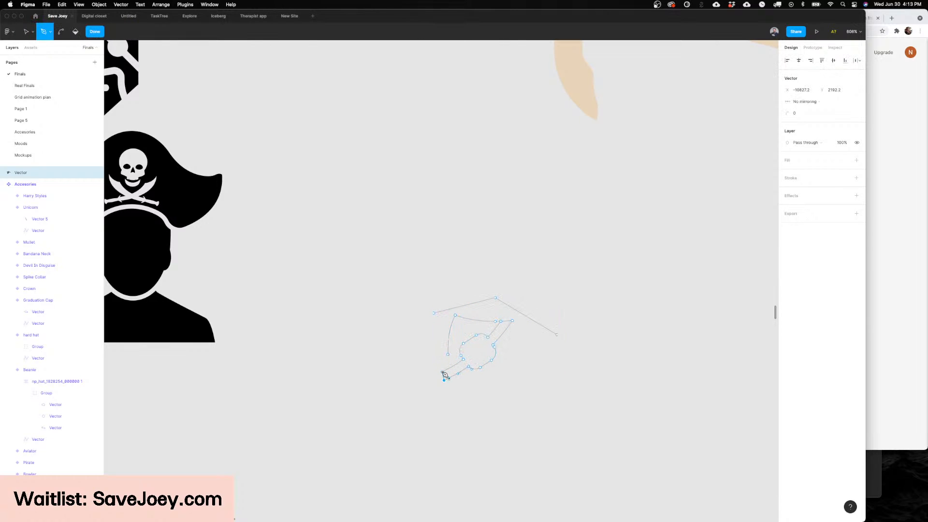
key("Escape")
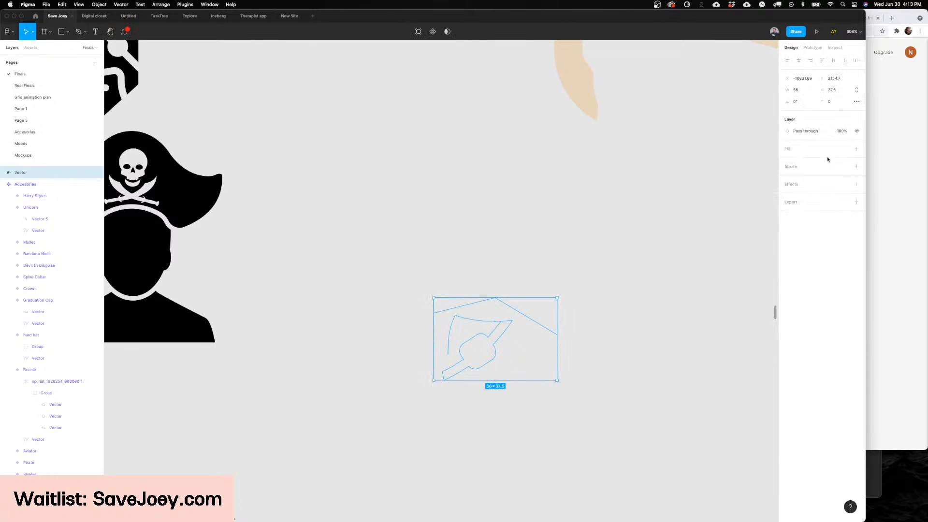
Step: Add a fill to the eye patch vector and delete the leftover hair points above it
left_click(857, 148)
double_click(494, 337)
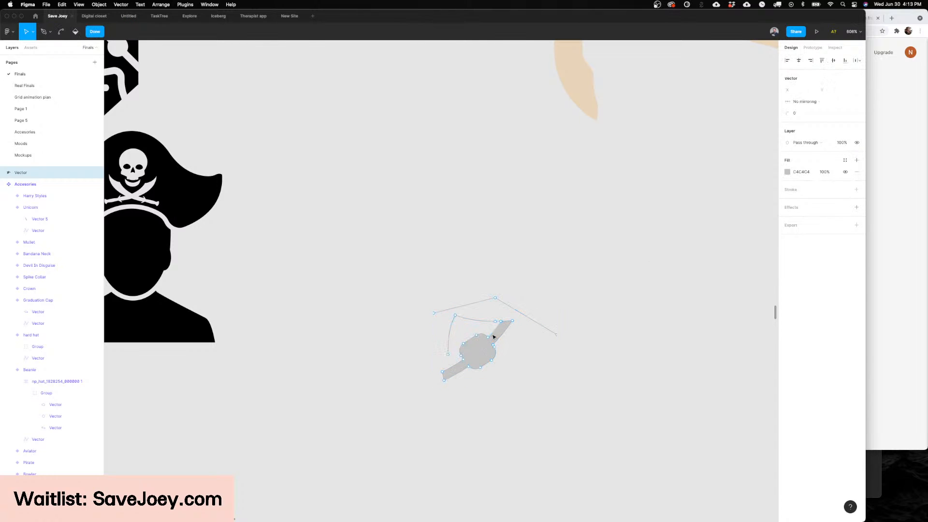
left_click_drag(573, 260, 406, 314)
key("Delete")
key("Escape")
key("Escape")
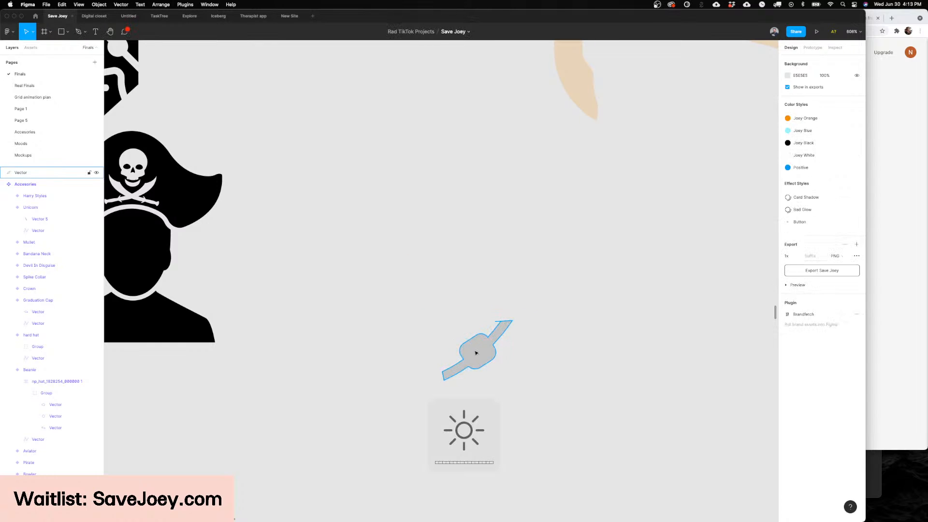
Step: Set the eye patch vector's fill to black (000000)
left_click(476, 353)
left_click(788, 161)
left_click_drag(768, 181, 590, 378)
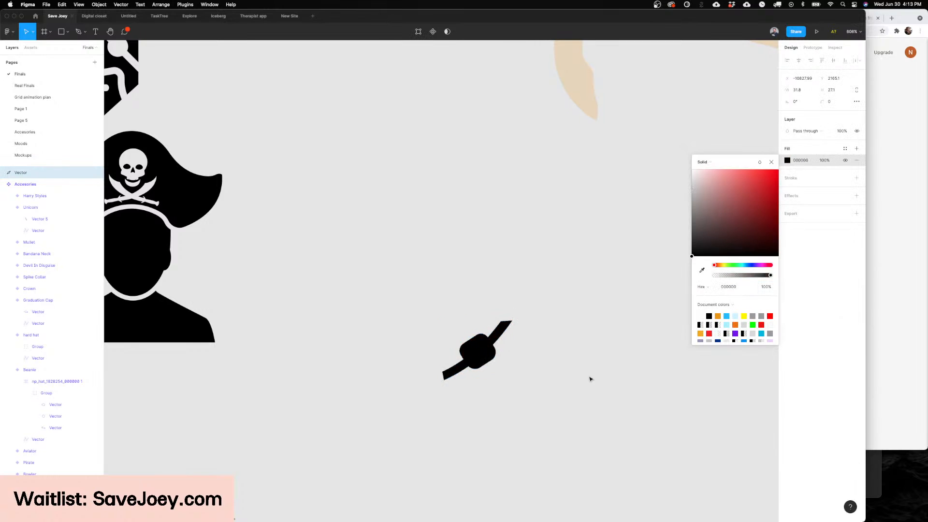
left_click(590, 378)
Step: Transfer the eye patch onto the head of the bowler-hatted kangaroo and flip it horizontally
scroll(535, 296, "down", 5)
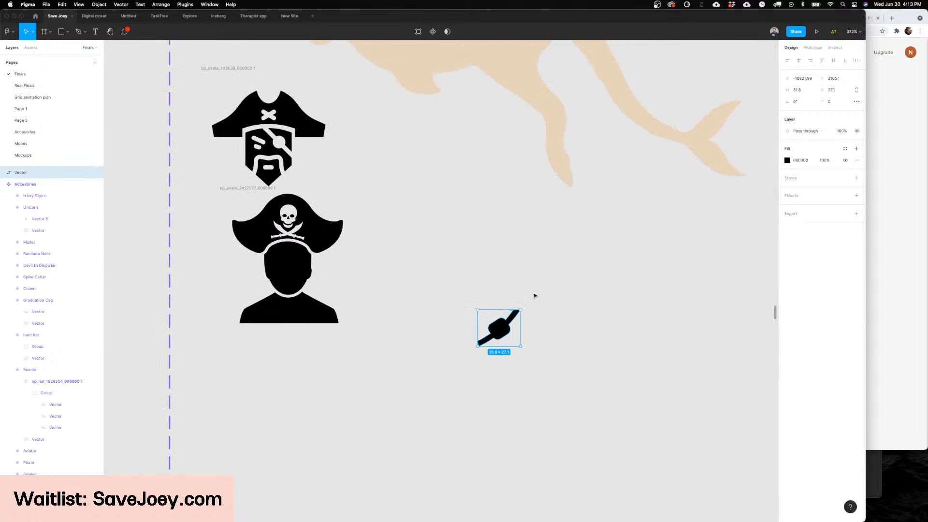
scroll(492, 281, "up", 5)
key("BackSpace")
scroll(552, 256, "up", 5)
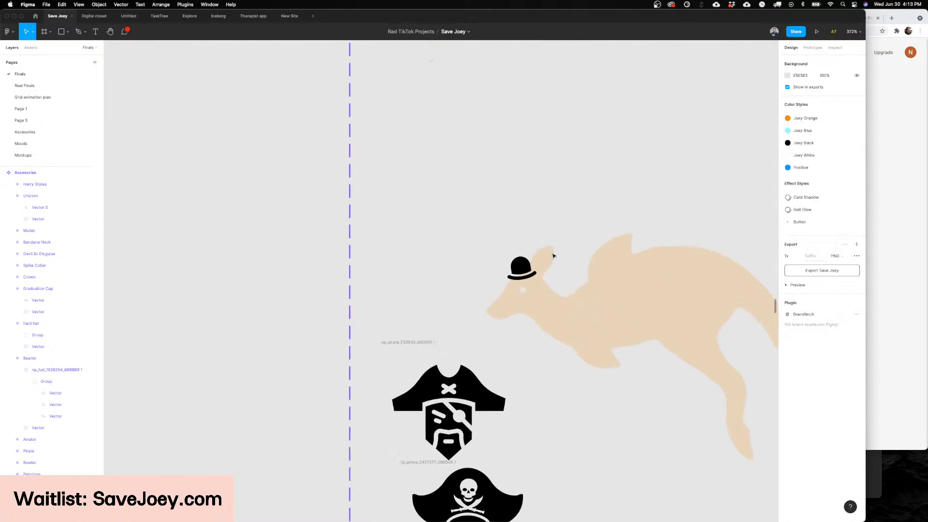
key("ctrl+v")
left_click_drag(442, 284, 515, 327)
key("shift+h")
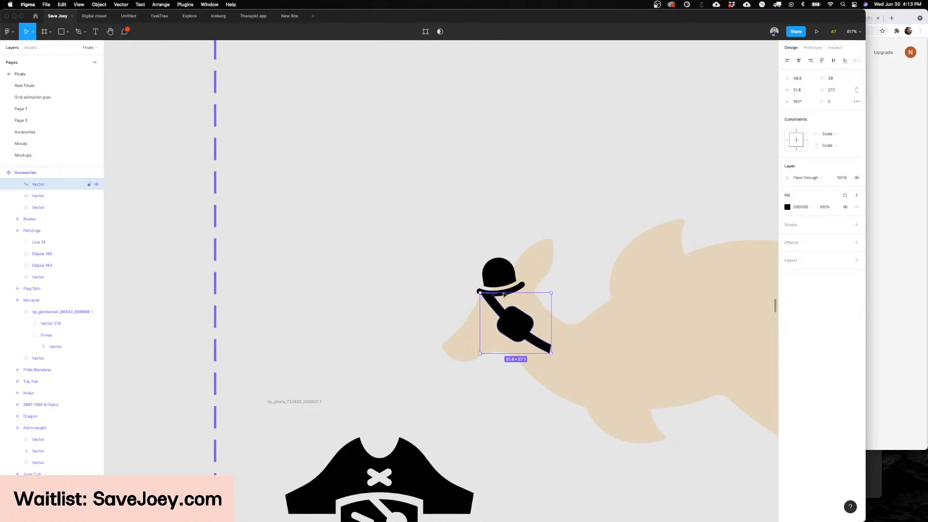
Step: Delete the bowler hat and position the eye patch over the kangaroo's eye
left_click(498, 274)
key("BackSpace")
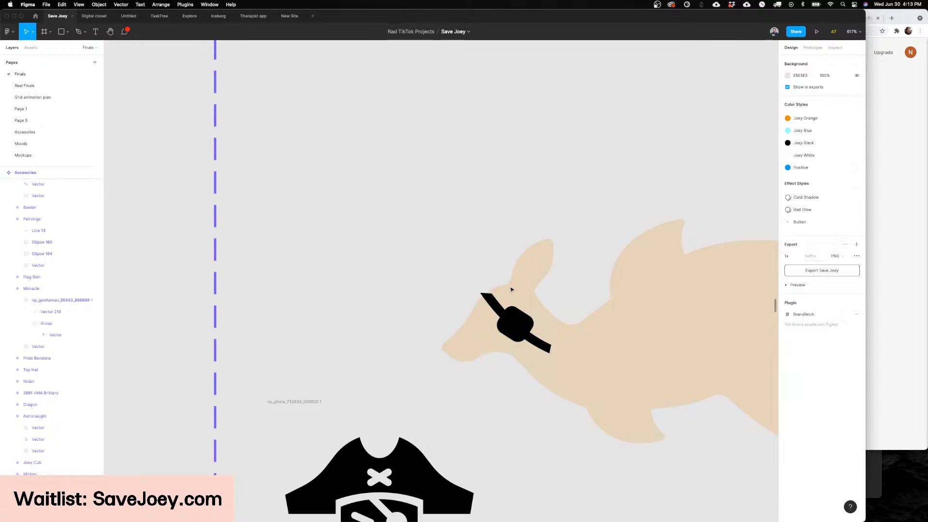
left_click(521, 333)
left_click_drag(521, 333, 512, 324)
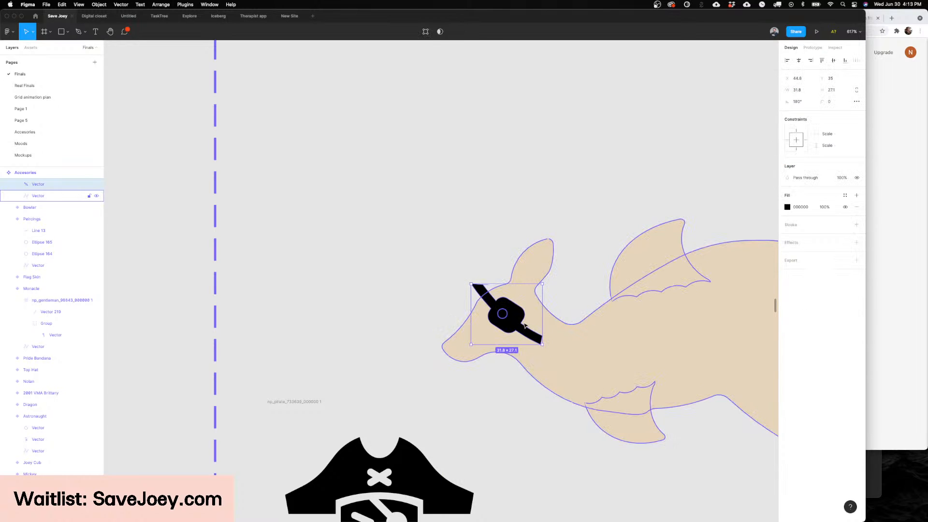
Step: Draw a 17 × 11 rectangle over the eye patch with corner radius 4, tilted about 38.5° to follow the strap
key("k")
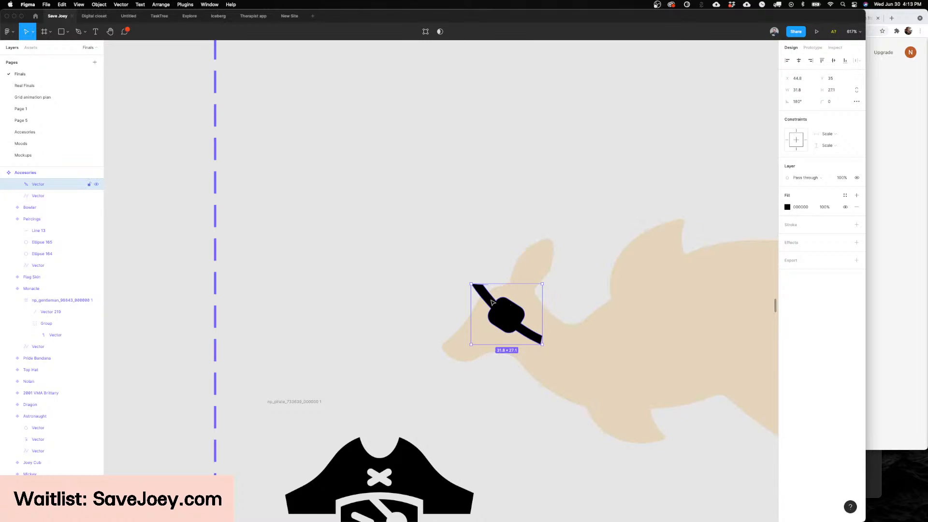
key("r")
left_click_drag(476, 293, 525, 323)
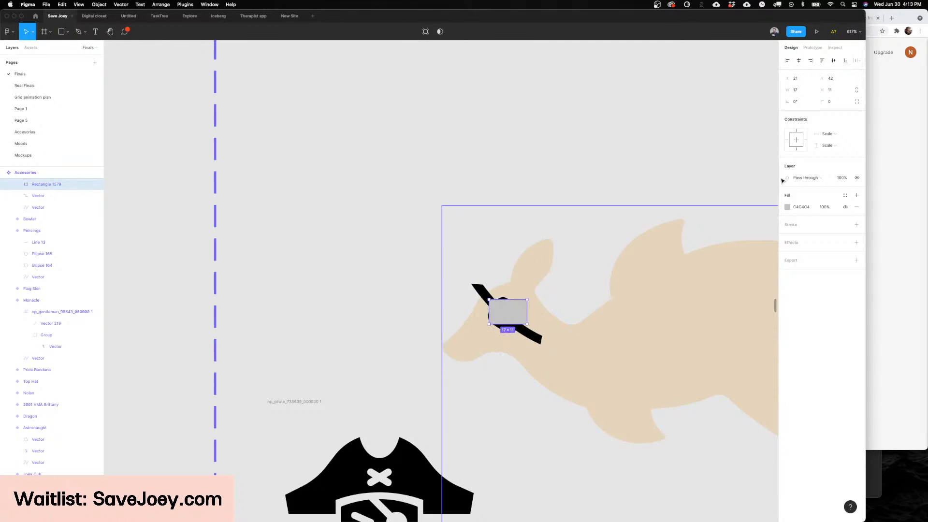
scroll(472, 317, "up", 5)
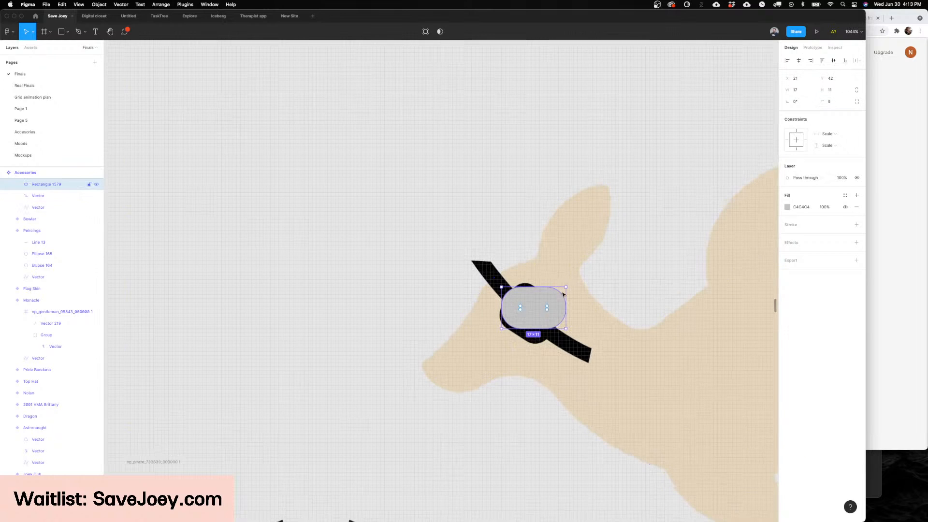
left_click_drag(570, 287, 575, 314)
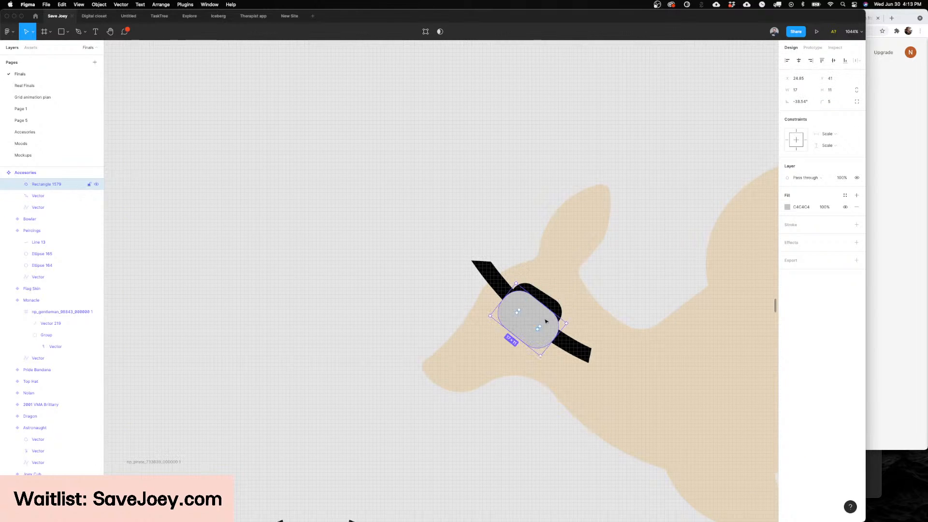
left_click_drag(825, 102, 821, 102)
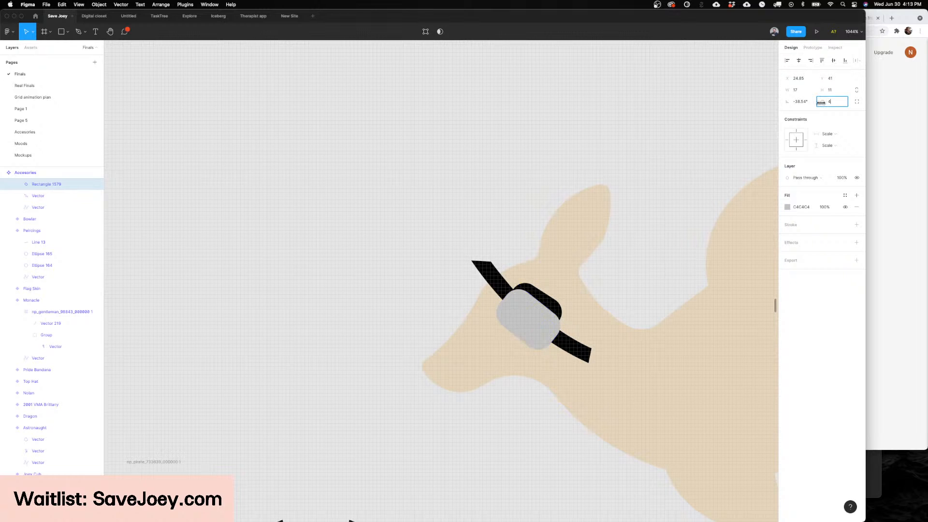
Step: Delete the extracted eye patch and shrink the tilted rounded rectangle to about 15.1 × 9.8 over the eye
left_click(573, 351)
key("BackSpace")
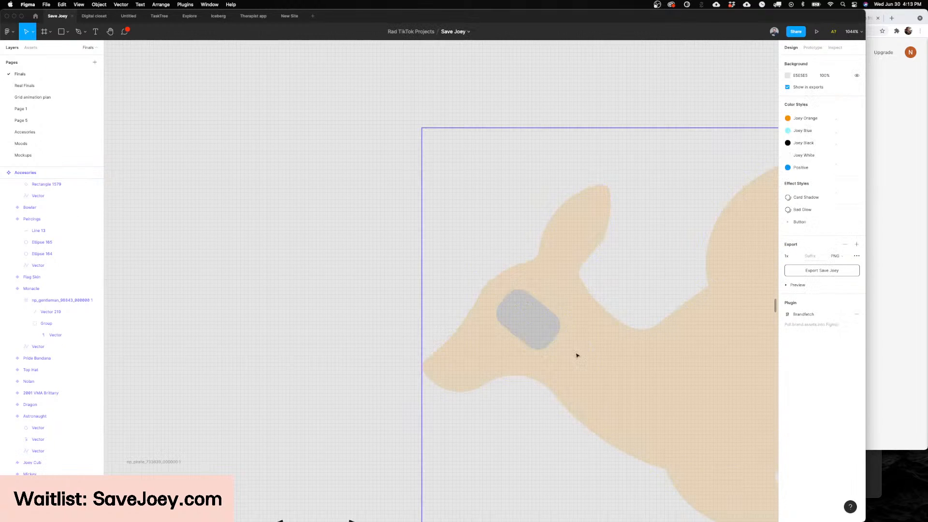
scroll(507, 323, "right", 2)
left_click(507, 323)
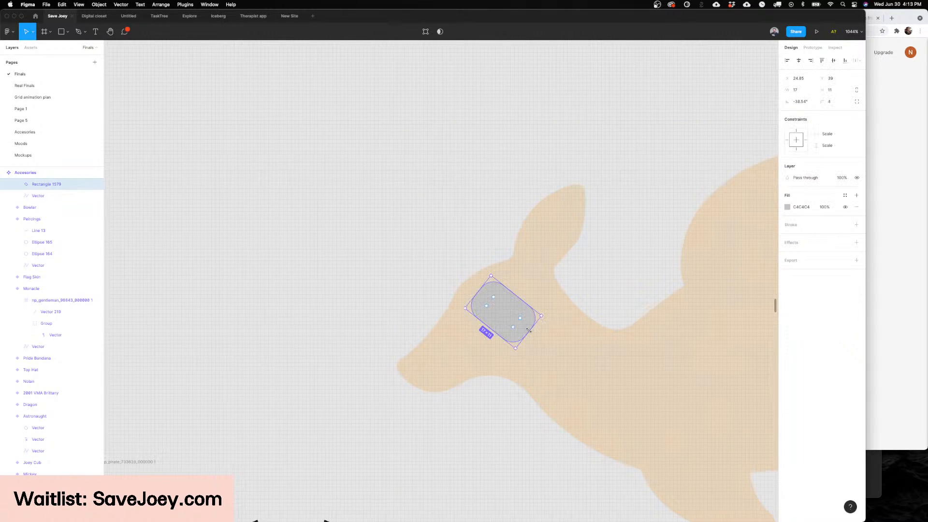
left_click_drag(528, 330, 524, 325)
scroll(524, 326, "right", 3)
Step: Draw a curved black strap line from the rectangle's lower corner to the back of the kangaroo's head
key("p")
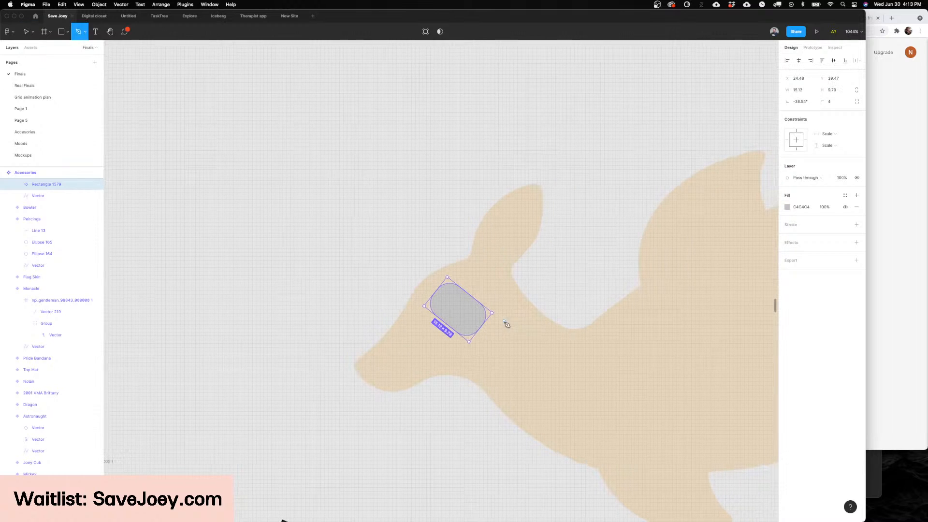
left_click(479, 327)
left_click_drag(574, 331, 610, 292)
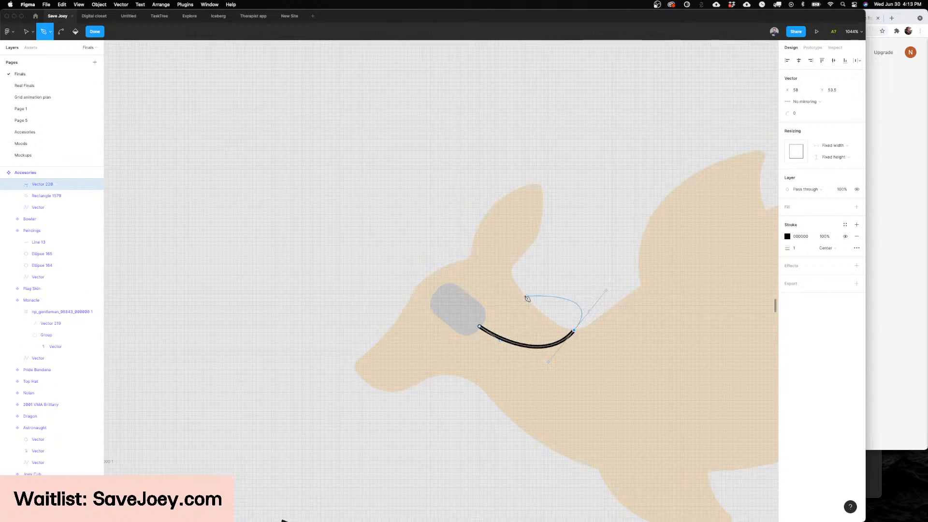
key("ctrl+z")
left_click_drag(528, 301, 518, 262)
key("Escape")
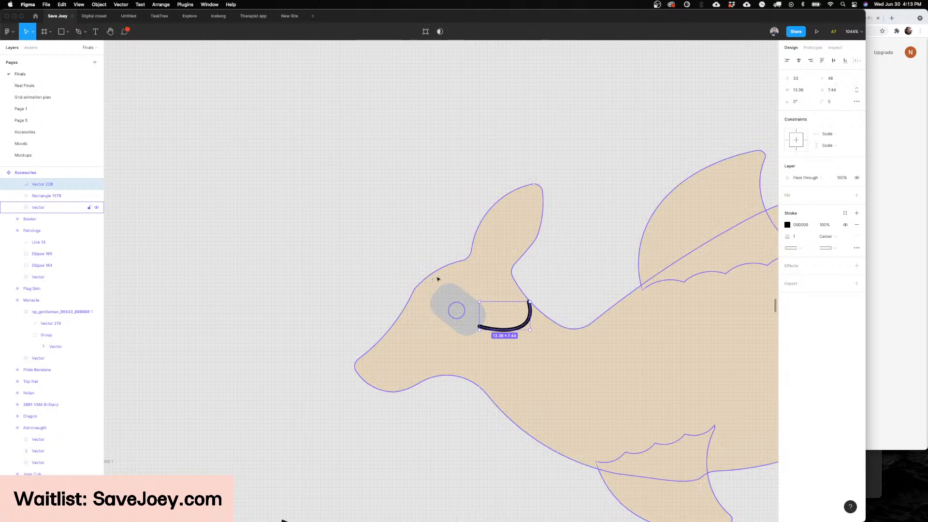
Step: Draw a short curved strap line from the rectangle's front corner up to the kangaroo's forehead
key("p")
left_click(435, 291)
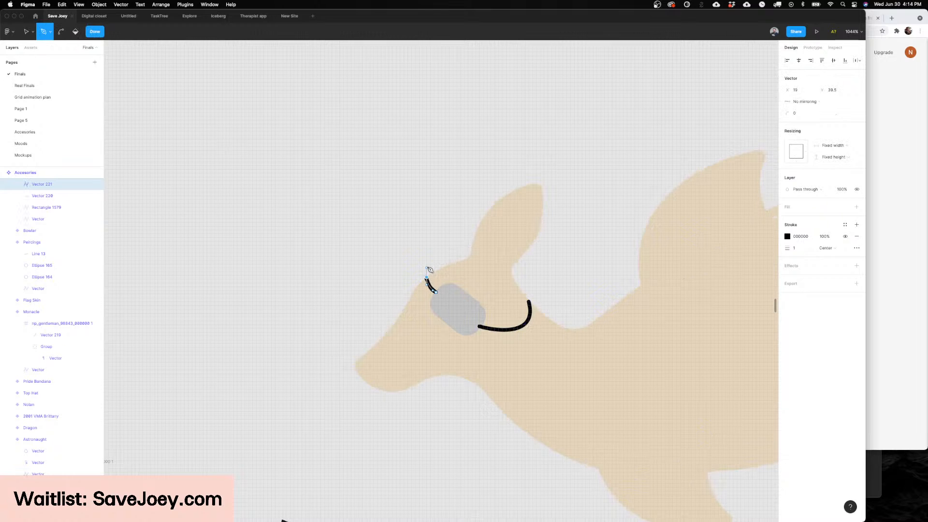
key("Escape")
Step: Fill the rounded rectangle between the two strap lines with black (000000)
left_click(455, 308)
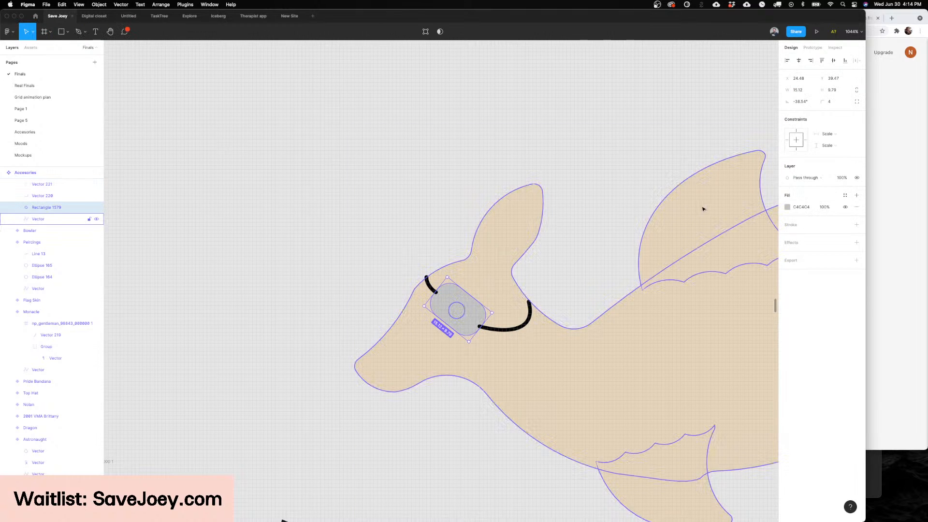
left_click(787, 207)
left_click_drag(726, 285, 675, 385)
left_click(541, 275)
Step: Narrow the black eye patch to about 11.6 wide, giving it a squarer shape over the kangaroo's eye
scroll(546, 269, "down", 5)
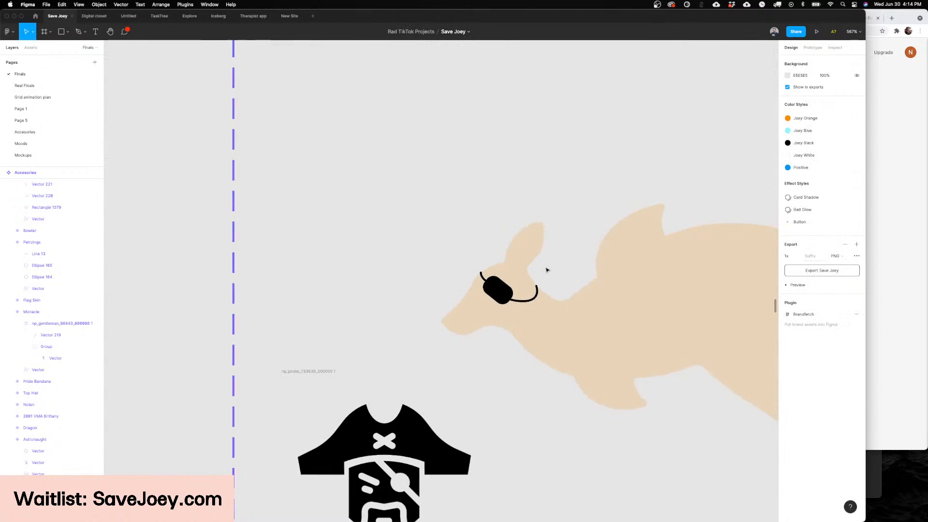
scroll(547, 270, "right", 1)
scroll(483, 280, "up", 3)
left_click(408, 297)
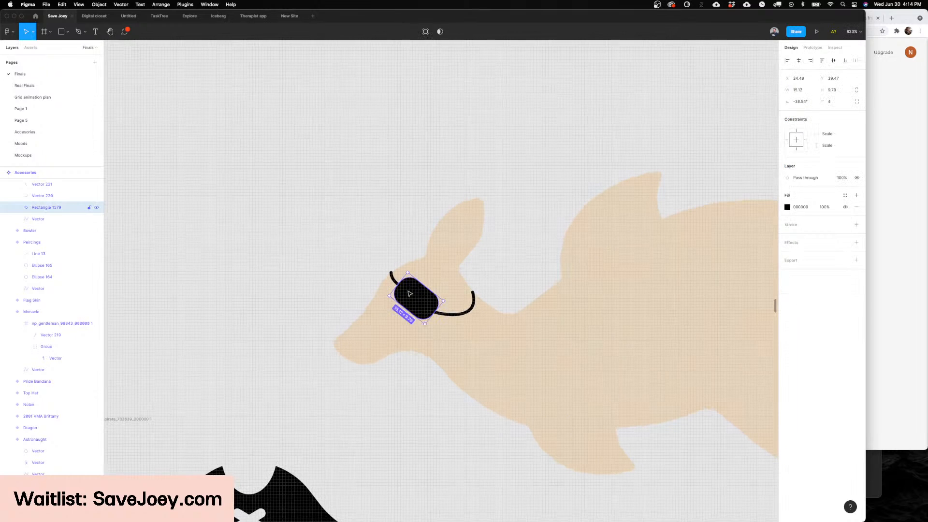
scroll(401, 285, "up", 3)
left_click_drag(395, 279, 400, 286)
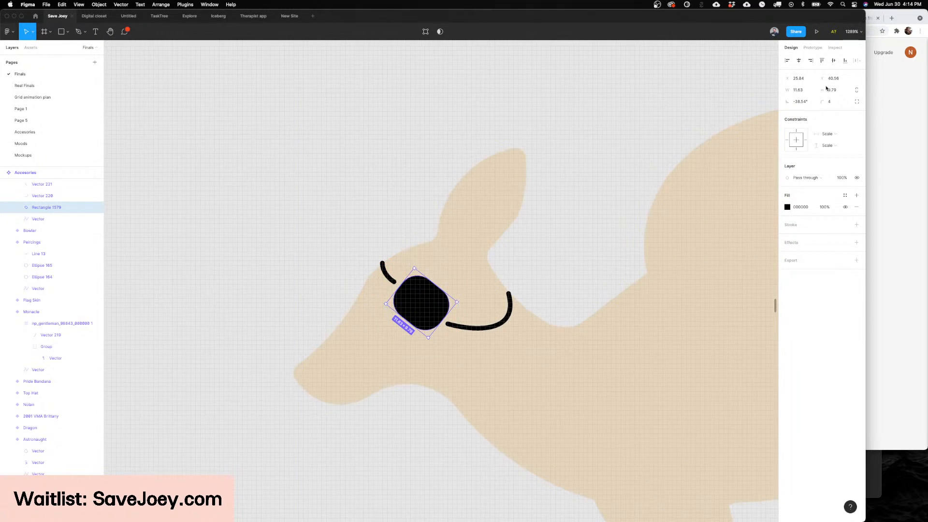
Step: Move the front endpoint of the rear strap so it meets the edge of the resized eye patch
double_click(461, 329)
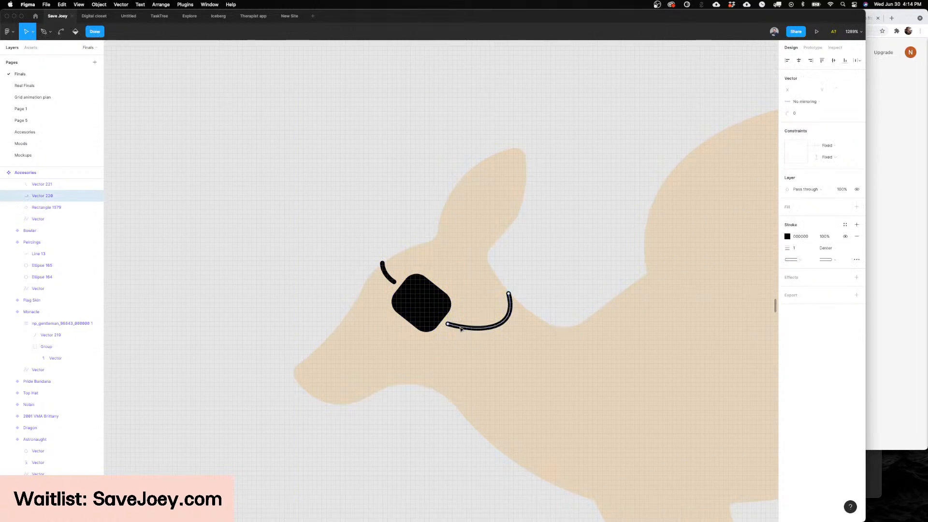
left_click_drag(447, 324, 443, 321)
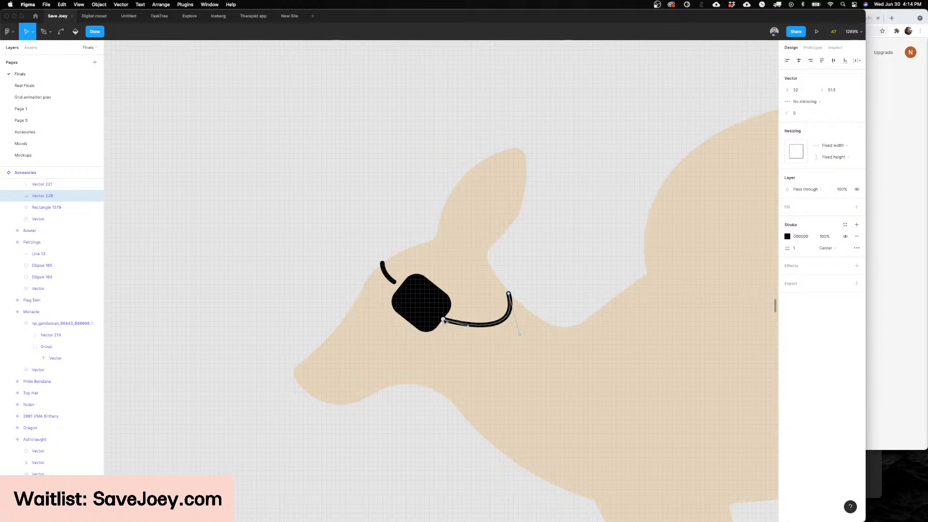
scroll(662, 303, "down", 5)
scroll(482, 290, "up", 4)
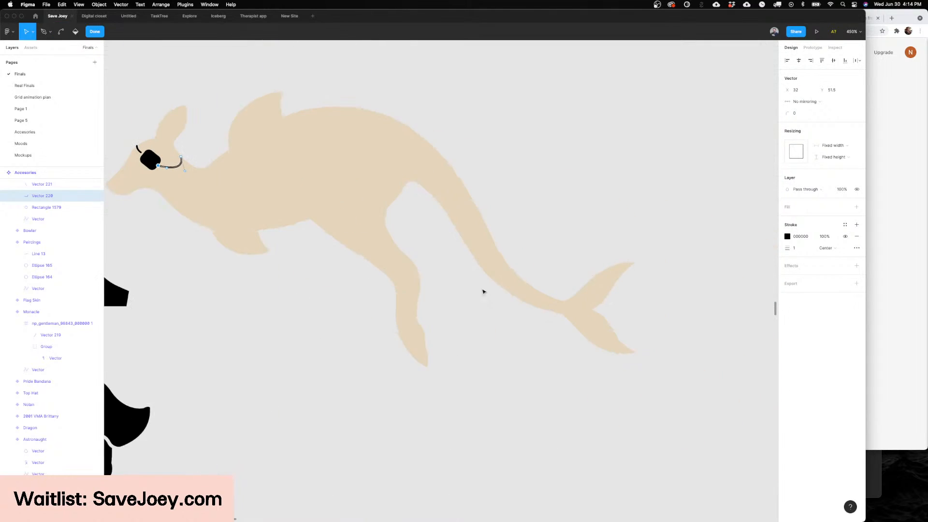
Step: Move the lower endpoint of the front strap so it meets the edge of the black eye patch
scroll(341, 251, "up", 2)
scroll(341, 252, "down", 3)
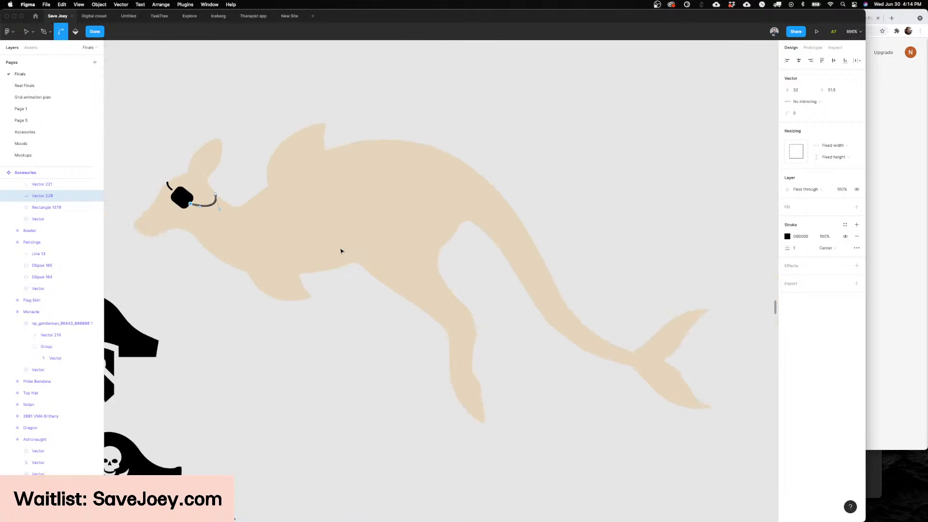
scroll(342, 251, "left", 4)
scroll(341, 251, "up", 6)
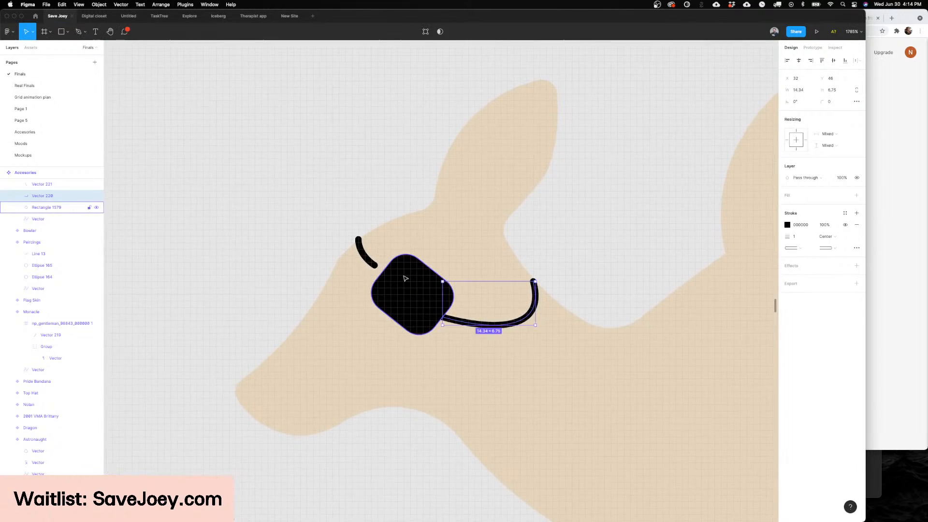
key("Escape")
key("Escape")
double_click(377, 266)
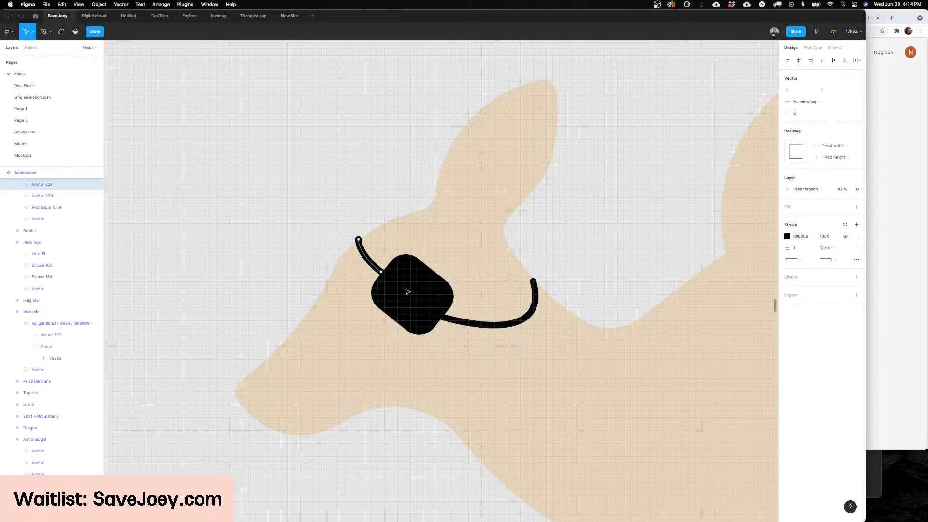
key("Escape")
key("Escape")
scroll(408, 292, "down", 8)
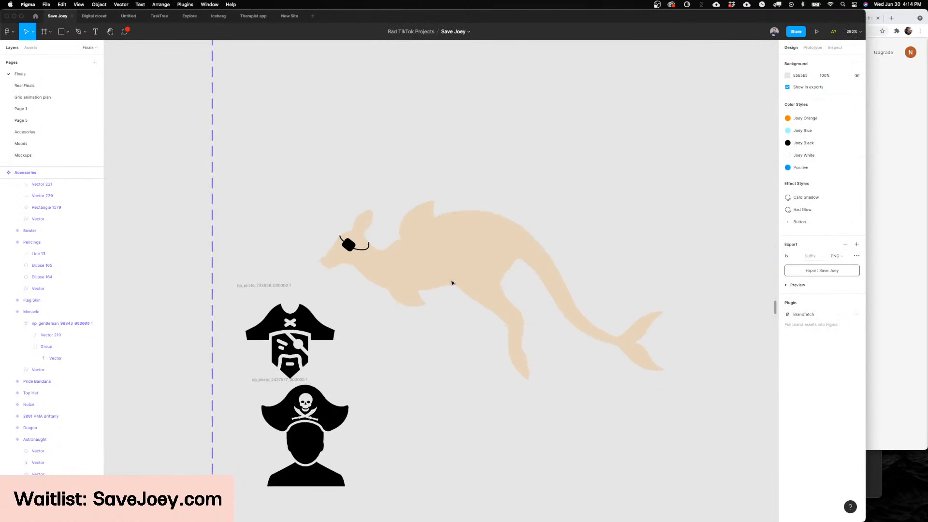
Step: Set the stroke width of both eye patch straps to 2
scroll(452, 283, "up", 3)
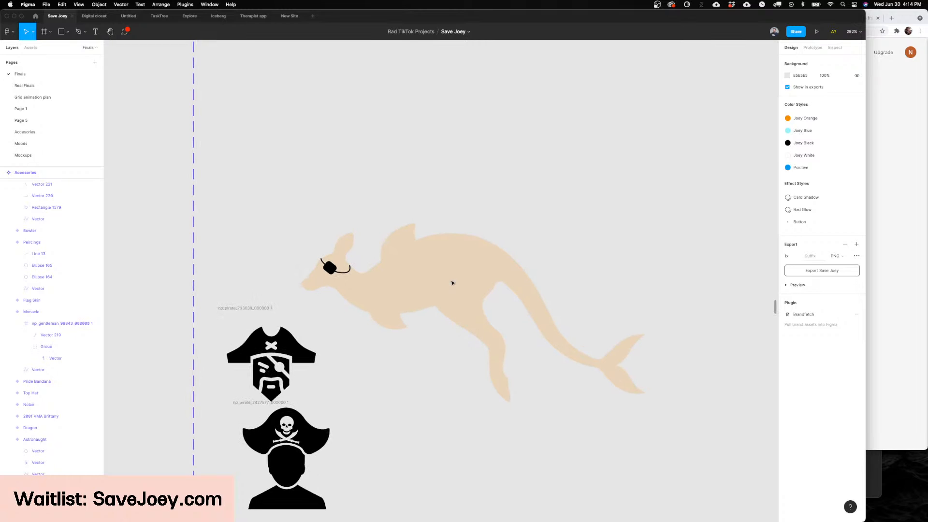
scroll(451, 284, "up", 2)
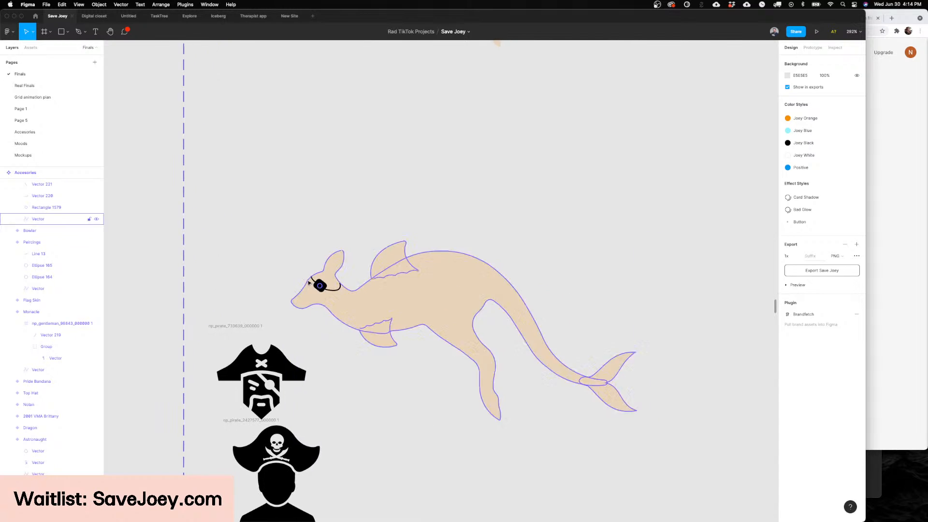
scroll(314, 281, "up", 5)
scroll(328, 275, "up", 2)
left_click(341, 273)
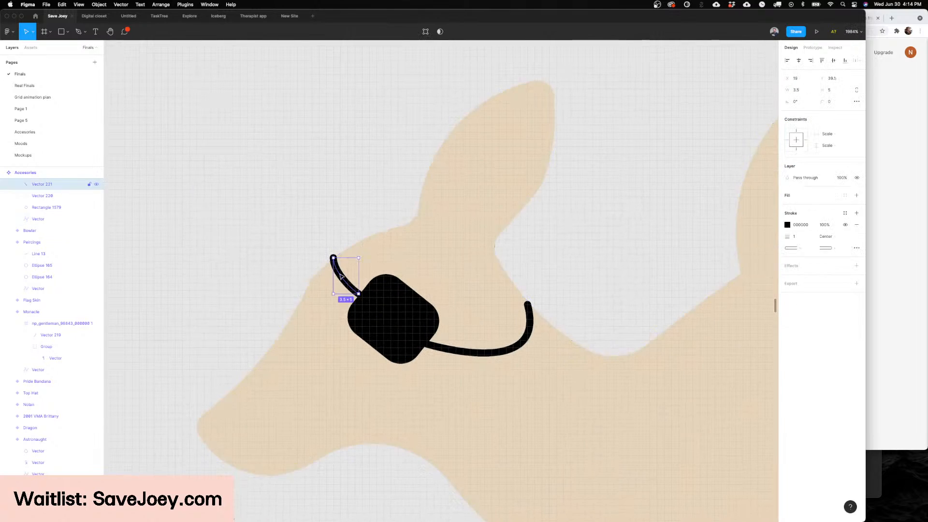
left_click(440, 349, "shift")
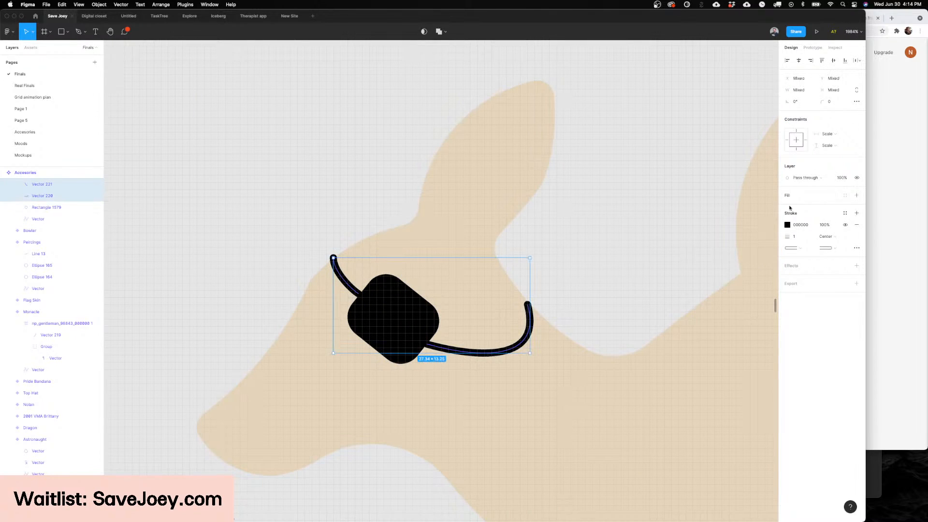
key("Up")
left_click(718, 216)
scroll(615, 213, "down", 5)
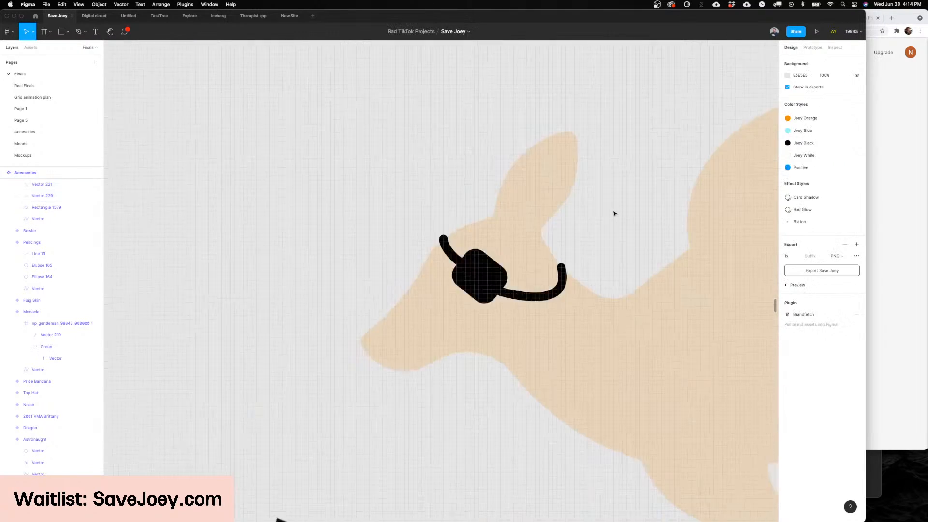
Step: Lower the front strap's upper endpoint to Y 40.5 so it sits on the kangaroo's forehead outline
scroll(614, 213, "right", 2)
scroll(613, 213, "right", 6)
scroll(613, 211, "down", 1)
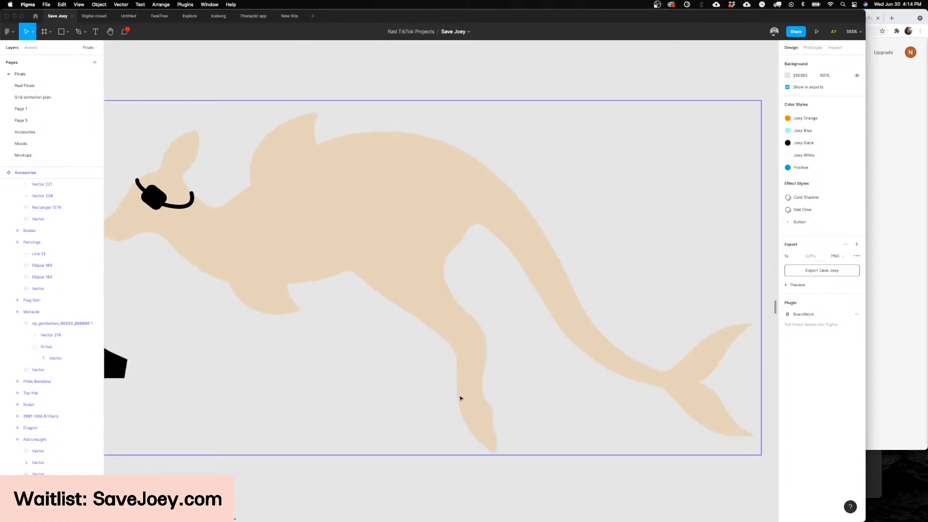
scroll(422, 292, "left", 8)
scroll(422, 293, "up", 4)
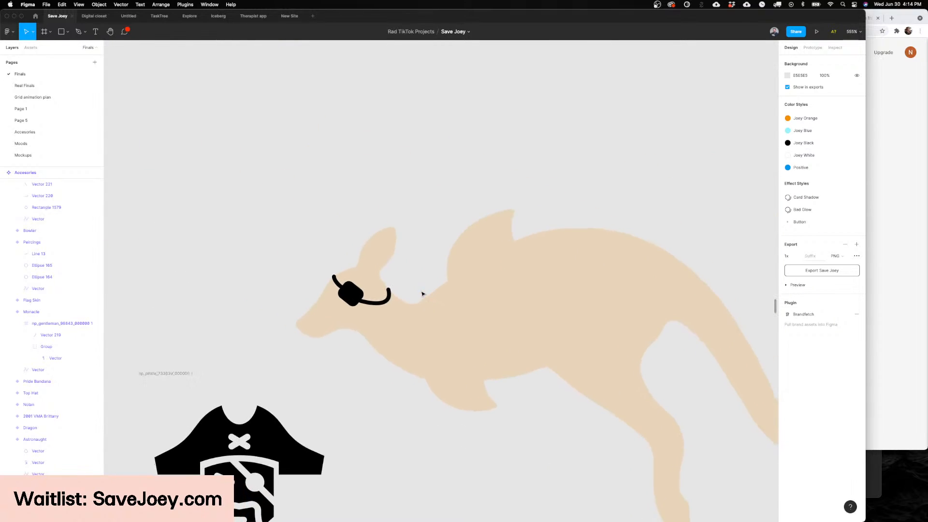
left_click(338, 282)
scroll(337, 281, "up", 5)
double_click(337, 282)
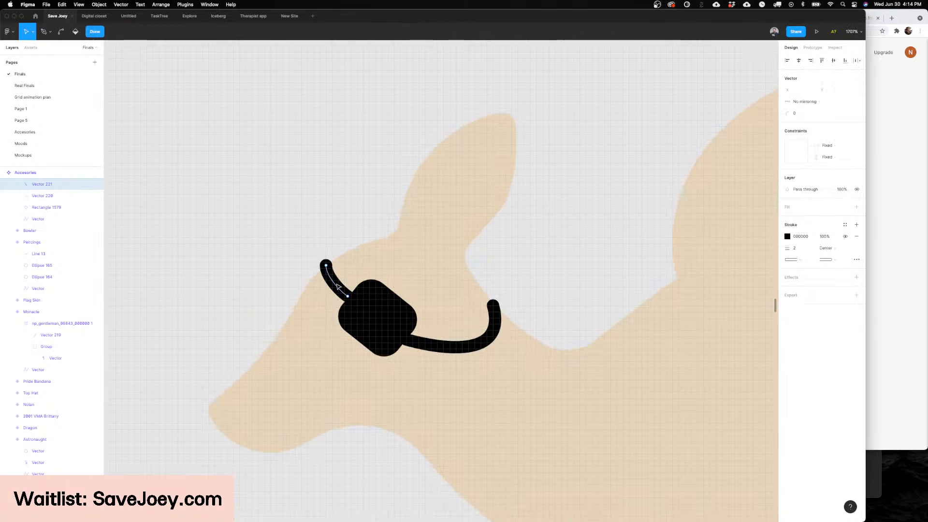
left_click(326, 264)
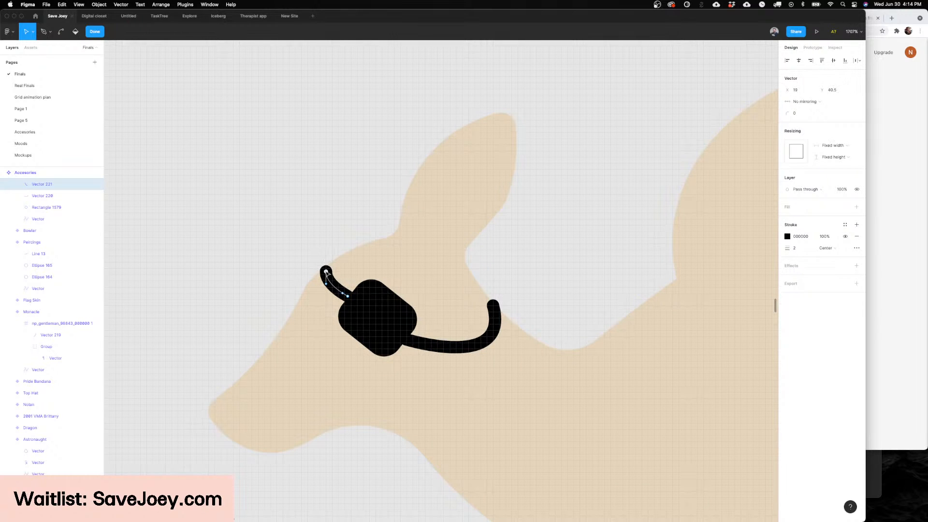
scroll(327, 274, "left", 4)
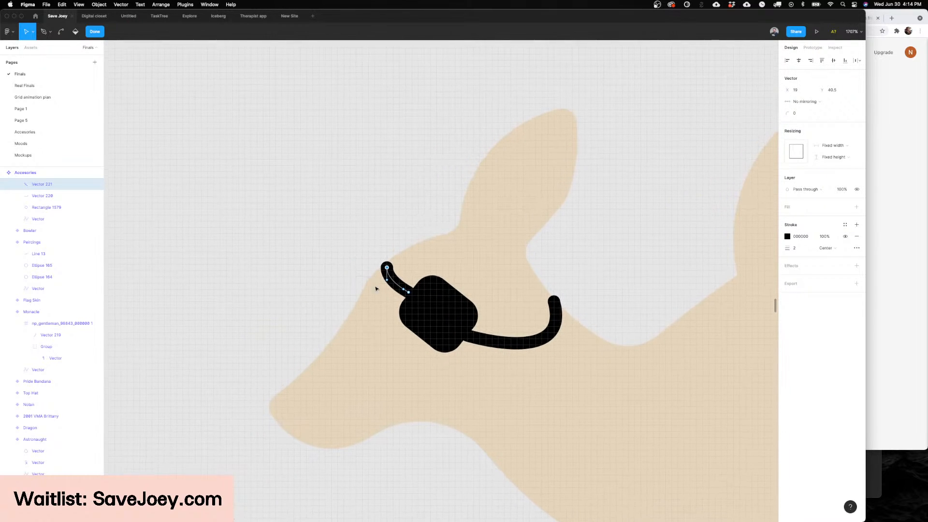
scroll(394, 303, "right", 2)
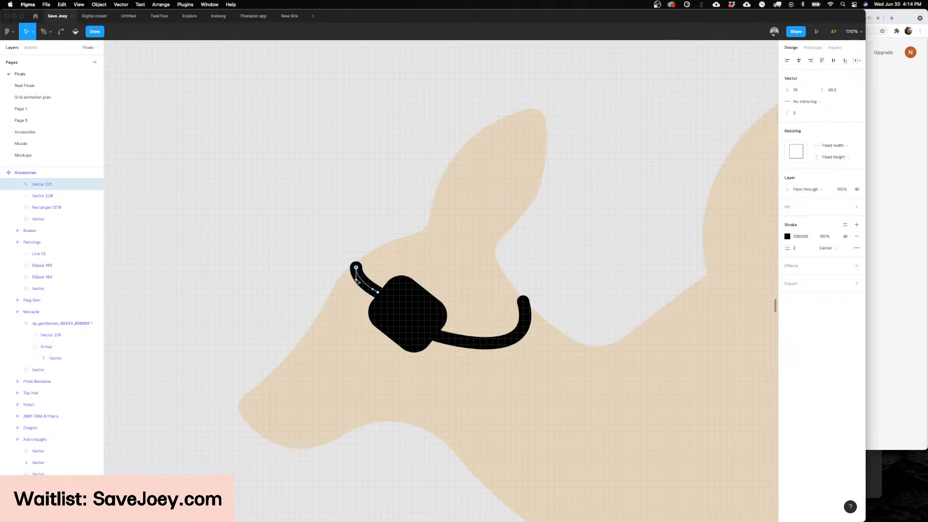
Step: Flatten the rear strap's curve and lower its upper endpoint onto the back of the kangaroo's neck
double_click(507, 343)
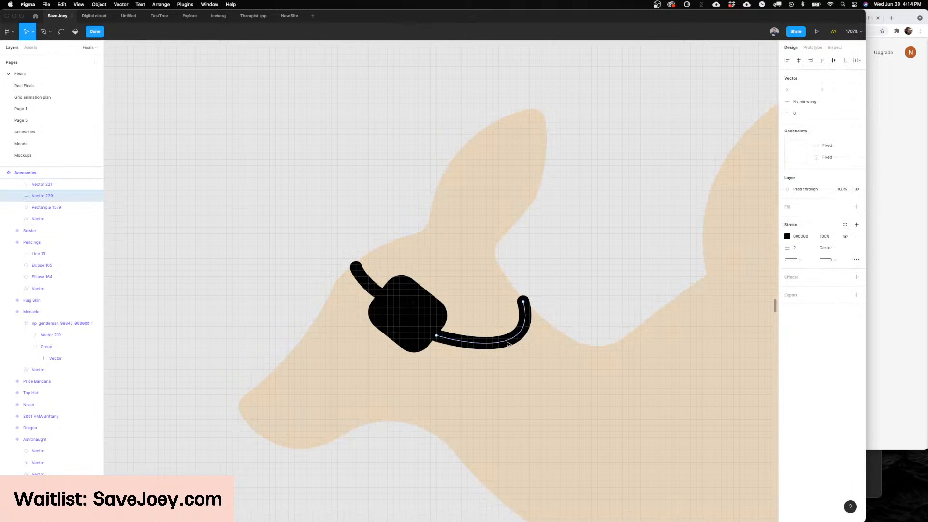
left_click(522, 302)
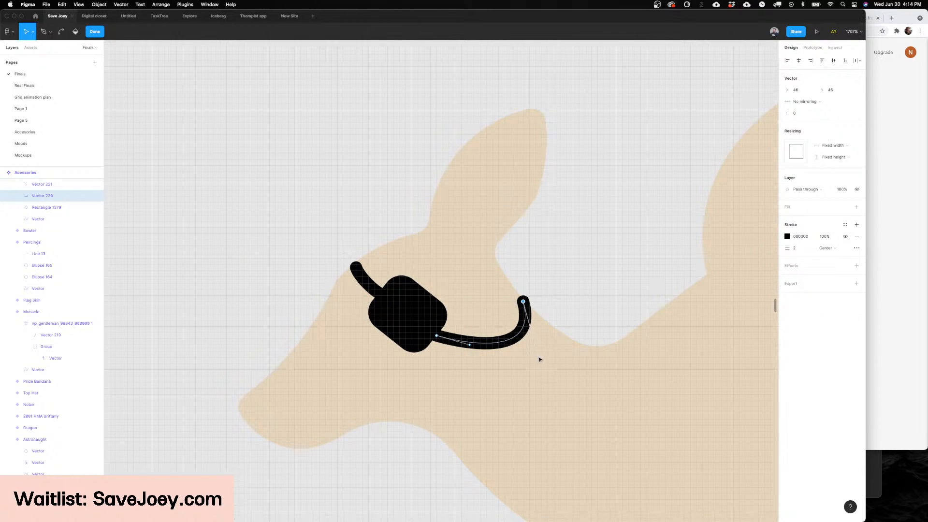
left_click_drag(538, 357, 516, 344)
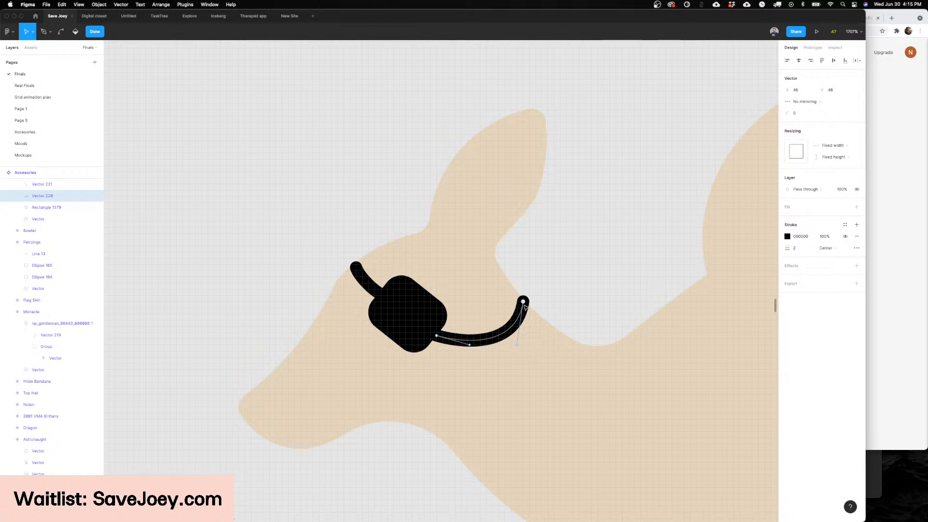
left_click_drag(524, 305, 526, 311)
double_click(591, 275)
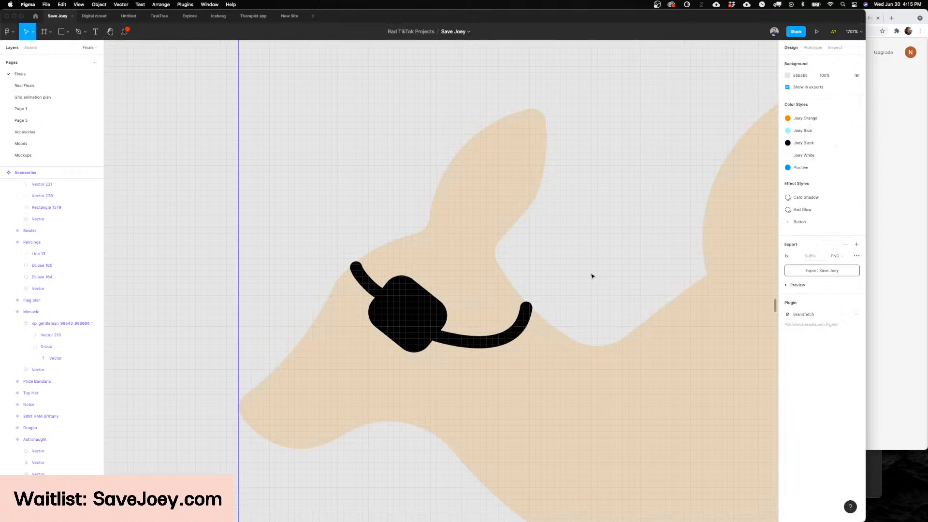
Step: Move the Pirate variant up to Y 2548, closer to the bowler variant, and rename its type to Eye Patch
scroll(591, 276, "down", 10)
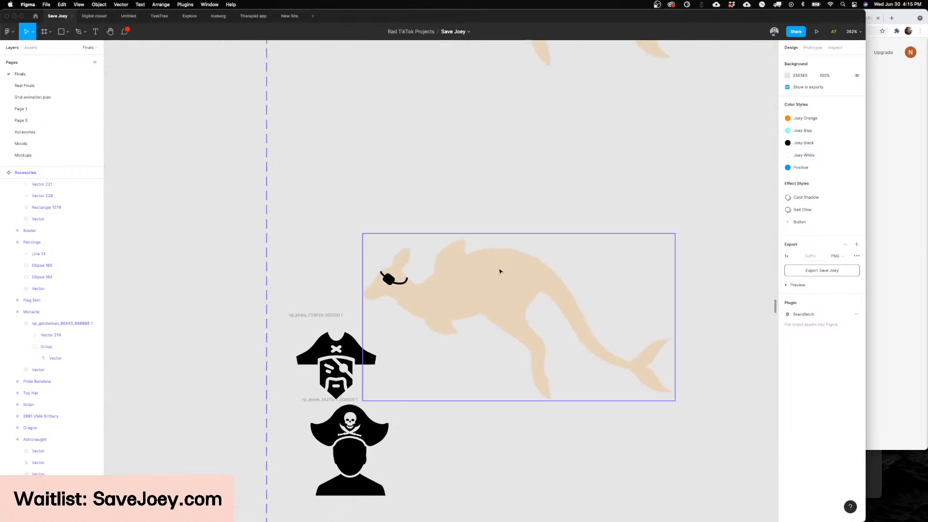
left_click(500, 272)
scroll(502, 275, "down", 5)
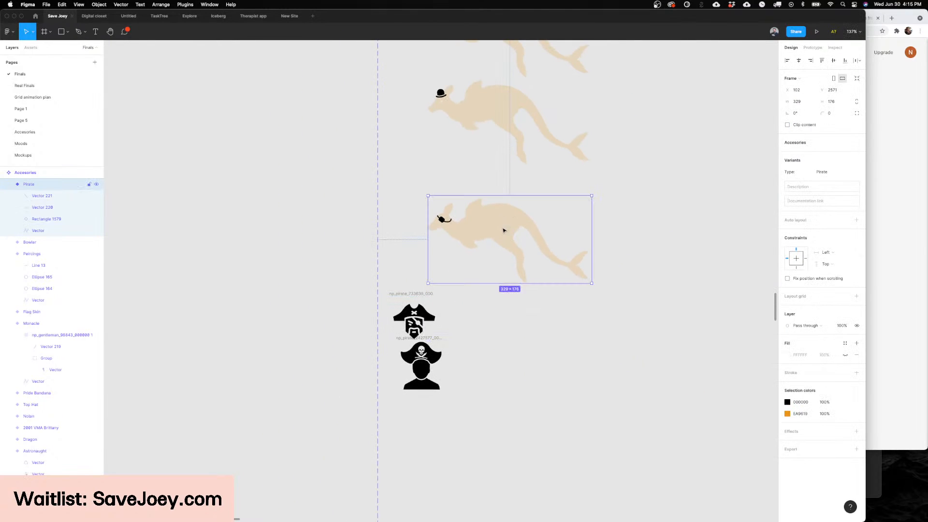
left_click_drag(503, 230, 503, 219)
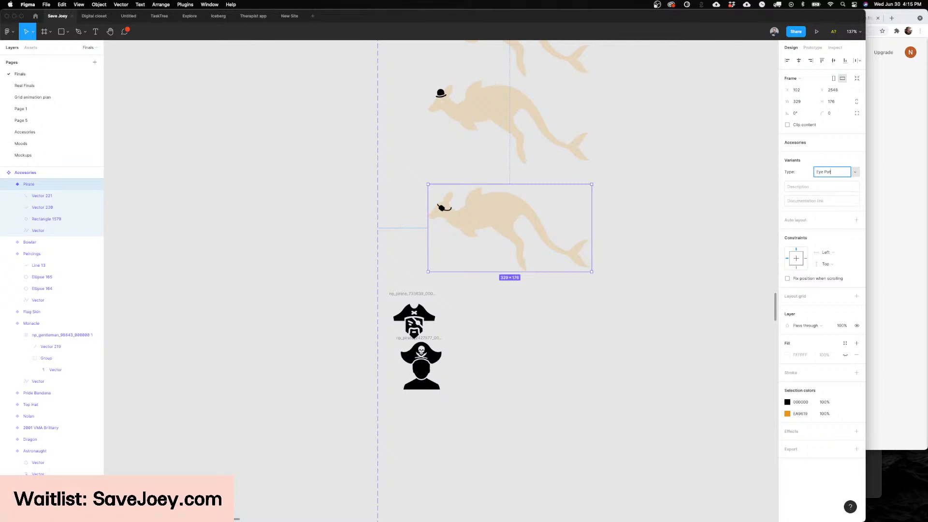
key("Return")
Step: Duplicate the Eye Patch variant directly below itself and copy the hat shape from the upper pirate icon
left_click_drag(506, 209, 510, 314)
scroll(402, 312, "up", 5)
left_click(407, 322, "super")
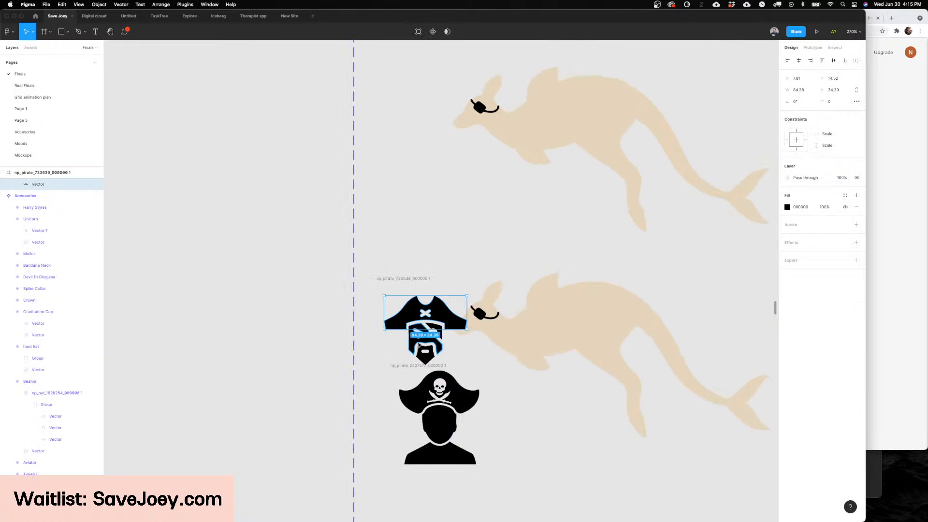
scroll(425, 367, "up", 10)
scroll(434, 385, "down", 3)
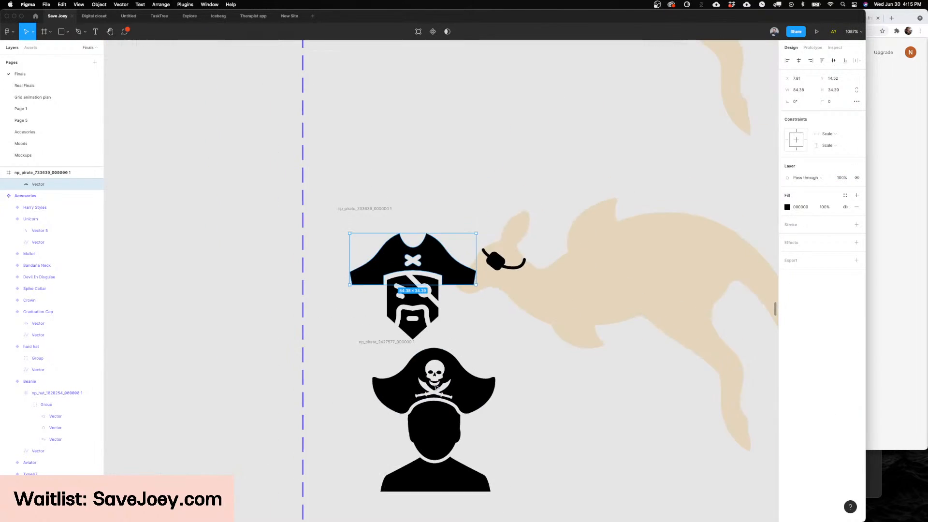
Step: Delete both imported Noun Project pirate icons from the canvas
scroll(435, 387, "down", 10)
left_click(404, 367)
key("Delete")
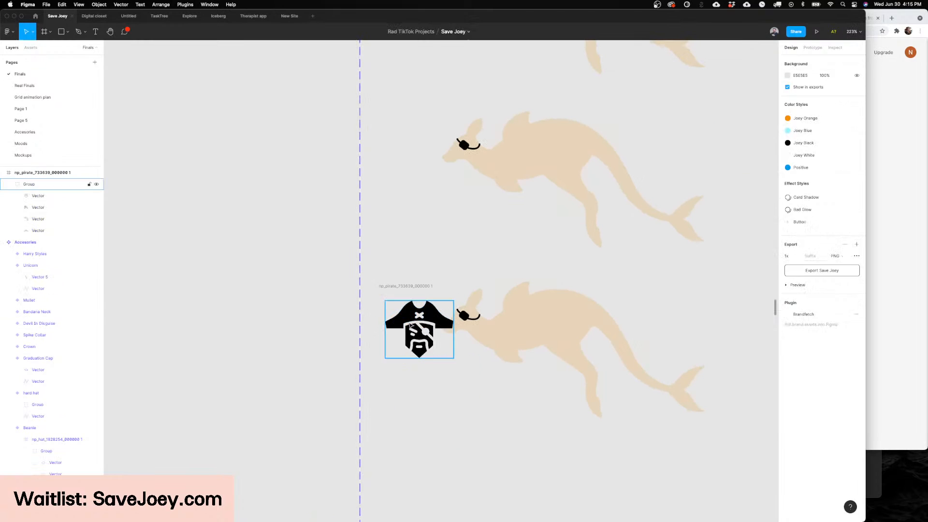
left_click(397, 322, "super")
left_click(408, 287)
key("Delete")
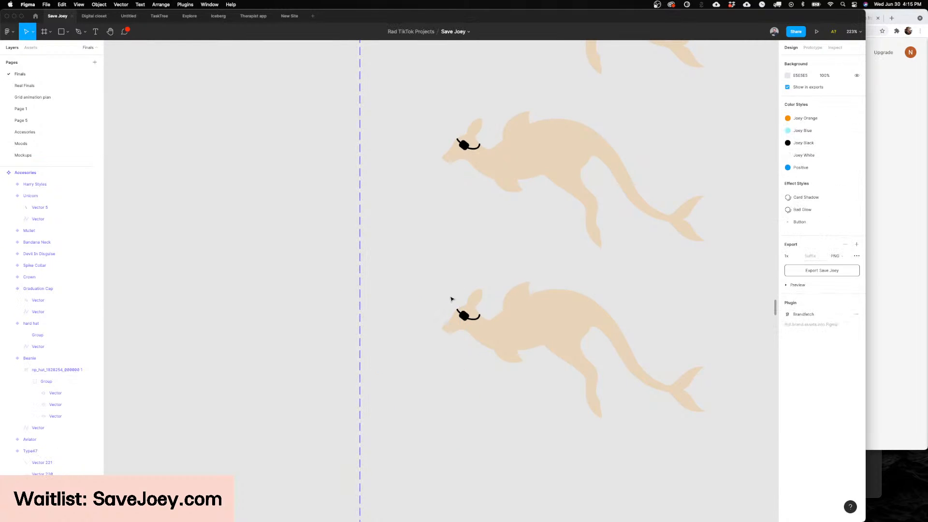
Step: Paste the pirate hat onto the duplicated variant's head and scale it down to about 49.6 × 20.2
scroll(451, 299, "up", 3)
key("super+v")
left_click_drag(415, 321, 493, 300)
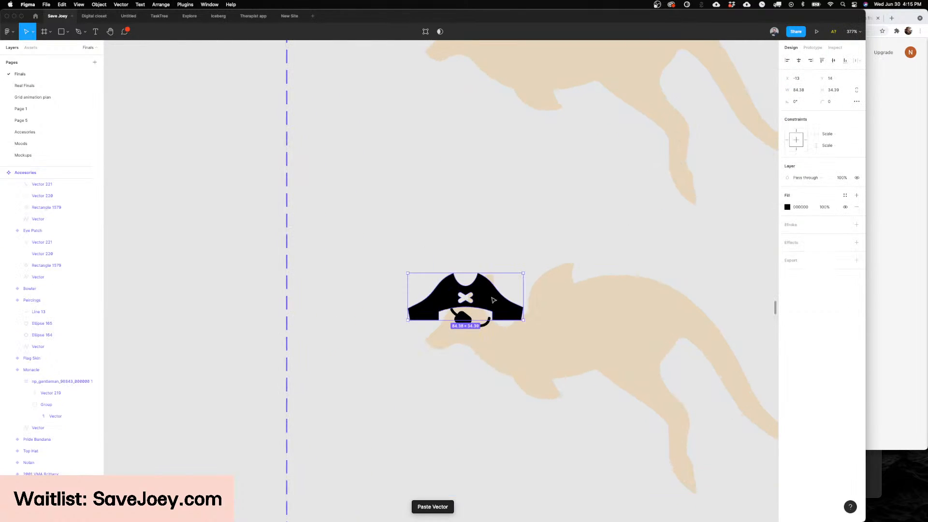
scroll(493, 300, "up", 5)
key("k")
left_click_drag(549, 254, 477, 316)
scroll(467, 307, "down", 3)
scroll(469, 306, "up", 4)
scroll(477, 314, "down", 6)
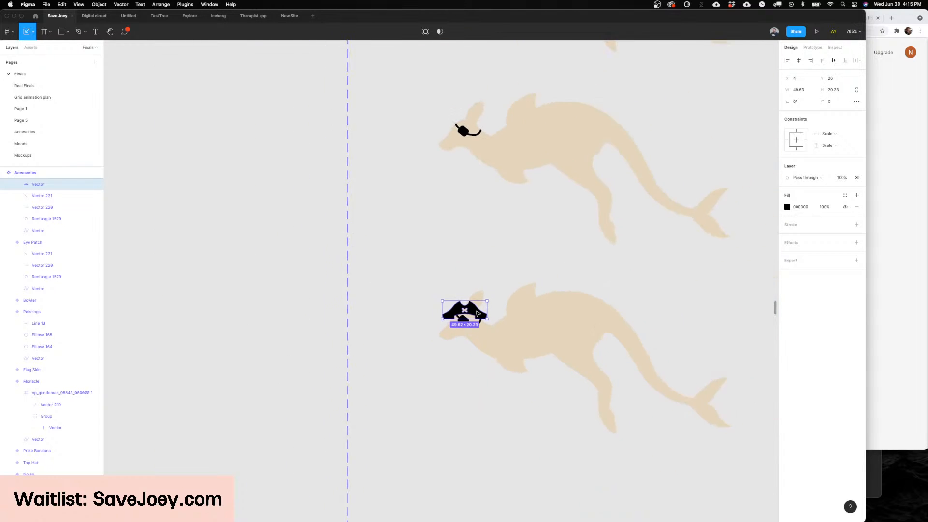
Step: Delete the pasted pirate hat from the duplicated variant, keeping the eye patch
key("v")
left_click(449, 371)
scroll(445, 375, "right", 2)
scroll(443, 377, "right", 1)
left_click(415, 390)
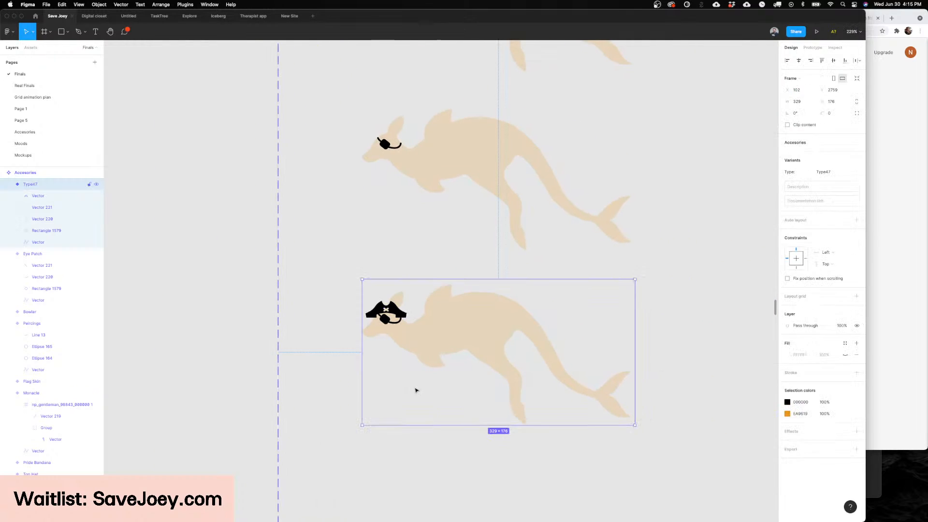
scroll(347, 312, "up", 6)
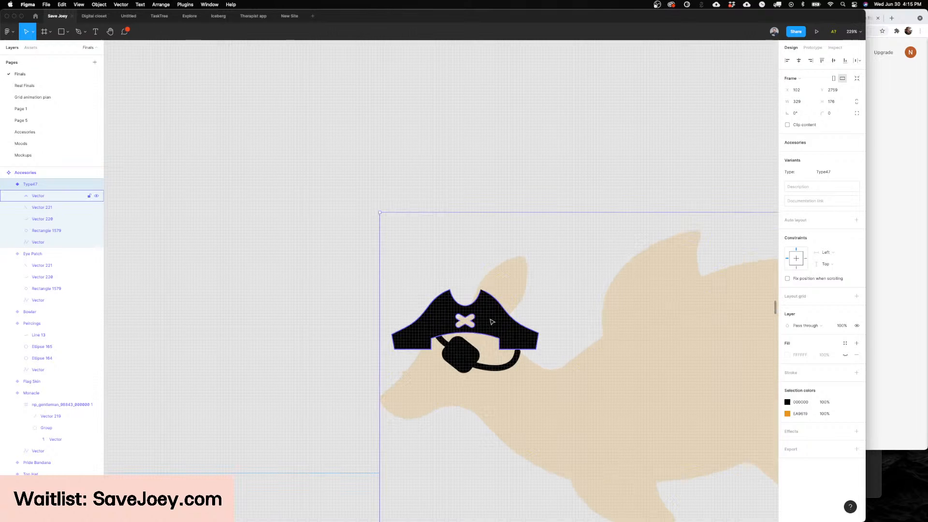
left_click(443, 309)
key("Delete")
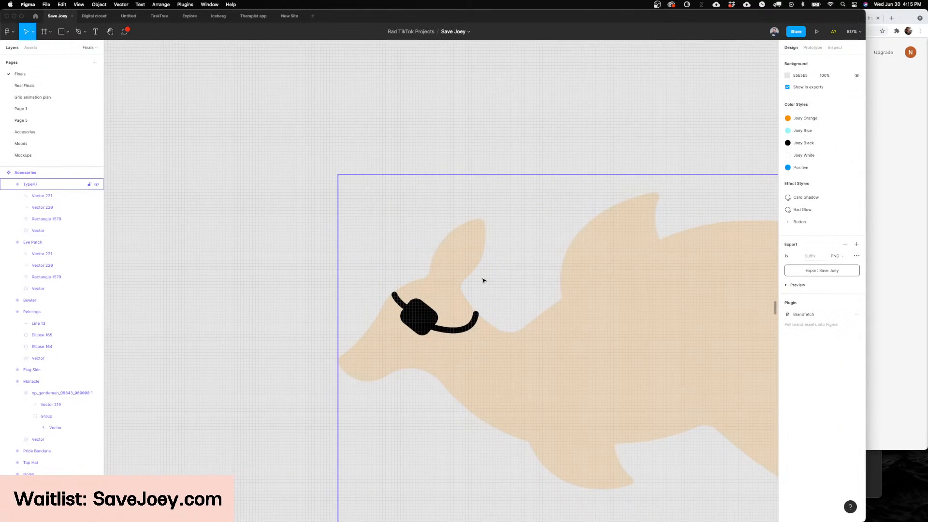
Step: Draw a custom pirate hat outline with the Pen tool around the kangaroo's head, with a rounded crown and curved brim
key("p")
left_click(497, 315)
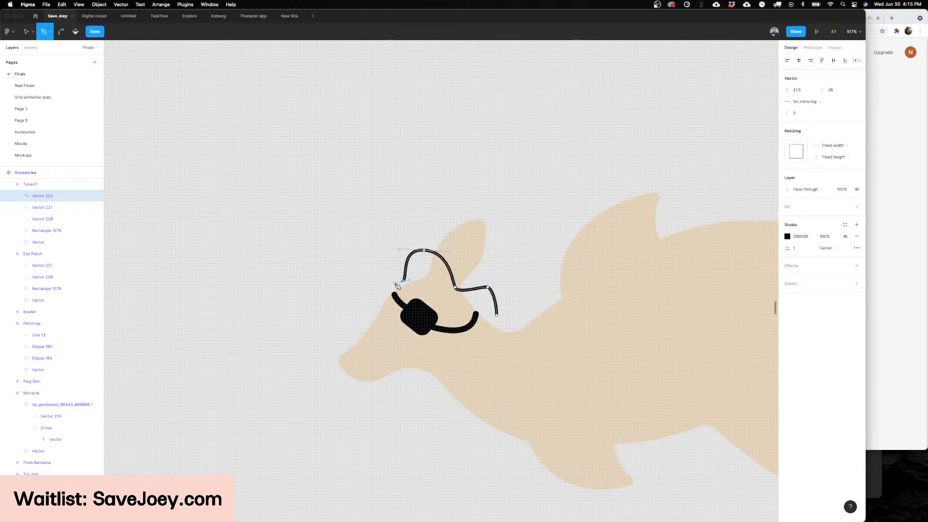
left_click_drag(388, 287, 385, 295)
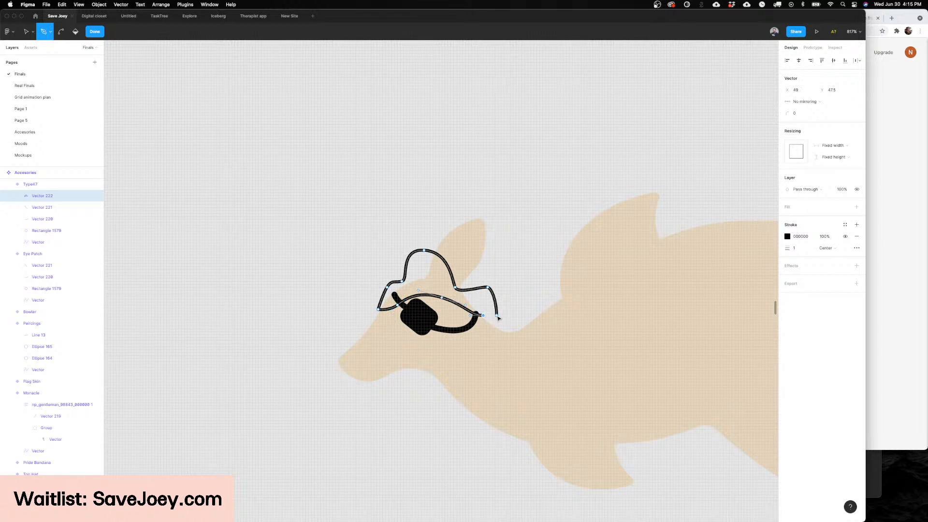
Step: Swap the pirate hat outline's stroke for a solid 000000 fill and close its path at the back of the brim
key("Escape")
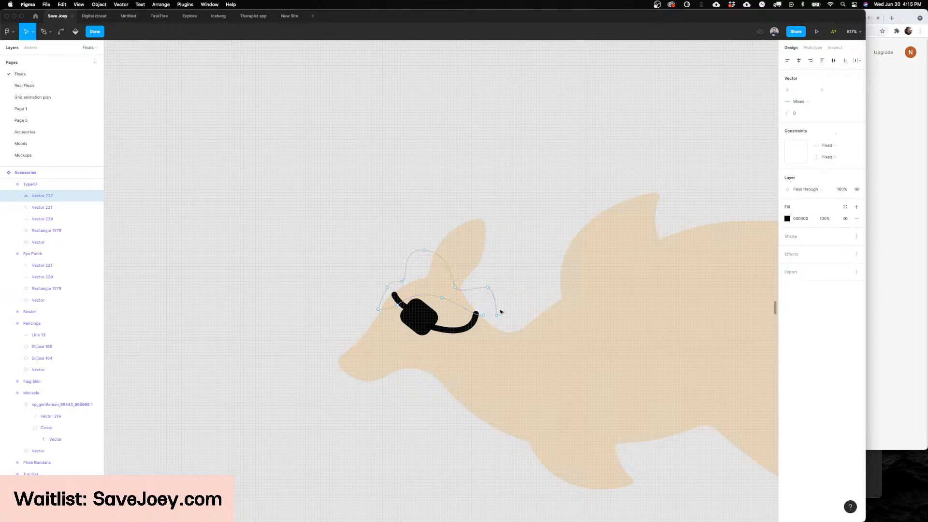
key("p")
left_click(484, 315)
left_click(483, 315, "super")
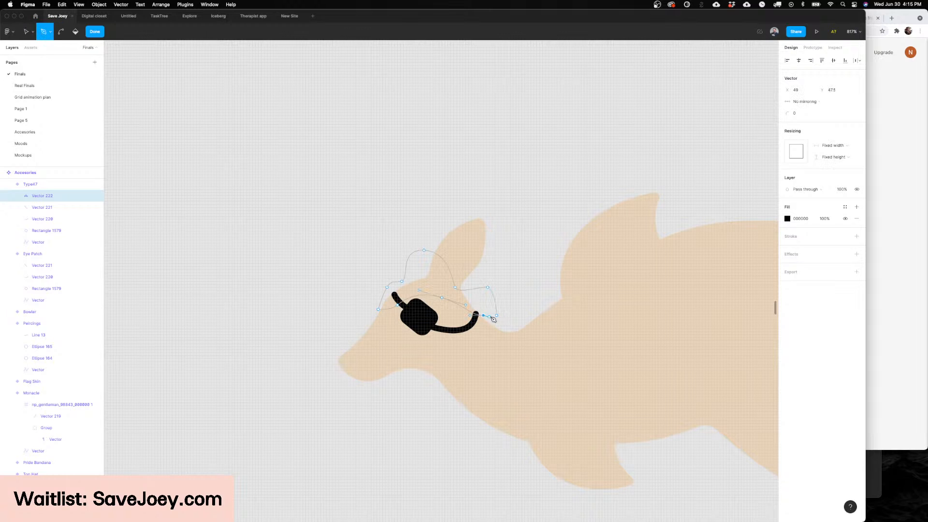
left_click(496, 315)
key("Escape")
key("Escape")
key("Escape")
Step: Delete the imported pirate skull icon lying beside the hat variant
scroll(502, 274, "down", 5)
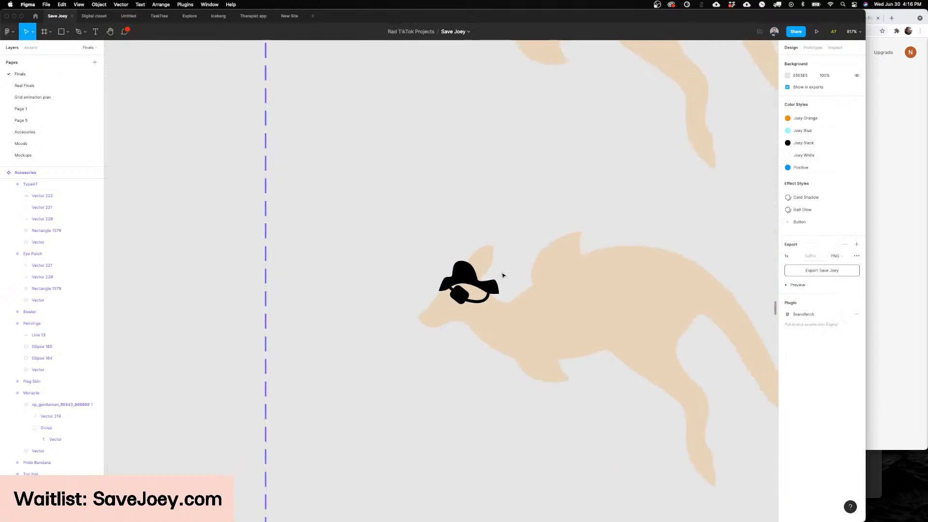
scroll(502, 274, "right", 2)
scroll(501, 274, "down", 5)
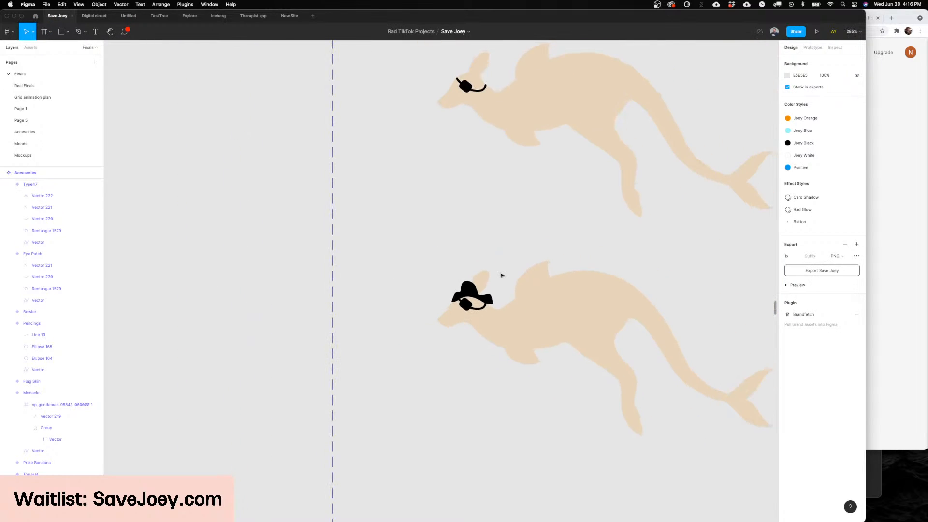
scroll(471, 285, "right", 2)
scroll(471, 285, "up", 1)
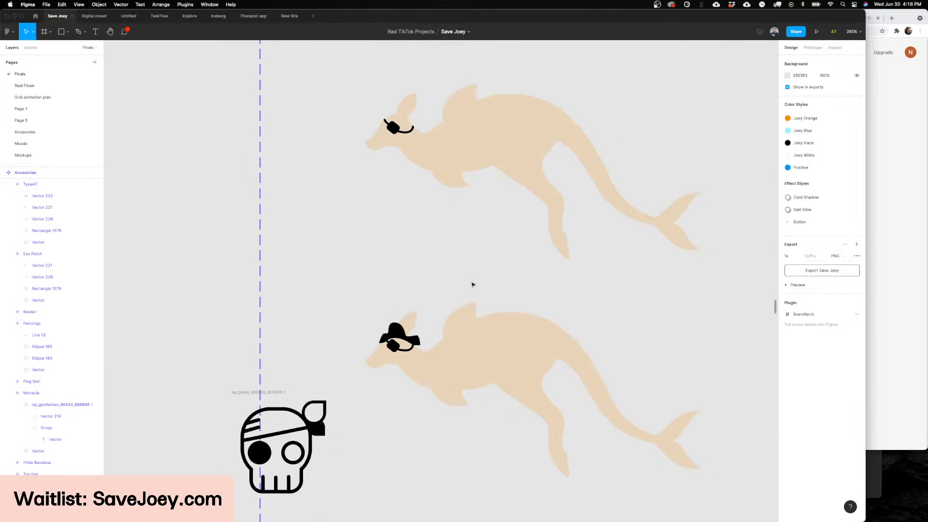
scroll(399, 321, "up", 2)
scroll(399, 320, "down", 4)
scroll(398, 321, "down", 2)
scroll(398, 322, "left", 1)
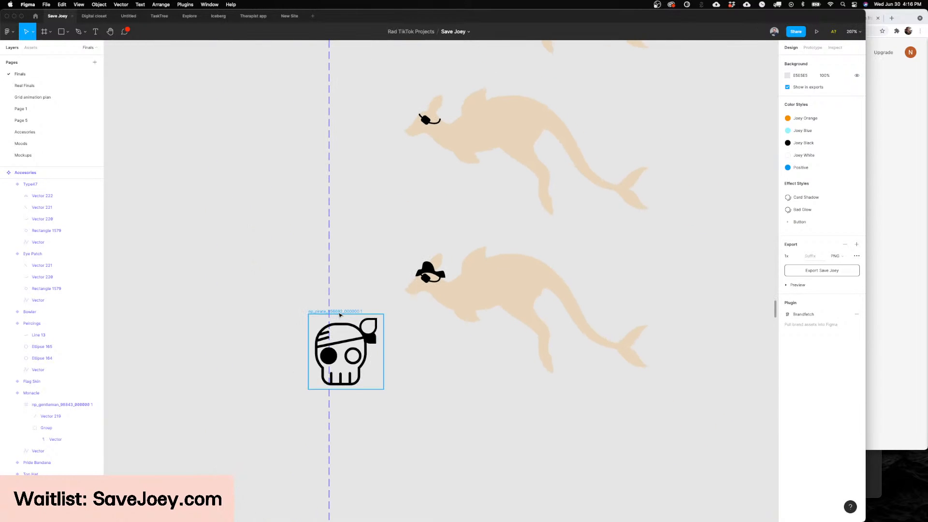
left_click(342, 314)
key("Delete")
Step: Open the pirate hat's path for point editing and adjust the left curve handle of the crown's top point
scroll(431, 258, "down", 2)
scroll(431, 258, "up", 5)
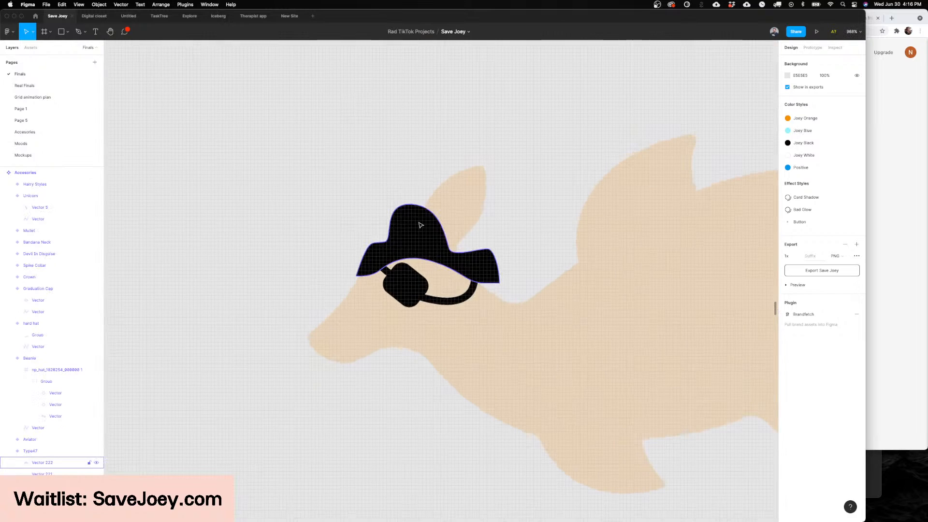
double_click(420, 222)
double_click(411, 225)
left_click(411, 205, "super")
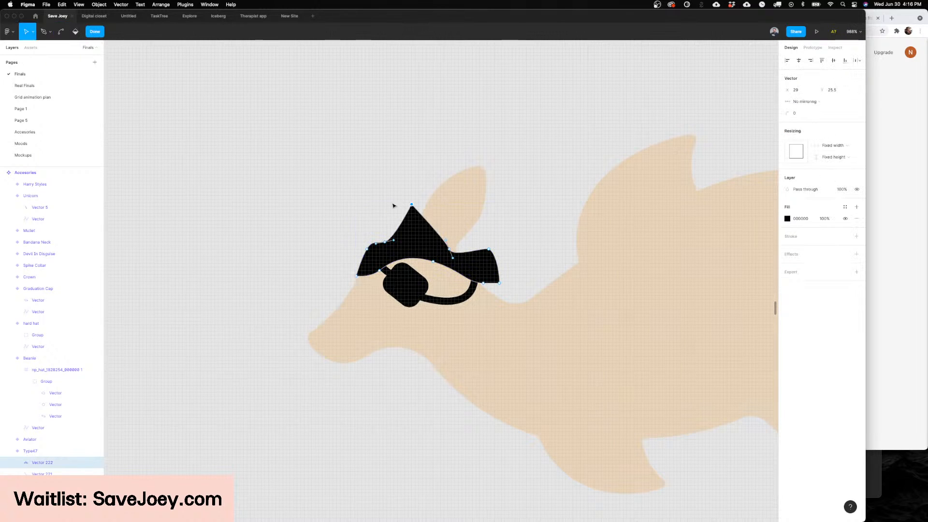
key("super+z")
left_click(411, 205)
left_click_drag(382, 203, 382, 206)
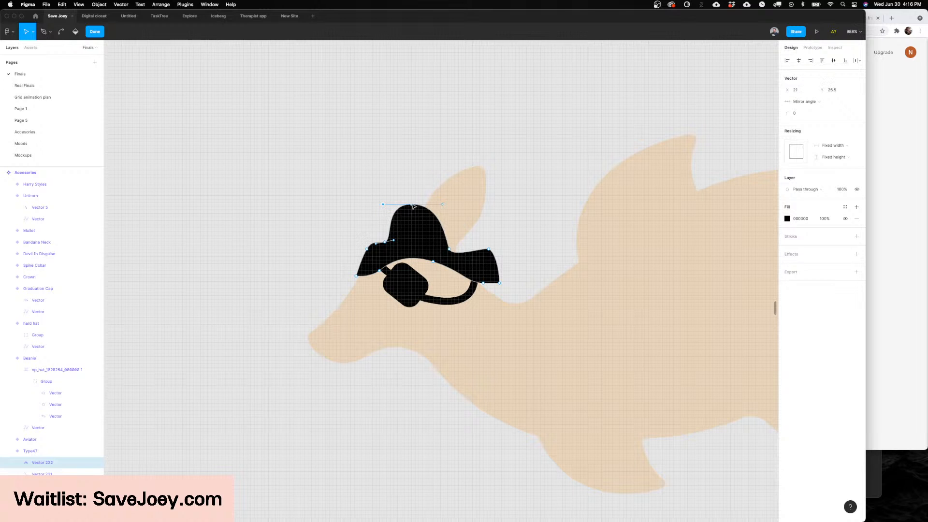
Step: Extend the crown top point's right curve handle and reshape the crown's rear side into a fuller, squarer curve
scroll(413, 207, "left", 2)
scroll(413, 207, "down", 2)
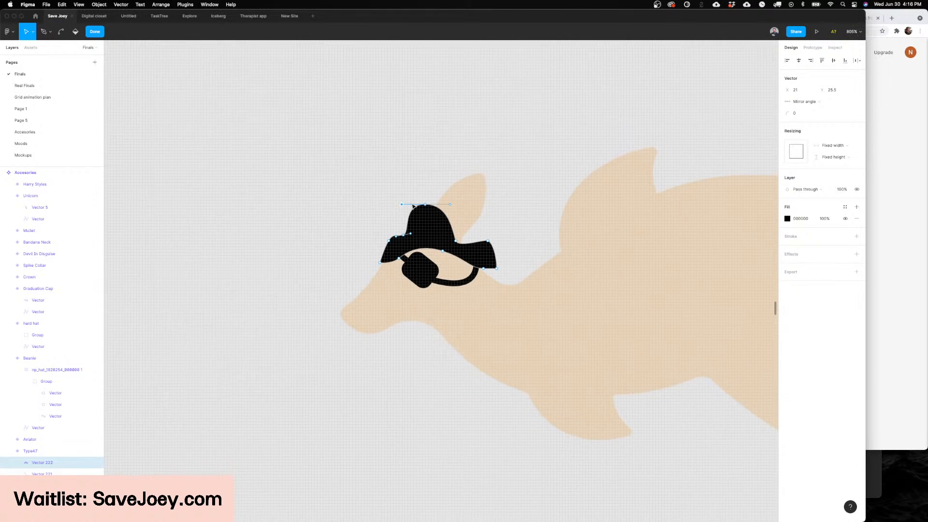
scroll(413, 207, "down", 3)
scroll(420, 215, "up", 5)
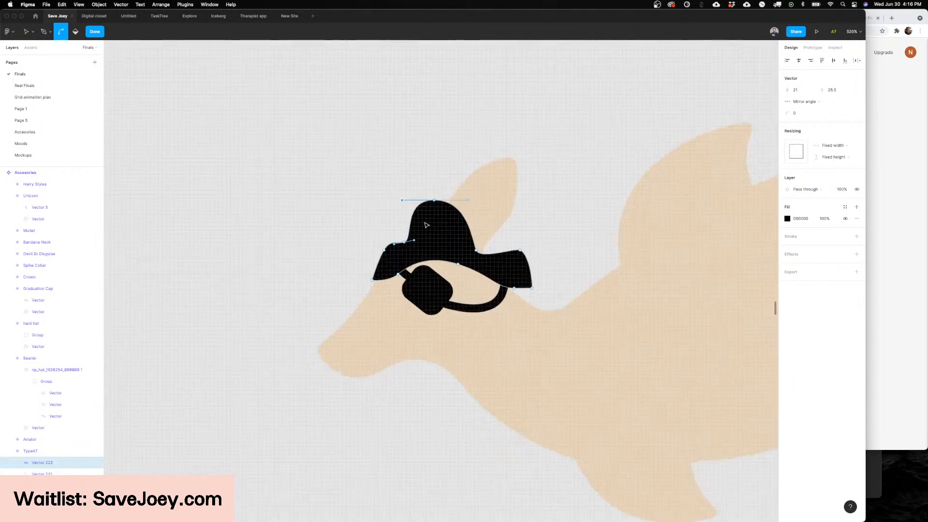
scroll(428, 217, "up", 3)
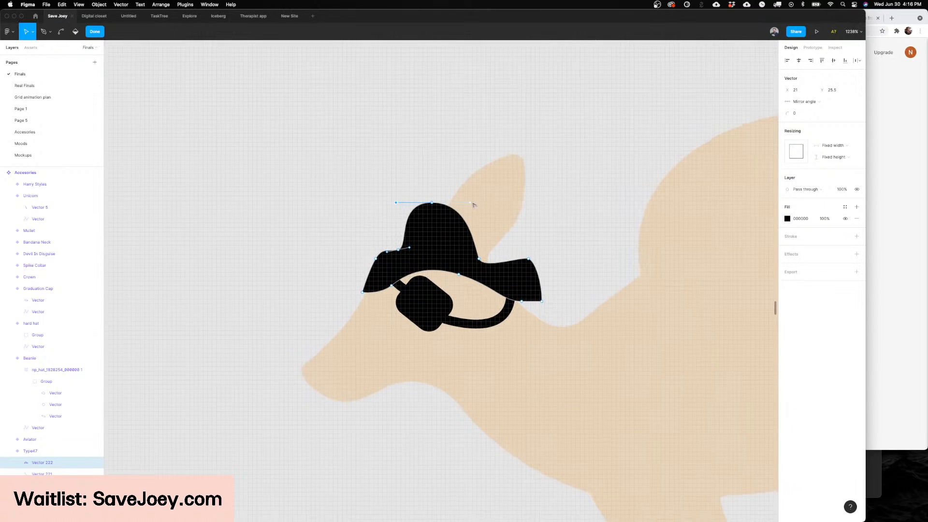
left_click_drag(473, 205, 485, 205)
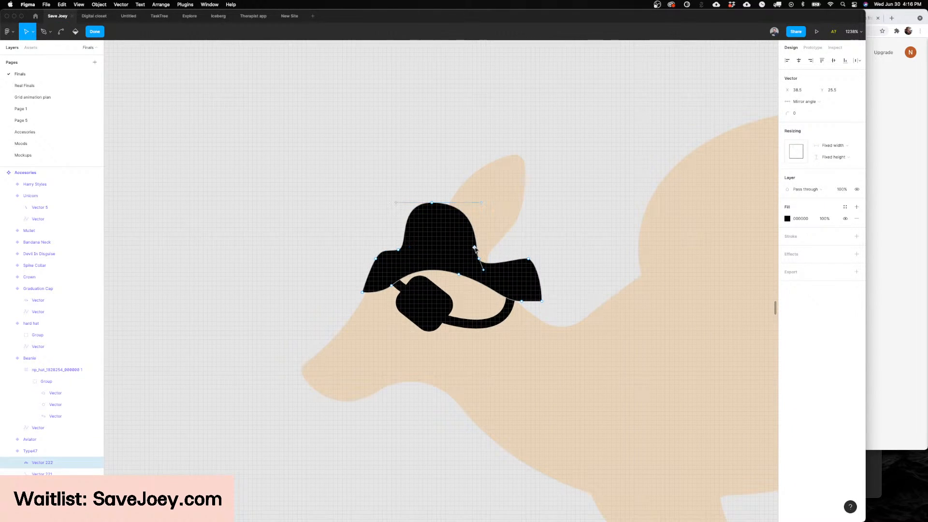
left_click_drag(475, 249, 480, 226)
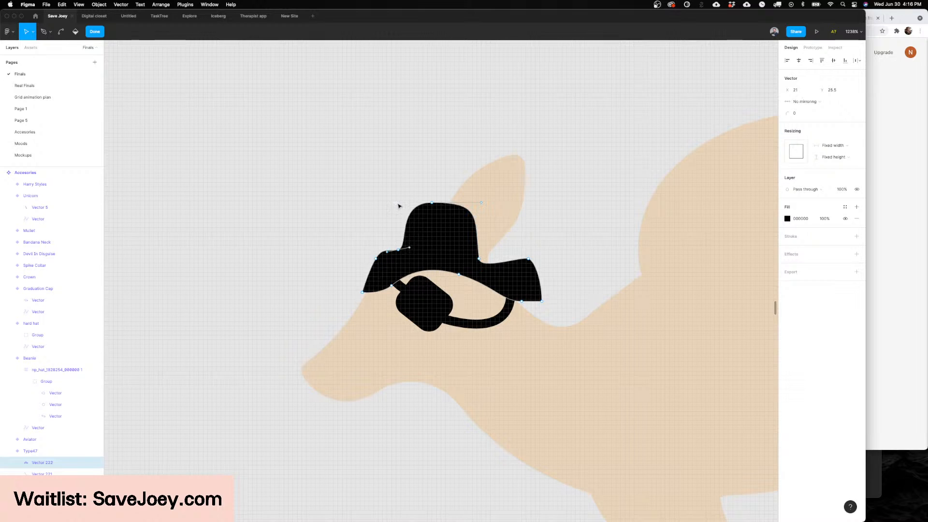
Step: Raise the points where the crown meets the brim and reshape the rear brim, making the hat about 38 × 22
mouse_move(409, 248)
left_mouse_down()
mouse_move(401, 238)
mouse_move(400, 247)
left_mouse_up()
left_click_drag(480, 260, 523, 260)
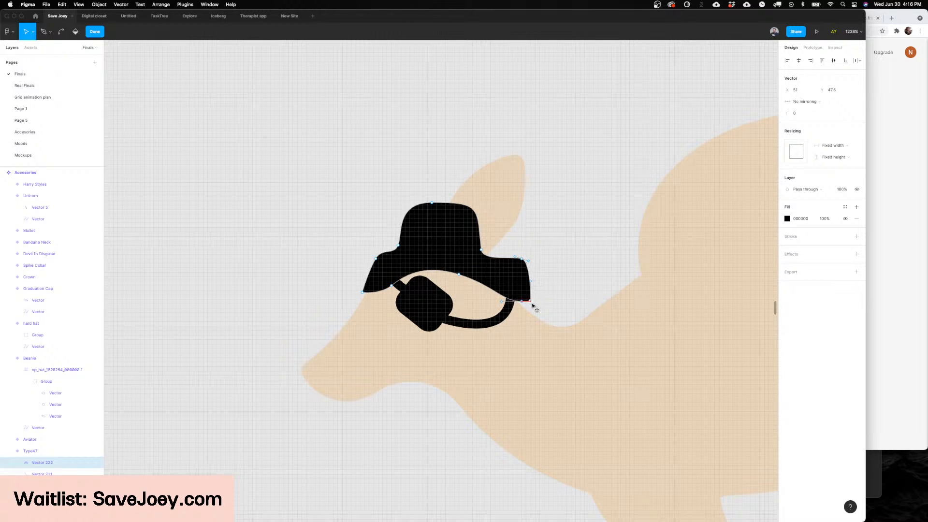
key("Escape")
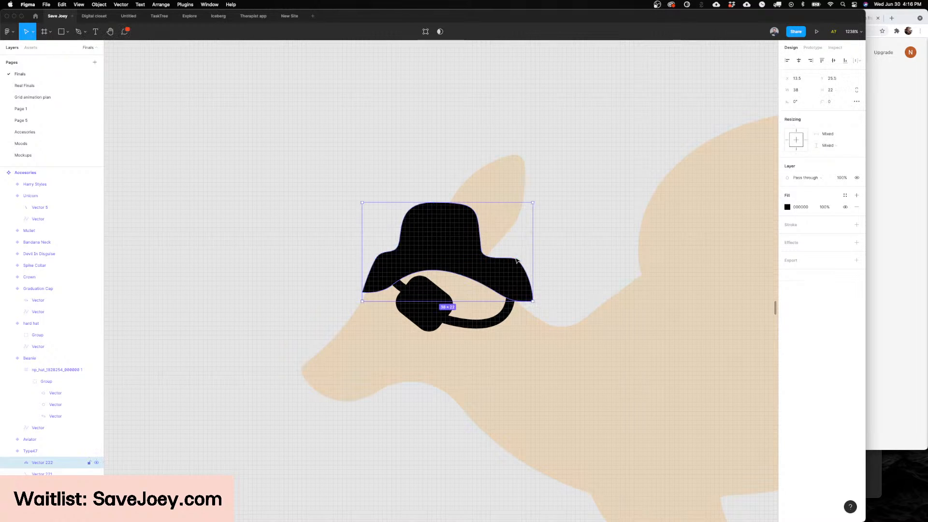
key("Escape")
Step: Switch to Noun Project and search for "pirate hat"
scroll(525, 261, "down", 5)
scroll(529, 260, "down", 10)
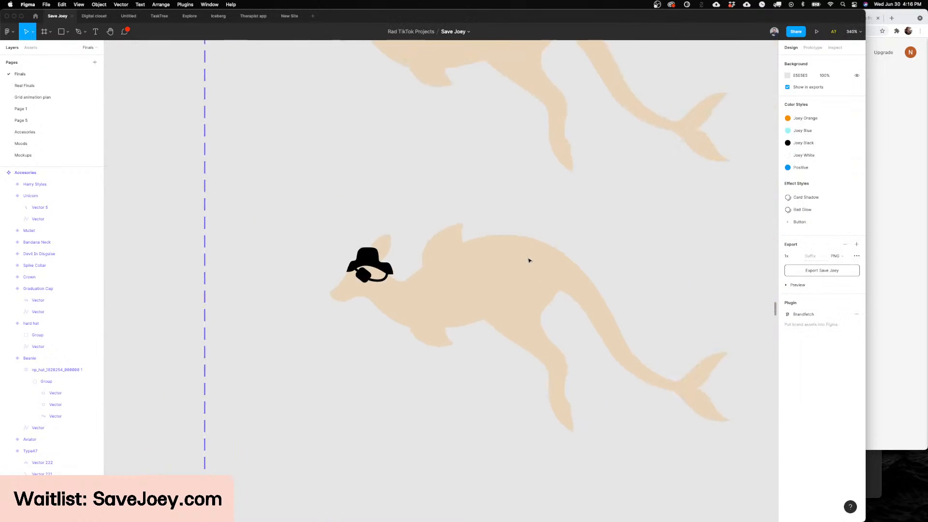
scroll(374, 211, "up", 10)
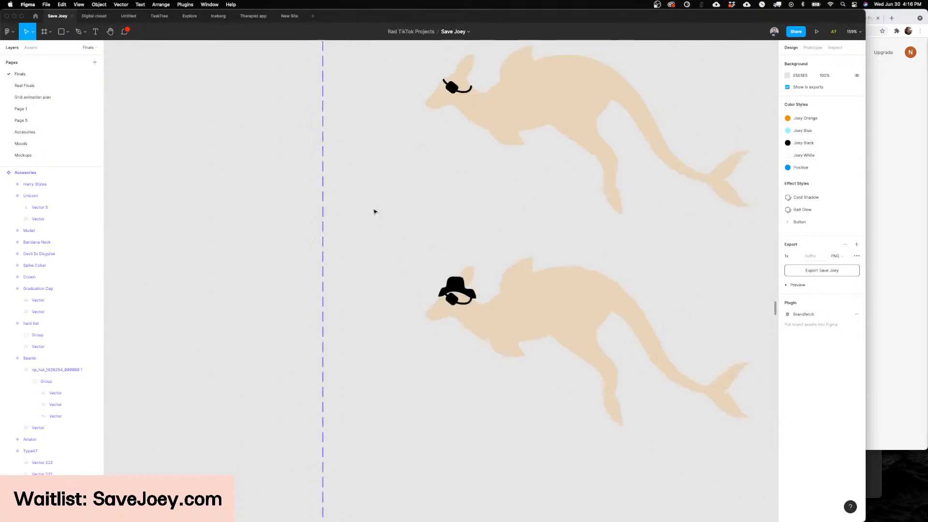
left_click(363, 511)
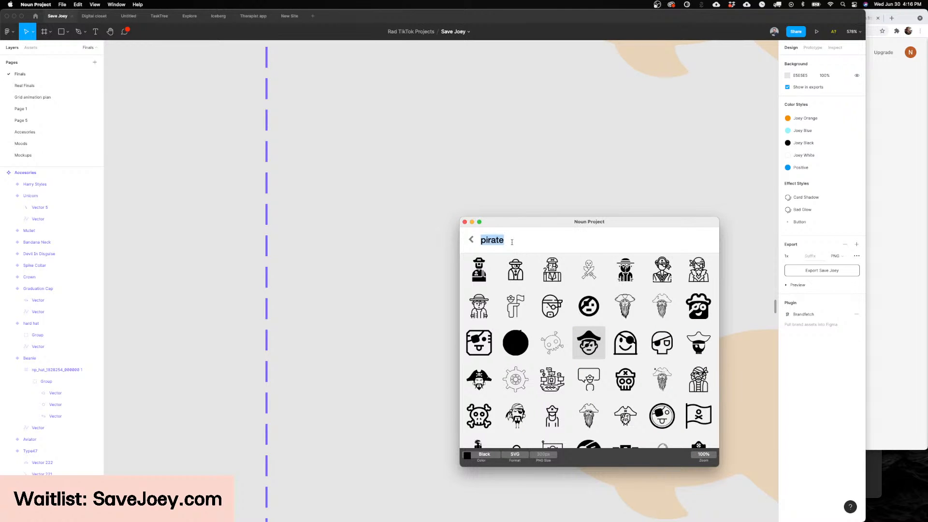
type("pirate")
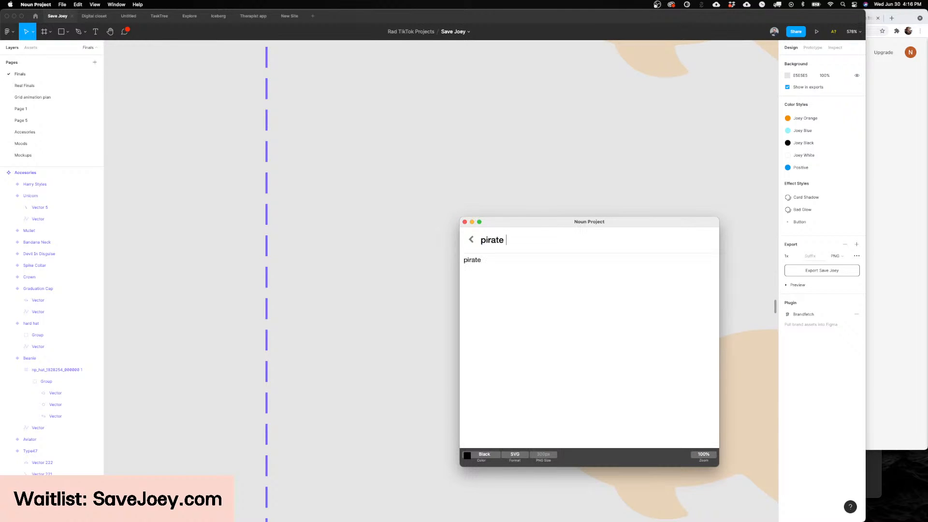
type(" hat")
Step: Import the solid black pirate hat icon with crossed swords onto the canvas beside the hat variant's head
scroll(411, 236, "right", 4)
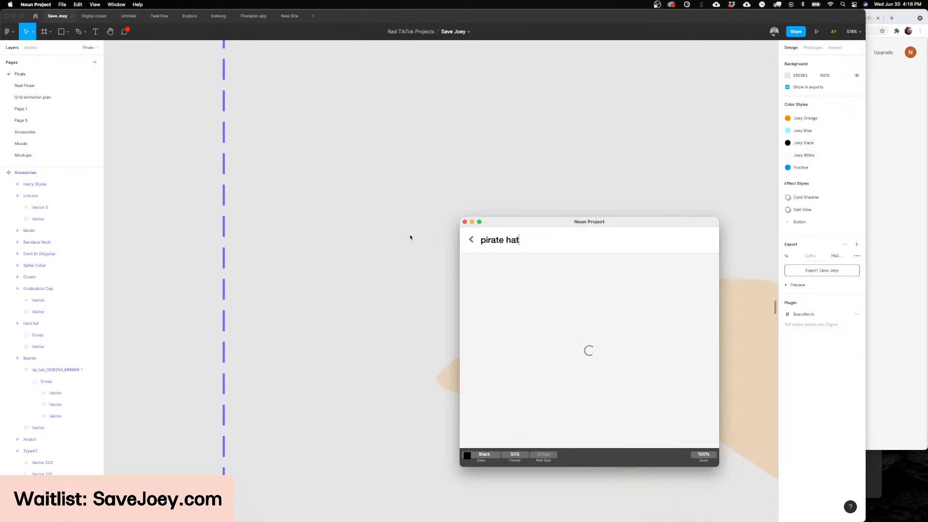
scroll(412, 238, "down", 1)
scroll(412, 238, "down", 2)
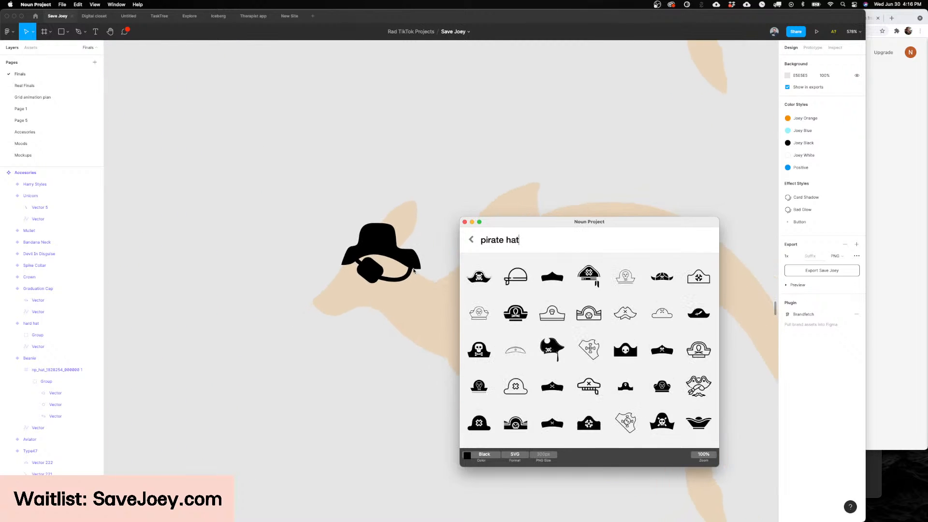
scroll(445, 293, "down", 1)
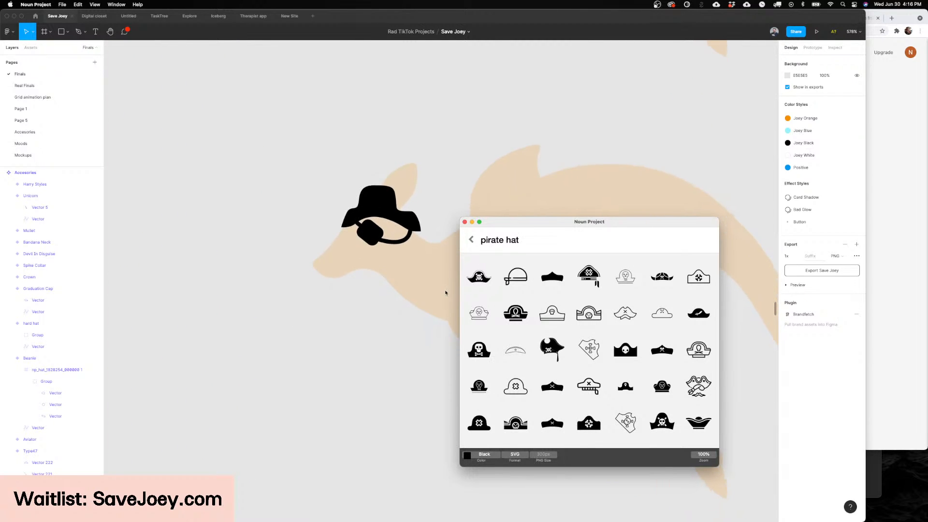
scroll(672, 301, "down", 1)
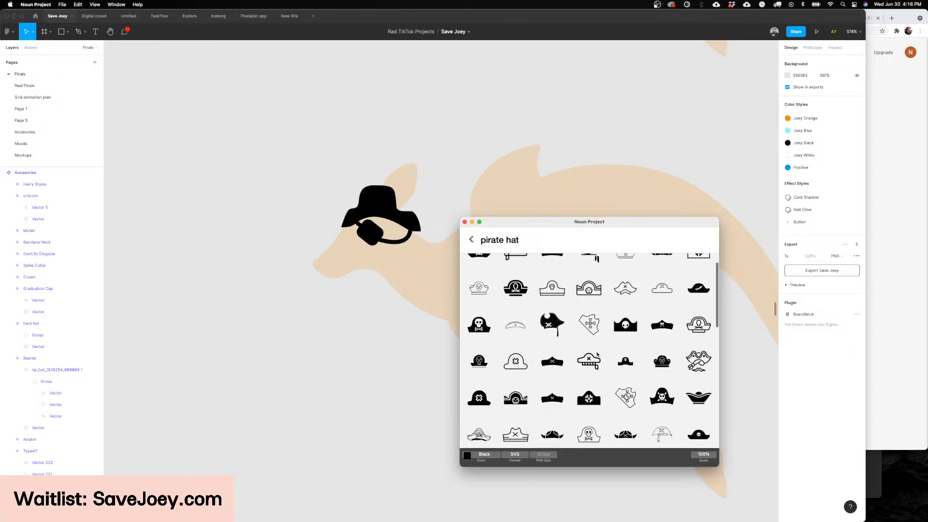
scroll(591, 347, "down", 5)
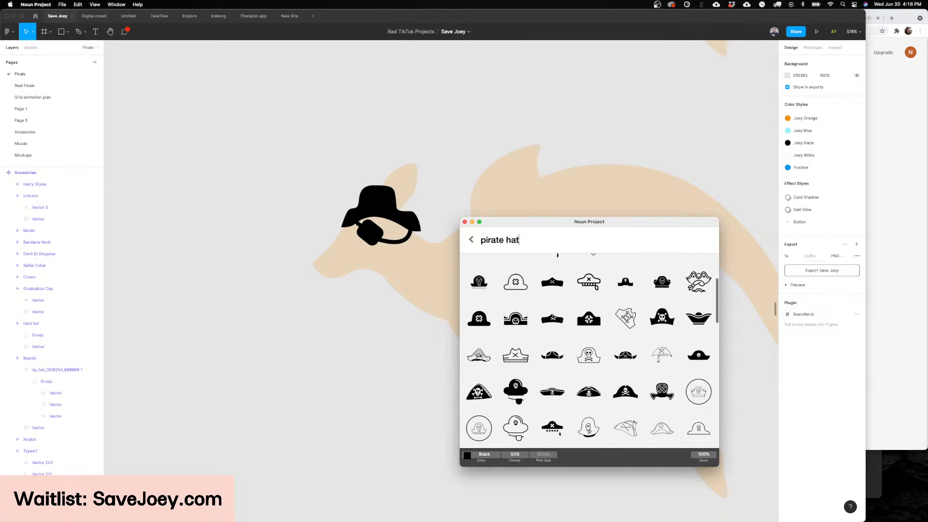
scroll(565, 331, "up", 1)
left_click_drag(551, 317, 282, 364)
Step: Browse more pirate hat icons and examine the existing kangaroo variants in the Accessories component set
scroll(647, 305, "up", 3)
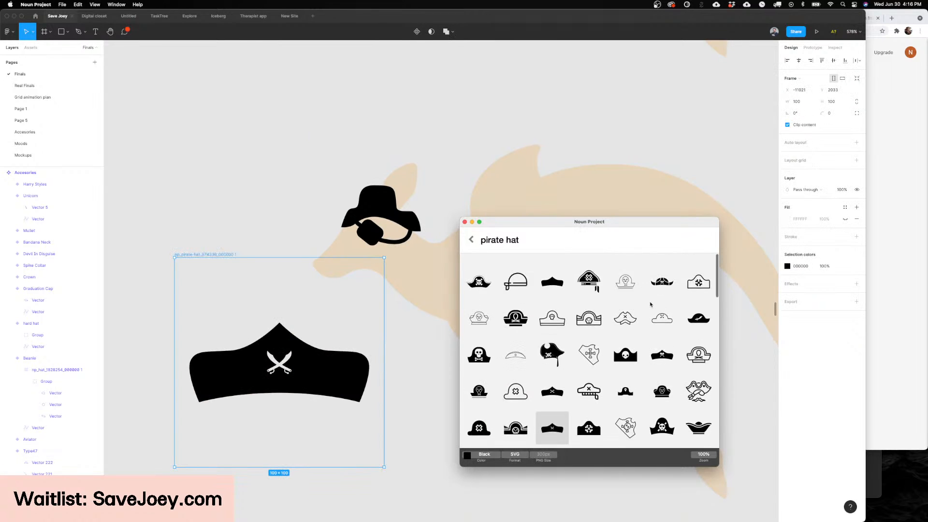
scroll(650, 304, "up", 1)
scroll(633, 307, "down", 4)
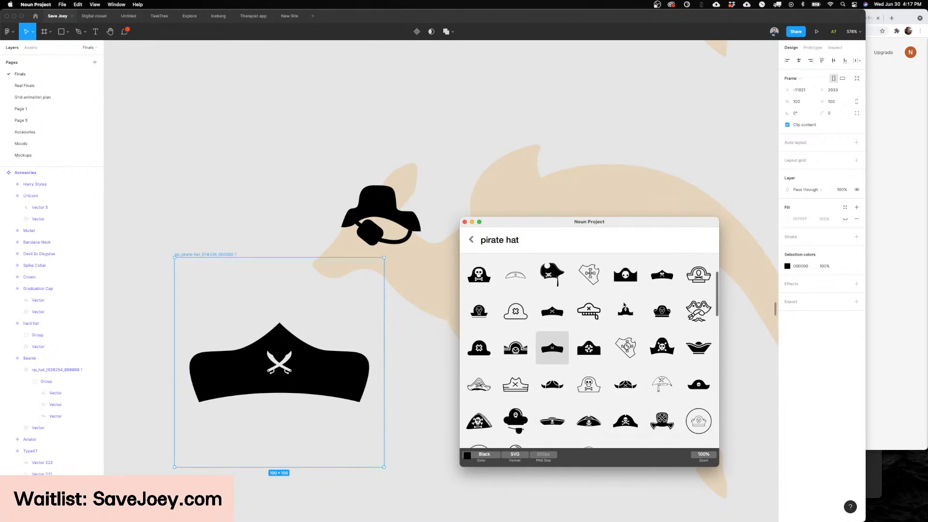
scroll(615, 311, "down", 2)
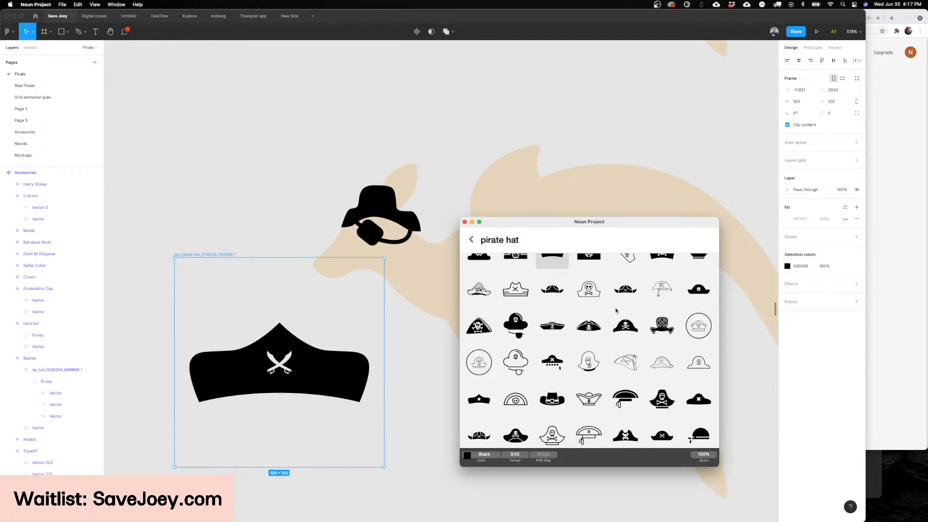
scroll(357, 262, "down", 10)
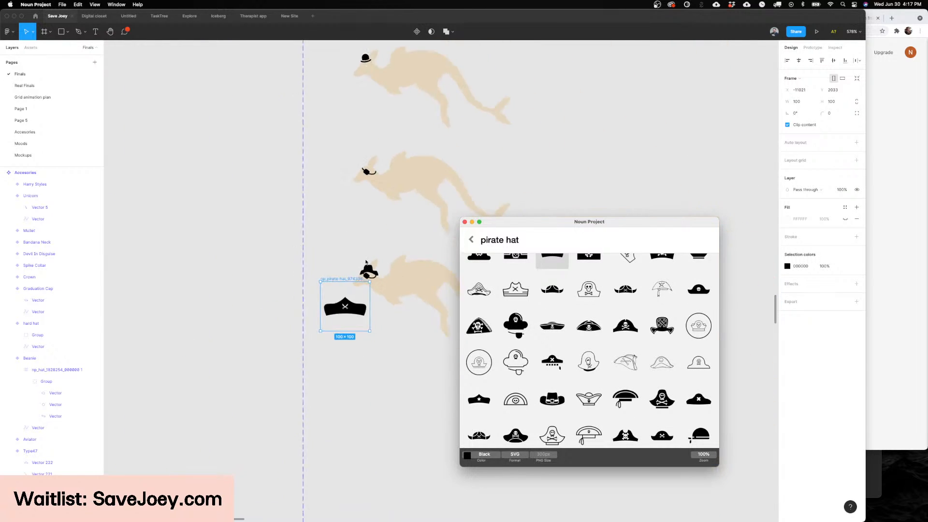
scroll(366, 262, "up", 10)
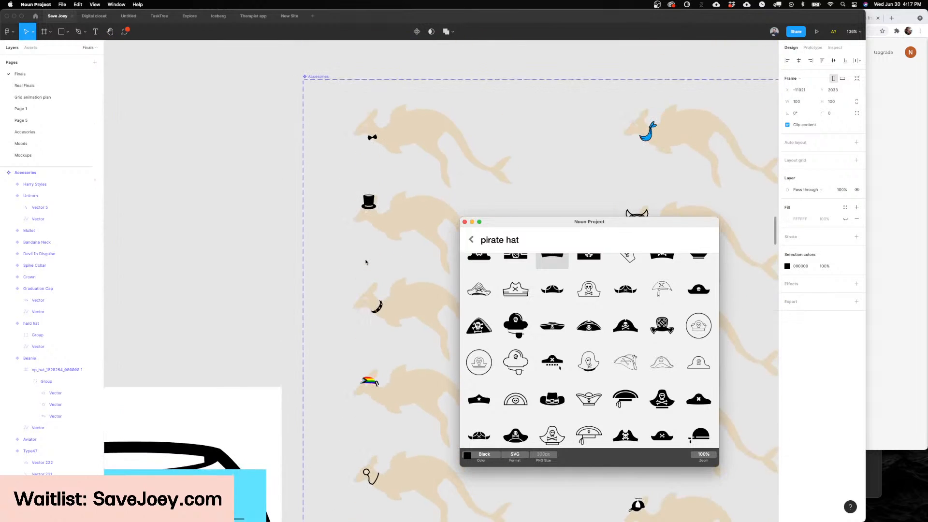
scroll(366, 262, "down", 3)
scroll(365, 261, "right", 5)
scroll(366, 262, "right", 4)
scroll(365, 262, "up", 5)
scroll(366, 262, "left", 4)
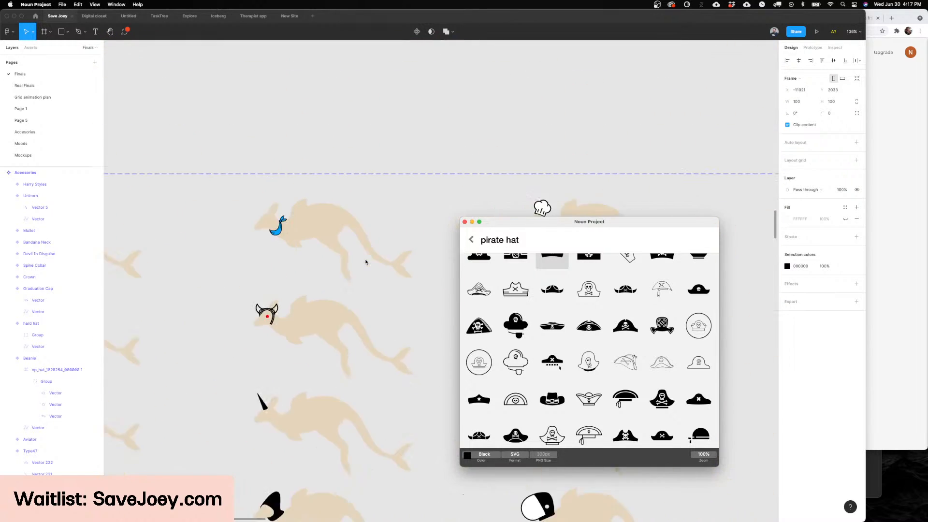
scroll(430, 211, "up", 6)
scroll(377, 215, "up", 3)
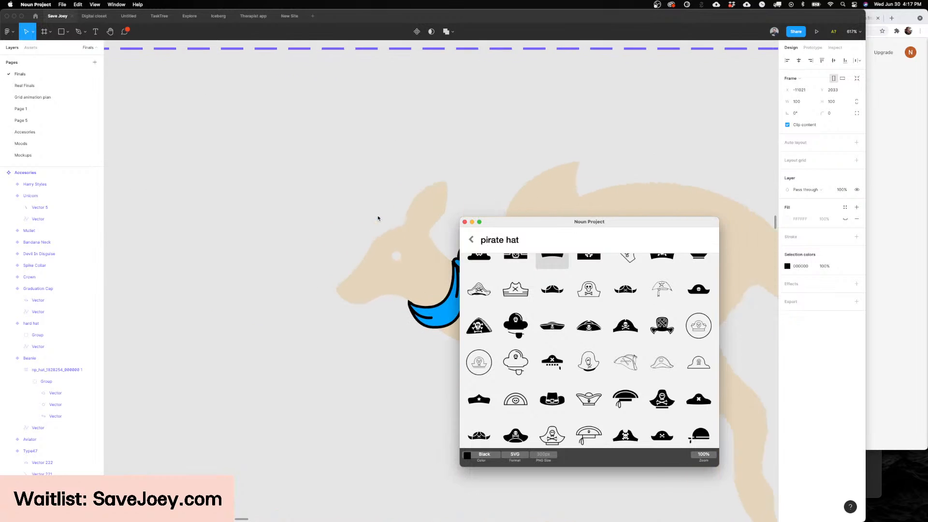
scroll(377, 218, "down", 8)
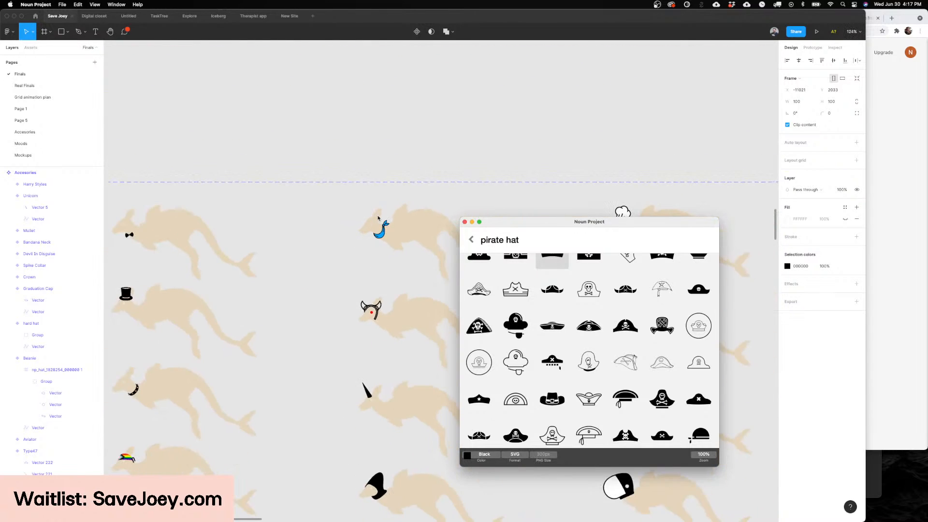
scroll(378, 218, "down", 10)
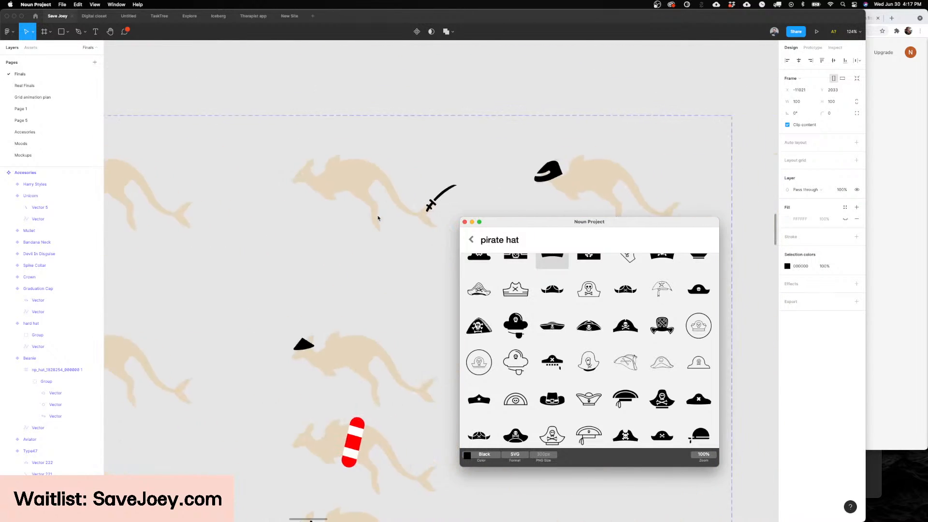
scroll(363, 273, "up", 5)
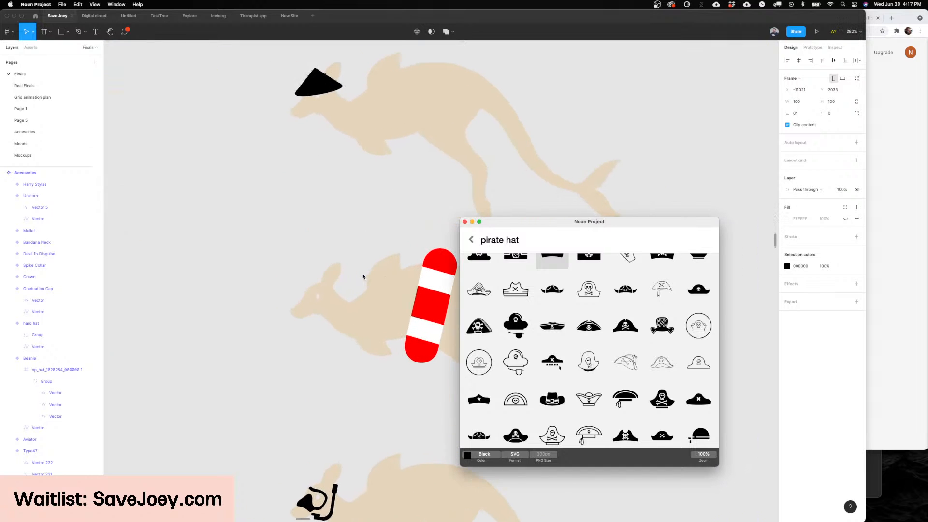
Step: Place the imported crossed-swords pirate hat on the hat variant's head and scale it to about 32 × 14
scroll(363, 277, "down", 6)
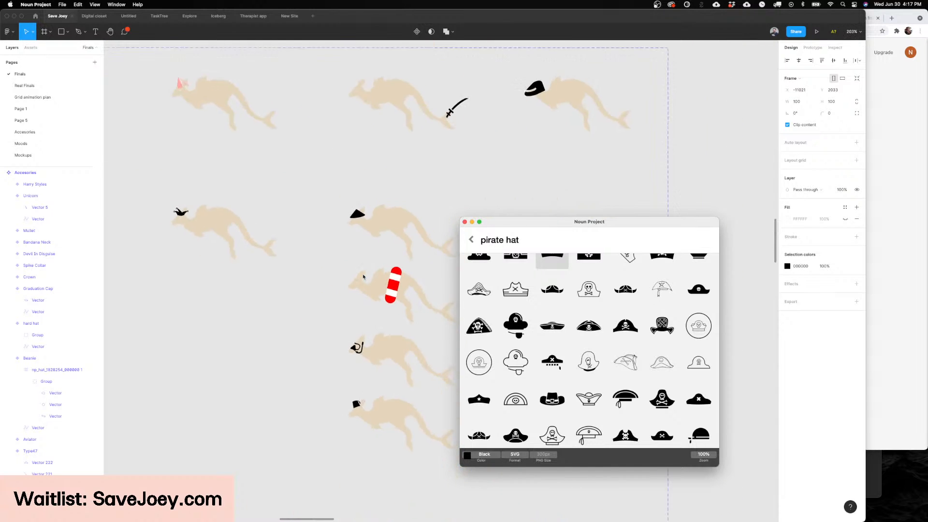
scroll(363, 277, "left", 10)
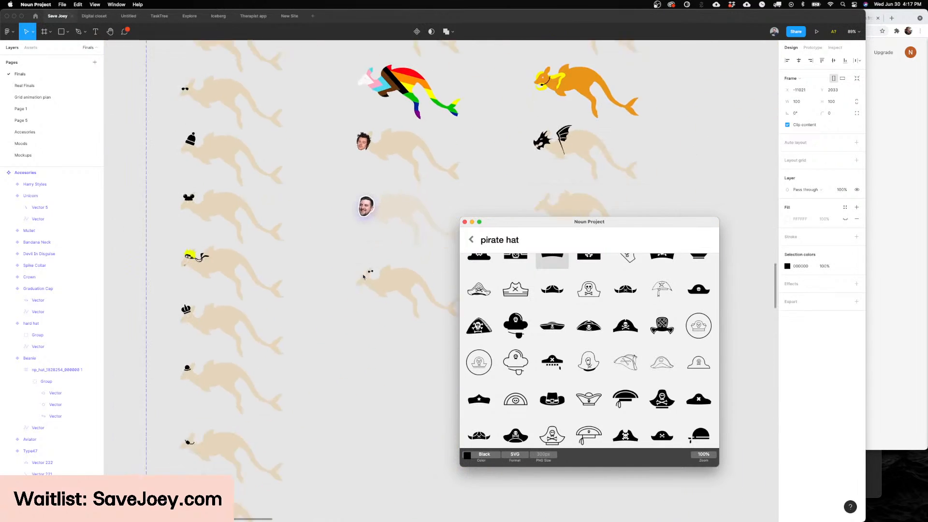
scroll(363, 277, "down", 3)
scroll(375, 276, "up", 6)
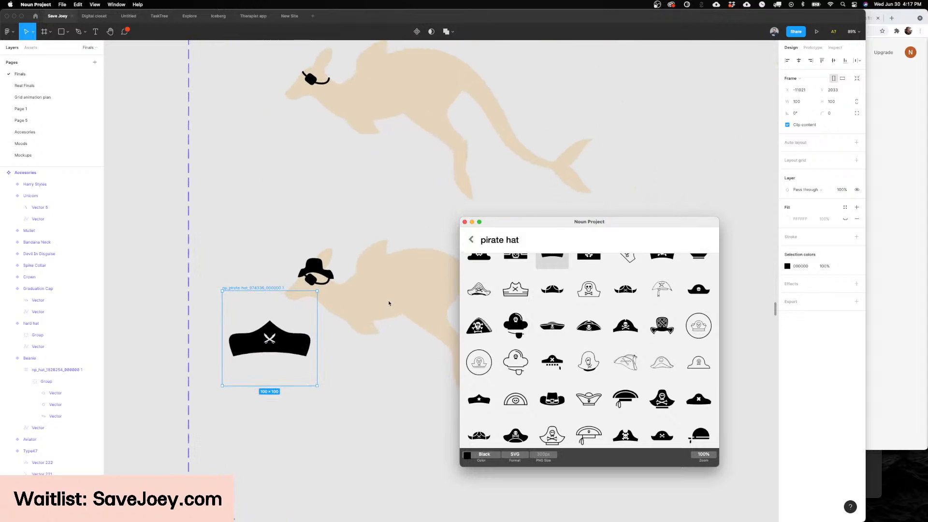
left_click(255, 376)
left_click_drag(250, 368, 292, 289)
scroll(293, 254, "up", 4)
left_click(293, 254)
scroll(293, 254, "up", 4)
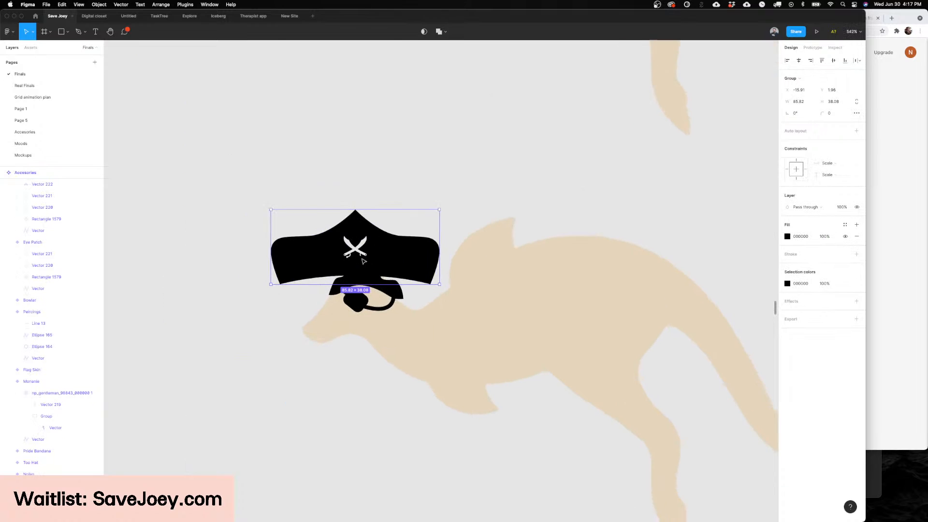
key("Delete")
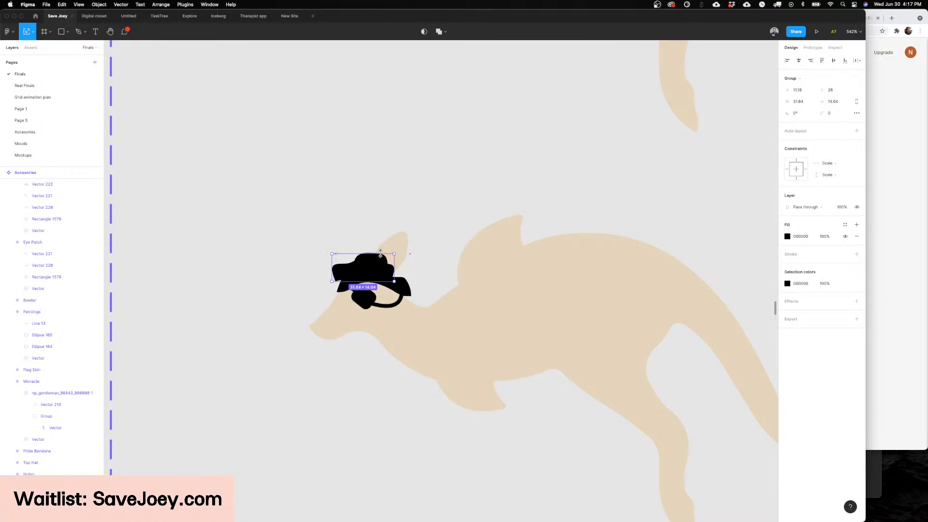
Step: Replace the hand-drawn hat with the crossed-swords pirate hat inside the variant and nudge it up on the head
key("super+v")
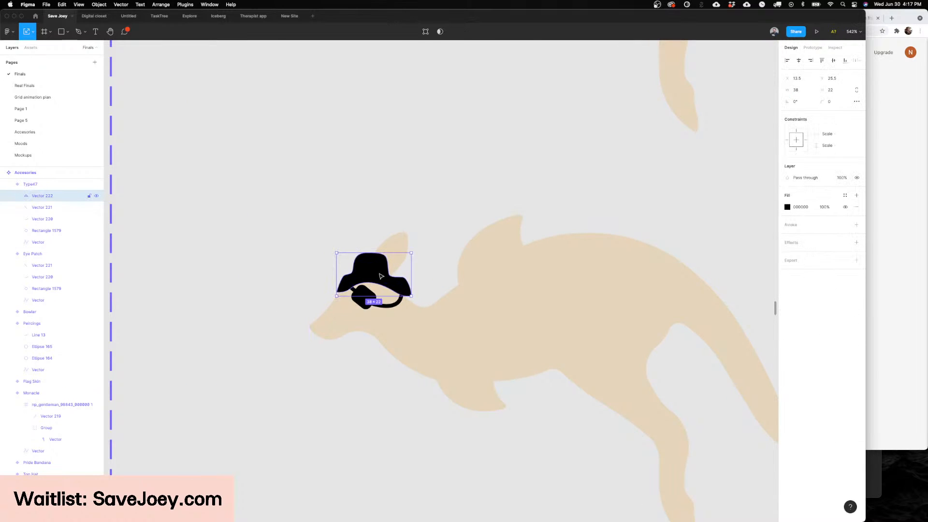
key("Delete")
key("super+v")
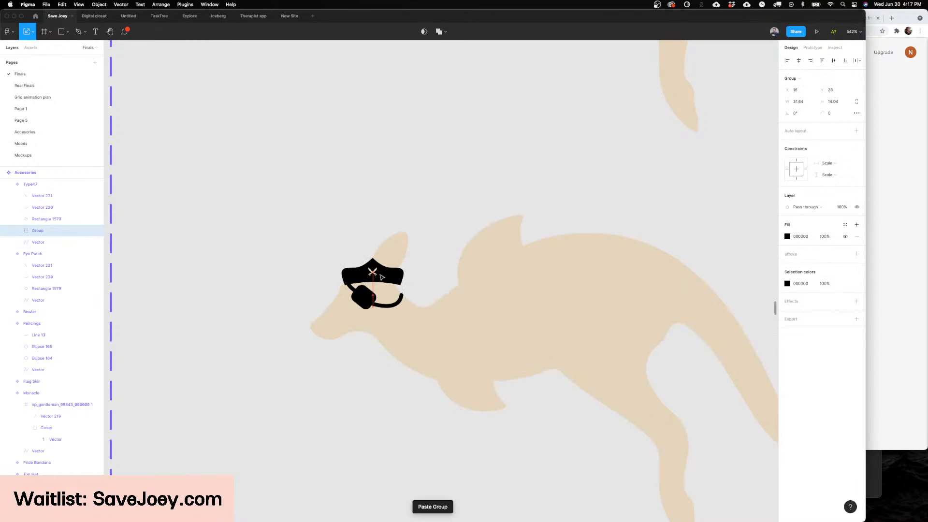
left_click_drag(381, 276, 382, 274)
scroll(382, 274, "left", 2)
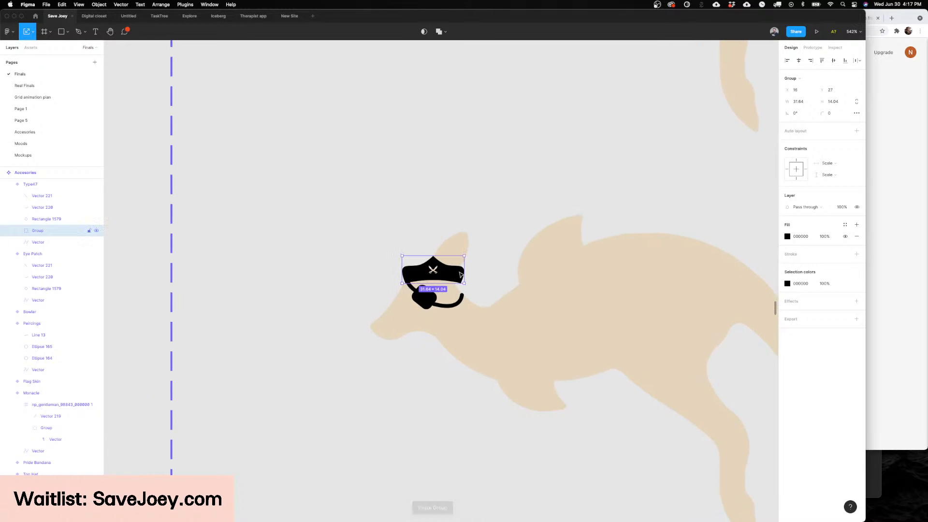
Step: Narrow the pirate hat to 28 wide and tilt it to about −7.4° so it follows the head
mouse_move(464, 270)
left_mouse_down()
mouse_move(456, 270)
mouse_move(460, 254)
mouse_move(453, 273)
left_mouse_up()
left_click(478, 173)
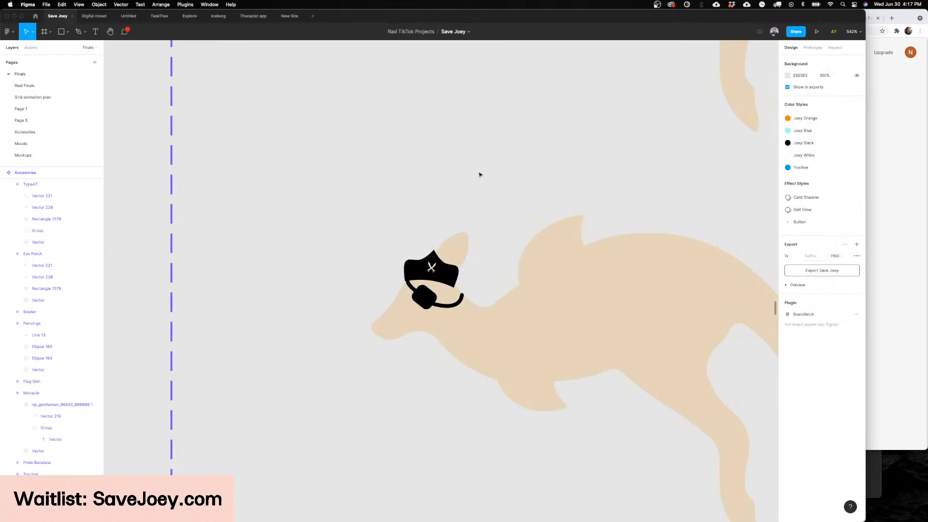
scroll(478, 174, "down", 5)
scroll(452, 190, "up", 3)
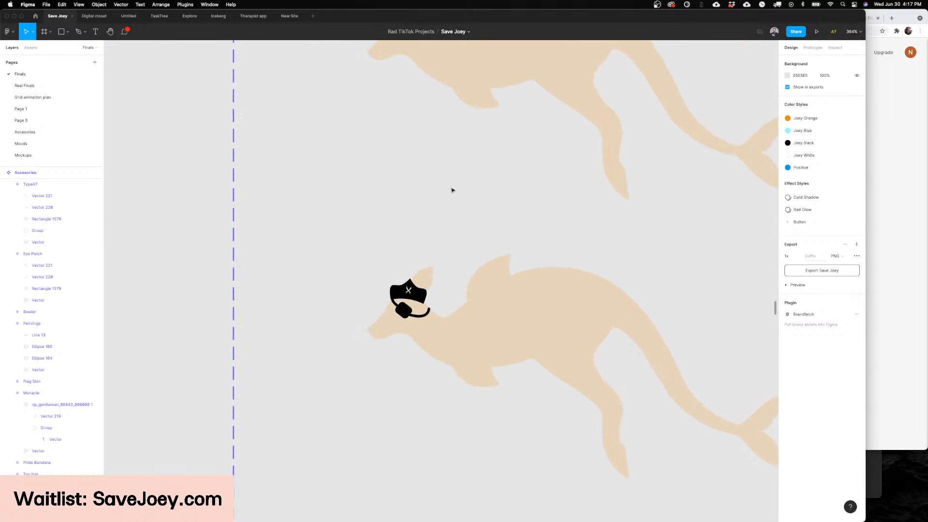
scroll(452, 190, "down", 4)
scroll(452, 189, "up", 3)
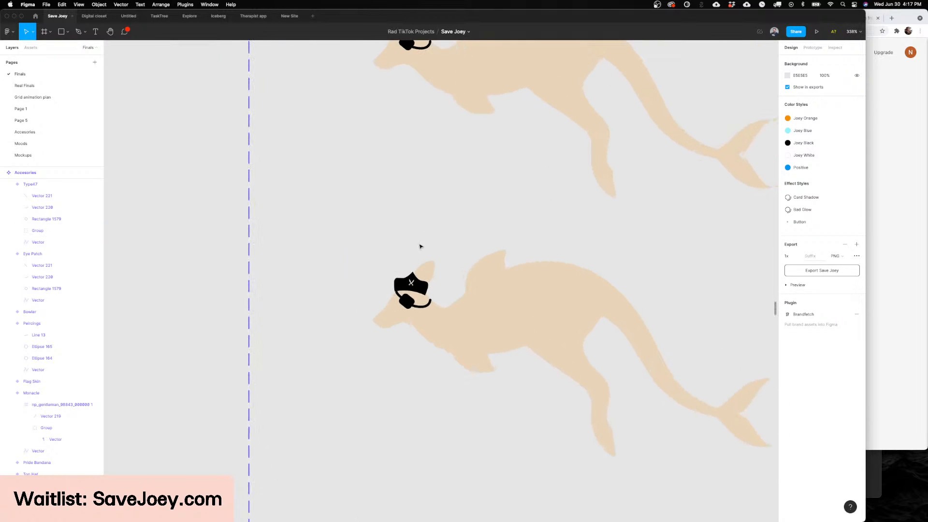
Step: Reduce the pirate hat's height to about 15.7 so it sits above the eye patch
left_click(411, 289)
double_click(417, 287)
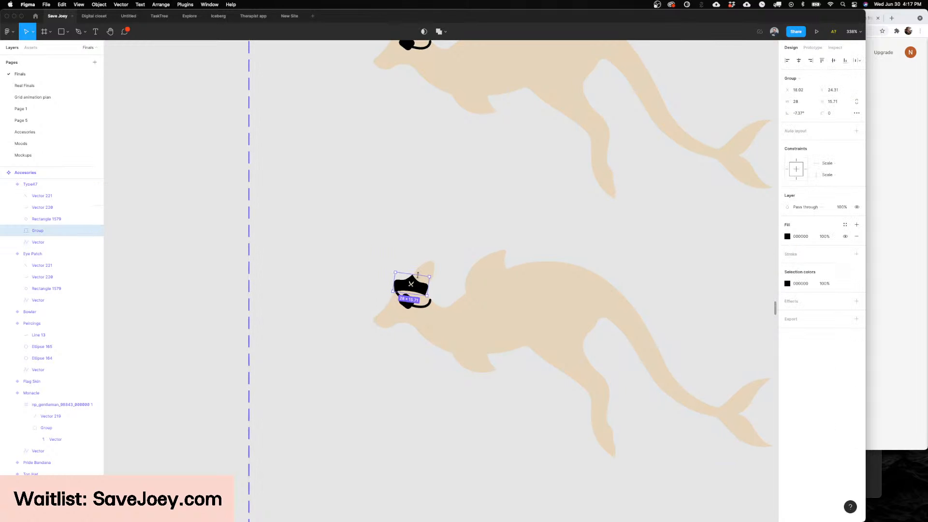
left_click(449, 238)
scroll(448, 239, "down", 3)
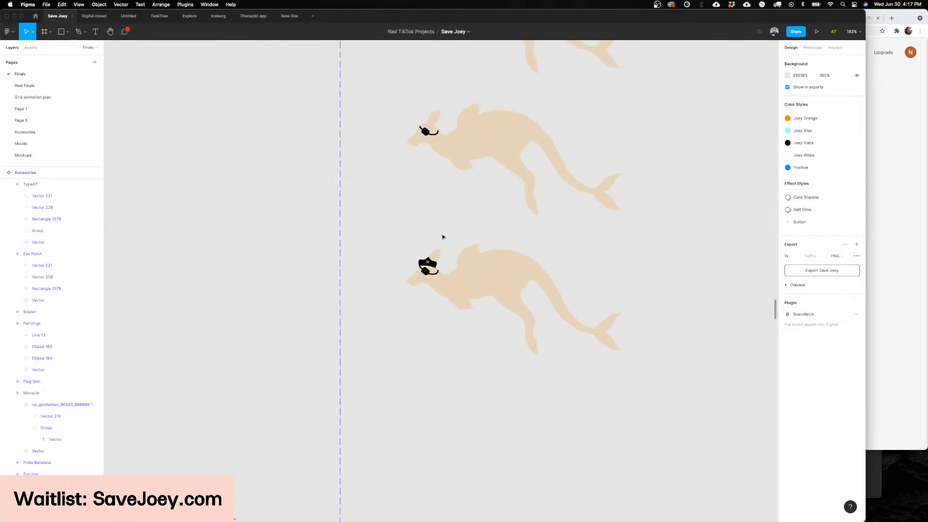
scroll(436, 236, "up", 5)
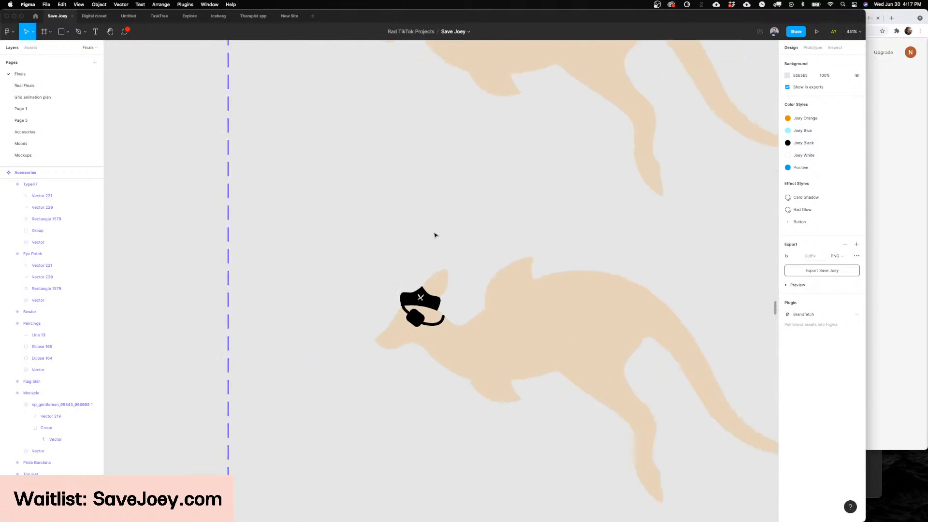
scroll(435, 234, "down", 7)
Step: Duplicate the pirate hat variant directly below and set the copy's type to Mermaid tail
left_click(375, 352)
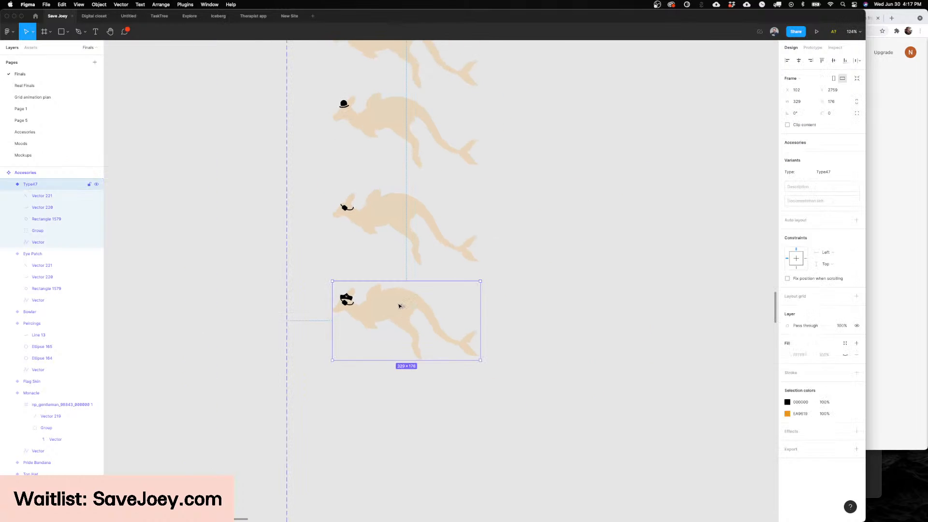
left_click_drag(399, 306, 397, 402)
scroll(399, 393, "down", 3)
scroll(433, 290, "up", 3)
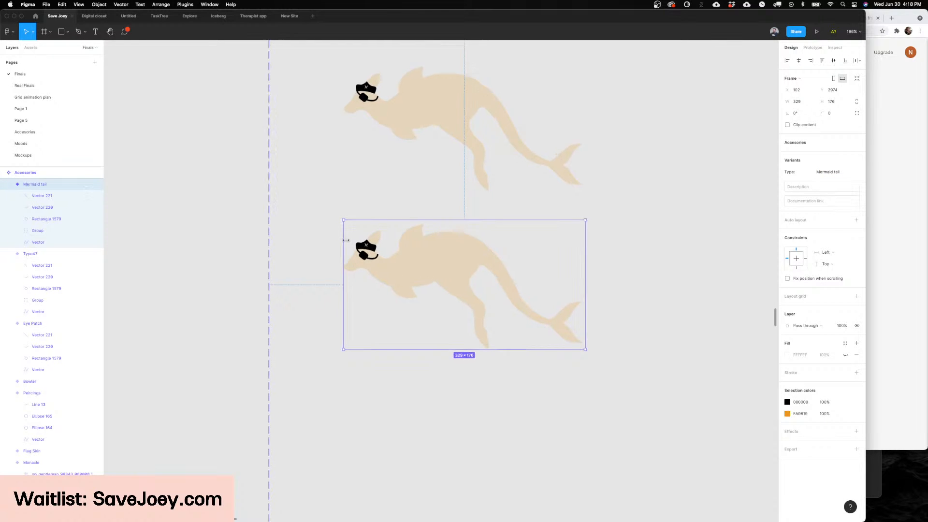
Step: Delete the pirate hat, eye patch and straps from the Mermaid tail variant, leaving only the kangaroo
scroll(349, 246, "up", 5)
double_click(365, 248)
key("Delete")
left_click(375, 268)
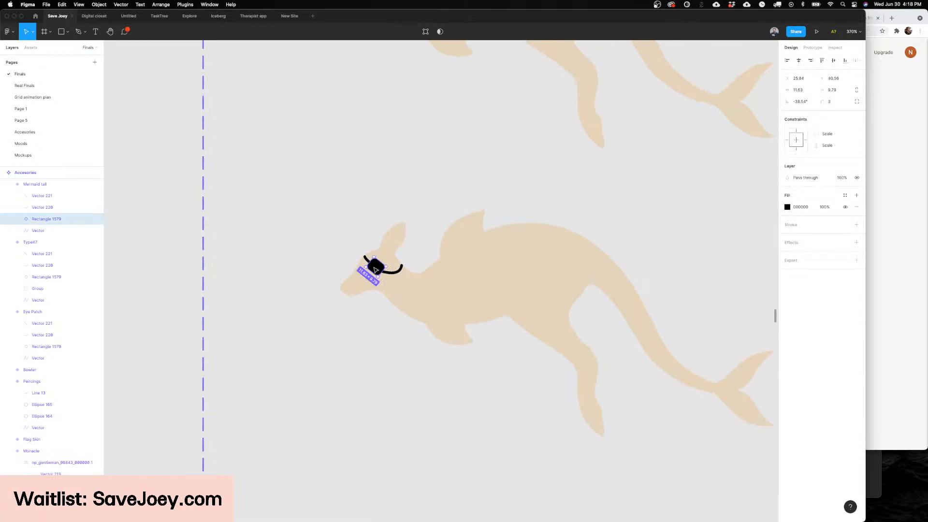
left_click(392, 274, "shift")
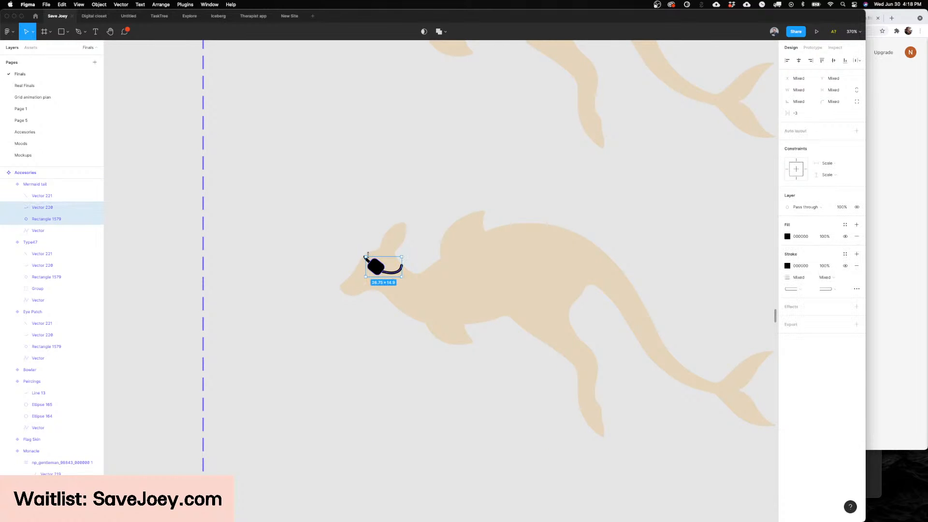
key("Delete")
left_click(366, 260)
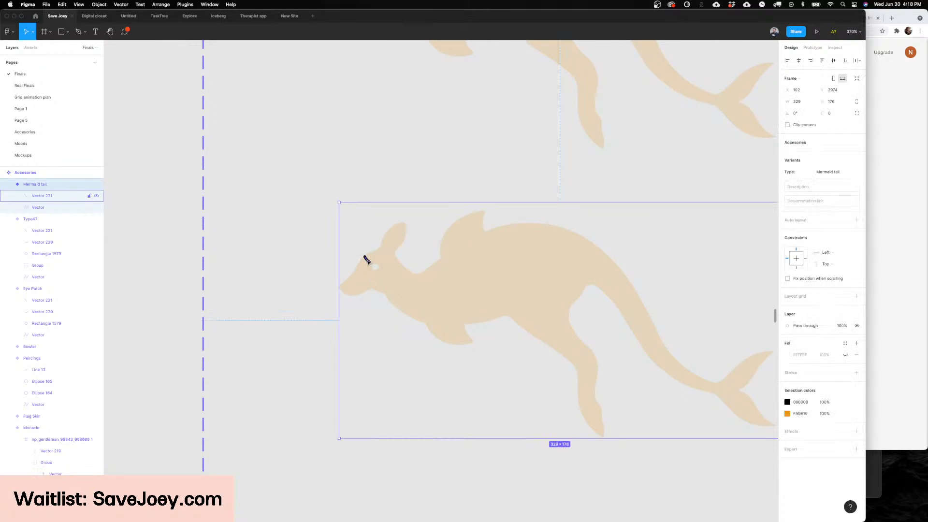
key("Delete")
scroll(416, 239, "down", 5)
scroll(425, 239, "right", 3)
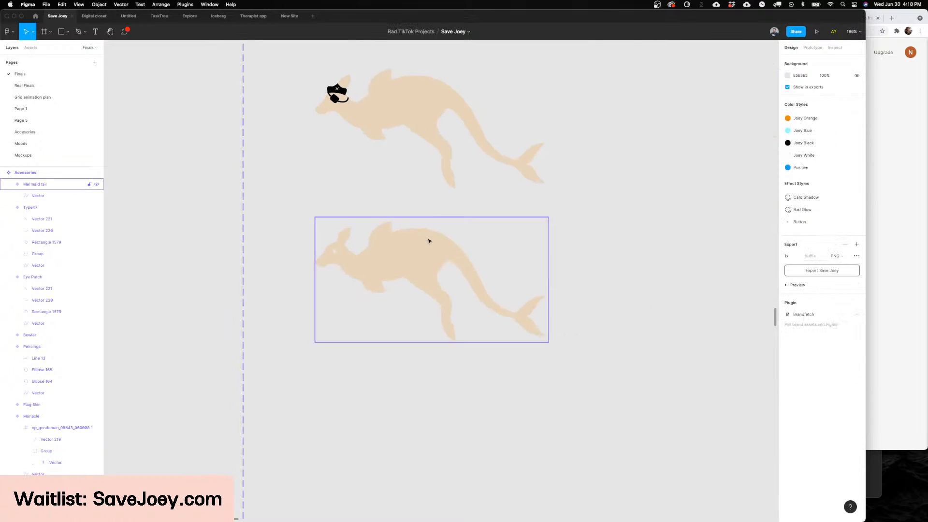
key("Escape")
Step: Draw a closed, curved mermaid tail outline about 105 × 109 with the Pen tool, from the kangaroo's rump to the tail fin
scroll(467, 254, "up", 3)
key("p")
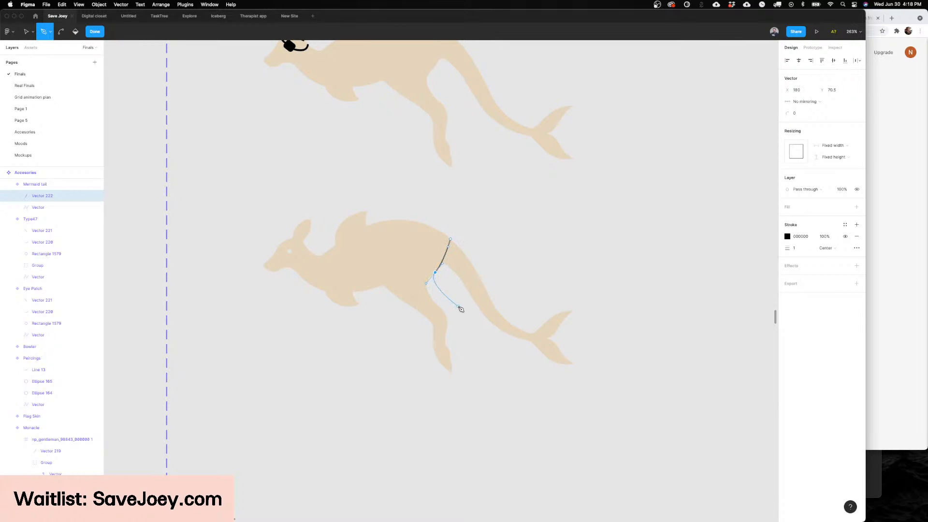
key("Escape")
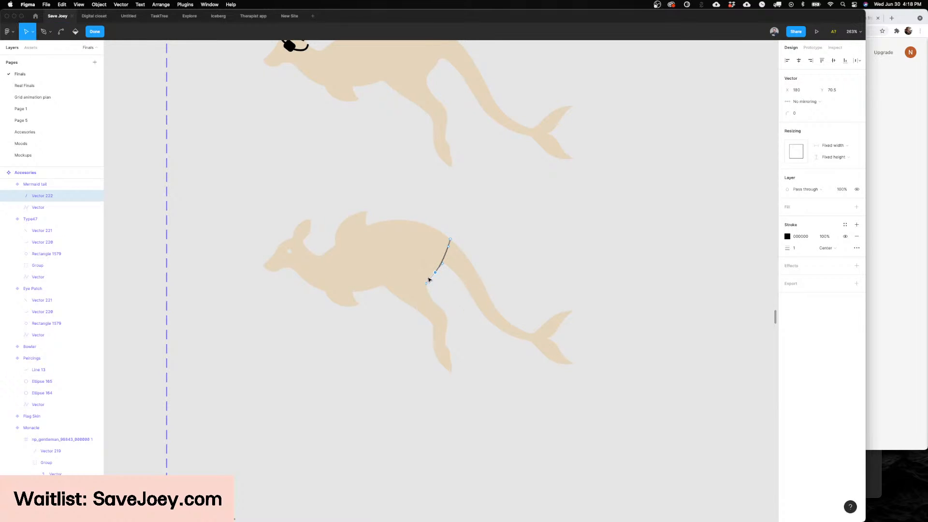
key("p")
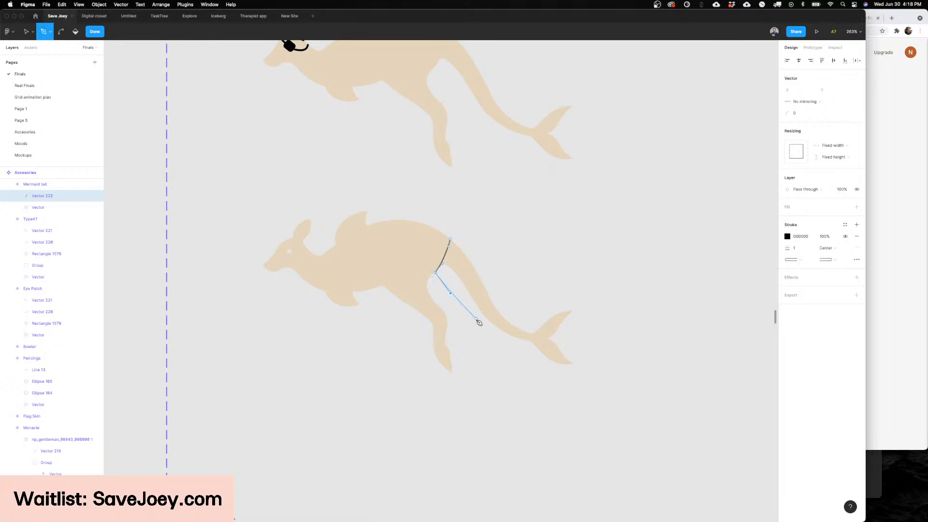
left_click(480, 329)
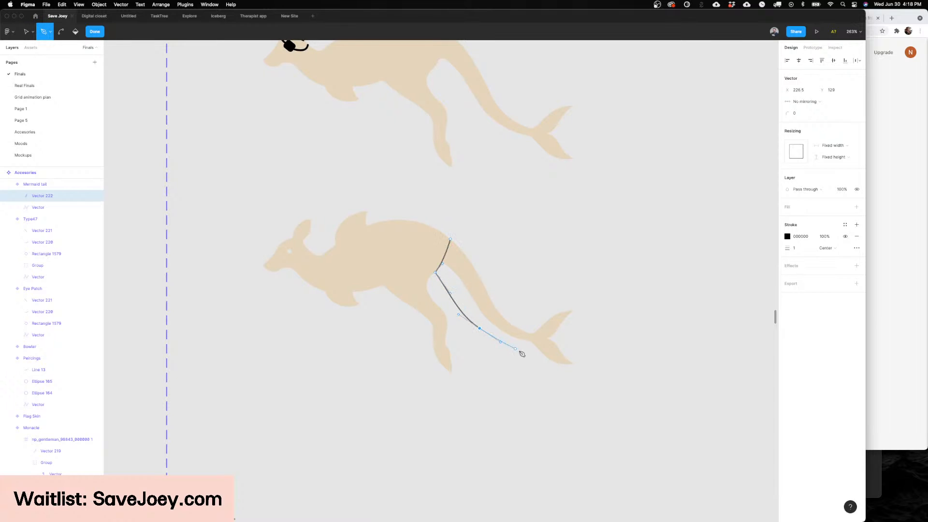
key("super+z")
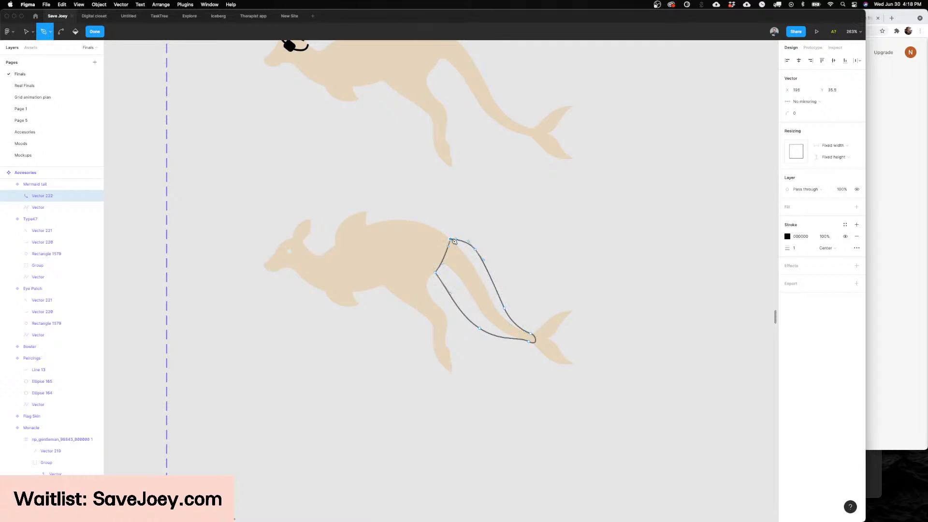
key("Return")
Step: Swap the mermaid tail outline's black stroke for a solid black fill
key("shift+x")
left_click(617, 264)
scroll(618, 265, "down", 5)
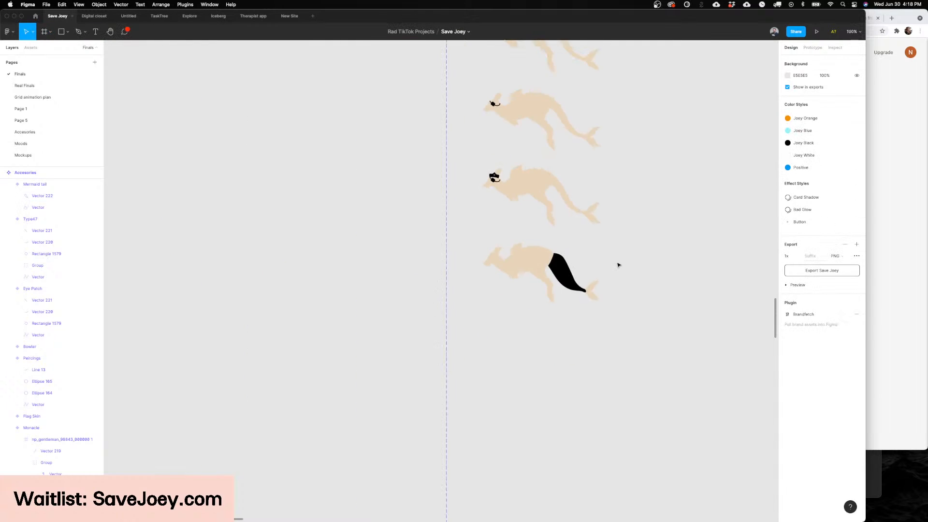
scroll(617, 265, "up", 5)
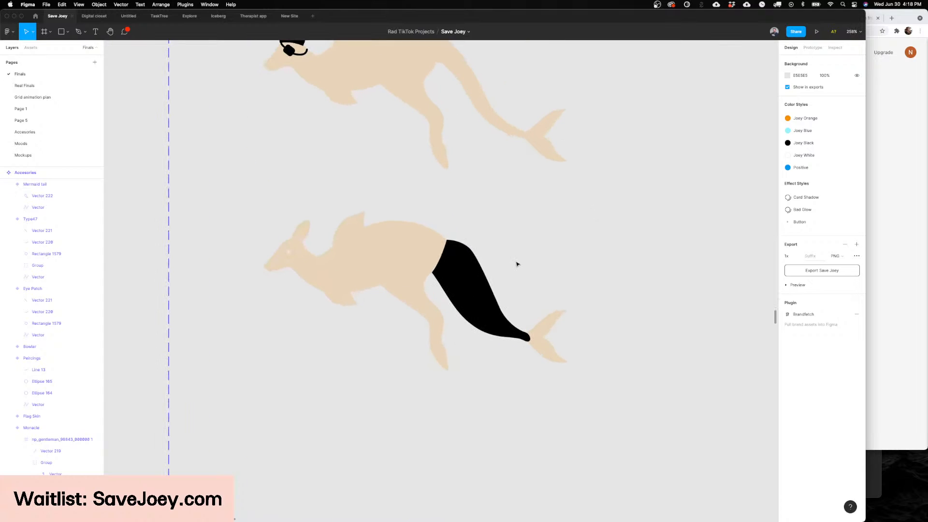
Step: Lower the mermaid tail's upper curve point to X 226.5, Y 56 to smooth the back edge
scroll(516, 266, "up", 3)
left_click(476, 309)
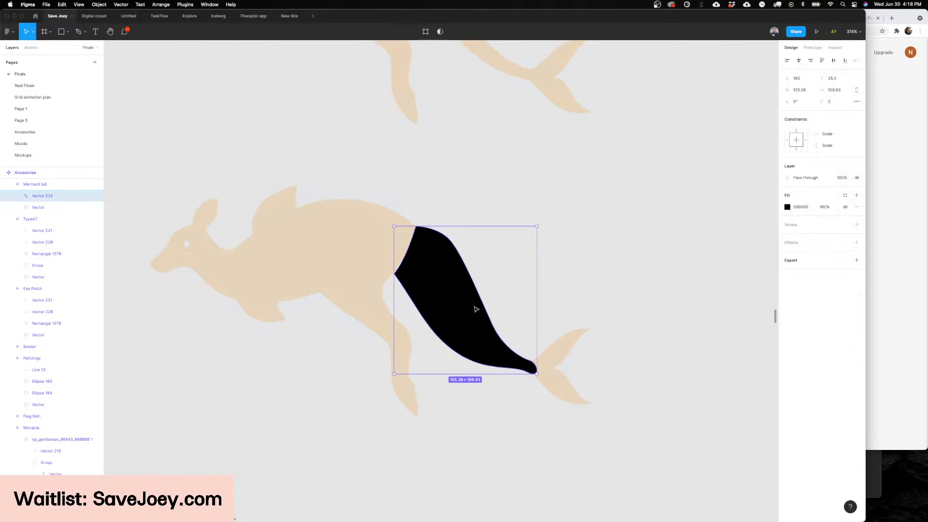
scroll(476, 309, "down", 3)
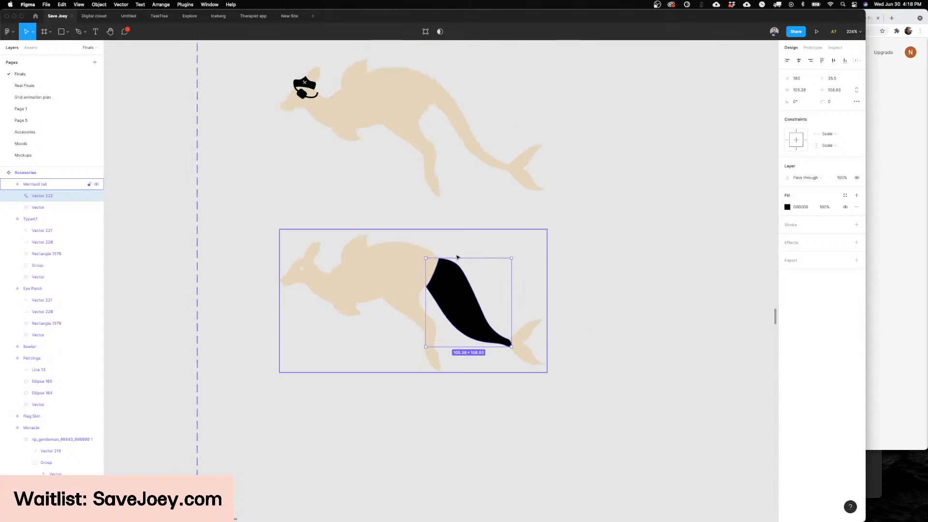
scroll(498, 257, "left", 1)
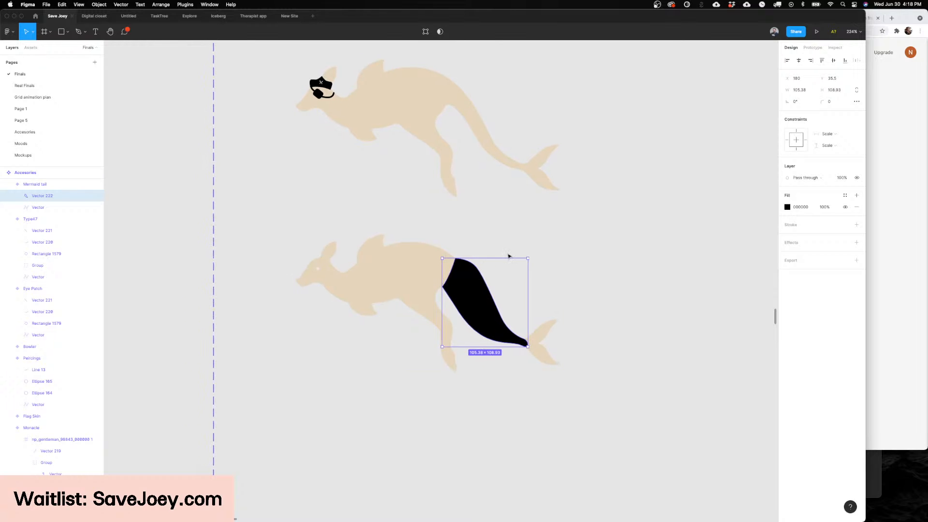
scroll(483, 270, "down", 3)
scroll(487, 276, "up", 4)
double_click(488, 278)
scroll(489, 256, "up", 4)
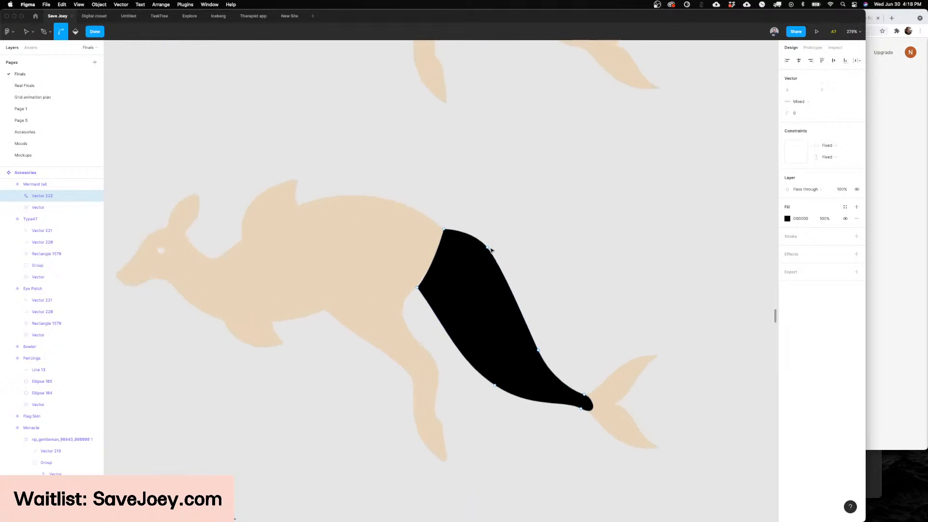
left_click(487, 249)
left_click_drag(488, 248, 495, 266)
key("super+z")
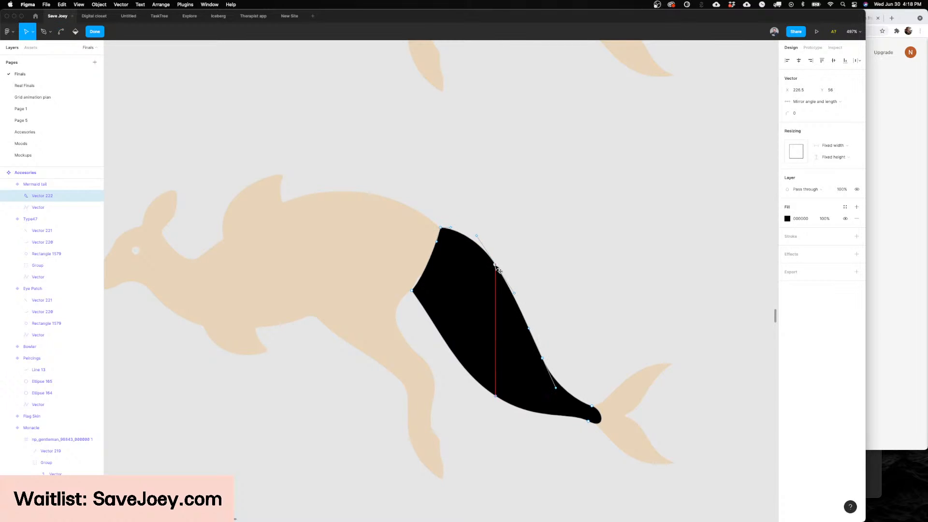
key("Escape")
key("Escape")
key("Escape")
Step: Move the mermaid tail's upper front corner forward along the kangaroo's back
scroll(495, 266, "right", 2)
scroll(494, 266, "down", 3)
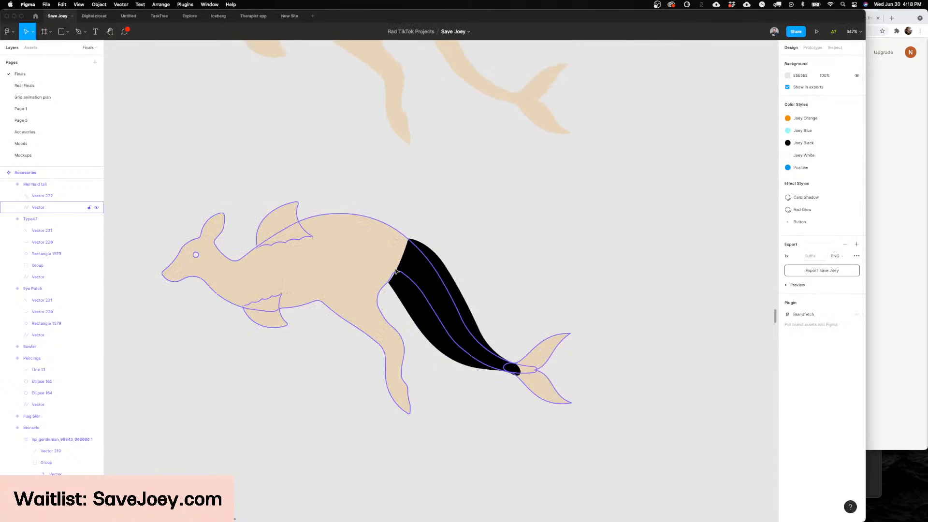
left_click(396, 272)
key("Escape")
double_click(419, 286)
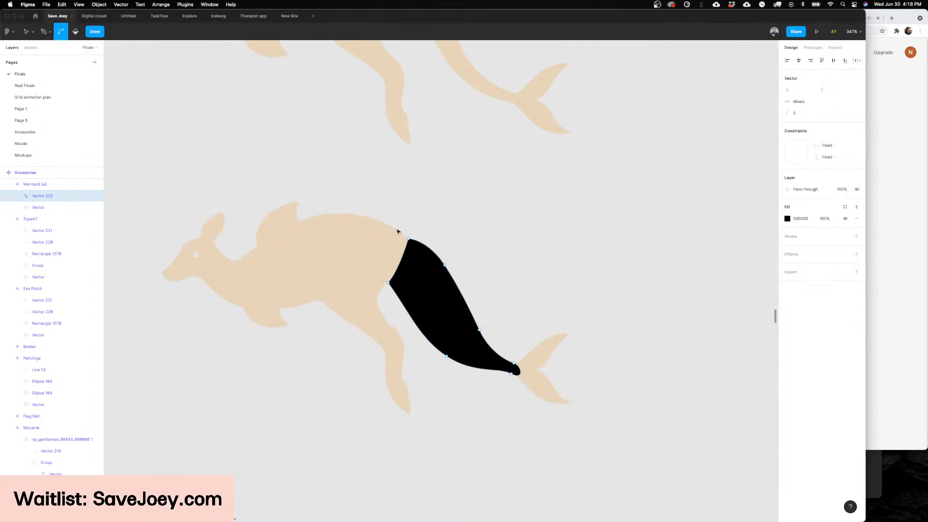
left_click_drag(408, 238, 385, 223)
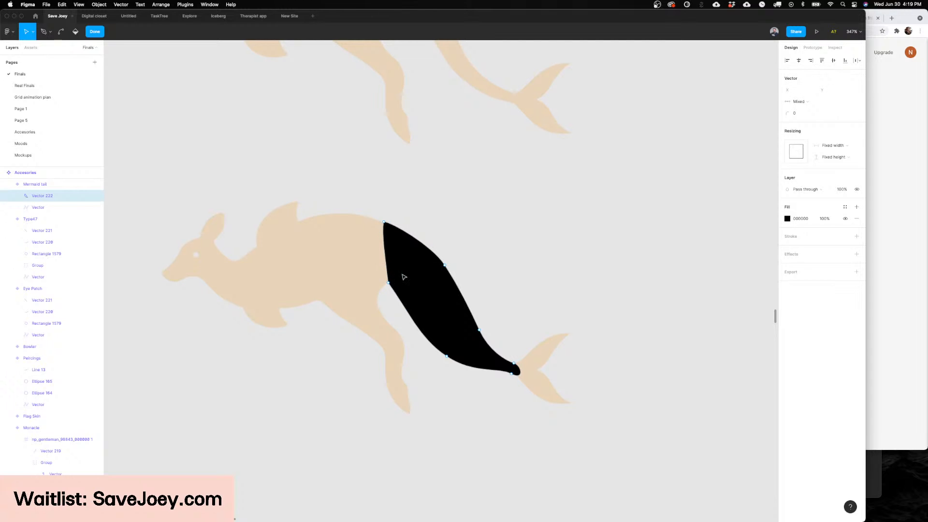
Step: Leave vector editing and examine the black tail shape against the kangaroo's body and tail fin
key("Escape")
key("Escape")
scroll(562, 213, "left", 2)
scroll(562, 213, "down", 3)
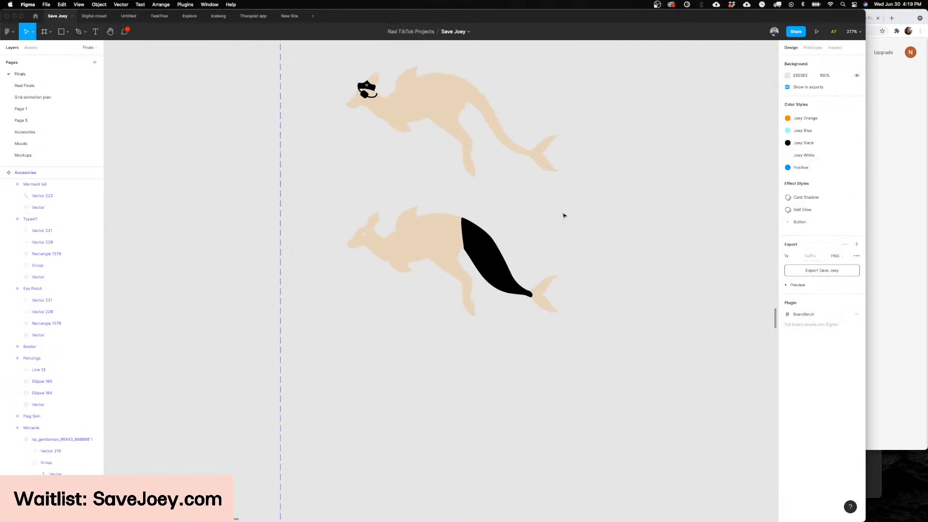
scroll(564, 213, "right", 2)
scroll(564, 214, "up", 2)
scroll(531, 230, "up", 3)
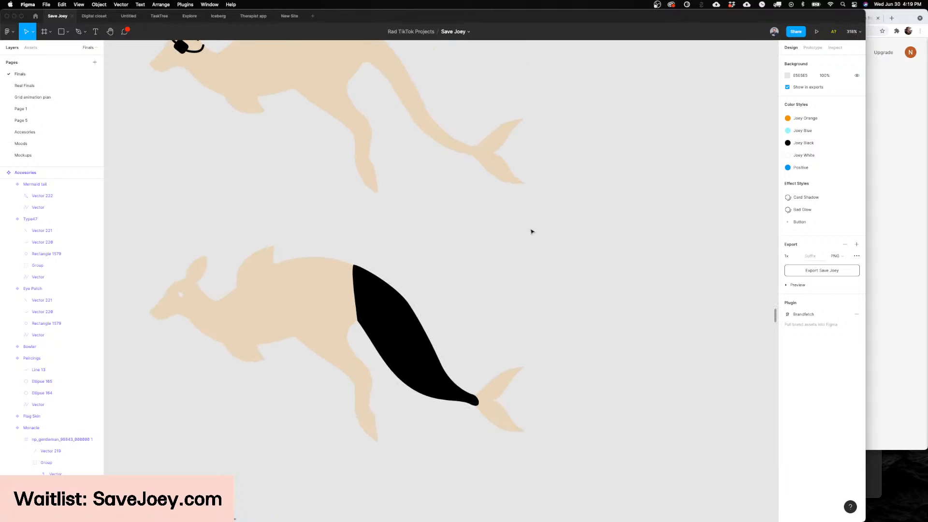
scroll(531, 232, "left", 2)
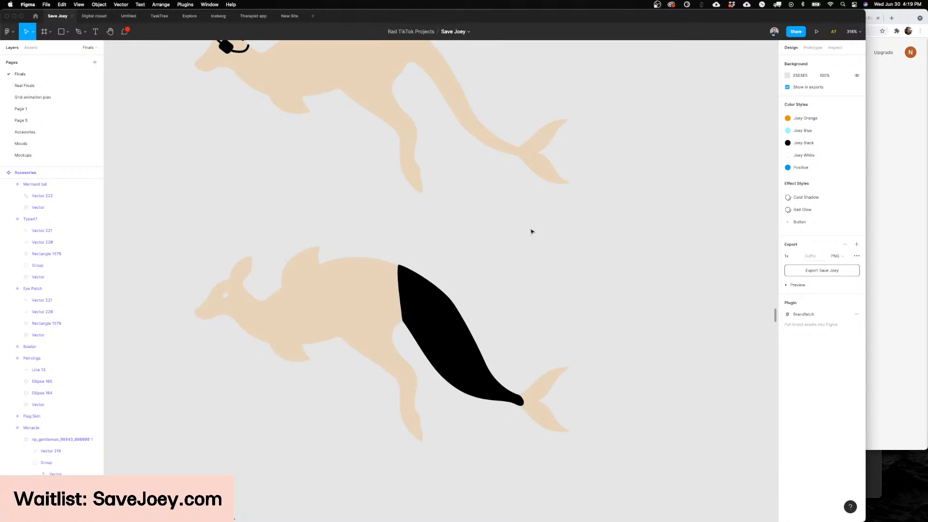
scroll(532, 232, "down", 3)
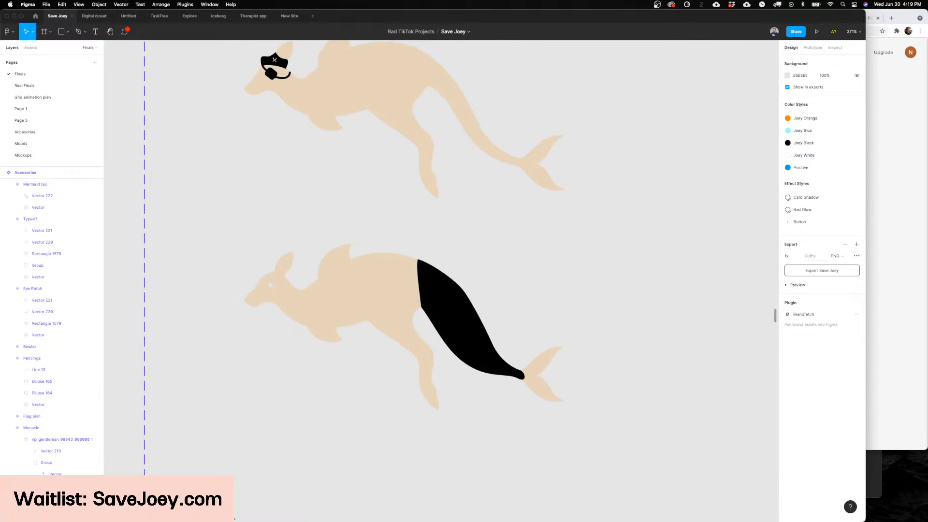
Step: Switch to Noun Project and search its icons for "mermaid", keeping the kangaroo artwork in view
mouse_move(411, 519)
left_click(364, 513)
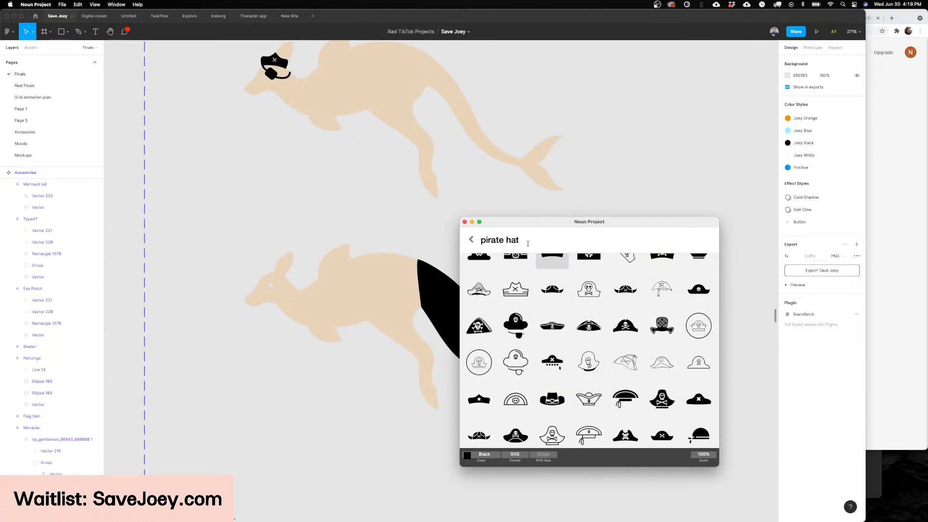
left_click_drag(590, 223, 650, 226)
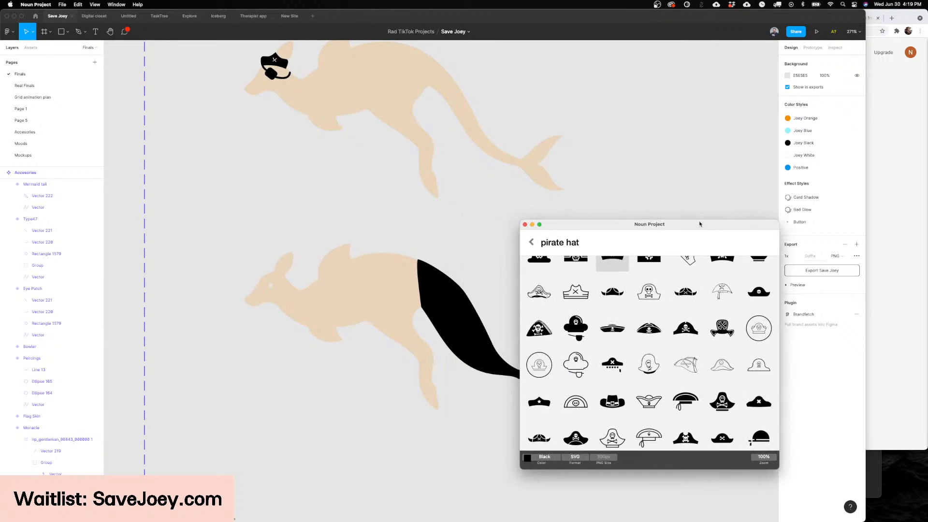
scroll(471, 216, "right", 3)
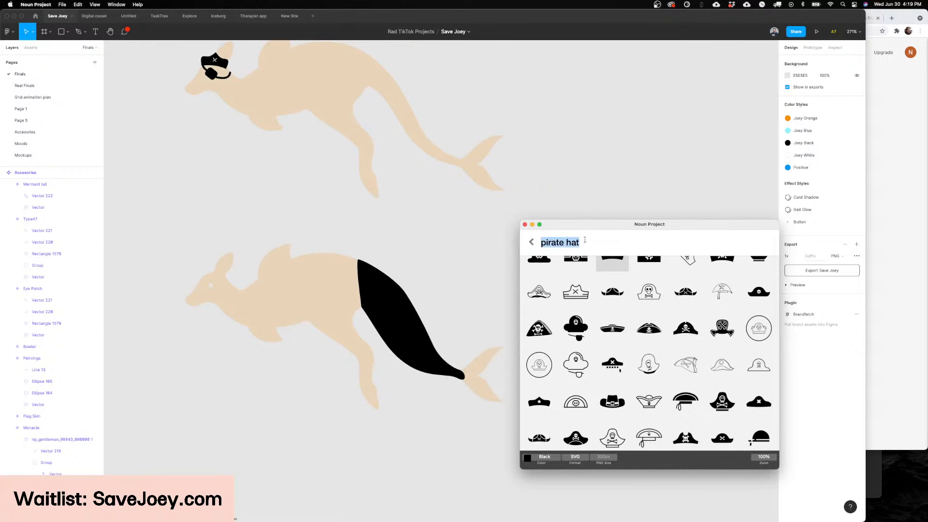
type("mermaid")
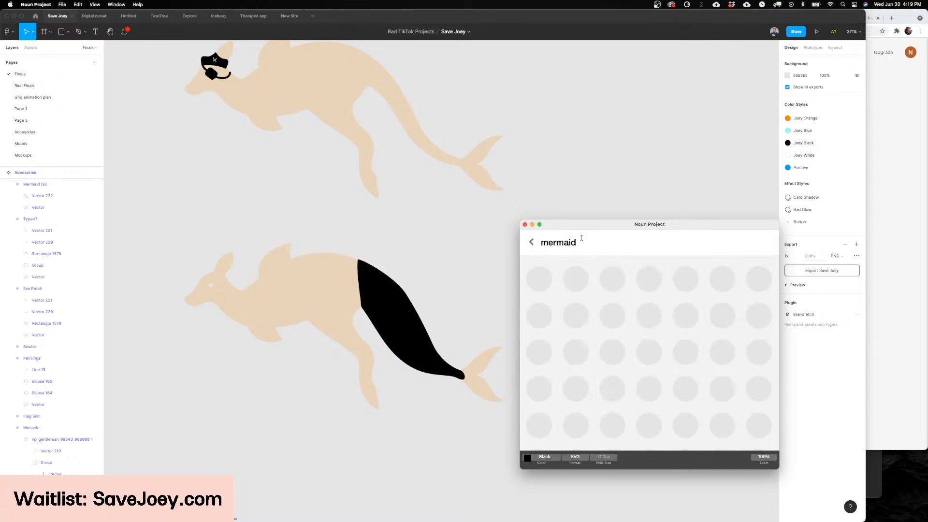
left_click_drag(582, 227, 515, 233)
scroll(420, 341, "up", 3)
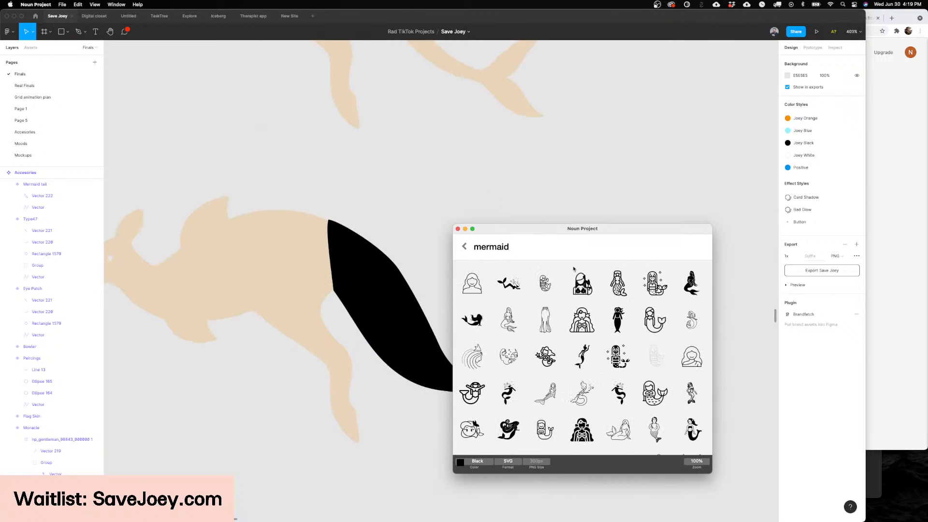
Step: Find a mermaid tail icon with scale marks in the results and place it on the canvas below the kangaroo
scroll(555, 301, "down", 2)
scroll(555, 302, "up", 2)
scroll(648, 357, "down", 2)
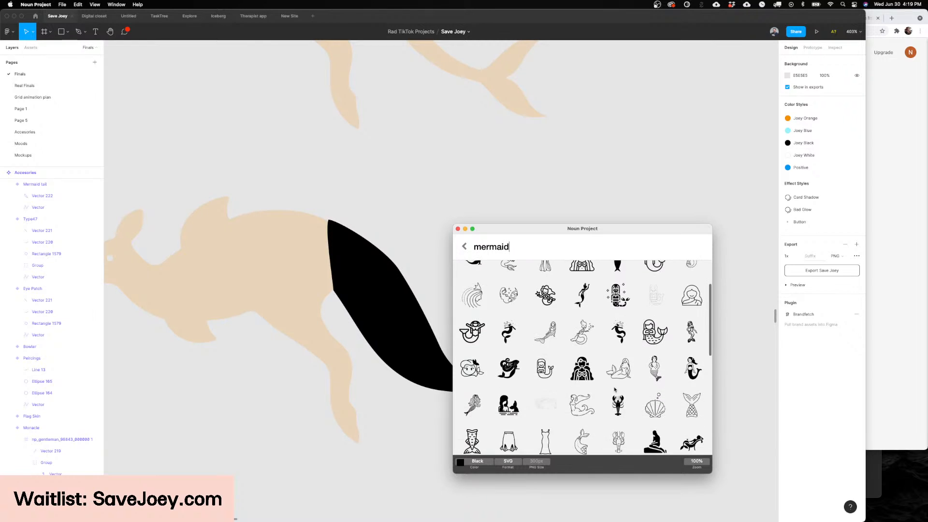
scroll(647, 357, "up", 2)
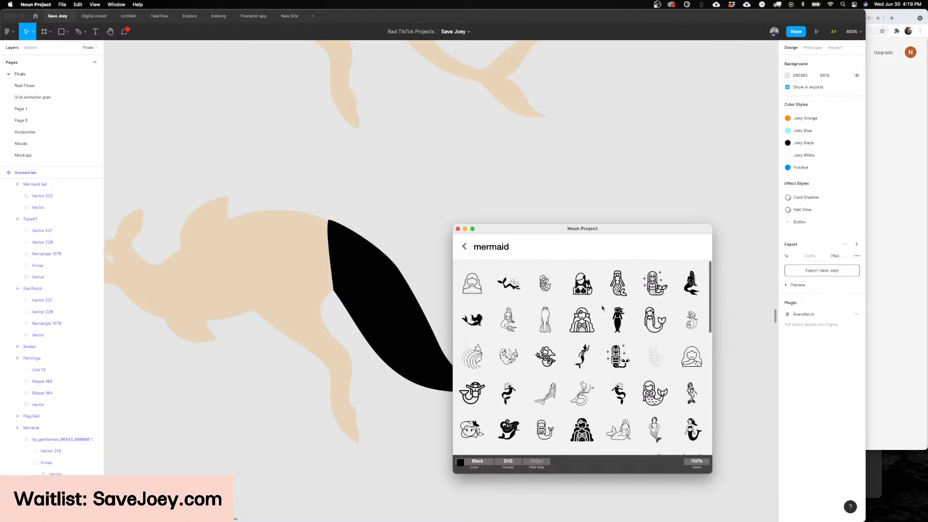
scroll(602, 308, "down", 5)
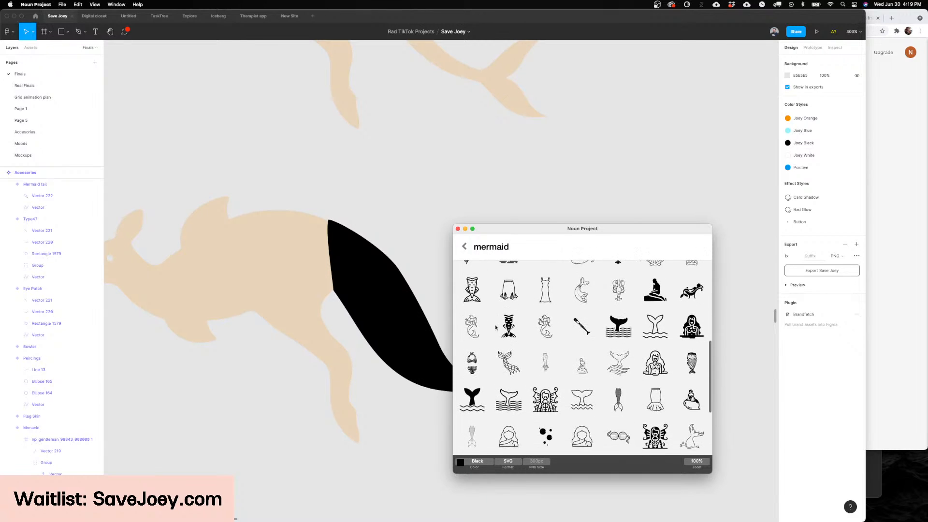
left_click_drag(471, 289, 388, 452)
scroll(414, 360, "down", 3)
scroll(414, 360, "up", 2)
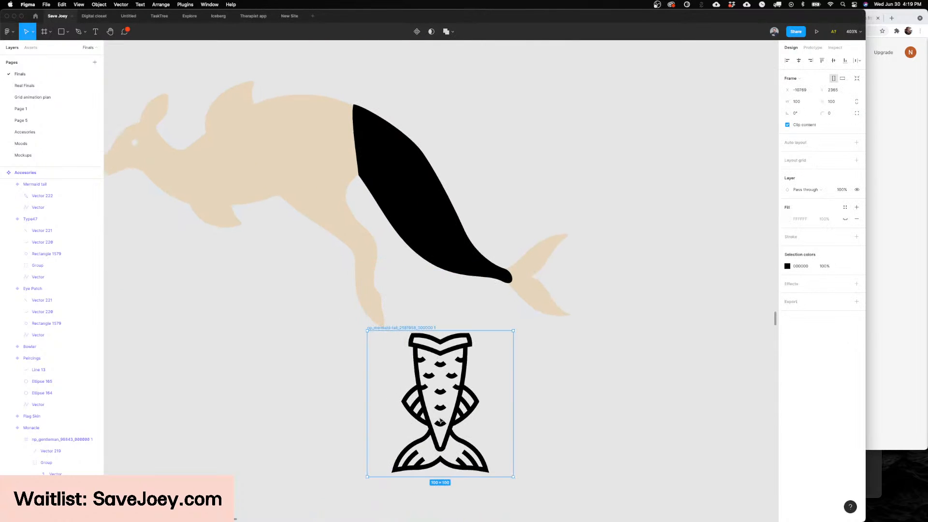
scroll(435, 357, "up", 3)
left_click(439, 356)
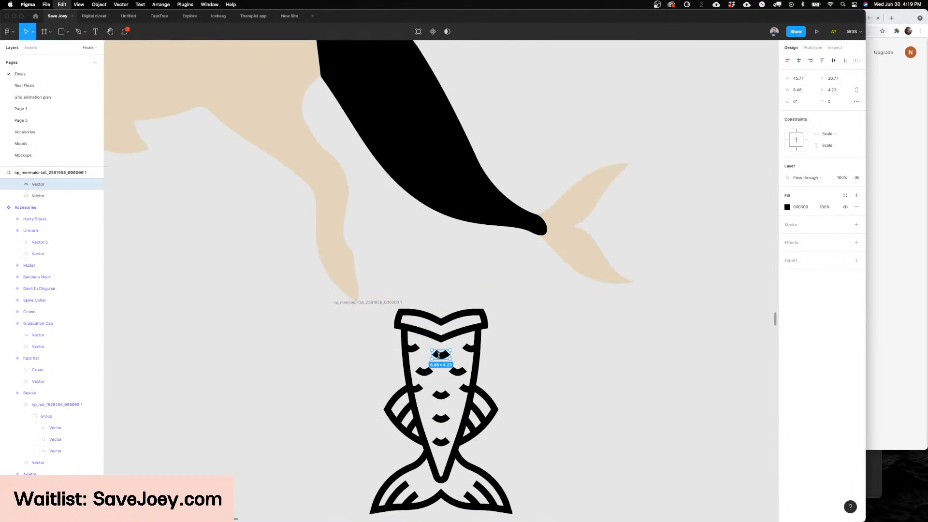
left_click(389, 304)
key("Delete")
key("super+v")
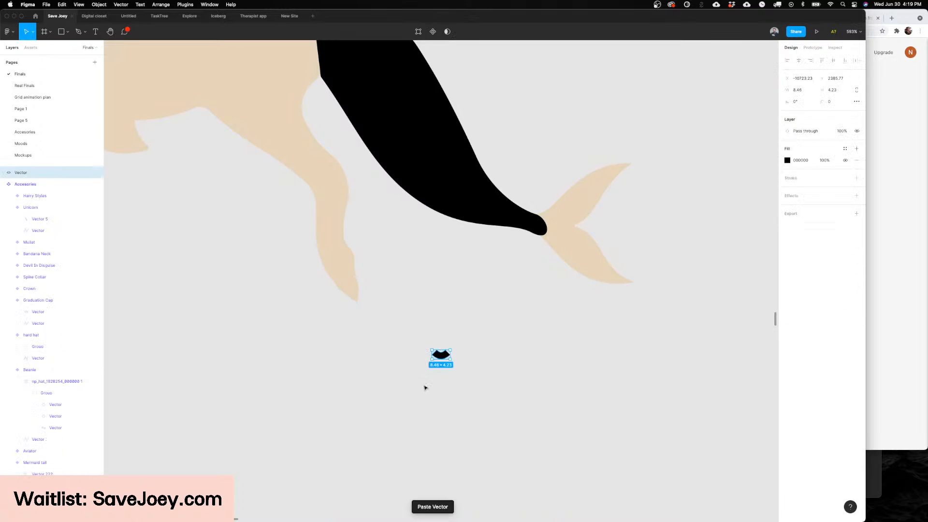
key("super+z")
key("super+z")
key("super+z")
Step: Group four of the scale marks in the middle of the mermaid tail icon, arranged as a diamond
left_click(468, 351, "shift")
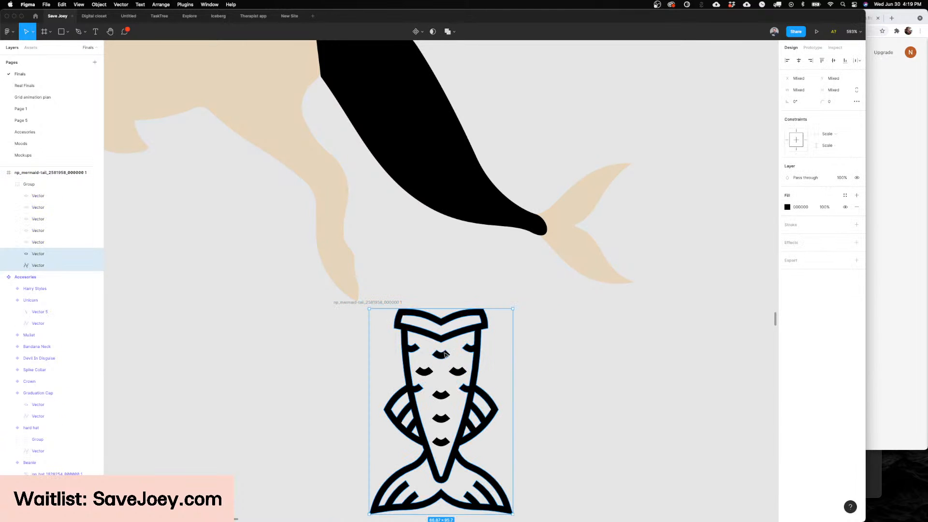
left_click(444, 354)
left_click(423, 370, "shift")
left_click(457, 371, "shift")
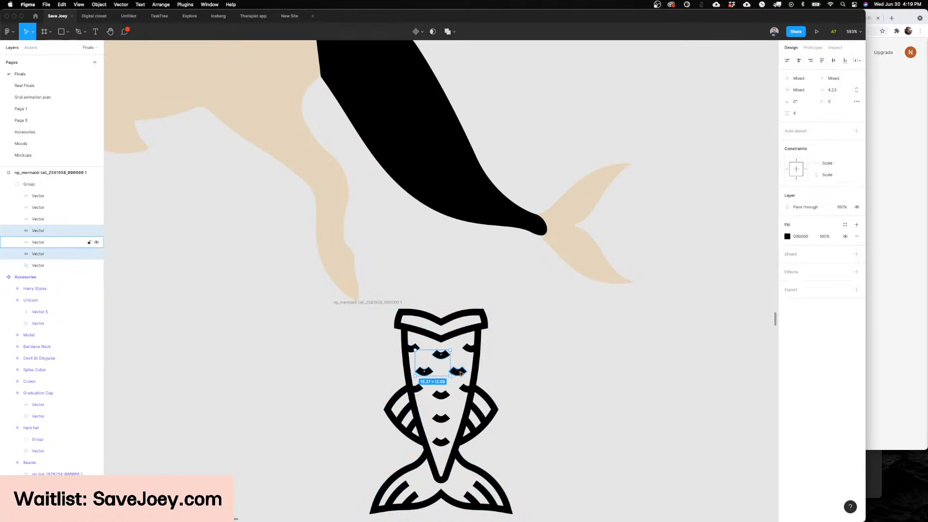
left_click(441, 396, "shift")
key("super+g")
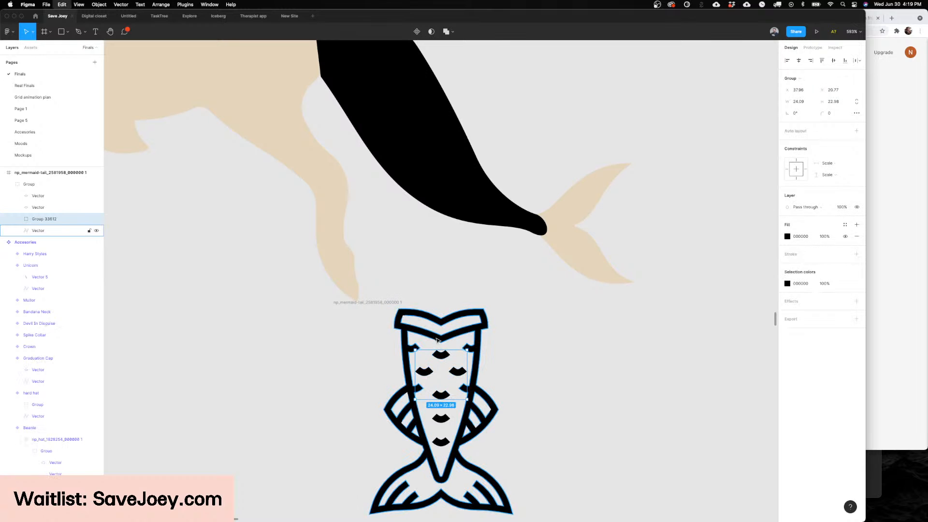
Step: Cut the group of four scales out of the icon, delete the remaining icon frame and paste the group on the canvas
key("super+x")
left_click(400, 302)
key("Delete")
key("super+v")
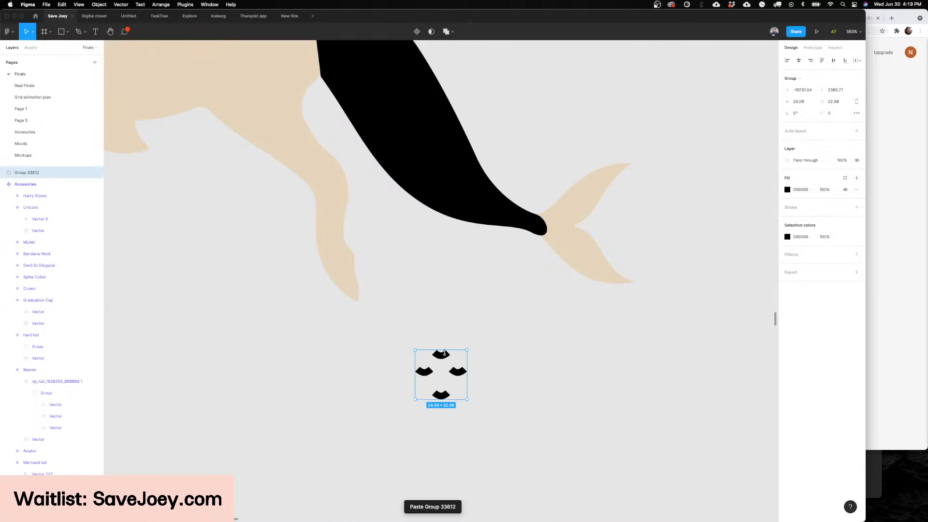
Step: Duplicate the four-scale group into a dense scale pattern about 112 × 89 and flatten all copies into one vector
left_click_drag(444, 357, 479, 392)
left_click_drag(479, 392, 547, 358)
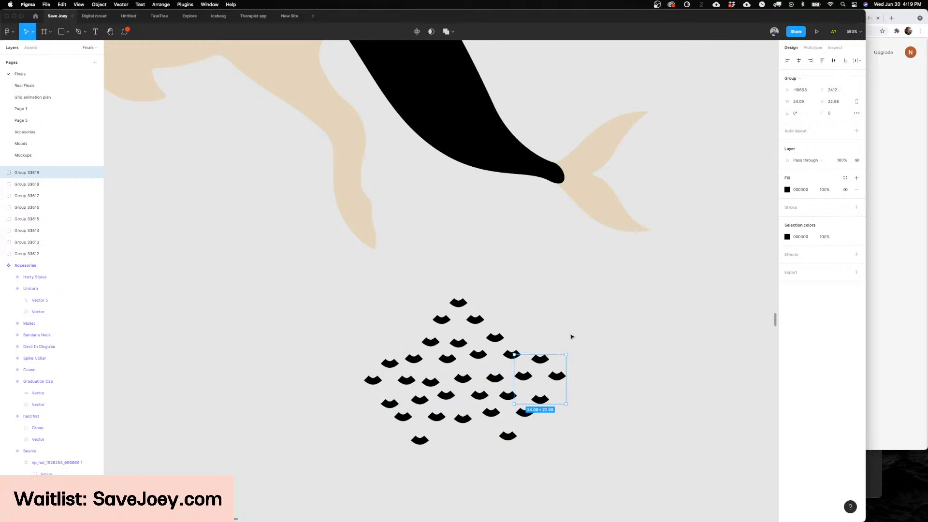
left_click_drag(601, 307, 372, 495)
left_click(376, 344)
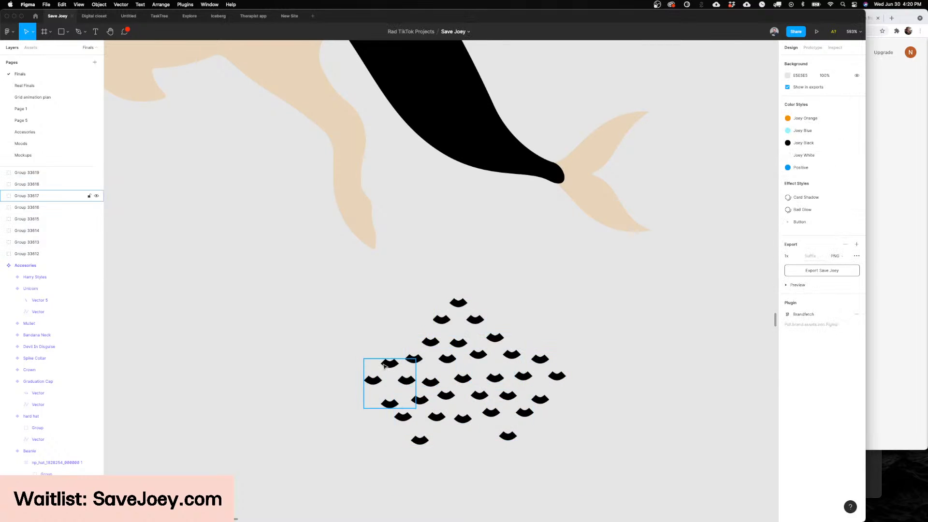
left_click_drag(384, 365, 575, 313)
left_click_drag(648, 252, 310, 497)
key("super+e")
Step: Move the flattened scale pattern into the Mermaid tail component by cutting and pasting it
scroll(457, 373, "up", 1)
scroll(457, 373, "up", 3)
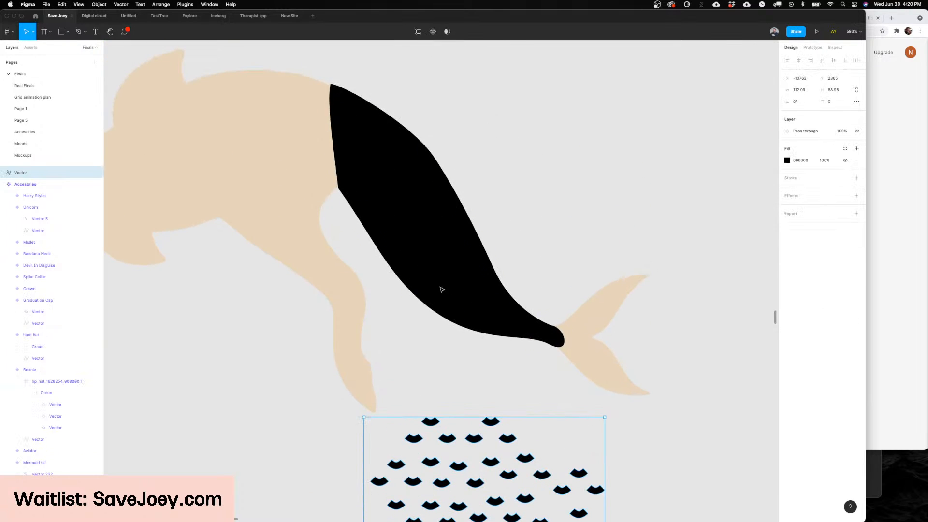
key("super+x")
scroll(440, 288, "down", 5)
left_click(435, 253, "super")
key("super+v")
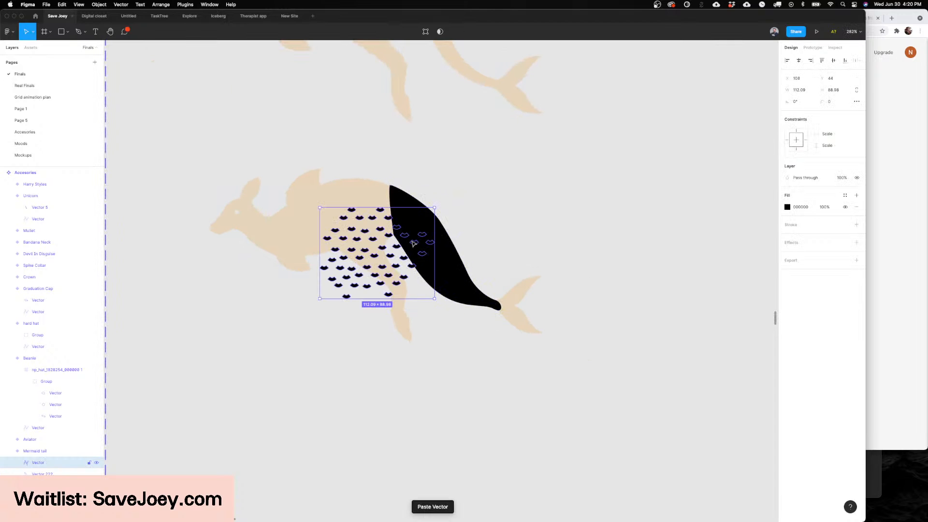
Step: Position the scale pattern over the black tail and rotate it to about 52.8° to follow the tail's slope
left_click_drag(413, 243, 470, 239)
left_click_drag(490, 202, 433, 178)
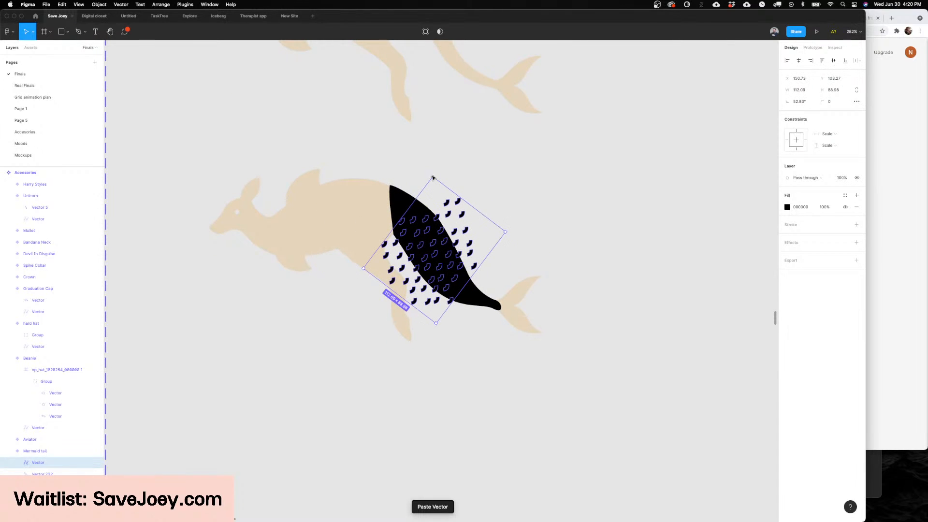
left_click_drag(437, 228, 438, 229)
Step: Subtract the scale pattern from the black tail shape
left_click(484, 296, "shift")
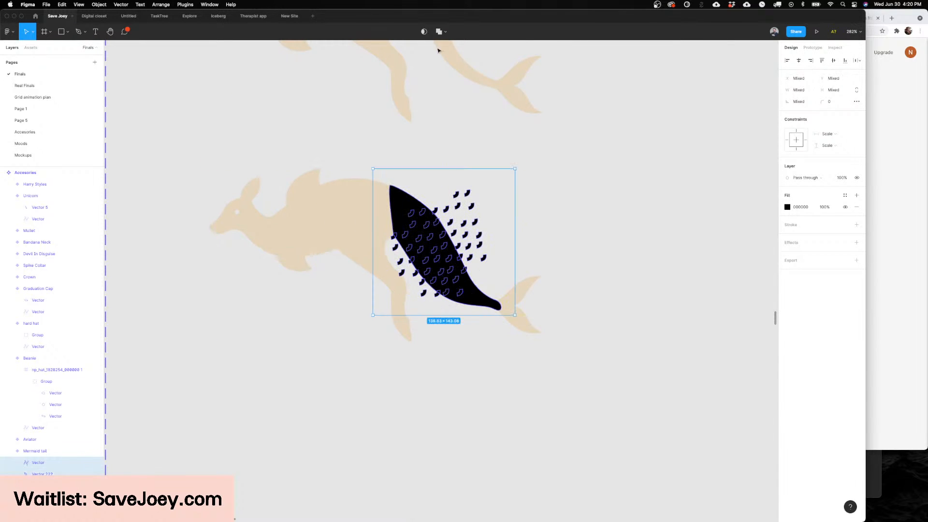
left_click(445, 32)
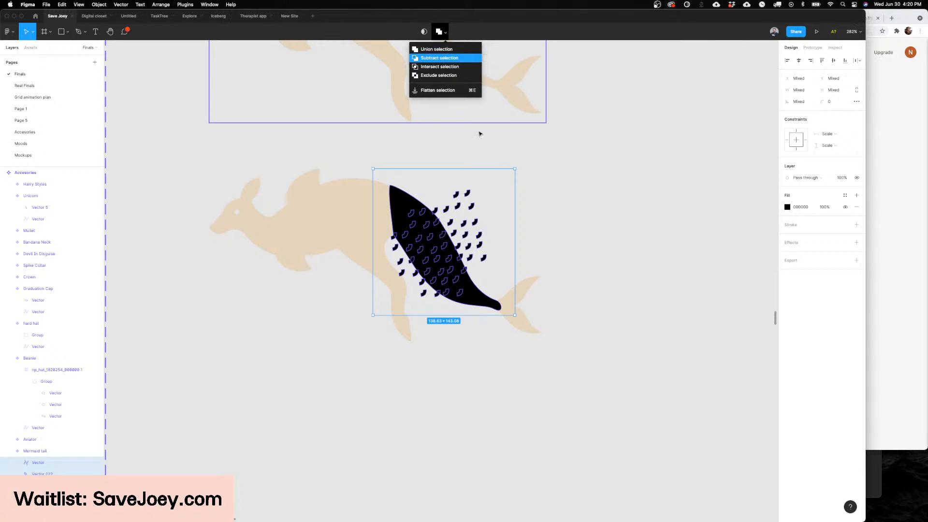
left_click(439, 58)
left_click(471, 141)
scroll(479, 142, "down", 6)
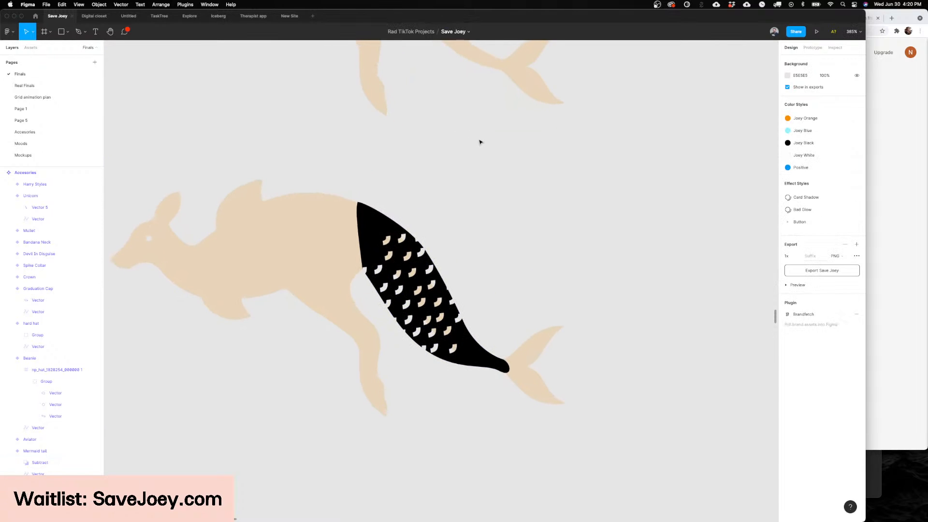
scroll(480, 142, "up", 5)
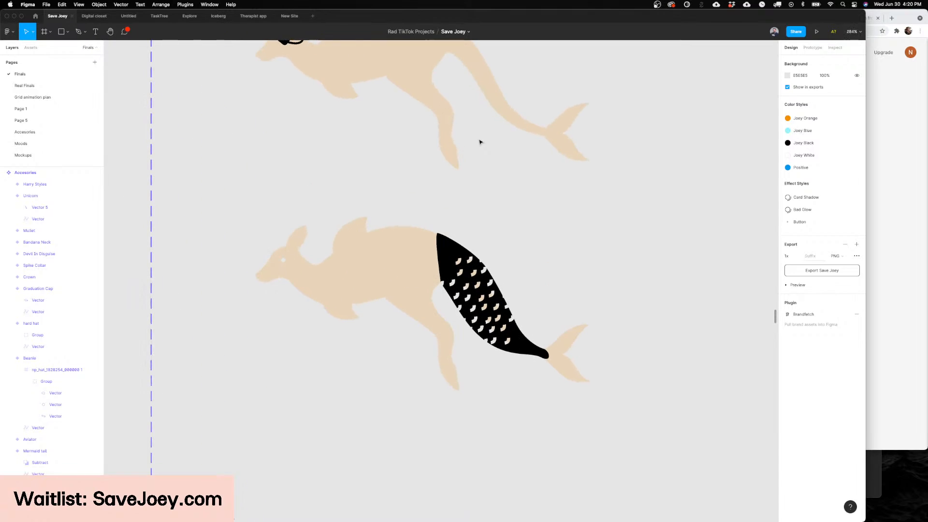
left_click(463, 269)
double_click(462, 268)
key("Escape")
key("Escape")
key("Escape")
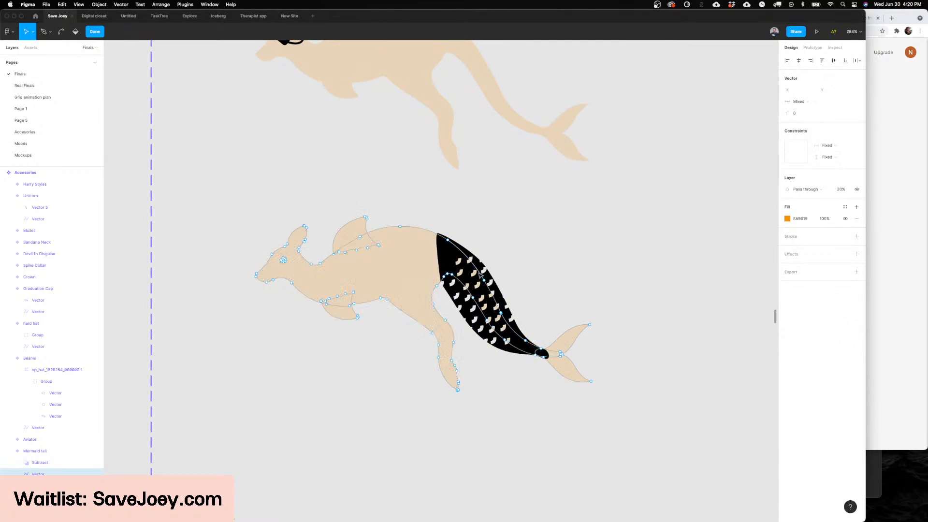
Step: Resize the scale pattern inside the tail's subtraction to about 59 × 130, narrower across the tail and longer along it
left_click(474, 261)
key("alt")
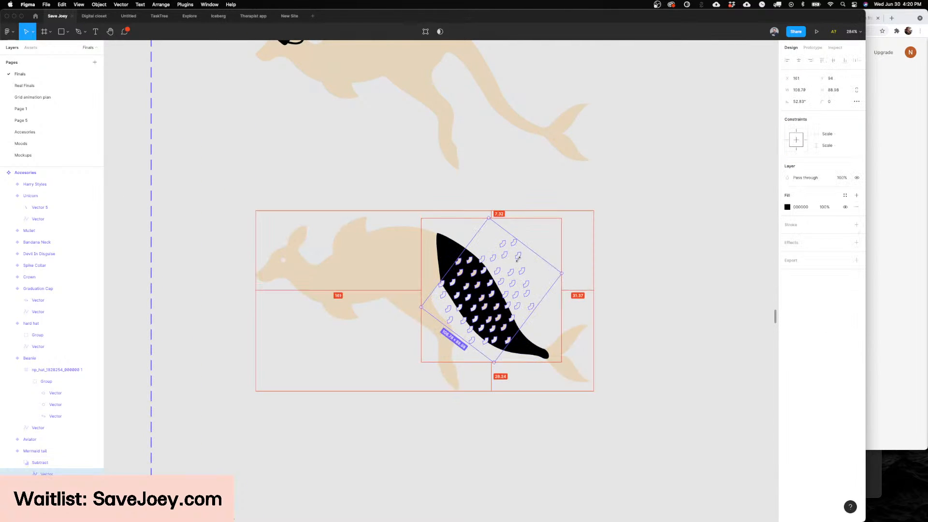
left_click_drag(522, 261, 515, 270)
left_click_drag(523, 328, 538, 339)
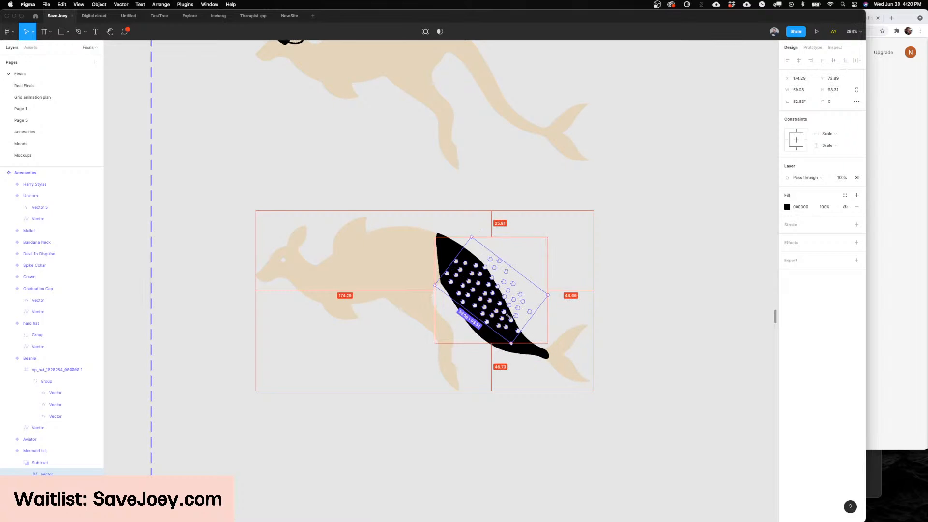
left_click_drag(494, 300, 484, 302)
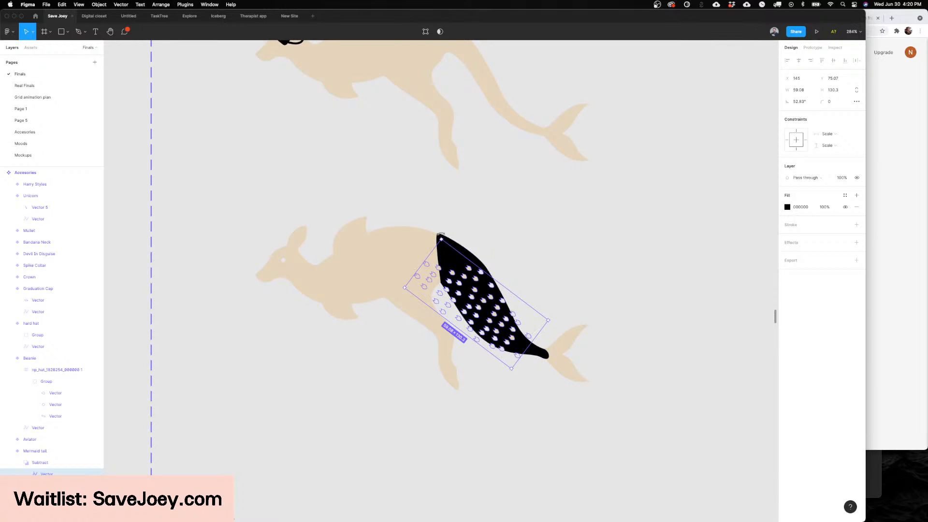
Step: Rotate the scale cut-outs to 44.3°, center them on the tail and scale them down to about 46 × 101
left_click_drag(440, 234, 453, 233)
left_click_drag(472, 298, 476, 288)
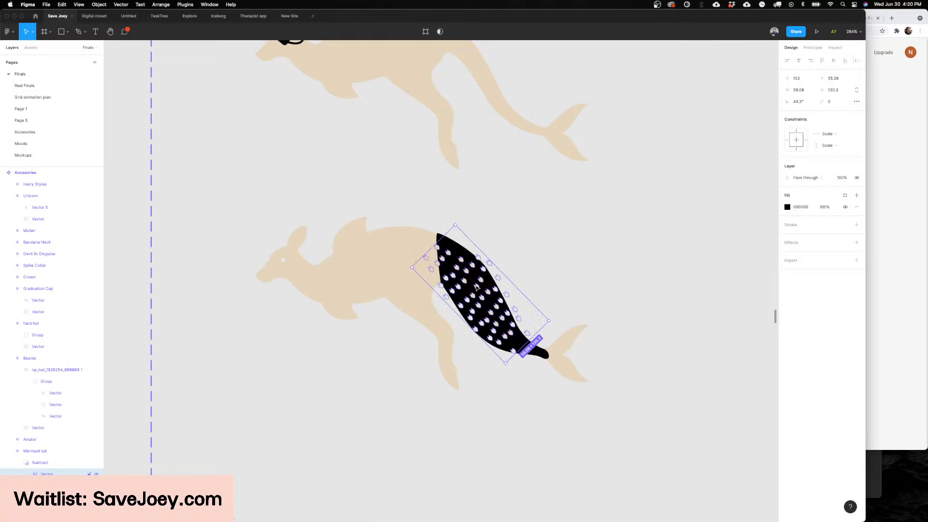
key("alt")
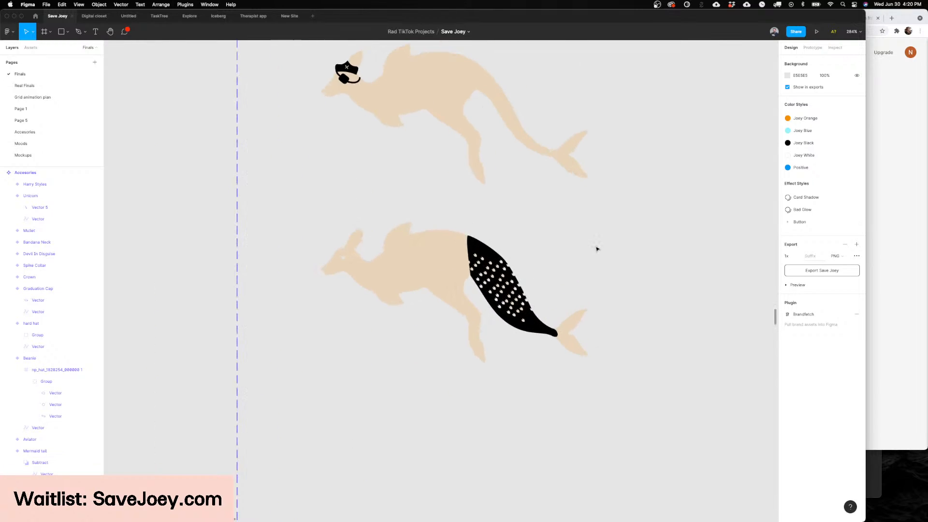
key("super+z")
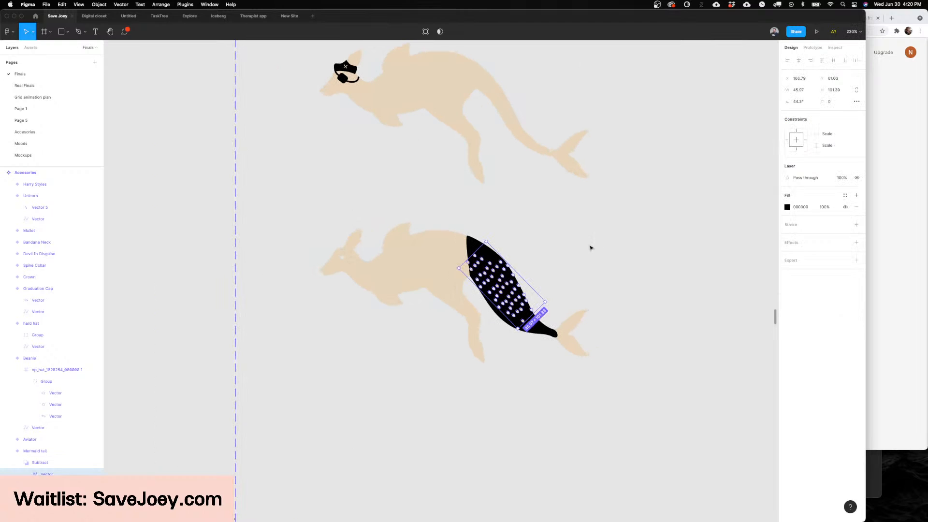
Step: Undo the scale cut-out edits back to the solid black tail and the separate scale groups below it
key("super+z")
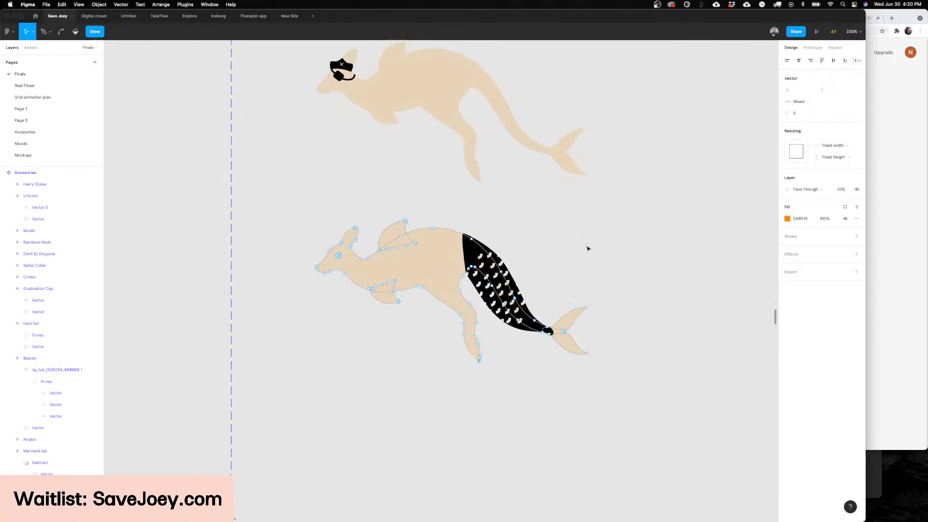
scroll(588, 247, "right", 1)
key("super+z")
key("super+z")
key("super+z")
key("super+z")
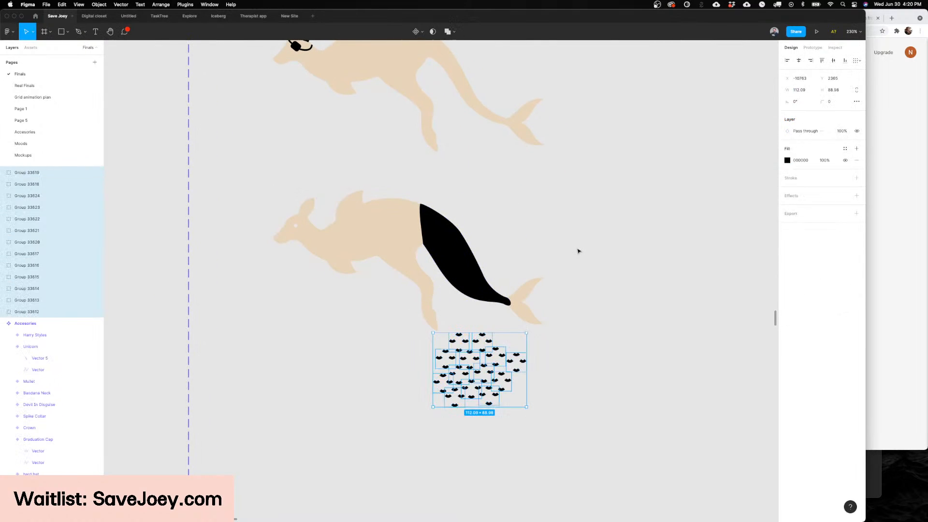
key("super+z")
Step: Duplicate the scale groups outward around the existing cluster to build a larger scale pattern of about 194 × 171
left_click_drag(521, 361, 490, 452)
left_click_drag(489, 452, 449, 443)
left_click_drag(449, 443, 420, 389)
key("super+d")
left_click_drag(420, 390, 534, 422)
left_click_drag(534, 421, 420, 450)
key("super+d")
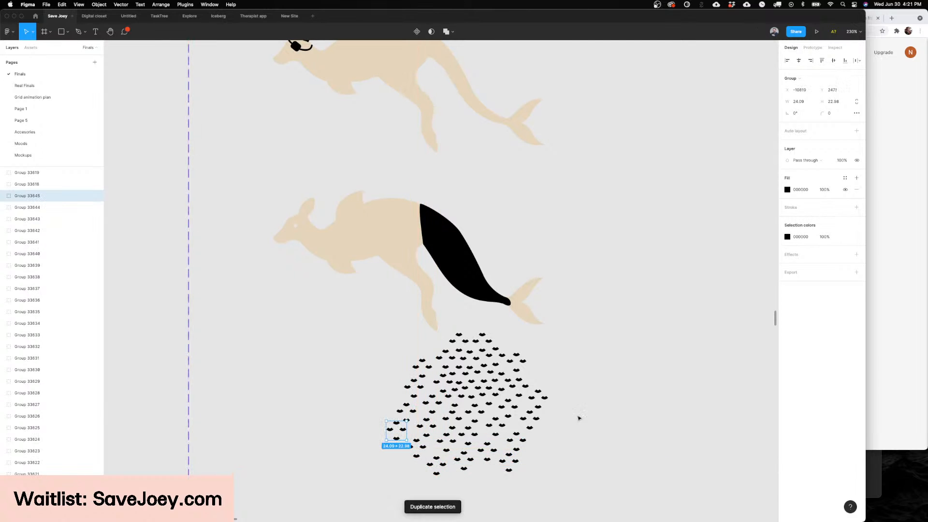
Step: Move all the scale groups over the black tail, flatten them into one vector and place it above the tail shape
left_click_drag(563, 494, 356, 340)
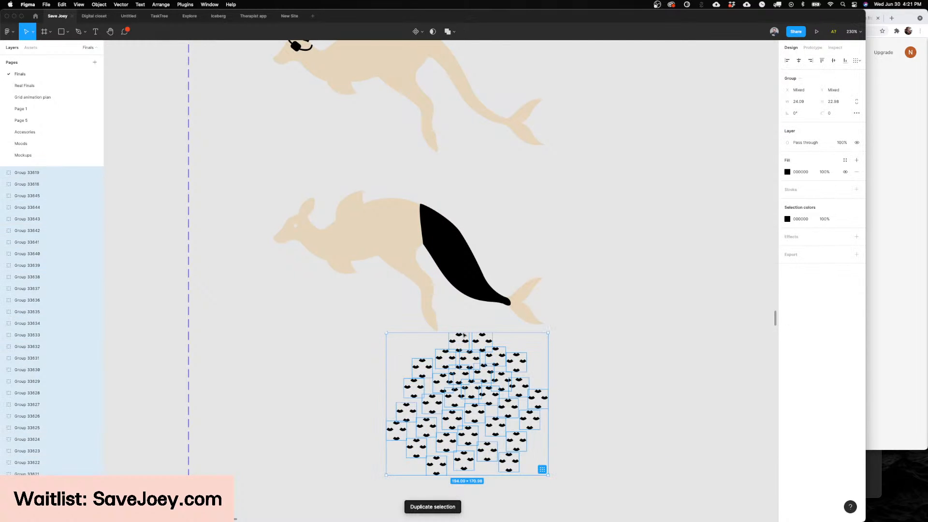
left_click_drag(463, 334, 455, 195)
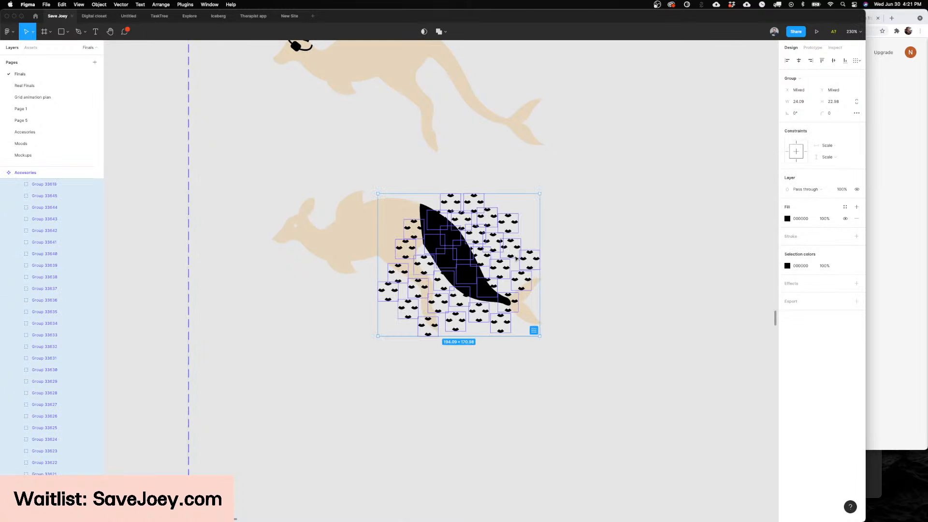
key("super+e")
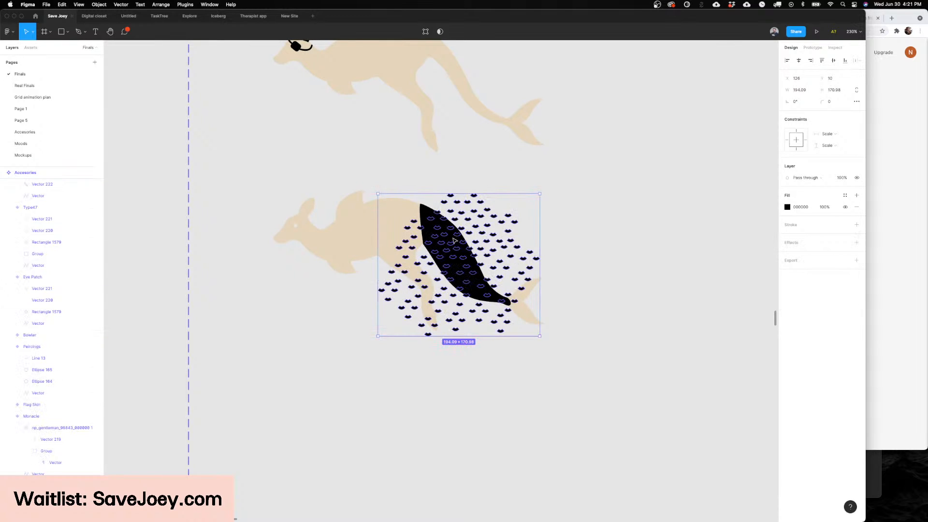
key("super+v")
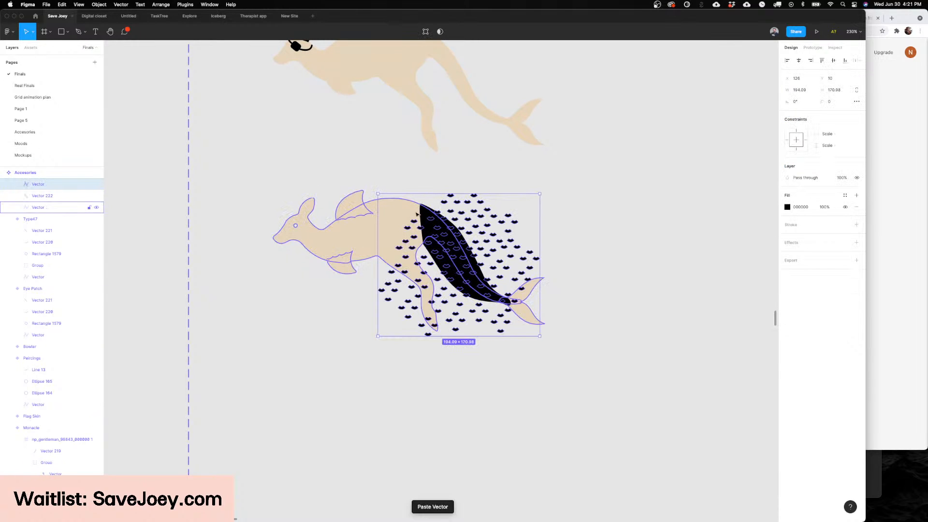
Step: Try to subtract the flattened scale pattern from the slim black tail shape
left_click(416, 214, "shift")
left_click(441, 32)
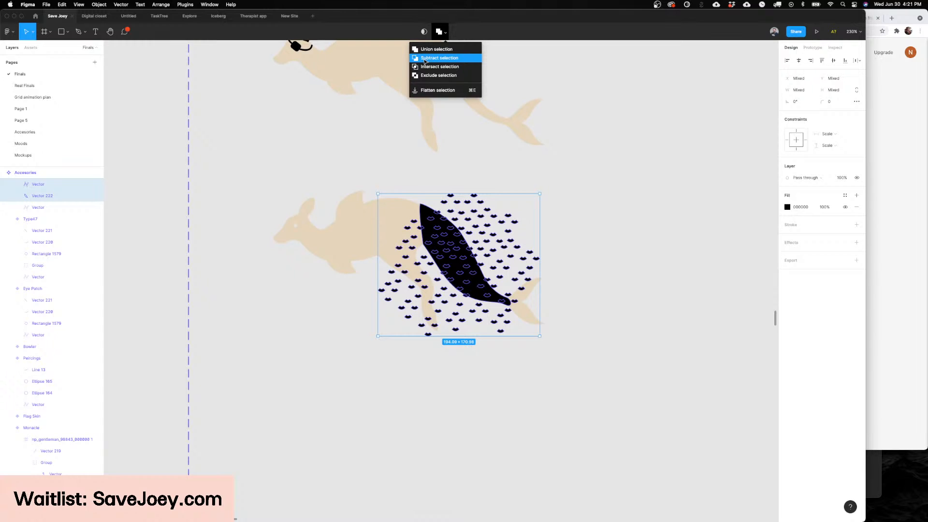
left_click(457, 59)
scroll(441, 224, "up", 2)
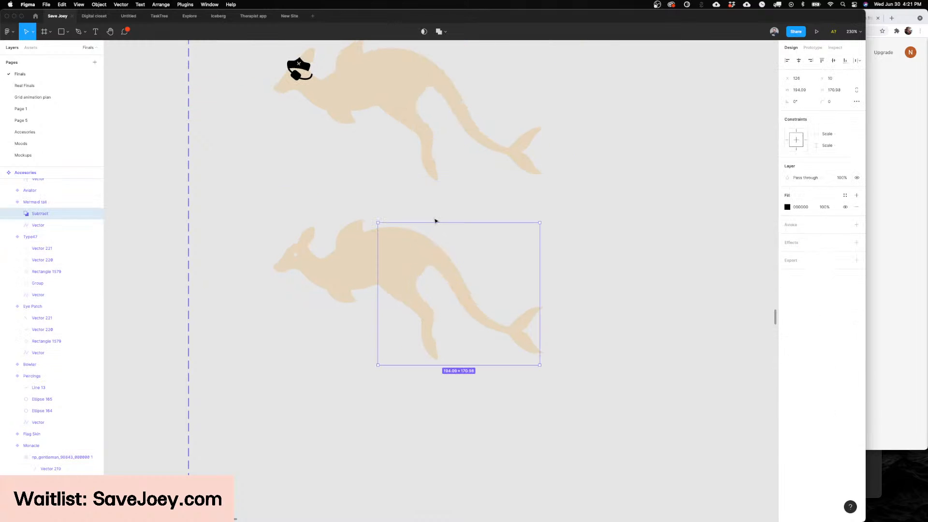
key("super+z")
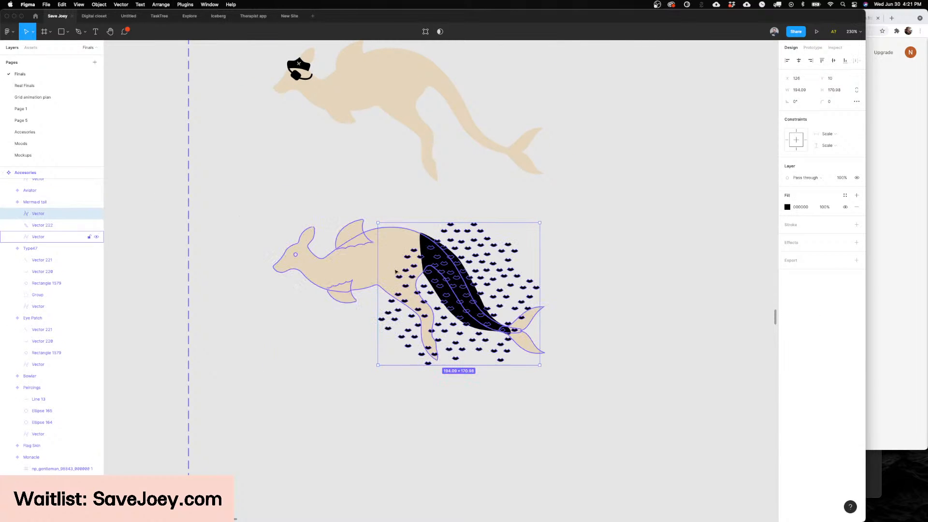
Step: Reshape the black tail by moving its inner corner to the kangaroo's belly and its underside point out over the hind leg
left_click(428, 243)
double_click(427, 242)
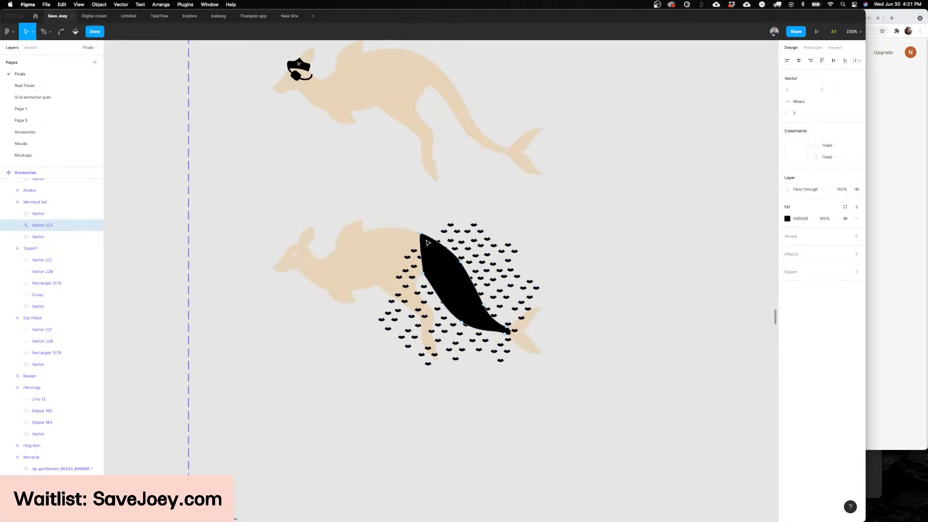
left_click_drag(424, 273, 422, 284)
left_click_drag(371, 288, 375, 286)
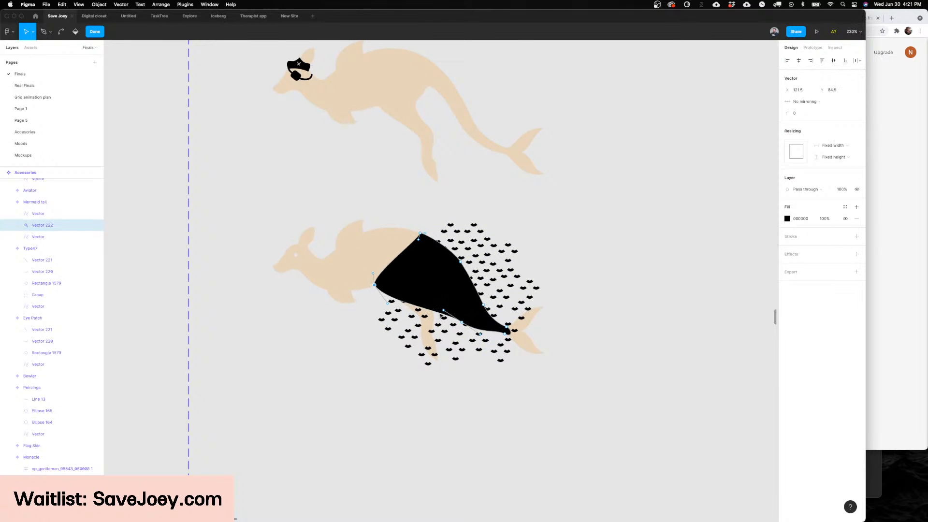
left_click_drag(462, 322, 426, 334)
scroll(426, 313, "left", 2)
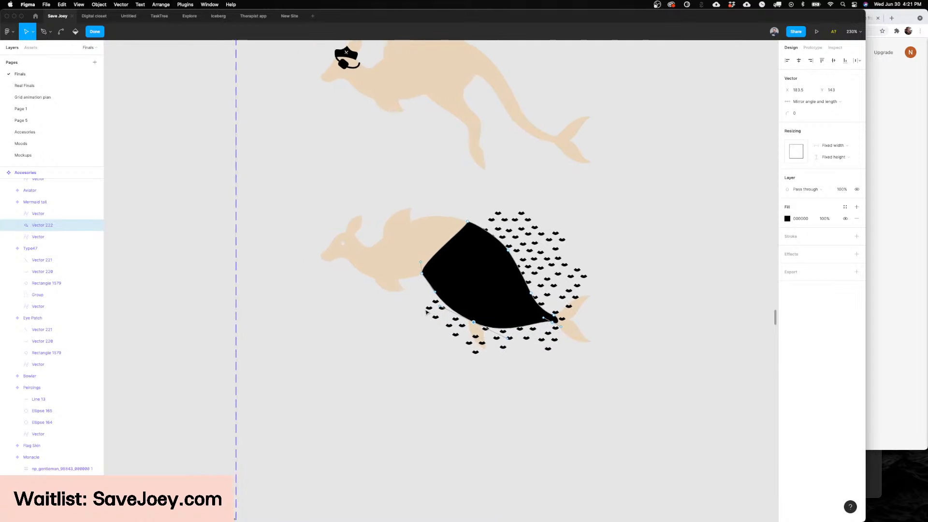
scroll(426, 312, "right", 2)
left_click(464, 233)
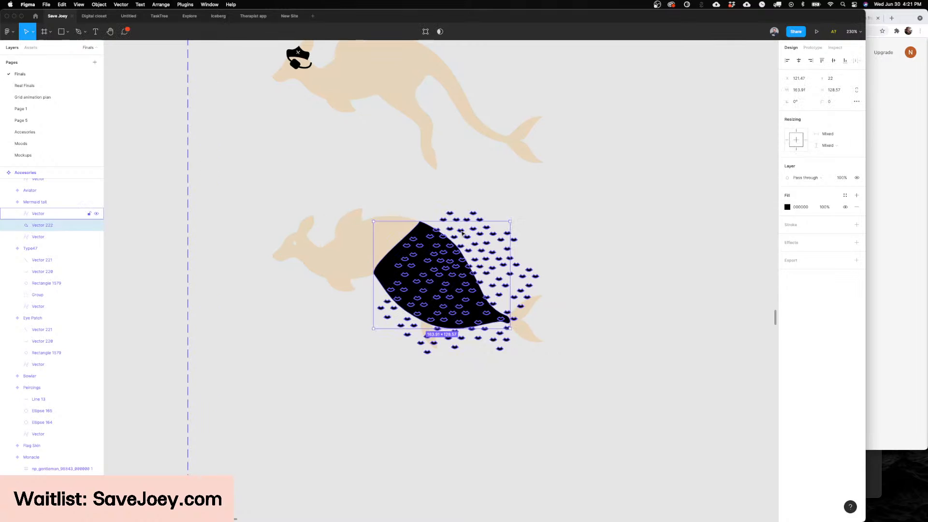
Step: Move the flattened scale pattern off the tail to the empty area below the kangaroo
left_click_drag(464, 234, 358, 384)
scroll(414, 296, "left", 3)
scroll(414, 297, "down", 1)
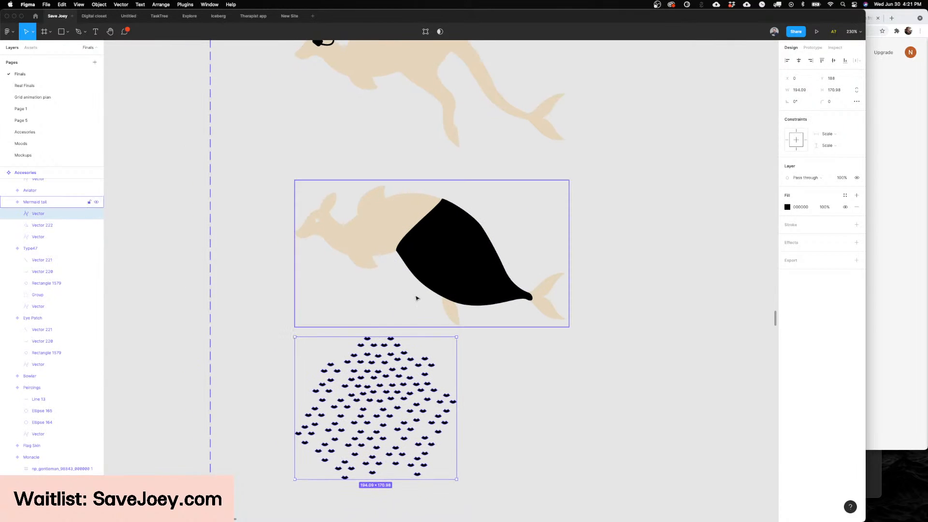
scroll(539, 253, "up", 2)
Step: Bend the black tail's underside curve at the hind leg with mirrored handles
left_click(488, 291)
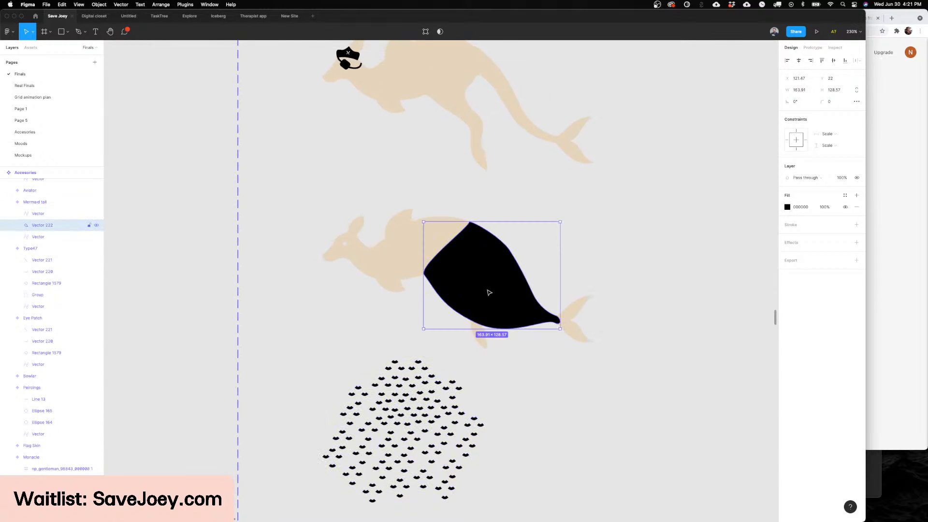
double_click(491, 298)
left_click_drag(475, 322, 507, 331)
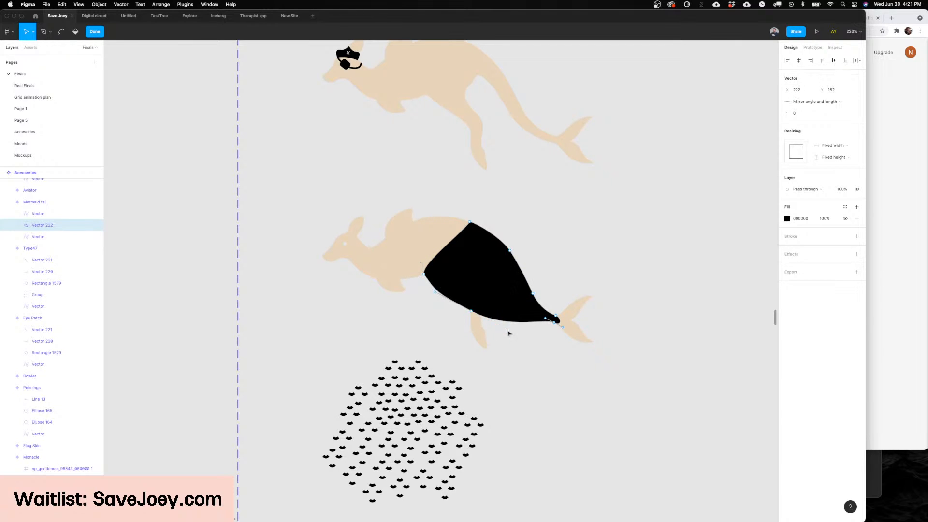
Step: Undo the tail reshaping and the scale pattern's move, back to the slim tail with the scales over it
scroll(508, 332, "right", 2)
scroll(509, 334, "right", 2)
scroll(508, 334, "left", 4)
key("super+z")
key("super+z")
key("super+z")
key("super+z")
key("super+z")
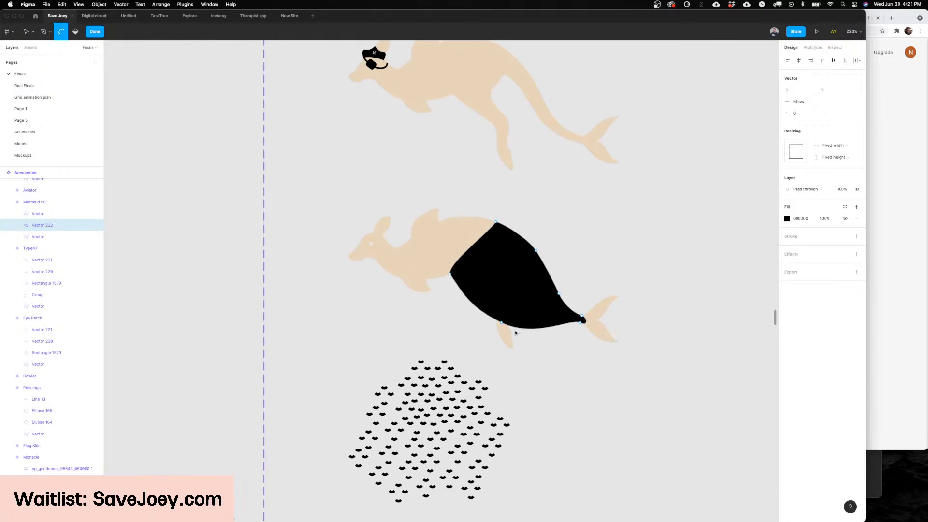
key("super+z")
key("super+z")
key("super+z")
key("super+z")
key("super+z")
key("super+z")
key("super+z")
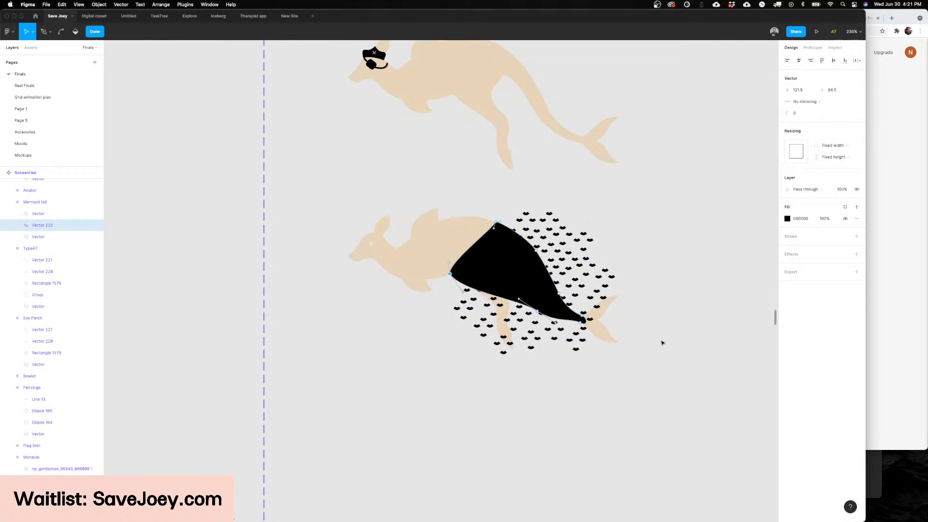
key("Escape")
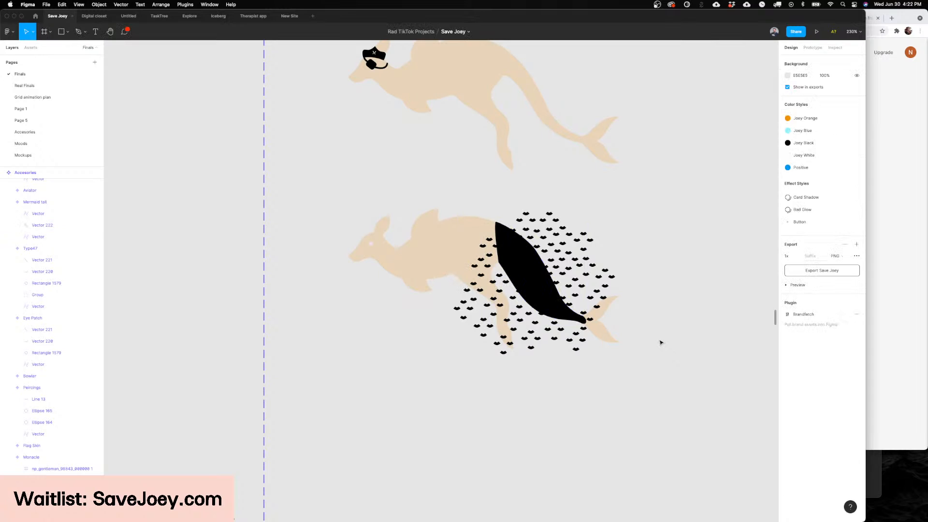
Step: Redo the tail reshaping and the scale pattern's move below the kangaroo
key("super+shift+z")
key("super+shift+z")
key("super+shift+z")
key("super+shift+z")
key("super+shift+z")
key("super+shift+z")
key("super+shift+z")
key("super+shift+z")
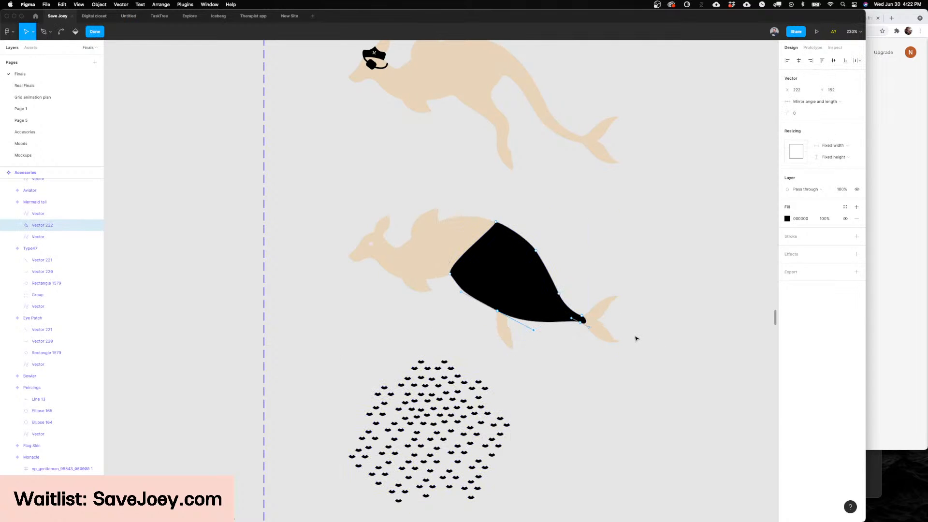
scroll(637, 338, "right", 2)
key("super+shift+z")
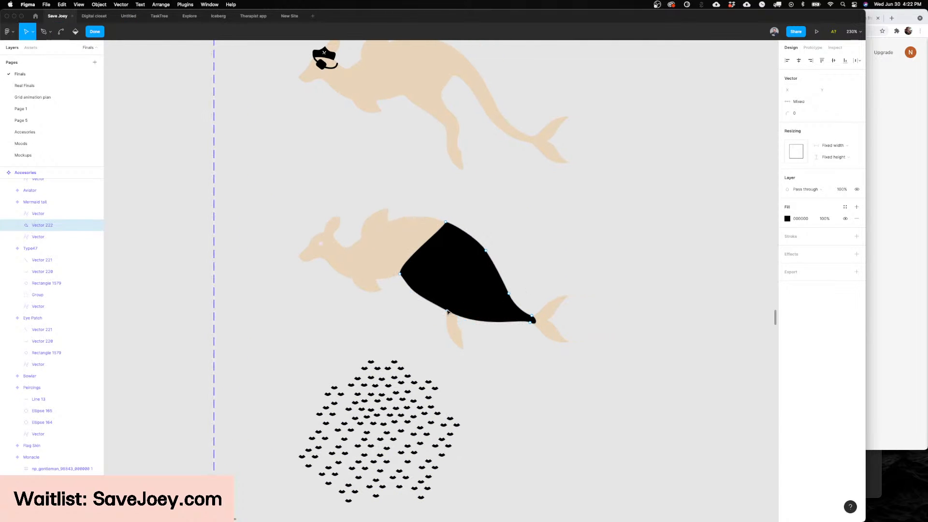
Step: Pull the tail's underside point and curve downward to cover the hind leg, making the black shape about 164 × 149
left_click(447, 312, "super")
key("super+z")
left_click(447, 312)
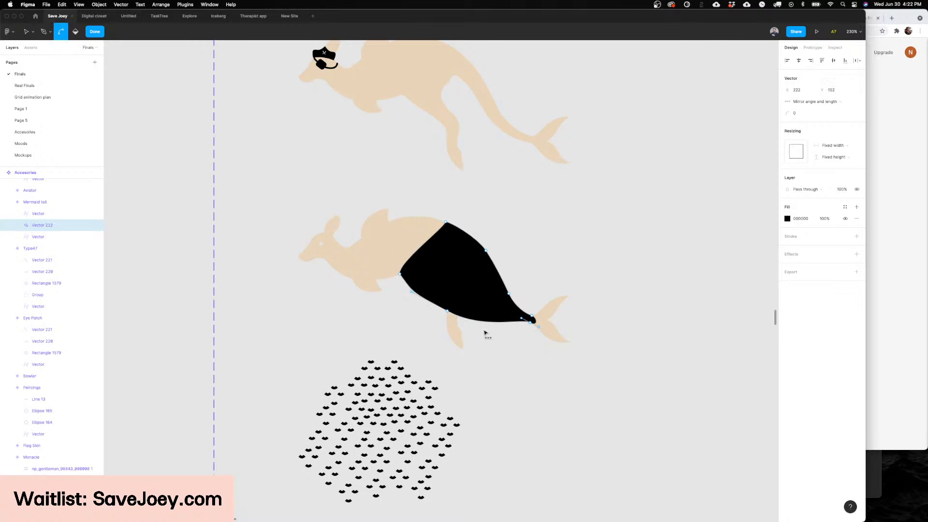
left_click_drag(447, 312, 474, 351)
left_click_drag(447, 313, 429, 315)
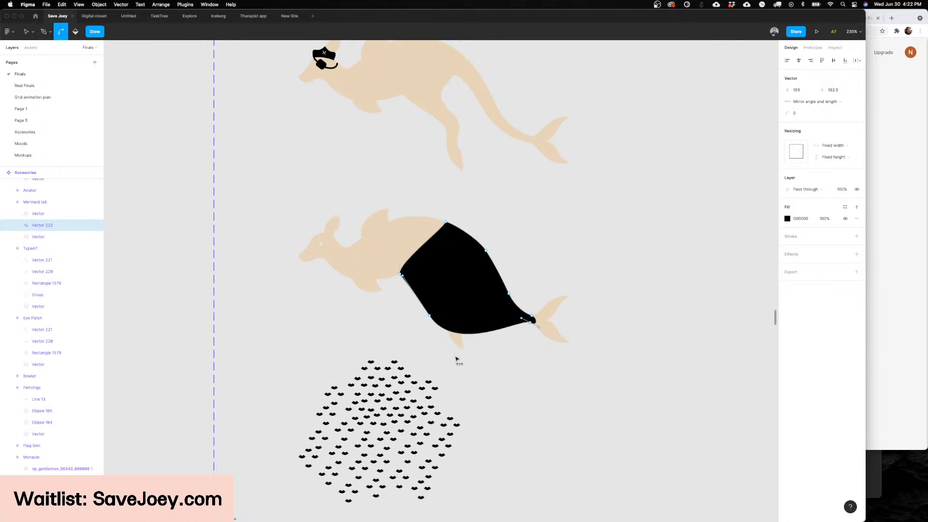
left_click_drag(455, 357, 463, 343)
left_click_drag(430, 317, 490, 355)
key("super")
key("Escape")
key("Escape")
key("Escape")
scroll(536, 361, "down", 5)
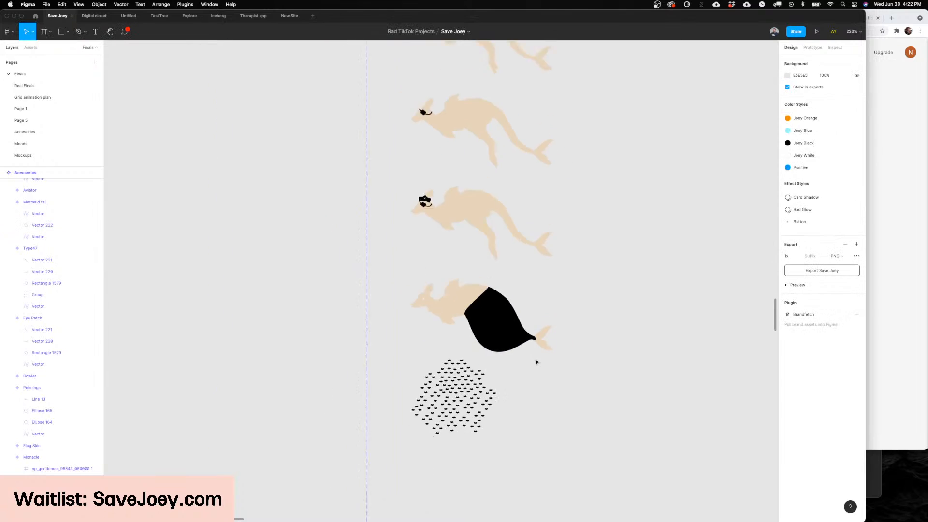
Step: Bend the black tail's corner at the belly outward so its front edge curves smoothly into the underside
scroll(536, 361, "up", 5)
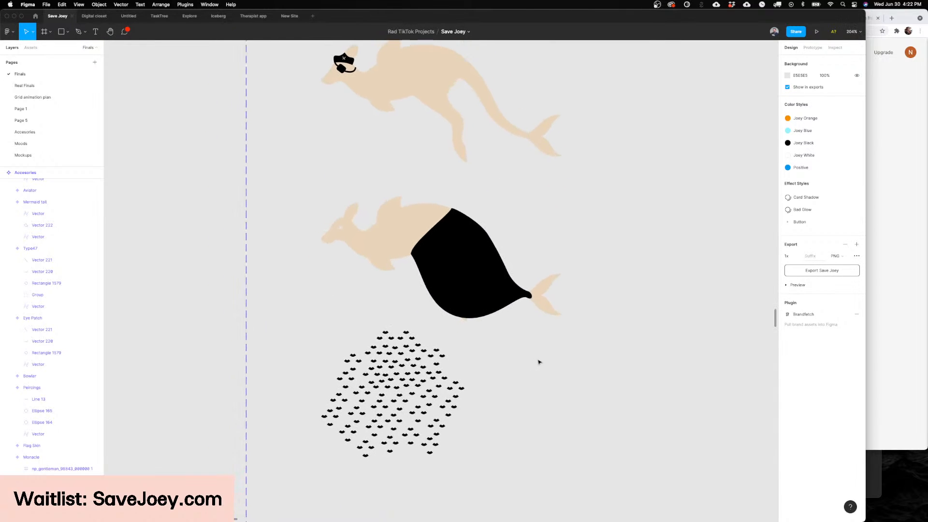
scroll(506, 401, "left", 3)
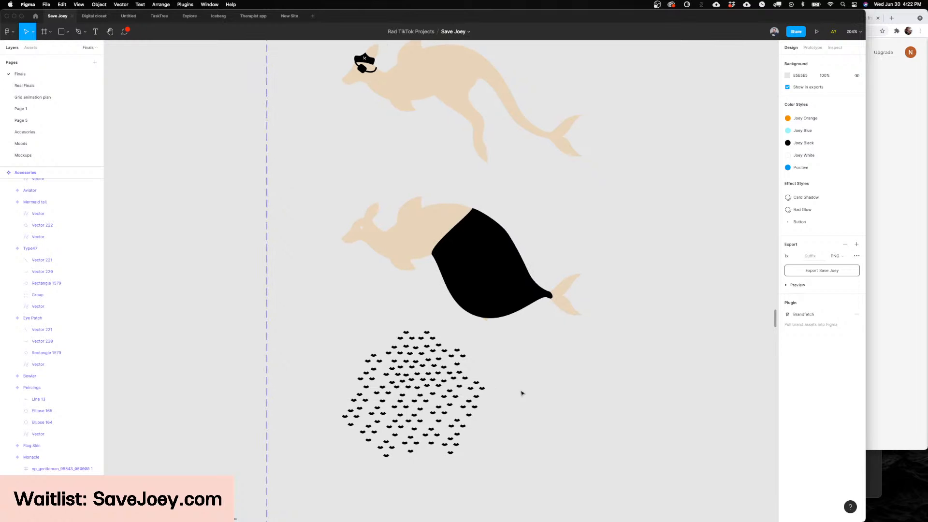
left_click(404, 374)
double_click(448, 286)
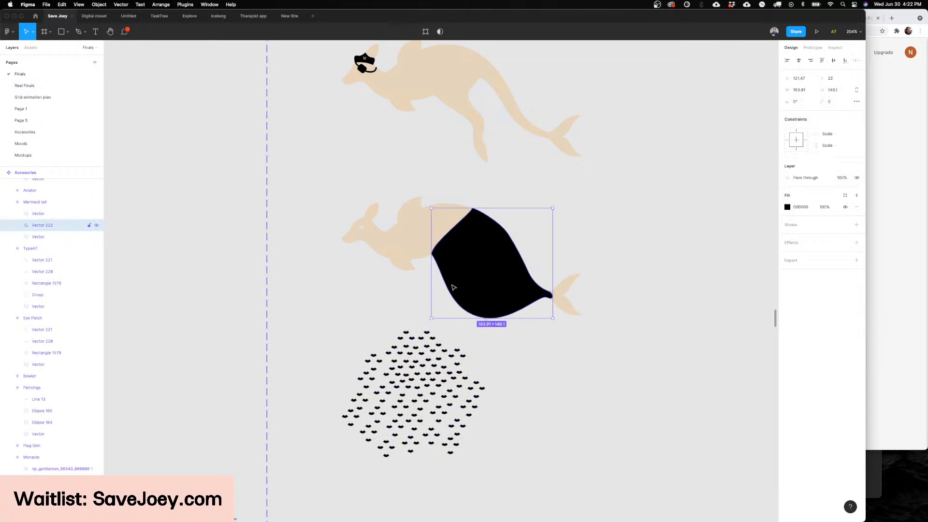
left_click(431, 255)
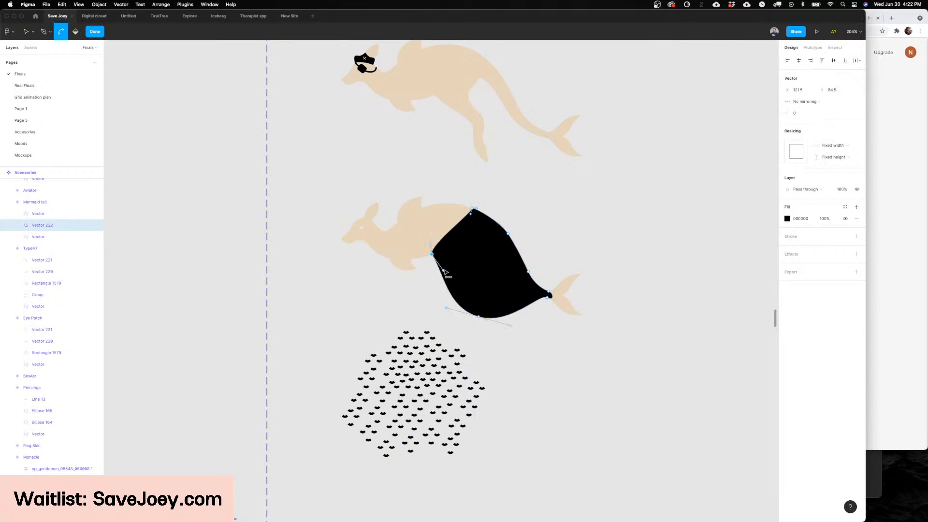
left_click_drag(441, 276, 429, 249)
key("Escape")
key("Escape")
scroll(586, 328, "right", 1)
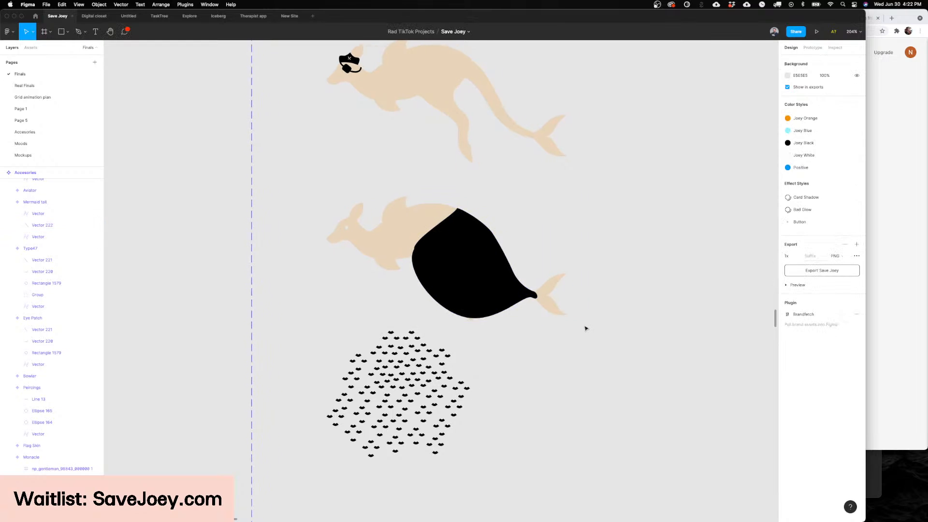
Step: Position the scale pattern over the enlarged tail, rotate it to about 50.7° and lengthen it to about 194 × 195
left_click_drag(450, 386, 500, 257)
left_click_drag(528, 197, 460, 161)
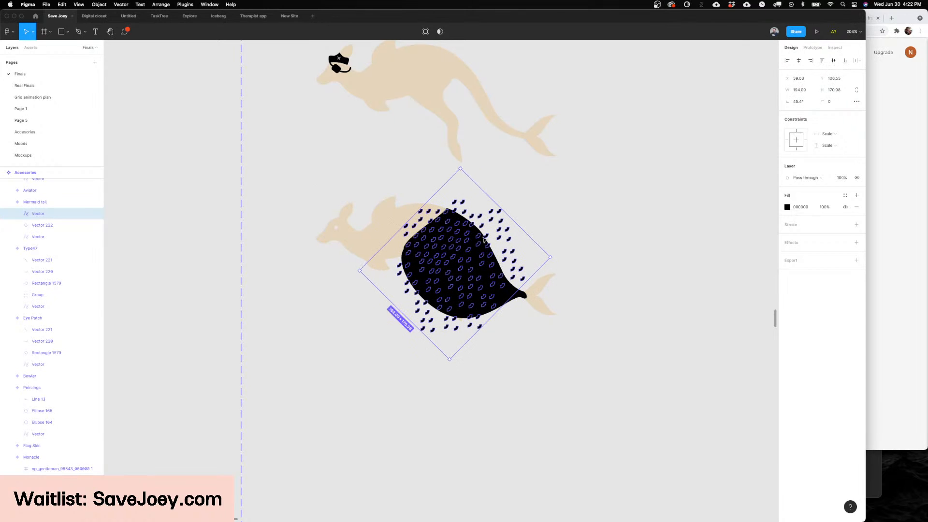
left_click_drag(485, 240, 482, 234)
left_click_drag(509, 292, 521, 304)
left_click_drag(567, 267, 566, 255)
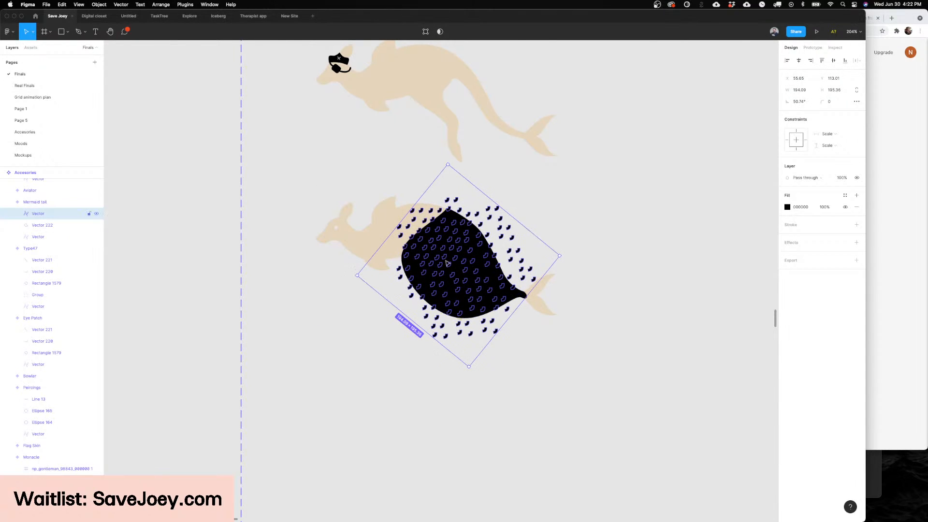
Step: Select the scale pattern together with the enlarged tail shape and subtract the scales from it
key("Delete")
key("ctrl+z")
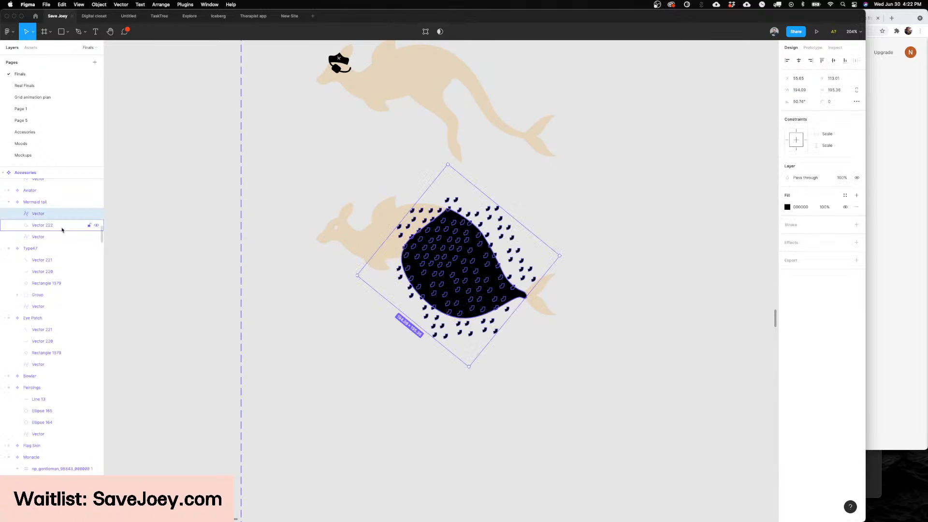
left_click(60, 225, "shift")
left_click(443, 31)
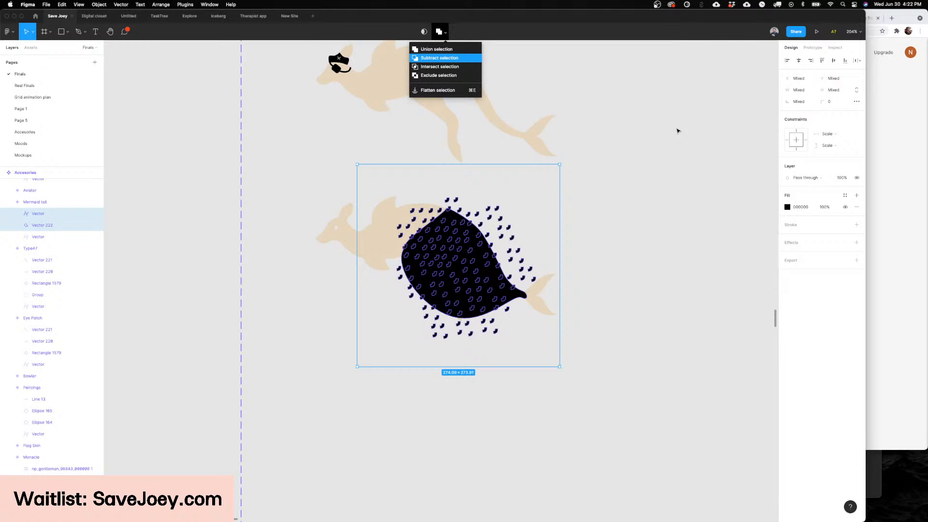
Step: Check the subtracted tail, undo the subtraction, and restore the separate black tail shape and scale pattern
left_click(677, 131)
scroll(594, 219, "down", 3)
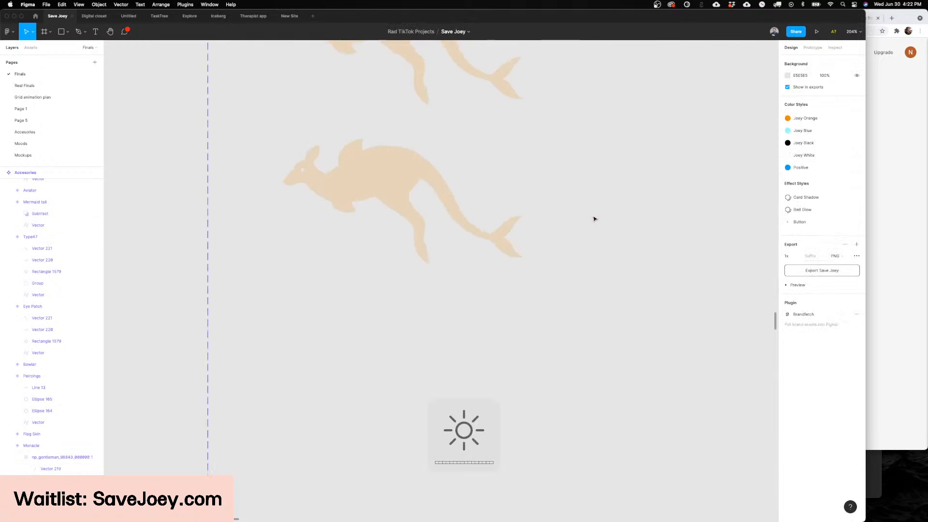
scroll(594, 219, "down", 5)
scroll(594, 219, "down", 10)
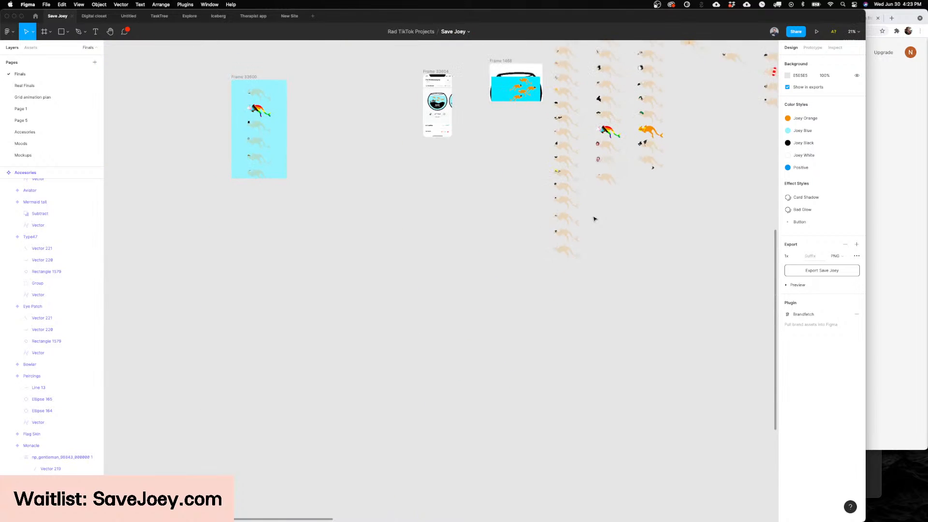
key("super+z")
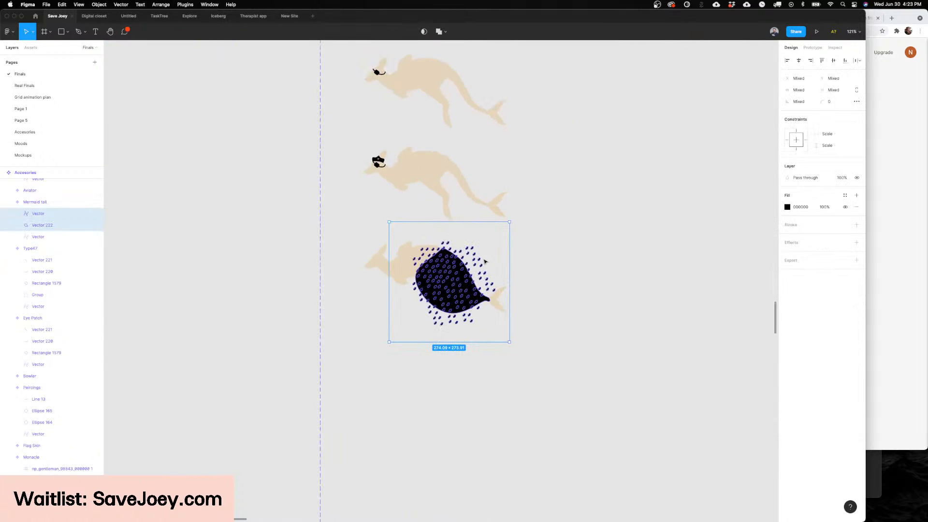
scroll(484, 261, "up", 5)
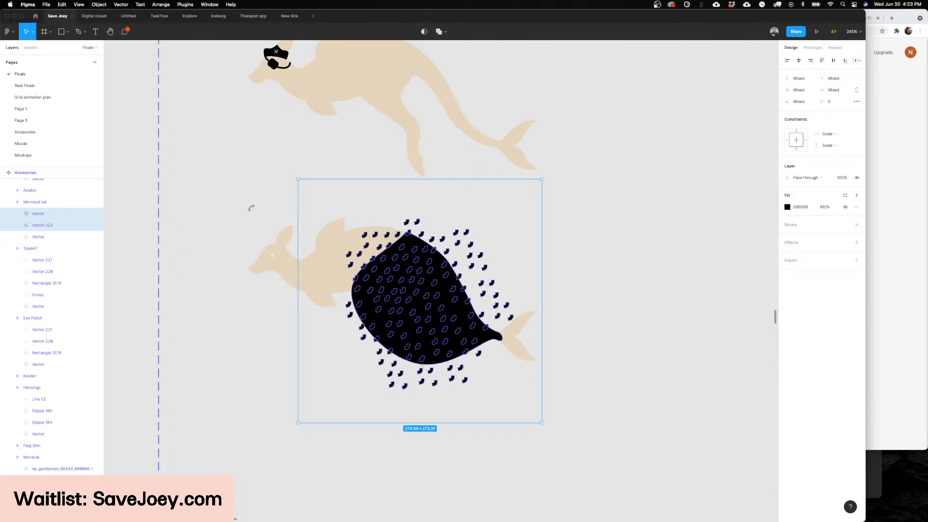
key("super+z")
key("super+z")
key("super+z")
key("super+z")
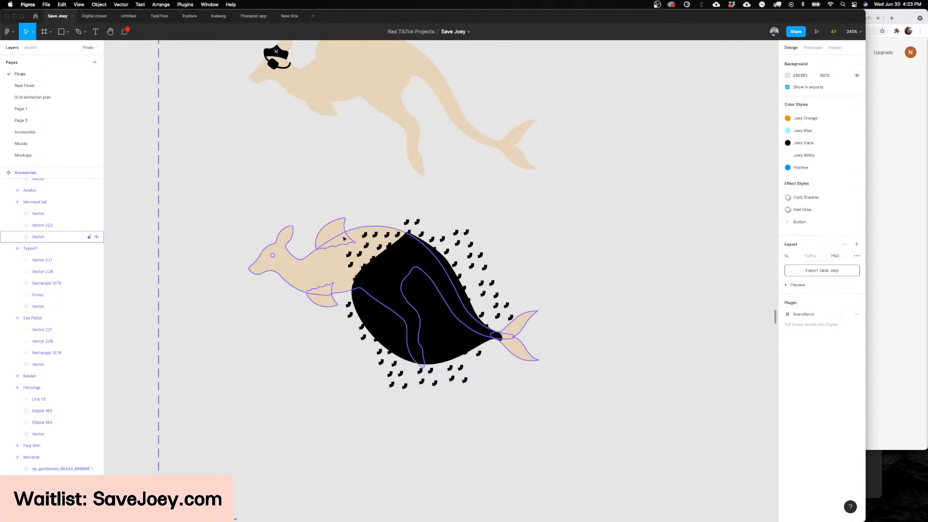
key("super+z")
key("super+z")
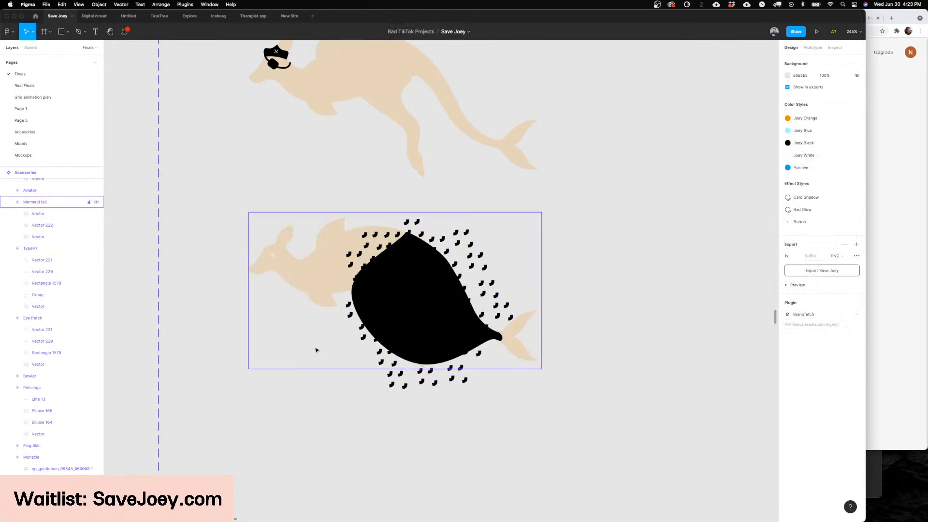
Step: Duplicate the mermaid tail kangaroo variant directly below the original as a new variant
scroll(317, 350, "down", 5)
scroll(298, 336, "up", 5)
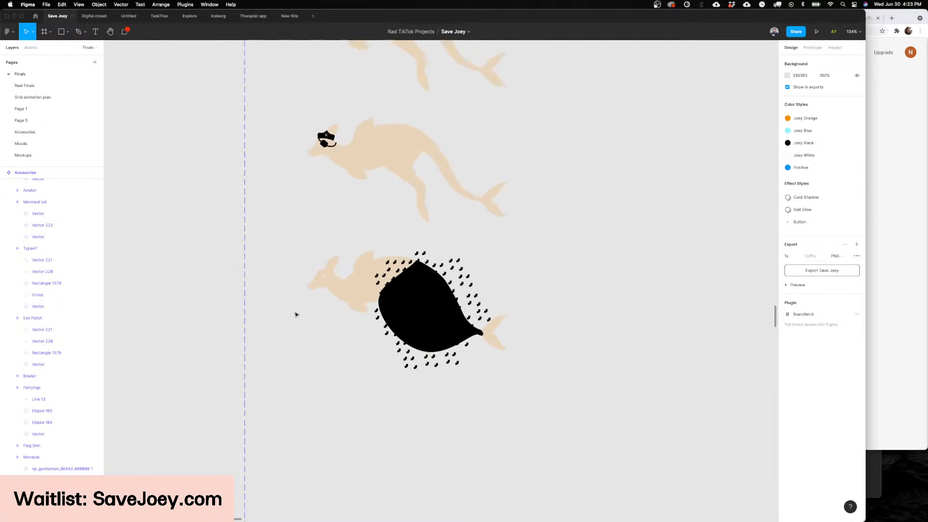
scroll(289, 317, "down", 4)
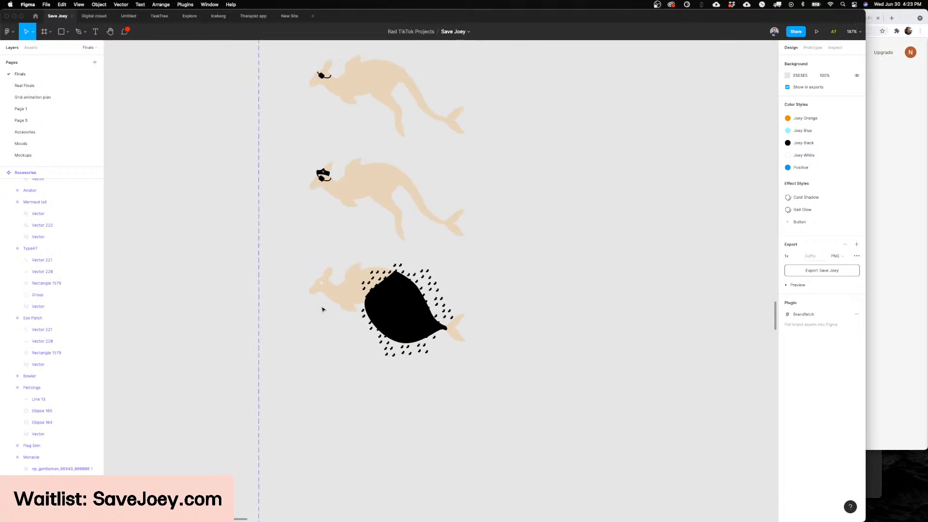
left_click(338, 305)
left_click_drag(367, 306, 383, 414)
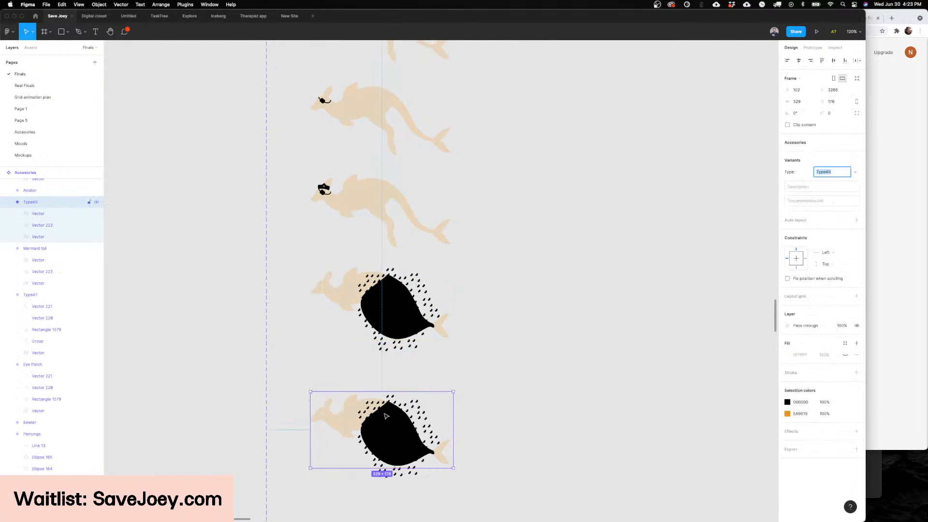
scroll(383, 414, "up", 5)
left_click(383, 208)
scroll(385, 207, "down", 3)
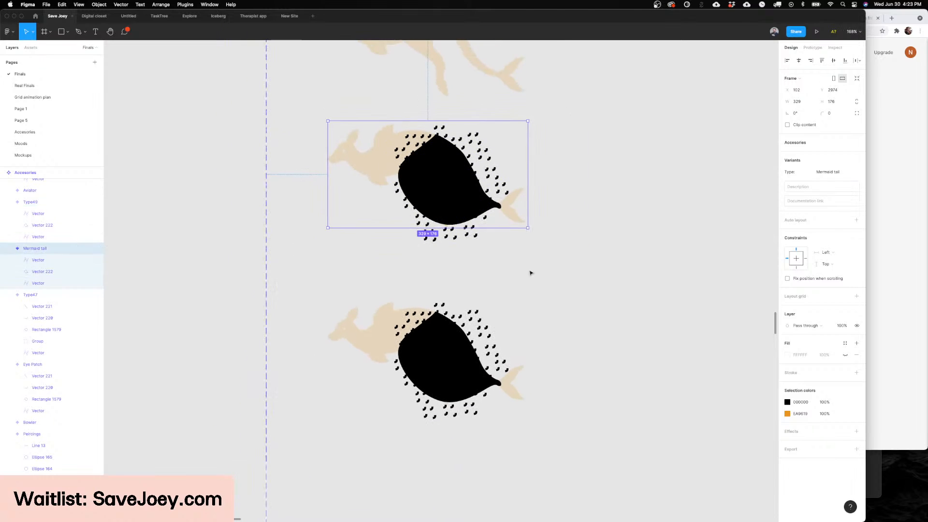
Step: Delete the black tail shape and the scale pattern from the duplicated kangaroo variant
left_click(441, 368)
left_click(453, 348)
key("Delete")
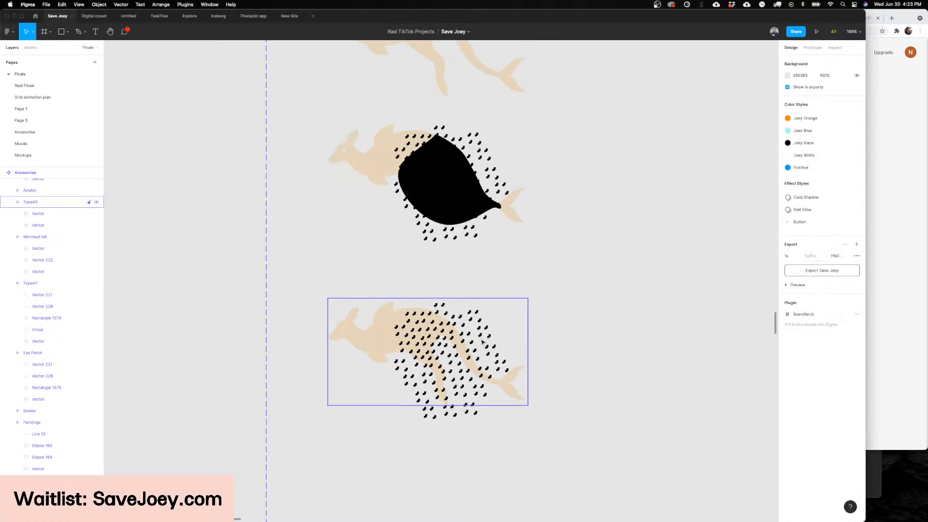
left_click(474, 342)
key("Delete")
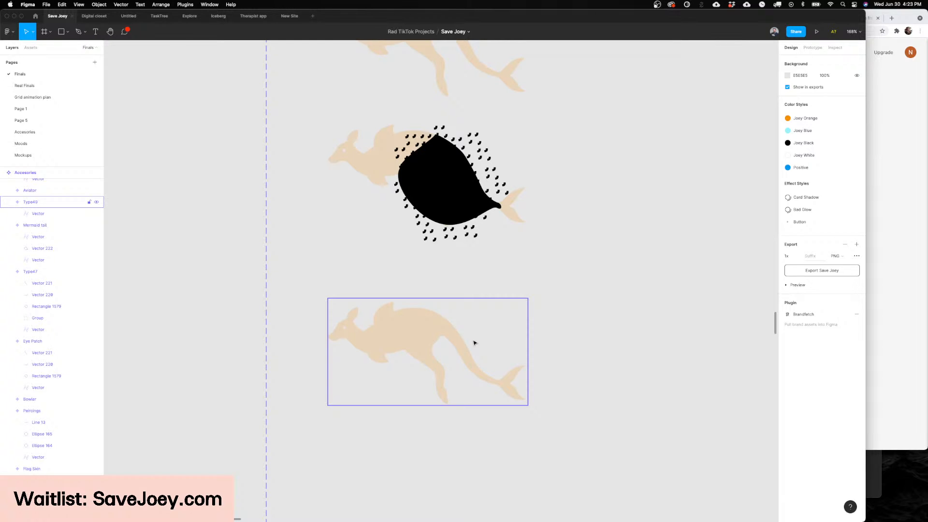
Step: Switch to Noun Project, select the existing search term, and move the window clear of the blank kangaroo
scroll(474, 343, "up", 3)
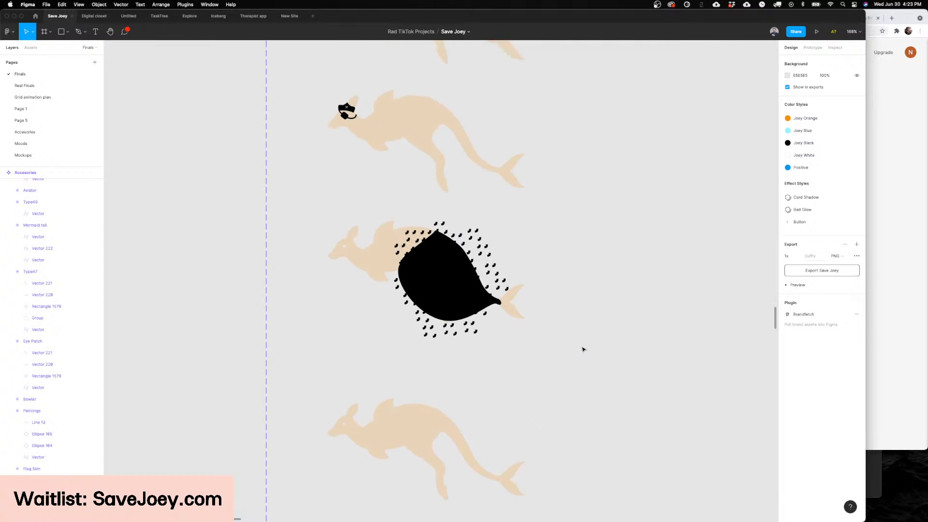
scroll(590, 348, "down", 2)
scroll(590, 348, "left", 1)
scroll(590, 348, "down", 5)
scroll(590, 348, "right", 3)
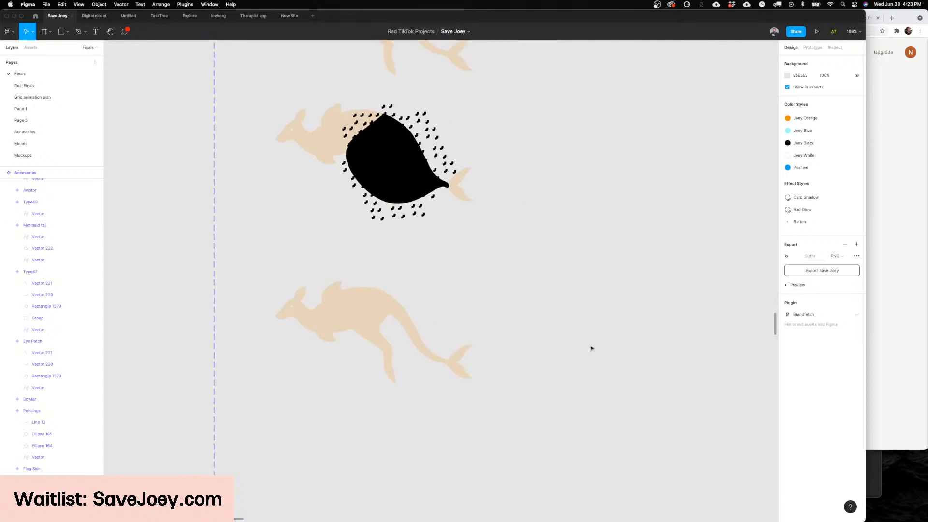
scroll(590, 348, "left", 3)
scroll(414, 286, "up", 3)
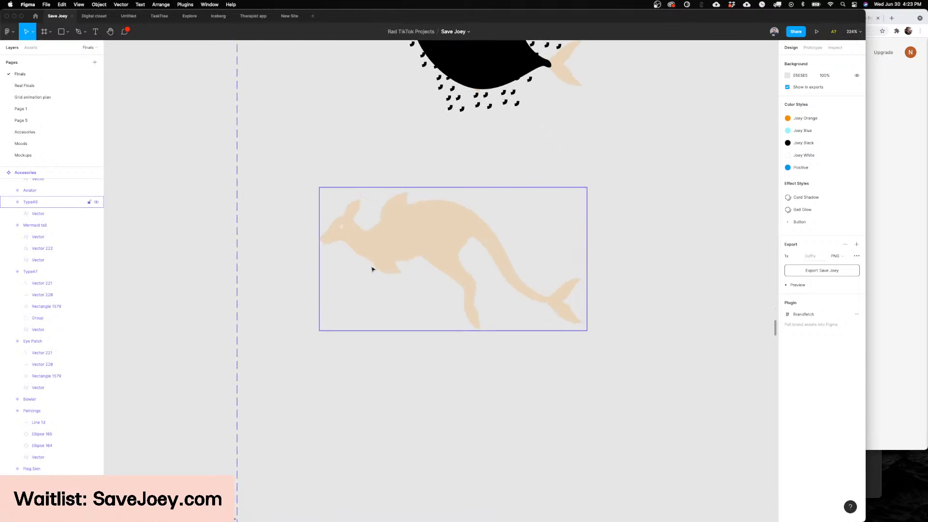
left_click(356, 511)
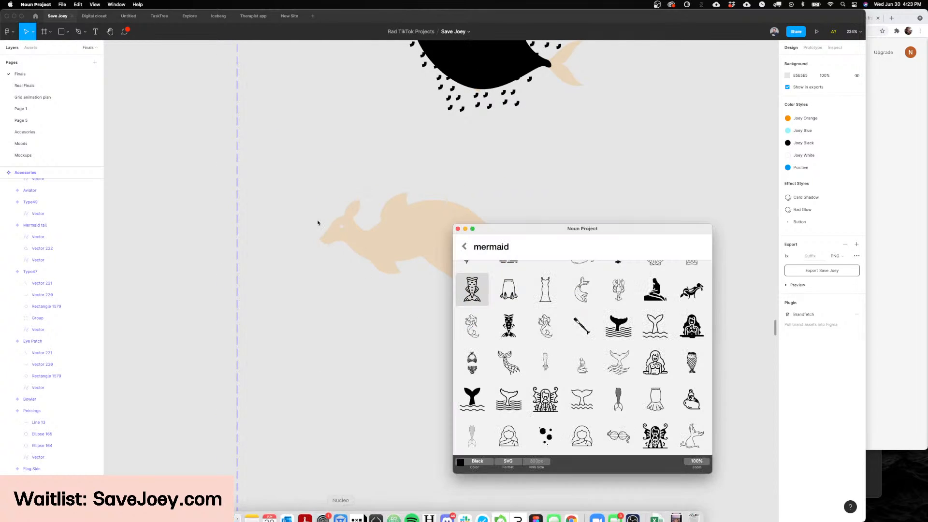
left_click(514, 247)
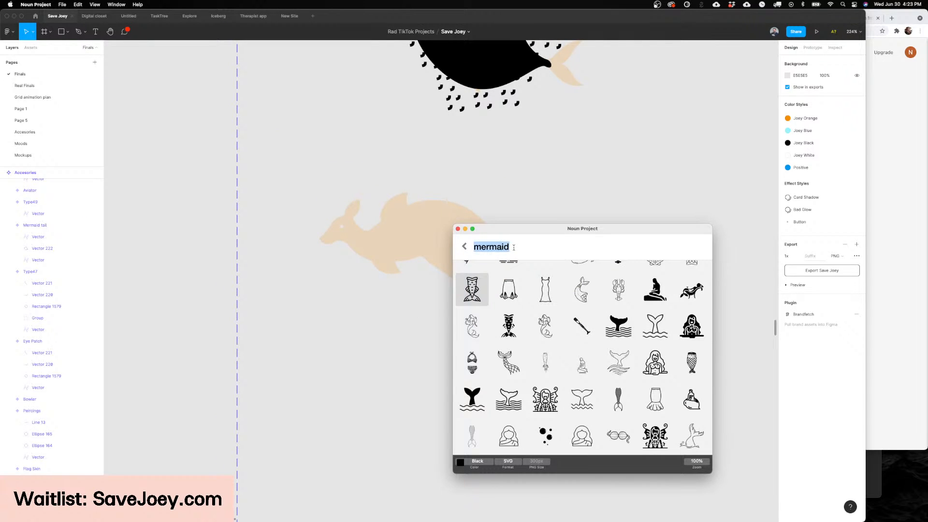
left_click_drag(516, 228, 652, 207)
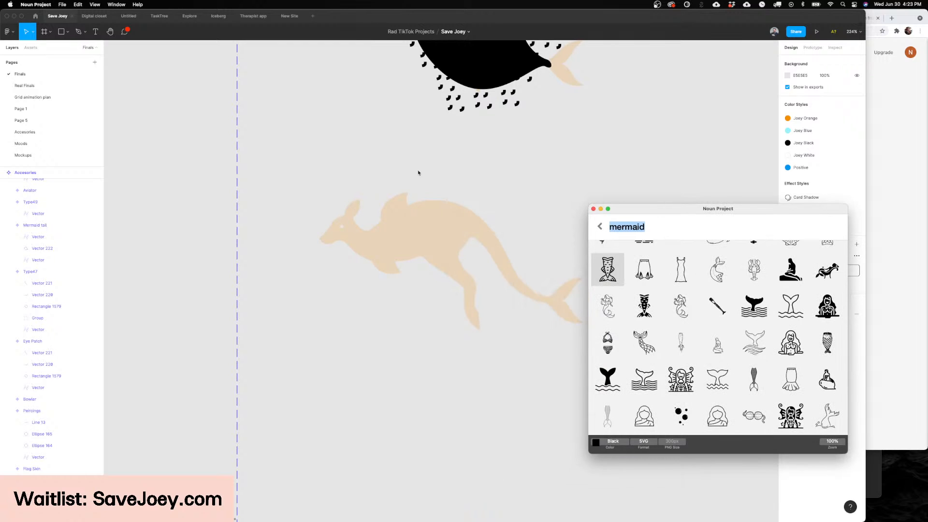
scroll(412, 222, "down", 3)
scroll(403, 219, "up", 3)
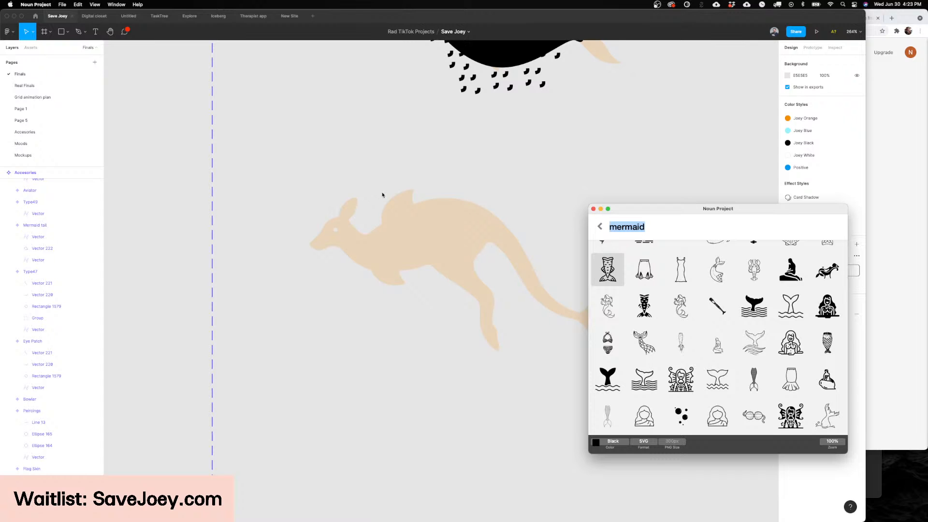
scroll(381, 195, "up", 3)
scroll(382, 195, "right", 3)
left_click_drag(645, 213, 680, 242)
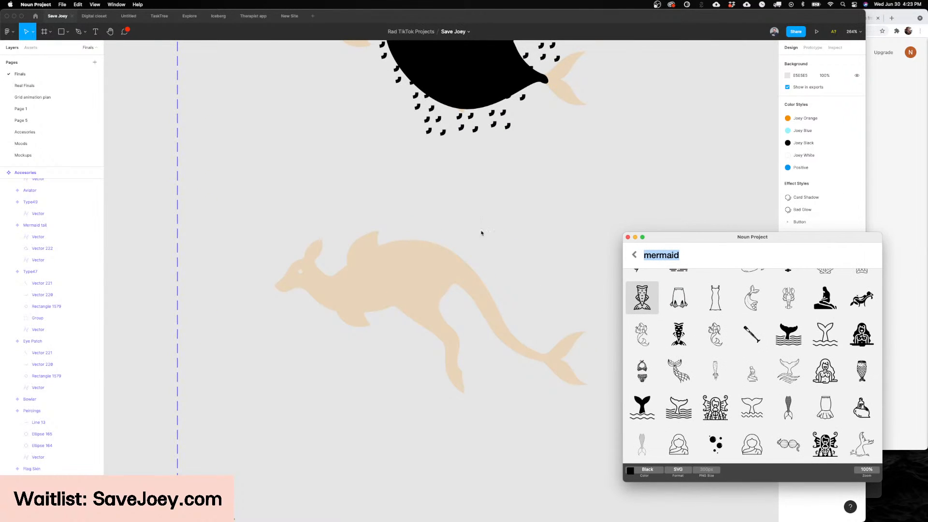
scroll(481, 232, "left", 3)
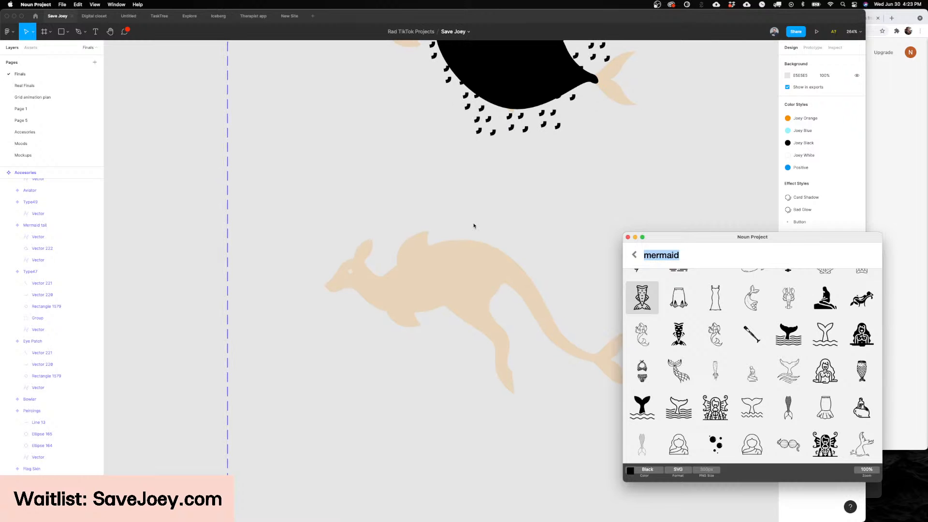
scroll(474, 226, "right", 1)
scroll(473, 225, "right", 3)
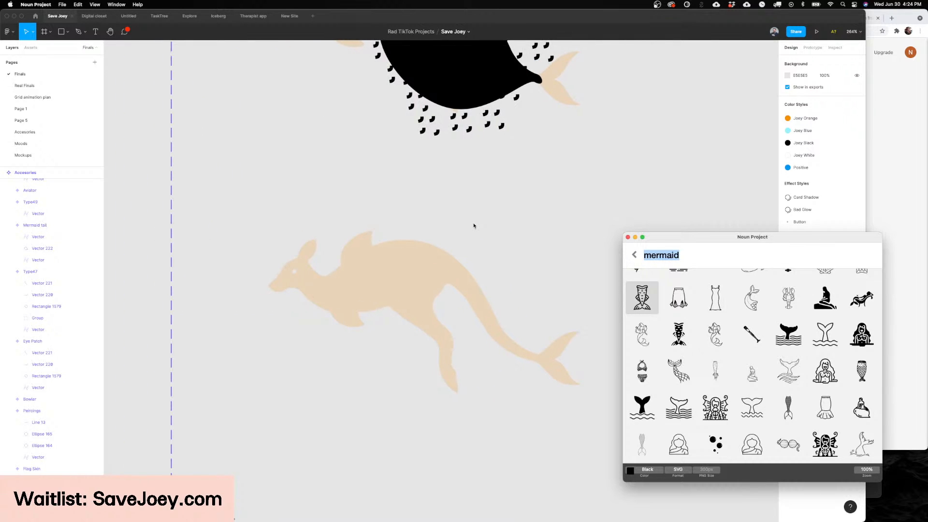
scroll(474, 226, "left", 3)
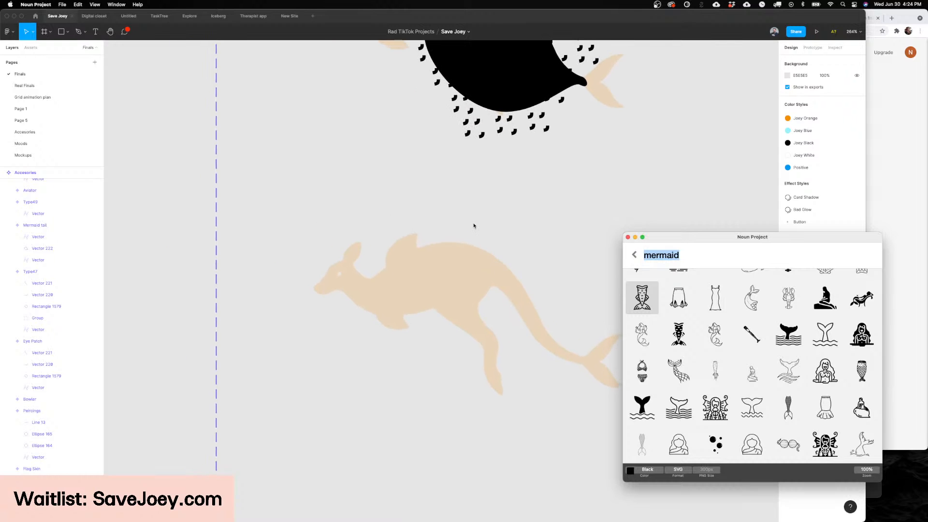
scroll(460, 225, "down", 3)
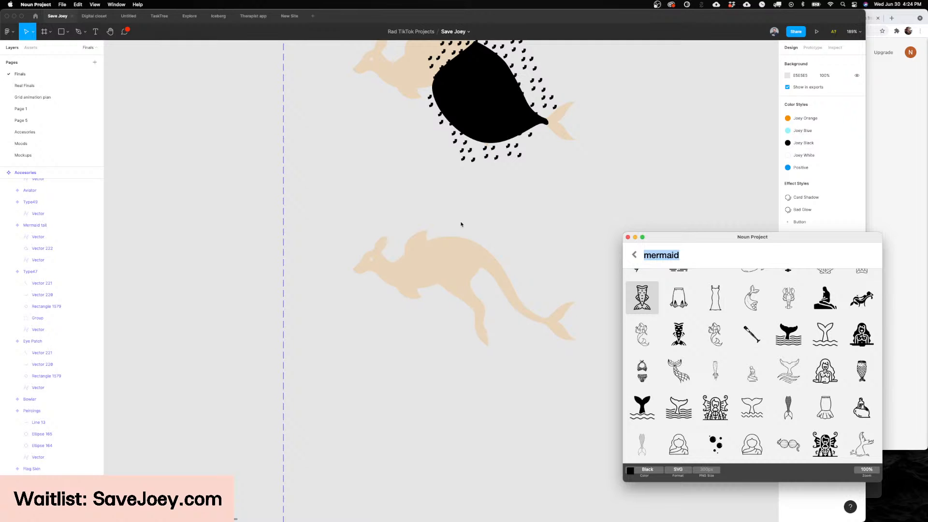
scroll(460, 224, "up", 5)
scroll(460, 224, "right", 2)
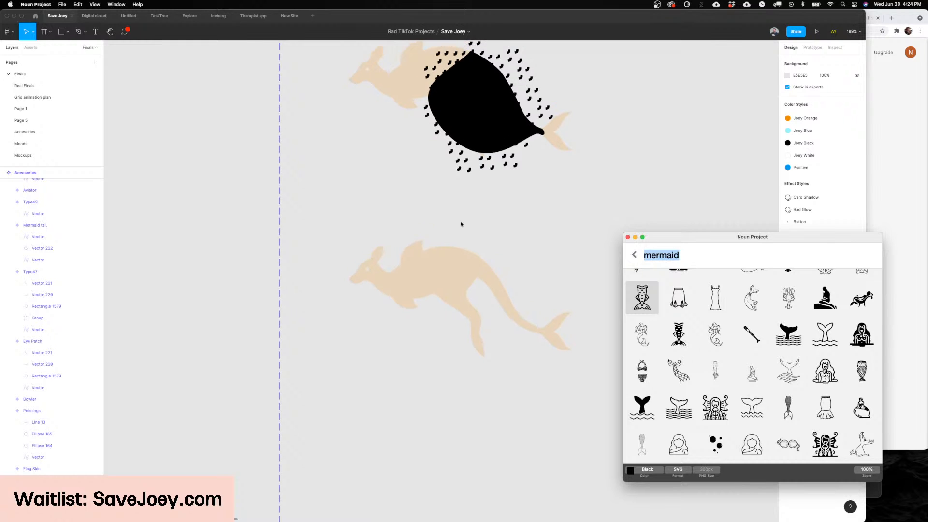
Step: Return to Figma and change the fill of the mermaid tail's black shape to dark green
left_click(422, 213)
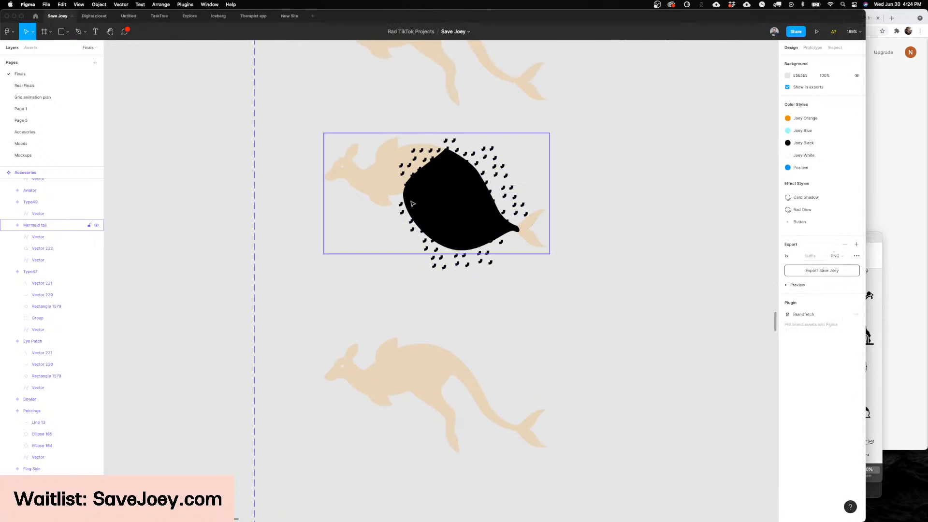
key("Tab")
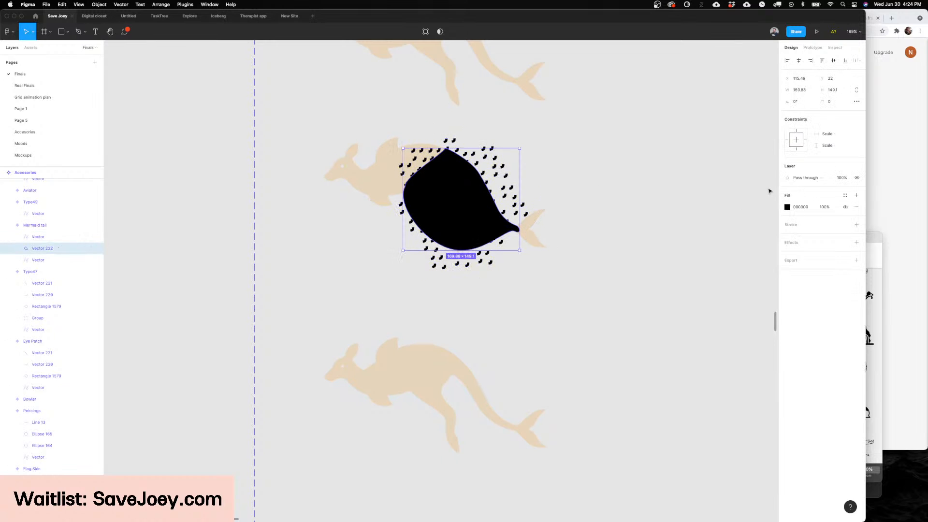
left_click(787, 207)
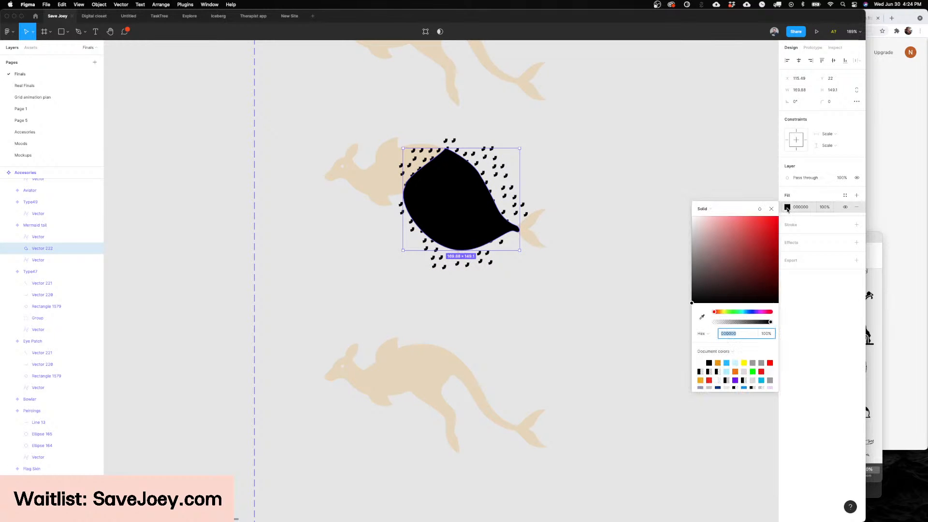
left_click(733, 311)
left_click_drag(758, 247, 580, 157)
Step: Change the fill of the scale pattern over the green tail to white
scroll(564, 153, "up", 3)
scroll(564, 154, "down", 1)
left_click(477, 220)
left_click(771, 208)
left_click(788, 207)
left_click(602, 154)
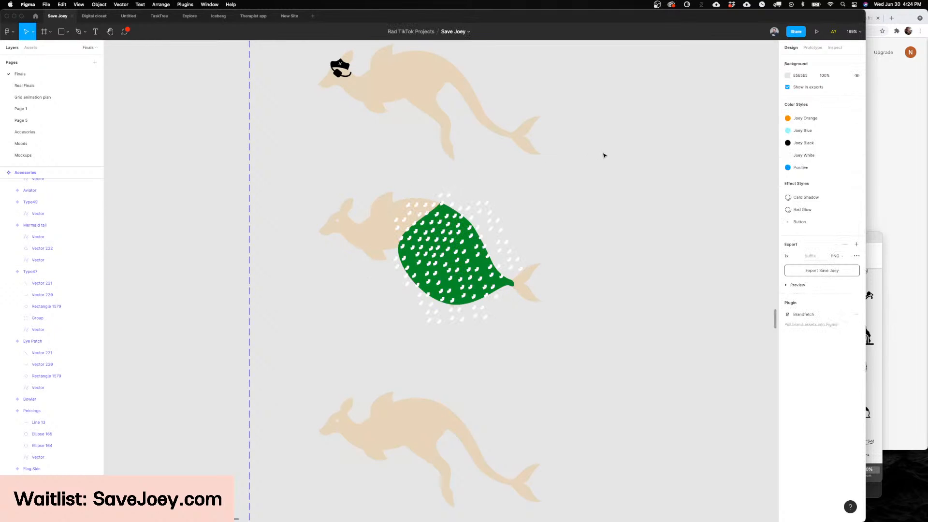
Step: Set the opacity of the white scale pattern on the mermaid tail to 10%
key("super+z")
key("4")
key("1")
left_click(581, 219)
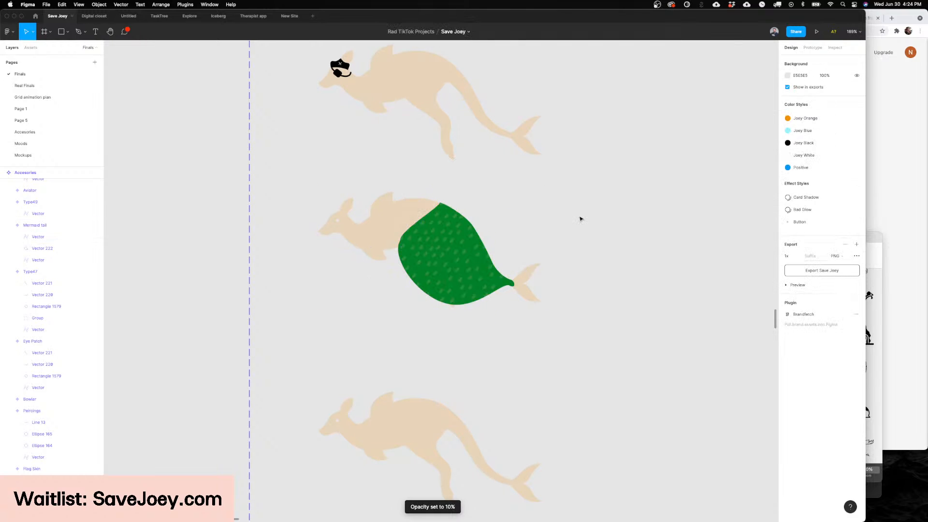
scroll(581, 219, "up", 2)
scroll(580, 219, "left", 2)
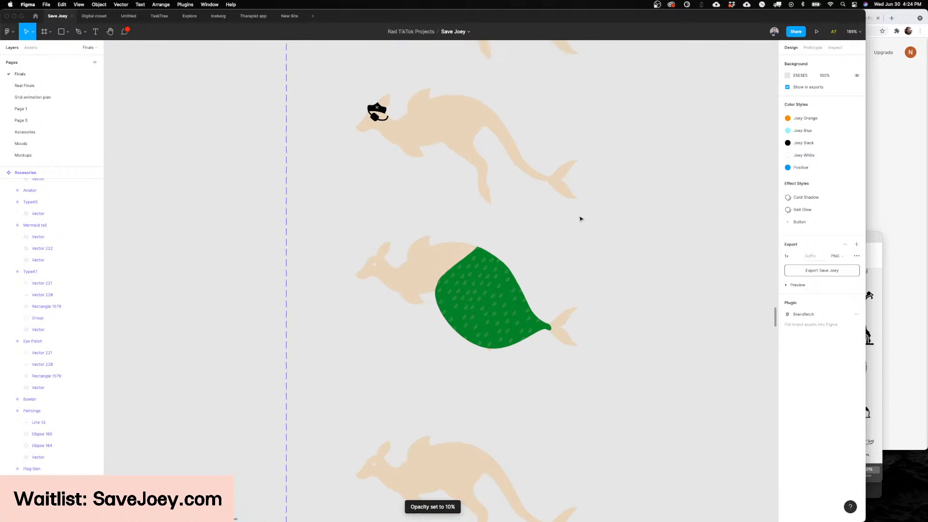
scroll(578, 218, "up", 2)
scroll(579, 219, "left", 2)
scroll(579, 219, "down", 2)
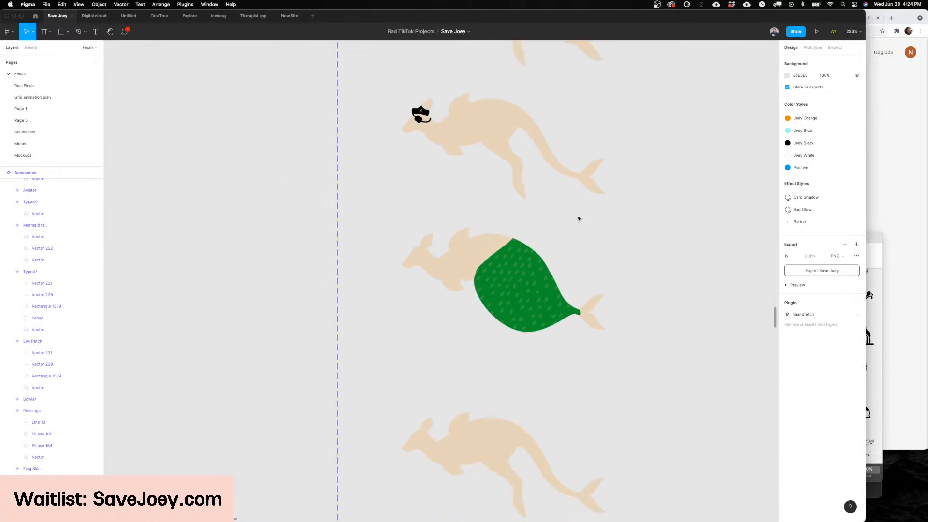
scroll(578, 219, "down", 1)
scroll(578, 219, "down", 5)
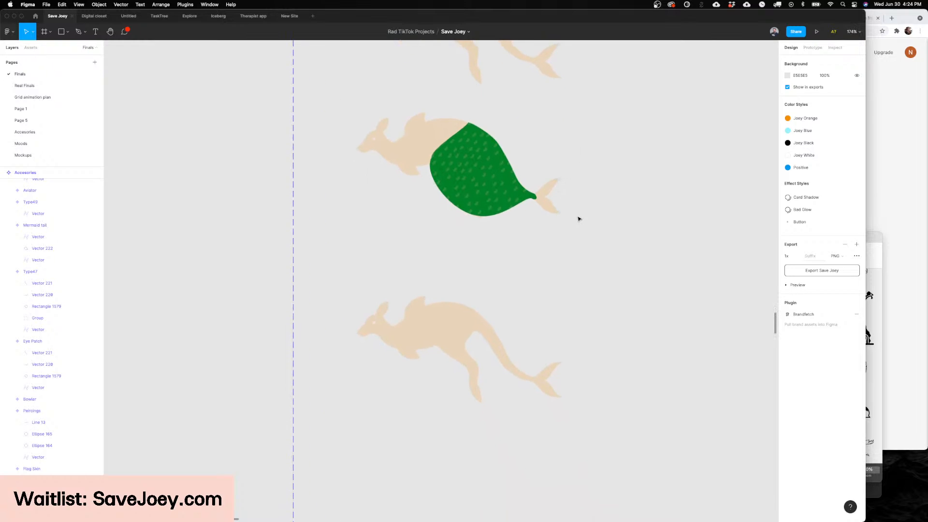
scroll(557, 218, "left", 2)
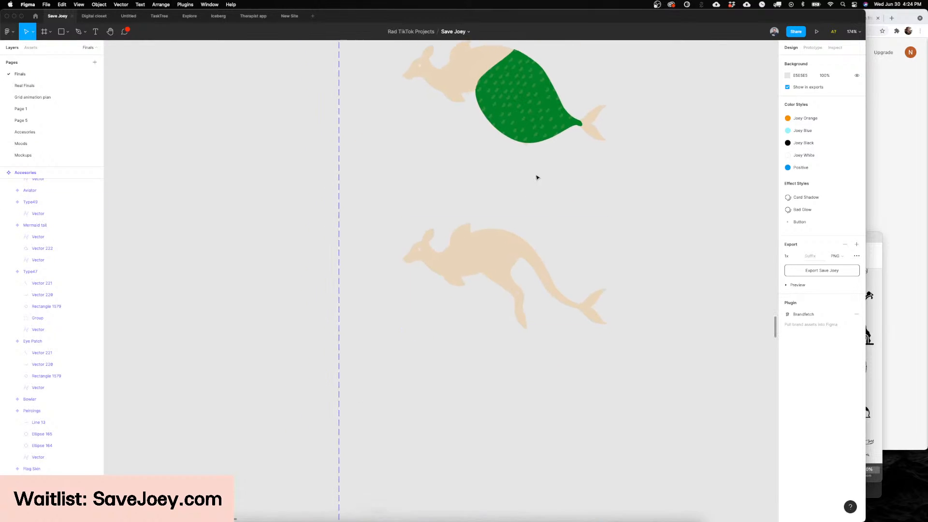
scroll(435, 342, "up", 5)
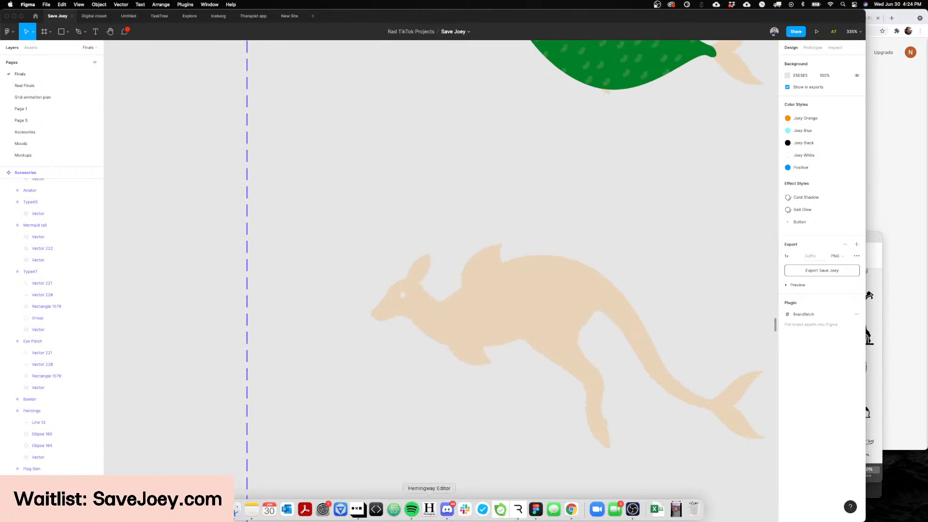
Step: Switch to Noun Project and search for facemask icons
left_click(341, 507)
right_click(343, 504)
left_click(676, 285)
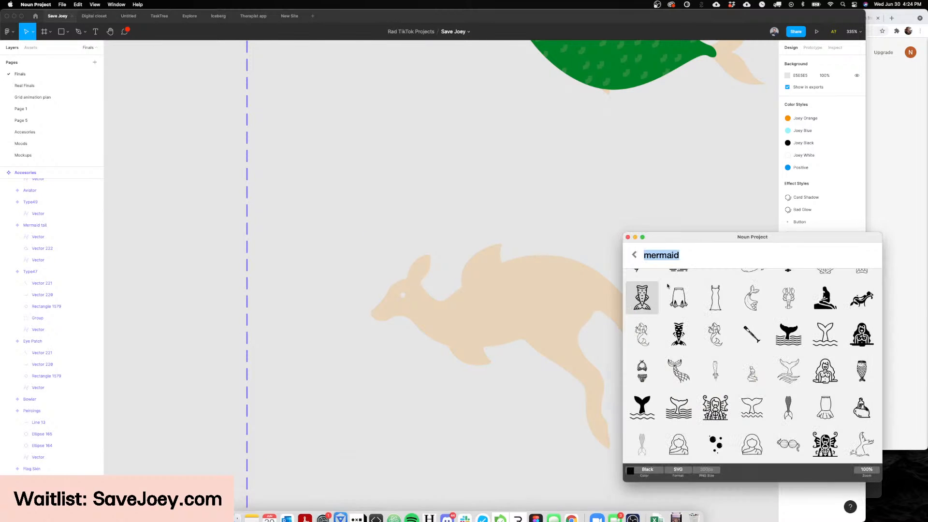
double_click(676, 257)
type("facemas")
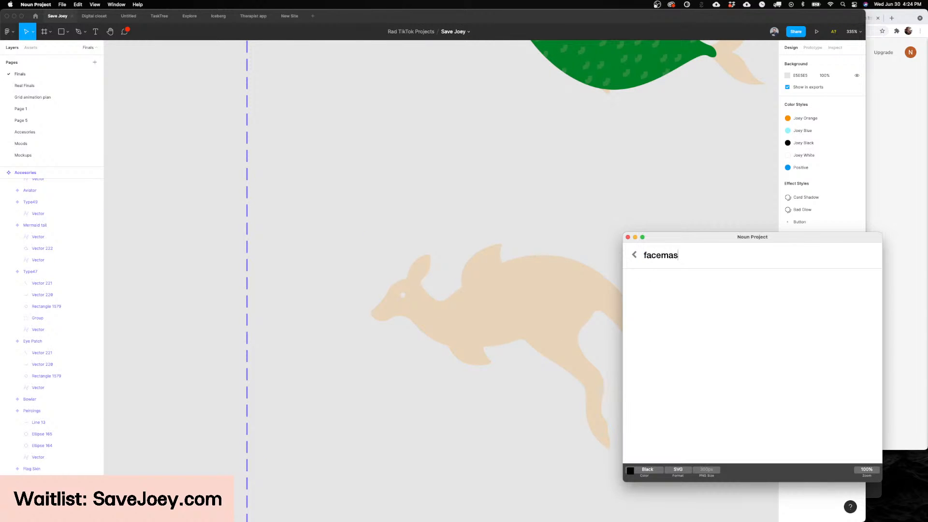
type("k")
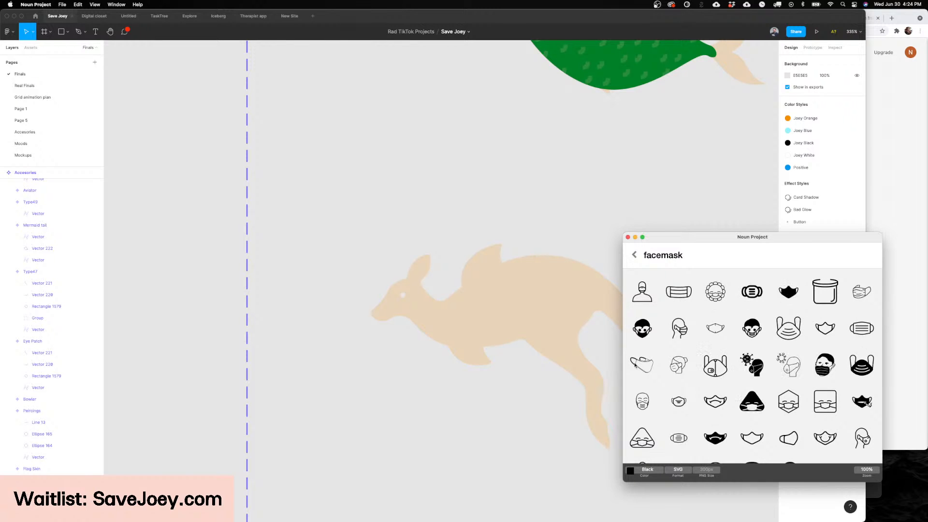
Step: Add the side-view face mask icon to the blank kangaroo, scaled to about 66 × 66, tilted and positioned over the muzzle
left_click_drag(635, 365, 407, 300)
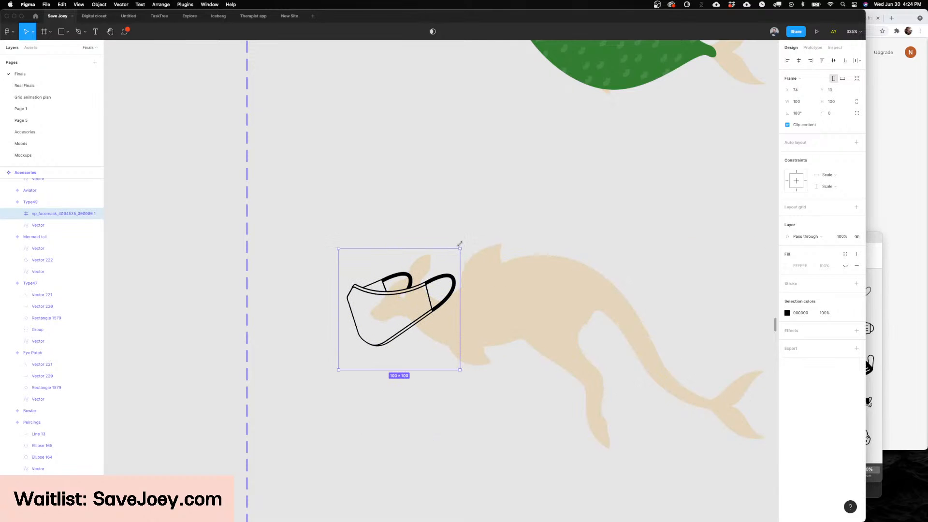
left_click_drag(459, 243, 451, 234)
scroll(429, 284, "up", 1)
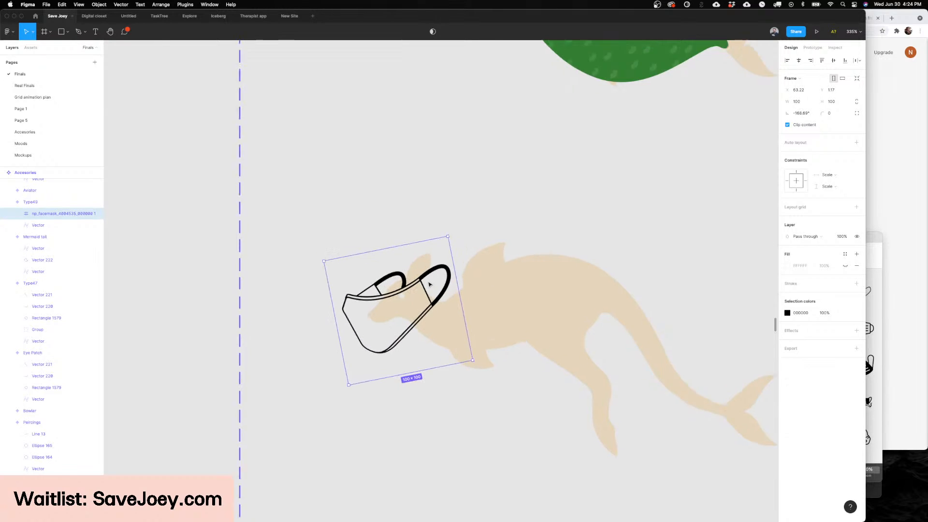
scroll(430, 284, "up", 4)
left_click_drag(434, 243, 416, 226)
left_click_drag(402, 295, 413, 315)
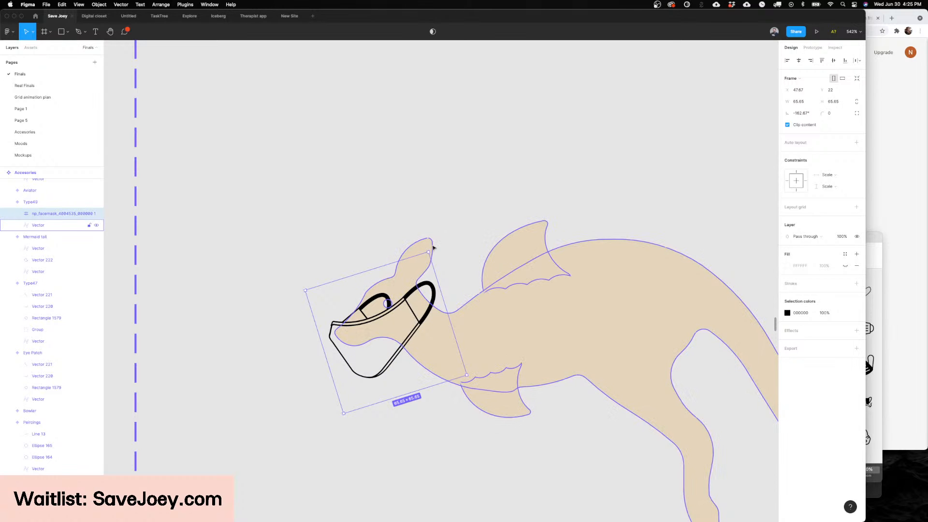
Step: Edit the face mask icon's vector and remove the points that shape its far ear loop and side seam
key("Return")
left_click(346, 306)
scroll(345, 307, "up", 5)
double_click(379, 309)
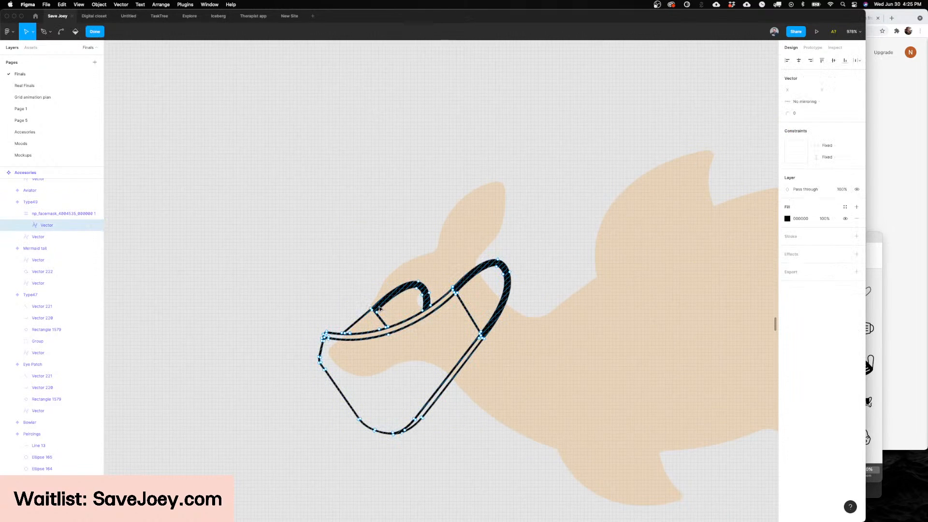
key("p")
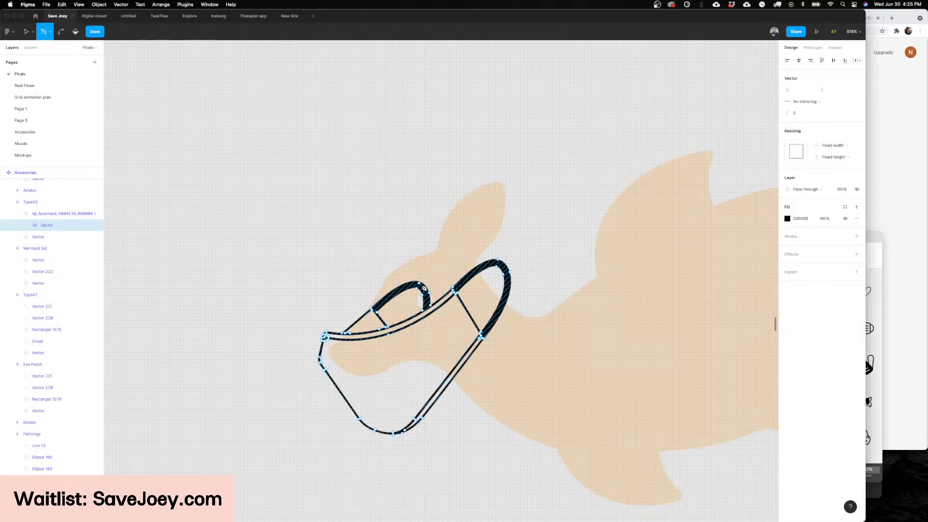
left_click(428, 293, "alt")
left_click(423, 294, "alt")
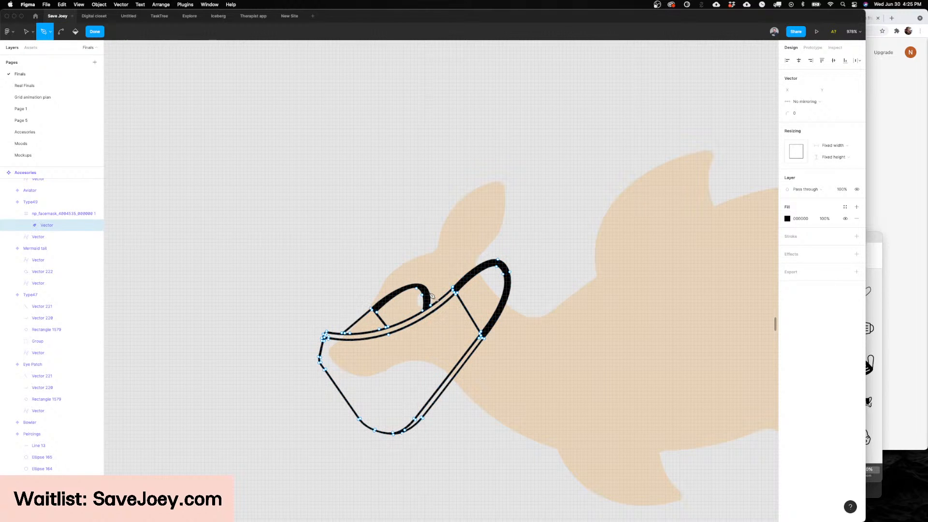
left_click(417, 289, "alt")
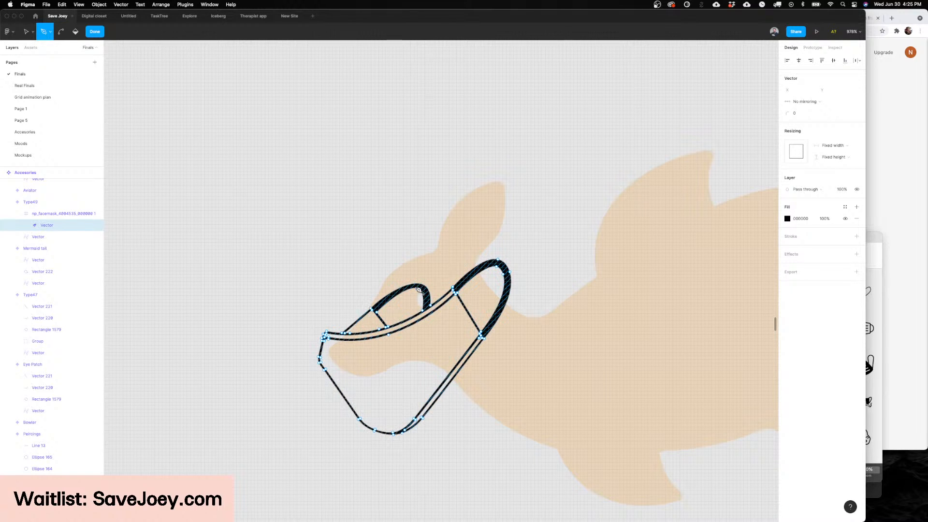
left_click(377, 312, "alt")
left_click(374, 312, "alt")
left_click(377, 312, "alt")
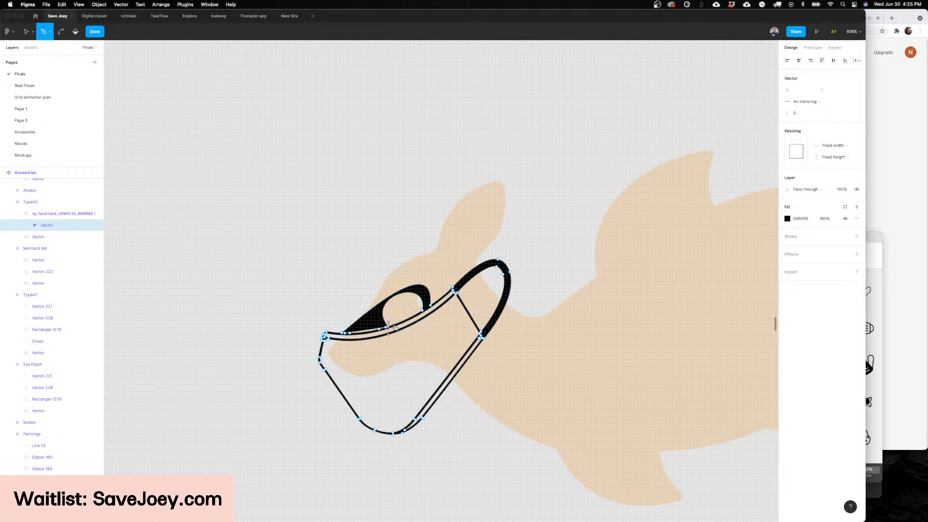
Step: Pull in the curve handles on both ends of the far ear loop's inner edge to flatten that edge
key("v")
scroll(391, 329, "up", 6)
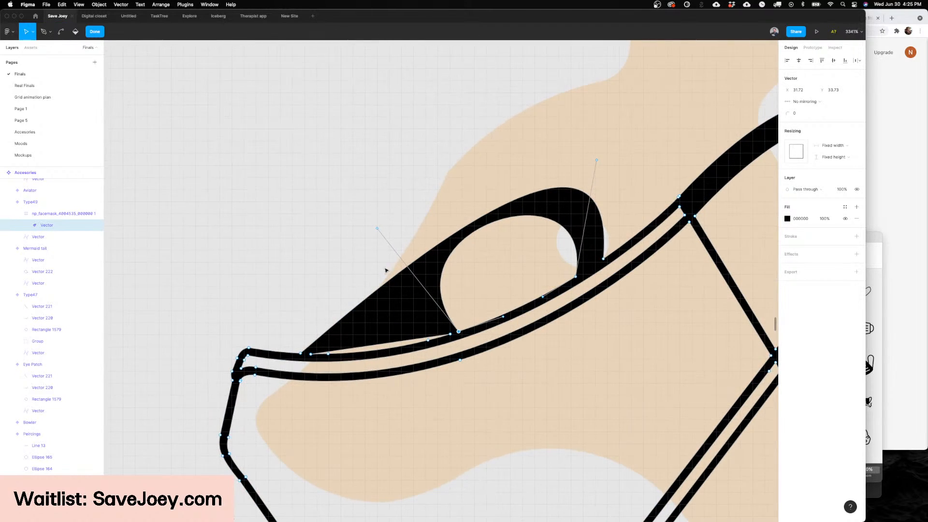
left_click_drag(381, 238, 458, 331)
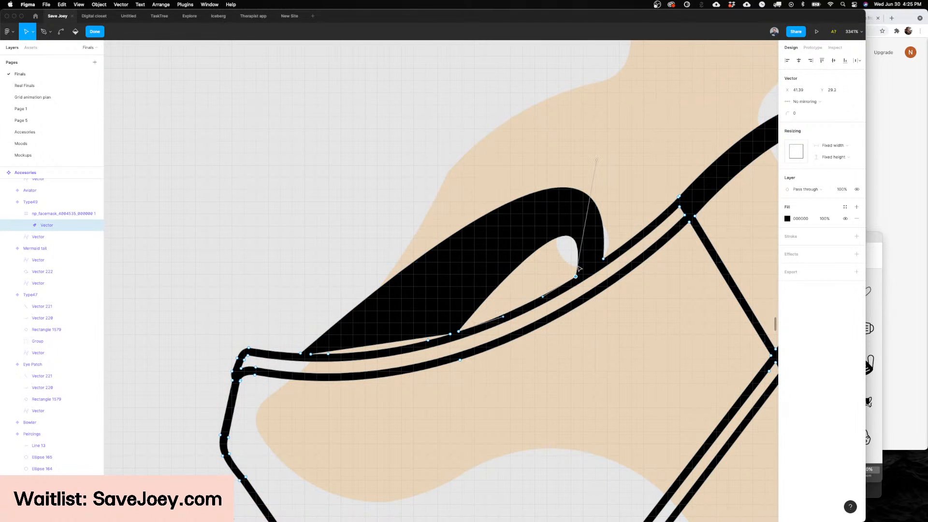
left_click_drag(595, 164, 582, 195)
key("p")
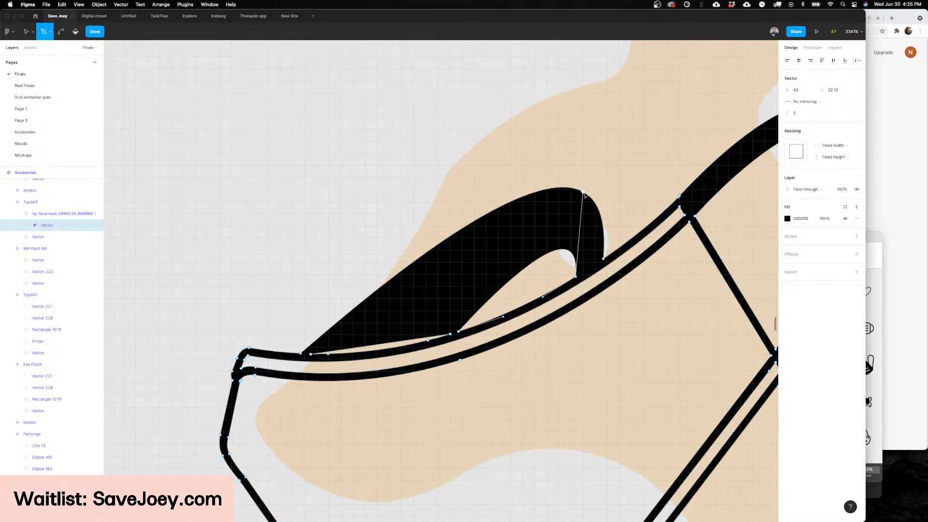
key("v")
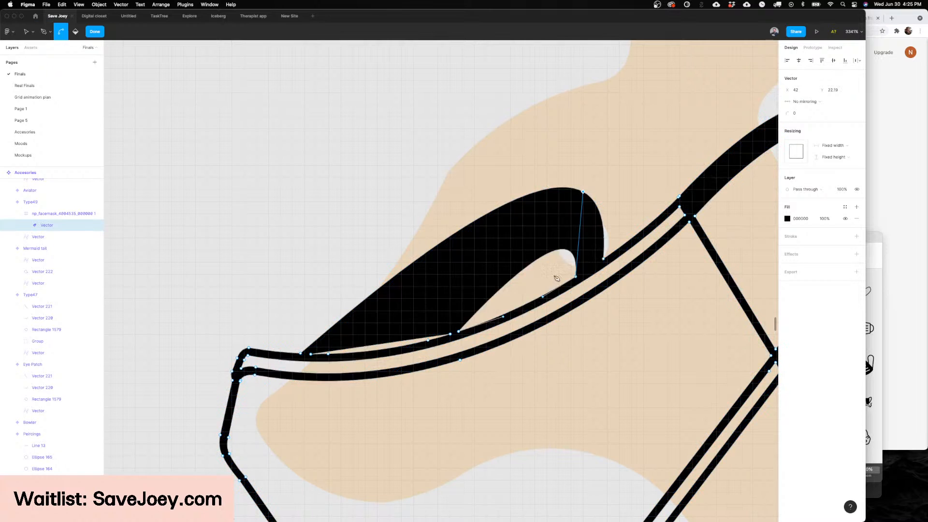
mouse_move(583, 192)
left_mouse_down()
mouse_move(590, 244)
mouse_move(580, 265)
left_mouse_up()
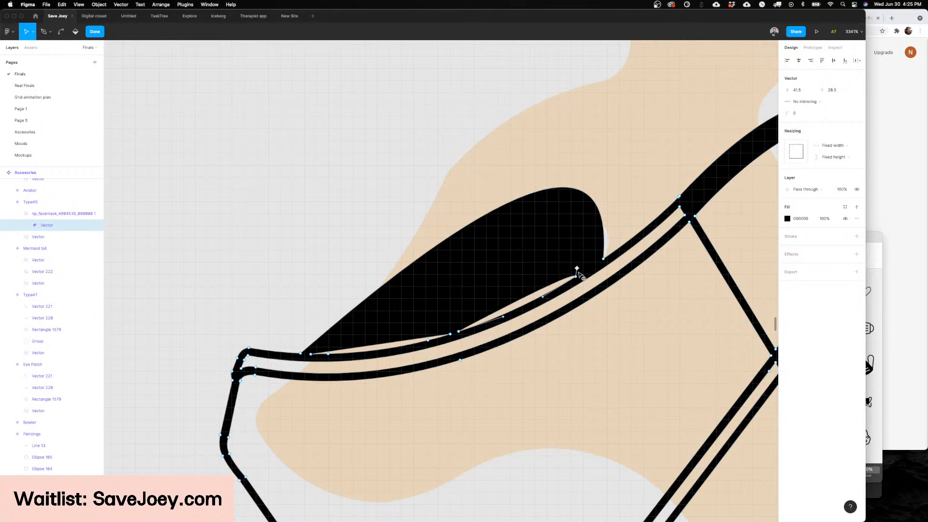
Step: Try to reshape the lower inner point of the far ear loop to close the sliver along the mask's upper edge
left_click(570, 209)
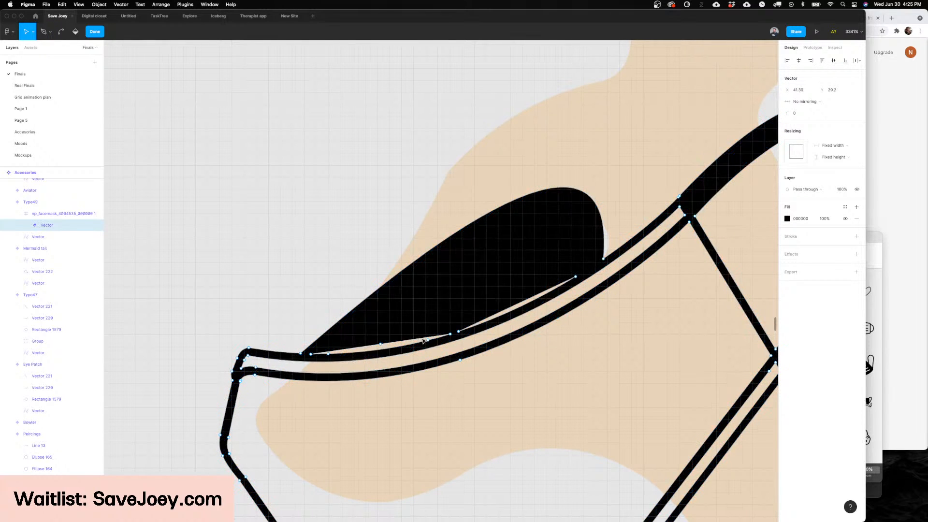
left_click(459, 332)
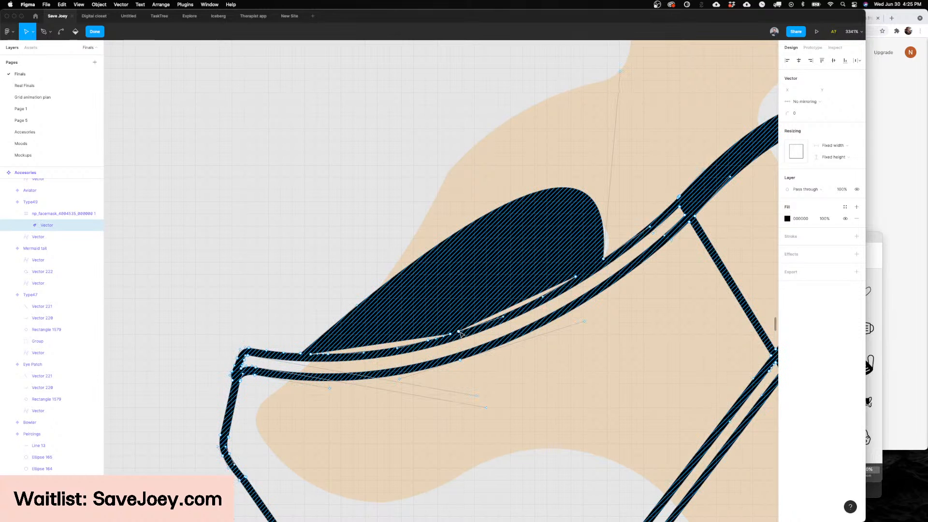
left_click_drag(503, 318, 524, 320)
key("super+z")
left_click(515, 322)
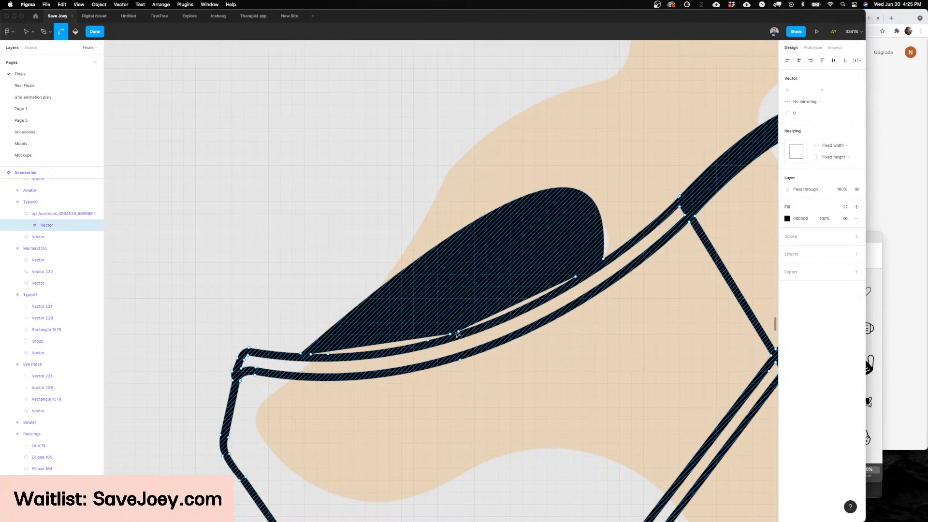
left_click(503, 316)
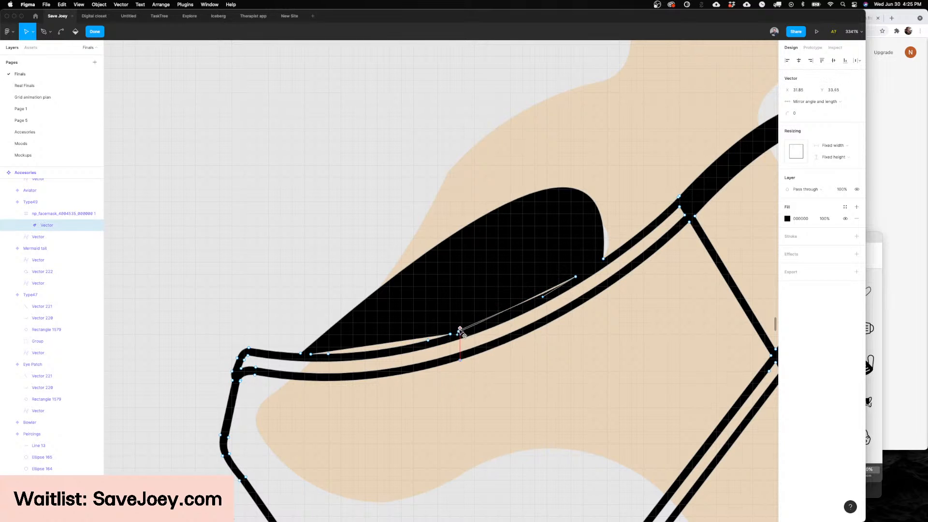
key("Escape")
key("Escape")
key("Escape")
Step: Collapse the far ear loop's outer curve onto the mask's upper edge by pulling in its two curve handles
double_click(584, 242, "super")
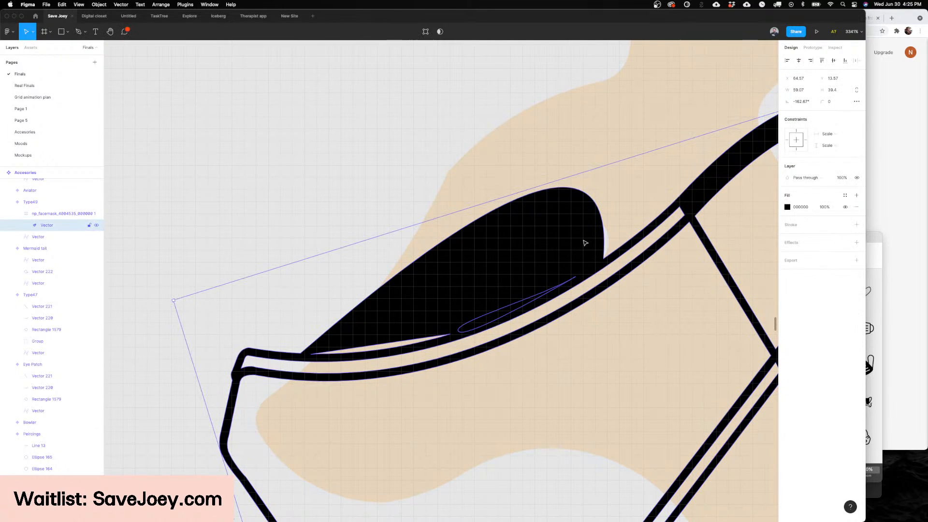
left_click(603, 259)
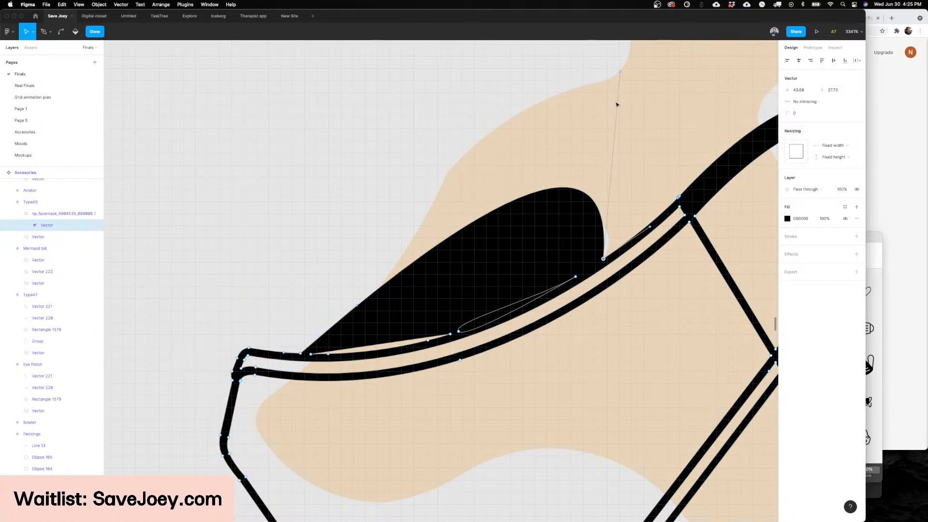
left_click_drag(603, 259, 443, 344)
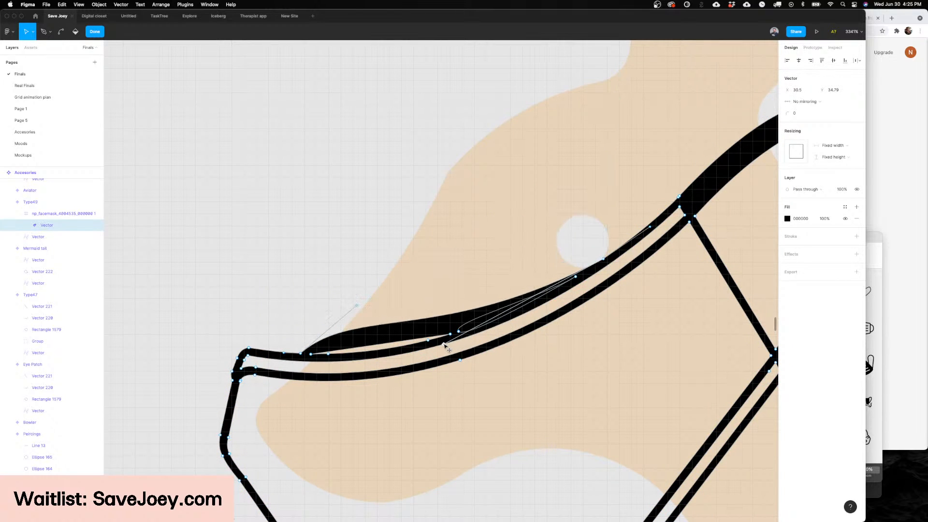
left_click_drag(353, 304, 425, 355)
key("Escape")
key("Escape")
scroll(413, 254, "down", 10, "ctrl")
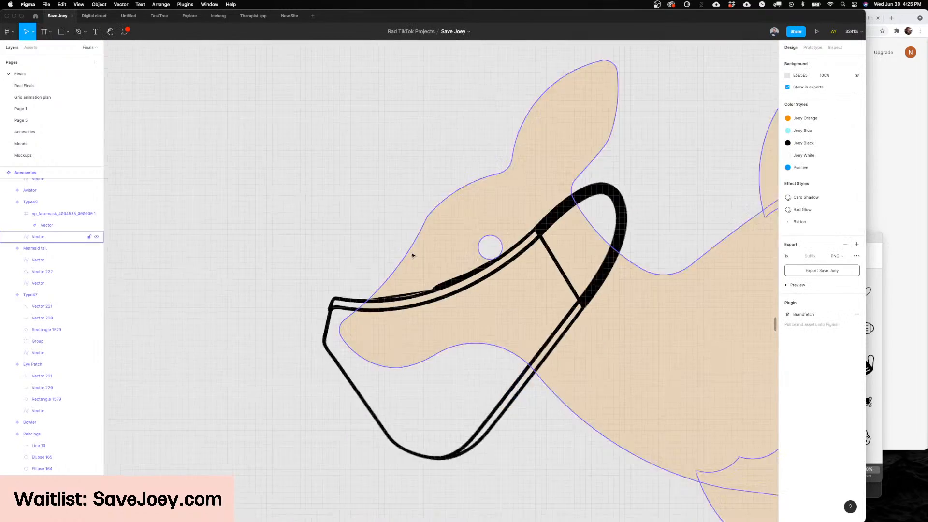
Step: Trace a mask shape over the muzzle with the Pen tool, starting at the ear base, and swap its stroke for a black fill
scroll(412, 254, "up", 5)
left_click(450, 281)
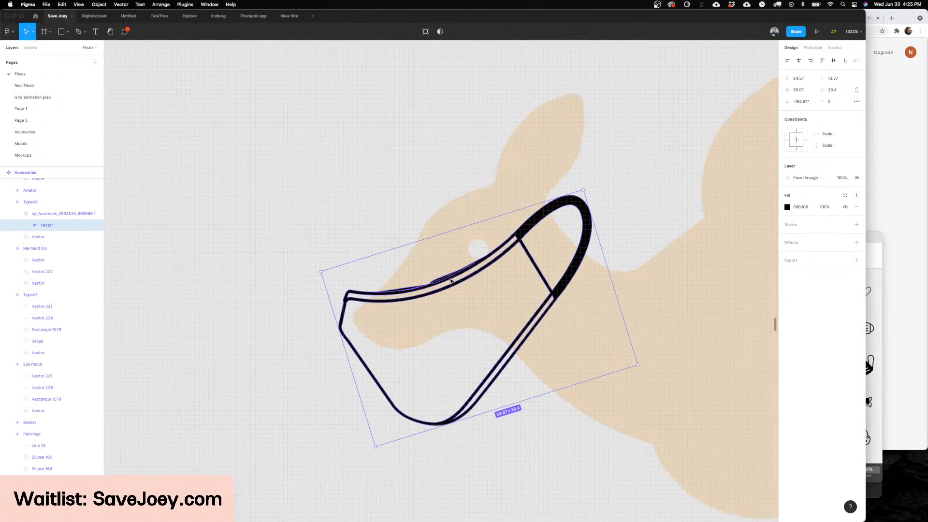
scroll(450, 281, "up", 2)
scroll(451, 280, "down", 2)
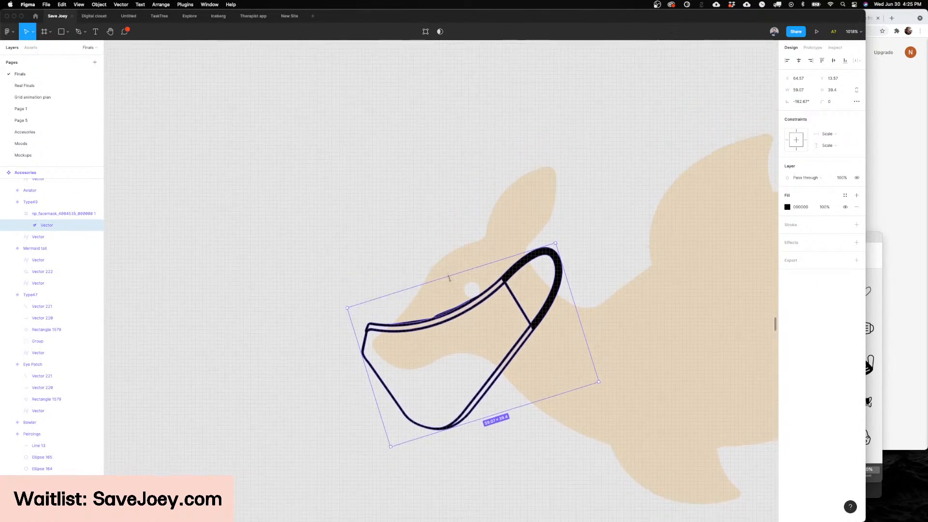
scroll(451, 281, "left", 1)
key("p")
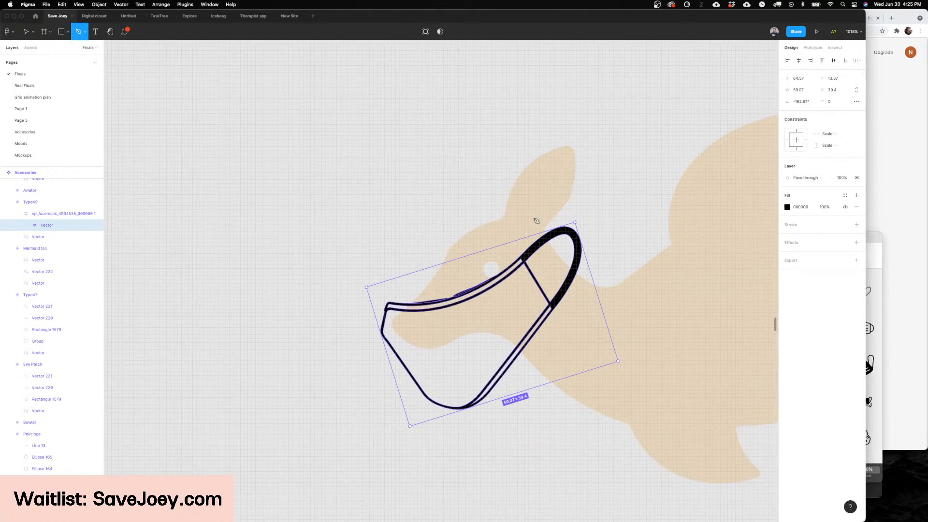
left_click(504, 218)
left_click_drag(503, 275, 480, 298)
left_click_drag(389, 321, 388, 329)
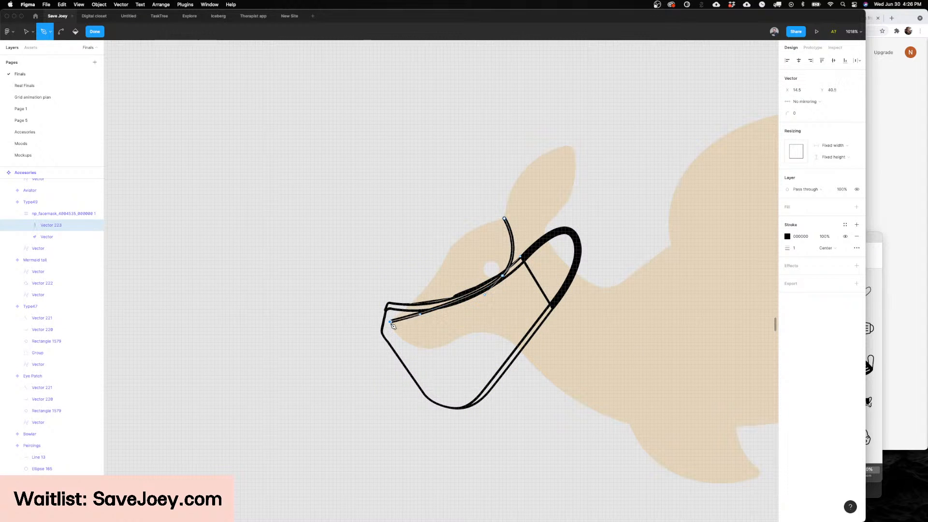
left_click_drag(426, 361, 452, 352)
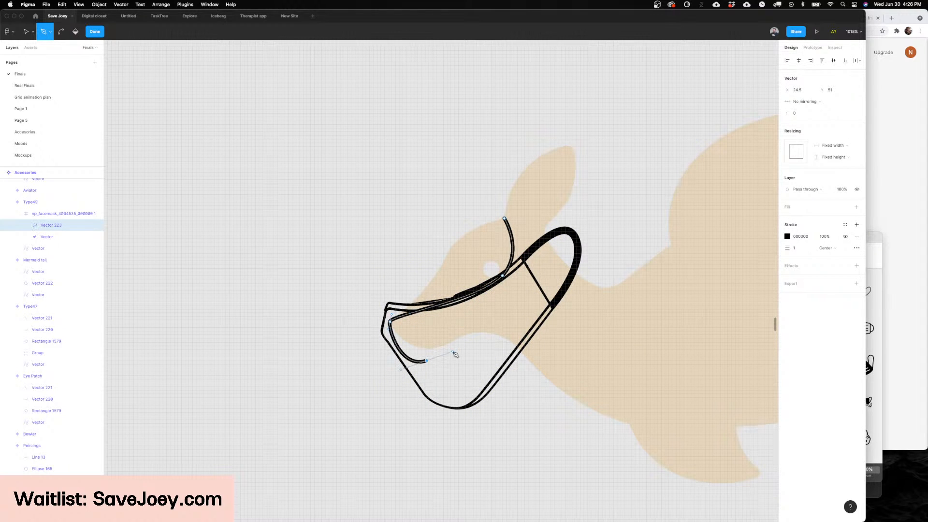
left_click_drag(504, 320, 520, 306)
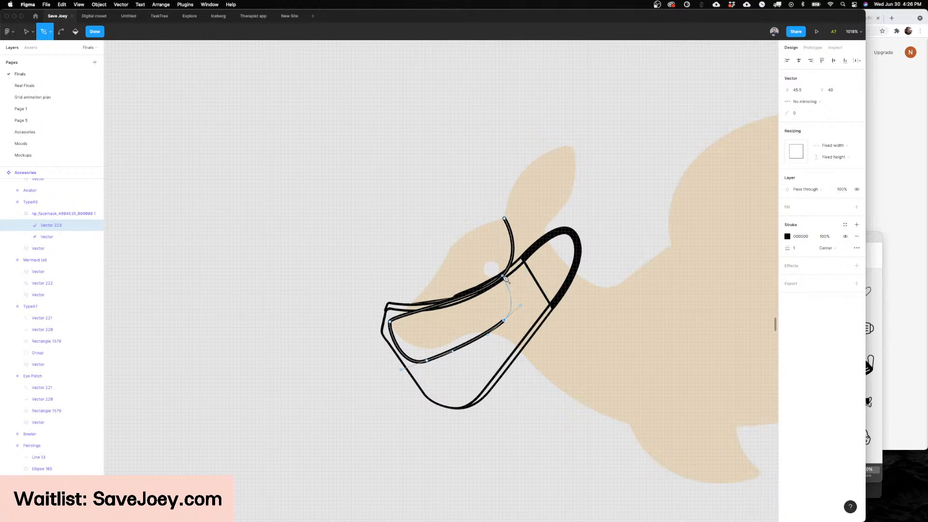
left_click(505, 278)
key("Escape")
key("shift+x")
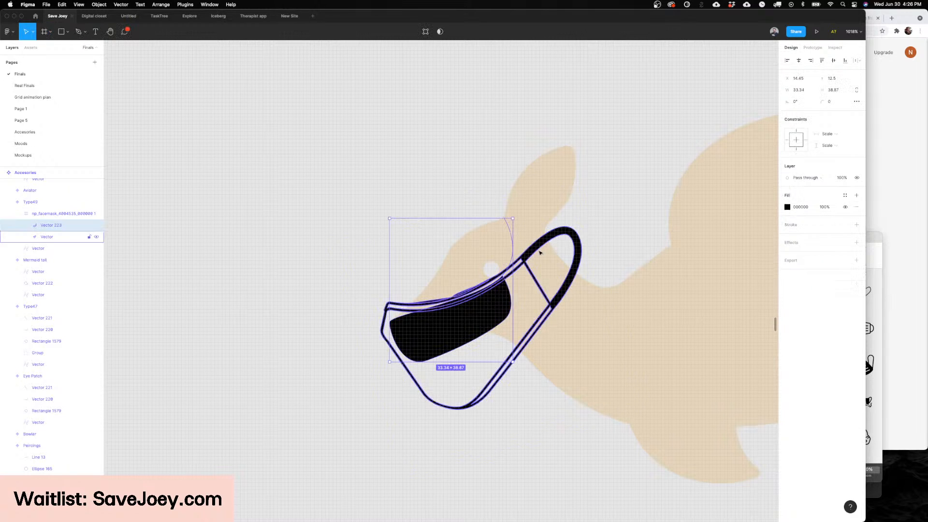
Step: Remove the leftover strap end point at the ear base from the filled mask shape
key("Return")
key("p")
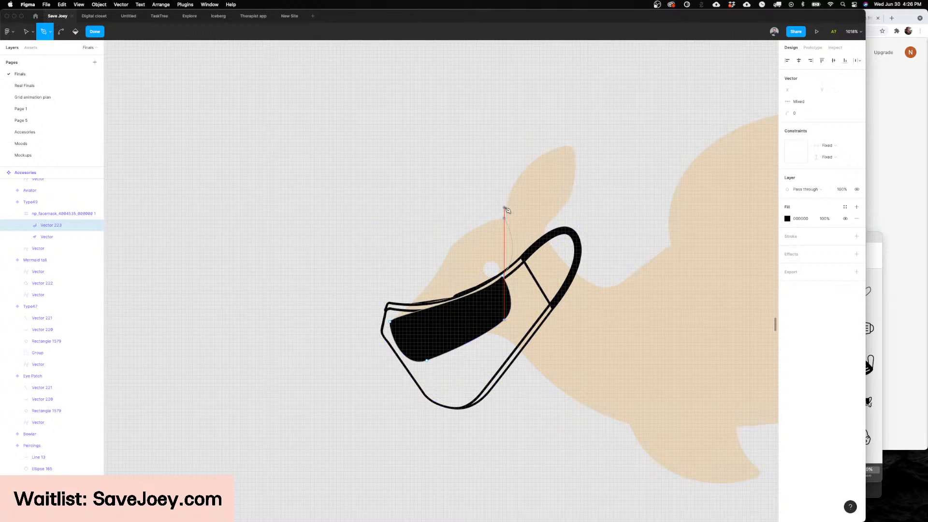
key("v")
key("Escape")
key("Escape")
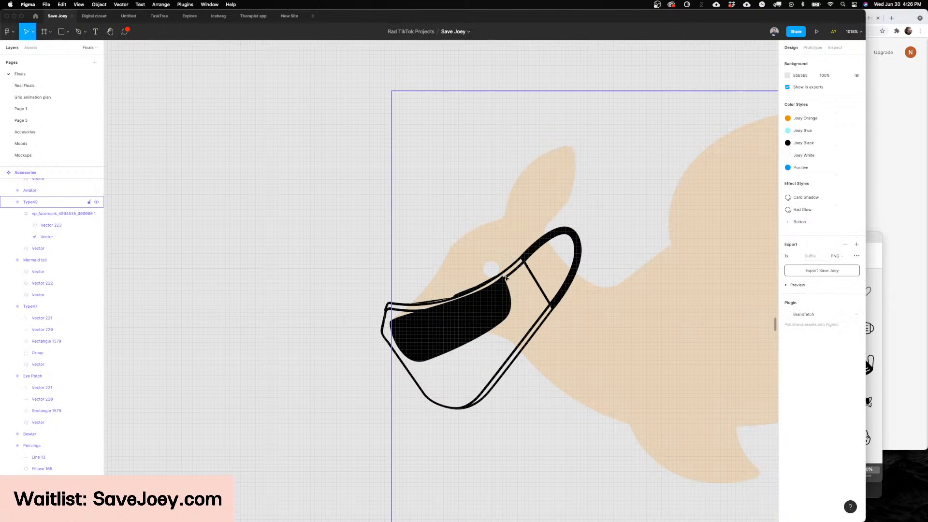
Step: Draw a curved strap about 15.5 high with the Pen tool from the black mask's upper corner to the ear base
key("p")
left_click(503, 280)
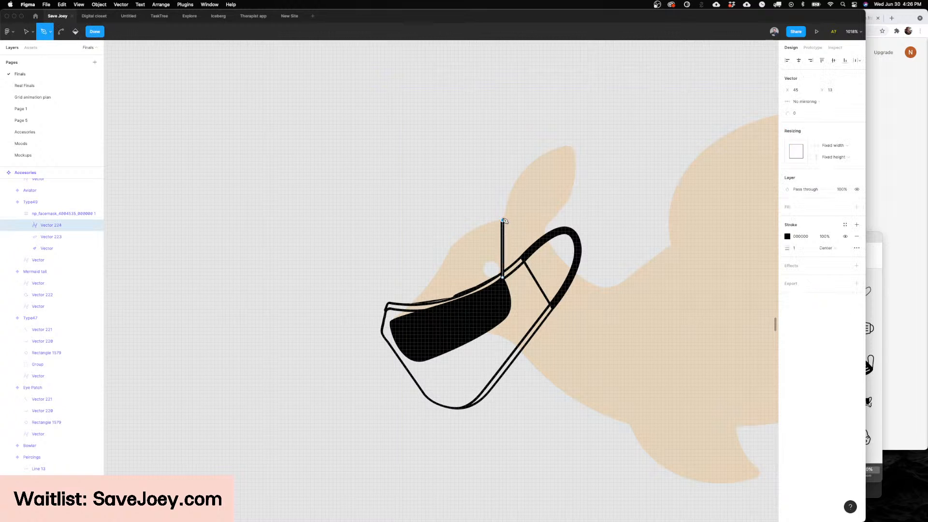
left_click_drag(503, 220, 493, 205)
key("Escape")
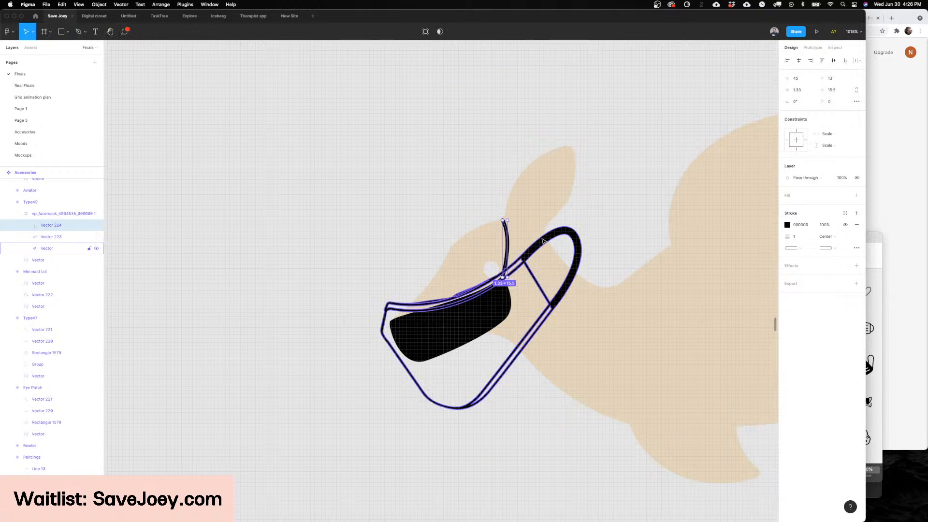
Step: Draw a second curved strap about 17.5 high with the Pen tool from the black mask's rear edge to behind the ear base
key("p")
left_click(511, 305)
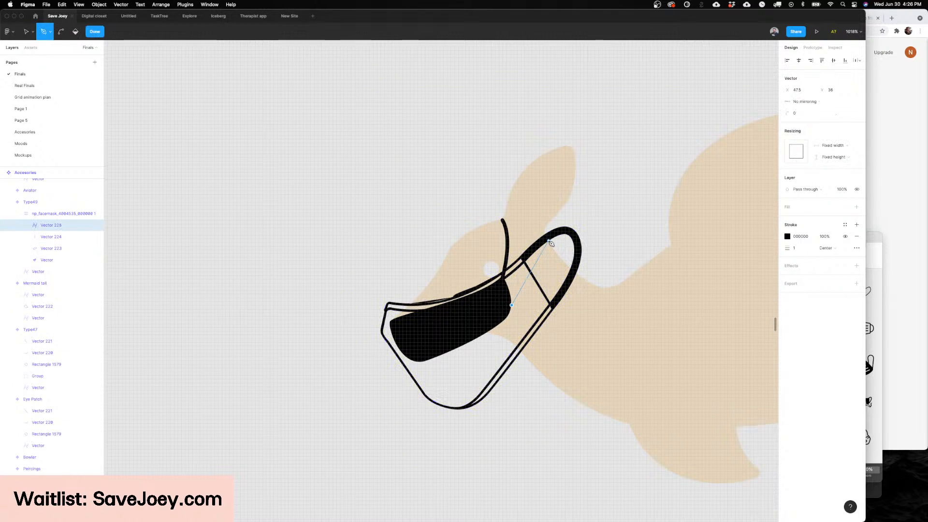
left_click_drag(547, 240, 540, 210)
key("Escape")
key("Escape")
key("Escape")
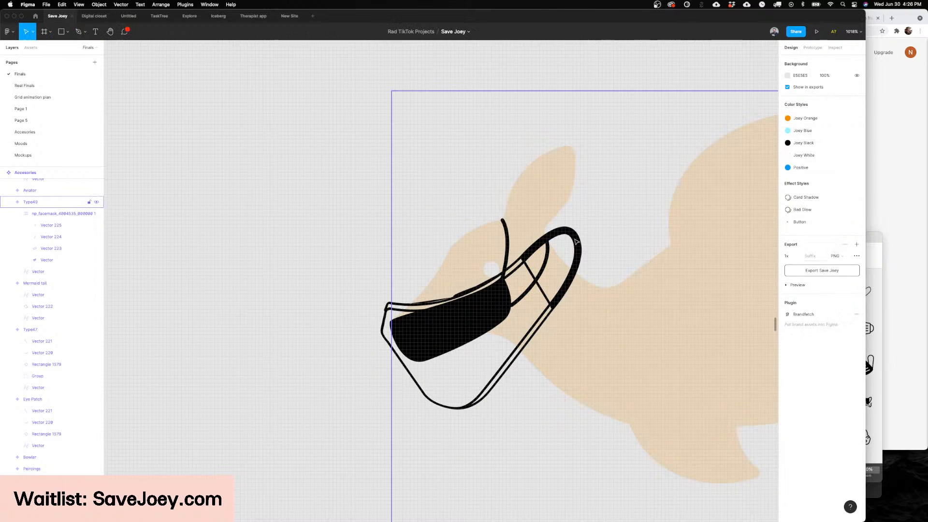
Step: Delete the reference face mask outline, keeping the traced mask and both straps
left_click(576, 240)
key("Delete")
scroll(575, 241, "down", 5)
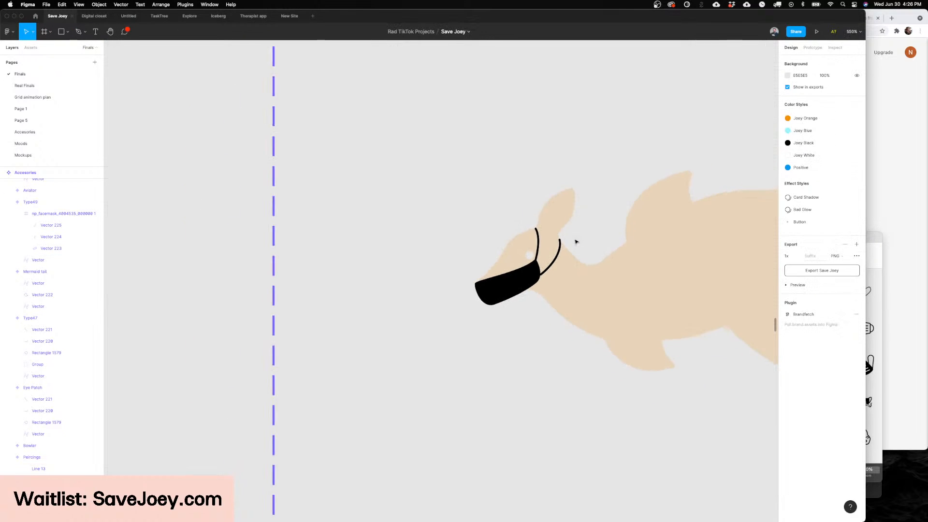
Step: Reshape the black mask by raising its lower front point and shifting its rear edge down toward the jaw
scroll(570, 244, "right", 2)
scroll(508, 304, "up", 5)
double_click(437, 318)
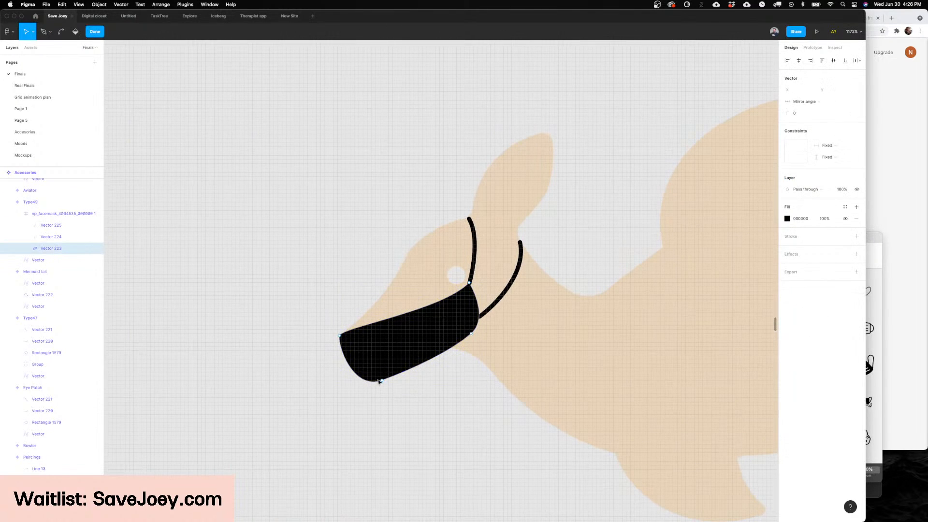
mouse_move(378, 379)
left_mouse_down()
mouse_move(408, 381)
mouse_move(416, 368)
mouse_move(393, 372)
left_mouse_up()
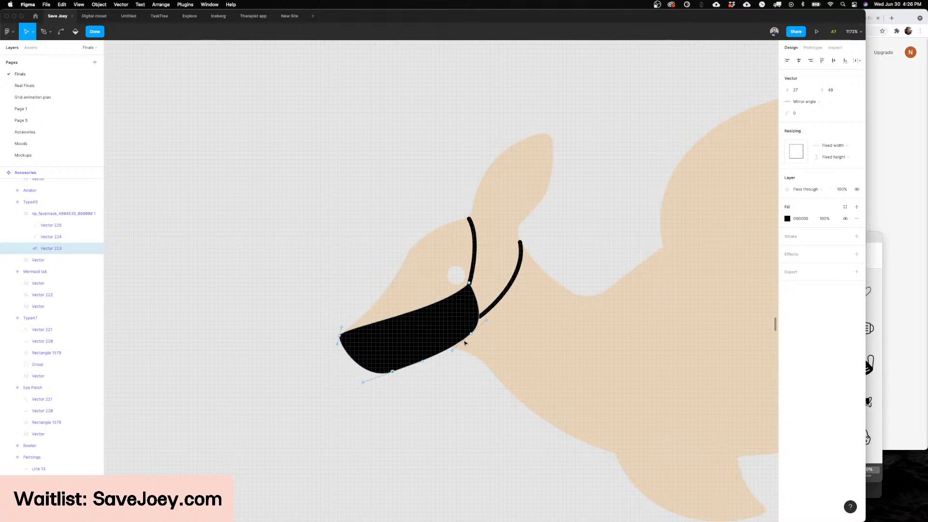
key("Escape")
double_click(465, 302)
mouse_move(471, 336)
left_mouse_down()
mouse_move(455, 348)
mouse_move(464, 351)
left_mouse_up()
key("Escape")
key("Escape")
key("Escape")
Step: Move the front strap's lower end onto the mask's upper rear corner
double_click(472, 273, "super")
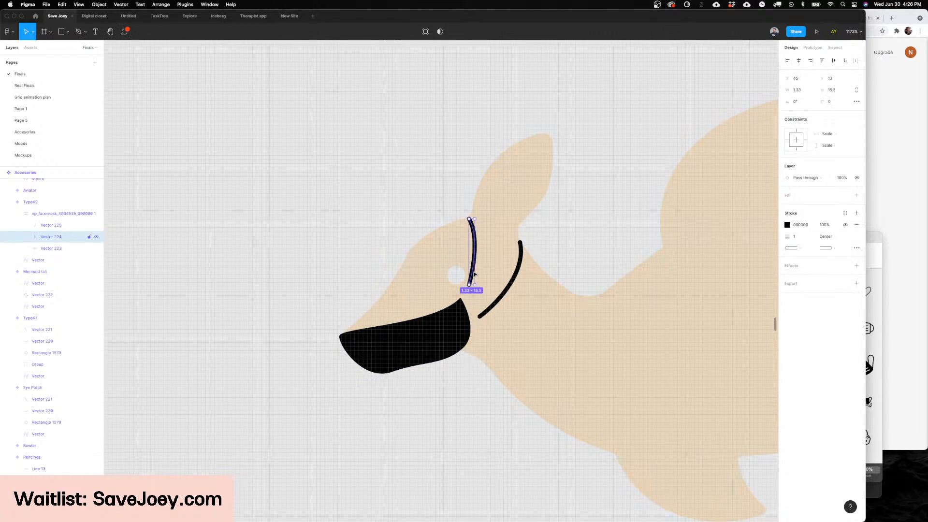
left_click(469, 285)
left_click_drag(469, 287, 460, 300)
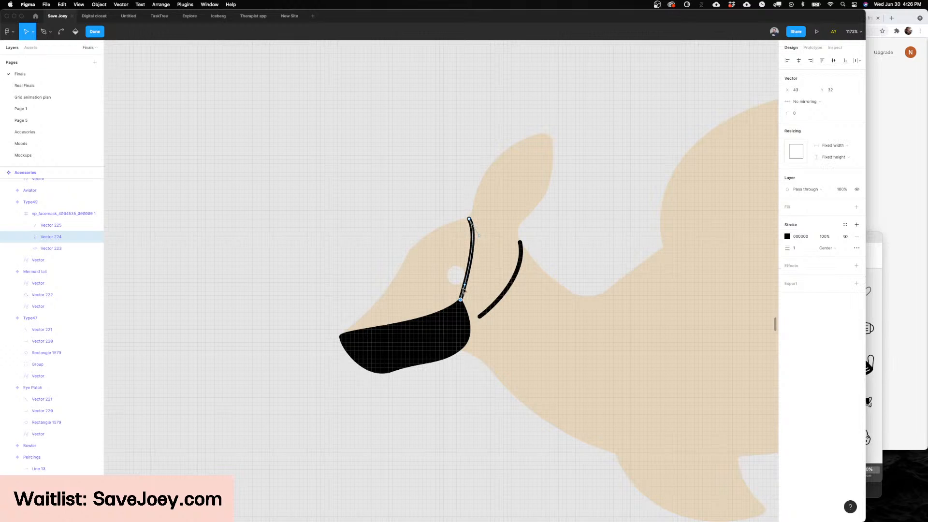
key("Escape")
key("Escape")
Step: Move the rear strap's lower end onto the mask's lower rear corner
left_click(490, 315, "super")
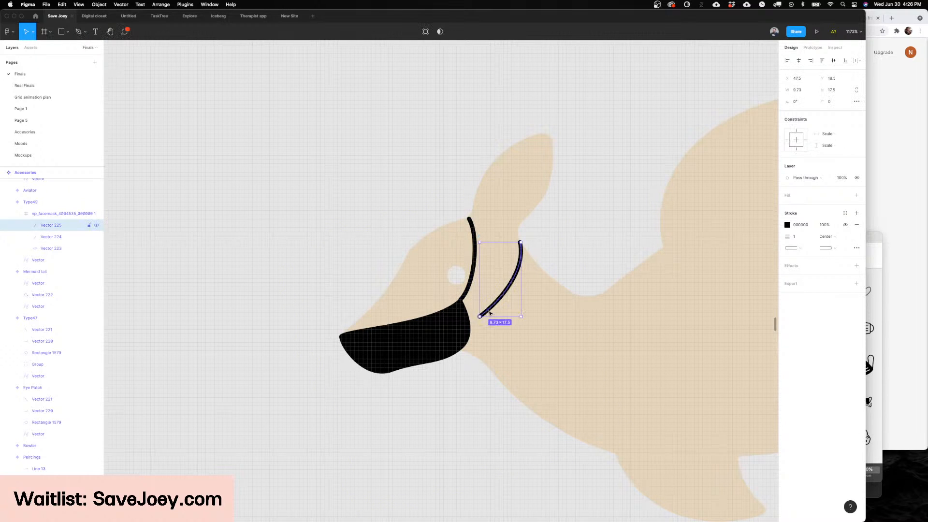
double_click(486, 314)
left_click_drag(479, 317, 463, 346)
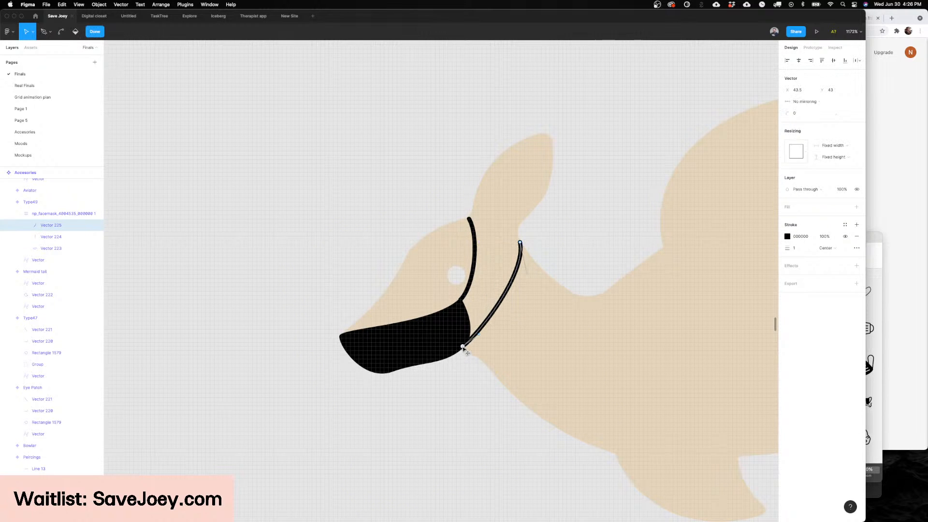
key("Escape")
key("Escape")
key("Escape")
Step: Duplicate the masked kangaroo variant directly below and set the original variant's Type to Face Mask
scroll(519, 265, "down", 5)
scroll(521, 265, "down", 5)
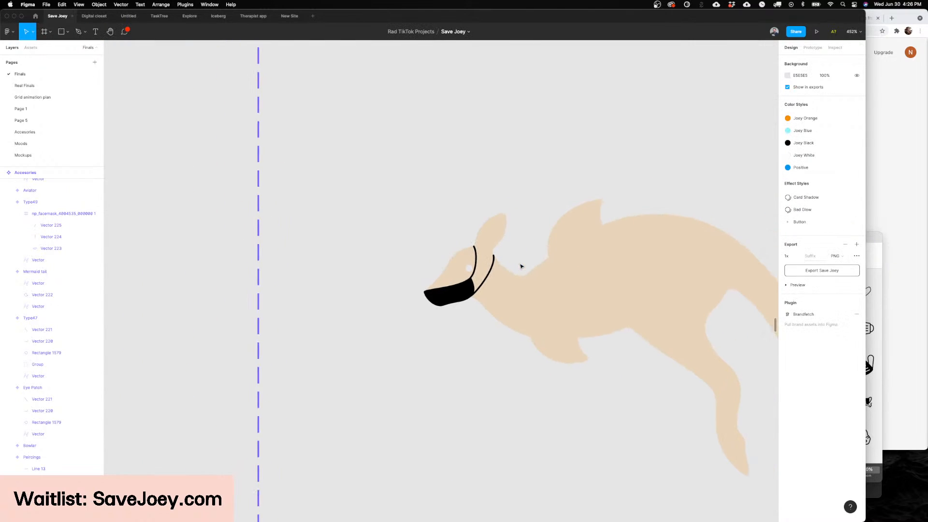
scroll(520, 266, "down", 4)
scroll(521, 266, "up", 3)
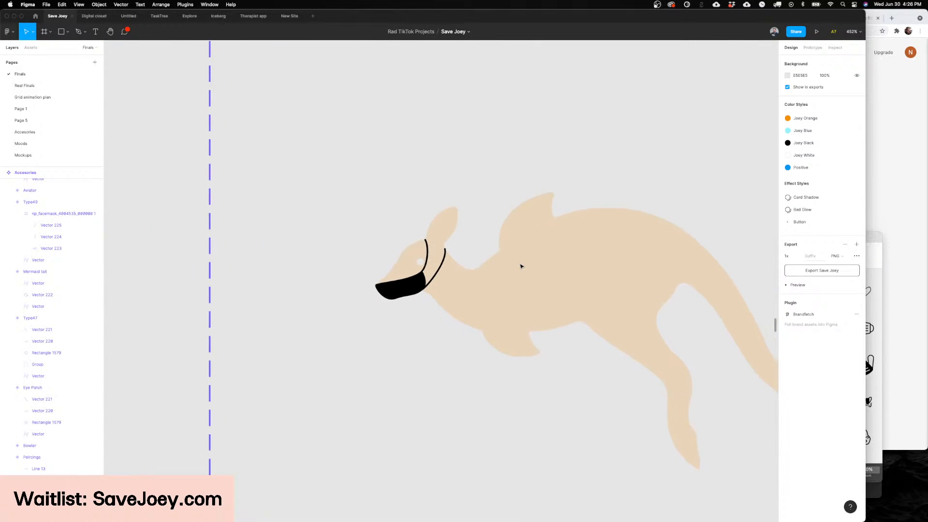
scroll(521, 266, "down", 4)
left_click(524, 255)
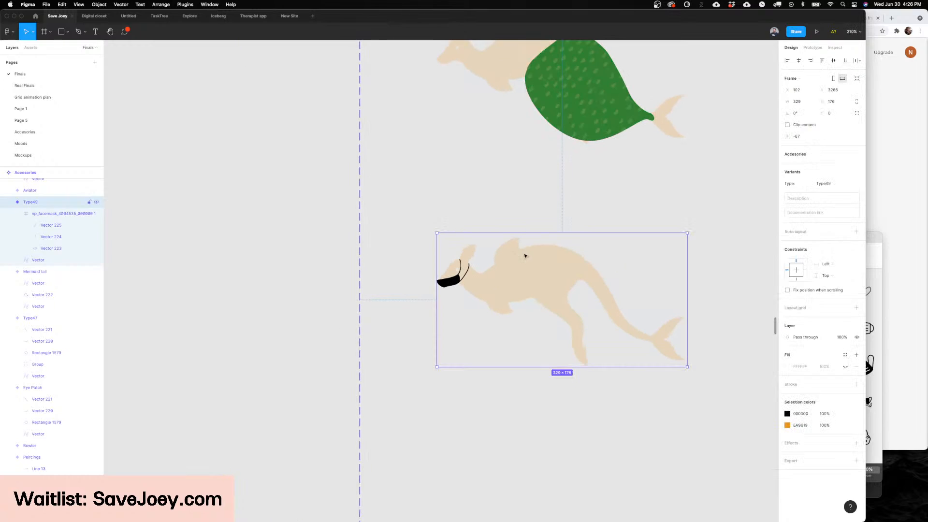
left_click_drag(524, 254, 540, 410, "alt")
scroll(540, 410, "down", 3)
left_click(563, 207)
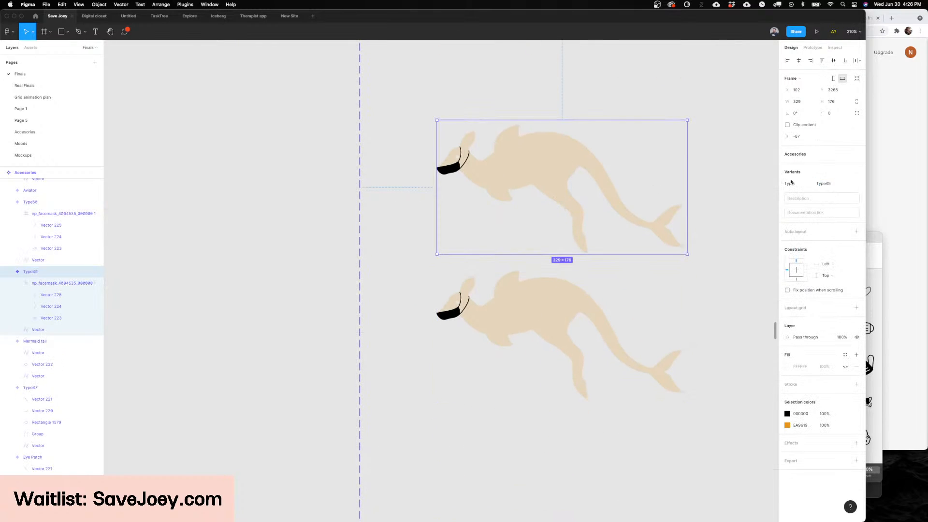
left_click(832, 184)
Step: Delete the mask and straps frame from the duplicated kangaroo variant
scroll(535, 255, "down", 2)
double_click(425, 274)
scroll(426, 274, "up", 3)
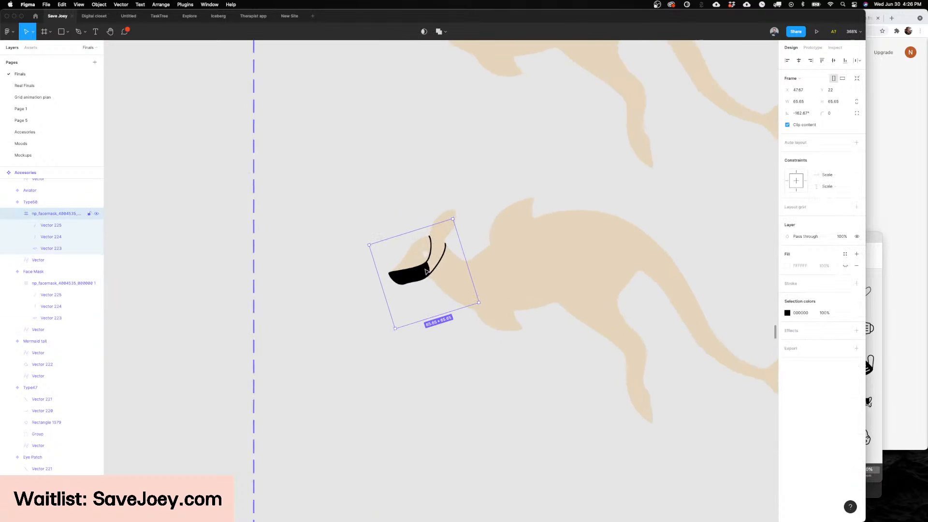
key("Delete")
Step: Switch to Noun Project, search for blindfold, and place the side-profile head icon with a solid knotted blindfold near the blank kangaroo's head
mouse_move(334, 521)
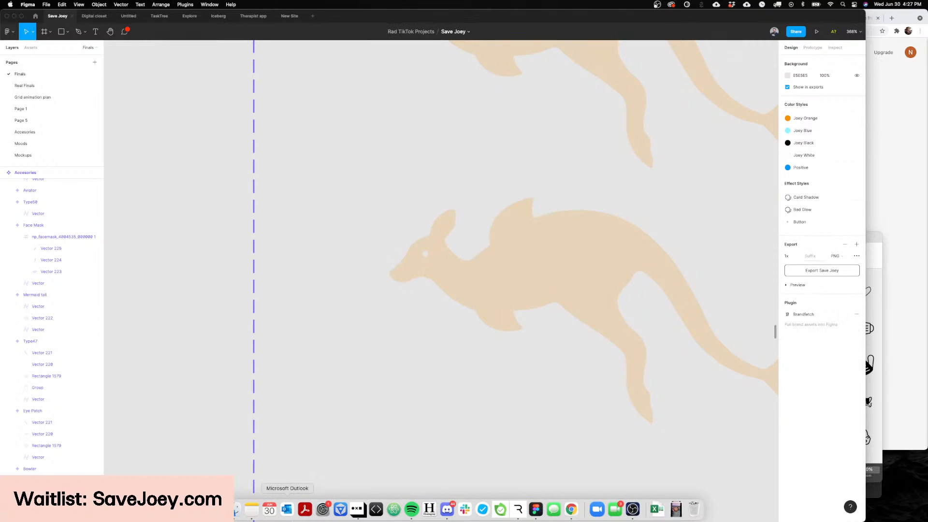
left_click(356, 508)
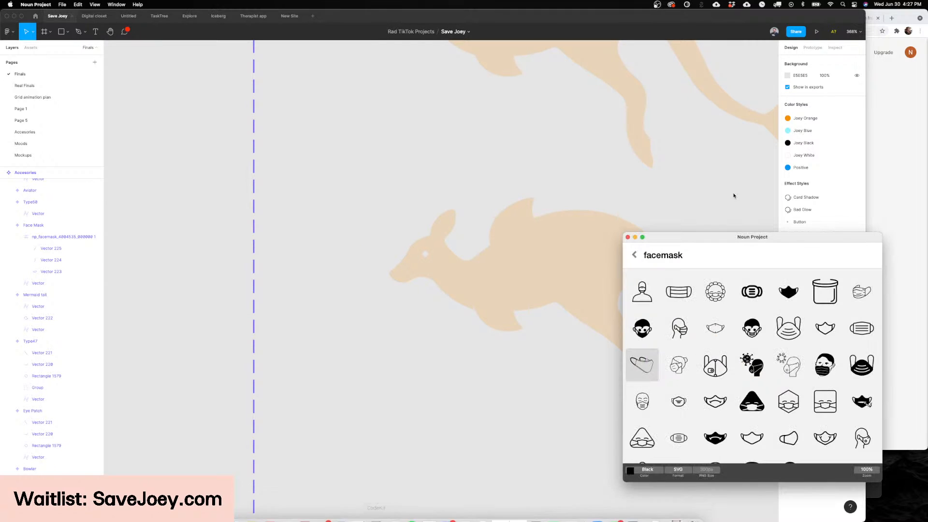
double_click(660, 256)
key("BackSpace")
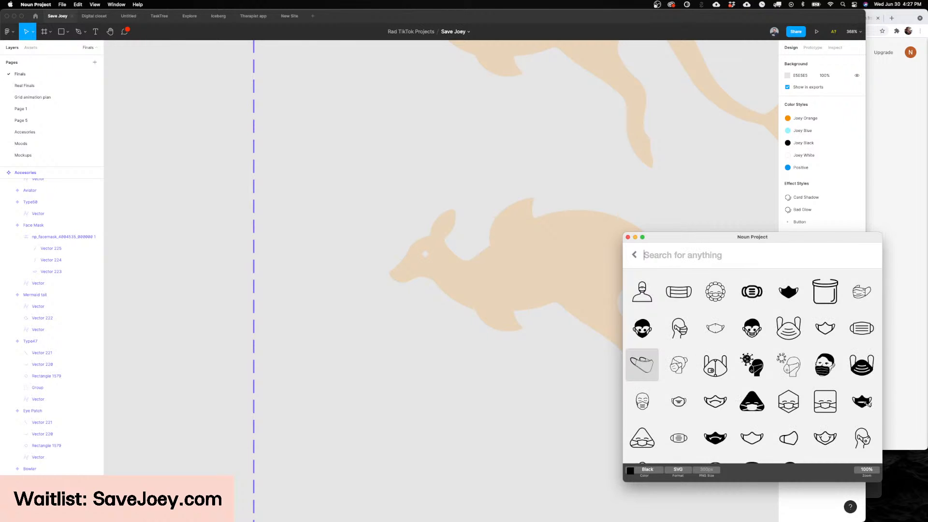
type("blindf")
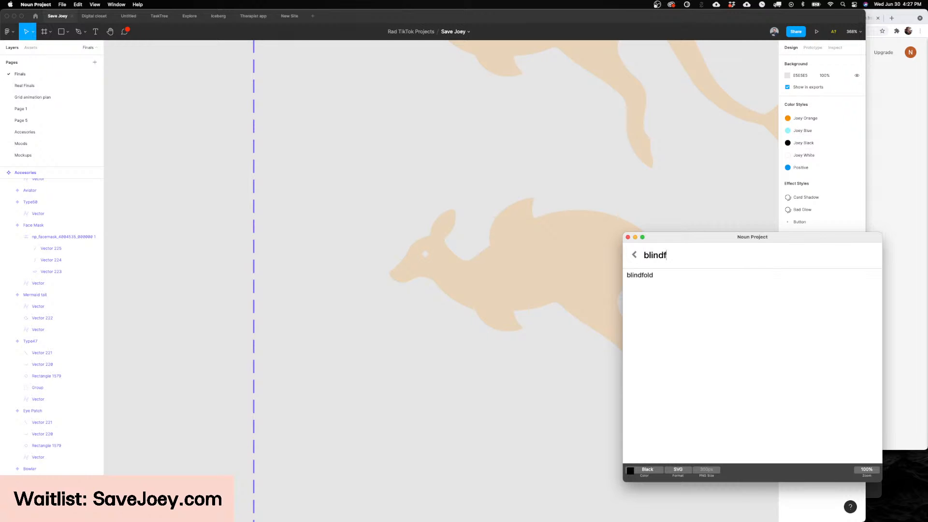
type("old\\")
key("BackSpace")
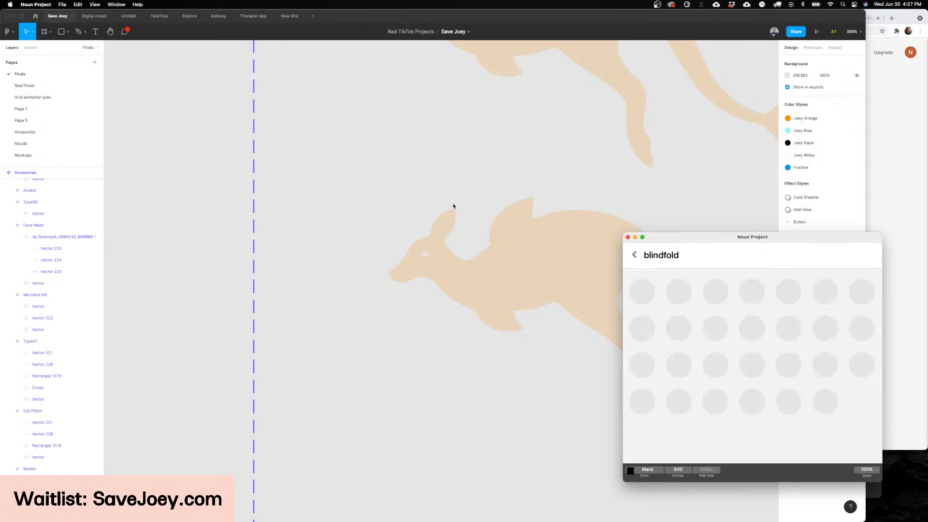
scroll(468, 222, "up", 5)
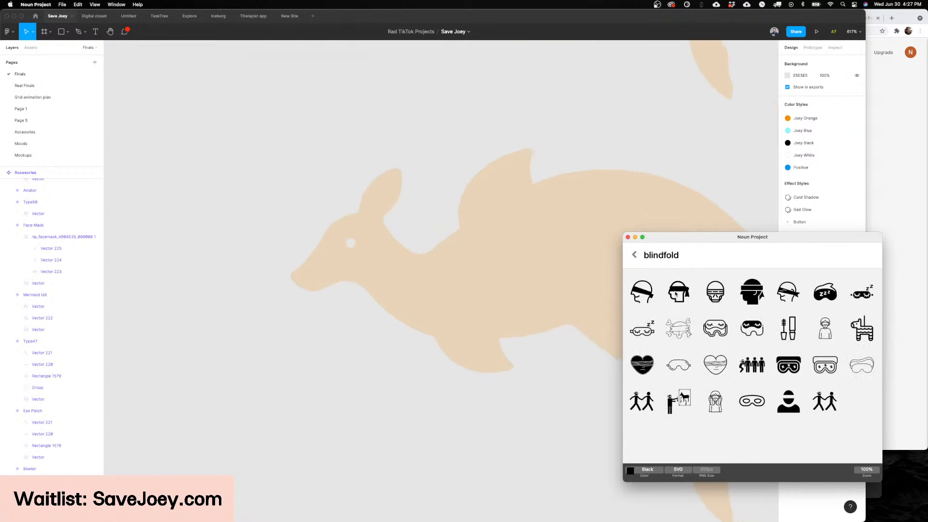
left_click_drag(677, 293, 261, 379)
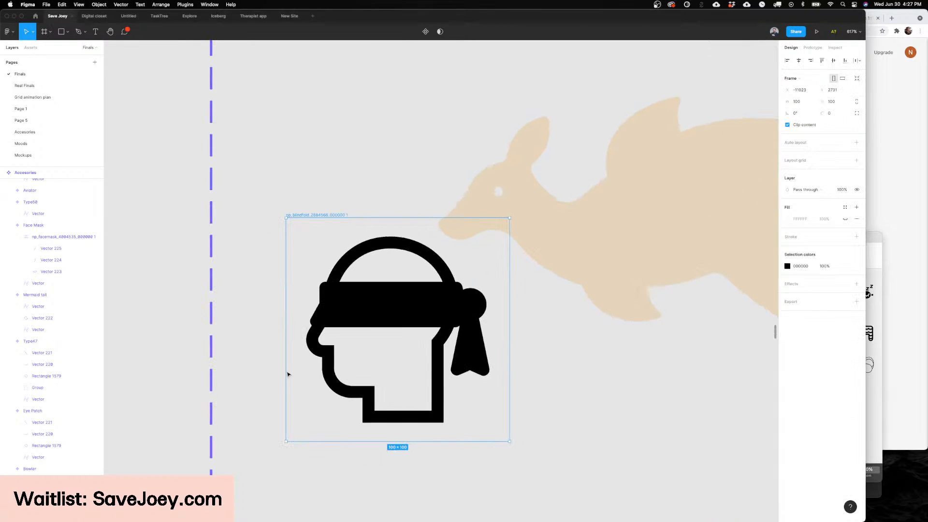
Step: Select the blindfold band, knot and tail points within the icon's vector and cut them out of the head shape
left_click(395, 308)
double_click(396, 309)
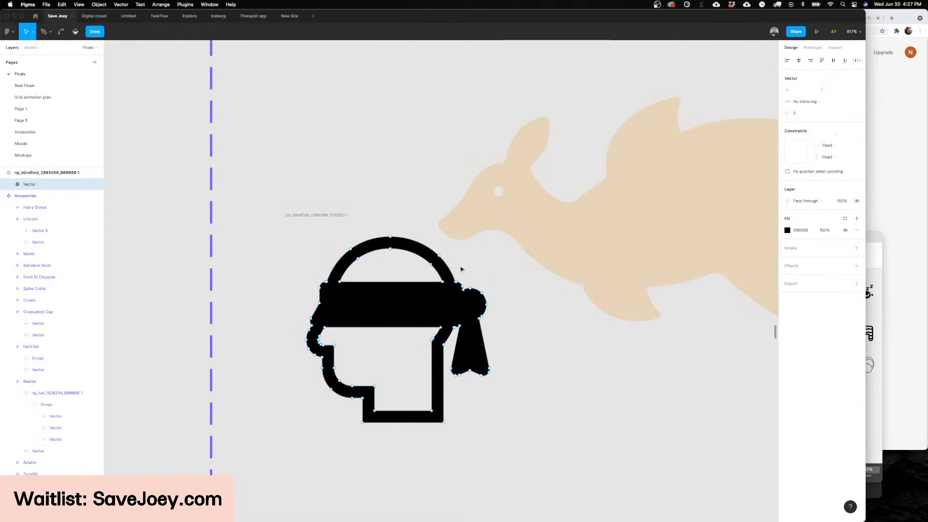
left_click_drag(506, 390, 449, 349)
left_click_drag(505, 278, 460, 334)
scroll(309, 290, "up", 5)
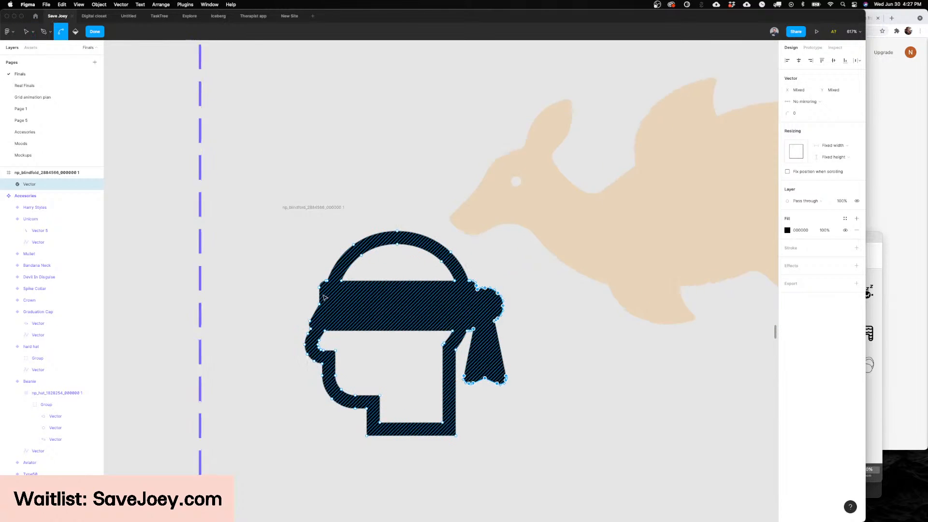
mouse_move(302, 277)
left_mouse_down()
mouse_move(363, 300)
mouse_move(368, 325)
mouse_move(322, 337)
mouse_move(347, 361)
left_mouse_up()
scroll(293, 323, "up", 5)
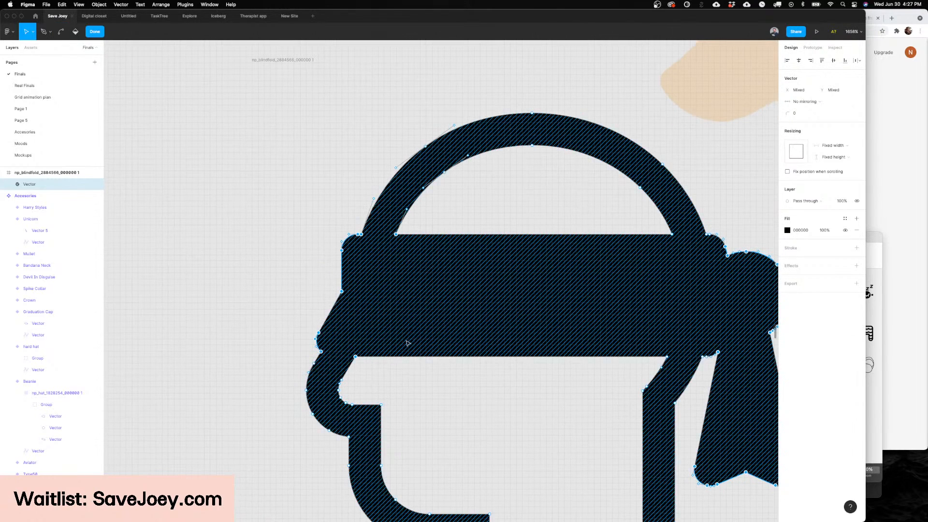
left_click_drag(655, 361, 712, 344)
key("super+x")
scroll(600, 294, "down", 5)
key("Escape")
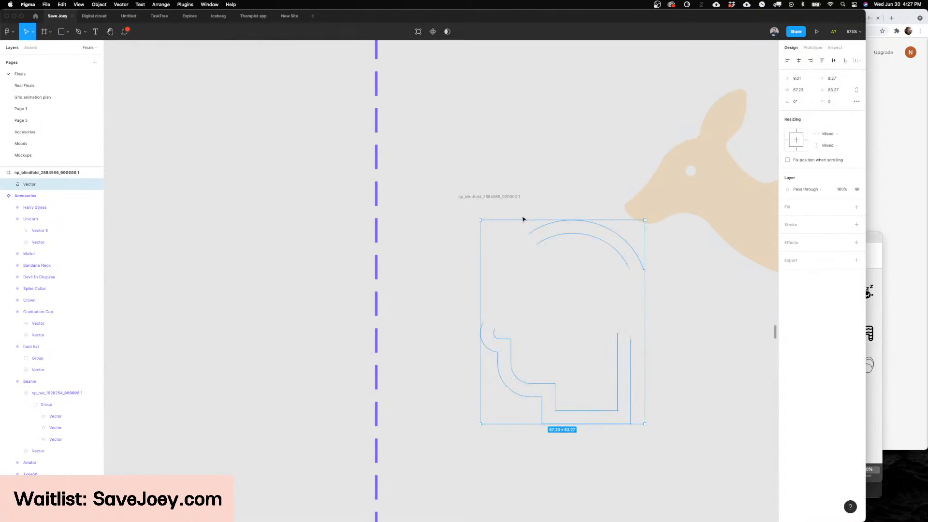
Step: Delete the remaining head icon frame and paste the cut blindfold points as an editable vector
left_click(507, 197)
key("Delete")
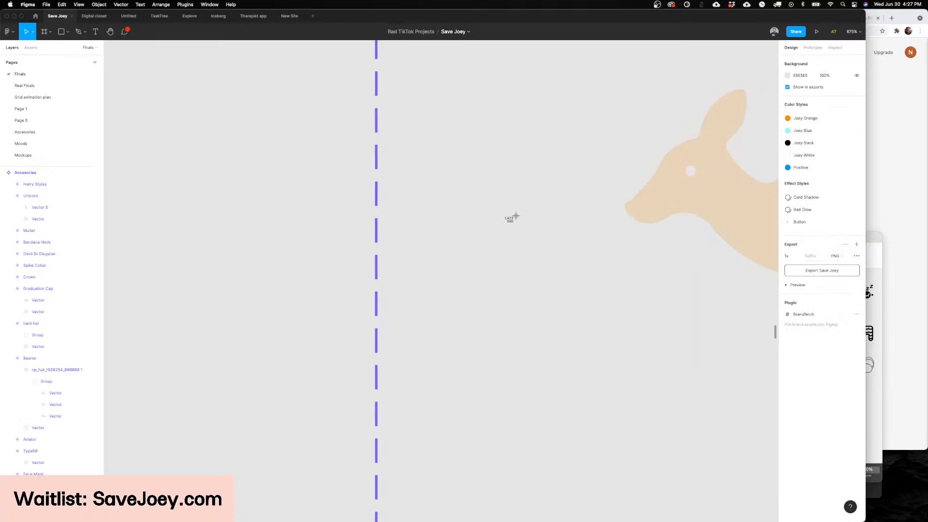
key("super+v")
key("Return")
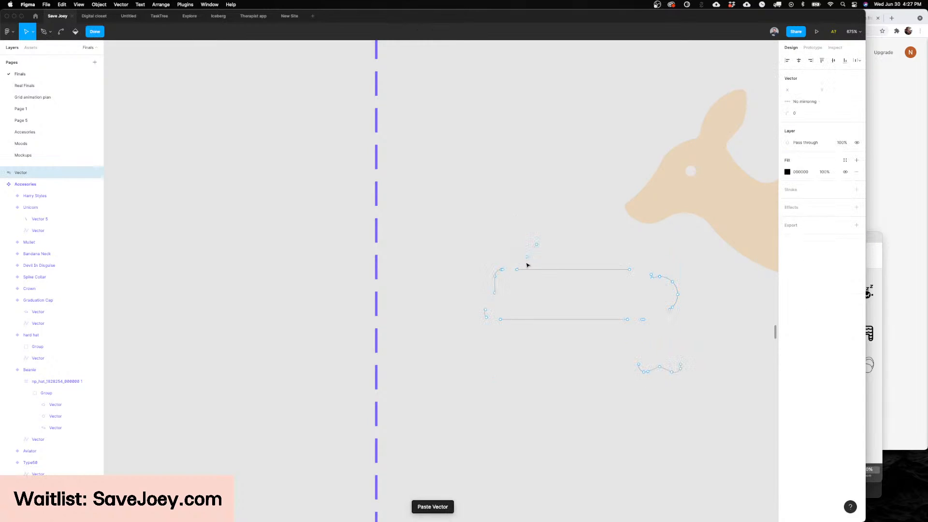
Step: Close the gaps at the blindfold outline's front end with the Pen tool, linking the lower edge, corner arc and side edge
key("p")
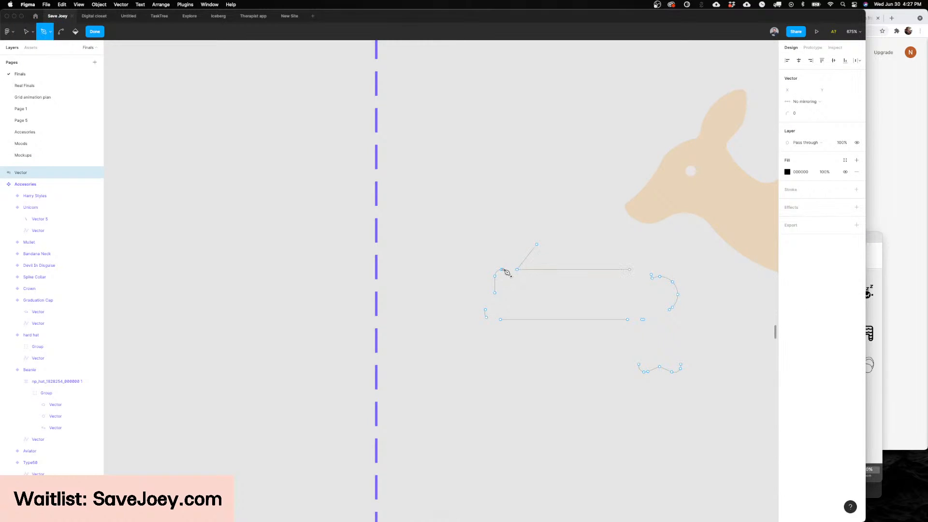
scroll(517, 272, "up", 5)
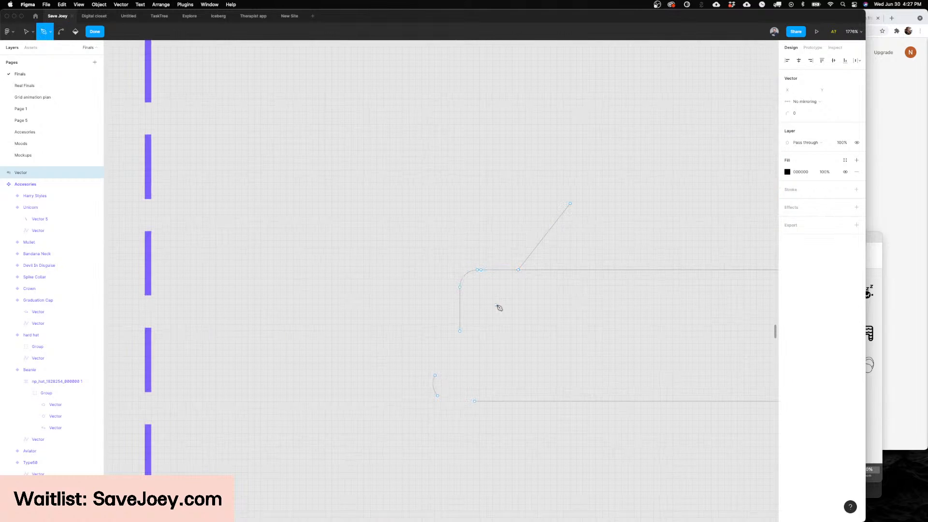
key("v")
key("p")
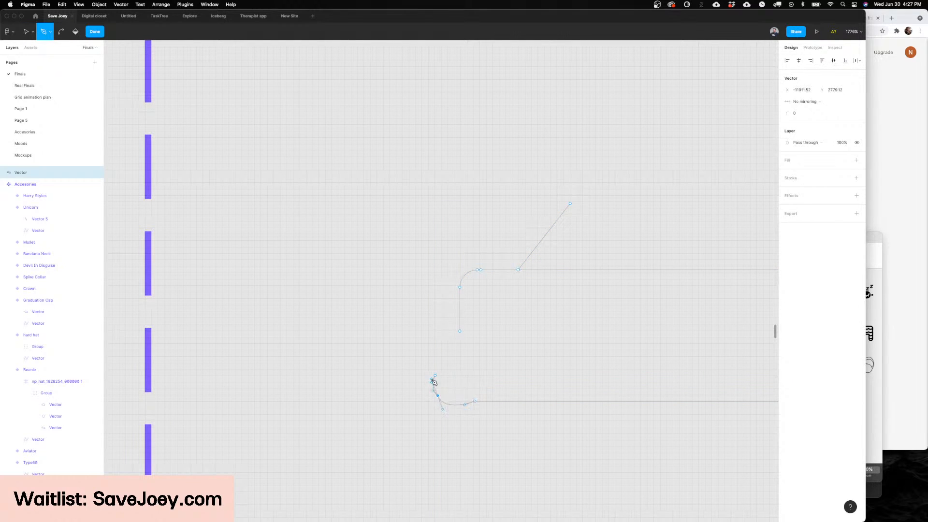
key("Escape")
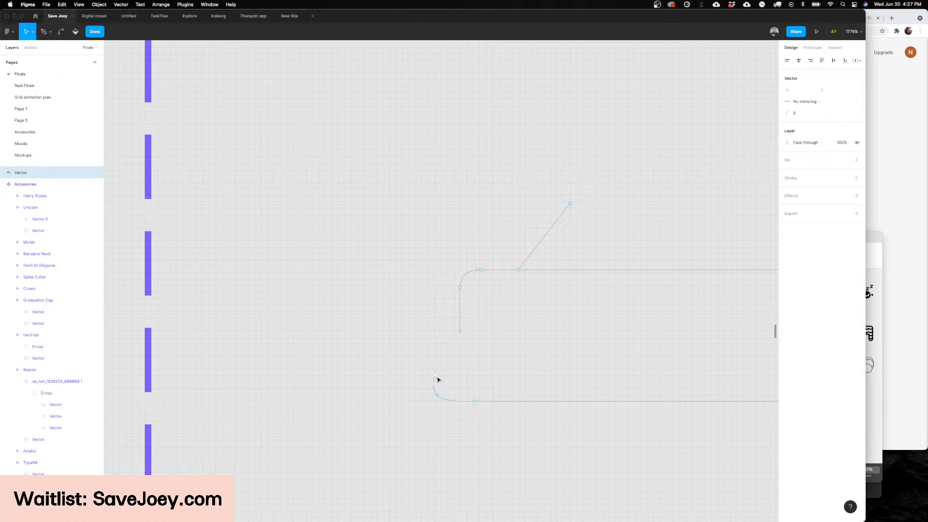
key("p")
left_click(434, 375)
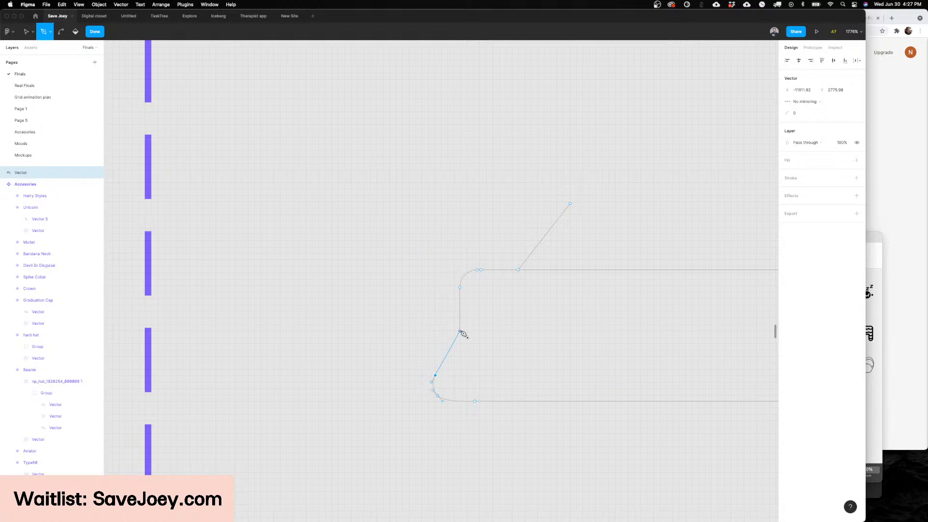
key("Escape")
key("Escape")
Step: Bridge the gap between the blindfold's upper edge and the knot outline with a curved Pen path
scroll(459, 284, "right", 5)
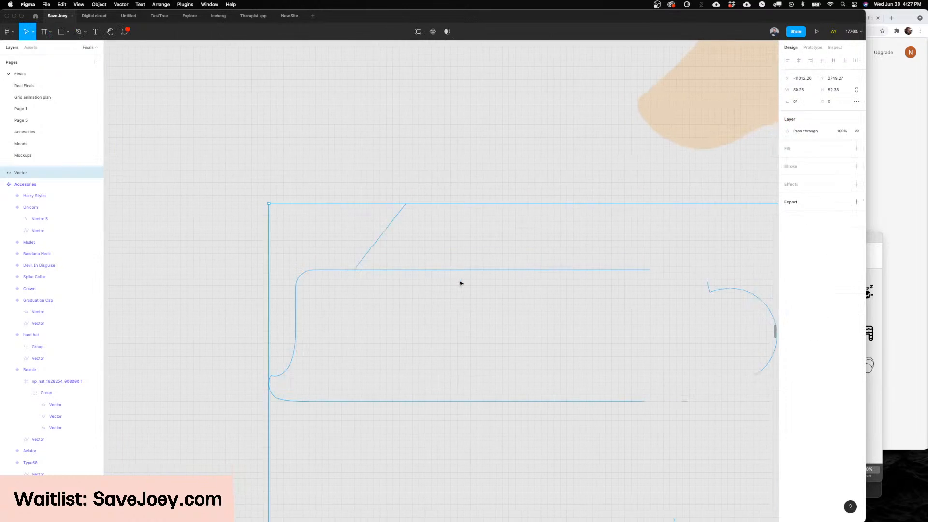
key("Return")
scroll(460, 284, "right", 9)
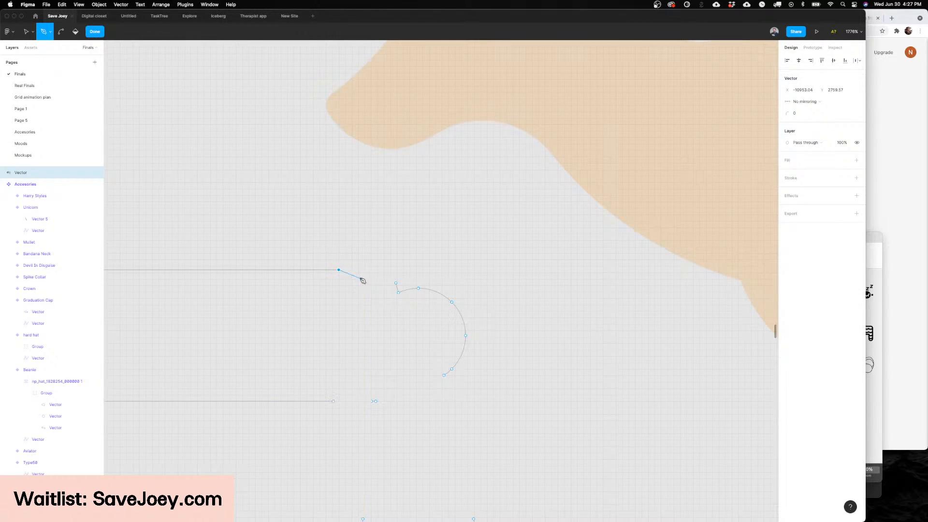
left_click_drag(358, 279, 389, 285)
left_click(398, 292)
key("Escape")
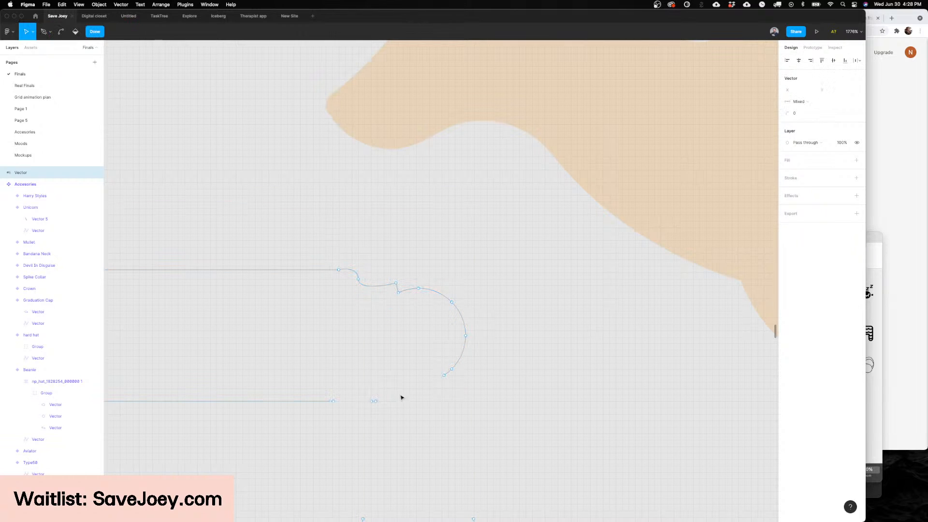
Step: Link the open lower end of the knot outline to the nearby lower-edge point with a curved Pen path
key("p")
left_click(444, 375)
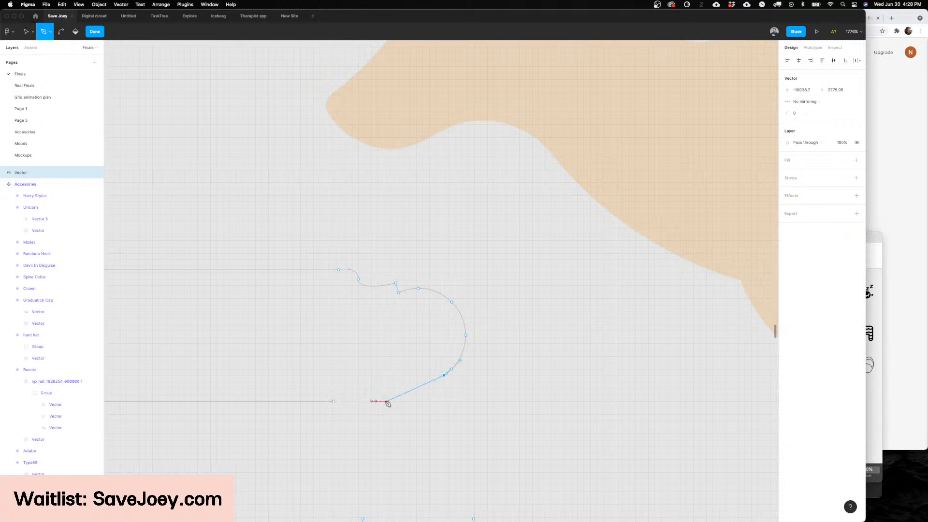
left_click_drag(373, 401, 342, 402)
key("Escape")
key("Escape")
key("Escape")
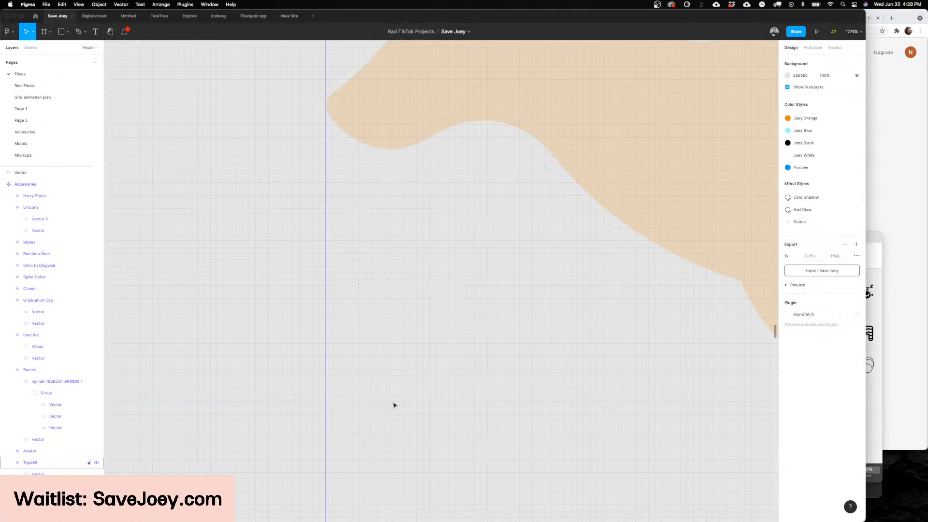
Step: Close the remaining gap in the blindfold's lower edge with an arched notch between the knot and the band
double_click(394, 404)
key("p")
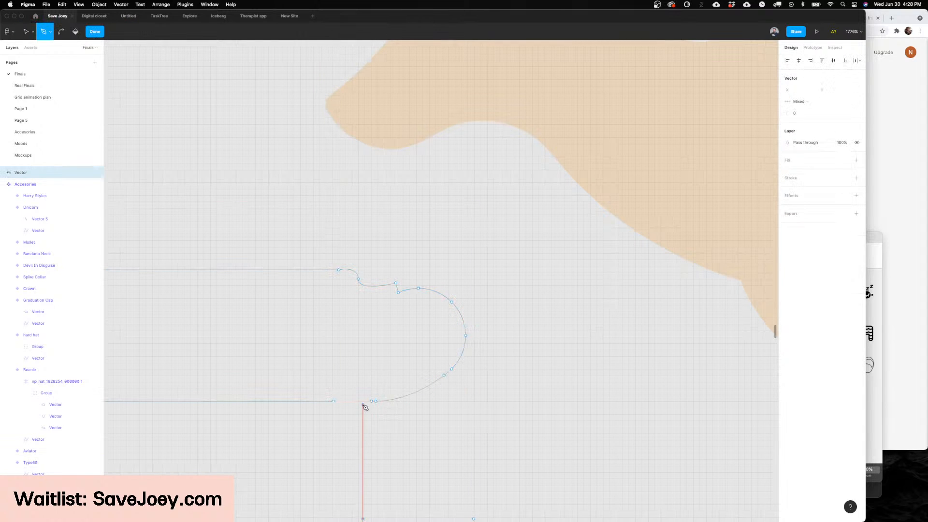
left_click_drag(371, 353, 358, 323)
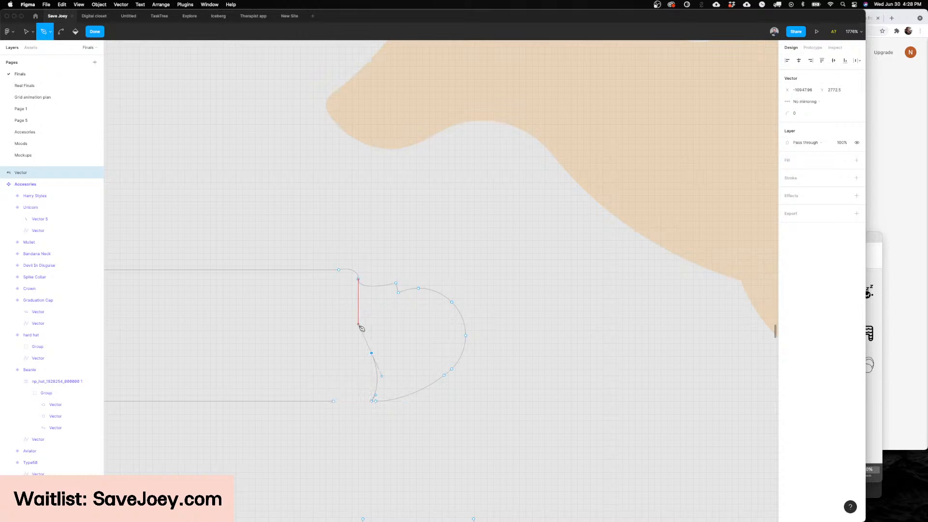
left_click(338, 378)
left_click_drag(333, 401, 324, 401)
key("Escape")
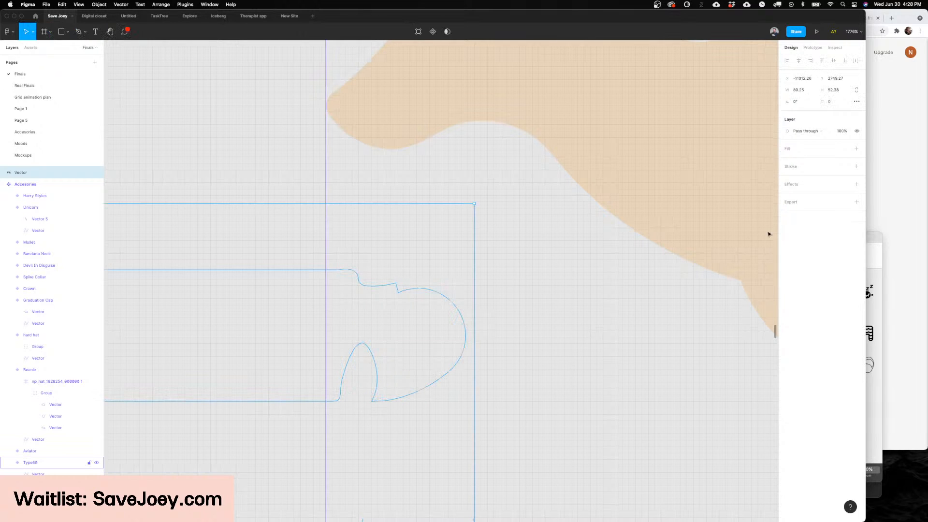
Step: Add a fill to the closed blindfold shape and set its colour to black (000000)
left_click(856, 149)
scroll(517, 214, "down", 5)
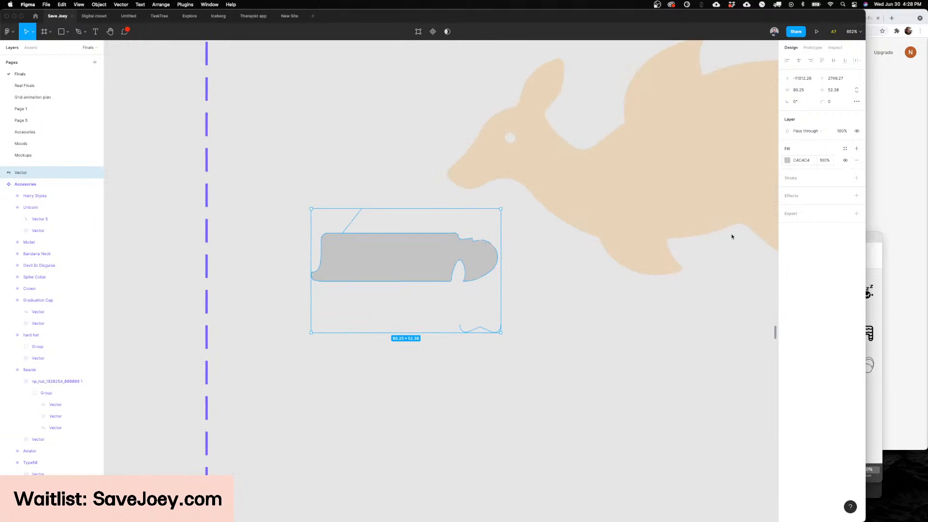
left_click(787, 161)
left_click_drag(739, 217, 605, 371)
left_click(604, 372)
Step: Place the blindfold over the kangaroo's eyes, scale it to about 46 × 30 and tilt it about 7° to follow the head
left_click_drag(419, 272, 537, 156)
left_click_drag(619, 92, 579, 119)
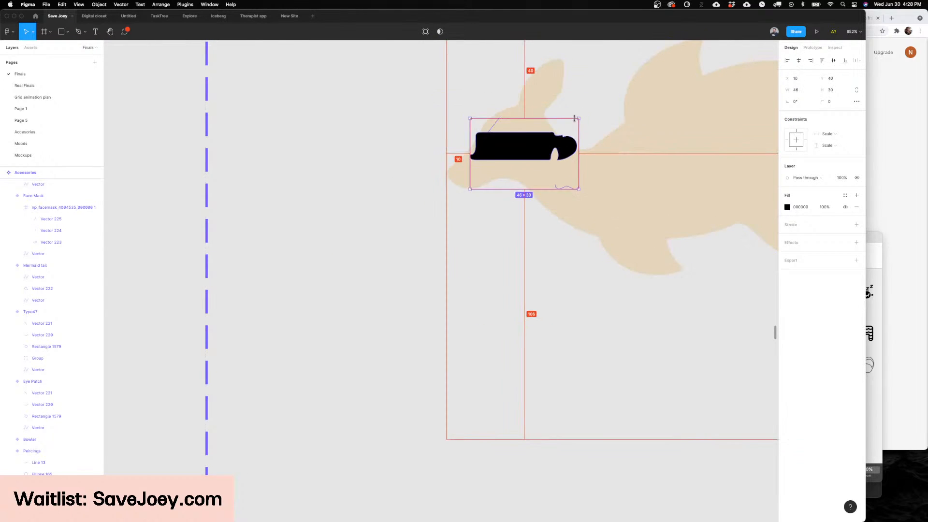
scroll(578, 121, "up", 2)
left_click_drag(565, 225, 565, 211)
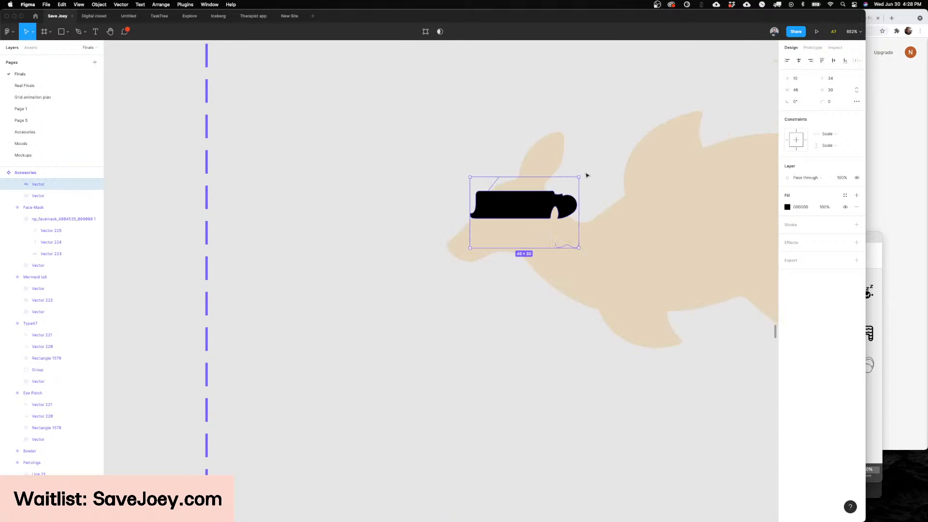
mouse_move(581, 174)
left_mouse_down()
mouse_move(570, 155)
mouse_move(582, 187)
left_mouse_up()
scroll(581, 192, "right", 4)
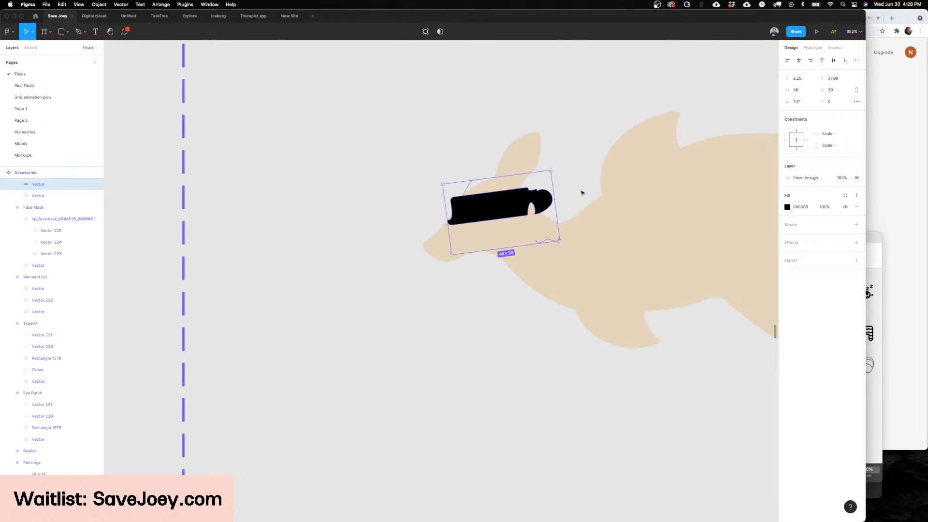
scroll(581, 193, "up", 2)
key("Escape")
Step: Name the kangaroo variant with the black eye band "Blindfold"
scroll(575, 190, "down", 6)
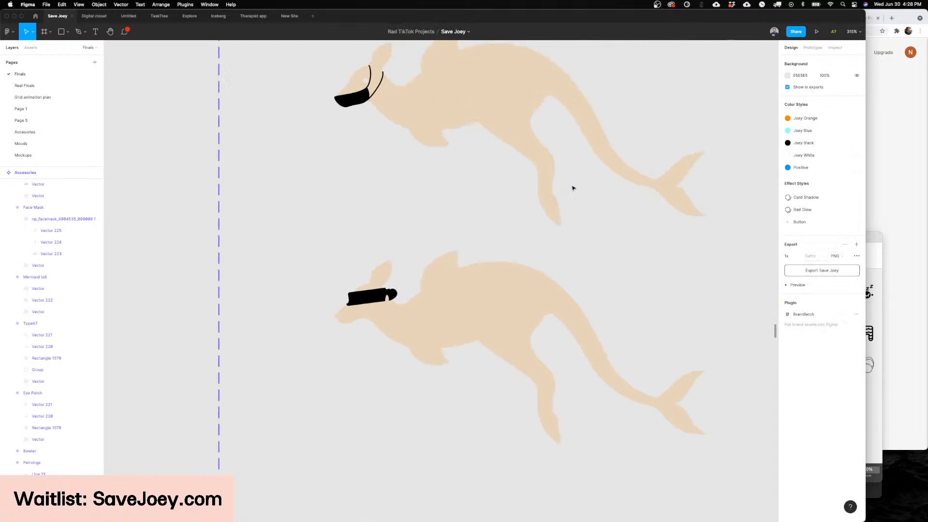
left_click(522, 254)
scroll(551, 208, "right", 2)
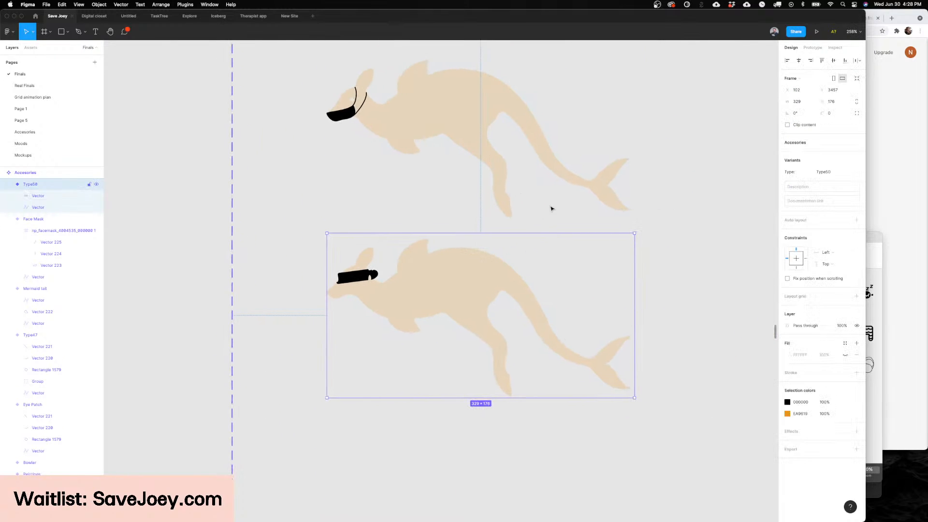
left_click(829, 172)
type("Blindfold")
key("Return")
key("Escape")
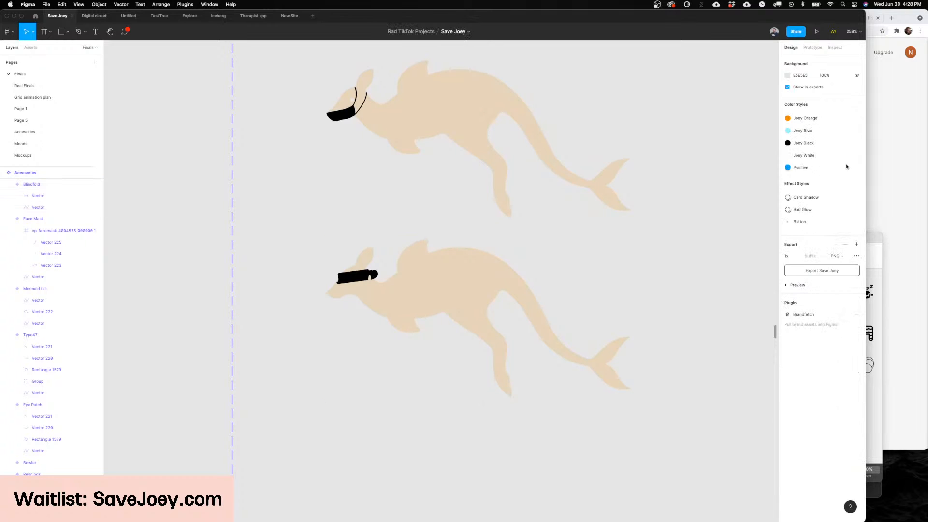
Step: Remove the stray line above the band and the loose squiggle below the knot from the blindfold vector
left_click(568, 288)
scroll(569, 287, "left", 2)
scroll(392, 261, "up", 5)
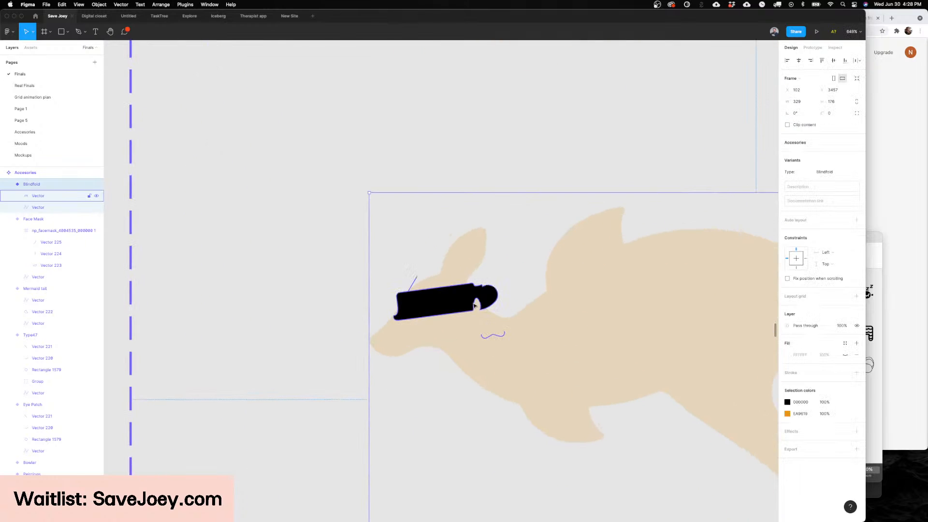
left_click(475, 306)
double_click(488, 303)
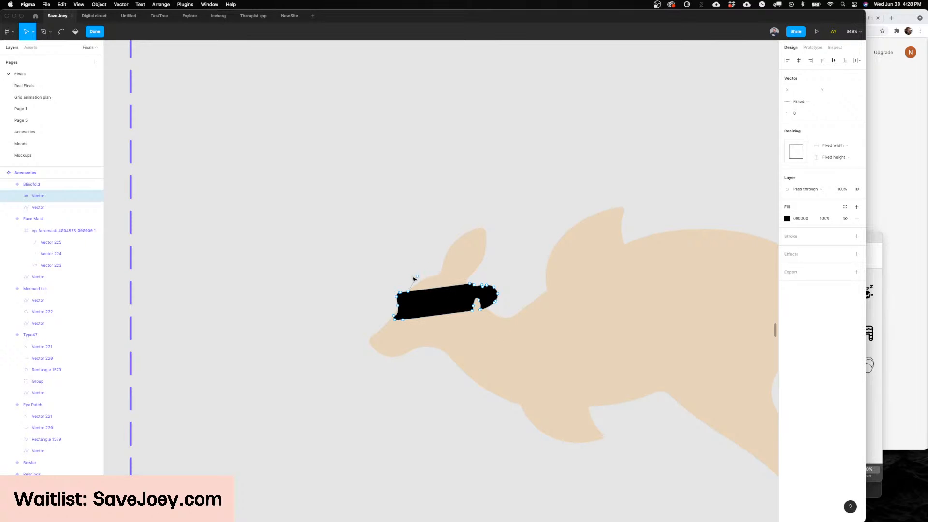
key("Escape")
key("Escape")
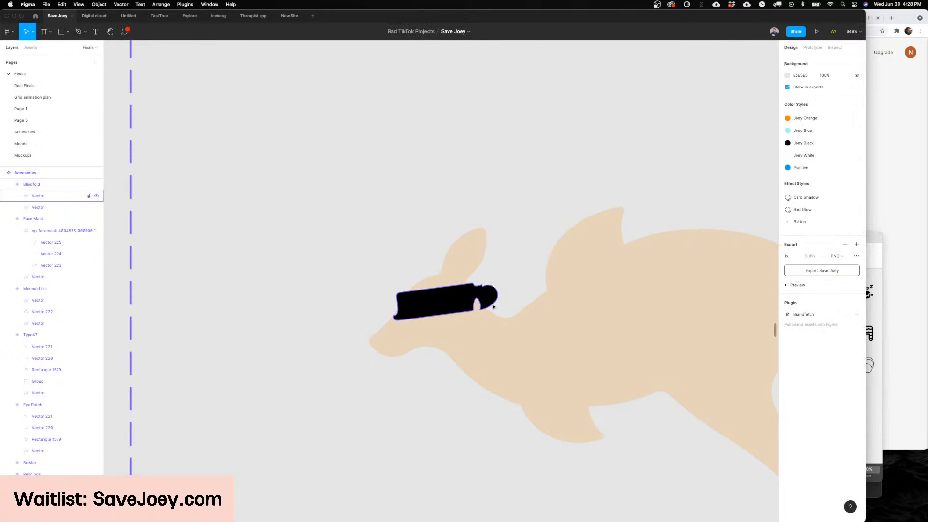
scroll(491, 301, "down", 3)
scroll(498, 300, "down", 3)
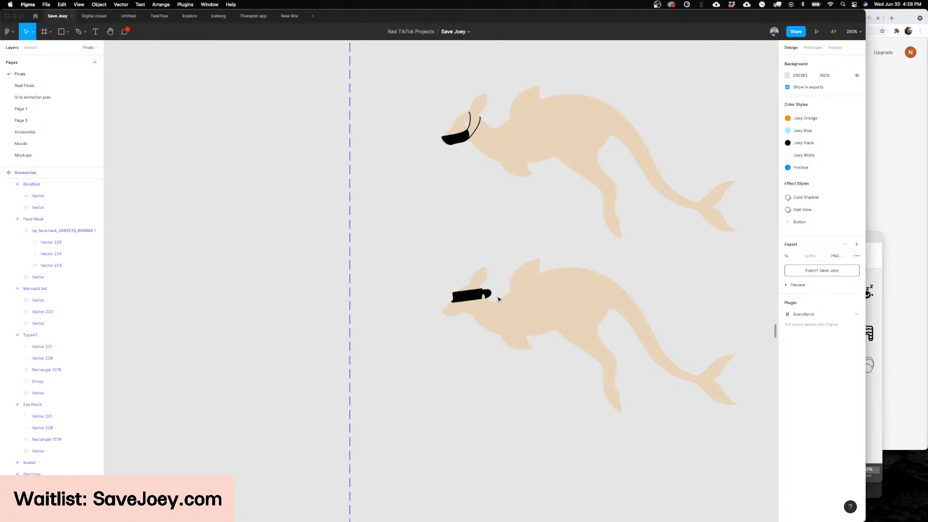
scroll(498, 299, "down", 5)
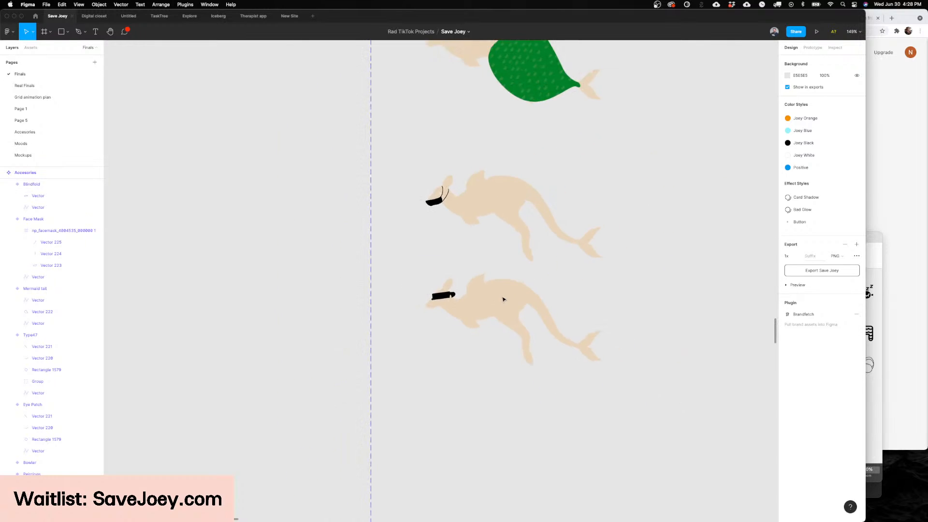
Step: Switch to Chrome and run a Google image search for "table mountain" in a new tab
scroll(502, 299, "right", 3)
left_click(888, 192)
key("super+t")
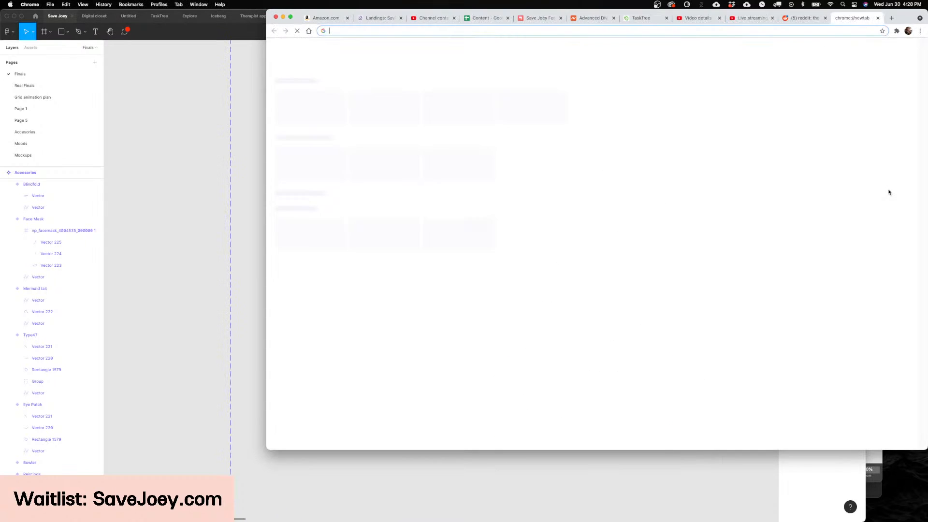
type("table mountain")
key("Return")
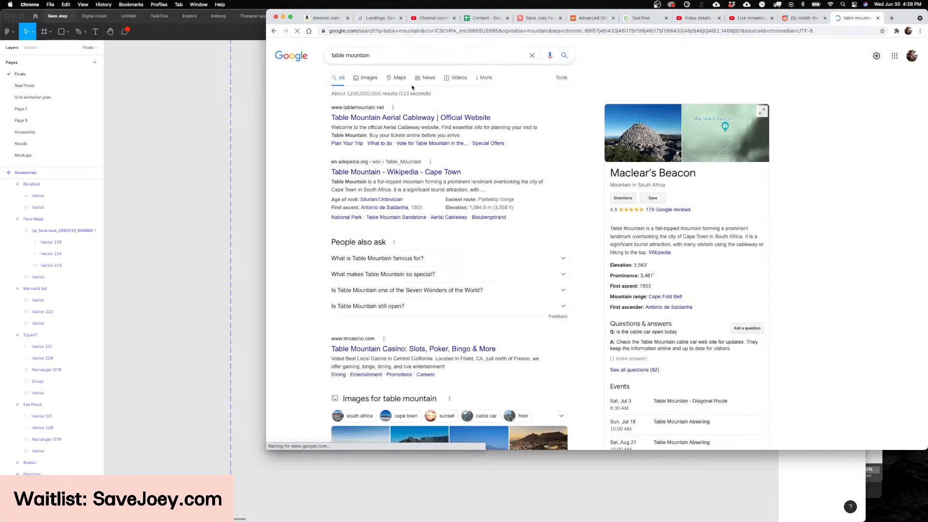
left_click(370, 79)
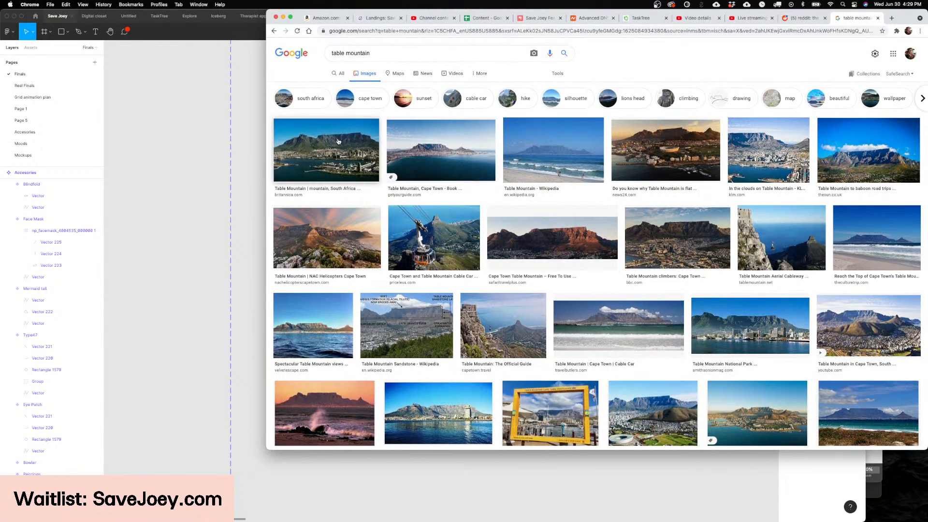
Step: Copy the Britannica photo of Table Mountain from the image results and switch back to Figma
left_click(338, 141)
right_click(821, 144)
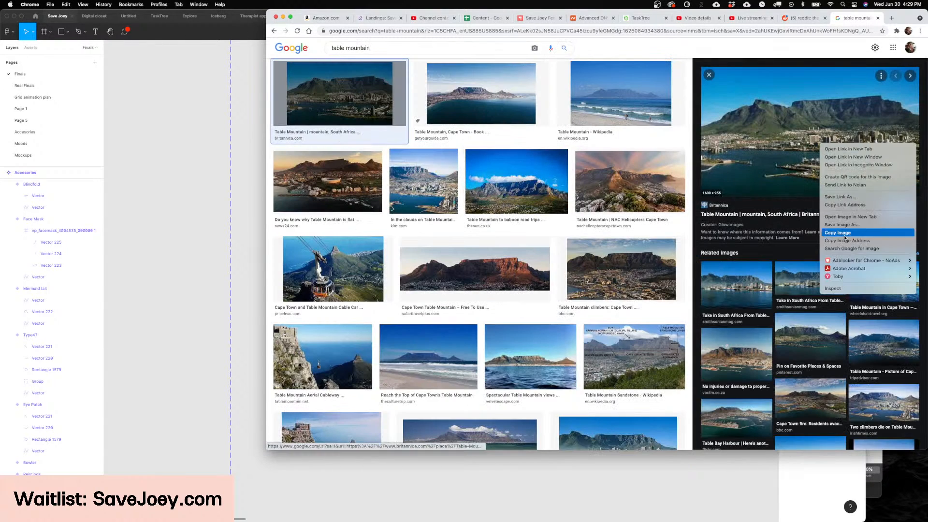
left_click(843, 234)
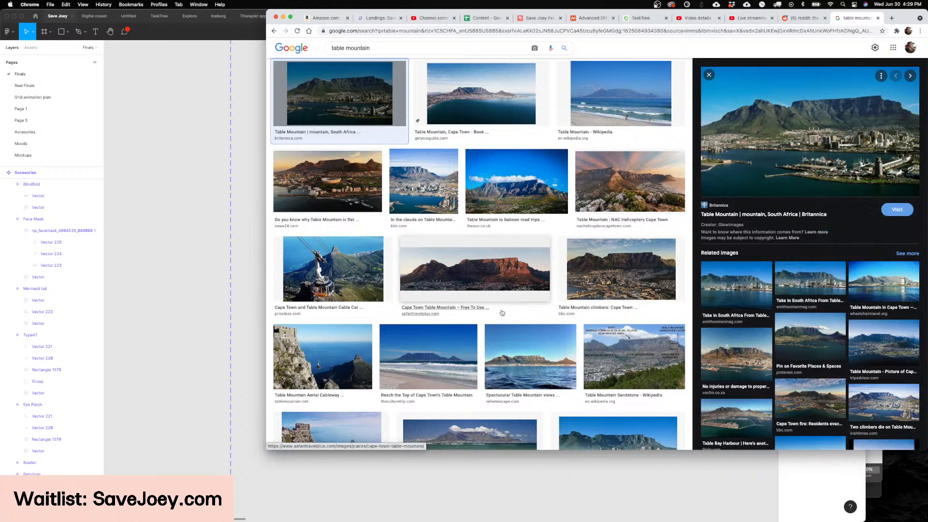
scroll(502, 312, "down", 3)
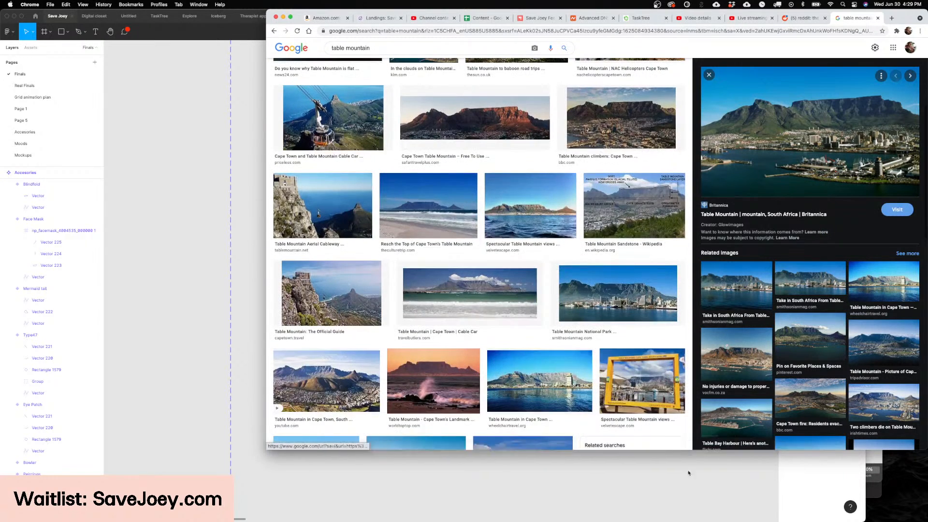
left_click(672, 493)
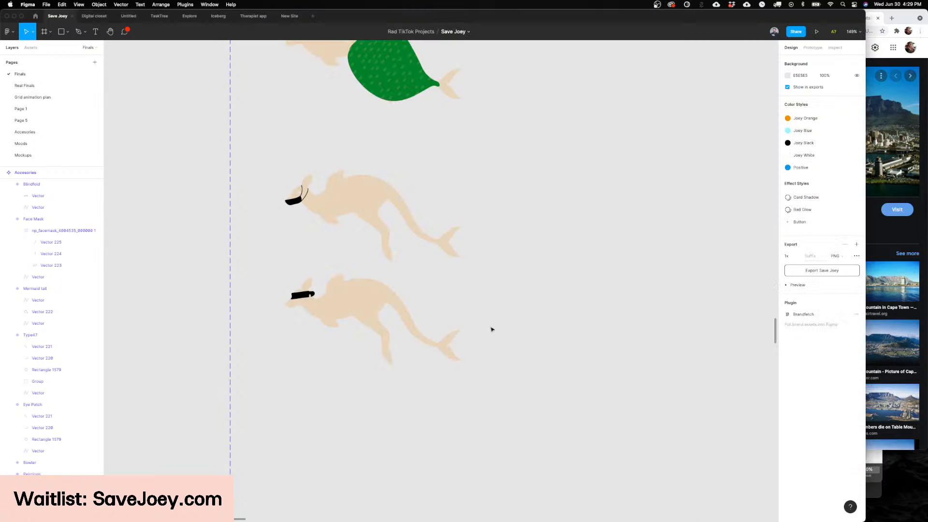
Step: Paste the Table Mountain photo onto the Finals page and place it below the Sydney Opera House image
scroll(492, 329, "down", 10)
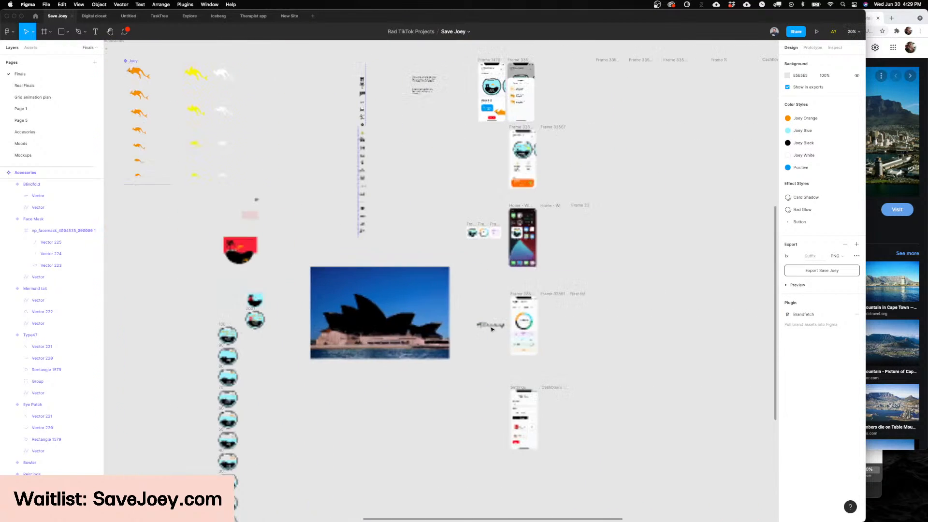
scroll(454, 381, "up", 3)
scroll(459, 353, "down", 2)
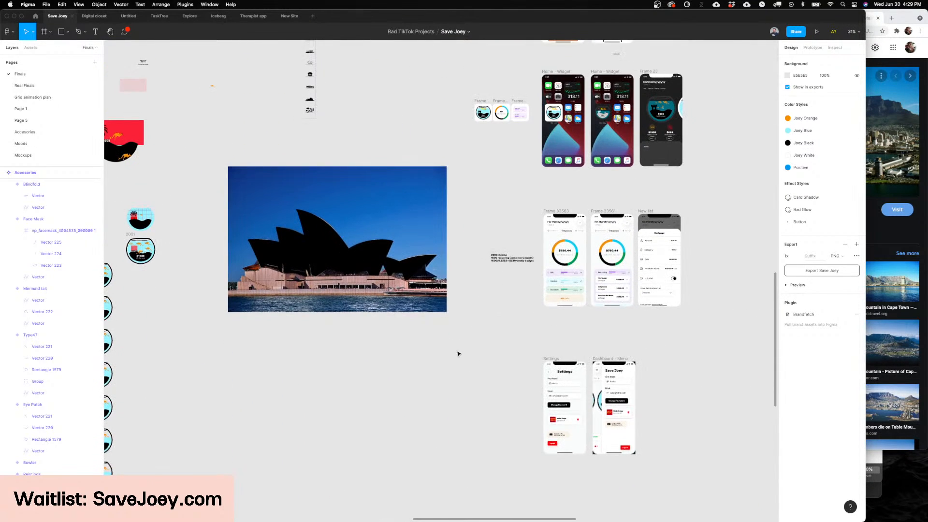
key("super+v")
scroll(458, 354, "down", 4)
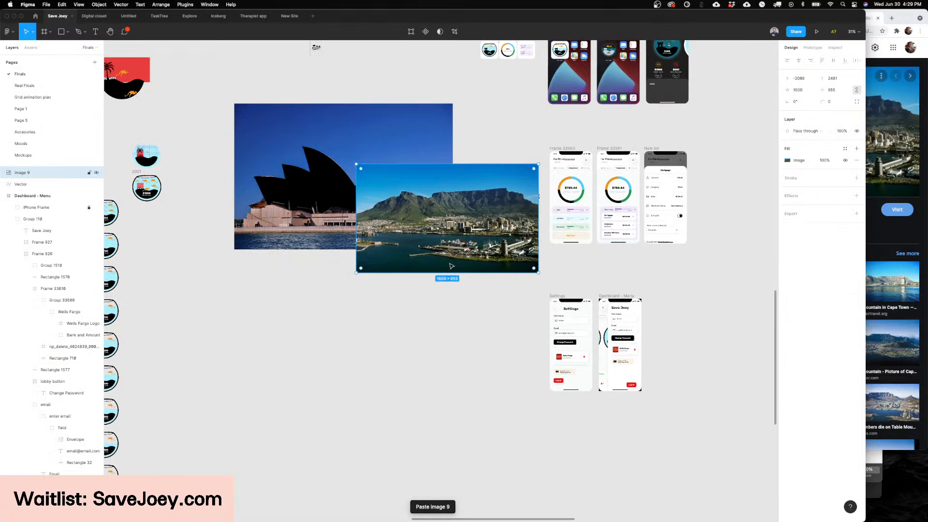
left_click_drag(452, 266, 399, 382)
Step: Trace the mountain's ridgeline with the Pen tool, from the photo's right edge over the flat summit to the western slope
scroll(388, 362, "up", 4)
key("p")
left_click(577, 278)
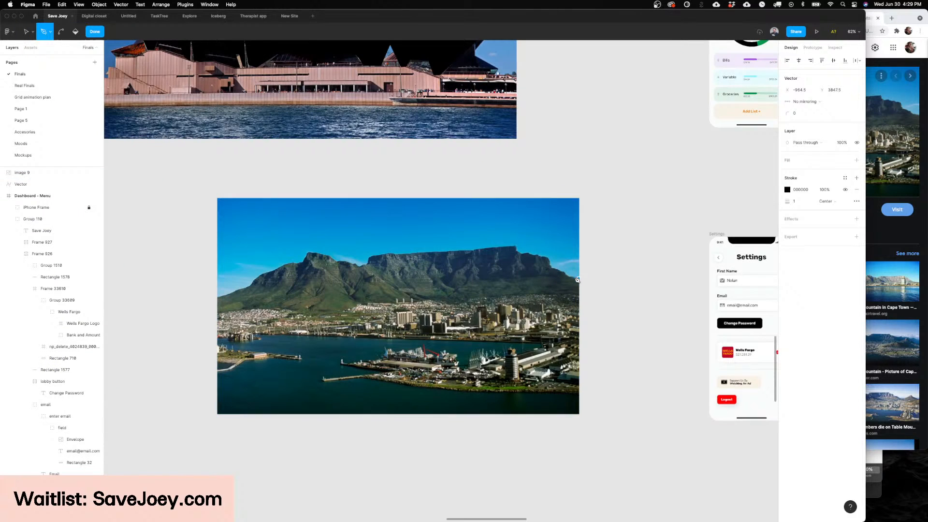
left_click(571, 277)
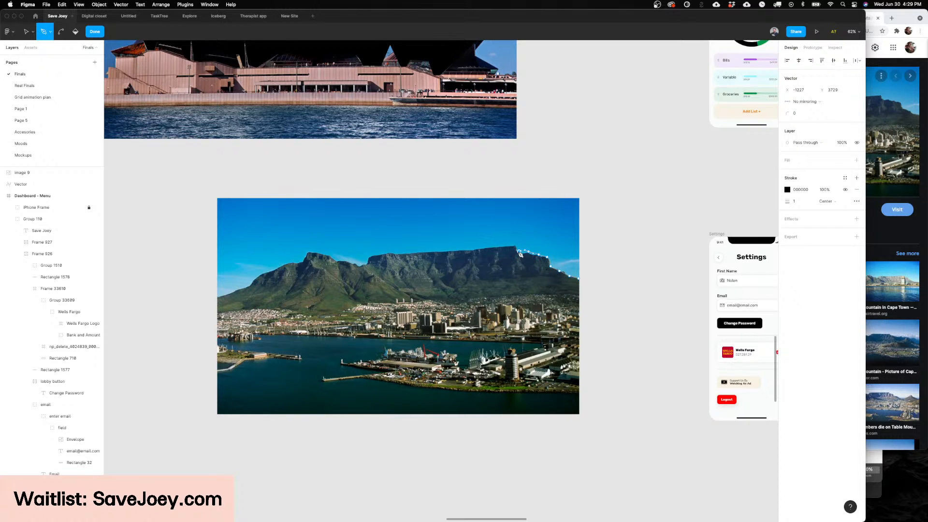
left_click(473, 249)
left_click(396, 254)
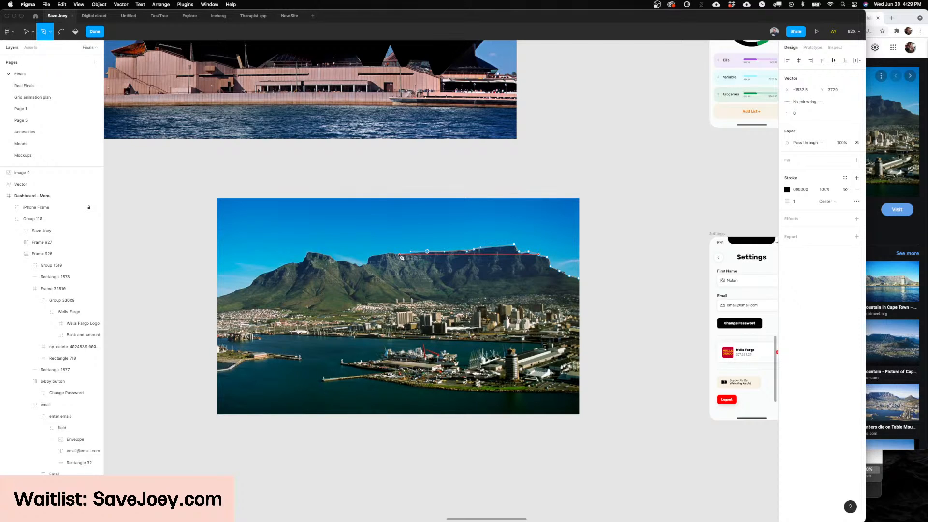
left_click(370, 251)
left_click(362, 265)
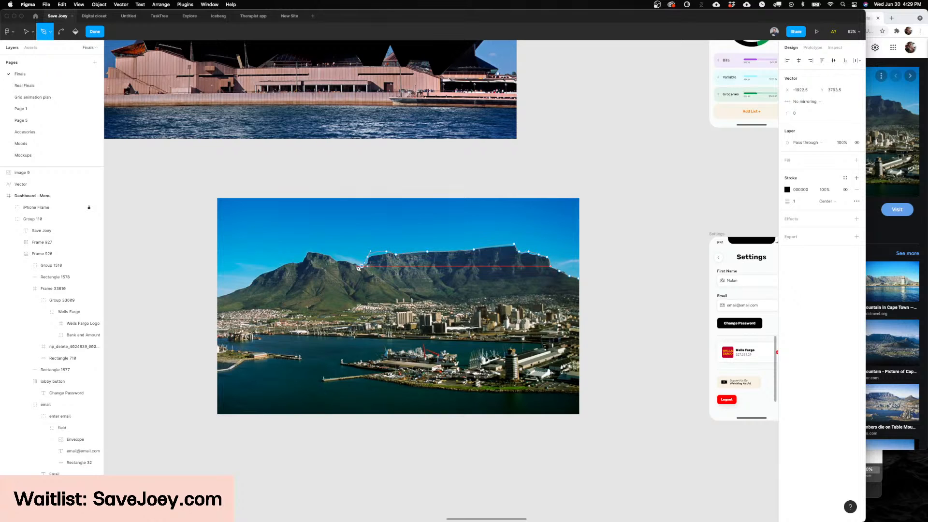
left_click_drag(337, 258, 274, 269)
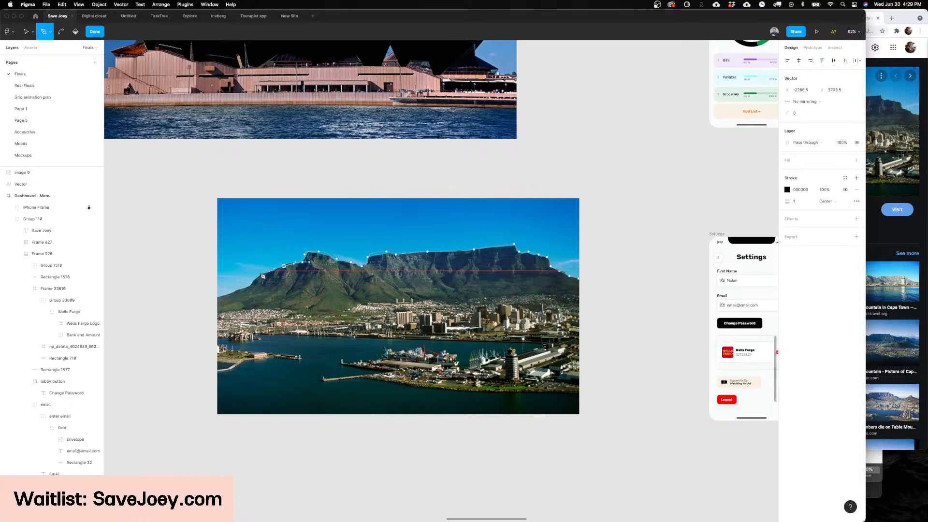
Step: Extend the traced ridge to the photo's left edge and close it along a straight base into a full silhouette
left_click(233, 296)
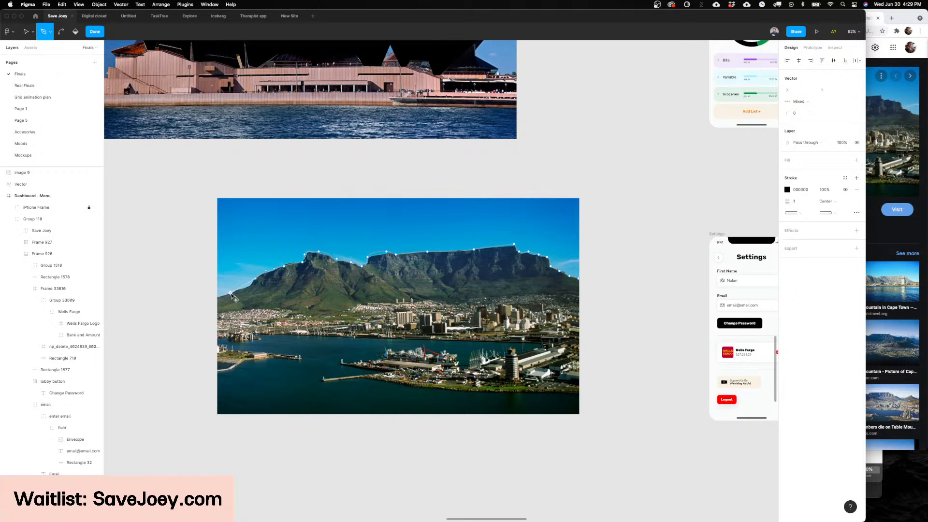
key("super+z")
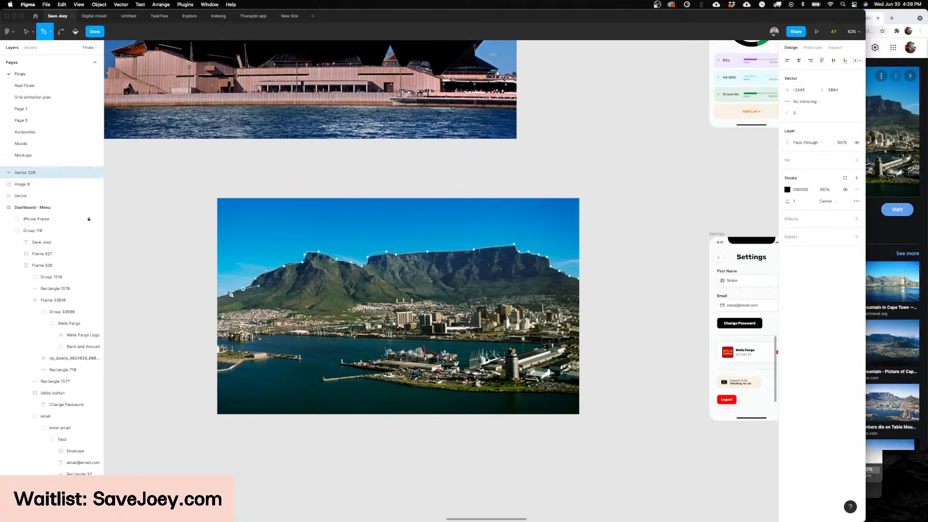
left_click(217, 327)
key("Escape")
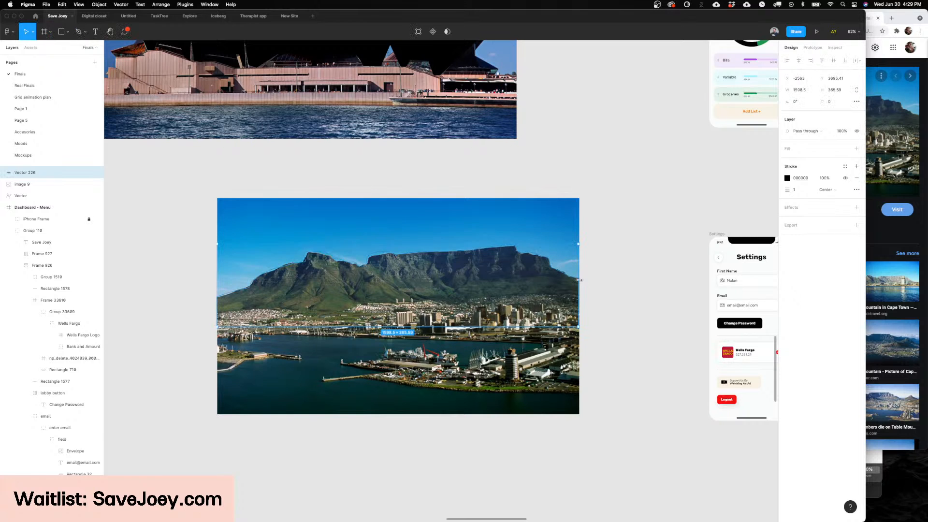
Step: Swap the mountain outline's black stroke to a fill and move the silhouette below the photo
key("shift+x")
scroll(578, 280, "down", 5)
left_click_drag(546, 285, 578, 398)
scroll(560, 399, "down", 2)
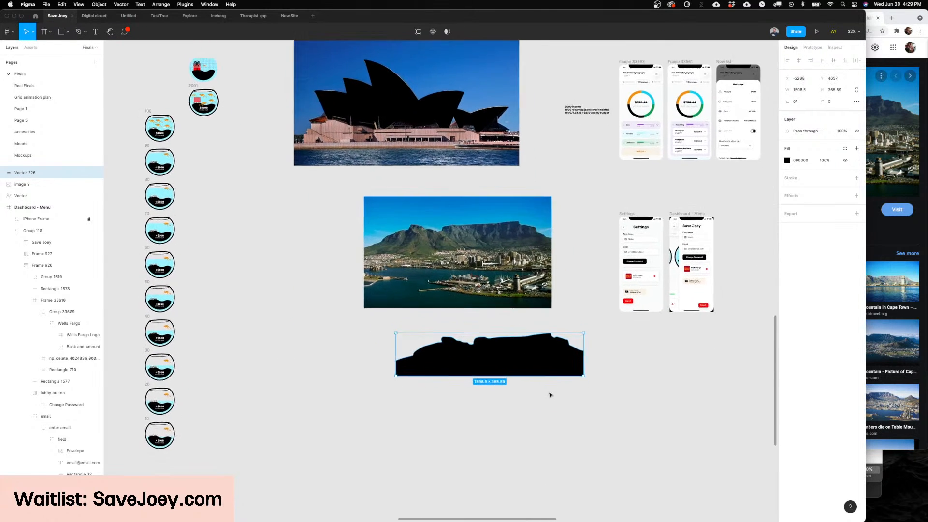
Step: Switch to Chrome and search Google Images for "table mountain clip art"
scroll(567, 356, "up", 5)
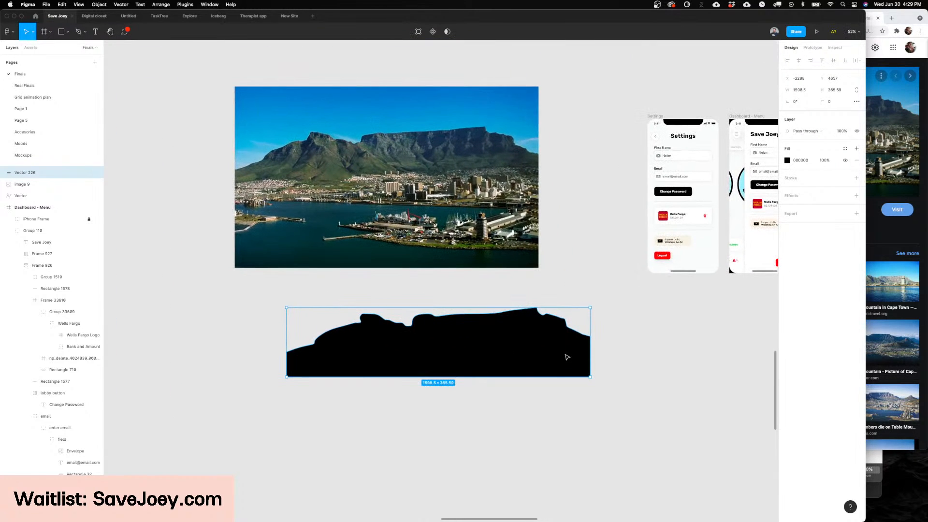
scroll(566, 357, "left", 3)
scroll(565, 357, "up", 2)
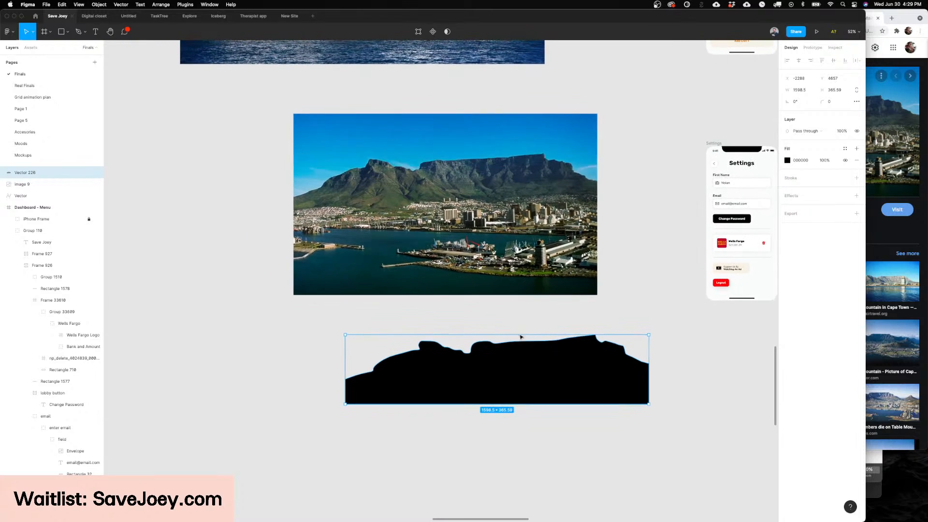
left_click(571, 509)
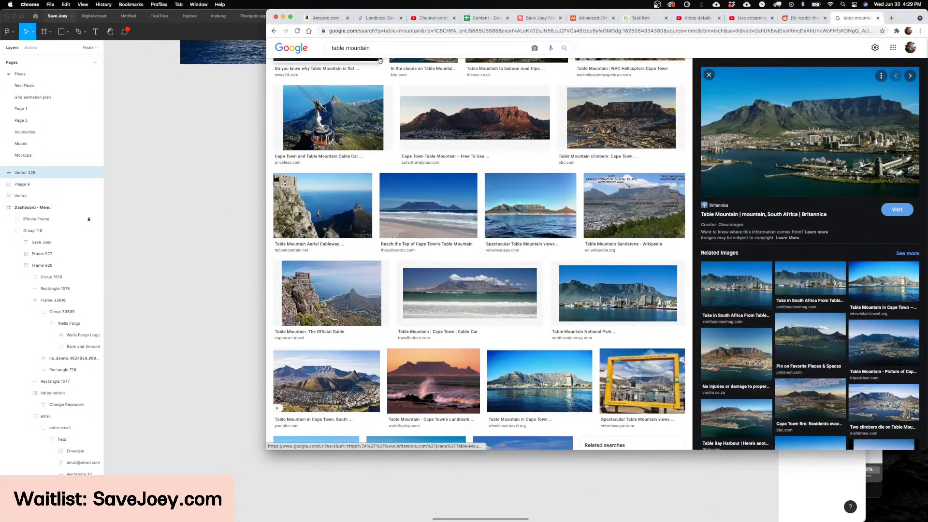
left_click(419, 48)
type("clip art")
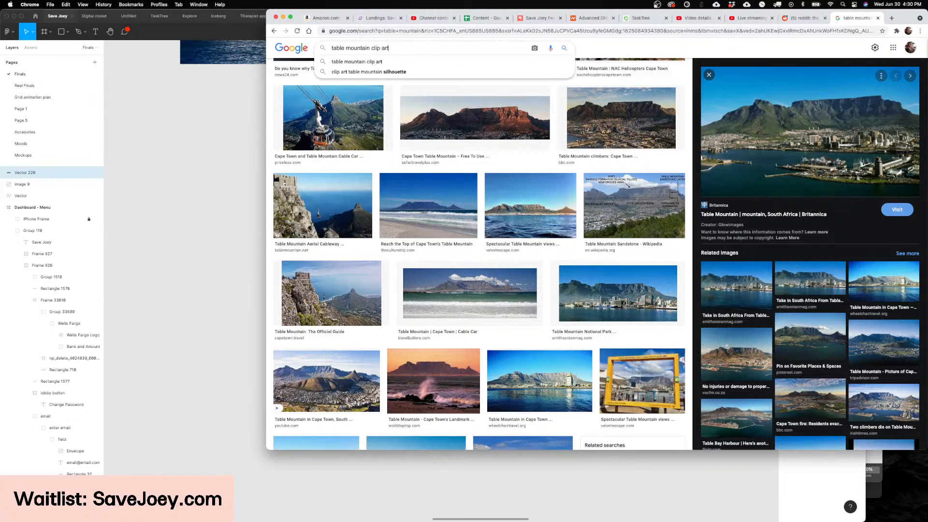
key("Return")
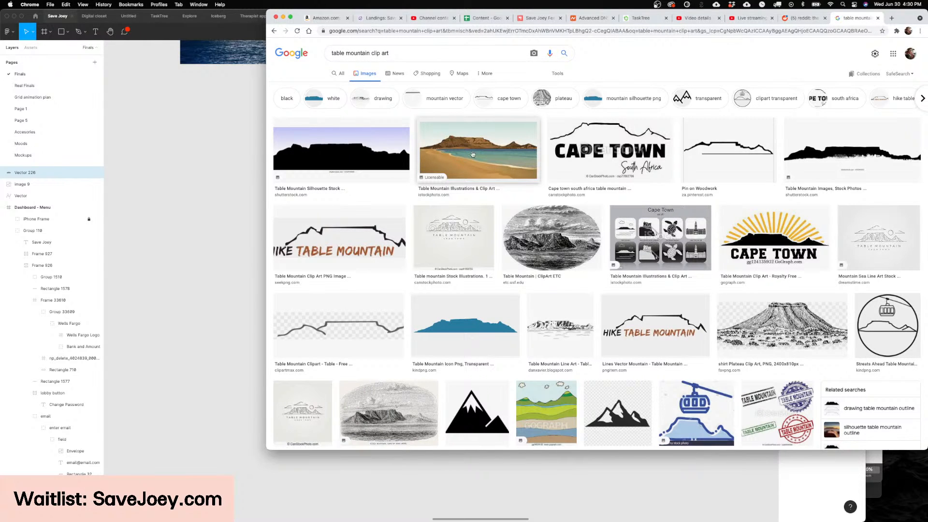
Step: Examine the Table Mountain clip art results, previewing silhouette, beach illustration and line-art versions as possible tracing references
left_click(865, 151)
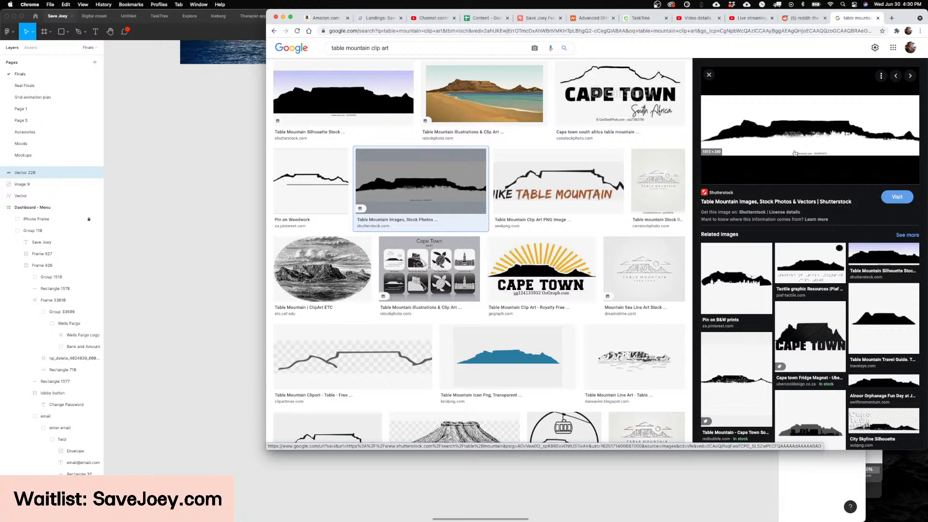
scroll(564, 142, "up", 2)
left_click(530, 137)
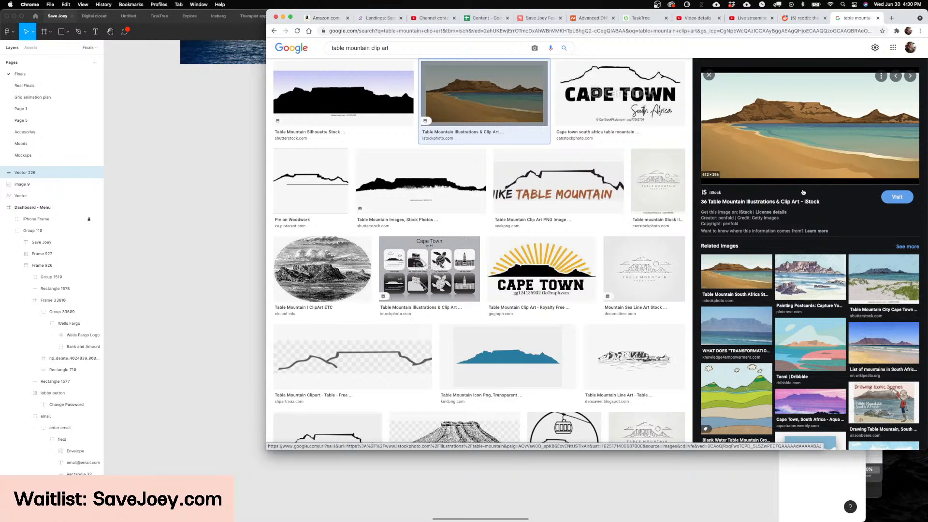
left_click(644, 268)
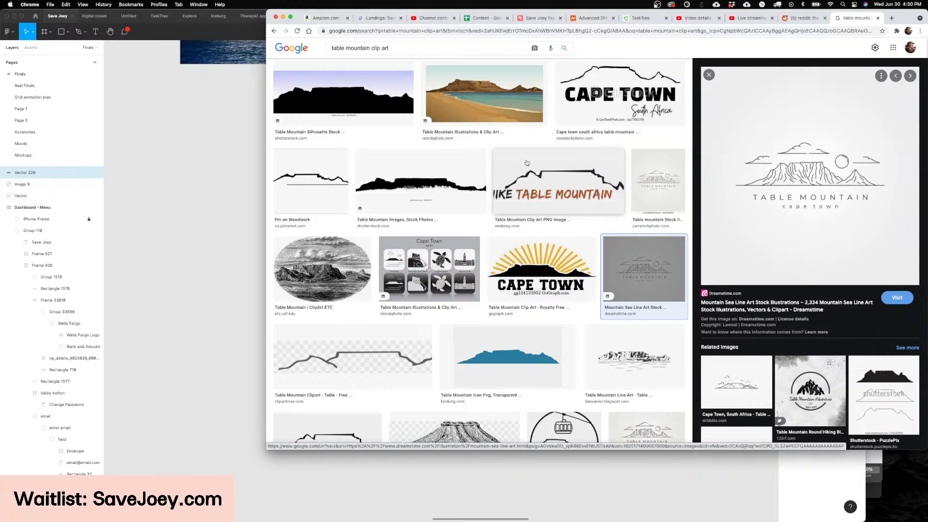
scroll(526, 162, "down", 3)
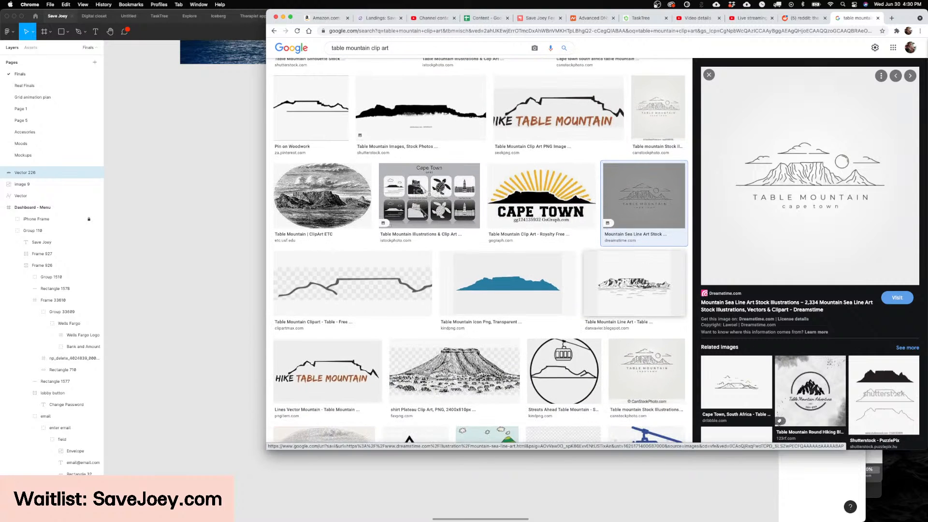
left_click(666, 268)
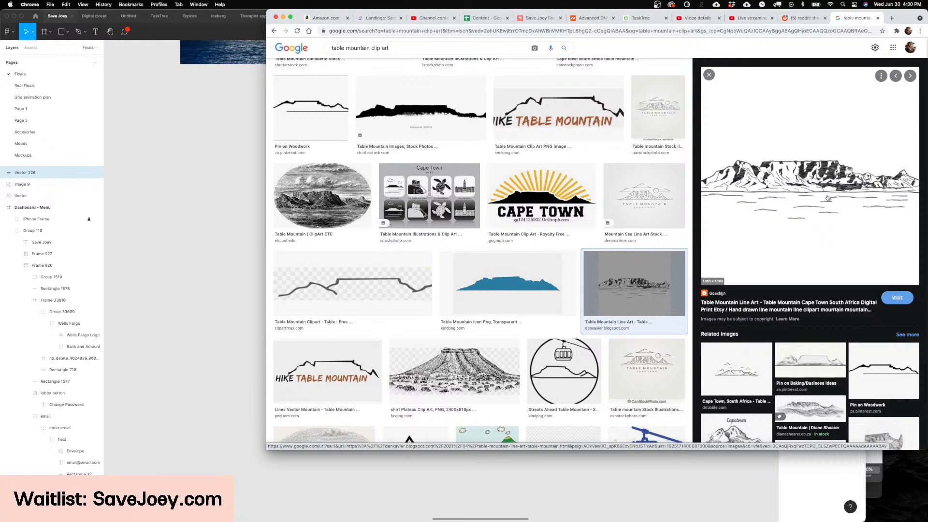
scroll(428, 280, "down", 2)
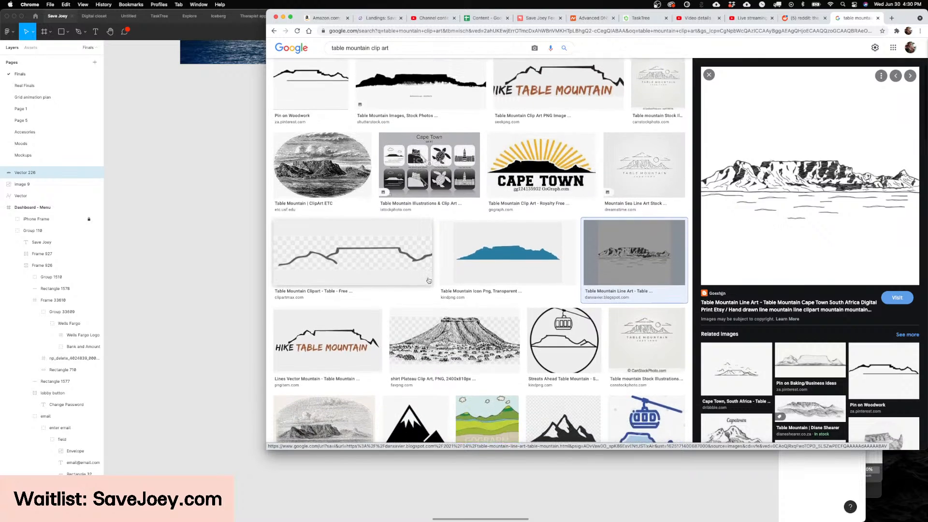
scroll(428, 280, "up", 3)
scroll(428, 280, "down", 3)
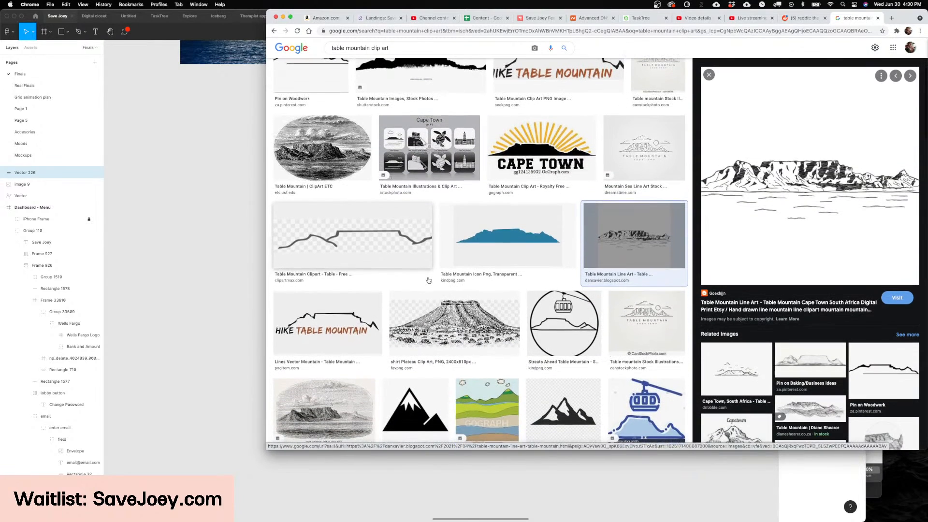
scroll(429, 281, "down", 1)
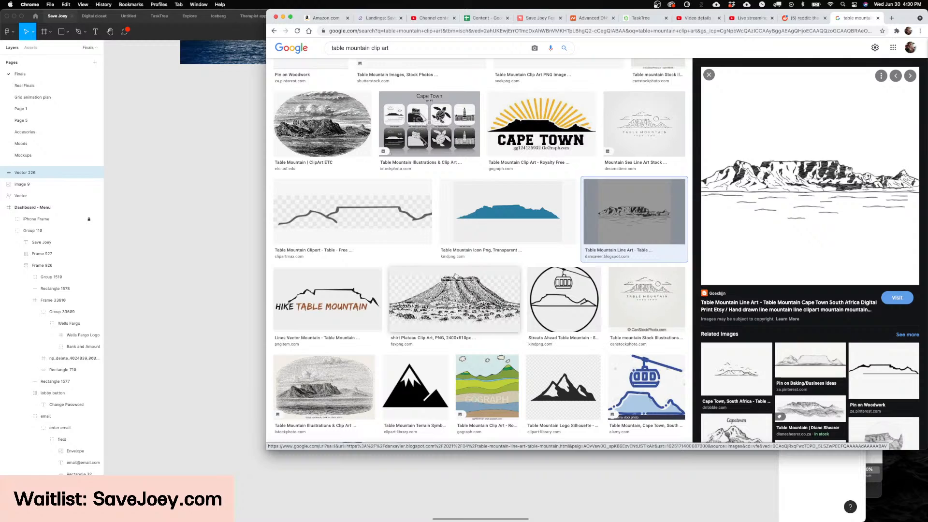
scroll(481, 251, "down", 6)
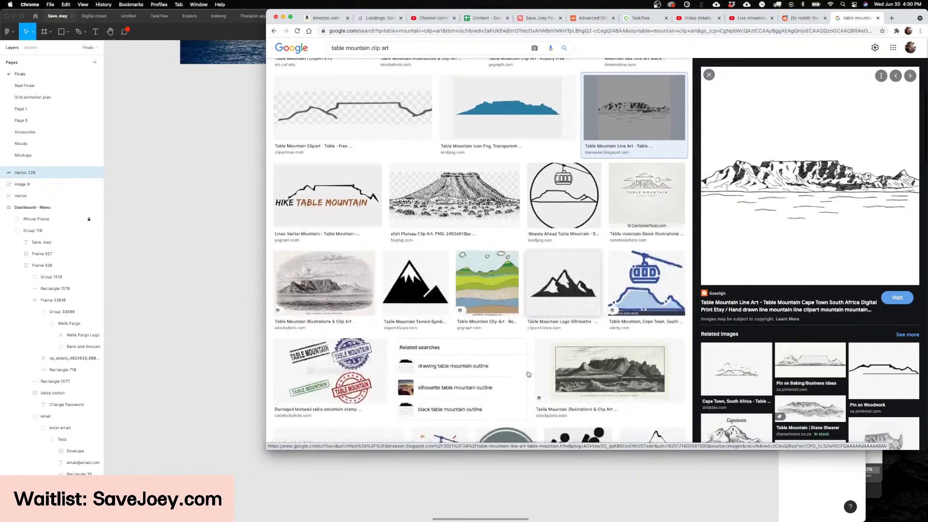
scroll(523, 168, "up", 7)
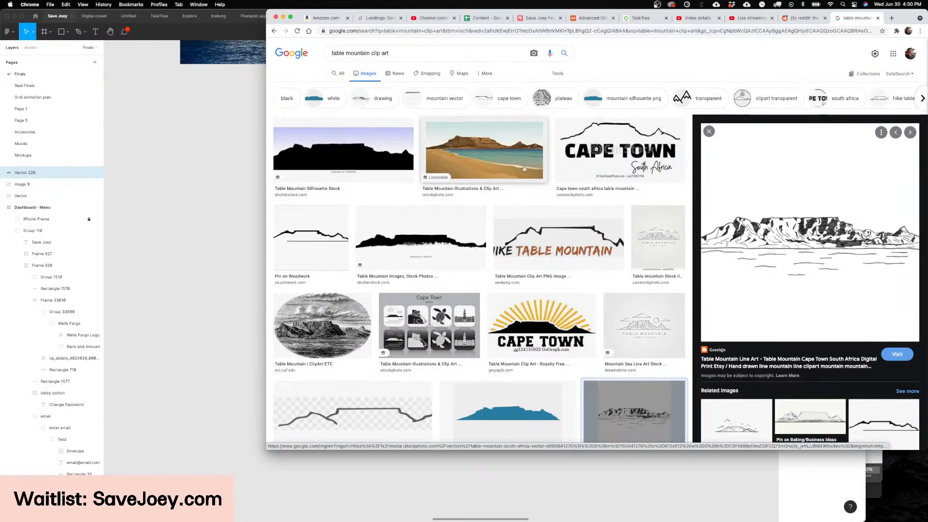
left_click(524, 168)
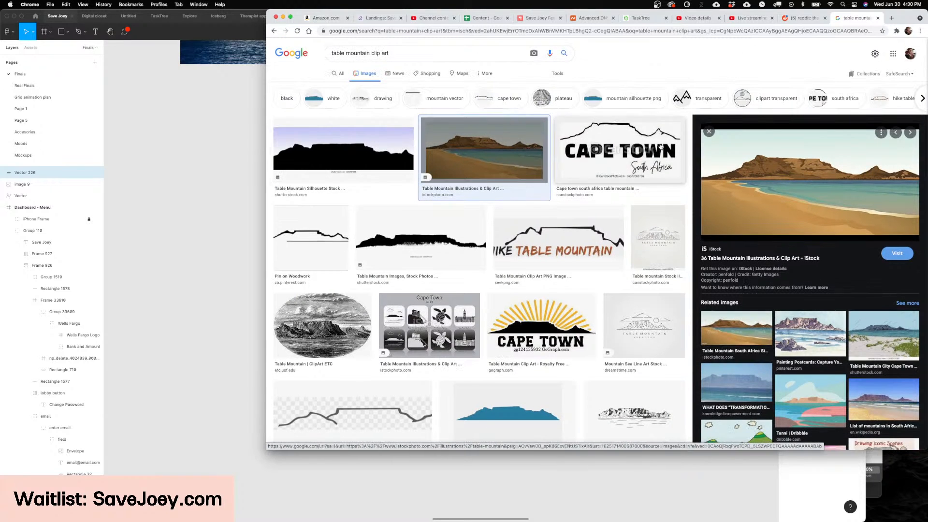
Step: Copy the black Shutterstock Table Mountain silhouette, switch to Figma, paste it and place it below the traced mountain shape
left_click(427, 241)
right_click(733, 136)
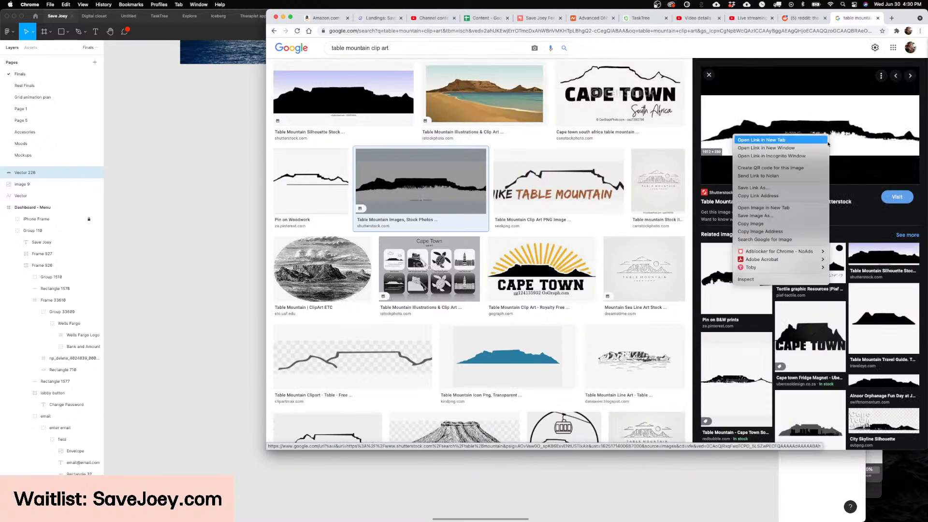
left_click(751, 223)
left_click(519, 484)
left_click(538, 454)
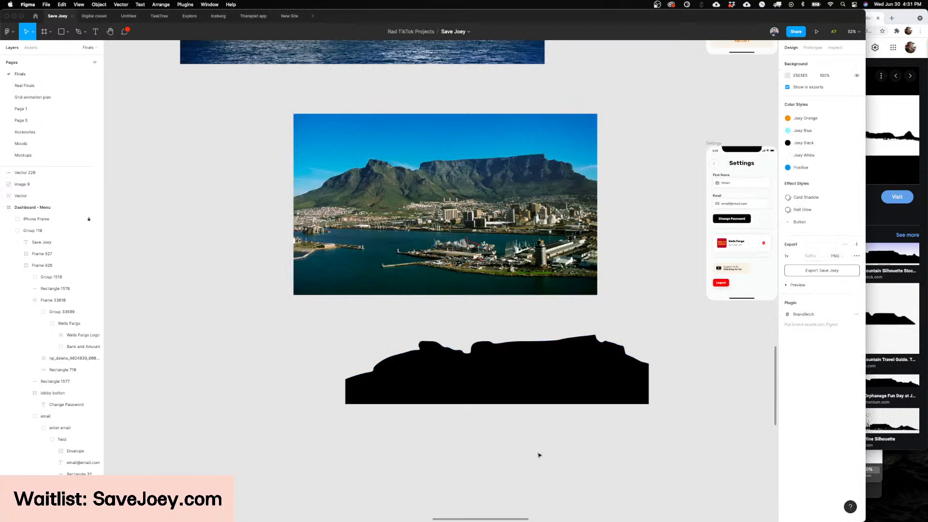
scroll(510, 398, "down", 2)
key("super+v")
scroll(492, 348, "down", 3)
left_click_drag(467, 202, 467, 384)
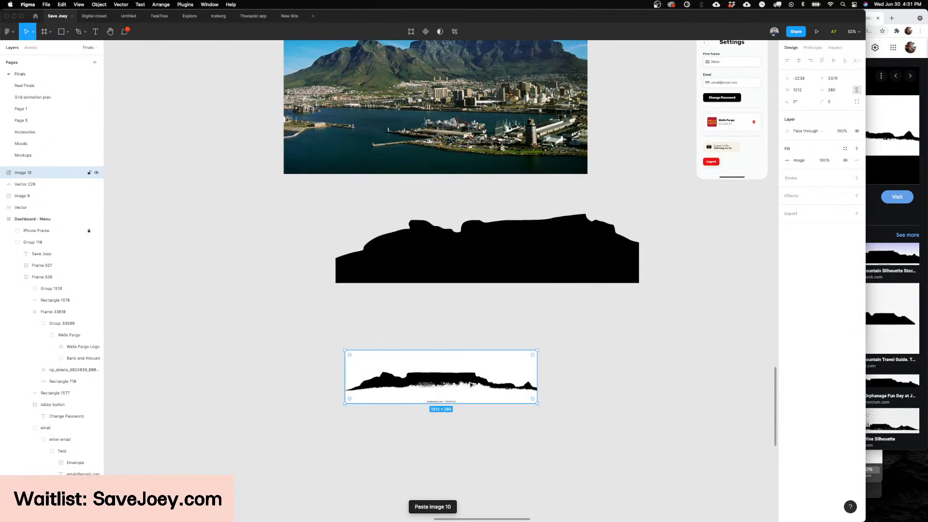
Step: Trace the pasted silhouette's ridge with the Pen tool from the image's left edge over the first peak and down its far slope
scroll(471, 385, "down", 1)
scroll(471, 386, "left", 1)
scroll(393, 350, "up", 5, "ctrl")
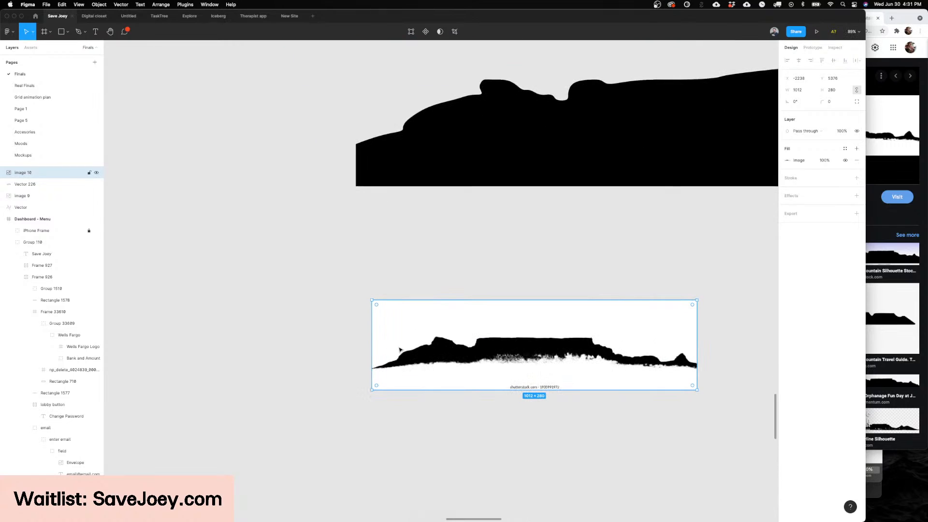
key("p")
left_click(372, 368)
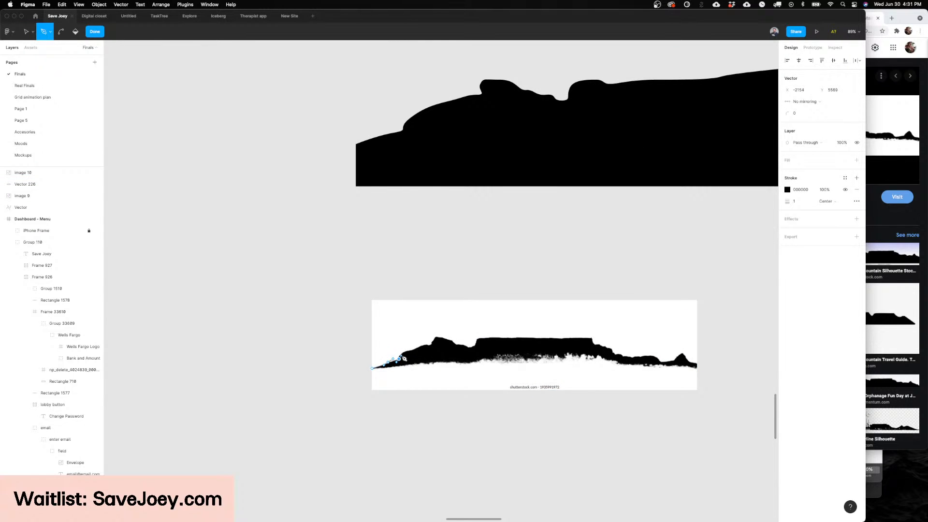
left_click_drag(409, 350, 561, 365)
scroll(433, 342, "up", 10)
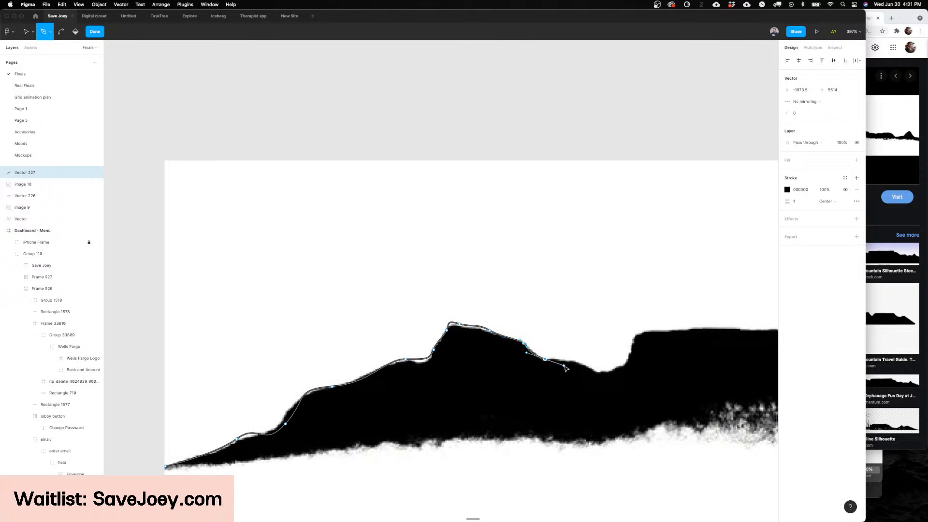
Step: Continue the ridge path through the saddle, up the cliff and along most of the flat summit
scroll(560, 365, "right", 5)
left_click_drag(471, 364, 506, 365)
left_click(515, 353)
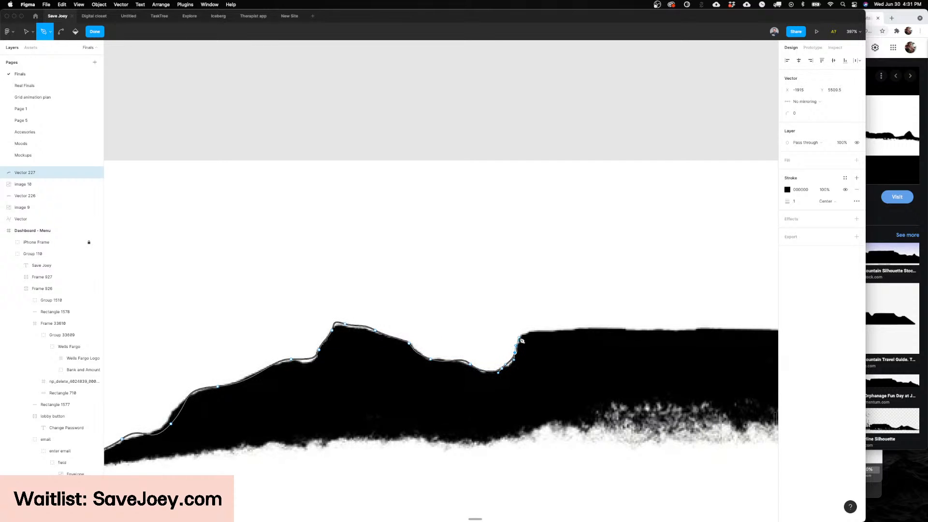
left_click_drag(531, 330, 551, 328)
scroll(552, 330, "right", 3)
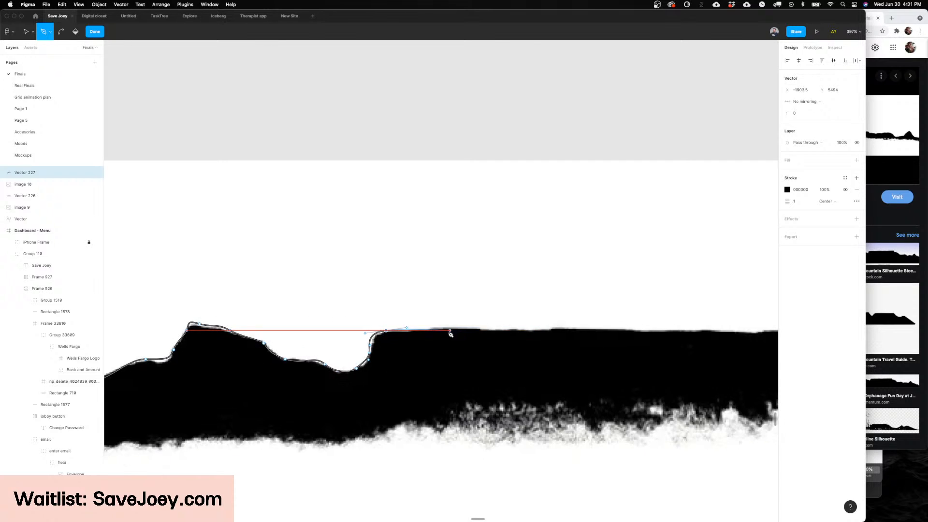
scroll(479, 331, "right", 2)
left_click_drag(425, 328, 460, 325)
scroll(460, 326, "right", 1)
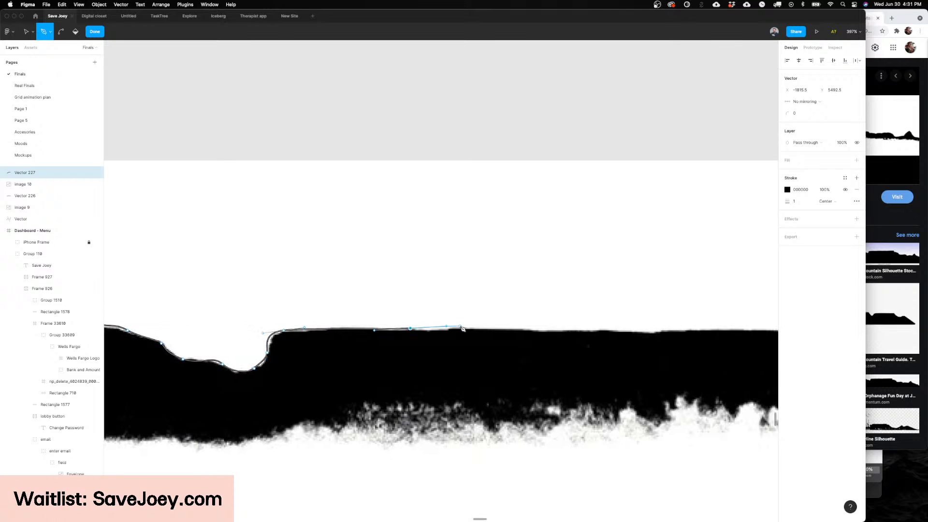
scroll(462, 329, "right", 5)
left_click_drag(278, 331, 301, 331)
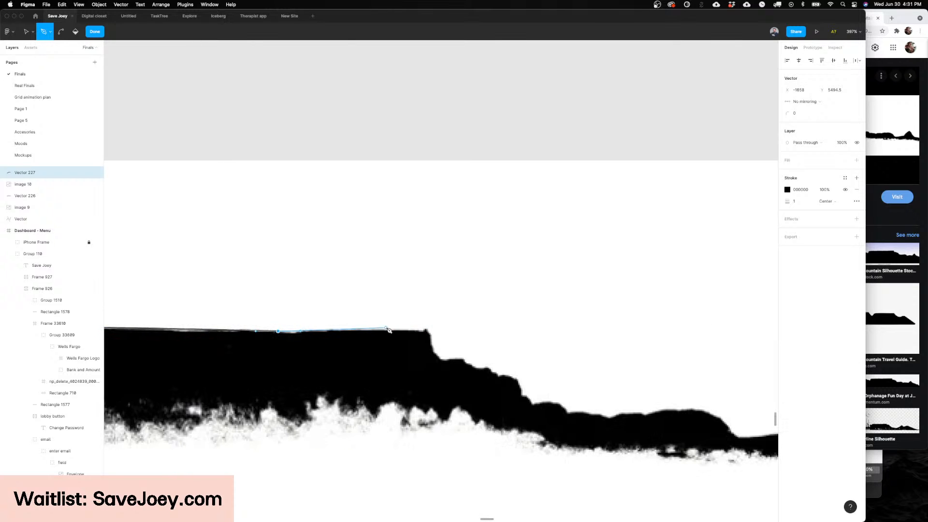
Step: Trace from the flat summit's right end down the stepped cliff toward the low eastern ridge
left_click_drag(395, 328, 479, 389)
scroll(477, 367, "right", 2)
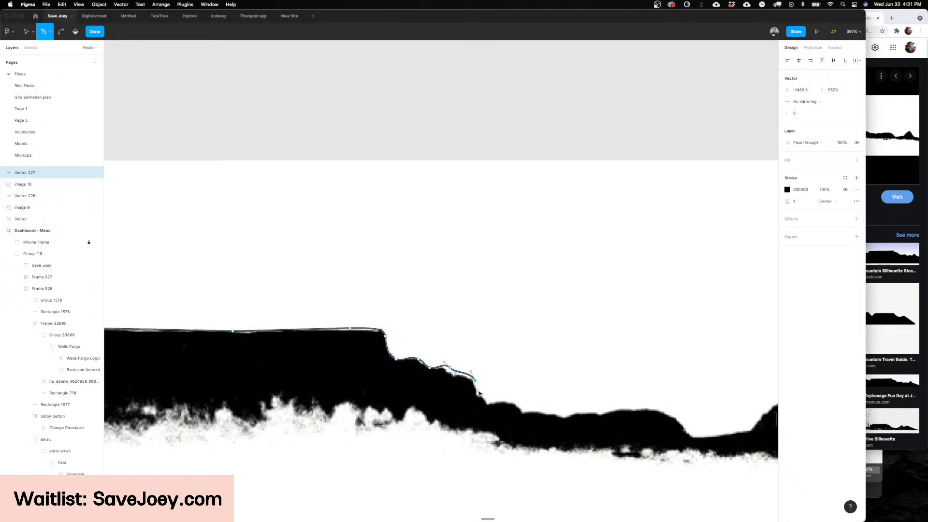
scroll(479, 387, "down", 2)
scroll(478, 386, "right", 2)
left_click_drag(441, 363, 445, 369)
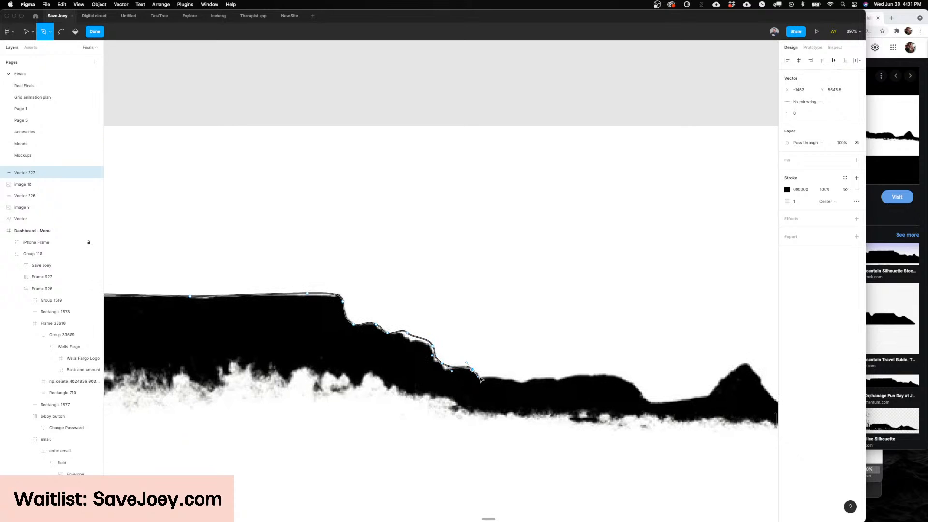
Step: Extend the path along the low eastern ridge and over the small pointed peak to the image's right edge, redoing the misplaced peak points
scroll(514, 387, "right", 5)
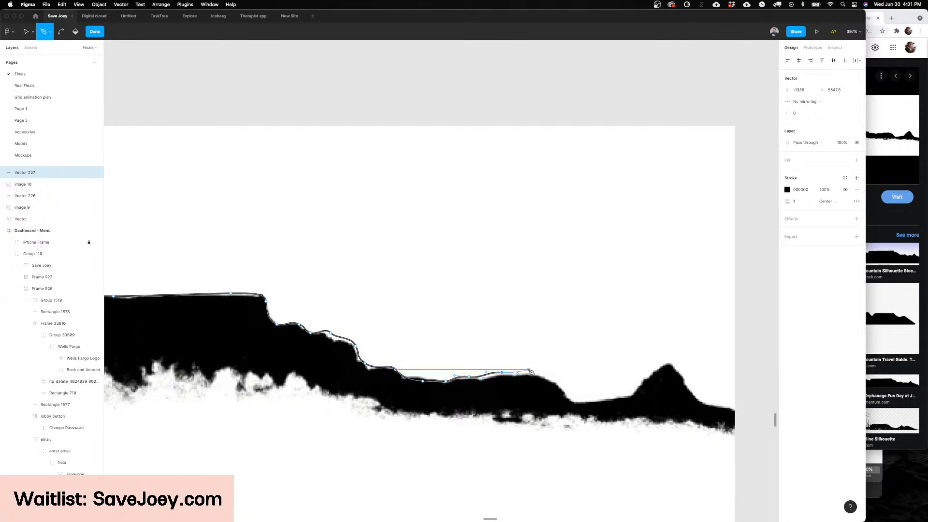
scroll(569, 398, "right", 5)
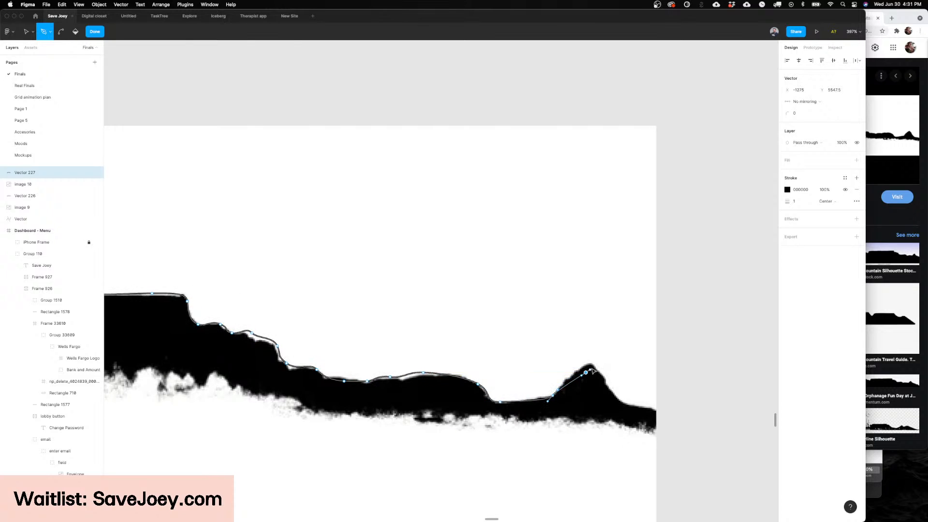
left_click(598, 376)
key("super+z")
key("super+z")
left_click_drag(590, 363, 604, 363)
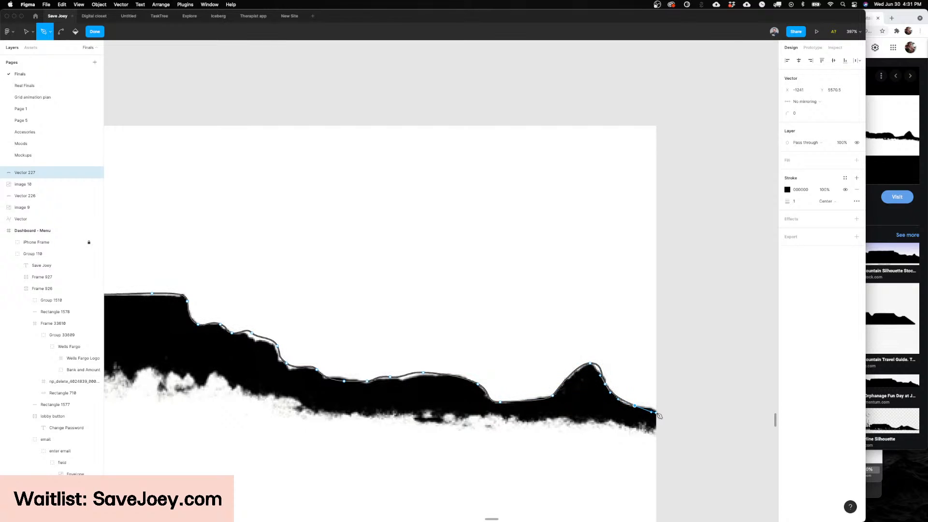
Step: Turn the path around the right edge and trace the silhouette's lower edge leftward beneath the low eastern ridge
left_click_drag(586, 423, 547, 429)
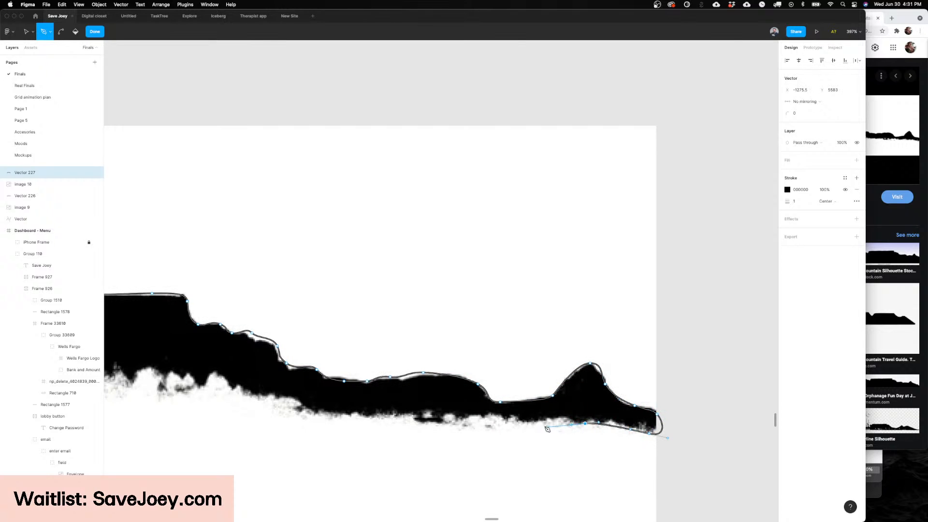
left_click_drag(476, 414, 453, 418)
scroll(442, 417, "left", 2)
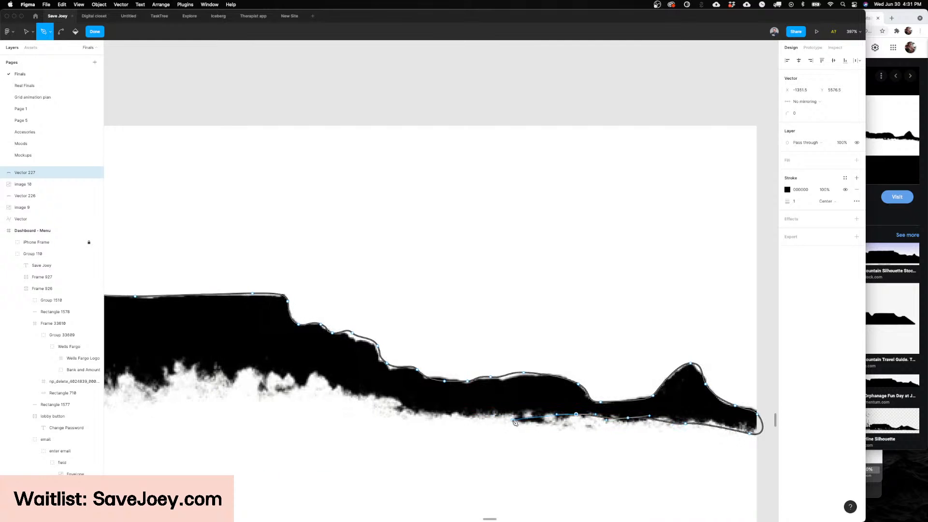
left_click_drag(511, 420, 420, 414)
left_click_drag(400, 406, 327, 379)
scroll(300, 378, "left", 1)
Step: Trace the silhouette's ragged lower edge leftward beneath the stepped cliff and the flat summit
left_click_drag(307, 367, 279, 380)
scroll(282, 379, "left", 2)
left_click_drag(352, 370, 271, 381)
scroll(271, 385, "left", 4)
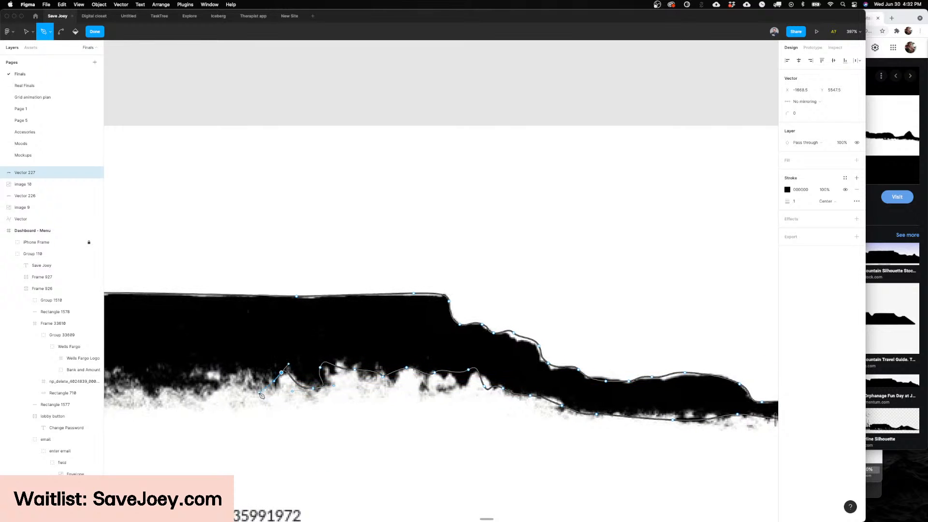
left_click_drag(393, 388, 332, 395)
scroll(332, 396, "left", 2)
left_click_drag(389, 384, 372, 388)
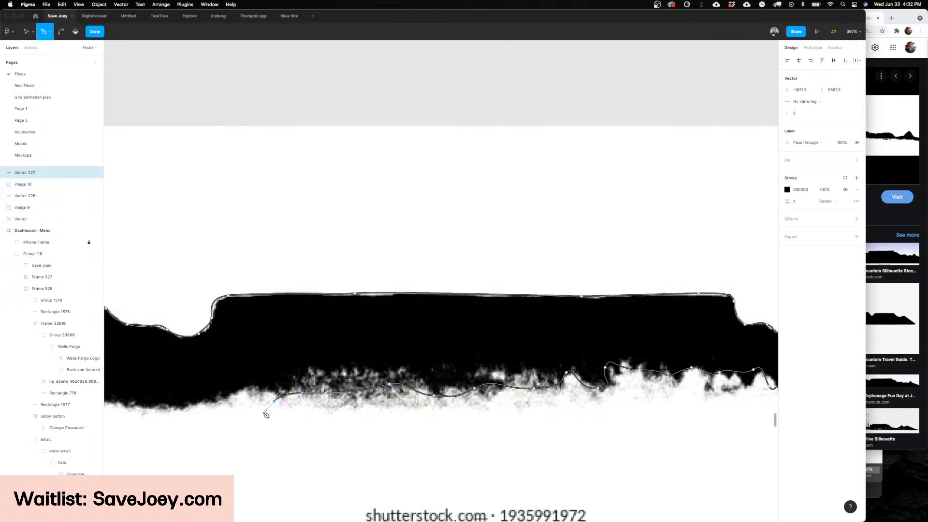
Step: Continue the lower edge beneath the saddle and the western ridge and close the path at its starting tip
scroll(268, 413, "left", 4)
left_click_drag(425, 405, 385, 405)
scroll(420, 410, "left", 2)
left_click(349, 413)
scroll(270, 421, "left", 3)
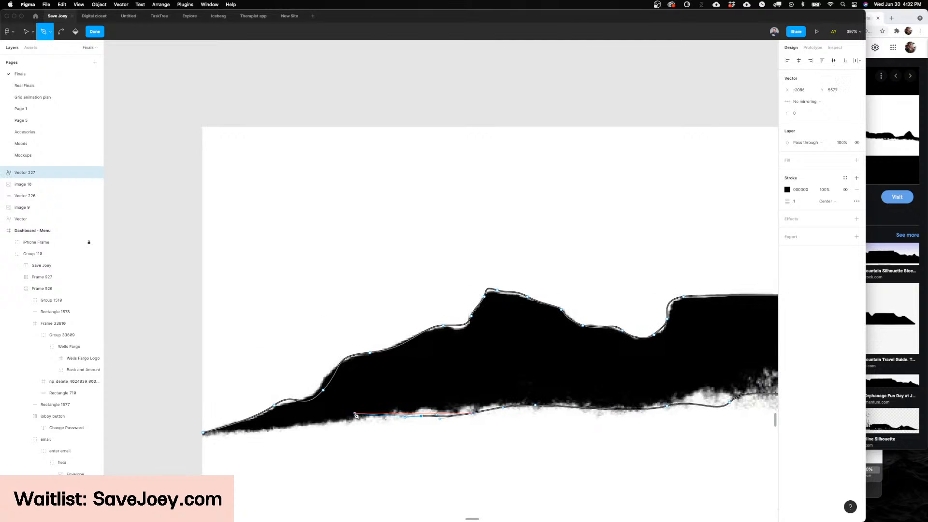
scroll(313, 426, "left", 3)
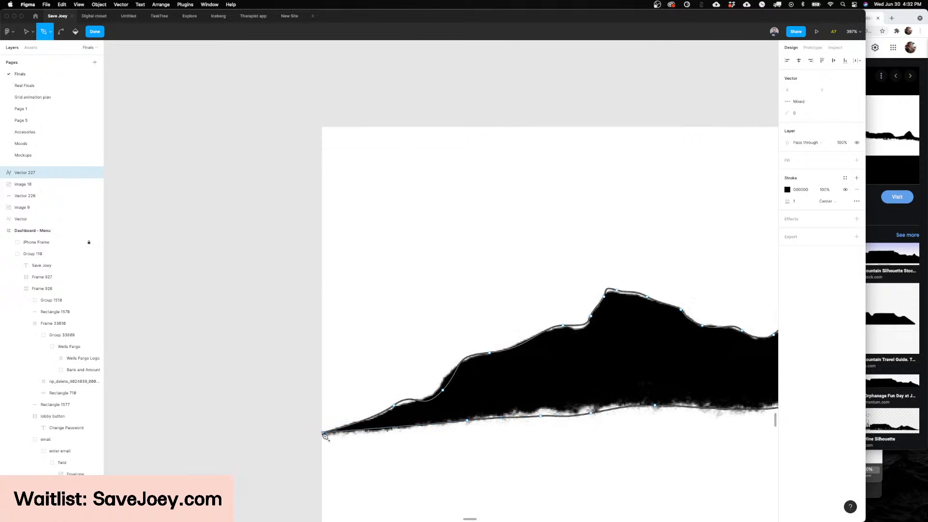
Step: Finish the path, swap its black stroke for a fill, and cut the mountain shape
key("Return")
key("shift+x")
scroll(442, 419, "down", 5)
key("super+x")
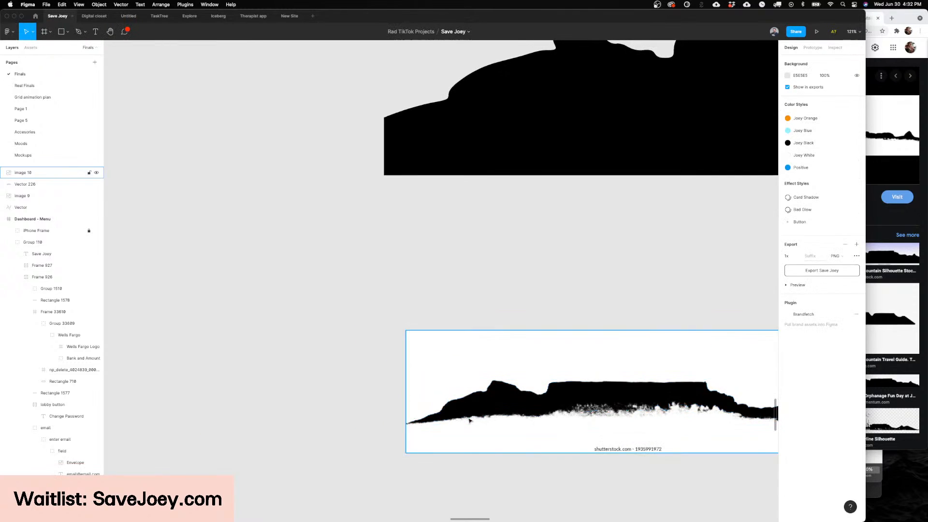
Step: Delete the Table Mountain clip art reference image from the canvas
scroll(469, 421, "down", 5)
scroll(470, 419, "right", 1)
left_click(478, 410)
key("Delete")
Step: Duplicate the Mushroom variant in the structure component set and name the copy Table Mountain
scroll(479, 409, "right", 6)
scroll(479, 410, "up", 4)
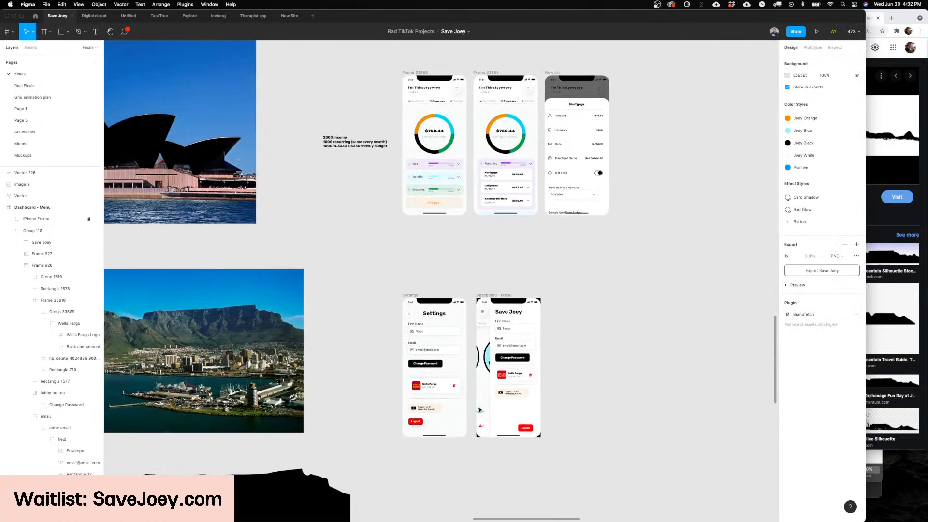
scroll(478, 409, "up", 3)
scroll(478, 410, "down", 5)
scroll(374, 284, "up", 6)
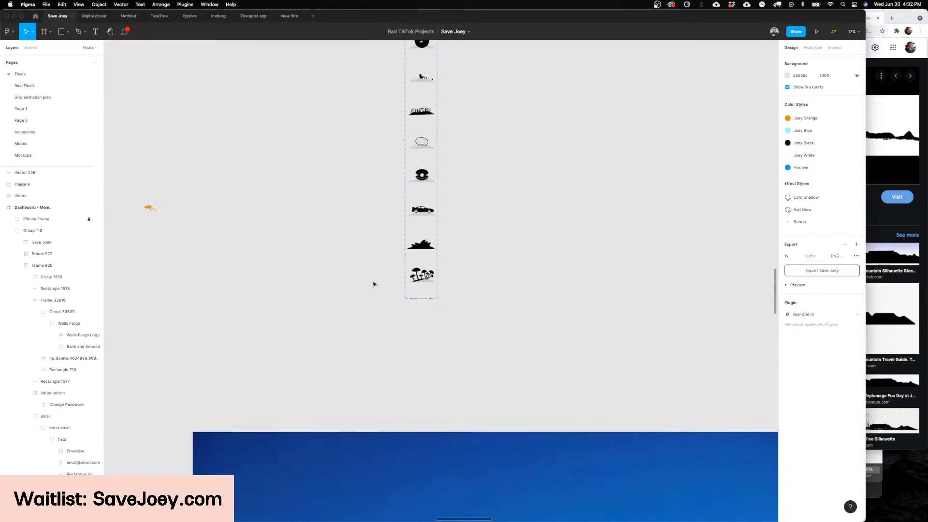
scroll(374, 284, "up", 10)
left_click(434, 266)
key("super+d")
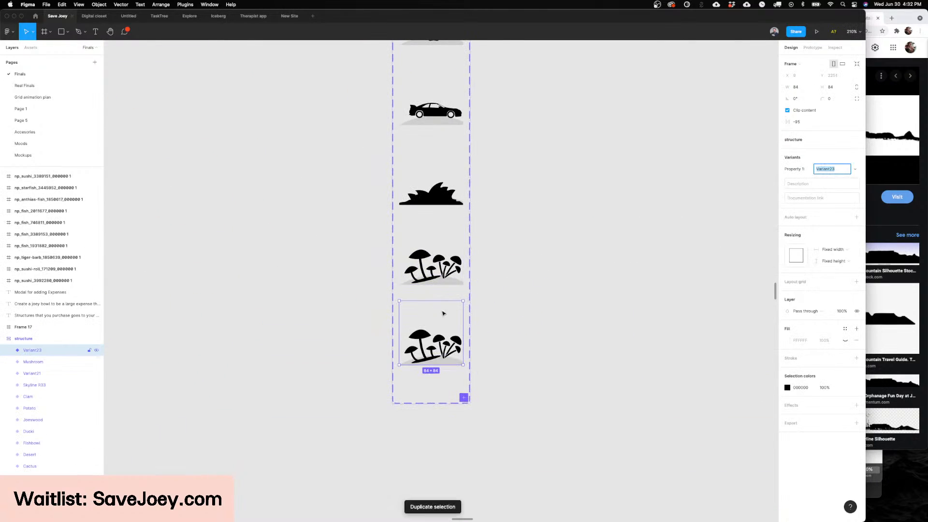
type("Table Mountain")
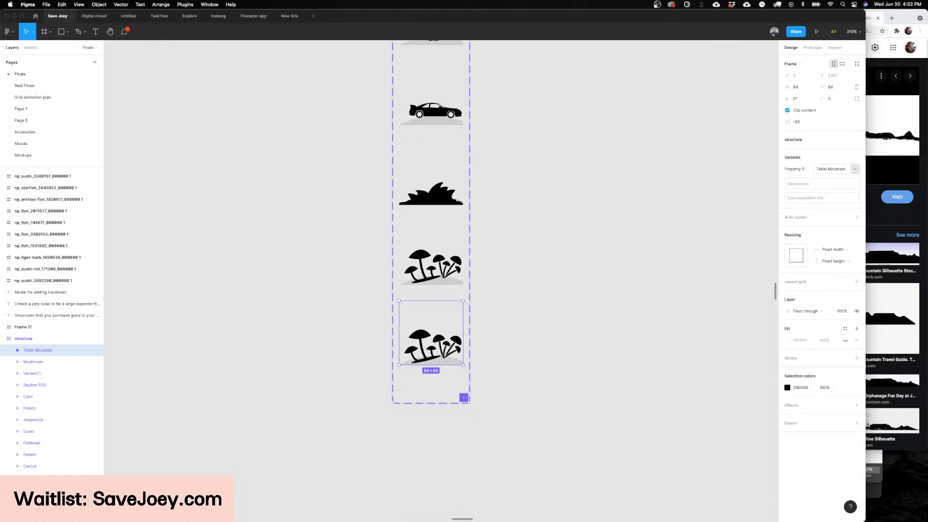
Step: Paste the mountain silhouette into the Table Mountain variant, fit it to the frame, and delete the mushroom artwork
key("super+v")
left_click_drag(521, 297, 432, 315)
scroll(443, 327, "up", 5)
left_click_drag(618, 329, 453, 317)
left_click(407, 385)
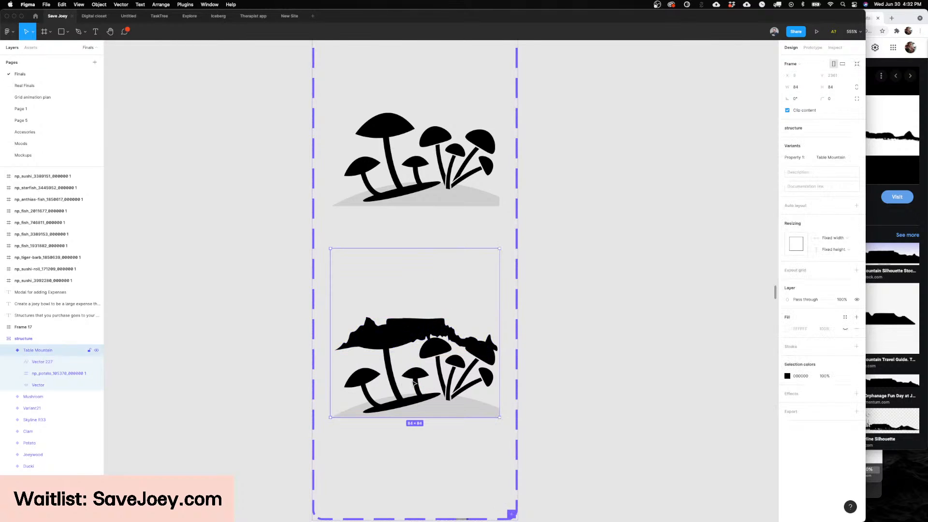
key("Delete")
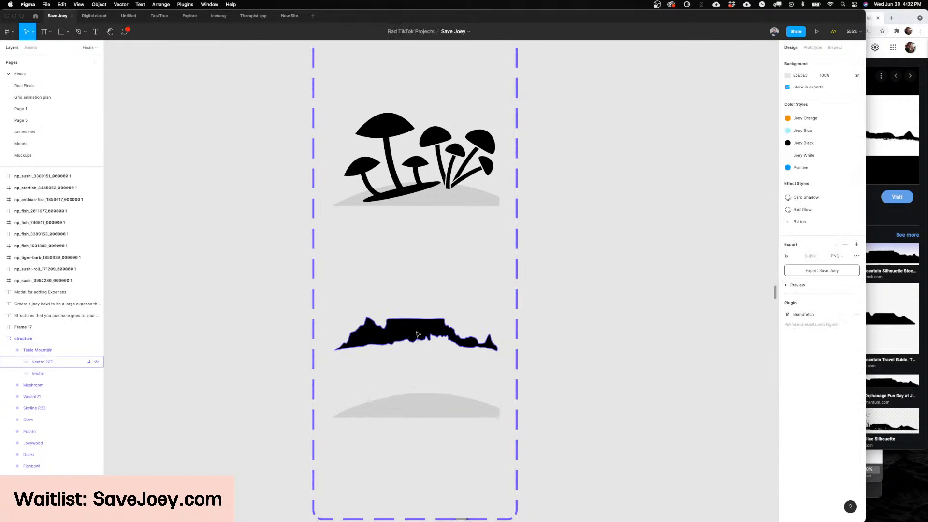
Step: Seat the mountain on the grey ground mound, resizing it to about 75 × 22 and pulling its left tip down to the mound
left_click_drag(417, 347, 488, 362)
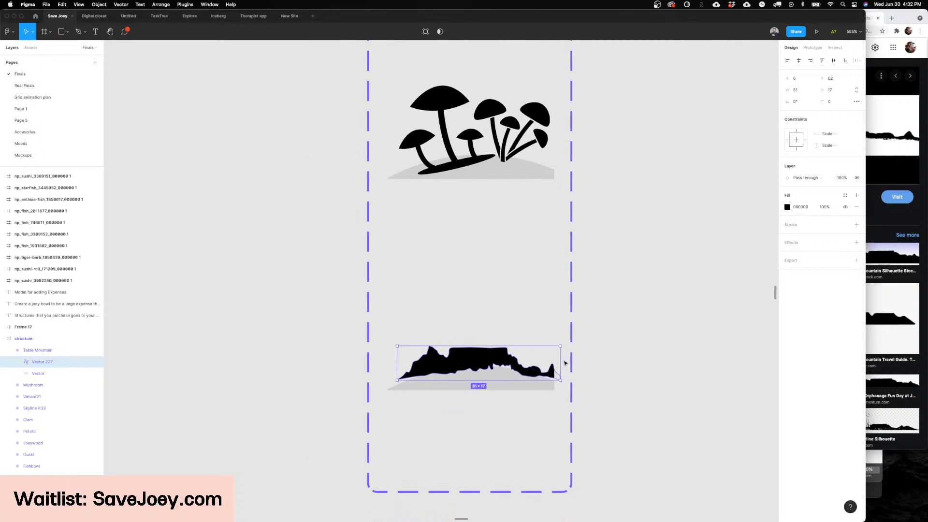
left_click_drag(560, 358, 548, 358)
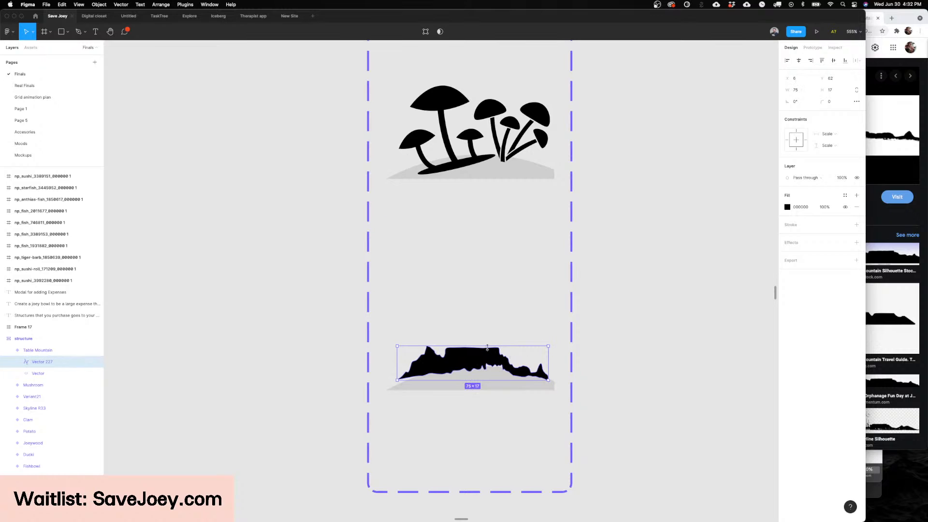
mouse_move(486, 345)
left_mouse_down()
mouse_move(486, 337)
mouse_move(481, 351)
left_mouse_up()
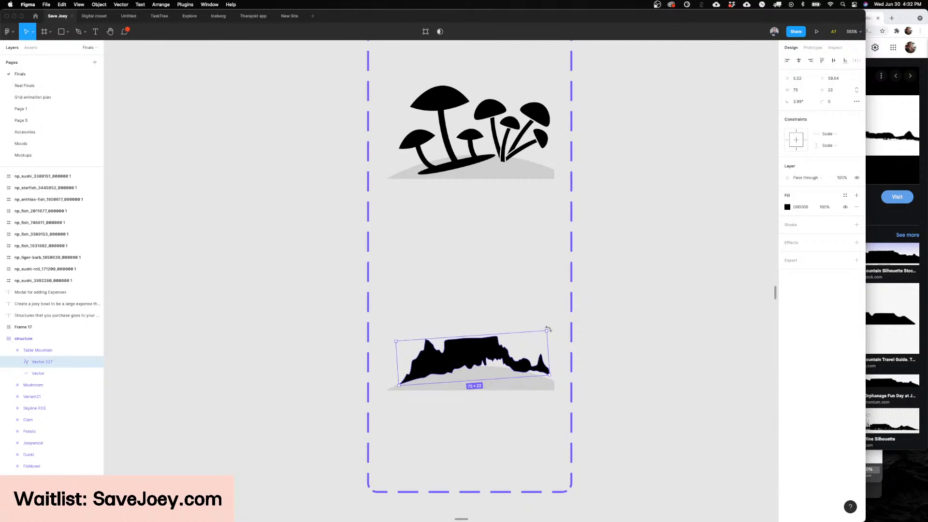
key("Return")
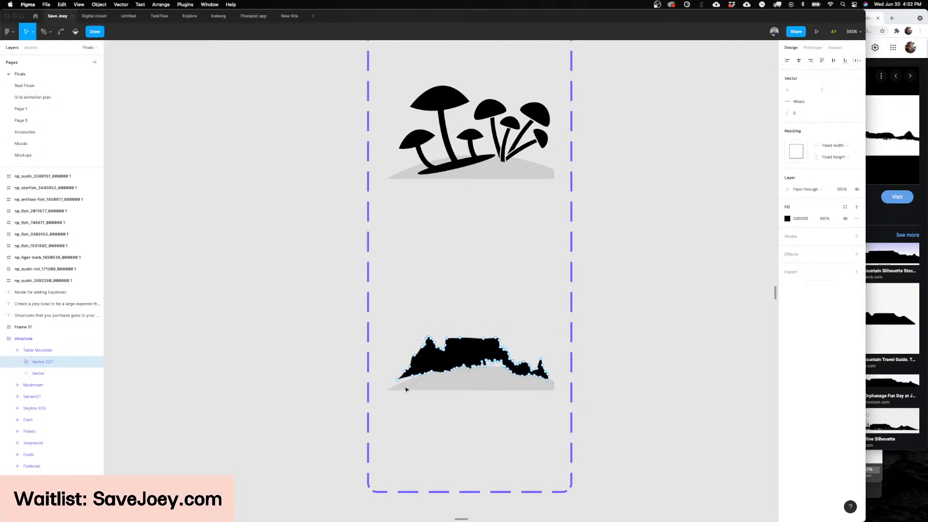
left_click(615, 363)
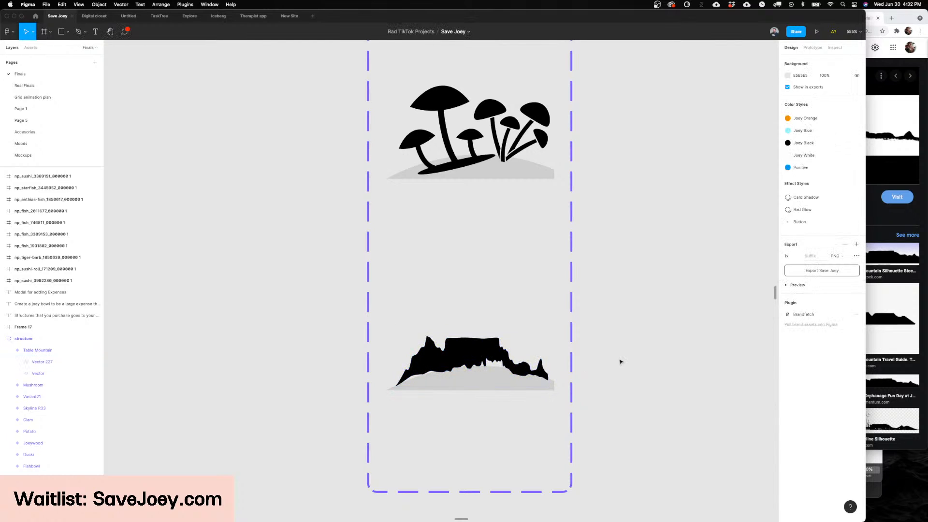
Step: Check the fishbowls on the dashboard and Onboarding screens for a swappable structure instance
scroll(615, 363, "down", 8, "ctrl")
scroll(620, 361, "right", 5)
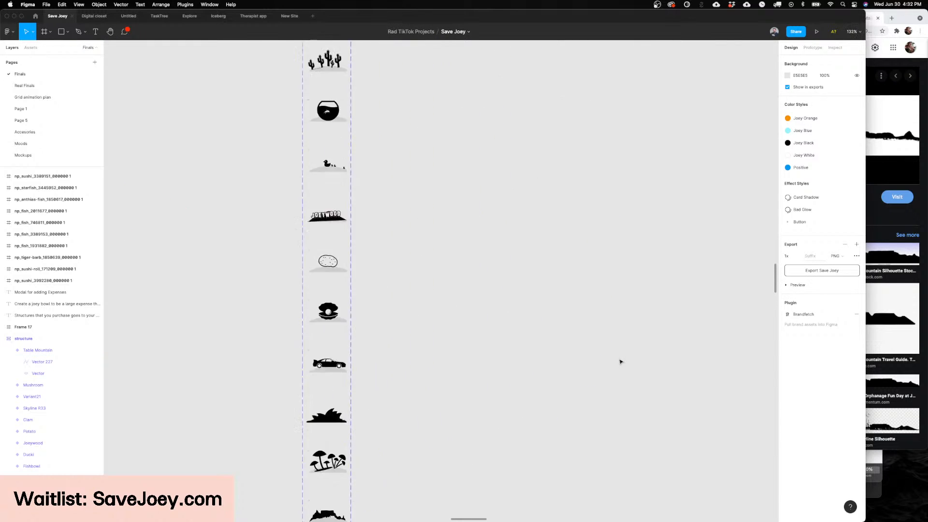
scroll(620, 362, "down", 6)
scroll(695, 288, "up", 10)
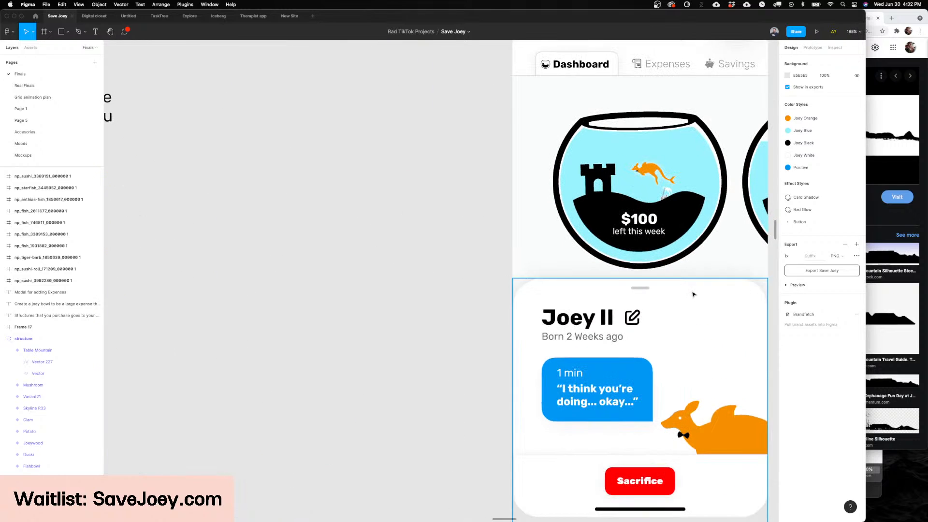
scroll(693, 295, "down", 2)
left_click(406, 233, "super")
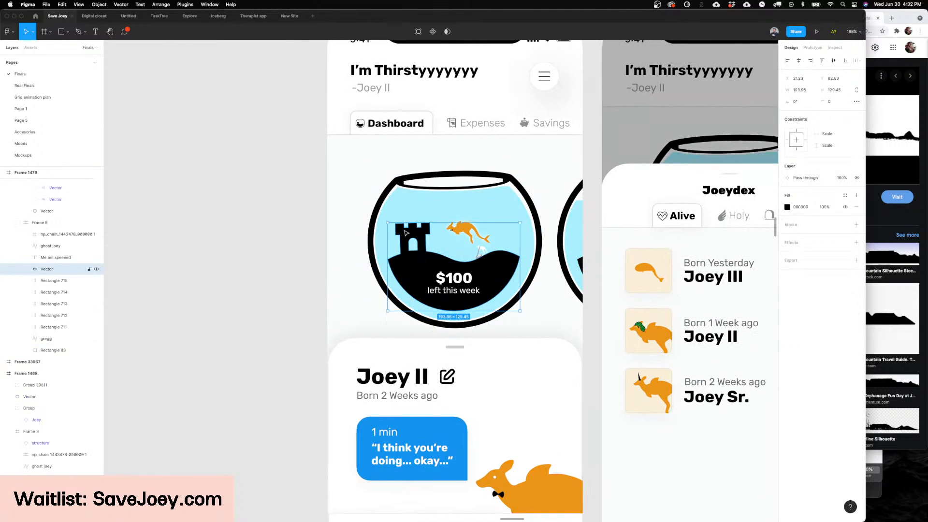
scroll(406, 233, "down", 10)
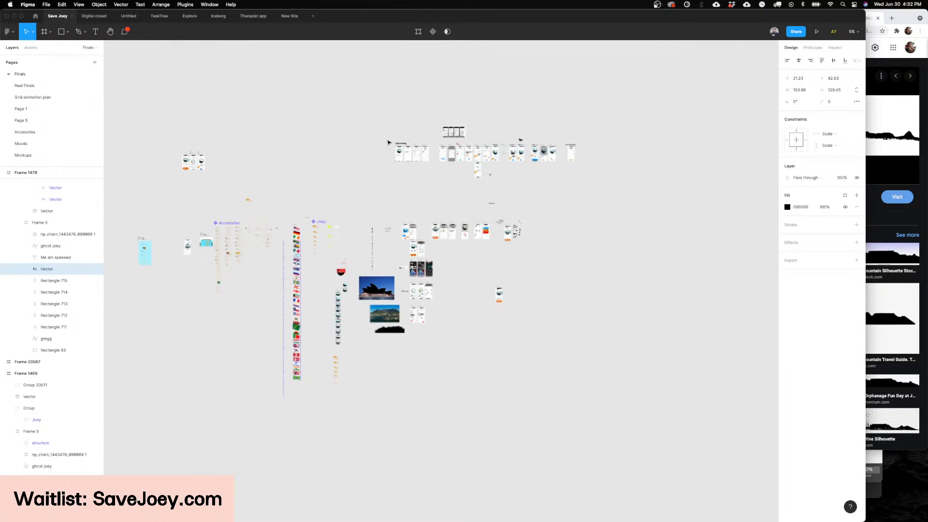
scroll(438, 167, "up", 6)
scroll(439, 167, "up", 10)
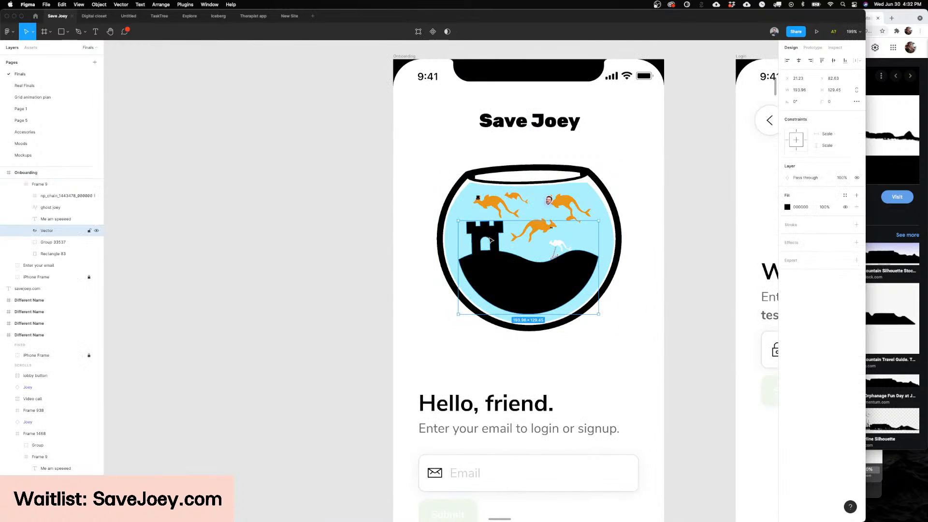
double_click(461, 265)
key("Escape")
key("Escape")
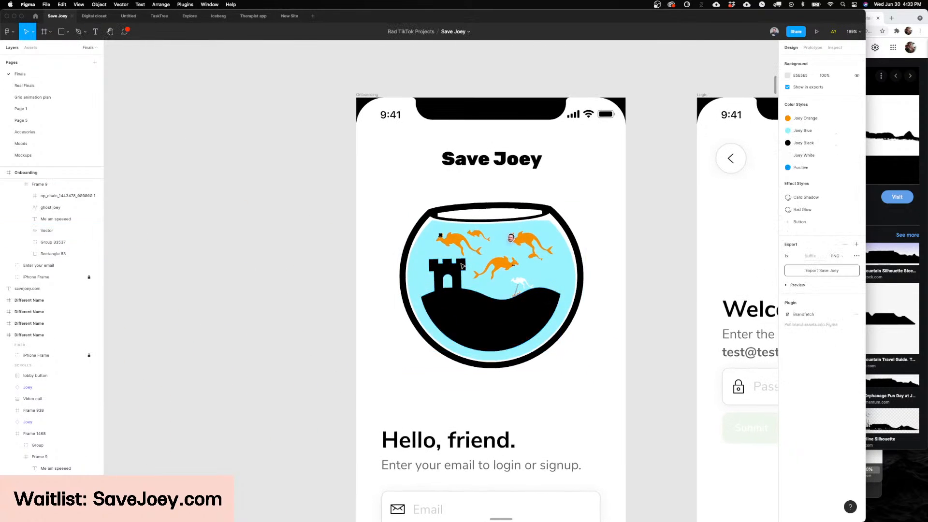
Step: Switch the small fishbowl structure inside the home screen's large fishbowl to the Table Mountain variant
scroll(462, 265, "down", 10)
left_click_drag(720, 331, 550, 91)
scroll(303, 256, "up", 4)
scroll(303, 256, "up", 4)
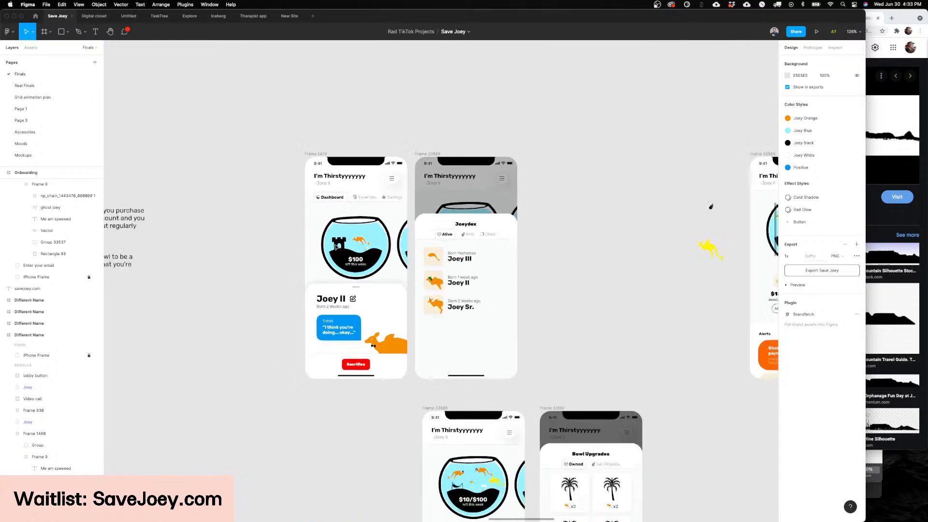
scroll(333, 232, "down", 2)
left_click_drag(608, 227, 387, 230)
scroll(387, 229, "up", 6)
double_click(507, 261)
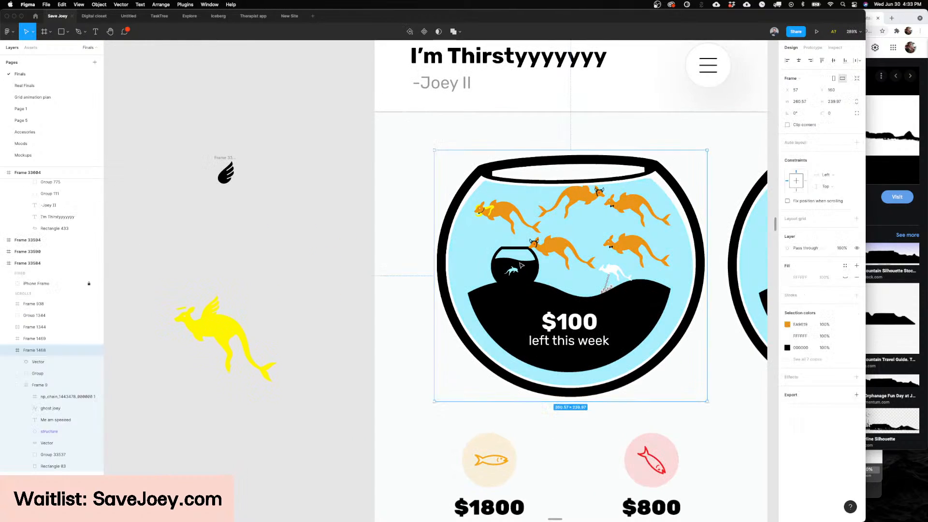
scroll(507, 262, "right", 3)
left_click(832, 156)
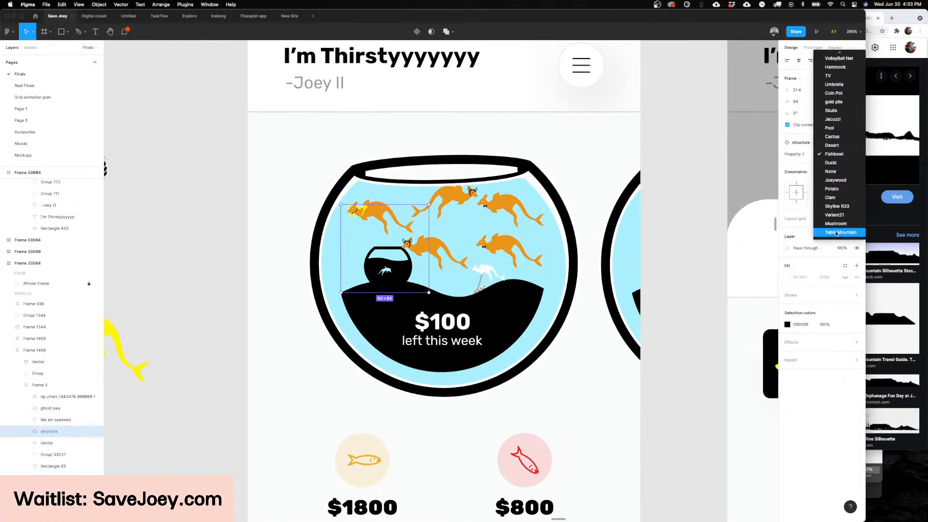
left_click(838, 233)
scroll(693, 207, "down", 5)
left_click(694, 207)
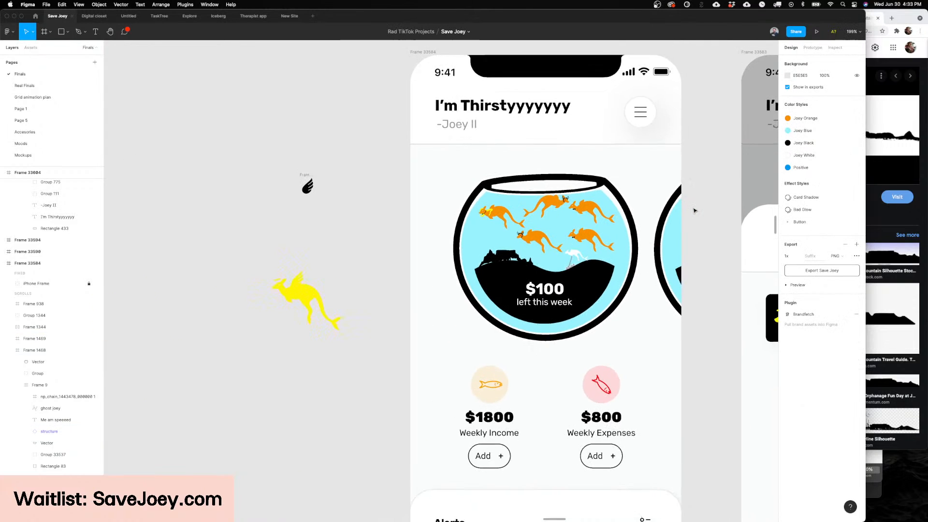
Step: Examine how the mountain's base meets the fishbowl's hill and go back to the Table Mountain variant in the component set
scroll(686, 216, "up", 3)
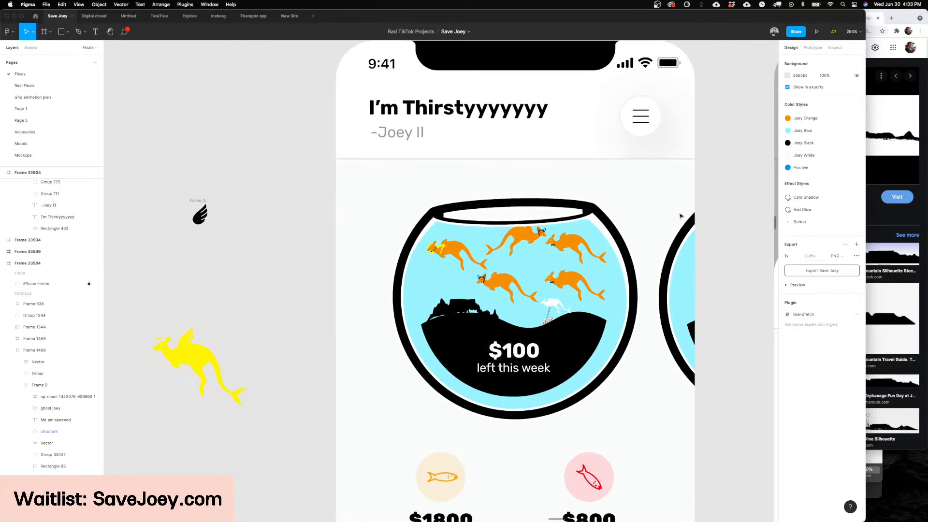
scroll(681, 215, "up", 3)
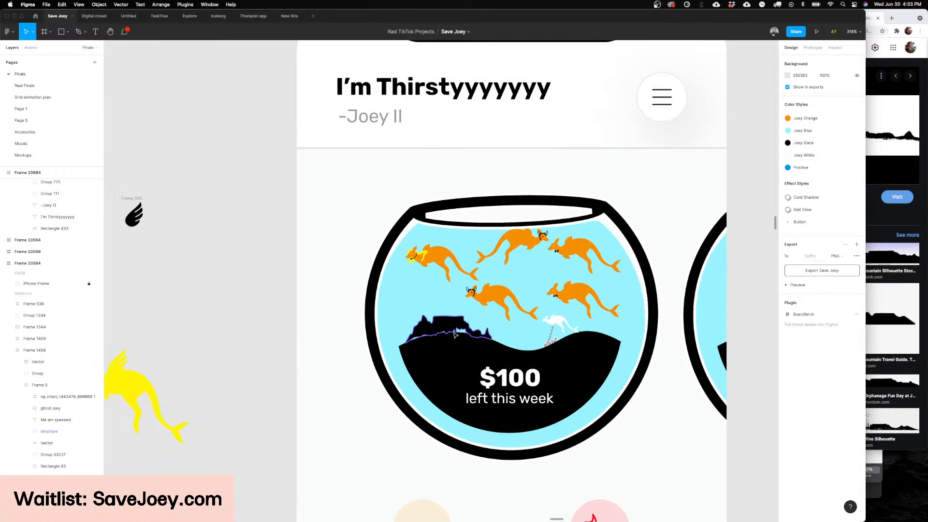
scroll(454, 330, "down", 10)
scroll(456, 327, "left", 12)
scroll(457, 327, "down", 14)
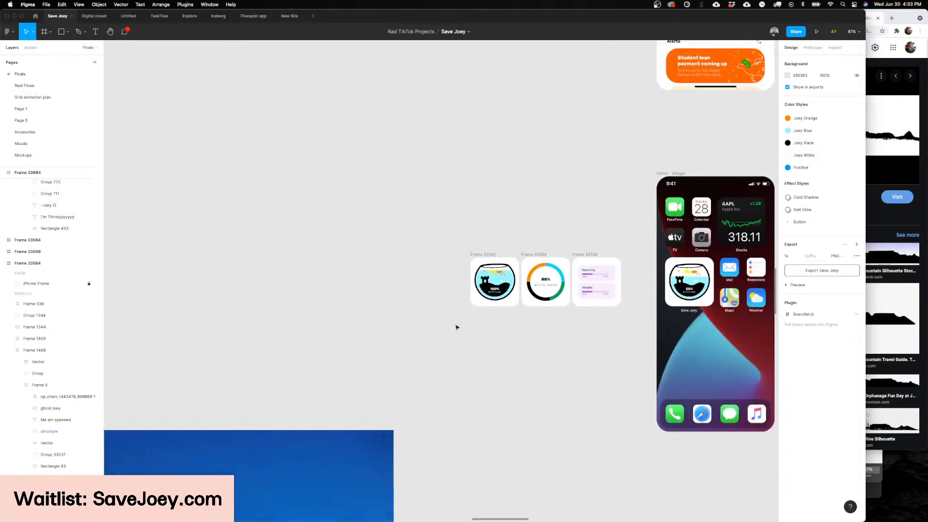
scroll(457, 327, "right", 4)
scroll(456, 327, "up", 3)
scroll(456, 327, "up", 8)
scroll(457, 327, "down", 9)
scroll(456, 327, "left", 6)
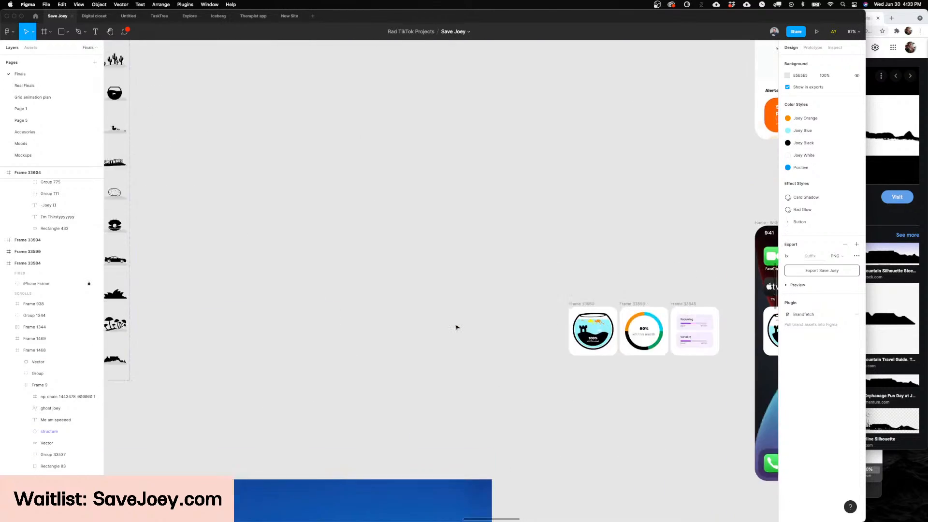
scroll(456, 327, "up", 2)
scroll(456, 327, "left", 10)
scroll(483, 348, "right", 3)
scroll(483, 362, "up", 8)
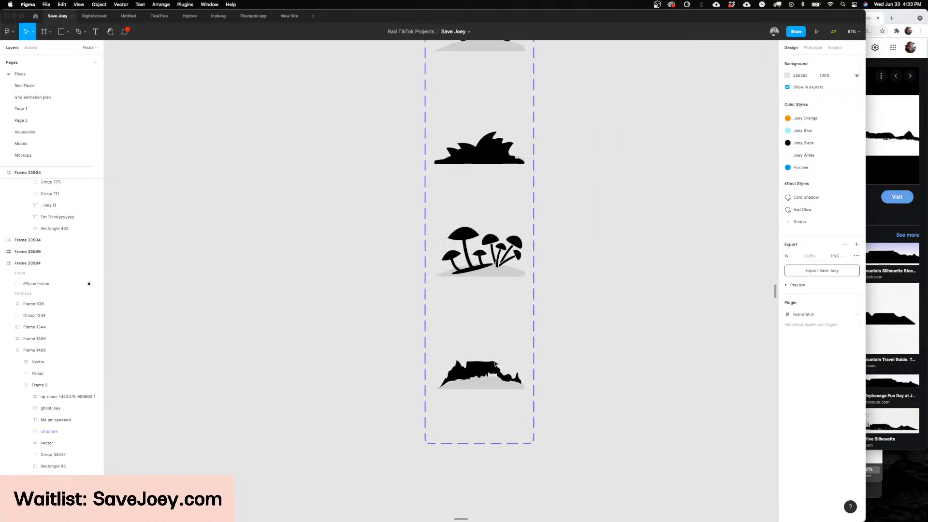
Step: Pull the points along the mountain's lower edge down into the grey mound to close the gaps beneath it
double_click(486, 377)
scroll(502, 374, "up", 5)
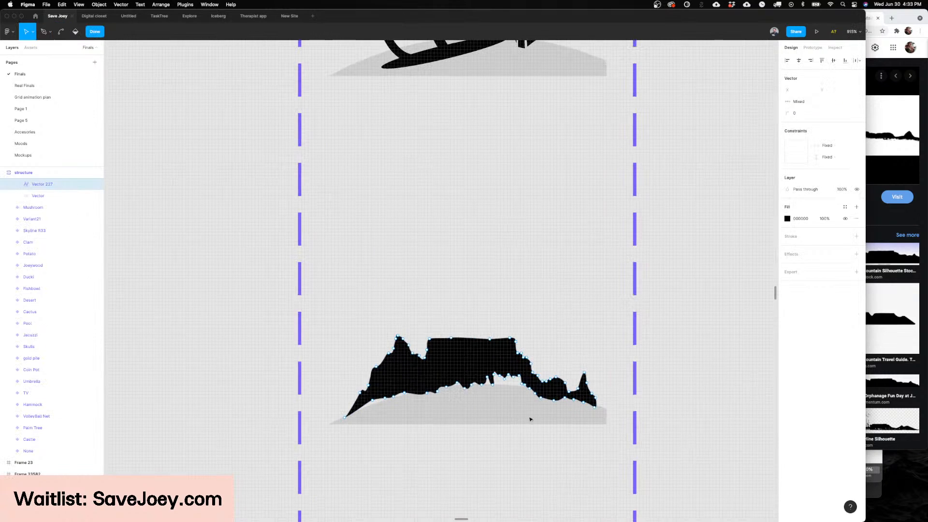
left_click_drag(532, 415, 520, 393)
double_click(466, 390)
double_click(461, 384)
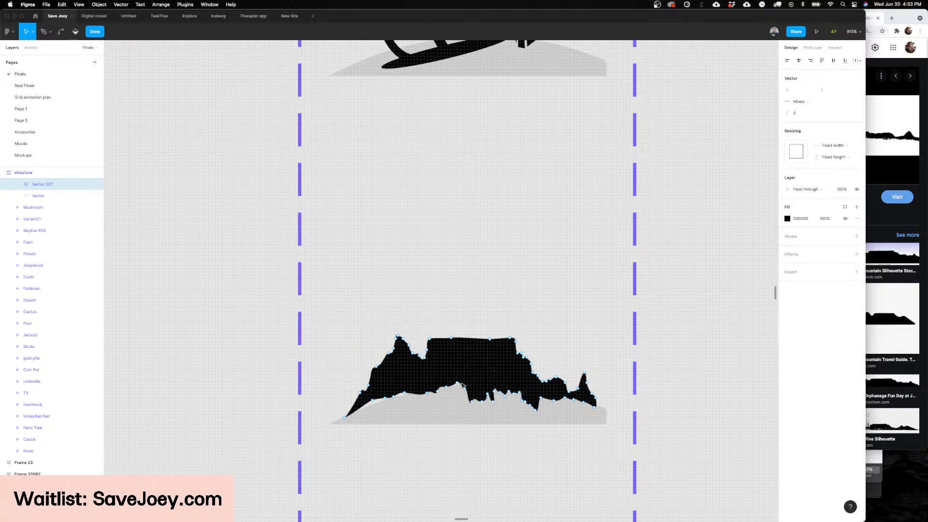
left_click_drag(372, 404, 396, 405)
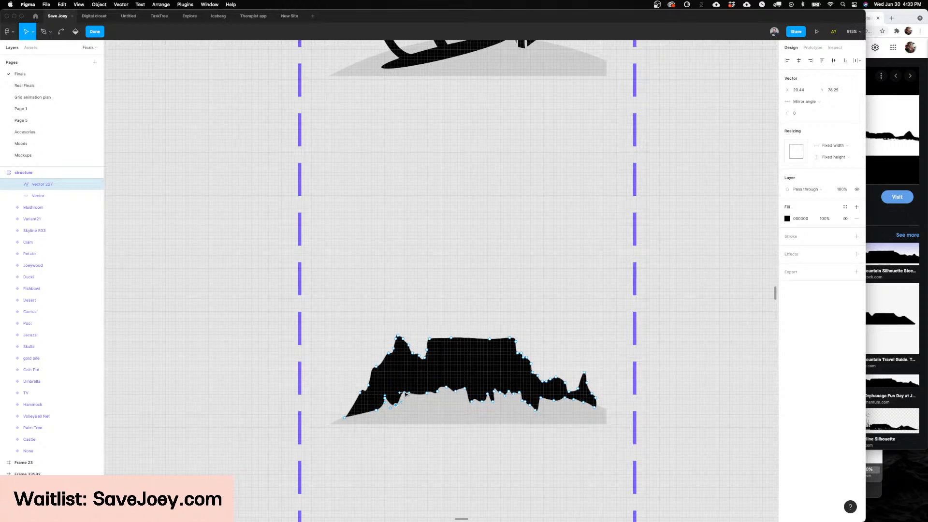
key("Escape")
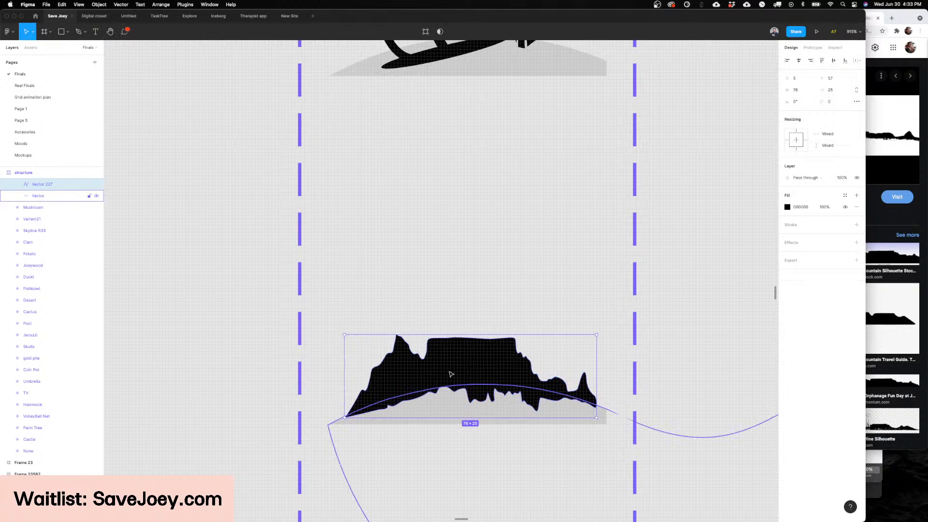
Step: Finish editing the mountain silhouette and duplicate the Table Mountain variant at the end of the structure component set
key("Escape")
scroll(507, 362, "down", 10)
scroll(507, 362, "down", 5)
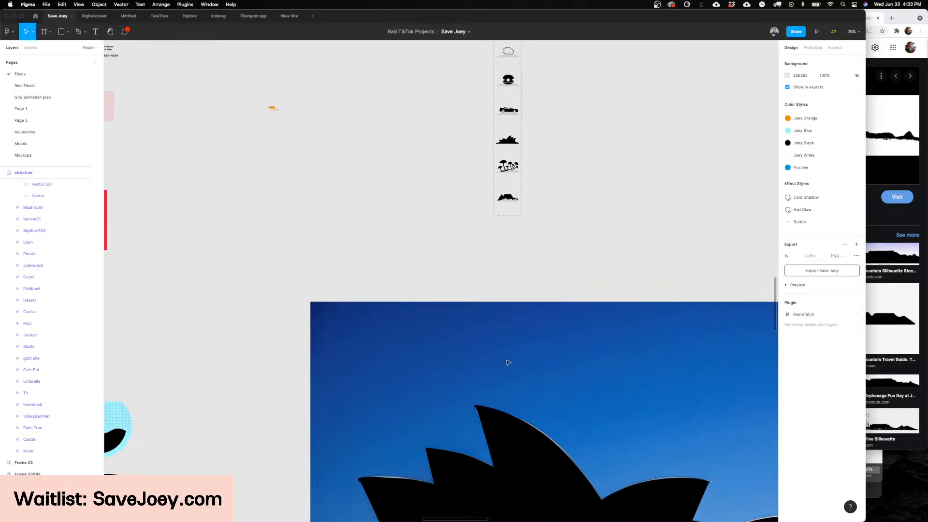
scroll(507, 363, "down", 5)
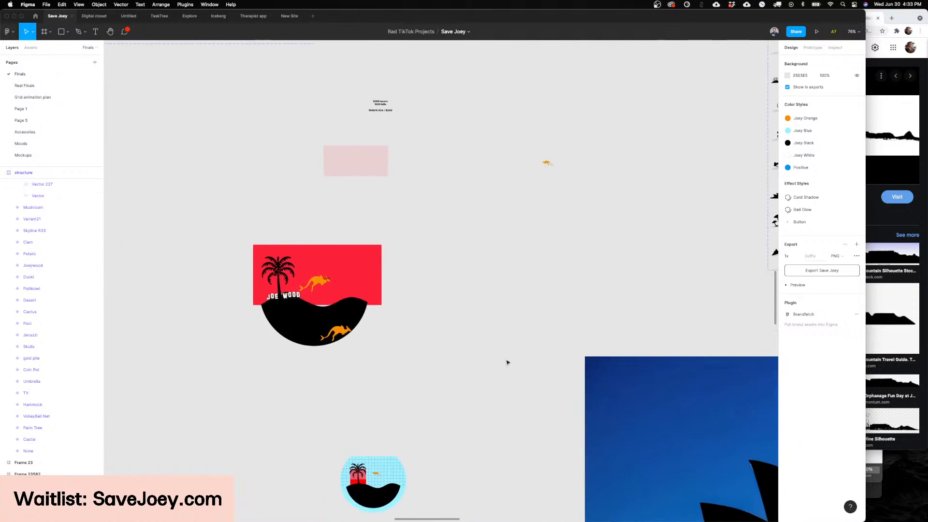
scroll(506, 362, "down", 5)
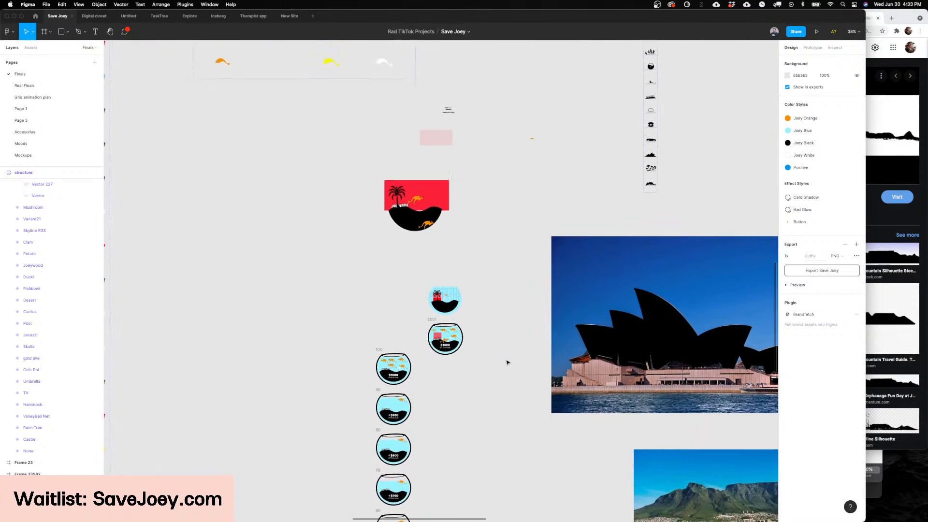
scroll(506, 362, "right", 5)
scroll(507, 363, "right", 3)
scroll(507, 363, "up", 5)
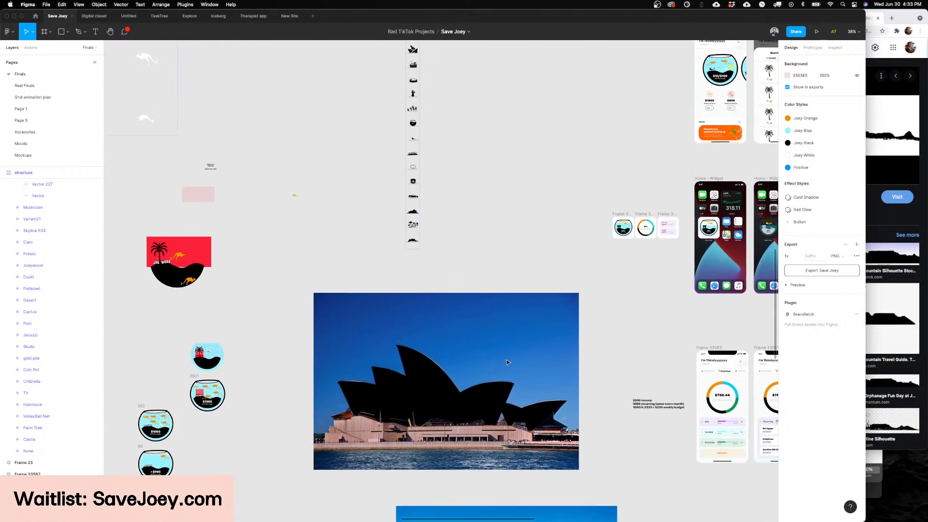
scroll(375, 352, "up", 10)
scroll(376, 353, "up", 3)
left_click(376, 353)
key("super+d")
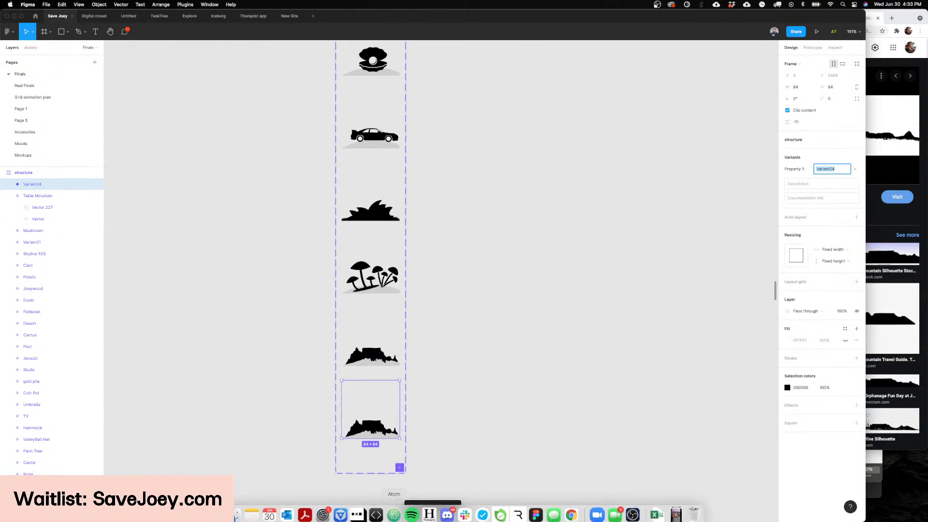
Step: Switch to Chrome and replace the table mountain image search with one for "eyres rock"
left_click(890, 299)
scroll(495, 70, "up", 3)
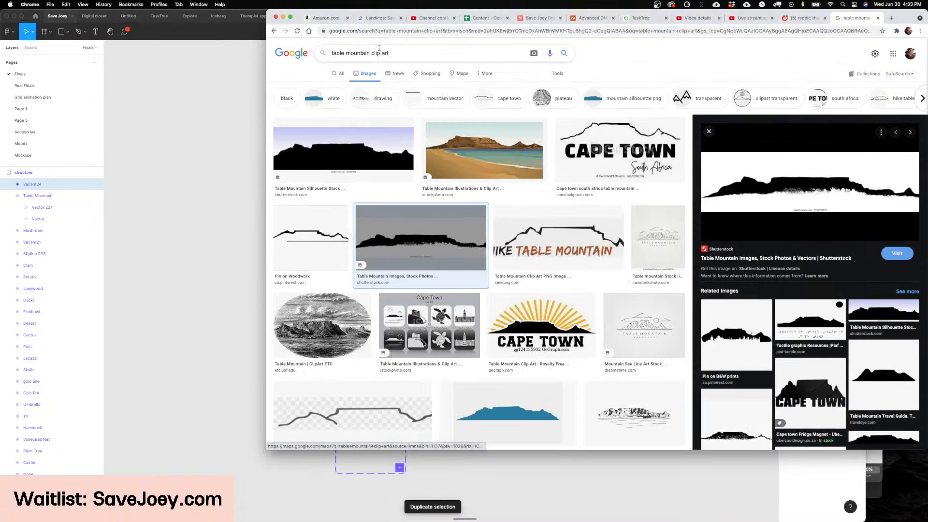
triple_click(384, 52)
type("eyres rock")
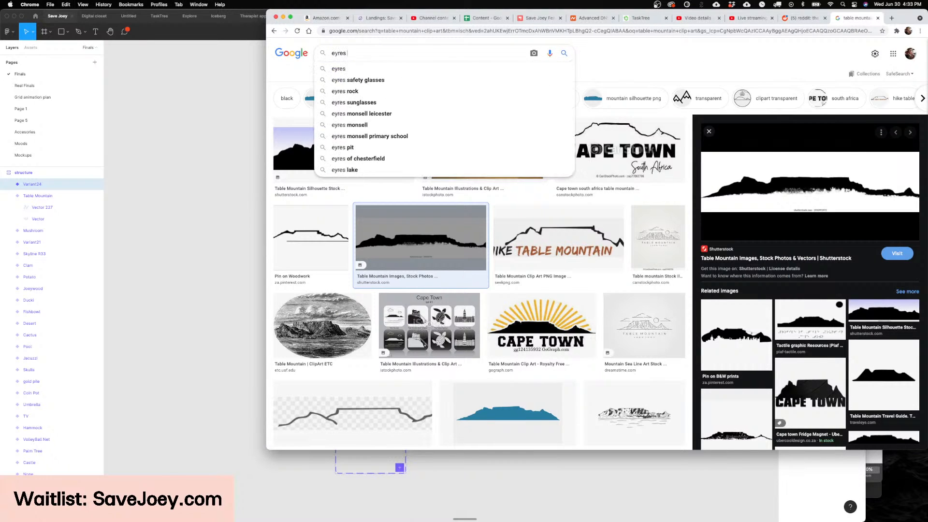
key("Return")
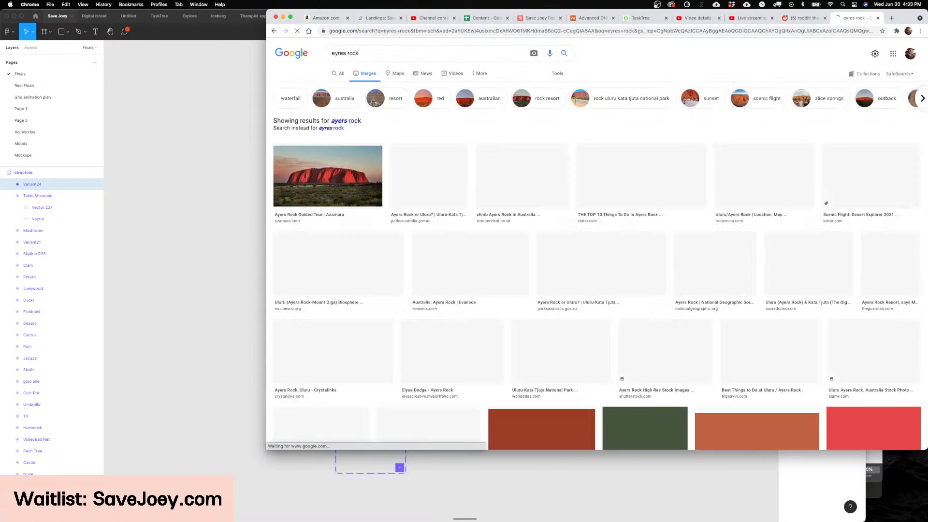
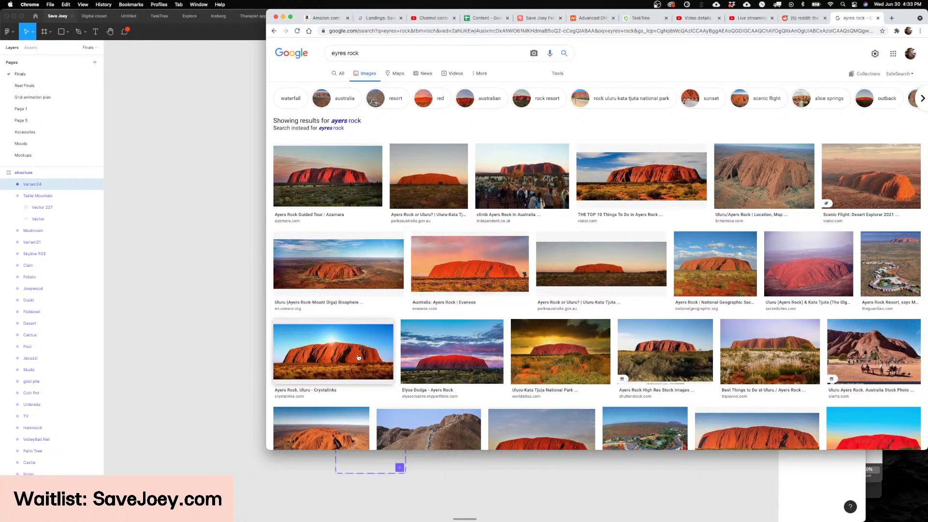
Step: Copy the Crystalinks photo of Ayers Rock and switch to Figma to paste it onto the canvas beside the structure component set
left_click(386, 353)
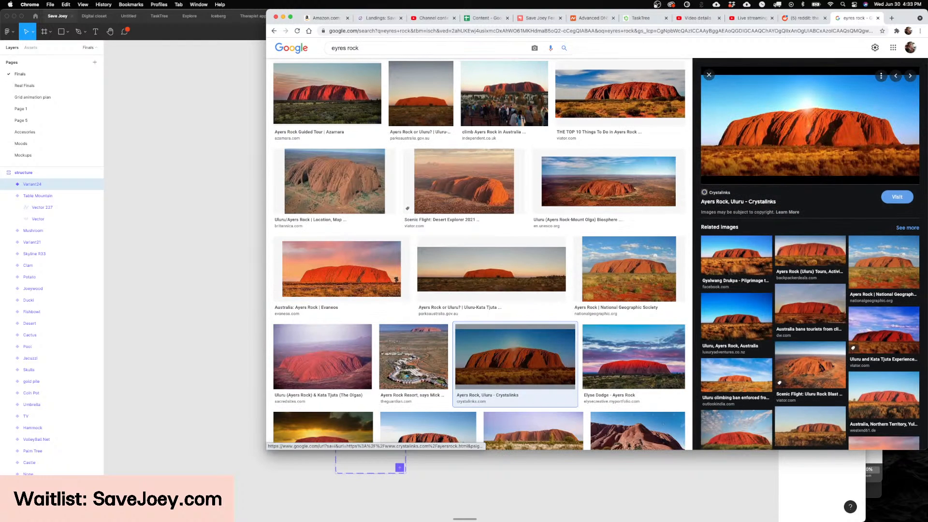
right_click(772, 104)
left_click(843, 193)
left_click(452, 475)
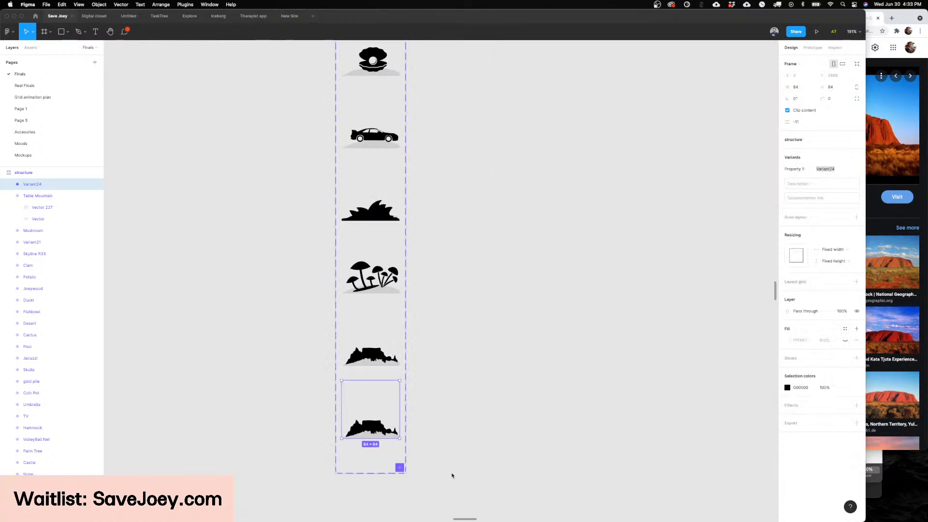
scroll(483, 434, "left", 5)
left_click(450, 408)
scroll(455, 406, "left", 5)
key("super+v")
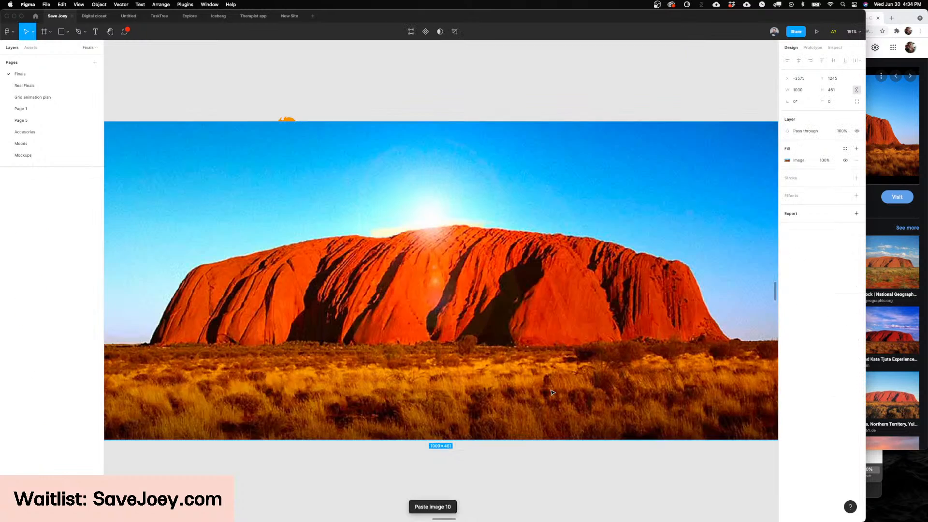
Step: Trace the rock's right slope and the right part of its ridge with the Pen tool, following the edge against the sky
scroll(534, 380, "right", 1)
scroll(533, 380, "down", 5)
scroll(534, 379, "up", 3)
scroll(533, 380, "right", 1)
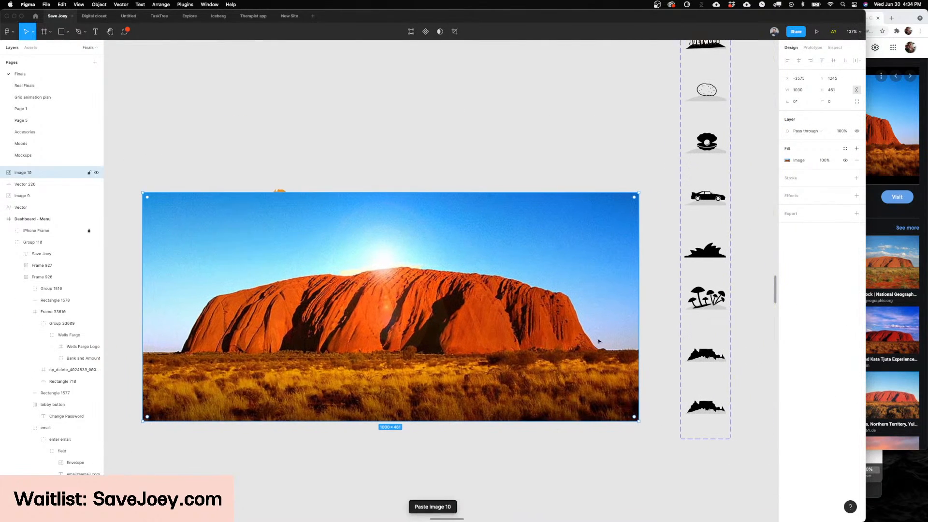
key("p")
left_click(596, 348)
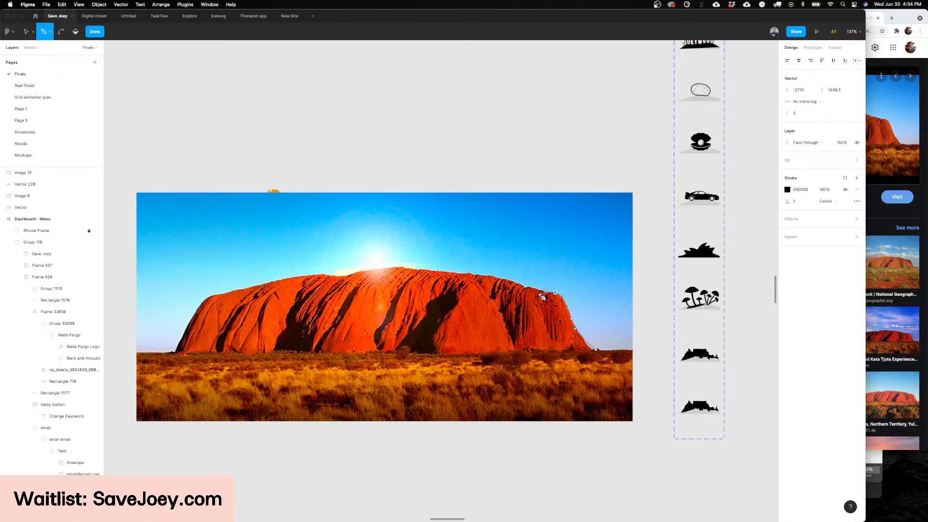
scroll(528, 289, "up", 10)
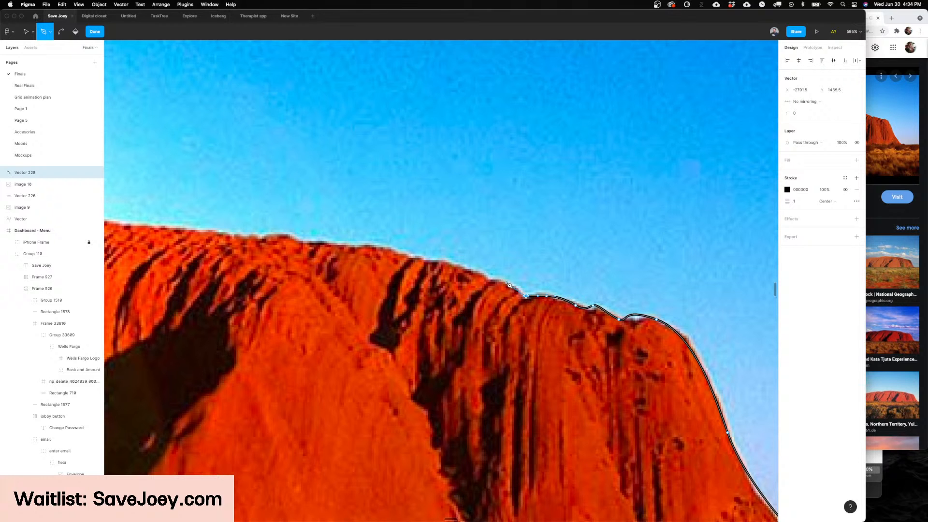
scroll(465, 269, "left", 5)
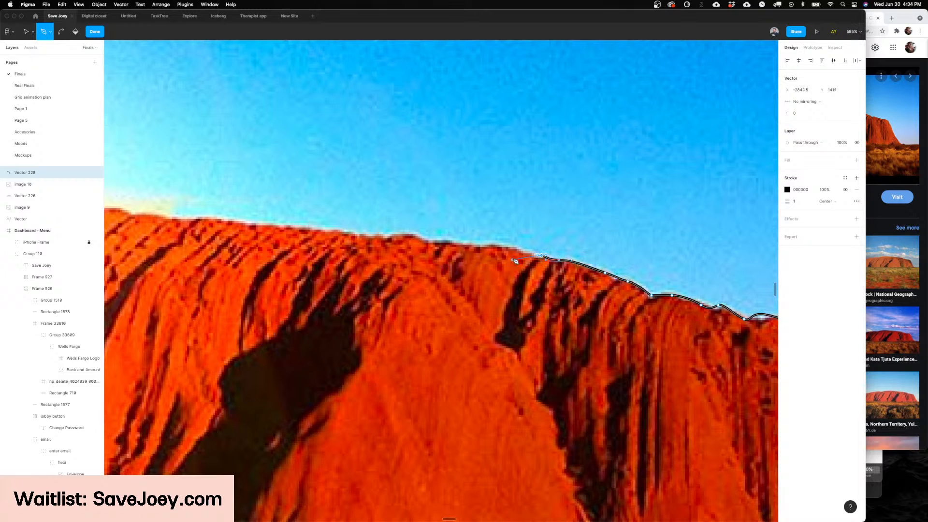
scroll(493, 253, "left", 2)
scroll(493, 252, "up", 1)
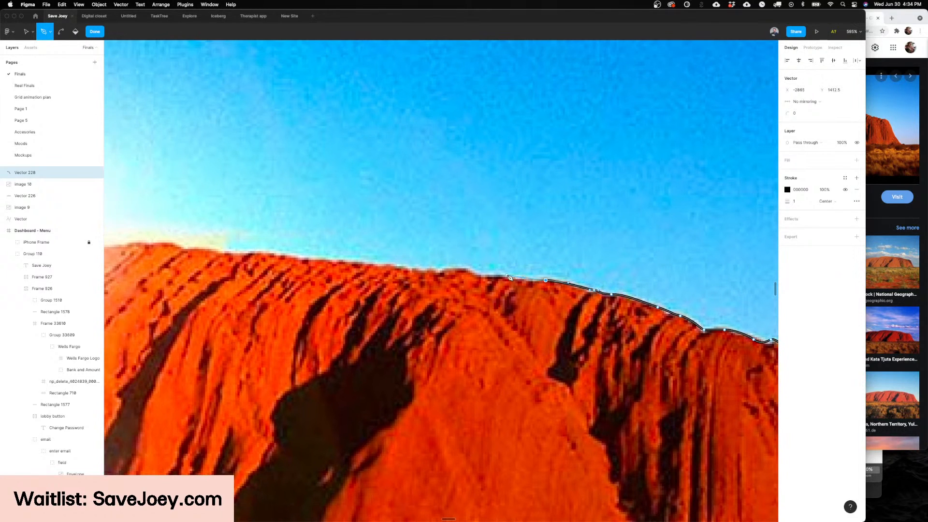
scroll(449, 272, "left", 8)
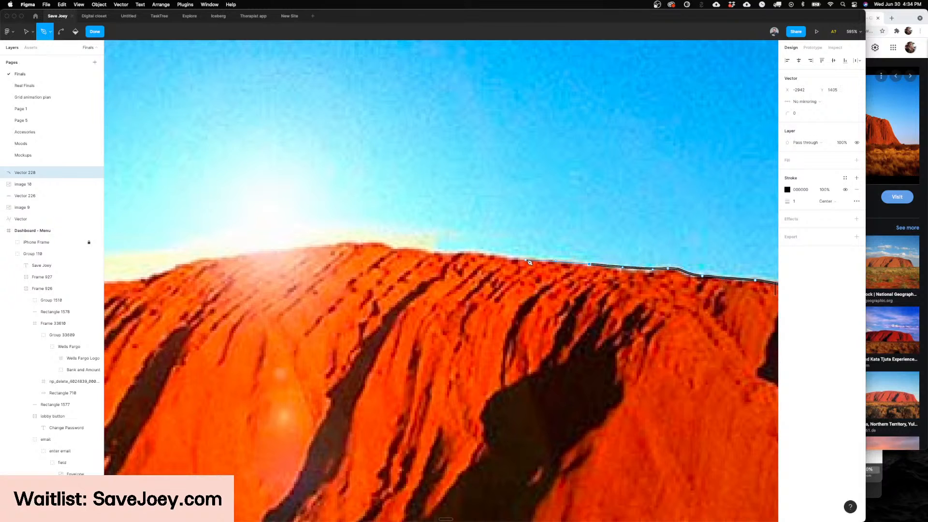
Step: Redo the last misplaced point and continue the outline over the rock's summit and down into the dip left of it
key("ctrl+z")
left_click(463, 253)
scroll(478, 250, "left", 3)
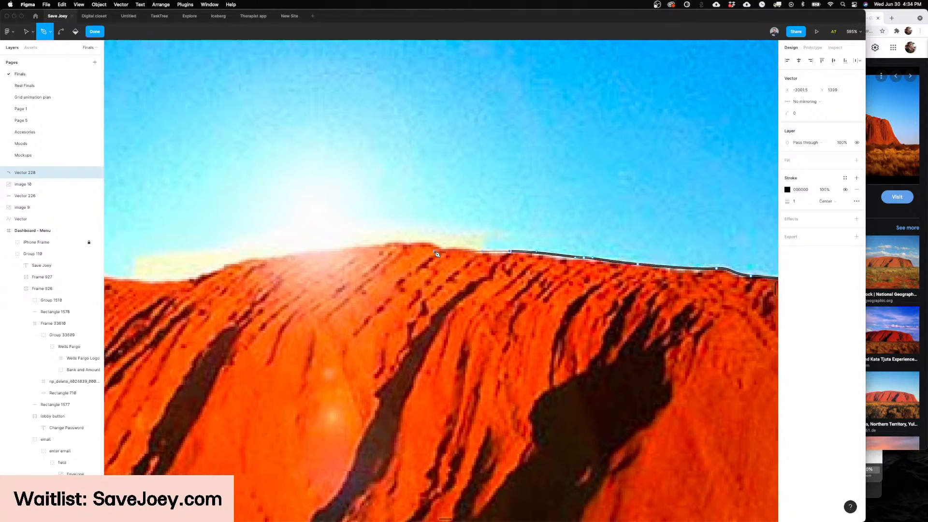
scroll(435, 247, "left", 5)
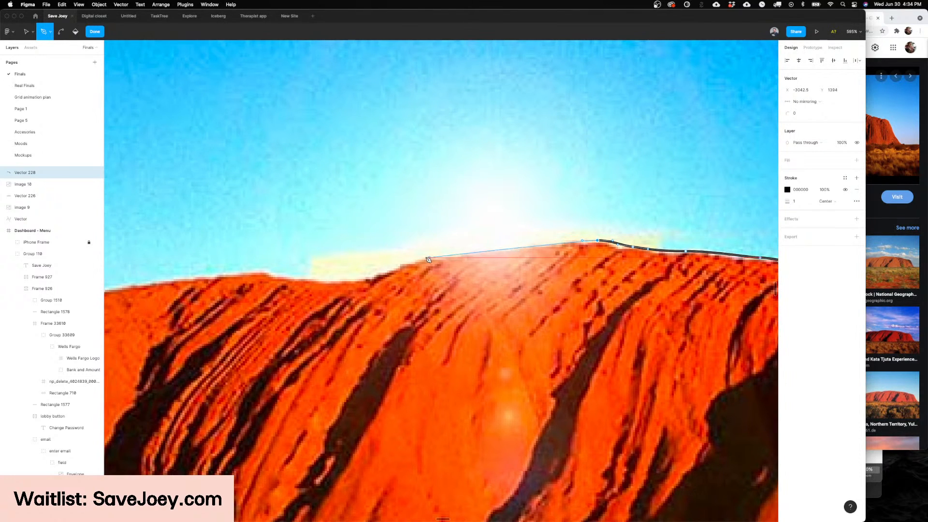
left_click_drag(414, 259, 396, 272)
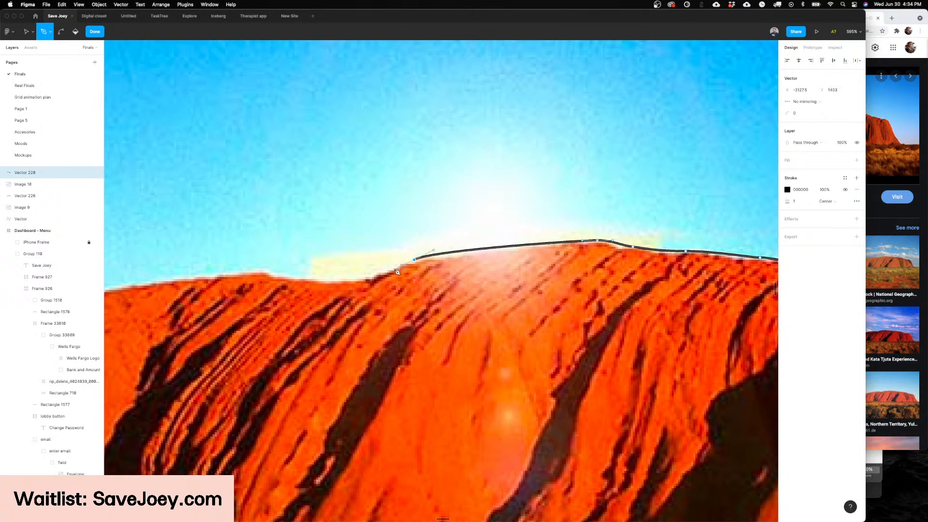
scroll(402, 271, "left", 4)
mouse_move(463, 276)
left_mouse_down()
mouse_move(448, 282)
mouse_move(475, 276)
left_mouse_up()
scroll(418, 277, "left", 4)
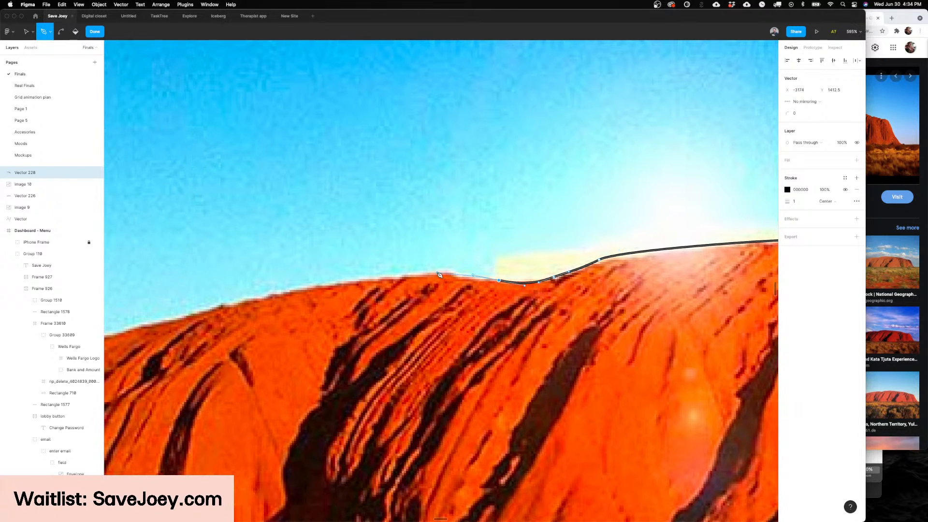
Step: Continue the outline along the rock's left shoulder and down its left slope to the ground
scroll(419, 269, "left", 4)
scroll(442, 271, "right", 1)
scroll(445, 271, "down", 4)
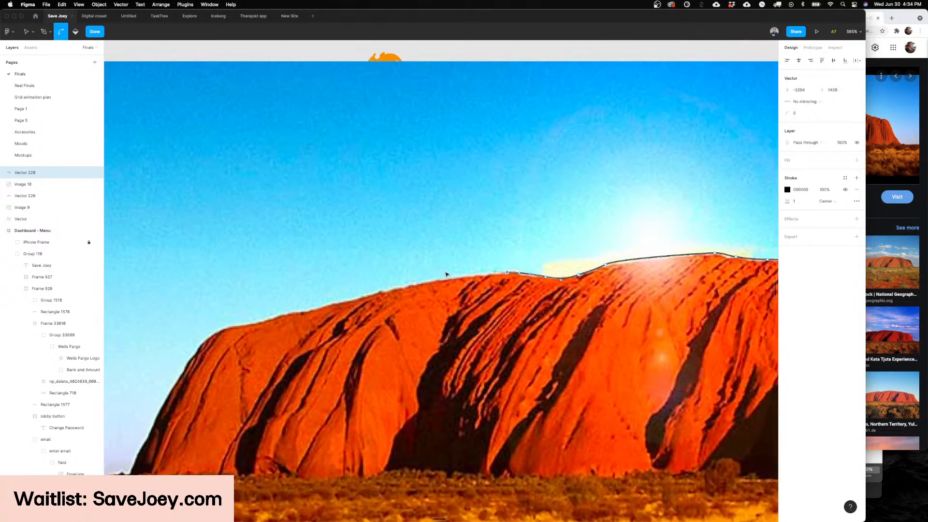
left_click(358, 297)
scroll(338, 305, "left", 4)
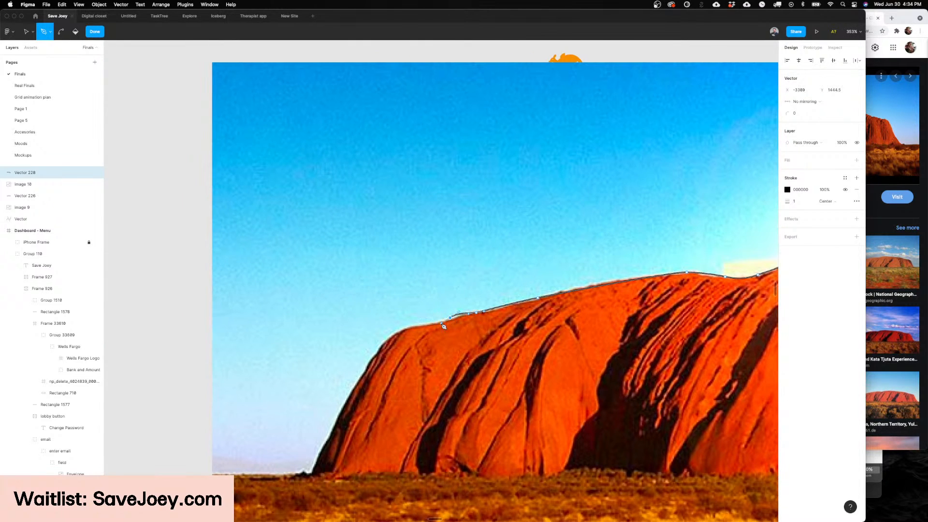
scroll(377, 348, "left", 1)
scroll(377, 348, "down", 1)
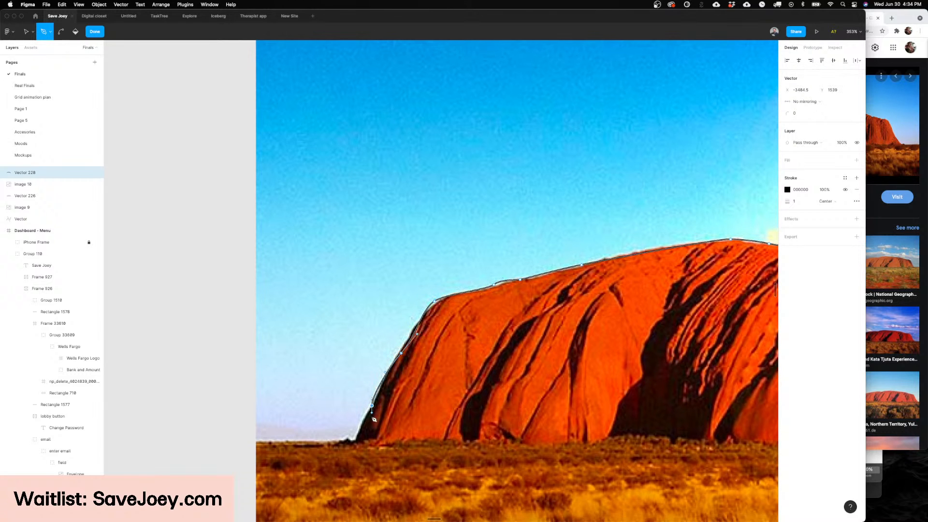
scroll(356, 459, "down", 4)
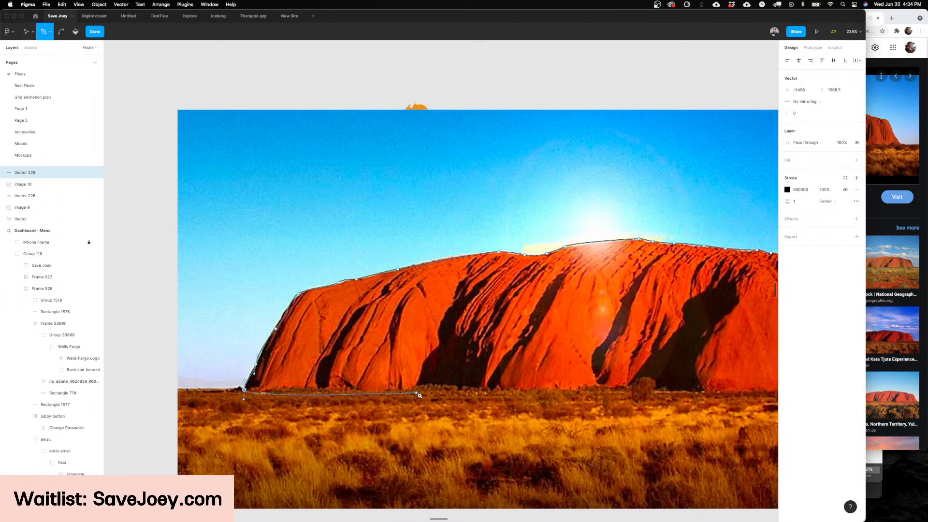
Step: Close the outline along the rock's base at the starting point and swap its stroke for a solid black fill
scroll(419, 394, "right", 3)
scroll(458, 394, "up", 3)
scroll(458, 393, "down", 4)
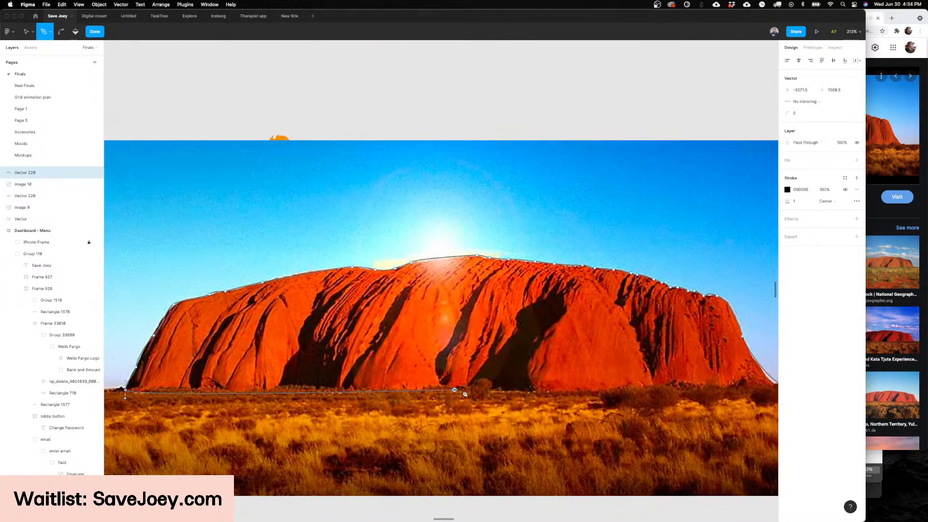
scroll(531, 394, "right", 5)
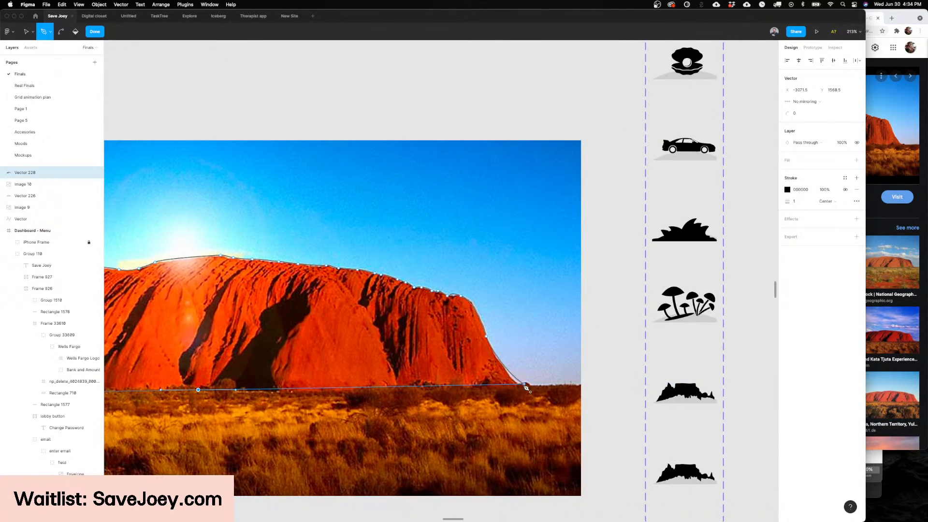
key("Return")
key("shift+x")
scroll(478, 354, "down", 5)
scroll(464, 351, "left", 2)
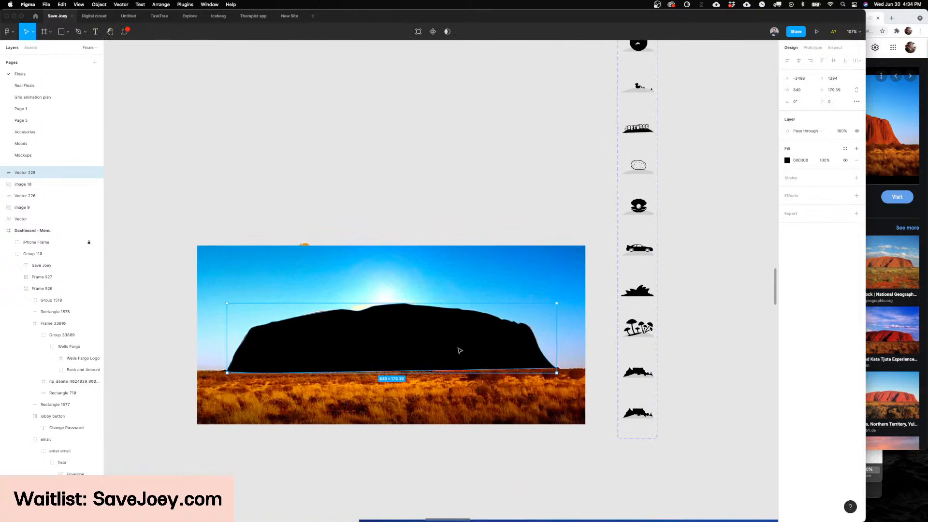
Step: Cut the rock silhouette from the photo and paste it into the duplicated variant at the end of the structure component set
key("super+x")
scroll(573, 353, "right", 2)
scroll(572, 353, "down", 1)
scroll(556, 387, "up", 4)
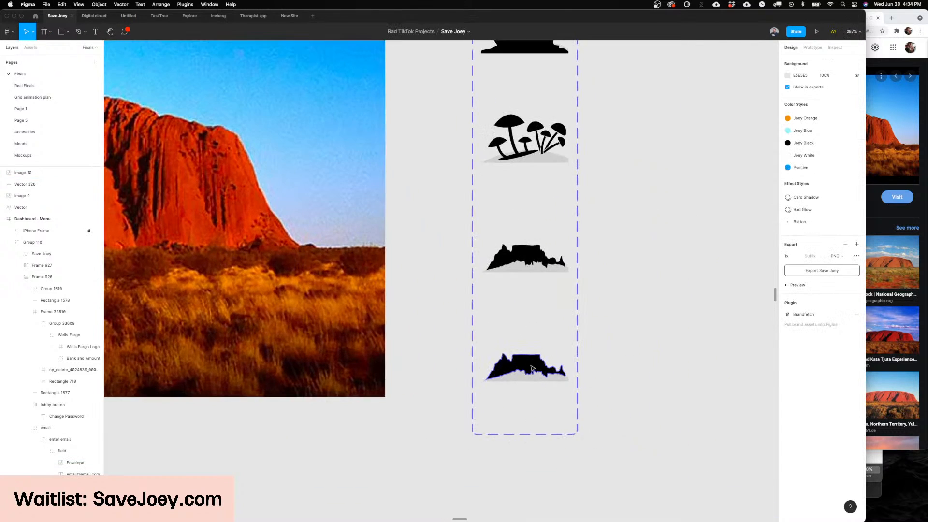
left_click(532, 368, "super")
scroll(531, 369, "up", 5)
key("super+v")
scroll(532, 368, "right", 1)
scroll(532, 368, "down", 3)
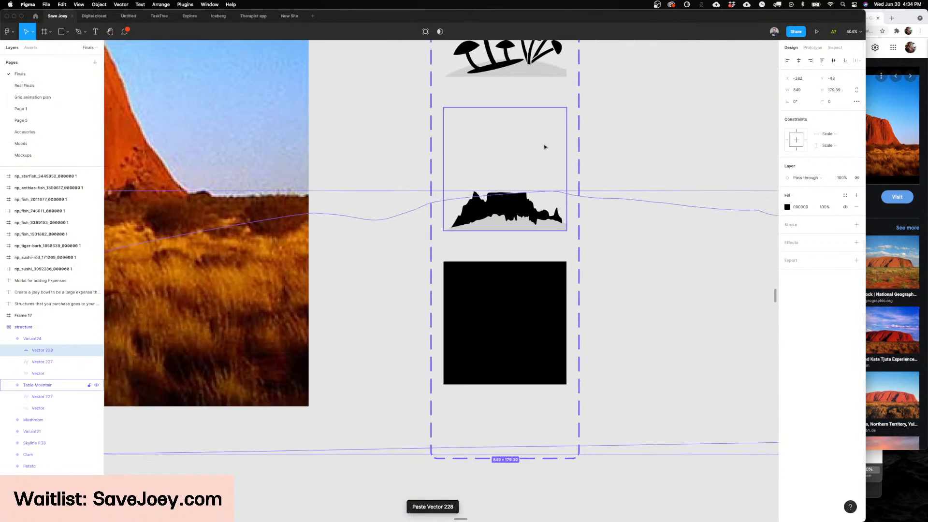
Step: Shrink the rock silhouette to 69 × 27 over the grey mound and delete the Table Mountain silhouette from this variant
left_click_drag(536, 192, 522, 302)
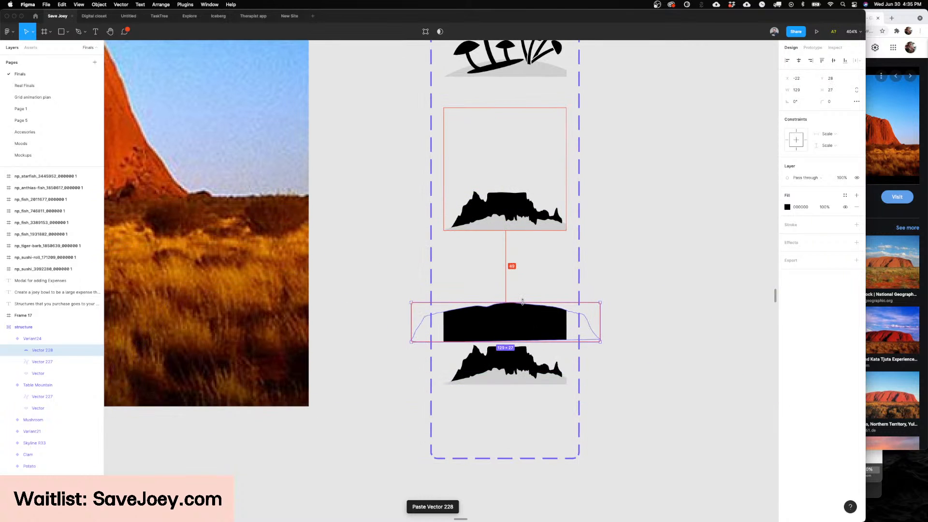
left_click_drag(601, 314, 526, 375)
left_click(527, 360)
key("Delete")
scroll(532, 307, "right", 2)
scroll(489, 366, "up", 3)
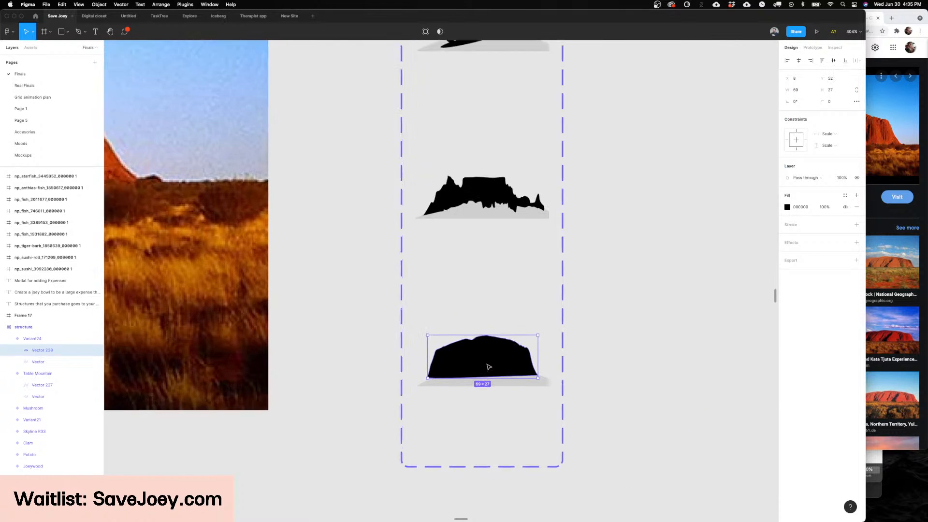
Step: Adjust the rock silhouette's placement so that it sits on the grey mound
left_click_drag(549, 326, 547, 322)
left_click_drag(515, 353, 454, 364)
scroll(546, 329, "up", 5)
scroll(459, 365, "down", 1)
Step: Rename the new rock variant in the structure component set as "eyres"
key("Escape")
scroll(454, 364, "down", 8)
left_click(454, 363)
scroll(455, 364, "down", 2)
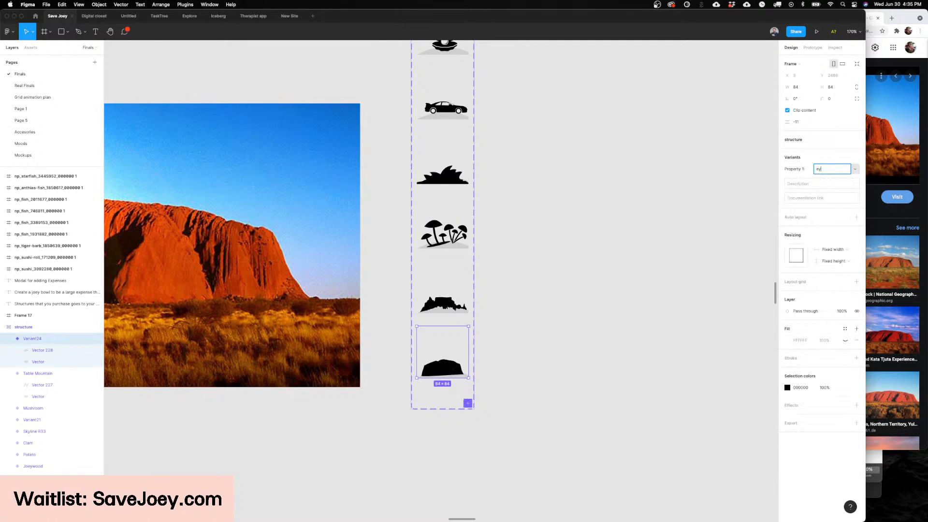
scroll(533, 177, "up", 10)
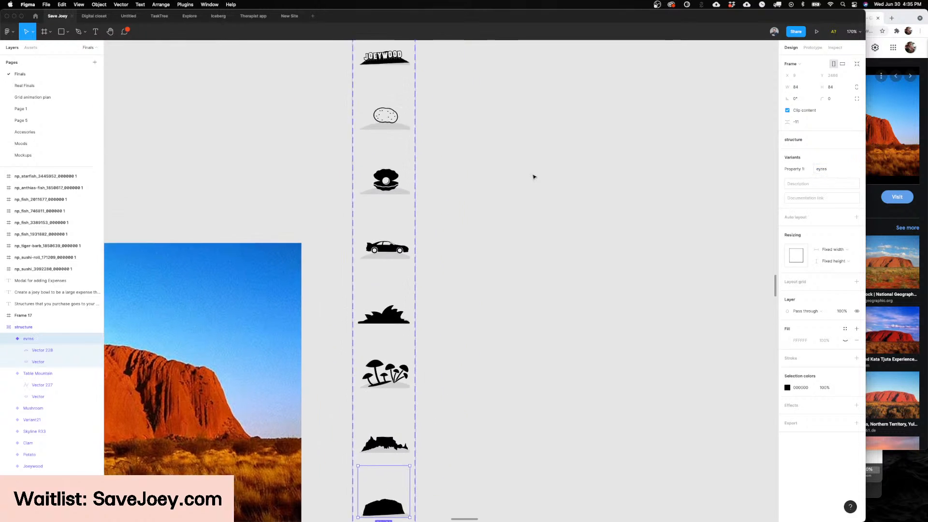
Step: Swap the hammock in the Joey II home screen's $10/$100 fishbowl for the eyres structure variant and check how it looks
scroll(533, 177, "down", 5)
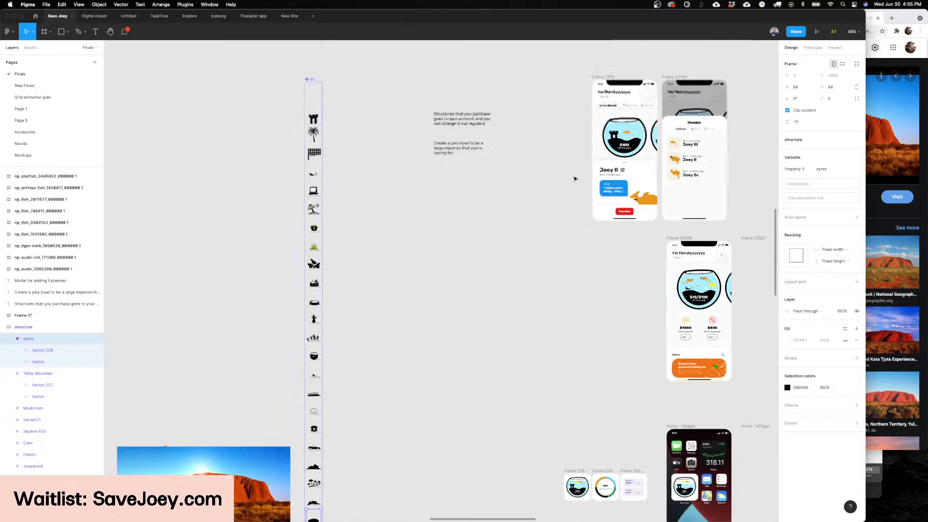
scroll(630, 309, "up", 6)
scroll(630, 309, "right", 2)
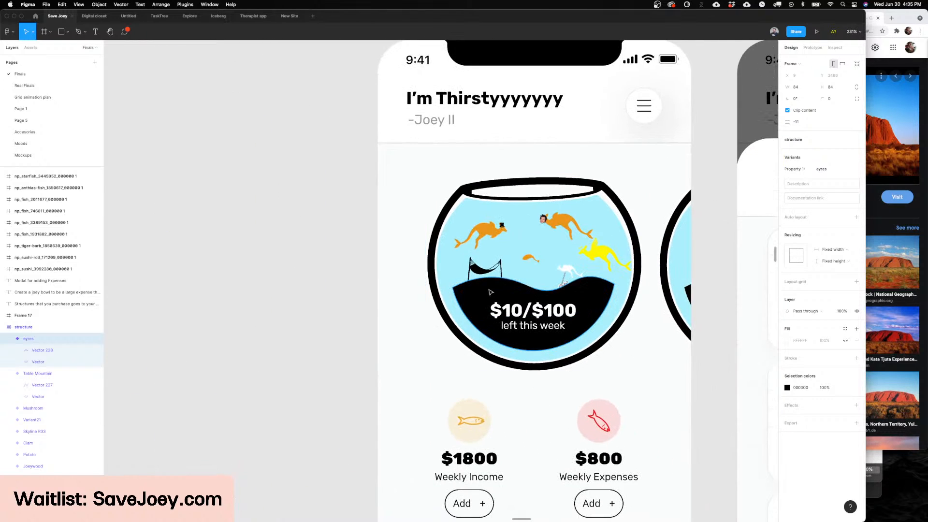
double_click(489, 270)
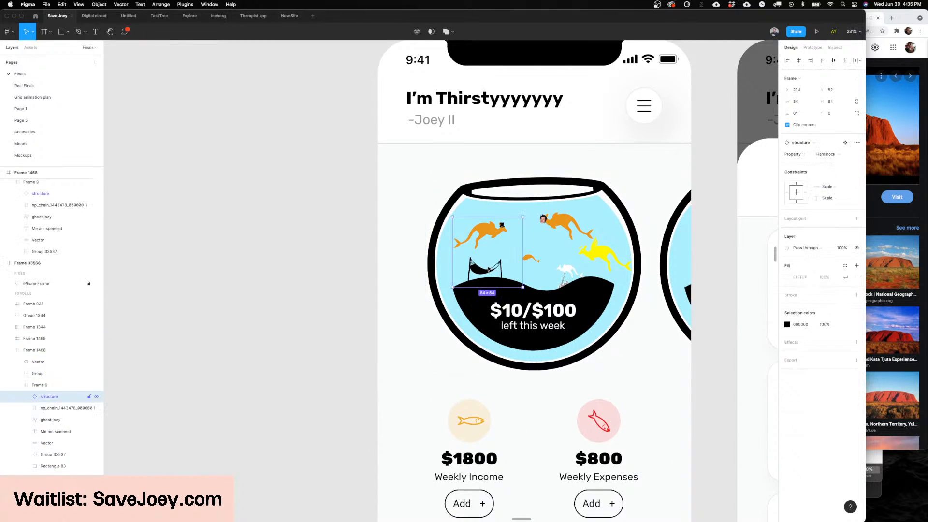
left_click(825, 154)
left_click(830, 328)
scroll(638, 308, "right", 3)
scroll(638, 308, "up", 1)
left_click(638, 308)
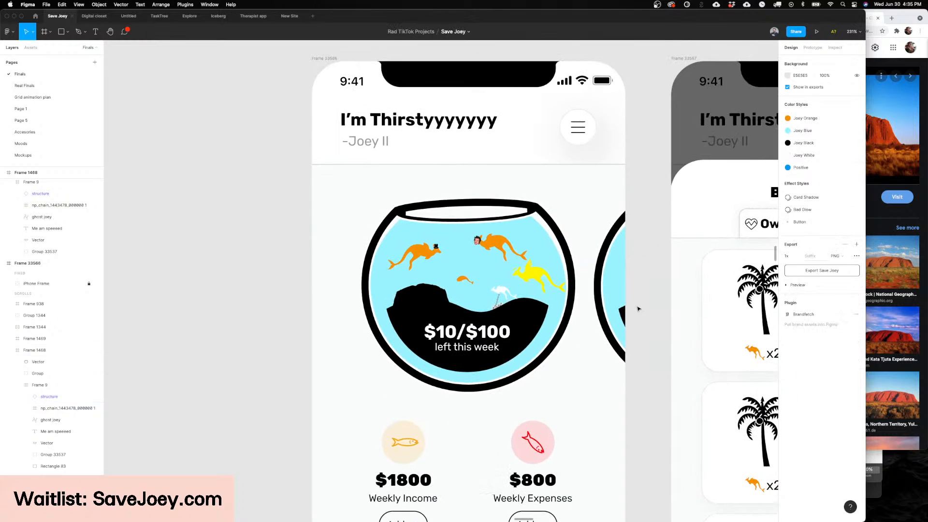
scroll(637, 308, "up", 1)
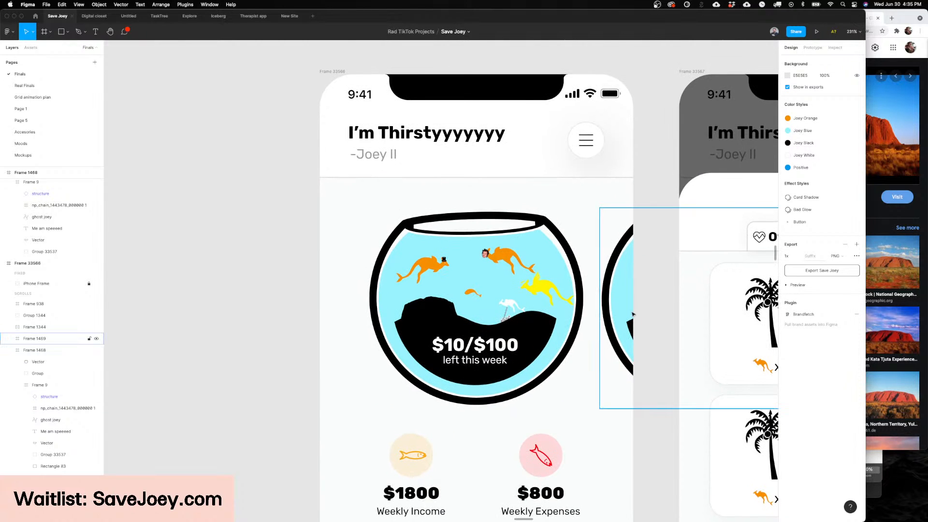
Step: Duplicate the blindfolded kangaroo variant at the end of the accessories component set
scroll(633, 311, "down", 2)
scroll(632, 313, "down", 5)
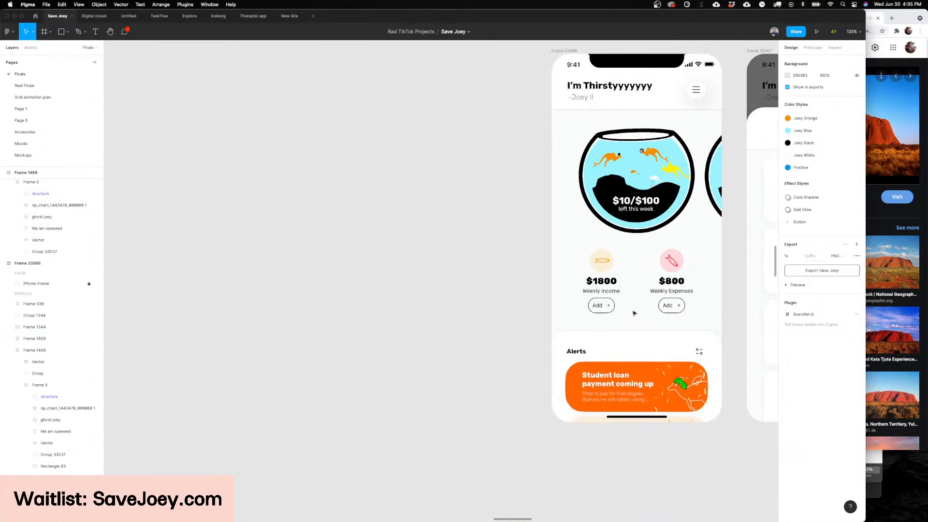
scroll(633, 313, "down", 10)
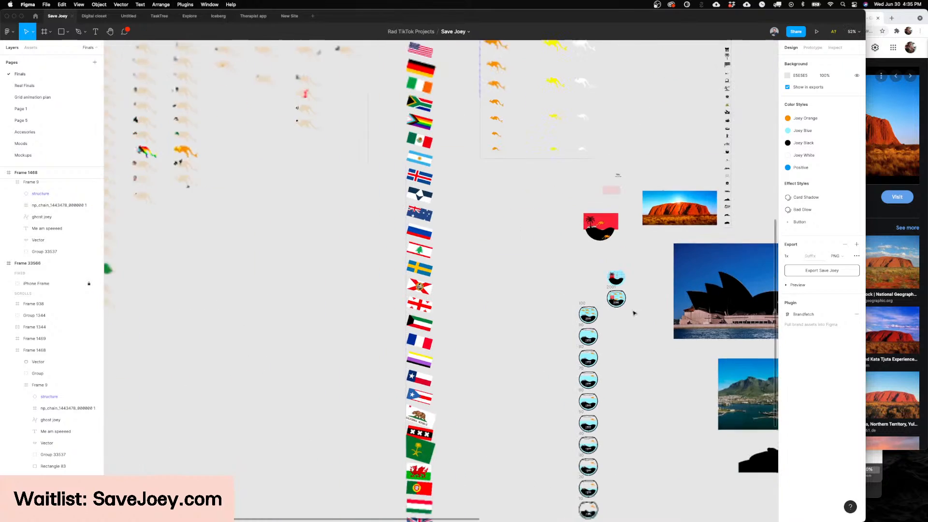
scroll(634, 313, "down", 4)
scroll(633, 314, "up", 2)
scroll(442, 310, "up", 8)
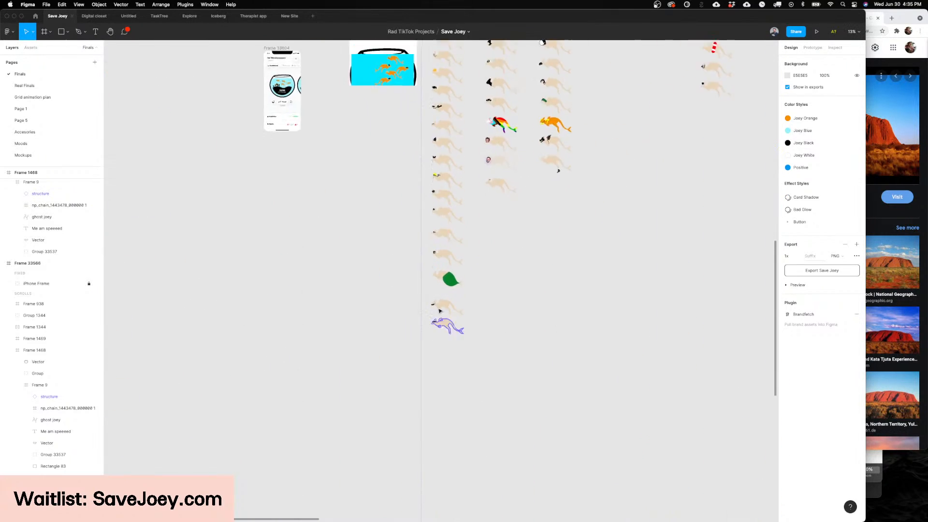
scroll(451, 308, "up", 3)
left_click(460, 369)
key("super+d")
scroll(461, 369, "down", 4)
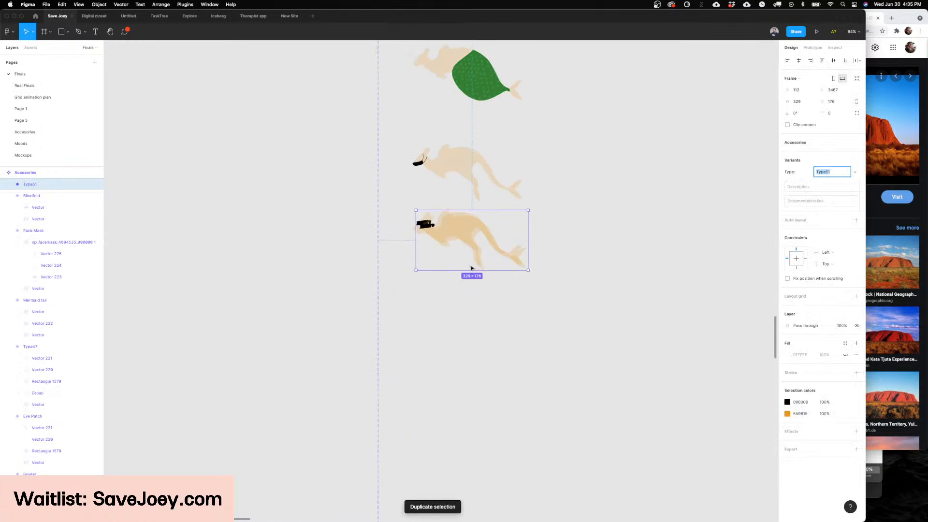
Step: Move the duplicated kangaroo variant below the blindfolded one and rename its type as "zombie"
left_click_drag(461, 247, 454, 336)
type("z")
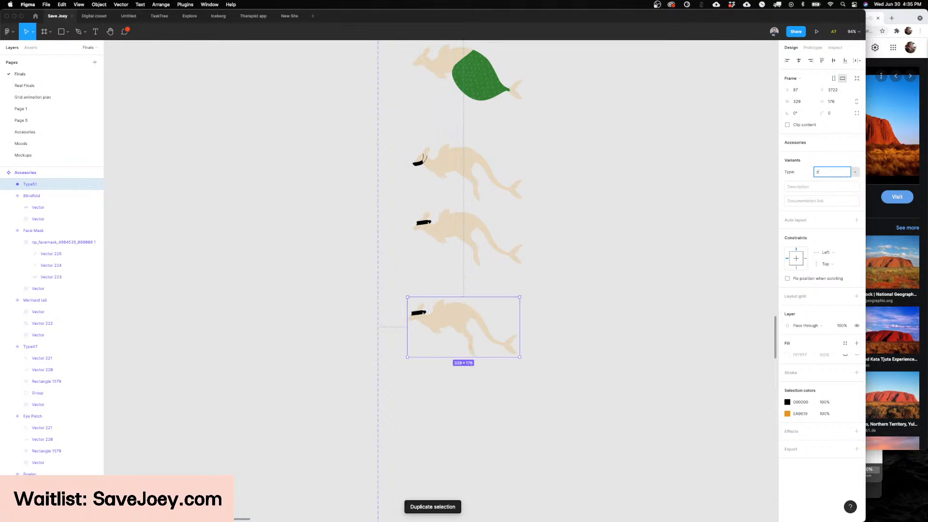
type("ombni")
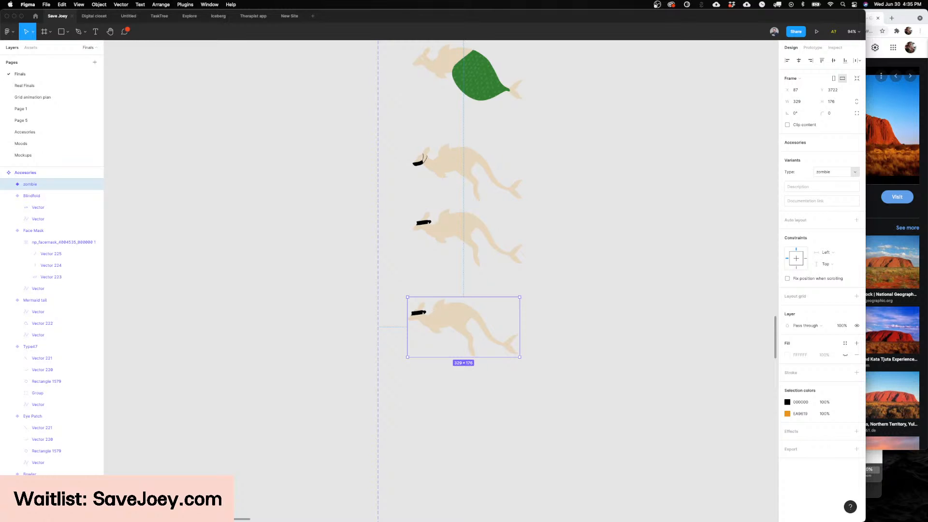
Step: Delete the black blindfold from the kangaroo in the zombie variant
left_click_drag(452, 320, 458, 319)
scroll(443, 318, "up", 3)
scroll(443, 318, "up", 5)
left_click(404, 311)
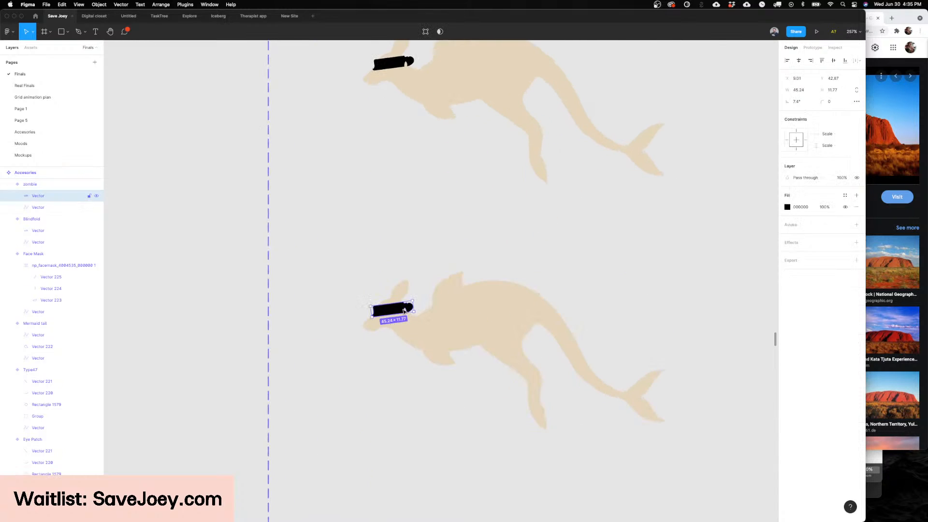
key("Delete")
Step: Switch to Noun Project and search the icon library for "zombie"
scroll(420, 296, "left", 3)
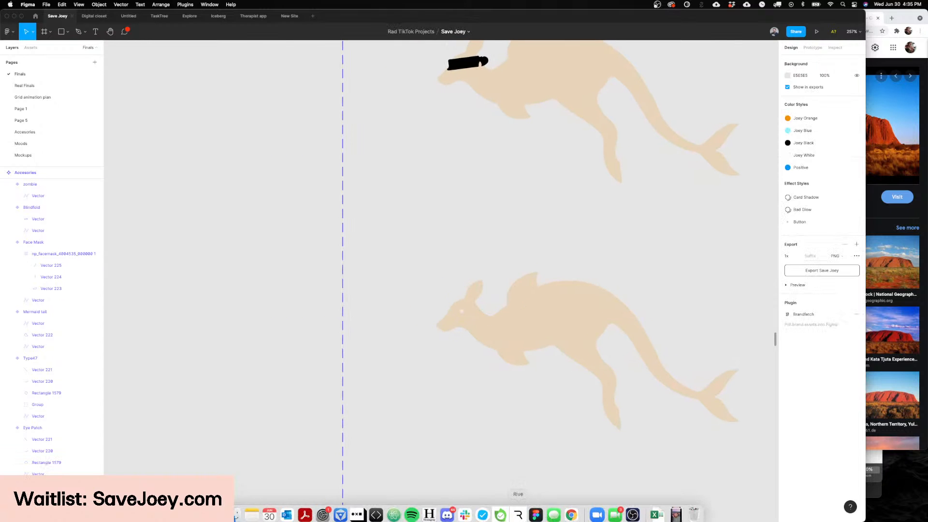
left_click(358, 510)
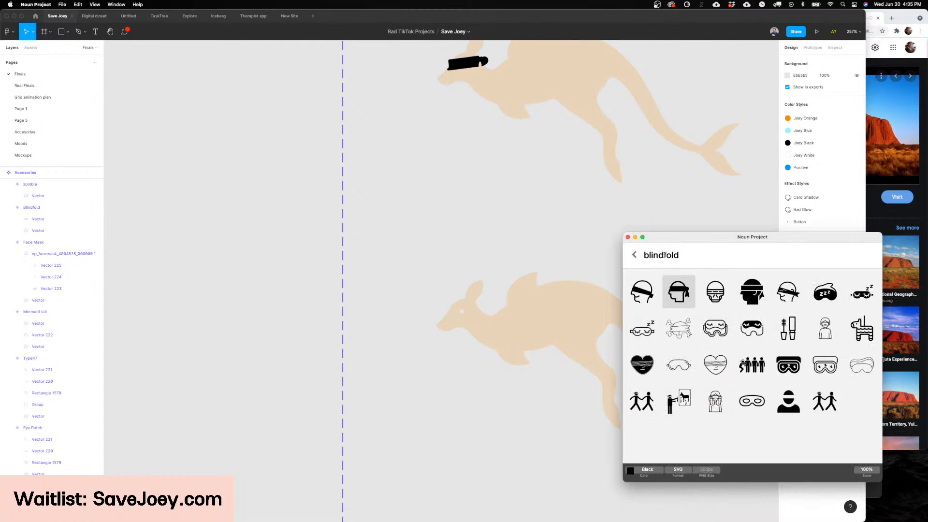
key("BackSpace")
left_click_drag(717, 237, 681, 234)
scroll(499, 196, "down", 5)
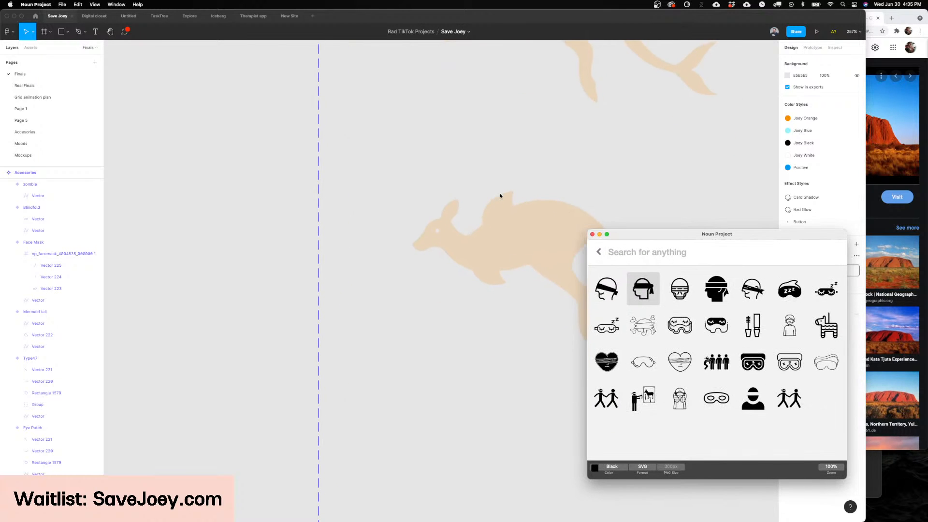
type("zomb")
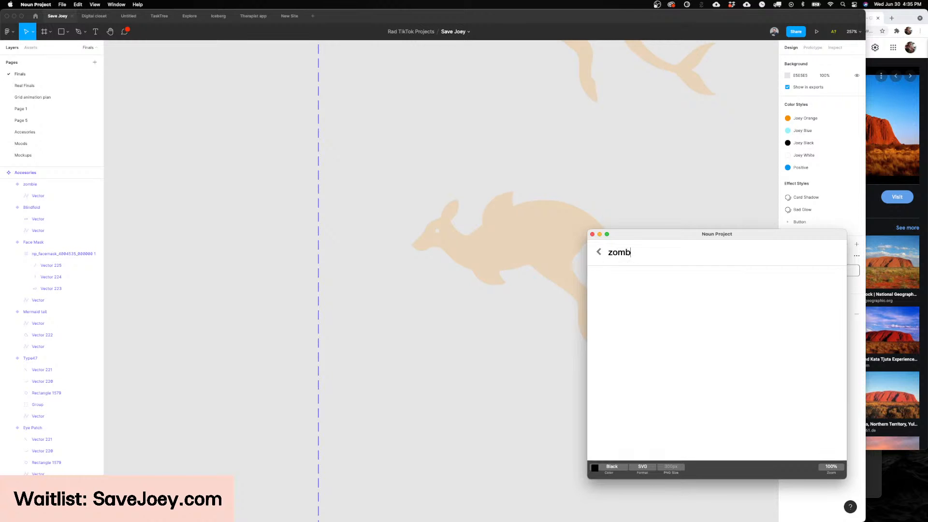
type("ie")
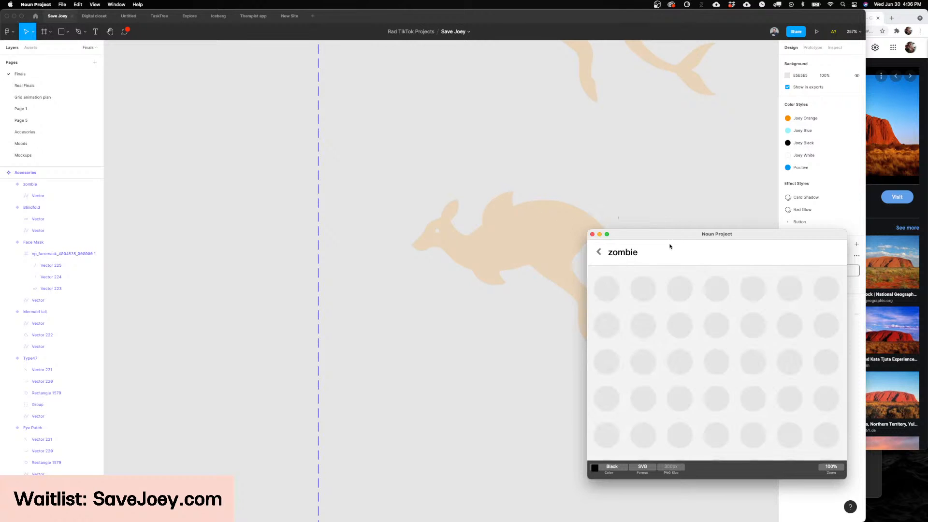
Step: Browse the zombie icons and bring the zombie head with the exposed brain onto the canvas below the kangaroo
left_click_drag(670, 245, 654, 245)
scroll(528, 247, "right", 2)
scroll(528, 247, "right", 4)
scroll(528, 247, "up", 1)
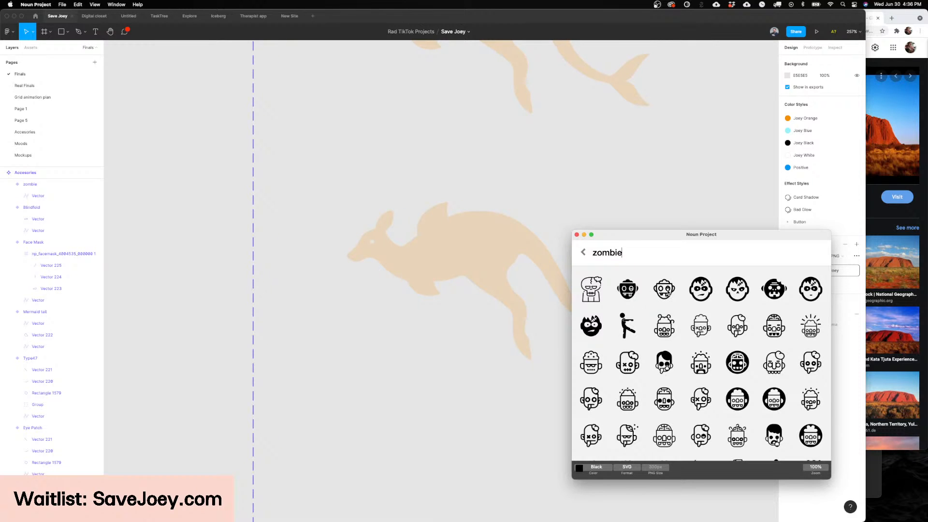
scroll(642, 355, "down", 3)
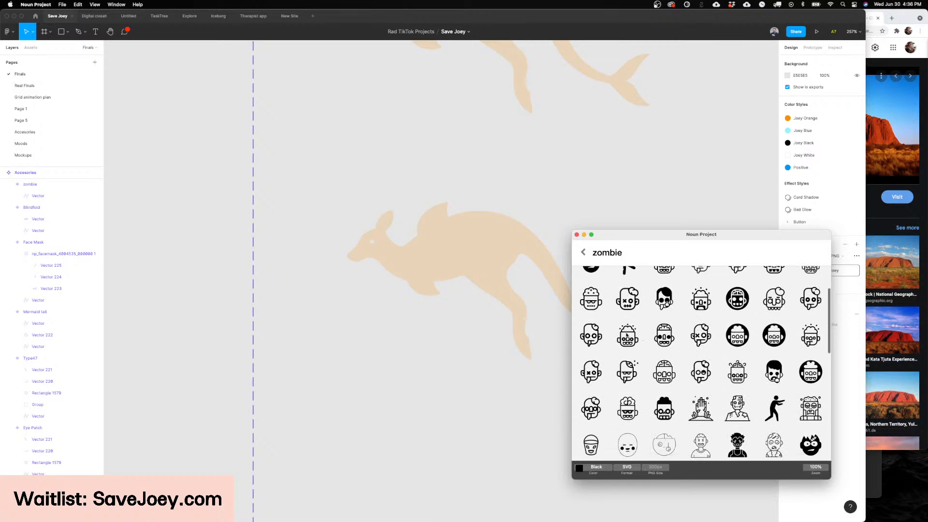
left_click_drag(626, 334, 410, 379)
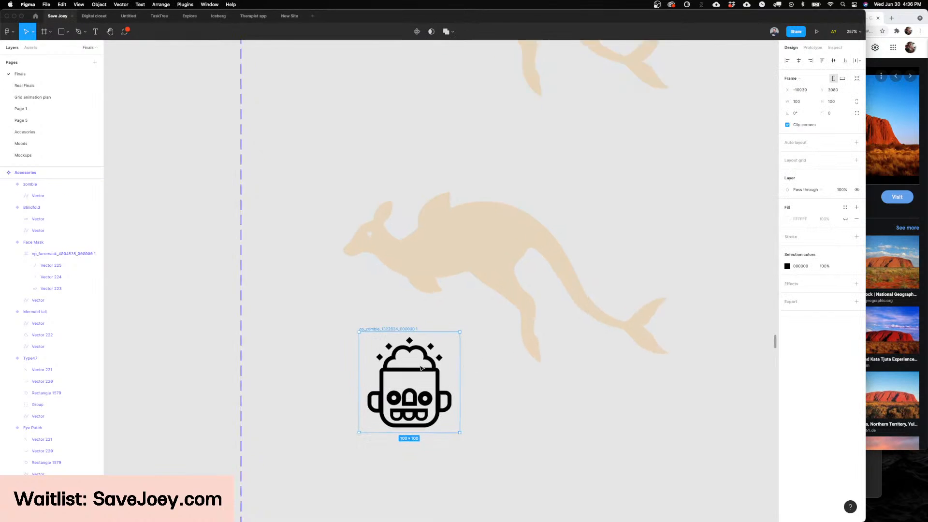
Step: Delete the five small diamonds above the zombie head icon's brain
left_click(421, 369)
scroll(420, 368, "up", 6)
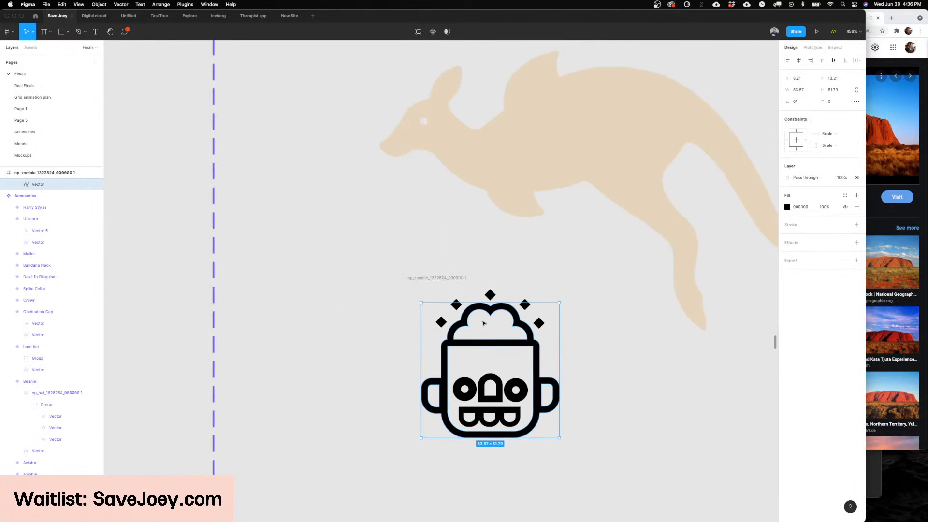
scroll(533, 317, "up", 5)
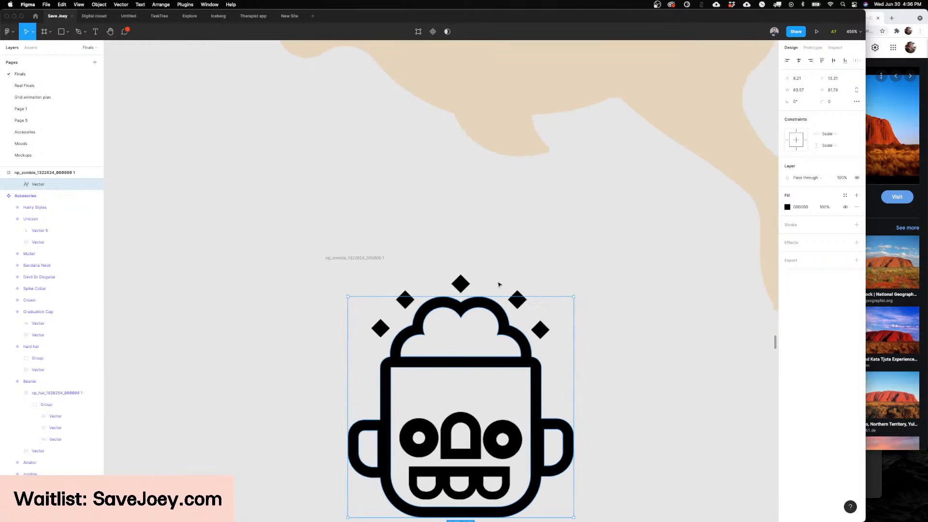
left_click(514, 288)
left_click(517, 298)
left_click(539, 329, "shift")
left_click(465, 284, "shift")
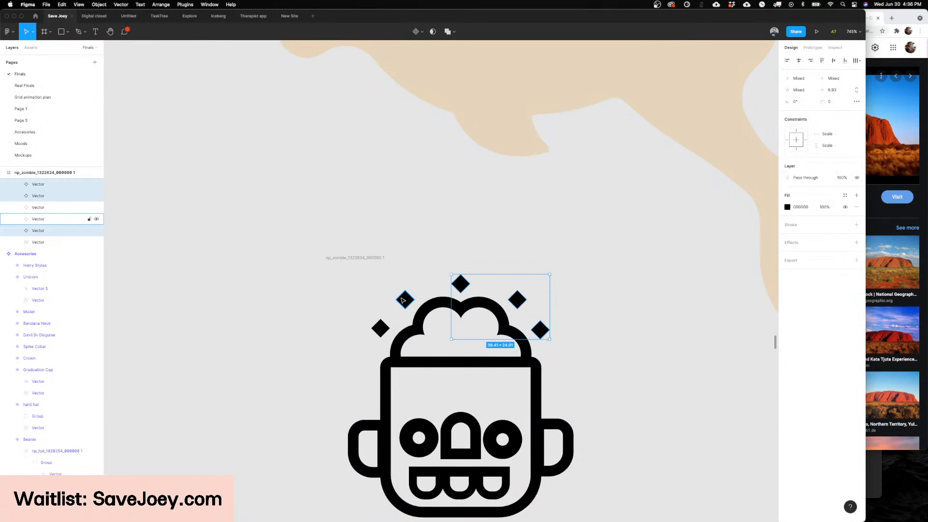
left_click(404, 299, "shift")
left_click(382, 329, "shift")
key("Delete")
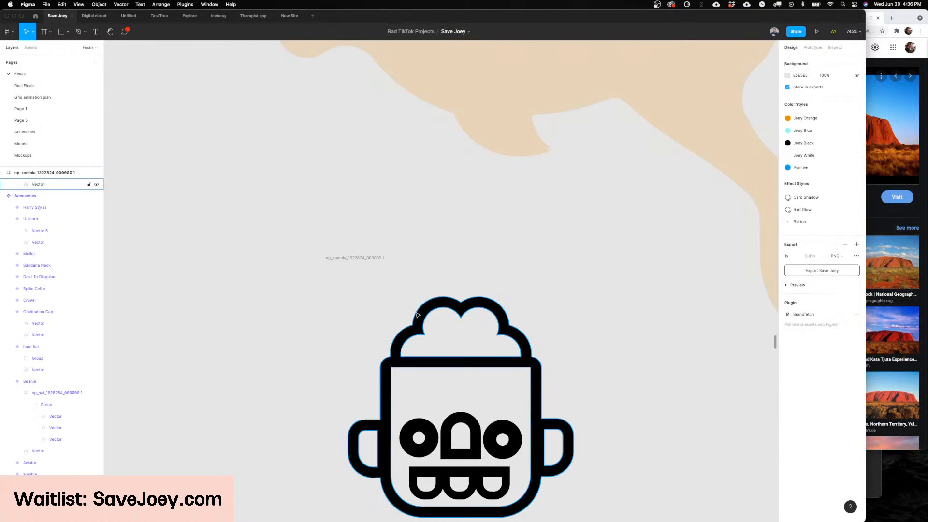
Step: Trace the zombie icon's brain outline with the Pen tool as a closed shape about 49.5 × 21
key("p")
left_click(528, 350)
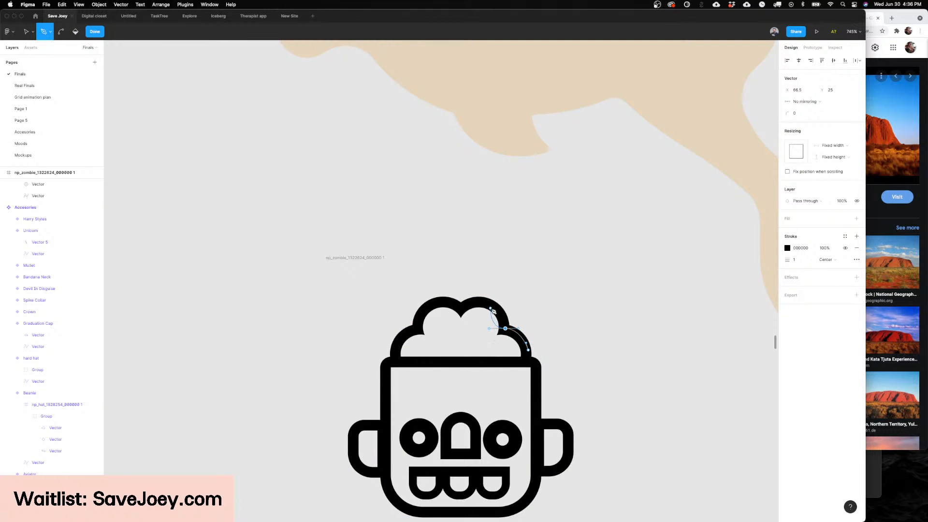
key("super")
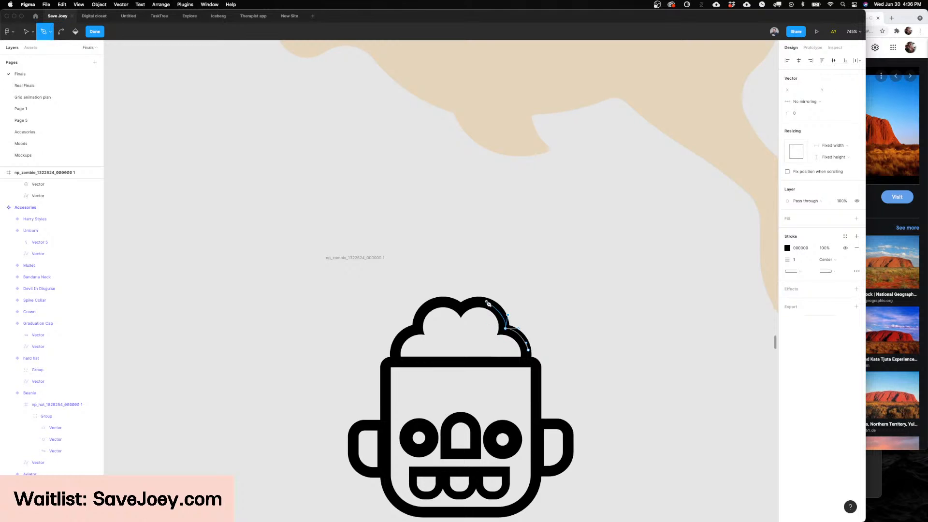
left_click(461, 312)
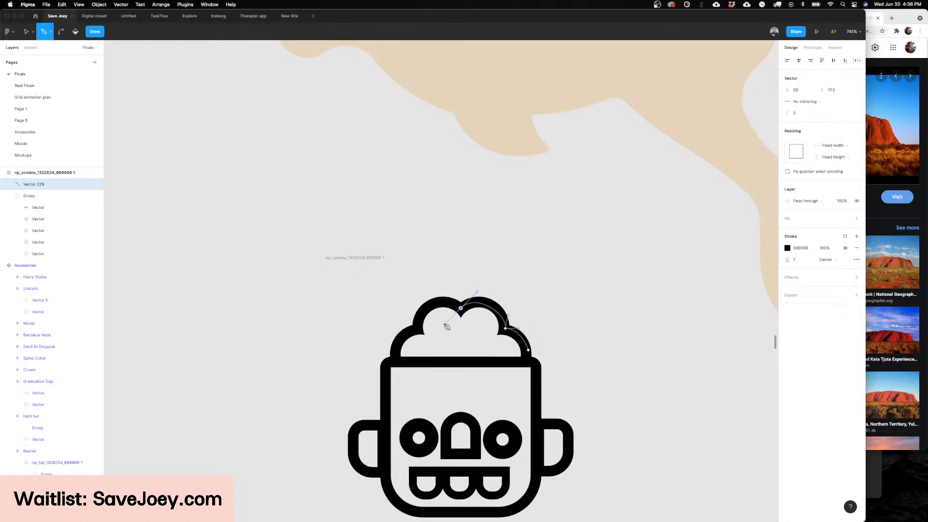
key("super+z")
key("super")
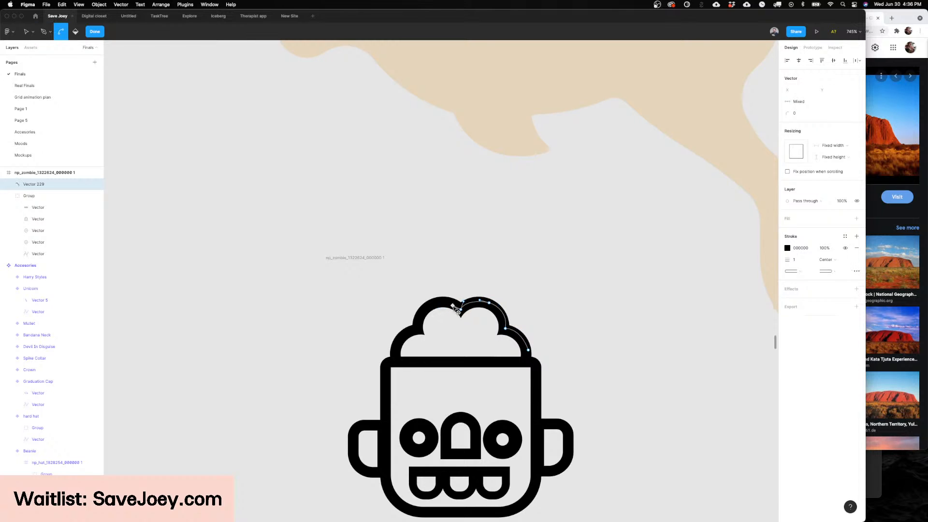
left_click_drag(452, 305, 402, 327)
key("super")
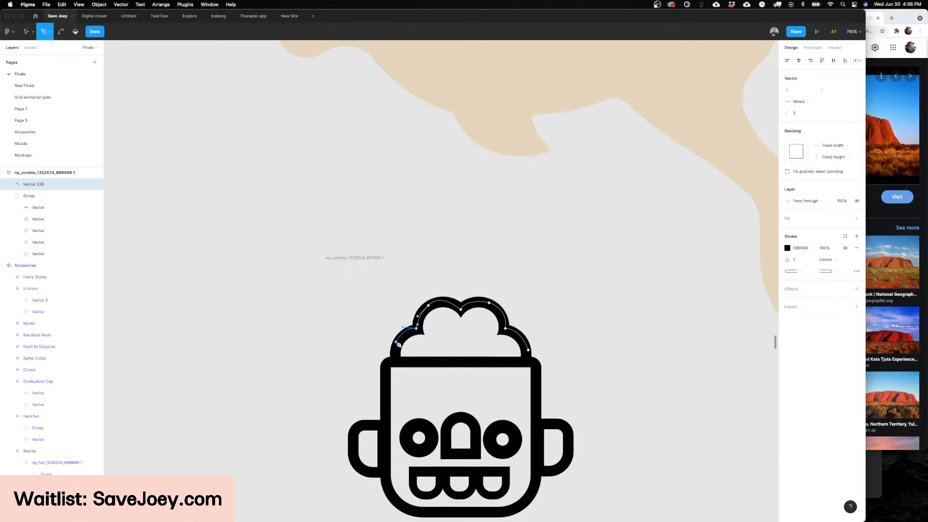
left_click(528, 356)
key("Escape")
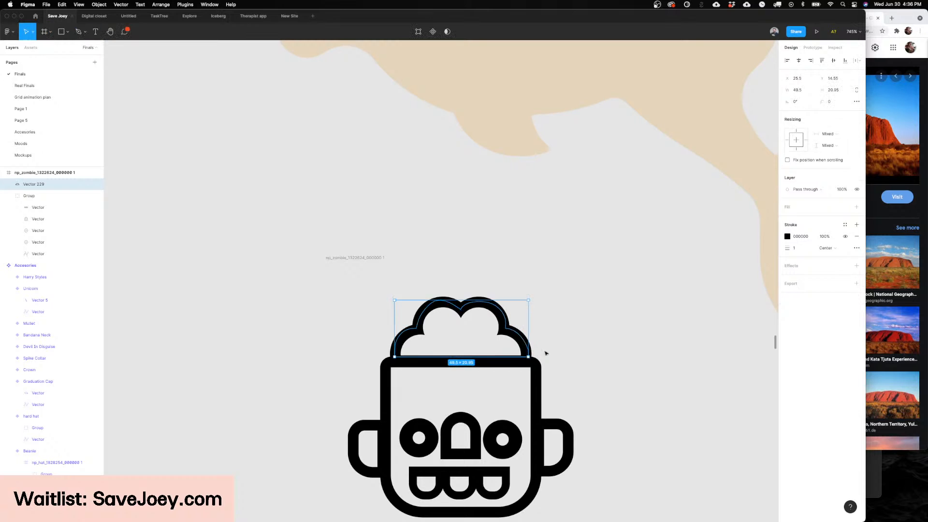
Step: Swap the traced brain shape's stroke for a solid black fill
key("shift+x")
left_click_drag(504, 334, 373, 334)
scroll(386, 328, "left", 2)
key("super+z")
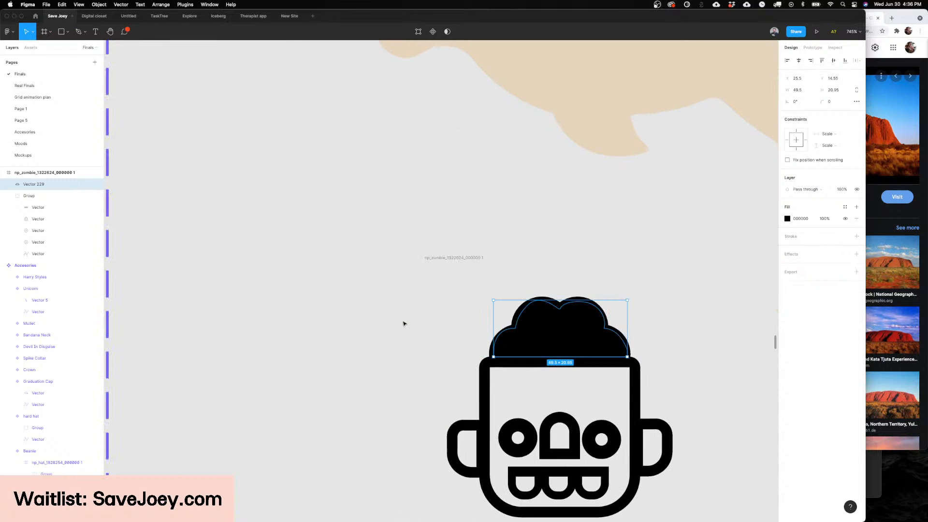
Step: Reshape the upper-left lobe of the filled brain shape by adjusting its vector point
key("Return")
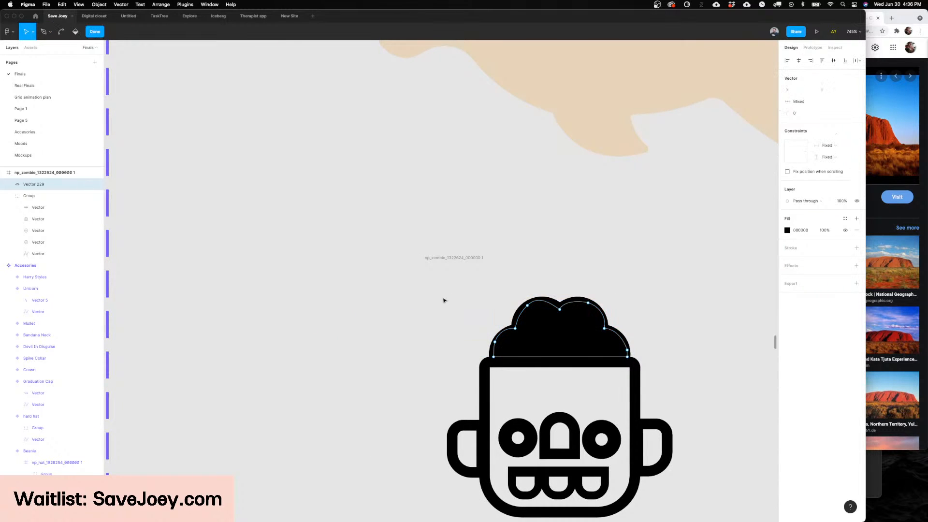
scroll(512, 305, "up", 1)
left_click(529, 305)
left_click(540, 296)
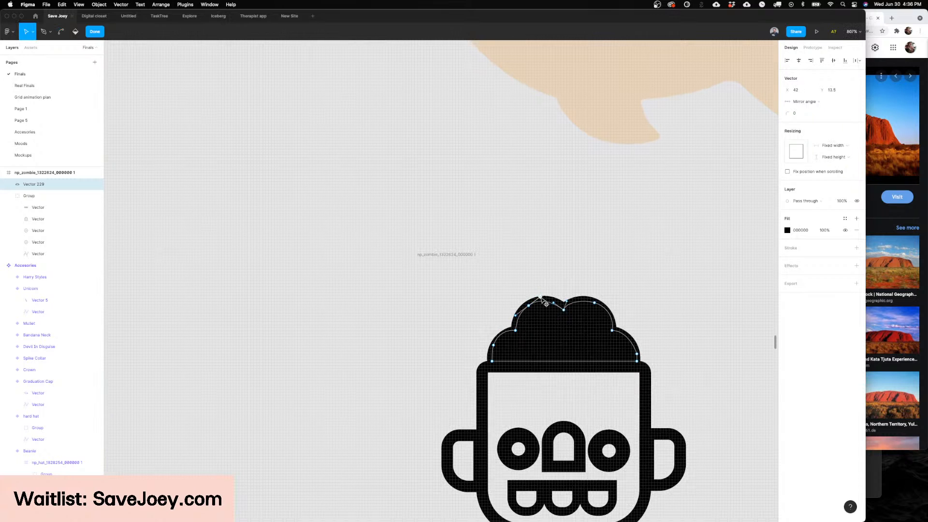
key("Escape")
Step: Move the brain shape into the zombie variant above the kangaroo's head and scale it down to 35 × 15
scroll(585, 328, "down", 3)
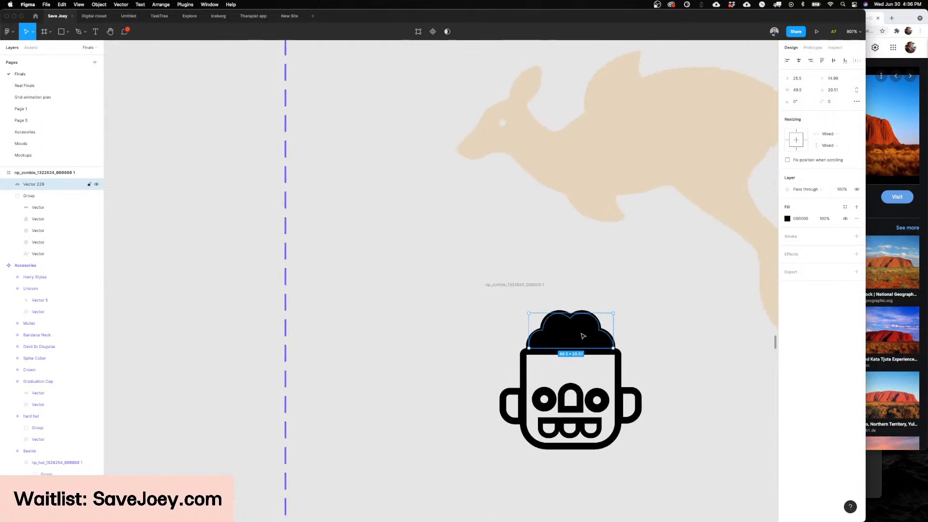
left_click_drag(584, 327, 468, 248)
scroll(468, 248, "up", 3)
left_click_drag(483, 338, 540, 186)
scroll(544, 186, "up", 5)
left_click_drag(613, 161, 583, 166)
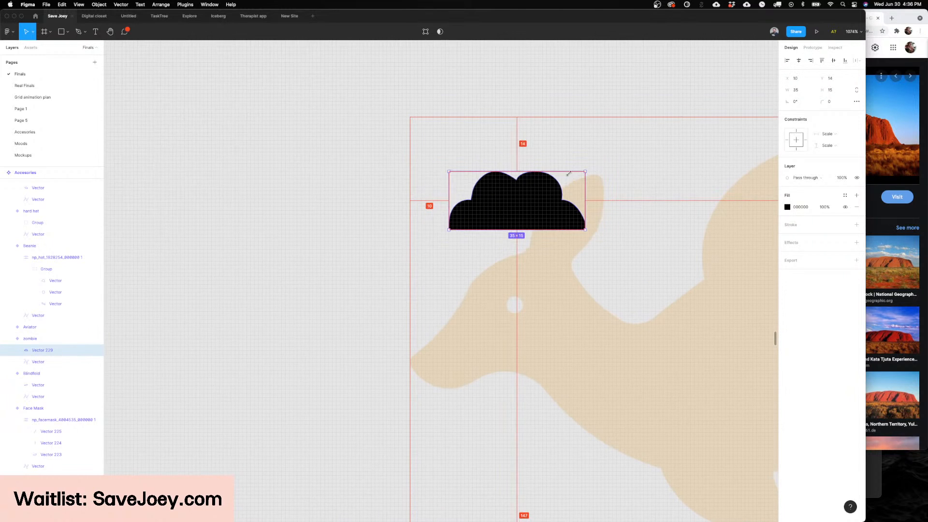
Step: Shrink the brain to about 22 × 10 and rotate it about 25° to sit on the kangaroo's forehead
left_click_drag(545, 196, 534, 227)
left_click_drag(572, 194, 507, 247)
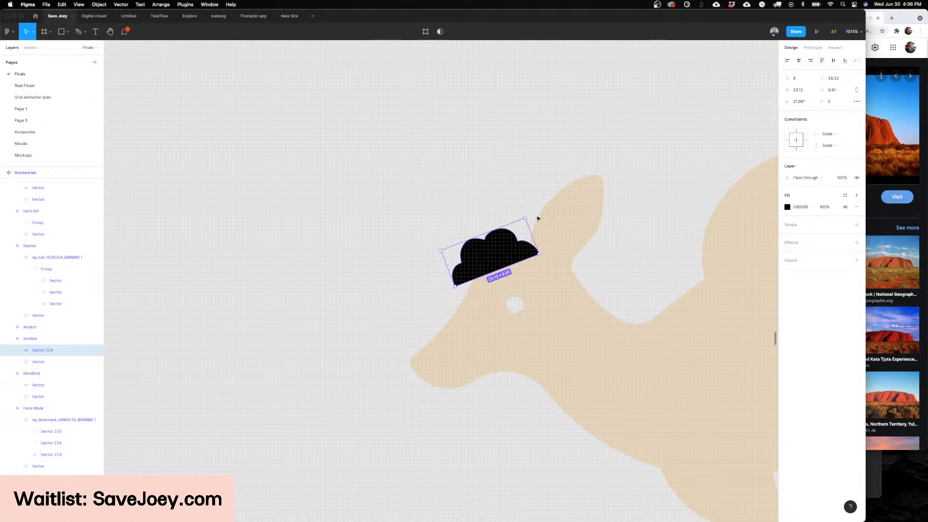
mouse_move(527, 214)
left_mouse_down()
mouse_move(514, 201)
mouse_move(522, 207)
left_mouse_up()
left_click_drag(503, 243, 503, 261)
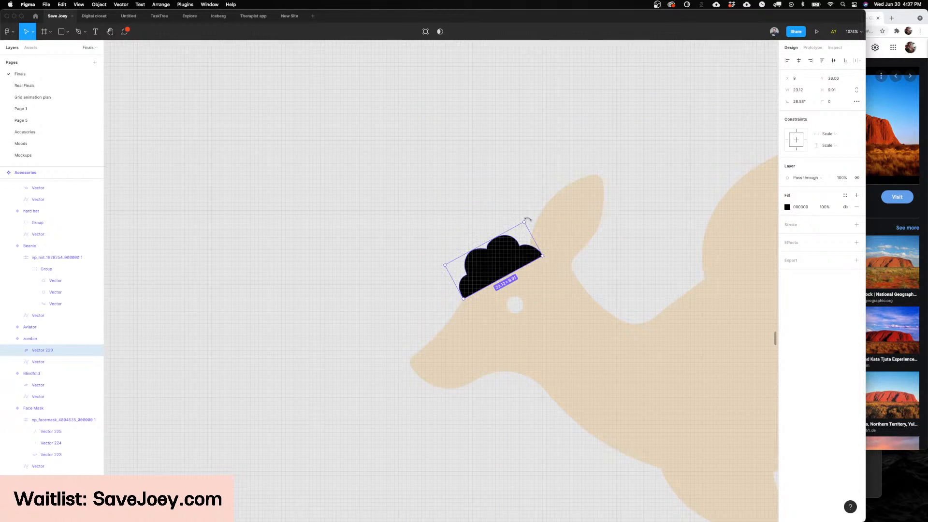
left_click_drag(527, 220, 472, 273)
Step: Draw a curved black line with a 1-wide stroke just below the brain, running between its two lower corners
scroll(516, 254, "right", 2)
scroll(516, 254, "up", 4)
key("p")
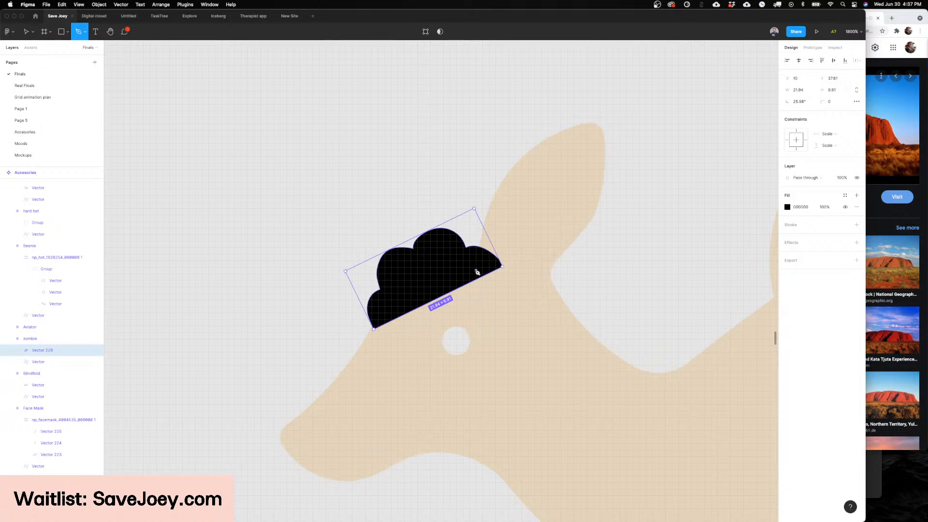
scroll(531, 265, "left", 3)
left_click(534, 251)
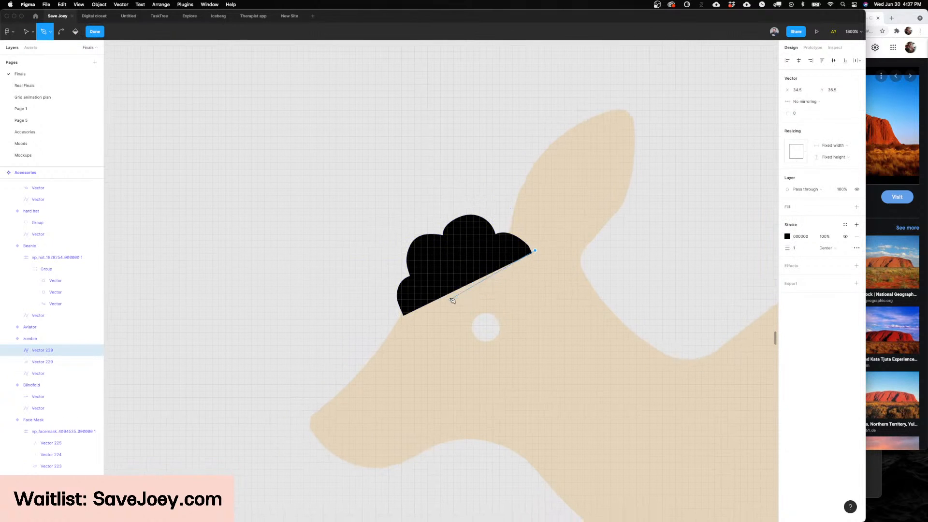
left_click_drag(407, 310, 345, 310)
key("super+z")
left_click_drag(402, 316, 313, 331)
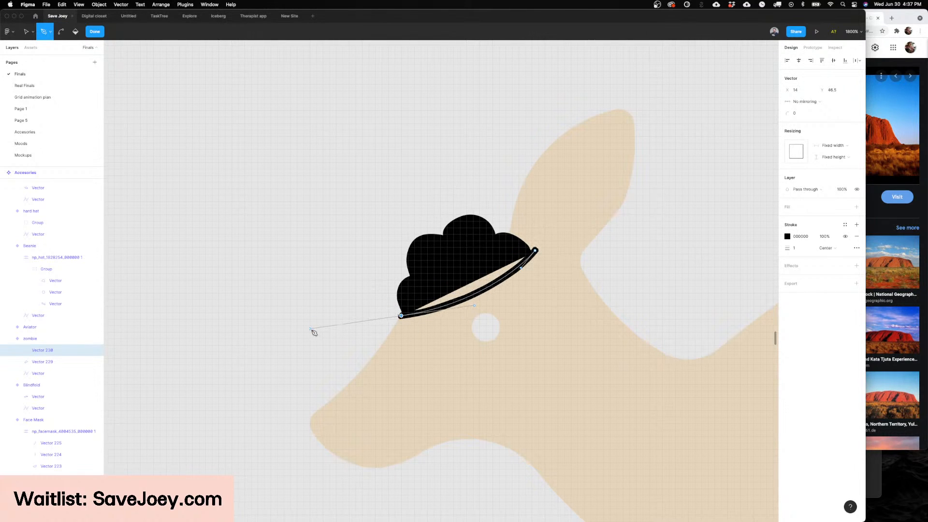
key("Escape")
key("v")
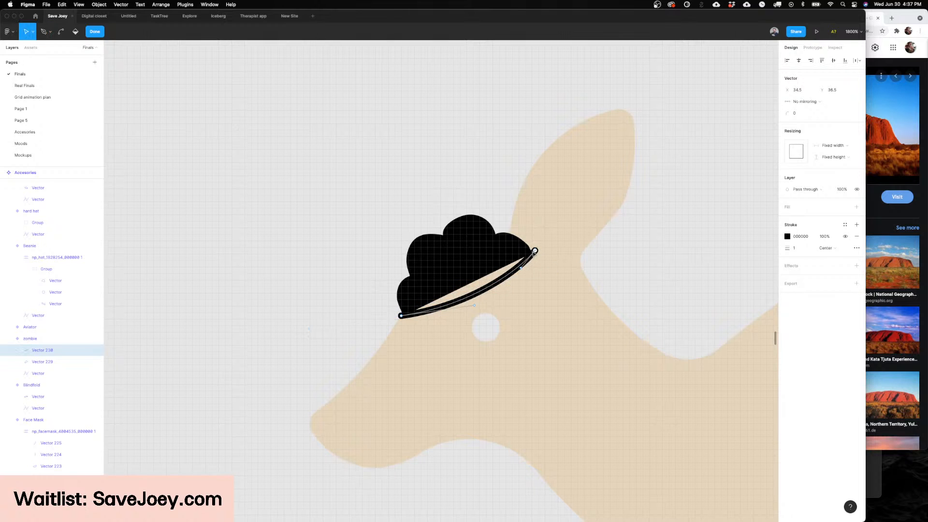
left_click(534, 252)
Step: Bend the brain shape's straight lower edge down to fill the gap to the curved line
double_click(474, 265)
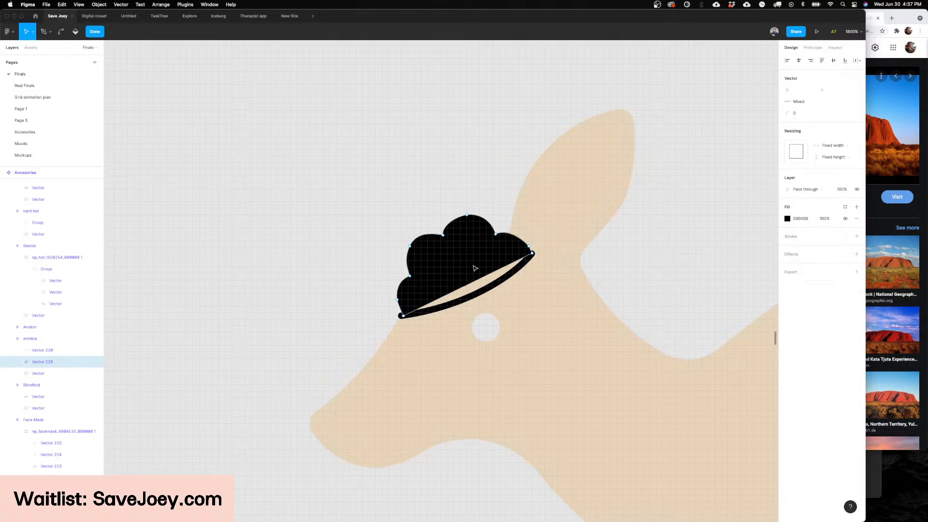
left_click_drag(471, 286, 484, 294)
left_click(485, 294, "super")
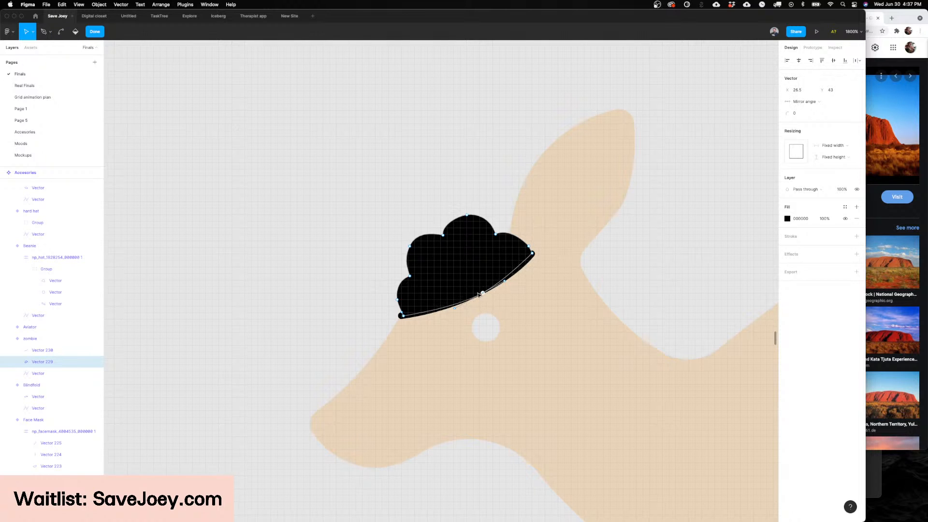
key("Escape")
key("Escape")
scroll(593, 271, "down", 5)
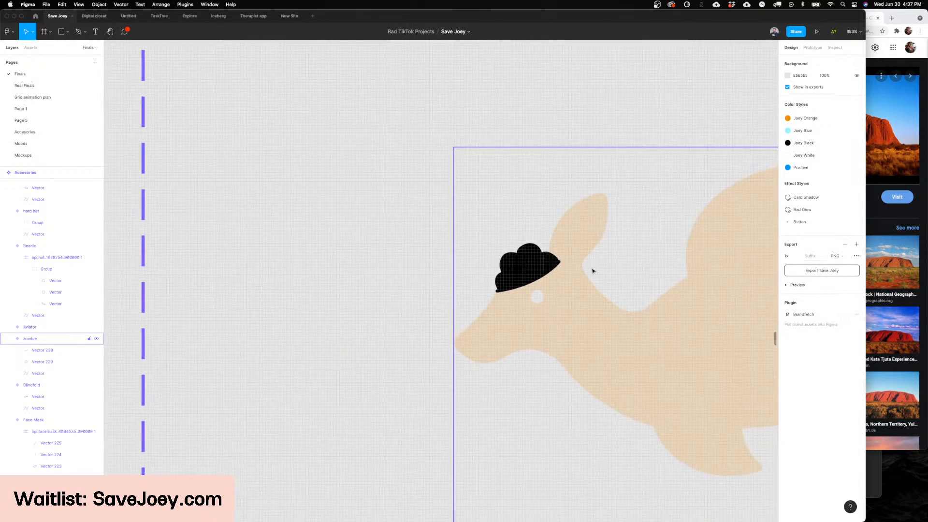
Step: Duplicate the curved line under the brain and nudge the original line up by 1
scroll(593, 271, "down", 3)
scroll(593, 271, "right", 2)
scroll(558, 269, "up", 4)
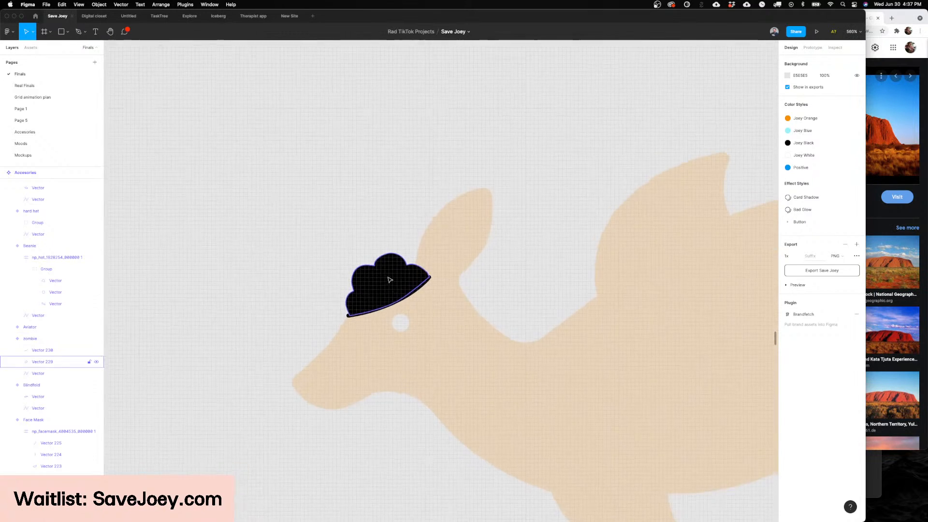
scroll(389, 280, "up", 3)
left_click(403, 315)
scroll(404, 315, "left", 1)
key("super+d")
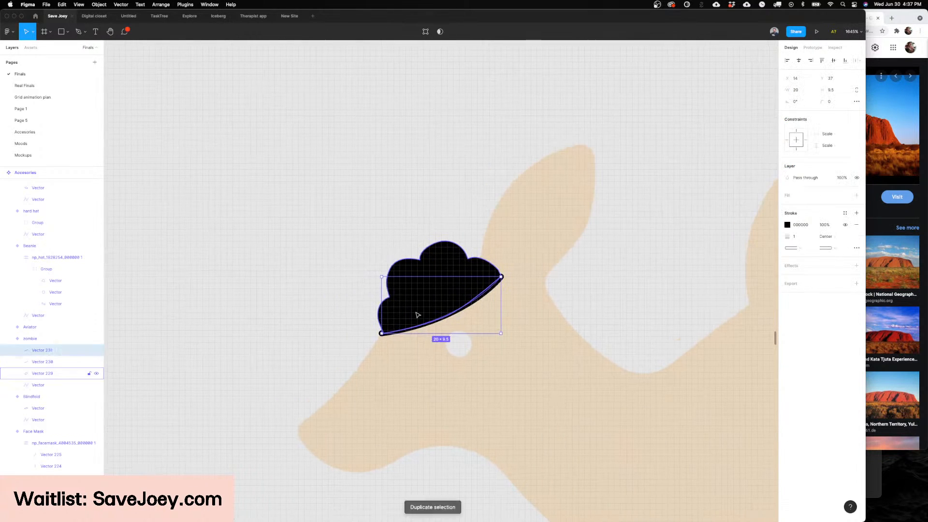
left_click(53, 365)
key("Up")
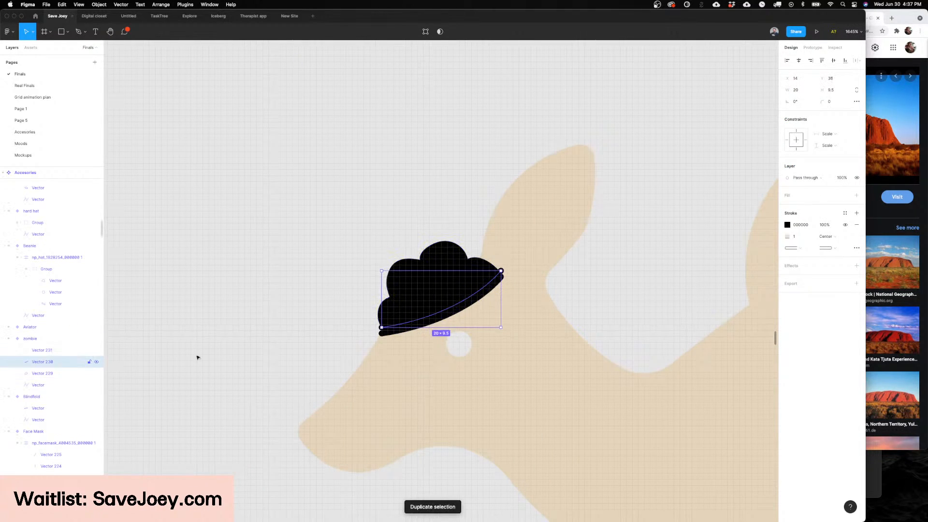
Step: Outline the raised line's stroke and subtract it from the brain shape, cutting a curved gap above the lower line
scroll(425, 285, "up", 2)
left_click(429, 294, "shift")
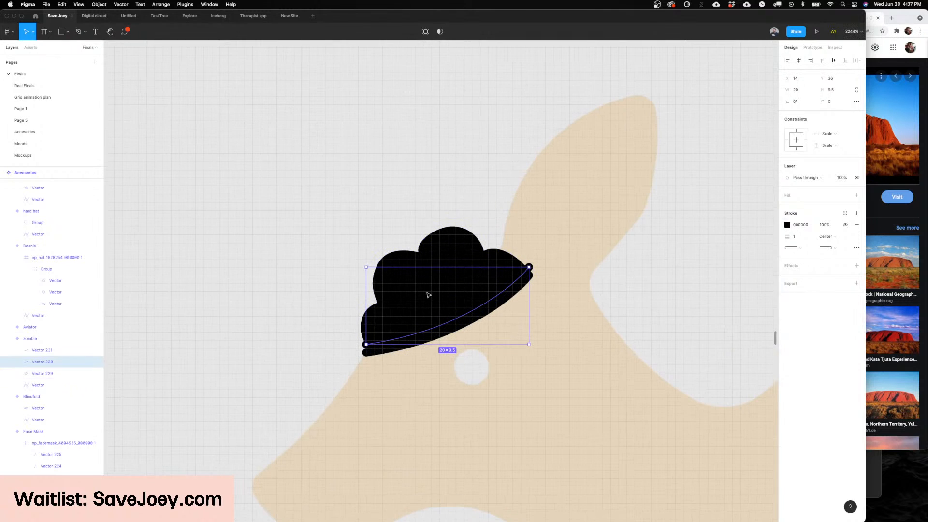
left_click(421, 333)
key("alt+super+o")
left_click(424, 283, "shift")
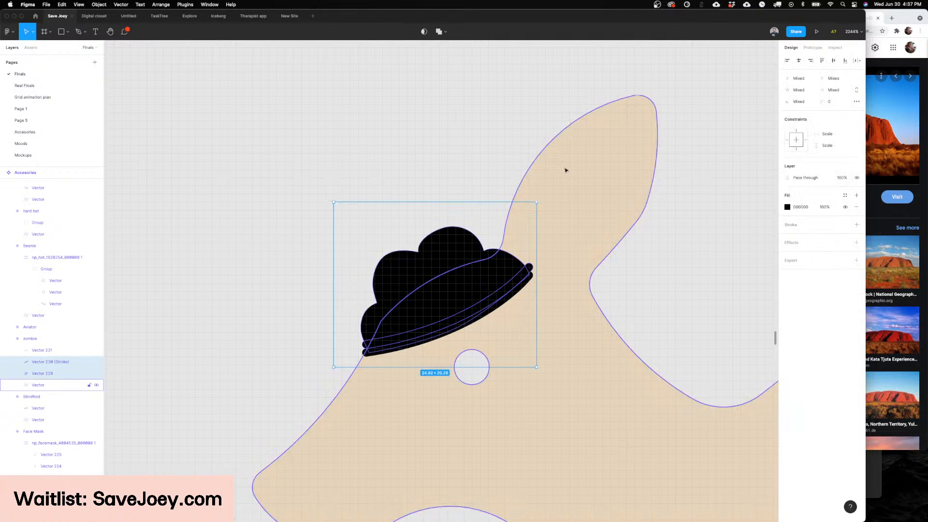
left_click(446, 32)
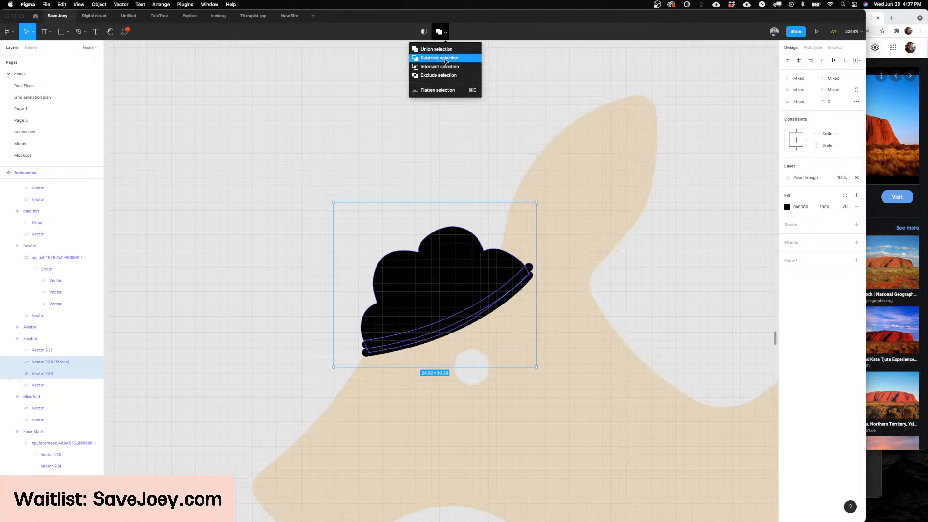
left_click(445, 62)
key("Escape")
scroll(465, 81, "down", 5)
scroll(466, 81, "up", 3)
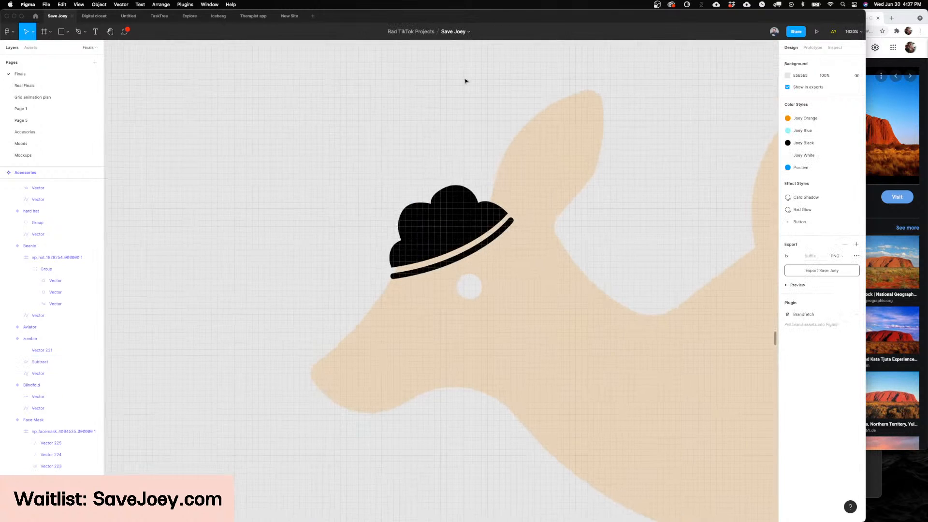
Step: Reshape the subtracted strip by moving its end points near the ear down to the end of the lower line
scroll(465, 82, "left", 3)
scroll(466, 81, "up", 2)
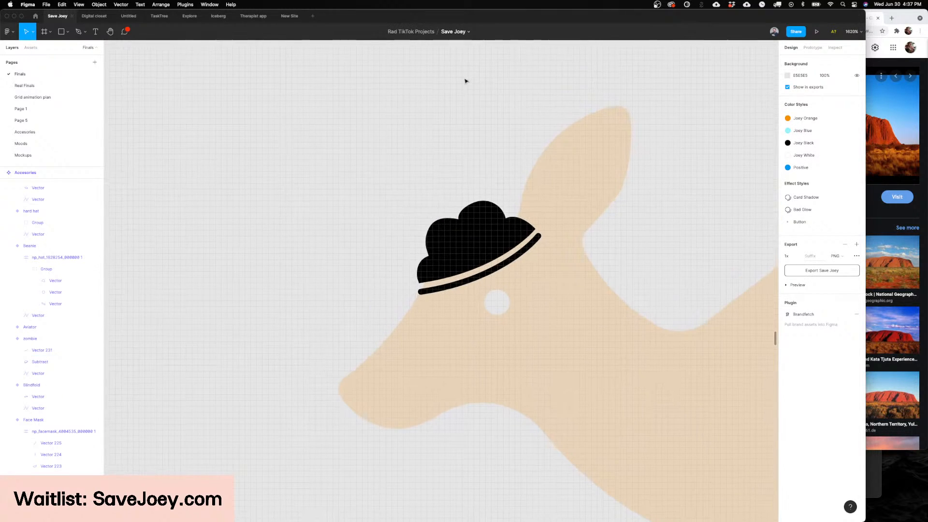
double_click(458, 247)
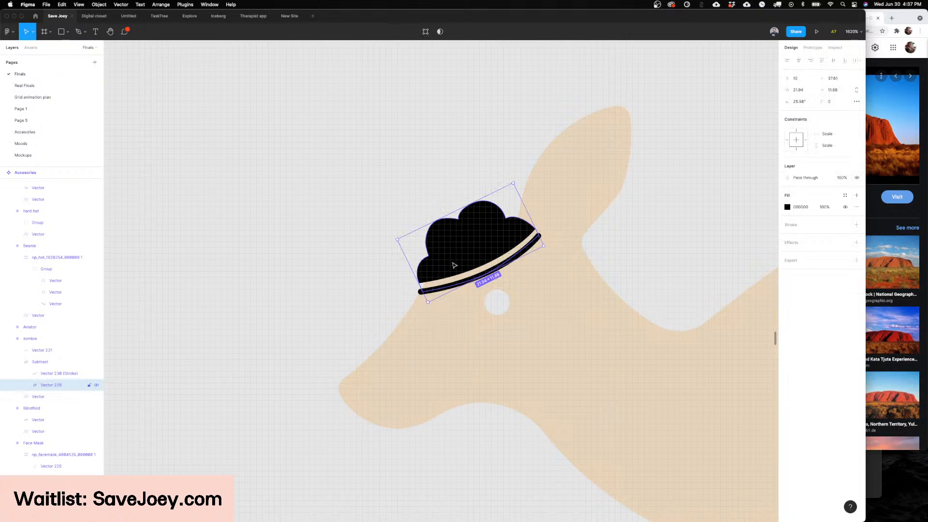
left_click(46, 374)
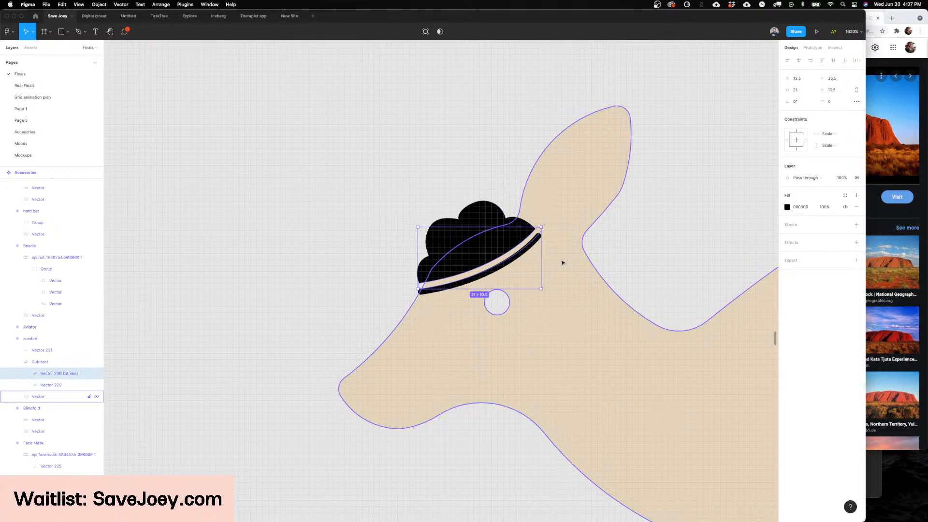
double_click(529, 260)
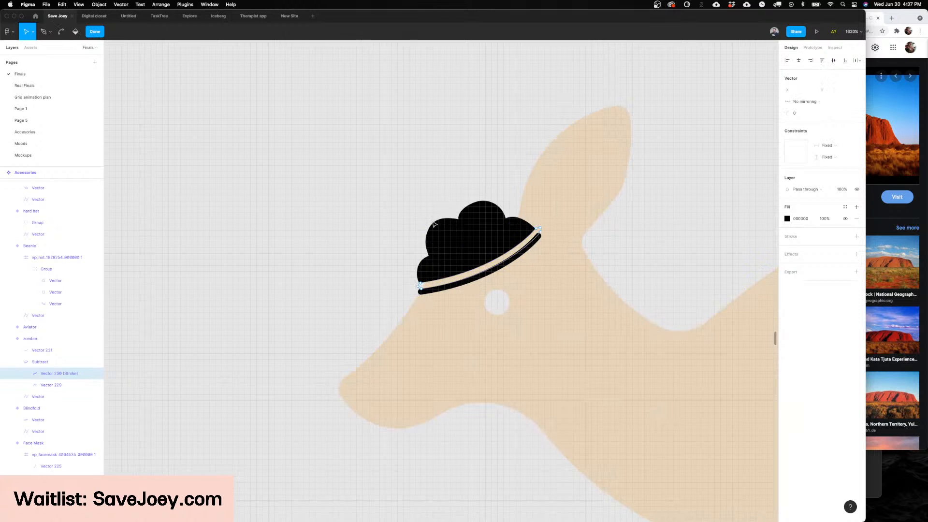
scroll(433, 217, "down", 1)
scroll(428, 190, "up", 3)
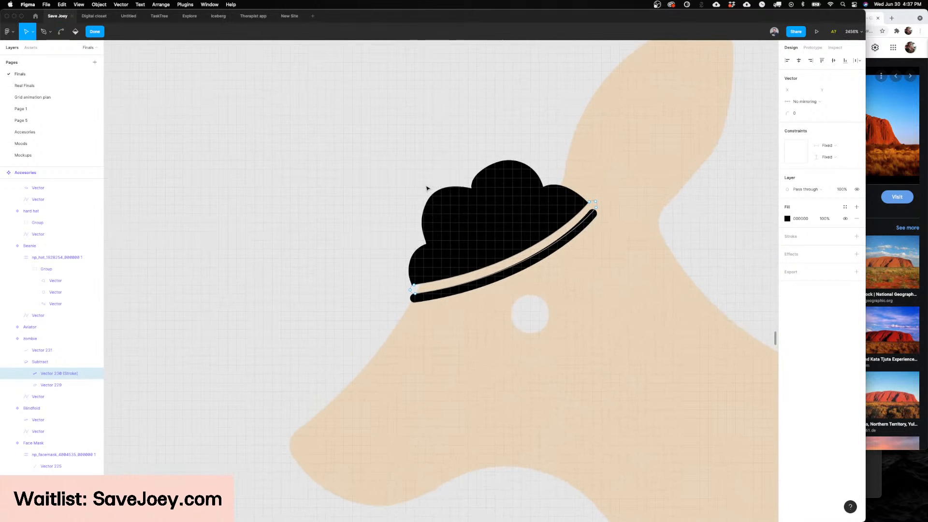
mouse_move(610, 187)
left_mouse_down()
mouse_move(580, 219)
mouse_move(597, 218)
left_mouse_up()
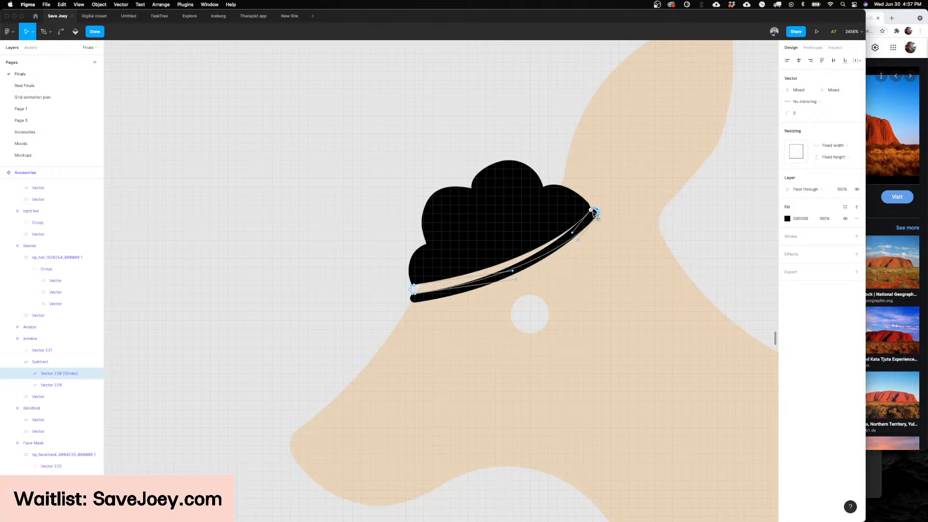
key("Escape")
key("Escape")
key("Escape")
scroll(564, 224, "down", 10)
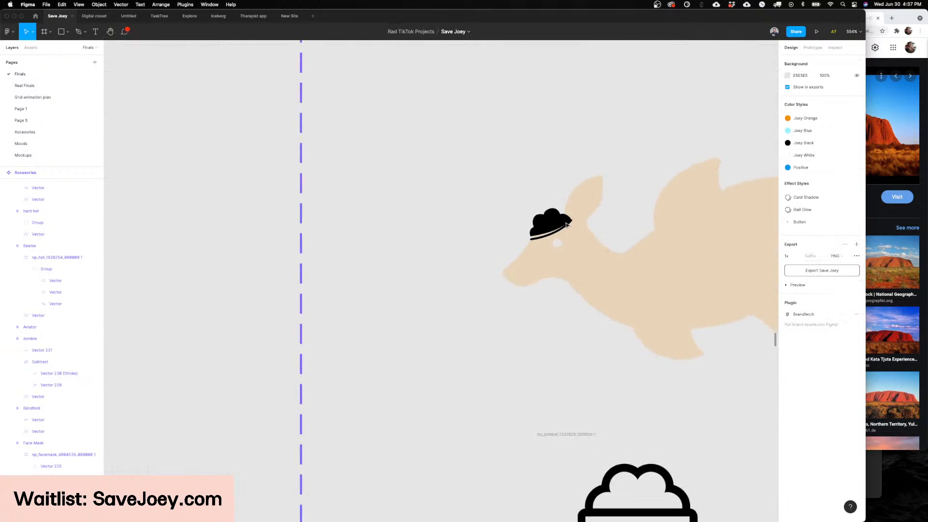
Step: Undo the strip reshaping, the subtraction, the stroke outlining and the nudge of the curved line
scroll(564, 224, "up", 1)
left_click(569, 213)
scroll(570, 236, "up", 6)
key("super+z")
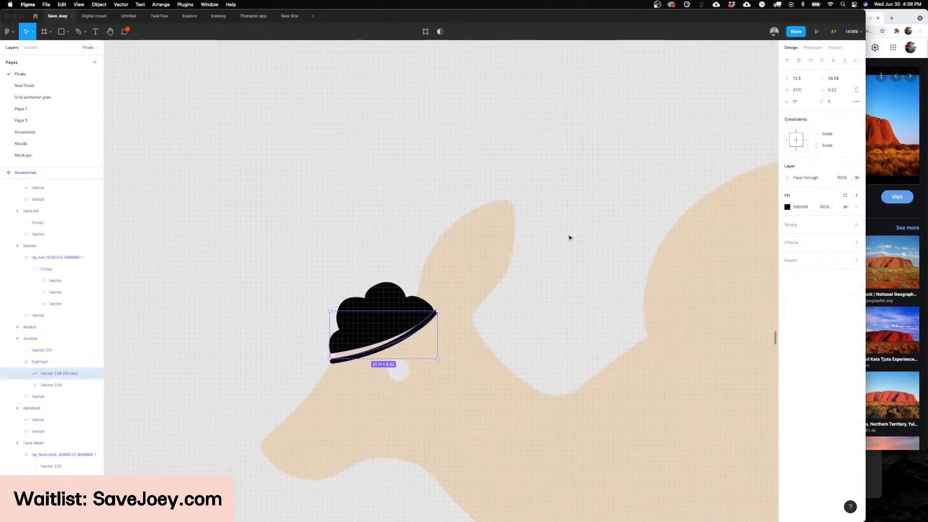
key("super+z")
scroll(570, 238, "down", 3)
key("super+z")
key("super+z")
key("super+z")
key("super+z")
key("super+z")
key("super+z")
key("super+z")
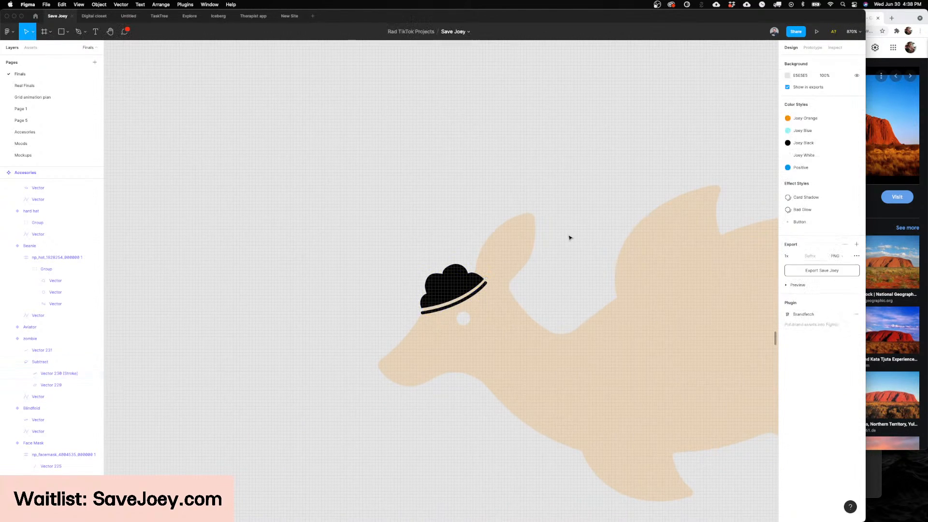
key("super+z")
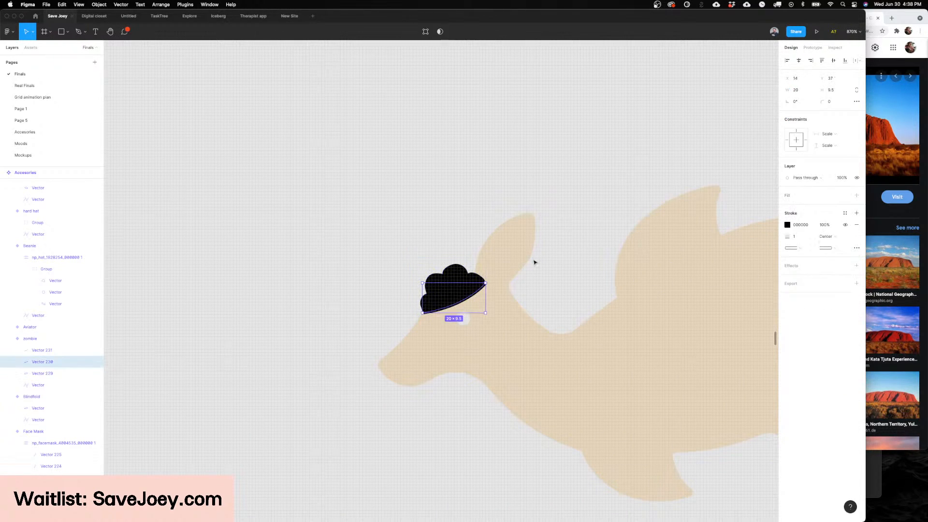
key("super+z")
key("super+z")
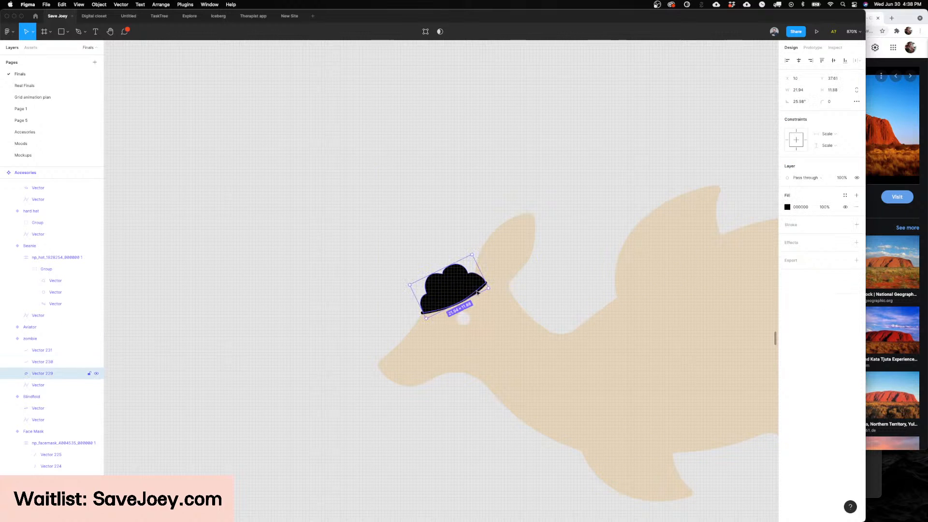
Step: Flip the brain and one curved line horizontally as a pair and place them, tilted, on the back of the kangaroo's head
scroll(477, 294, "up", 5)
left_click(478, 294, "shift")
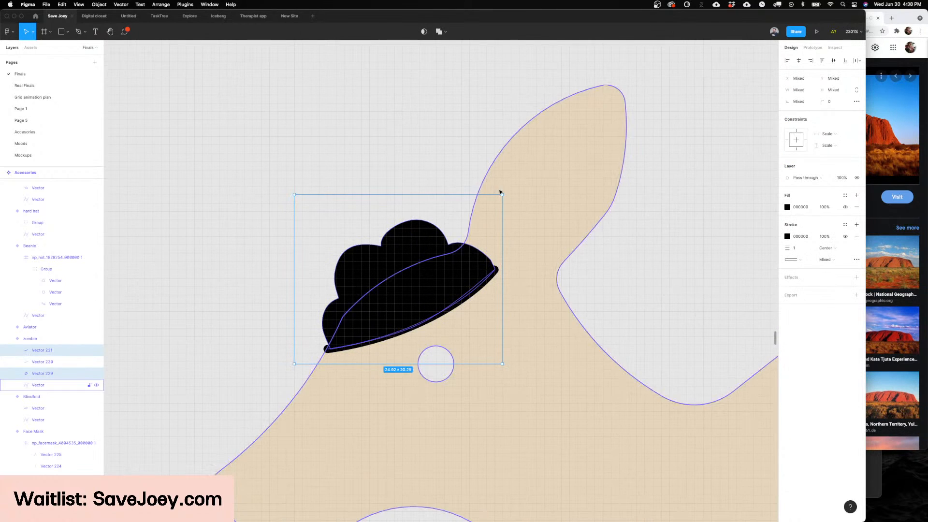
left_click_drag(503, 192, 542, 283)
key("super+z")
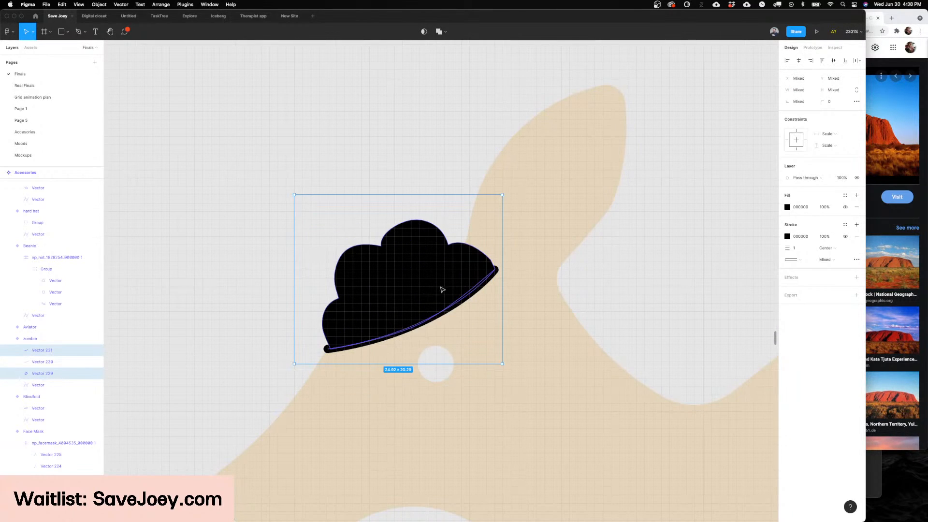
left_click_drag(441, 289, 592, 332)
scroll(609, 302, "down", 3)
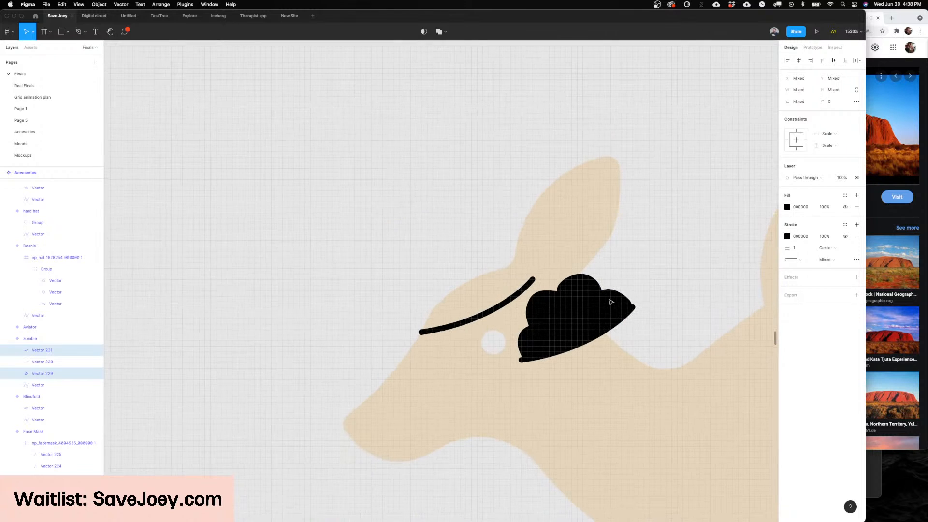
scroll(608, 303, "right", 2)
left_click_drag(555, 254, 577, 348)
left_click_drag(501, 330, 494, 316)
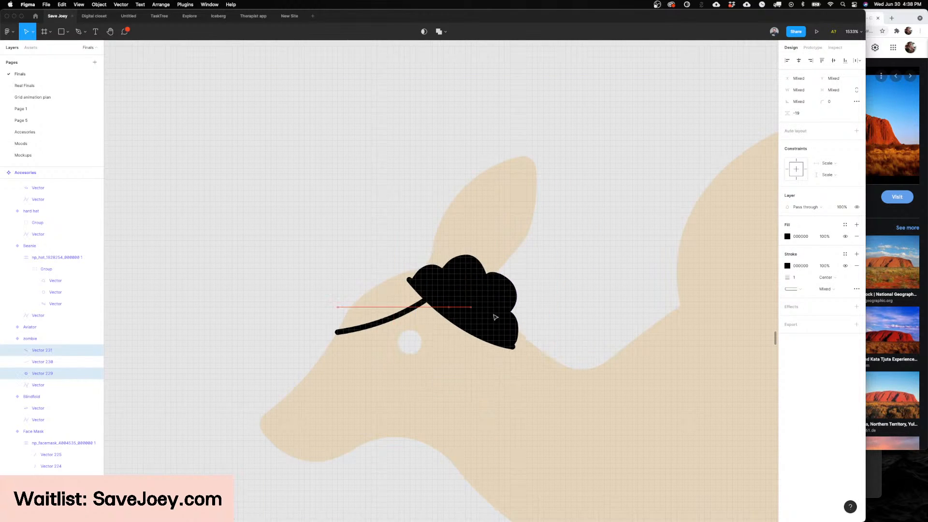
Step: Delete the leftover curved line above the kangaroo's eye
left_click(403, 315)
key("Delete")
scroll(505, 252, "down", 5)
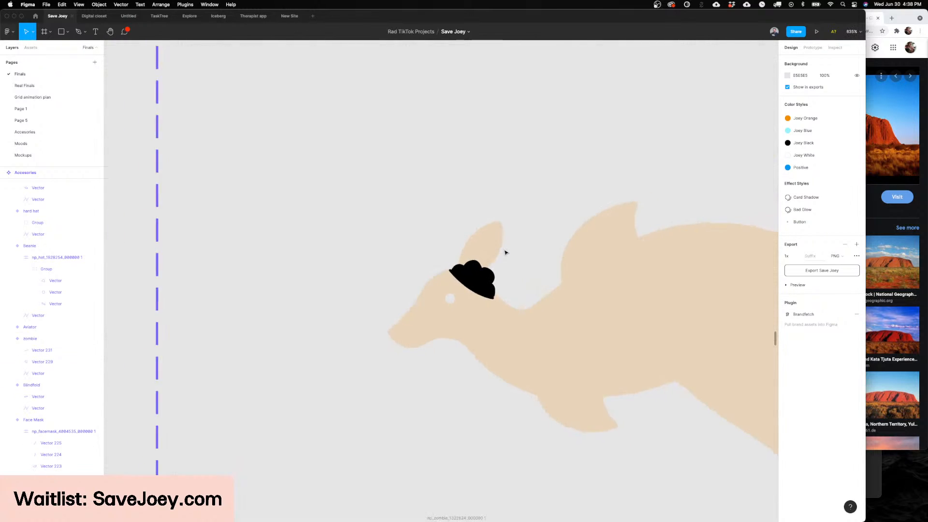
scroll(505, 252, "down", 3)
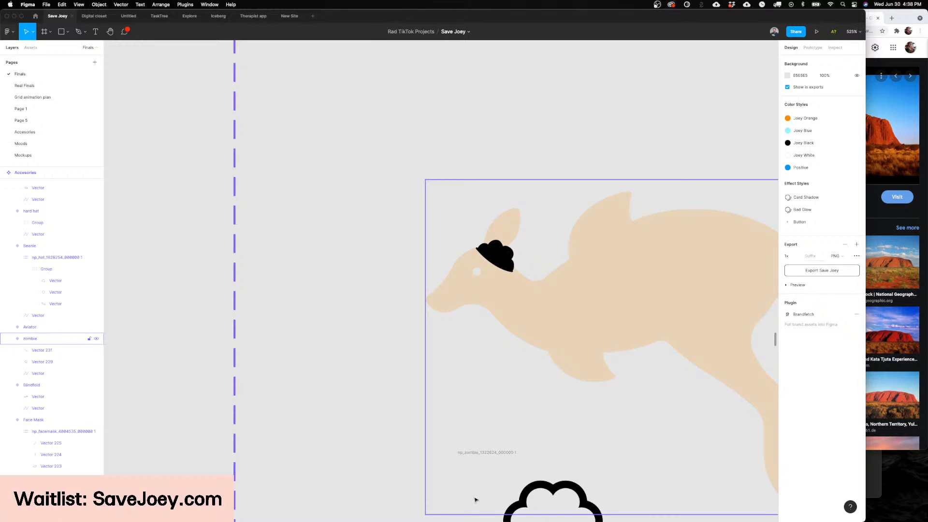
Step: Switch to Noun Project and browse the zombie icons for an alternative to the current brain
scroll(422, 305, "down", 5)
scroll(422, 304, "down", 2)
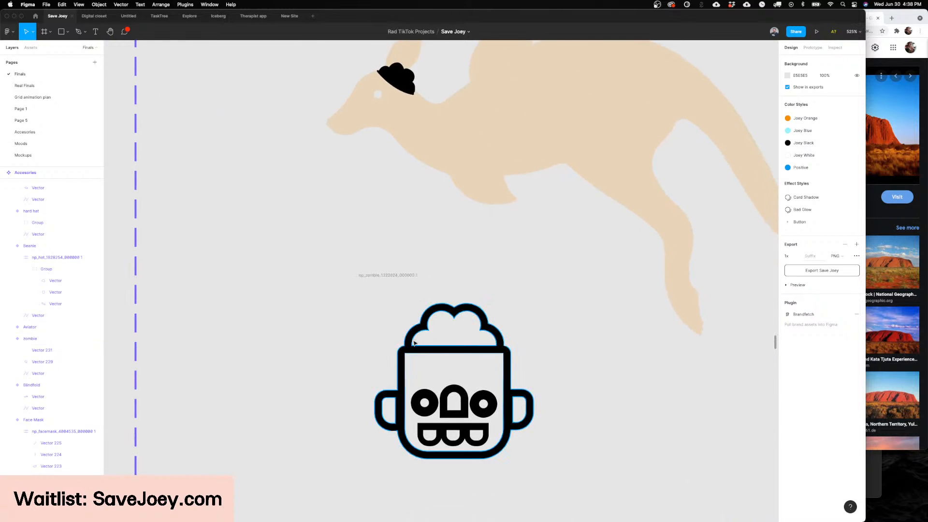
scroll(422, 305, "down", 3)
mouse_move(363, 515)
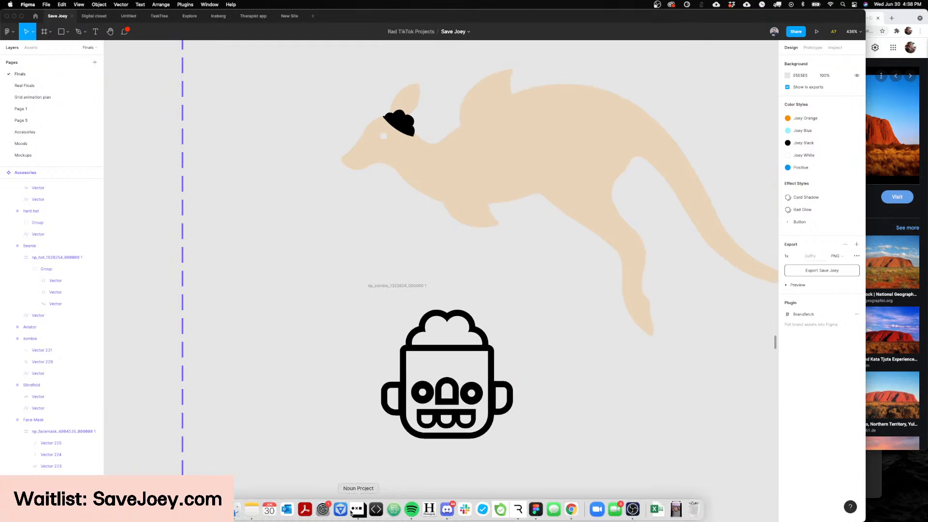
left_click(357, 510)
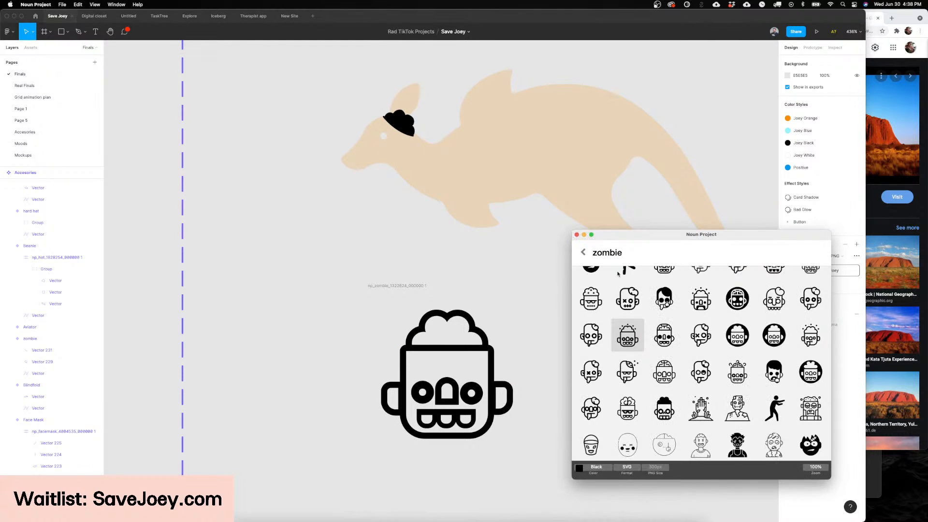
left_click_drag(622, 233, 423, 213)
scroll(465, 356, "down", 3)
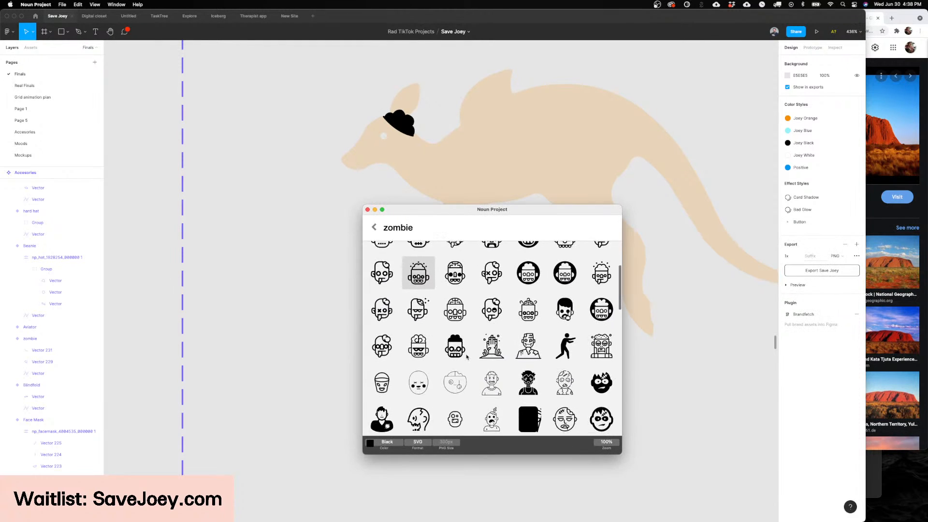
scroll(468, 355, "down", 2)
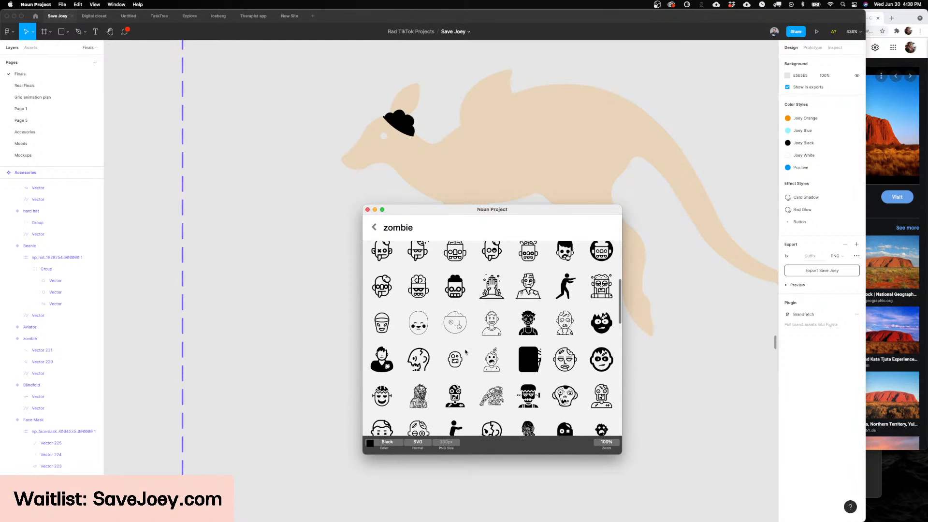
scroll(466, 352, "up", 4)
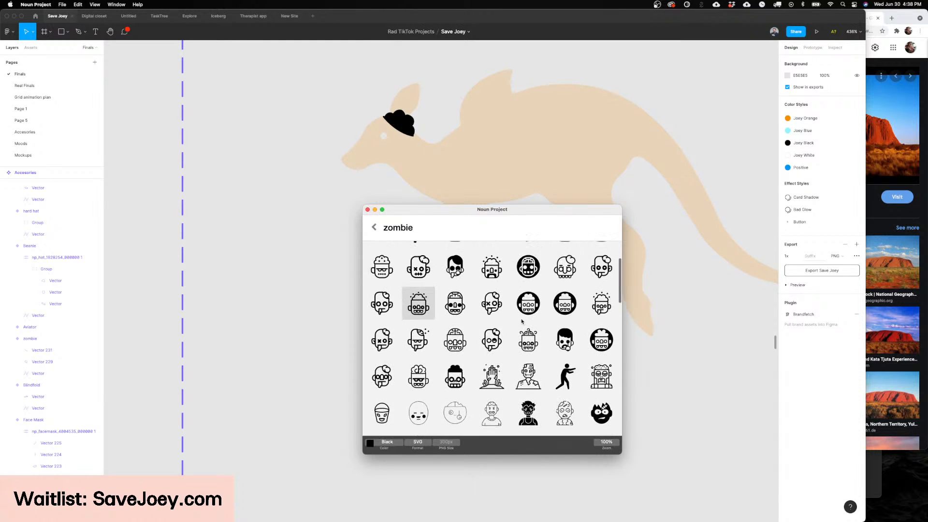
scroll(534, 340, "up", 3)
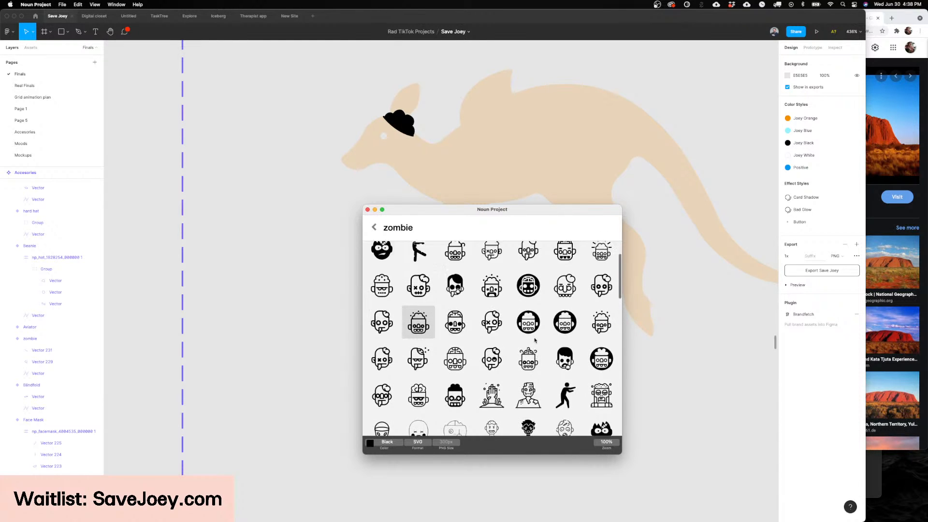
left_click_drag(509, 211, 538, 181)
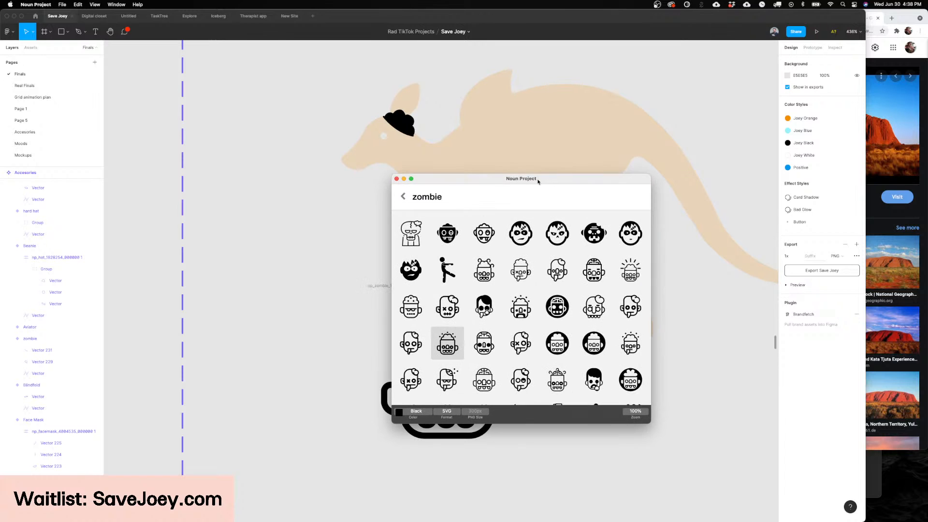
Step: Search Noun Project for "brain" and place the outlined side-view brain icon on the Figma canvas beside the zombie face icon
key("super+a")
type("bra")
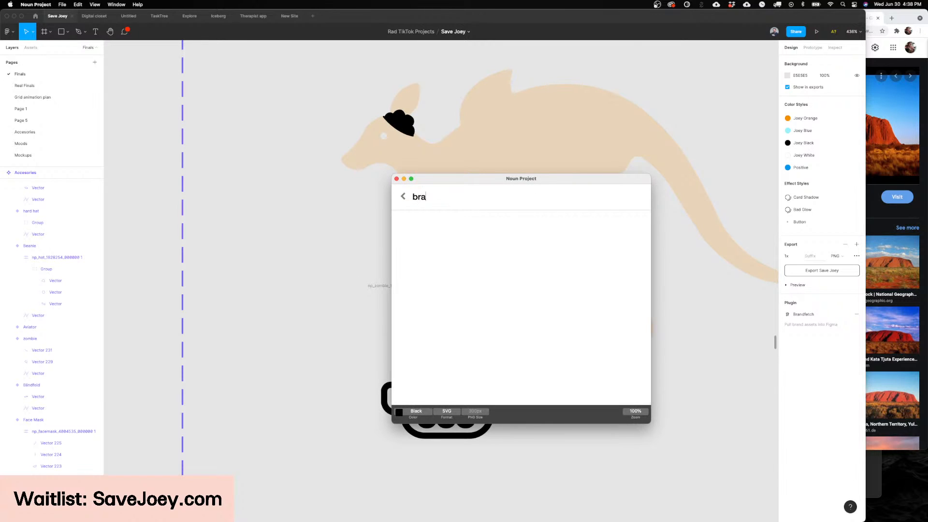
type("in")
left_click_drag(460, 181, 523, 173)
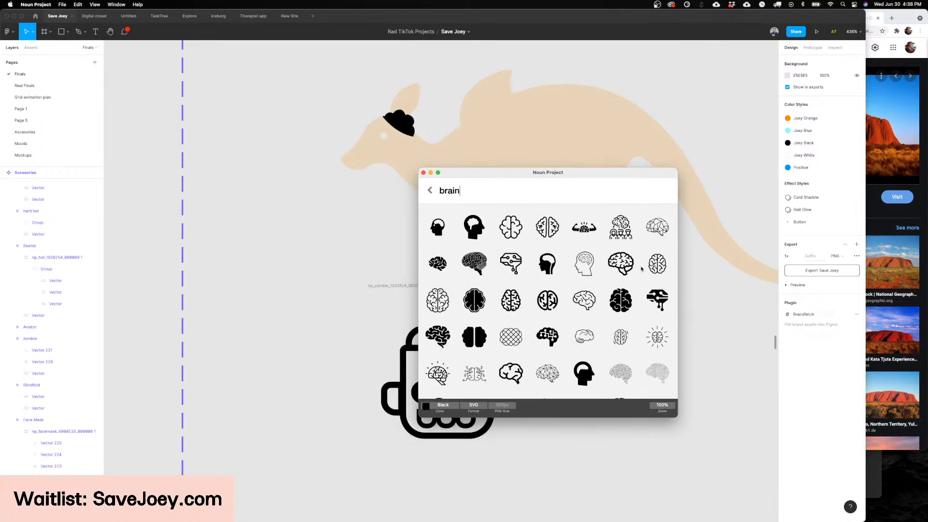
left_click_drag(625, 267, 318, 250)
scroll(338, 251, "up", 3)
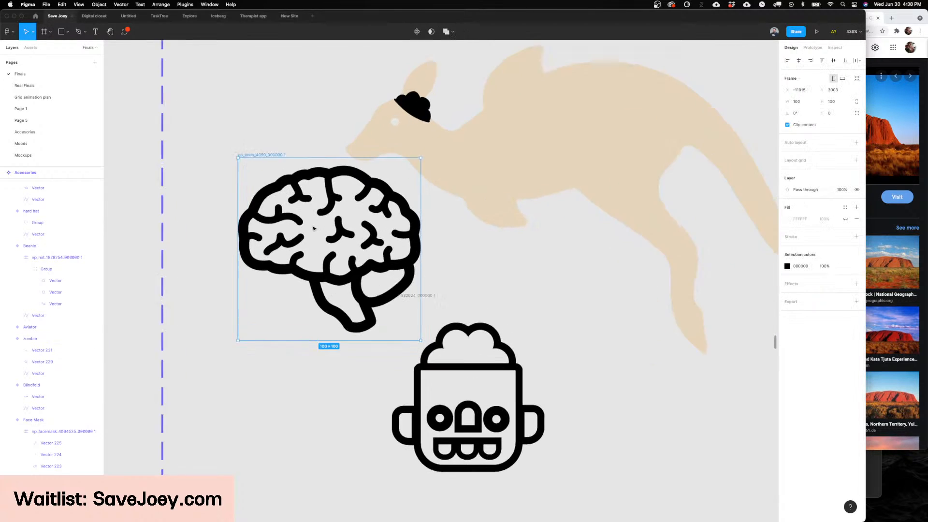
Step: Free the brain icon from its frame and place it on the kangaroo's head, about 27 × 25 and tilted about -28°
left_click_drag(465, 237, 473, 186)
key("super+shift+g")
scroll(459, 167, "up", 5)
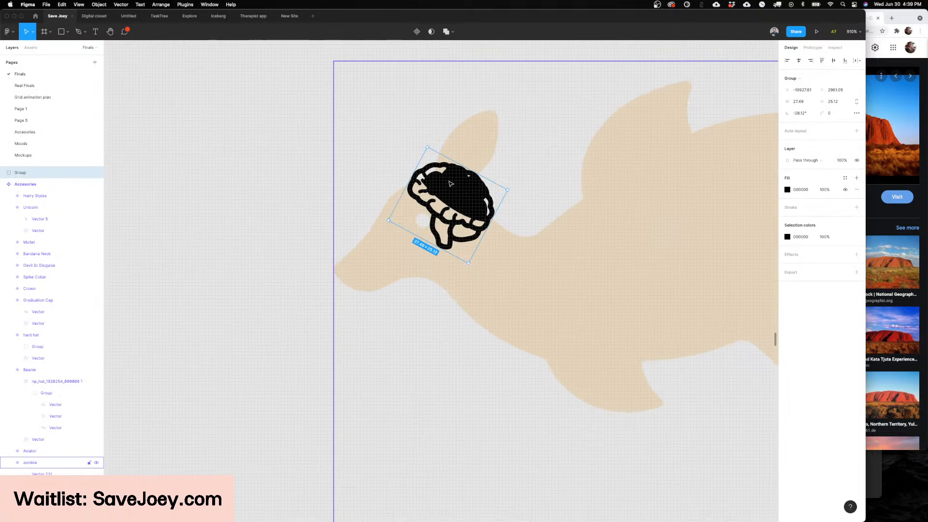
Step: Delete the old solid black brain shape and the curved line lying beneath the new brain icon
double_click(452, 189)
key("Escape")
key("Escape")
double_click(452, 198)
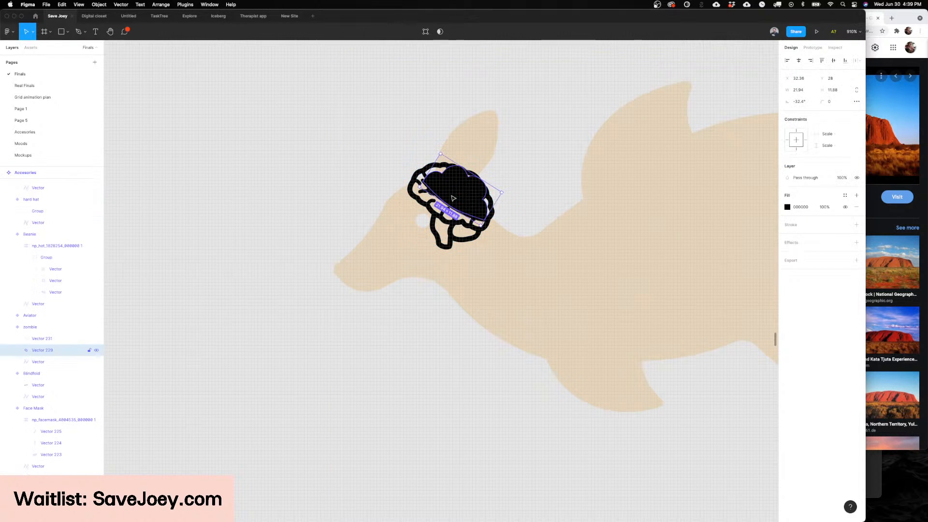
key("Escape")
key("BackSpace")
key("super+z")
key("BackSpace")
left_click(450, 206)
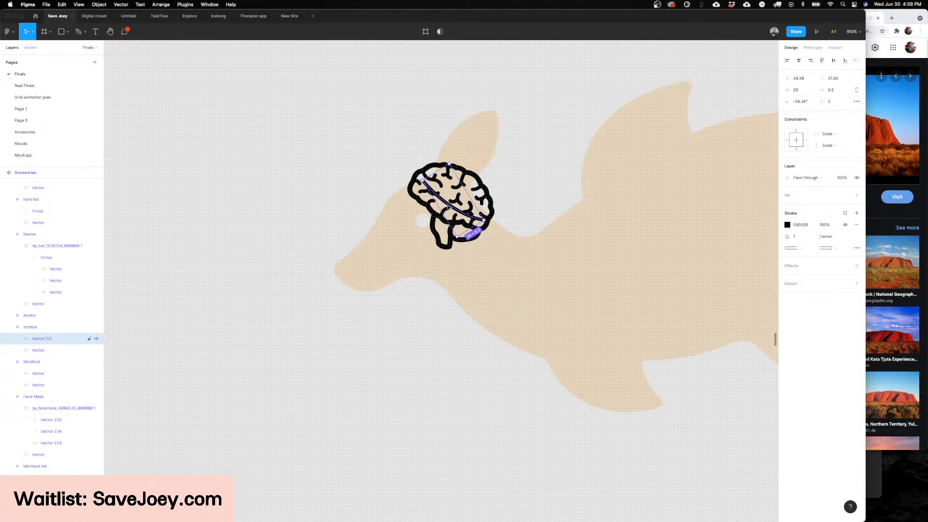
key("BackSpace")
Step: Rotate the brain icon to about 8.6° and resize it to about 26 × 24 over the kangaroo's forehead
left_click(454, 184)
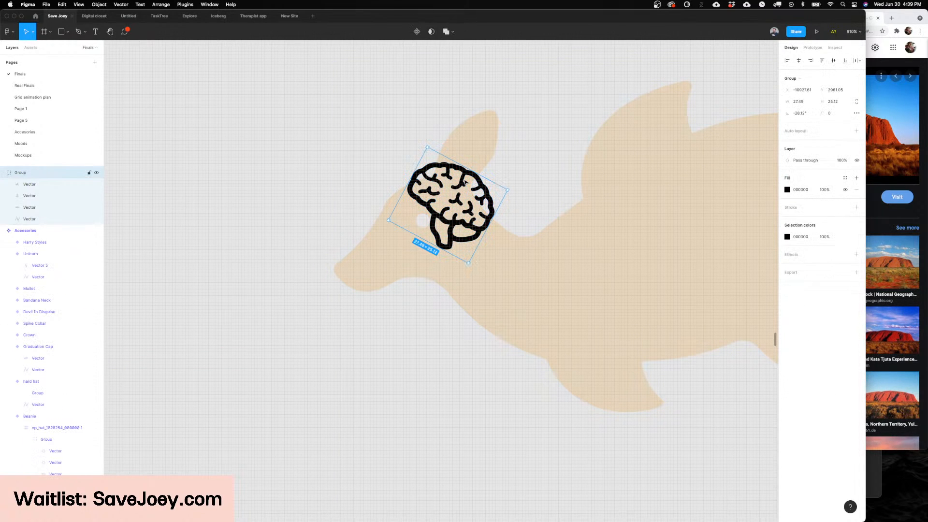
left_click_drag(476, 174, 437, 199)
scroll(455, 215, "up", 5)
scroll(455, 216, "left", 5)
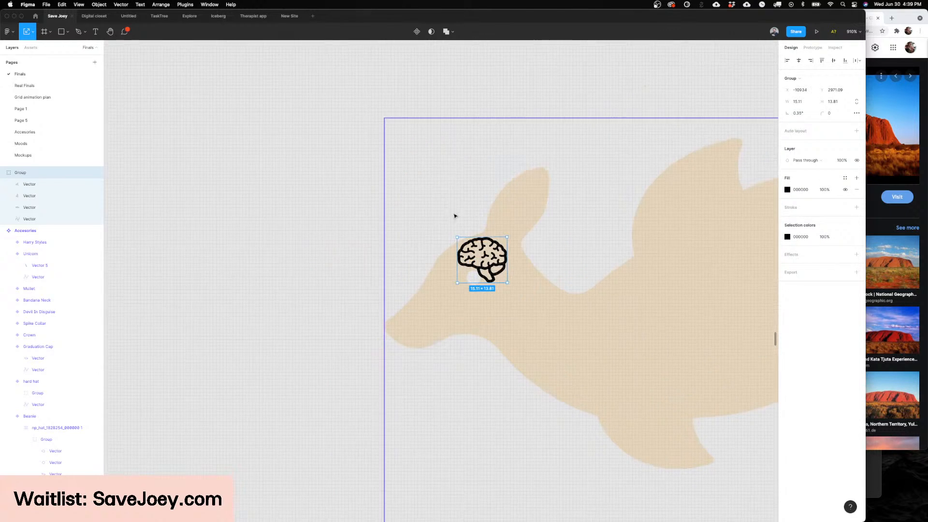
left_click_drag(507, 235, 484, 246)
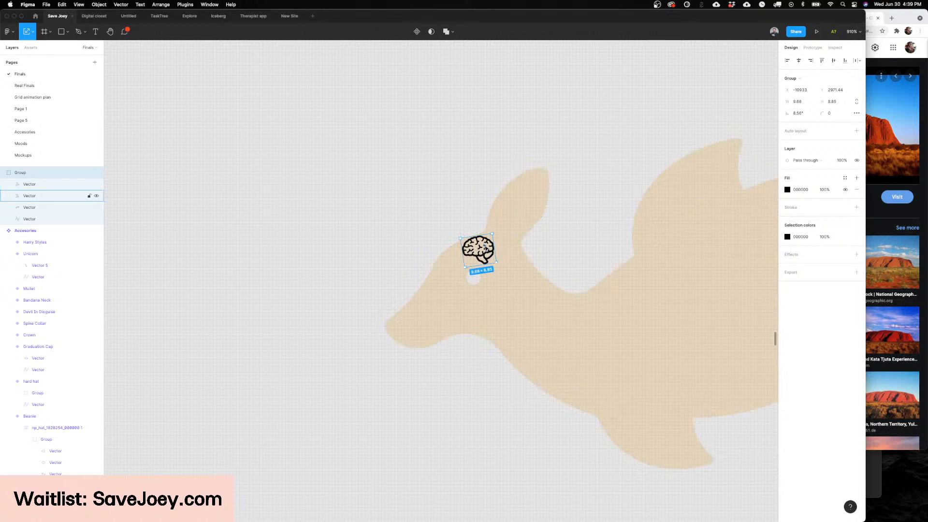
scroll(484, 246, "up", 5)
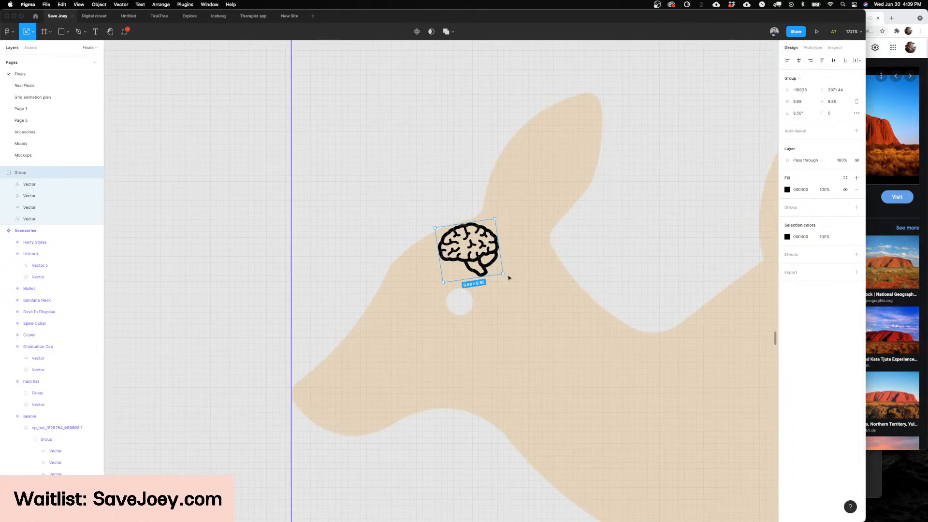
left_click_drag(527, 288, 562, 344)
mouse_move(501, 249)
left_mouse_down()
mouse_move(504, 280)
mouse_move(498, 255)
left_mouse_up()
left_click_drag(545, 186, 540, 197)
key("super+z")
left_click_drag(523, 253, 521, 233)
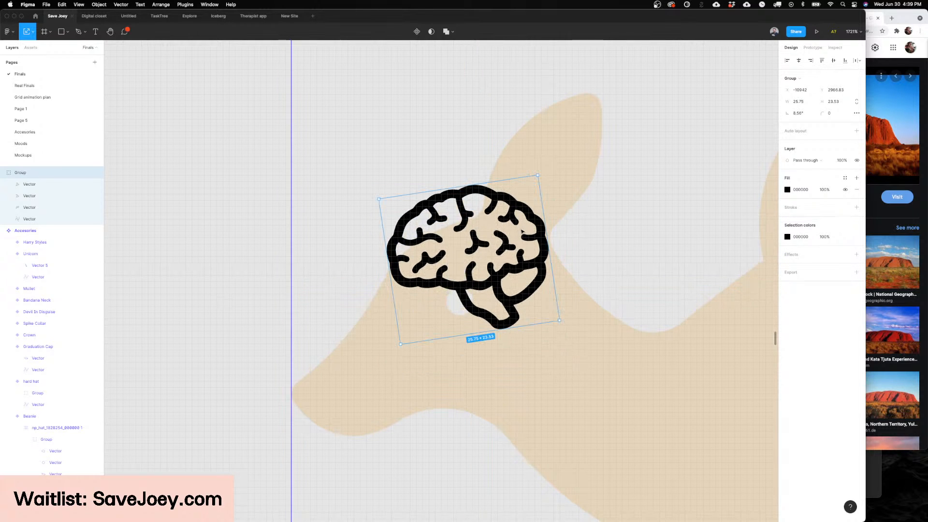
Step: Trace the upper brain's outline with the Pen tool and convert the closed path's stroke to a solid fill
scroll(522, 232, "left", 1)
key("p")
left_click(550, 251)
left_click(548, 226)
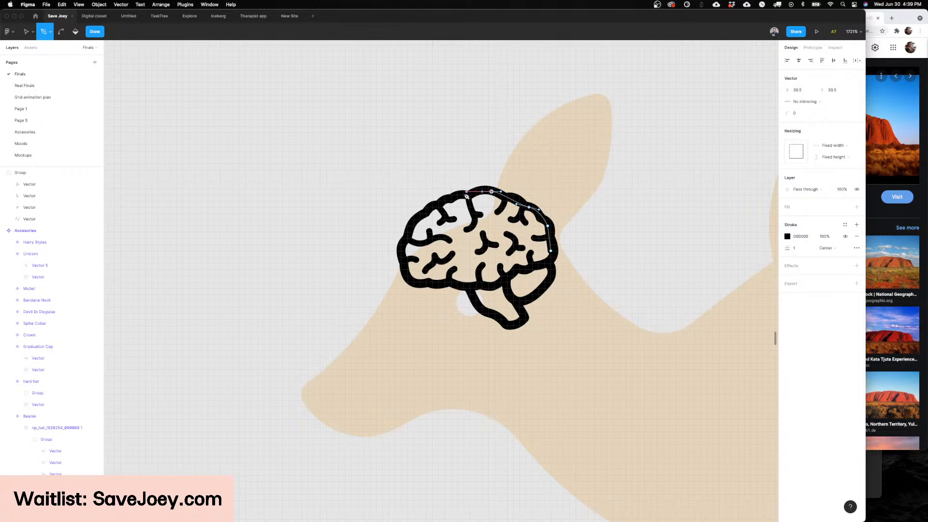
left_click(466, 193)
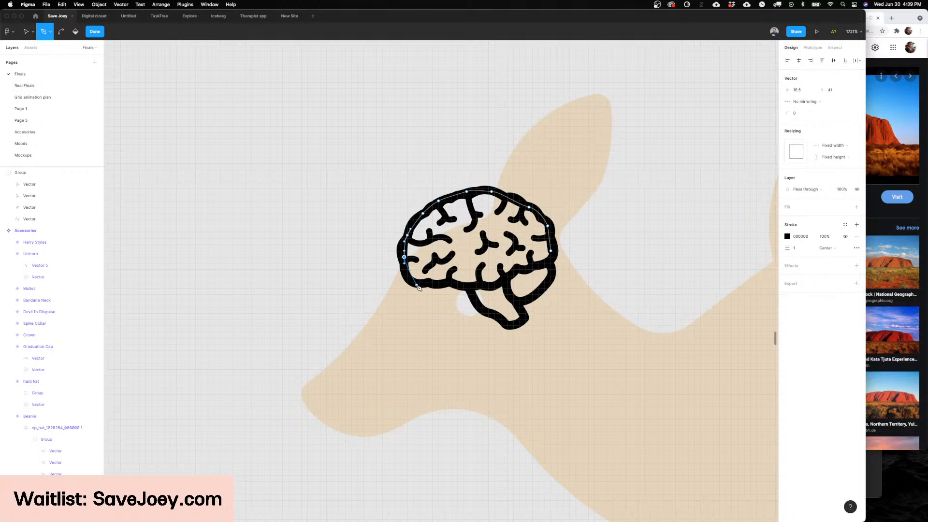
key("super+z")
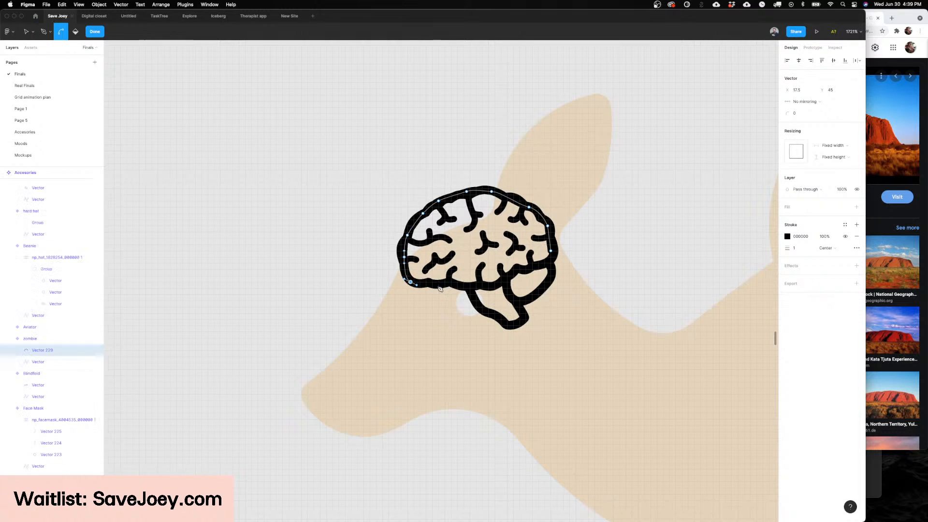
left_click_drag(438, 285, 499, 285)
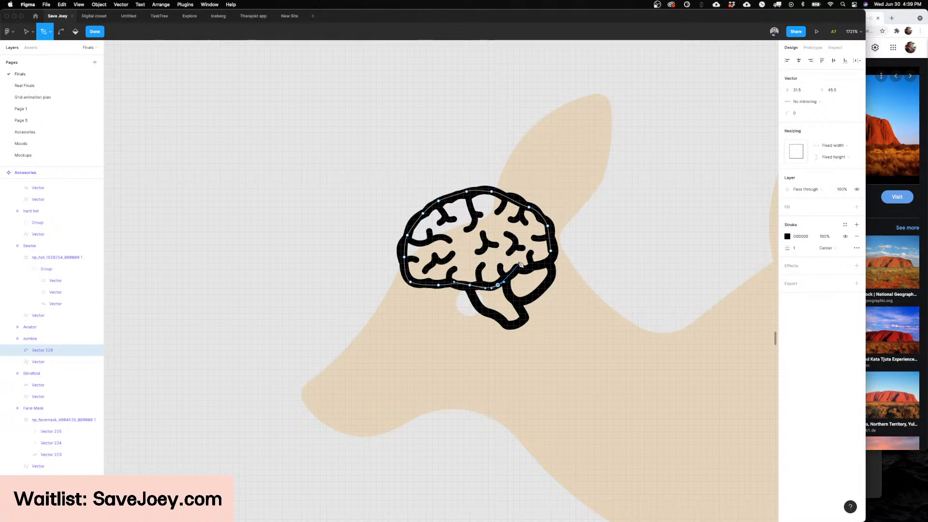
left_click(553, 252)
key("Return")
key("shift+x")
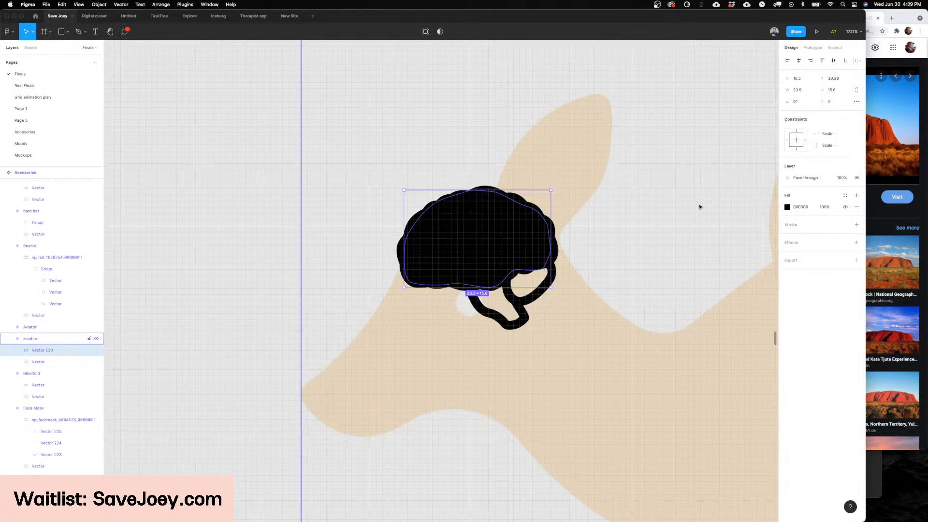
Step: Set the traced brain shape's fill to light pink FFB4B4
left_click(788, 208)
left_click_drag(762, 225, 717, 215)
key("Escape")
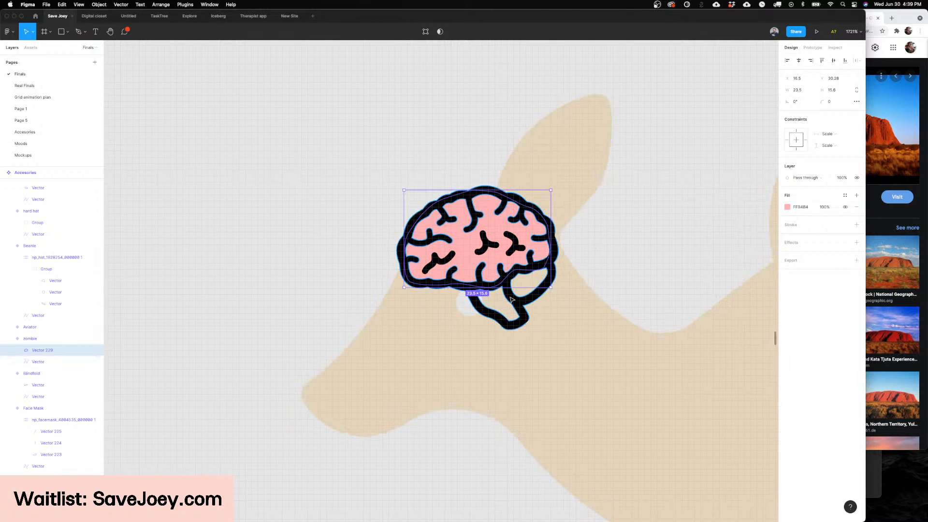
Step: Try to remove anchor points from the brain stem's outline with the Pen tool
double_click(512, 299)
key("p")
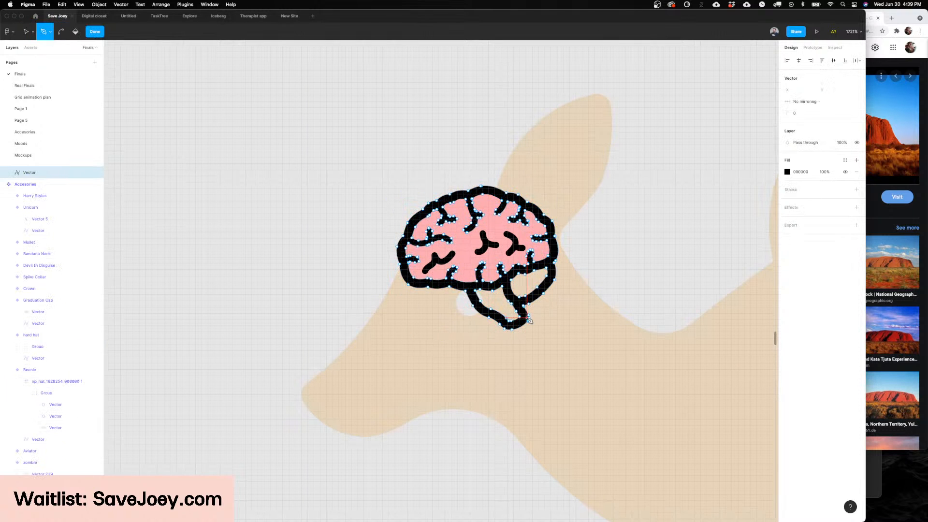
scroll(529, 320, "up", 5)
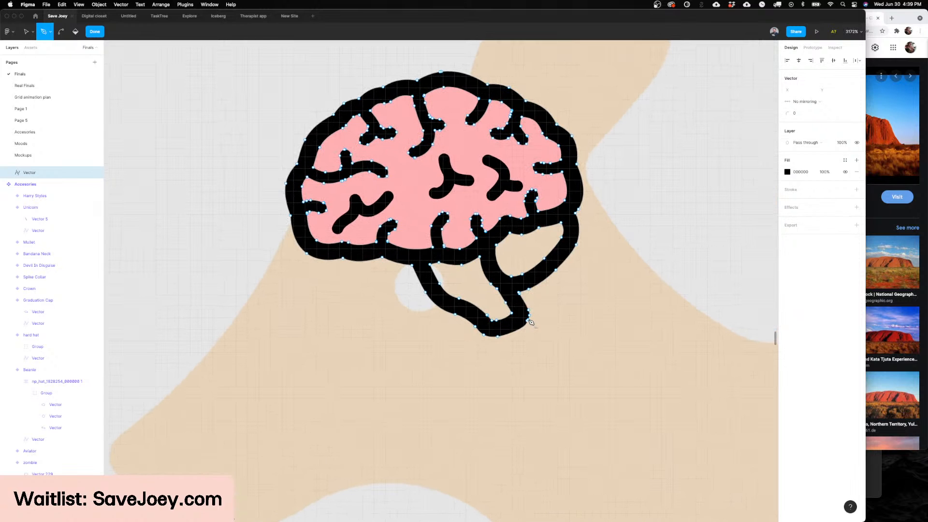
left_click(528, 321, "alt")
left_click(529, 315, "alt")
left_click(528, 310, "alt")
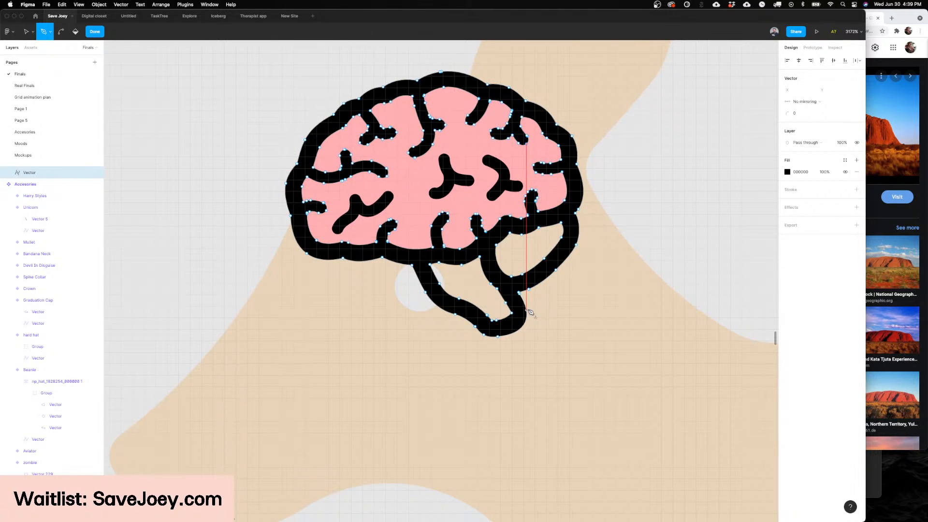
key("super")
key("super+z")
key("super+z")
key("super+z")
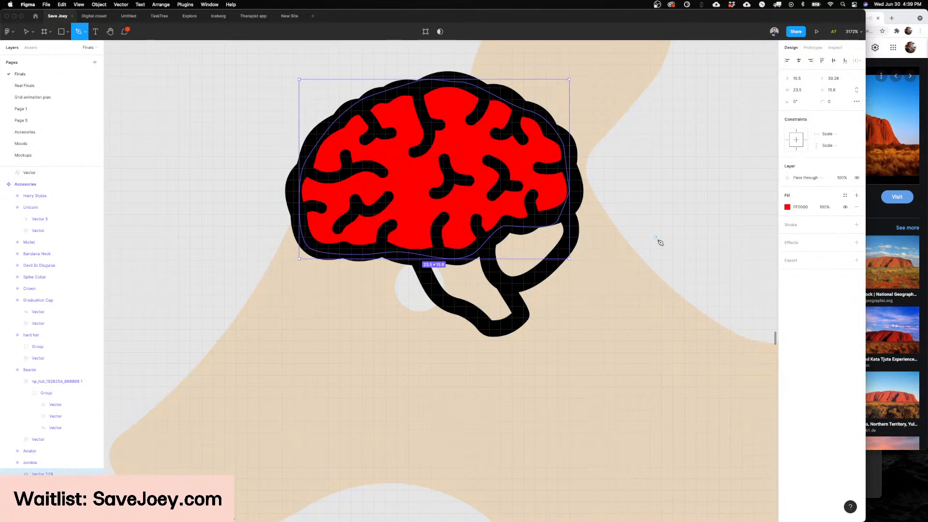
key("v")
key("super+shift+z")
key("Escape")
scroll(655, 235, "down", 2)
scroll(654, 235, "down", 5)
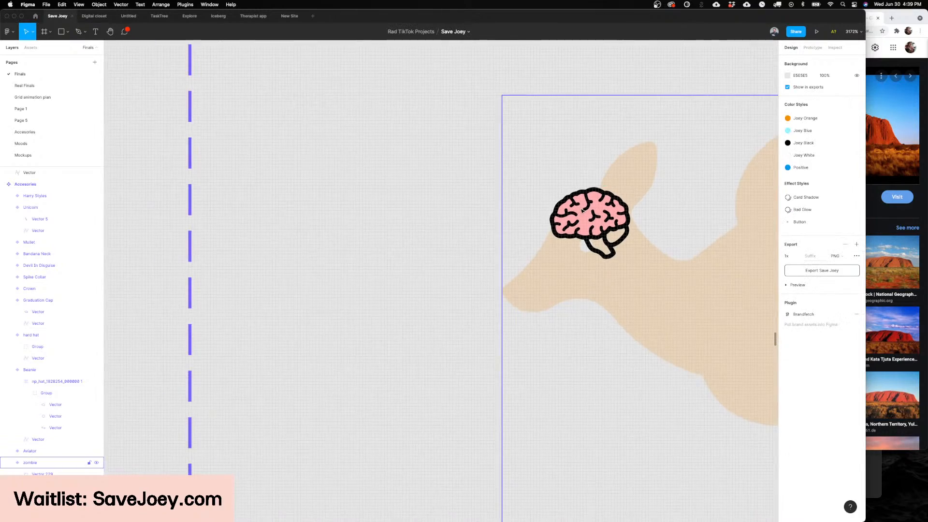
left_click(558, 225)
scroll(557, 225, "right", 1)
scroll(557, 225, "up", 1)
scroll(557, 226, "up", 3)
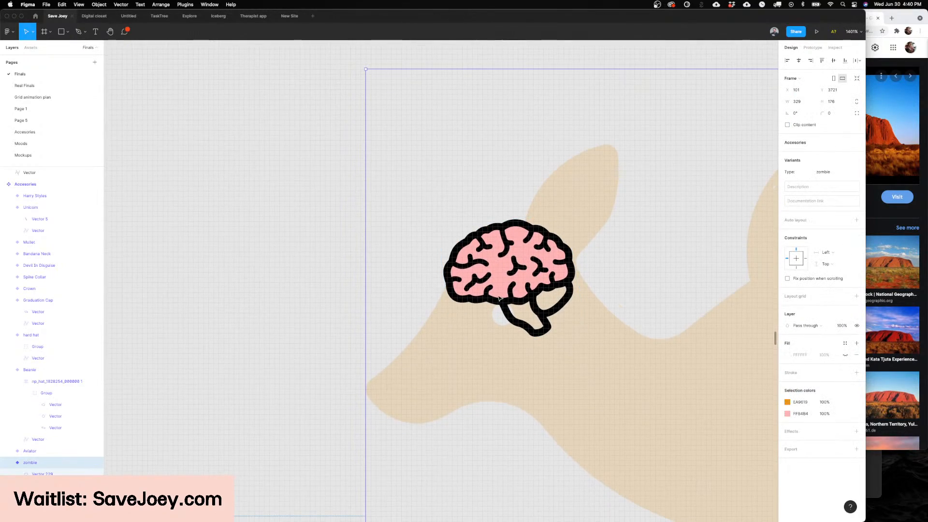
left_click(490, 282)
scroll(483, 282, "right", 3)
left_click_drag(425, 290, 436, 268)
key("super+z")
Step: Draw a closed shape about 28 × 18 with a curved upper edge over the brain's lower half and make it a solid fill
scroll(435, 269, "up", 3)
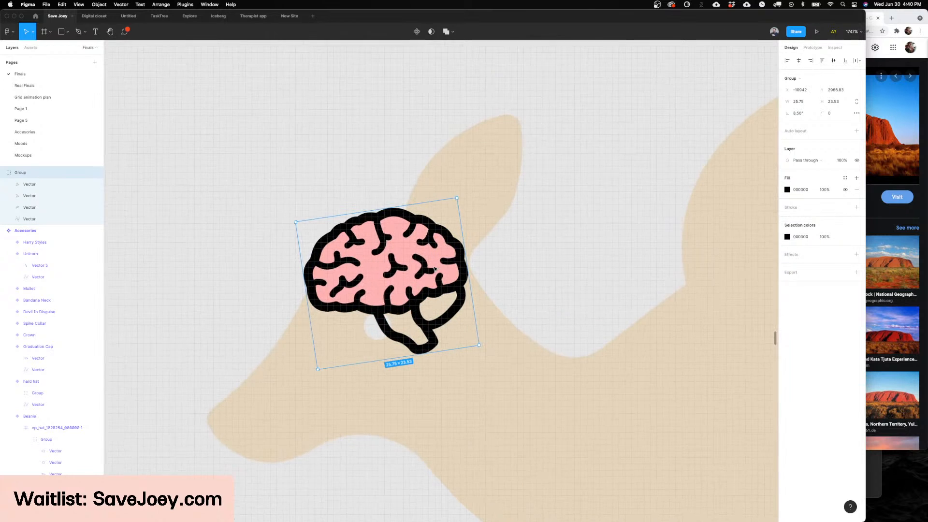
scroll(435, 269, "down", 3)
scroll(402, 273, "up", 2)
scroll(402, 273, "left", 1)
scroll(402, 273, "left", 2)
key("p")
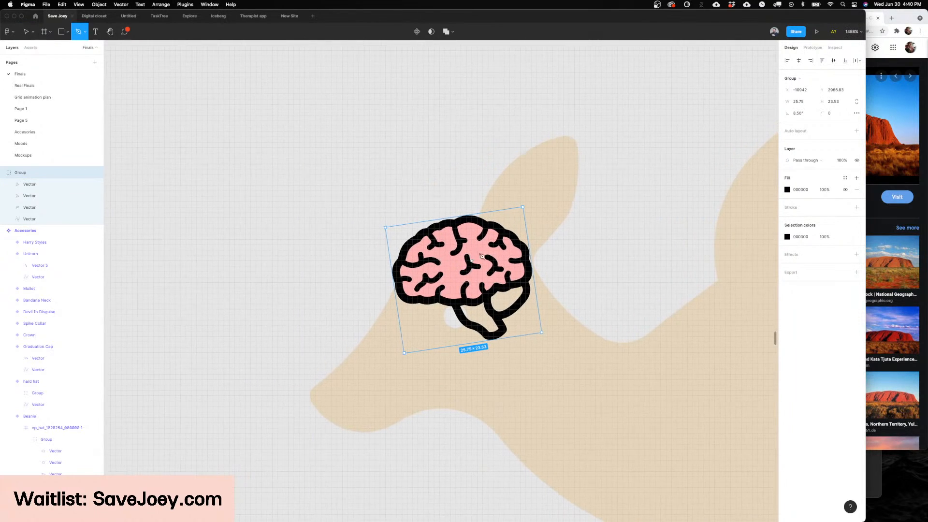
left_click(528, 255)
left_click_drag(458, 276, 418, 282)
left_click(393, 283)
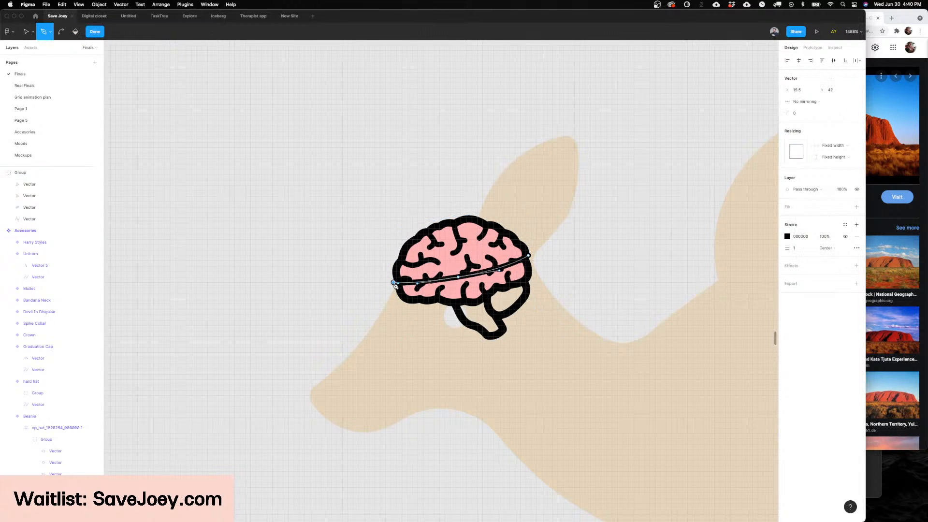
left_click_drag(407, 333, 435, 344)
left_click(521, 355)
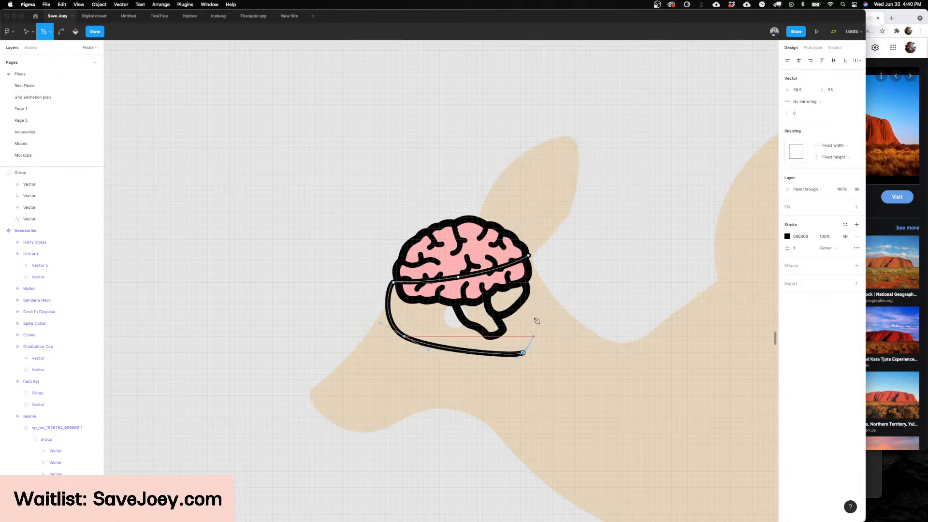
left_click(539, 290)
key("Escape")
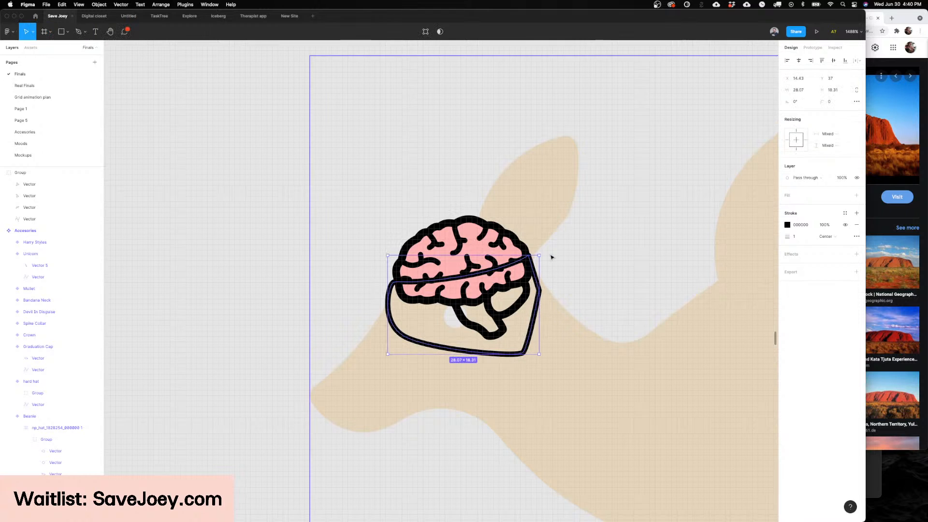
key("shift+x")
Step: Try to cut away the brain outline's lower half by subtracting it together with the drawn black shape
left_click(497, 234, "shift")
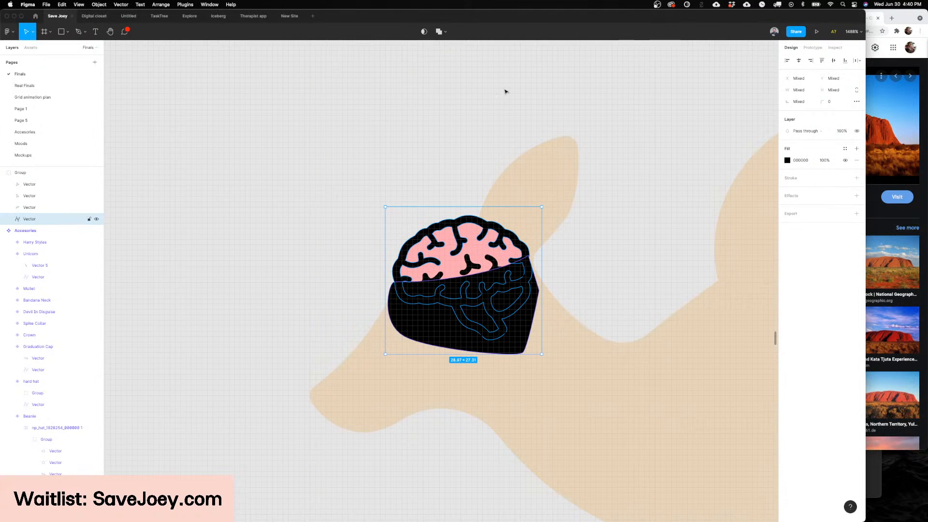
left_click(445, 32)
left_click(445, 59)
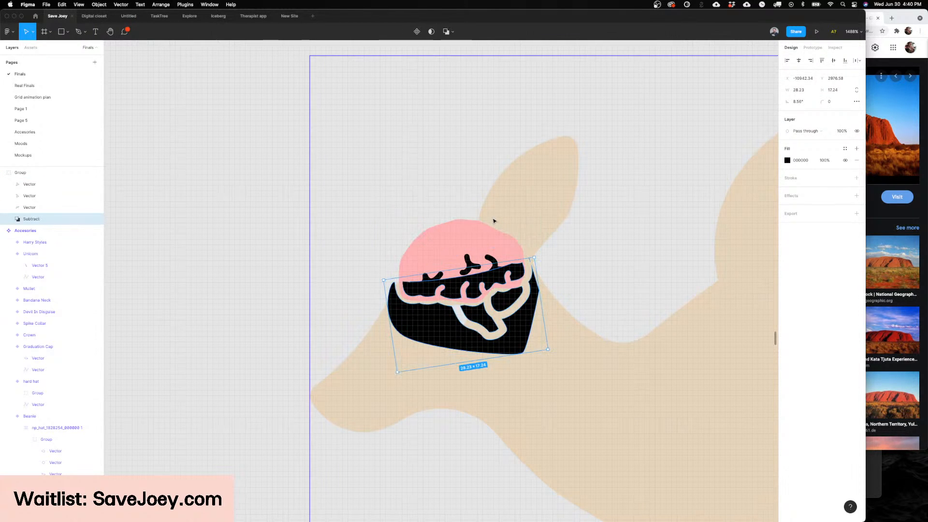
key("Escape")
key("super+z")
key("super+z")
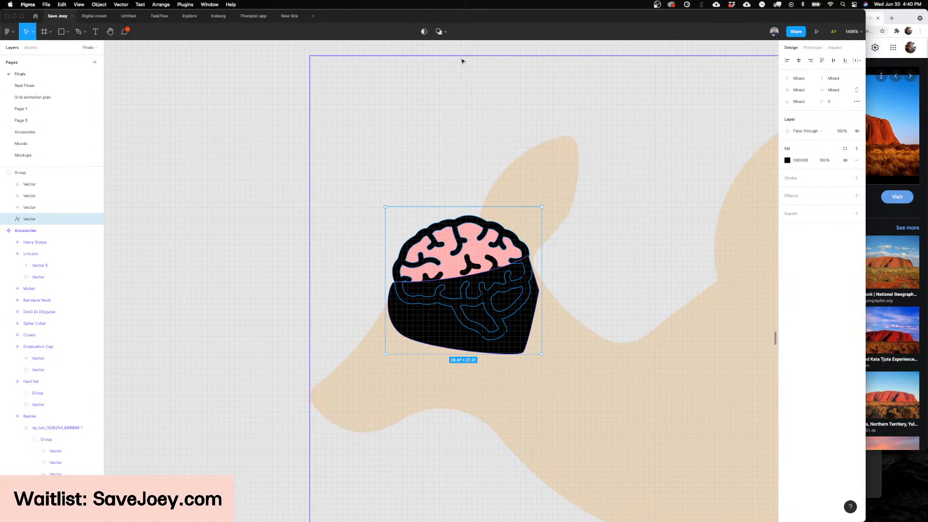
left_click(445, 31)
left_click(445, 58)
key("super+z")
key("Escape")
Step: Bring the main brain outline vector to the front of its group
left_click(47, 218)
key("super+alt+bracketright")
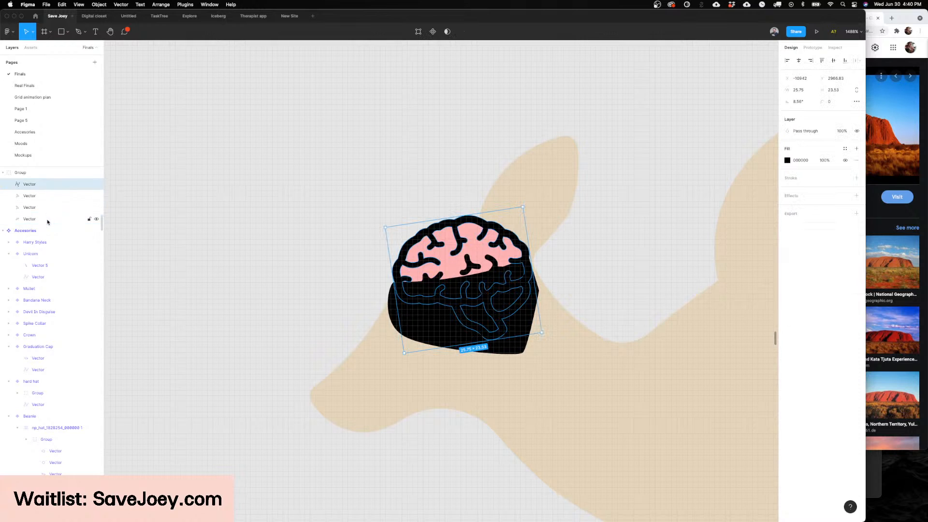
key("Escape")
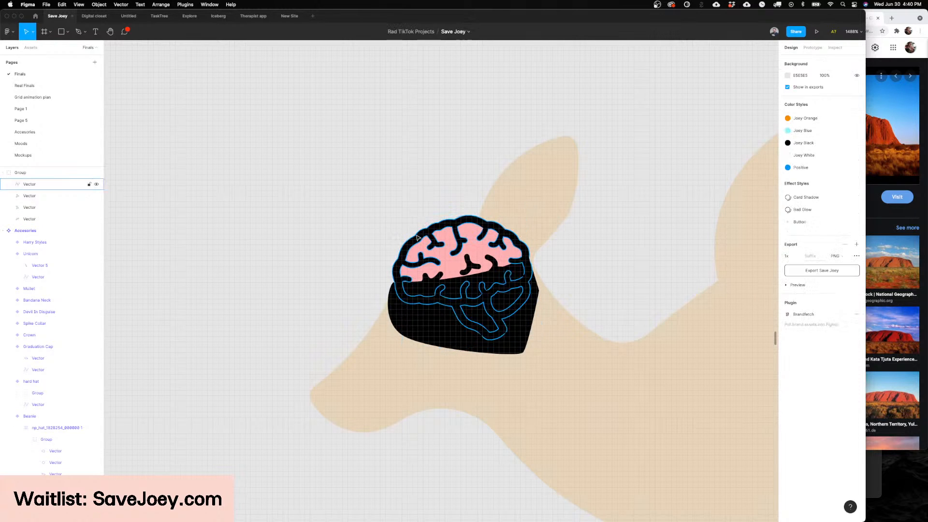
Step: Try the Subtract operation again on the reordered brain outline and the black cutting shape
left_click(415, 324)
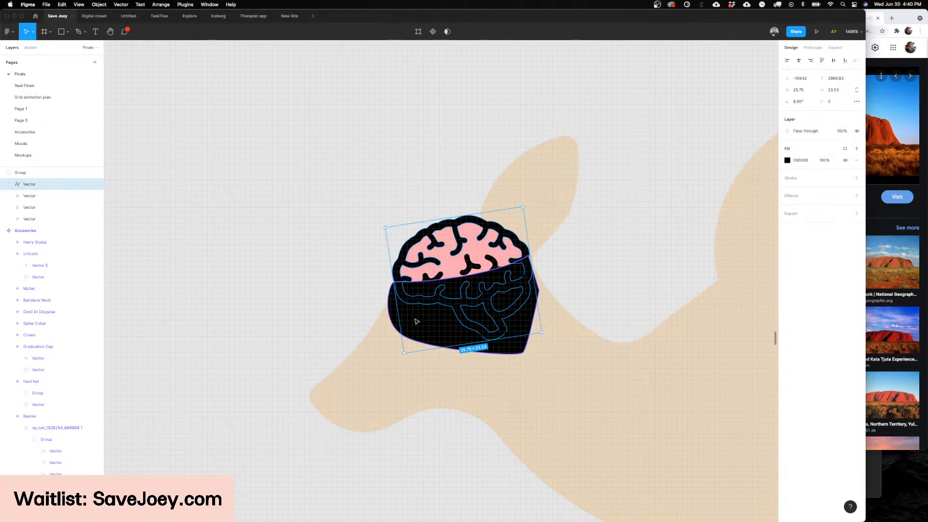
left_click(445, 33)
left_click(443, 57)
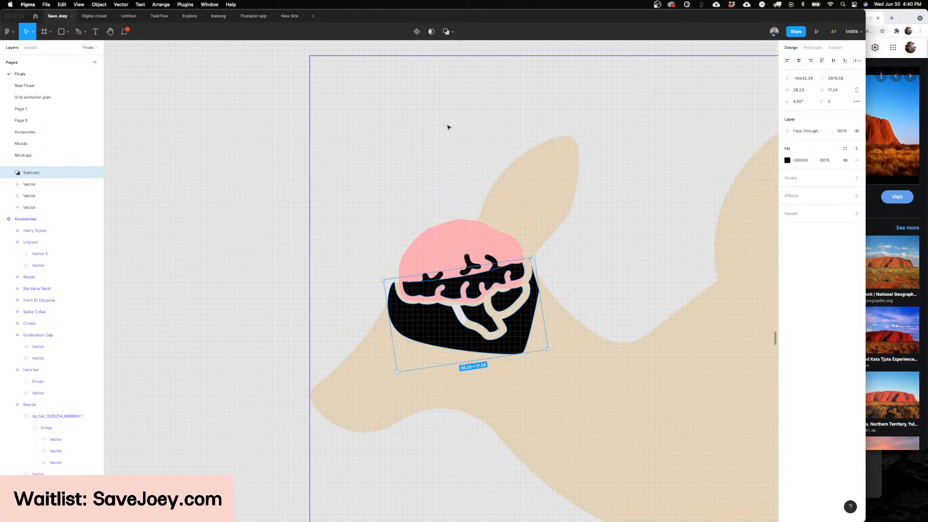
key("Escape")
left_click(68, 177)
key("super+z")
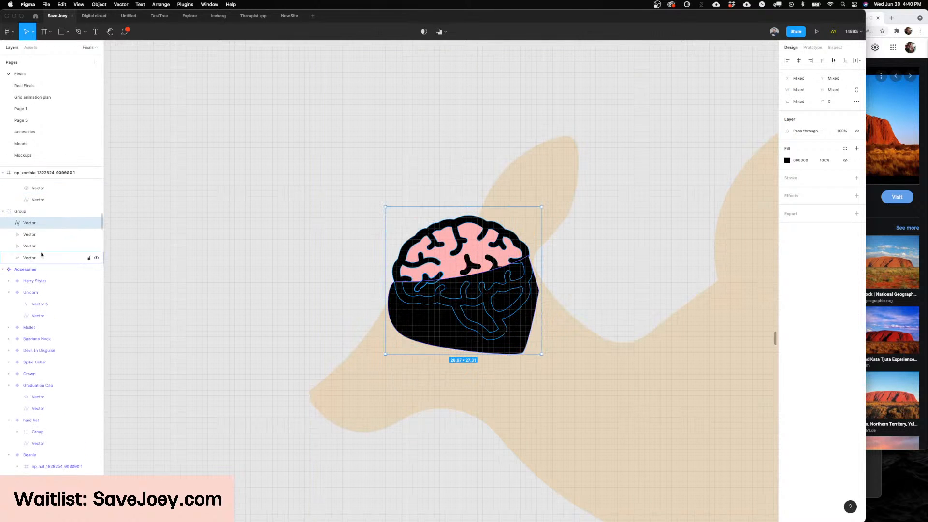
Step: Move the black cutting shape out of the zombie component to the brain outline's level and place it over the brain's lower half
key("Escape")
left_click(408, 247)
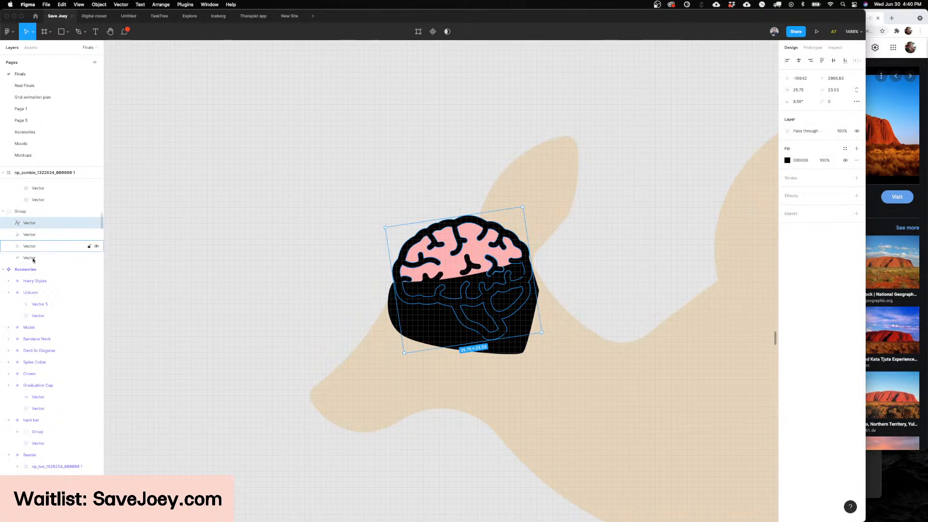
left_click(411, 323)
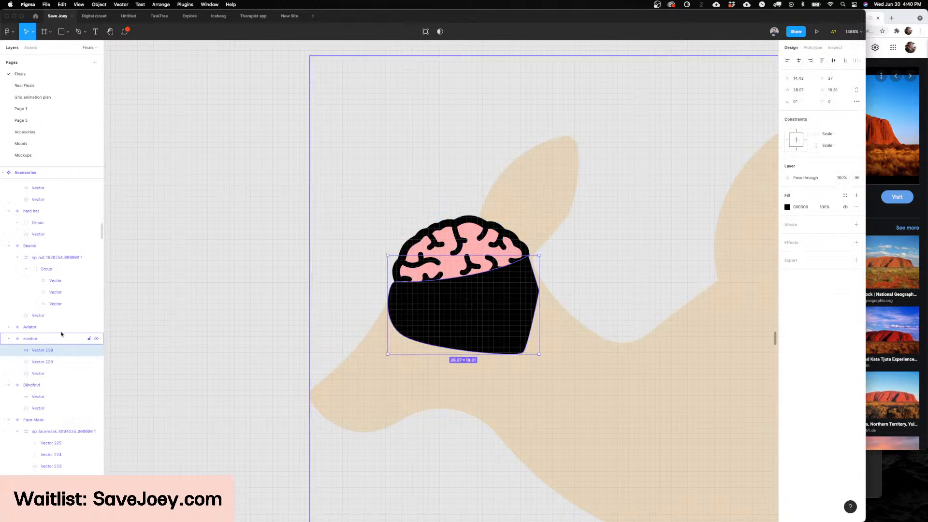
key("BackSpace")
key("super+v")
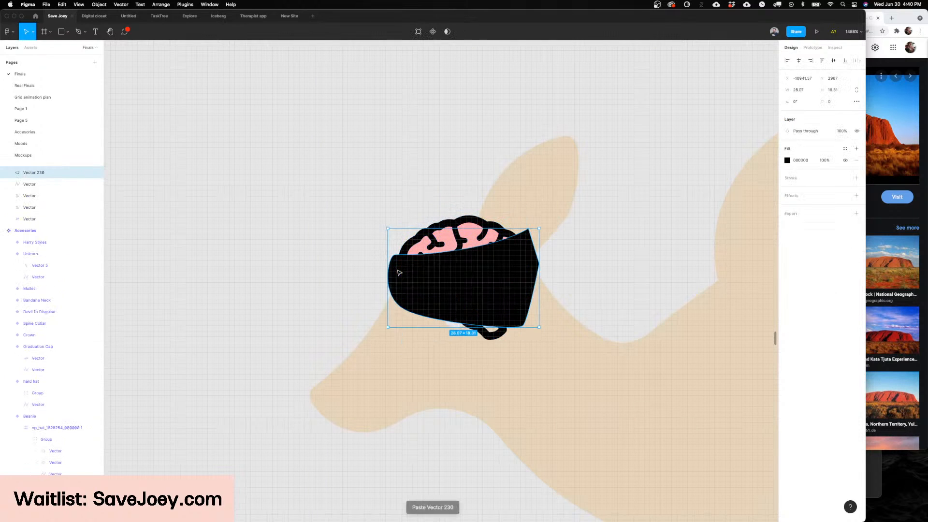
key("Right")
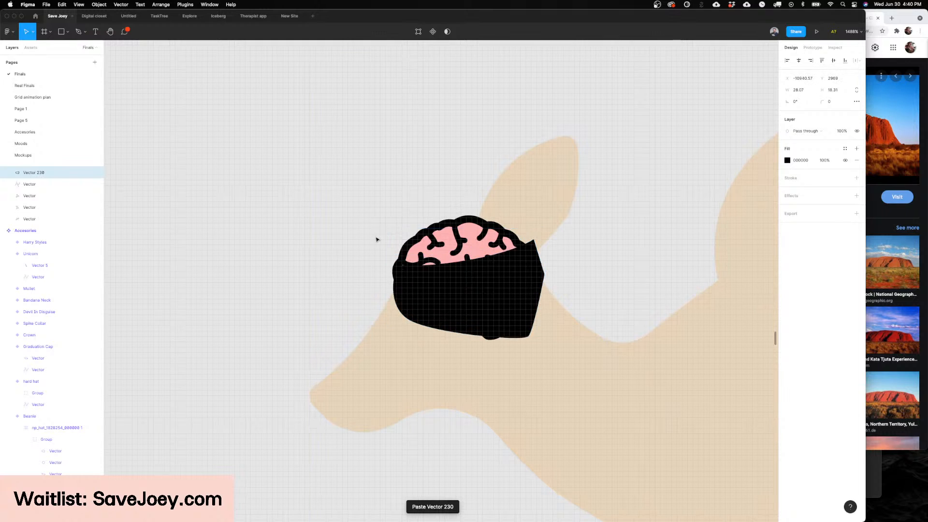
key("Down")
key("Down")
key("Down")
key("Down")
key("Down")
key("Down")
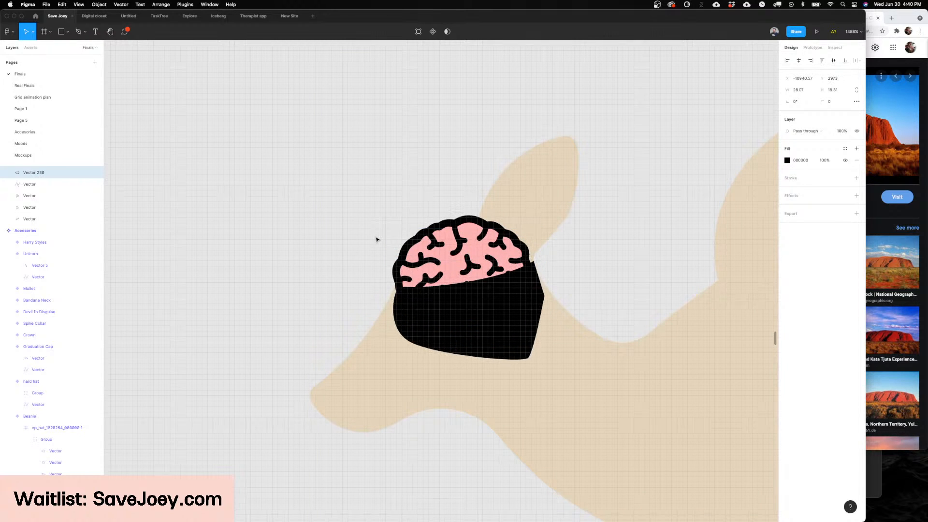
Step: Subtract the black cutting shape from the main brain outline vector
left_click(405, 248, "shift")
left_click(453, 31)
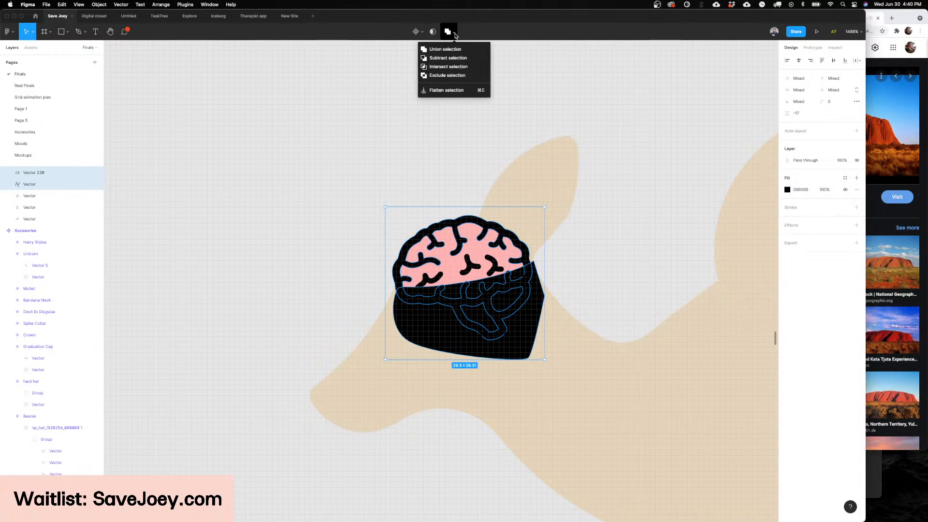
left_click(454, 62)
key("super+z")
left_click(453, 31)
left_click(445, 61)
key("Escape")
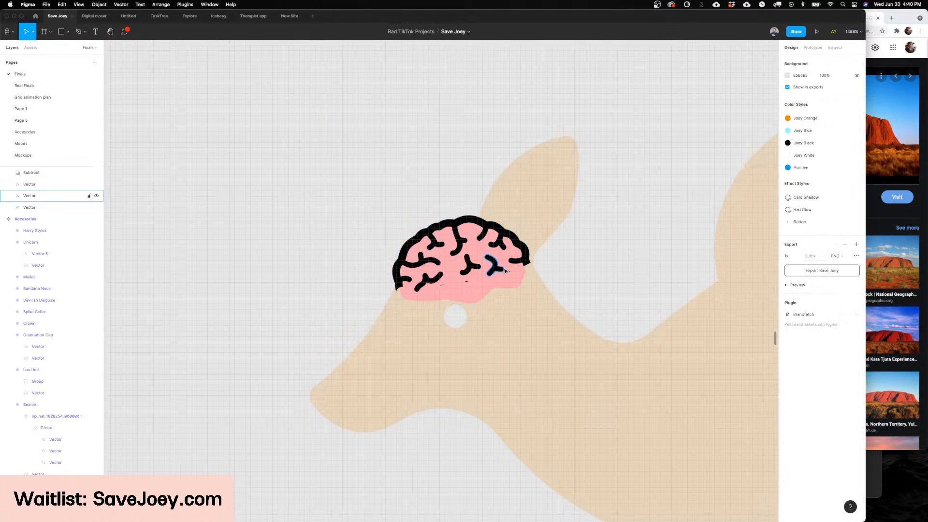
Step: Draw a curved black line about 25 × 5 with the Pen tool along the brain's cut lower edge
key("p")
left_click(531, 263)
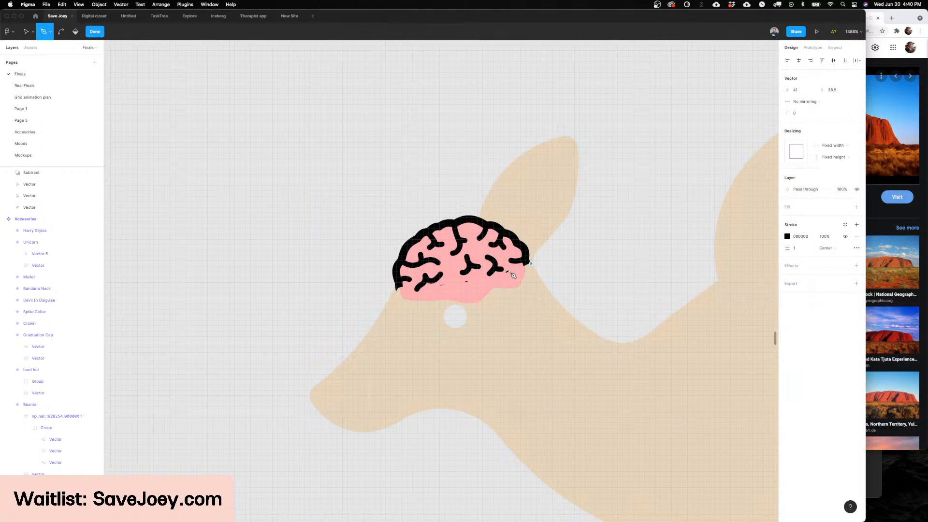
left_click_drag(455, 288, 419, 298)
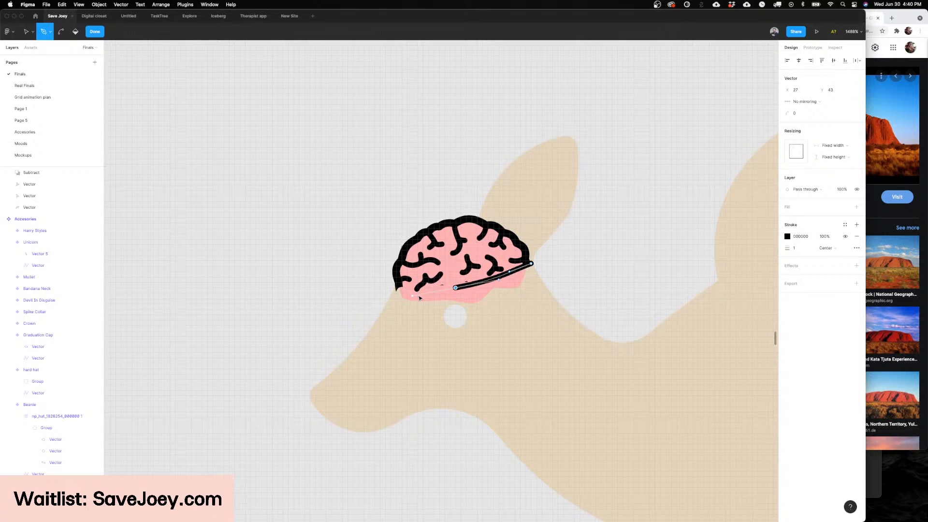
left_click(395, 291)
key("Return")
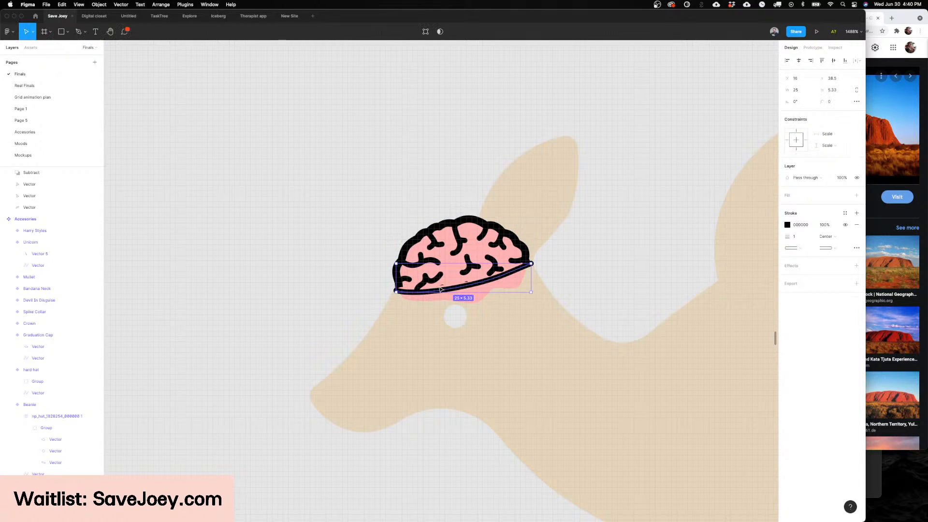
key("Escape")
Step: Remove the anchor points along the bulging lower edge of the pink brain fill, keeping only its two lower corner points
double_click(458, 266)
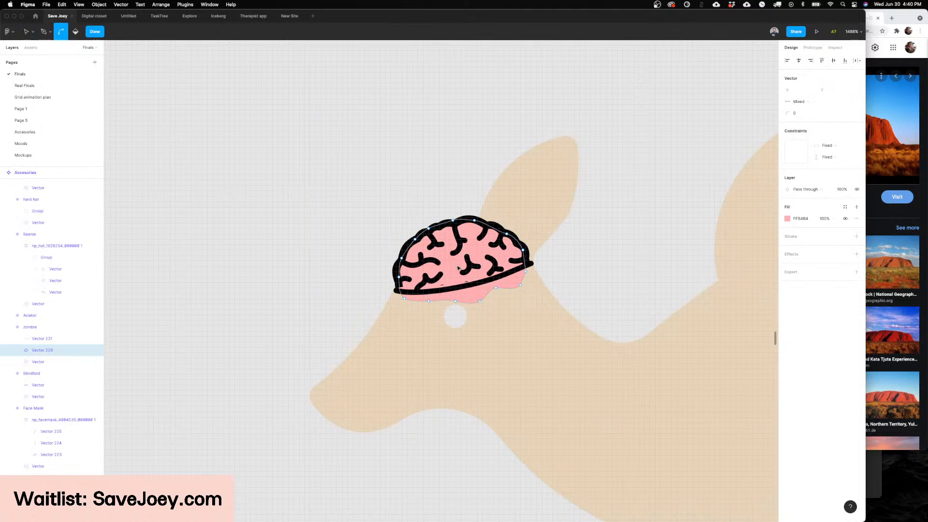
scroll(457, 265, "up", 5)
key("v")
left_click_drag(457, 328, 458, 310)
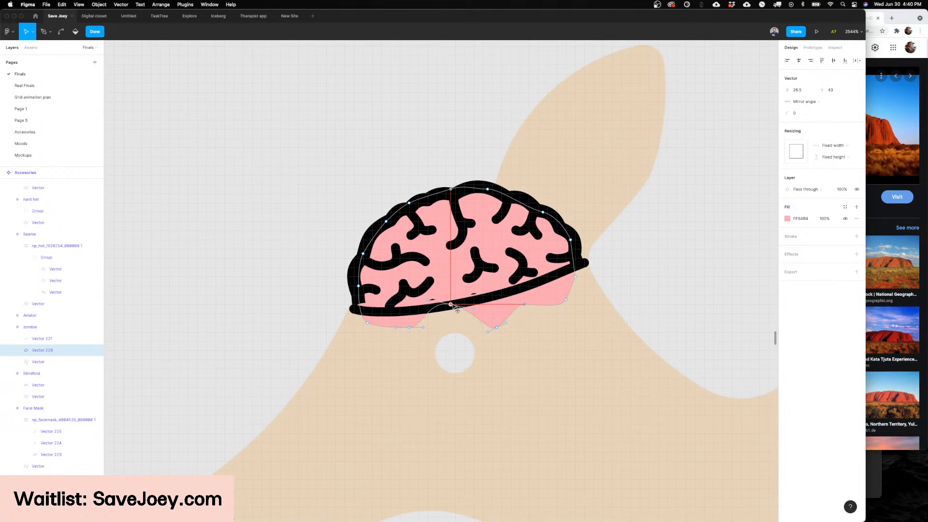
key("p")
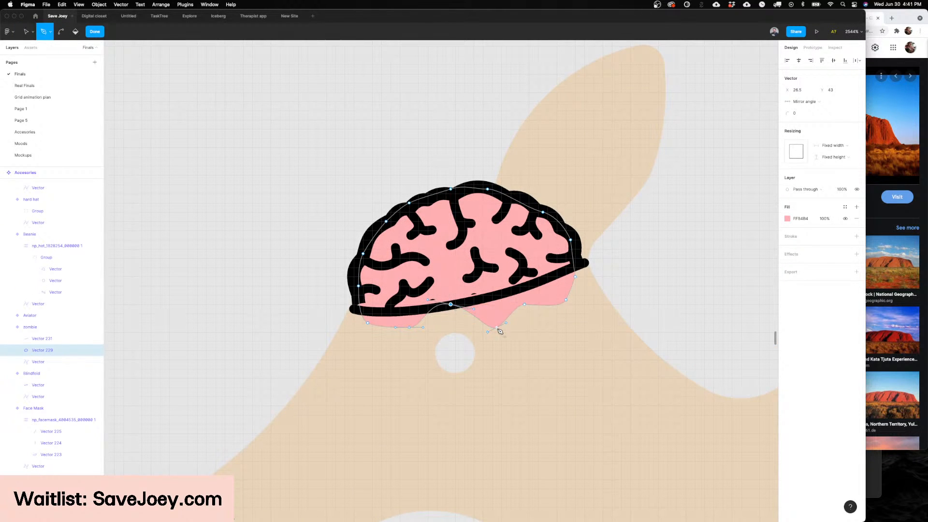
left_click(497, 328, "alt")
left_click(452, 305, "alt")
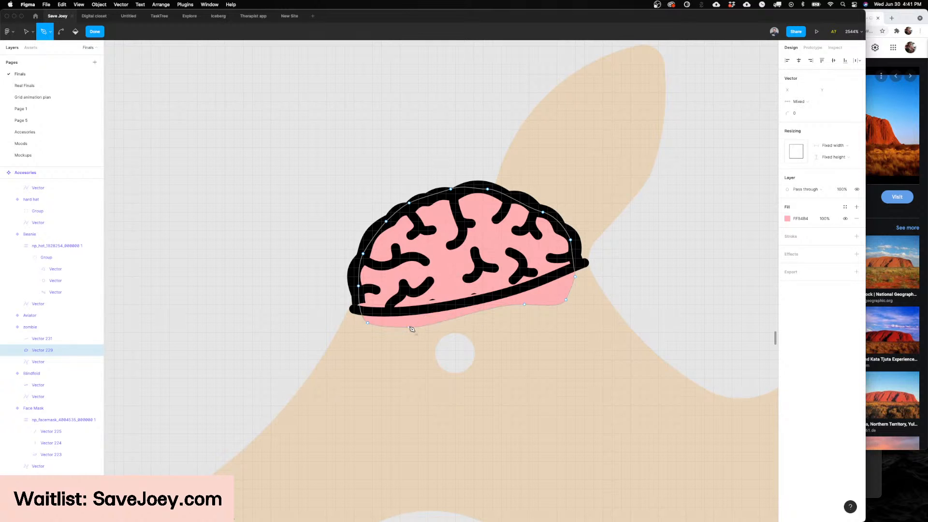
left_click(525, 307, "alt")
left_click(565, 300, "alt")
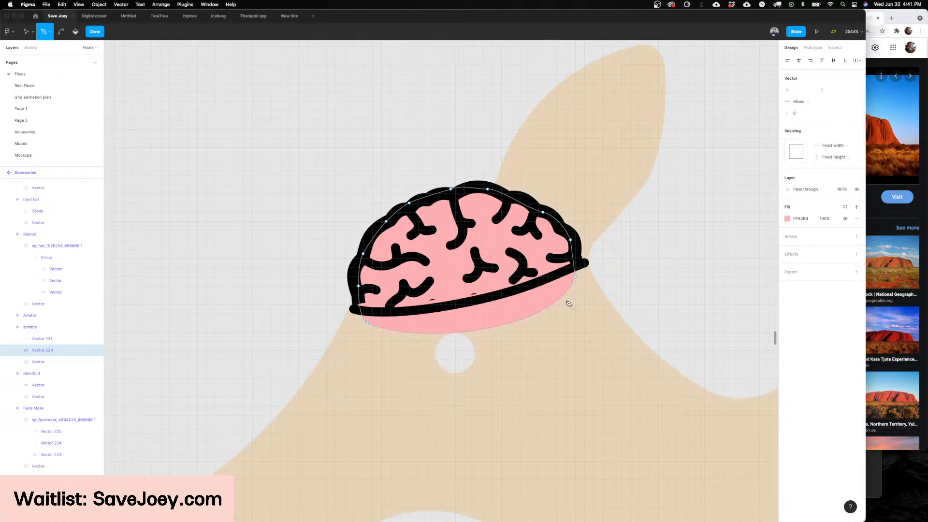
Step: Move the pink fill's lower corners onto the curved black base line so no pink sticks out below the brain
key("v")
left_click(576, 268)
left_click_drag(576, 268, 506, 290)
left_click_drag(412, 347, 407, 326)
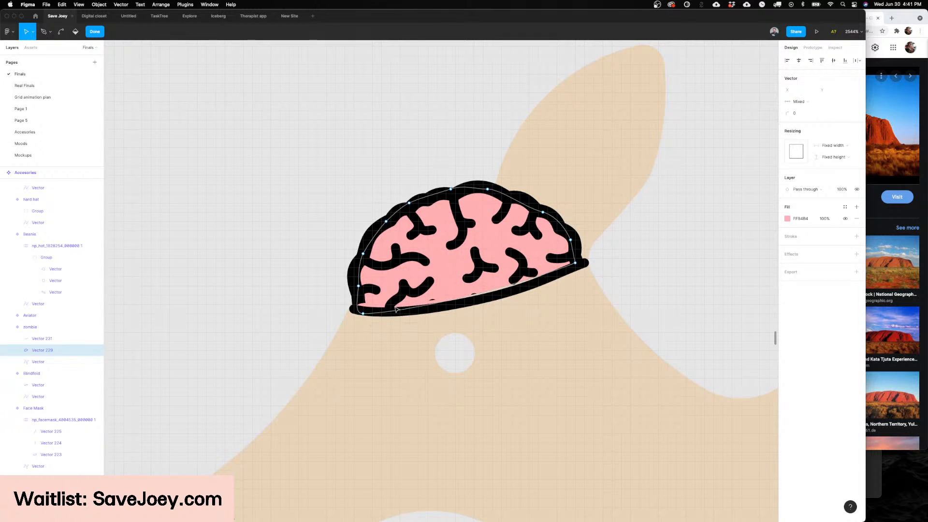
key("Escape")
key("Escape")
Step: Delete the original zombie icon frame below the kangaroo
scroll(531, 264, "down", 5)
scroll(600, 246, "down", 5)
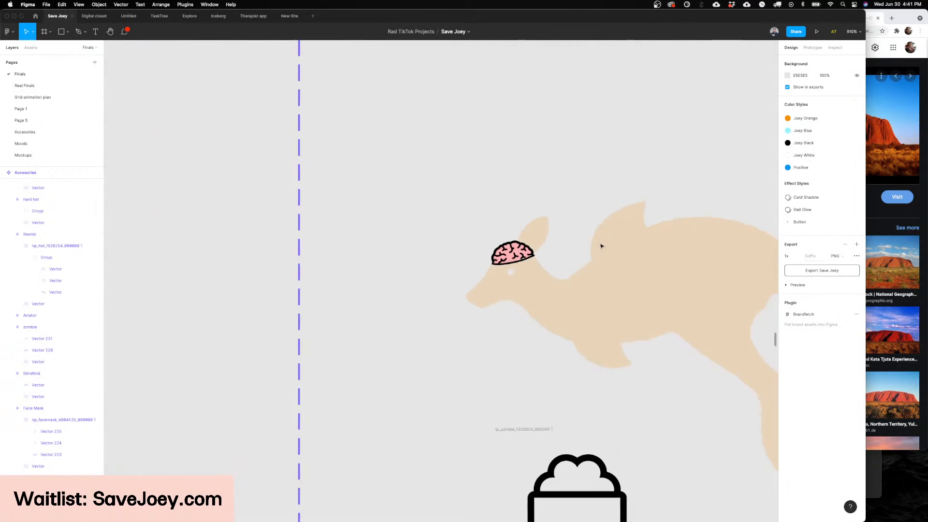
scroll(600, 246, "down", 2)
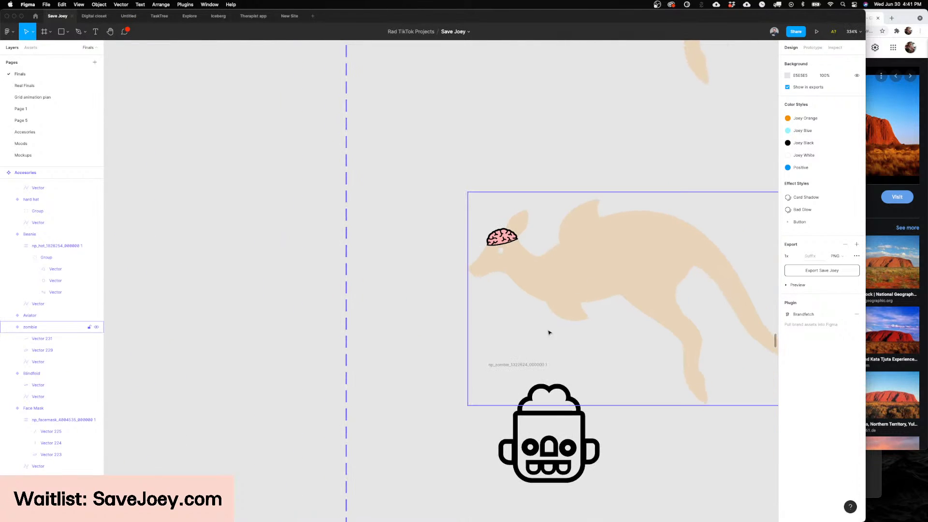
left_click(535, 360)
key("Delete")
scroll(502, 316, "right", 1)
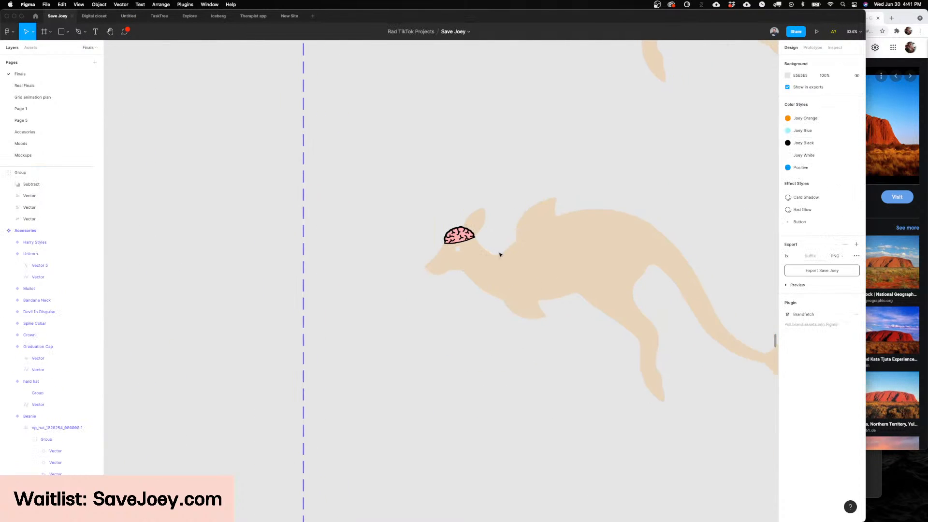
key("super+z")
key("Delete")
scroll(472, 205, "up", 5)
scroll(457, 290, "up", 8)
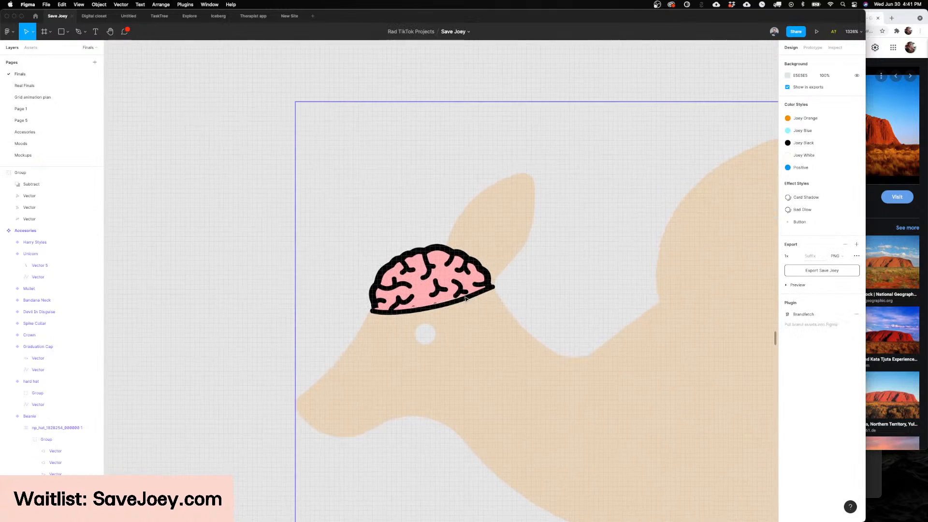
key("l")
mouse_move(401, 334)
left_mouse_down()
mouse_move(449, 334)
mouse_move(425, 357)
left_mouse_up()
key("super+d")
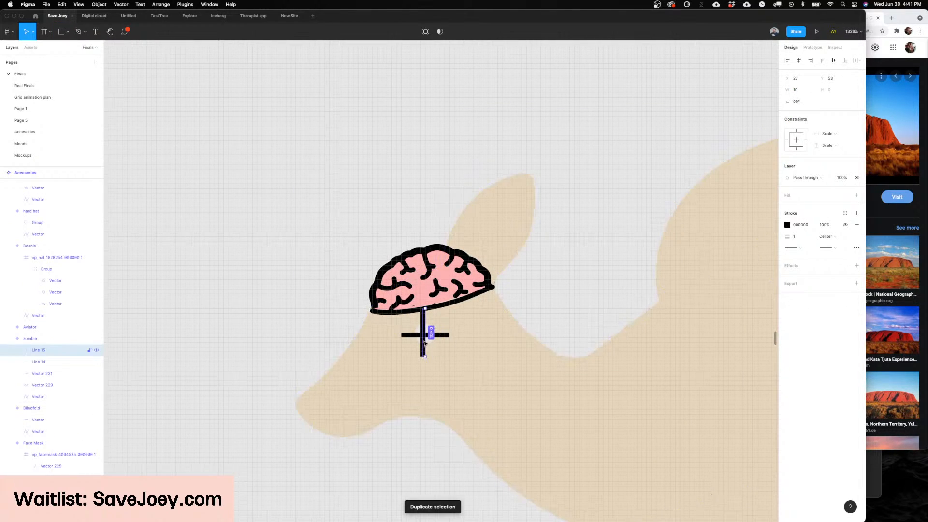
scroll(426, 332, "up", 4)
key("Delete")
left_click(425, 330)
key("Delete")
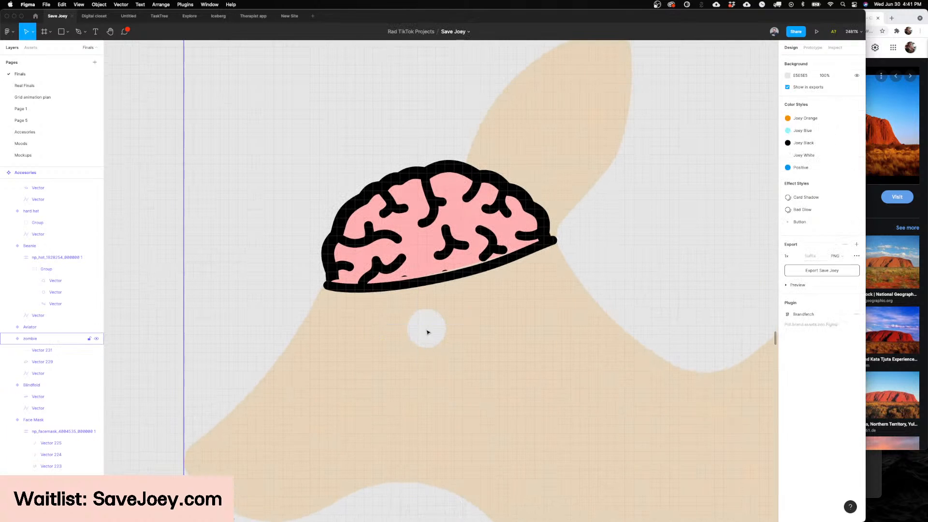
Step: Draw a vertical 2 × 8 rectangle over the kangaroo's eye and give it a corner radius of 10
key("r")
left_click_drag(418, 299, 436, 370)
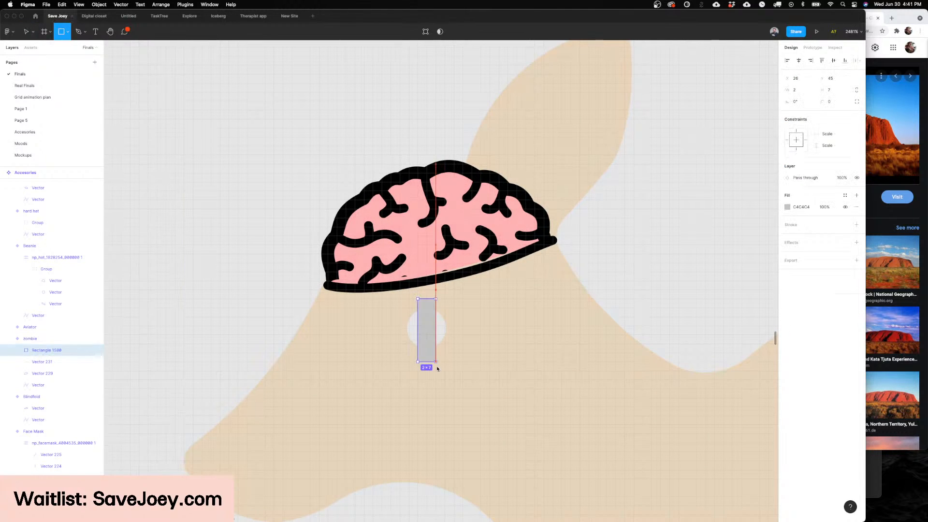
left_click(827, 101)
type("10")
key("Return")
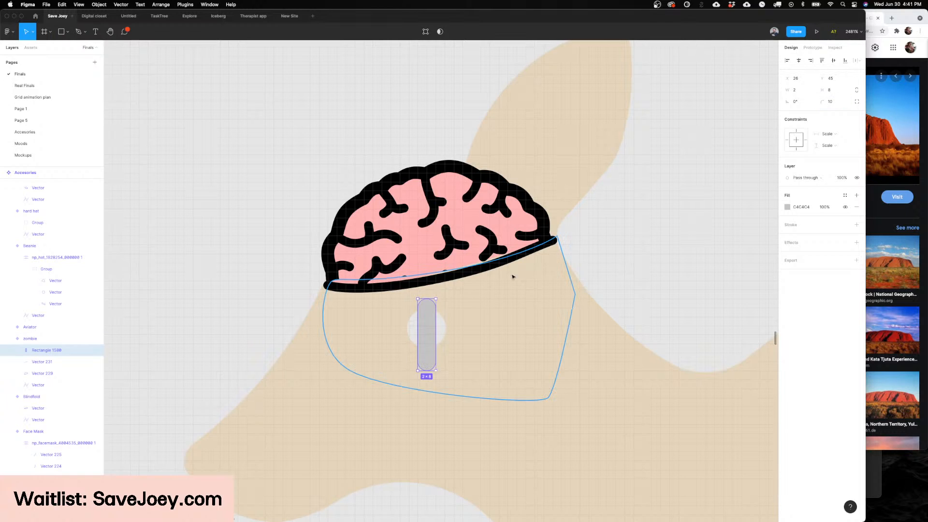
Step: Duplicate the rounded bar, rotate the copy 90° to form a cross, and fill both bars with black 000000
key("super+d")
left_click_drag(438, 300, 460, 346)
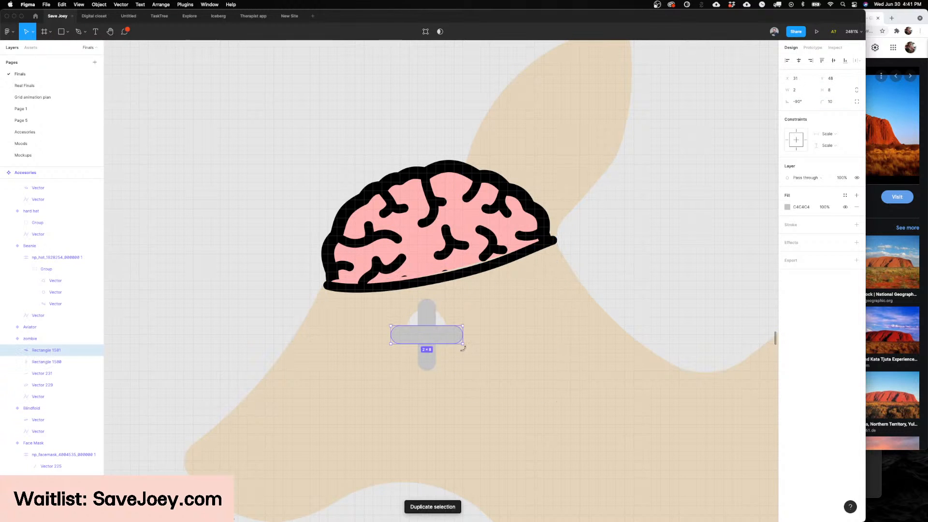
left_click(430, 311, "shift")
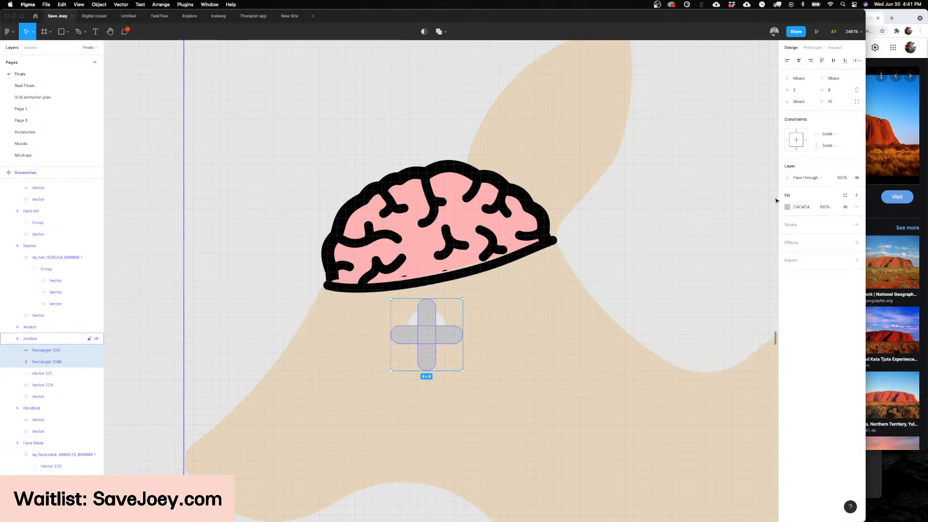
left_click(787, 207)
left_click(707, 363)
left_click(679, 364)
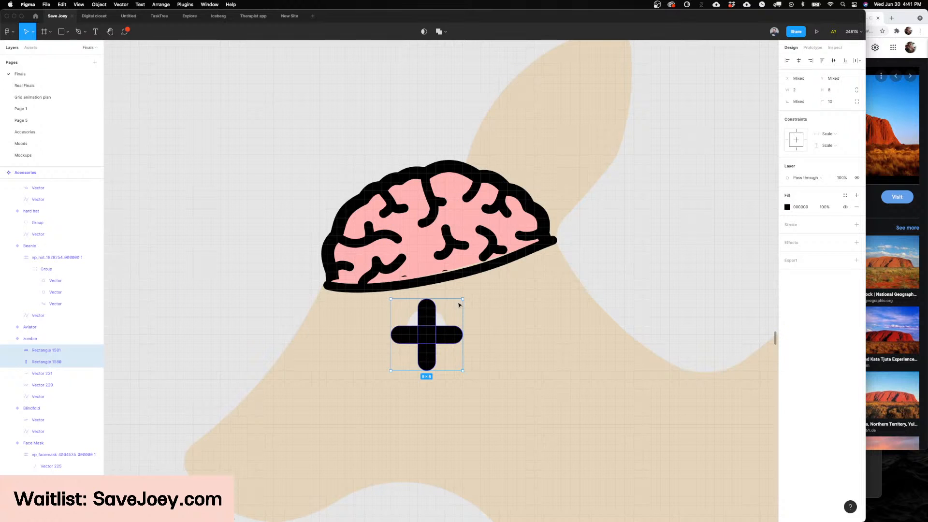
Step: Rotate the black cross into an X, flatten it into one vector and move it up over the eye
left_click_drag(464, 300, 480, 335)
key("Up")
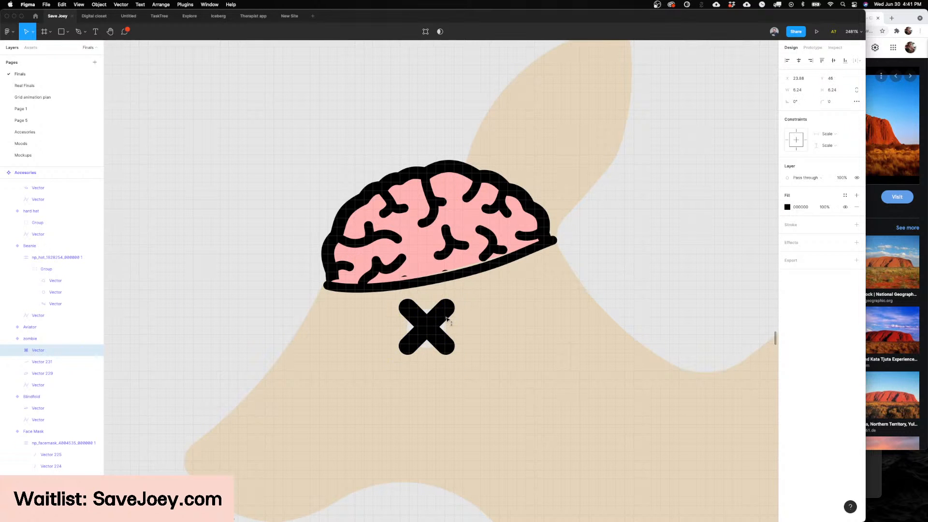
scroll(449, 327, "down", 5)
left_click(535, 264)
scroll(536, 264, "down", 4)
scroll(535, 263, "down", 6)
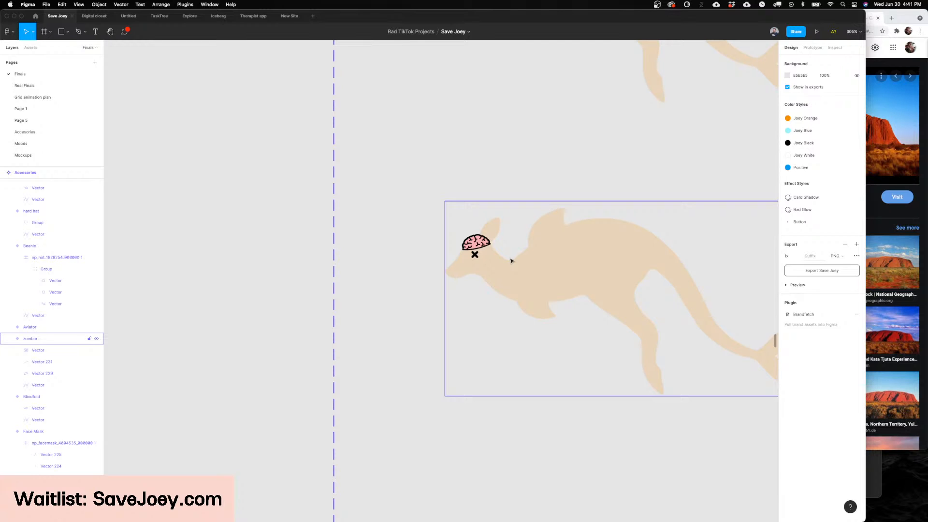
Step: Reshape the upper edge of the cutting shape in the subtracted brain outline so the cut follows the curved base line
scroll(489, 205, "up", 5)
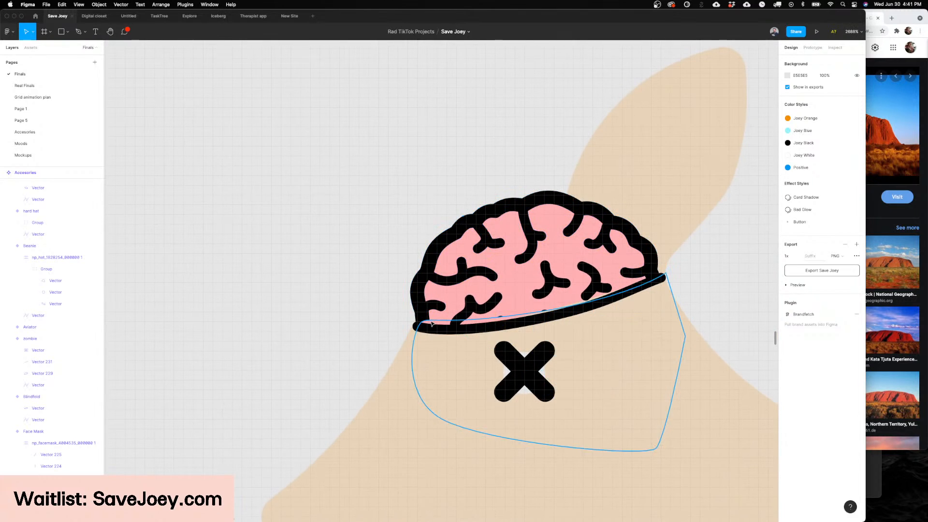
left_click(447, 330)
double_click(445, 324)
left_click(417, 326)
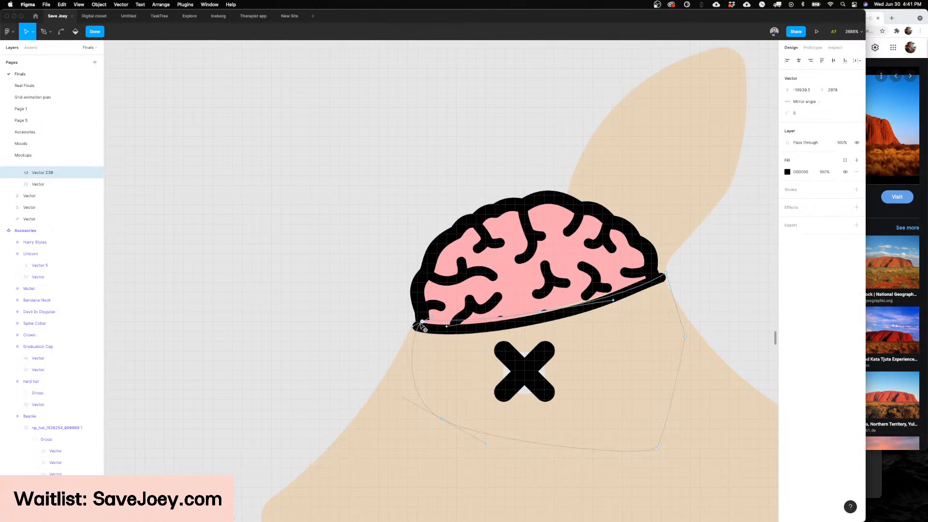
left_click_drag(427, 322, 480, 331)
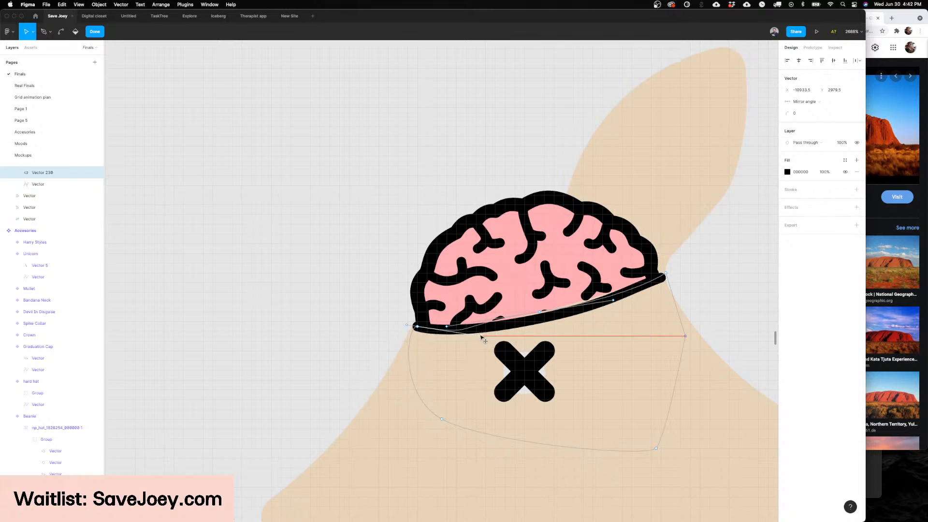
left_click_drag(539, 314, 554, 317)
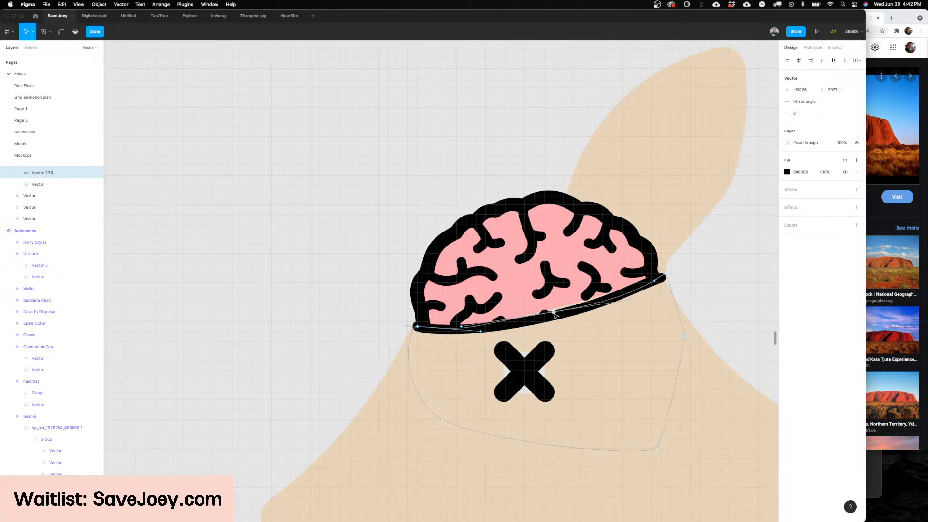
key("Escape")
Step: Reshape the lower edge of the pink brain fill so it follows the curved black base line
double_click(527, 301)
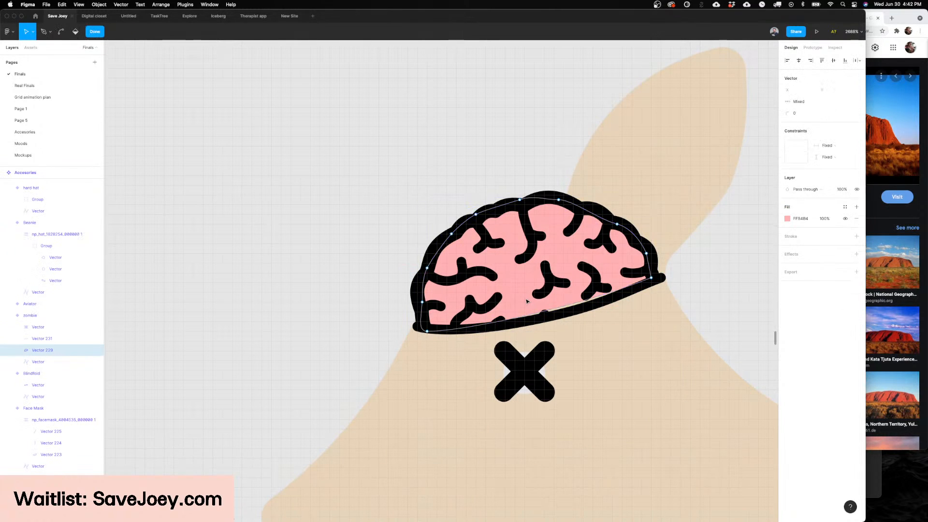
left_click(650, 278)
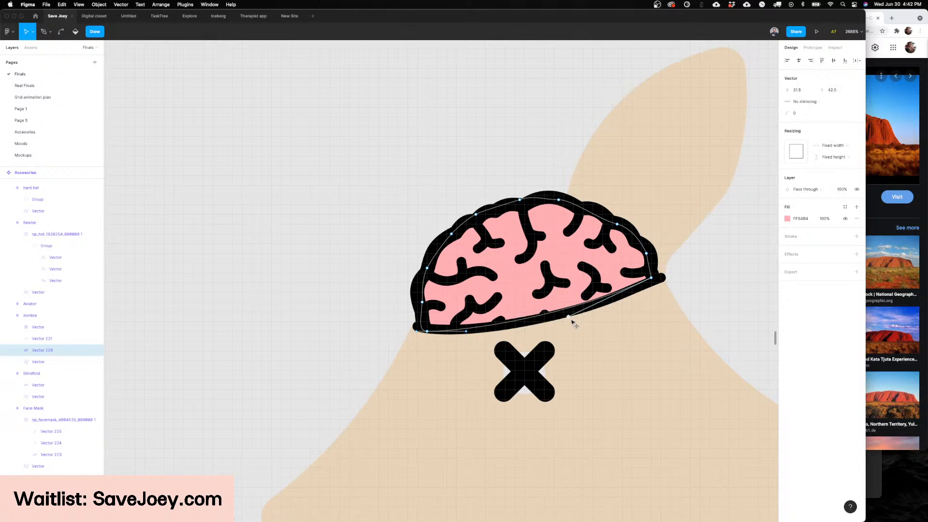
key("Escape")
key("Escape")
scroll(630, 312, "down", 5)
scroll(631, 312, "down", 5)
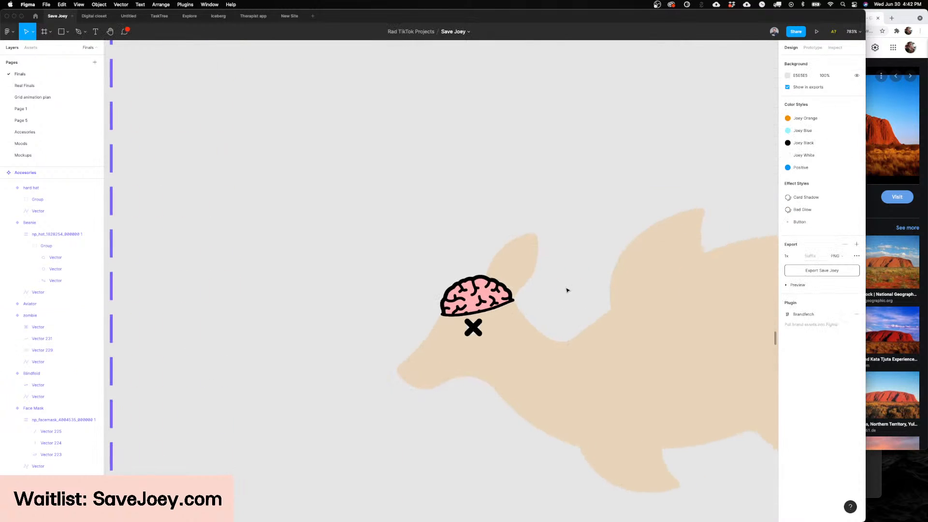
Step: Nudge the black X eye slightly to the left on the kangaroo's face
scroll(566, 290, "right", 1)
scroll(556, 290, "up", 3)
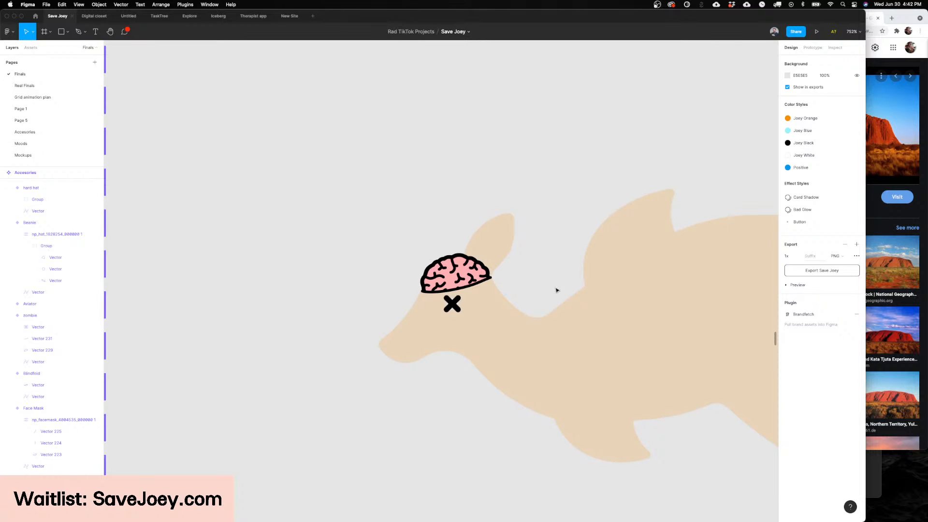
scroll(532, 267, "up", 2)
scroll(491, 275, "up", 3)
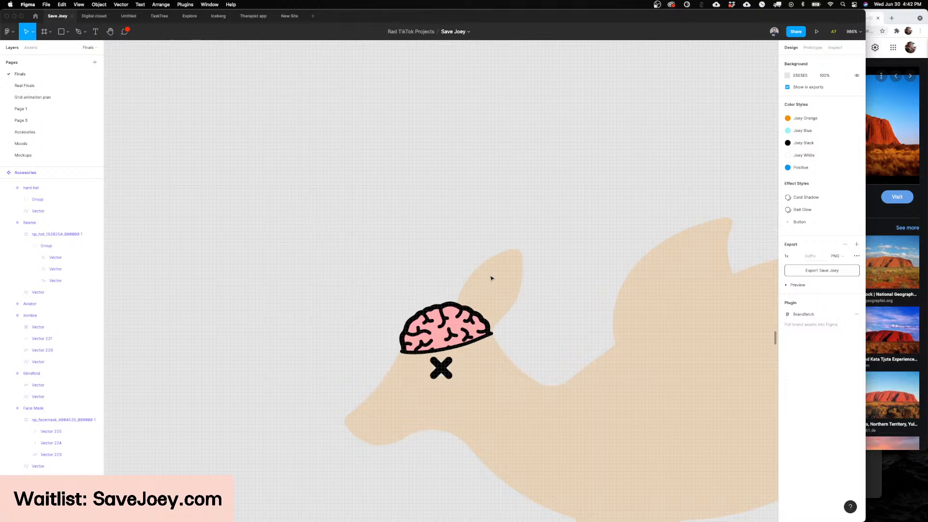
scroll(490, 277, "down", 6)
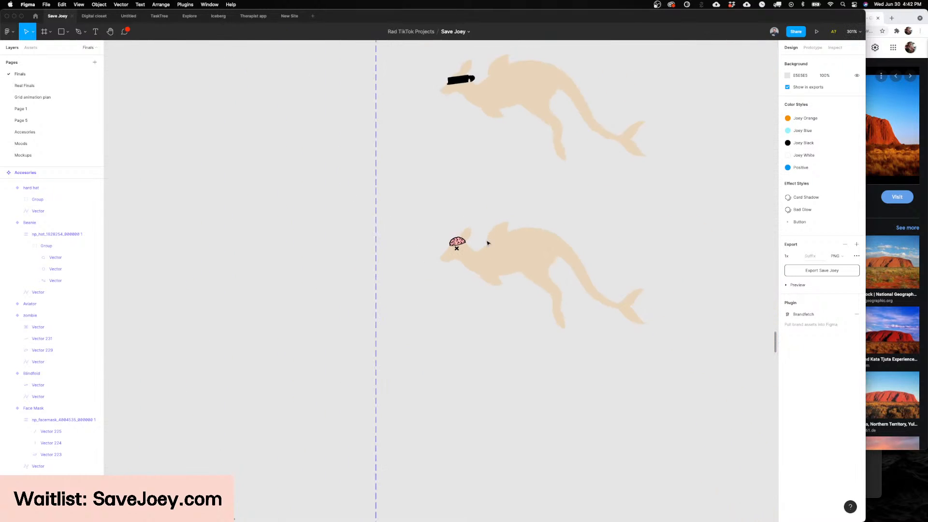
scroll(487, 243, "up", 3)
scroll(474, 213, "up", 2)
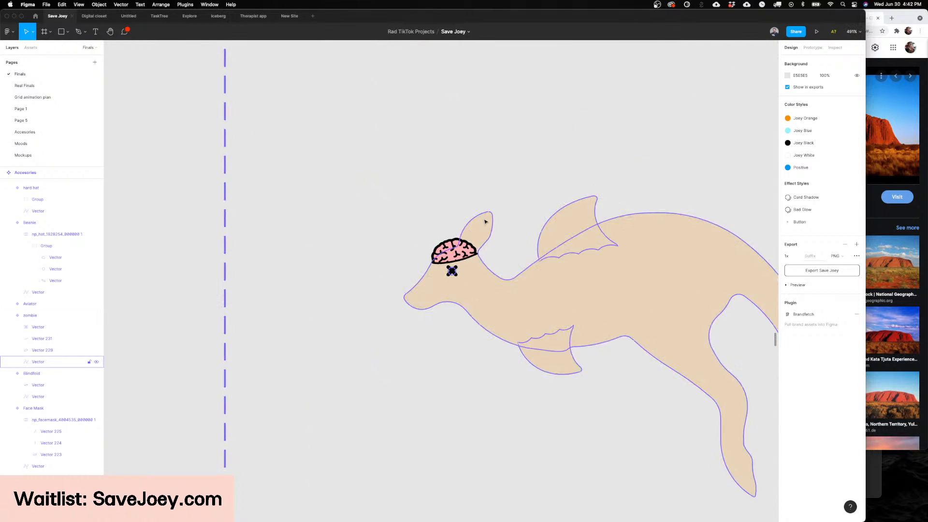
scroll(463, 241, "up", 5)
left_click(453, 269)
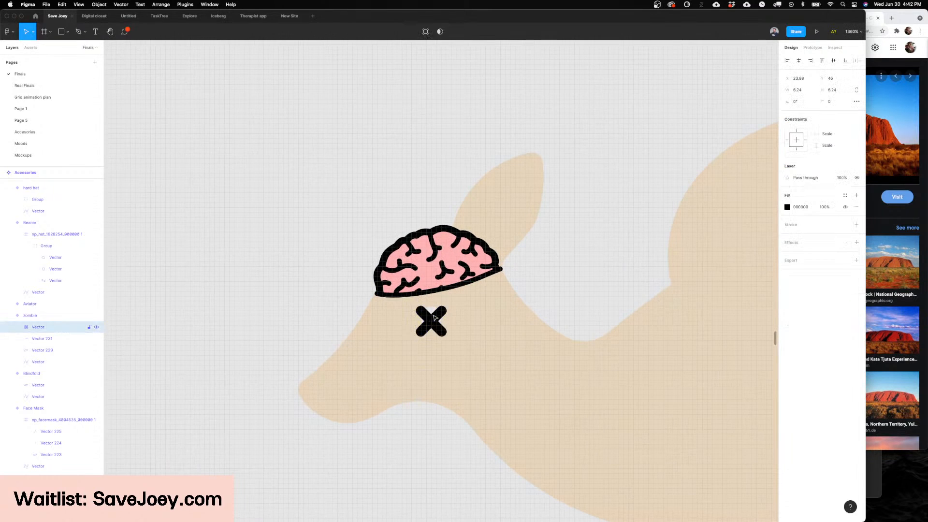
key("Up")
key("Left")
key("Down")
left_click(600, 281)
scroll(588, 250, "down", 6)
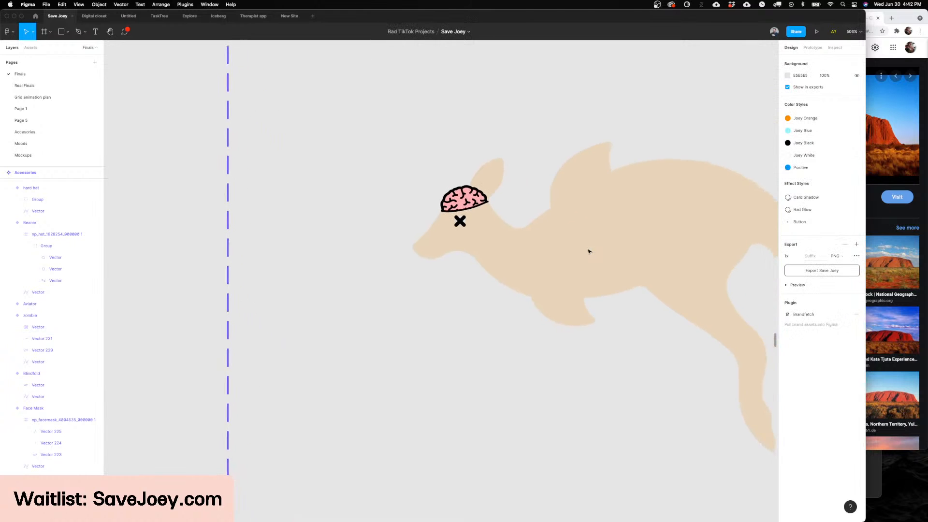
Step: Draw a wavy black line, about 8.5 × 6.5, across the upper part of the kangaroo's ear
scroll(589, 252, "up", 1)
scroll(588, 251, "up", 1)
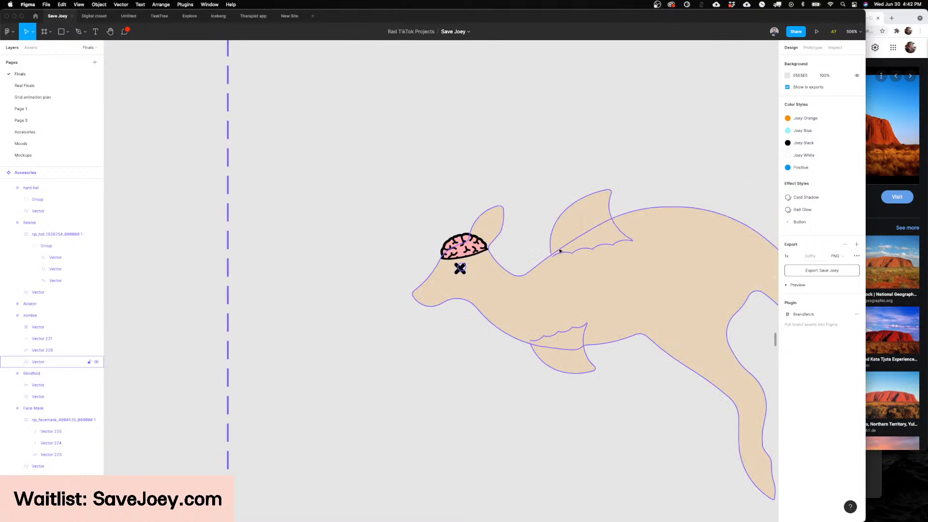
scroll(559, 251, "up", 1)
scroll(487, 232, "up", 5)
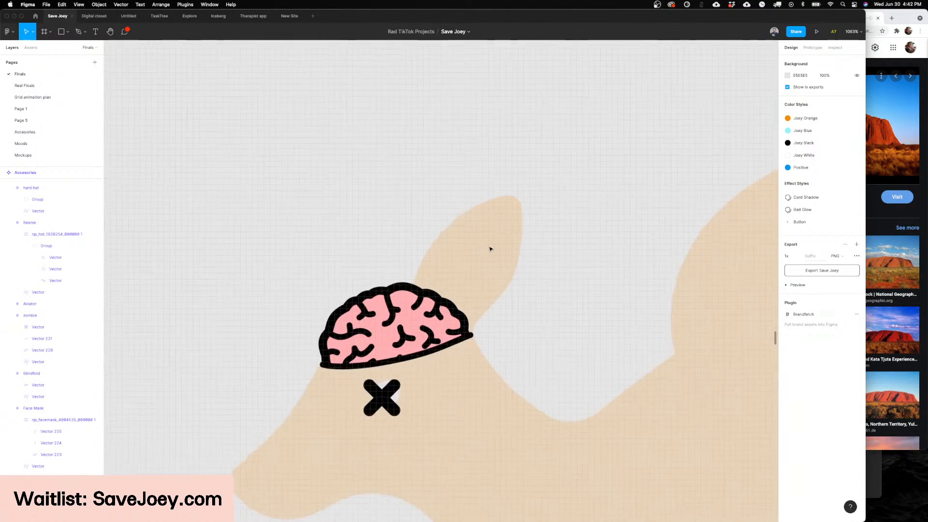
scroll(490, 249, "down", 4)
scroll(500, 248, "down", 2)
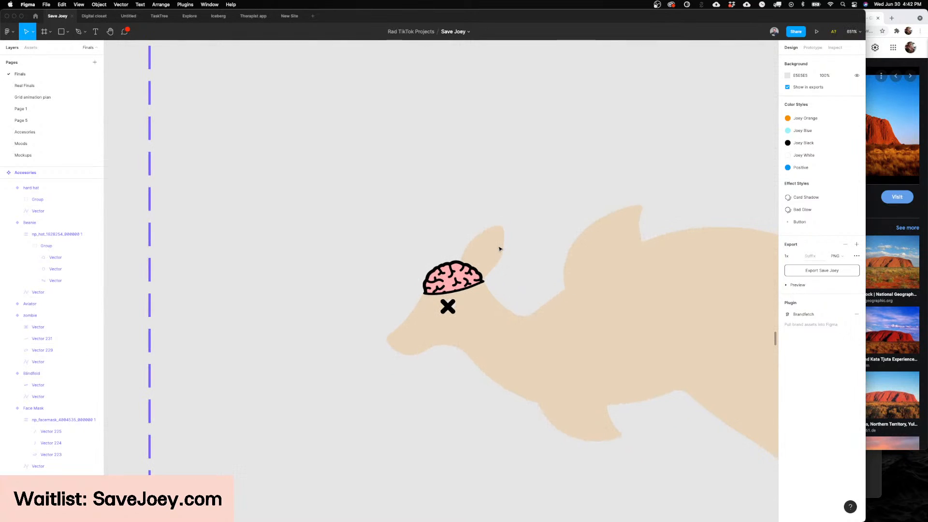
scroll(499, 249, "up", 2)
scroll(513, 251, "right", 2)
key("p")
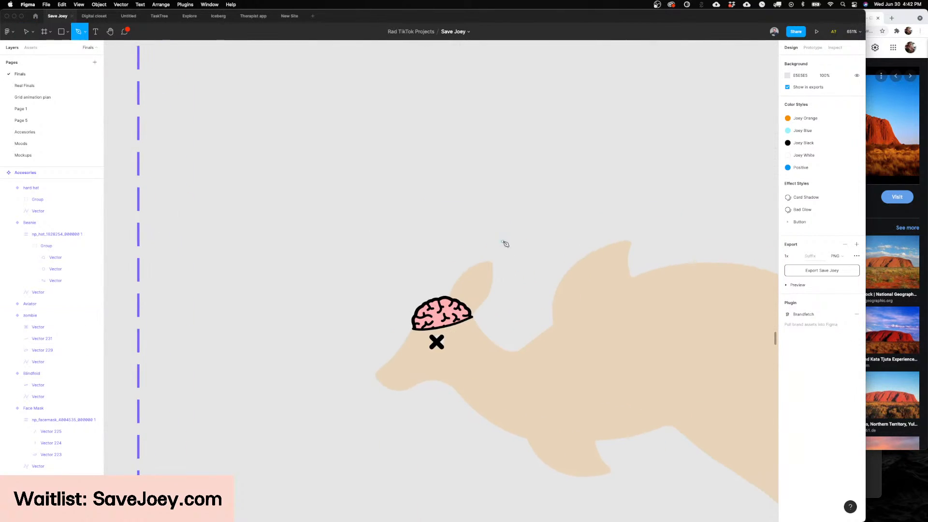
scroll(495, 260, "up", 2)
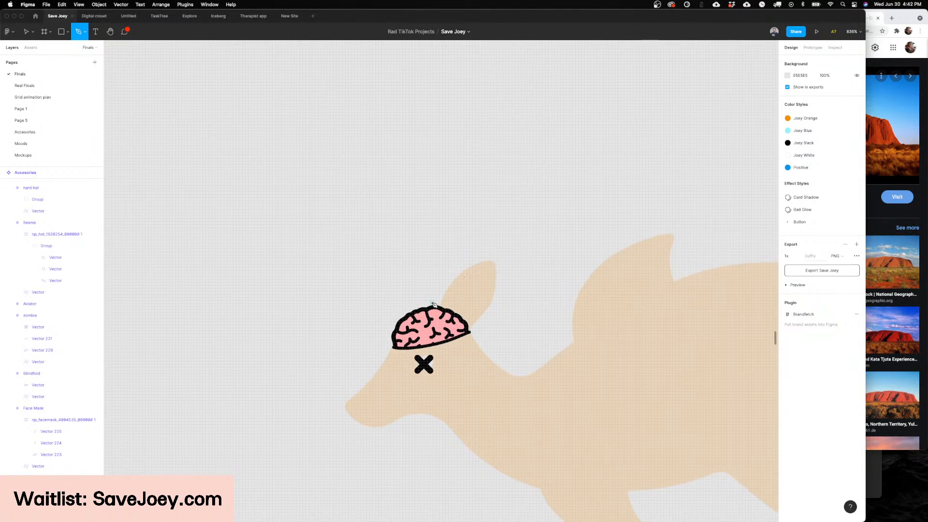
left_click(467, 269)
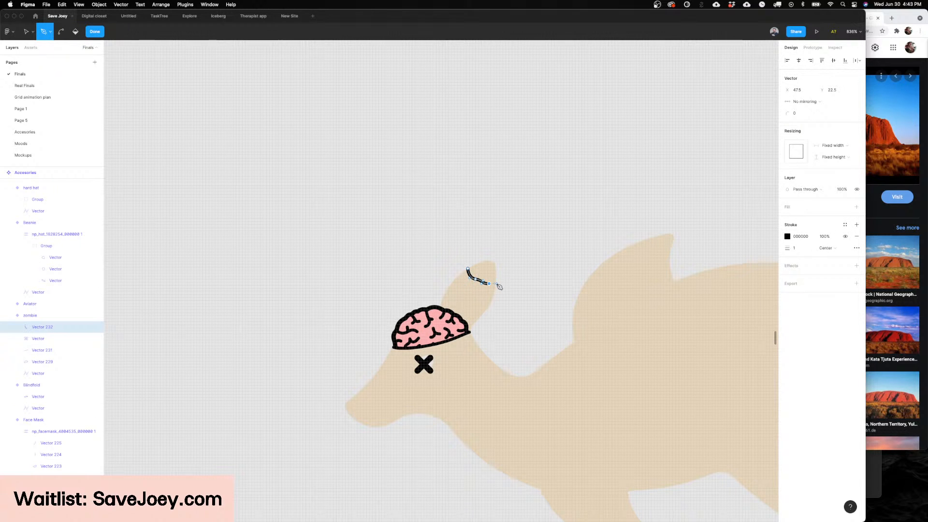
key("Escape")
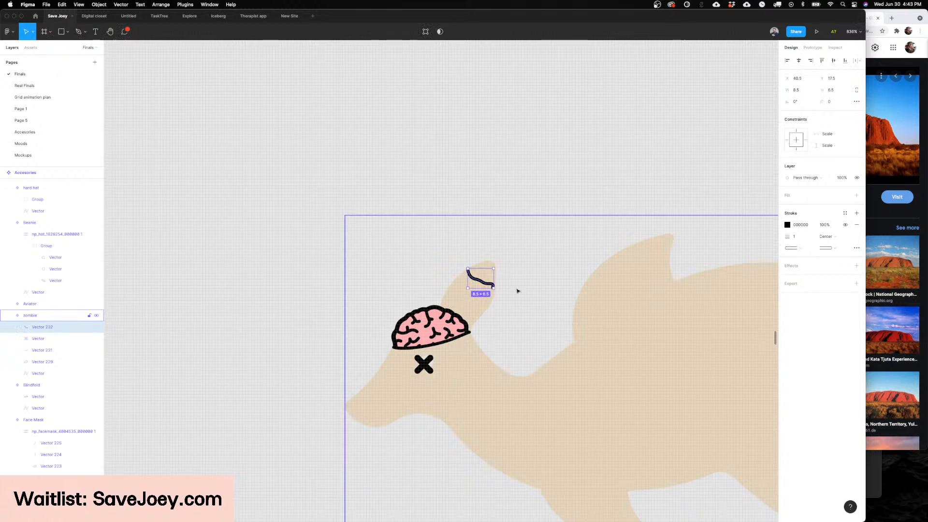
left_click(558, 295)
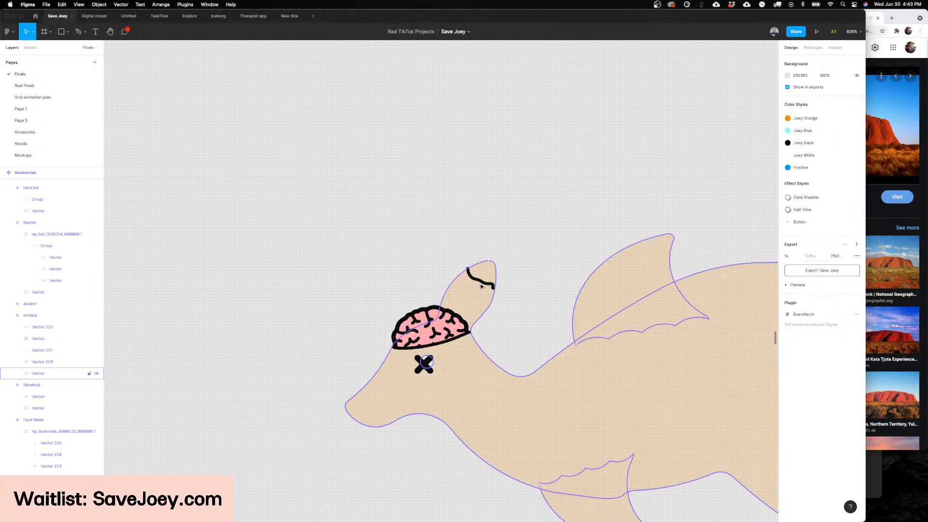
Step: Extend the wavy ear line around the tip into a closed shape and swap its stroke for a solid black fill
left_click(494, 287)
scroll(507, 286, "up", 5)
key("Return")
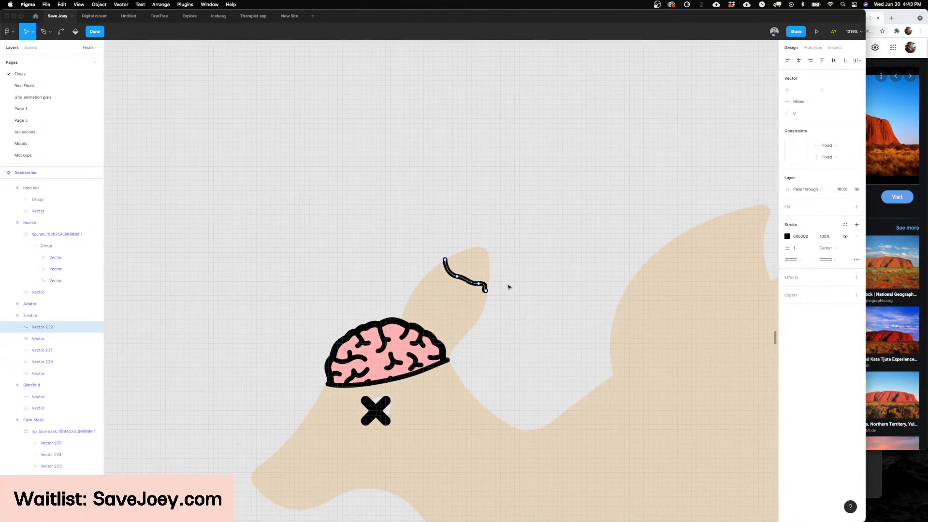
key("p")
left_click(485, 289)
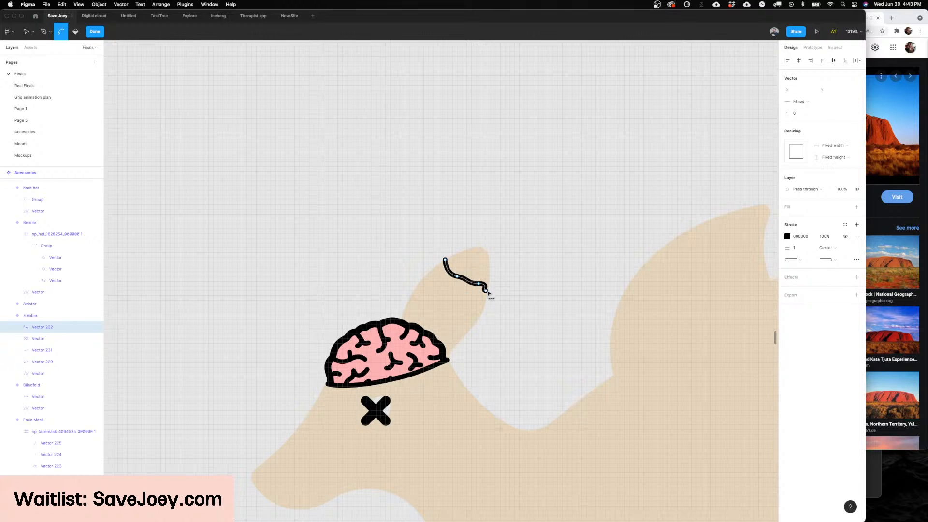
key("Escape")
left_click(486, 290)
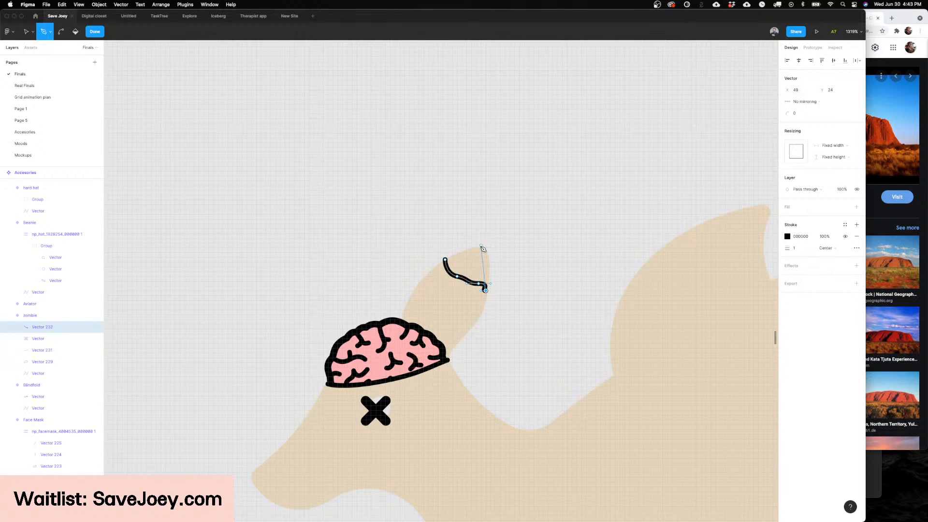
left_click_drag(481, 247, 454, 238)
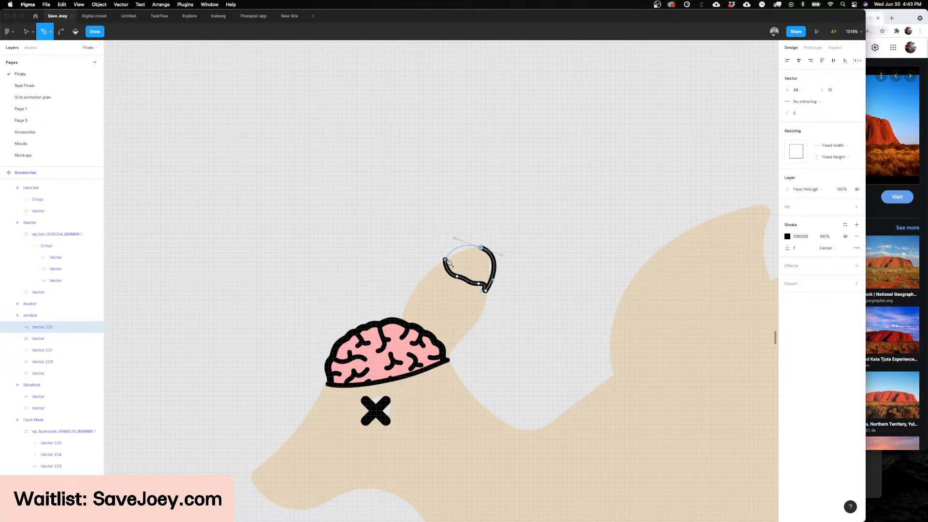
left_click(445, 260)
key("Return")
key("shift+x")
scroll(530, 261, "down", 8)
key("Escape")
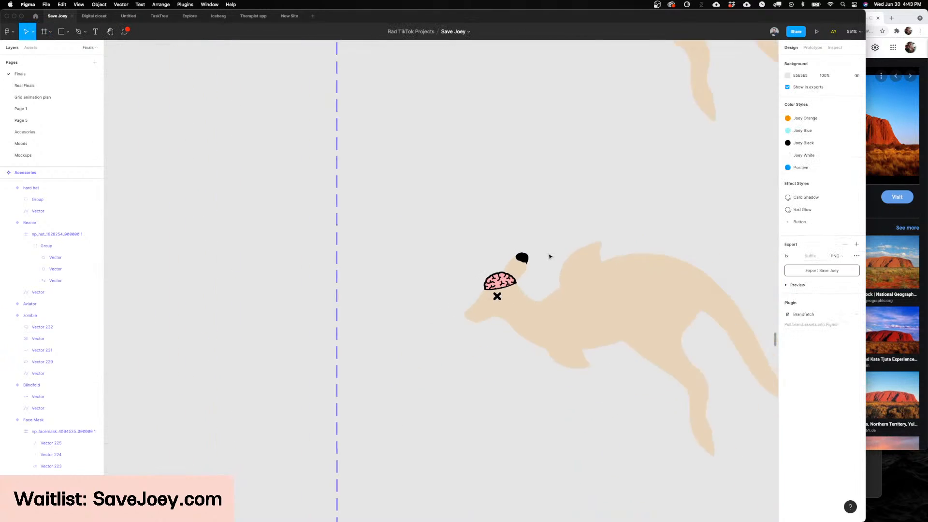
Step: Reshape the lower edge of the black ear-tip shape into a more jagged, bitten-looking curve
scroll(549, 256, "up", 4)
scroll(497, 263, "up", 3)
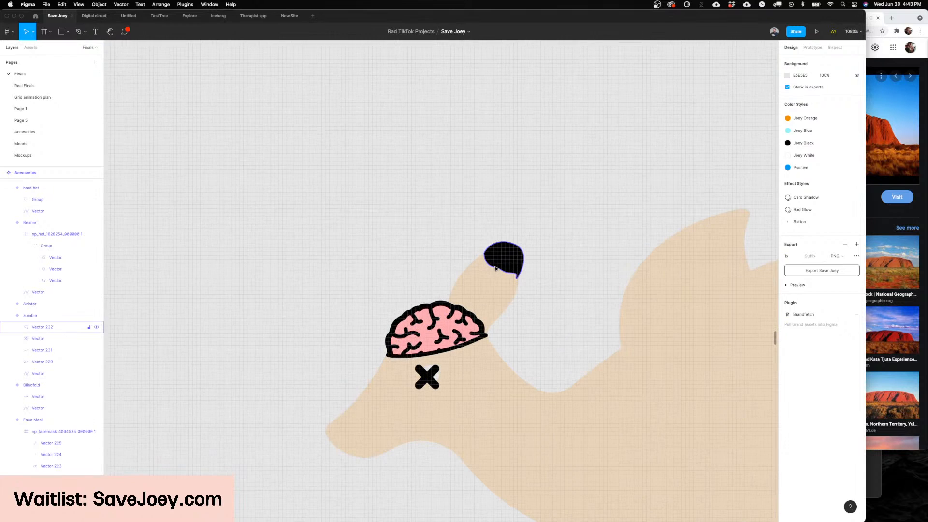
double_click(495, 268)
scroll(496, 266, "up", 4)
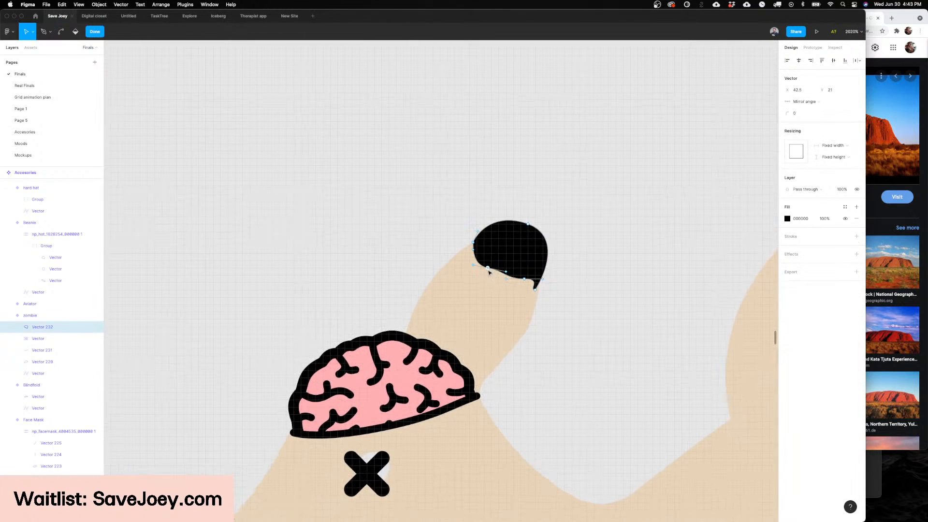
left_click_drag(507, 273, 528, 278)
key("Escape")
left_click(579, 265)
scroll(585, 266, "down", 5, "ctrl")
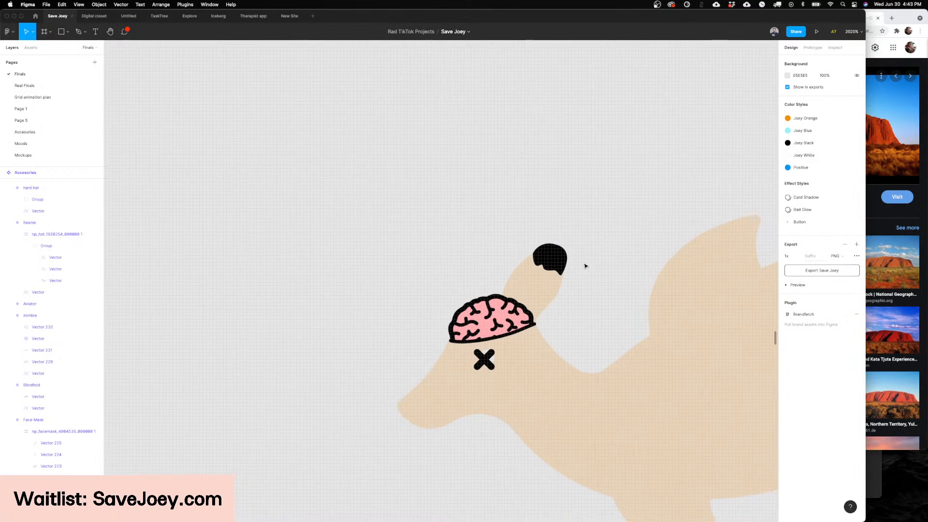
scroll(584, 266, "down", 3, "ctrl")
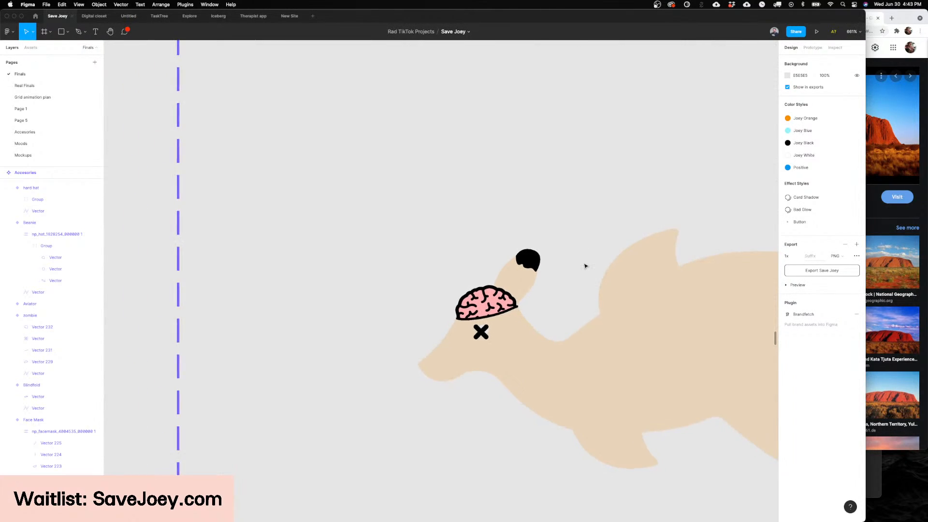
scroll(585, 266, "up", 1)
scroll(584, 265, "right", 1)
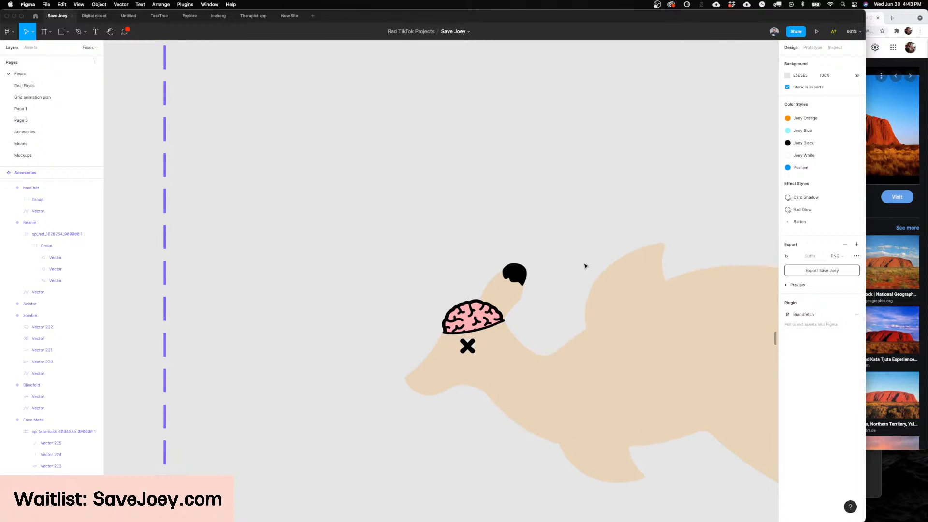
Step: Adjust the curve of the black shape's top and outer edge so it fits the ear tip more tightly
left_click(513, 273)
scroll(513, 271, "up", 8, "ctrl")
double_click(513, 271)
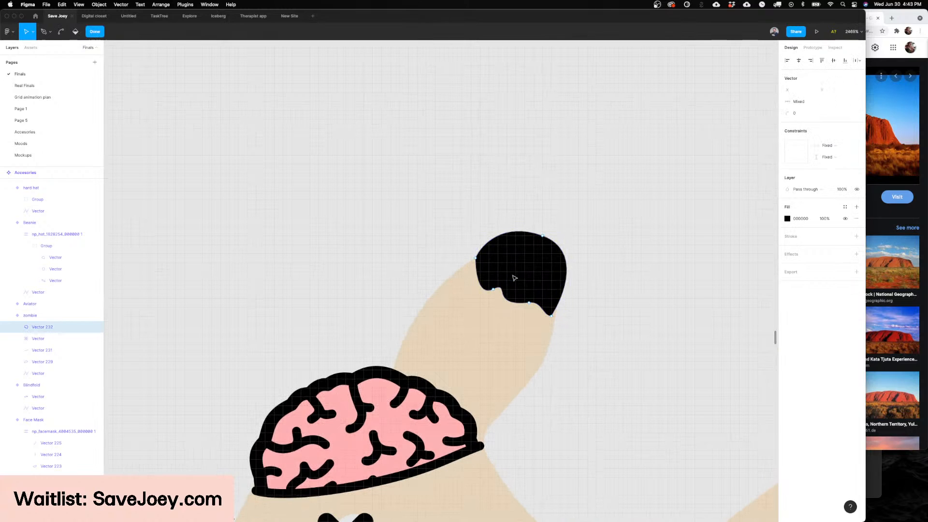
left_click(543, 236)
left_click_drag(577, 248, 560, 248)
key("Escape")
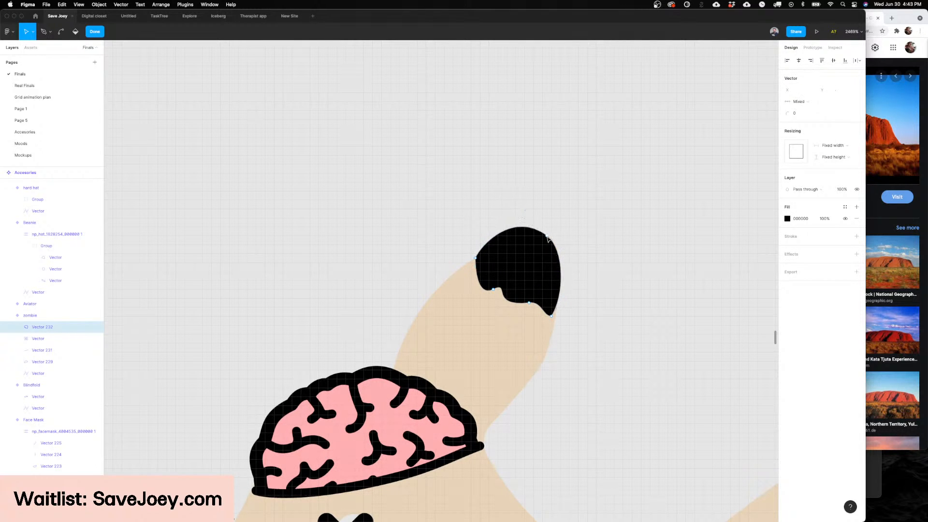
key("Escape")
key("Escape")
scroll(547, 239, "down", 3, "ctrl")
scroll(547, 239, "down", 6, "ctrl")
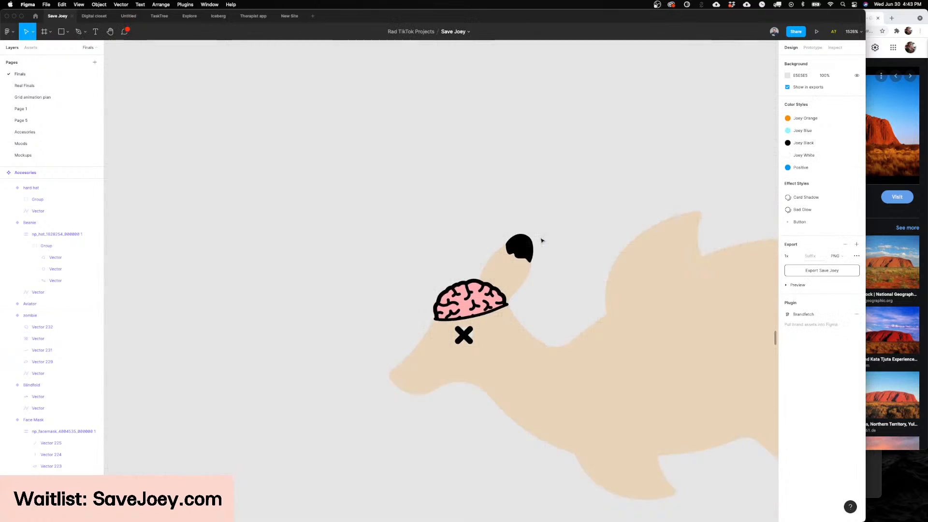
Step: Delete the black shape from the kangaroo's ear tip
left_click(523, 245)
key("Delete")
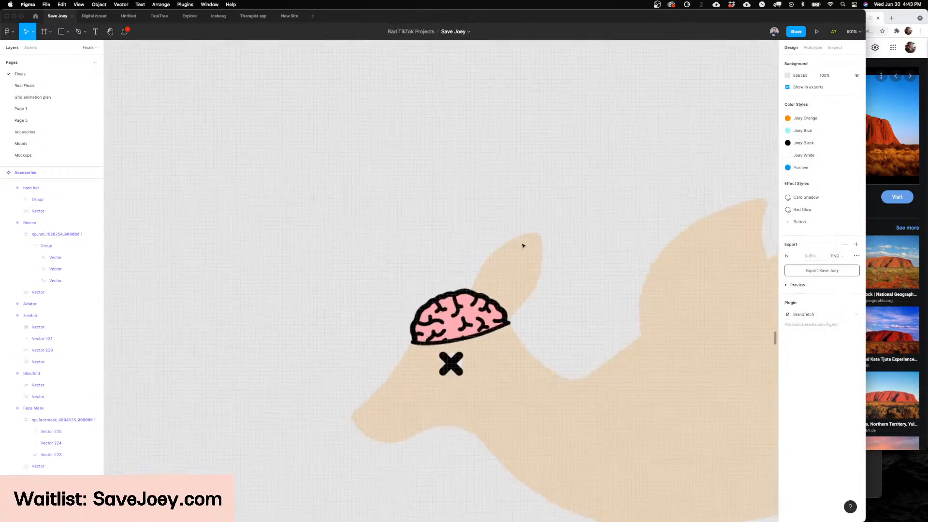
scroll(522, 244, "up", 5, "ctrl")
scroll(499, 323, "down", 3, "ctrl")
scroll(500, 321, "up", 1, "ctrl")
scroll(501, 320, "down", 2, "ctrl")
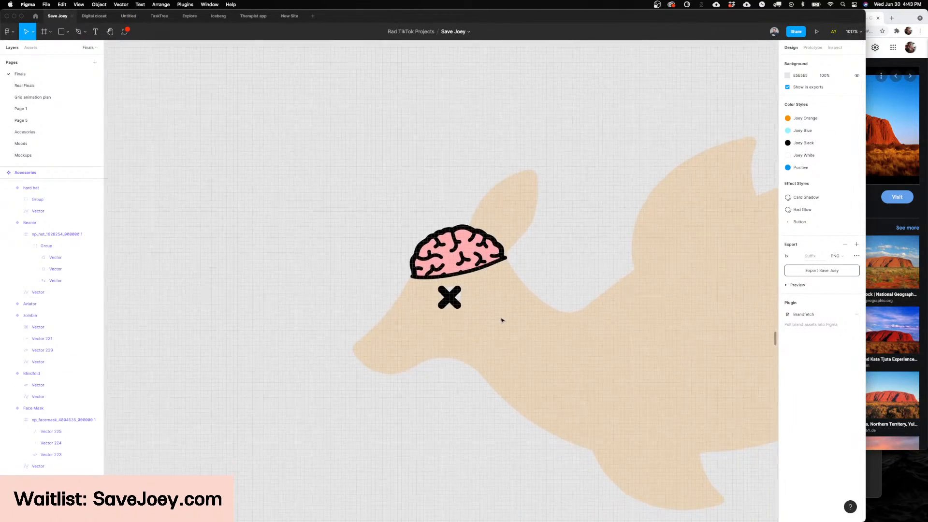
key("super+z")
mouse_move(445, 519)
key("Delete")
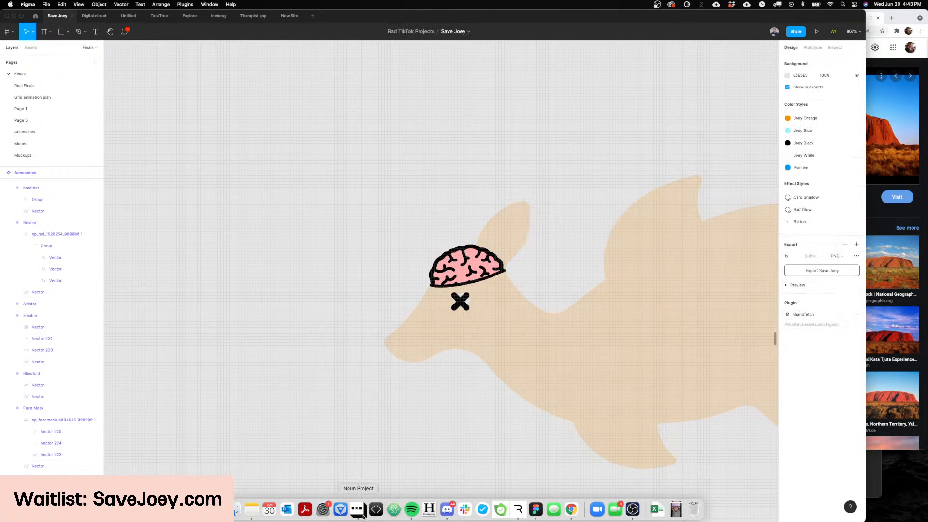
Step: Switch to Noun Project and search its icon library for "zombie" as reference, then close the search window
left_click(359, 513)
key("super+a")
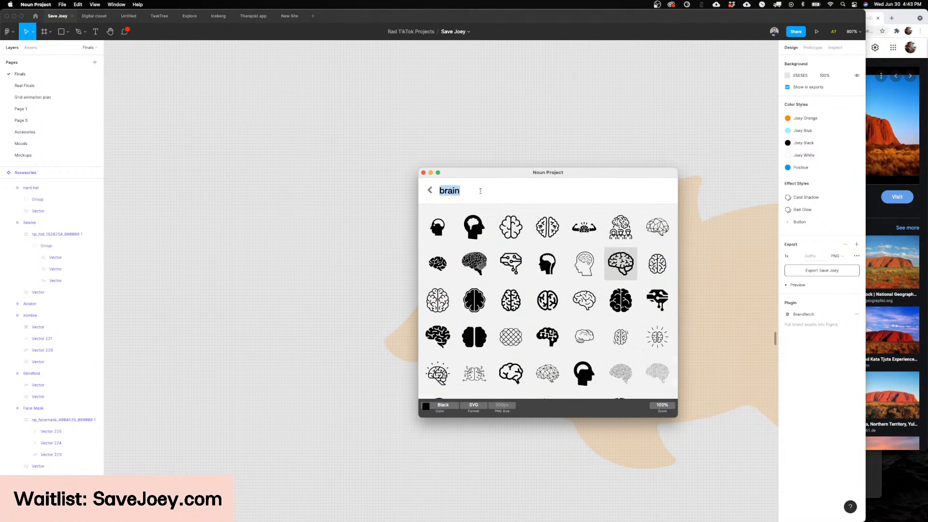
type("zp,ombe")
key("BackSpace")
key("BackSpace")
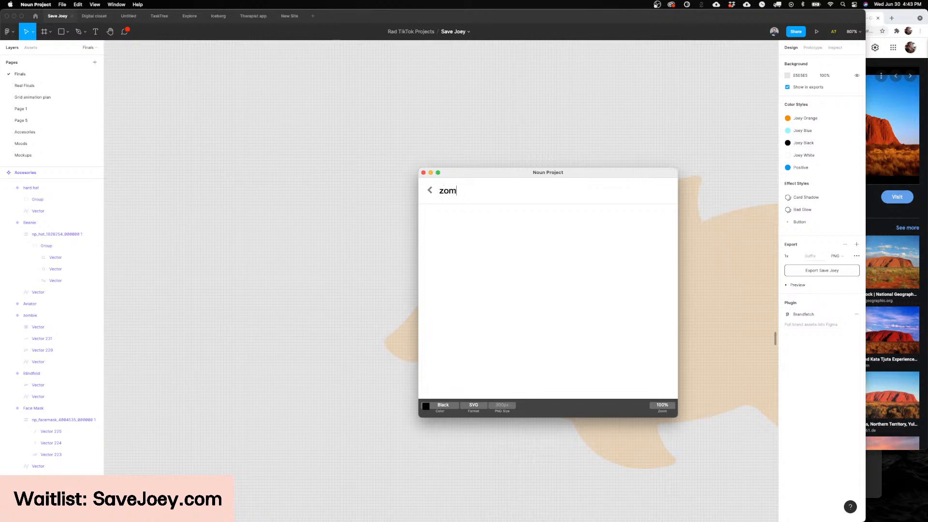
type("bie")
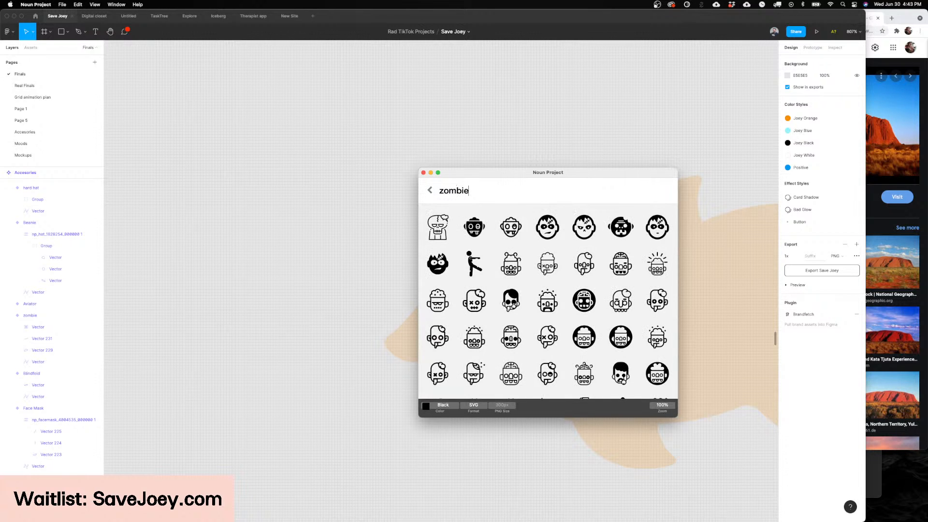
scroll(407, 154, "right", 1)
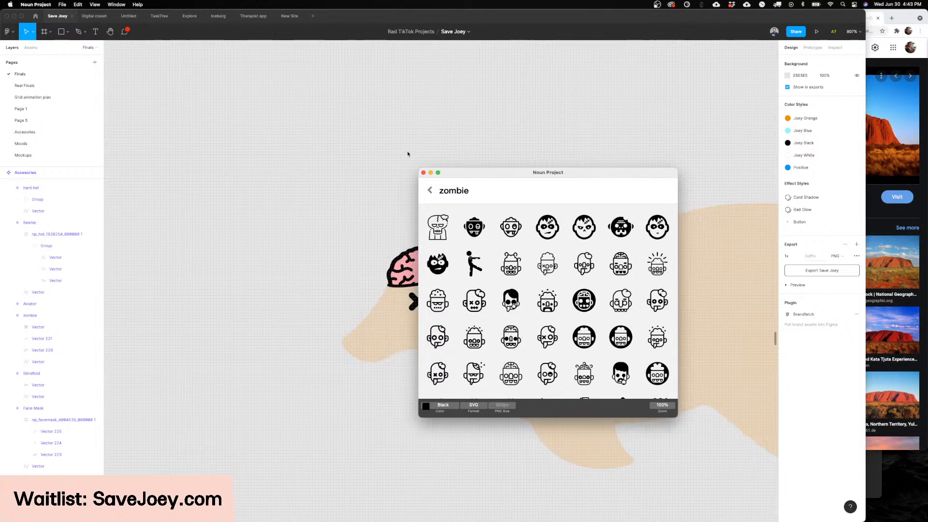
left_click(423, 172)
Step: Draw a closed, wavy-sided bite shape along the outer edge of the kangaroo's ear with the Pen tool
scroll(536, 267, "up", 3)
scroll(433, 224, "up", 2)
left_click(433, 224)
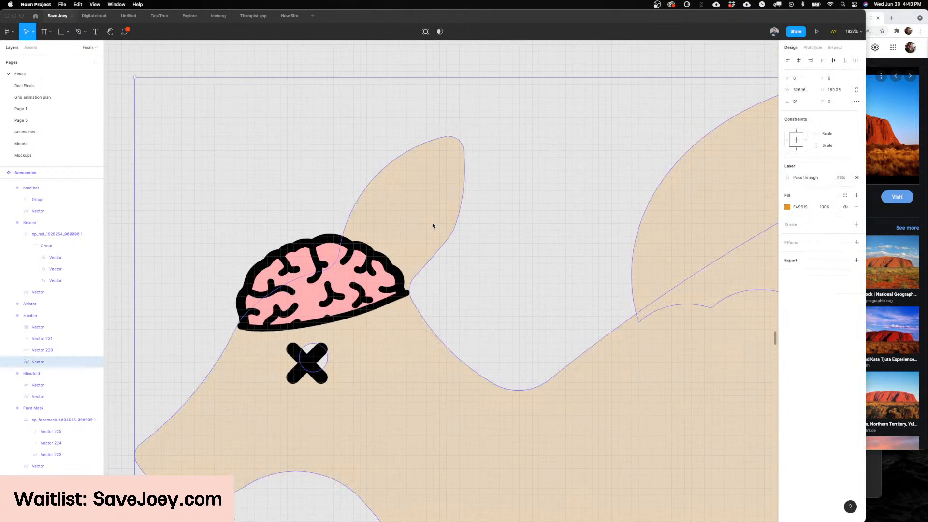
scroll(432, 225, "up", 3)
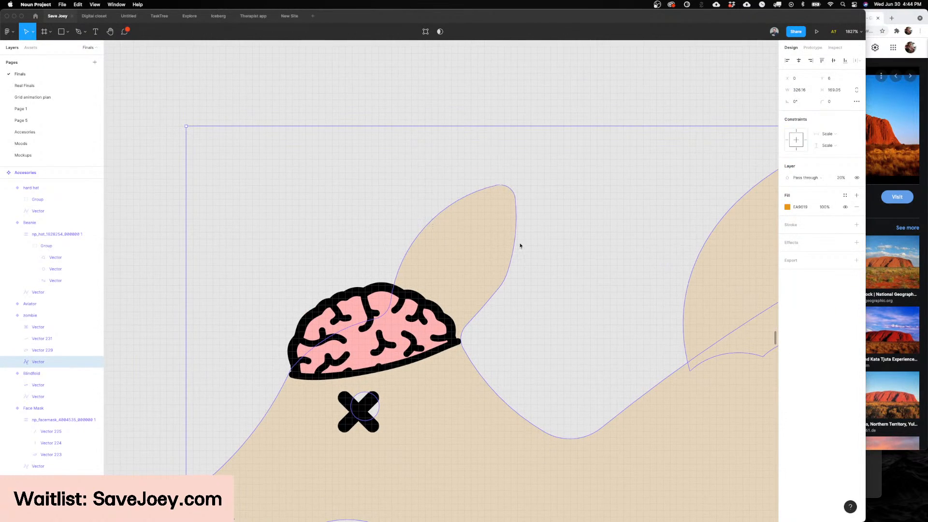
left_click(514, 248)
key("p")
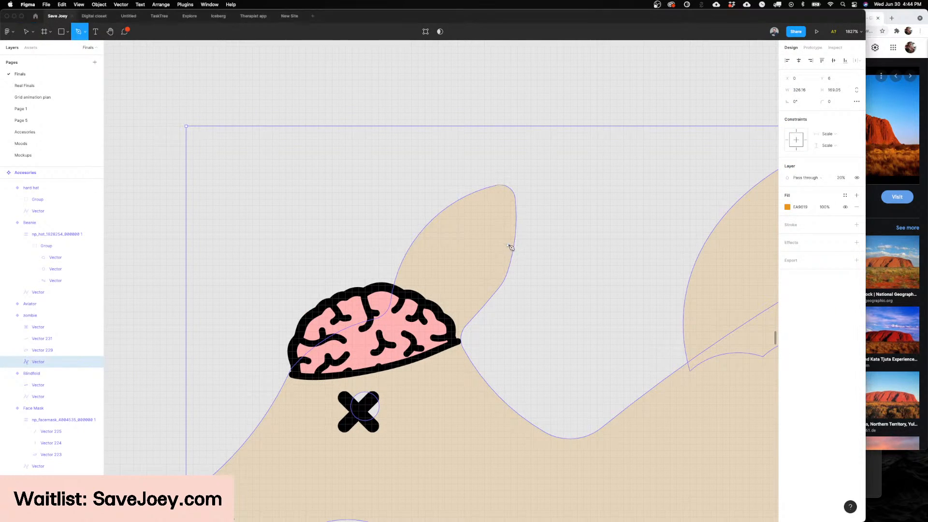
left_click(511, 245)
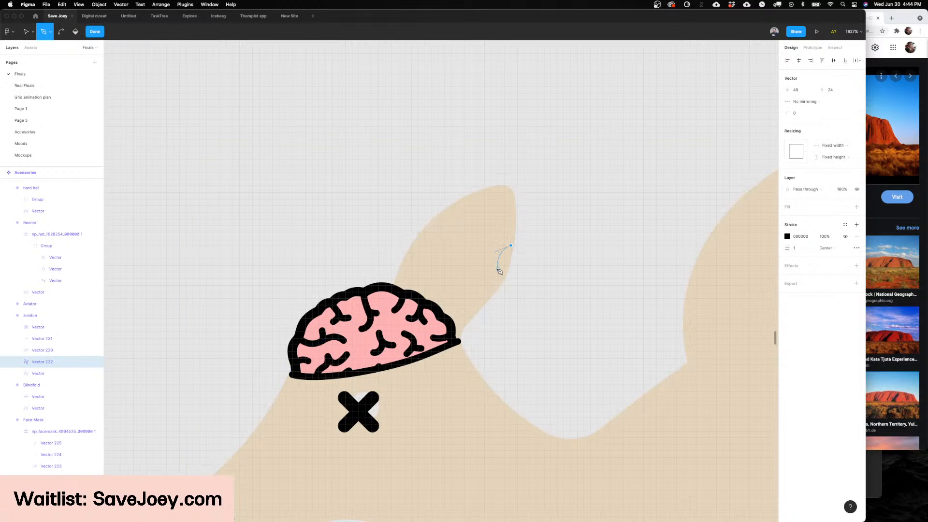
left_click(498, 268)
left_click(484, 289)
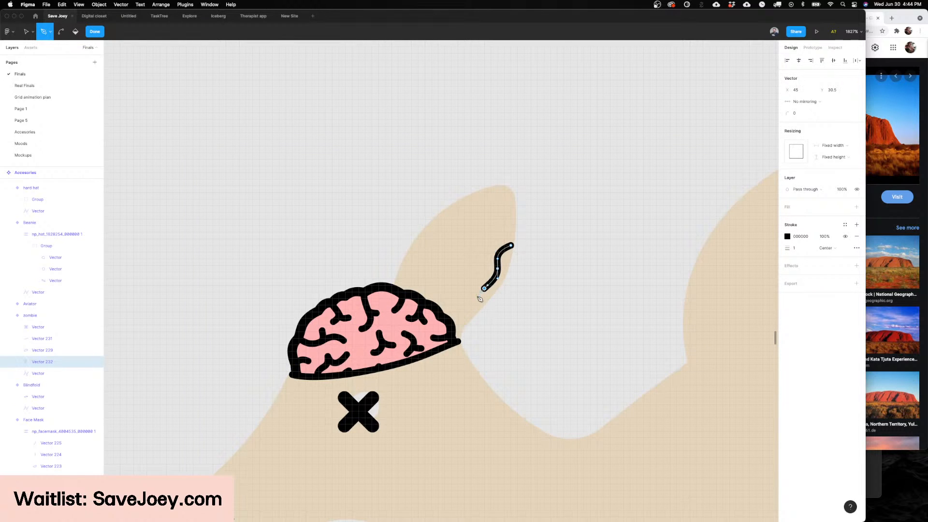
left_click(474, 305)
left_click(508, 274)
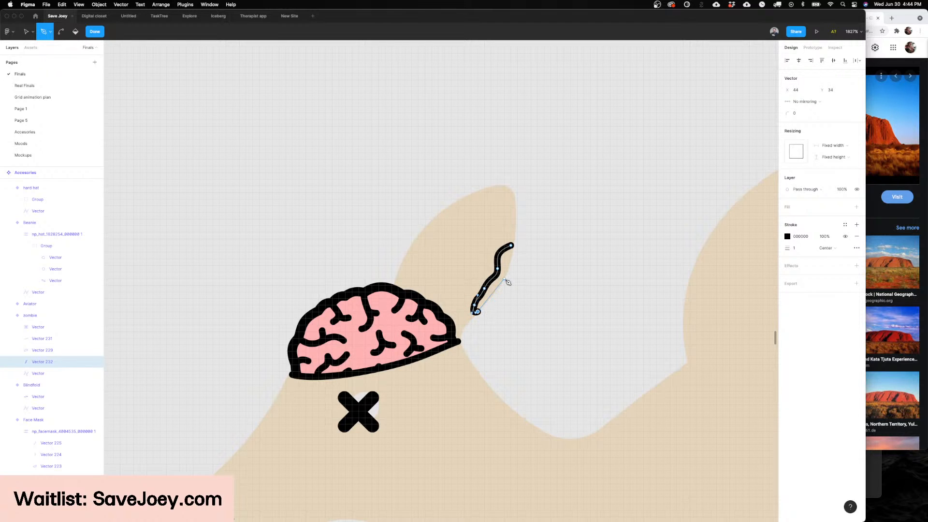
left_click(511, 245)
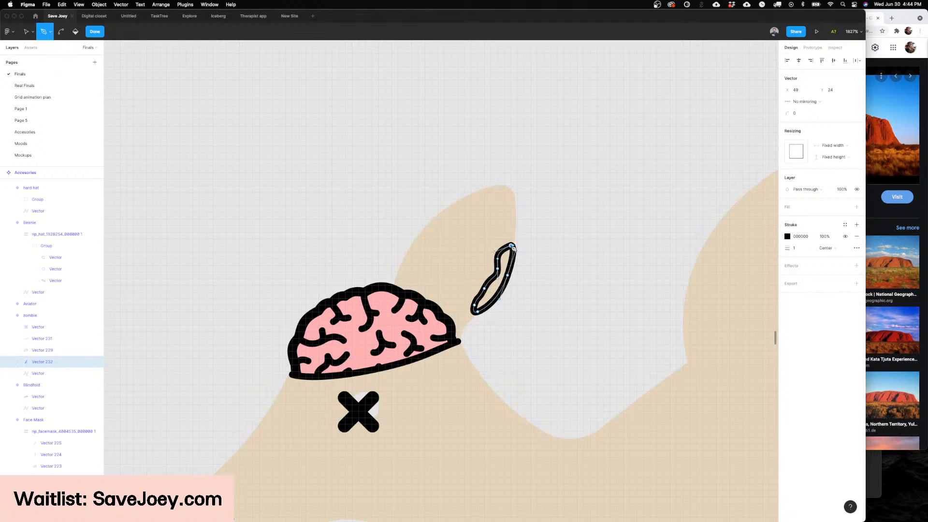
Step: Finish the ear bite outline and swap its black stroke for a solid black fill
key("Escape")
key("Escape")
key("shift+x")
key("Escape")
scroll(511, 270, "down", 10)
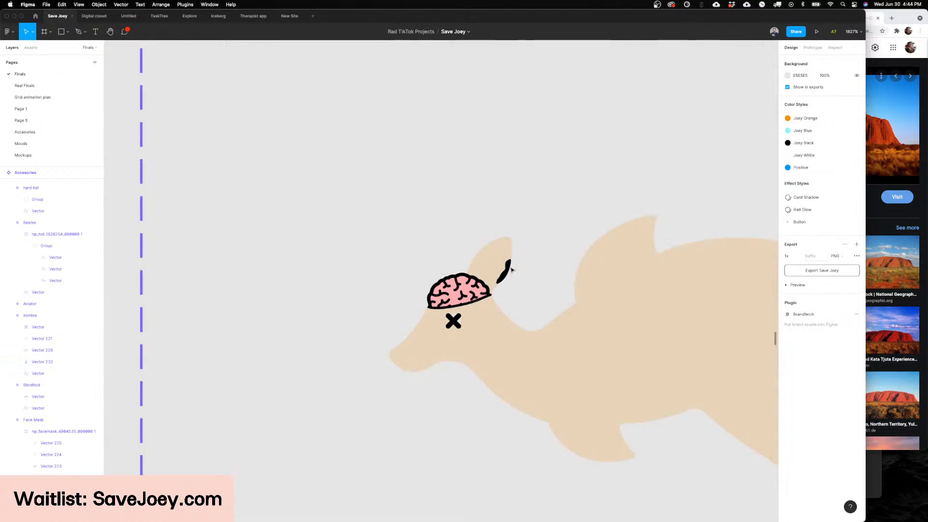
scroll(509, 270, "up", 5)
scroll(508, 270, "down", 2)
scroll(507, 271, "up", 5)
Step: Reshape the lower part of the black ear shape's inner edge by adjusting the curve near its bottom end
left_click(505, 271)
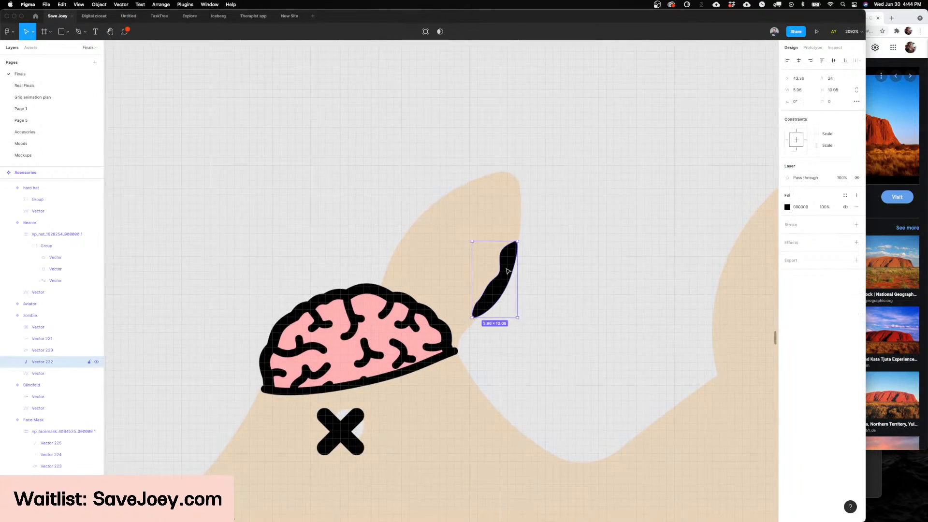
double_click(502, 274)
scroll(483, 295, "up", 3)
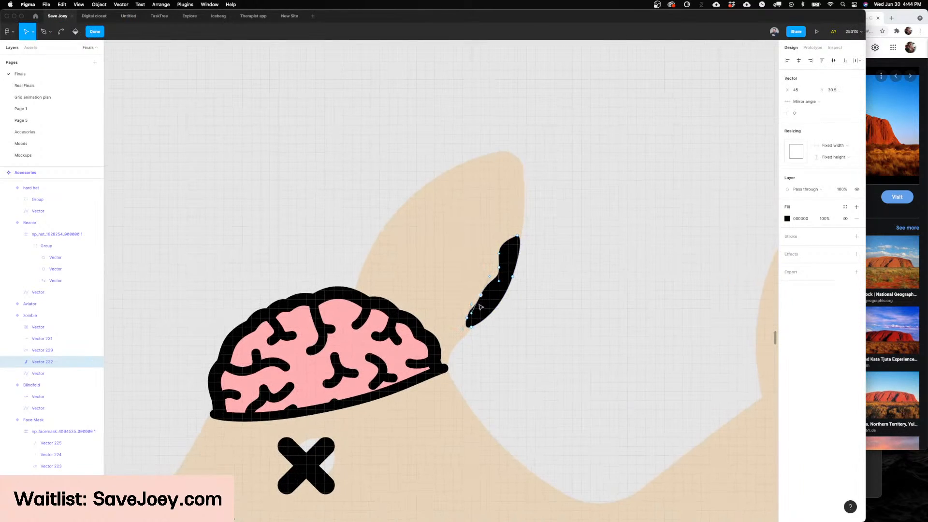
left_click(482, 296)
left_click_drag(481, 295, 473, 316)
key("Escape")
key("Escape")
scroll(601, 265, "down", 10)
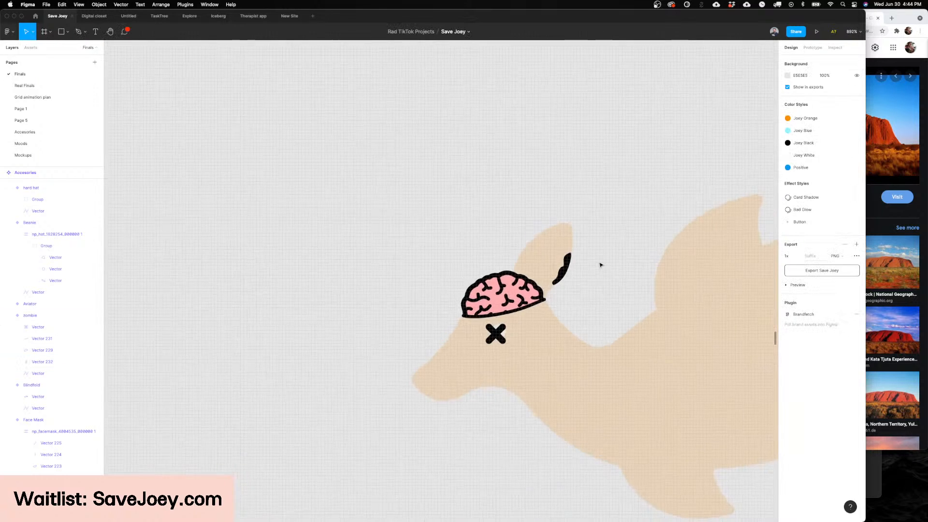
Step: Deepen the notches along the black ear shape's inner edge by adjusting its lower and middle points
scroll(456, 240, "up", 2)
scroll(455, 240, "down", 5)
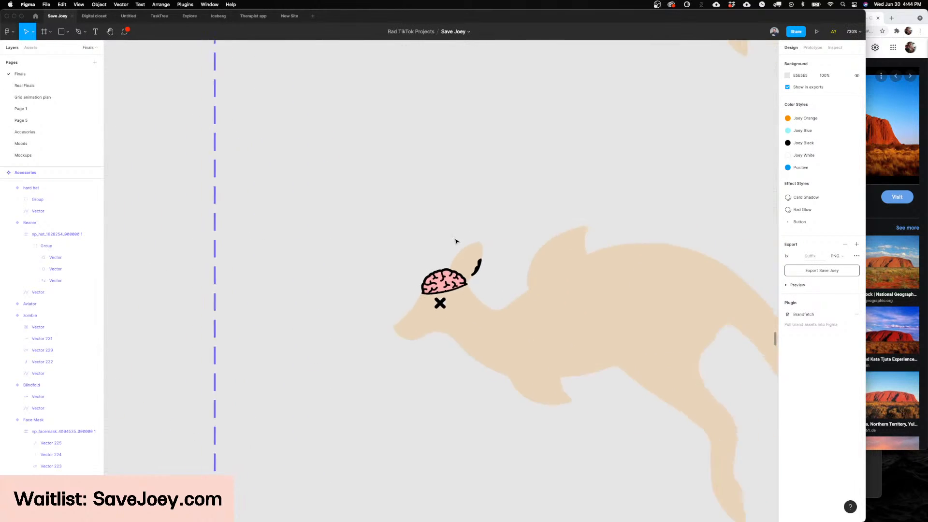
scroll(455, 241, "up", 2)
scroll(456, 240, "up", 2)
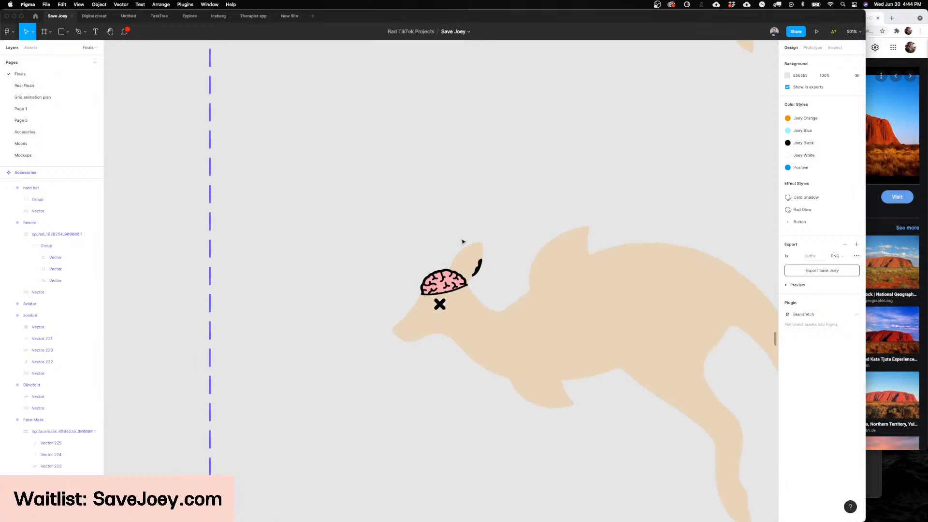
scroll(462, 241, "up", 7)
left_click(512, 336)
scroll(511, 338, "up", 7)
double_click(475, 368)
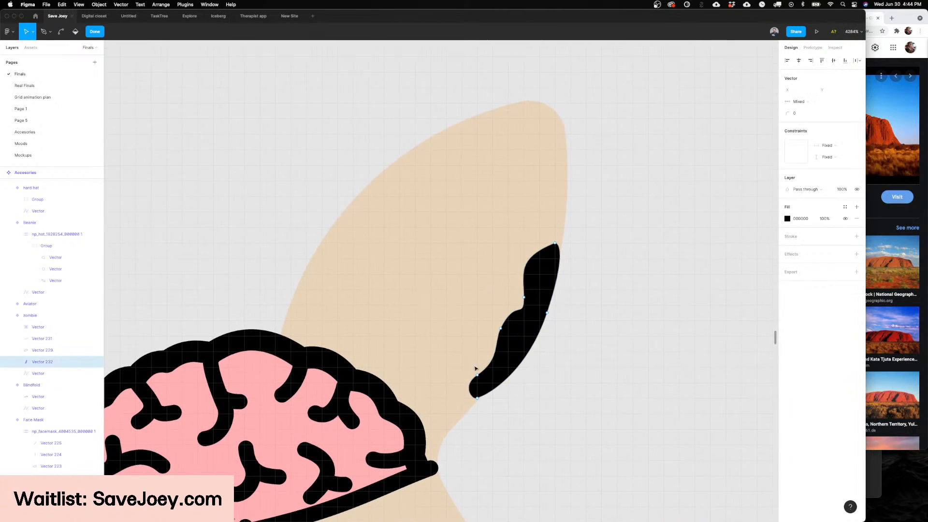
left_click(476, 374)
left_click_drag(457, 385, 455, 380)
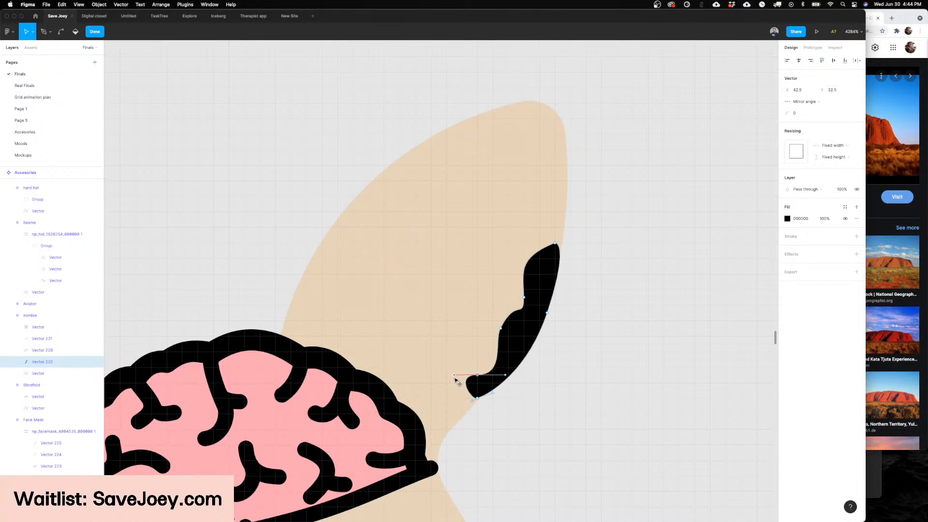
left_click_drag(501, 328, 494, 344)
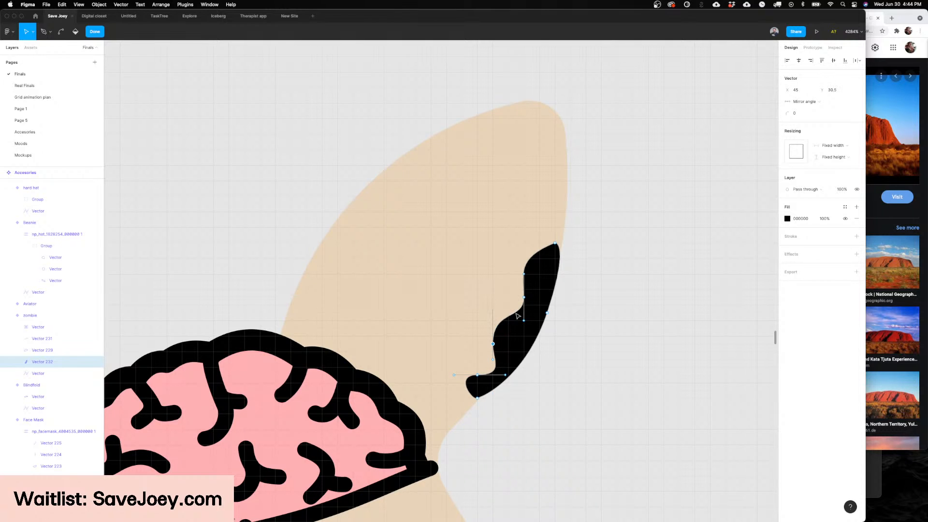
mouse_move(524, 298)
left_mouse_down()
mouse_move(524, 307)
mouse_move(522, 297)
left_mouse_up()
left_click(612, 284)
scroll(613, 285, "down", 10)
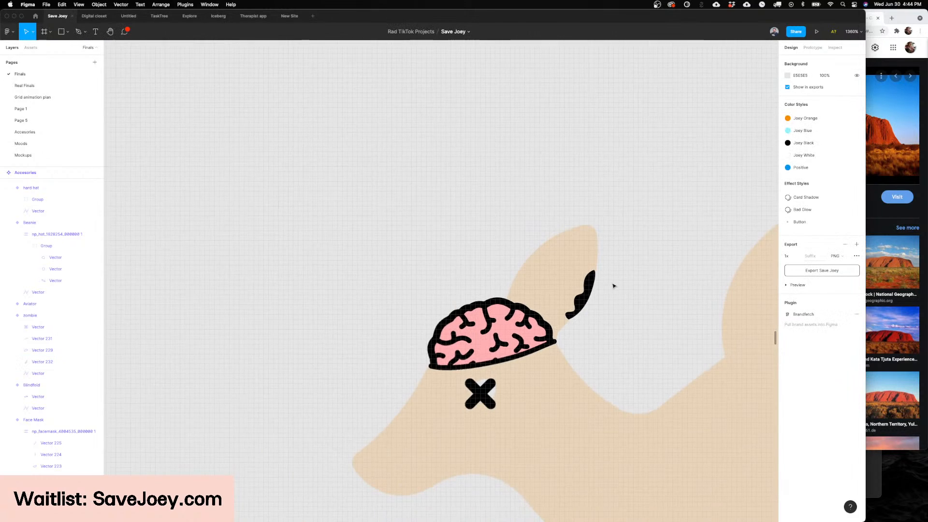
Step: Enlarge the black bite shape to 8 by 14 and reposition it along the ear's outer edge
scroll(613, 285, "down", 5)
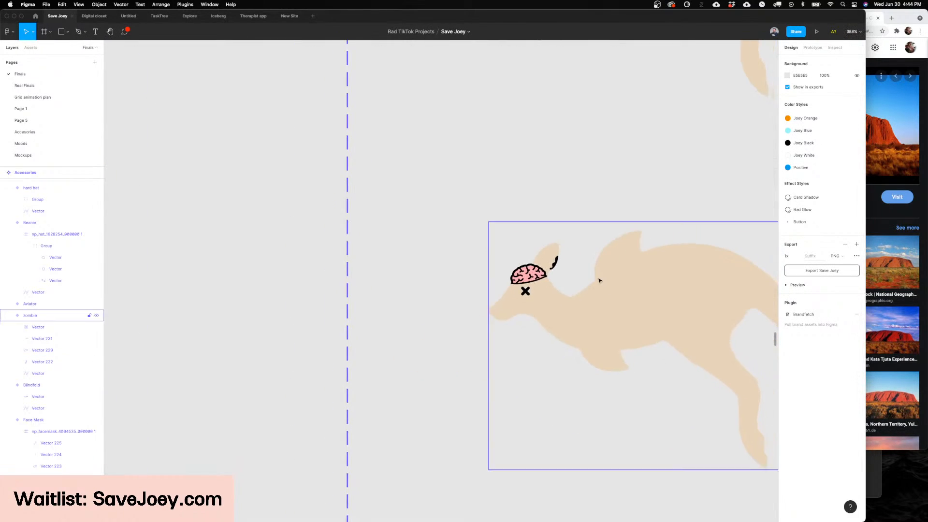
scroll(568, 266, "up", 5)
scroll(568, 266, "up", 3)
left_click(495, 263)
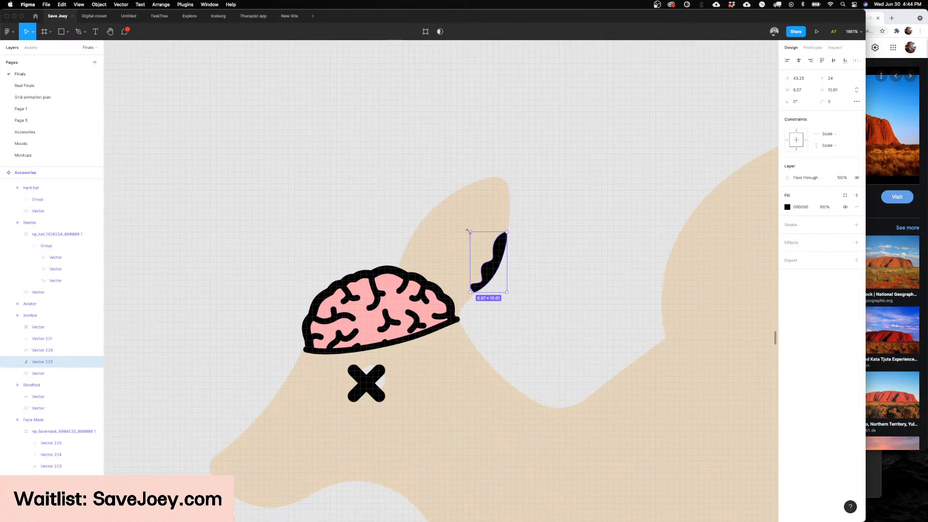
left_click_drag(469, 231, 457, 223)
left_click_drag(485, 257, 491, 264)
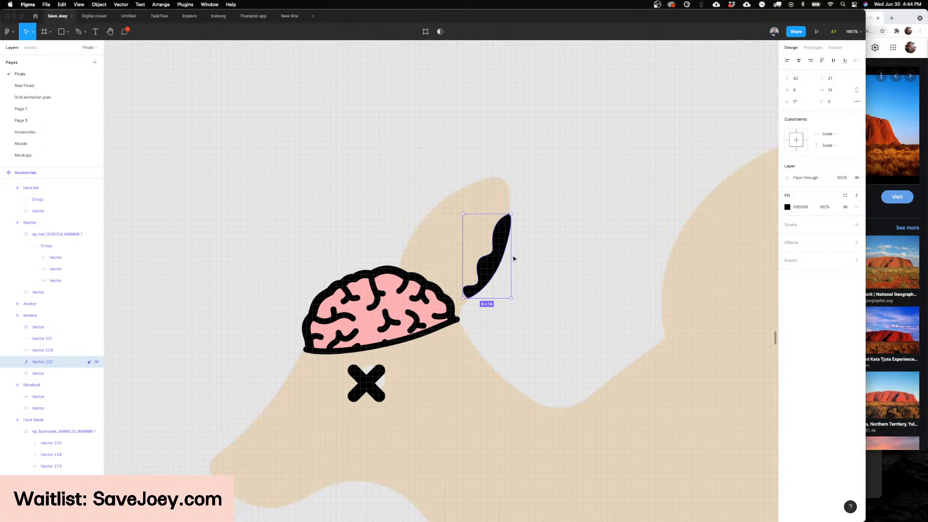
left_click(550, 255)
scroll(549, 254, "down", 5)
Step: Reposition the black bite shape and rotate it about 5° so it follows the ear's outer edge
scroll(550, 254, "up", 5)
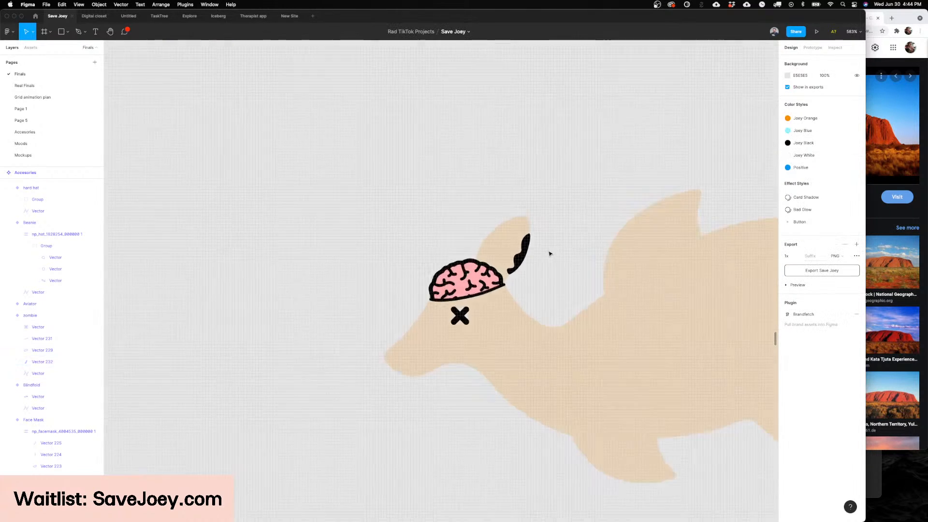
left_click(509, 262)
mouse_move(509, 262)
left_mouse_down()
mouse_move(495, 275)
mouse_move(503, 271)
left_mouse_up()
key("Escape")
key("super+z")
key("super+z")
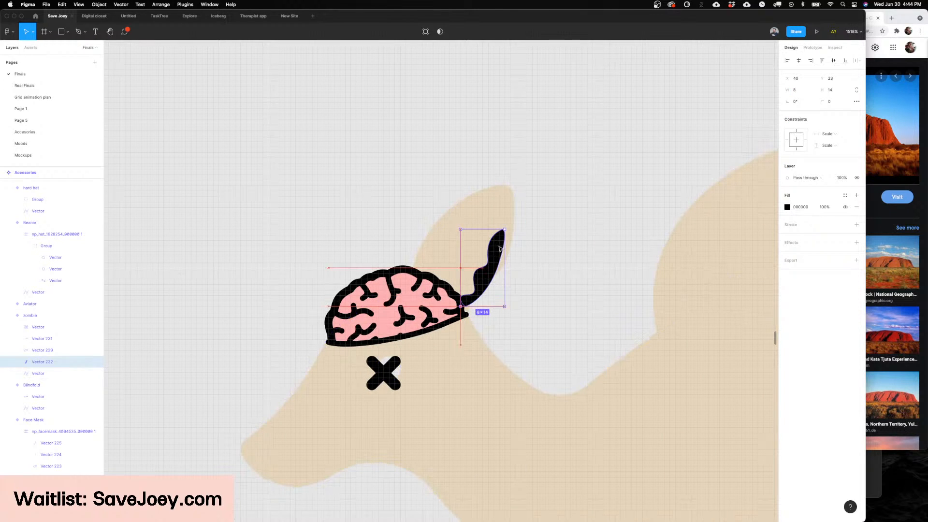
left_click_drag(503, 231, 515, 206)
left_click_drag(516, 203, 517, 202)
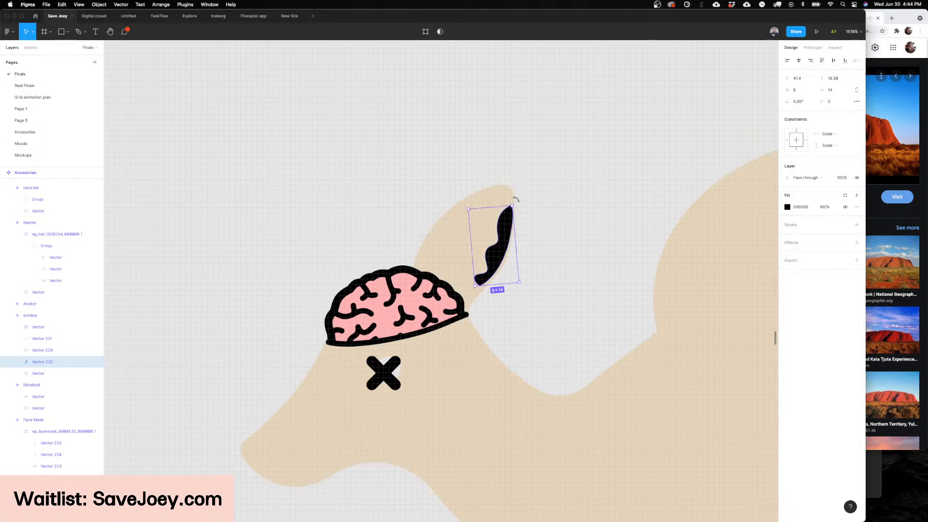
left_click(517, 202)
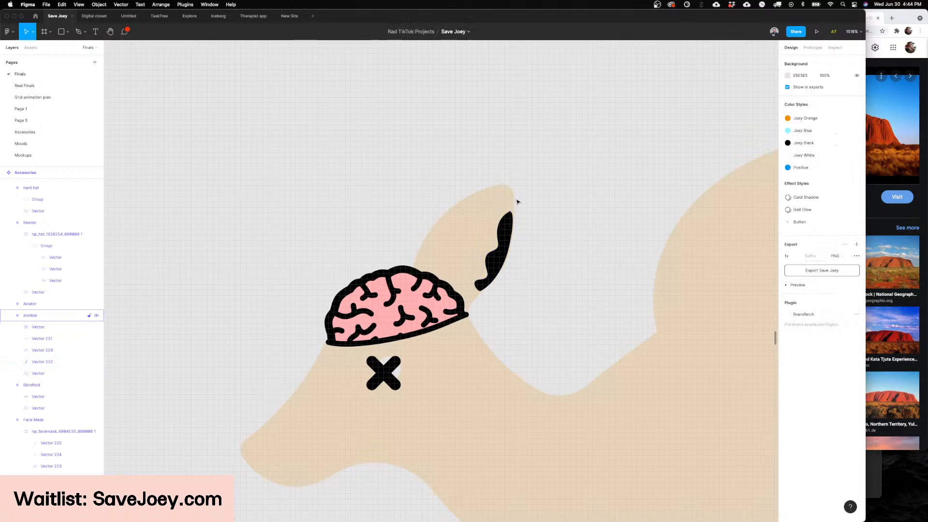
Step: Group the zombie's black brain outline, its pink fill and the black line along the brain's base
scroll(570, 218, "down", 5)
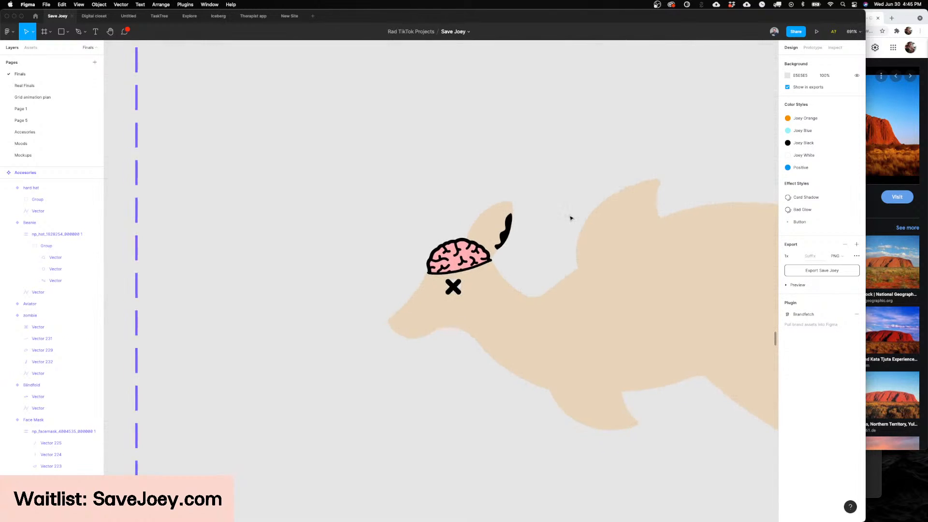
scroll(570, 218, "down", 5)
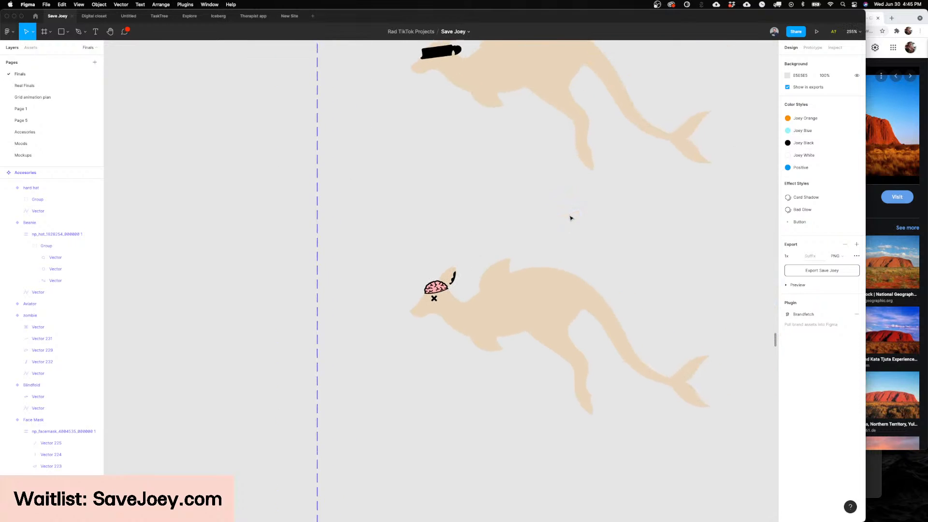
scroll(570, 218, "up", 1)
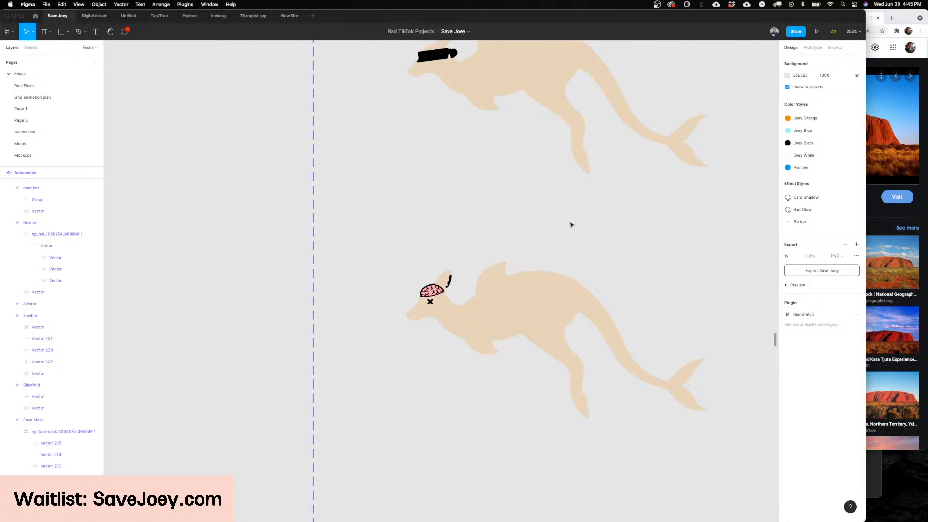
left_click(519, 325)
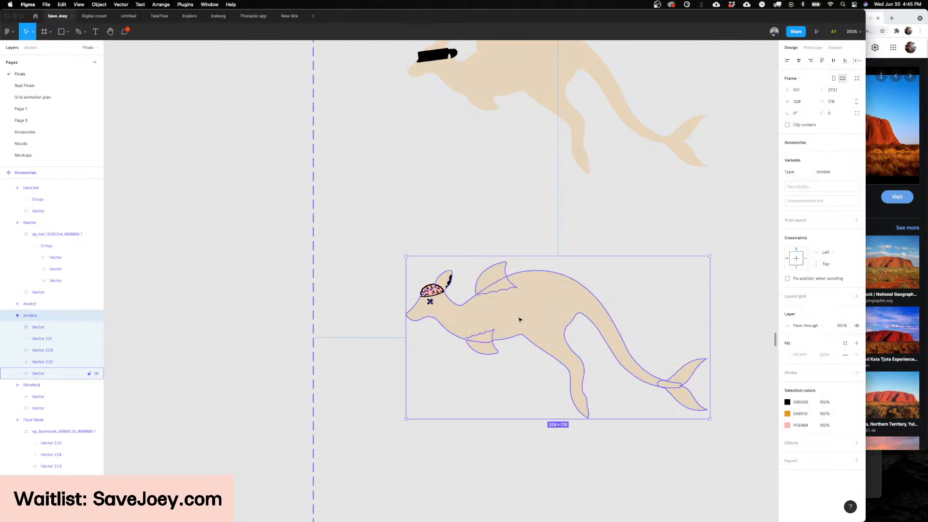
scroll(430, 291, "up", 5)
double_click(429, 292)
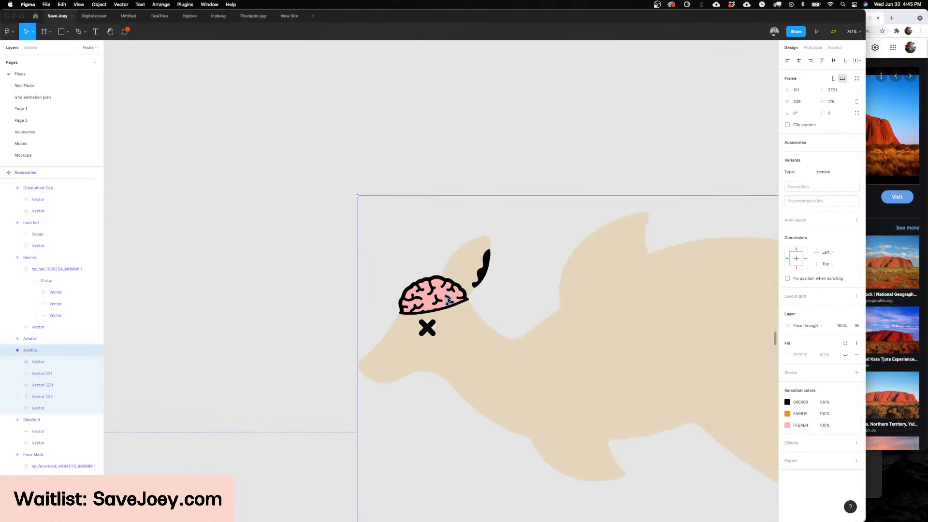
scroll(432, 291, "up", 3)
scroll(431, 292, "up", 2)
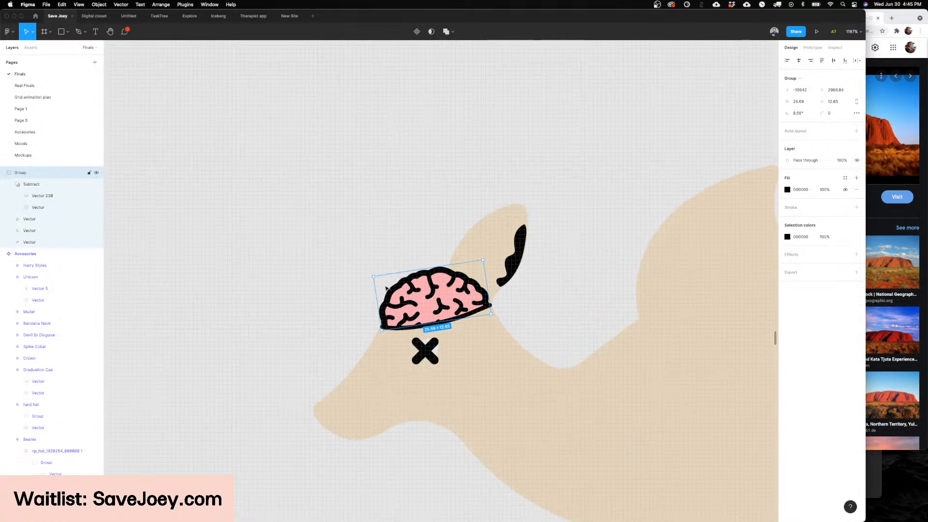
left_click(423, 304, "shift")
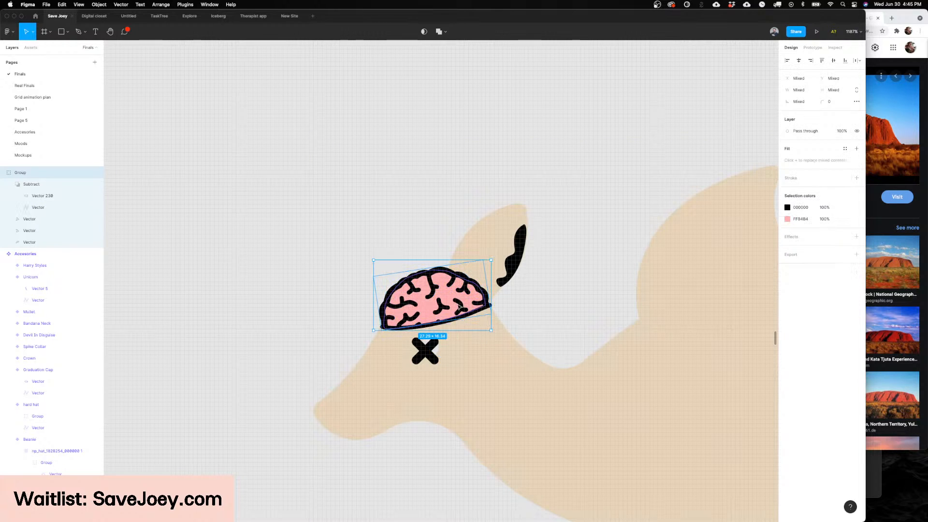
left_click_drag(411, 331, 410, 329)
scroll(409, 329, "up", 4)
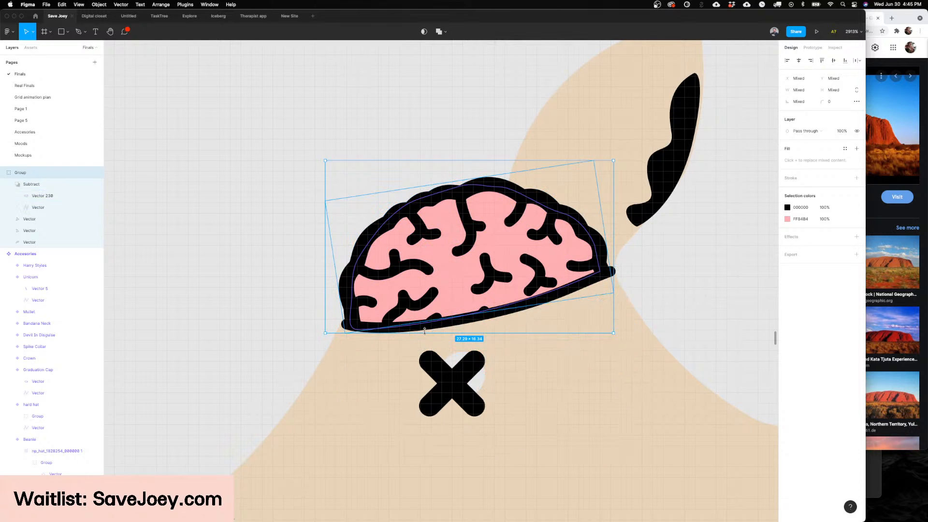
scroll(607, 272, "up", 1)
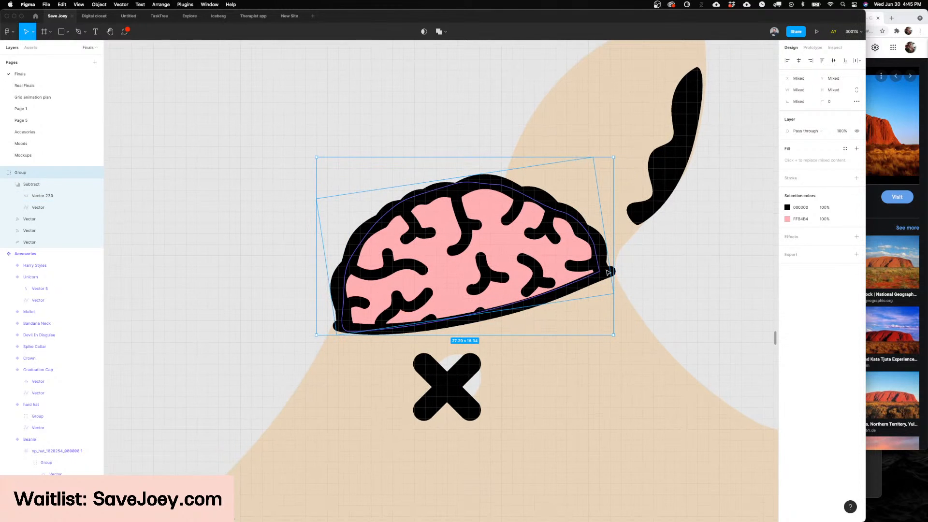
scroll(607, 272, "up", 5)
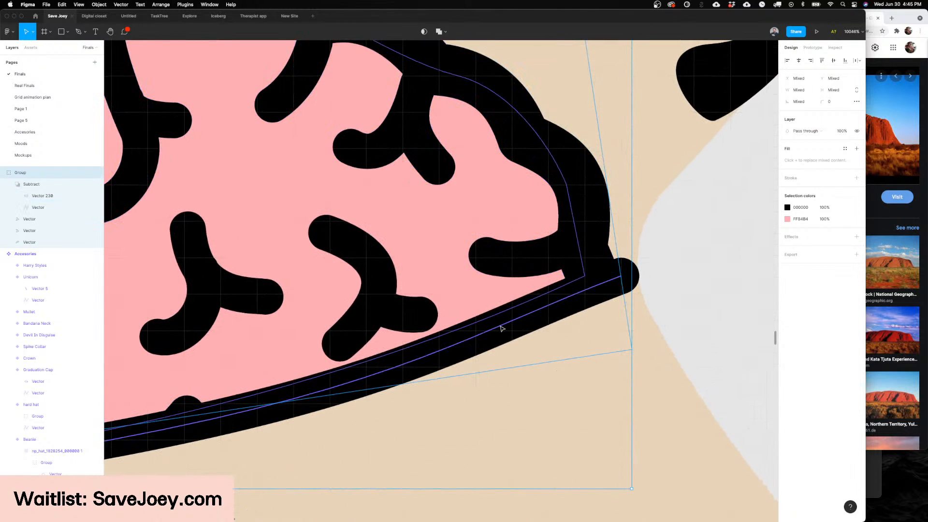
left_click(500, 327, "shift")
scroll(501, 326, "down", 7)
key("super+g")
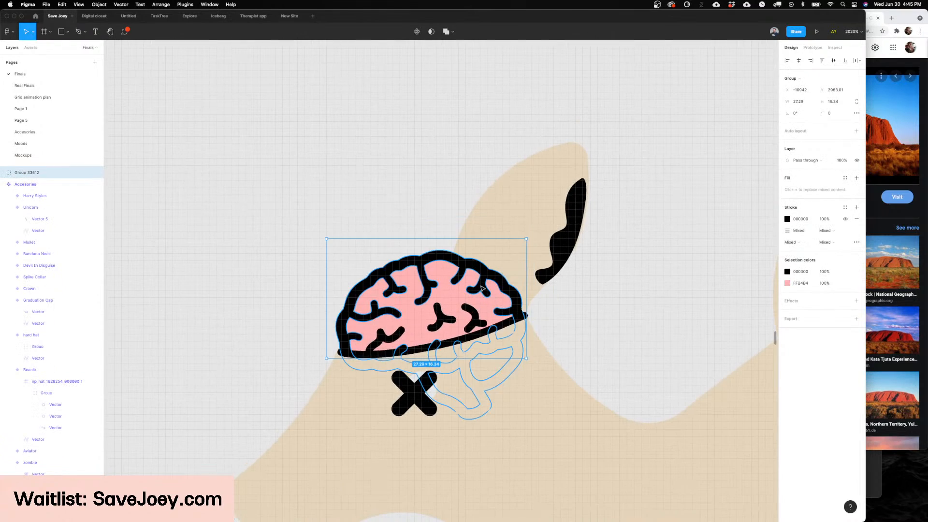
Step: Cut the grouped brain and paste it into the zombie variant, in place on the kangaroo's head
scroll(482, 288, "down", 3)
key("Delete")
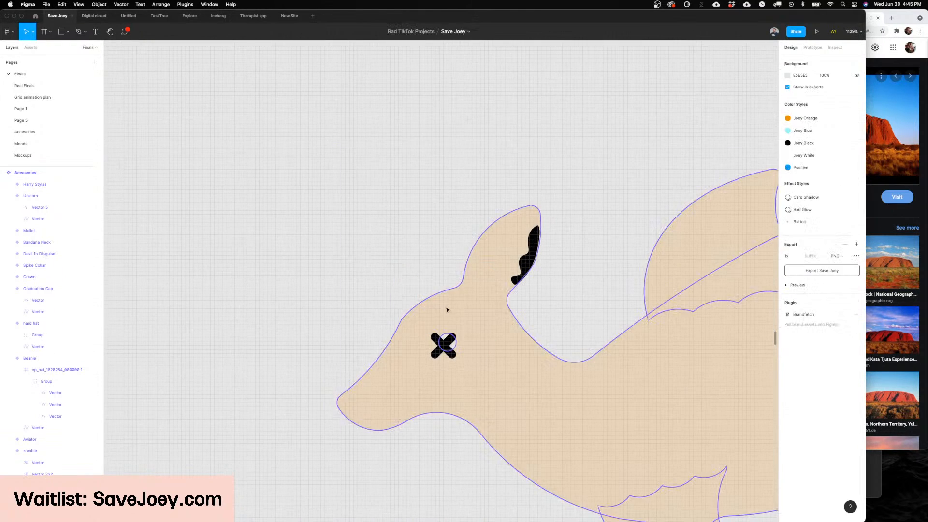
key("super+v")
left_click_drag(527, 365, 459, 314)
key("Escape")
Step: Adjust the ear-side end point of the black line under the brain
scroll(503, 293, "up", 4)
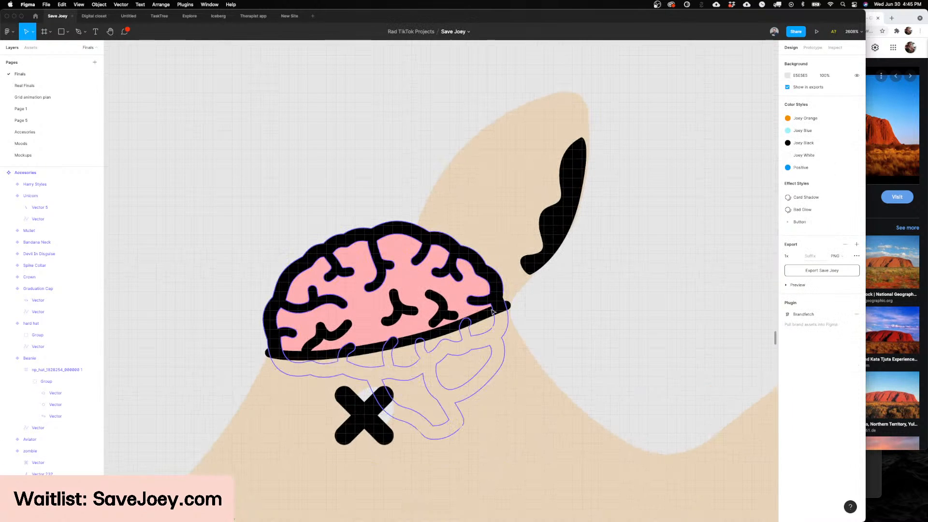
double_click(484, 314, "super")
scroll(483, 314, "up", 5)
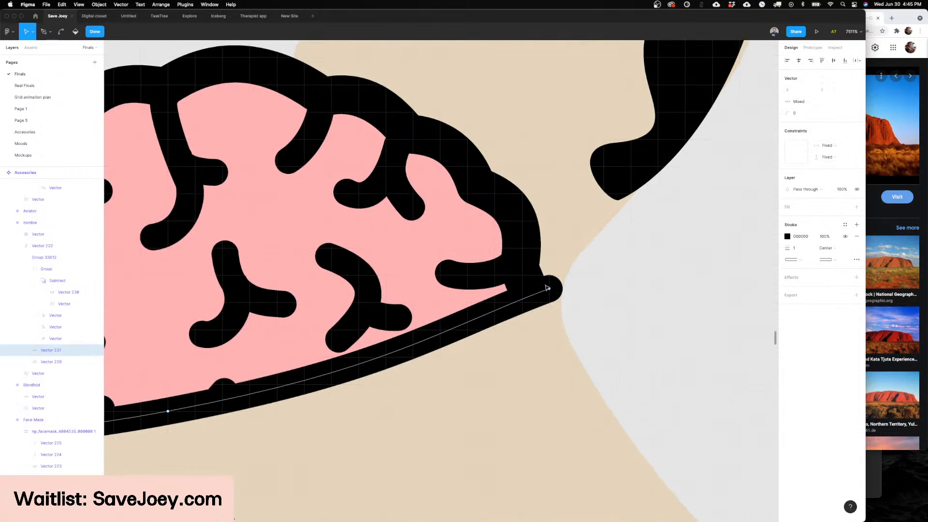
left_click_drag(547, 288, 536, 290)
scroll(545, 294, "down", 3)
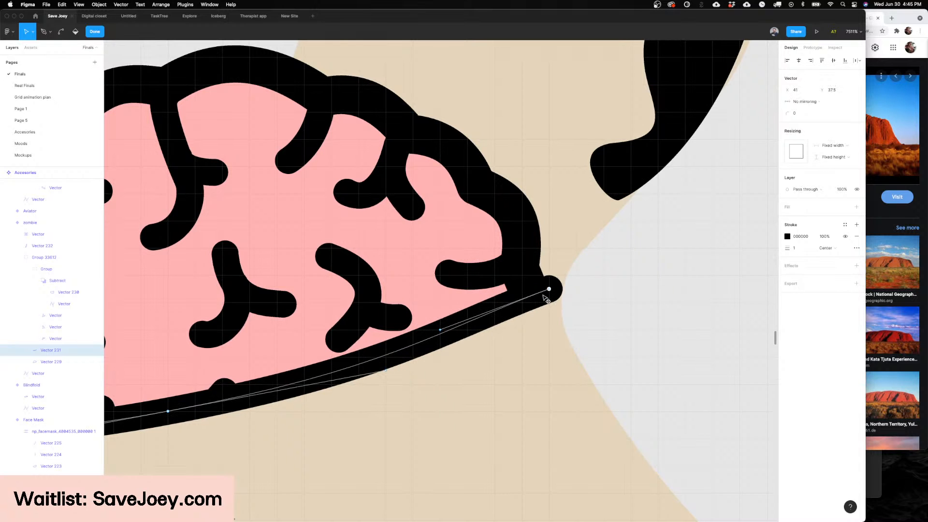
key("Escape")
key("Escape")
Step: Examine the zombie variant, then compare it with the neighbouring accessory variants up to the green mermaid tail
scroll(580, 291, "down", 8)
left_click(589, 291)
scroll(588, 290, "down", 5)
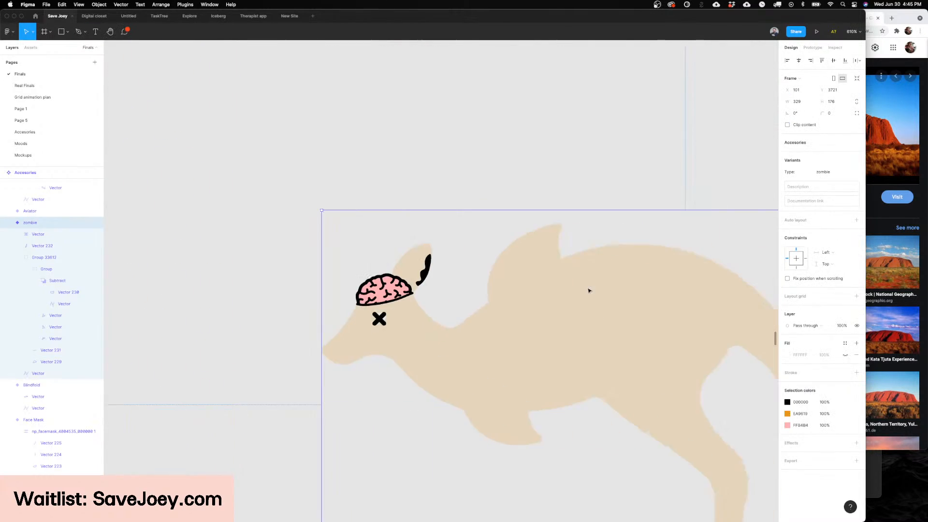
scroll(418, 269, "left", 2)
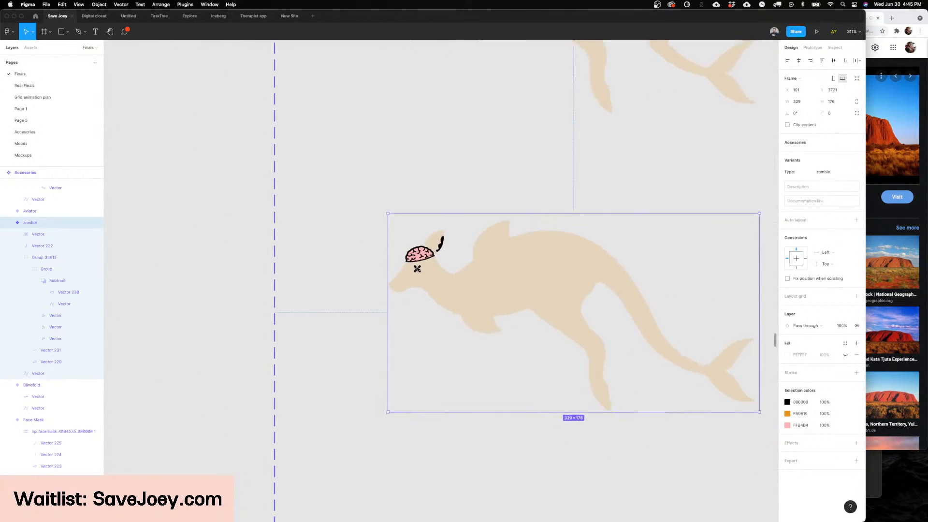
key("Escape")
scroll(393, 342, "down", 3)
scroll(393, 341, "up", 3)
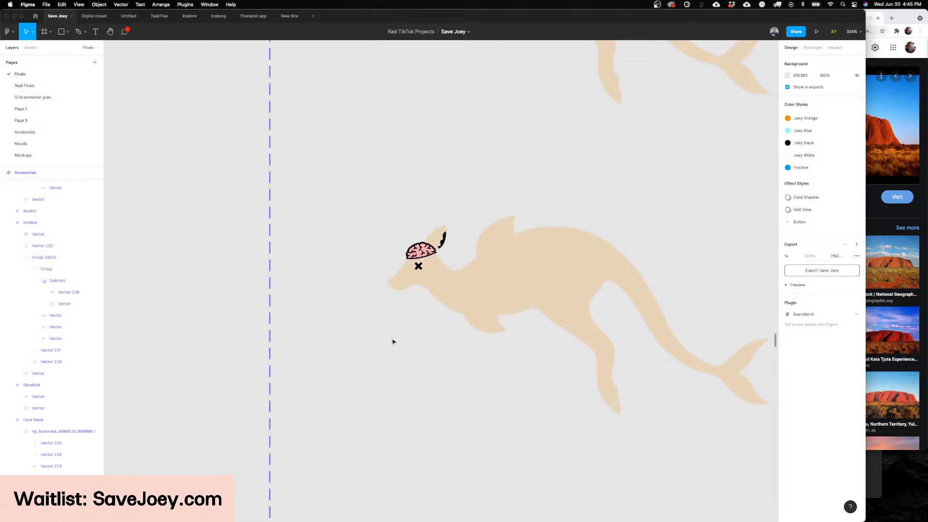
scroll(415, 319, "down", 10)
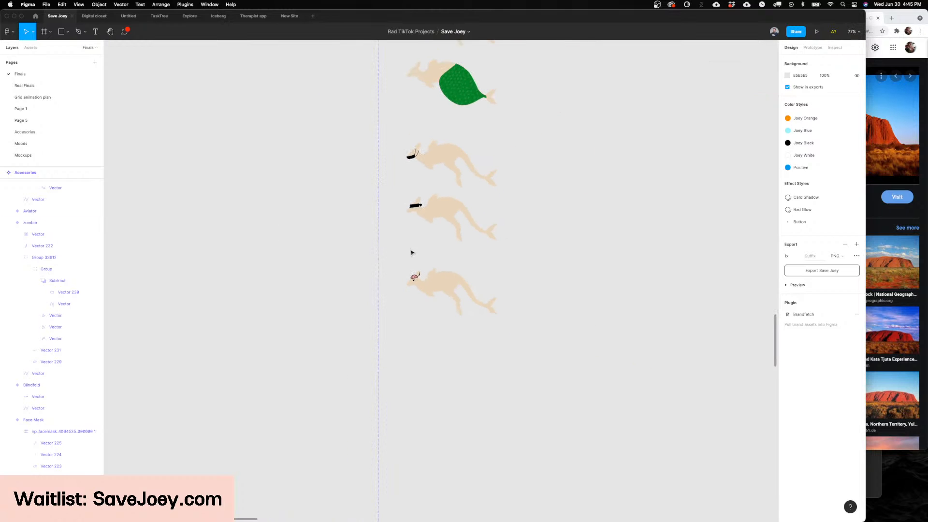
scroll(451, 300, "up", 5)
scroll(447, 309, "up", 5)
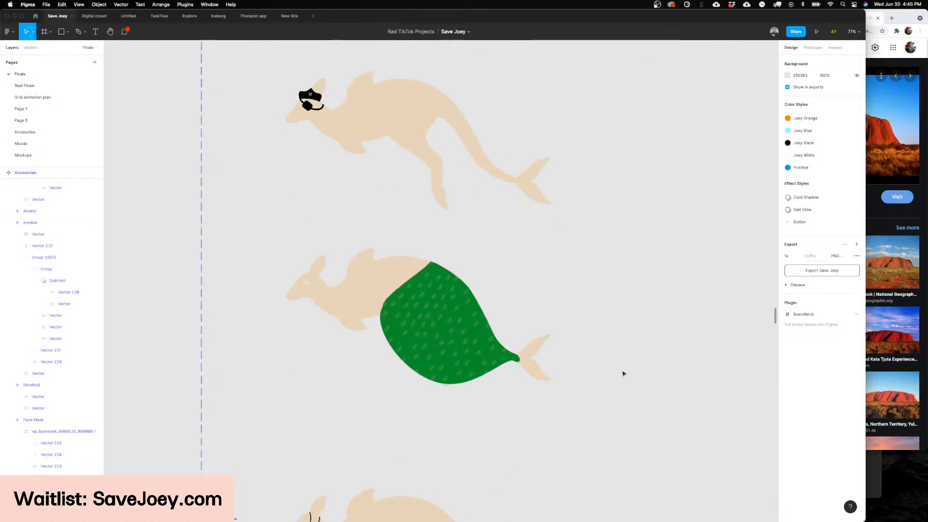
scroll(603, 367, "down", 5)
scroll(603, 366, "up", 8)
scroll(602, 367, "down", 4)
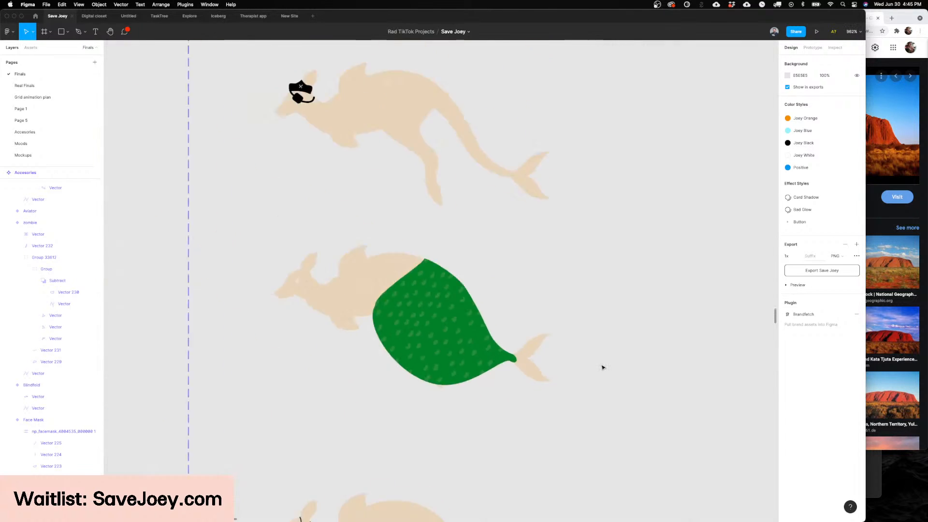
scroll(602, 367, "down", 5)
scroll(539, 381, "down", 6)
scroll(503, 356, "up", 8)
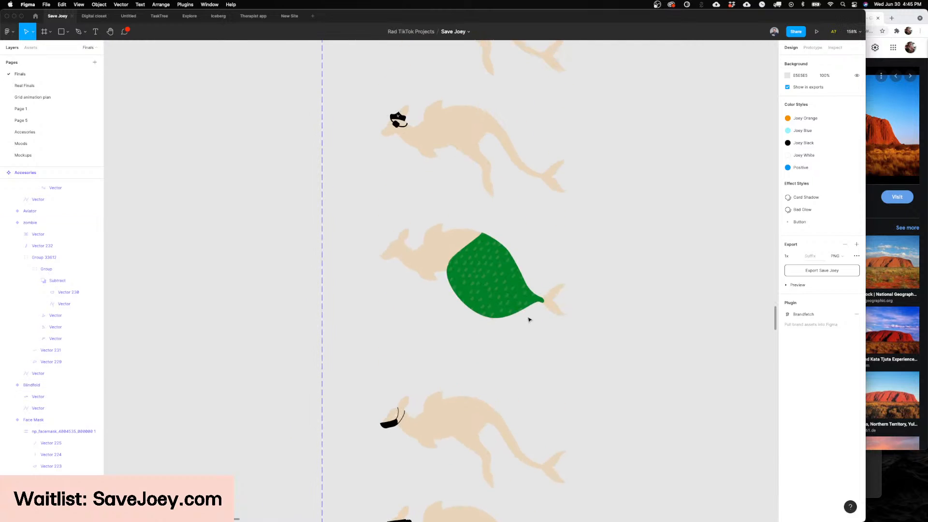
Step: Reshape the green mermaid tail's narrow tip so its curves taper smoothly and end flush with the tail fin
scroll(528, 319, "up", 5)
double_click(537, 280)
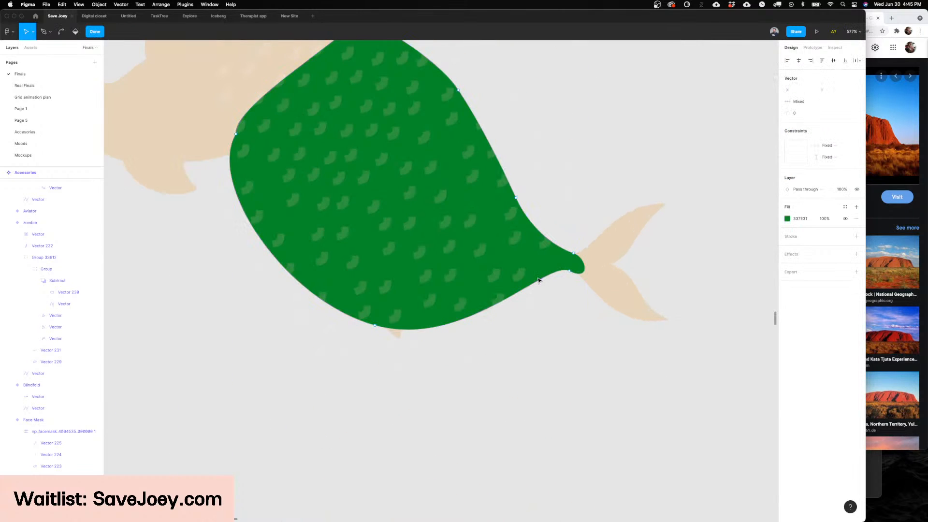
left_click(569, 270)
left_click_drag(546, 260, 538, 281)
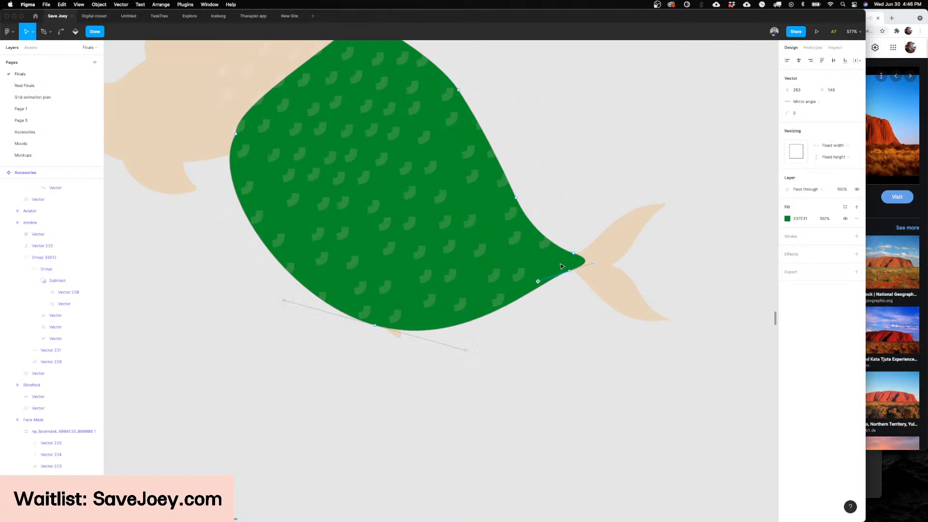
left_click(573, 254)
left_click_drag(560, 249, 577, 270)
left_click(569, 272)
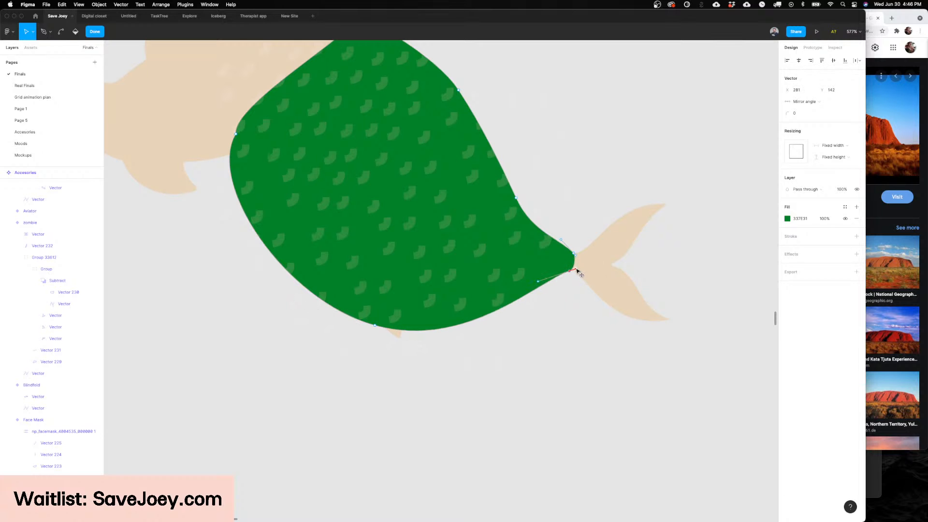
key("Escape")
key("Escape")
key("Escape")
Step: Examine the column of accessory variants from the mermaid tail down to the zombie
scroll(630, 324, "down", 10)
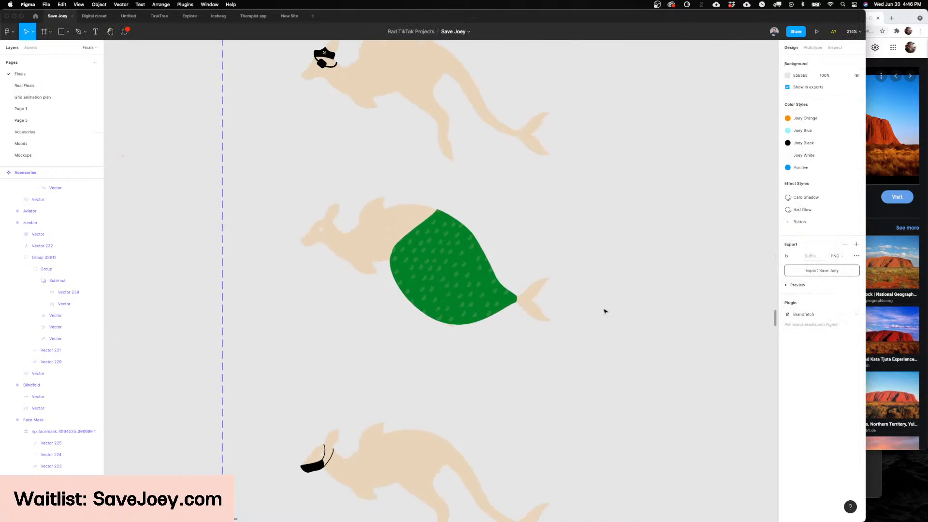
scroll(604, 311, "down", 5)
scroll(604, 311, "down", 3)
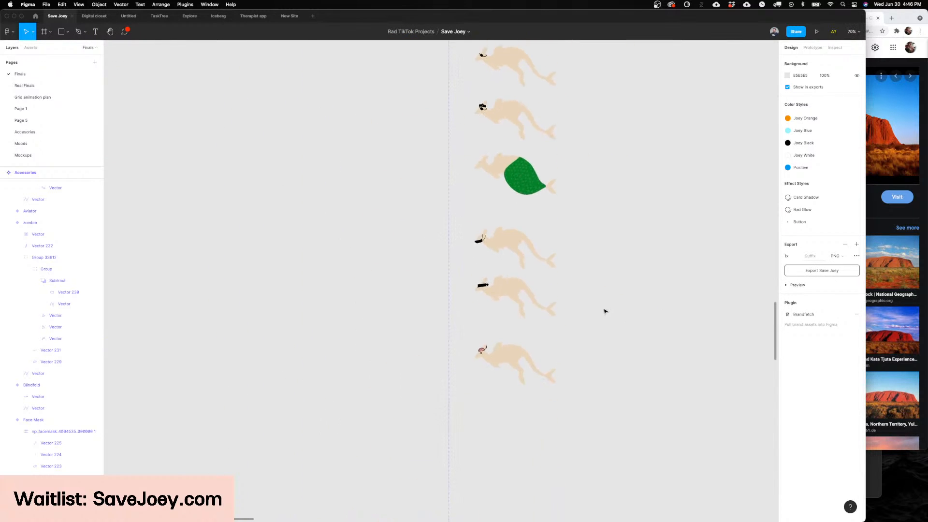
scroll(565, 323, "right", 2)
scroll(449, 322, "up", 5)
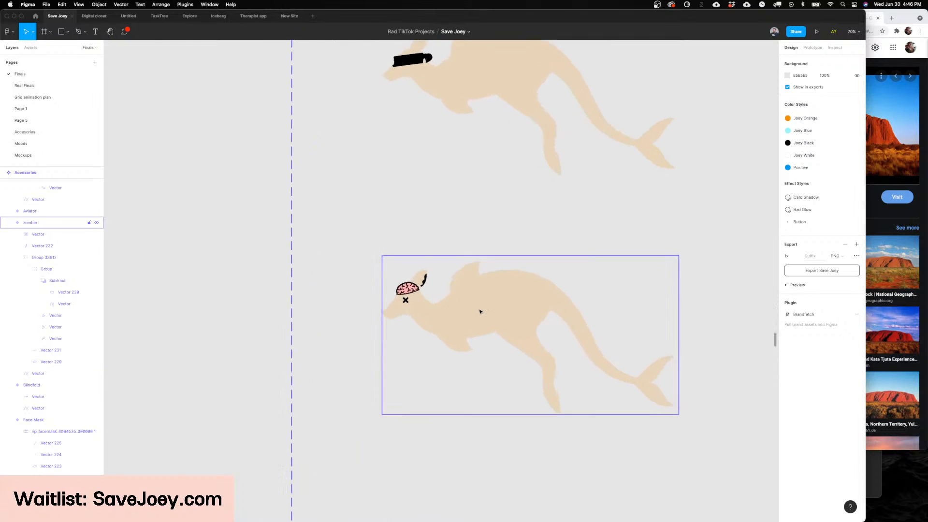
scroll(478, 290, "down", 3)
left_click(480, 312)
scroll(568, 317, "right", 4)
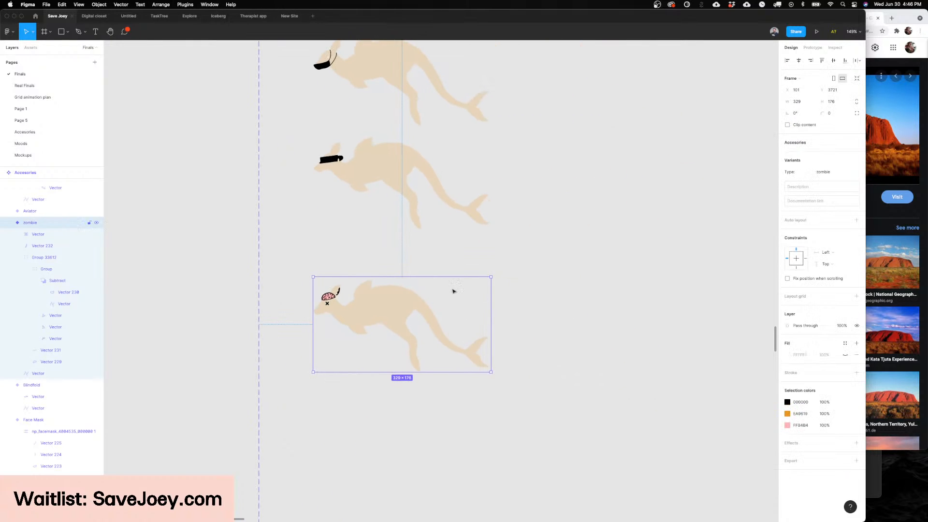
Step: Switch to Noun Project and move its window with the zombie icons clear of the zombie variant
left_click(356, 507)
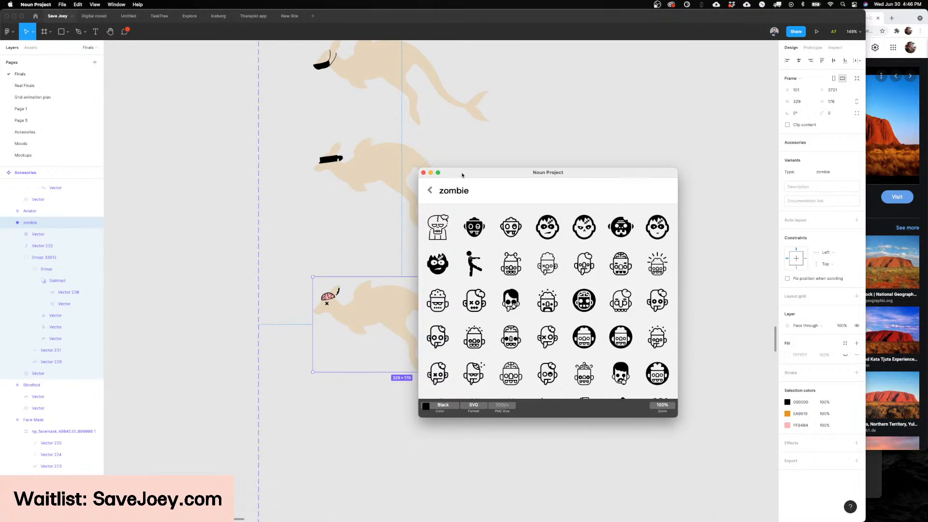
left_click_drag(462, 175, 536, 190)
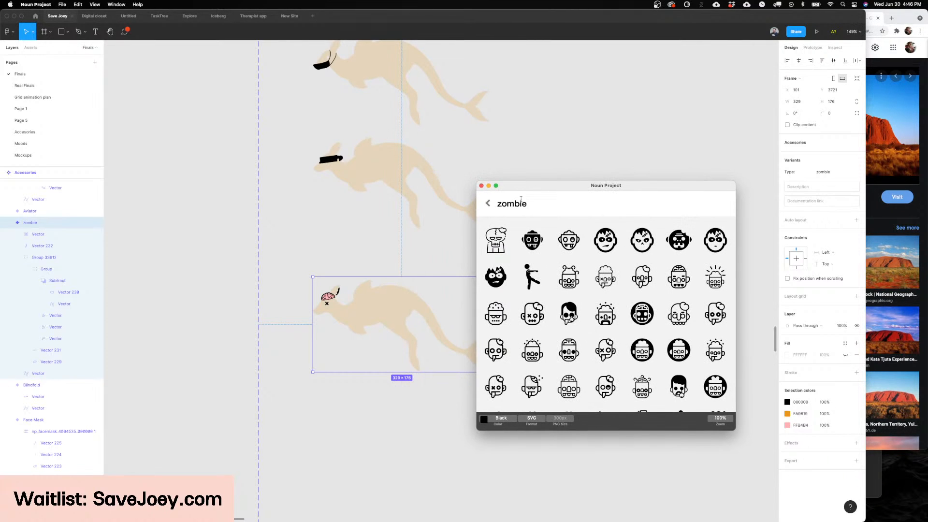
scroll(395, 256, "left", 3)
scroll(396, 257, "down", 1)
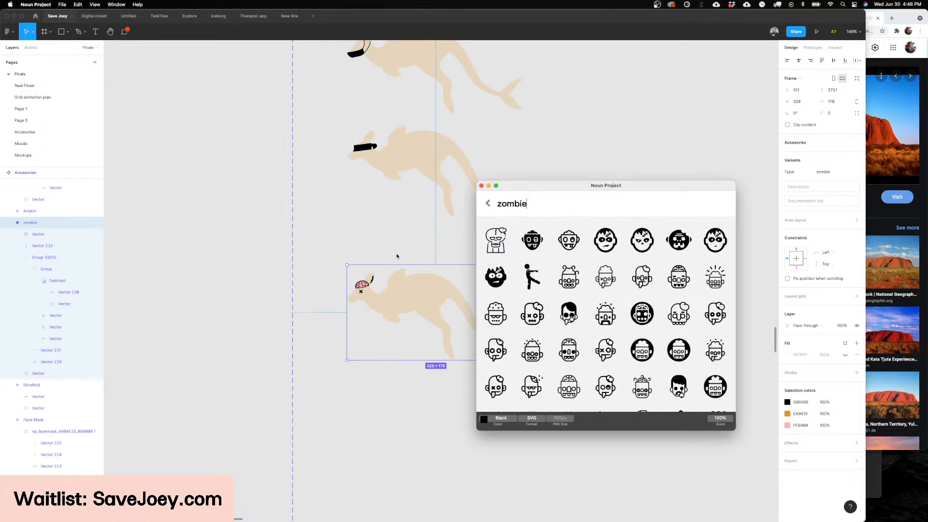
scroll(397, 256, "down", 2)
scroll(397, 257, "down", 7)
scroll(397, 256, "right", 2)
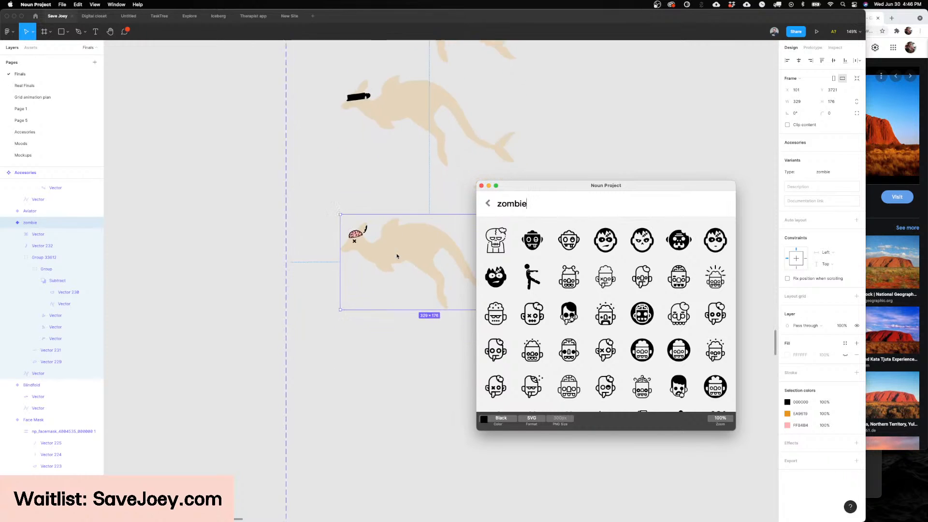
scroll(392, 300, "up", 4)
Step: Return to Figma and view the zombie variant together with the blindfold and face mask variants
left_click(424, 291)
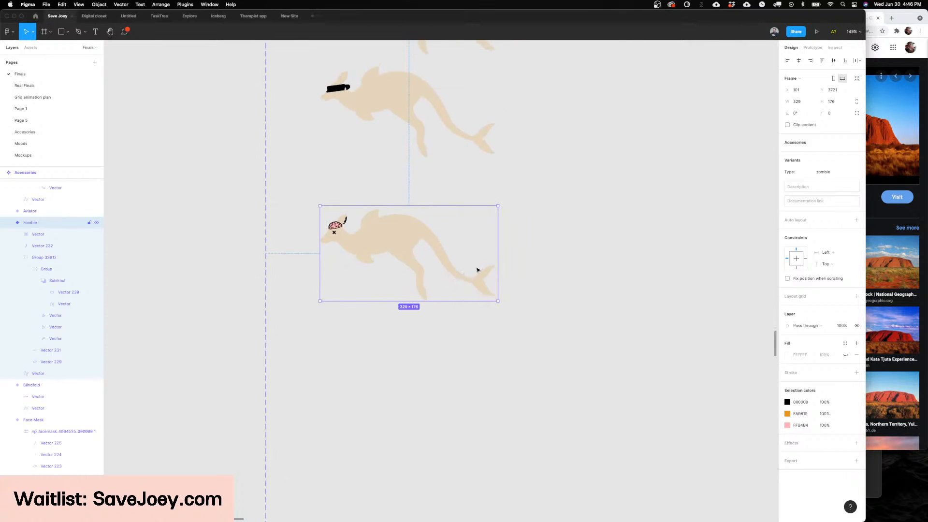
scroll(404, 252, "up", 10)
scroll(404, 252, "left", 1)
scroll(404, 252, "down", 5)
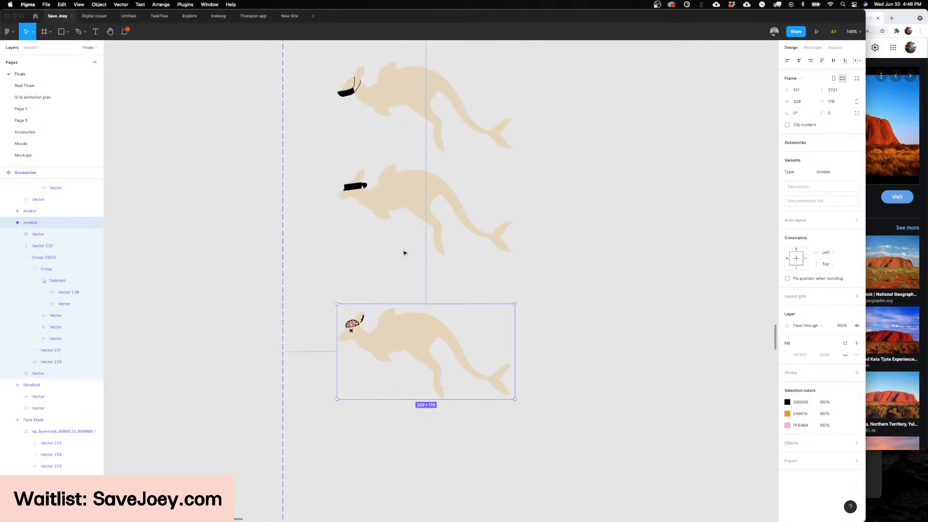
scroll(404, 253, "down", 3)
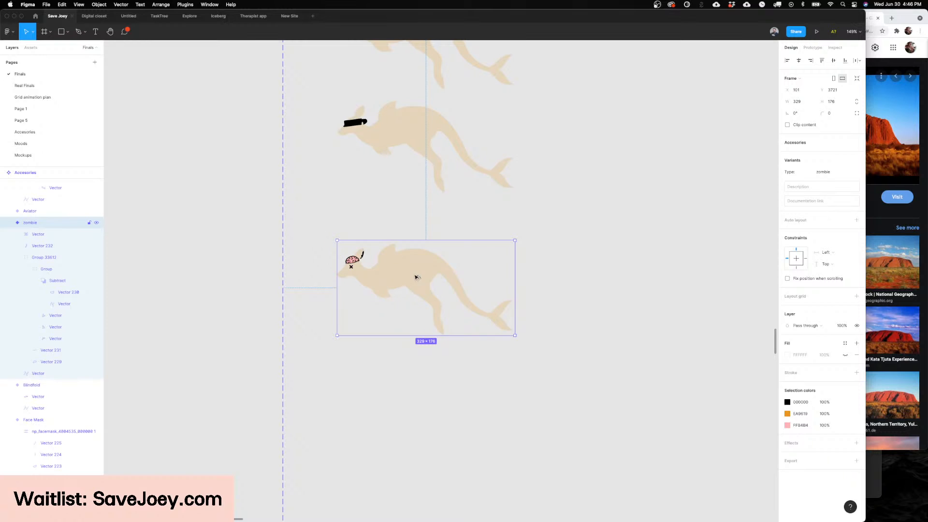
left_click_drag(416, 275, 434, 401)
scroll(434, 399, "down", 6)
scroll(435, 399, "left", 4)
left_click_drag(492, 262, 493, 278)
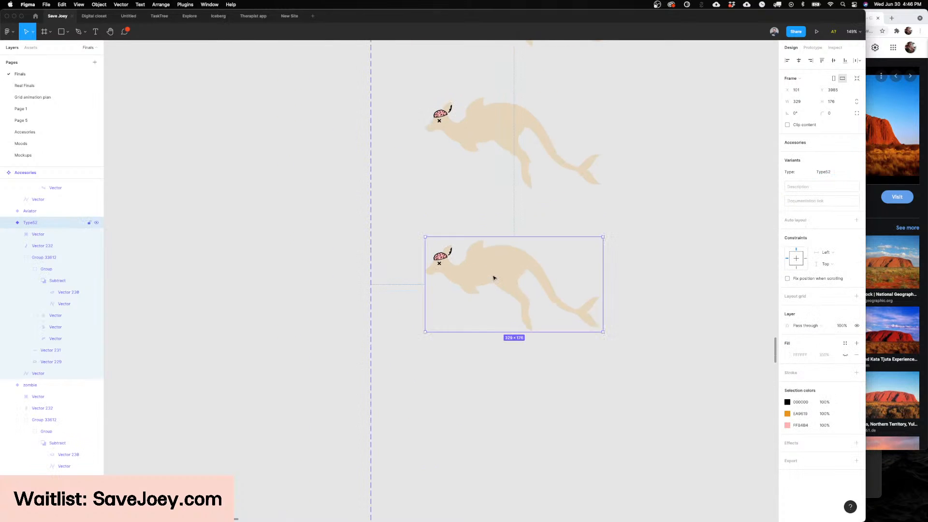
scroll(492, 275, "up", 2)
scroll(492, 275, "right", 1)
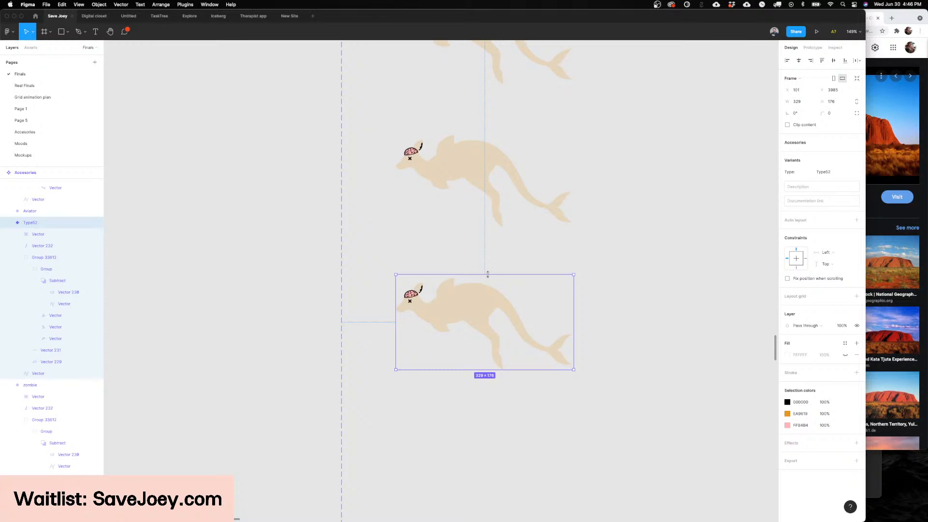
key("super+z")
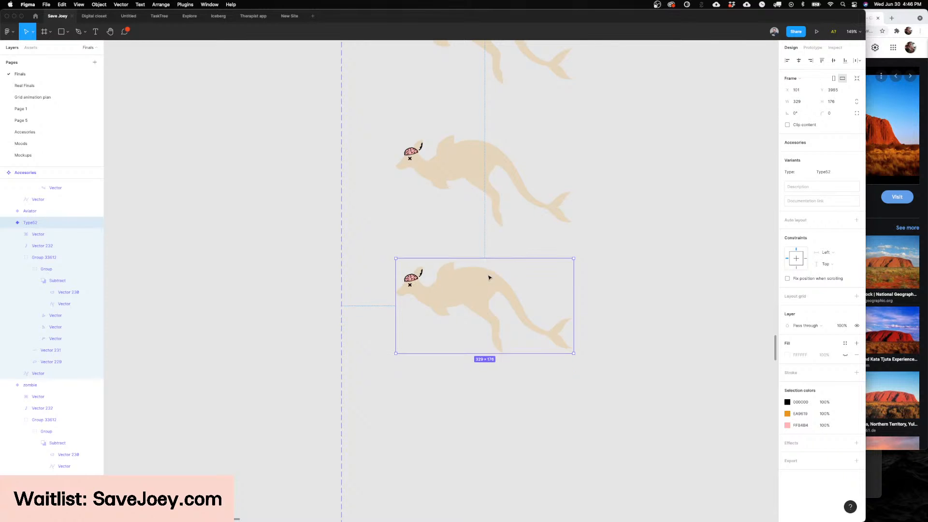
scroll(551, 261, "down", 3)
key("super+z")
scroll(551, 262, "up", 2)
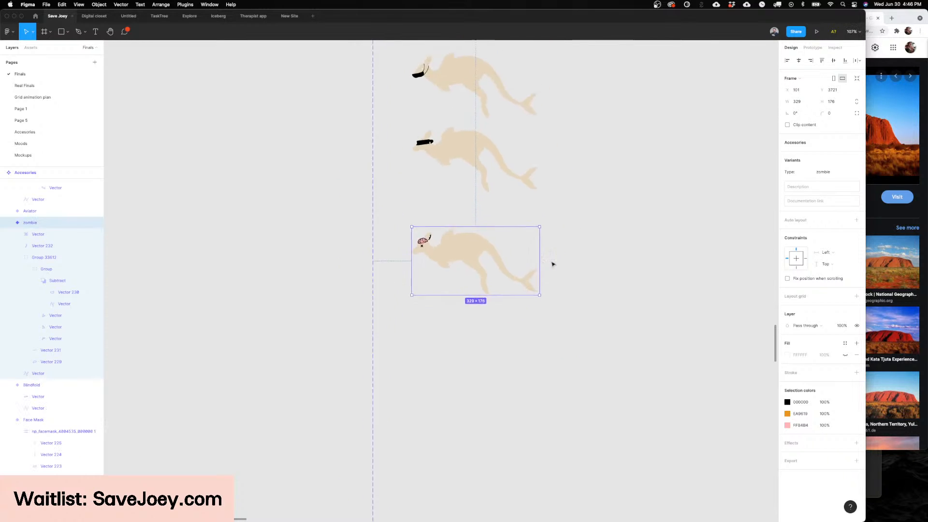
Step: Examine the whole grid of accessory variants along with the neighbouring flags, Joey variants and app screens
scroll(553, 264, "up", 20)
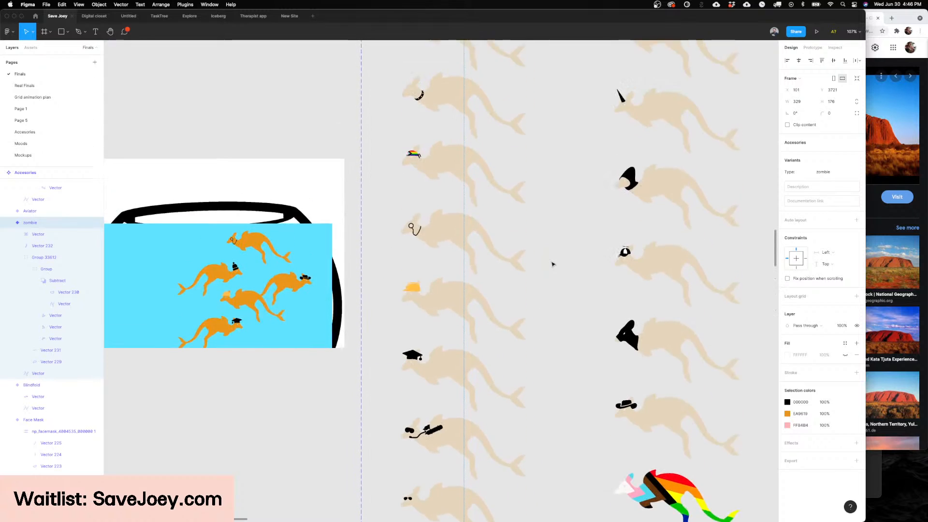
scroll(552, 265, "down", 3)
scroll(552, 264, "right", 2)
scroll(553, 264, "down", 10)
scroll(553, 265, "right", 2)
left_click(553, 264)
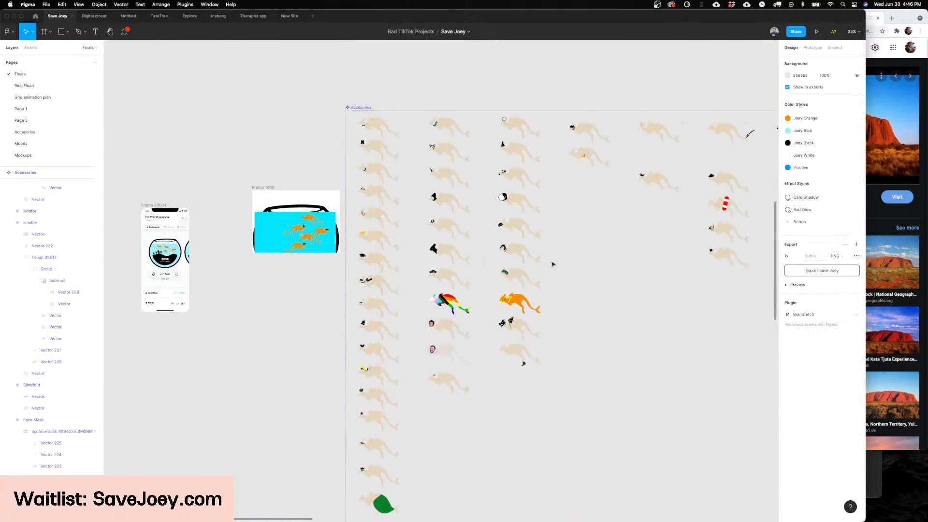
scroll(552, 264, "right", 15)
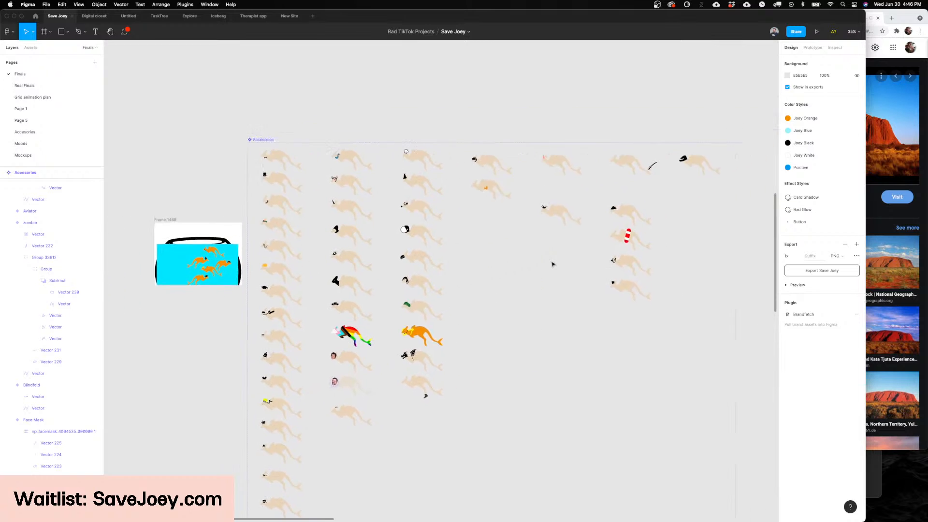
scroll(553, 265, "down", 5)
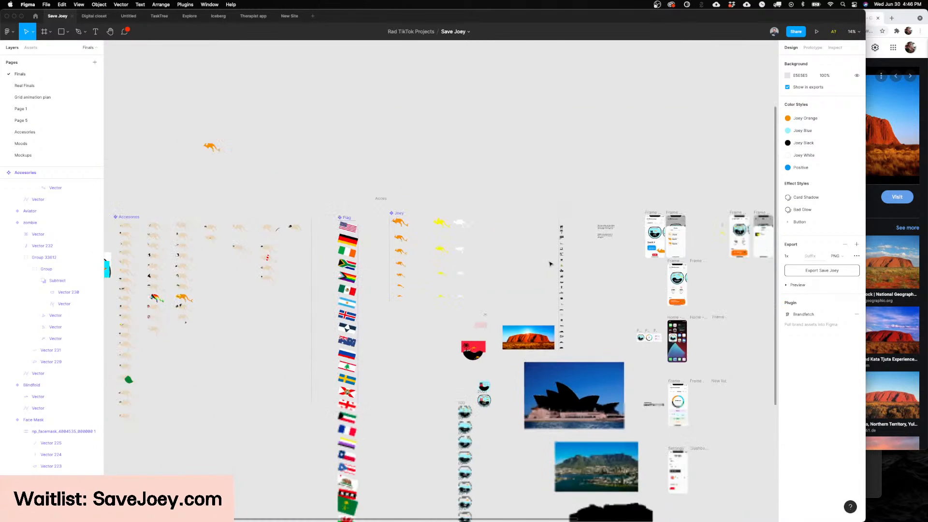
scroll(553, 264, "right", 10)
scroll(514, 311, "up", 10)
scroll(514, 311, "down", 5)
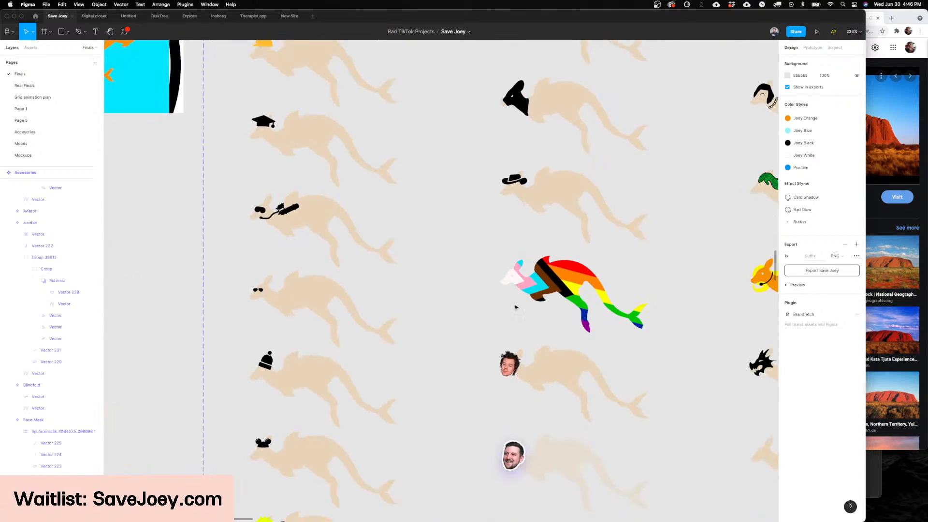
Step: Examine the zombie variant's exposed brain, crossed-out eye and bitten ear up close
scroll(515, 305, "up", 5)
scroll(515, 307, "down", 10)
scroll(492, 161, "up", 10)
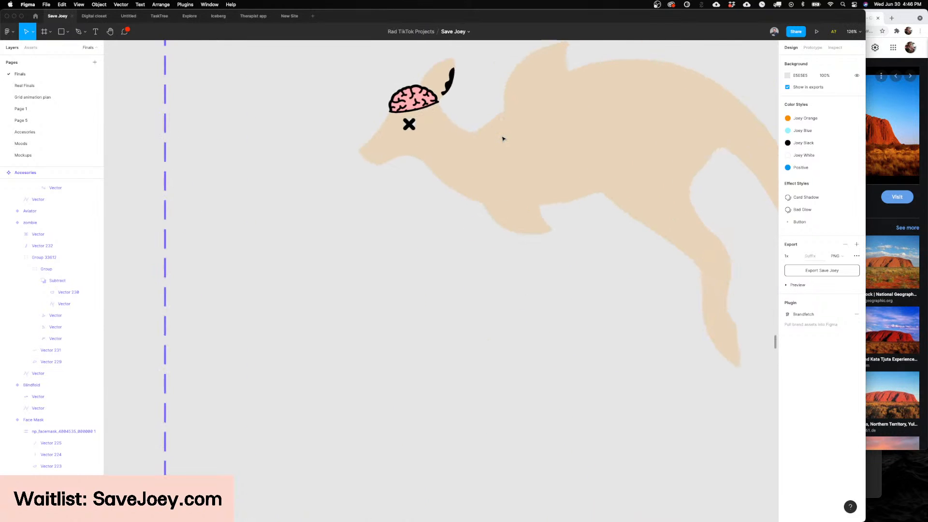
scroll(503, 138, "left", 5)
scroll(401, 187, "up", 3)
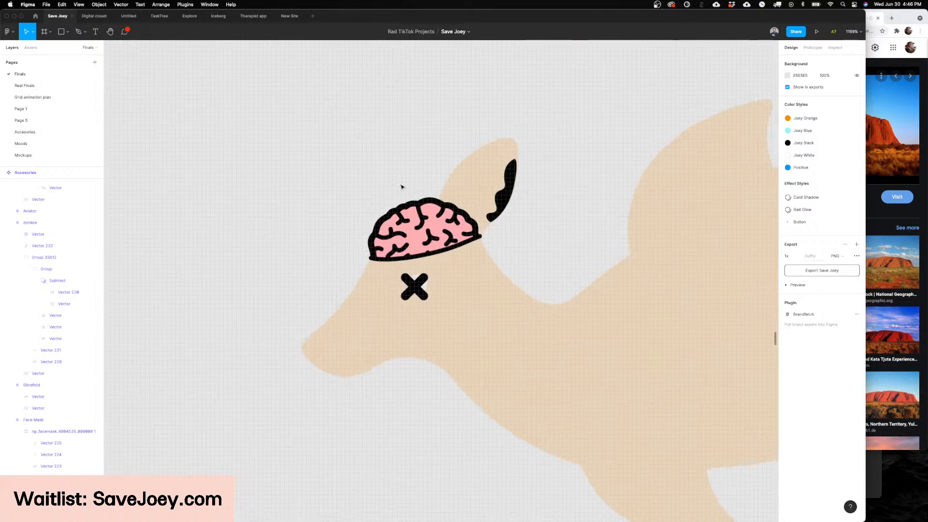
scroll(401, 186, "down", 8)
scroll(401, 186, "right", 3)
scroll(401, 186, "down", 3)
scroll(401, 187, "up", 4)
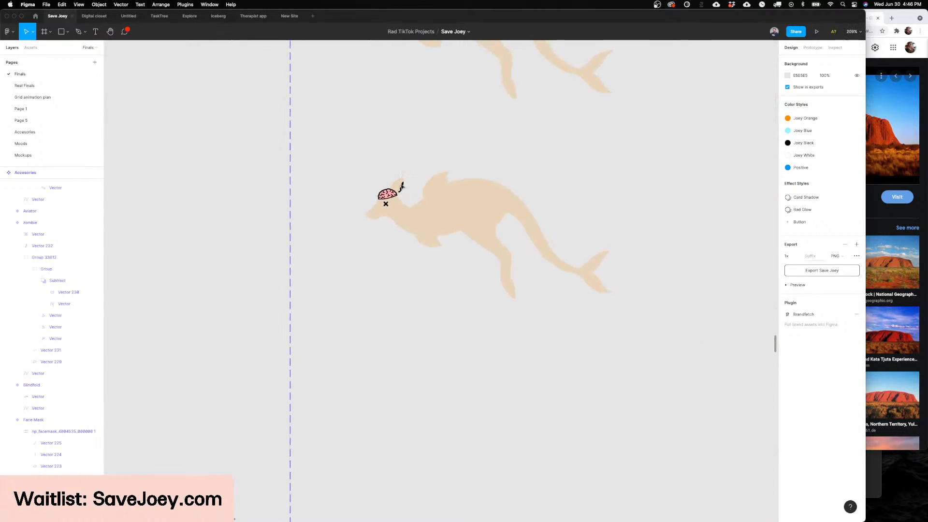
Step: Examine the bank-linking onboarding screens, Onboarding 4 to 6, on the Finals page
scroll(401, 187, "down", 10)
scroll(401, 186, "down", 15)
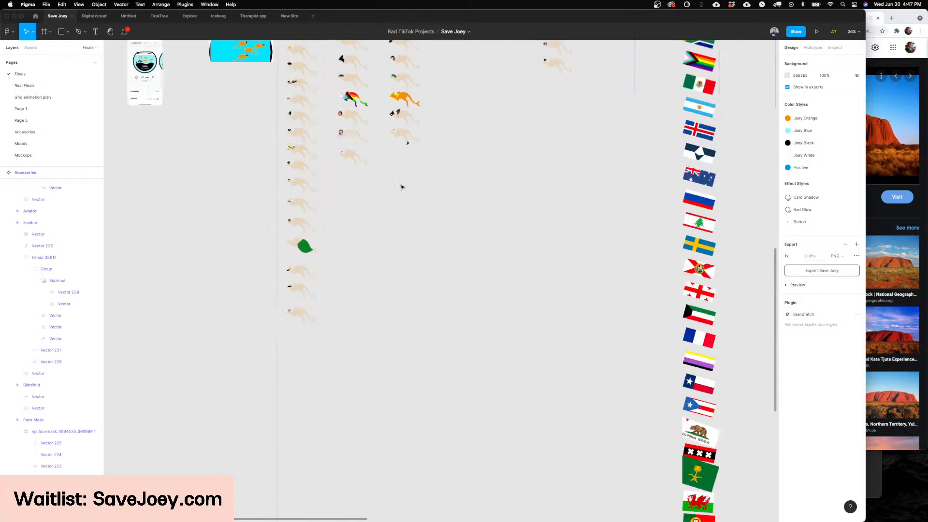
scroll(500, 176, "up", 17)
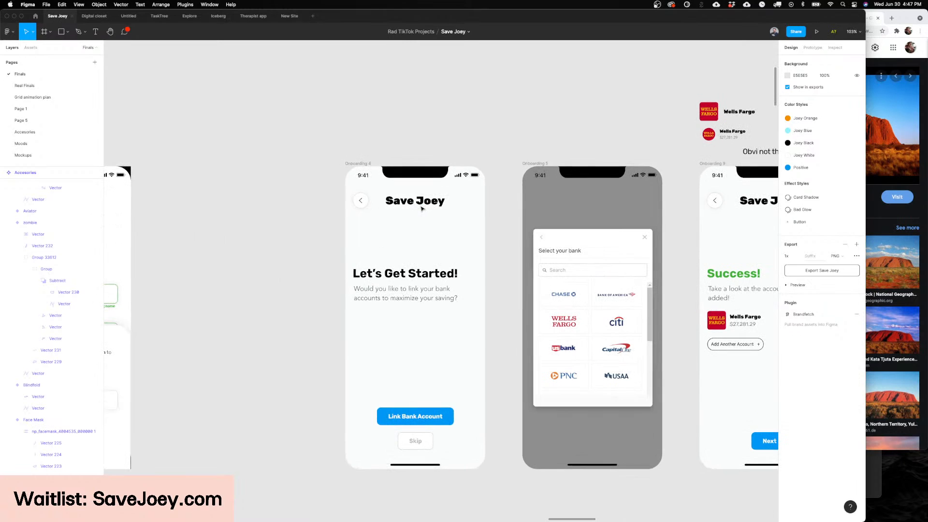
scroll(422, 208, "down", 3)
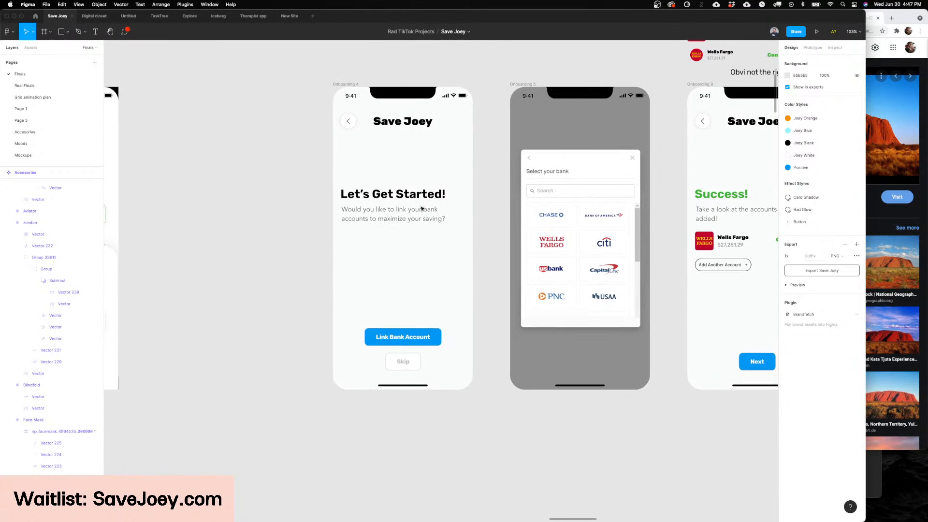
scroll(422, 209, "up", 2)
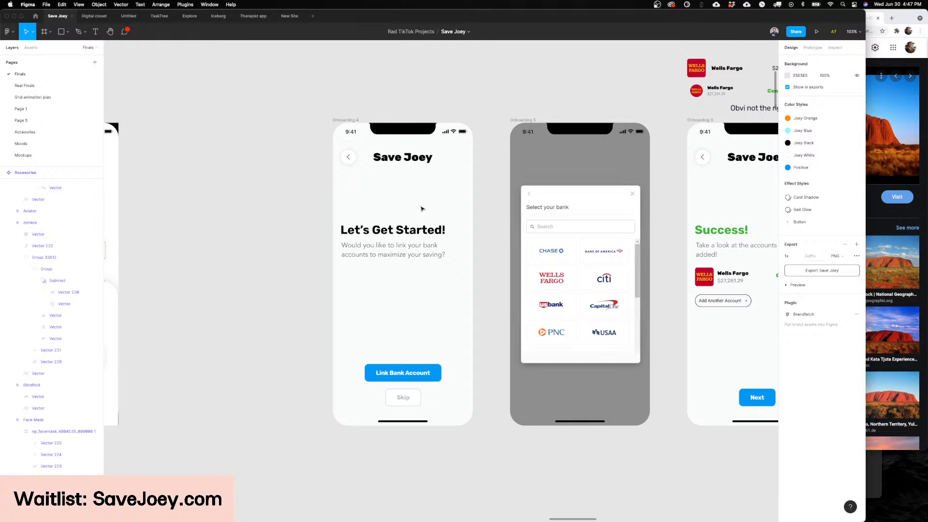
scroll(422, 209, "right", 2)
scroll(459, 211, "left", 3)
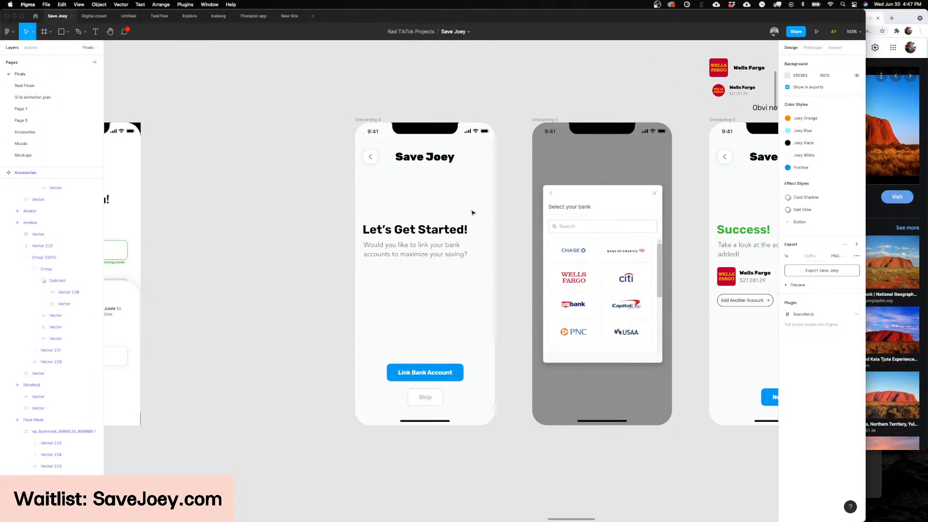
scroll(513, 261, "left", 3)
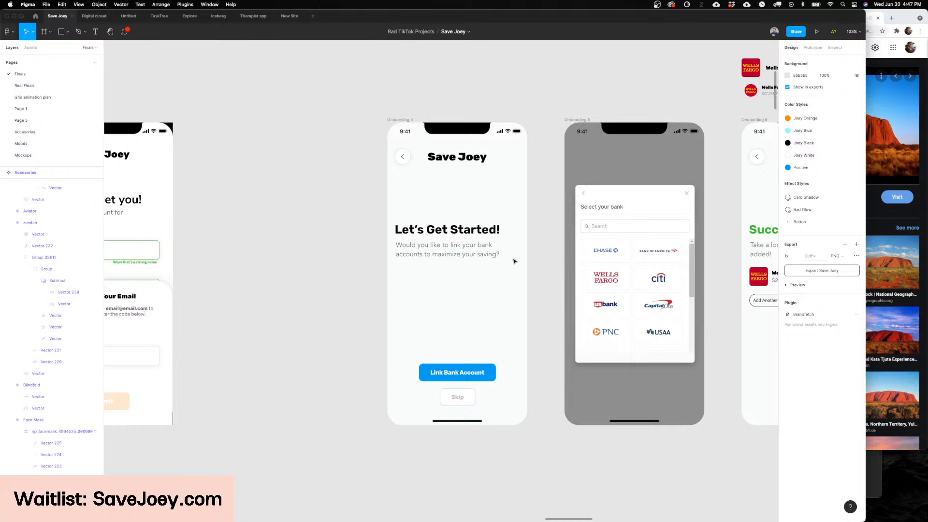
Step: Examine the bank-linking flow from the Let's Get Started screen through the bank picker to the Success screen
scroll(513, 261, "right", 10)
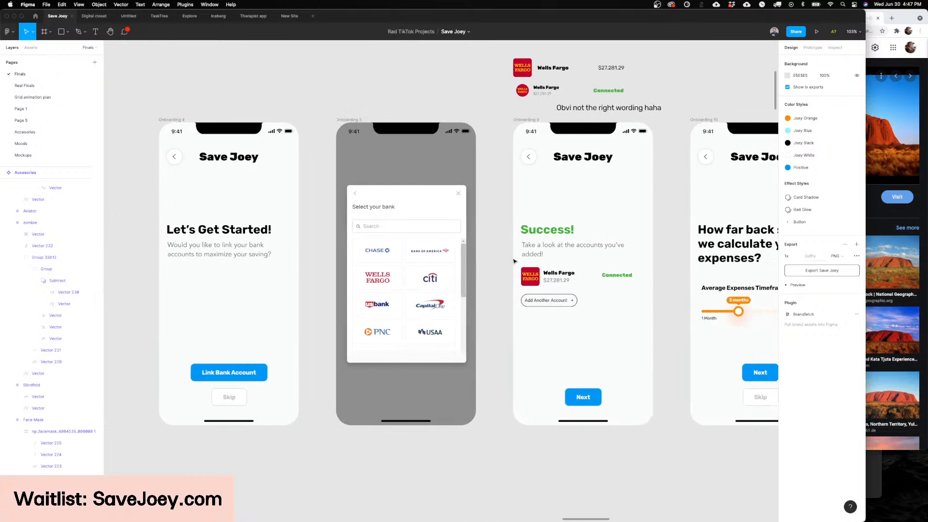
scroll(513, 261, "left", 8)
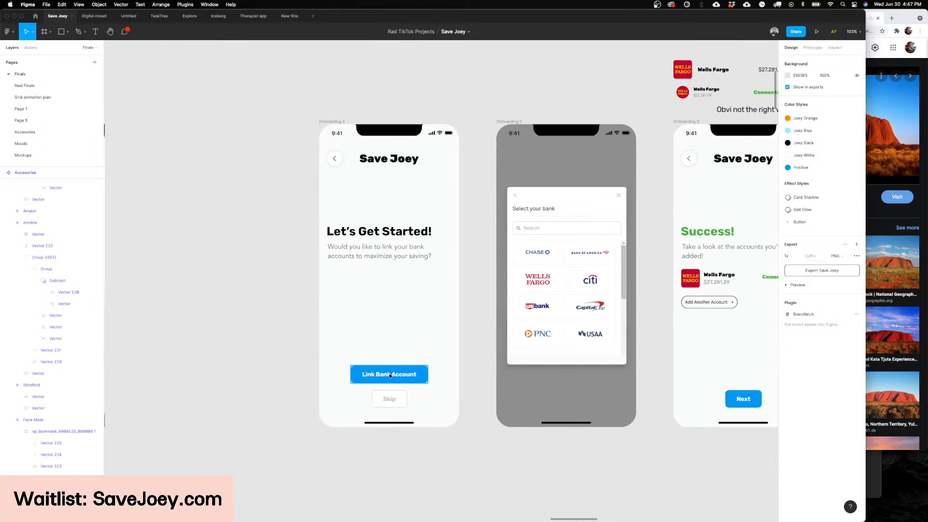
scroll(419, 387, "up", 5)
scroll(418, 387, "right", 5)
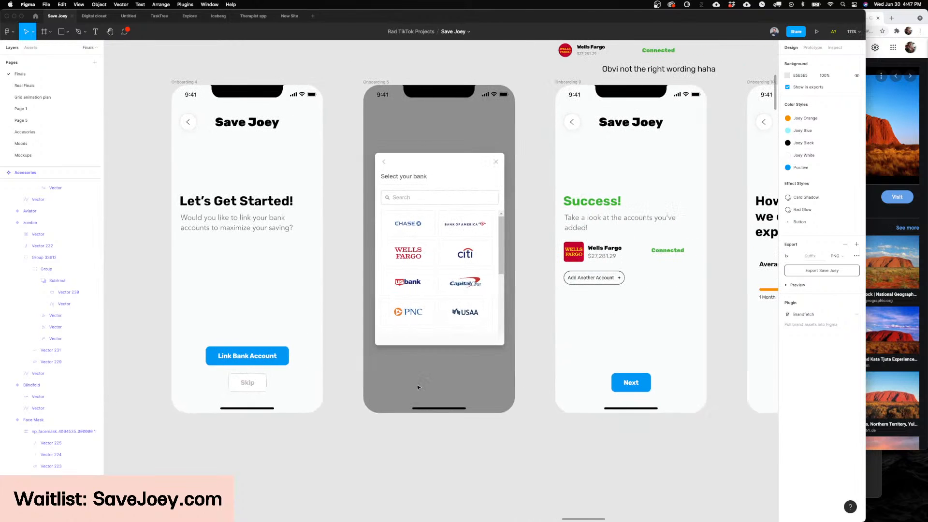
scroll(419, 387, "up", 1)
scroll(418, 387, "right", 3)
scroll(474, 338, "left", 3)
scroll(474, 337, "up", 3)
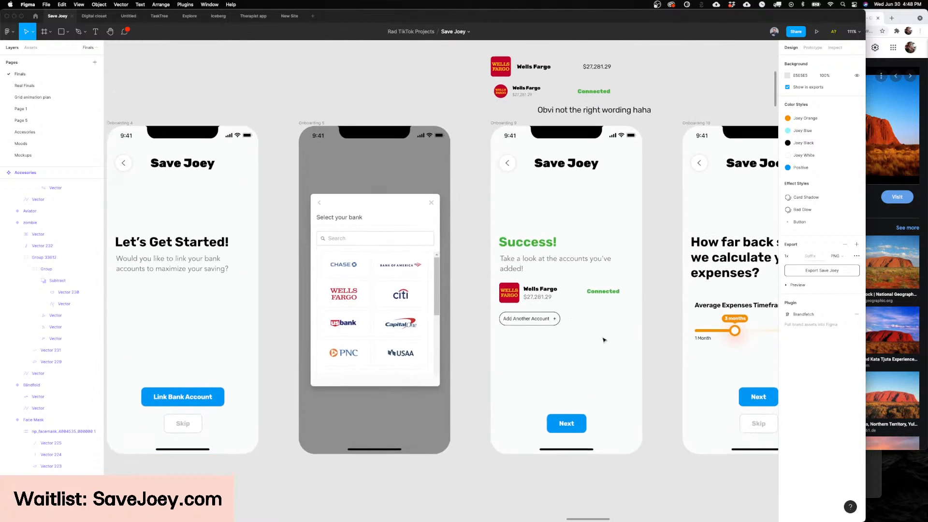
scroll(603, 340, "down", 3)
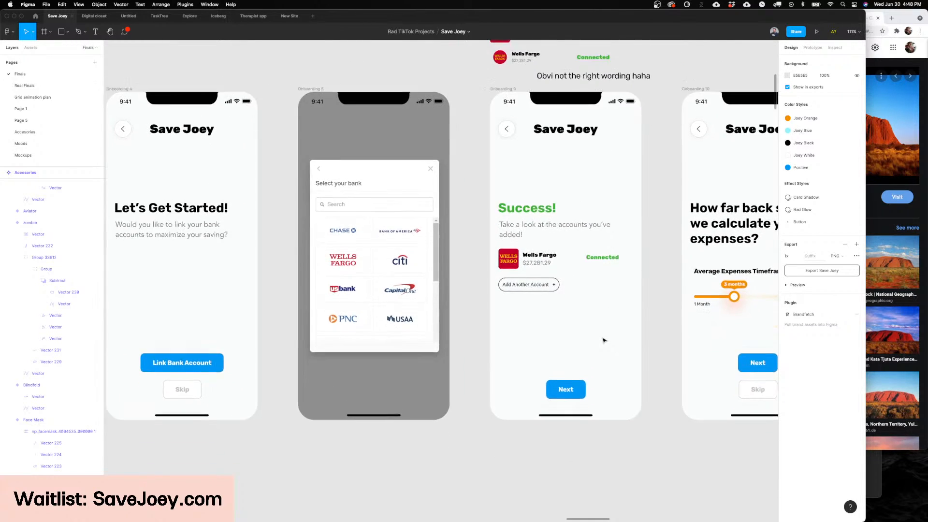
Step: Examine the Success screen's linked account beside the Average Expenses Timeframe slider on the expenses question screen
scroll(603, 340, "right", 3)
scroll(602, 340, "up", 2)
scroll(603, 340, "right", 5)
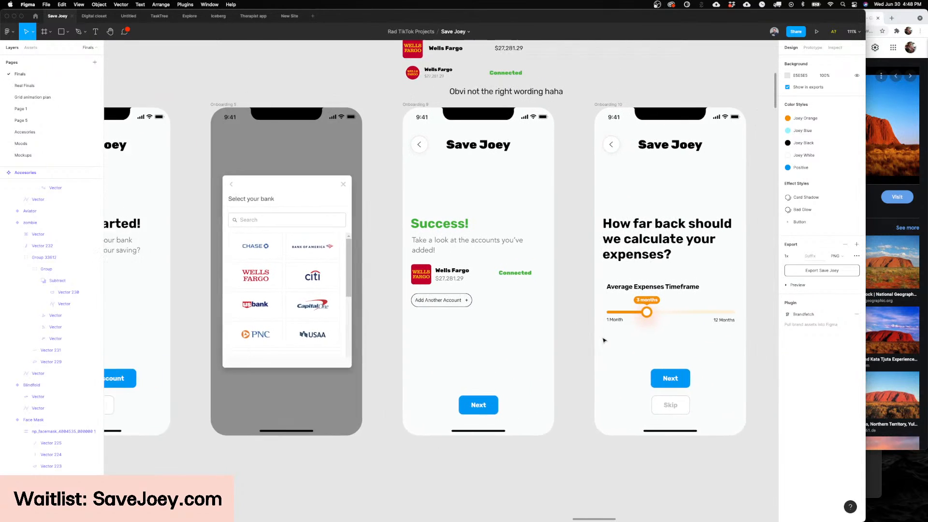
scroll(429, 288, "left", 3)
scroll(429, 288, "up", 2)
scroll(430, 288, "down", 3)
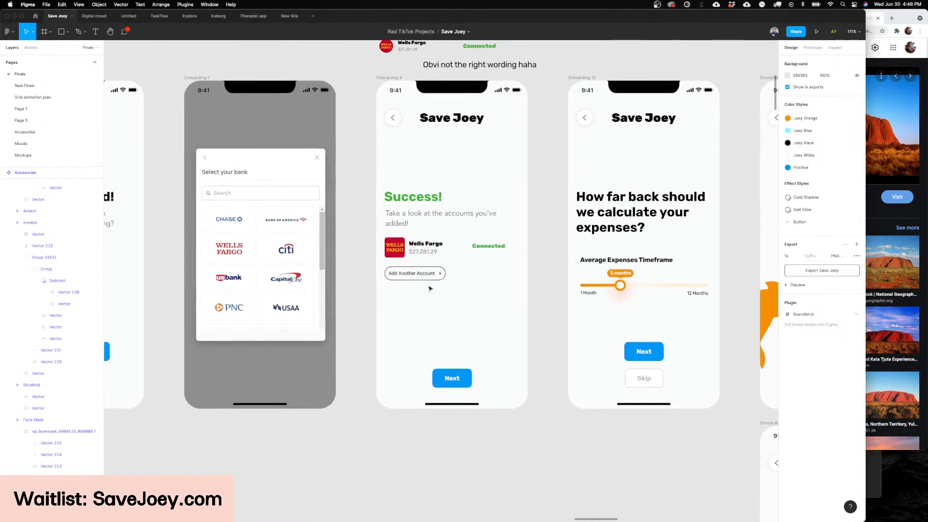
scroll(429, 288, "up", 2)
scroll(429, 288, "right", 5)
scroll(385, 275, "up", 1)
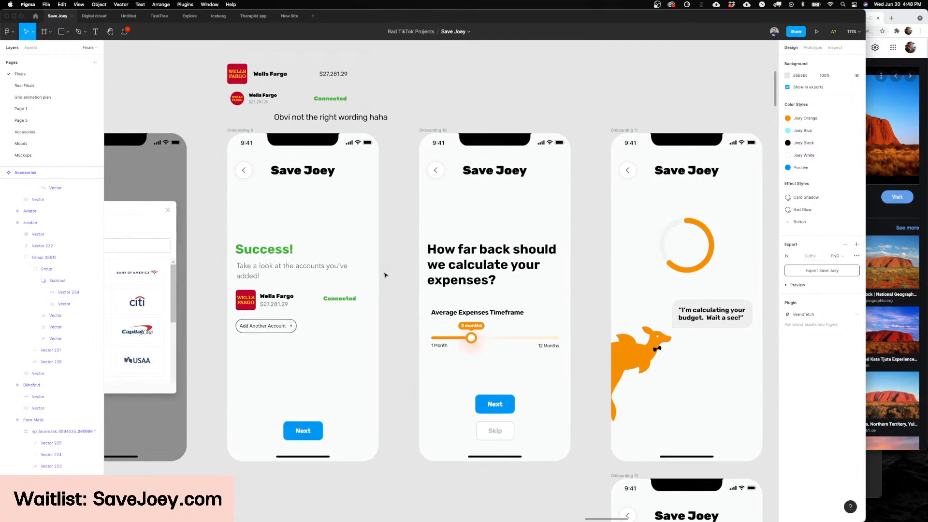
scroll(385, 273, "left", 7)
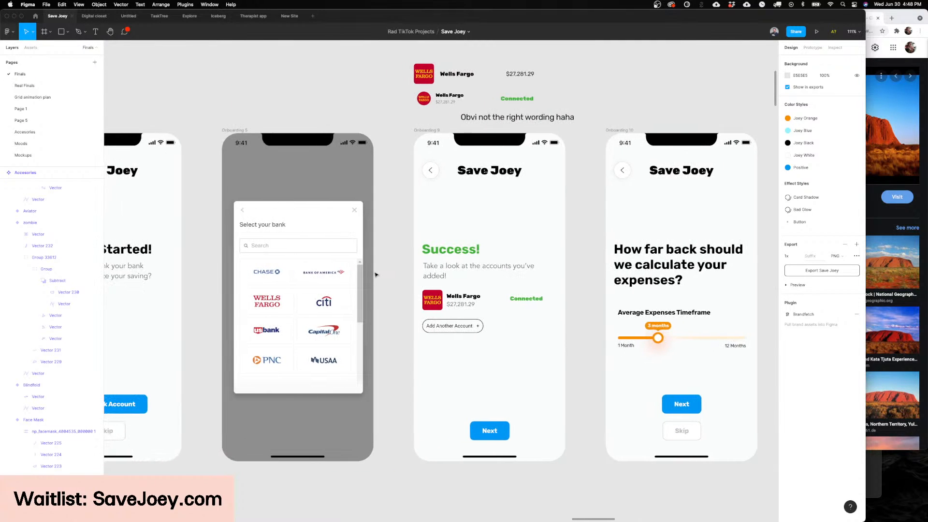
scroll(376, 275, "right", 8)
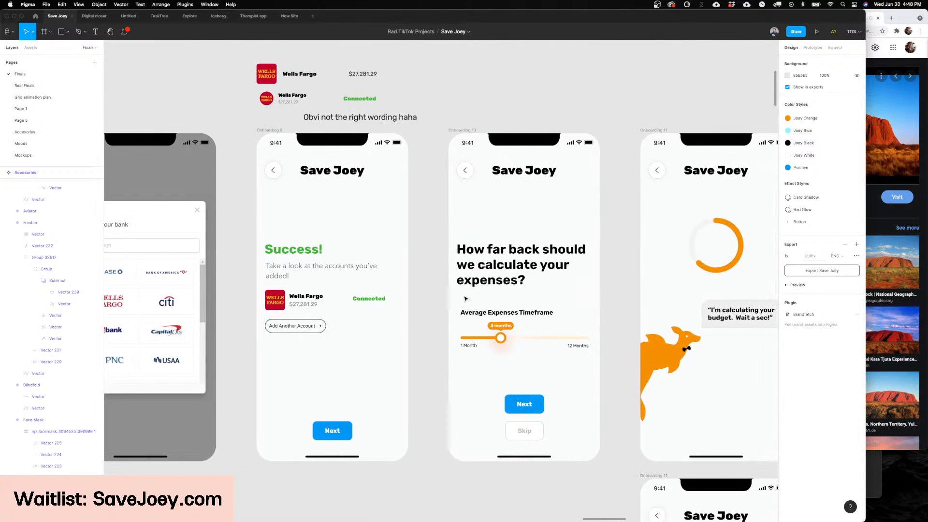
scroll(556, 320, "right", 3)
scroll(522, 309, "left", 3)
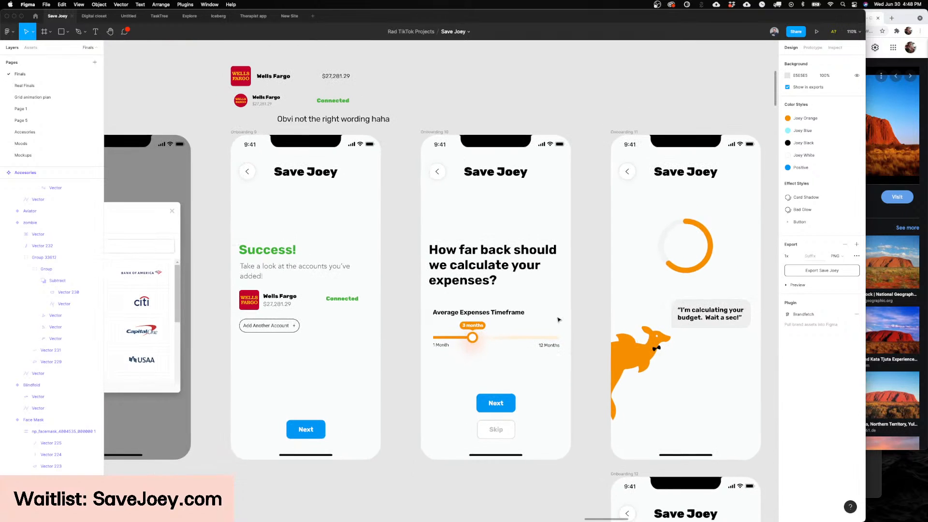
scroll(493, 295, "right", 4)
scroll(481, 286, "down", 1)
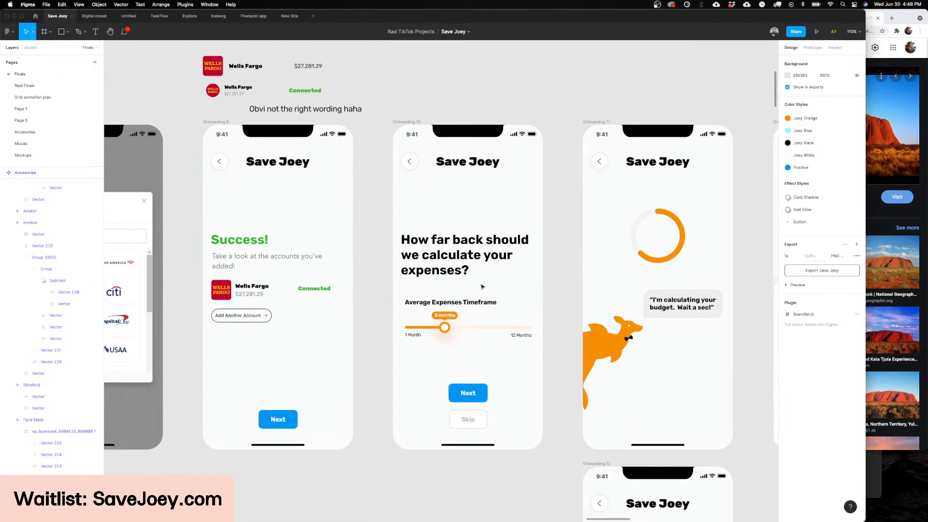
Step: Examine the budget-calculating loading screen, the Budget screen and the fishbowl Onboarding Intro screen
scroll(481, 286, "right", 5)
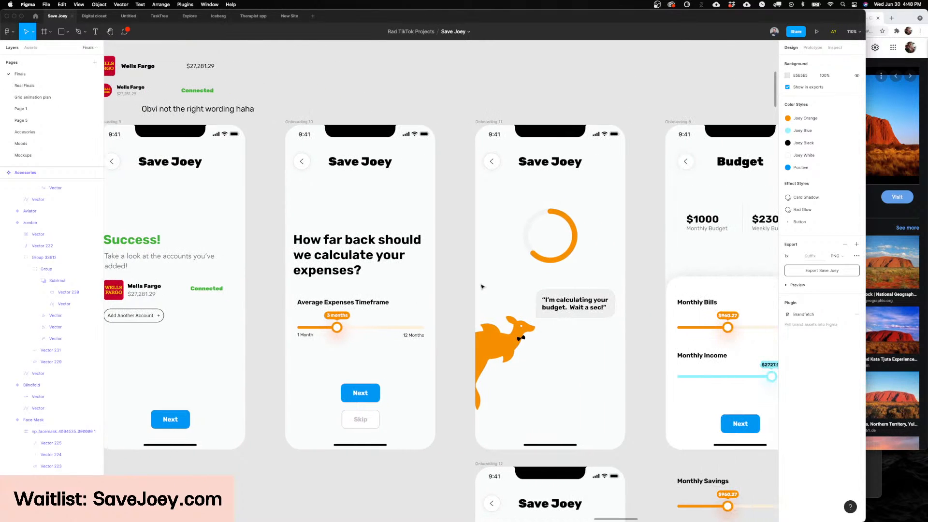
scroll(481, 287, "right", 15)
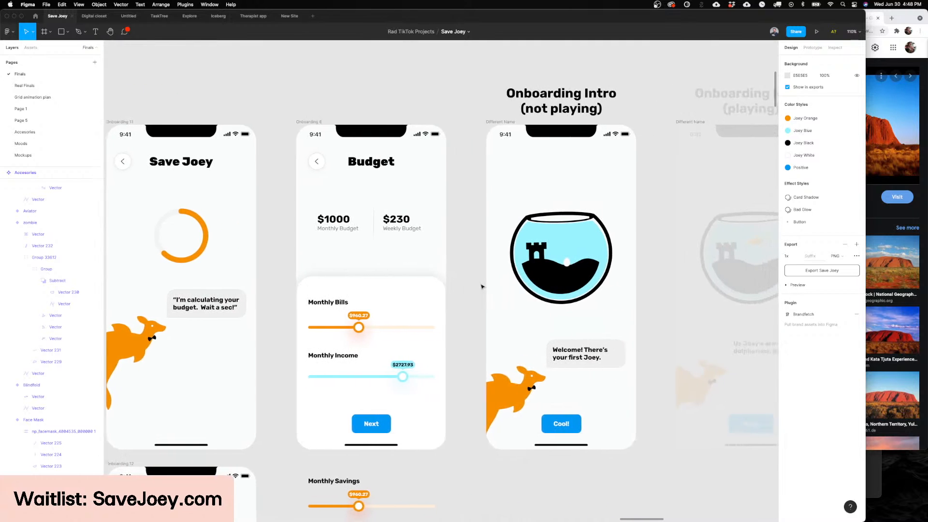
scroll(482, 287, "left", 5)
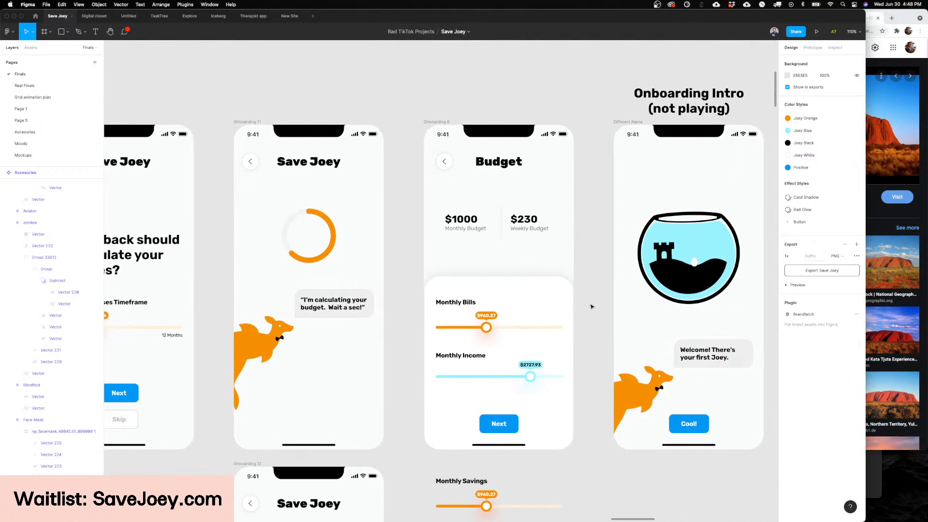
scroll(590, 306, "up", 5)
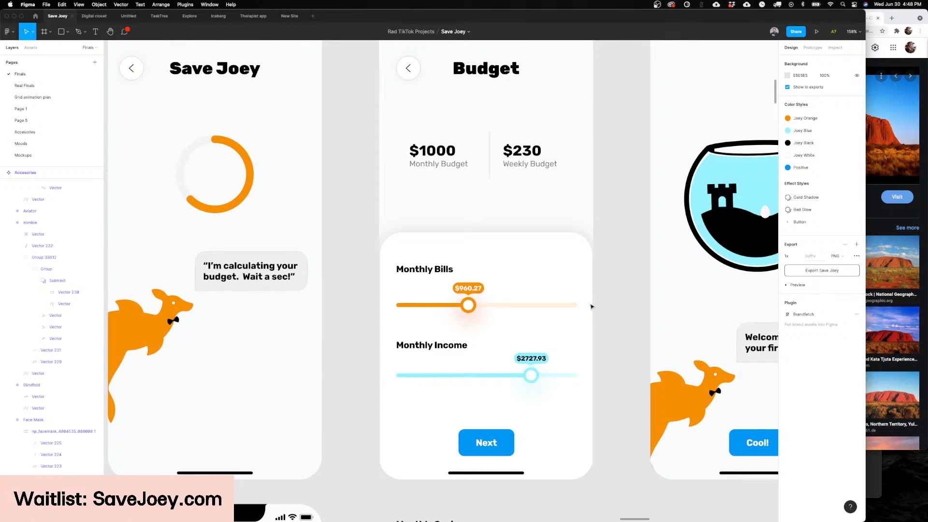
scroll(591, 306, "left", 20)
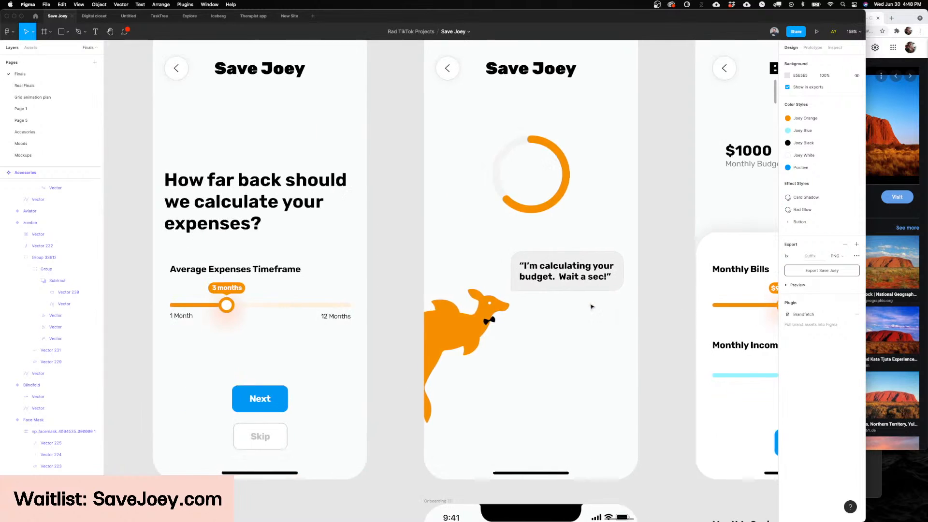
scroll(591, 307, "down", 5)
scroll(590, 307, "left", 15)
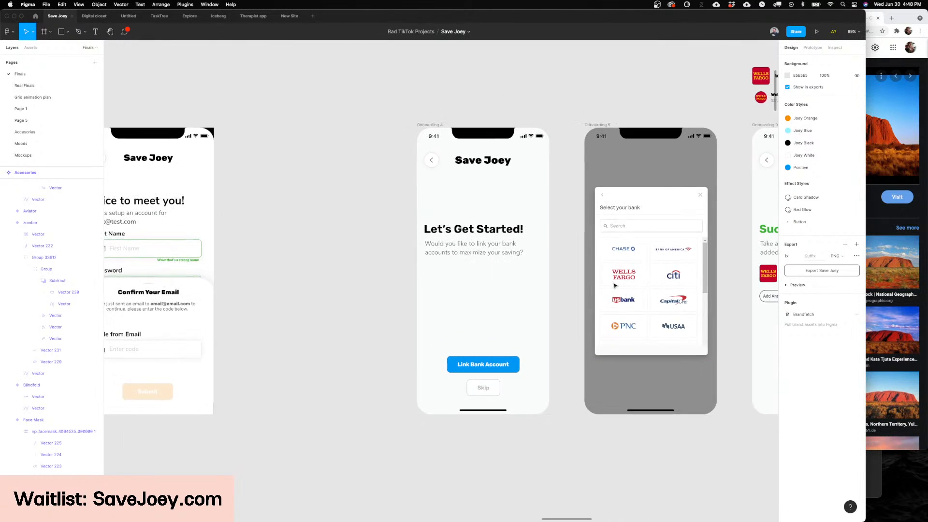
Step: Retrace the onboarding flow from bank selection through the expenses timeframe and loading screens to the Budget screen
scroll(614, 285, "right", 8)
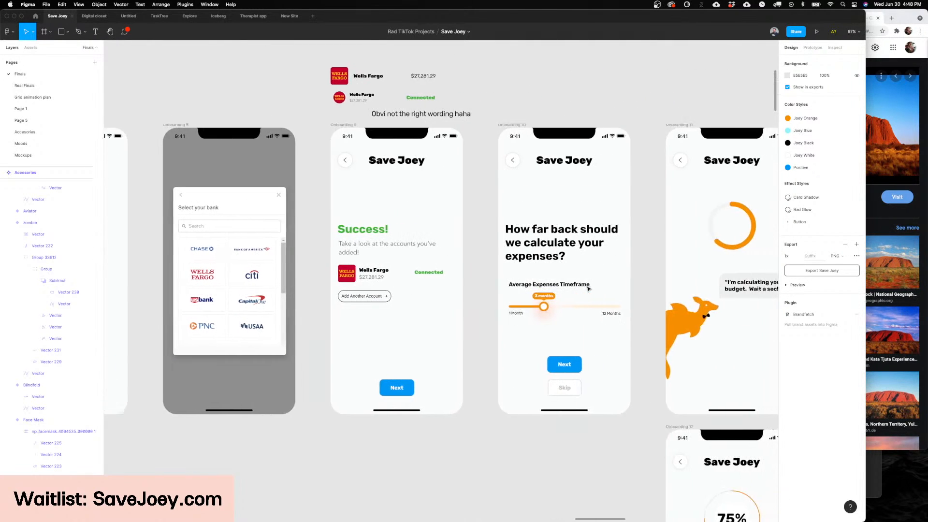
scroll(587, 288, "right", 5)
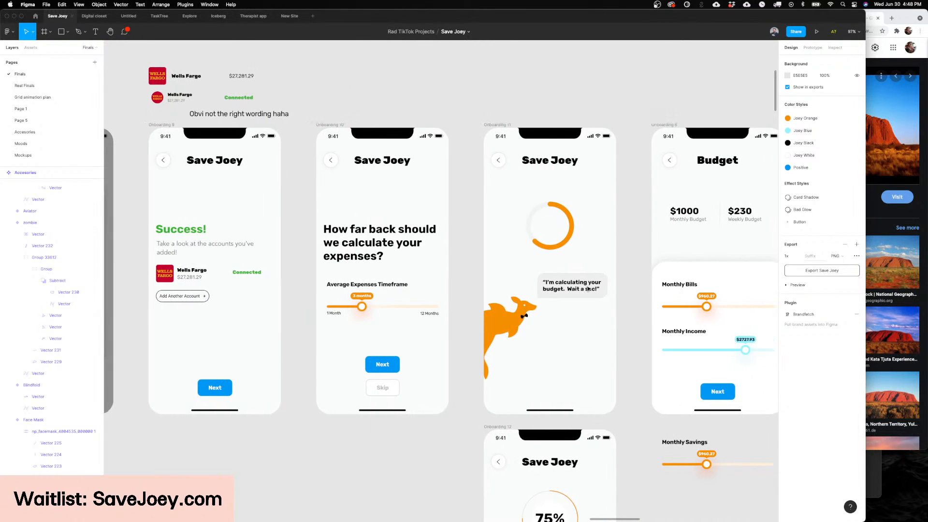
scroll(587, 289, "left", 3)
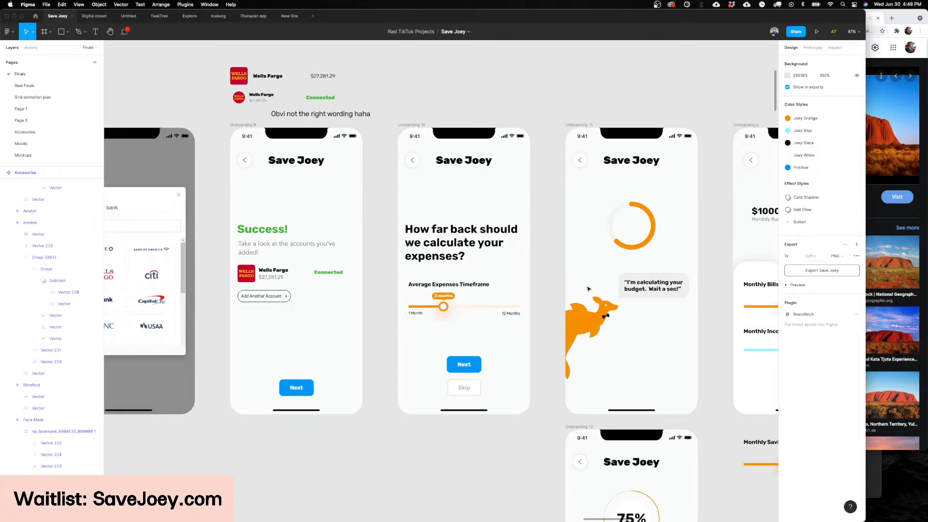
scroll(587, 289, "right", 3)
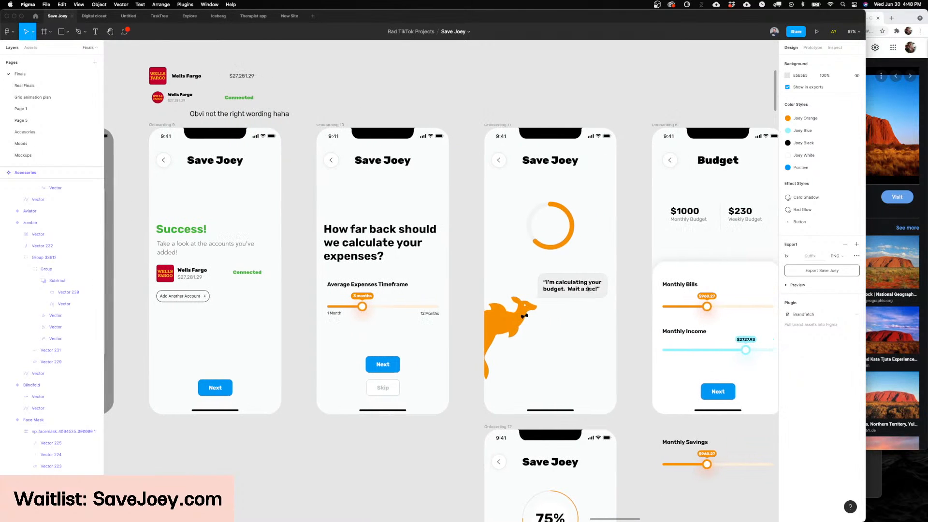
scroll(588, 289, "left", 2)
scroll(588, 289, "left", 7)
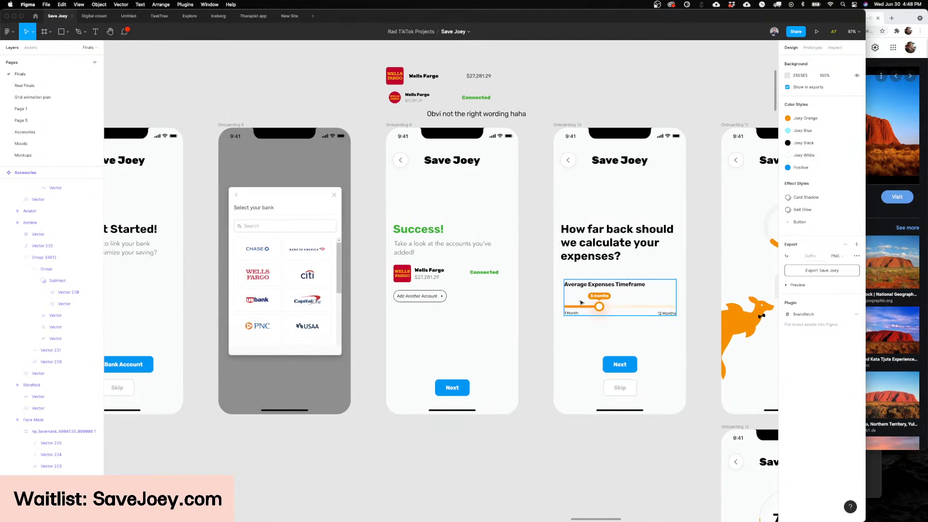
scroll(580, 305, "right", 1)
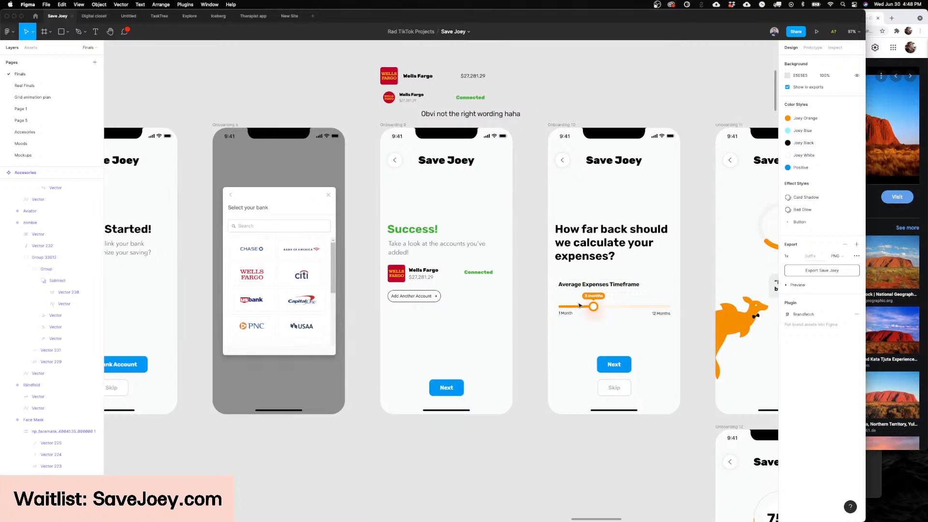
scroll(579, 305, "right", 8)
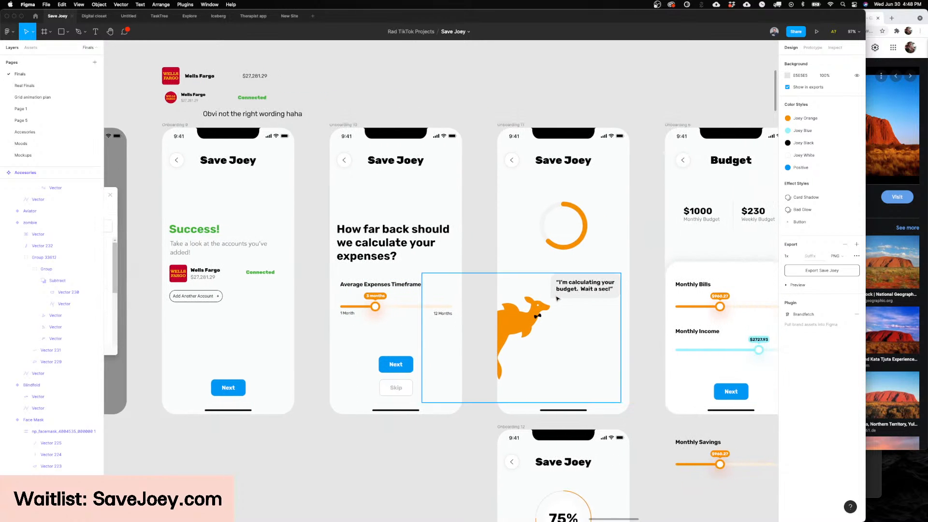
scroll(557, 298, "right", 10)
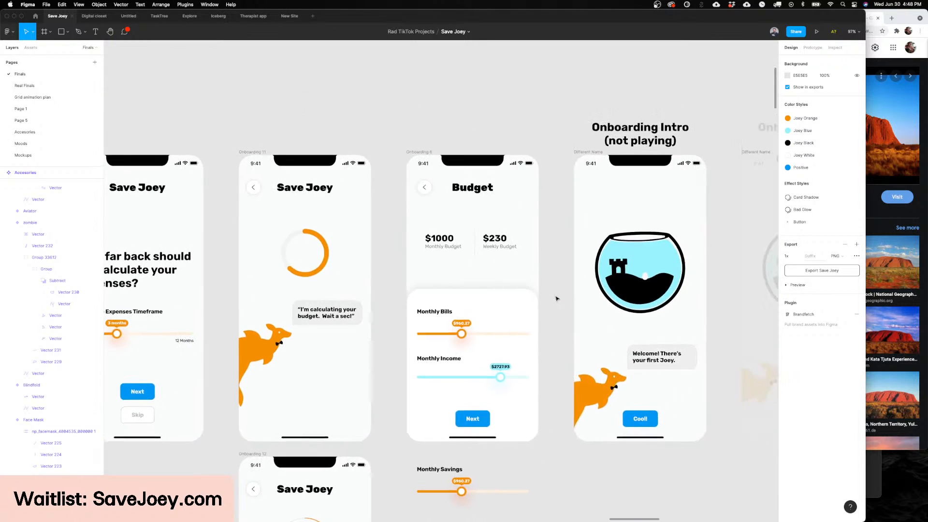
Step: Inspect the Monthly Bills label and slider on the Budget screen up close, along with the monthly and weekly budget figures
scroll(556, 298, "down", 2)
scroll(405, 252, "up", 10)
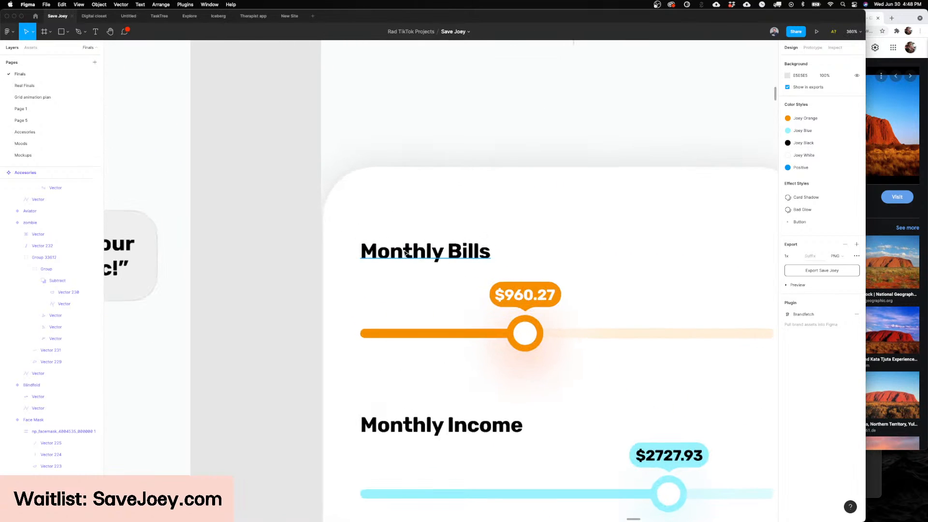
double_click(405, 252)
key("Escape")
key("Escape")
scroll(401, 250, "down", 5)
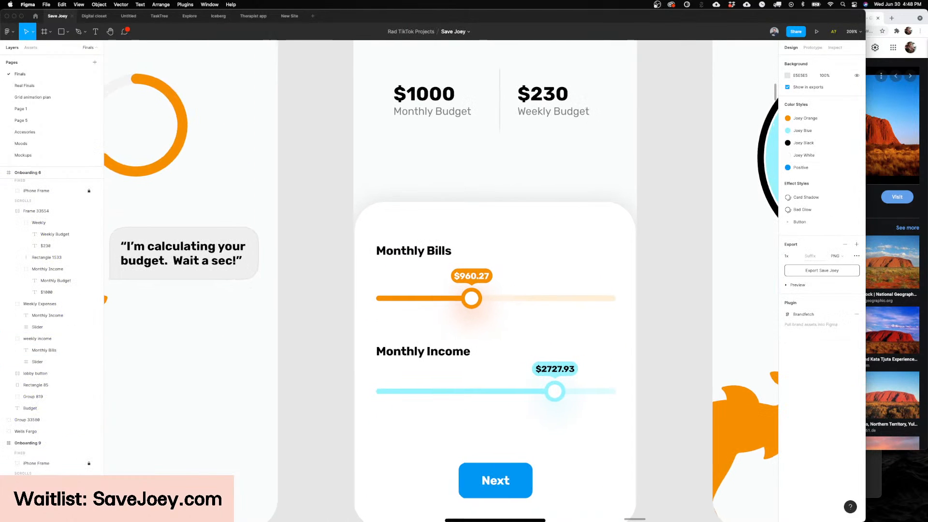
scroll(612, 271, "right", 2)
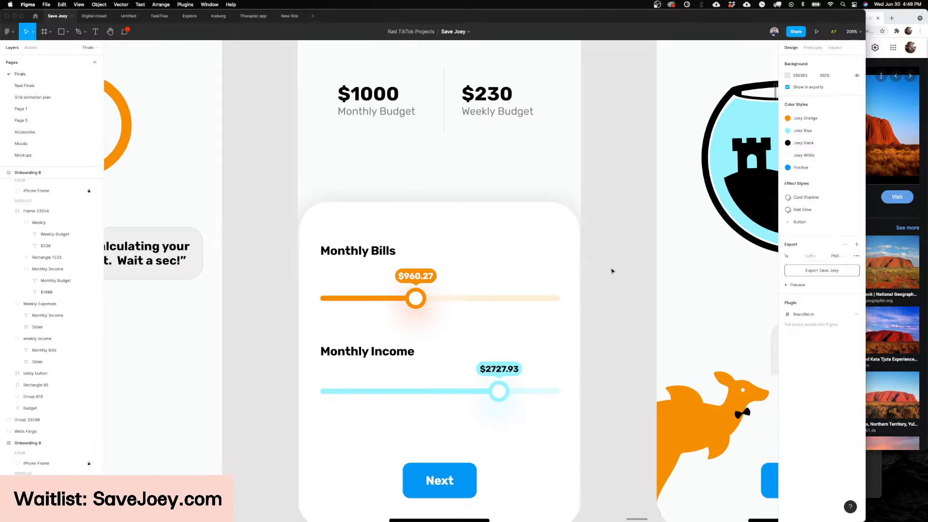
scroll(612, 271, "down", 3)
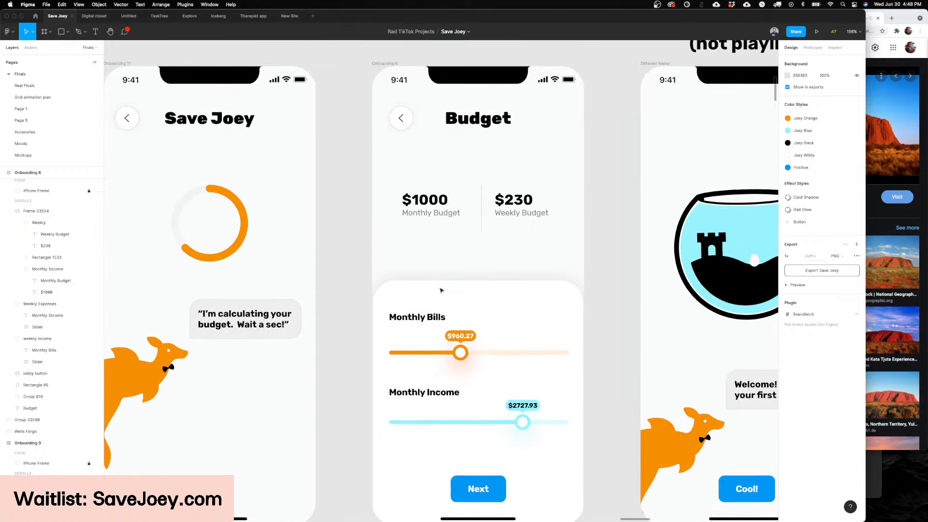
Step: Inspect the Monthly Income label and slider on the Budget screen, then view the neighbouring loading and Onboarding Intro screens
scroll(439, 290, "down", 3)
scroll(445, 290, "up", 5)
left_click(416, 277)
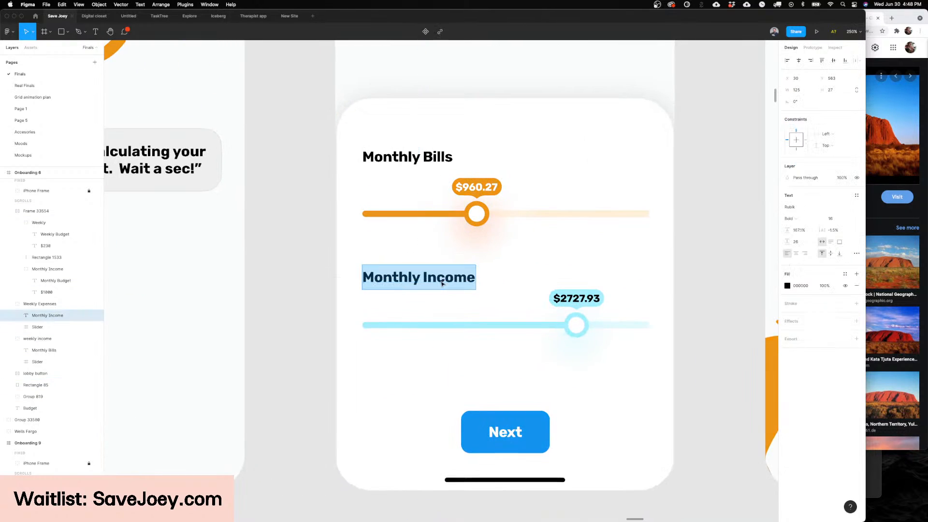
left_click(664, 295)
scroll(709, 298, "right", 1)
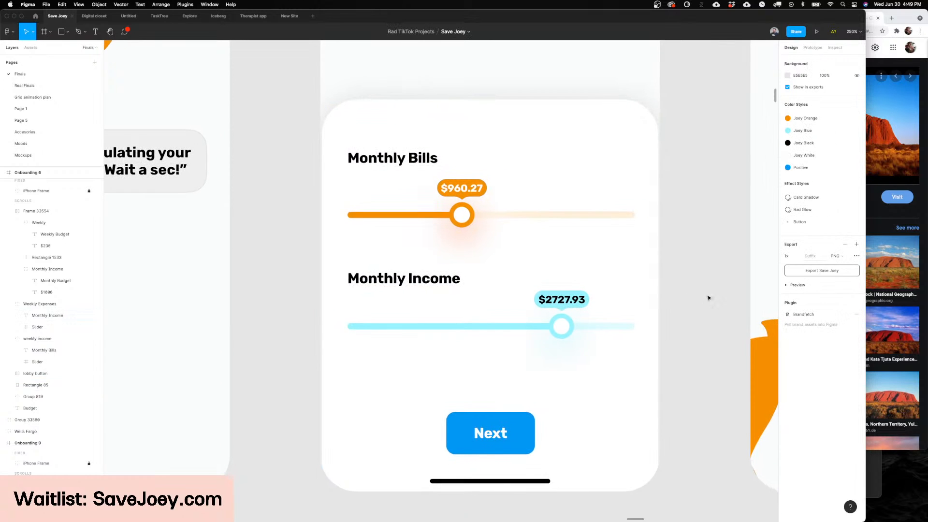
scroll(709, 298, "down", 3)
scroll(696, 299, "right", 2)
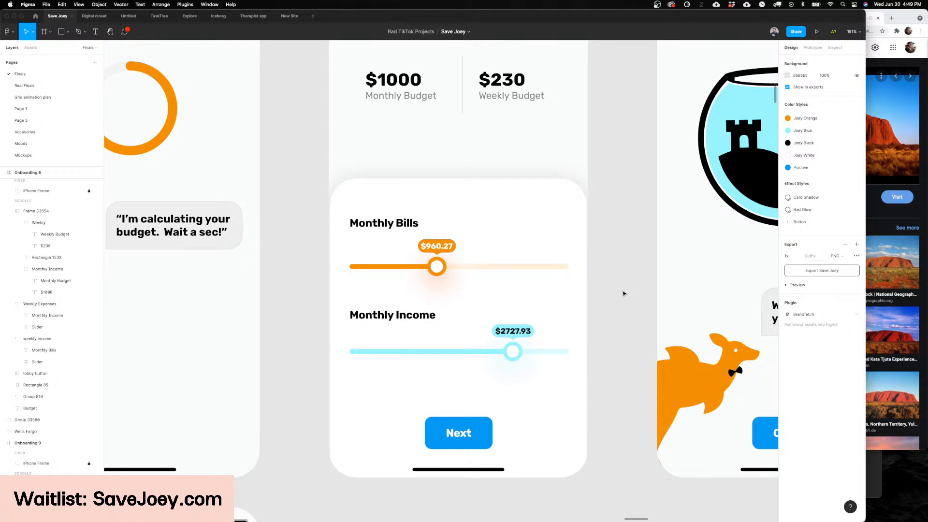
scroll(688, 390, "down", 3)
scroll(435, 307, "up", 4)
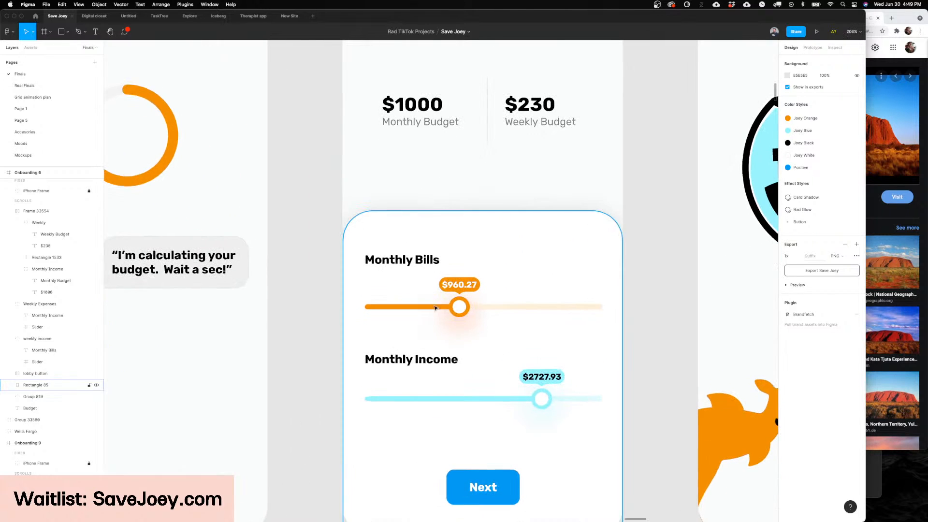
scroll(458, 300, "down", 5)
scroll(461, 308, "right", 5)
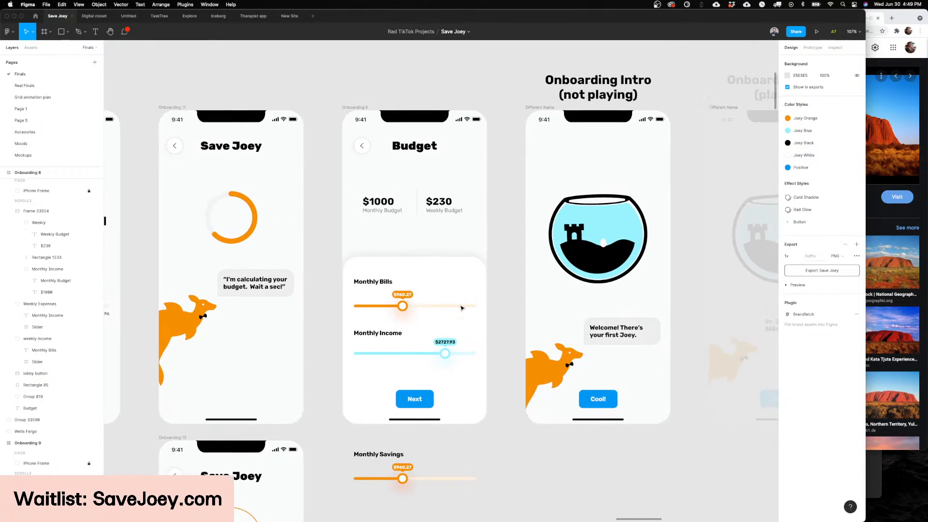
Step: Switch to Rive and open the Onboarding animation file from the Save Joey project folder
scroll(461, 307, "right", 1)
scroll(471, 264, "up", 2)
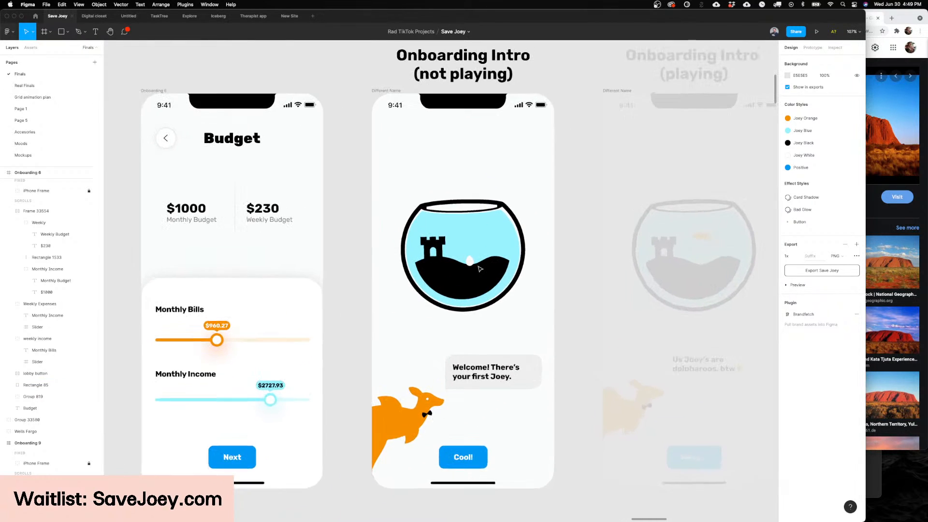
mouse_move(553, 521)
left_click(517, 508)
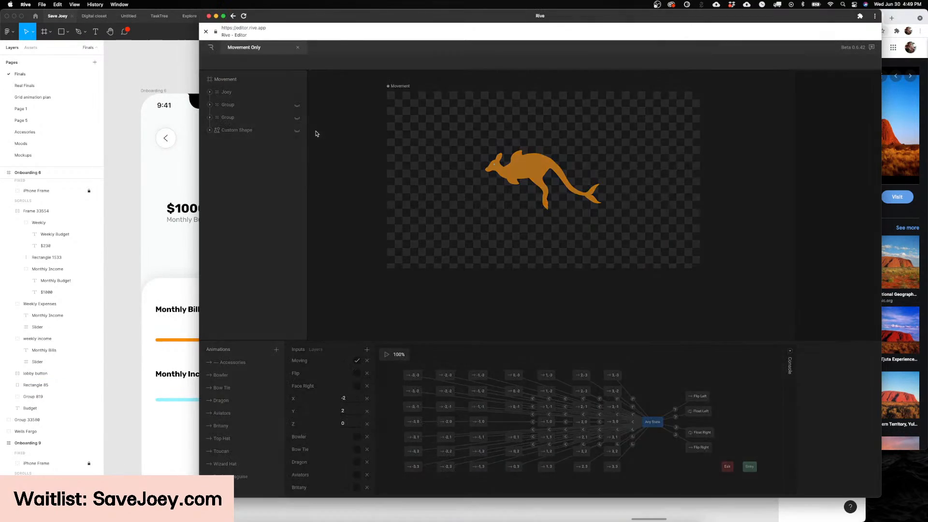
left_click(217, 49)
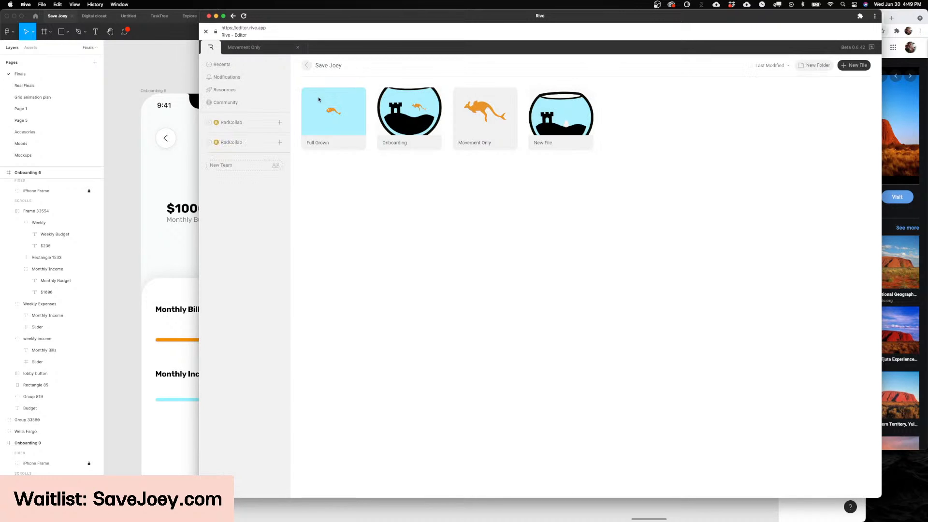
double_click(432, 116)
Step: Return to Figma and narrow its window so Rive stays reachable behind it, keeping the Budget and Onboarding Intro screens in view
left_click(140, 143)
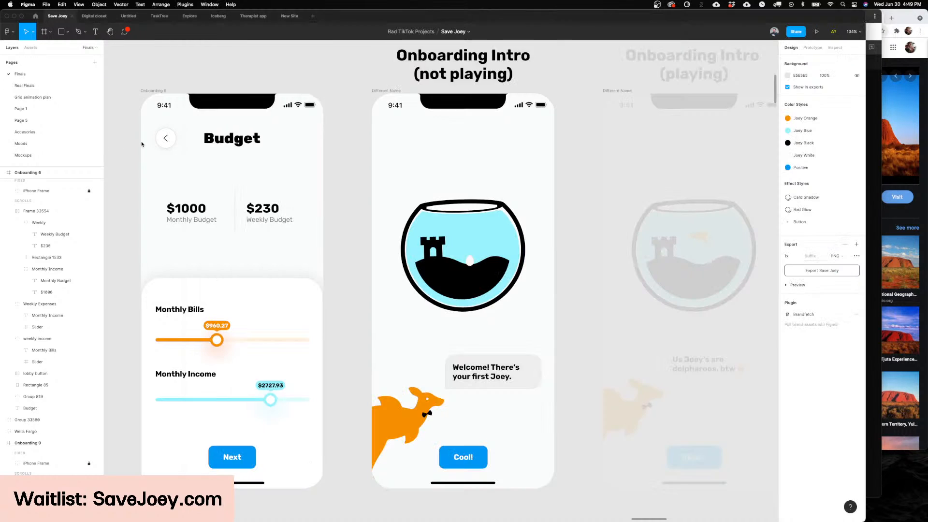
scroll(363, 133, "right", 2)
scroll(362, 132, "down", 1)
left_click_drag(865, 49, 786, 50)
scroll(633, 118, "left", 2)
scroll(632, 118, "up", 1)
scroll(632, 118, "up", 1)
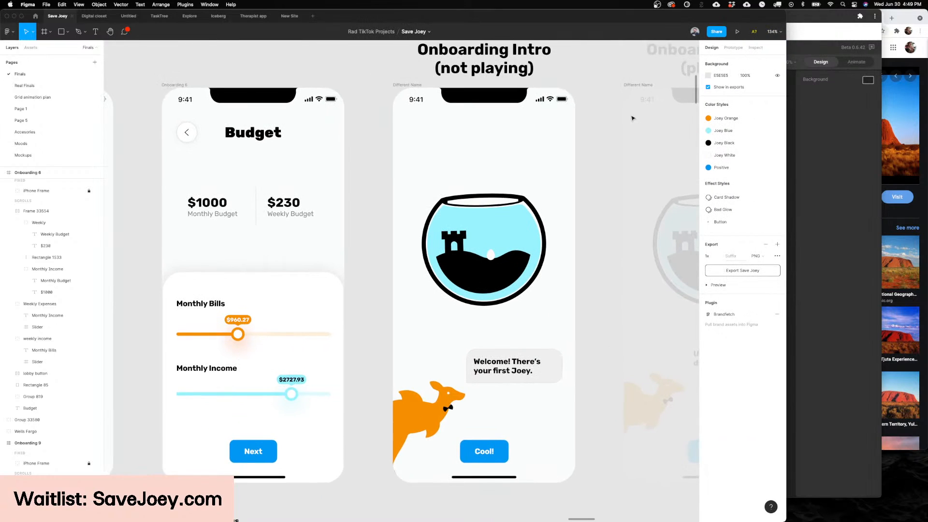
scroll(631, 125, "left", 1)
scroll(631, 126, "right", 1)
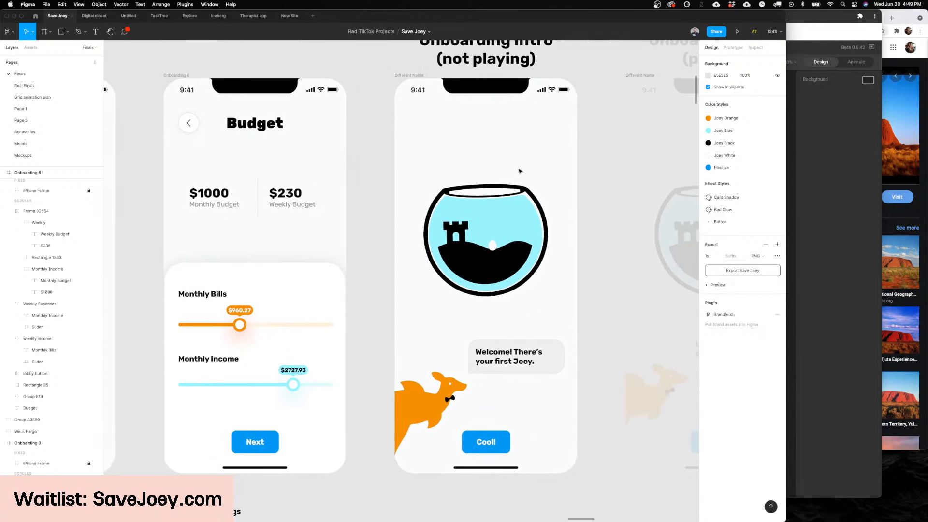
scroll(507, 164, "right", 5)
Step: Switch to Rive, select the Onboarding Intro artboard and preview its Machine state machine in Animate mode
left_click(825, 222)
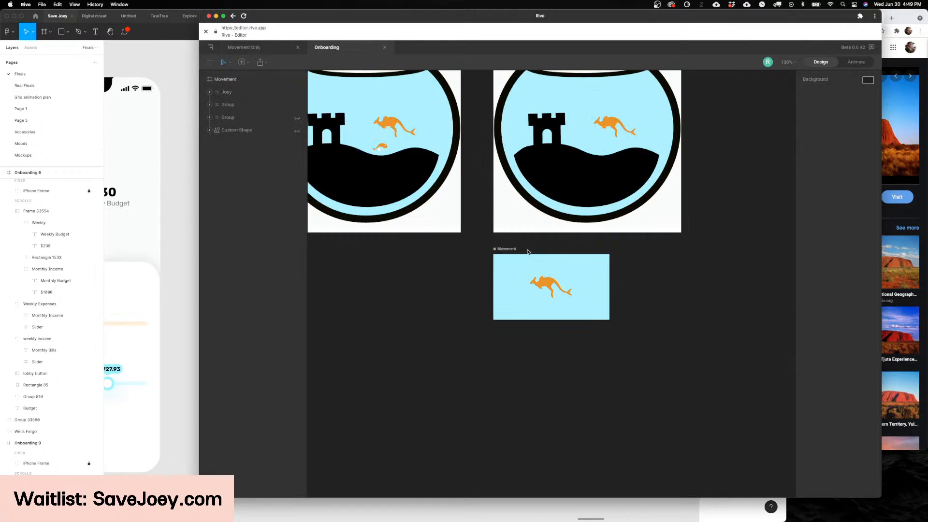
scroll(413, 110, "up", 5)
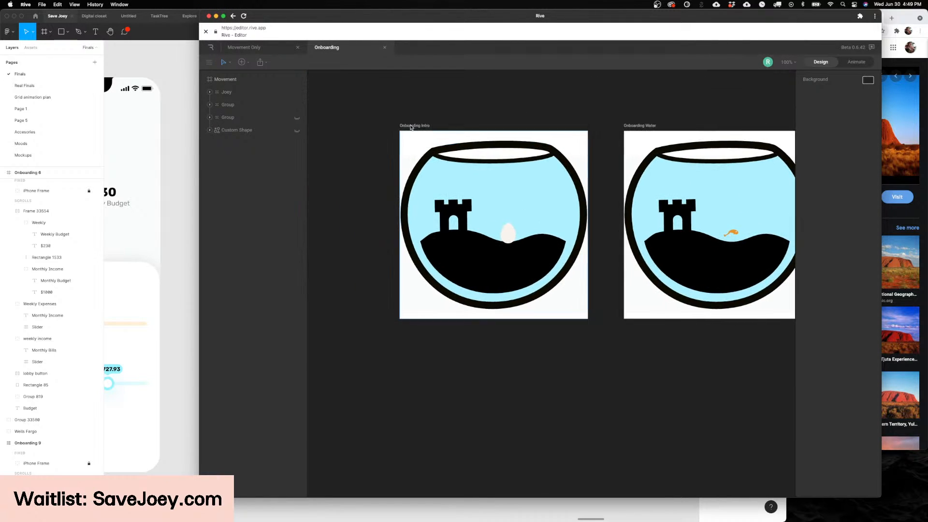
left_click(412, 126)
scroll(484, 146, "down", 5)
scroll(484, 148, "up", 7)
left_click(855, 62)
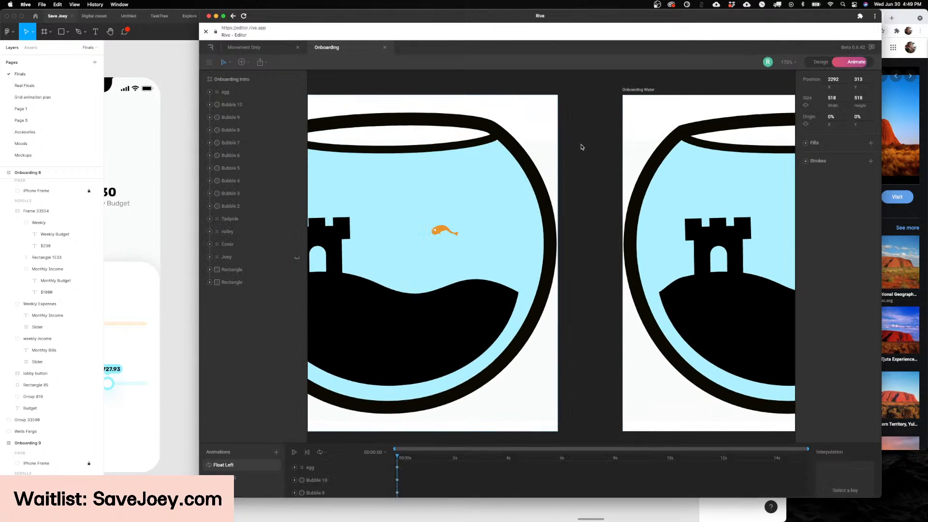
scroll(480, 190, "up", 3)
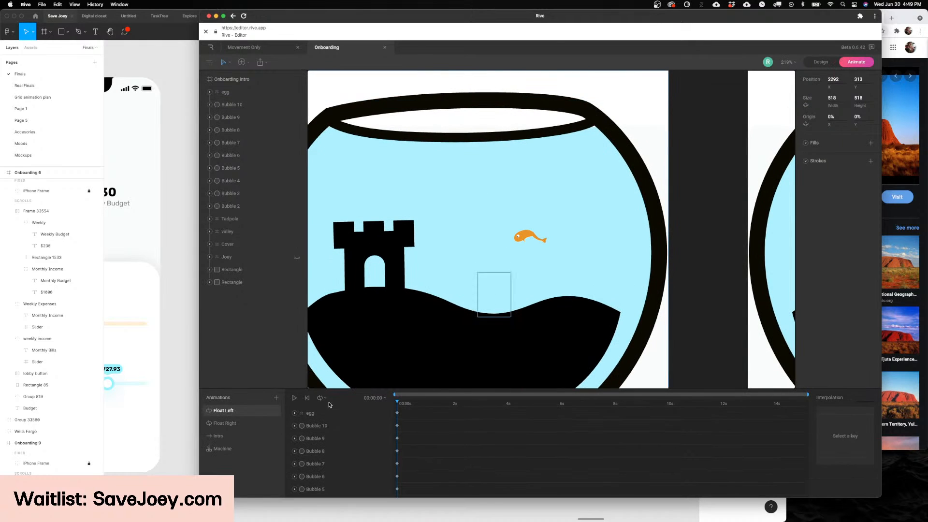
left_click(244, 448)
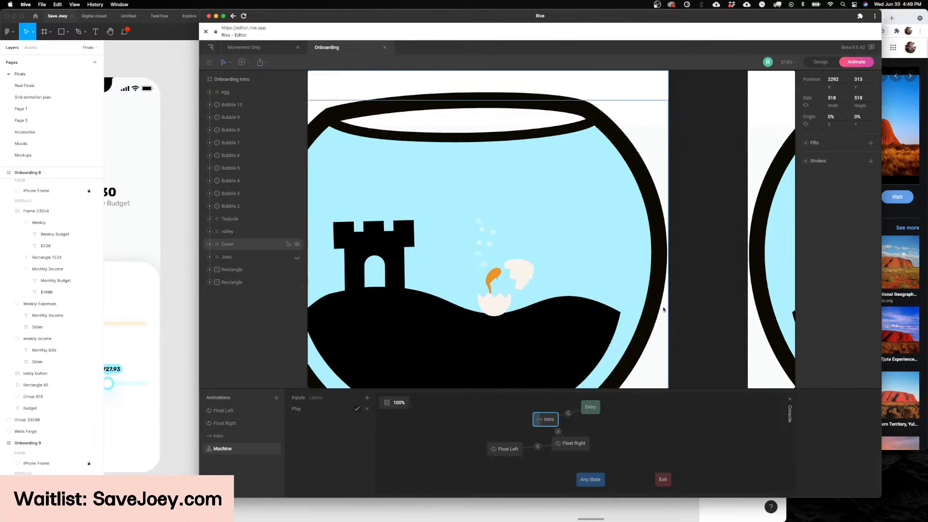
scroll(664, 311, "right", 1)
scroll(650, 305, "up", 2)
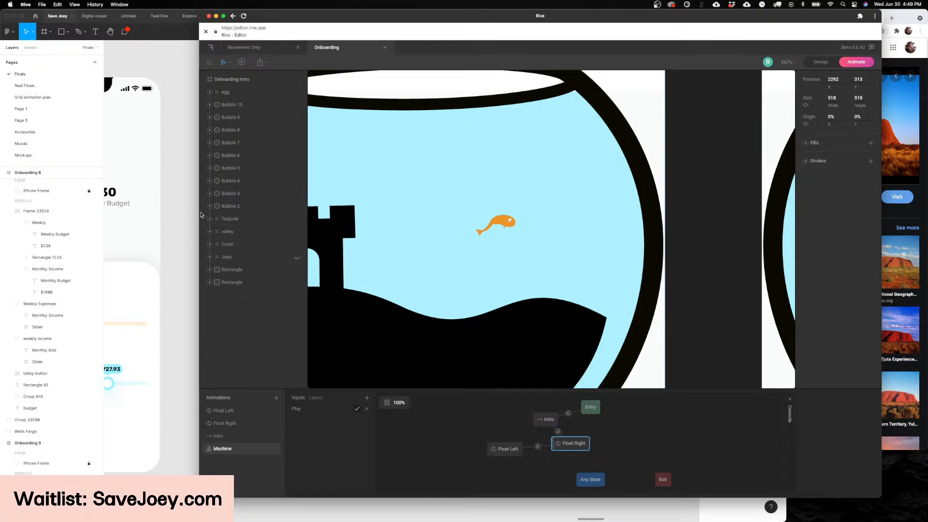
Step: Switch to Figma and examine the Onboarding Water screen's fishbowl and its message about the weekly budget
left_click(174, 214)
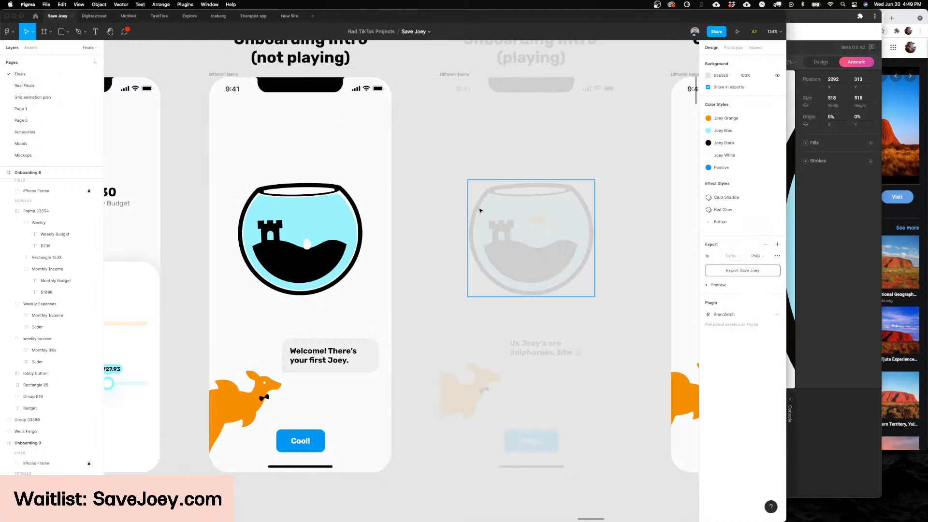
scroll(480, 211, "left", 5)
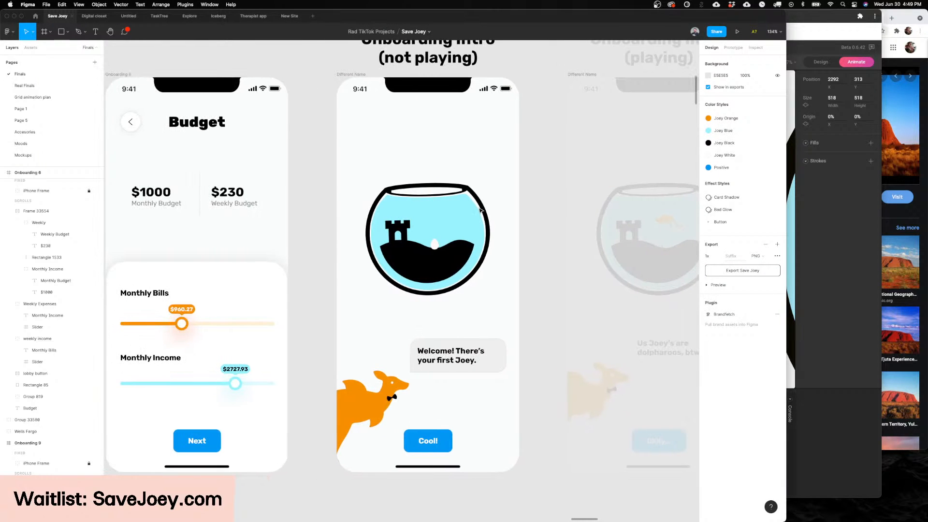
scroll(481, 210, "right", 10)
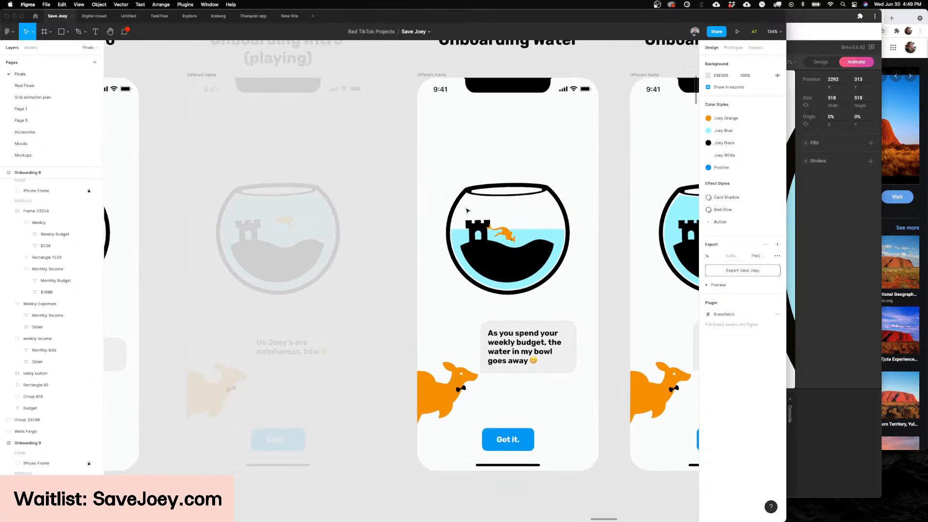
scroll(467, 210, "up", 3)
scroll(536, 221, "up", 5)
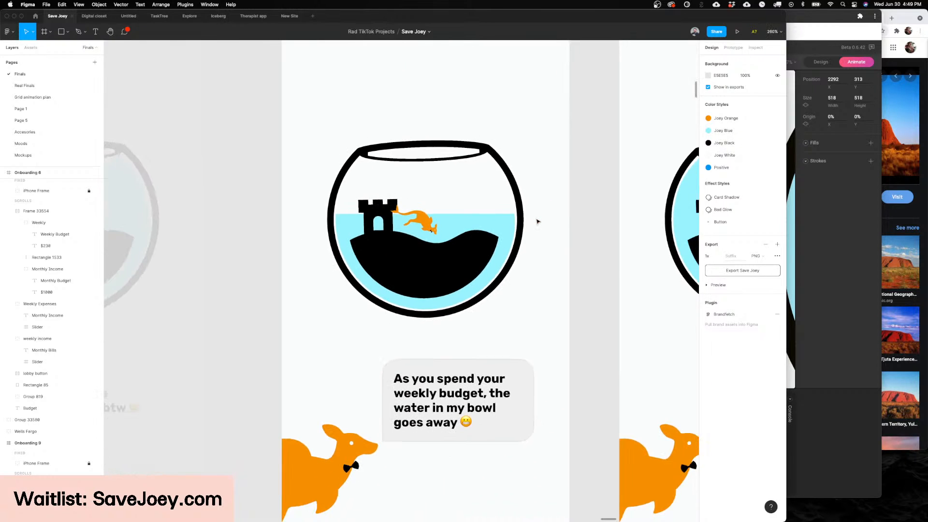
Step: Switch to Rive, select the Onboarding Water artboard and preview its Machine state machine through Water Down and Flop
left_click(803, 302)
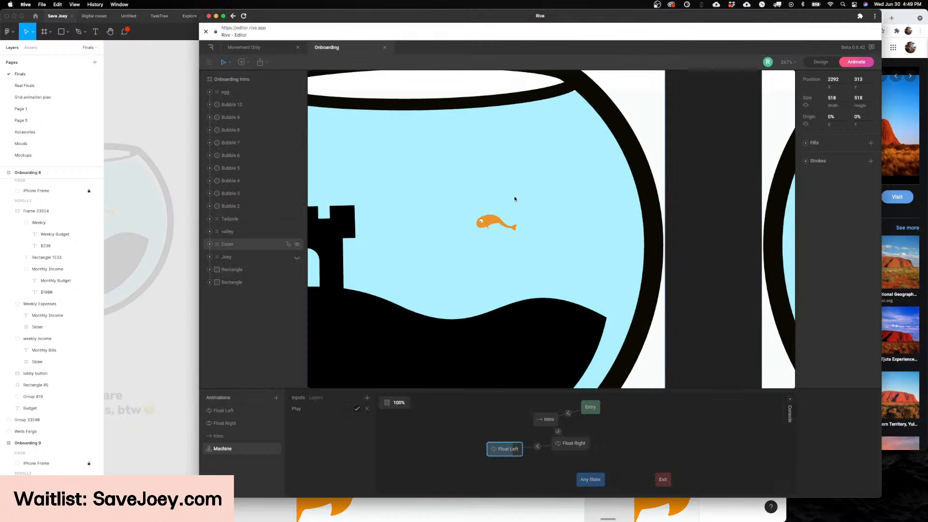
scroll(519, 198, "down", 3)
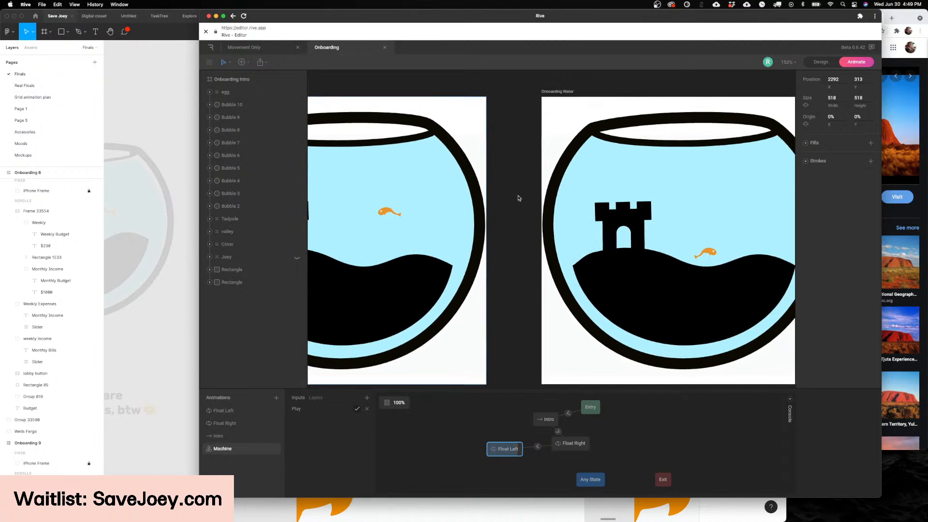
scroll(518, 198, "right", 4)
left_click(407, 92)
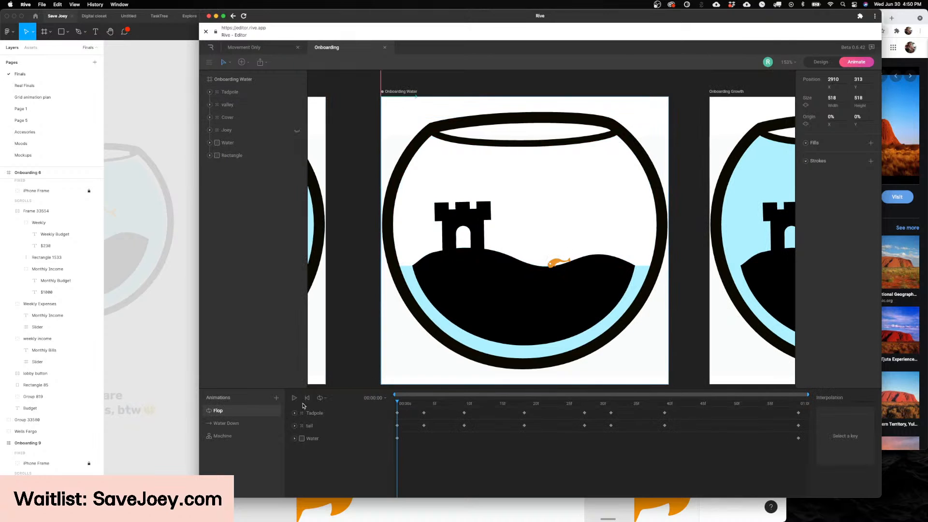
left_click(257, 436)
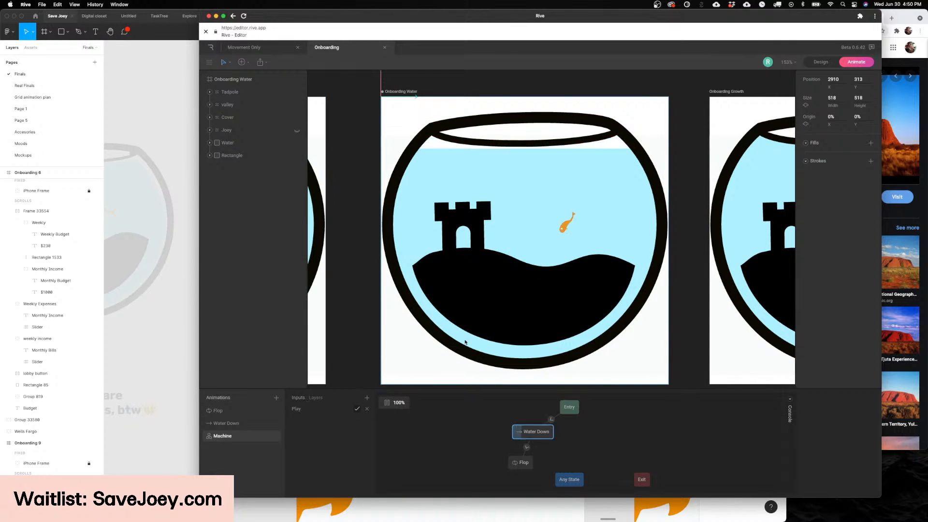
scroll(638, 233, "up", 3)
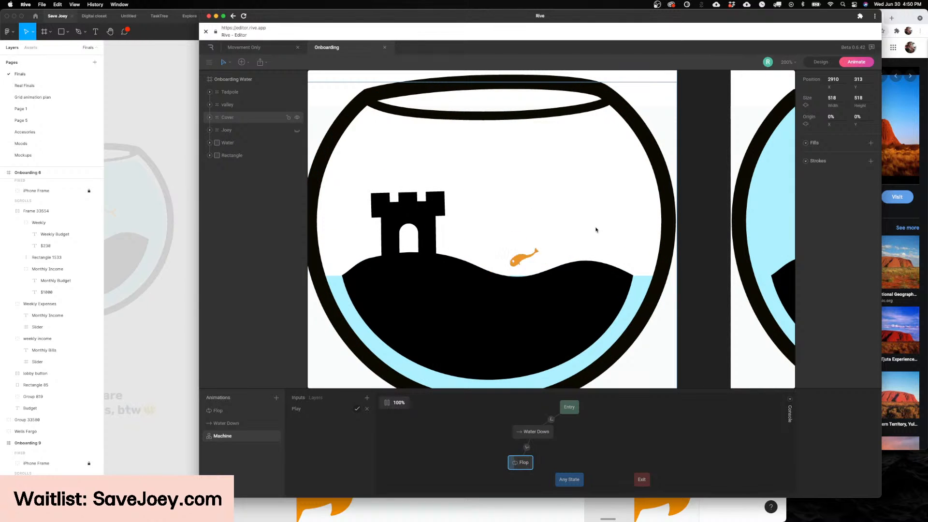
scroll(596, 230, "right", 1)
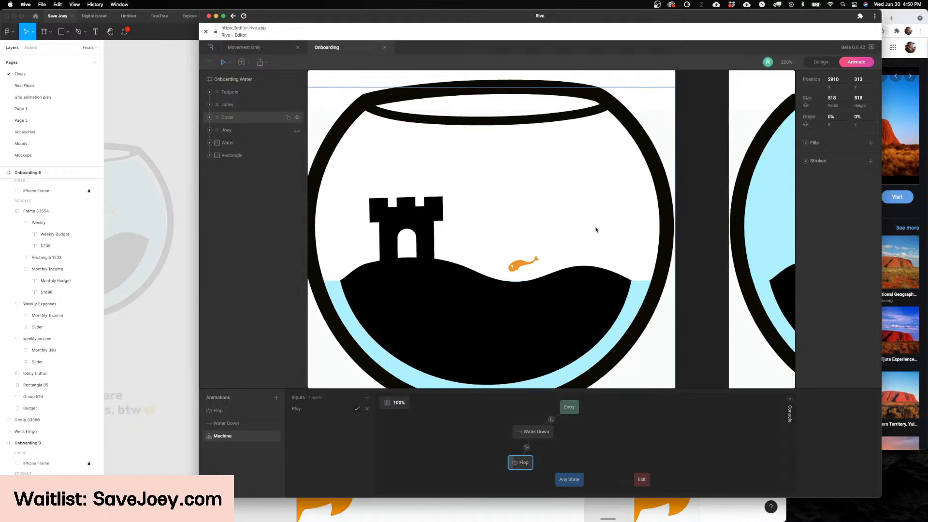
scroll(596, 230, "down", 1)
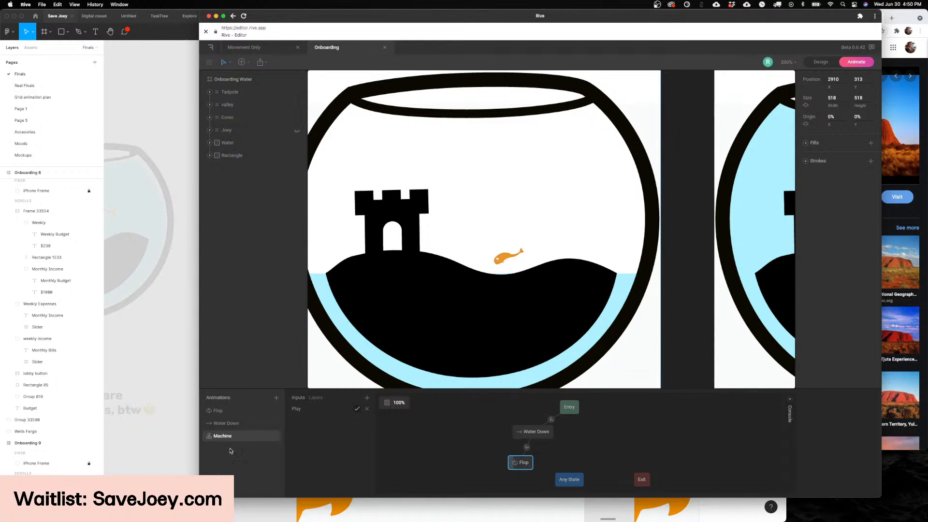
scroll(559, 208, "down", 2)
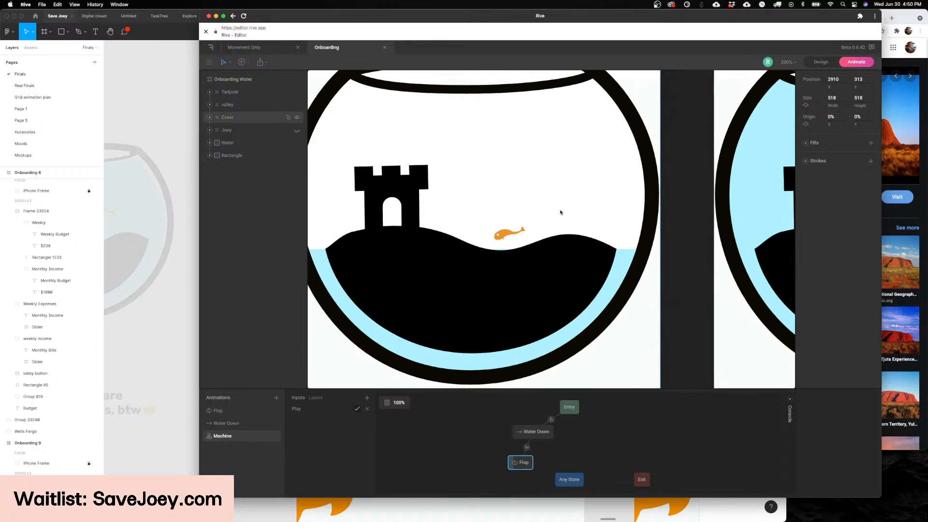
scroll(561, 212, "right", 1)
Step: Compare the Onboarding Water screen in Figma with the flopping tadpole animation in Rive
left_click(162, 333)
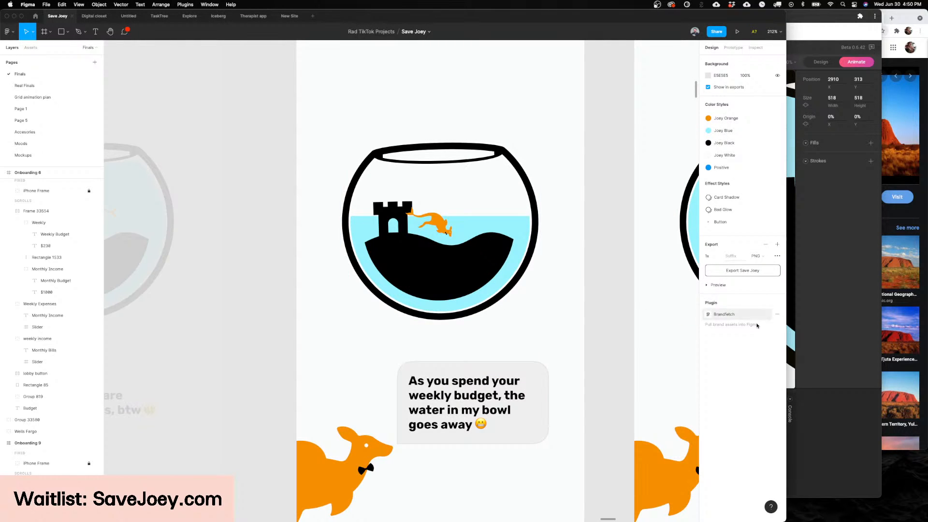
left_click(814, 341)
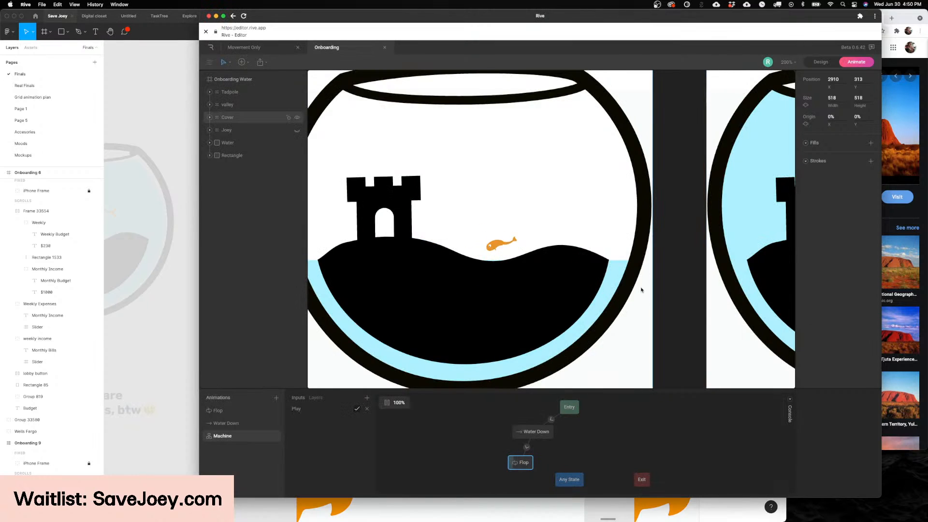
scroll(641, 290, "up", 1)
scroll(641, 290, "right", 1)
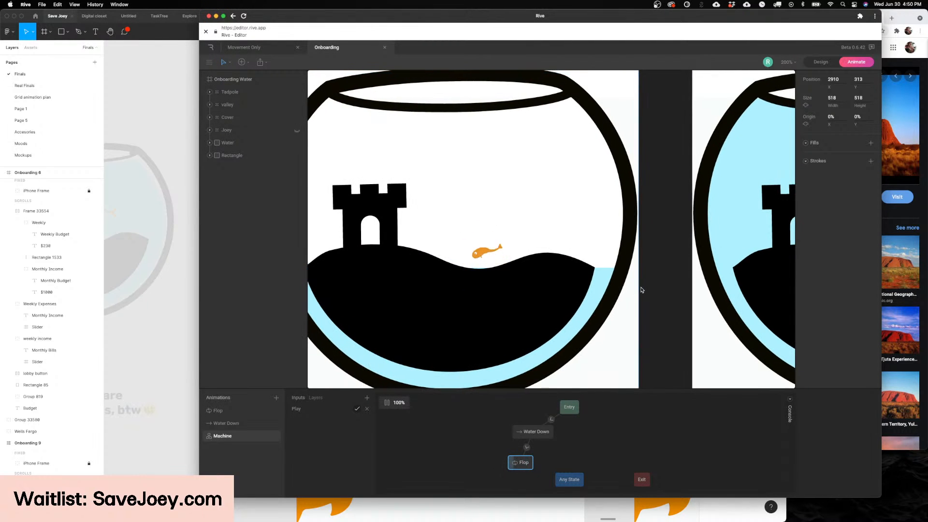
scroll(641, 290, "up", 1)
scroll(491, 291, "down", 2)
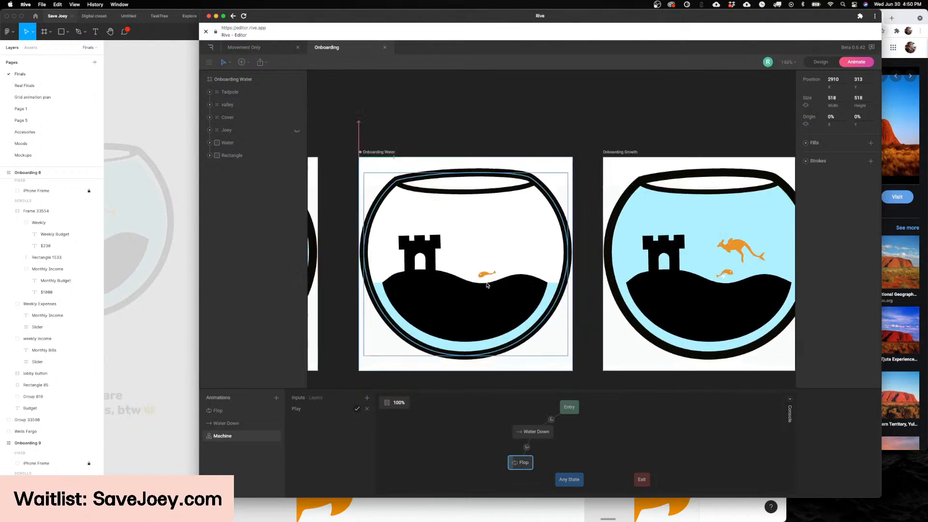
scroll(492, 291, "up", 5)
scroll(491, 291, "down", 2)
Step: Switch to Figma and review the Onboarding Water message and the next screen's message about Joeys growing every day
left_click(172, 336)
scroll(542, 303, "down", 4)
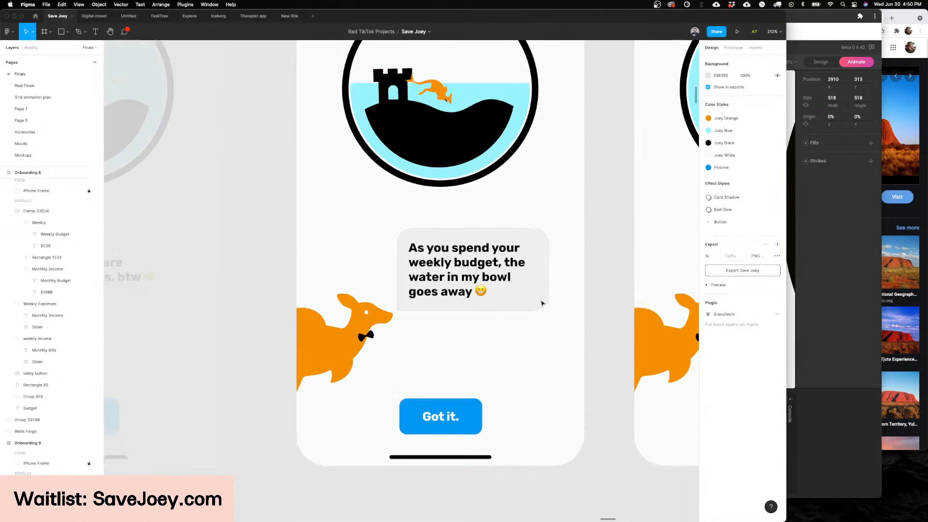
scroll(542, 304, "right", 1)
scroll(542, 303, "right", 5)
scroll(543, 303, "up", 2)
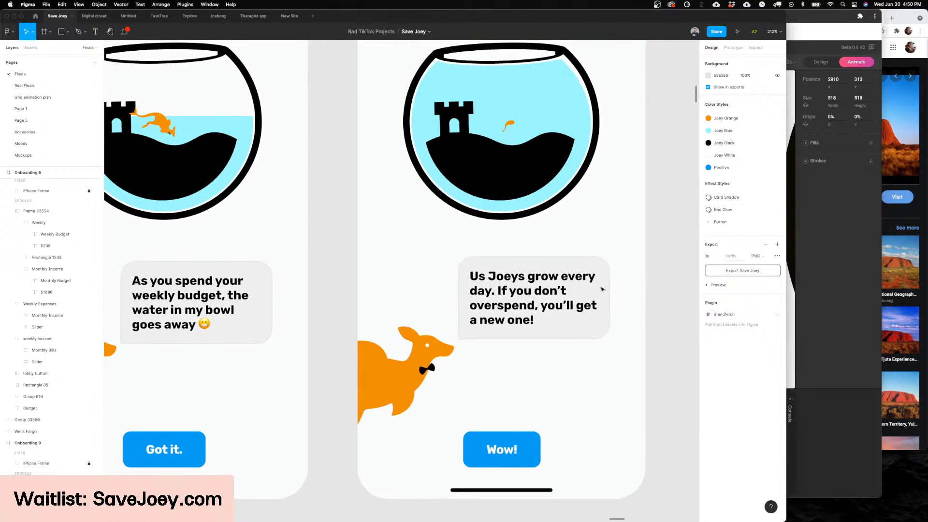
Step: Switch to Rive, select the Onboarding Growth artboard and play its Machine state machine through the Evolution animation
left_click(810, 259)
scroll(497, 214, "up", 3)
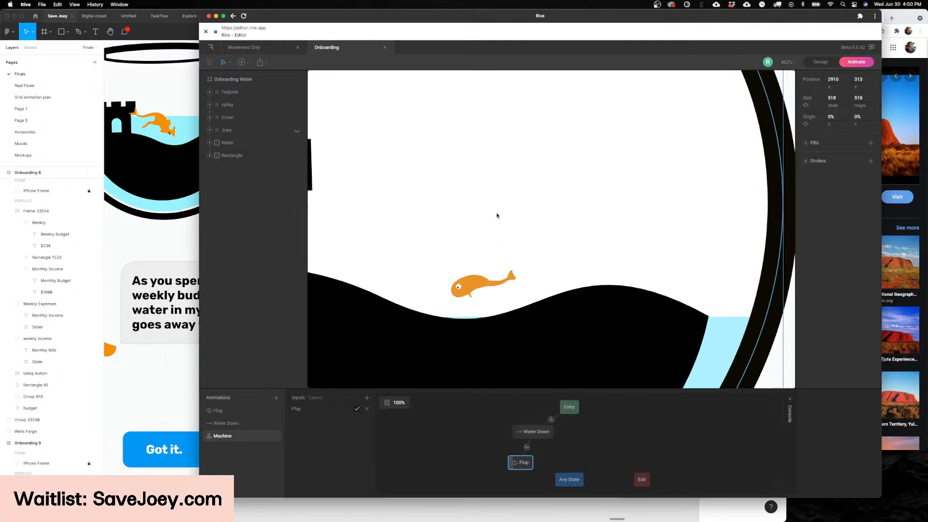
scroll(497, 214, "down", 7)
scroll(497, 214, "right", 3)
left_click(488, 107)
scroll(546, 209, "up", 4)
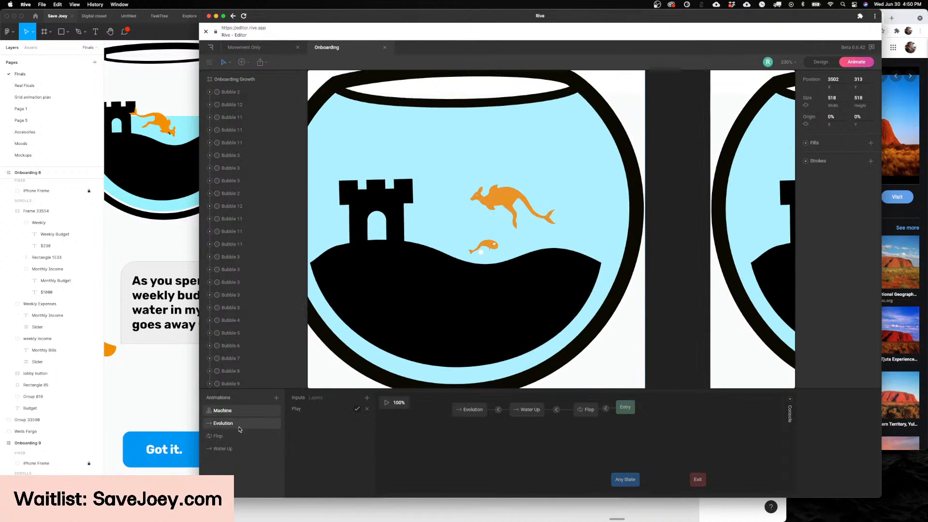
left_click(387, 404)
scroll(485, 221, "up", 2)
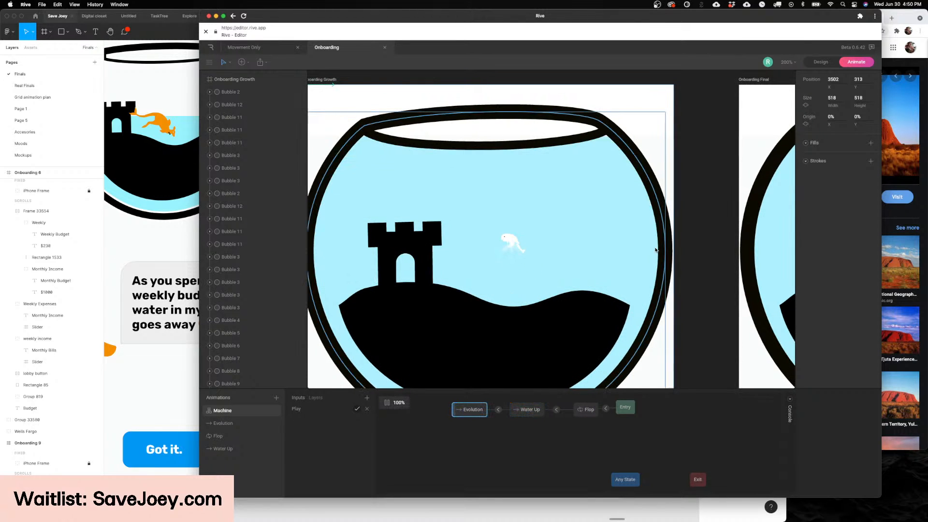
scroll(655, 250, "up", 3)
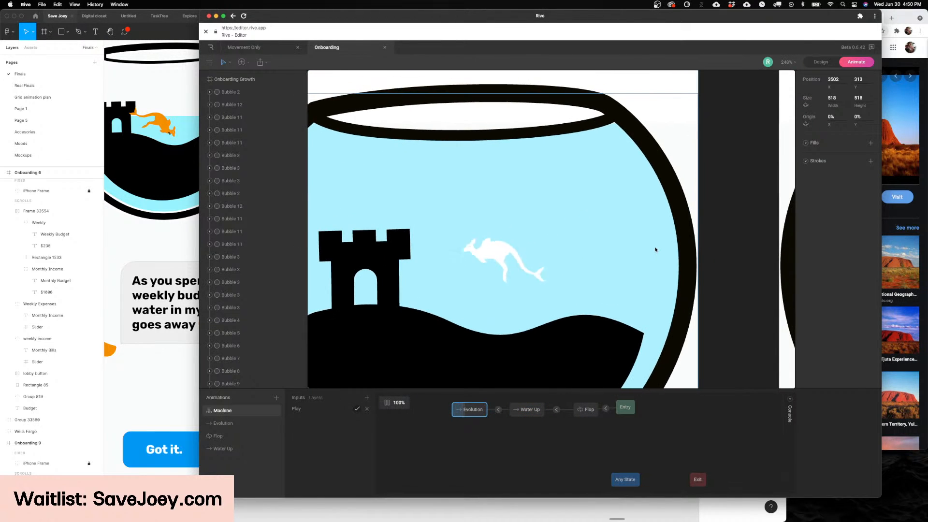
scroll(655, 250, "right", 2)
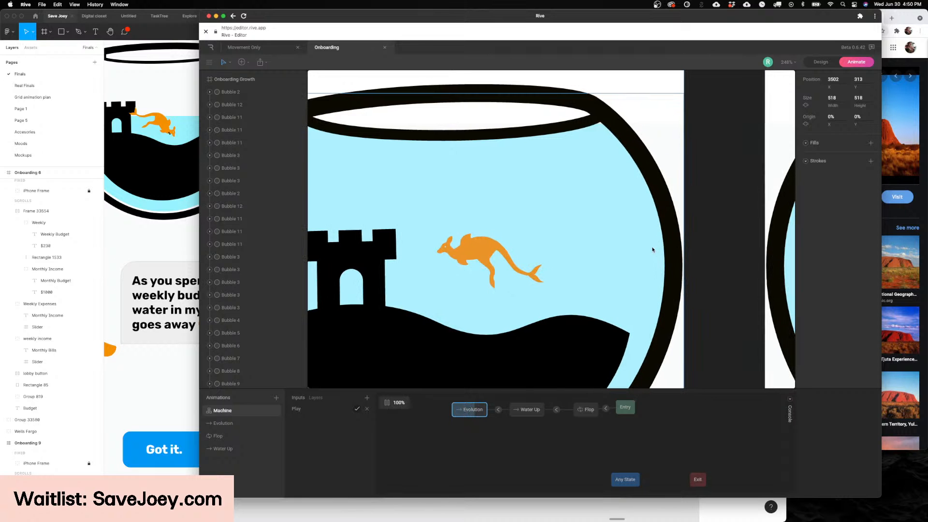
Step: Switch to Figma and look through the Finals page for the home screen frames
scroll(650, 251, "down", 5)
left_click(119, 240)
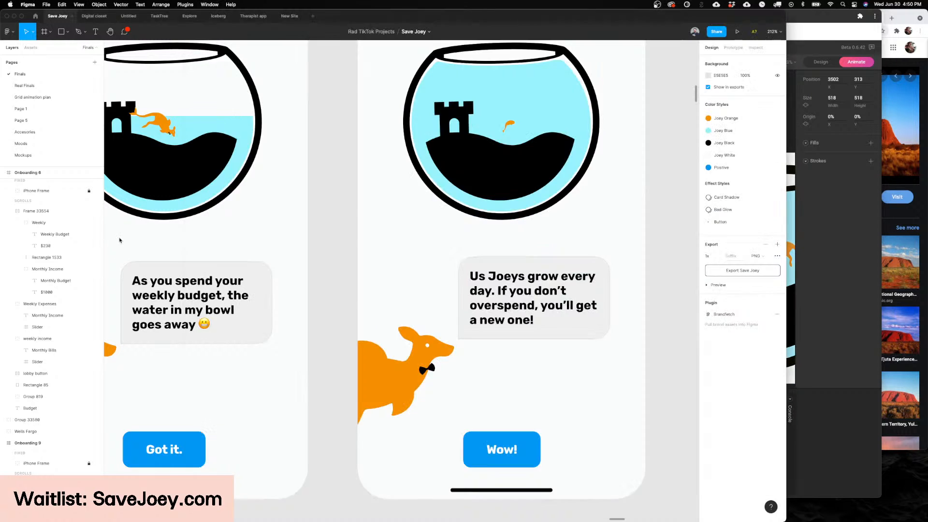
scroll(472, 242, "up", 4)
scroll(472, 243, "down", 10)
scroll(450, 249, "down", 7)
scroll(450, 248, "left", 4)
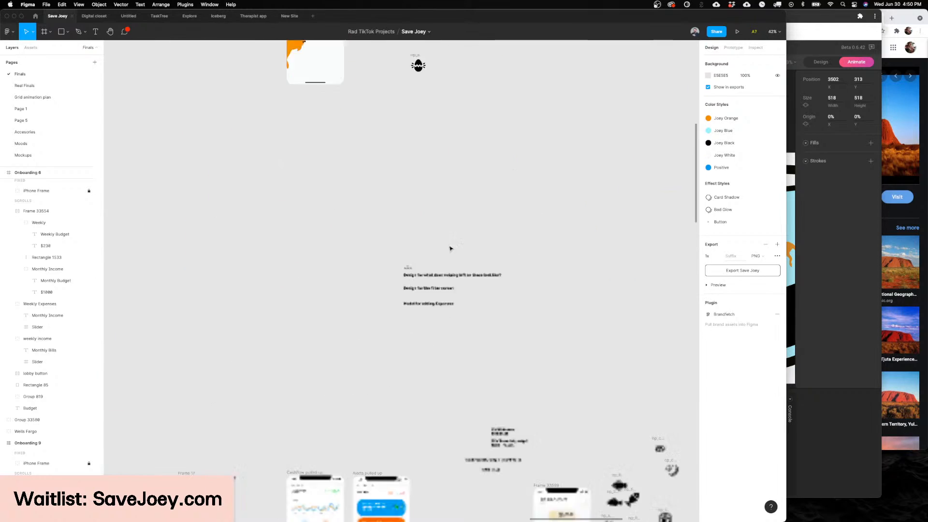
scroll(450, 248, "down", 7)
scroll(450, 248, "left", 10)
scroll(312, 193, "left", 5)
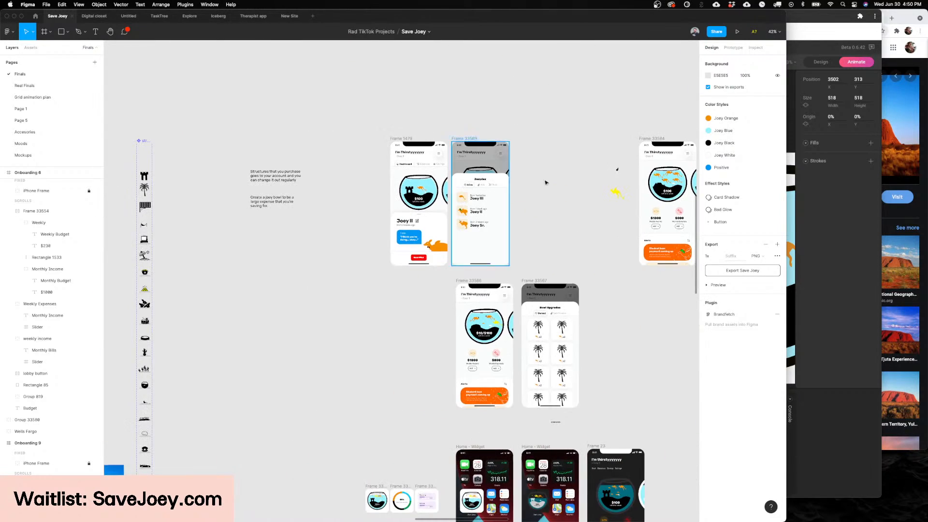
Step: Examine the Joeys swimming in the home screen's fishbowl labelled $10/$100 left this week
scroll(545, 182, "right", 5)
scroll(574, 193, "up", 5)
scroll(489, 207, "down", 5)
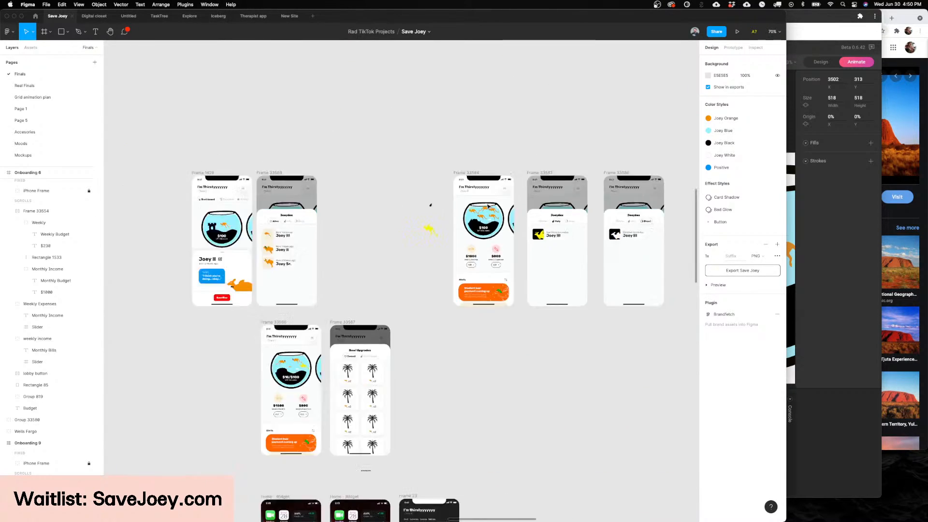
scroll(488, 207, "down", 3)
scroll(464, 251, "down", 2)
scroll(443, 311, "up", 3)
scroll(442, 312, "up", 5)
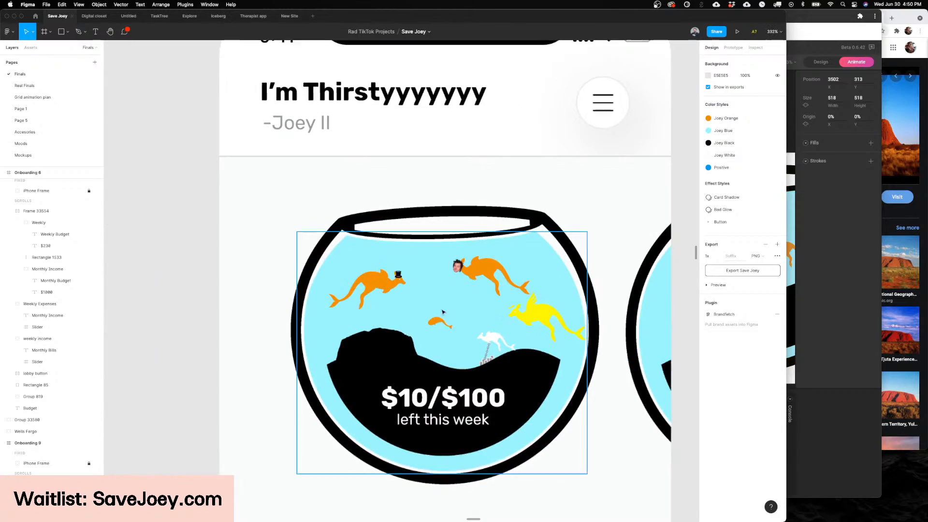
scroll(443, 311, "up", 5)
scroll(434, 319, "down", 8)
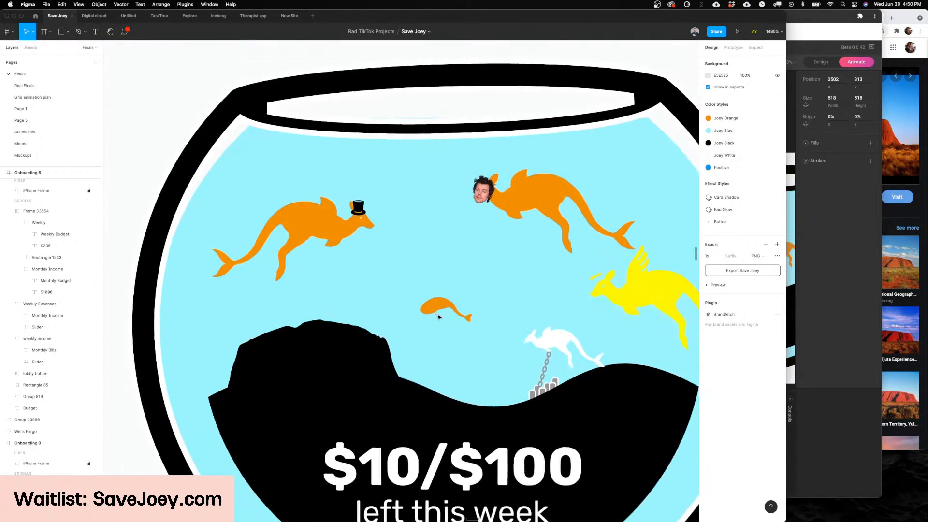
scroll(438, 317, "down", 2)
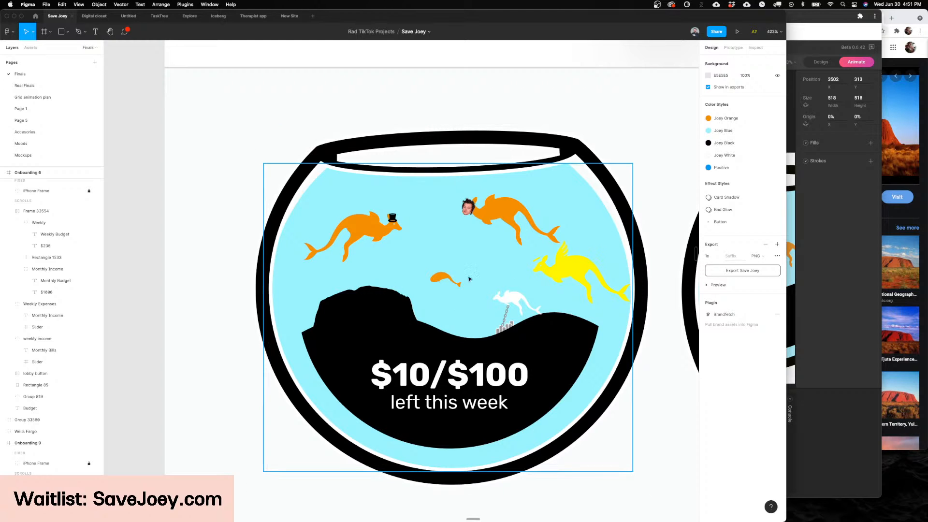
Step: Switch the small tadpole Joey in the bowl to Phase 2 and on to Phase 3
left_click(445, 279)
scroll(525, 185, "up", 5)
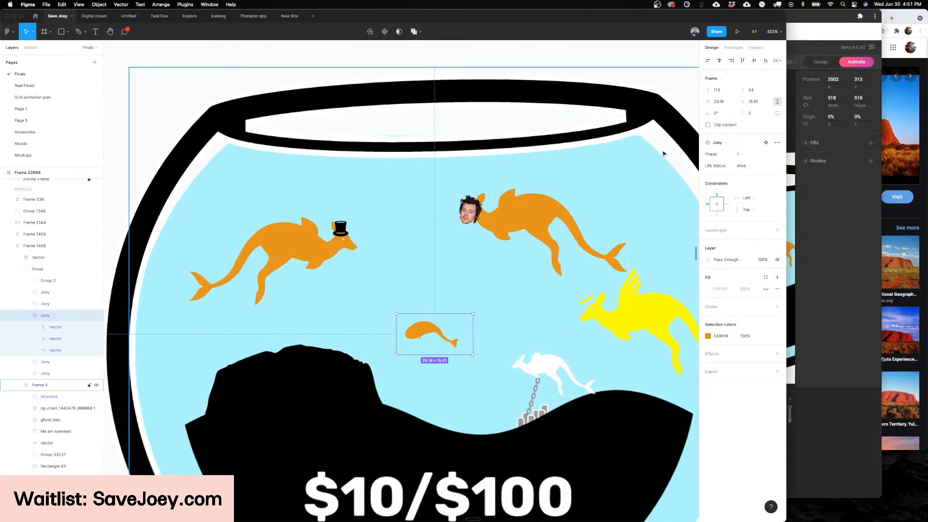
left_click(739, 153)
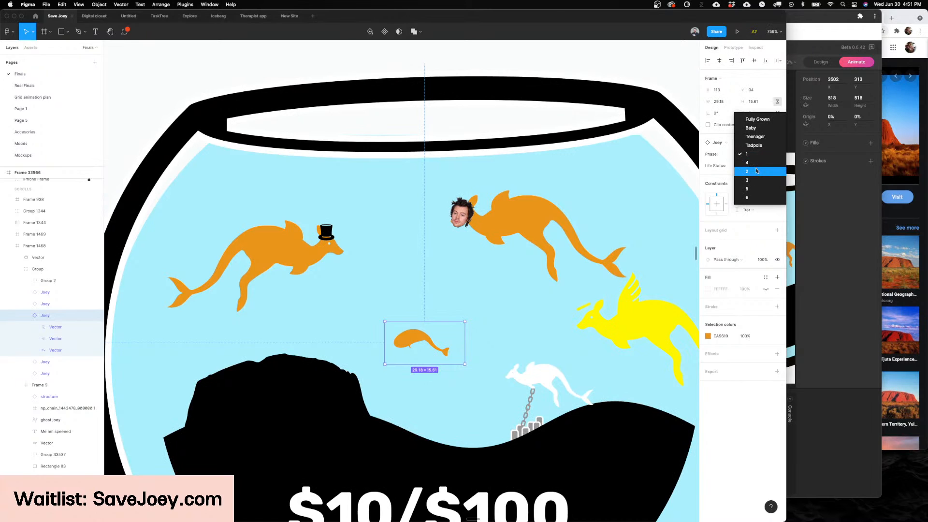
left_click(756, 170)
left_click(757, 154)
left_click(751, 163)
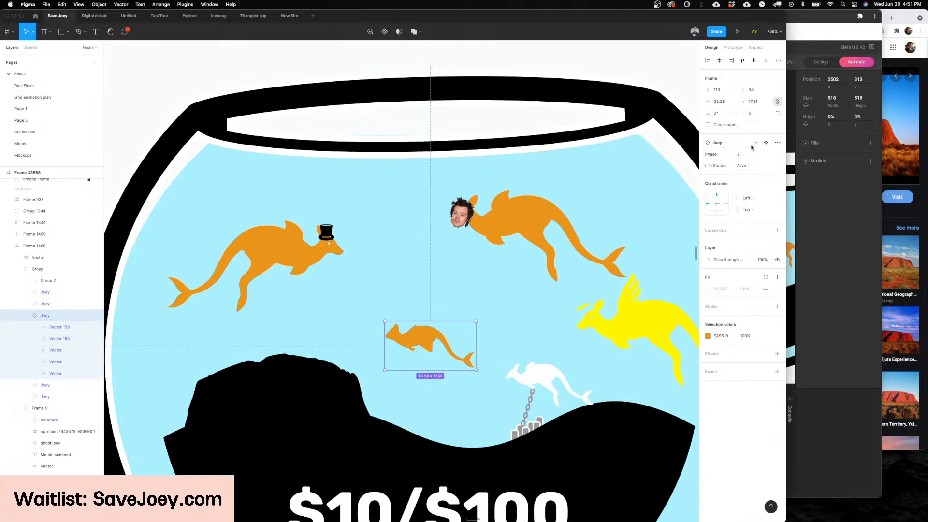
left_click(746, 145)
key("Escape")
key("Escape")
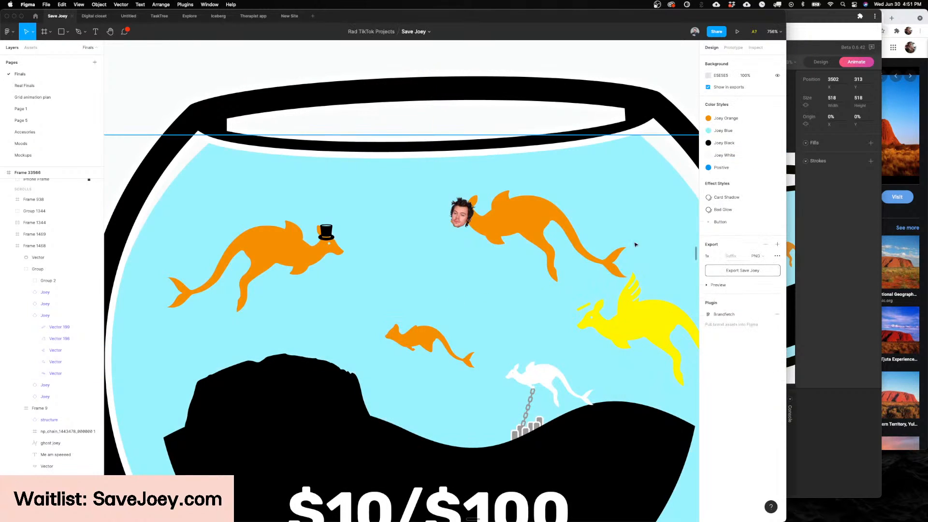
Step: Set the small Joey's Phase to Fully Grown
left_click(427, 344)
left_click(744, 155)
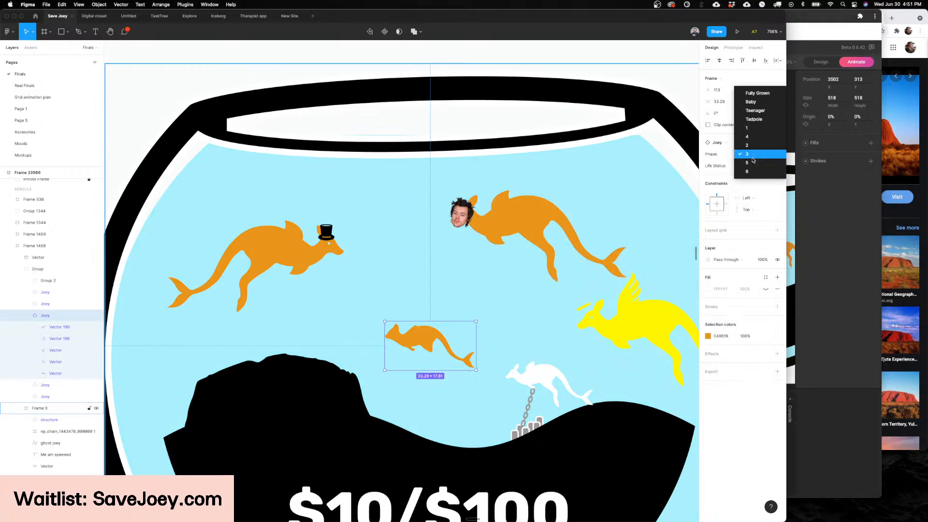
left_click(757, 93)
scroll(483, 309, "up", 5)
scroll(434, 356, "down", 1)
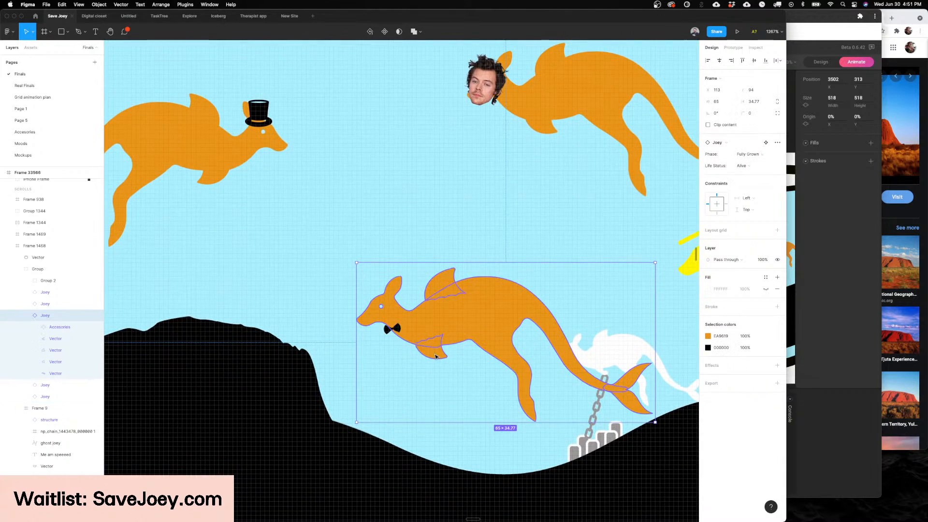
scroll(437, 343, "down", 2)
Step: Select the fully grown Joey's nested accessory and switch its Type through Top Hat, Aviator and Flag Skin
double_click(441, 324)
scroll(508, 290, "down", 1)
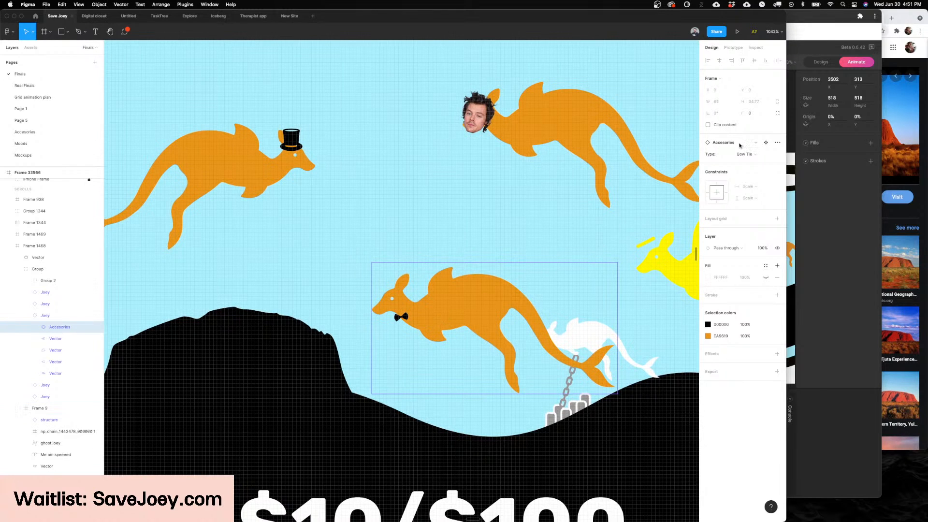
left_click(751, 154)
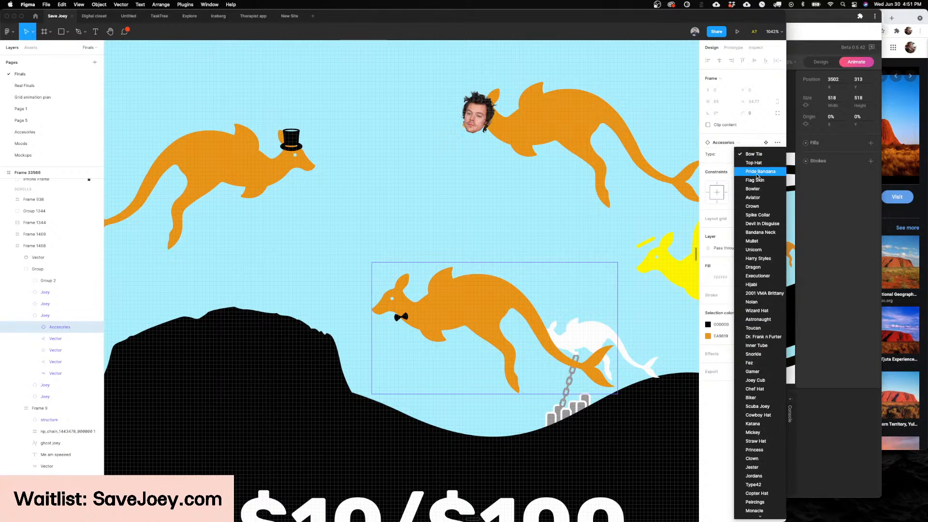
left_click(753, 163)
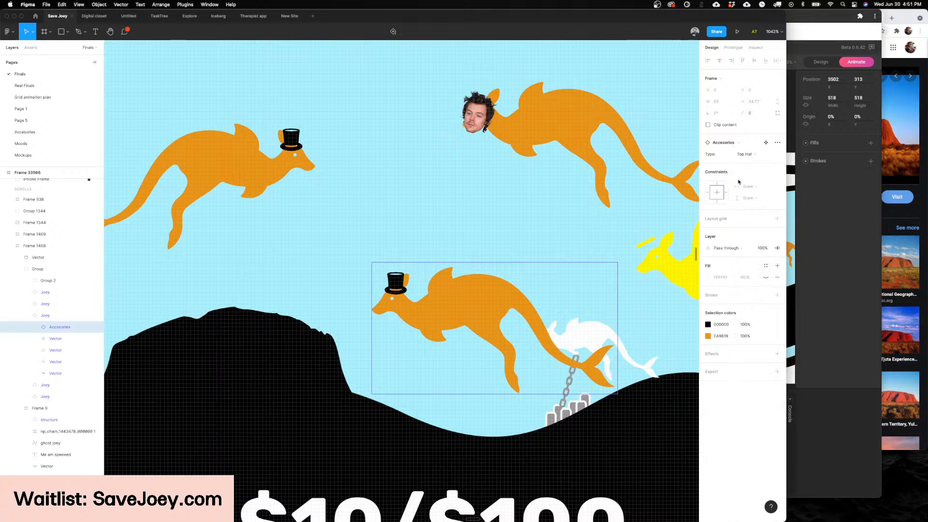
left_click(748, 155)
left_click(759, 189)
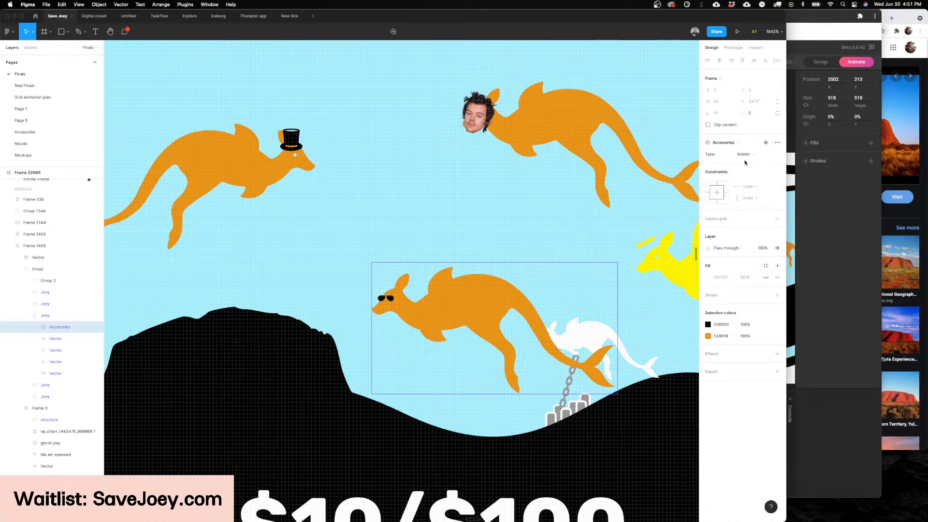
left_click(747, 153)
left_click(760, 137)
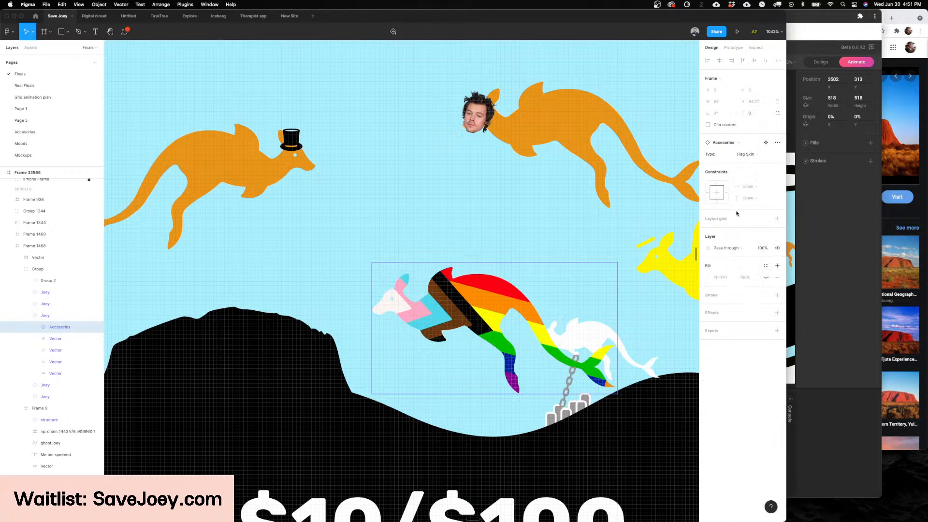
Step: Try a man's face as the Joey's accessory and set the Type to Scuba Joey
scroll(613, 184, "down", 1)
left_click(743, 155)
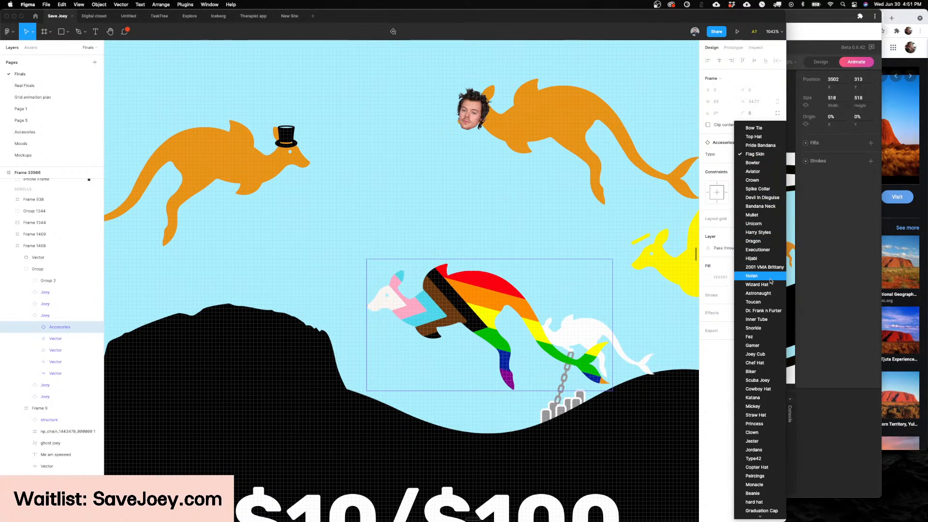
left_click(770, 279)
left_click(740, 155)
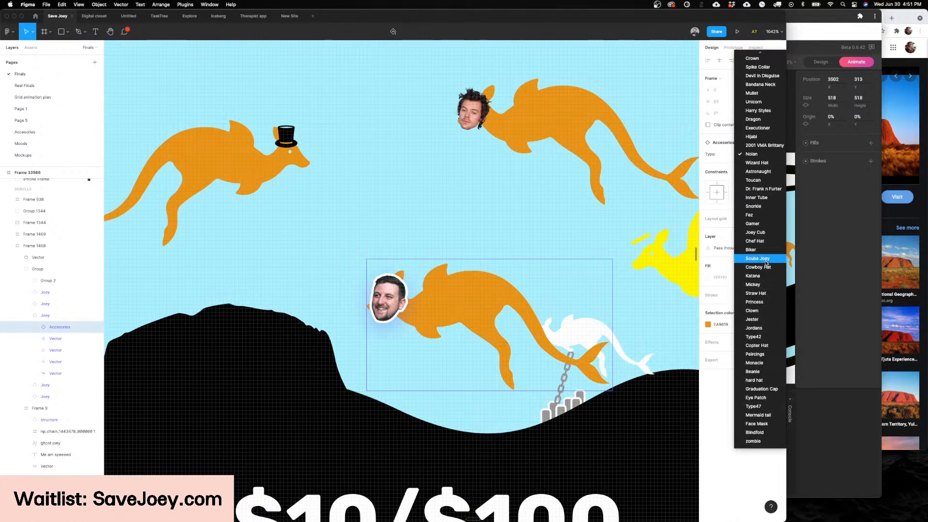
left_click(766, 264)
scroll(582, 234, "down", 2)
scroll(582, 232, "left", 1)
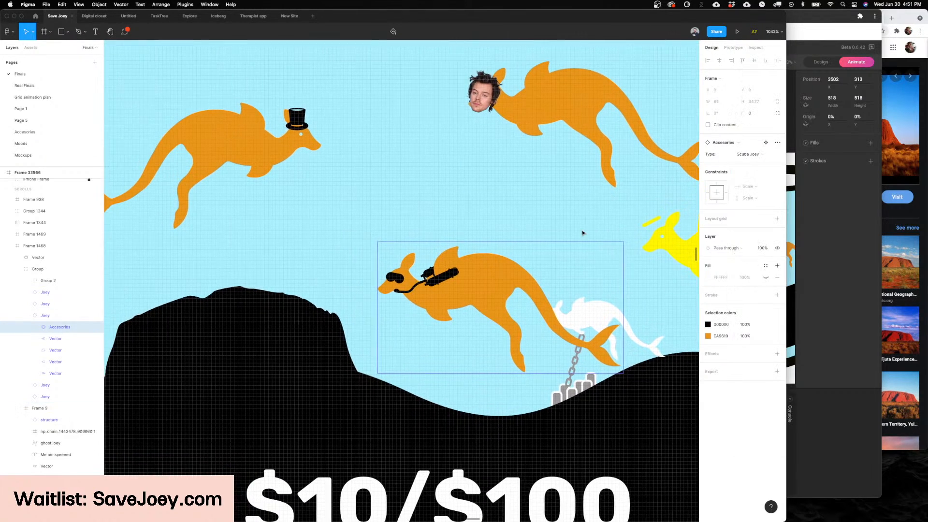
scroll(582, 233, "down", 5)
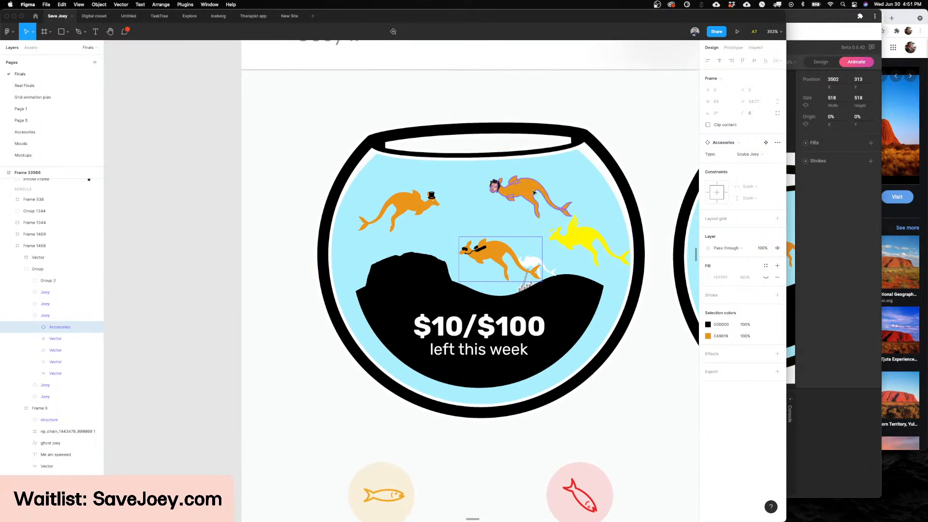
Step: Try lowering the bowl's water level by shrinking the water rectangle to 85 high, and undo the resizing
left_click(469, 185)
left_click_drag(506, 149, 515, 296)
scroll(530, 334, "up", 5)
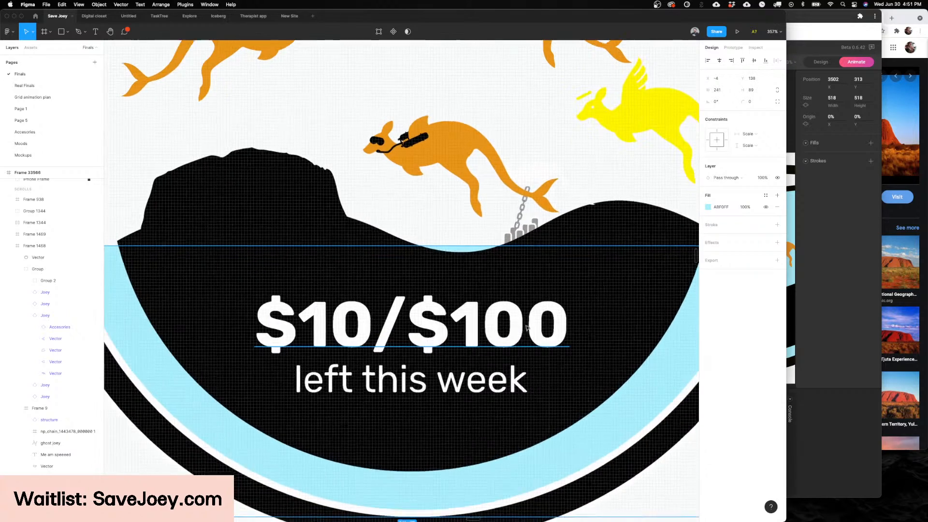
scroll(495, 329, "down", 5)
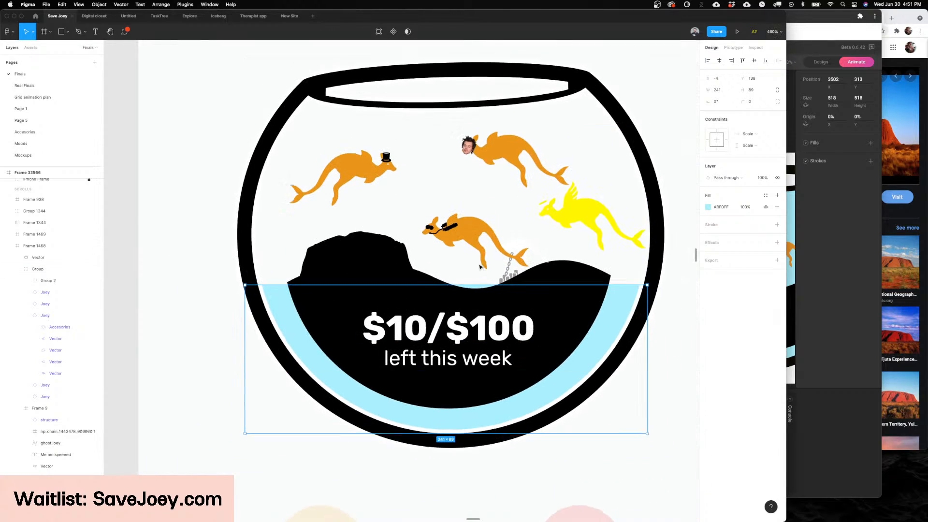
scroll(473, 293, "up", 1)
left_click_drag(473, 299, 473, 307)
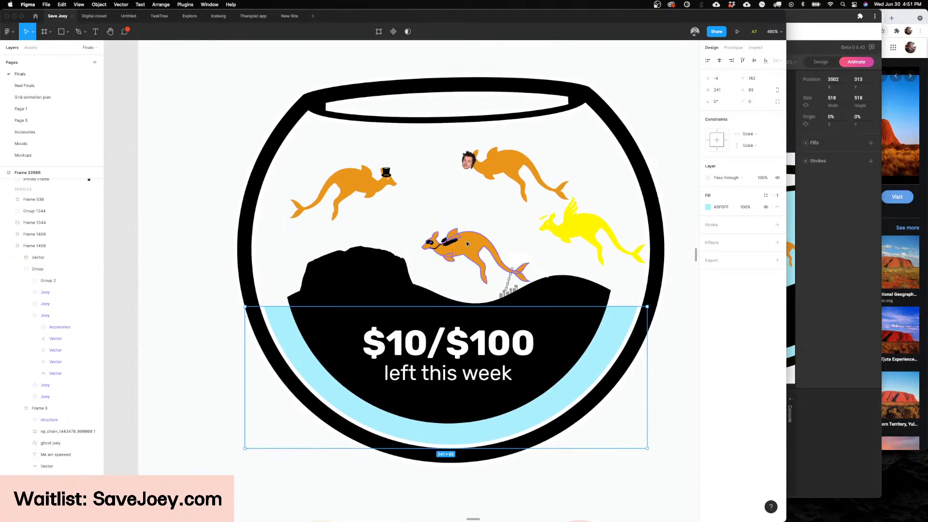
scroll(466, 244, "up", 5)
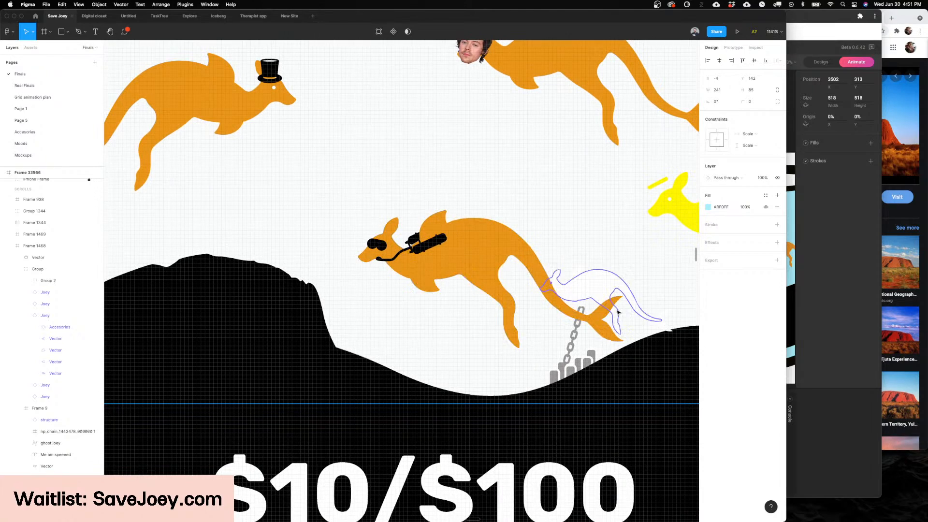
key("super+z")
key("super+z")
Step: Move the scuba Joey up and away from the chained ghost Joey
scroll(613, 312, "right", 2)
double_click(366, 234)
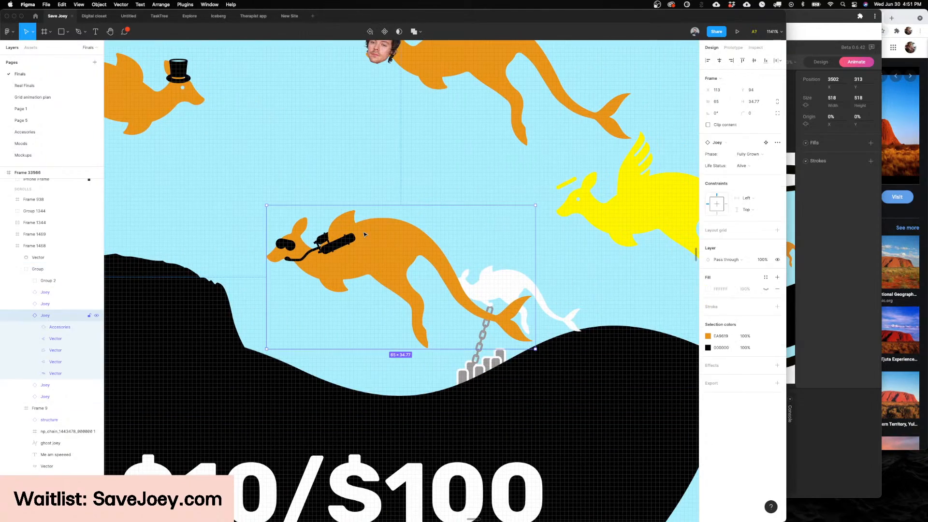
left_click_drag(366, 234, 298, 170)
scroll(532, 311, "up", 3)
scroll(532, 312, "down", 5)
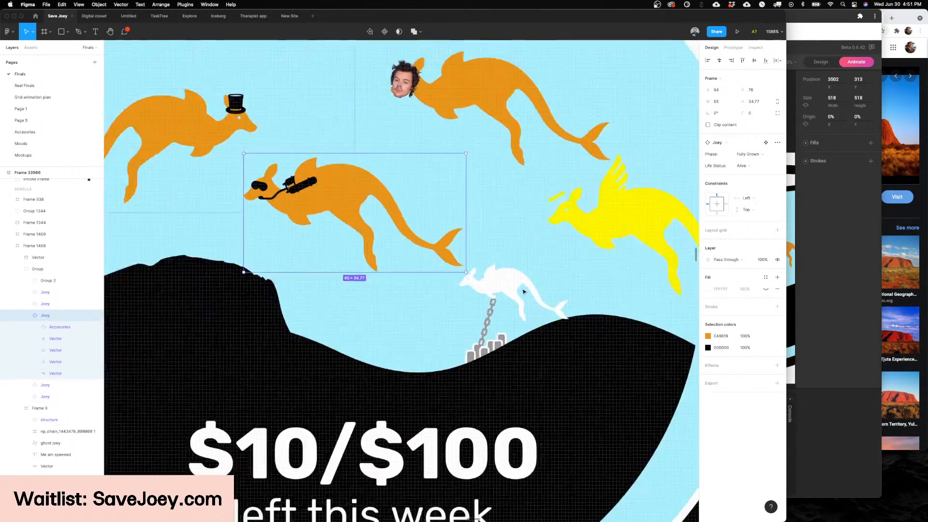
Step: Try lowering the water level again below the Joeys and undo it
left_click(378, 102)
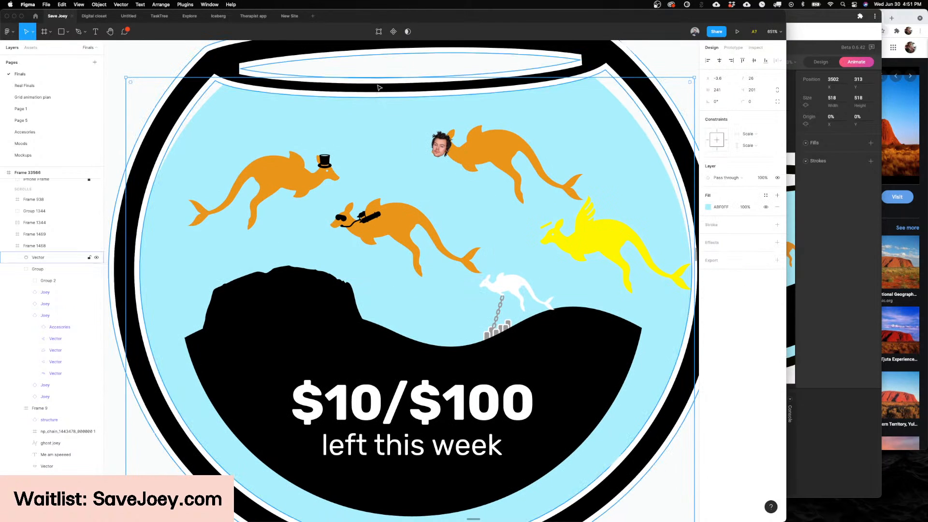
left_click_drag(379, 77, 471, 347)
key("ctrl+z")
Step: Move the scuba Joey back toward the middle of the bowl and set its Phase to 1 after trying Tadpole
left_click_drag(390, 231, 422, 251)
left_click(754, 154)
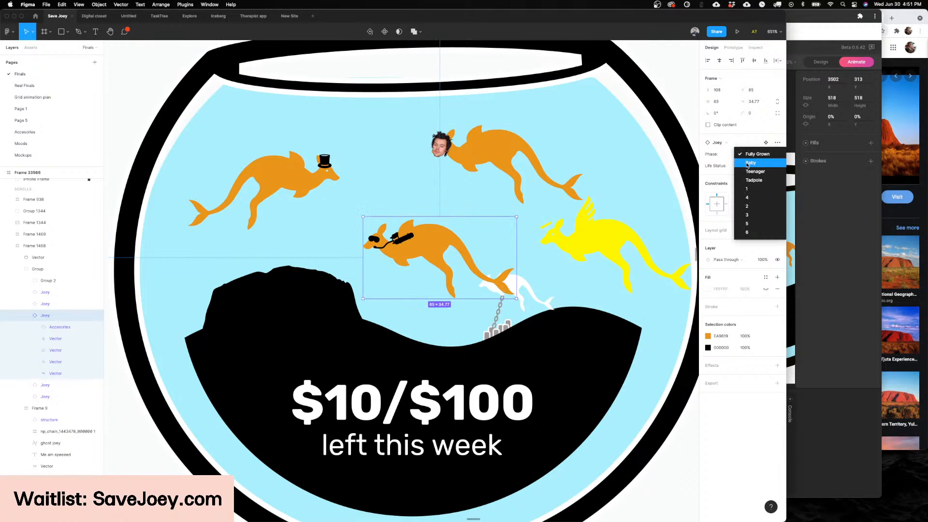
left_click(749, 182)
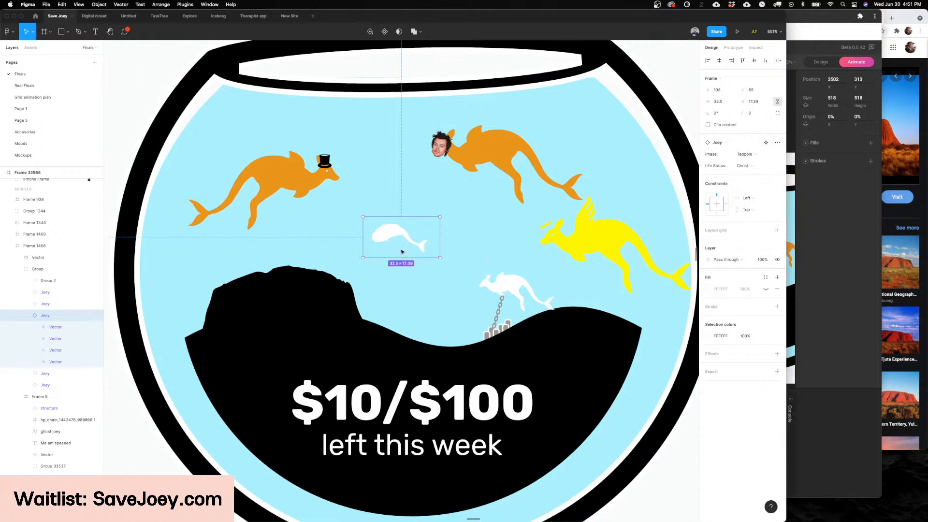
key("super+z")
left_click(763, 155)
left_click(747, 189)
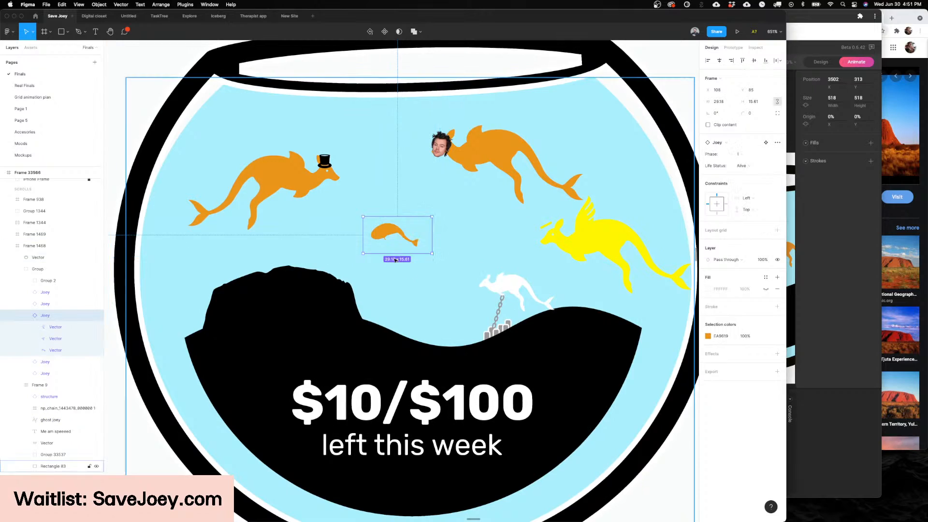
Step: Examine the tadpole Joey and the Joey wearing the top hat up close
scroll(381, 194, "up", 5)
scroll(381, 194, "down", 3)
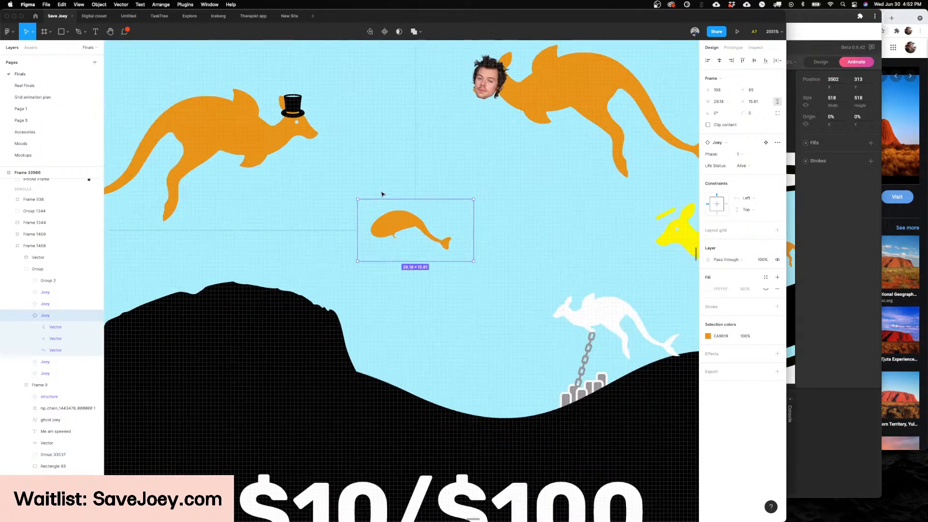
scroll(418, 193, "down", 4)
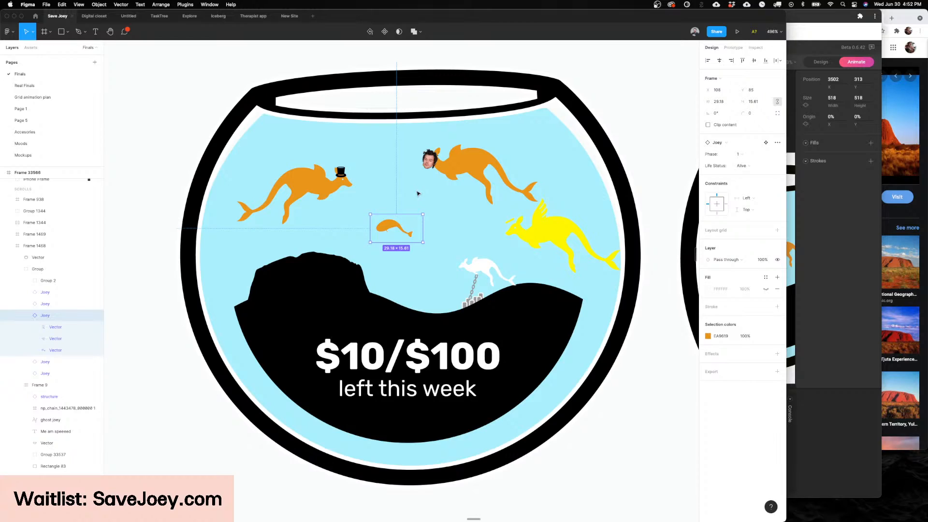
scroll(418, 193, "up", 10)
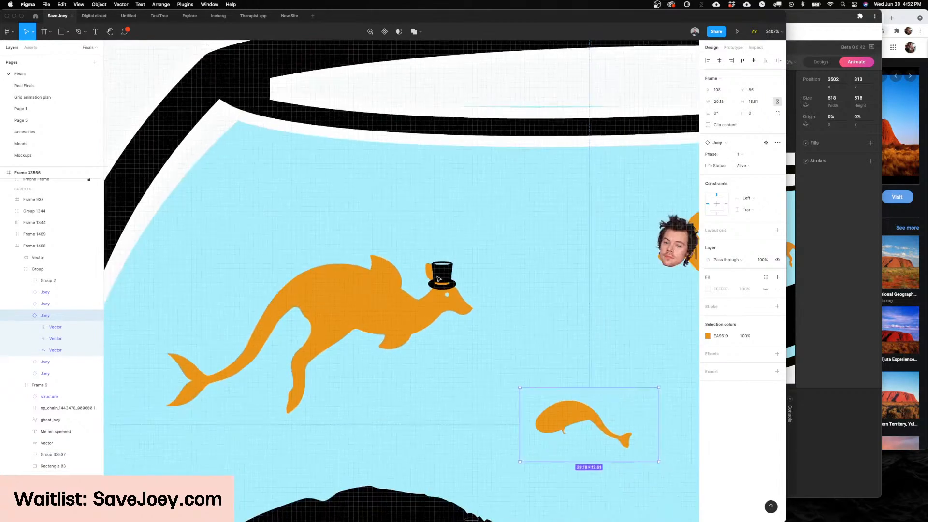
Step: Switch the structure on the rear hill of the home screen's fishbowl to the Castle variant
scroll(439, 279, "down", 8)
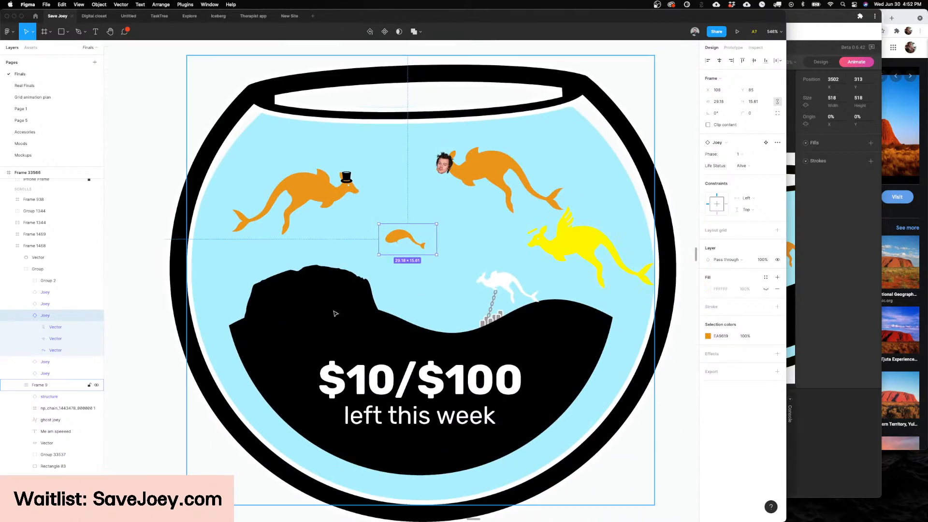
left_click(335, 313)
left_click(332, 309)
key("shift+Return")
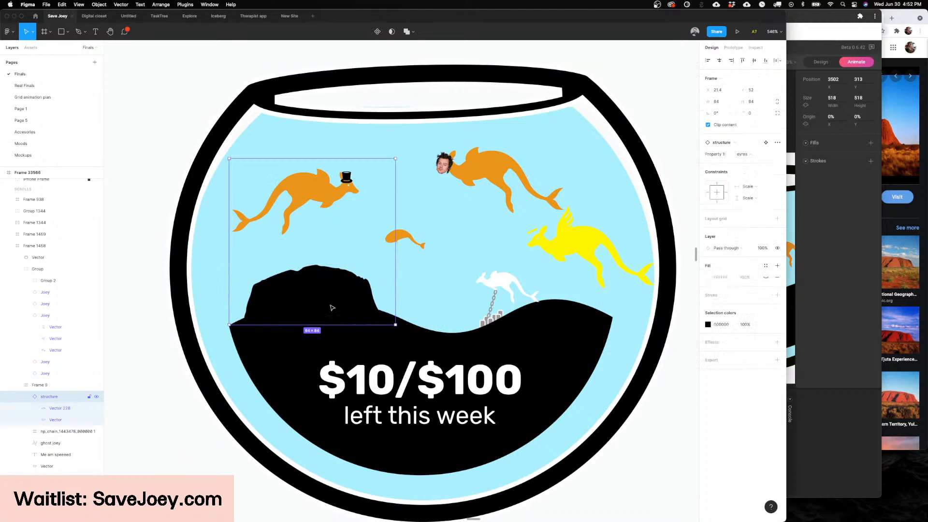
left_click(757, 154)
scroll(762, 89, "up", 4)
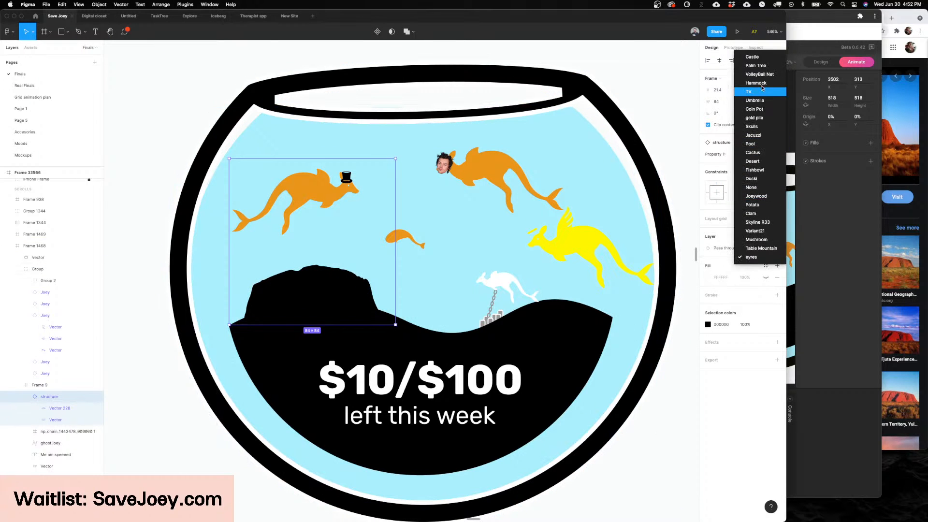
left_click(752, 56)
Step: Try the Palm Tree and TV variants for the structure in the fishbowl
scroll(561, 158, "down", 3)
scroll(561, 158, "down", 2)
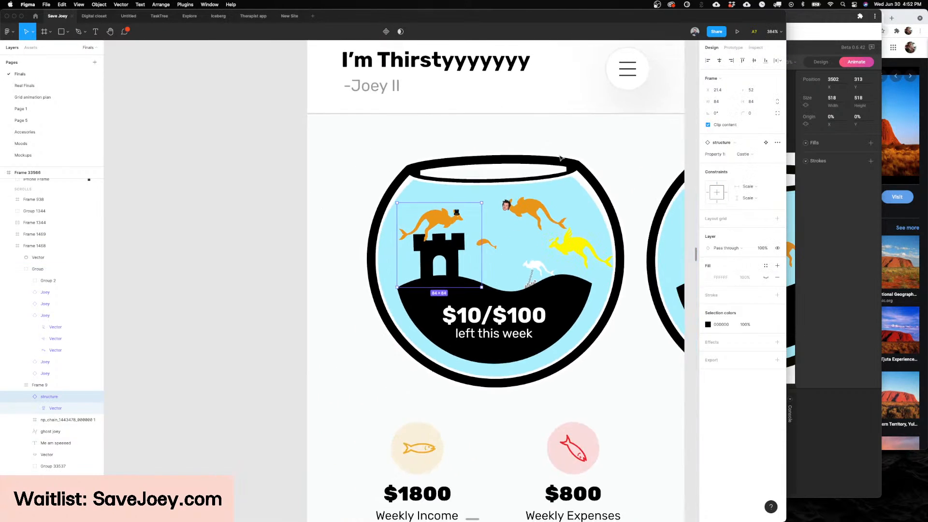
scroll(560, 158, "up", 1)
scroll(561, 158, "right", 1)
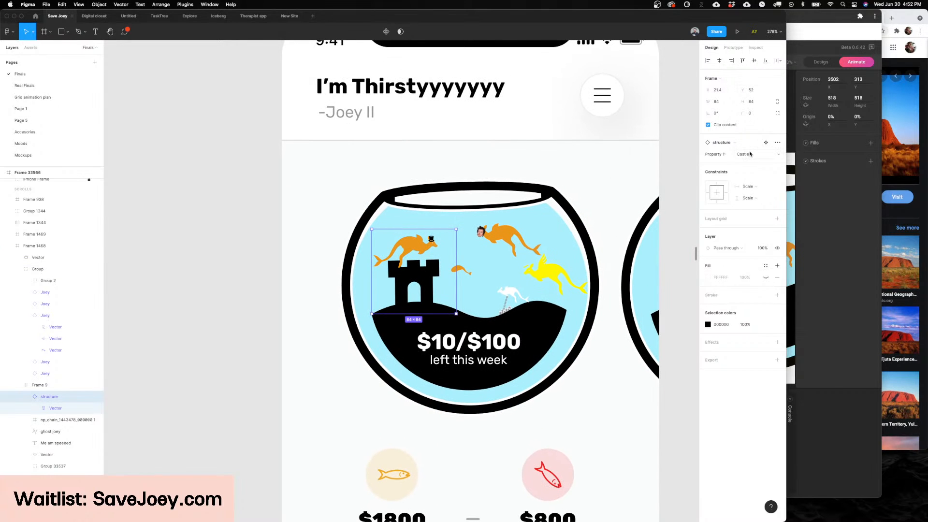
left_click(750, 153)
left_click(756, 162)
left_click(756, 155)
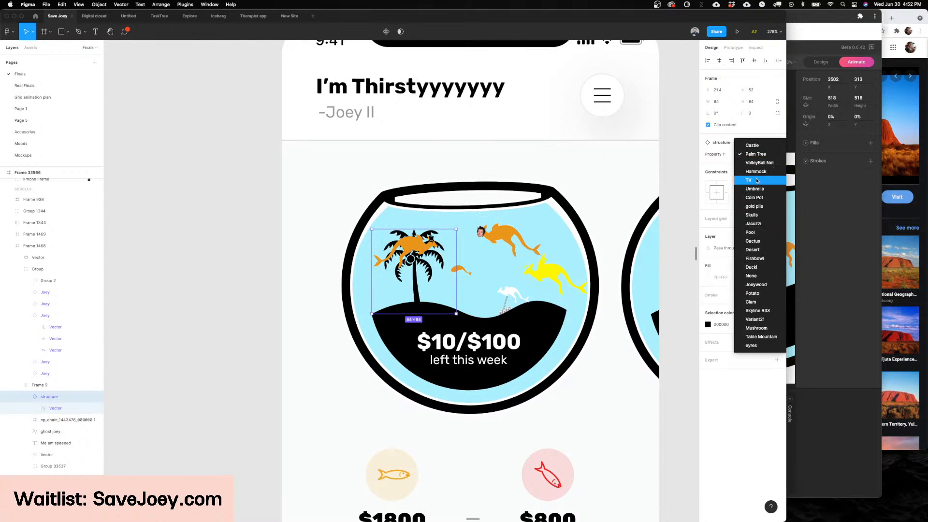
left_click(761, 180)
left_click(762, 155)
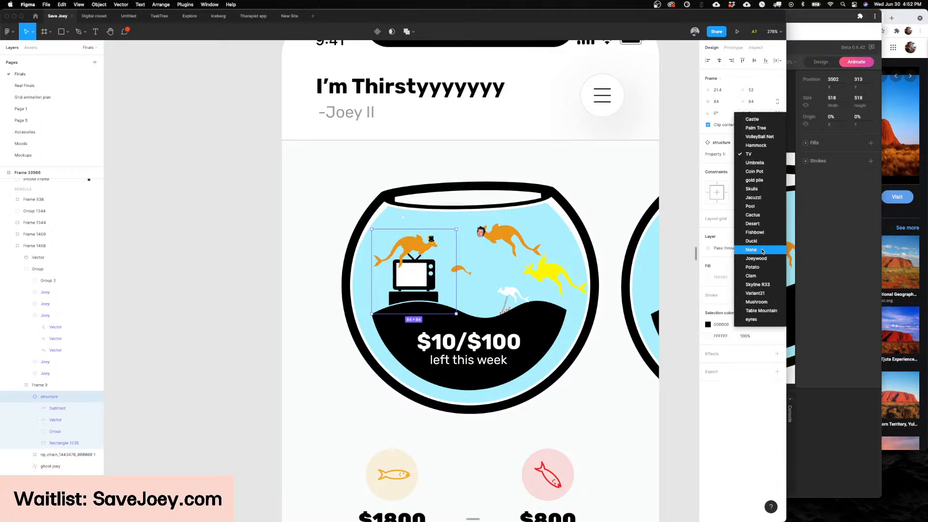
Step: Try the Ducki and Potato variants for the fishbowl's structure and view the bowl with the potato
left_click(765, 242)
scroll(387, 302, "up", 5)
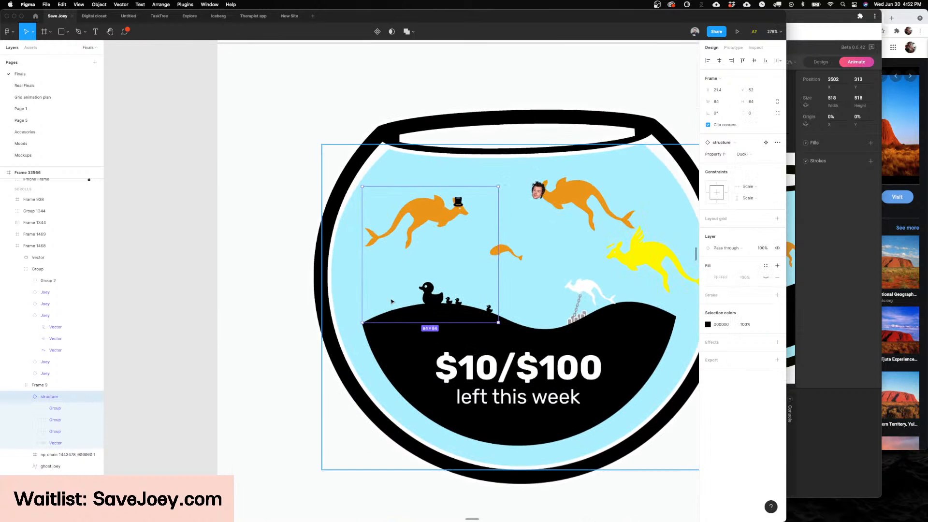
left_click(752, 154)
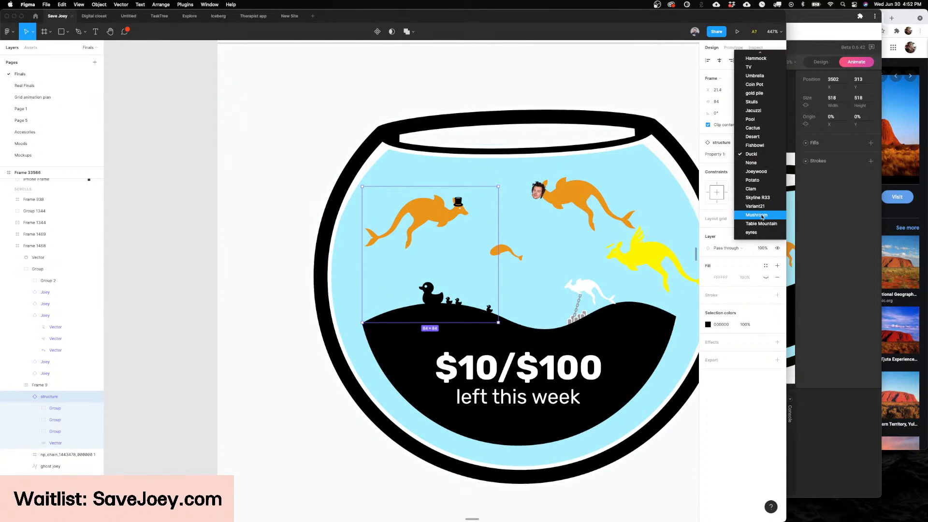
left_click(764, 180)
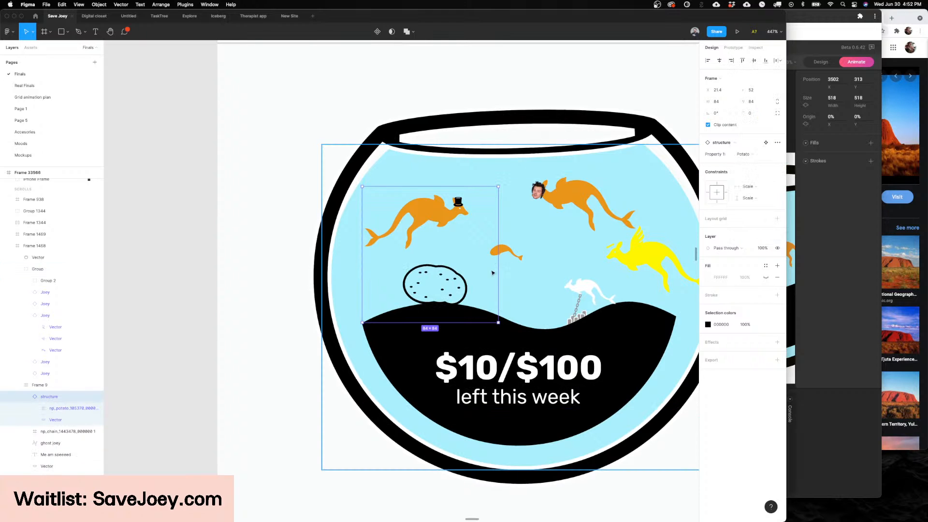
scroll(482, 277, "down", 2)
scroll(482, 277, "down", 3)
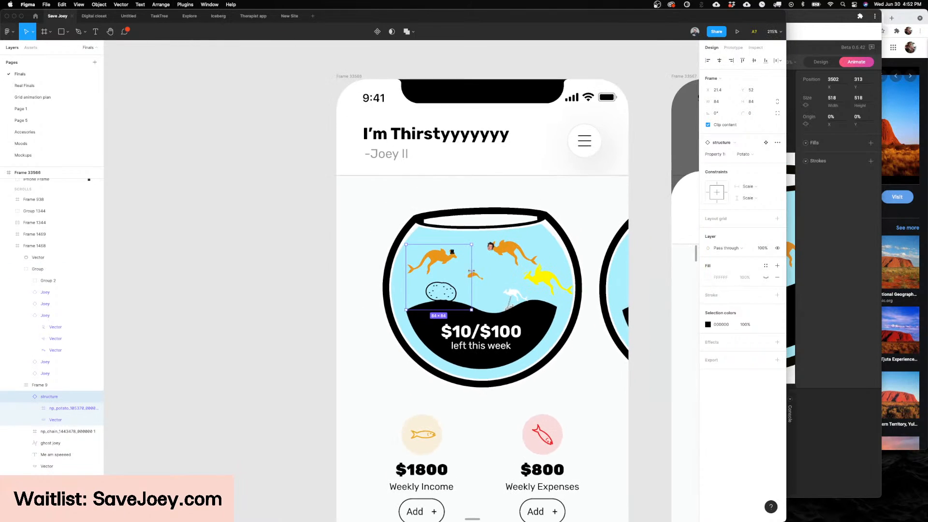
scroll(453, 288, "up", 3)
scroll(453, 288, "down", 3)
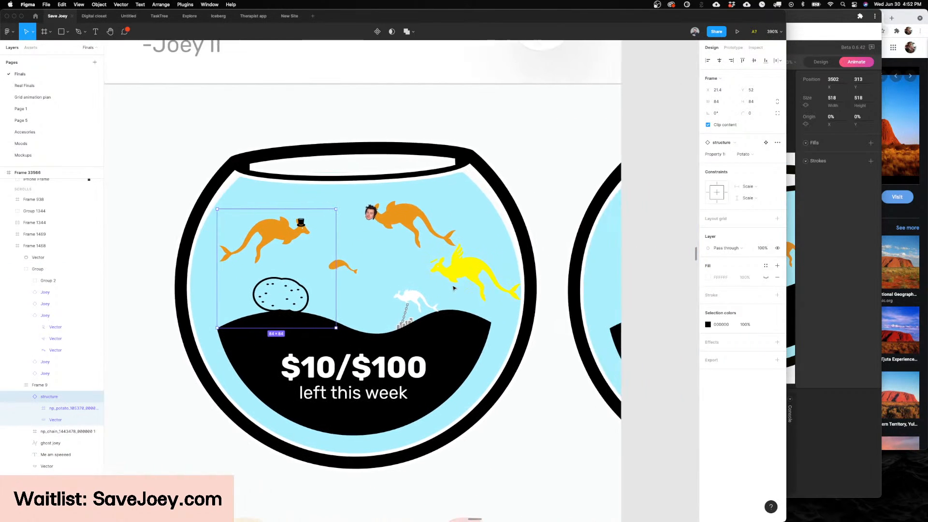
scroll(462, 287, "up", 4)
scroll(462, 287, "down", 2)
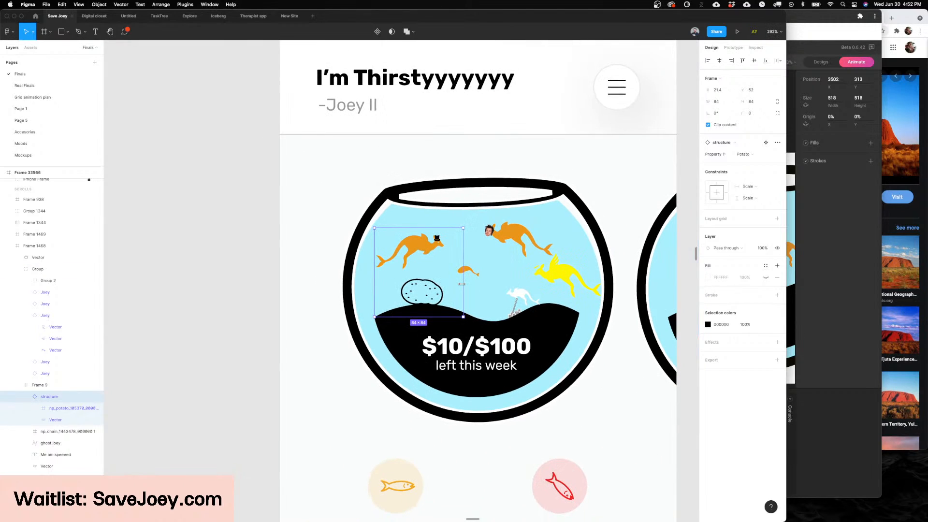
Step: Examine the palm tree cards and their kangaroo prices on the Bowl Upgrades screen up close
scroll(464, 285, "down", 3)
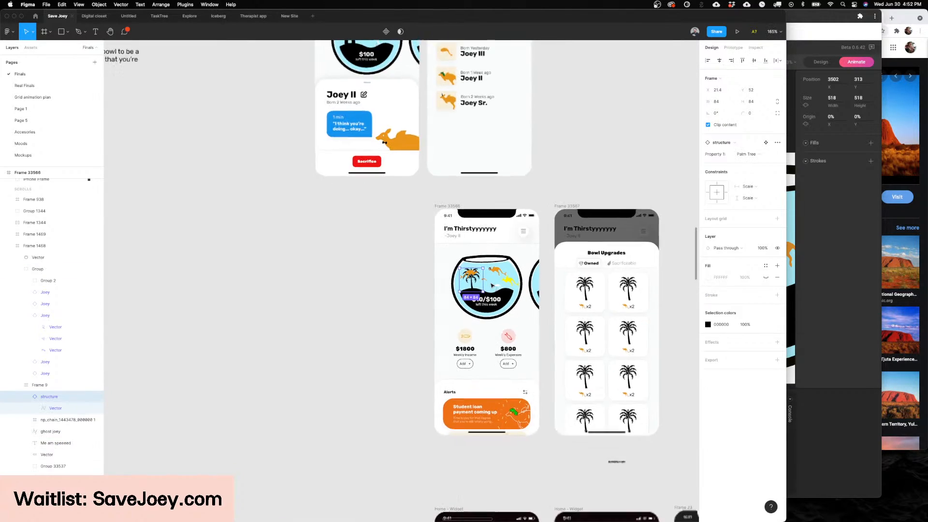
scroll(491, 285, "down", 3)
scroll(492, 285, "right", 3)
scroll(536, 263, "up", 10)
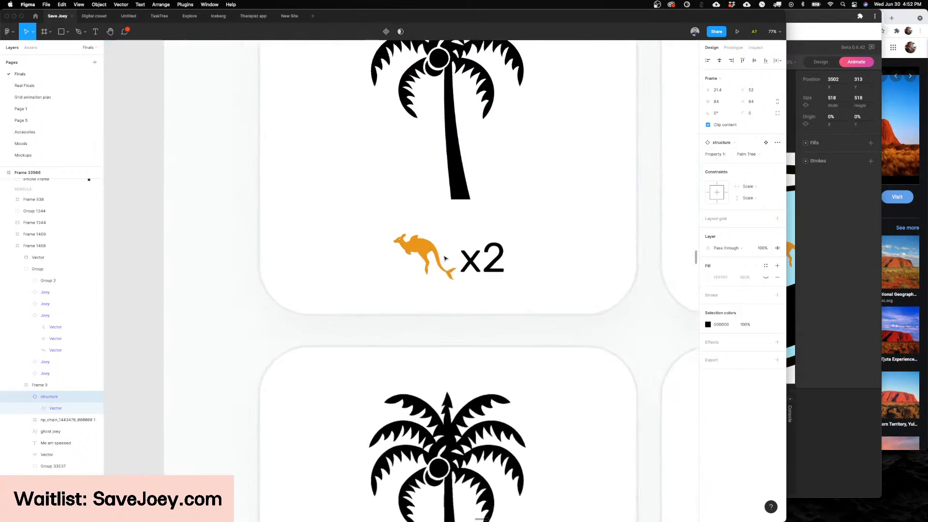
scroll(445, 259, "up", 3)
scroll(445, 258, "down", 10)
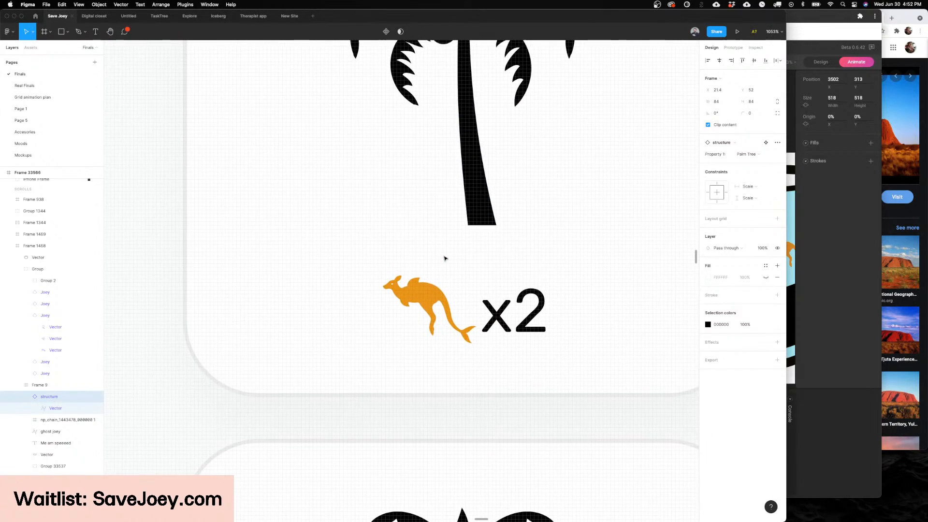
scroll(445, 259, "up", 3)
scroll(445, 259, "left", 5)
Step: Undo the structure change back to Castle and examine the yellow winged Joey and the face-cutout Joey up close
key("super+z")
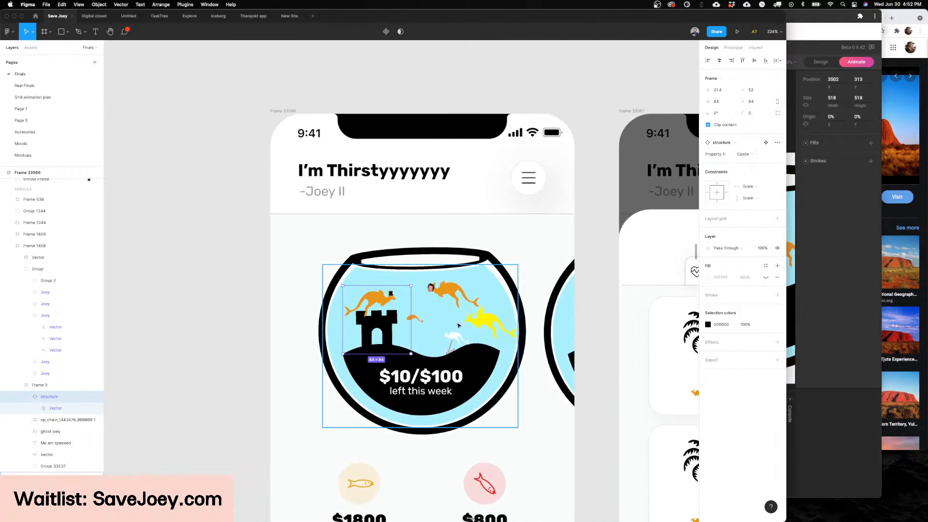
scroll(445, 259, "down", 1)
scroll(535, 265, "up", 5)
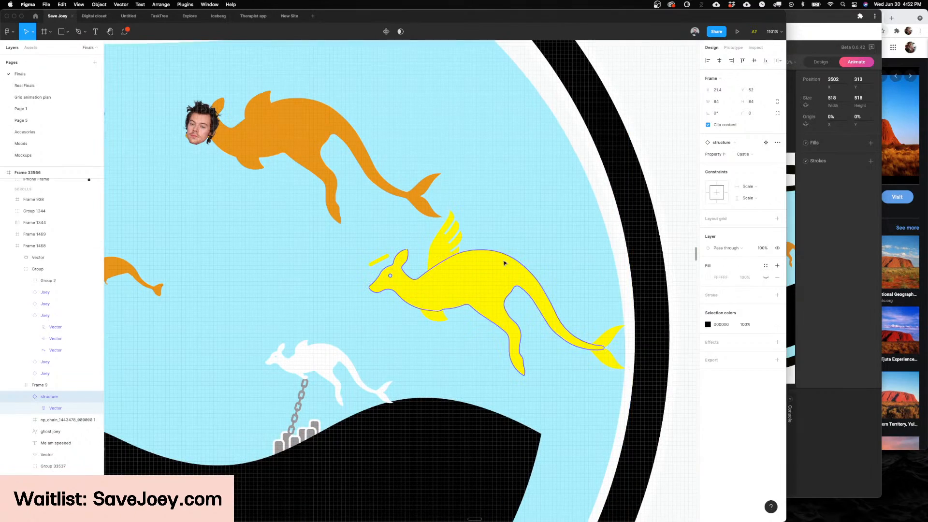
scroll(464, 338, "down", 3)
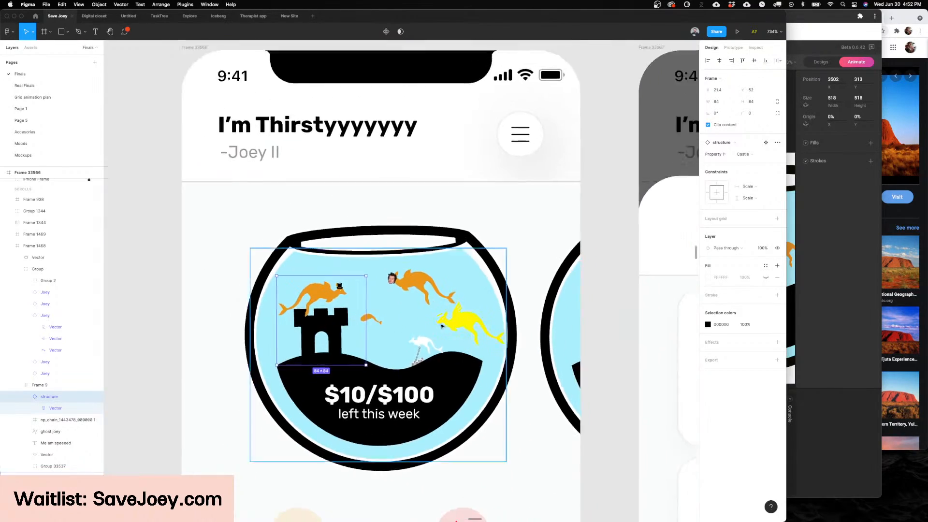
scroll(393, 277, "up", 5)
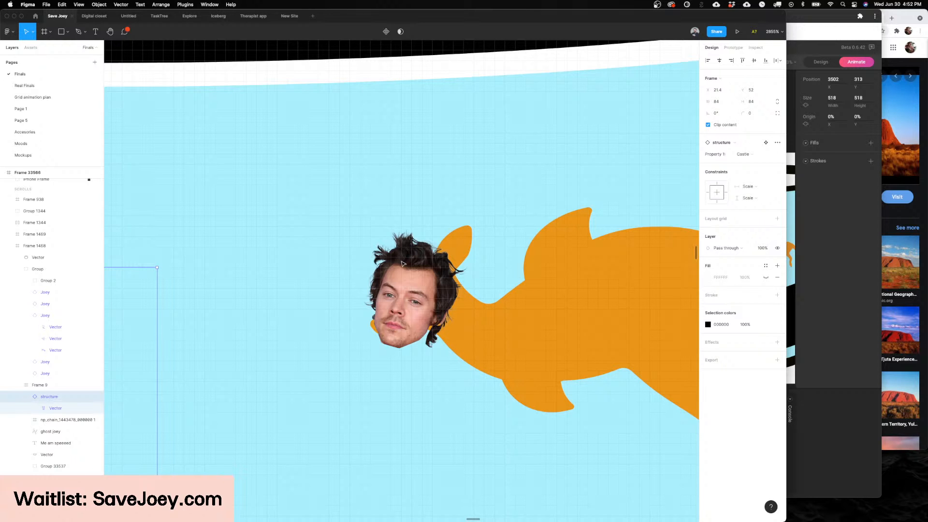
scroll(400, 263, "down", 5)
Step: Set the fishbowl structure's variant to Desert
key("Escape")
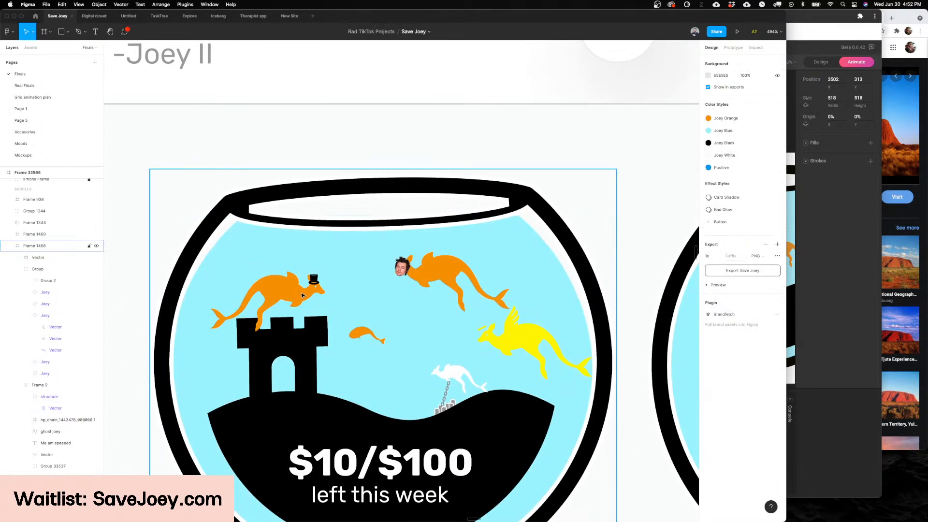
double_click(303, 295)
scroll(303, 295, "left", 4)
scroll(302, 294, "down", 2)
left_click(487, 228, "super")
key("shift+Return")
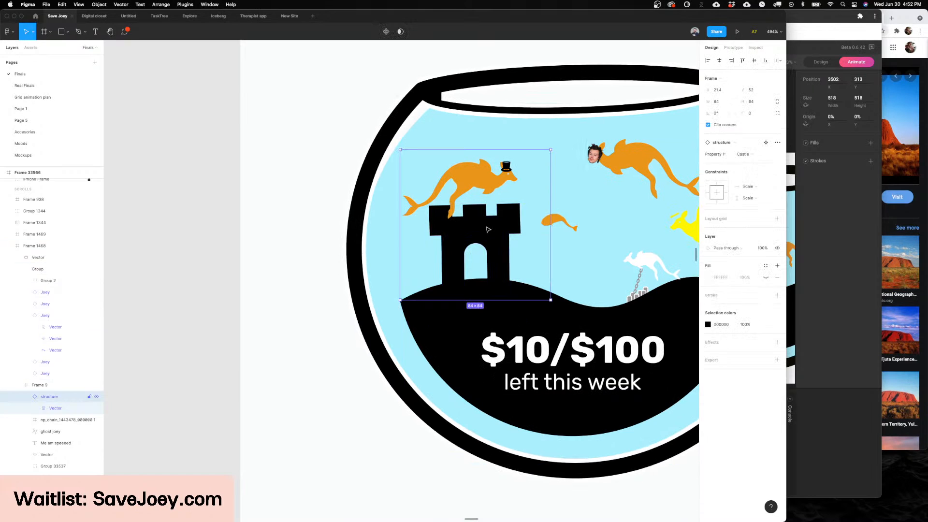
left_click(749, 155)
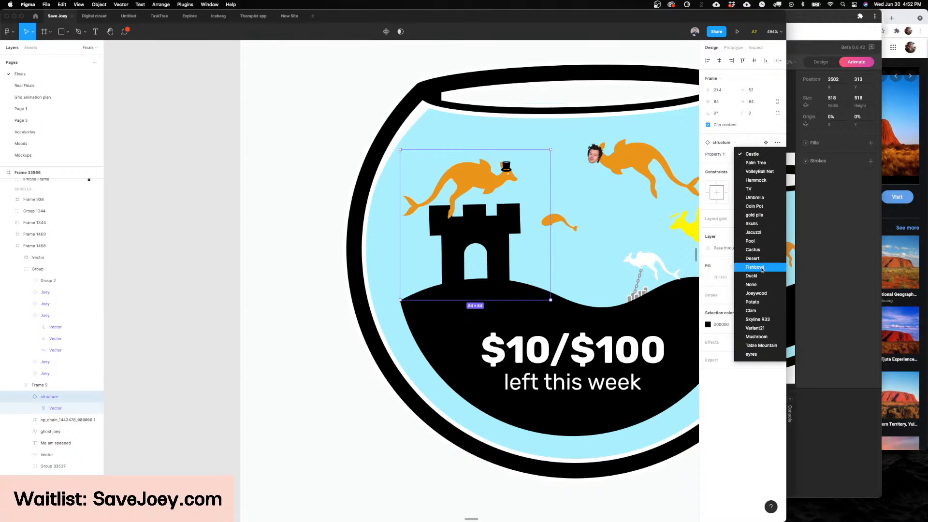
key("Return")
scroll(556, 242, "down", 3)
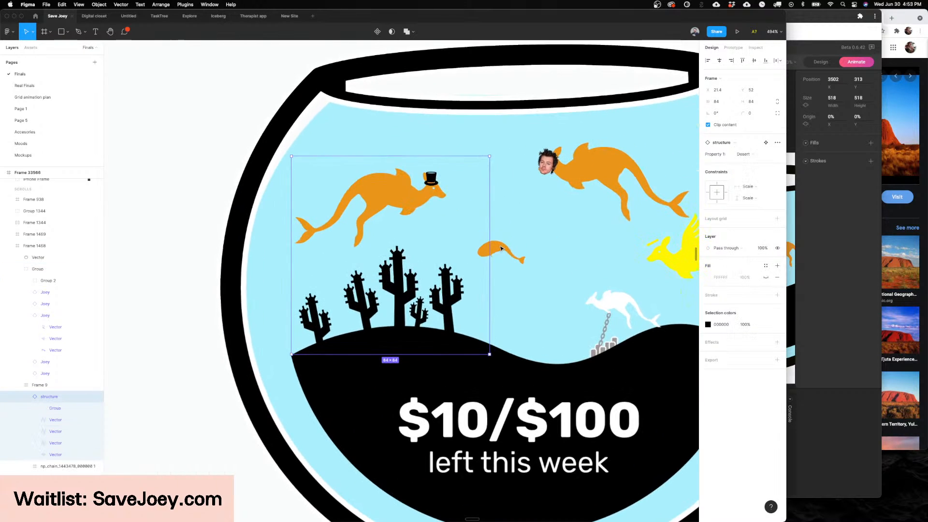
scroll(501, 248, "down", 2)
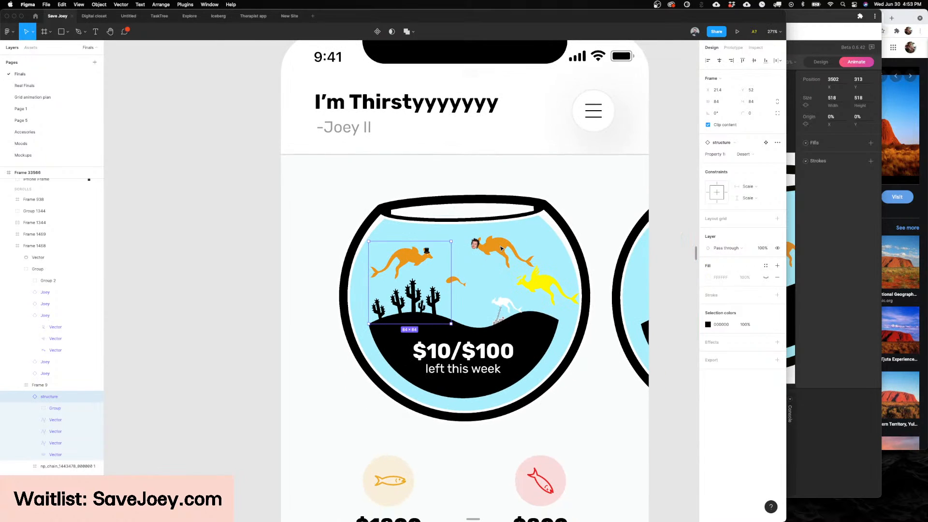
Step: Try lowering the water rectangle in the fishbowl to a height of 104 and restore it
left_click(485, 226)
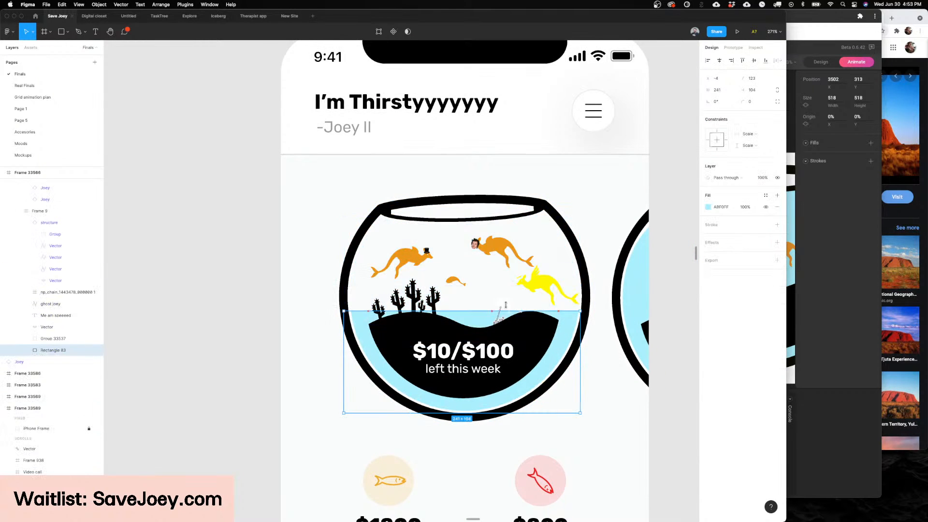
scroll(494, 245, "up", 3)
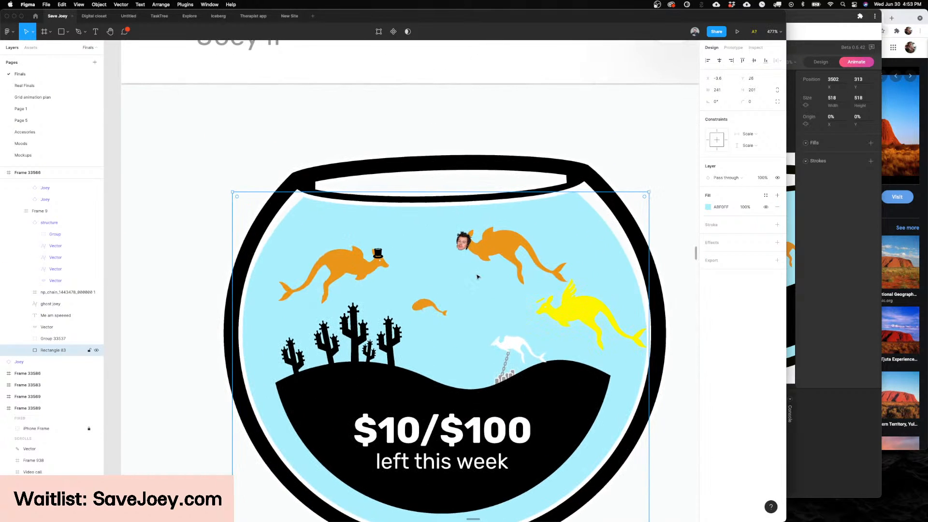
scroll(477, 276, "down", 1)
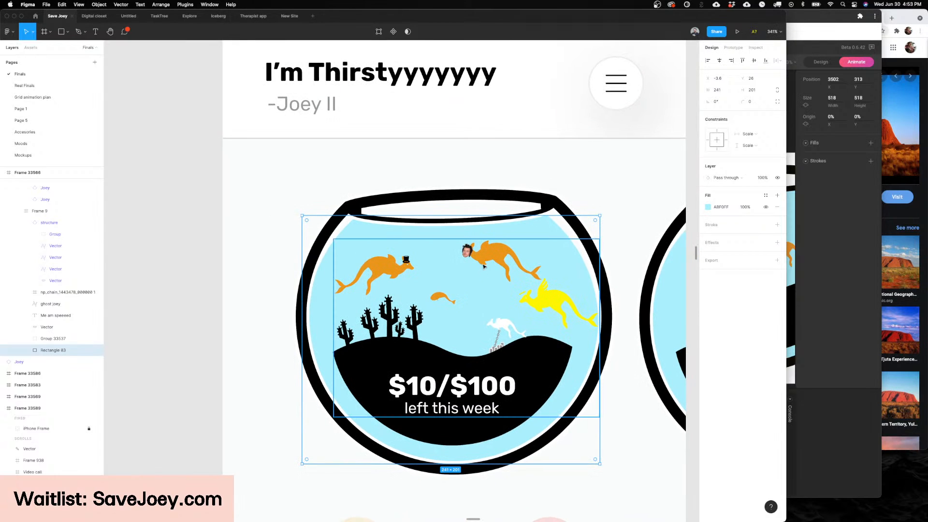
Step: Clear the selection and examine the finished home screen beside Bowl Upgrades, the Joey screens and the onboarding flow
left_click(484, 262)
left_click(423, 265)
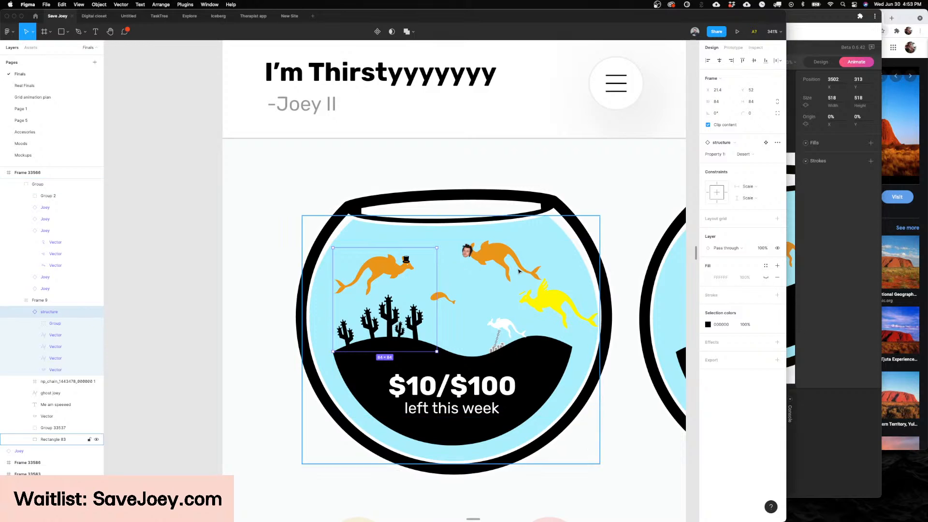
scroll(514, 269, "down", 2)
scroll(555, 265, "down", 3)
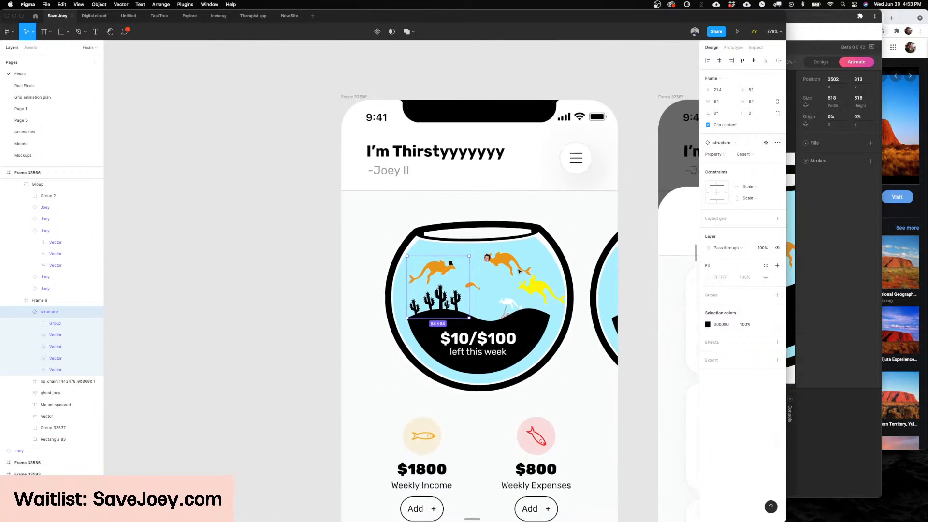
left_click(636, 258)
left_click(599, 265)
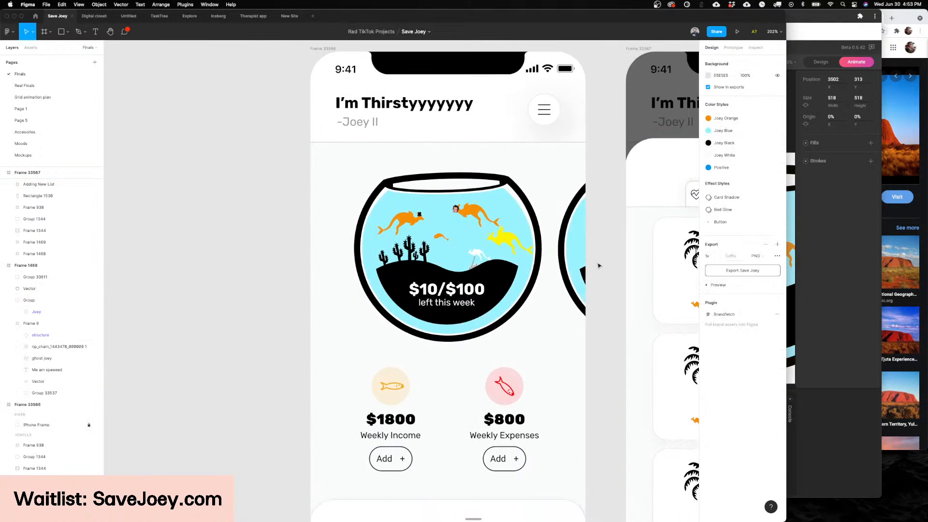
scroll(598, 265, "down", 4)
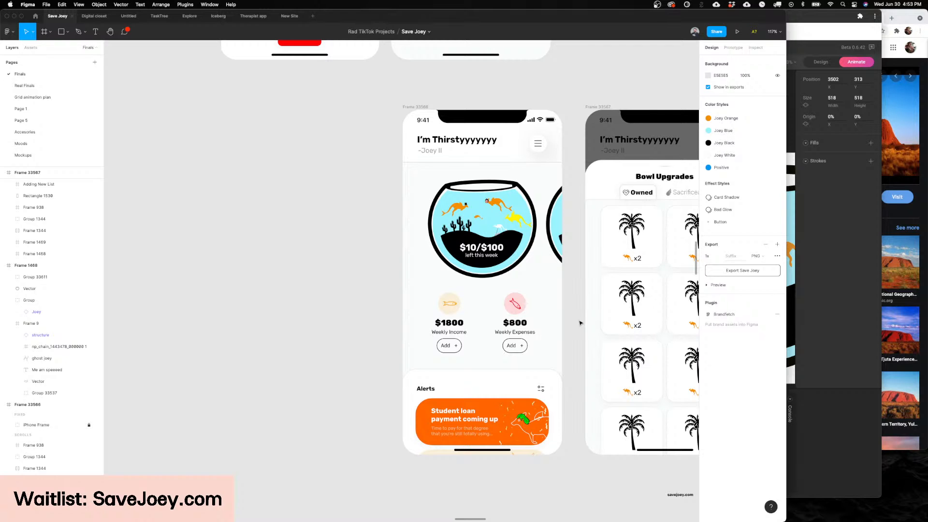
scroll(580, 322, "down", 5)
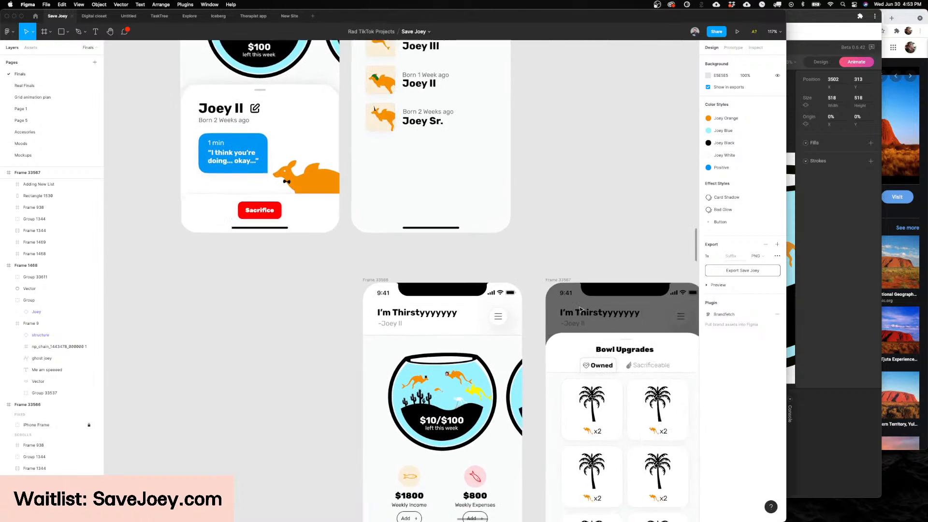
scroll(530, 291, "down", 10)
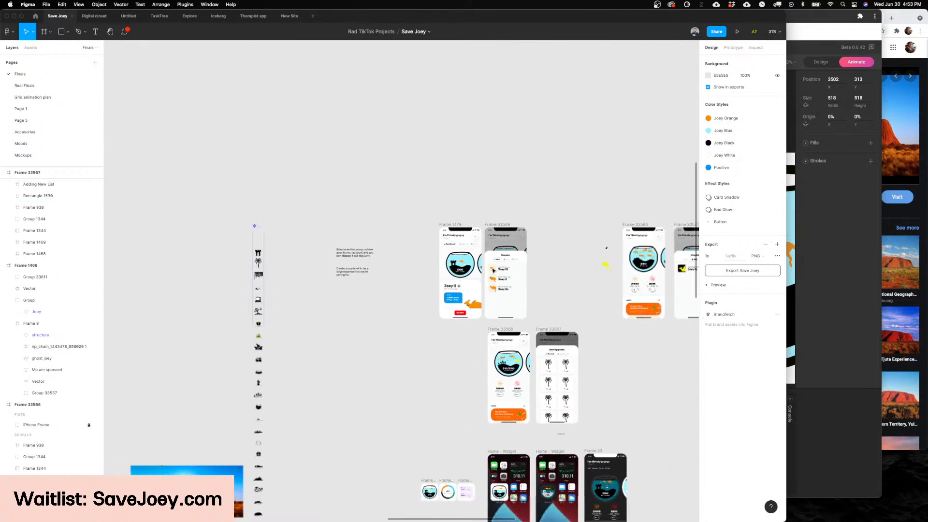
scroll(586, 182, "up", 10)
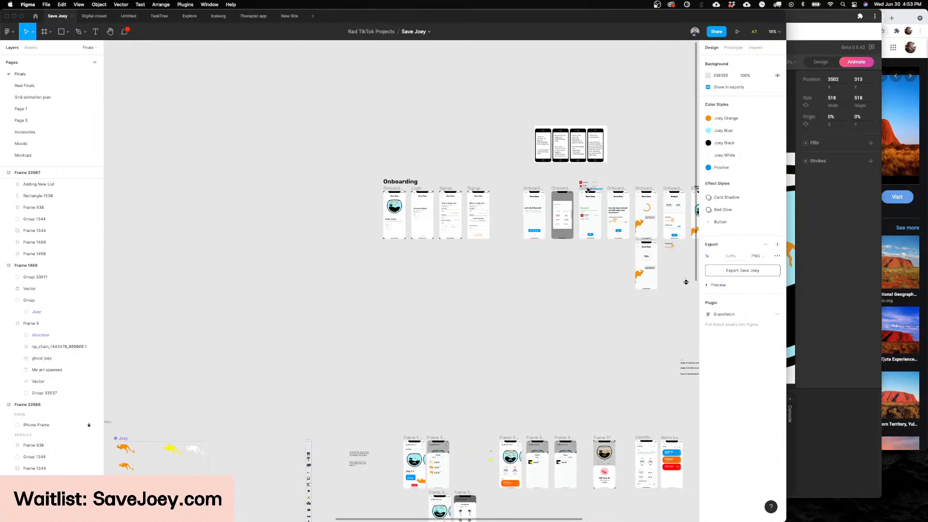
Step: Examine the onboarding flow and the Expenses screen with its spending ring and the Bills, Variable and Groceries lists
scroll(584, 186, "up", 3)
scroll(522, 196, "right", 4)
scroll(454, 202, "up", 5)
scroll(453, 203, "down", 6)
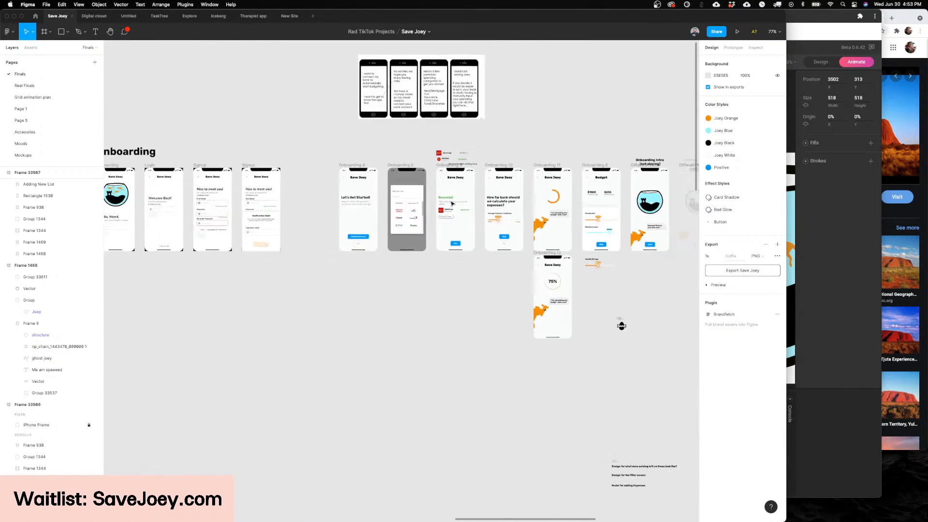
scroll(451, 203, "down", 10)
scroll(452, 203, "down", 5)
scroll(452, 203, "up", 6)
scroll(459, 241, "up", 10)
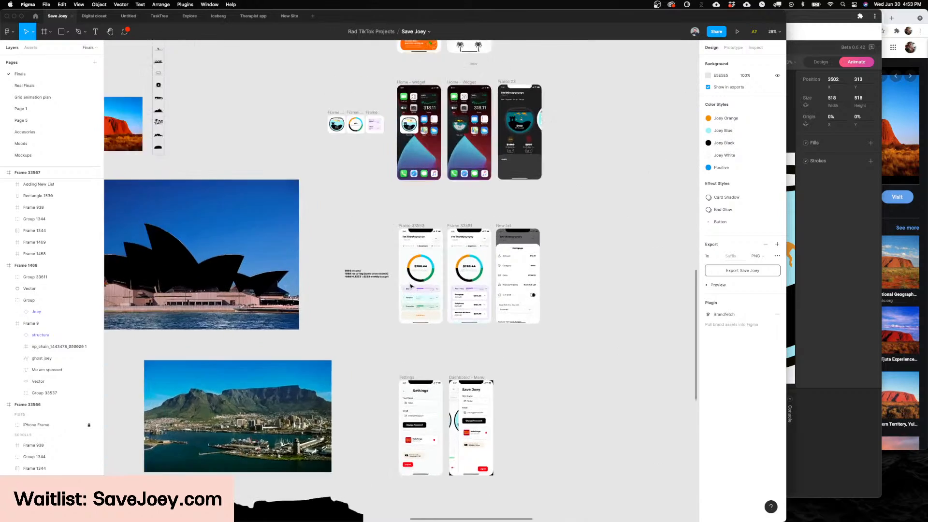
scroll(464, 253, "up", 2)
scroll(464, 254, "up", 2)
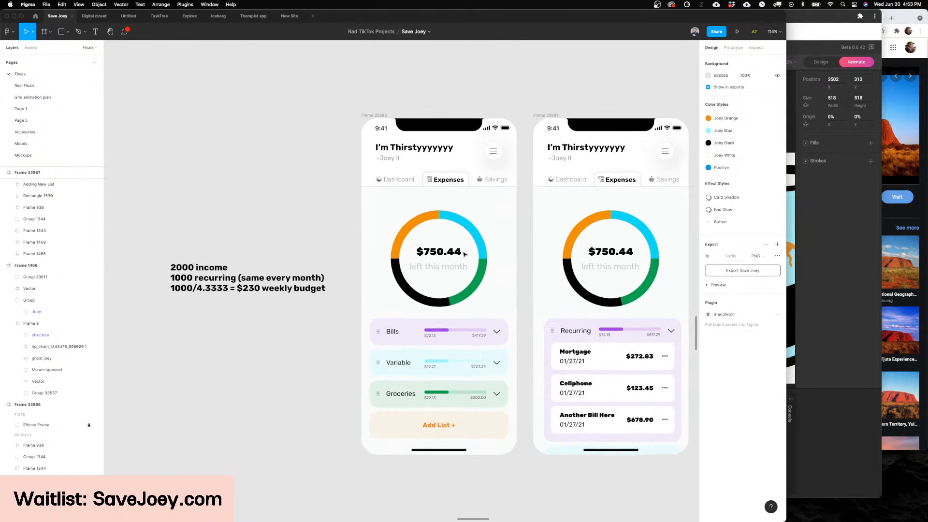
scroll(523, 303, "up", 3)
scroll(523, 303, "down", 3)
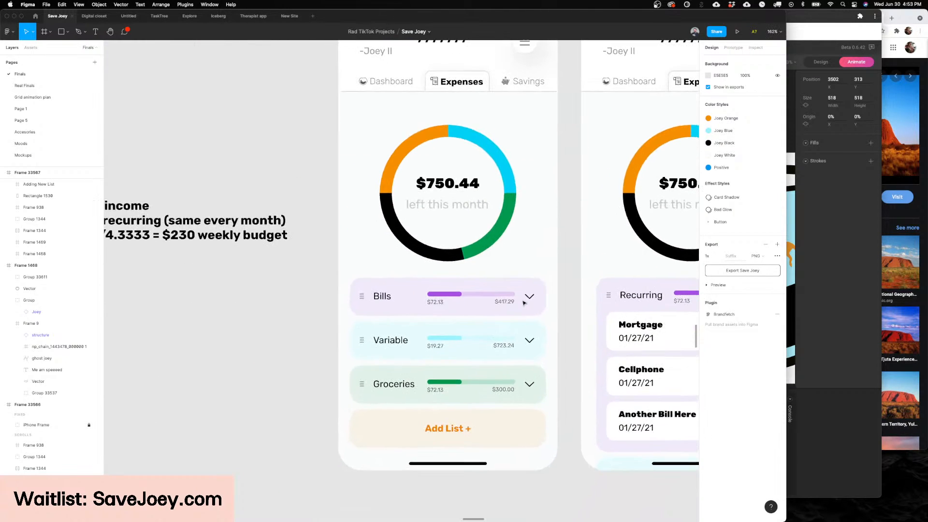
Step: Inspect the Bills label and the Bills and Variable list cards on the Expenses screen
left_click(380, 302, "super")
scroll(380, 303, "up", 5)
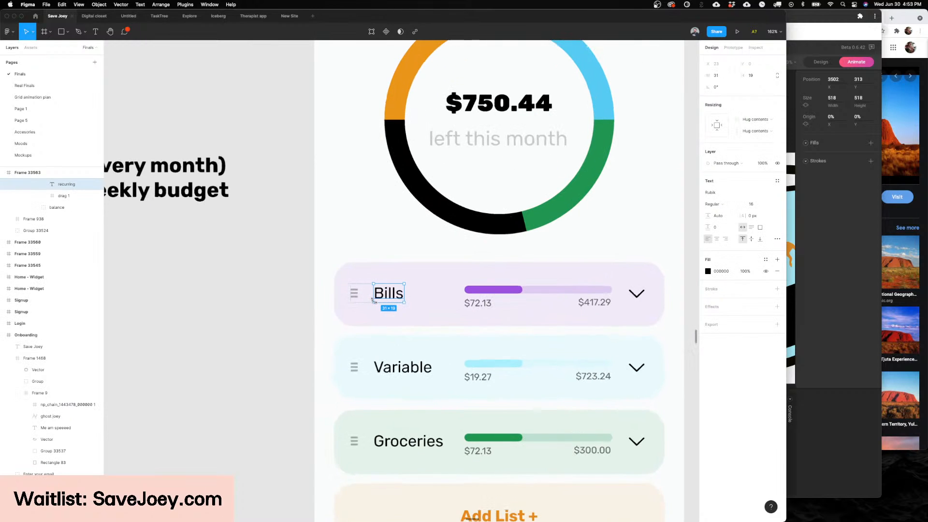
left_click(451, 291, "super")
scroll(446, 291, "down", 4)
scroll(446, 290, "up", 1)
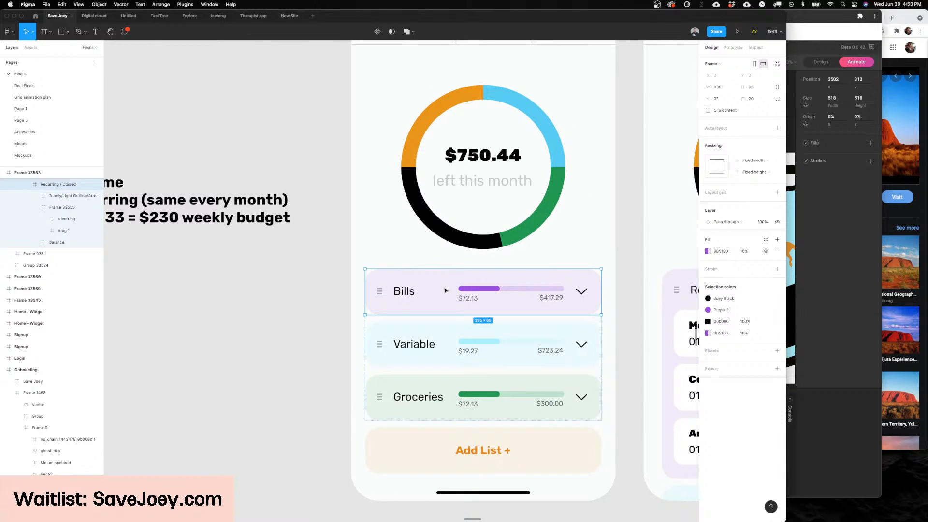
scroll(446, 290, "down", 1)
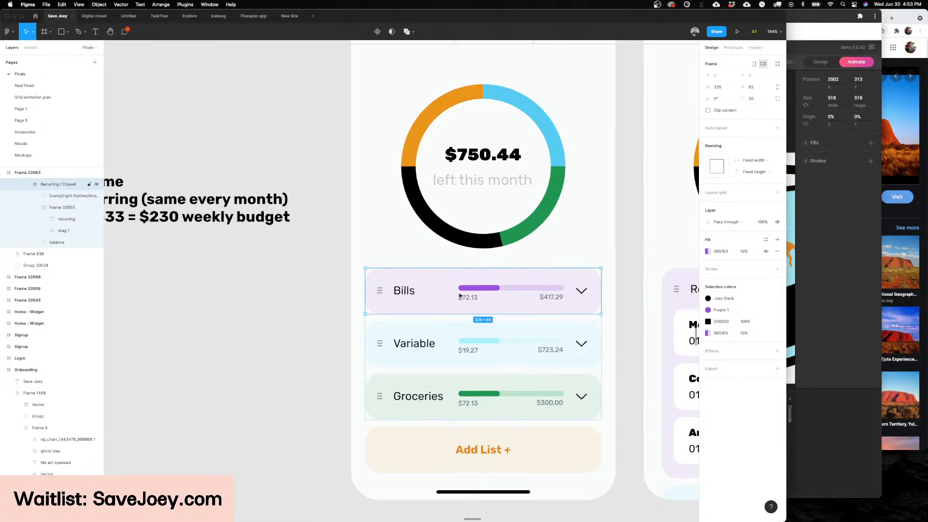
left_click(446, 339)
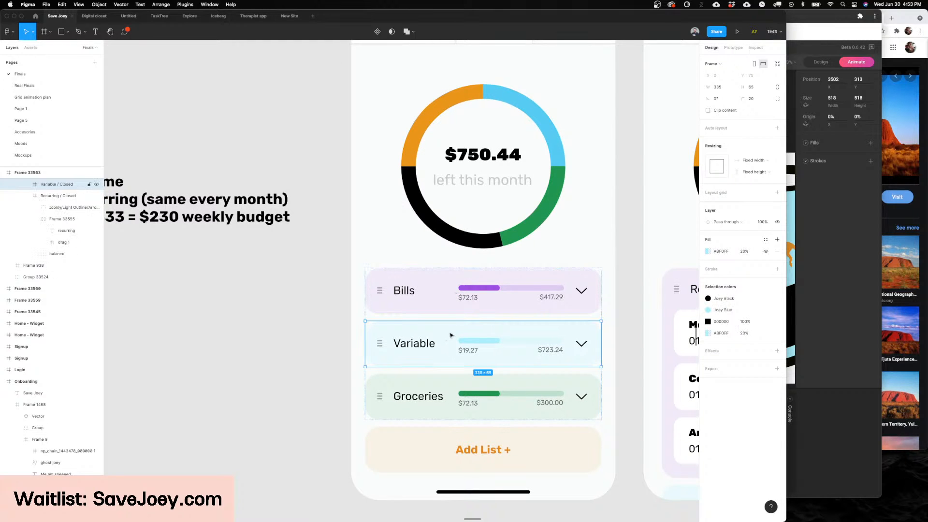
Step: Try deleting the Groceries list card from the Expenses screen and restore it
left_click(446, 407)
key("Delete")
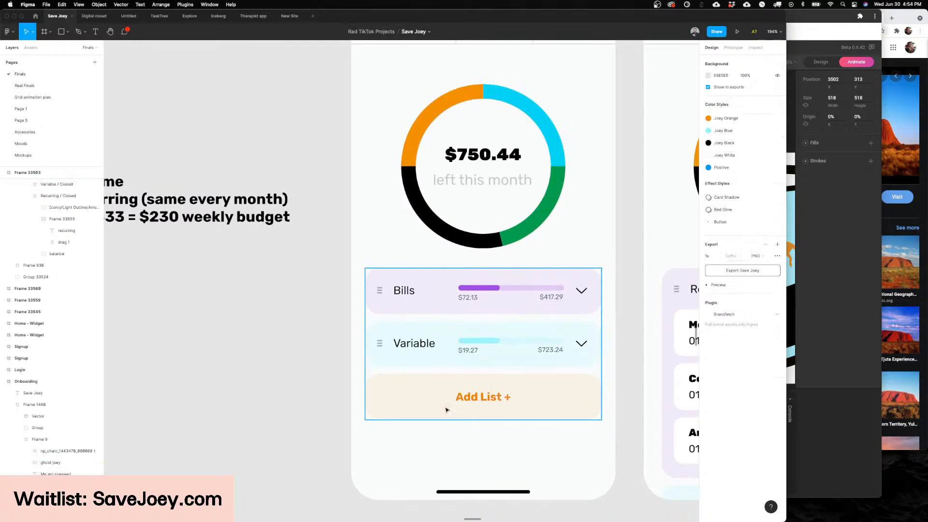
scroll(445, 410, "down", 3)
key("ctrl+z")
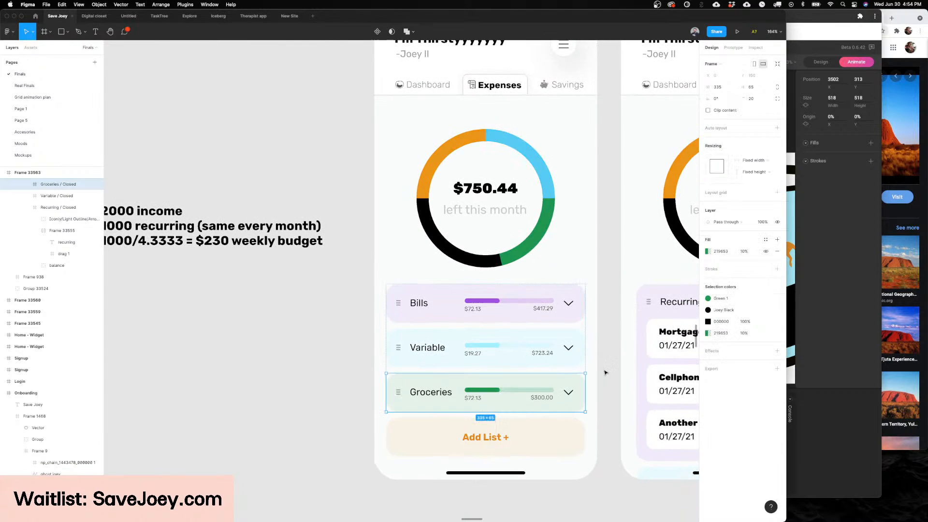
Step: Inspect the Variable card and the Groceries label up close on the Expenses screen, and clear the selection
scroll(415, 352, "up", 3)
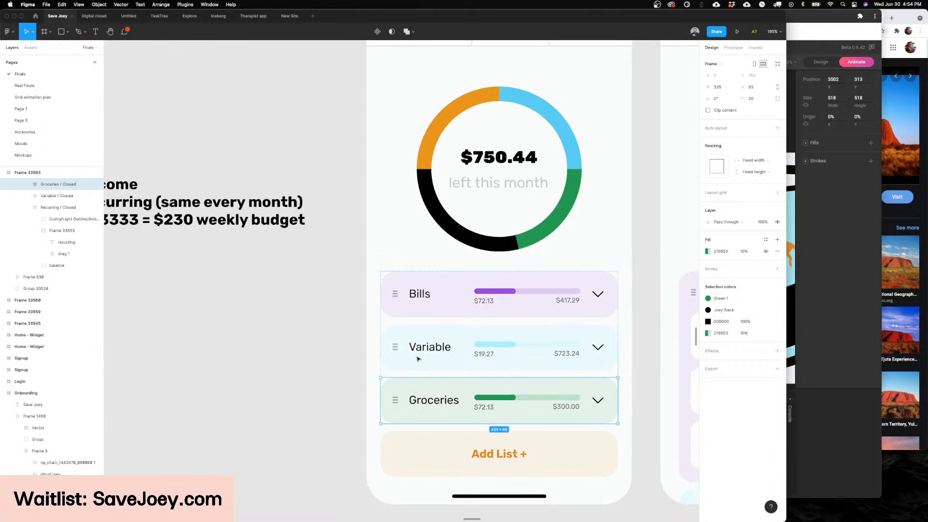
scroll(418, 352, "up", 2)
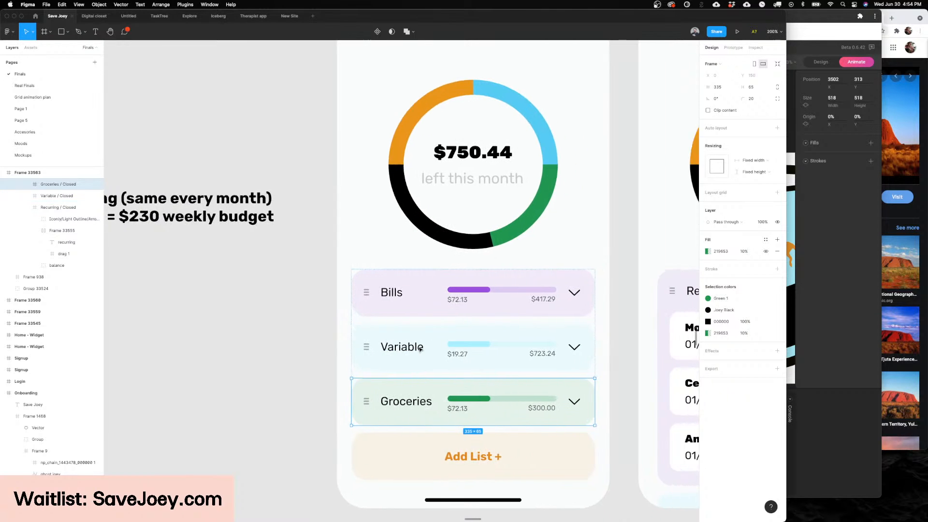
scroll(420, 349, "right", 1)
scroll(420, 349, "left", 2)
scroll(424, 396, "up", 5)
left_click(419, 414, "super")
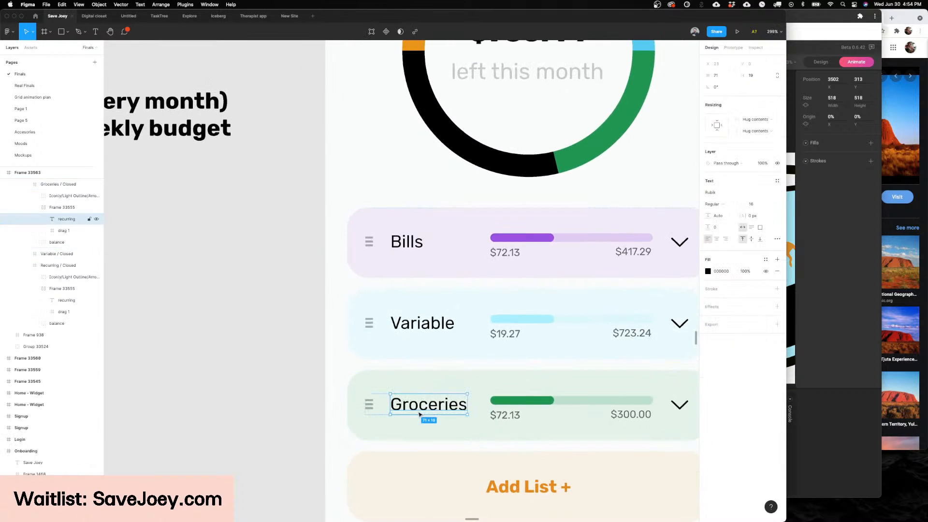
scroll(420, 411, "down", 4)
scroll(640, 412, "down", 2)
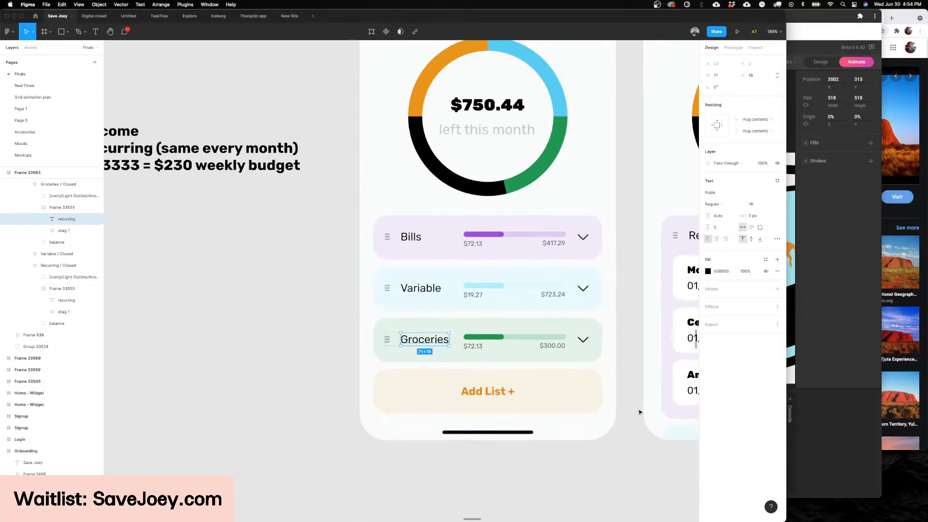
left_click(640, 411)
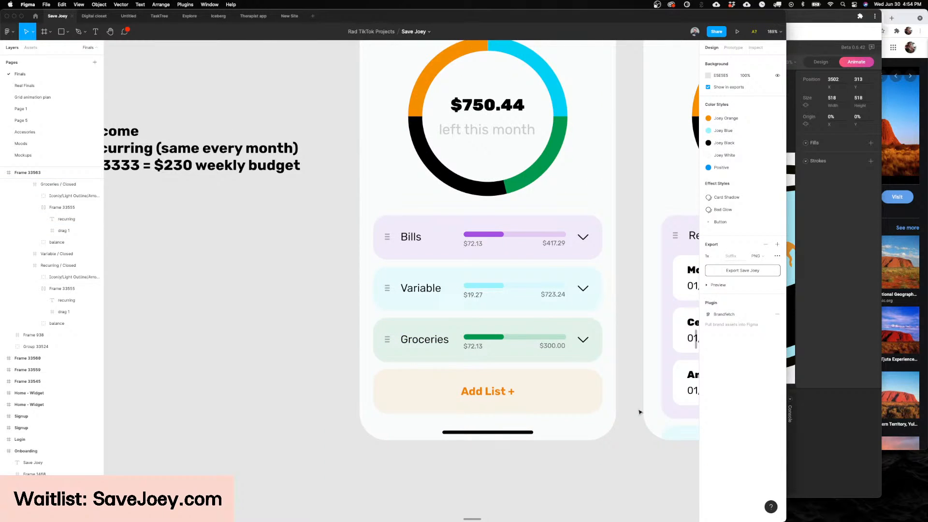
Step: Compare the Expenses screen with closed lists against the version with the Recurring list expanded
scroll(615, 396, "right", 1)
scroll(615, 396, "down", 2)
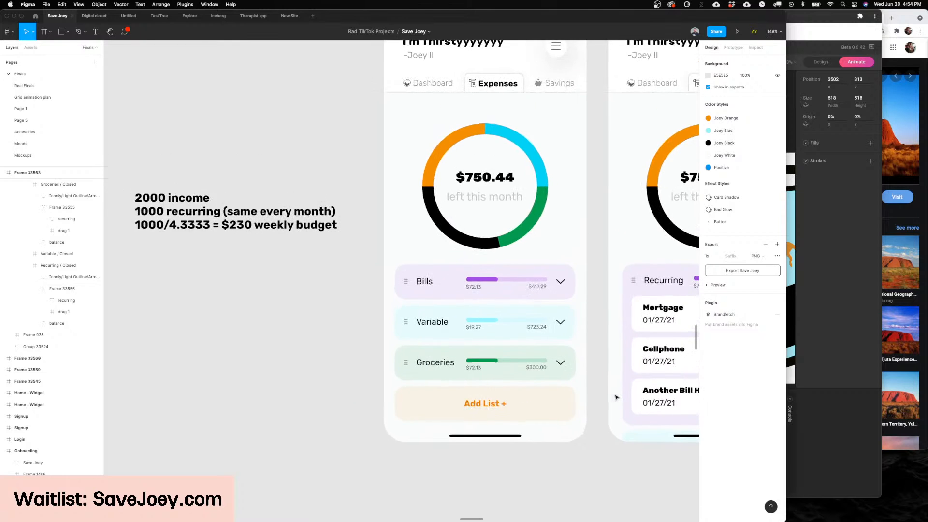
scroll(530, 388, "right", 2)
scroll(530, 389, "up", 3)
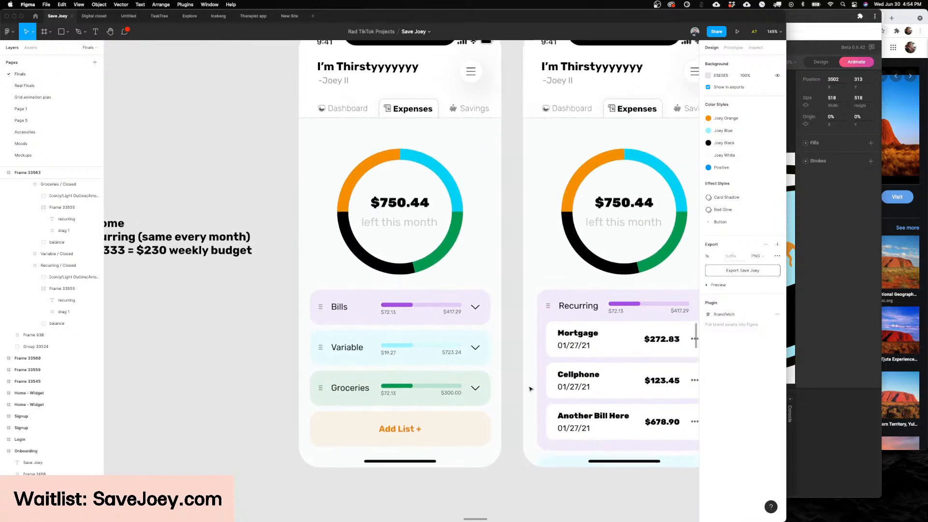
scroll(531, 389, "left", 2)
scroll(531, 388, "right", 1)
scroll(531, 389, "down", 5)
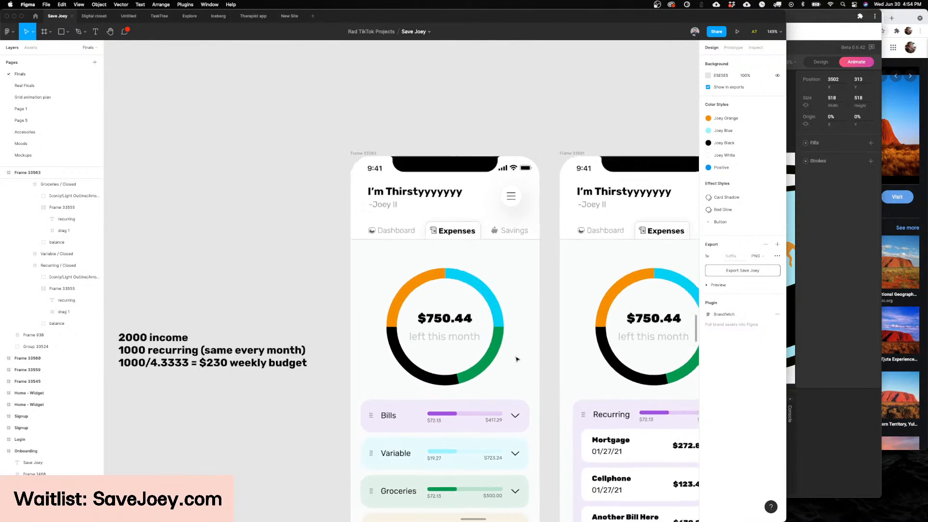
scroll(459, 405, "up", 6)
scroll(392, 425, "up", 3)
scroll(385, 414, "down", 4)
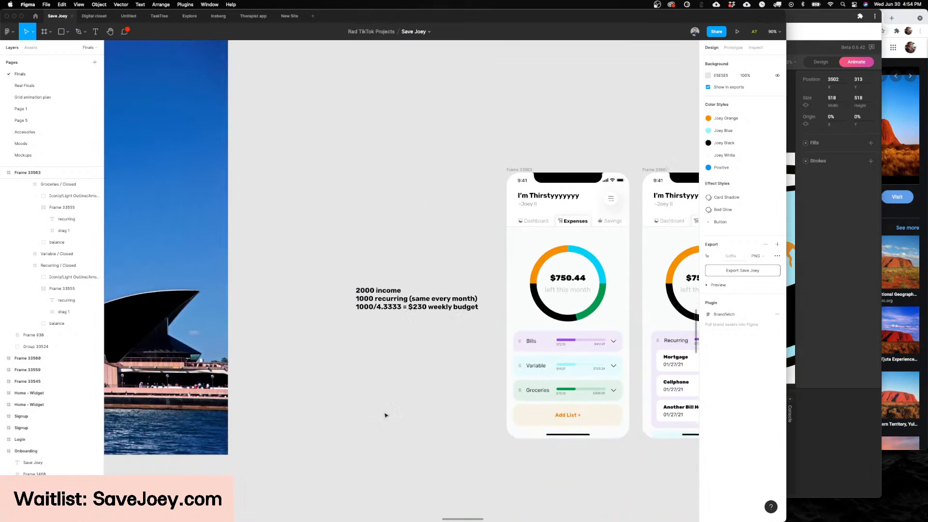
Step: Examine the income, recurring cost and weekly budget note up close alongside the Expenses screen
scroll(370, 292, "up", 6)
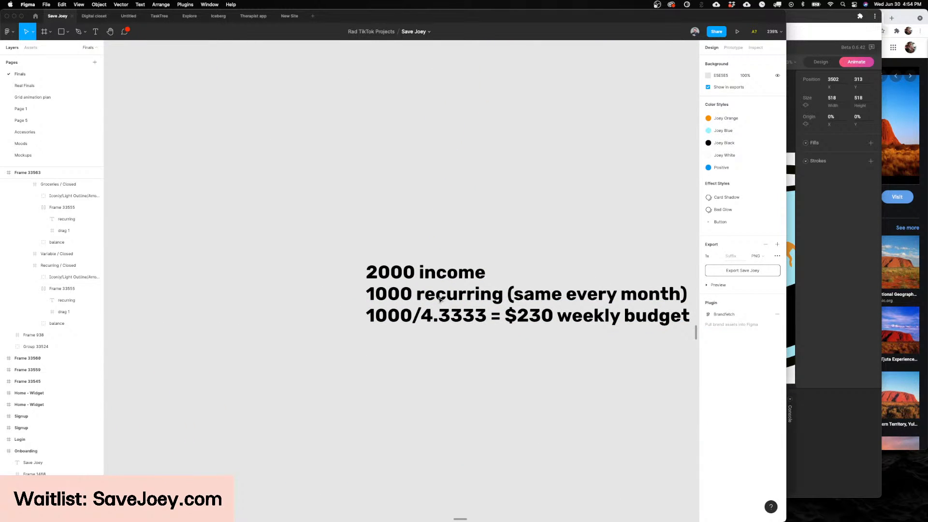
scroll(439, 300, "down", 3)
scroll(440, 299, "right", 5)
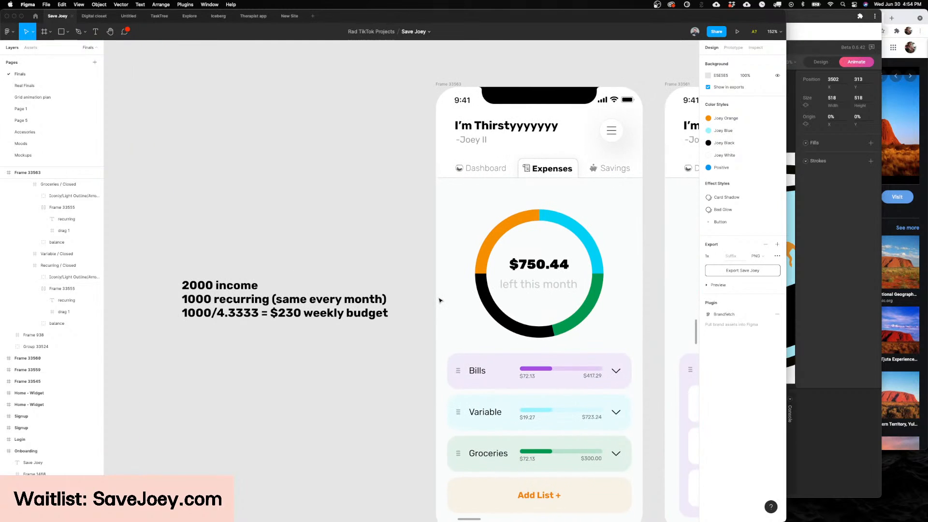
scroll(440, 299, "right", 3)
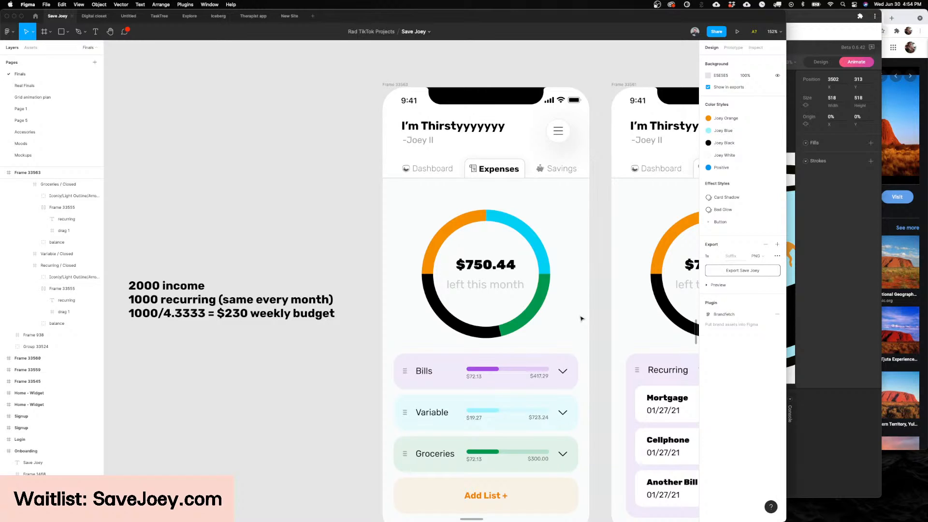
scroll(464, 312, "left", 8)
scroll(328, 275, "up", 6)
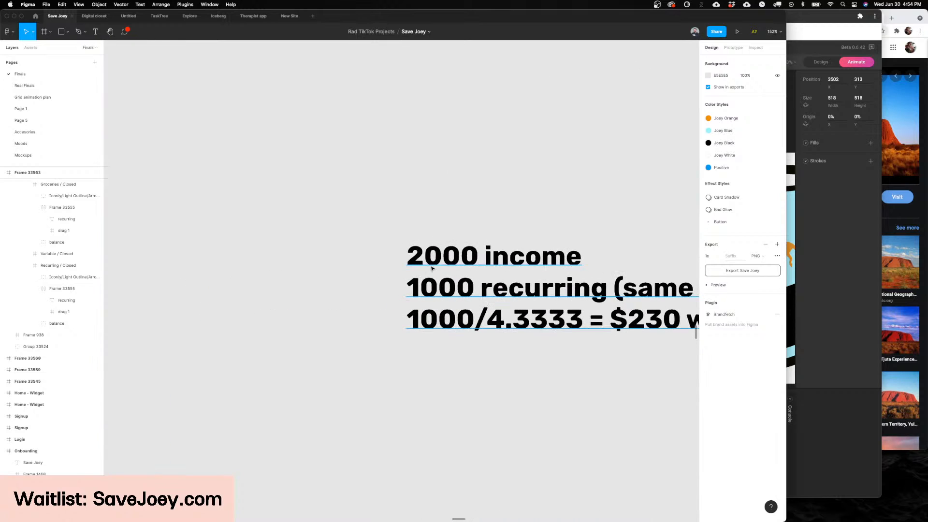
scroll(470, 265, "right", 3)
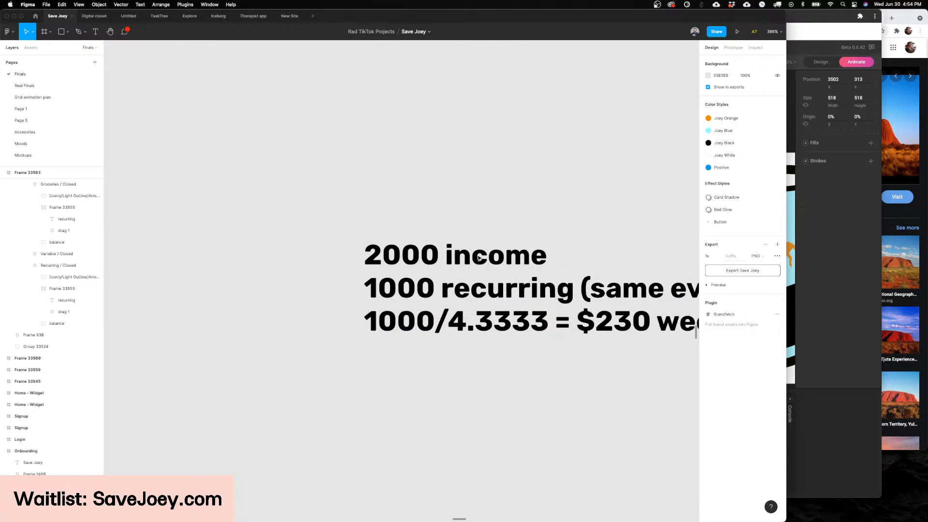
scroll(478, 259, "down", 2)
scroll(478, 258, "right", 1)
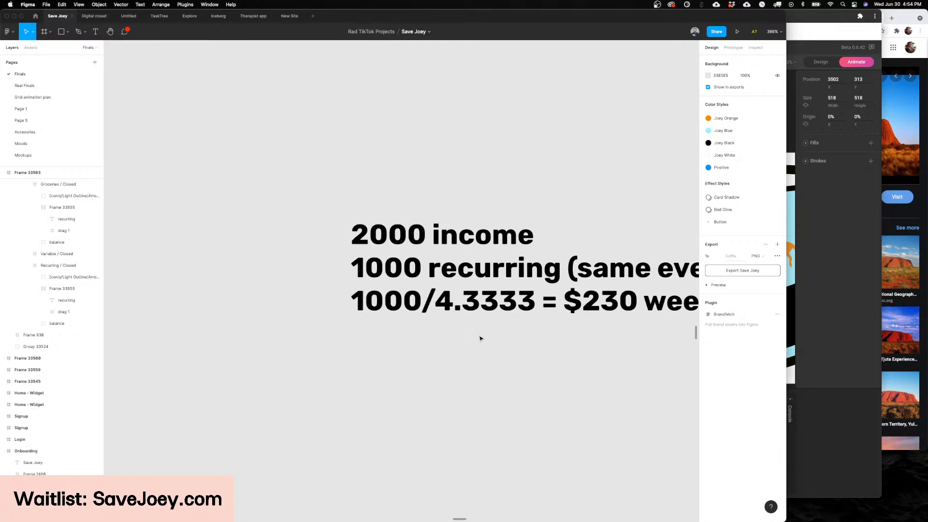
scroll(480, 338, "right", 6)
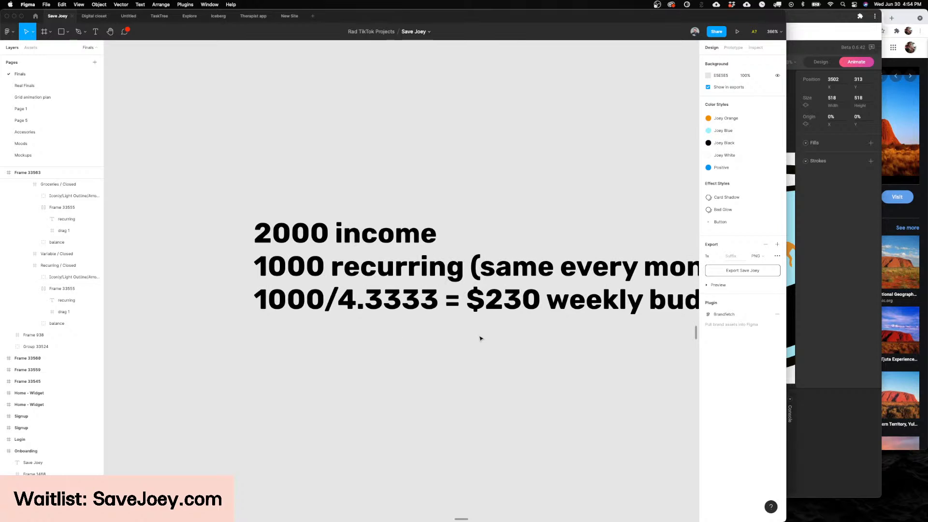
scroll(479, 338, "left", 2)
scroll(480, 339, "down", 5)
scroll(480, 338, "right", 8)
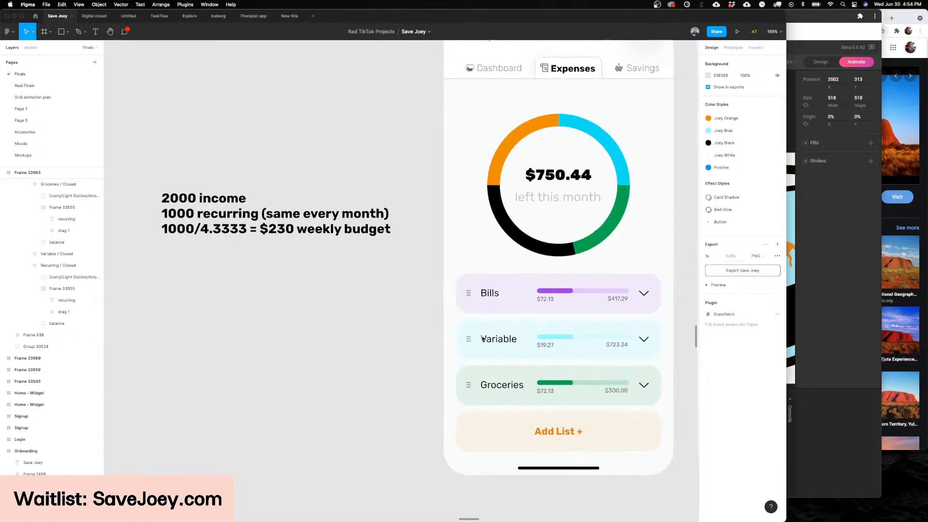
Step: Examine the Variable list, the expanded Recurring list and the Mortgage item details in the Expenses screens
scroll(431, 381, "right", 3)
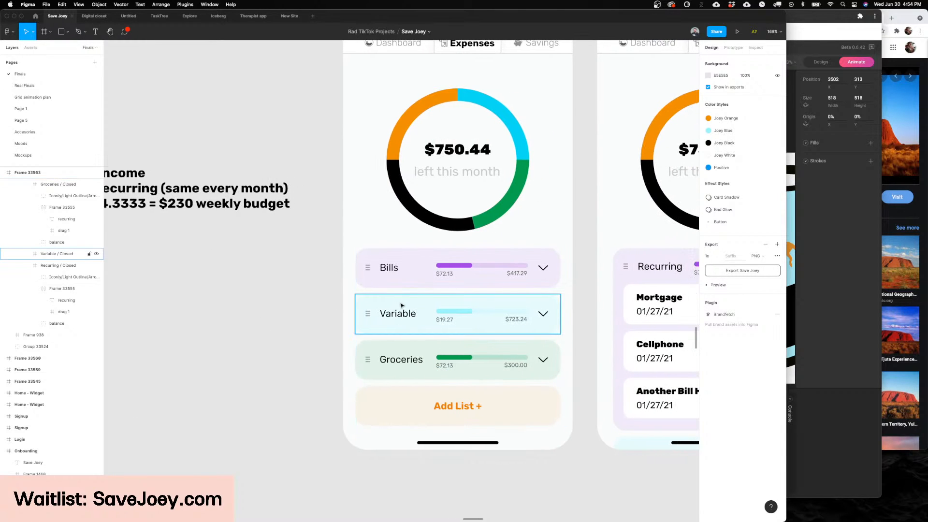
scroll(406, 307, "up", 3)
scroll(416, 303, "down", 4)
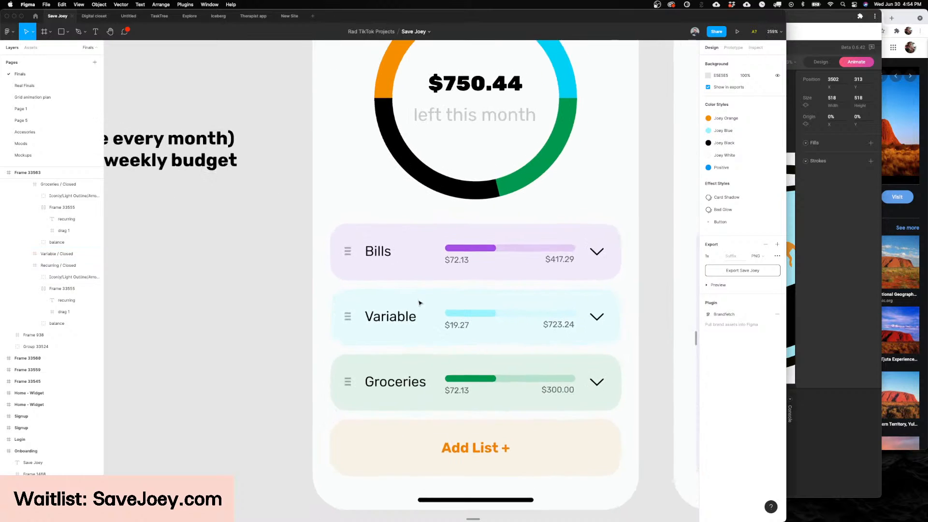
scroll(419, 302, "right", 6)
scroll(423, 301, "left", 5)
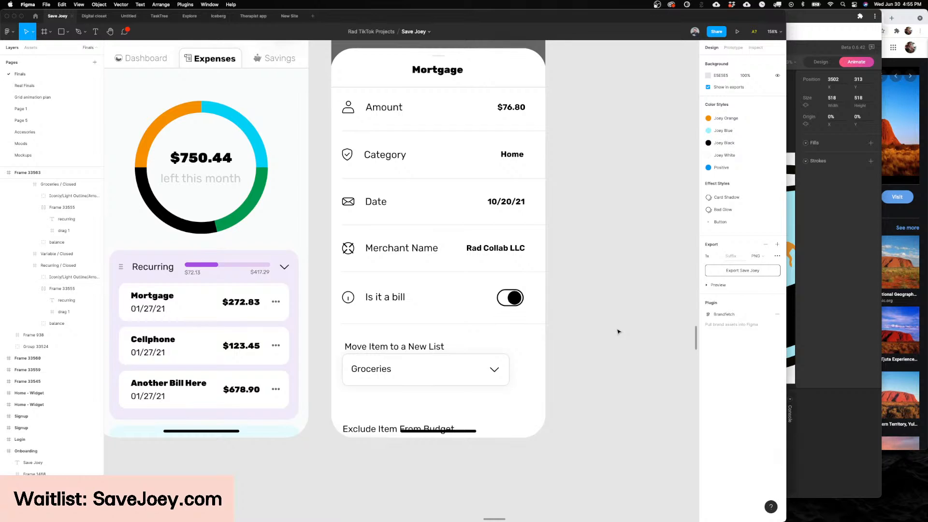
scroll(617, 331, "left", 15)
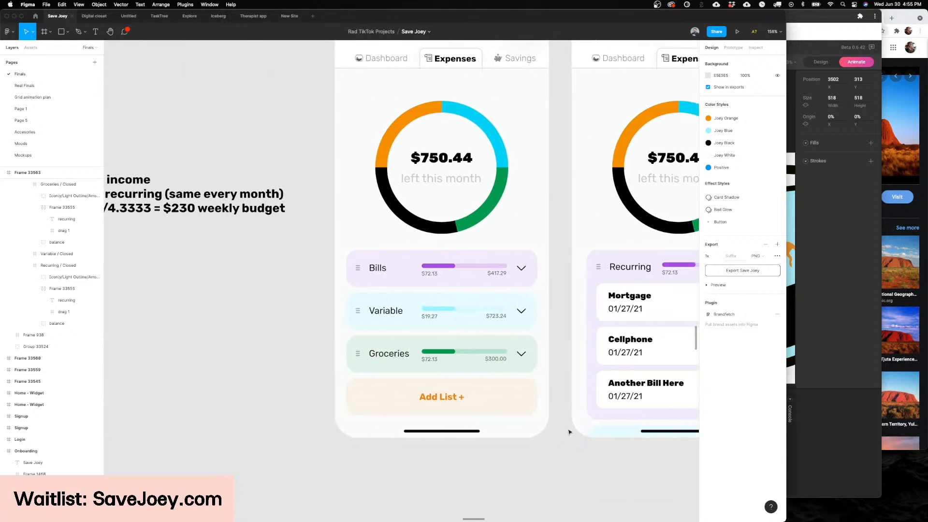
scroll(565, 434, "right", 2)
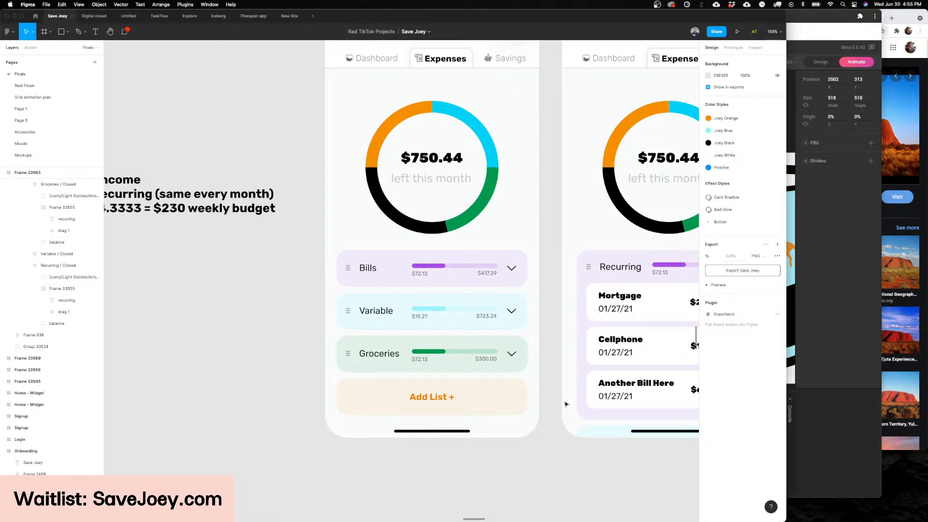
scroll(567, 403, "left", 1)
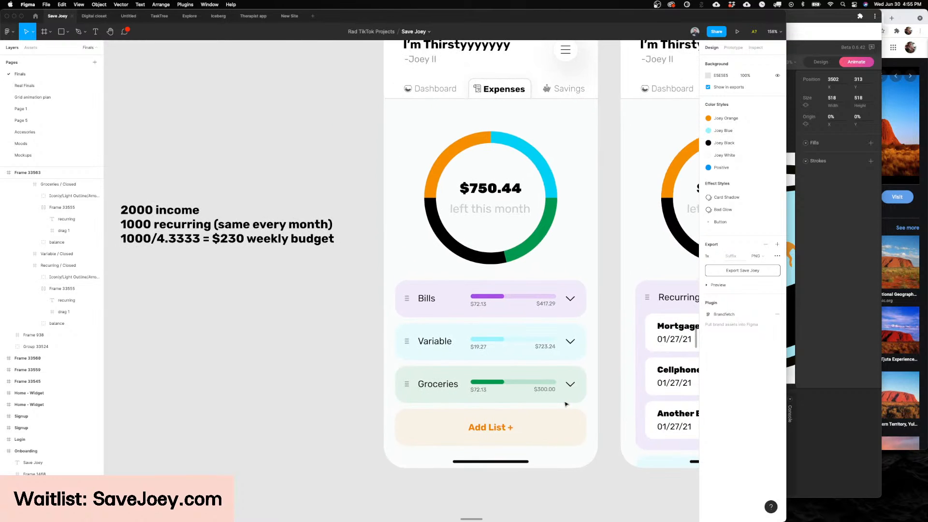
Step: Copy the green-haired Joey from its Joeydex card onto the empty canvas above the screens and clear the selection
scroll(566, 404, "down", 6)
scroll(566, 404, "up", 10)
scroll(418, 327, "up", 10)
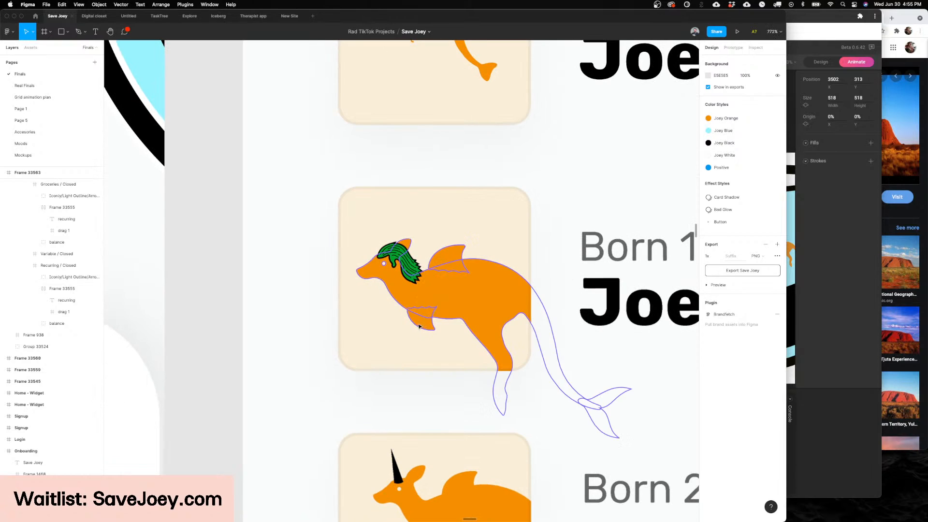
left_click(452, 309)
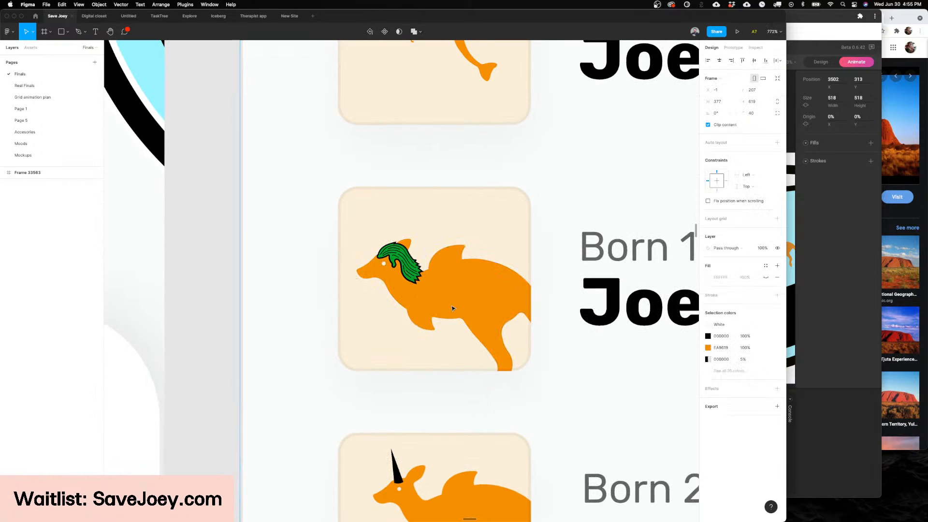
double_click(452, 308)
double_click(453, 308)
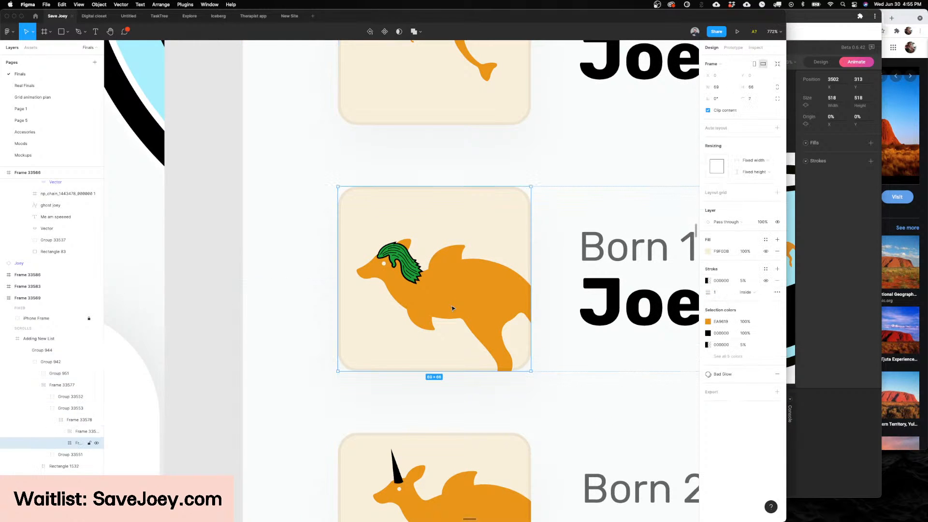
double_click(453, 308)
scroll(452, 308, "down", 3)
scroll(452, 306, "up", 10)
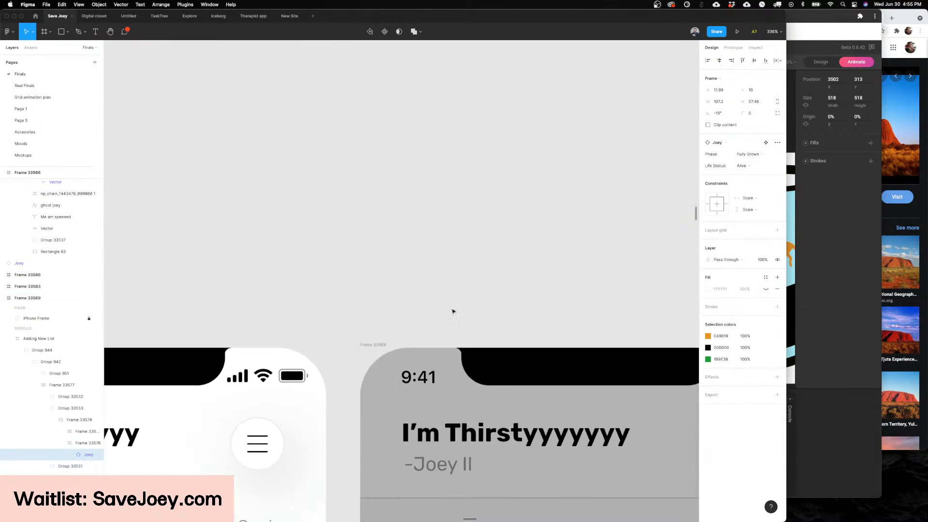
key("super+v")
scroll(336, 247, "up", 5)
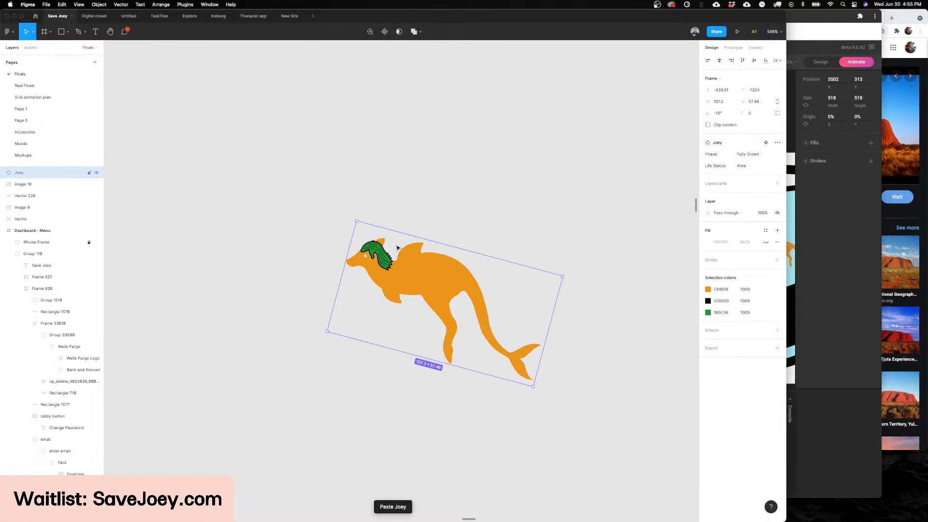
left_click(531, 185)
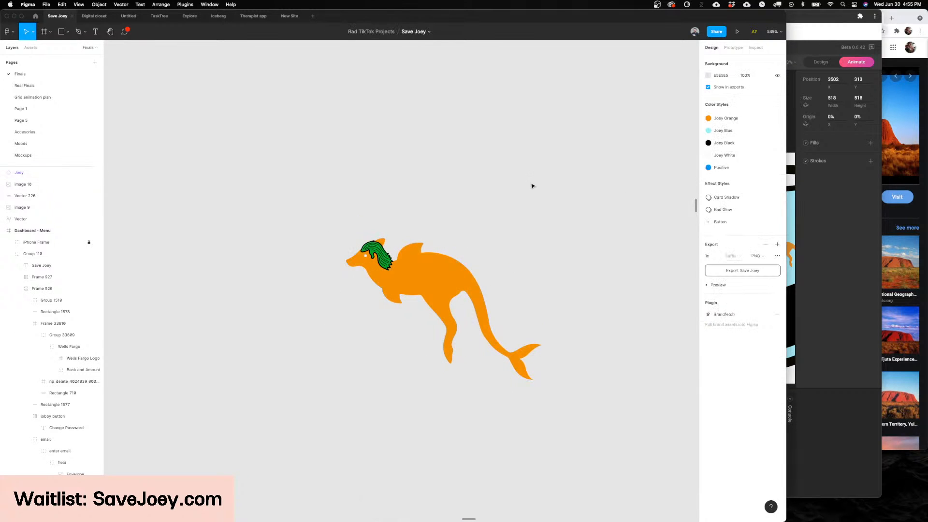